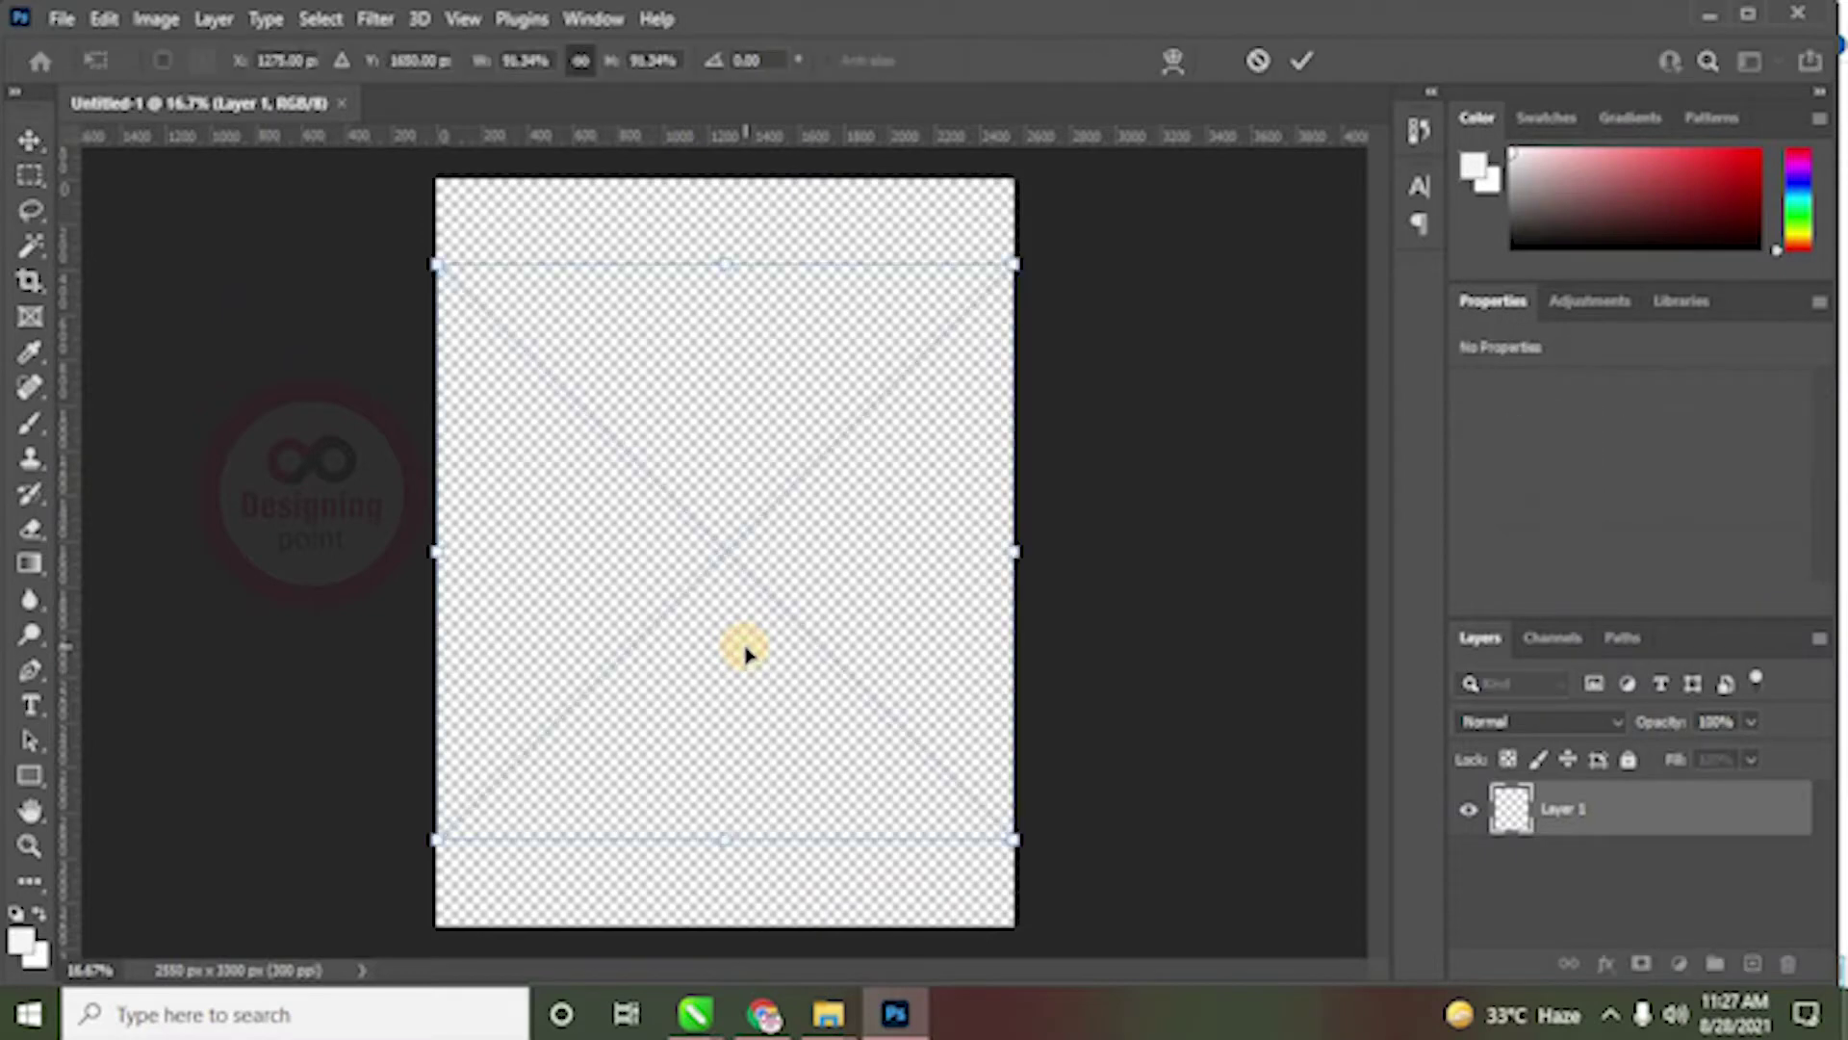
Step: Move the placed photo down to the canvas's bottom edge, commit the placement and deselect it
left_click_drag(783, 611, 785, 700)
key("Return")
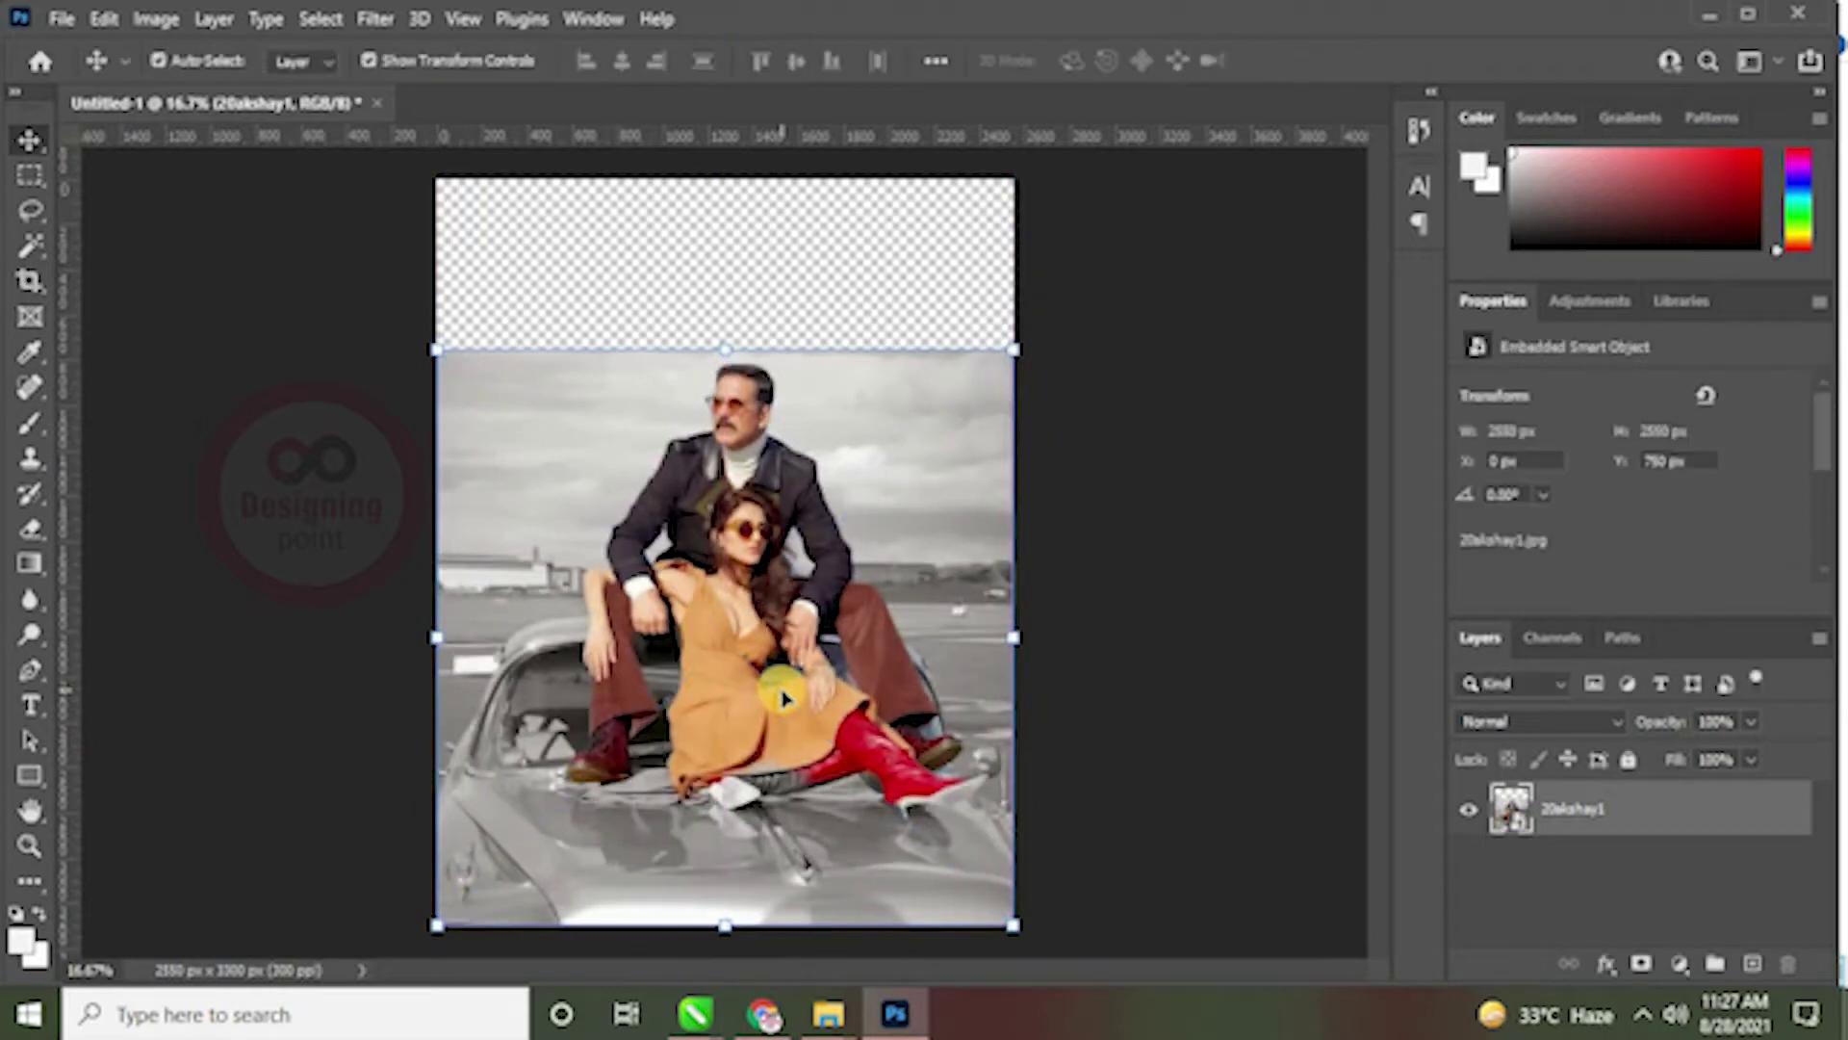
left_click(31, 137)
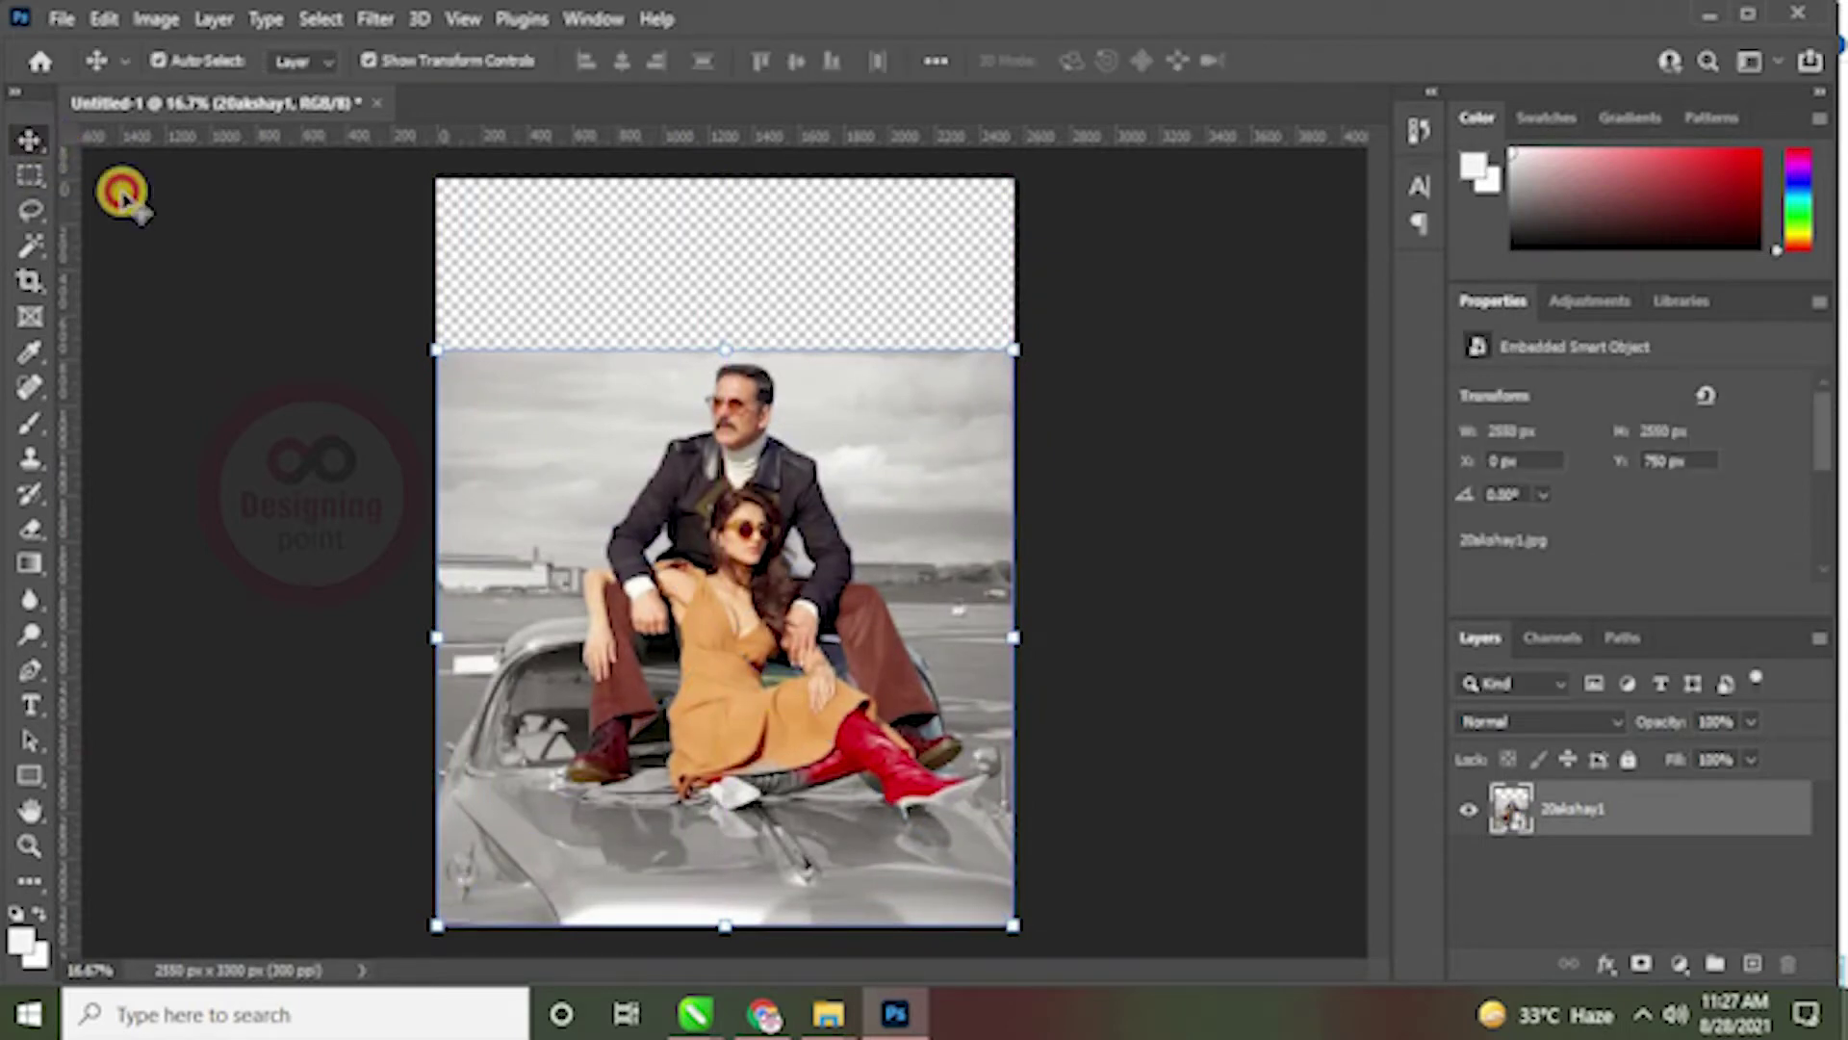
left_click(218, 269)
Step: Save the document as the PSD file BELLBOTTOM MOVIE POSTER DESIGN in the Desktop's bellbottom MOVIE POSTER DESIGN folder, with Maximize Compatibility on
key("ctrl+s")
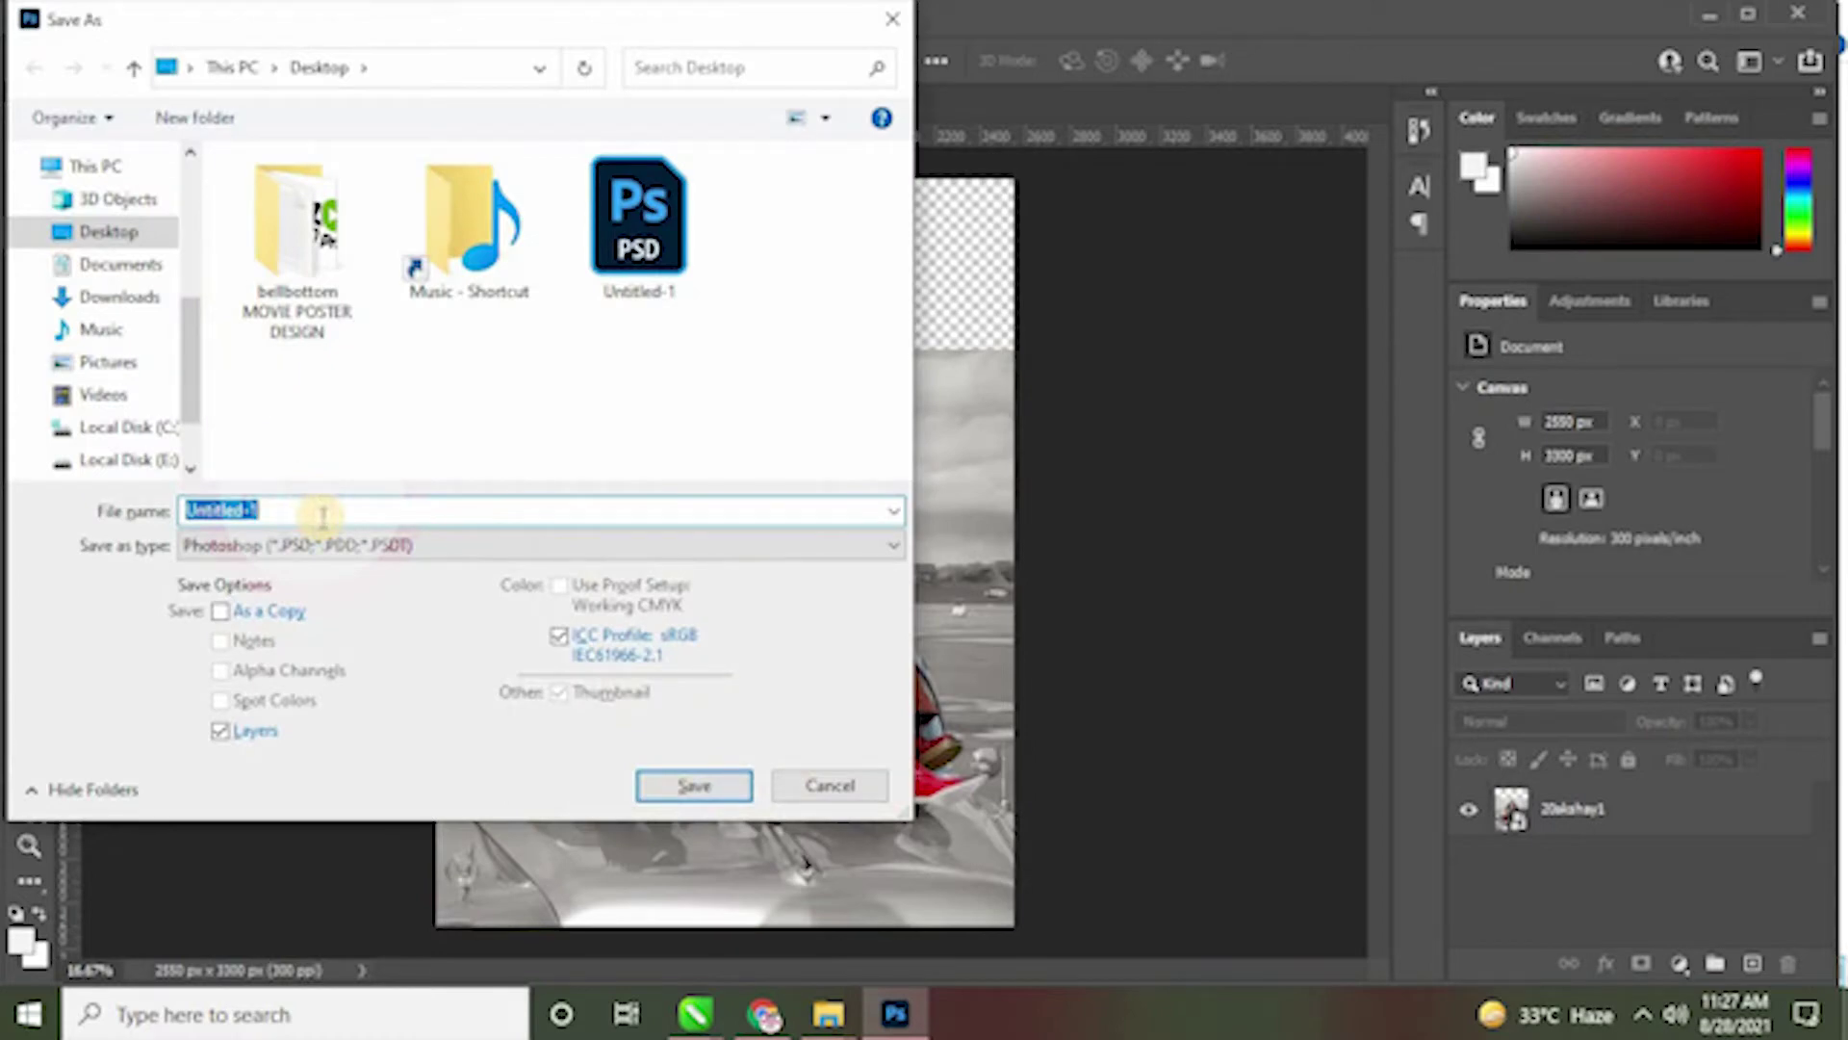
left_click_drag(188, 332, 187, 226)
left_click(109, 210)
double_click(298, 289)
double_click(299, 511)
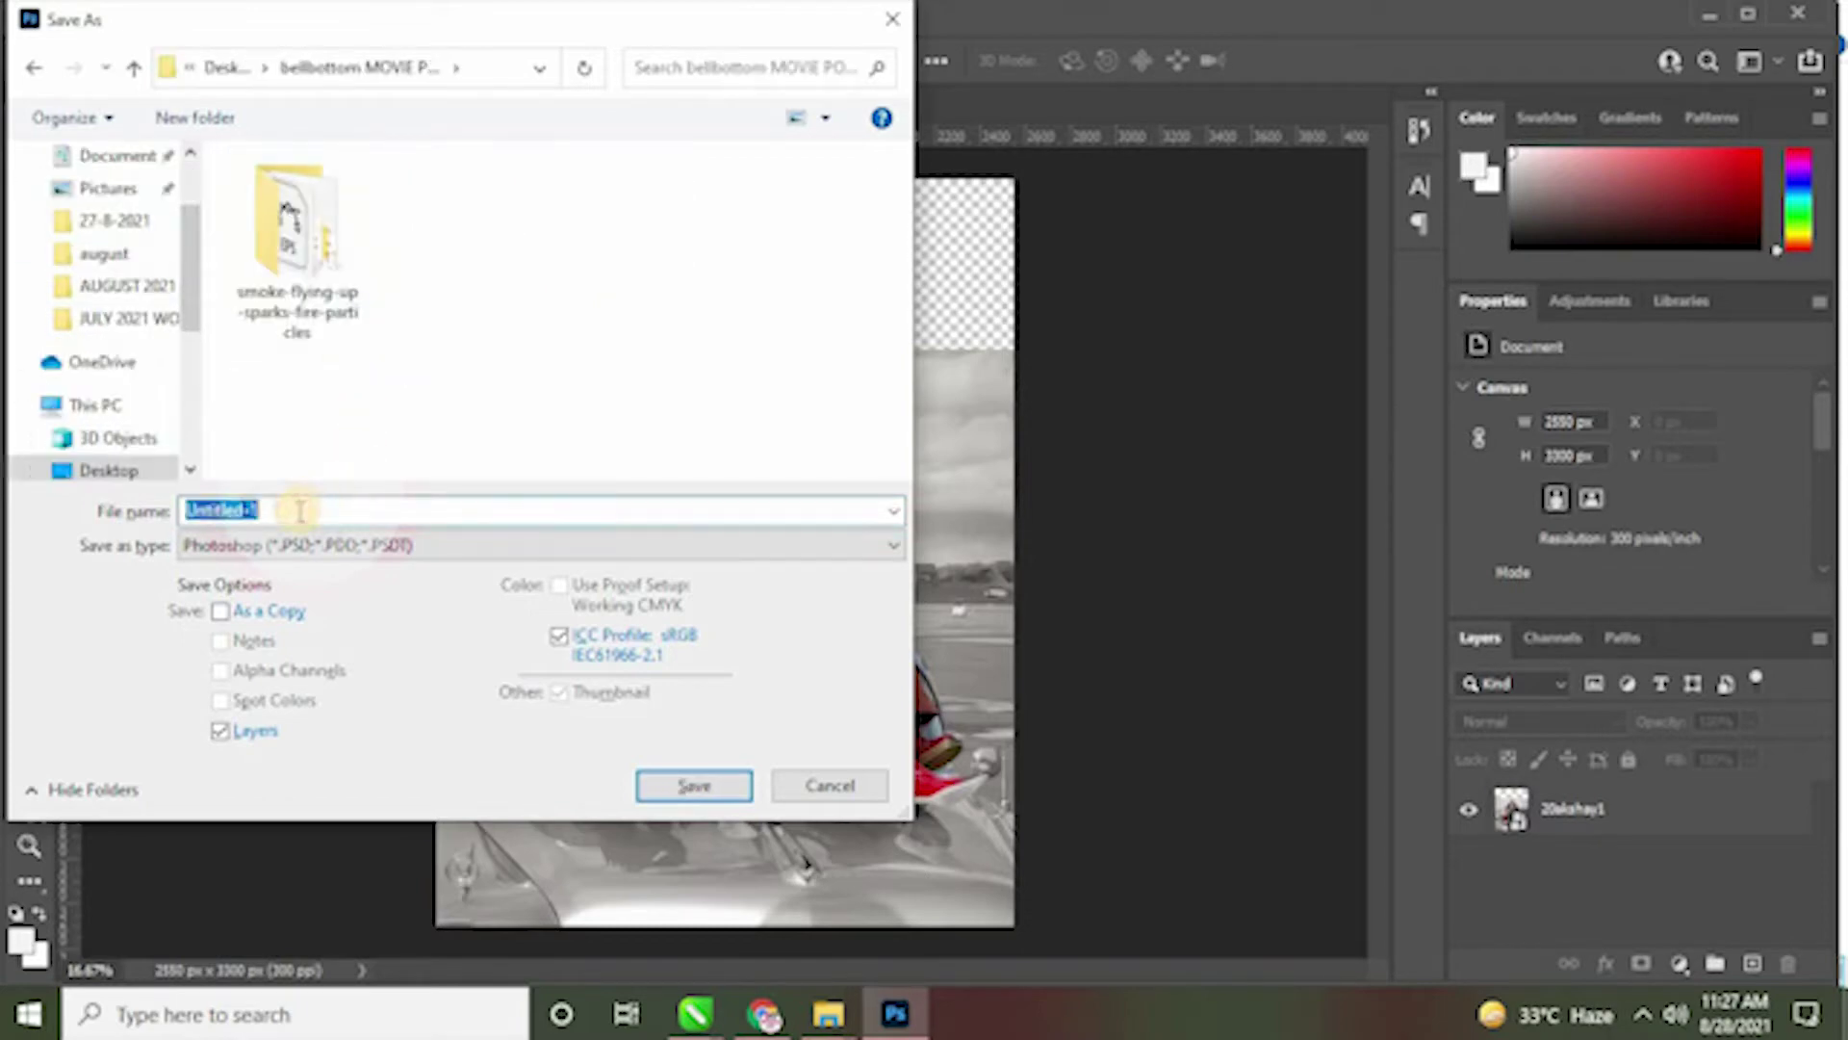
type("BELL")
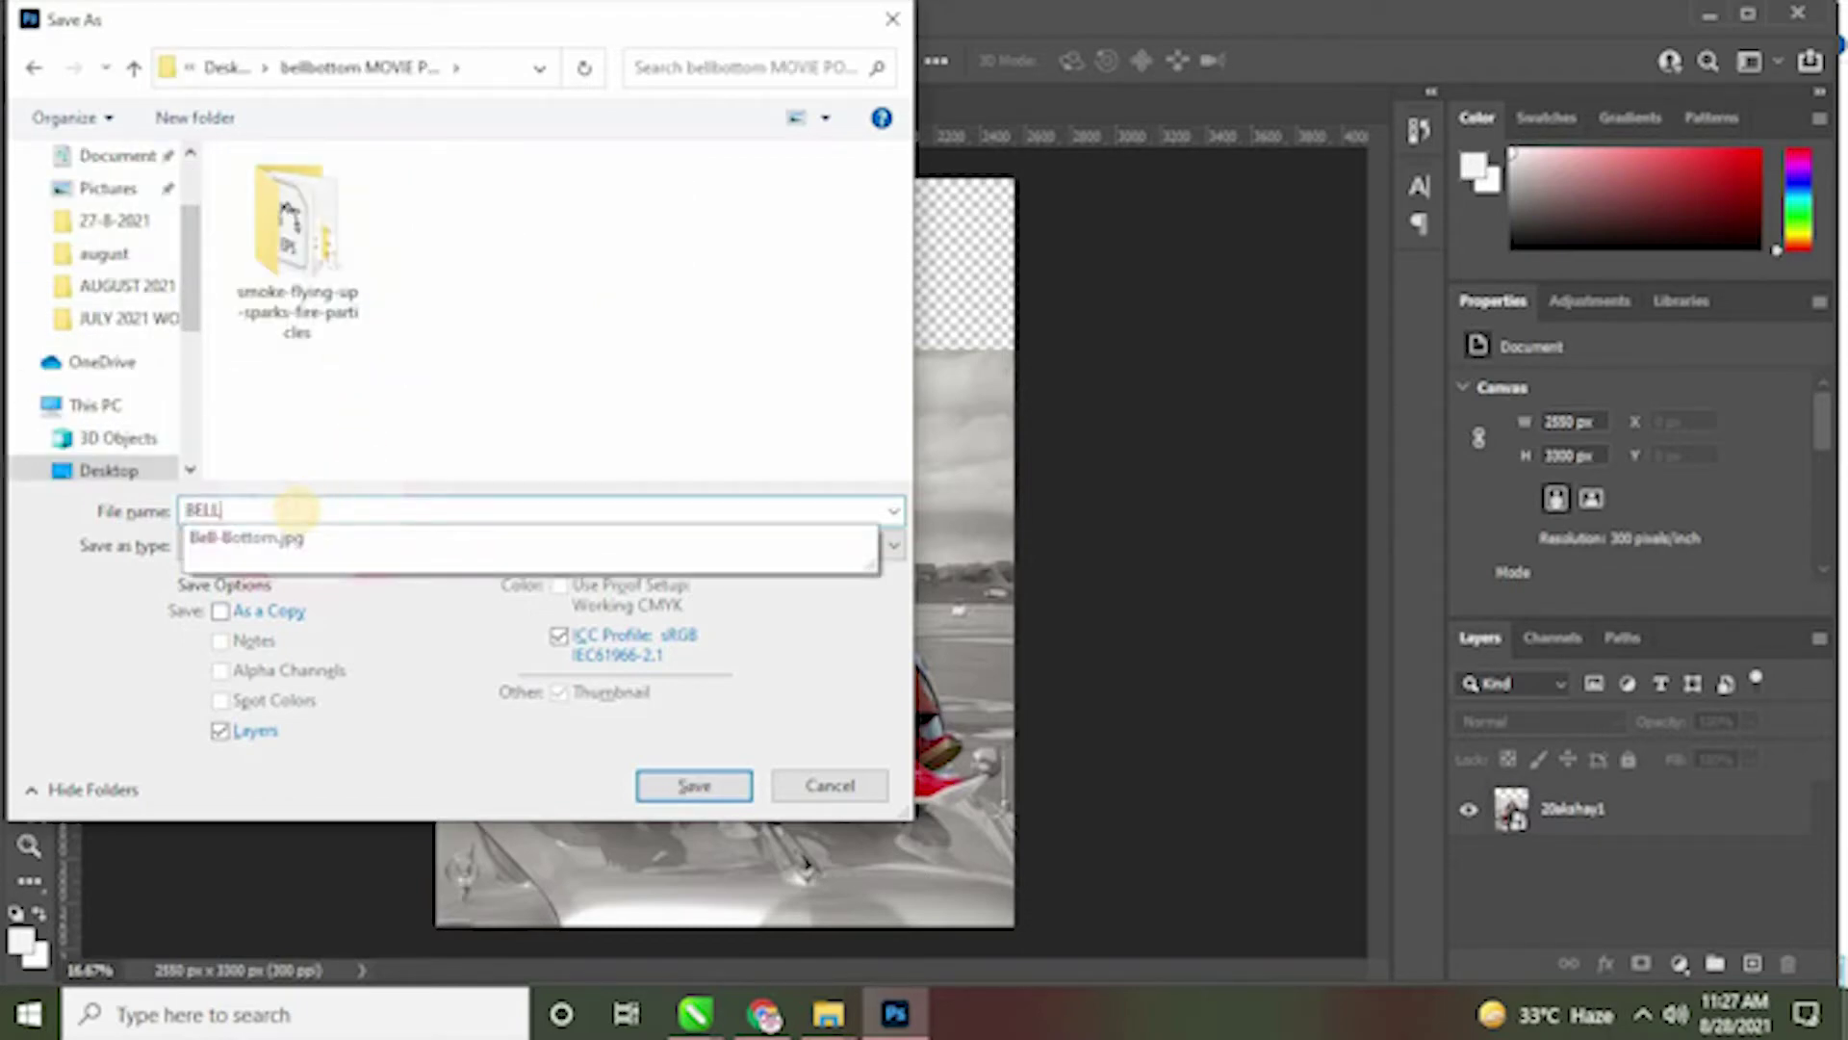
type("BOTTOM MOVIE POSTER DESIGN")
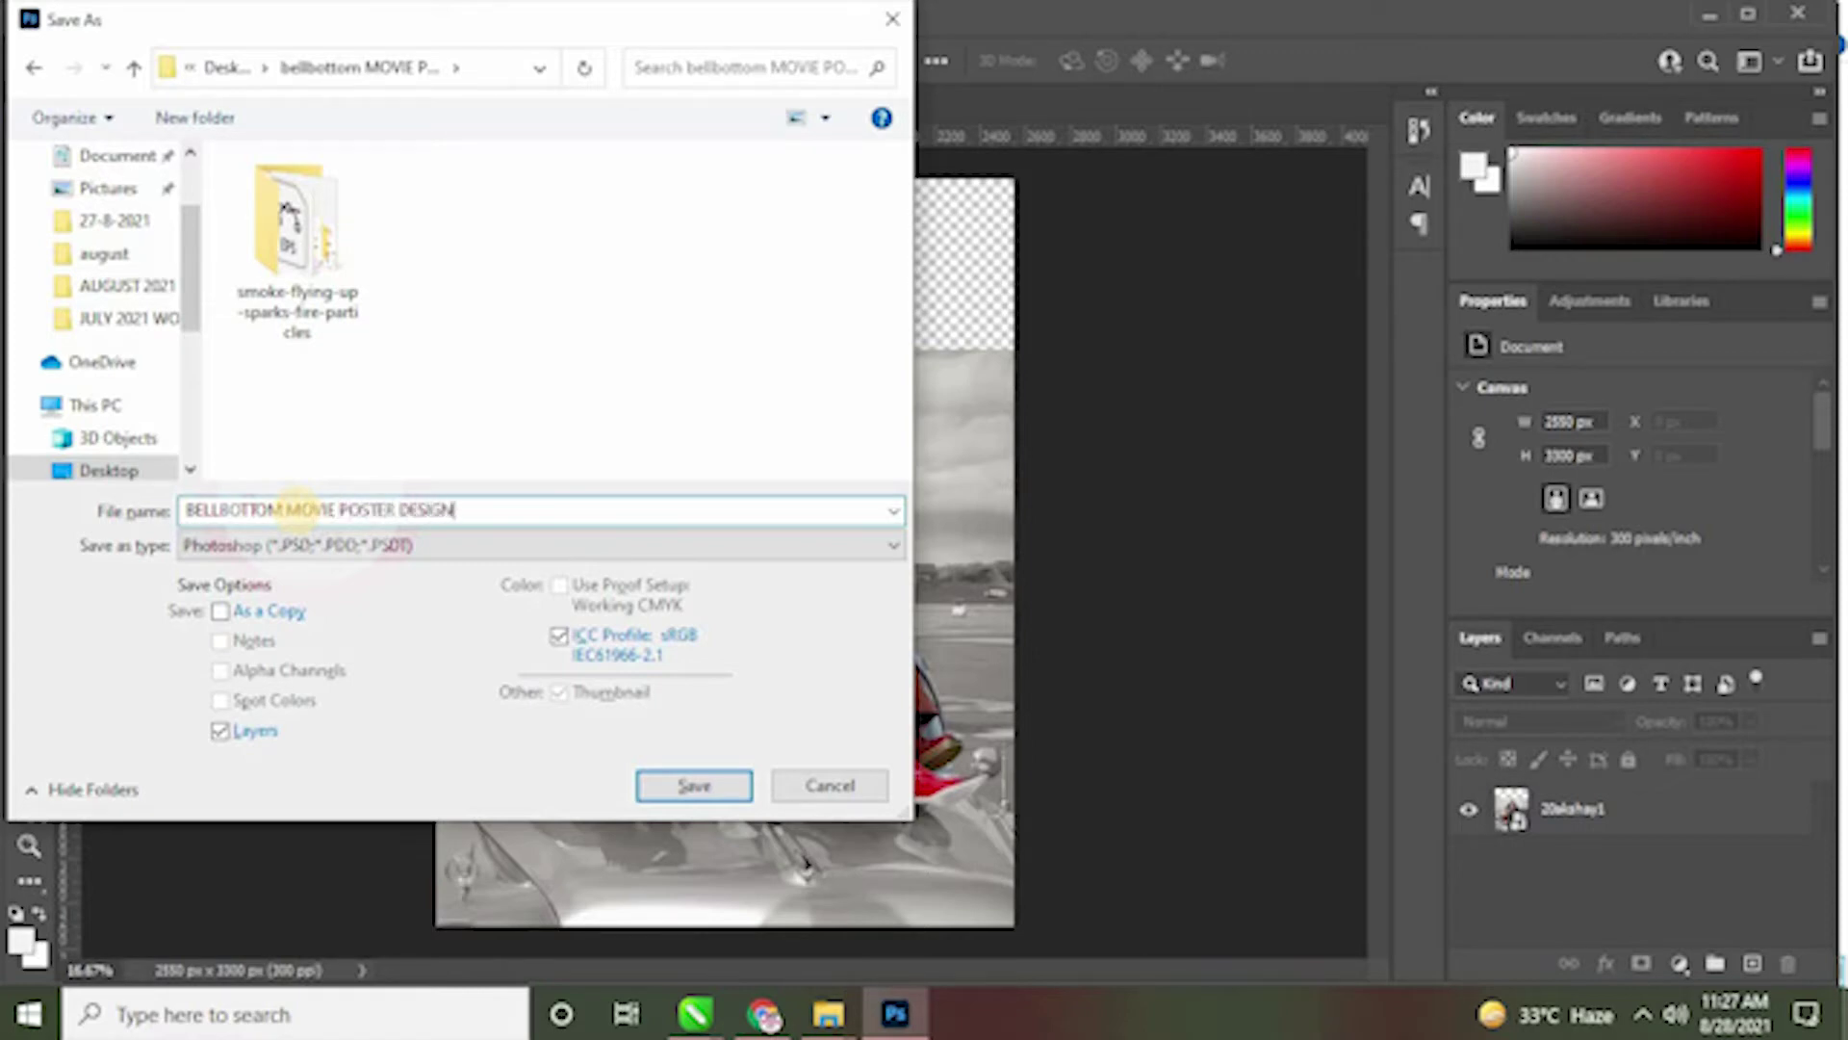
left_click(910, 878)
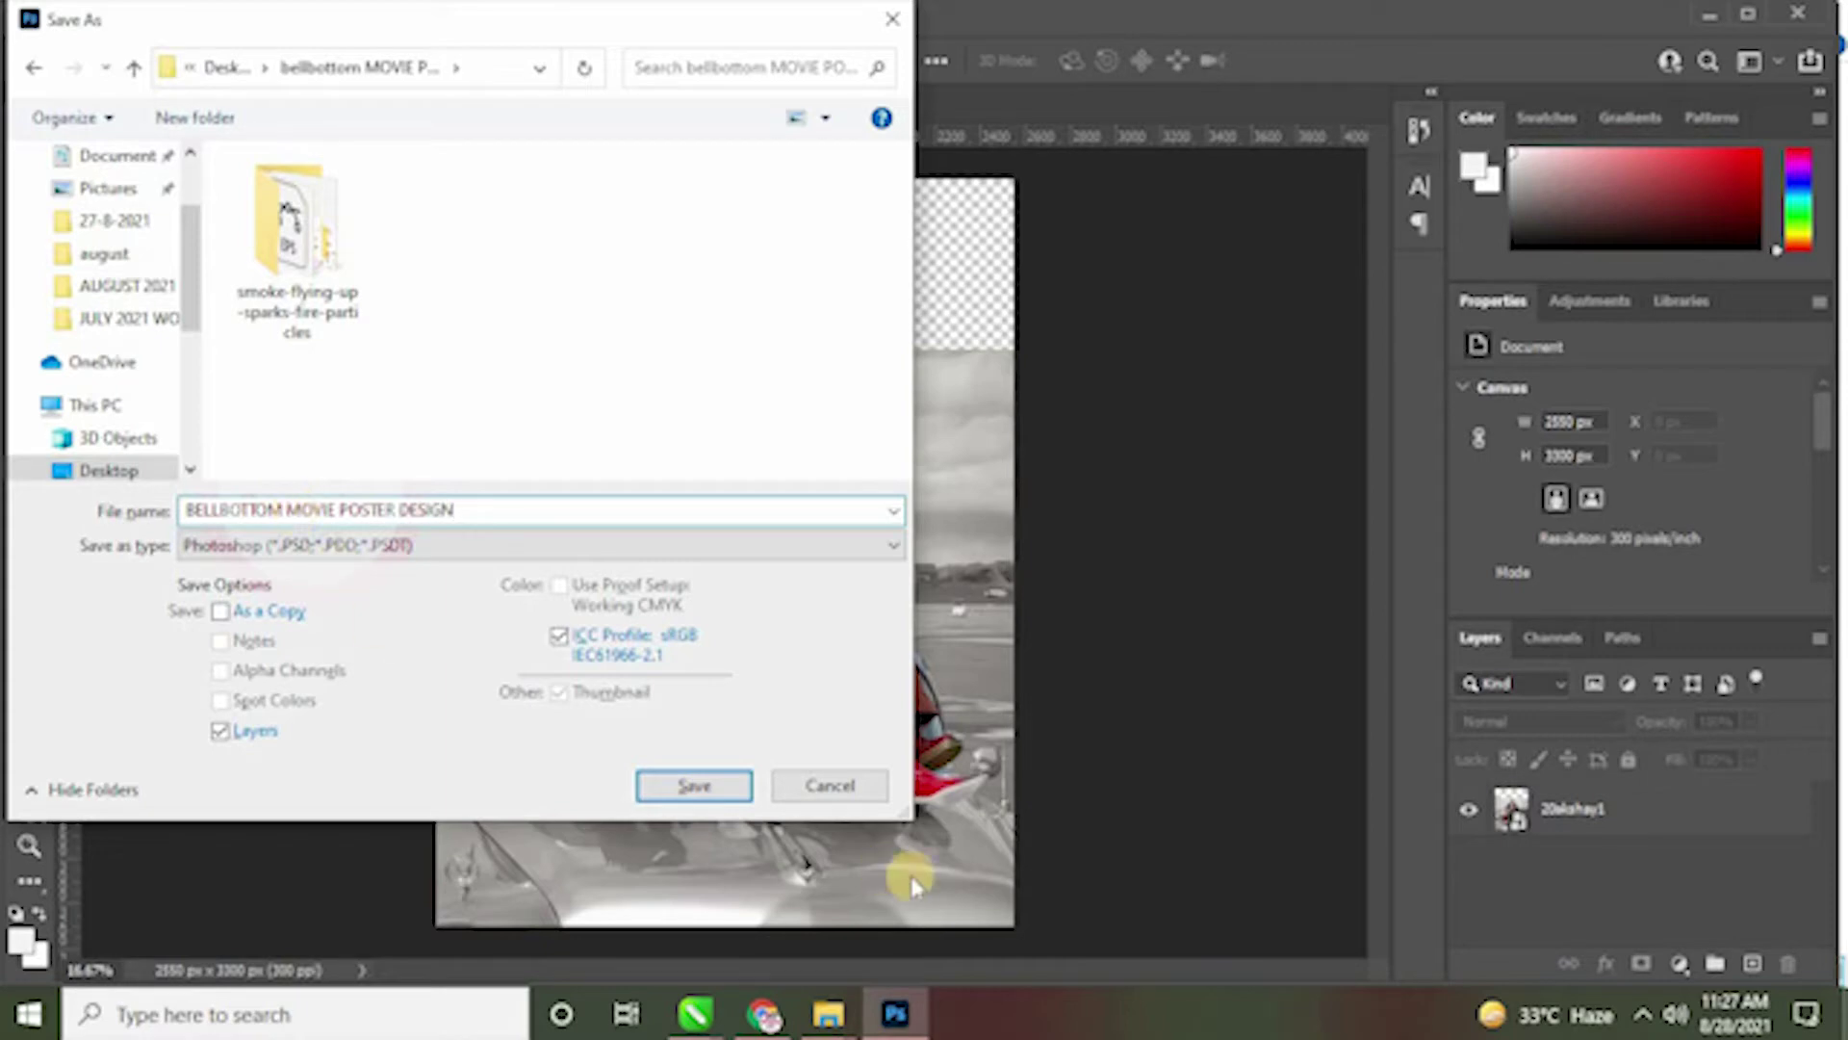
left_click(695, 785)
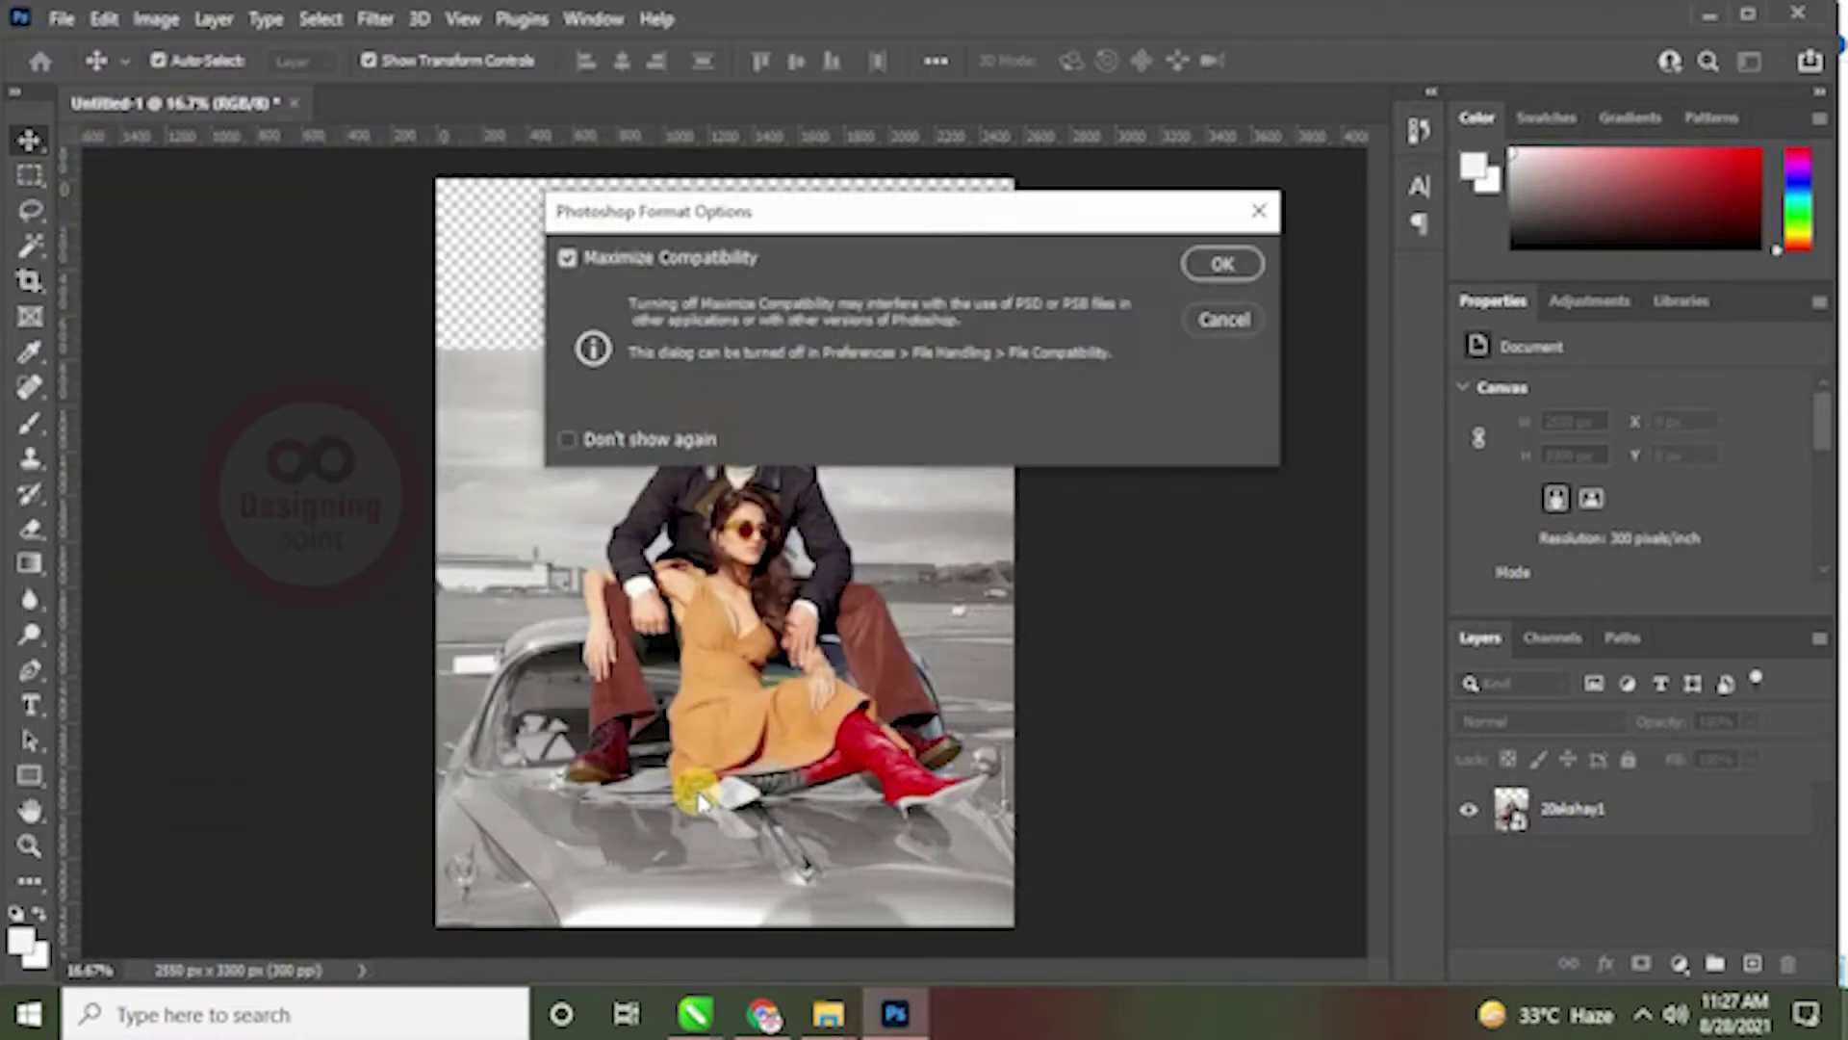
left_click(1218, 263)
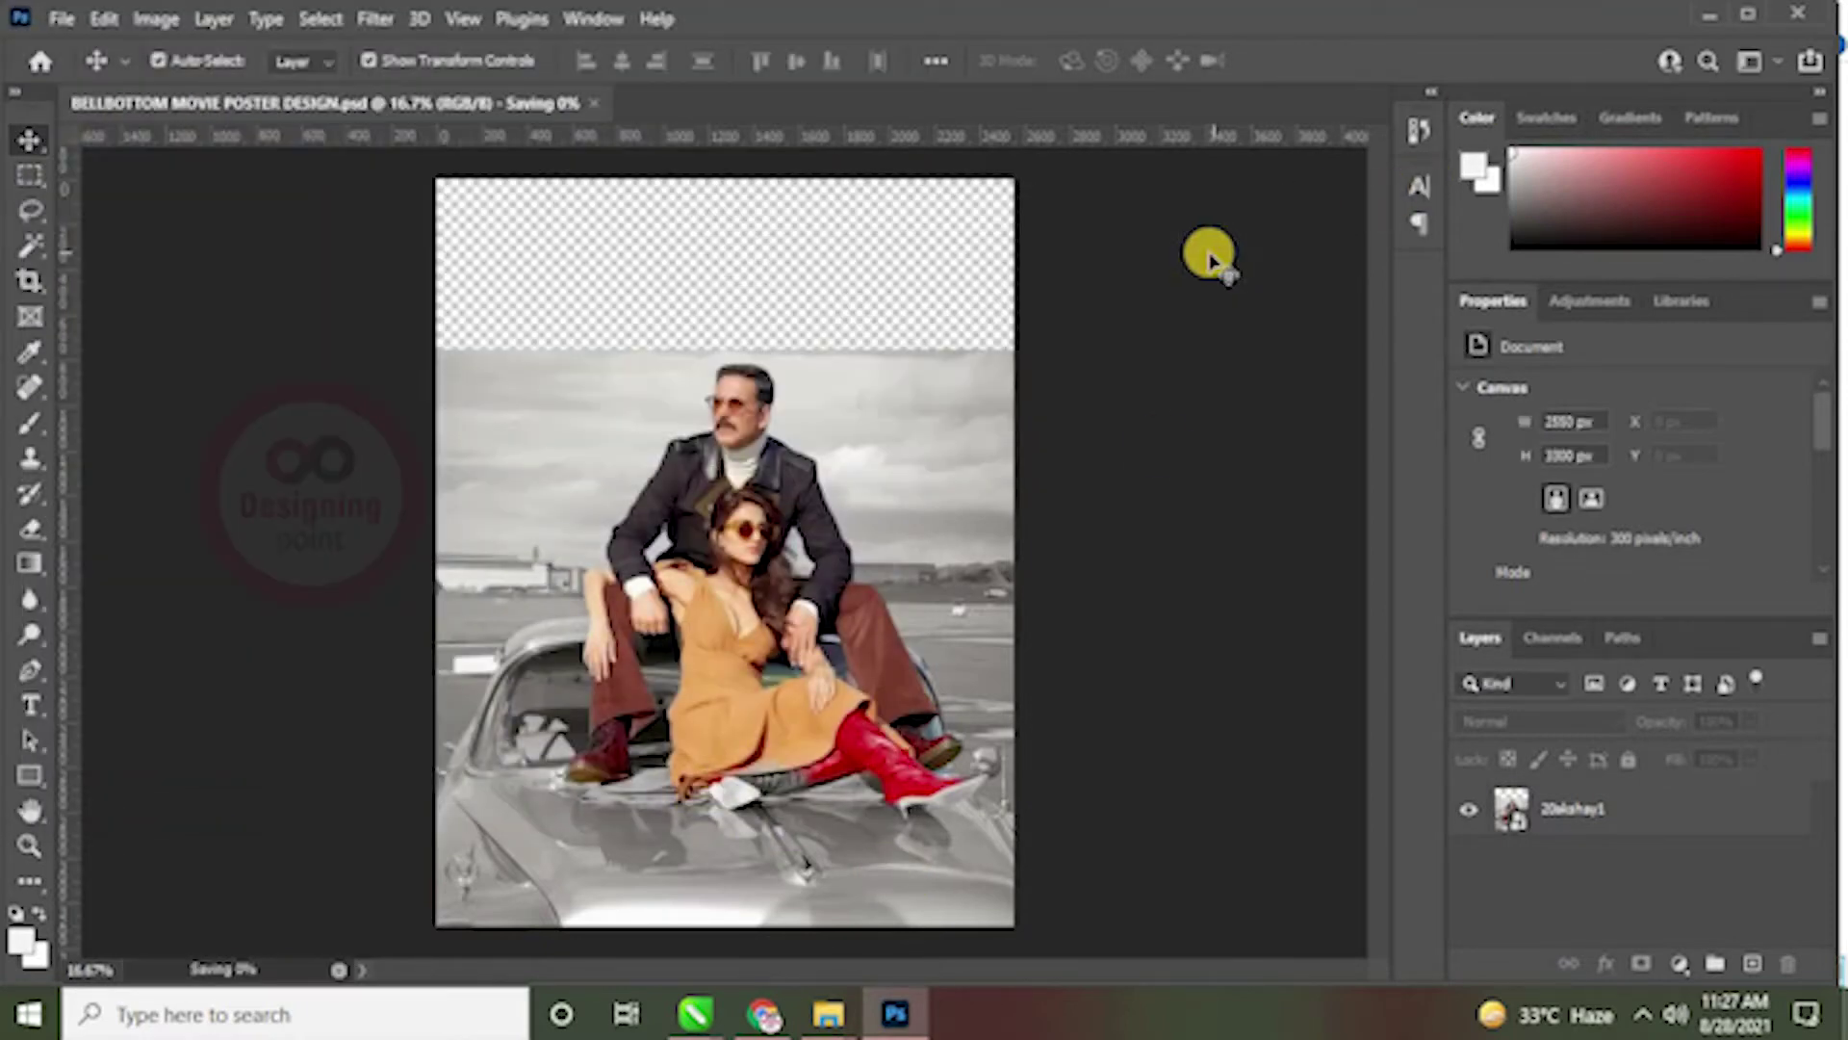
Step: Rename the 20akshay1 photo layer to AKSHAY KUMAR
left_click(1622, 825)
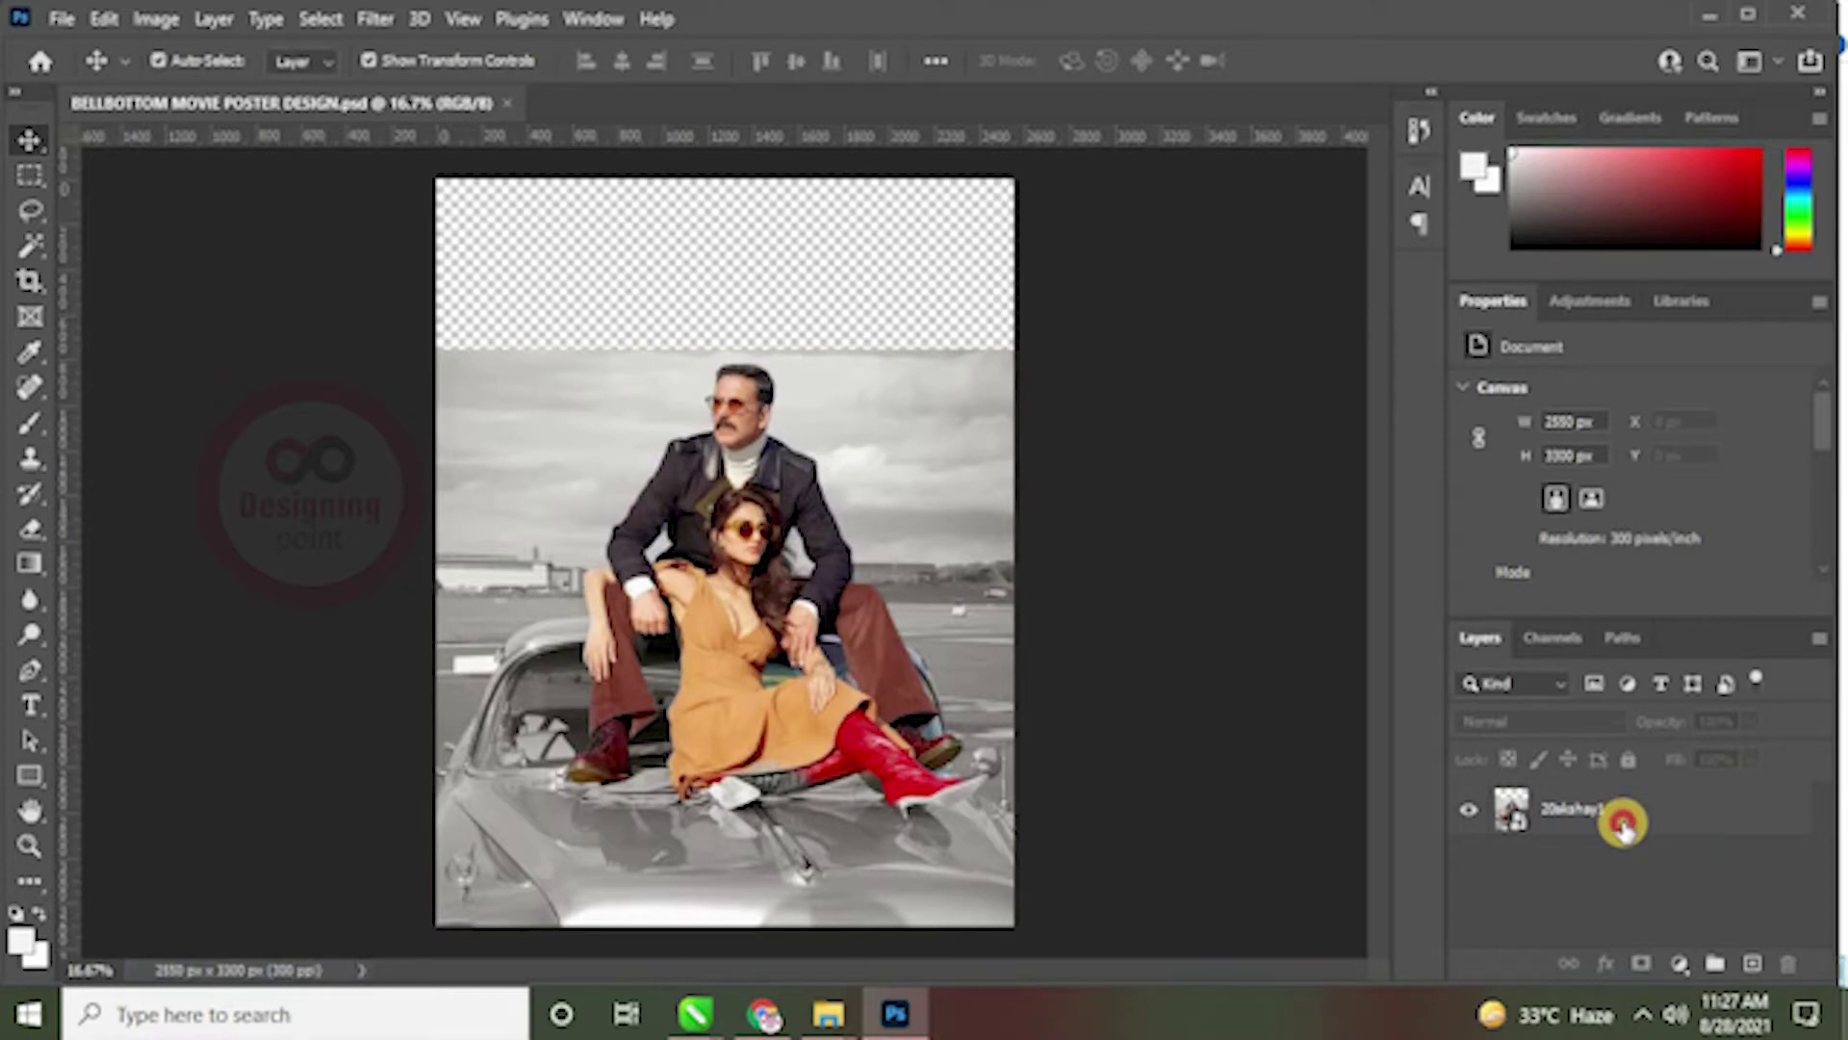
right_click(1573, 857)
left_click(1552, 891)
left_click(1567, 813)
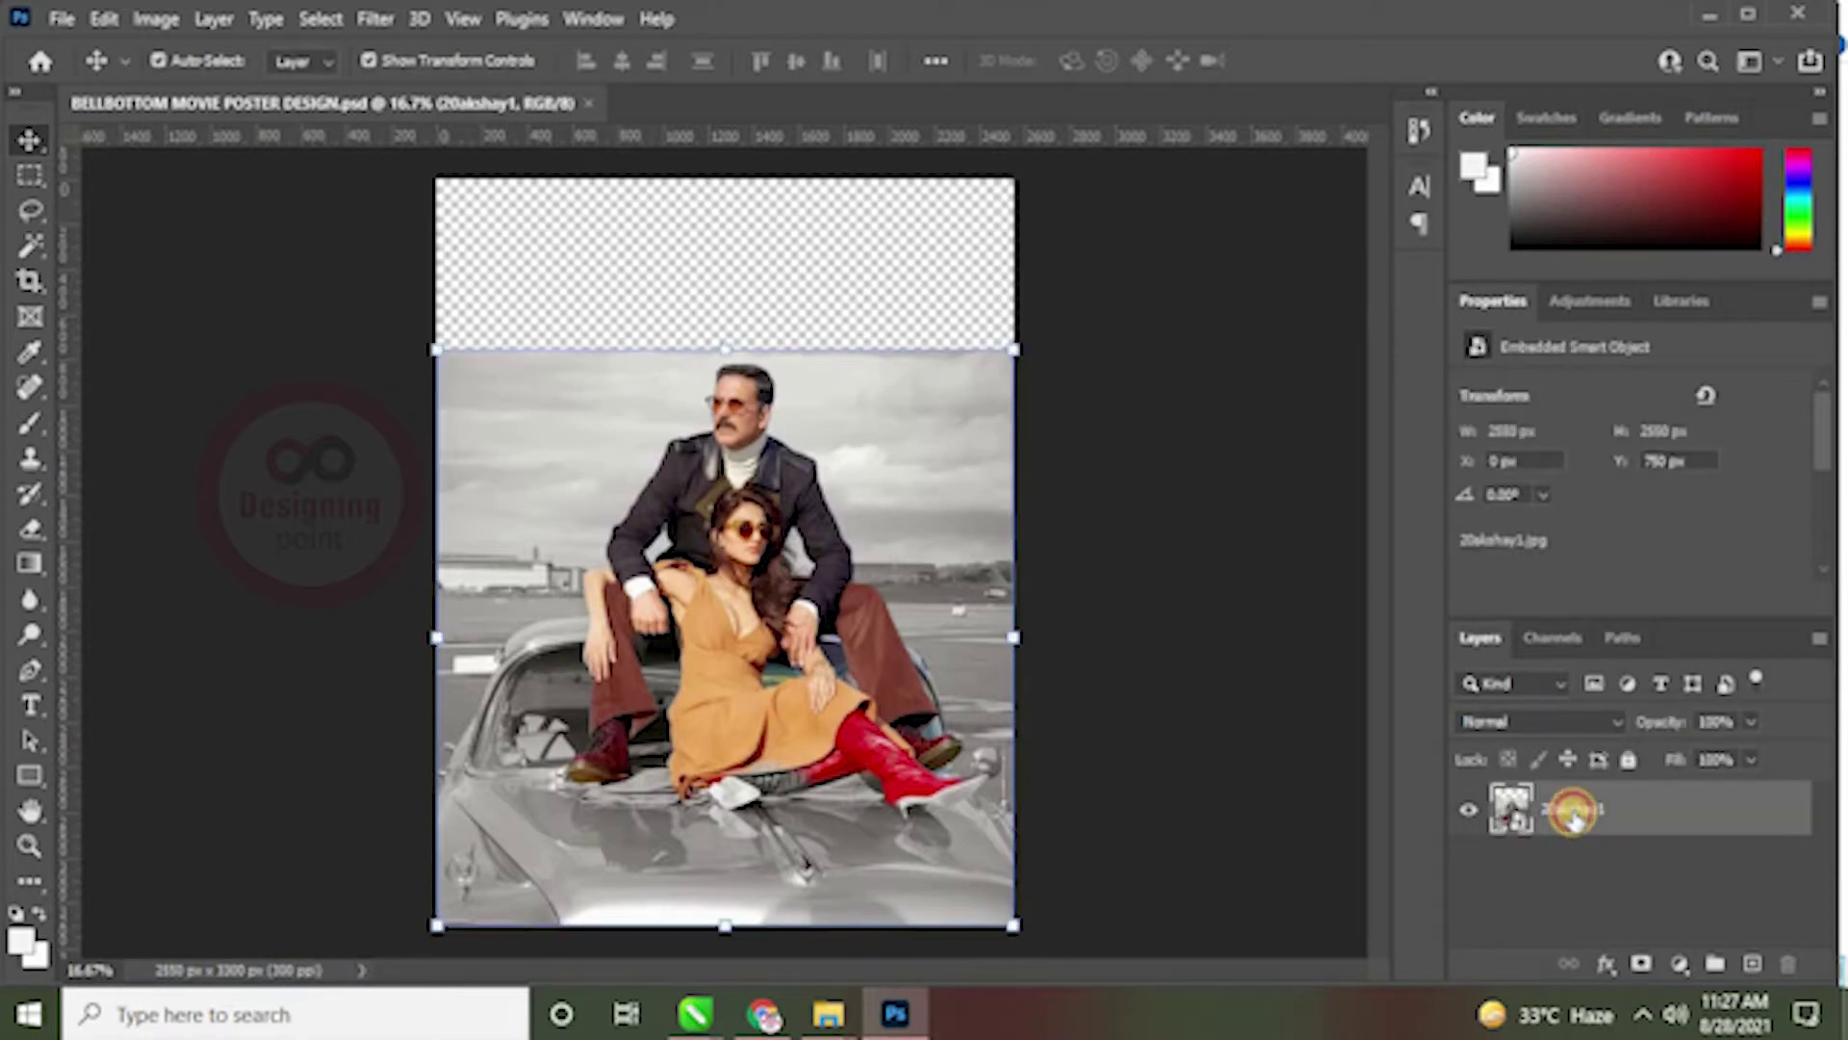
left_click(1560, 815)
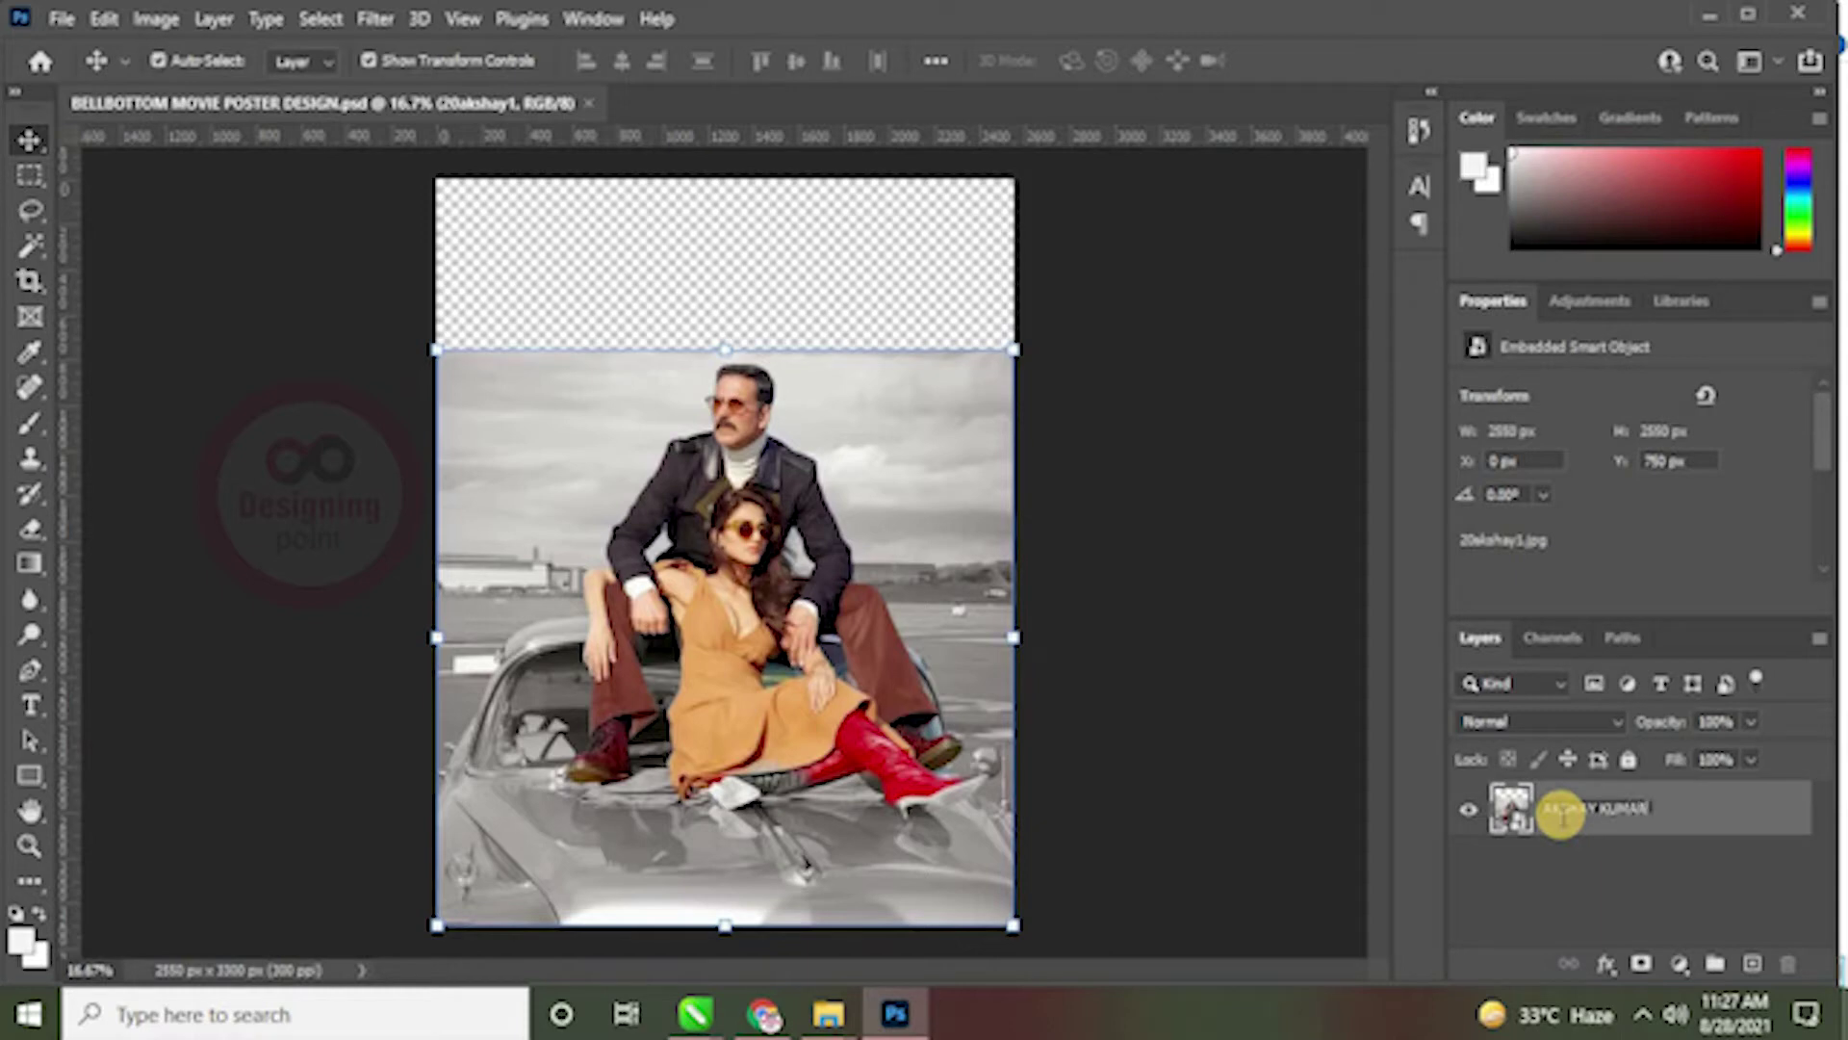
key("Return")
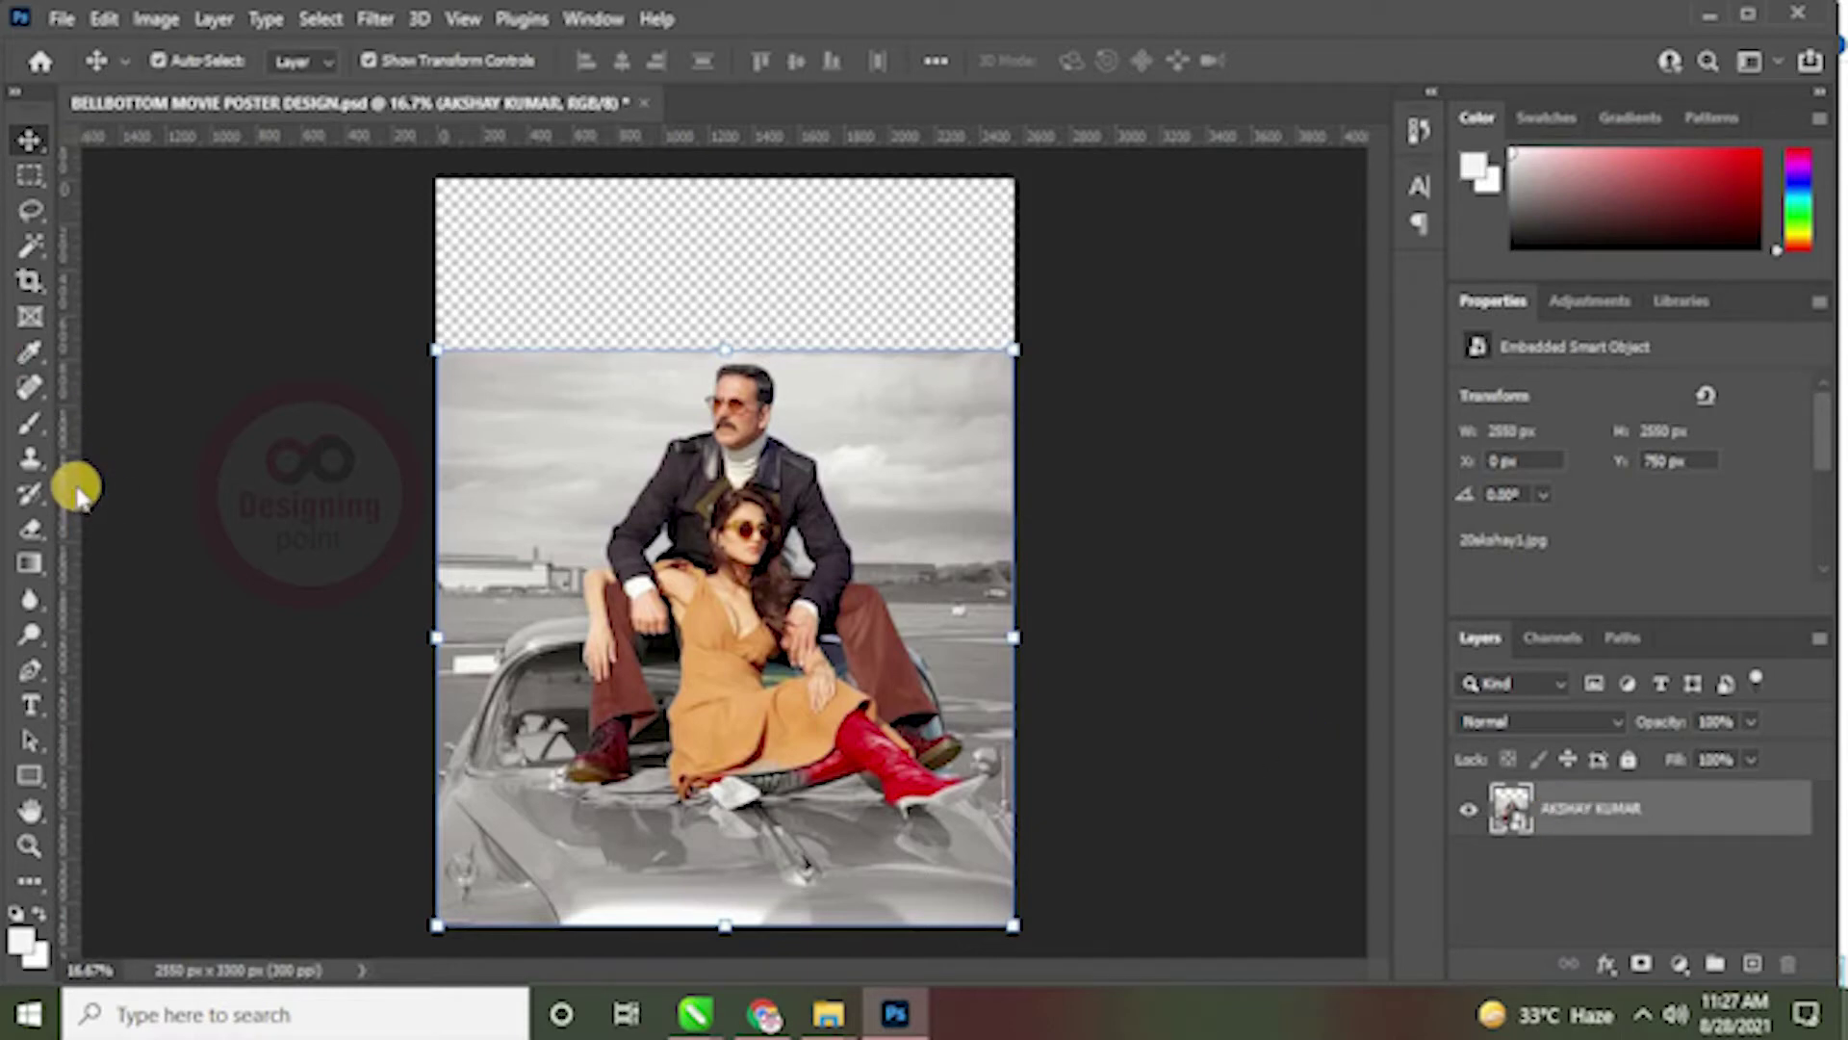
Step: Start a Pen tool path just outside the photo's left border and trace the car's left edge around its protruding side fittings
left_click(30, 670)
left_click(304, 483)
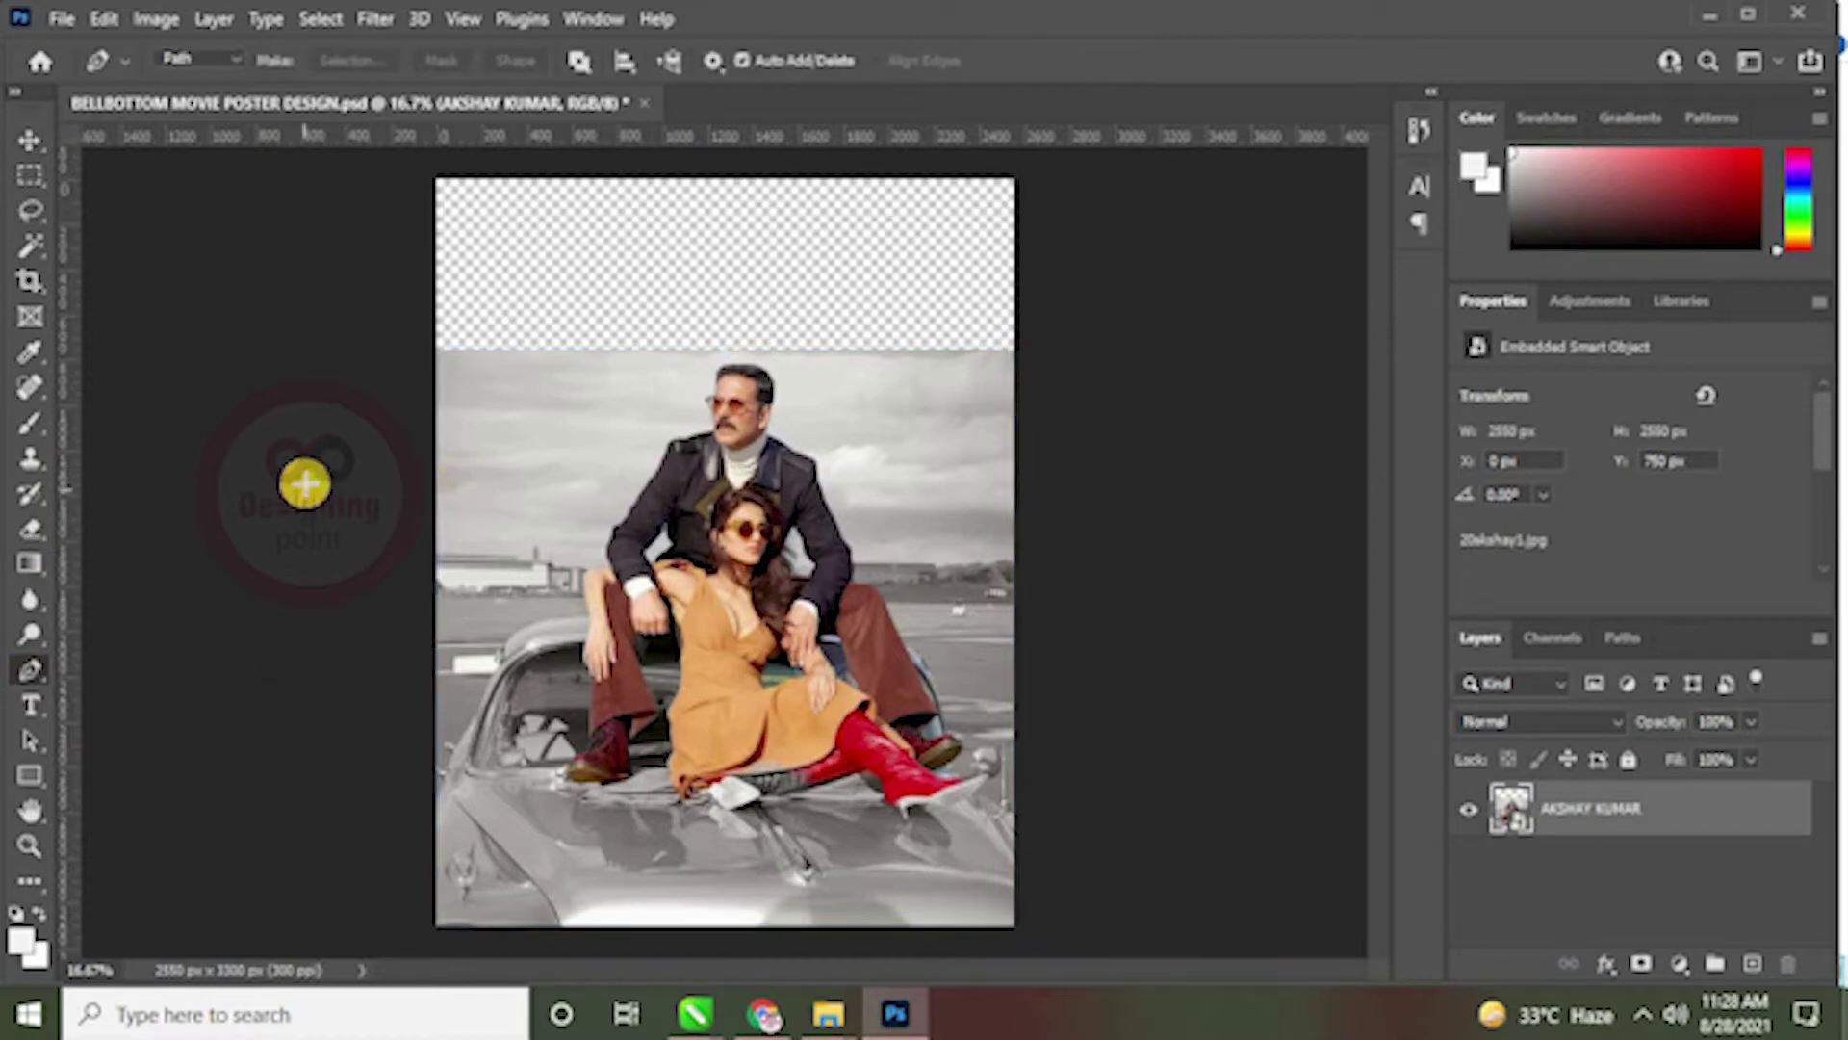
key("ctrl+plus")
key("ctrl+plus")
key("ctrl+plus")
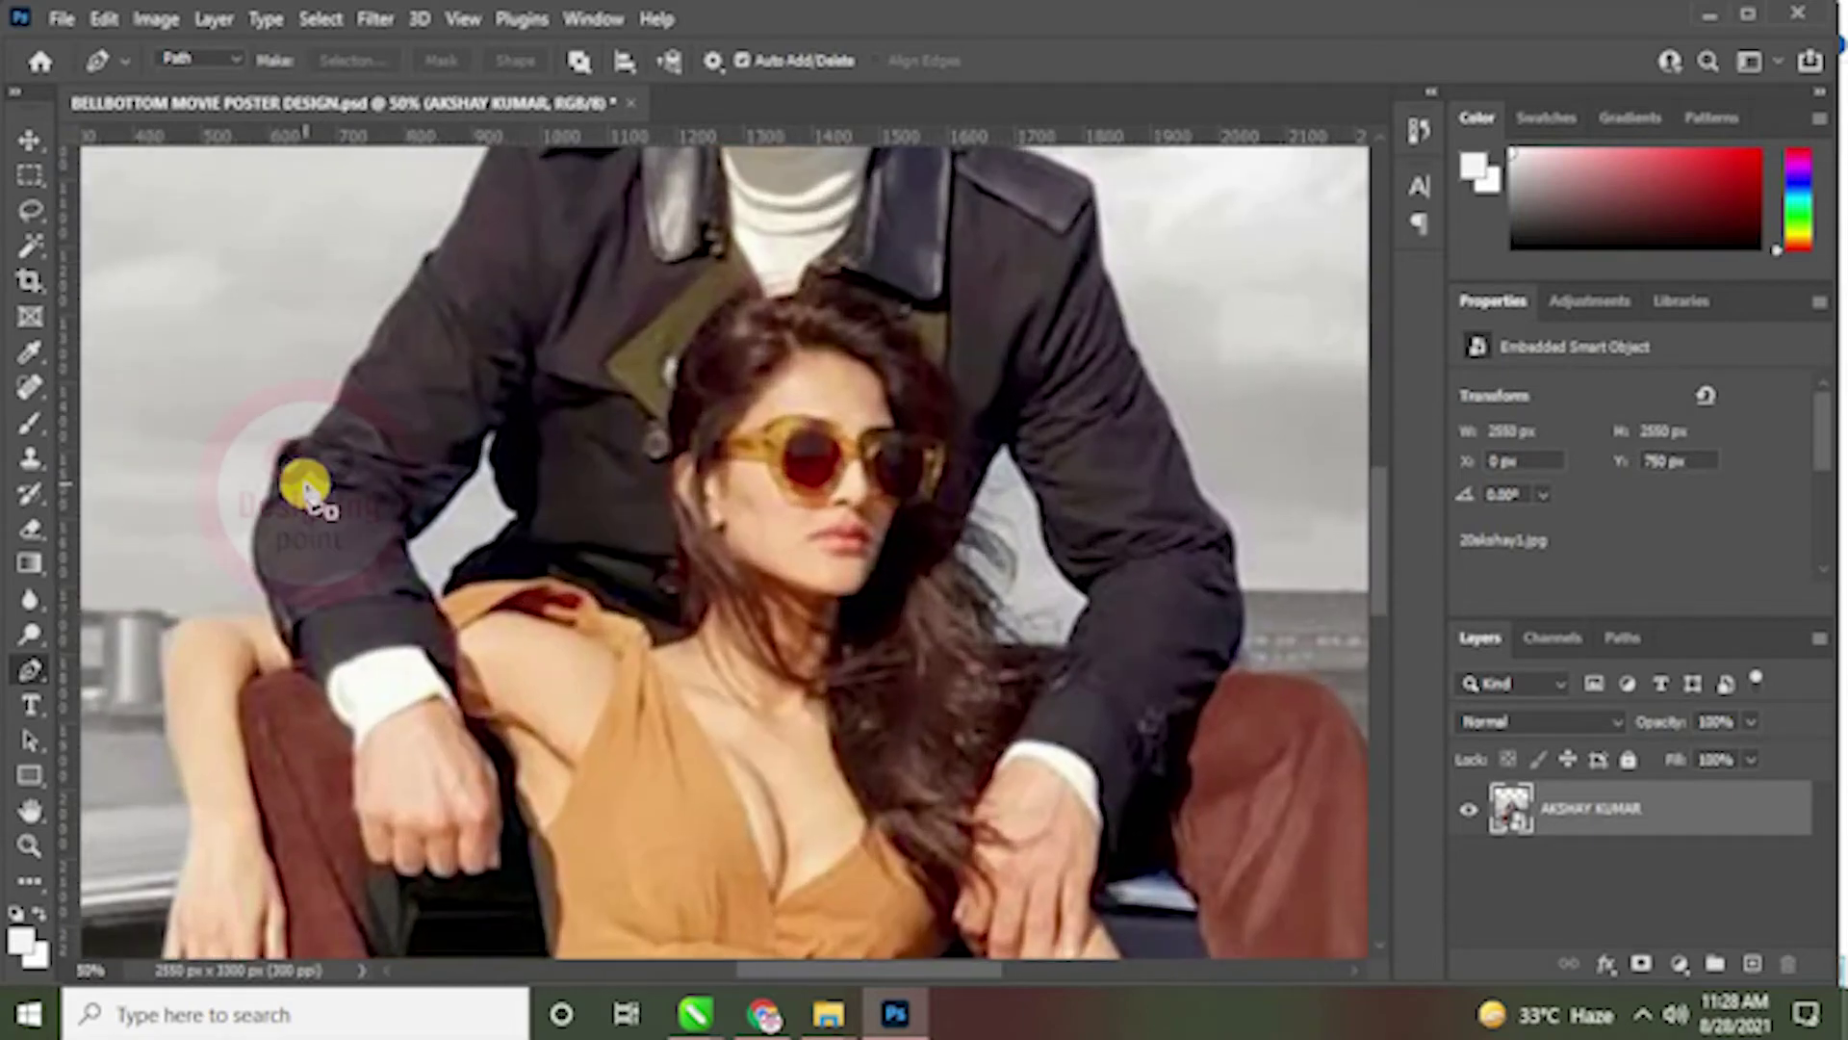
left_click_drag(702, 594, 1041, 342)
scroll(591, 724, "down", 5)
scroll(709, 528, "left", 3)
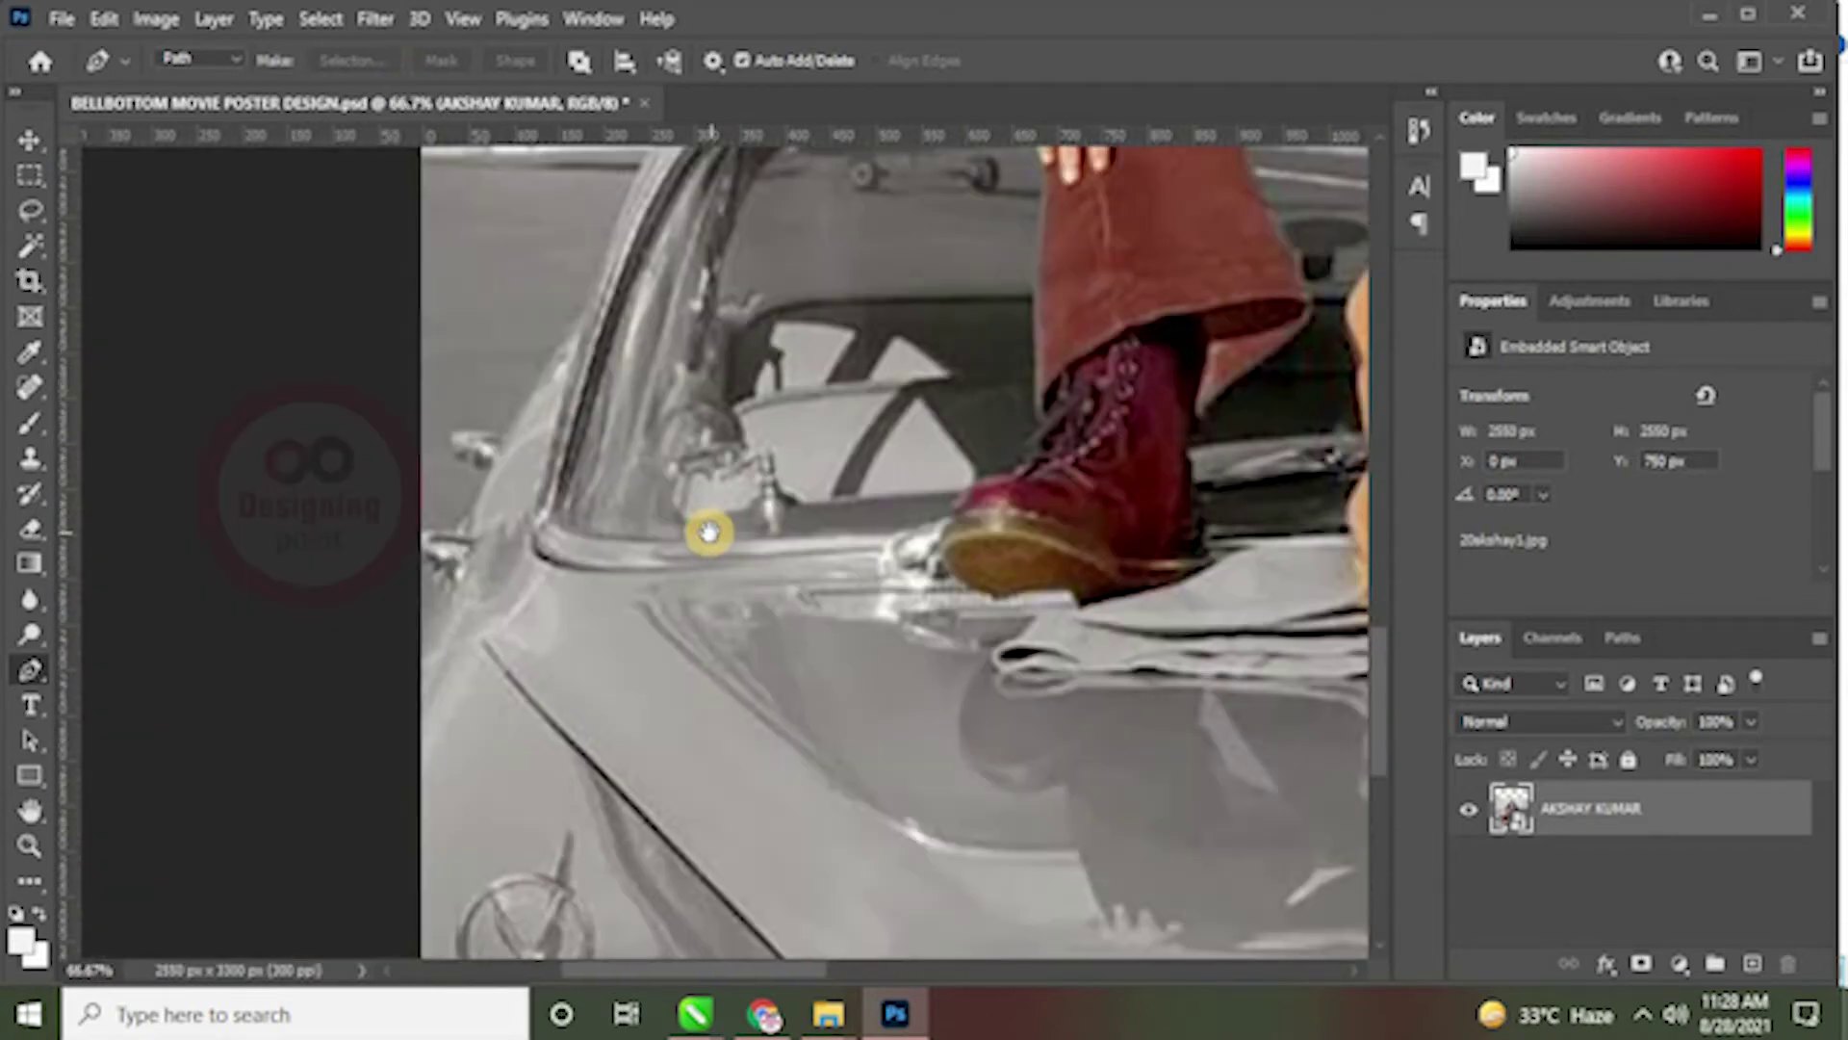
left_click(396, 824)
left_click(434, 571)
left_click_drag(462, 541, 535, 531)
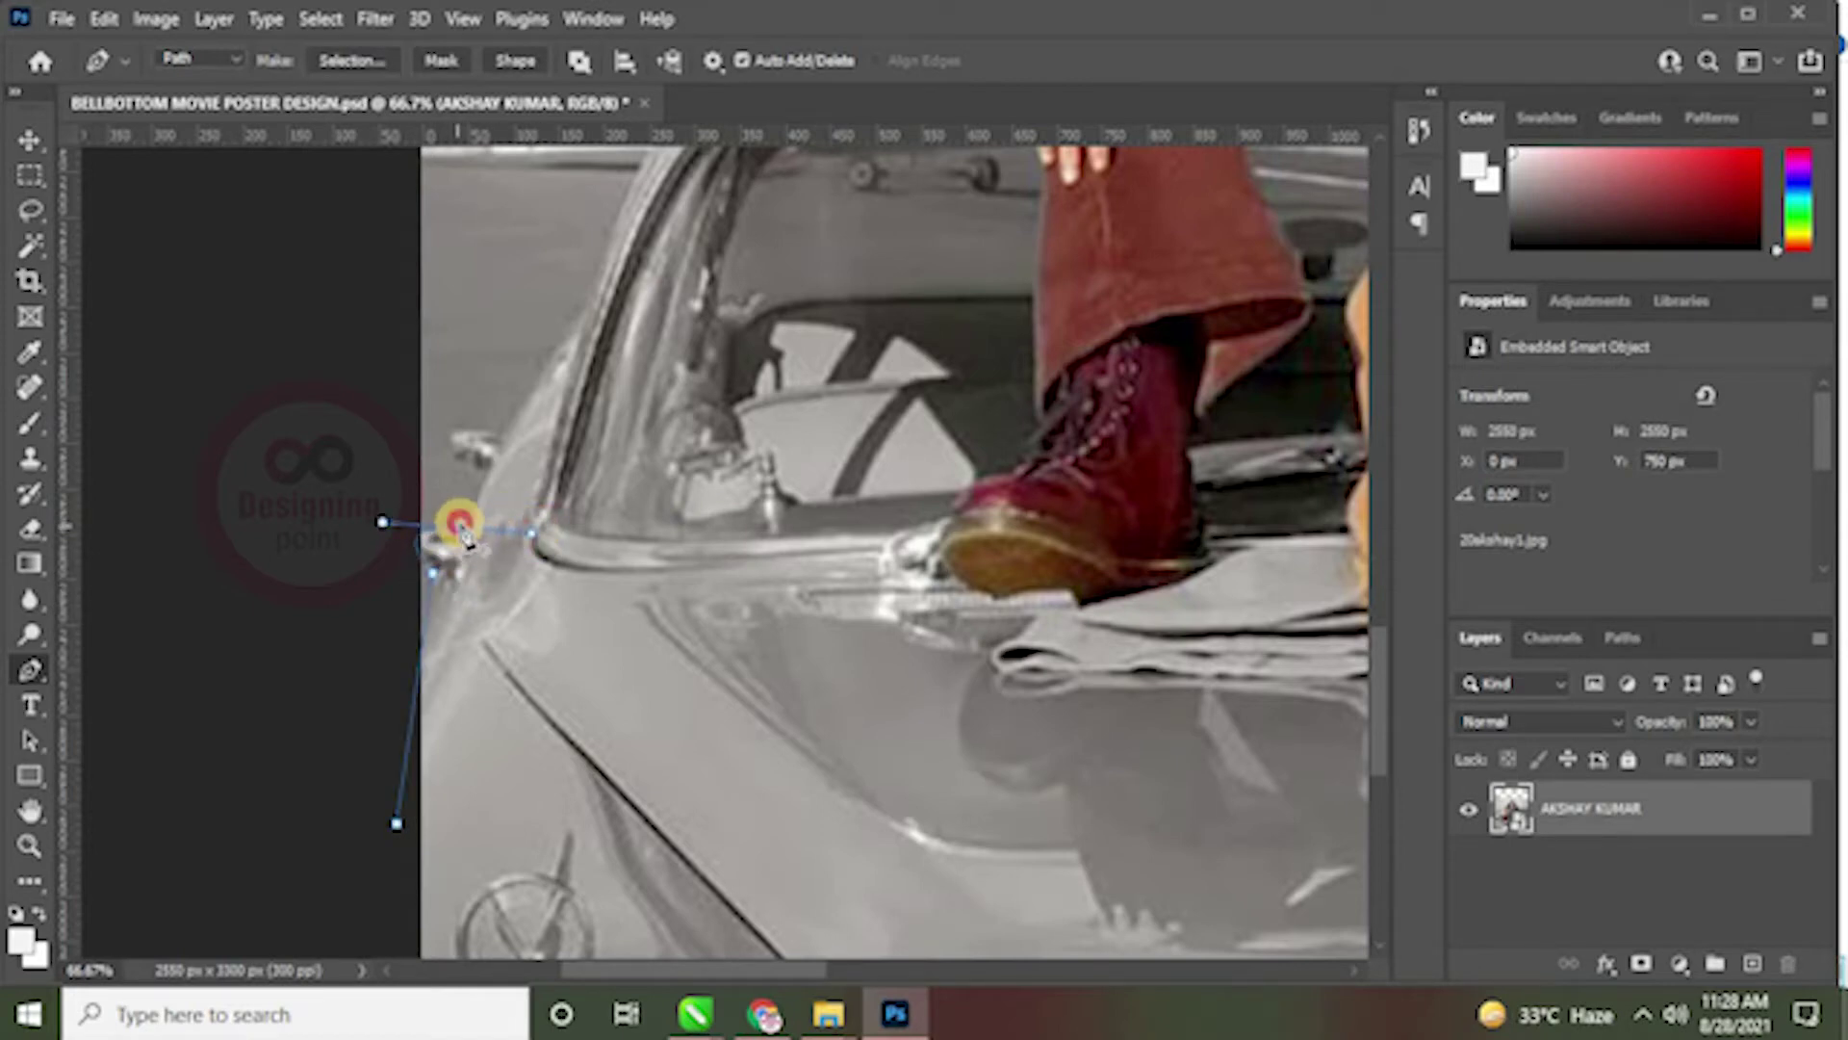
left_click(485, 473)
left_click_drag(507, 432, 624, 449)
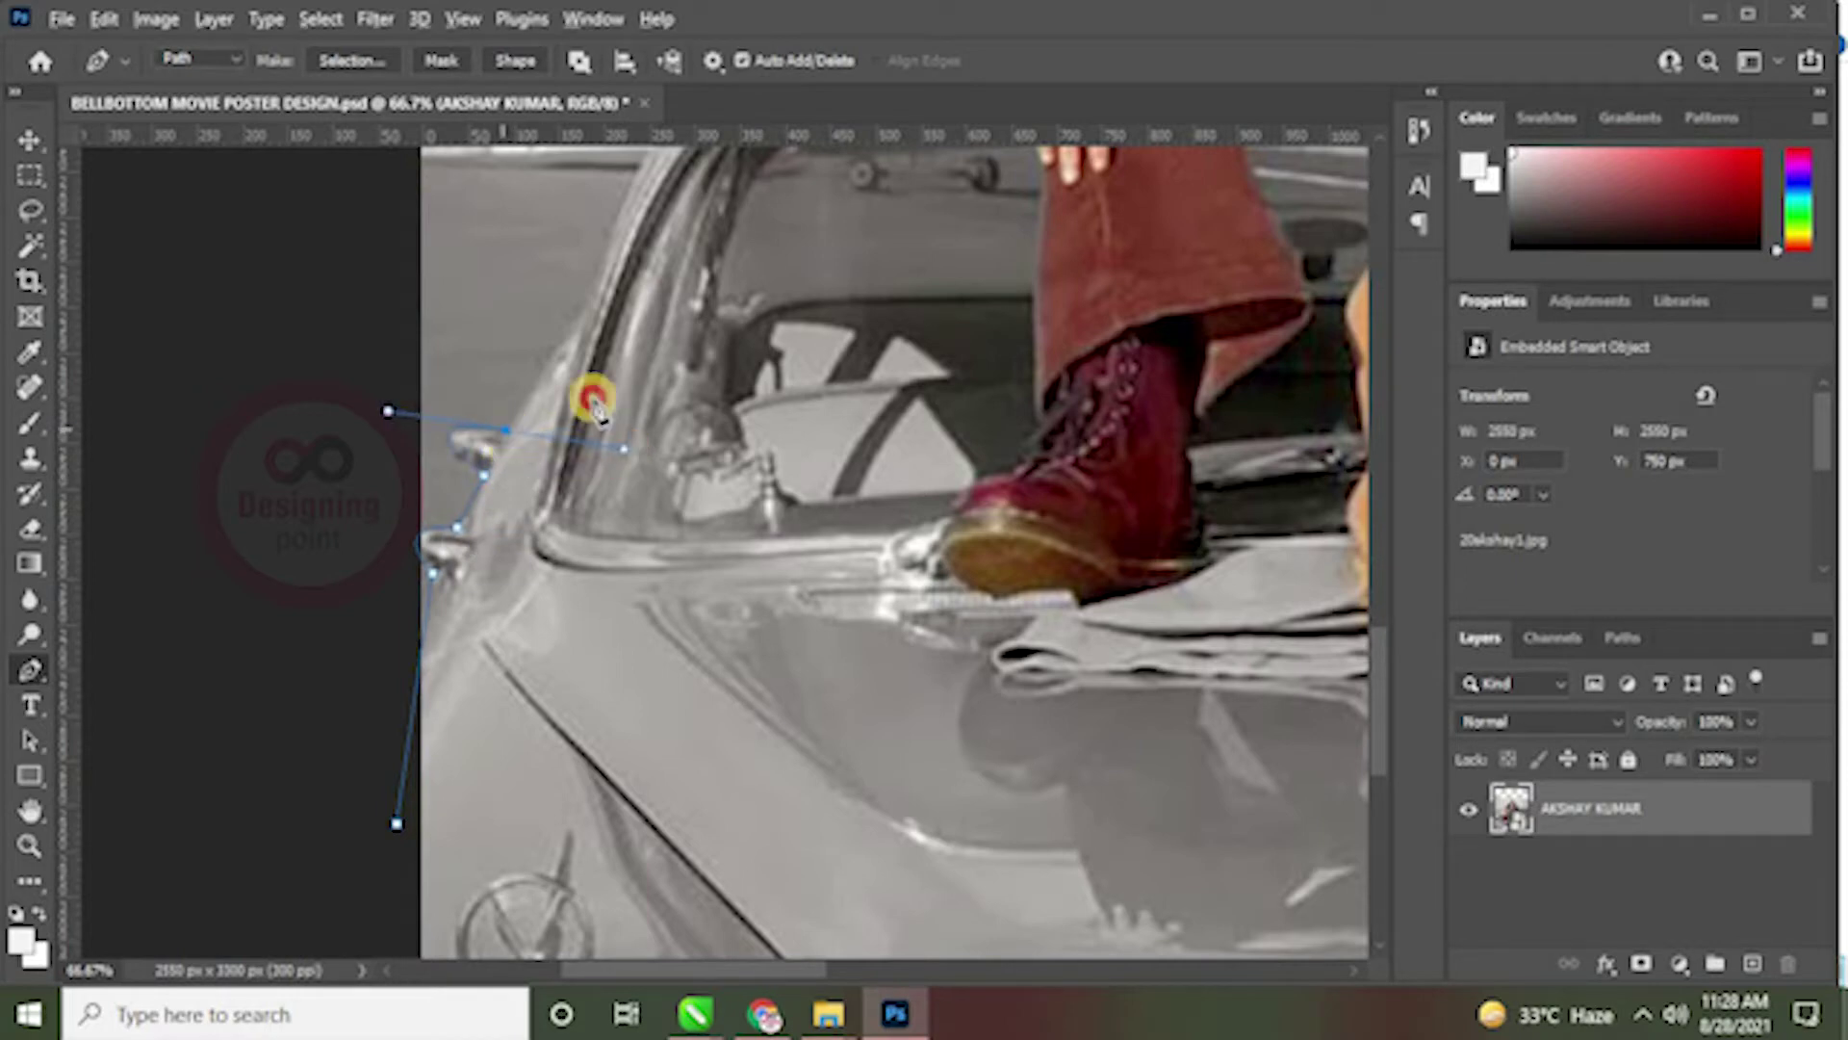
Step: Continue the path up the car's windshield frame, around the side lamp and along the roof to the woman's forearm
scroll(529, 701, "up", 3)
left_click_drag(532, 598, 517, 635)
left_click(506, 624, "alt")
left_click_drag(609, 540, 563, 685)
left_click_drag(540, 579, 573, 519)
left_click(567, 505, "alt")
left_click_drag(896, 429, 878, 539)
left_click(584, 542, "alt")
left_click_drag(585, 636, 549, 721)
Step: Trace the path up the outside of the woman's arm and around her elbow to the man's sleeve
left_click_drag(514, 550, 529, 517)
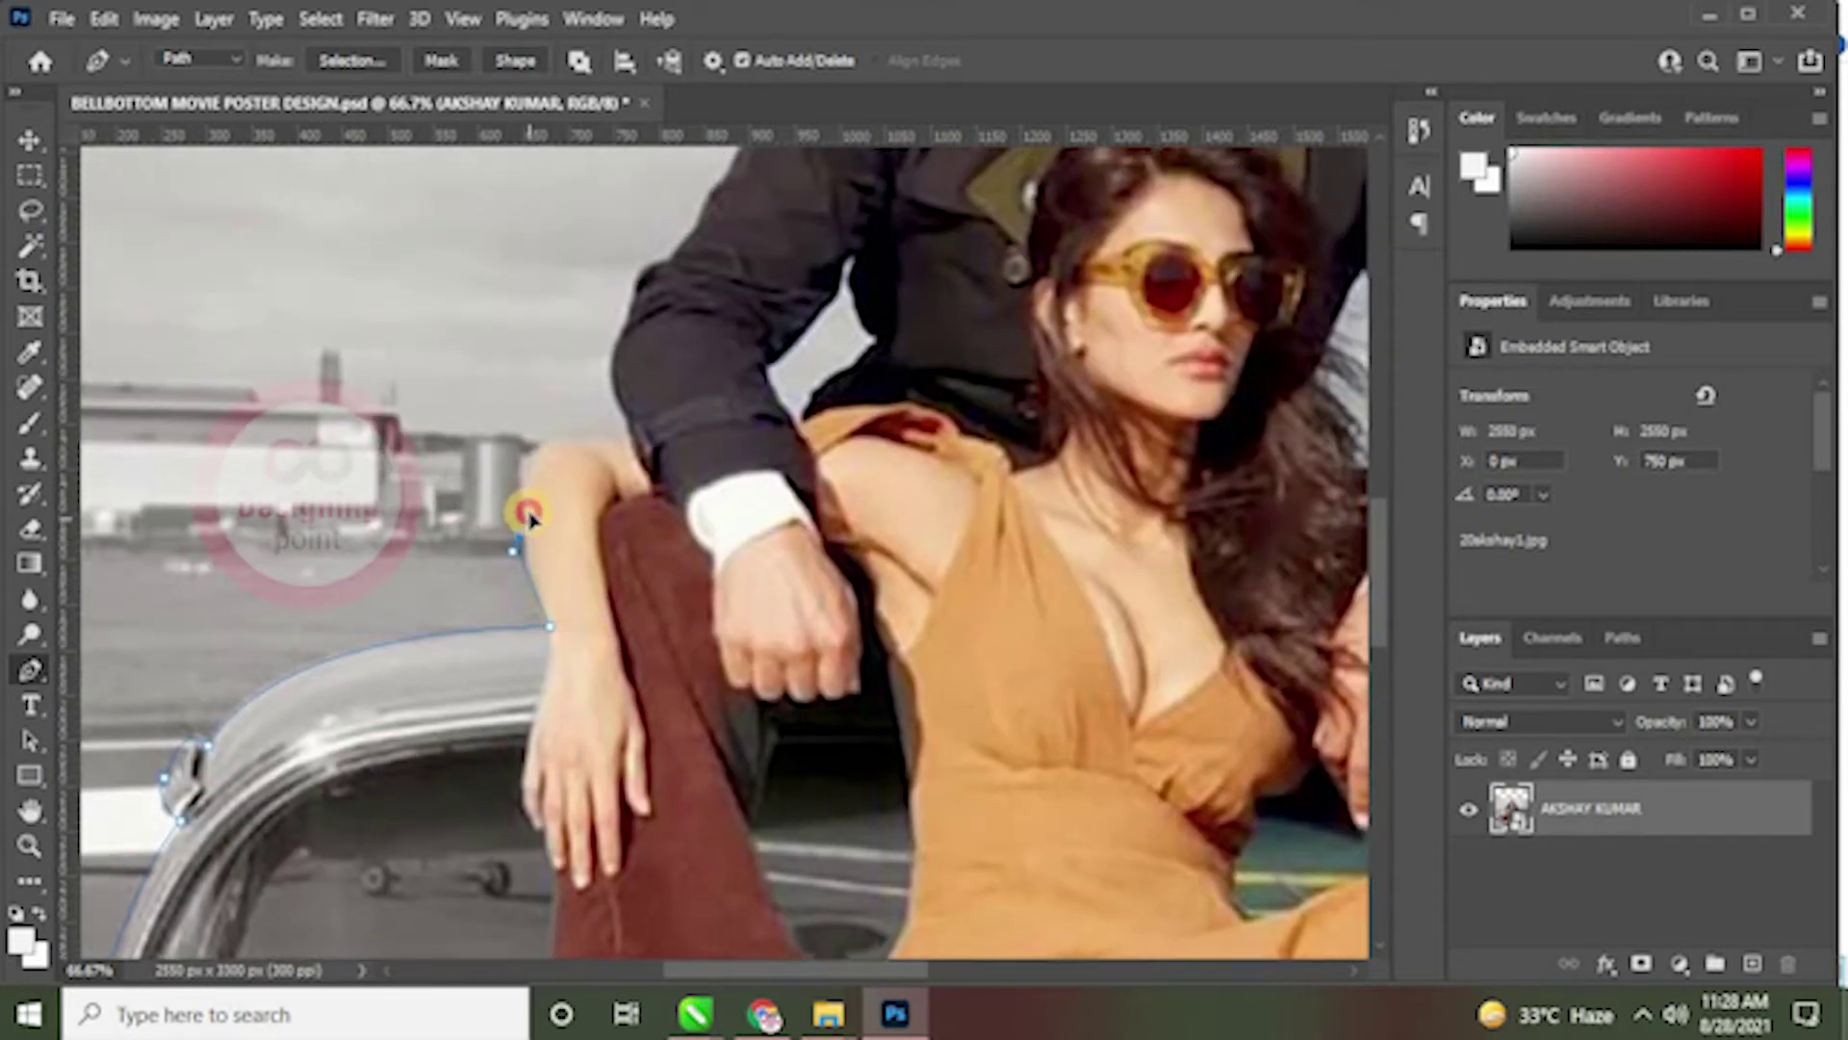
scroll(507, 590, "up", 2)
scroll(507, 590, "right", 1)
left_click_drag(512, 546, 568, 541)
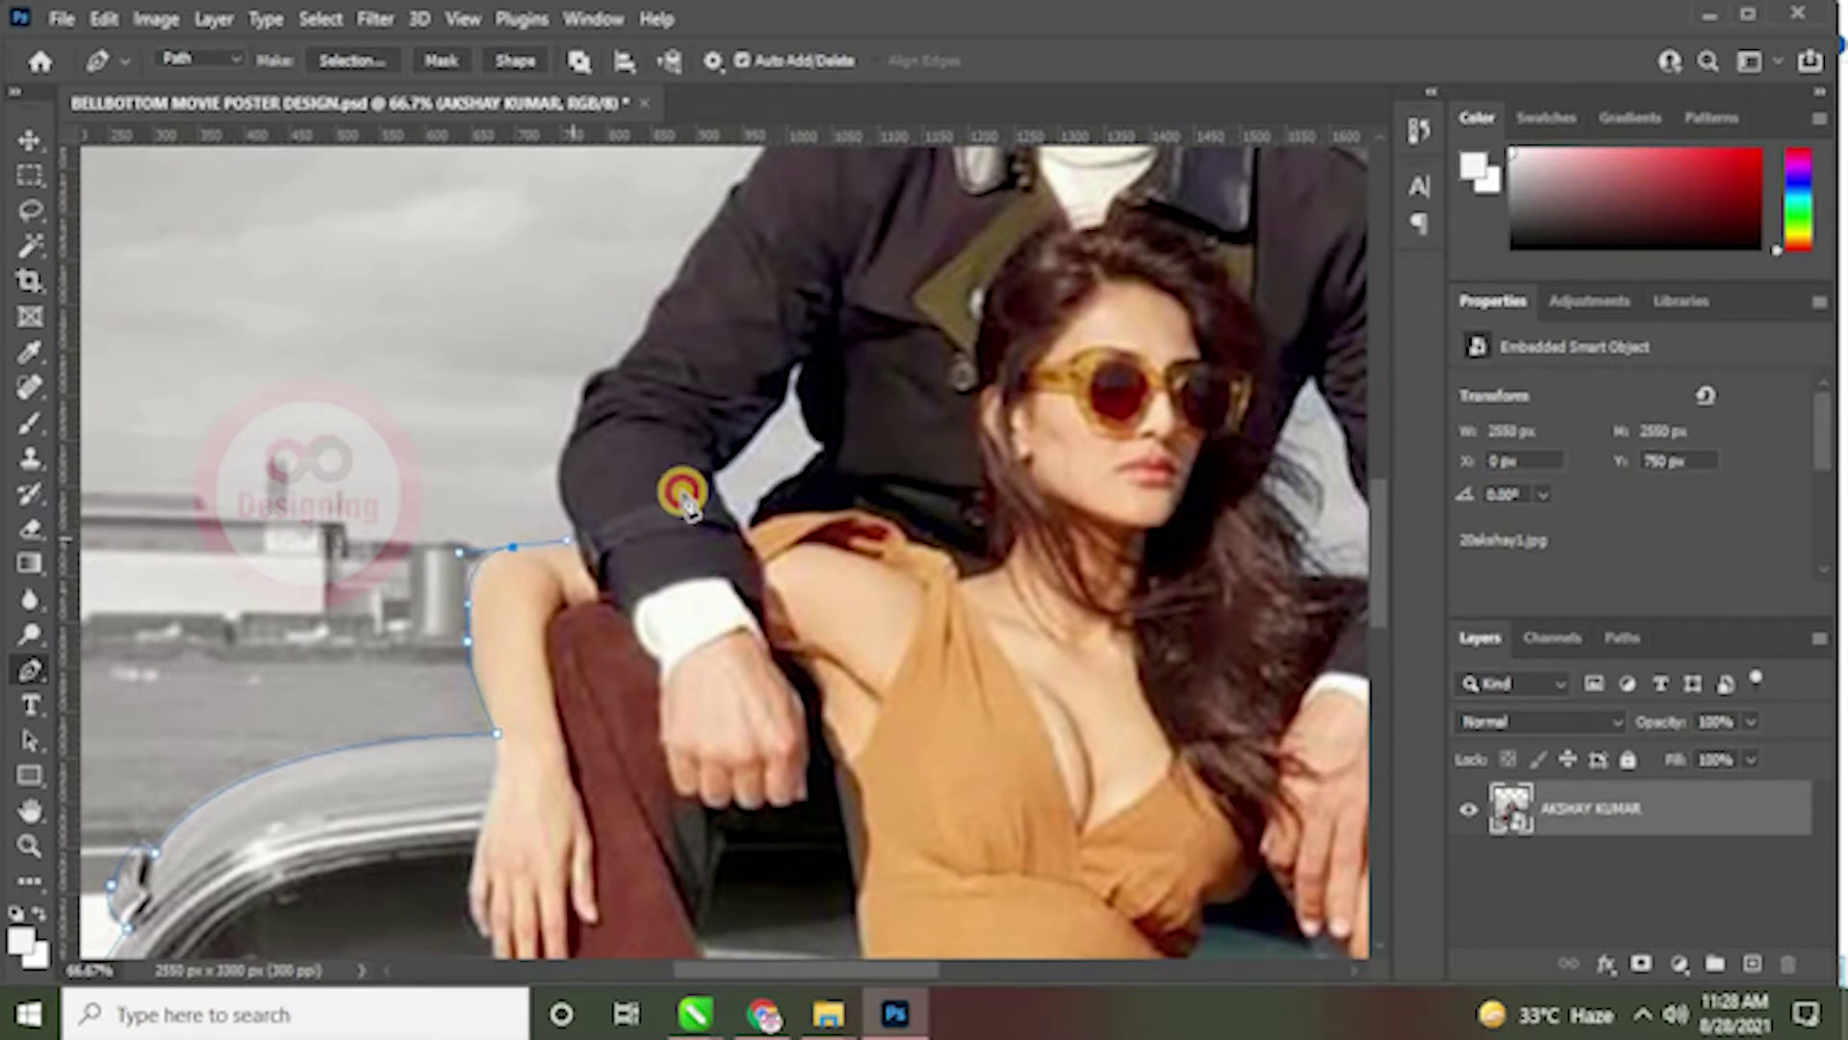
Step: Extend the path up the outer edge of the man's left-hand jacket sleeve toward his shoulder
scroll(504, 841, "up", 3)
scroll(405, 825, "right", 2)
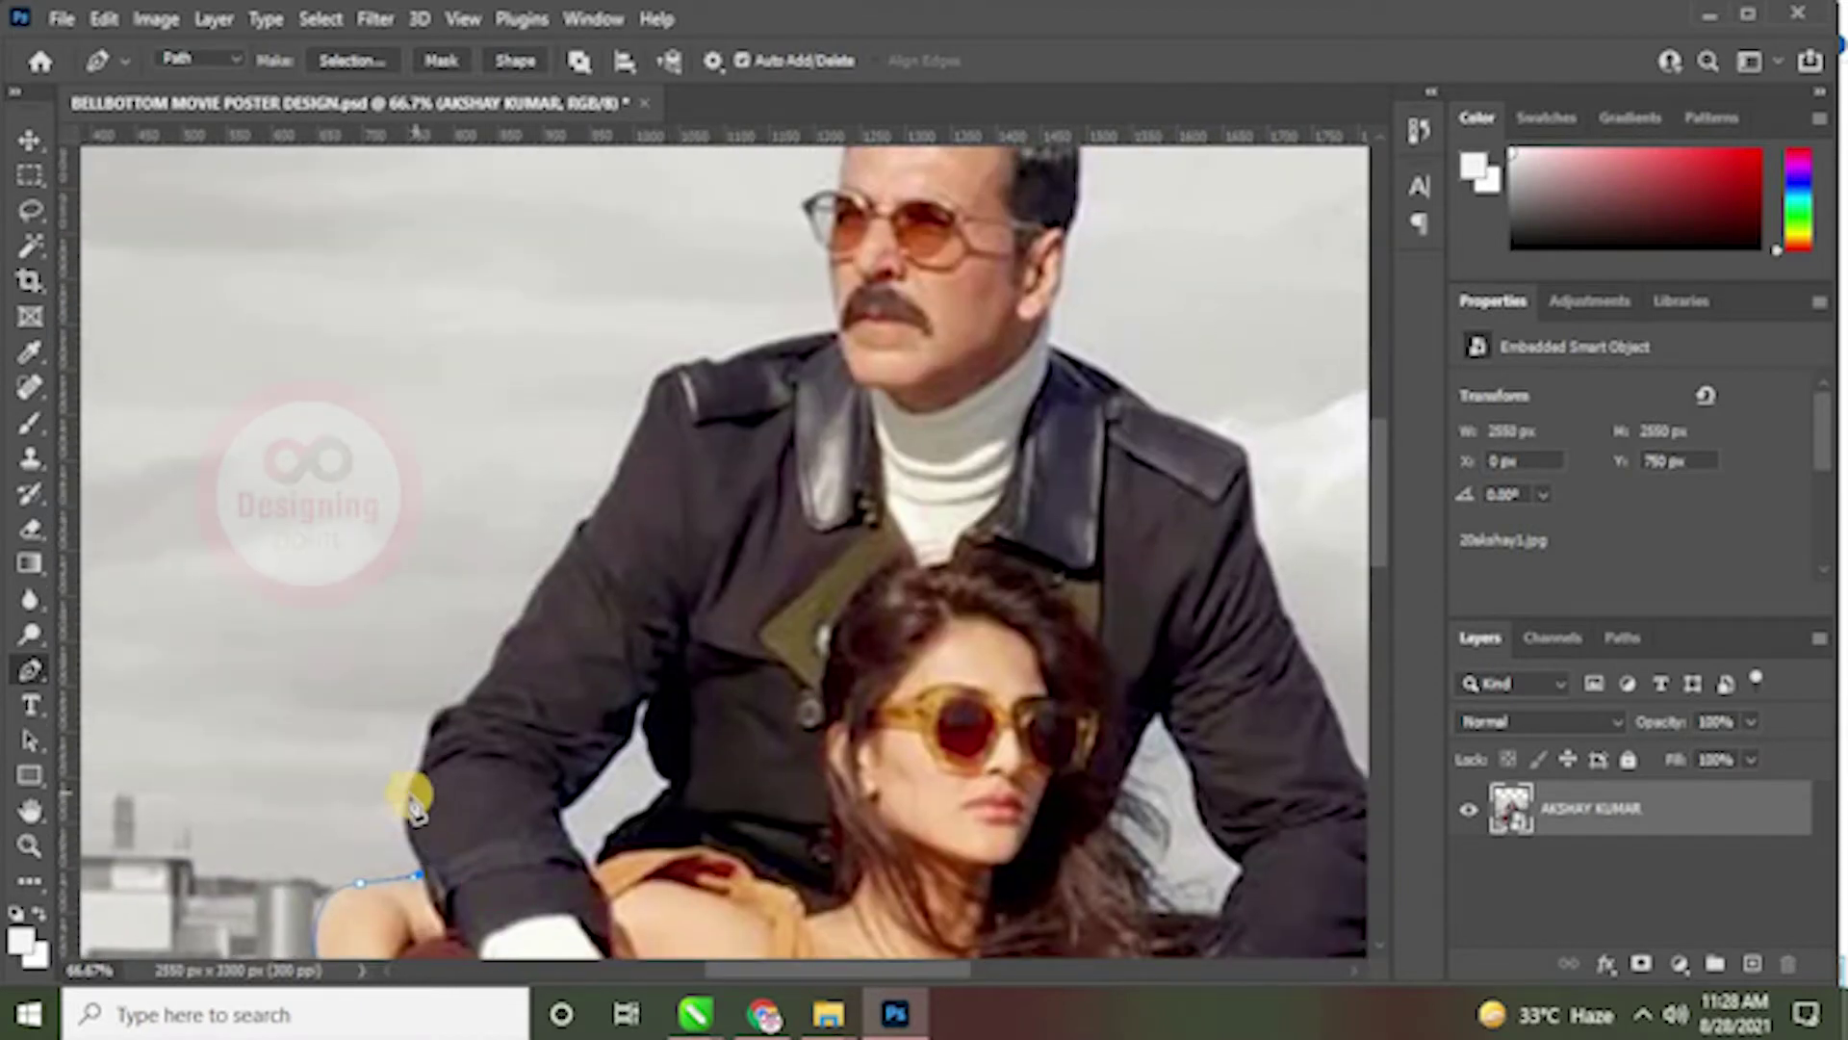
left_click_drag(405, 820, 438, 899)
left_click(458, 707, "alt")
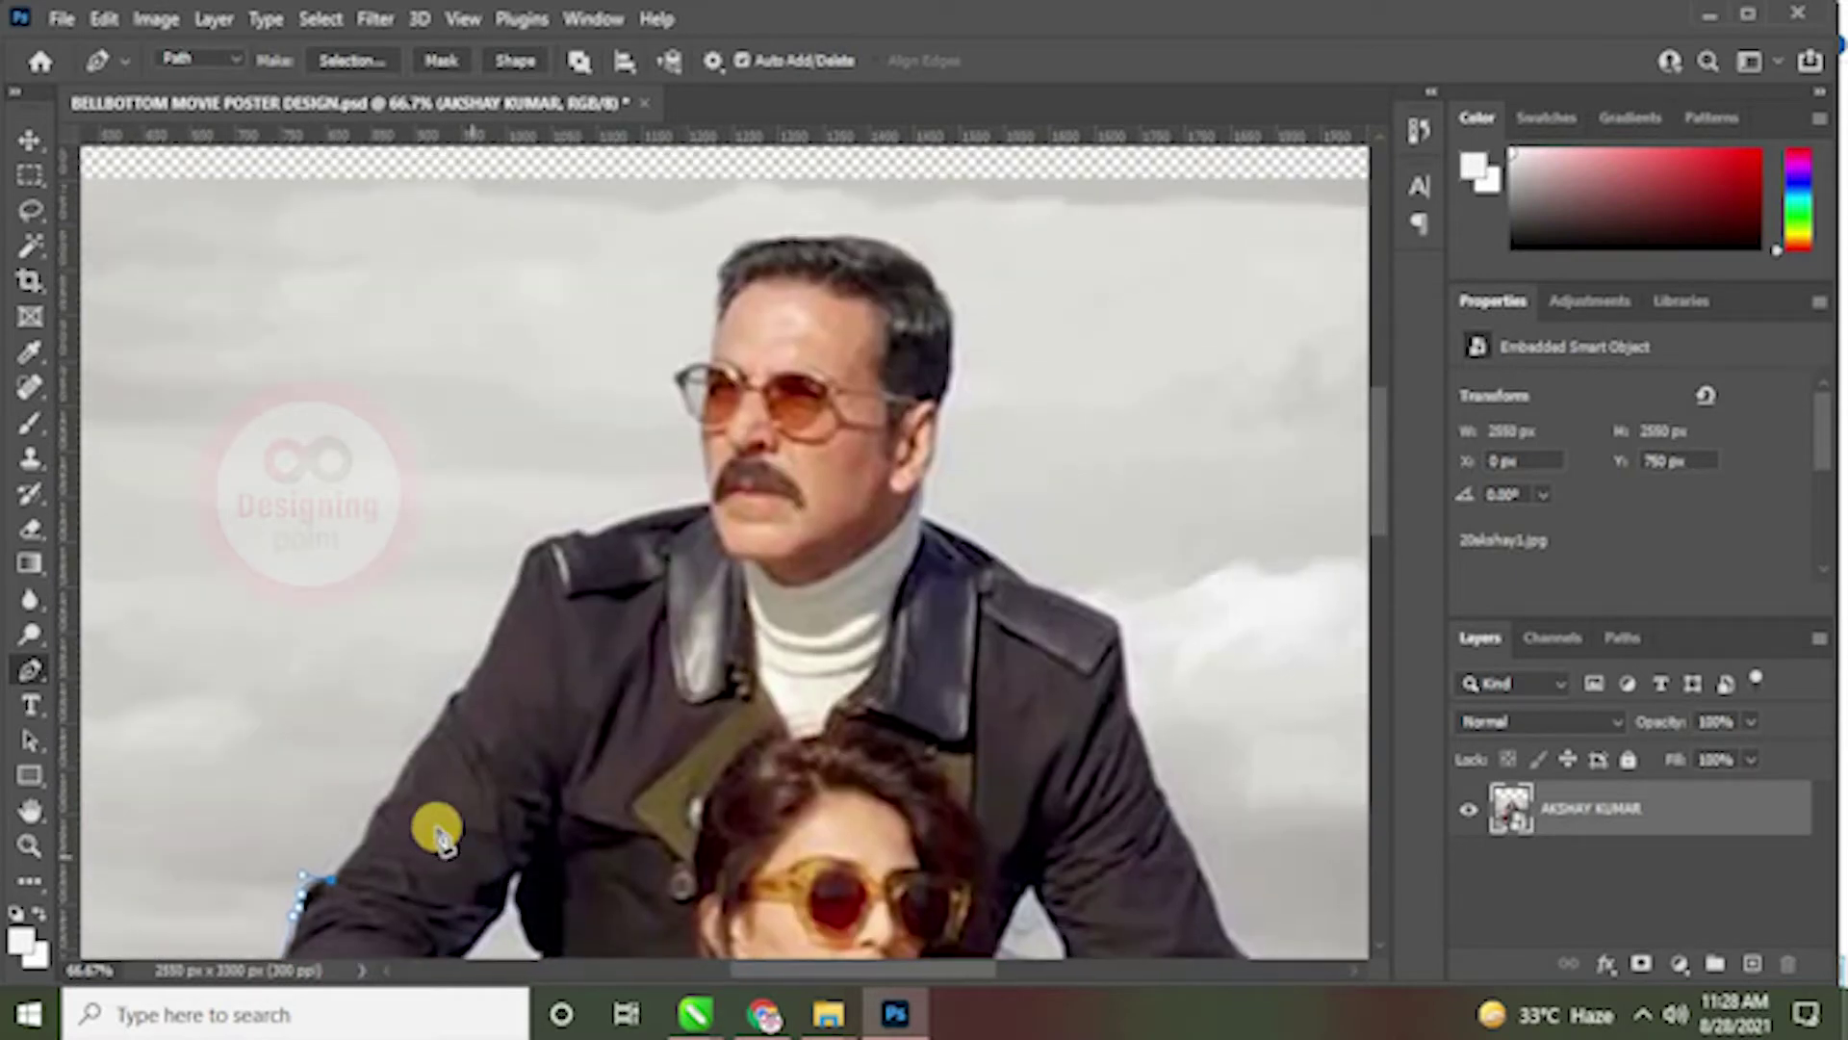
left_click(366, 839)
left_click_drag(391, 798, 406, 786)
scroll(421, 796, "up", 2)
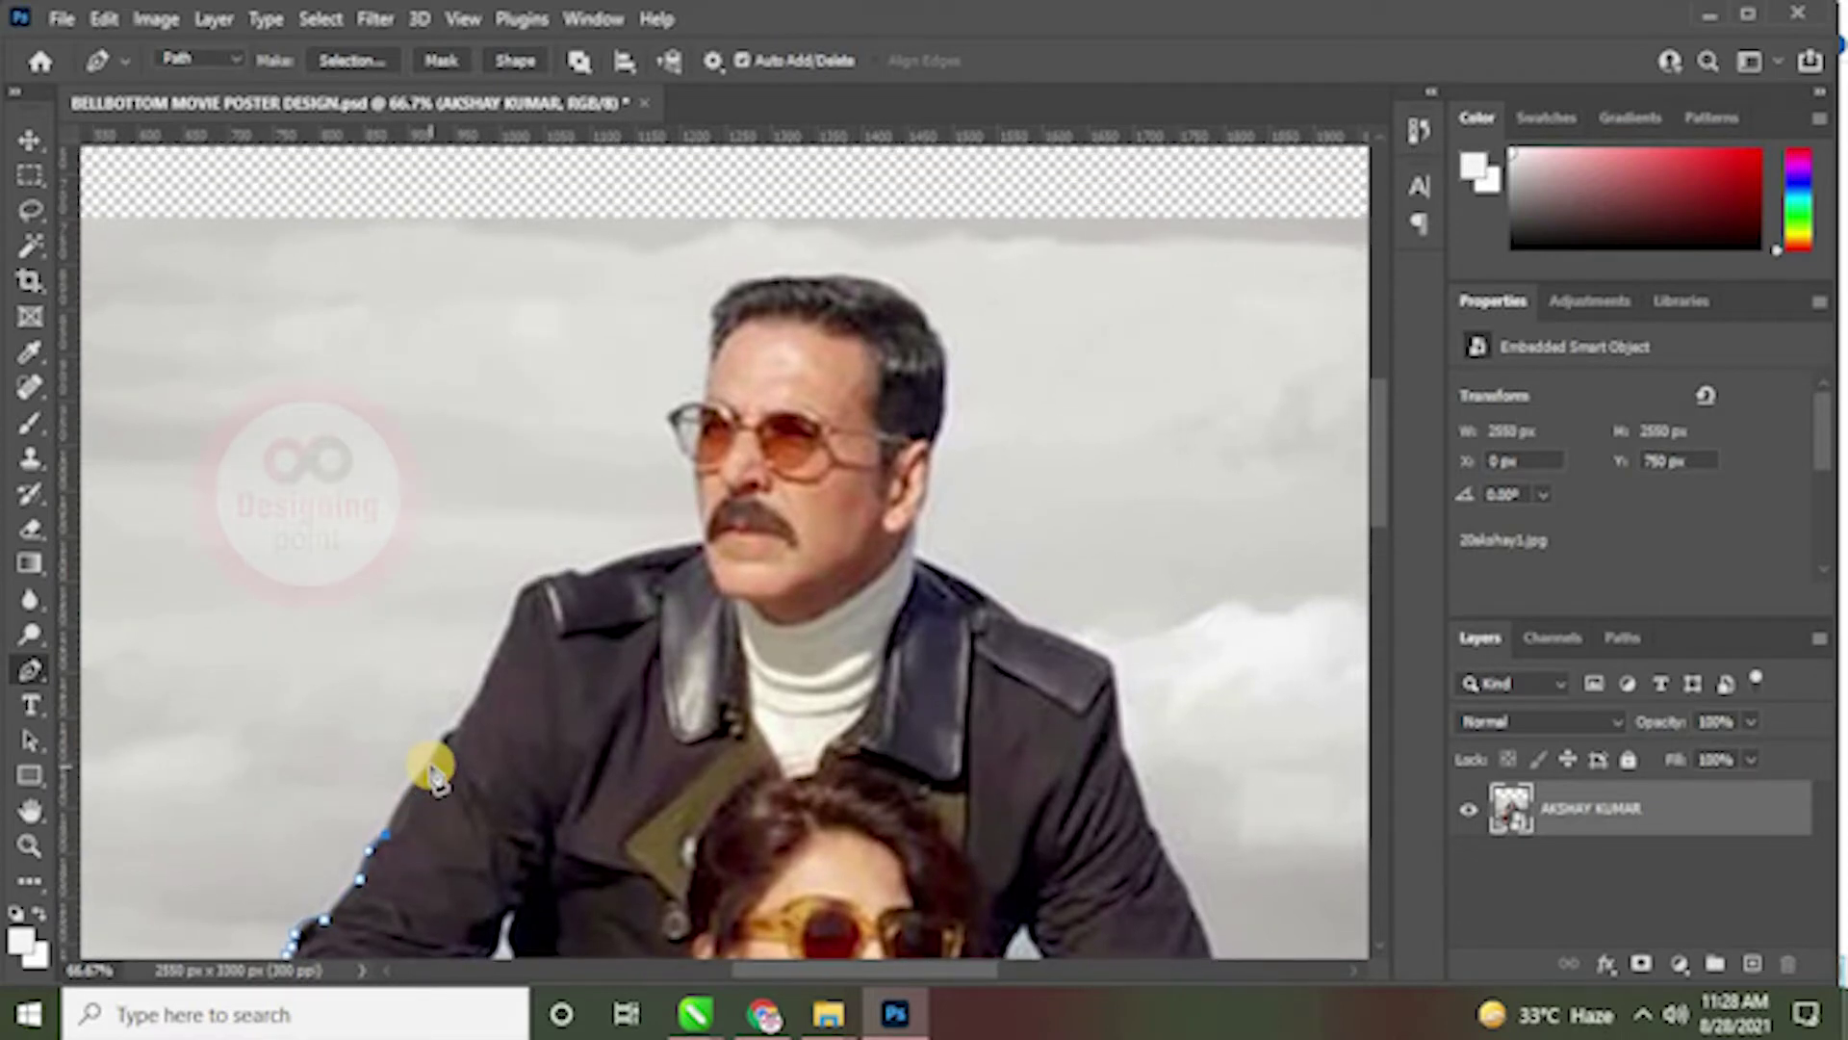
left_click(432, 762)
left_click(456, 729)
Step: Trace the path over the man's left-hand shoulder and along the collar, ending in a corner point at his face
scroll(487, 776, "up", 4)
left_click_drag(482, 718, 632, 640)
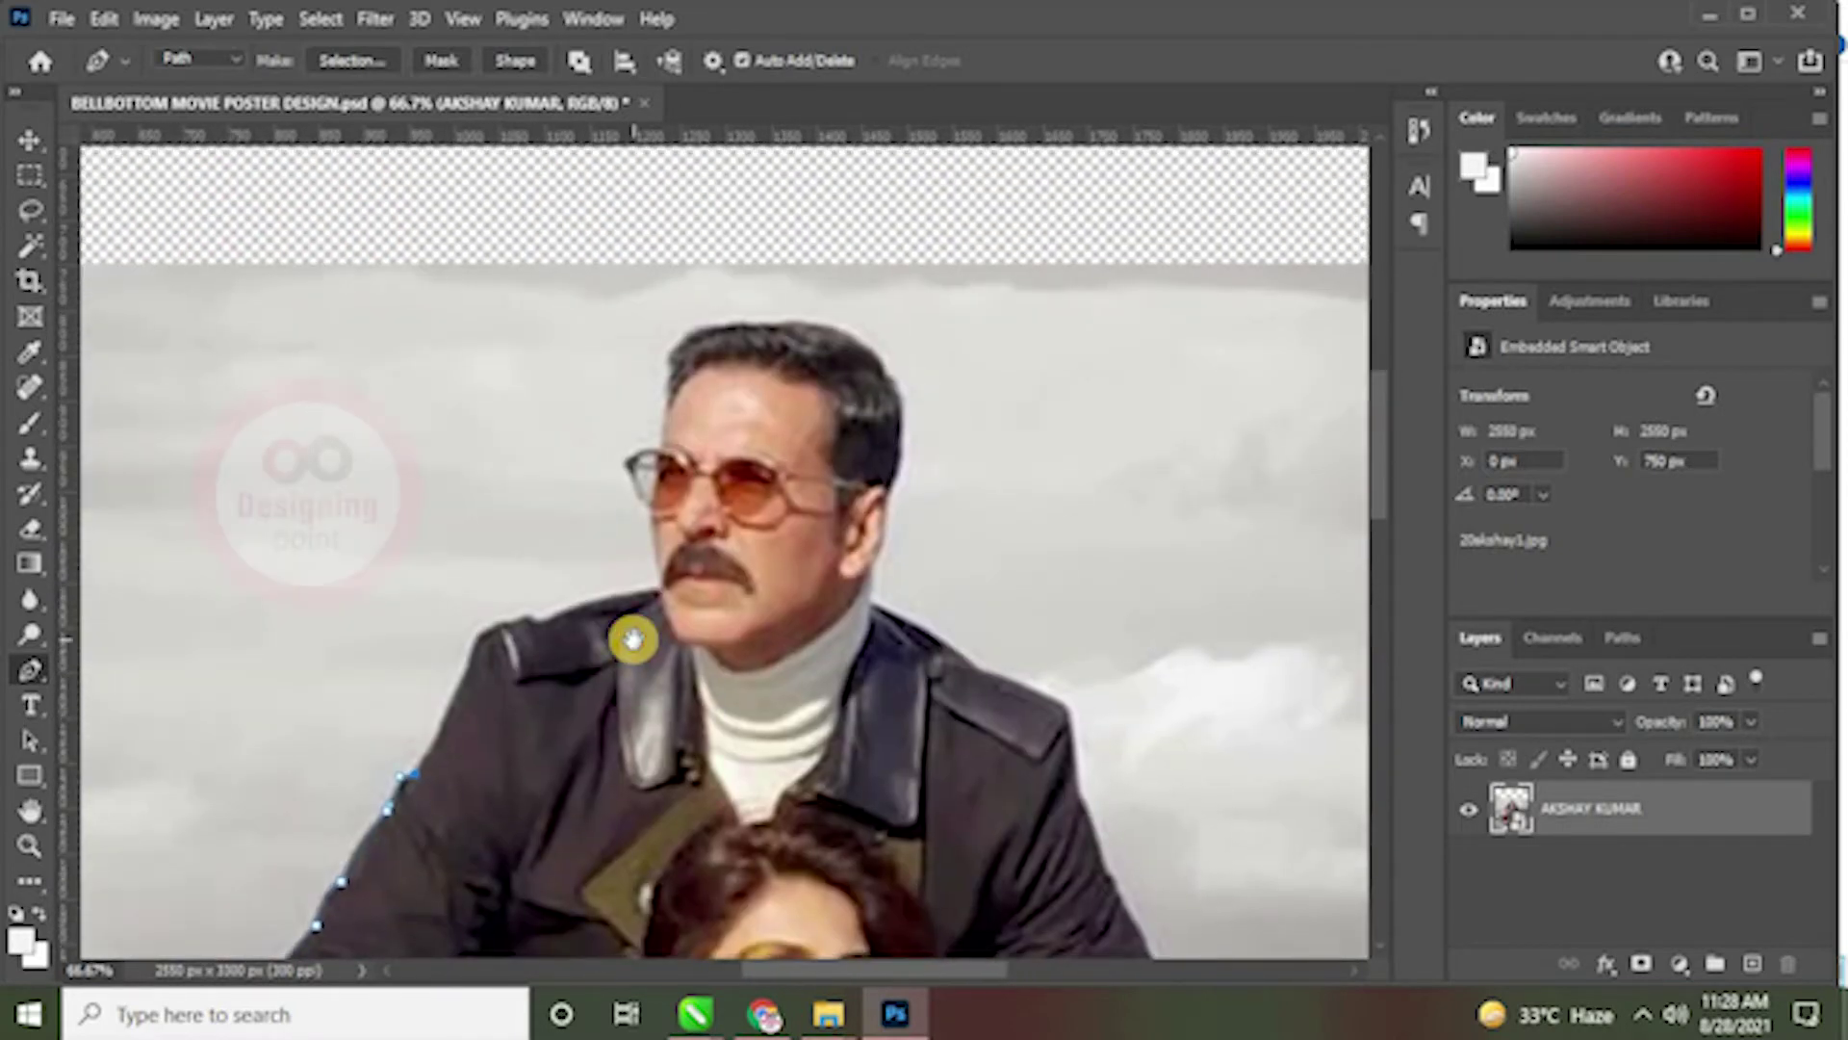
left_click(452, 711)
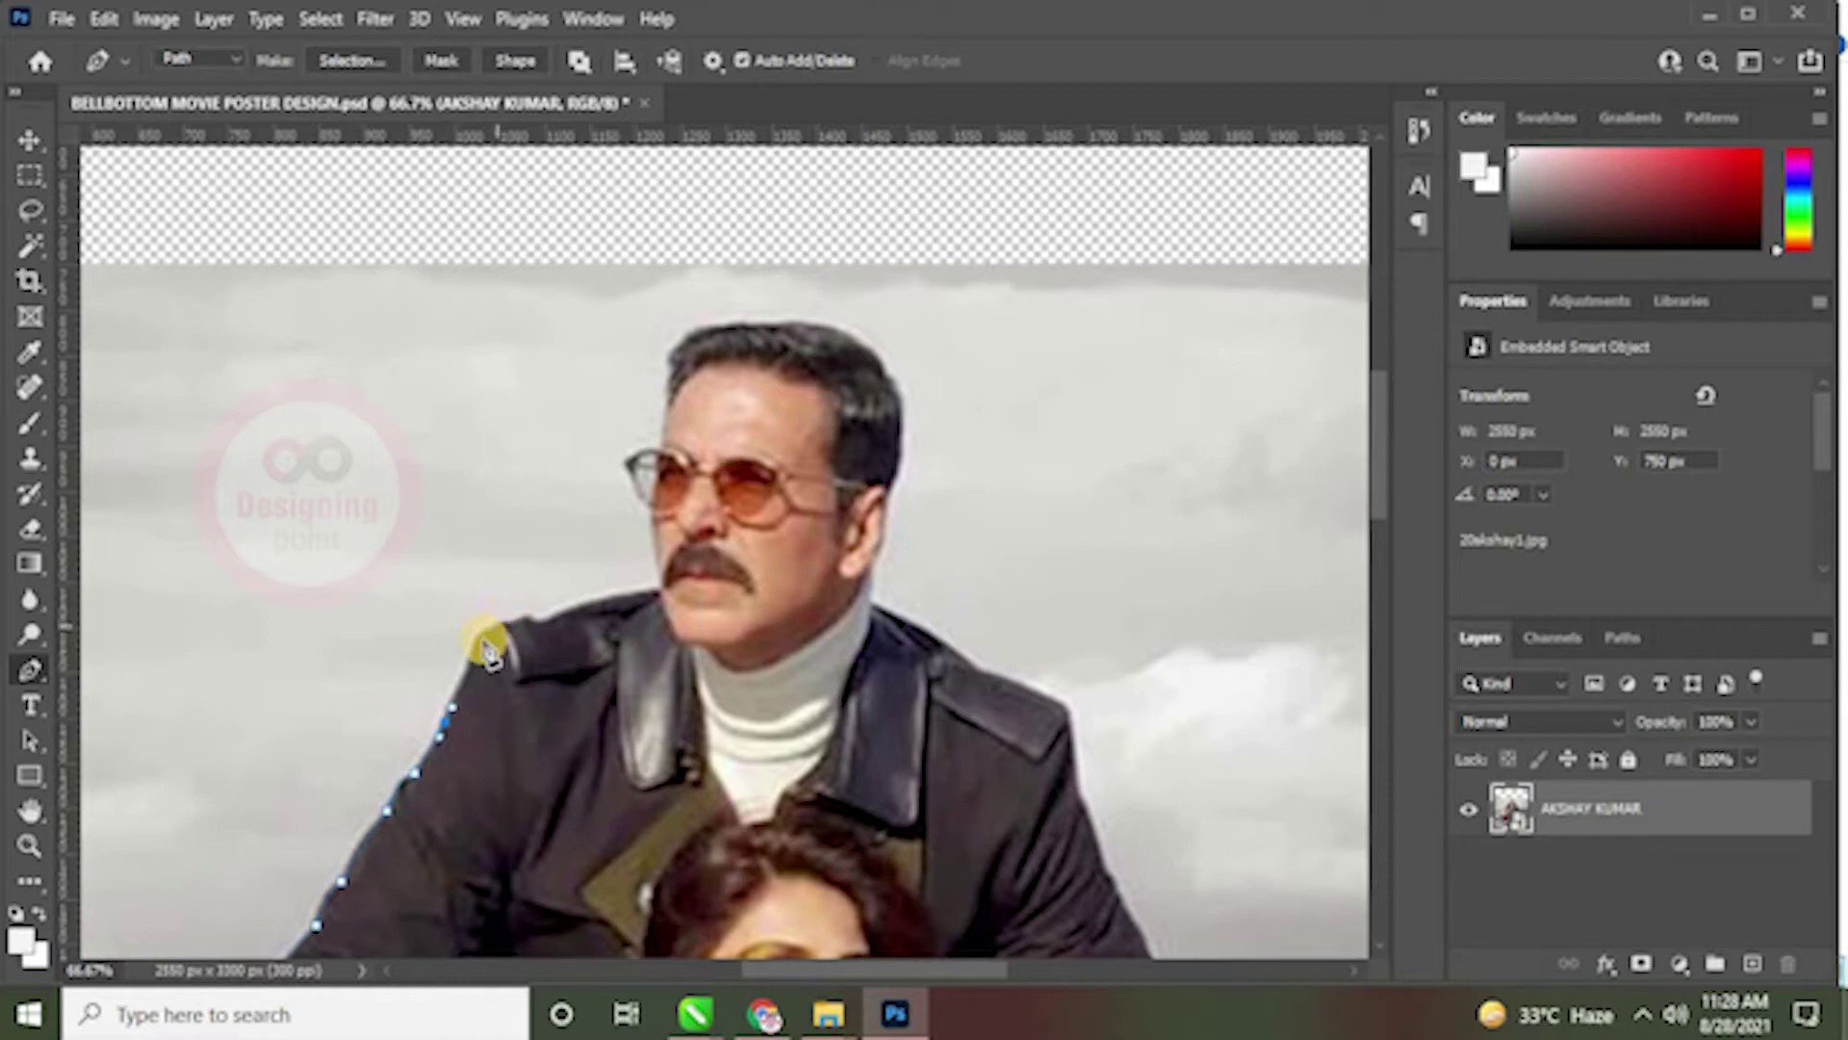
left_click_drag(476, 645, 416, 733)
left_click_drag(530, 696, 589, 693)
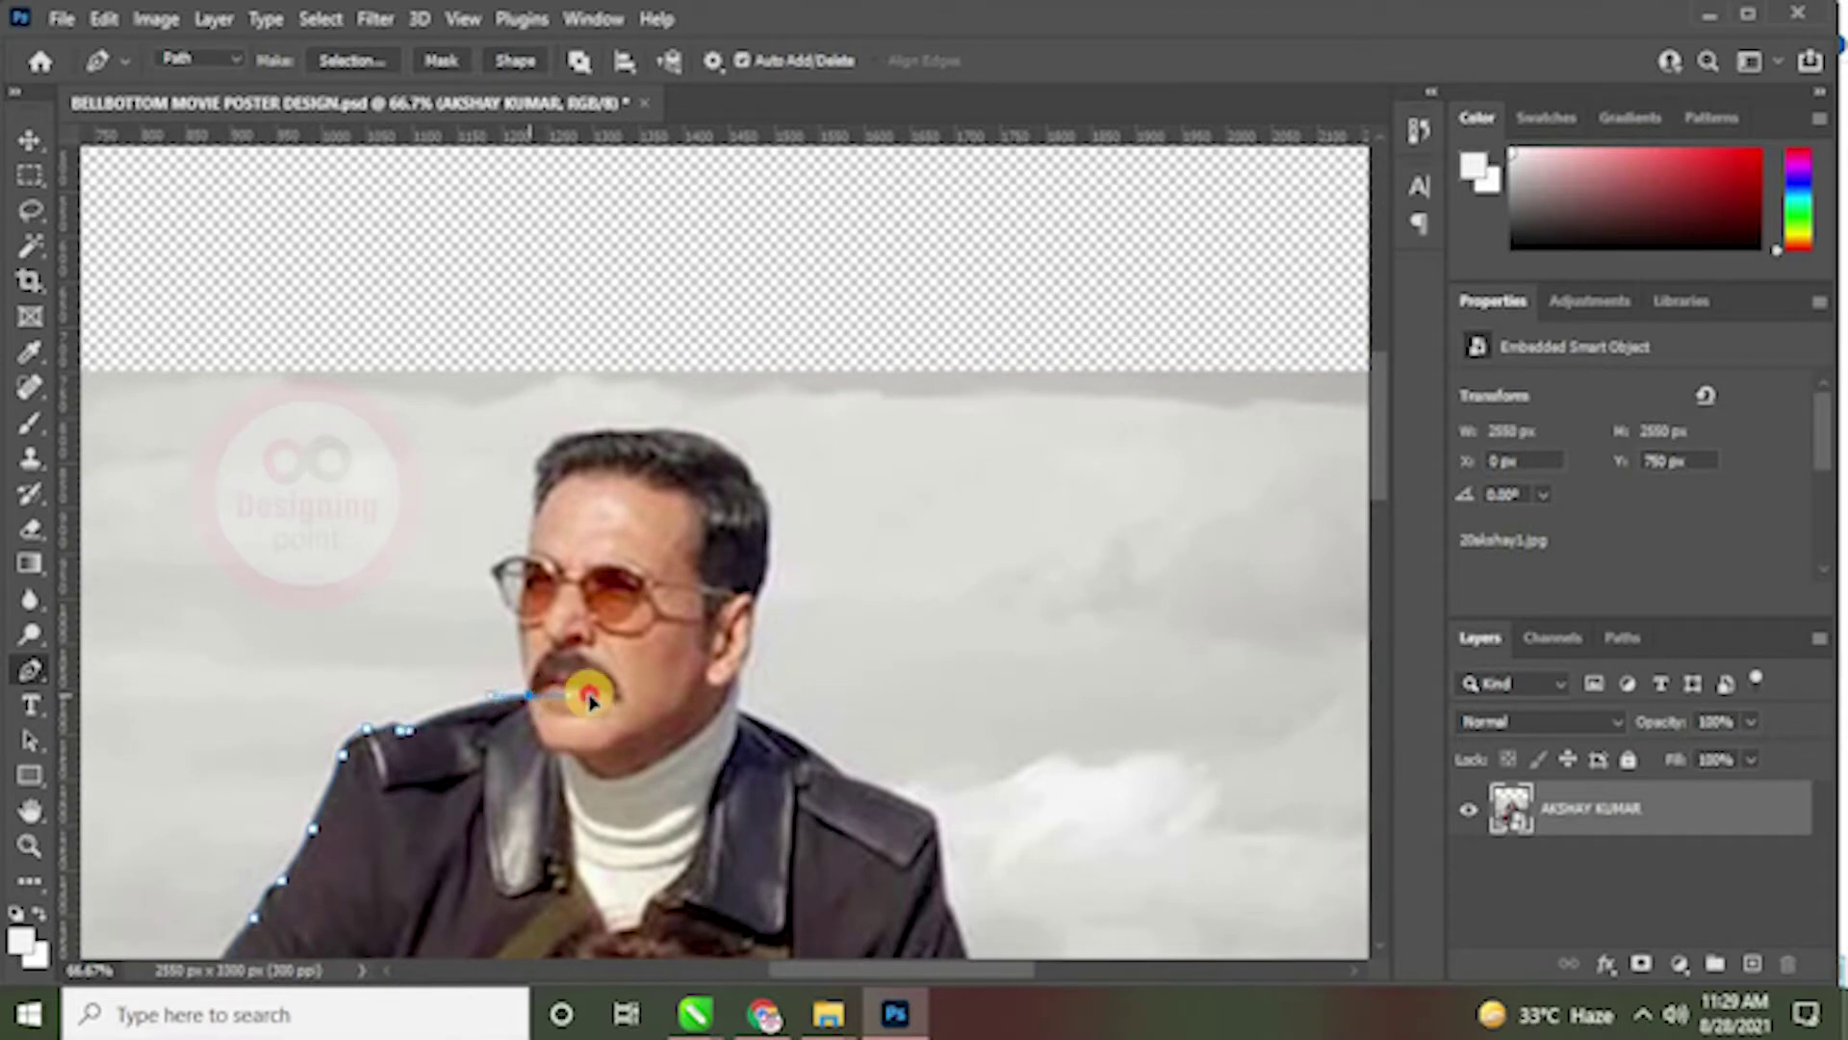
left_click(531, 696, "alt")
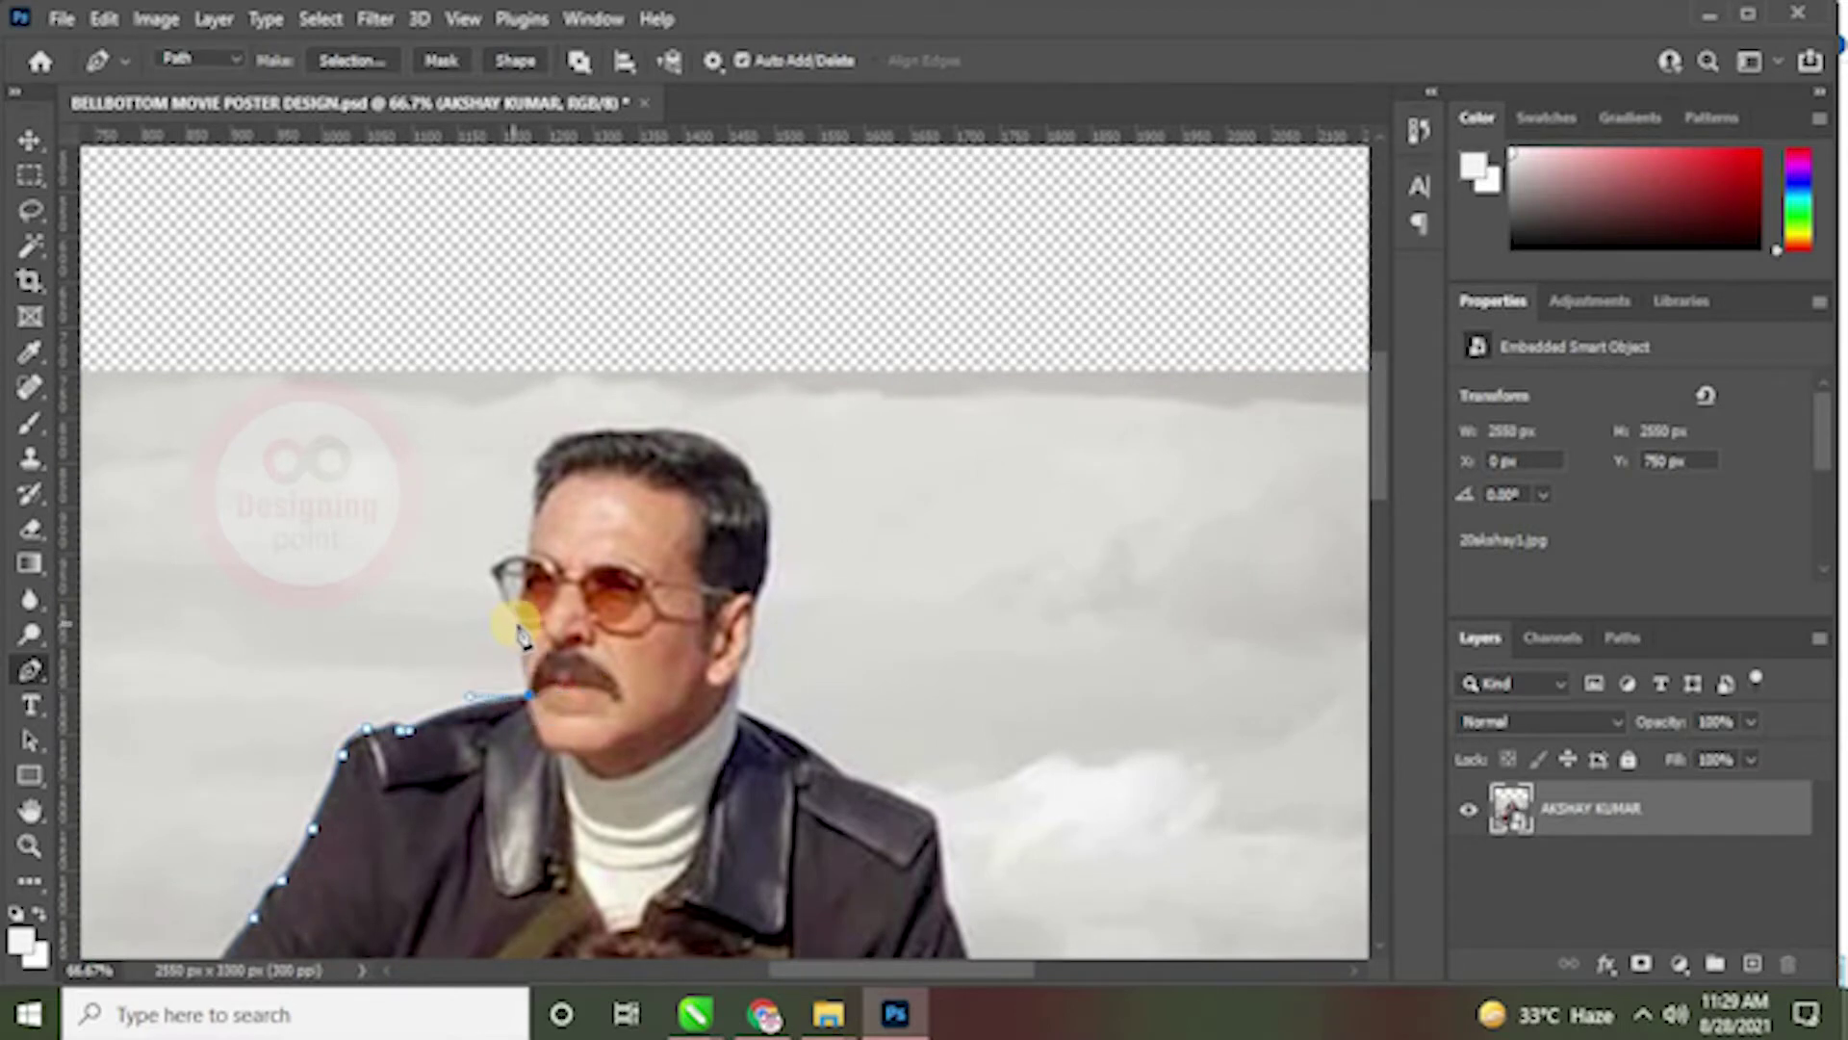
Step: Continue the path up the front of the man's face, around his glasses and forehead to the top of his hair
left_click_drag(521, 624, 475, 753)
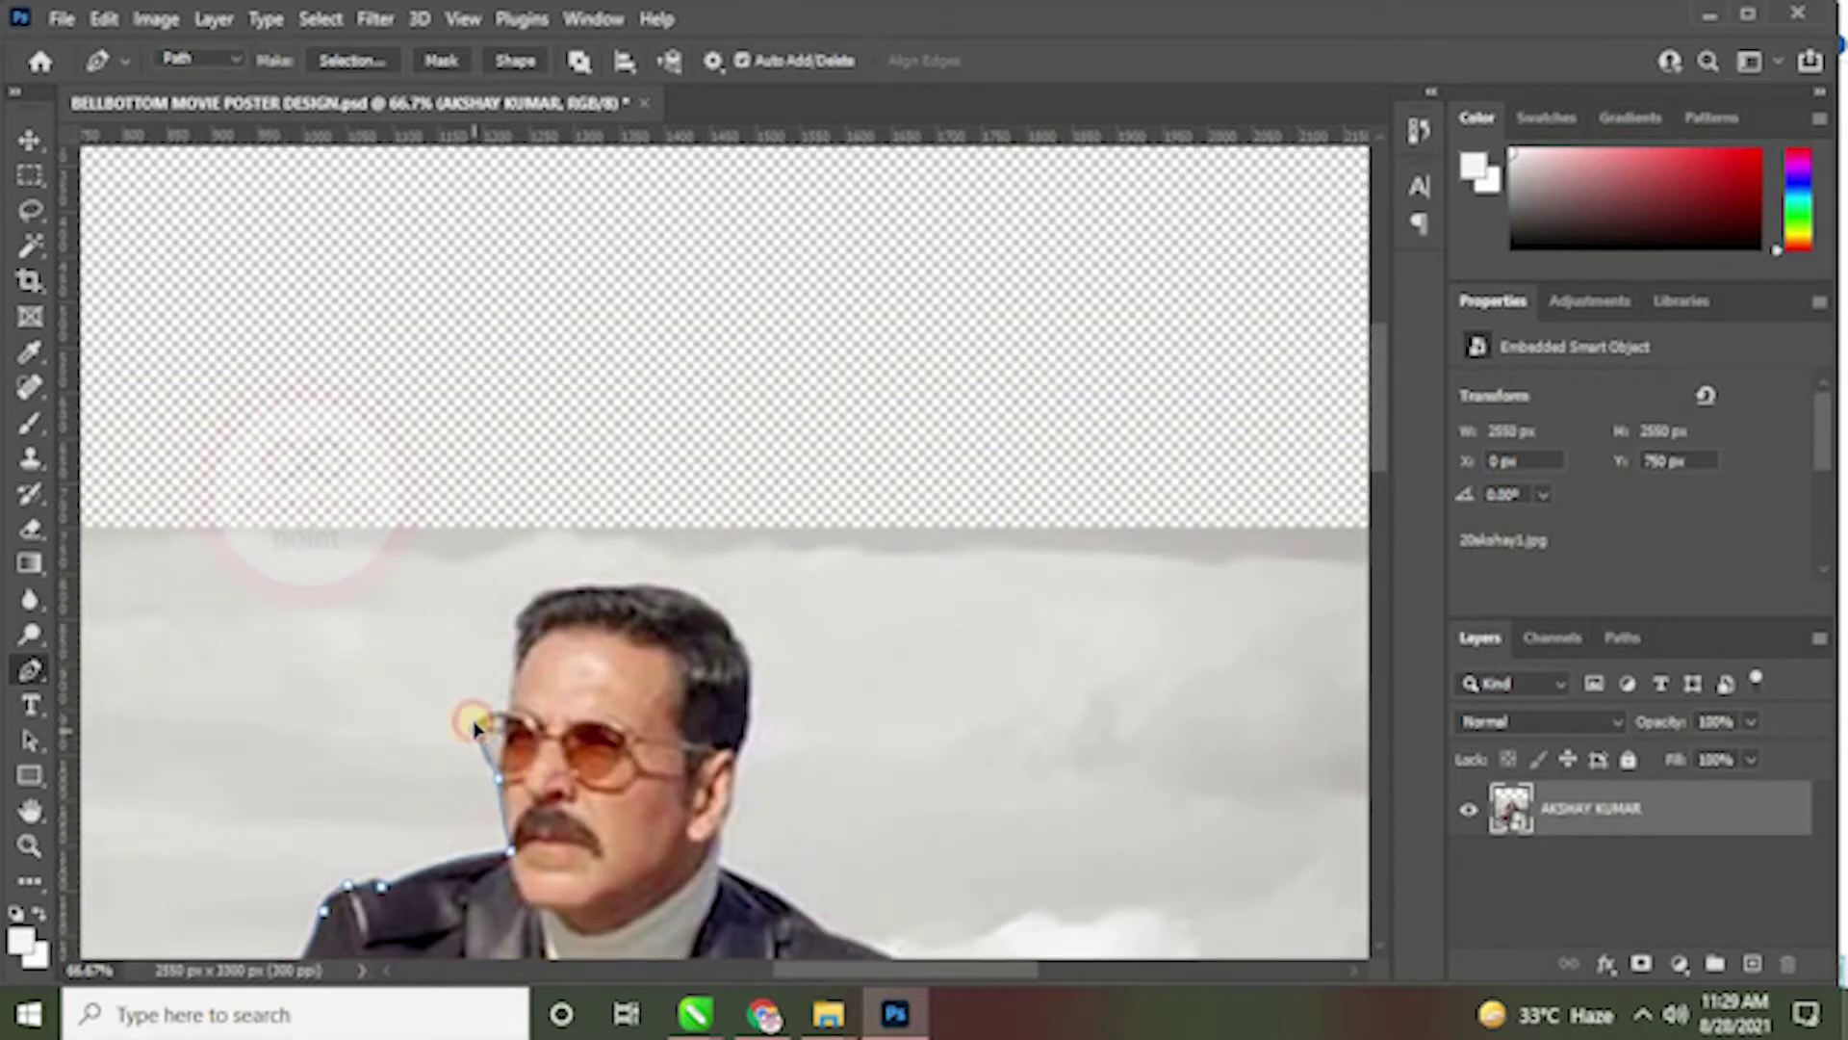
left_click_drag(510, 708, 547, 714)
left_click_drag(568, 684, 501, 807)
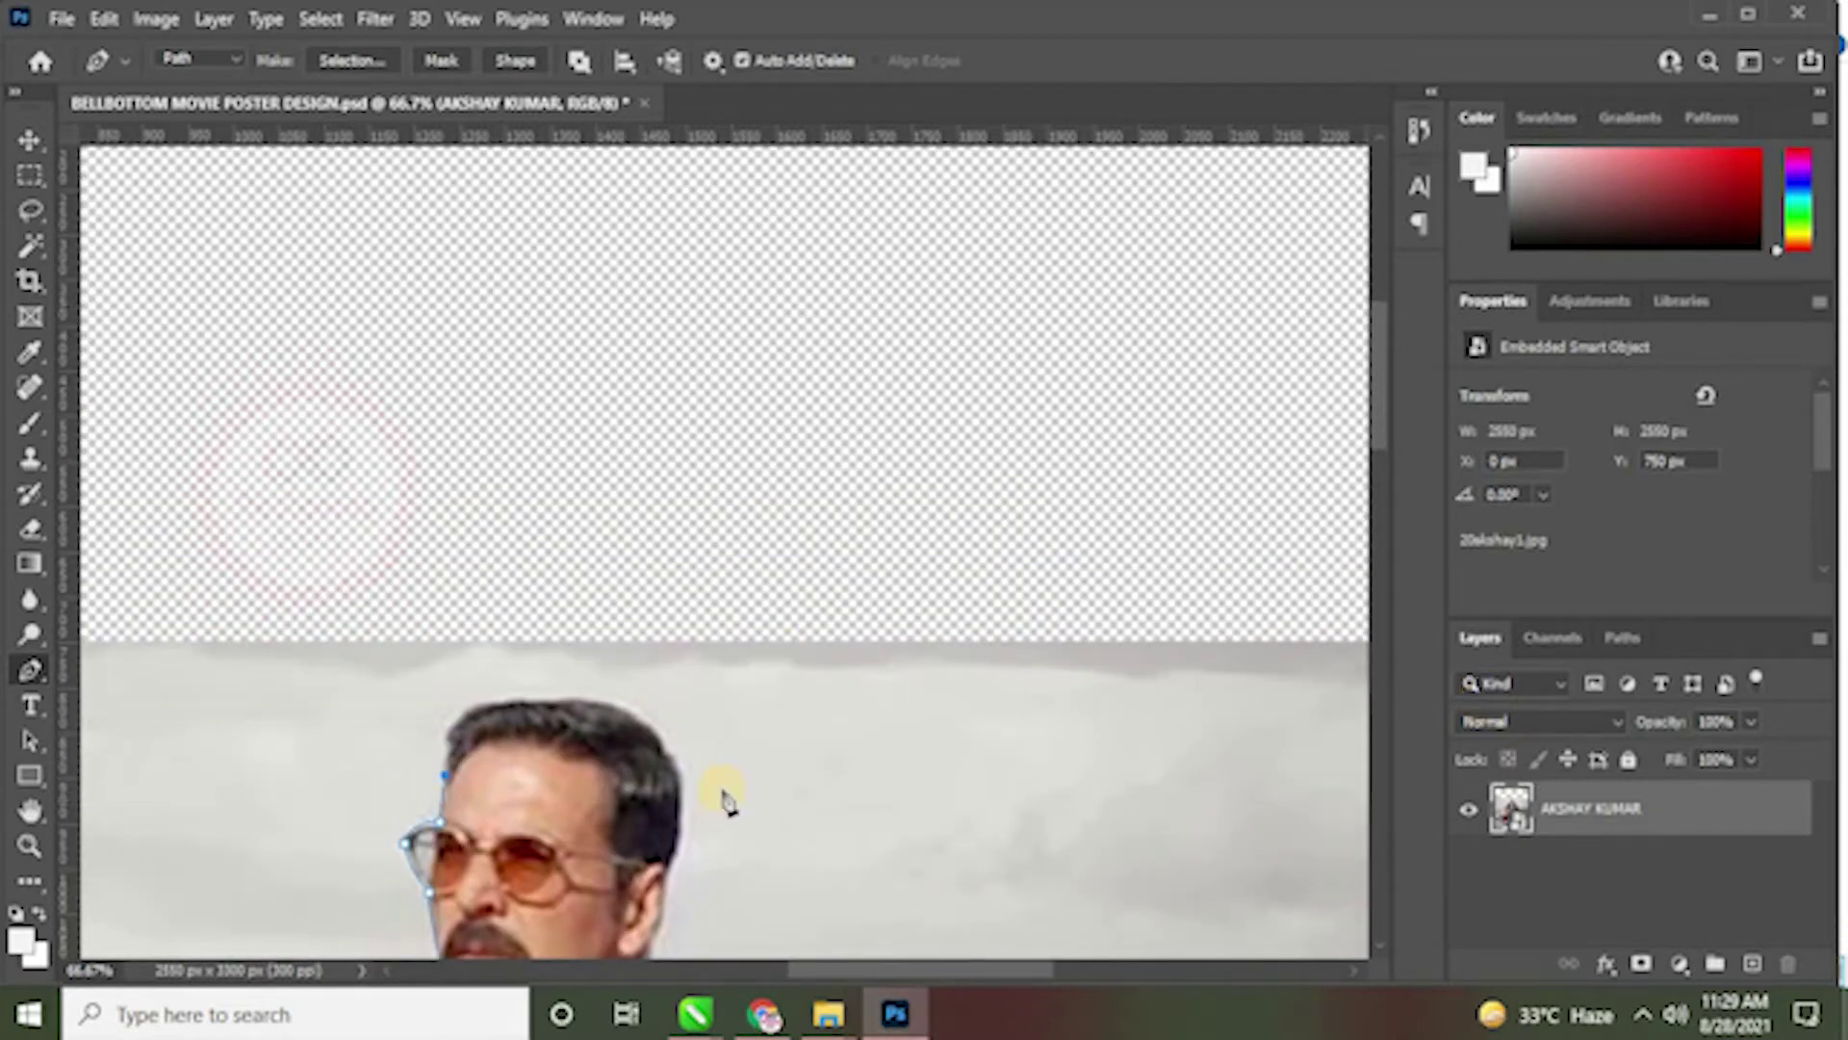
left_click(452, 744, "alt")
left_click_drag(506, 700, 570, 696)
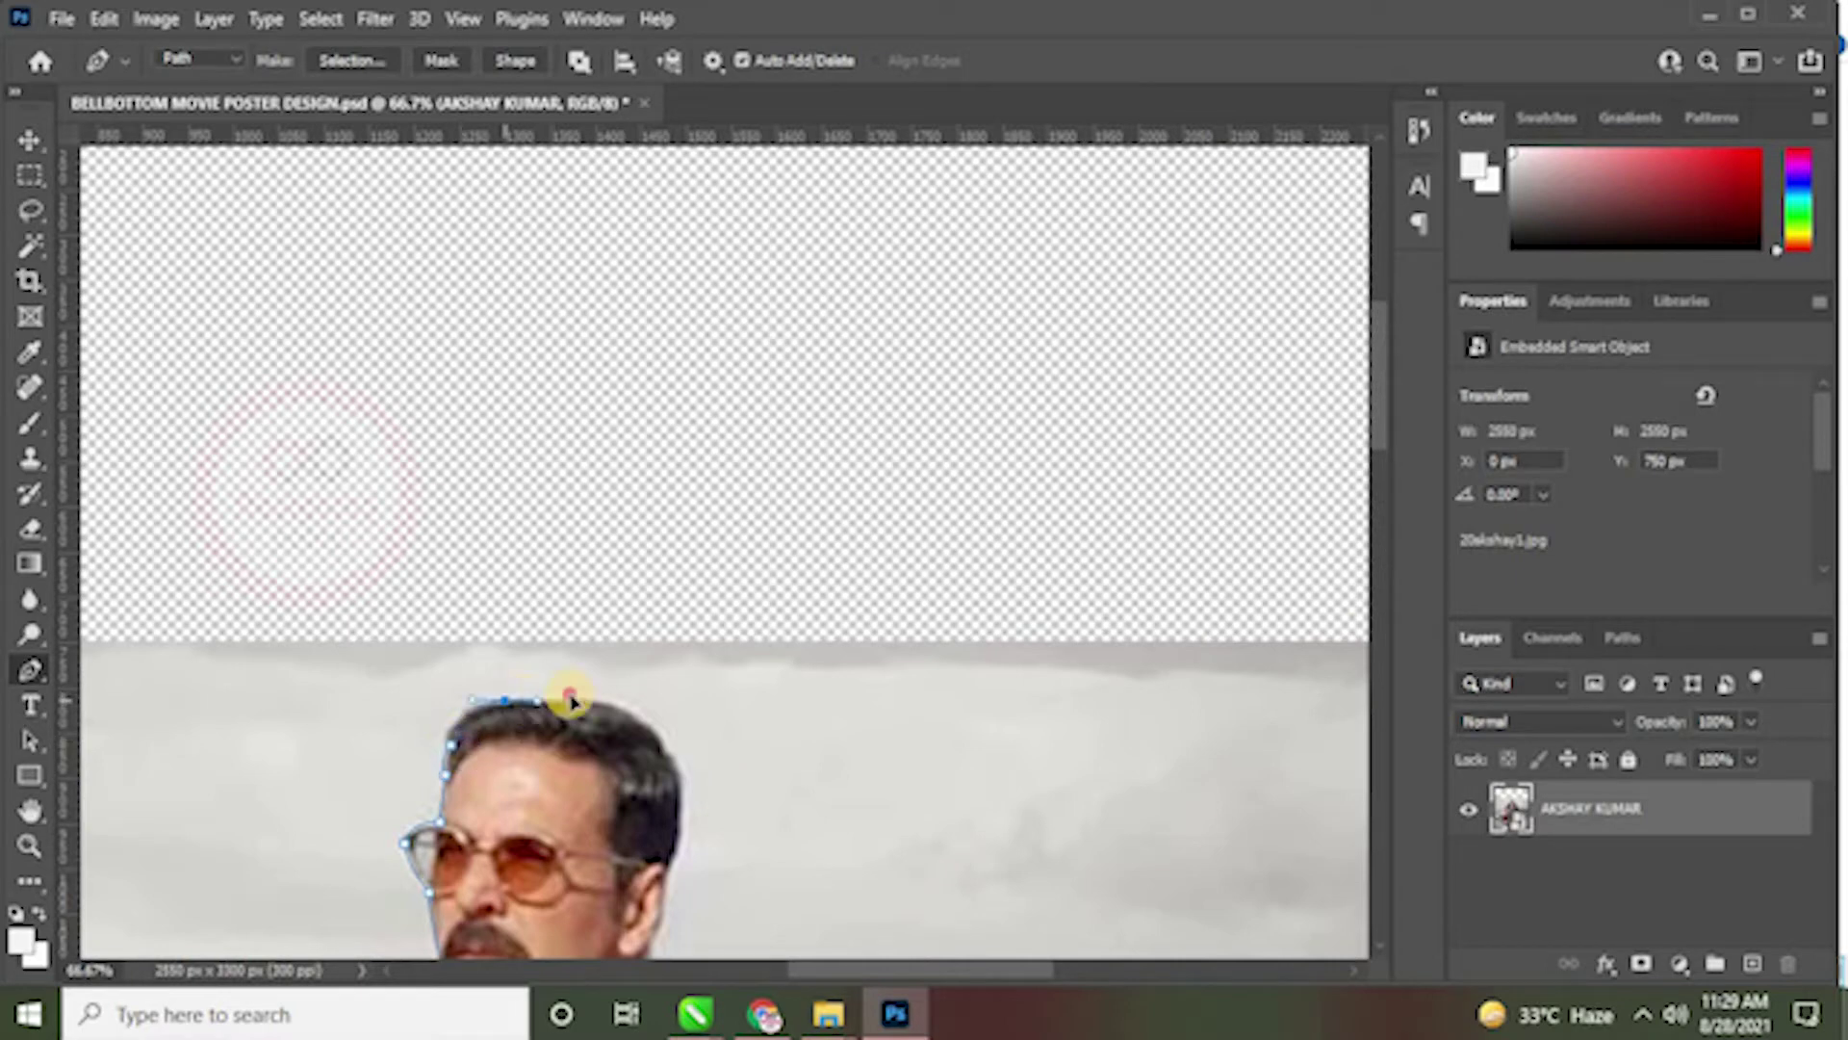
scroll(685, 640, "down", 3)
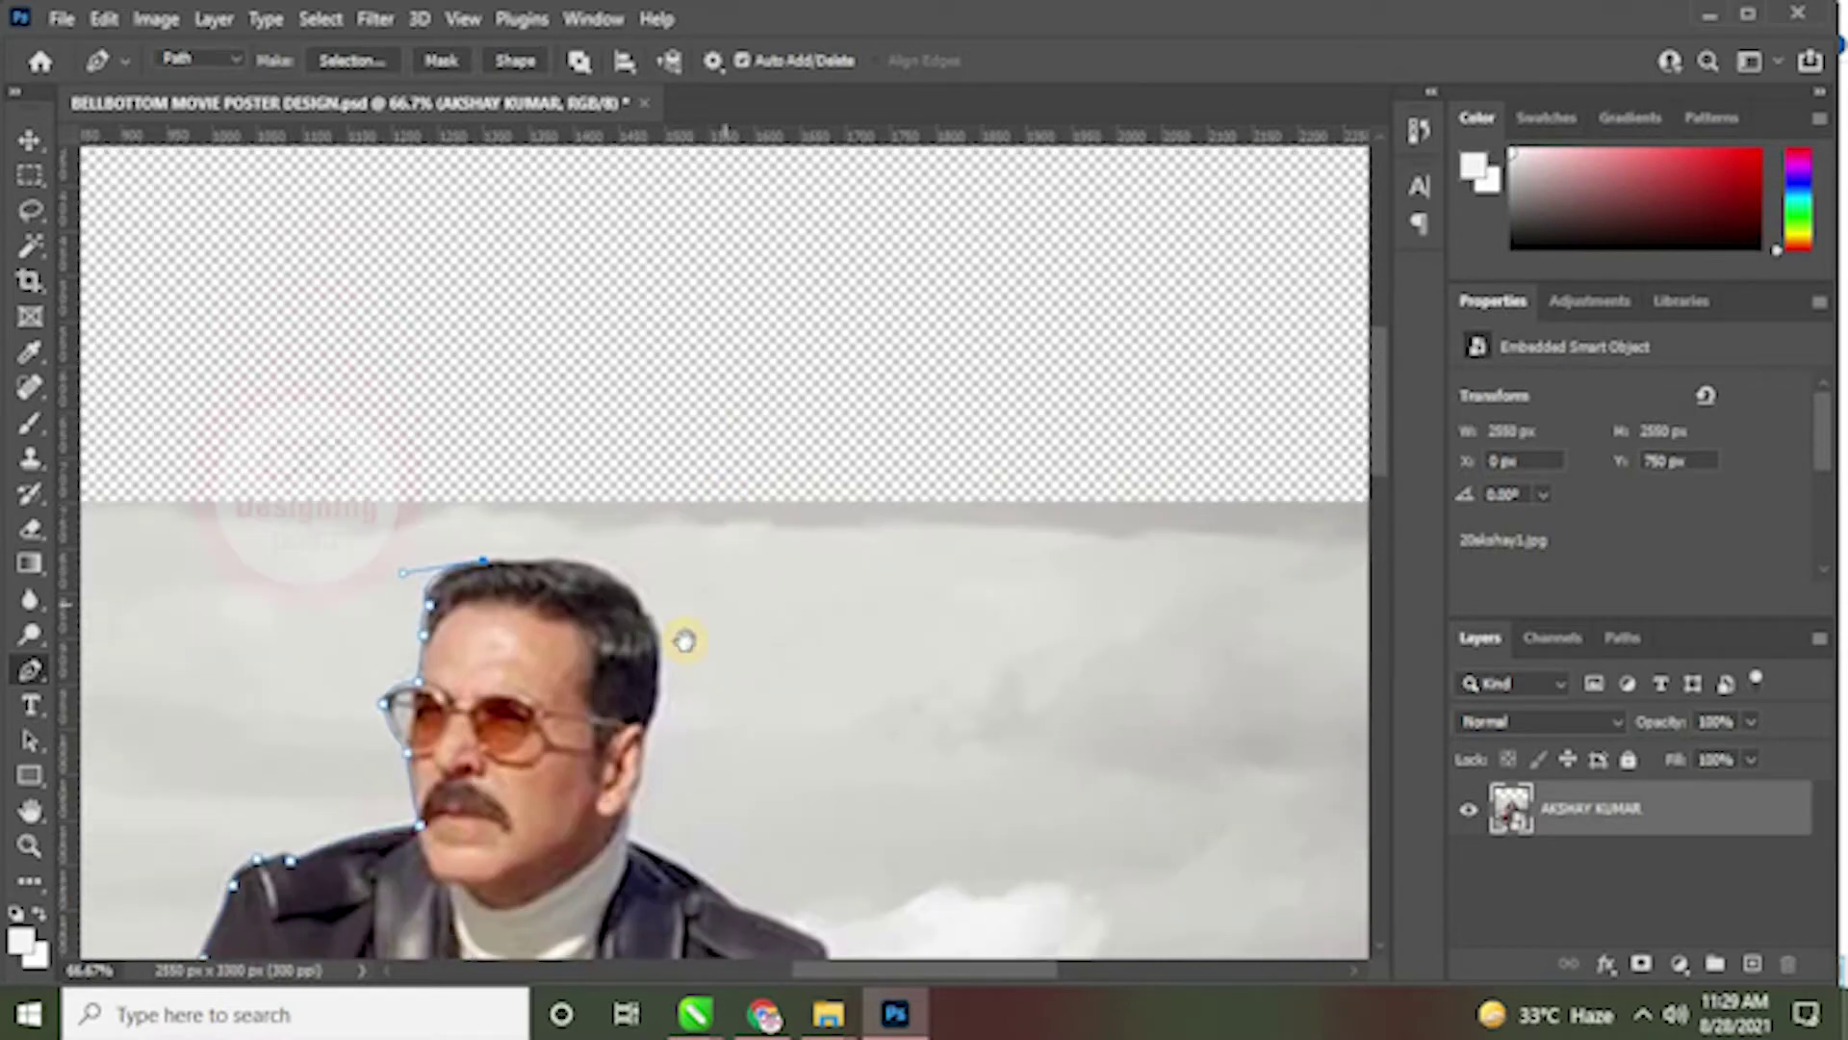
Step: Trace the path over the back of the man's hair and down behind his ear
left_click_drag(645, 609, 677, 678)
left_click(643, 611, "alt")
left_click_drag(682, 558, 635, 604)
scroll(680, 537, "down", 3)
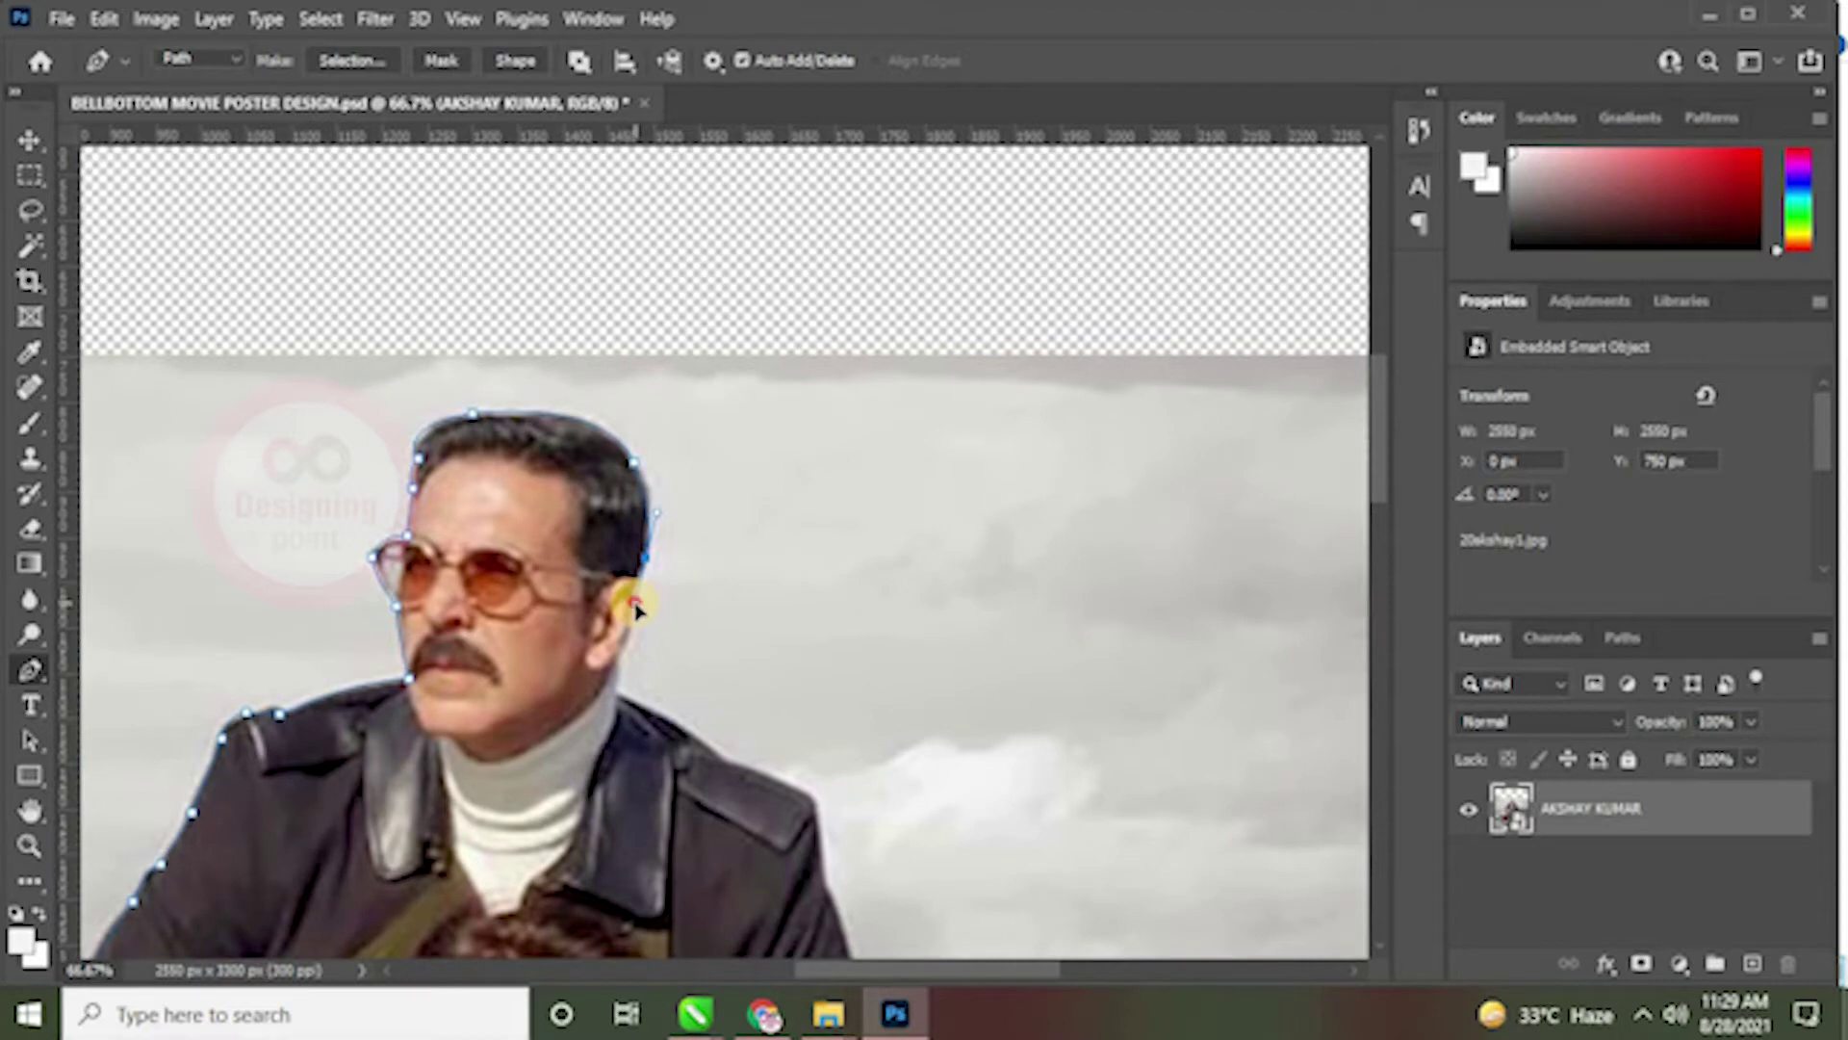
scroll(664, 659, "down", 3)
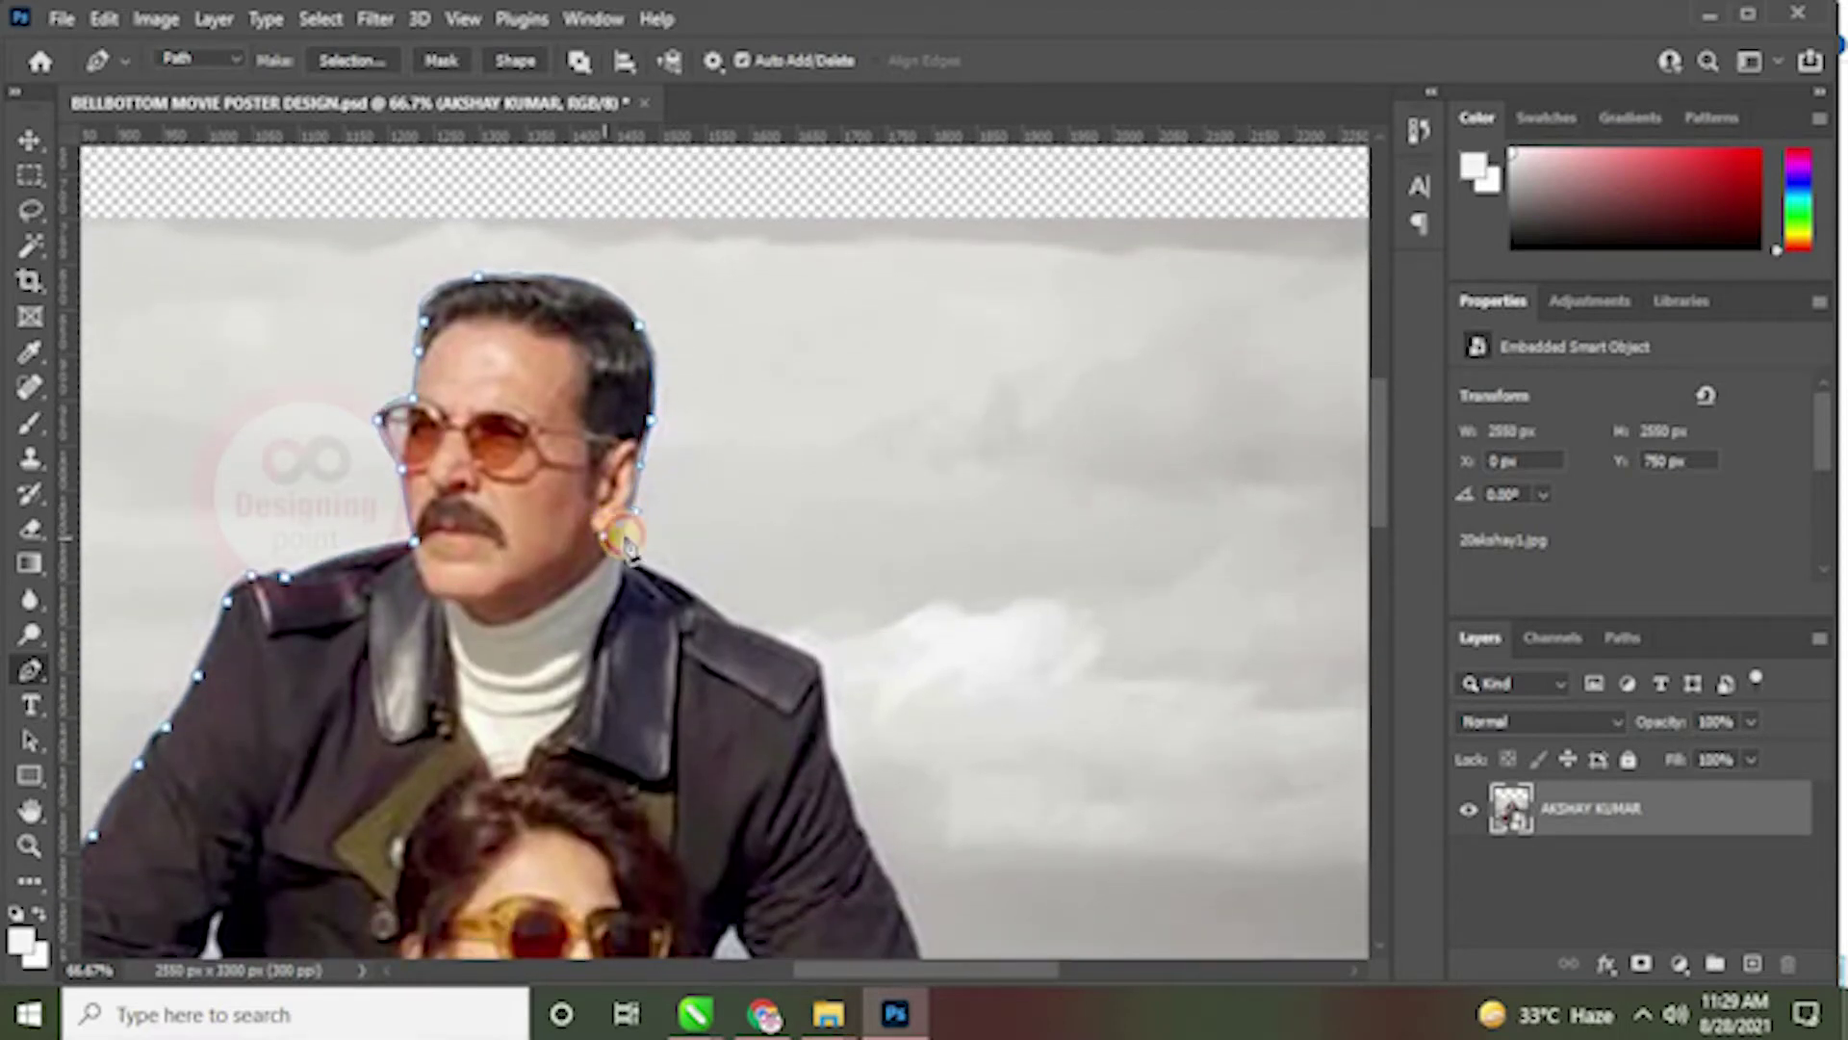
Step: Extend the path from the man's neck over his right-hand shoulder and down the outer sleeve to the elbow
left_click_drag(624, 563, 535, 473)
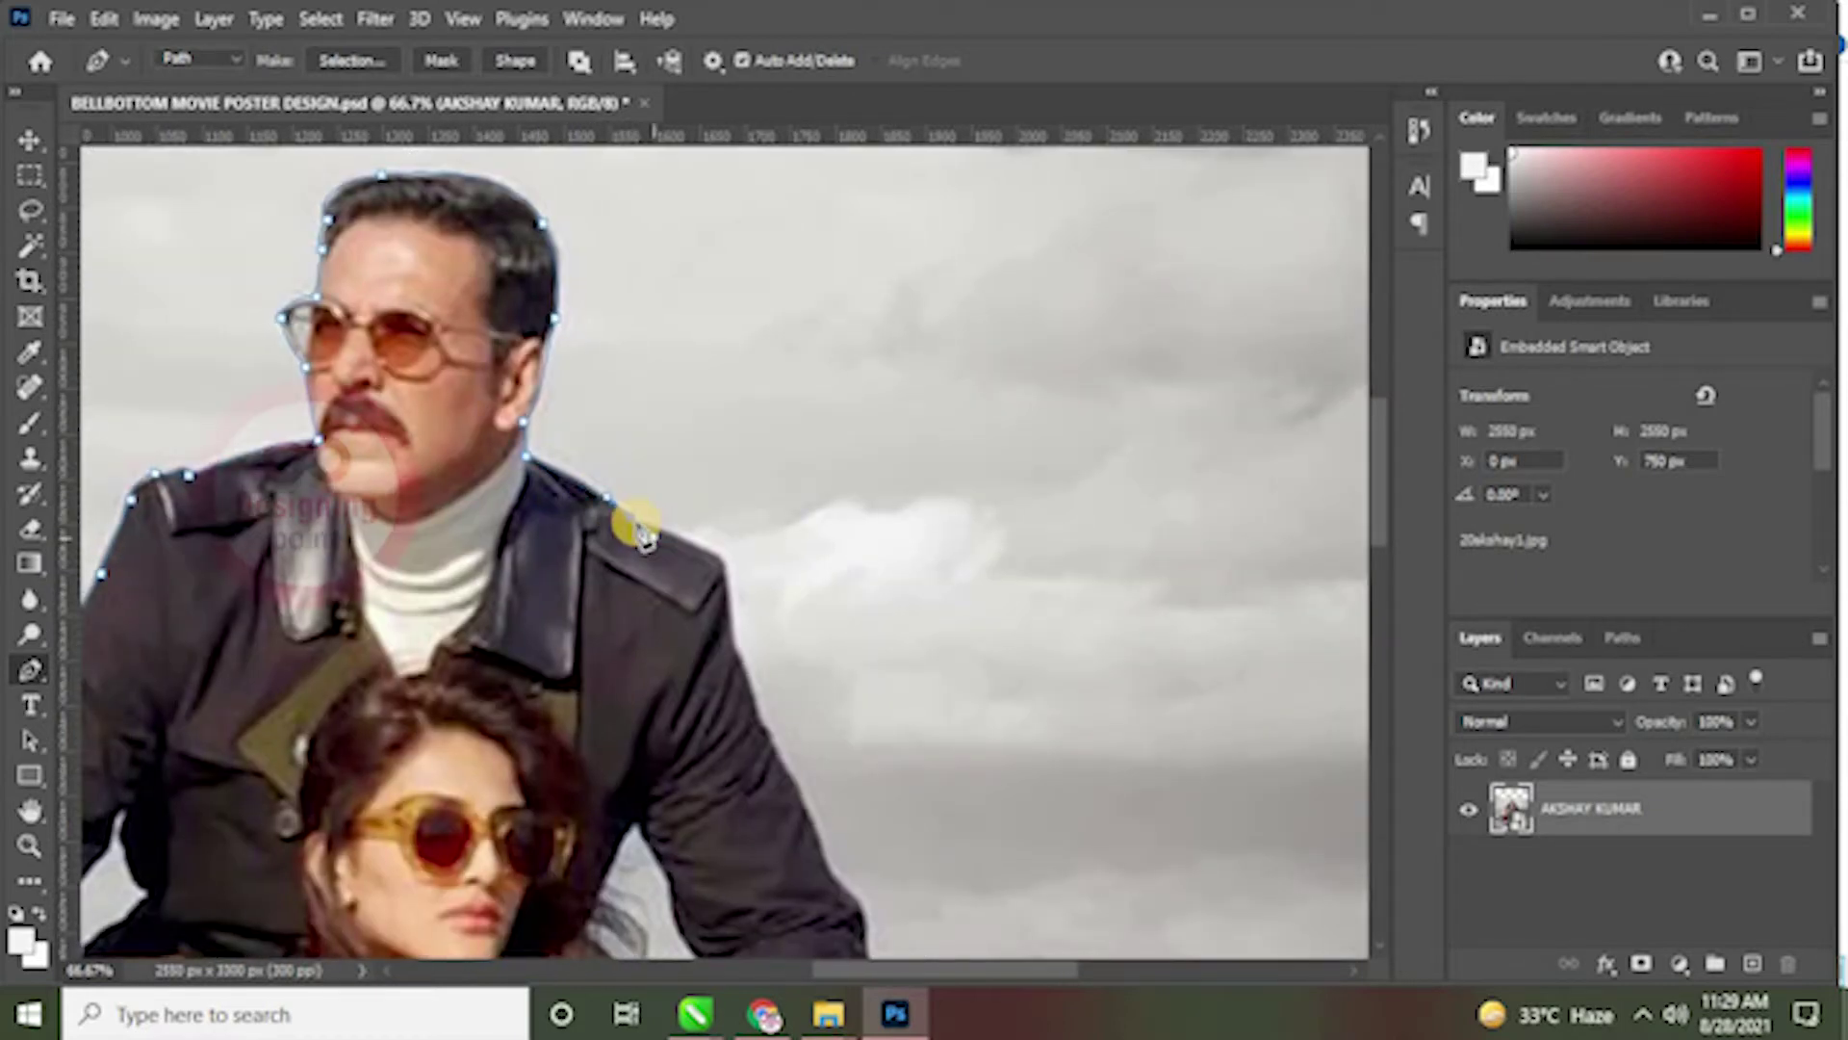
left_click_drag(685, 546, 565, 330)
left_click(640, 482)
left_click(633, 478)
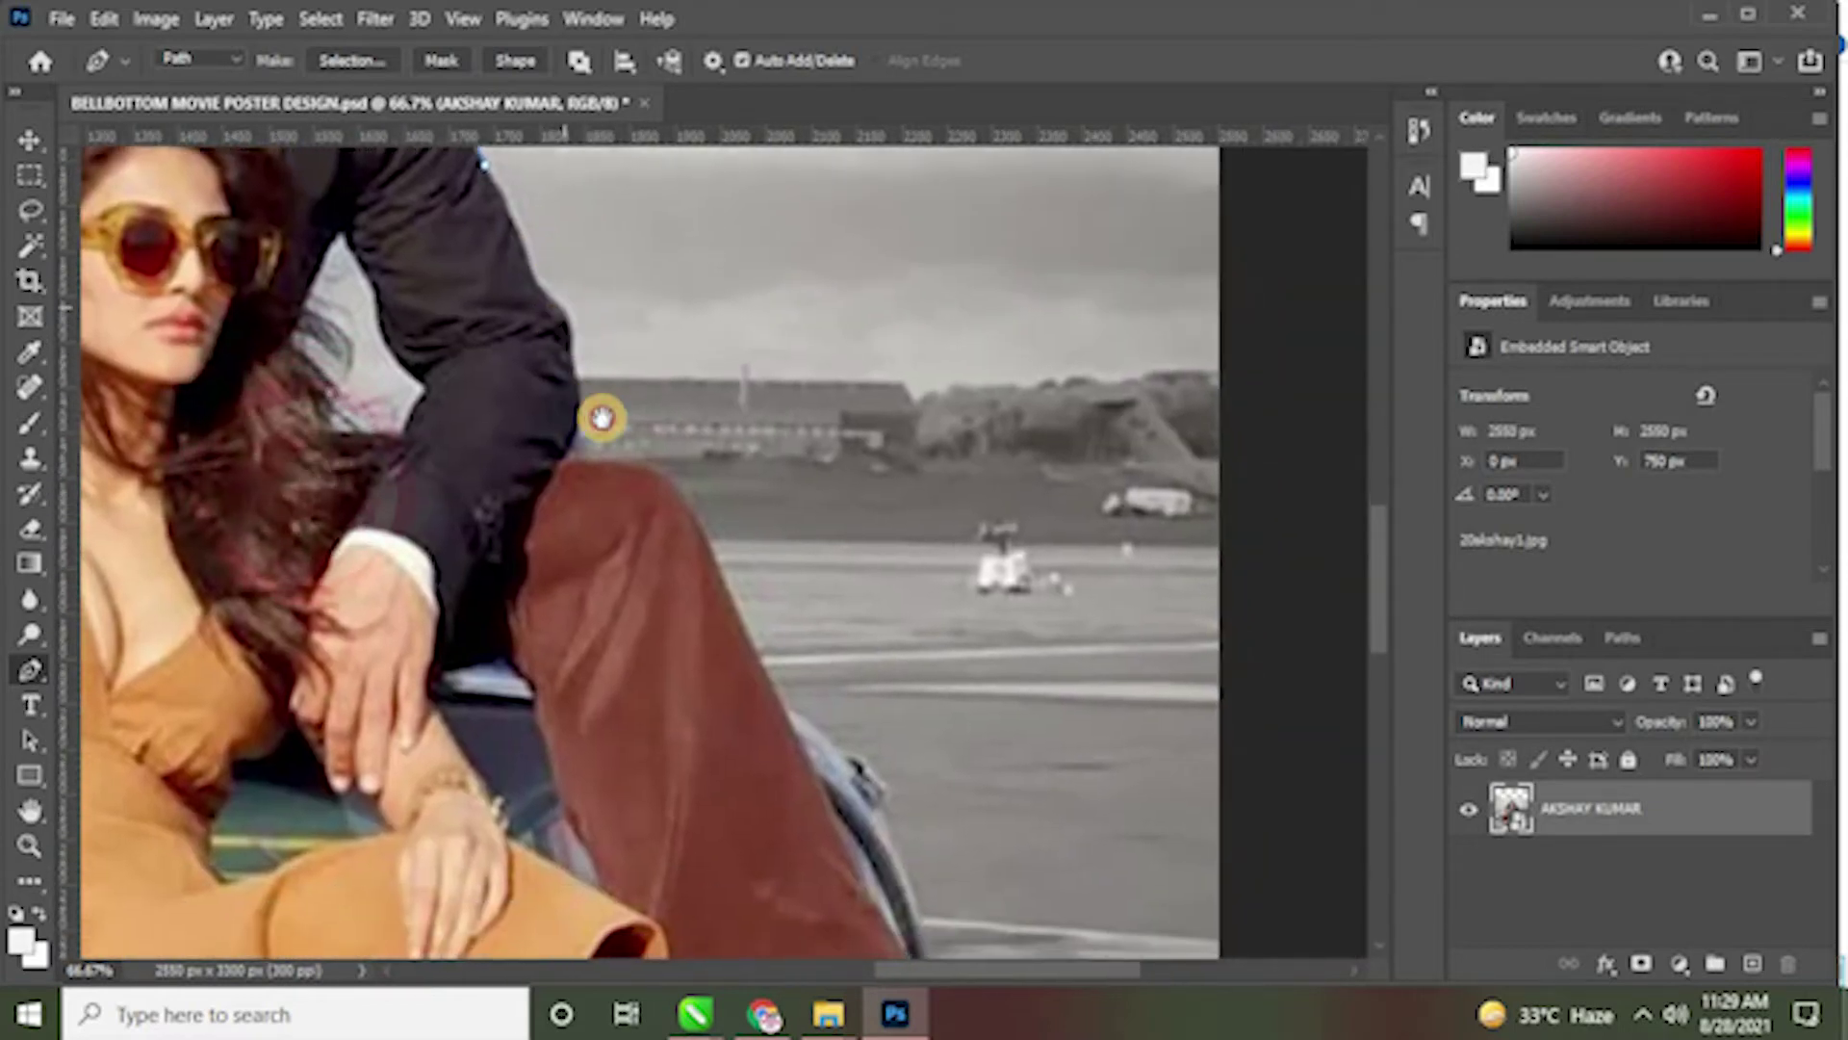
left_click_drag(603, 420, 646, 541)
left_click_drag(560, 352, 611, 416)
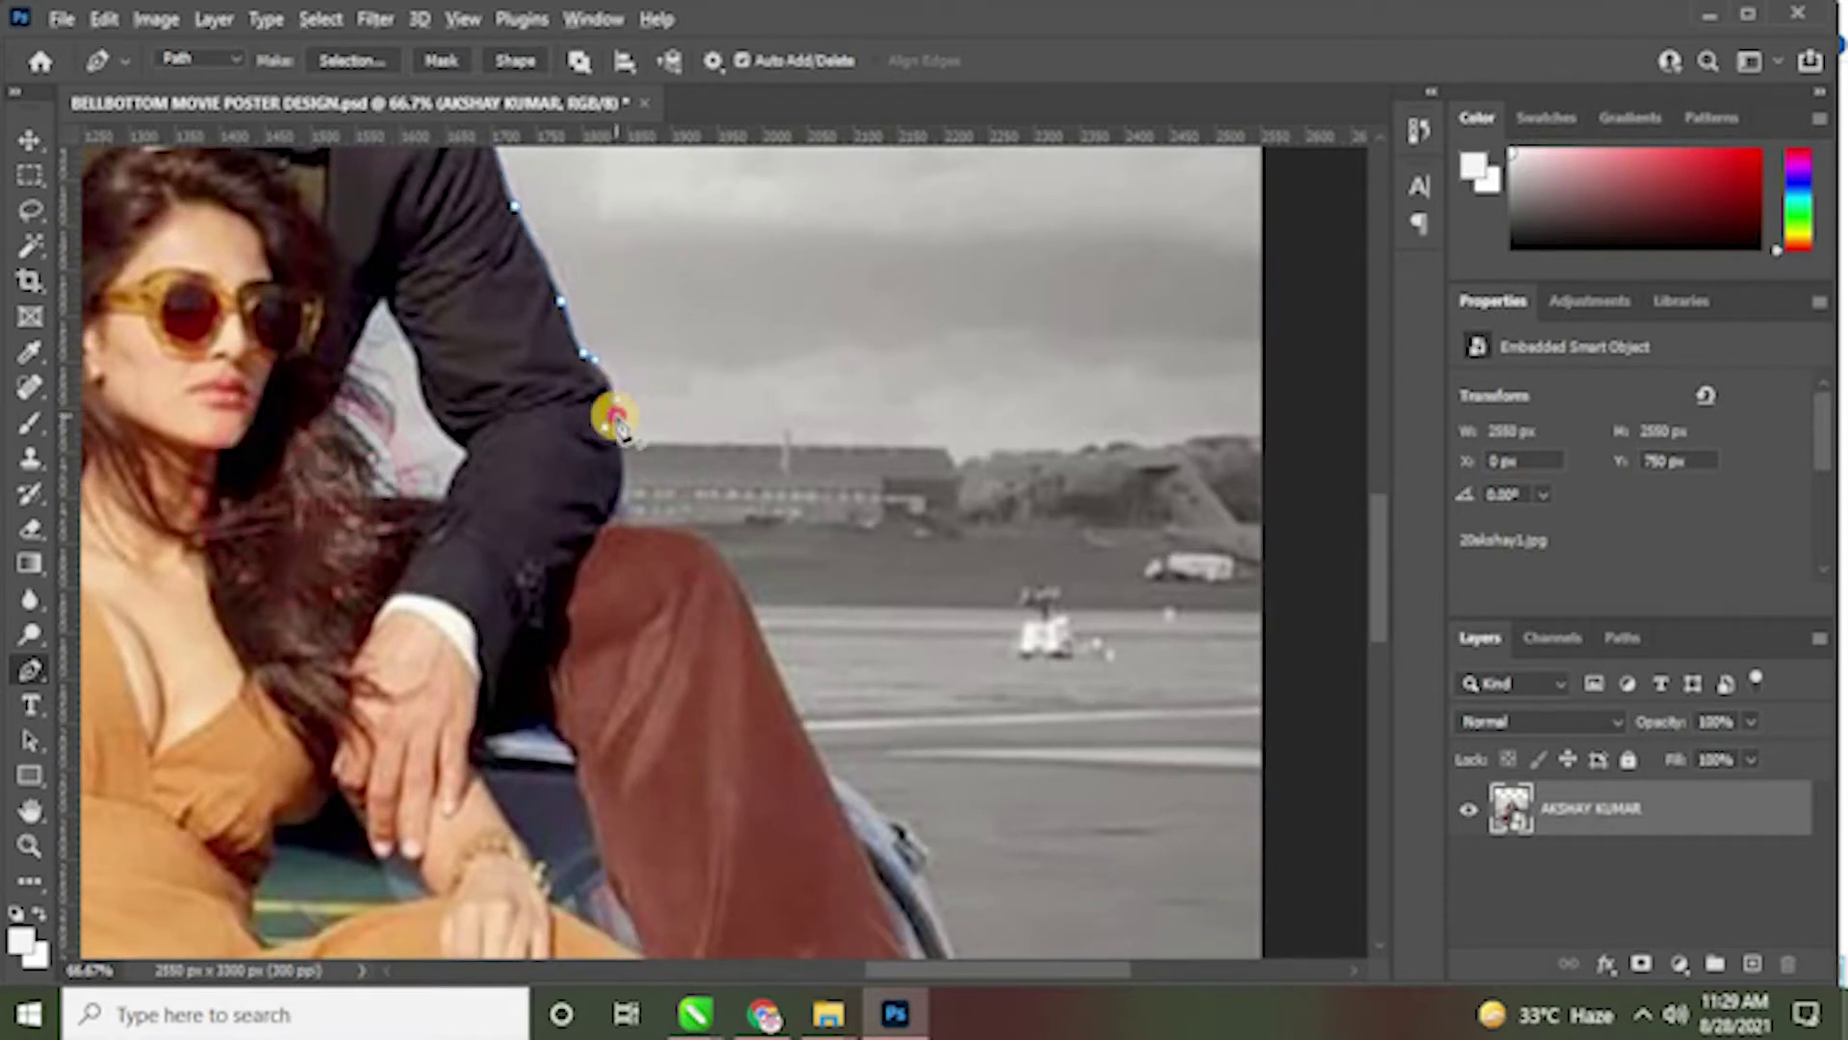
Step: Continue the path around the man's elbow and over the top of his raised knee
left_click_drag(608, 519, 612, 461)
left_click(606, 519, "alt")
left_click(601, 476)
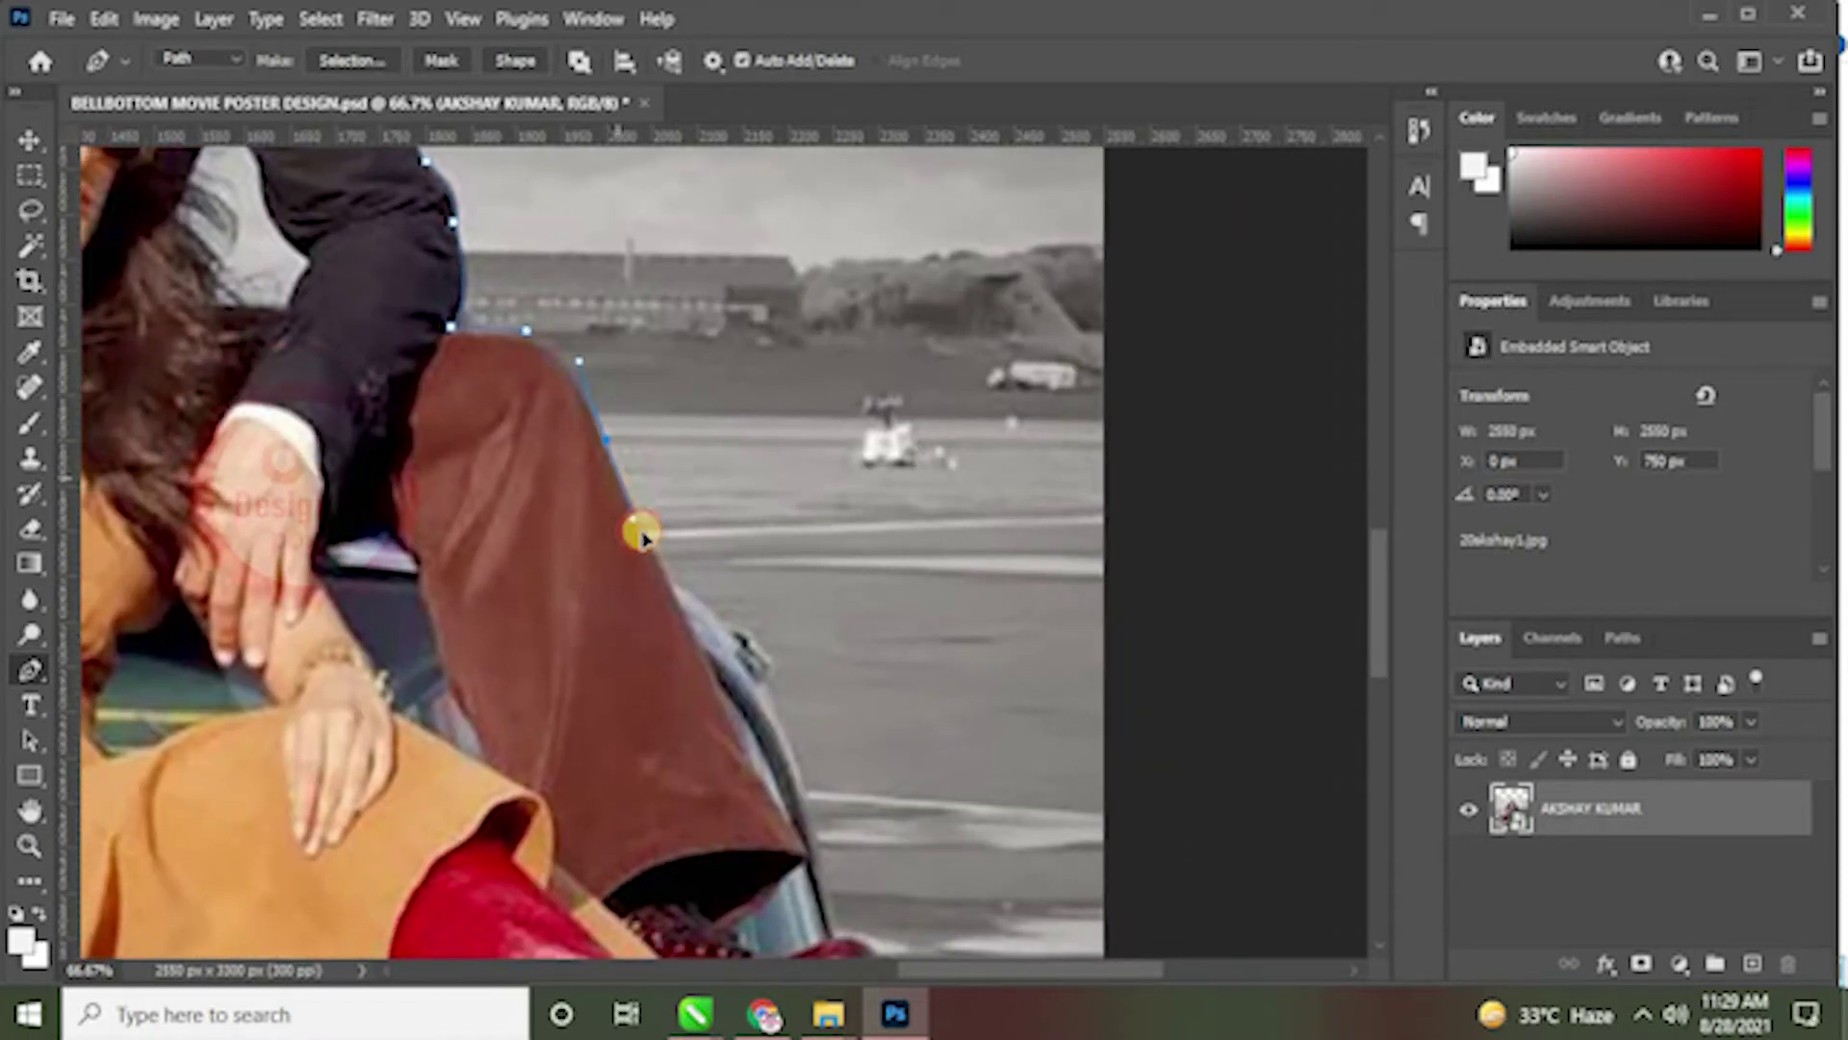
Step: Trace the path down the man's brown trouser leg and along the car's window edge to his shoe
left_click_drag(641, 532, 495, 375)
left_click(525, 424)
left_click_drag(574, 466, 588, 360)
left_click(586, 363)
left_click(612, 454)
left_click_drag(674, 616, 618, 460)
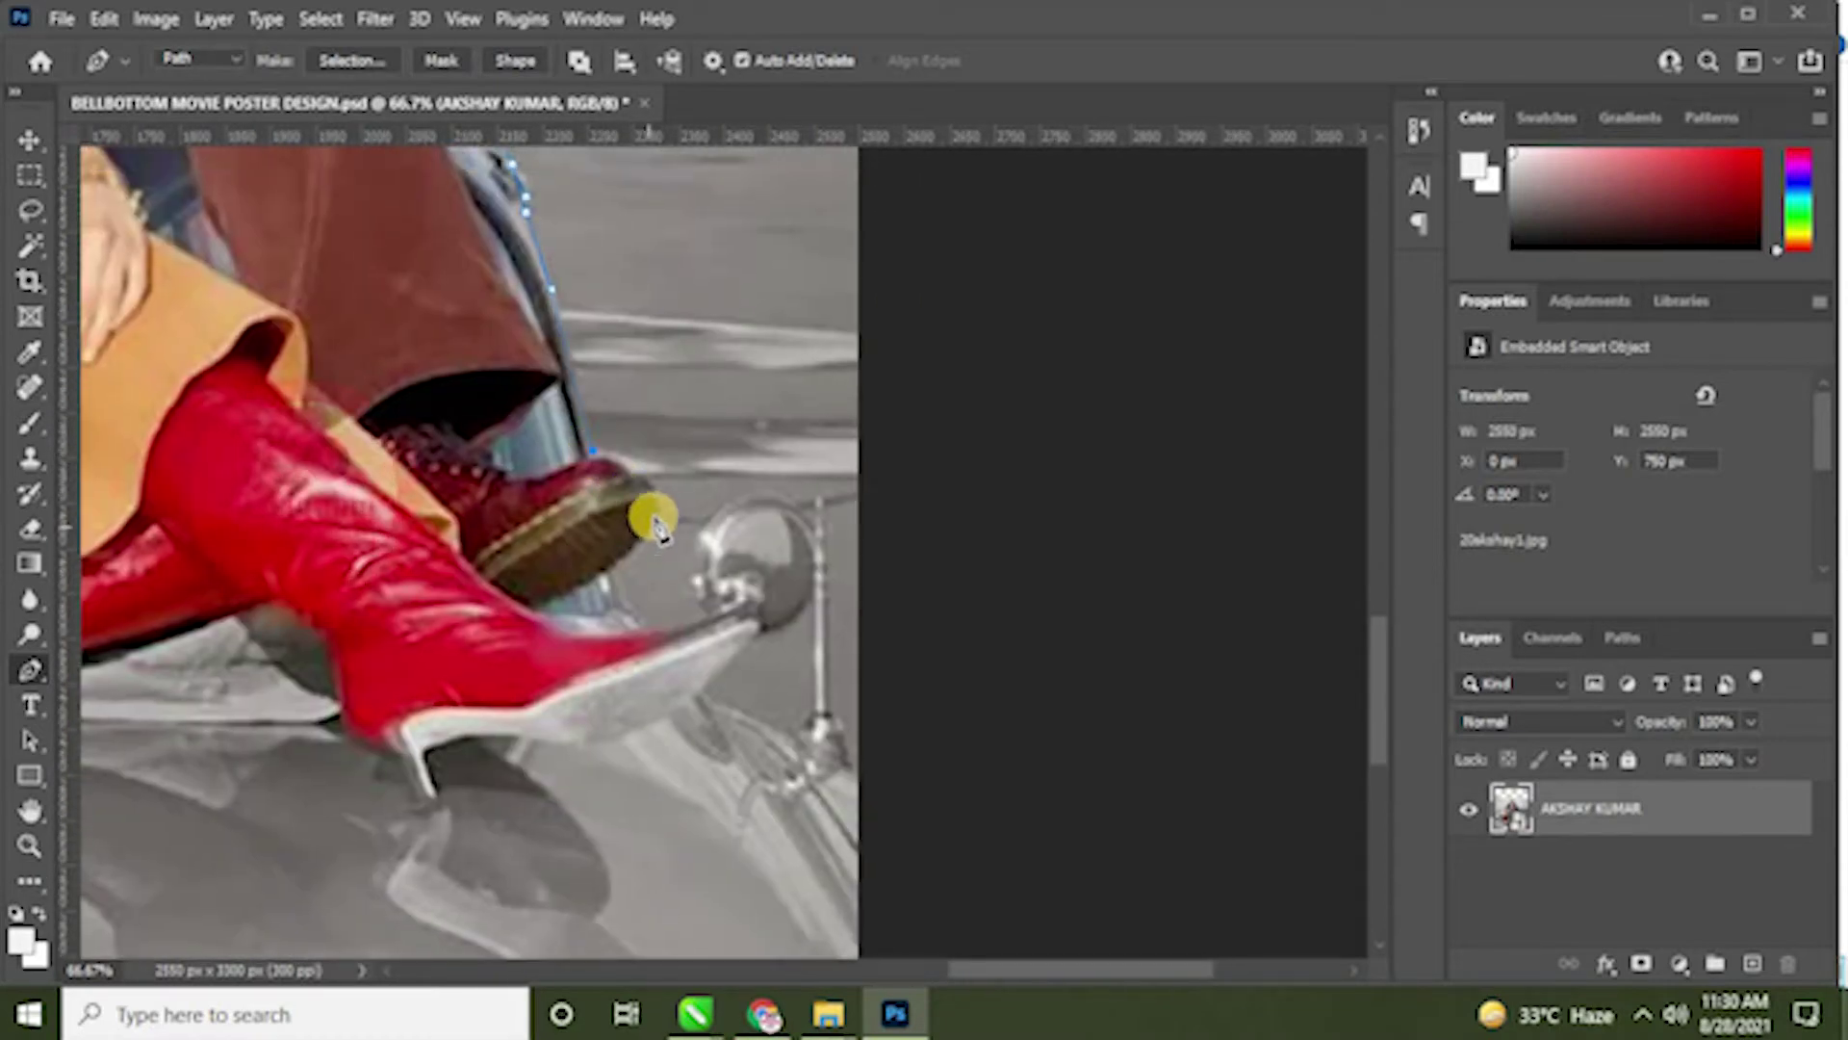
Step: Trace the path around the toe and sole of the maroon shoe and along the red boot's tip to the side mirror
left_click(657, 481)
left_click_drag(673, 529, 560, 605)
left_click(661, 498, "alt")
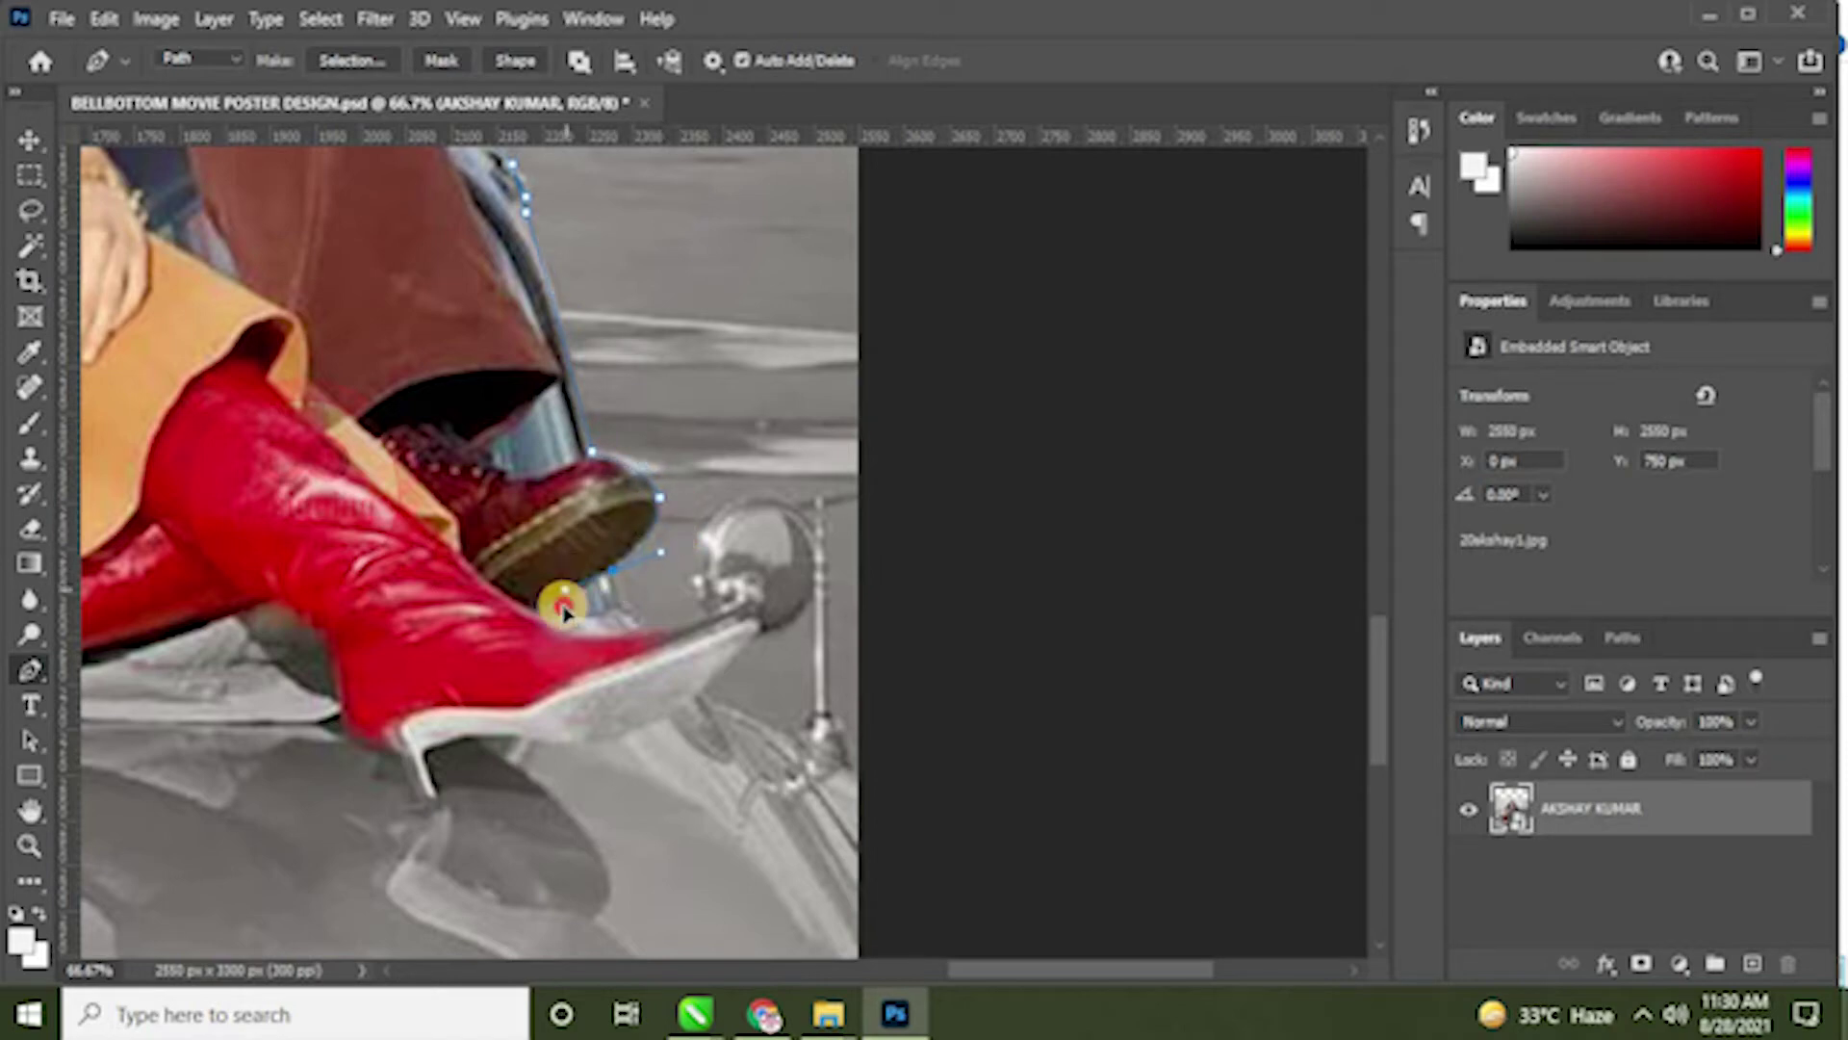
left_click(611, 571)
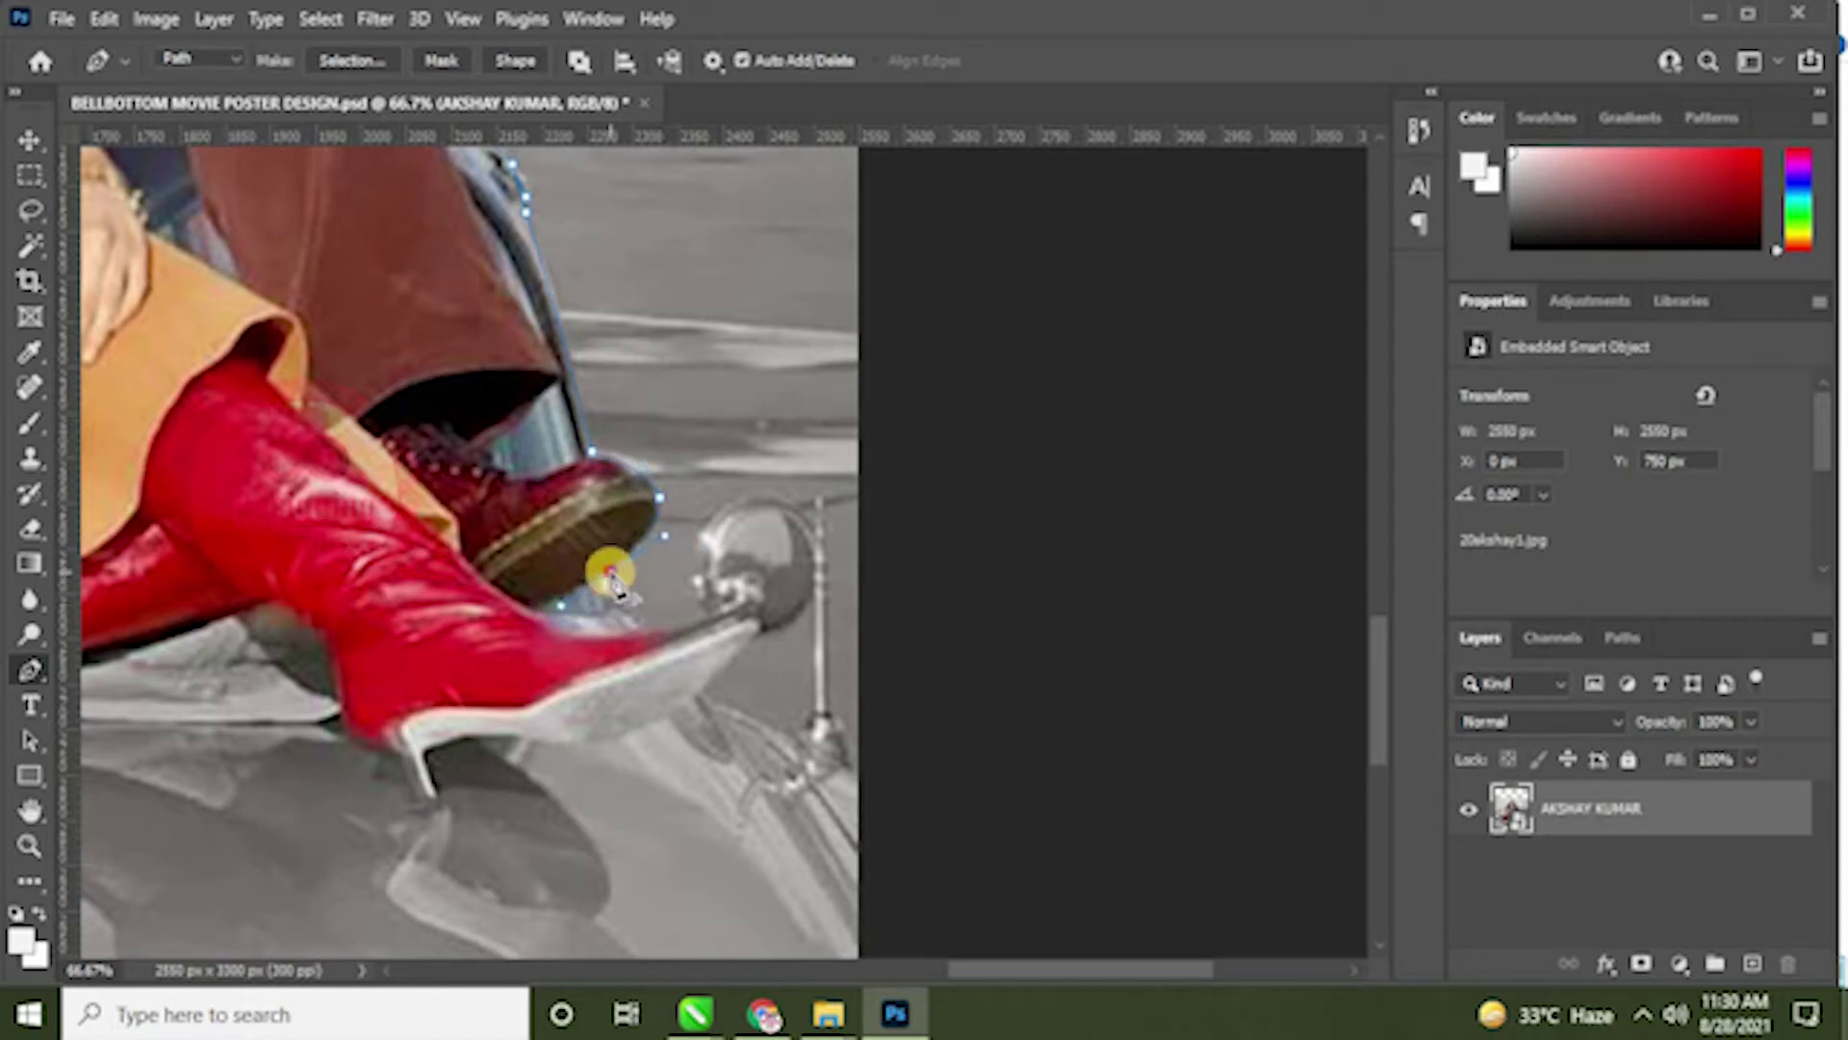
left_click(652, 629)
left_click(708, 616)
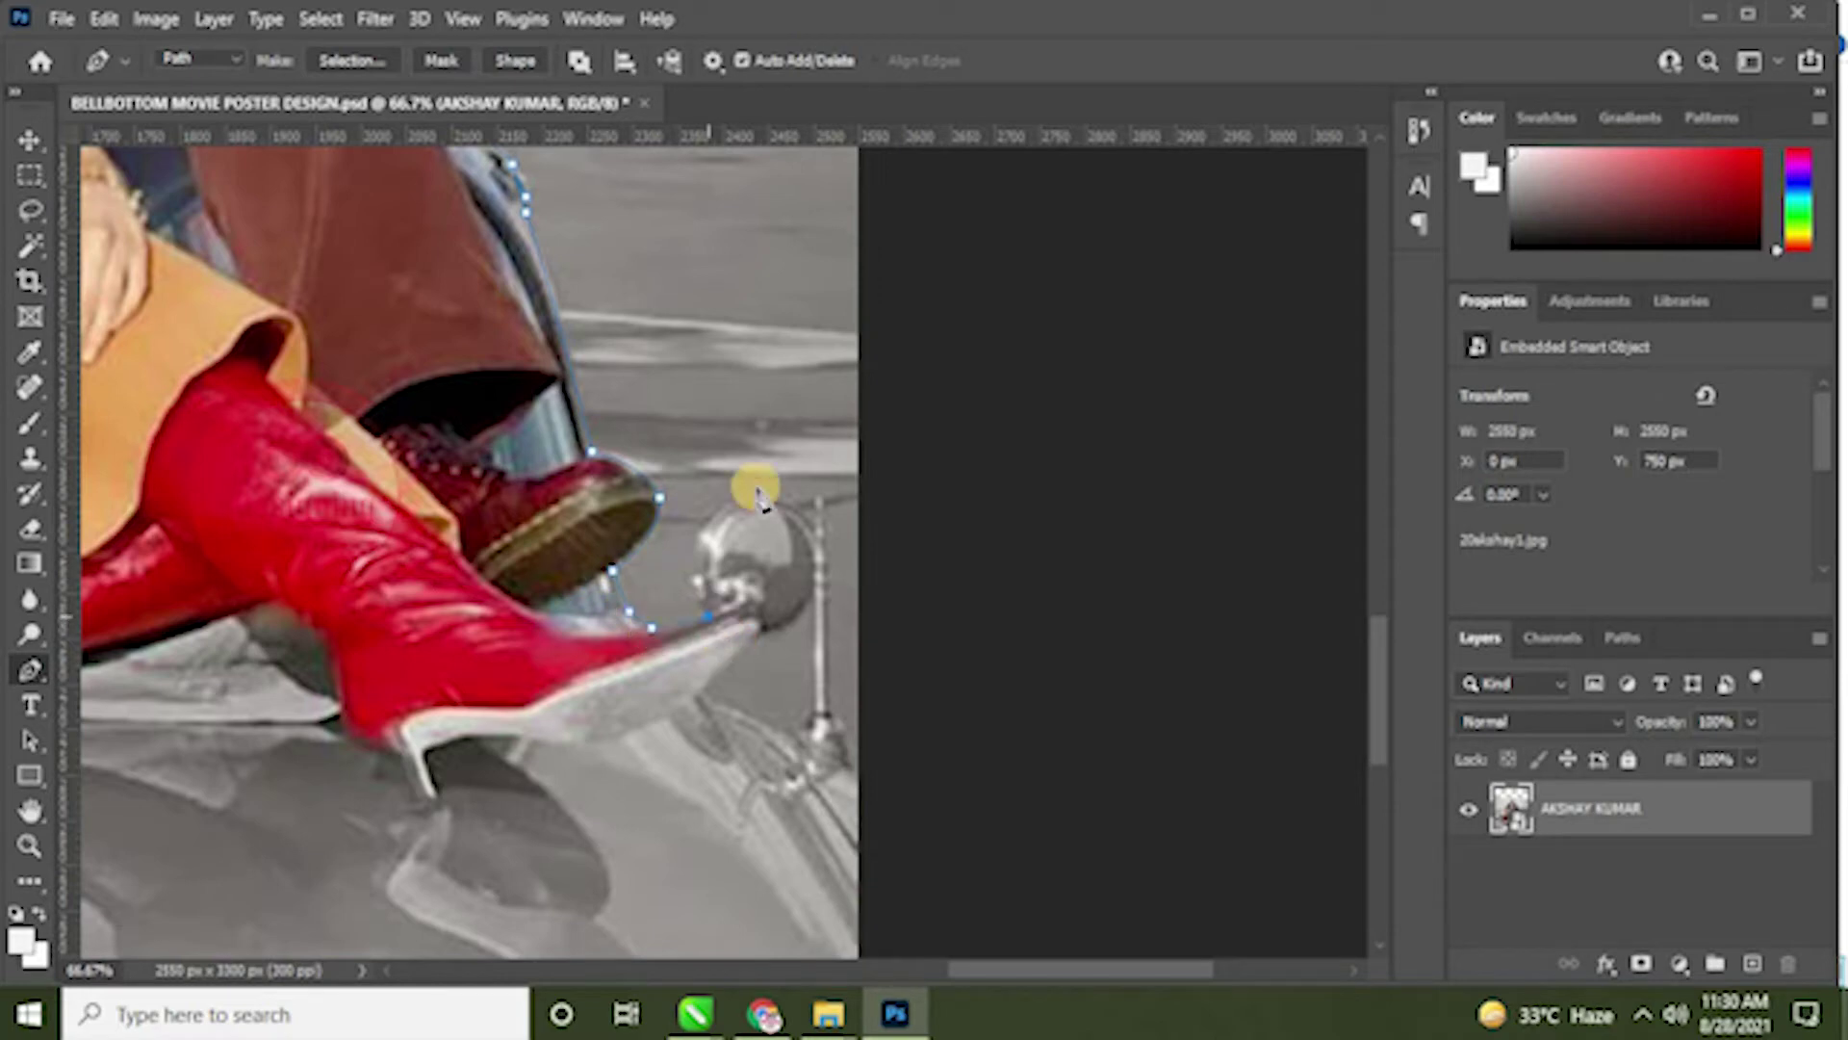
Step: Extend the path around the round mirror, along the thin rod beside it and over its base to the photo's edge
left_click_drag(740, 494, 802, 465)
left_click(816, 526)
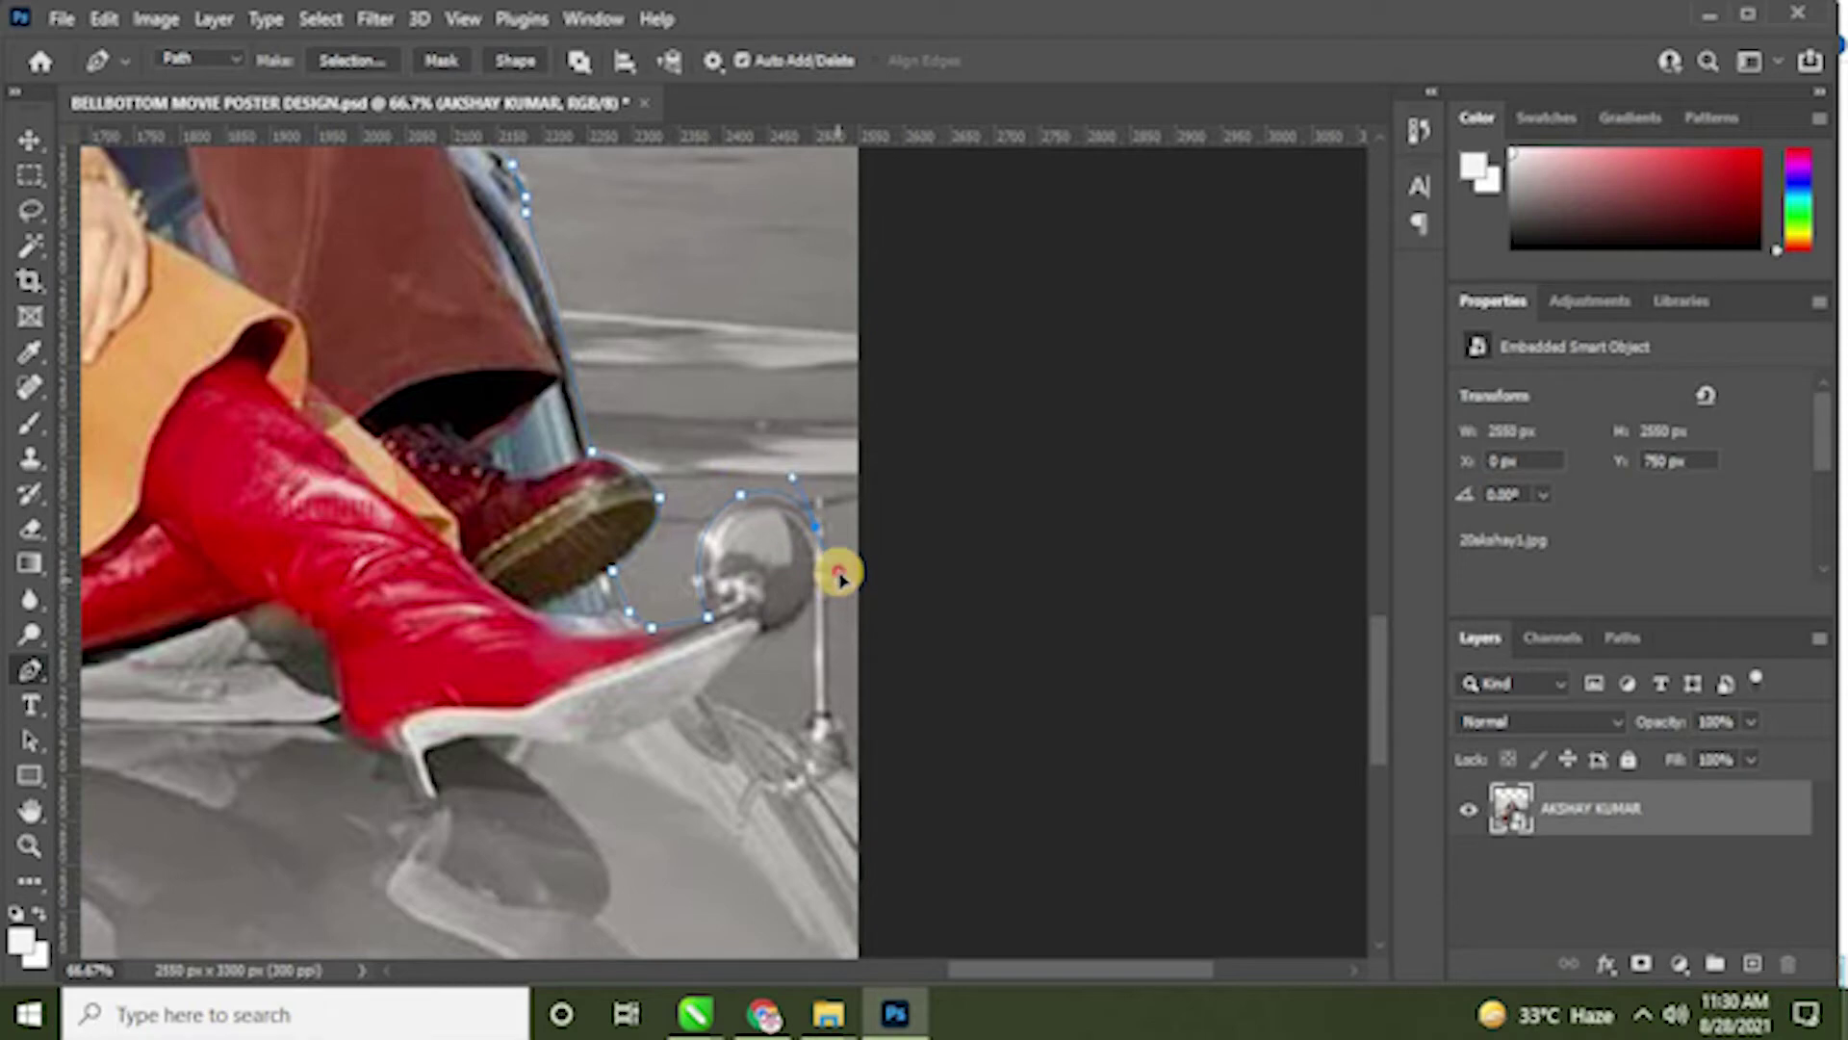
left_click(823, 493)
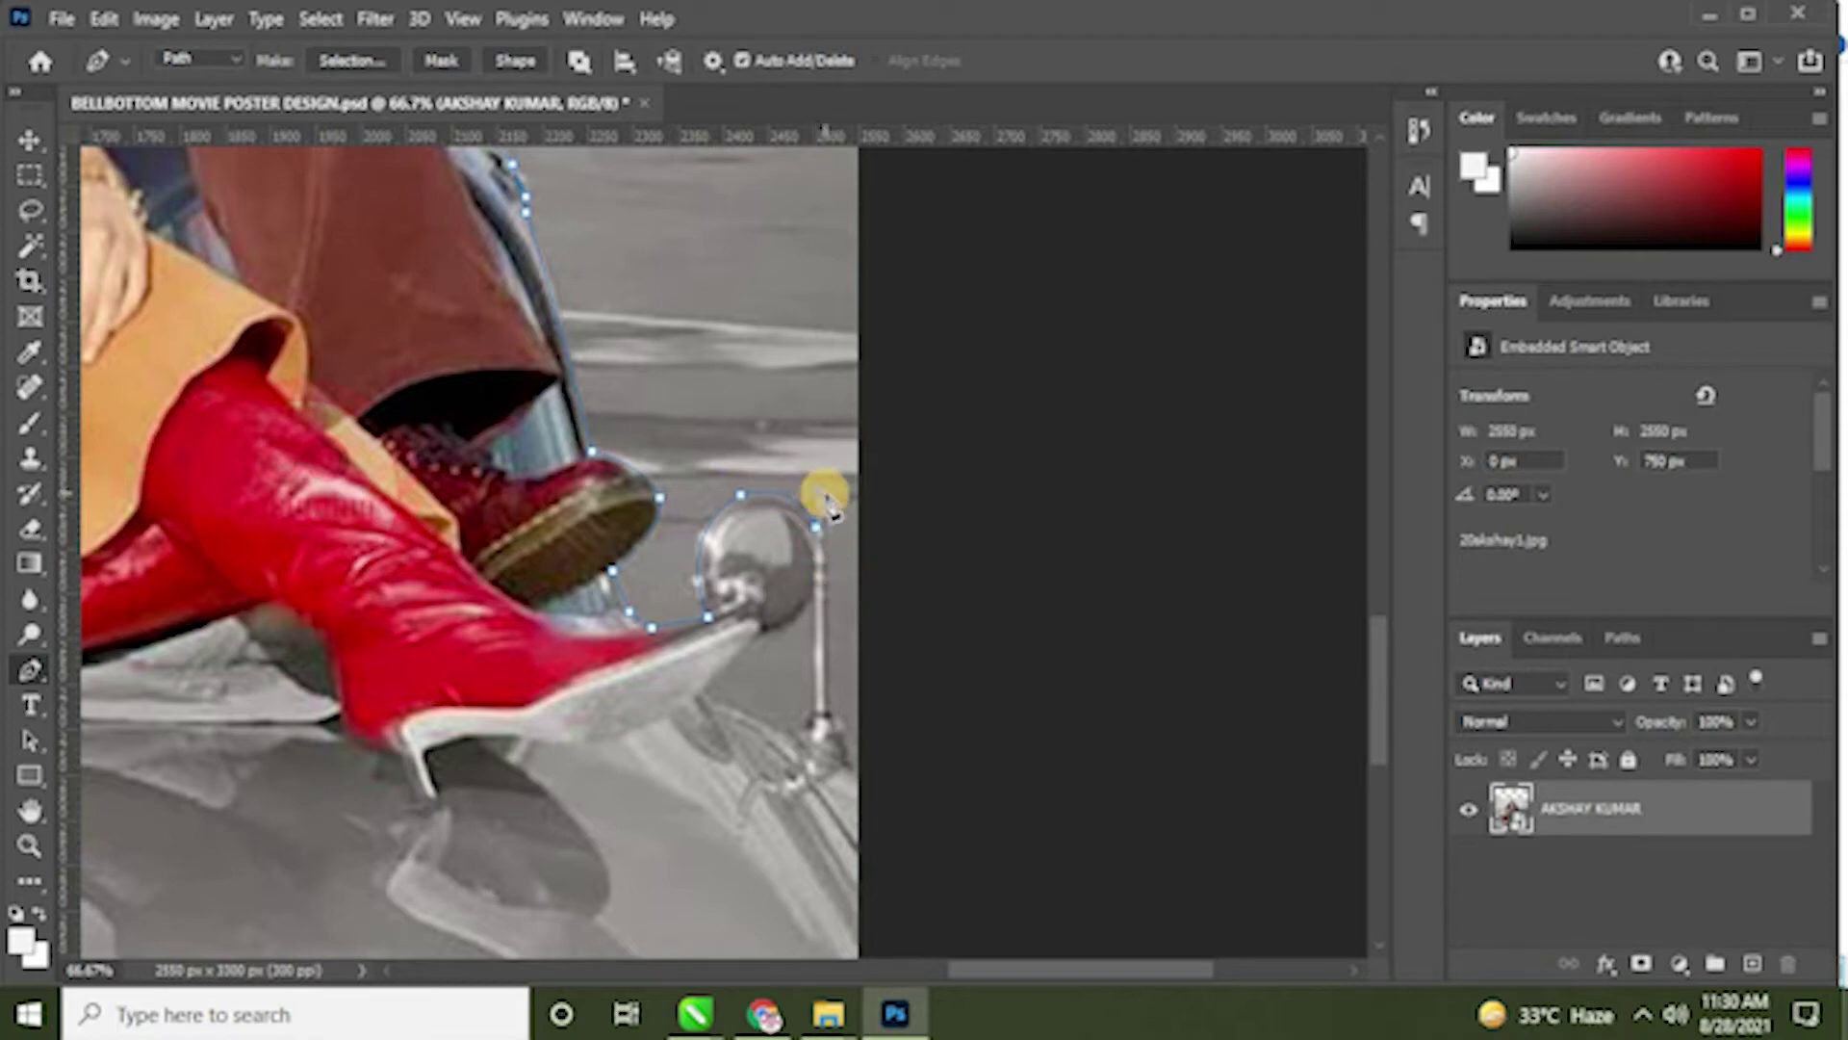
left_click(822, 704)
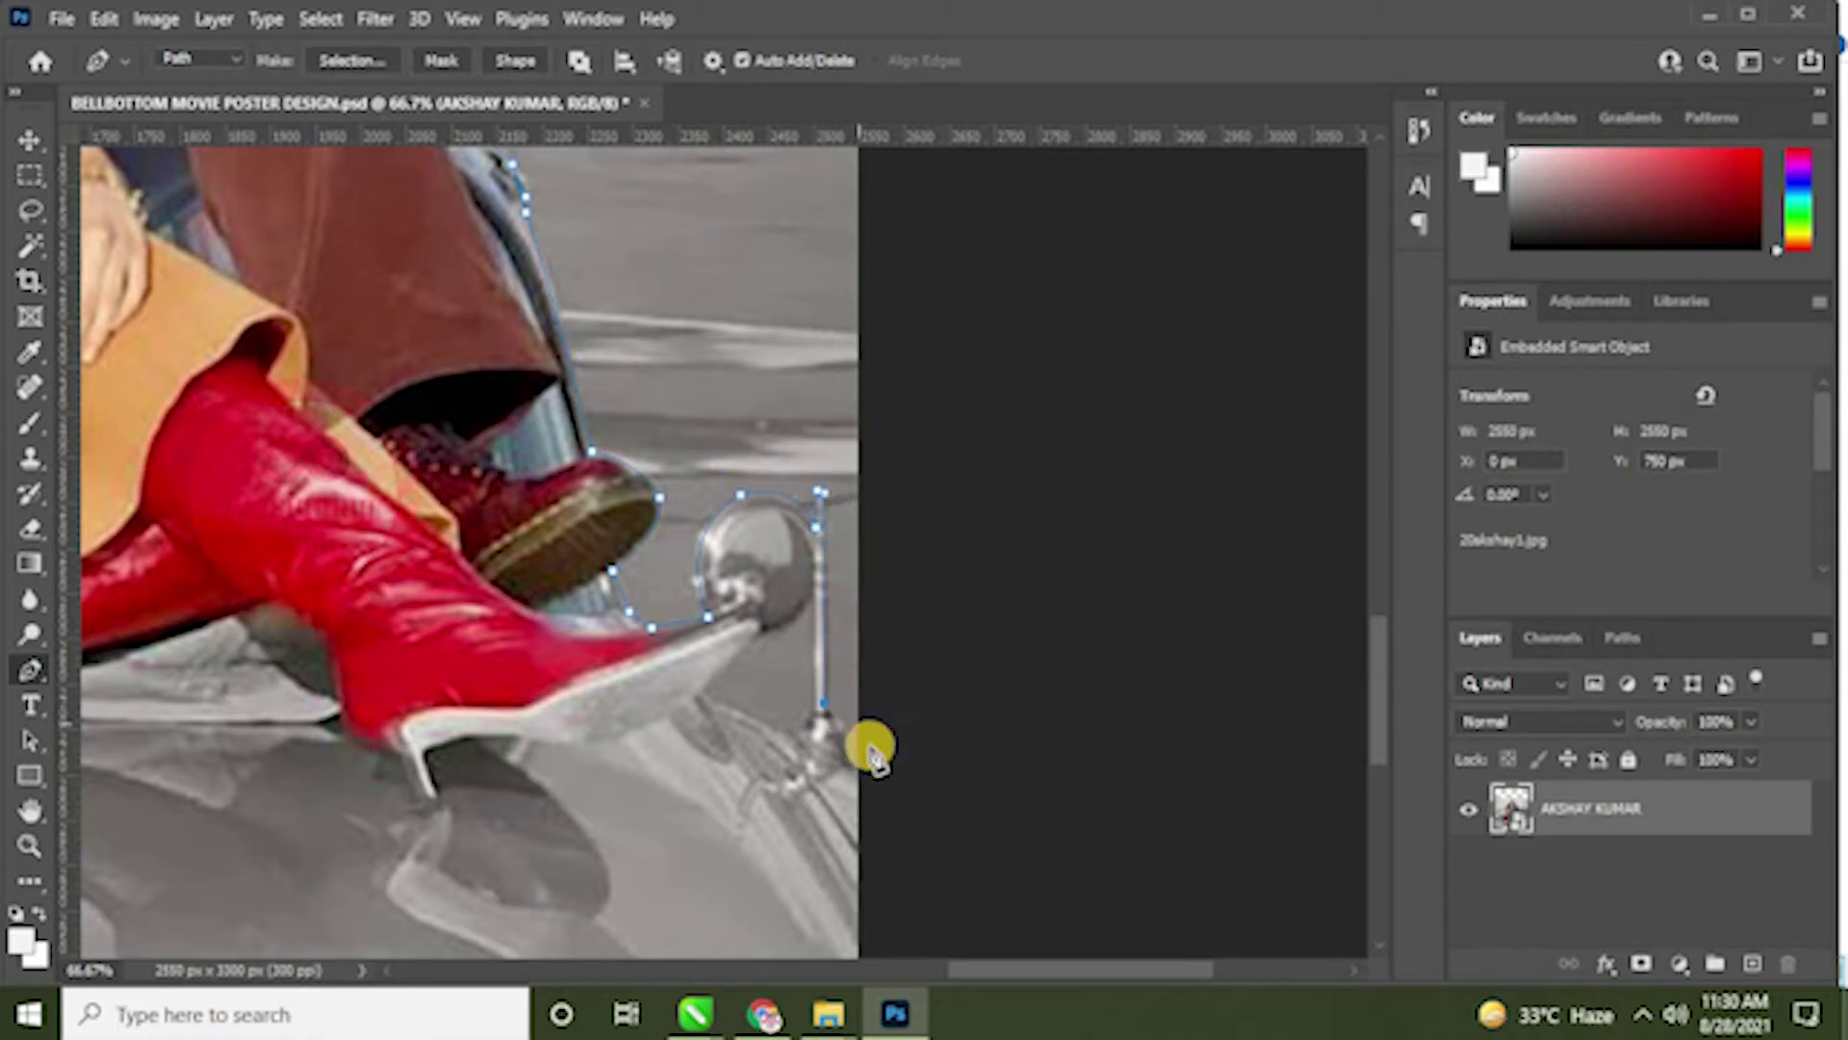
left_click(844, 728)
left_click(840, 749)
left_click(847, 776)
left_click(867, 789)
Step: Run the path outside the canvas around the bottom of the car and close it at its starting point
left_click(285, 497)
left_click_drag(145, 550, 1049, 479)
left_click_drag(218, 486, 1332, 586)
left_click_drag(568, 563, 1023, 692)
left_click(661, 682)
left_click(627, 503)
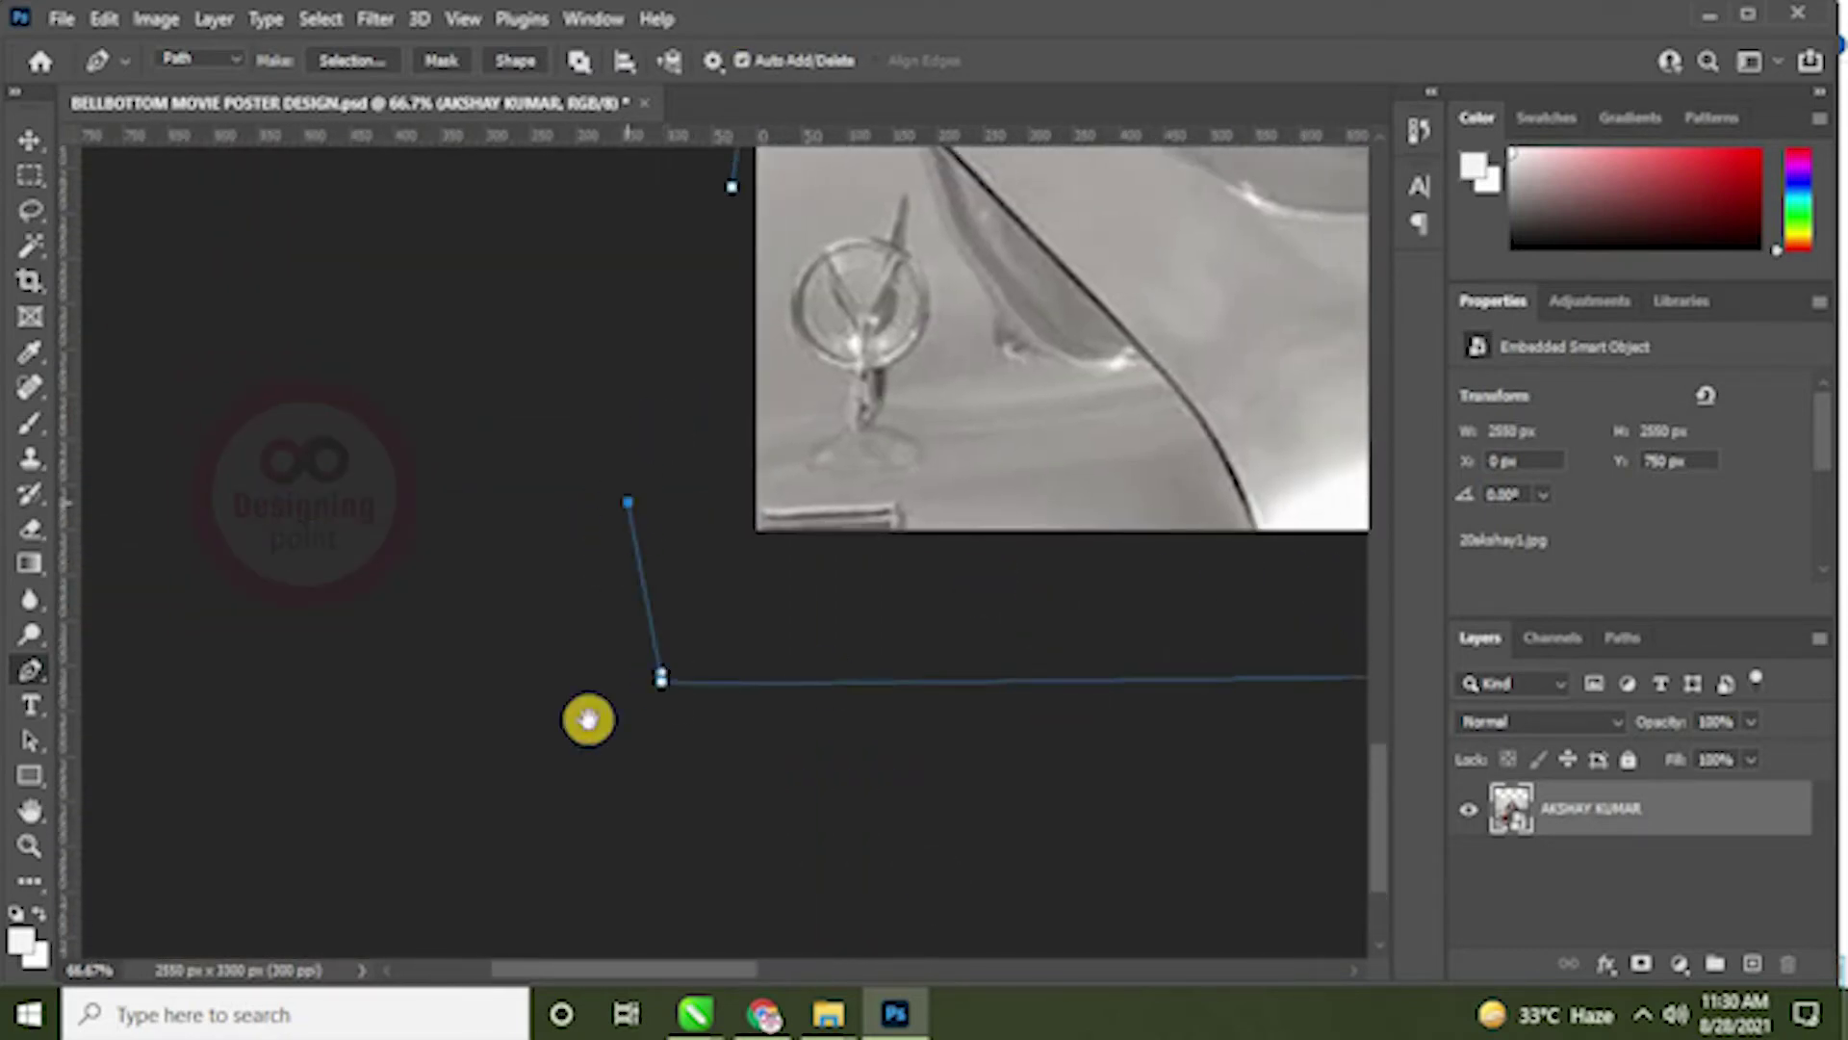
left_click_drag(660, 433, 579, 775)
left_click(646, 527)
Step: Convert the path to a feathered selection, copy the couple and car to a new layer, and delete the original photo layer
key("ctrl+Return")
key("shift+F6")
key("Return")
key("ctrl+j")
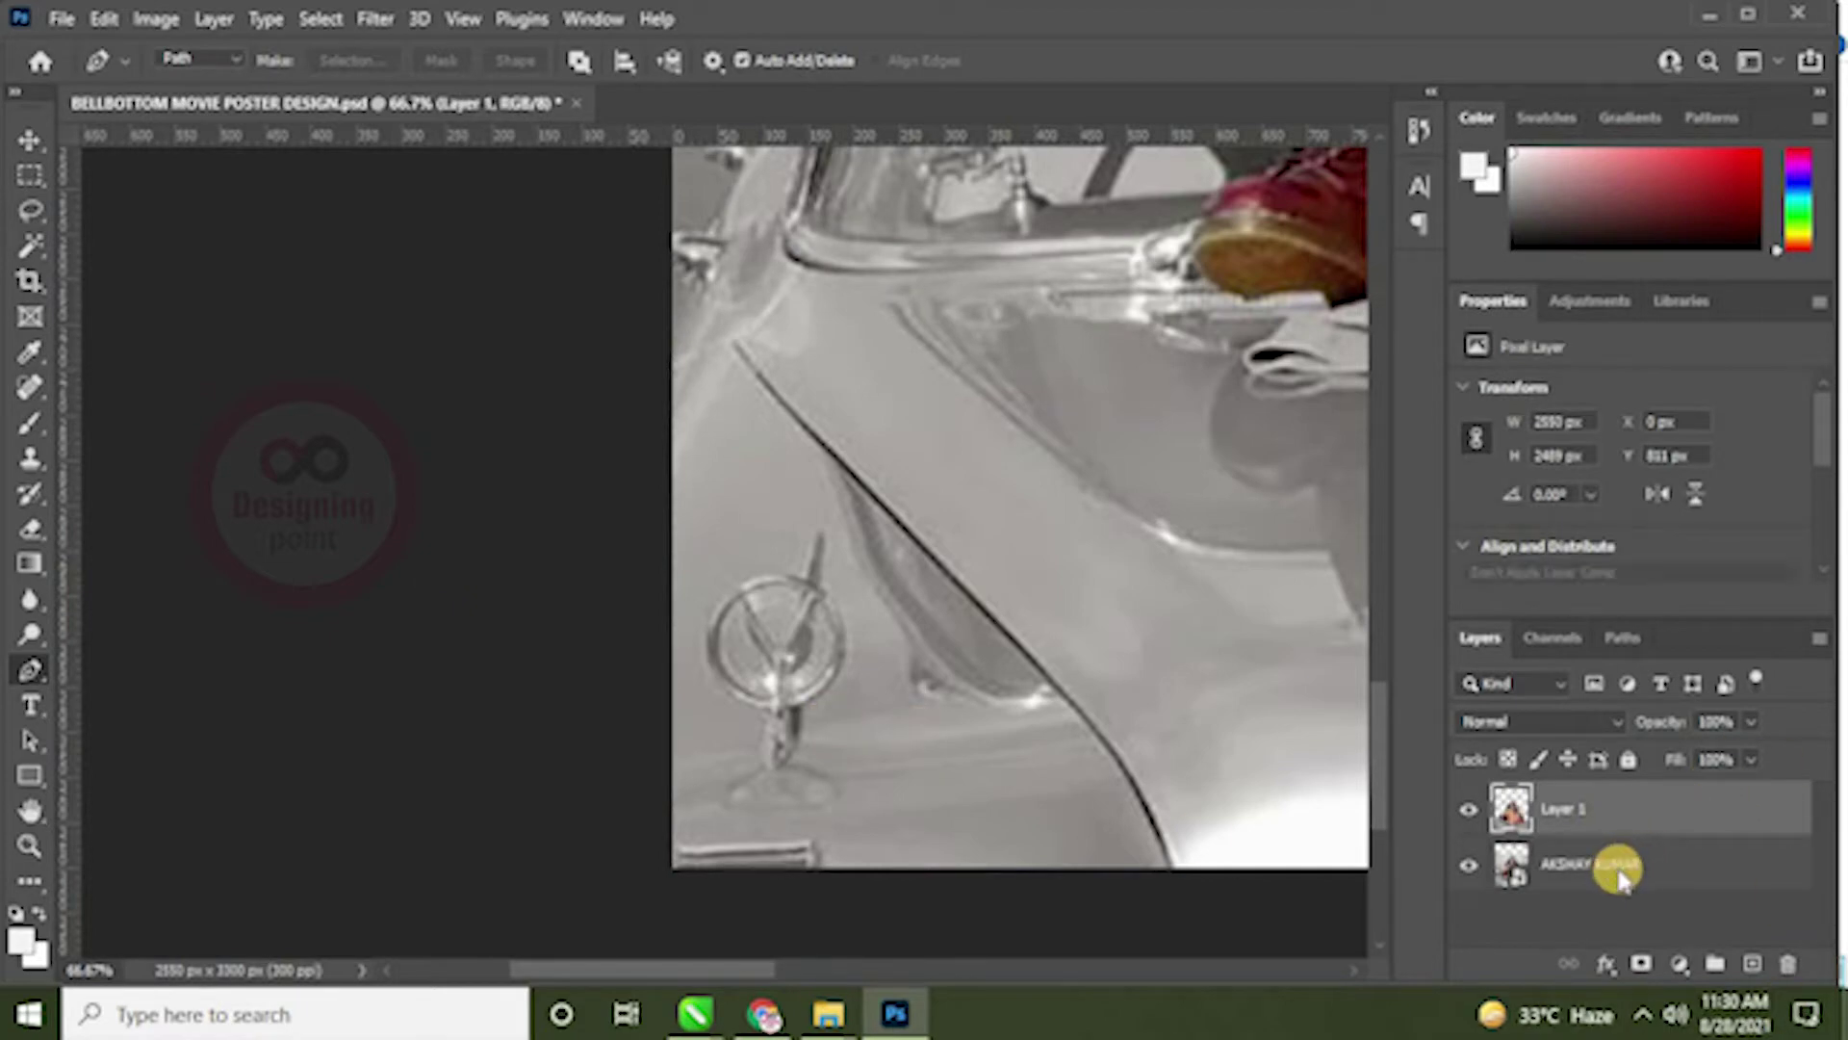
key("Delete")
Step: Start a path along the lower edge of the background gap between the man's torso and the sleeve above the woman's shoulder
left_click_drag(754, 404, 491, 597)
left_click_drag(820, 478, 594, 598)
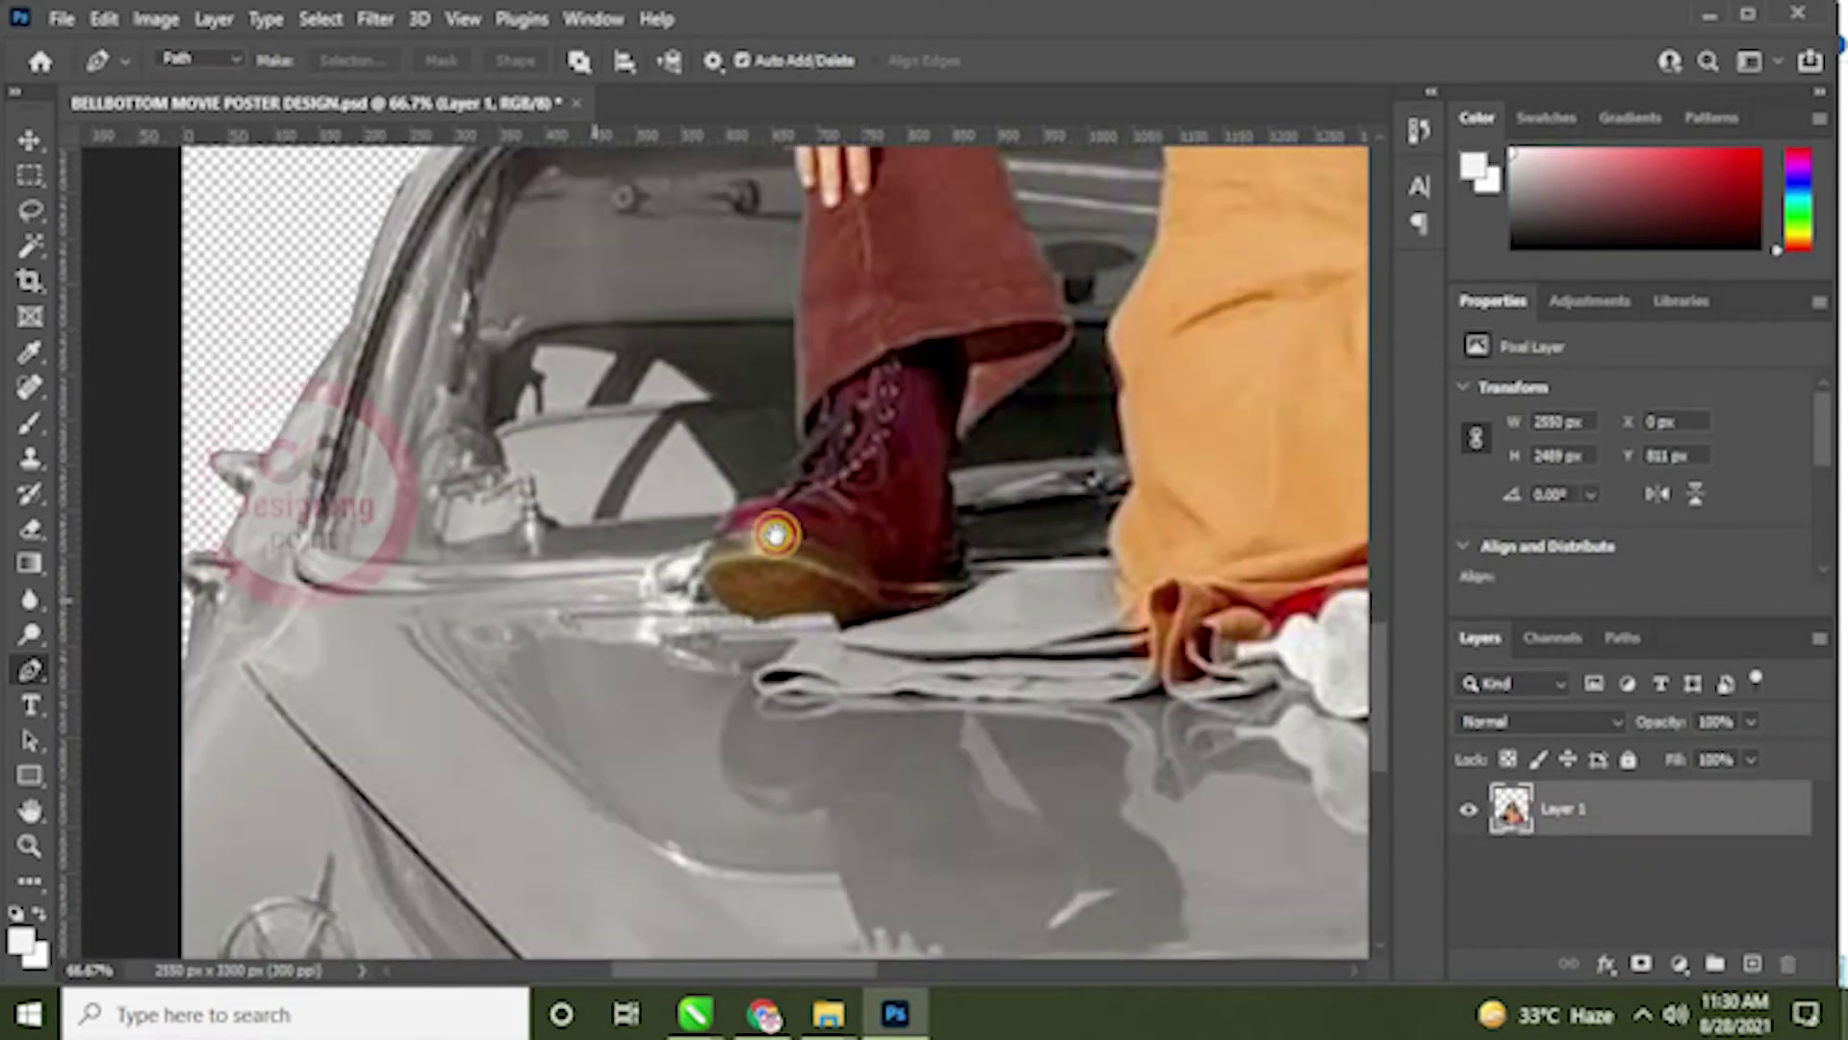
scroll(602, 598, "right", 2)
scroll(603, 597, "up", 10)
scroll(647, 787, "up", 3)
scroll(520, 751, "down", 4)
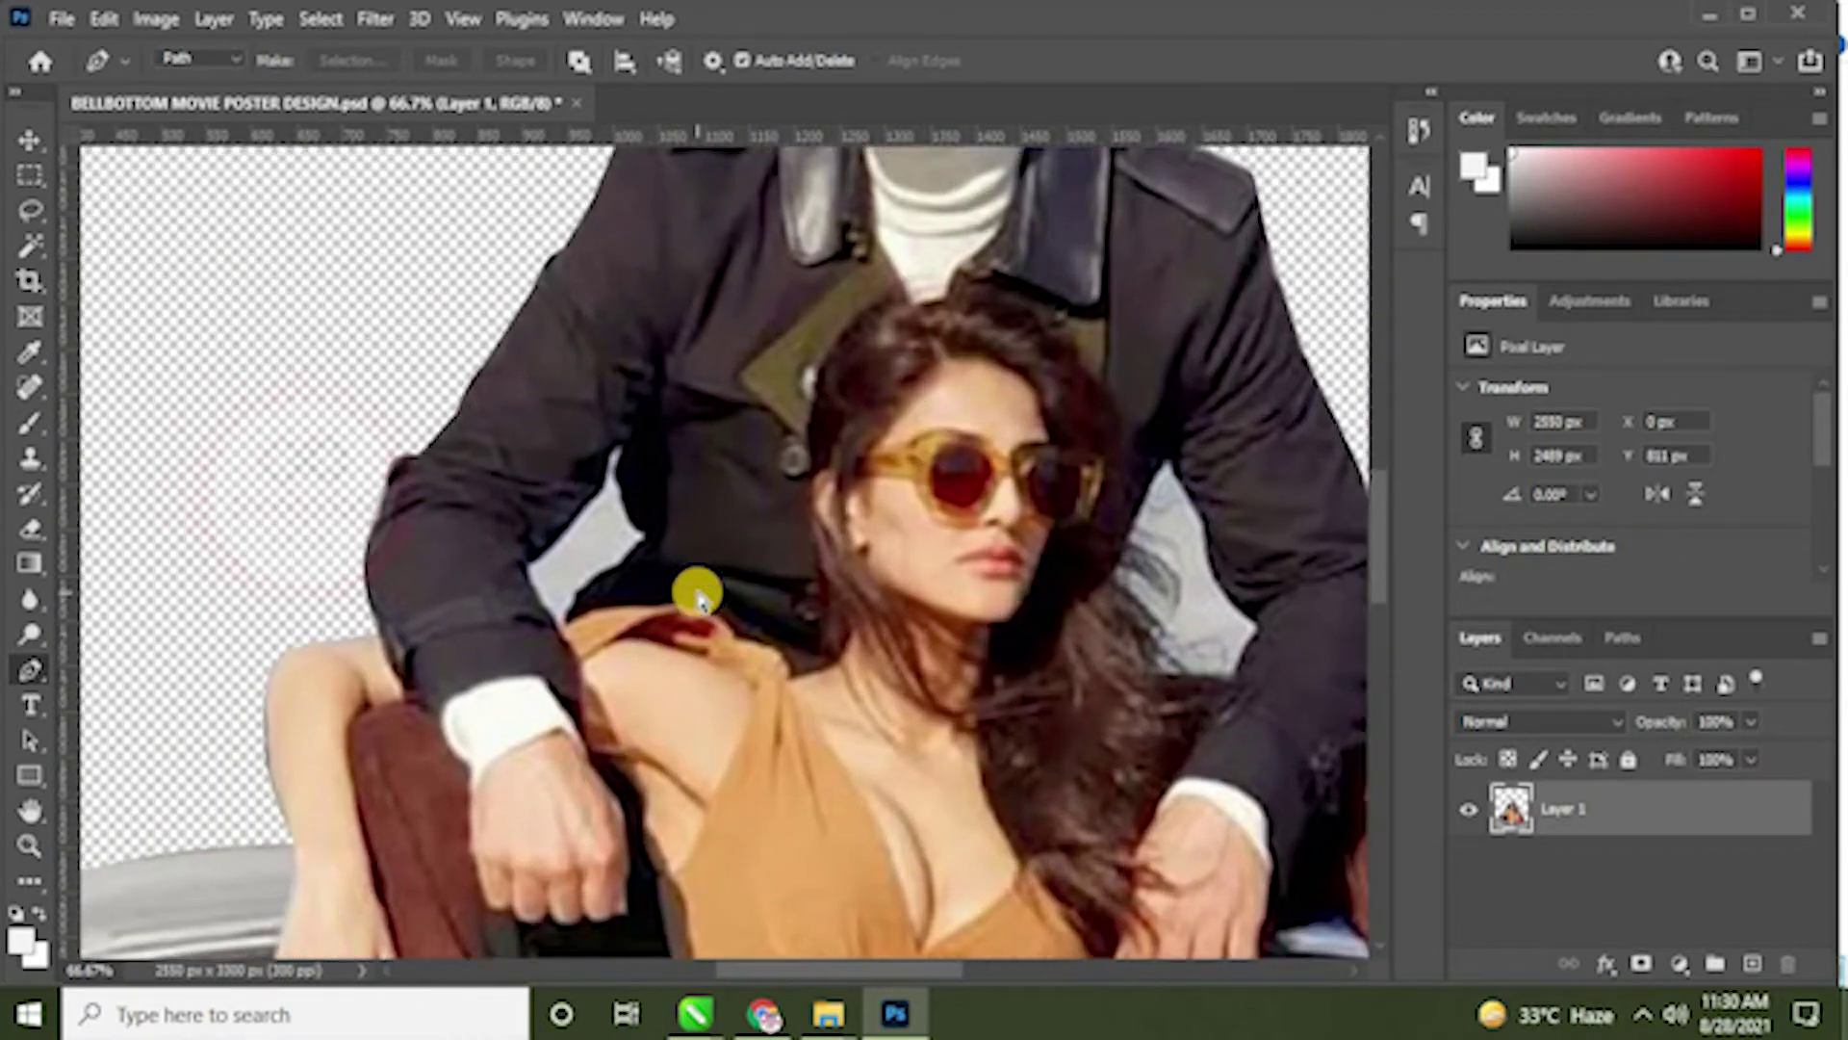
scroll(693, 590, "up", 2)
left_click_drag(536, 574, 668, 648)
left_click(390, 835)
left_click_drag(442, 740, 463, 726)
left_click(479, 701)
left_click(503, 688)
left_click(558, 666)
left_click(580, 644)
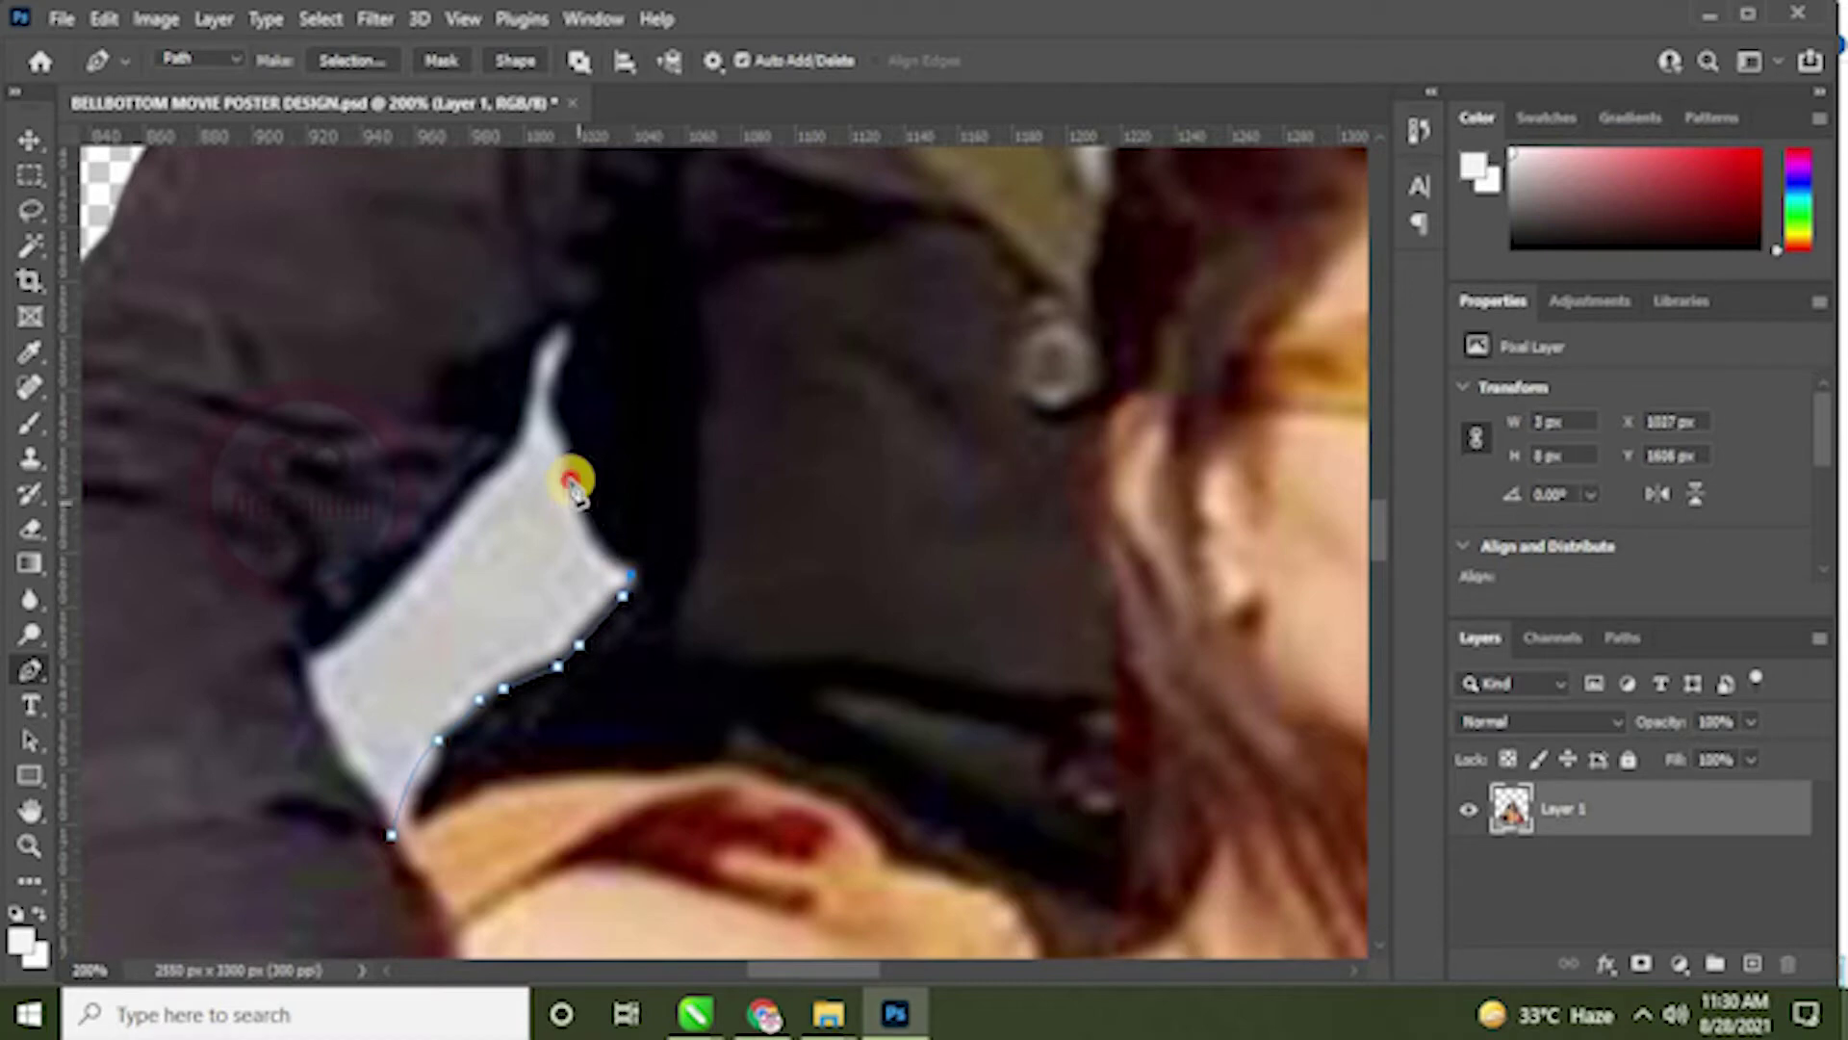
Step: Trace the path up to the gap's narrow tip and back down along the sleeve, closing it at its start
left_click(559, 397)
left_click(558, 375)
left_click(566, 351)
left_click(576, 329)
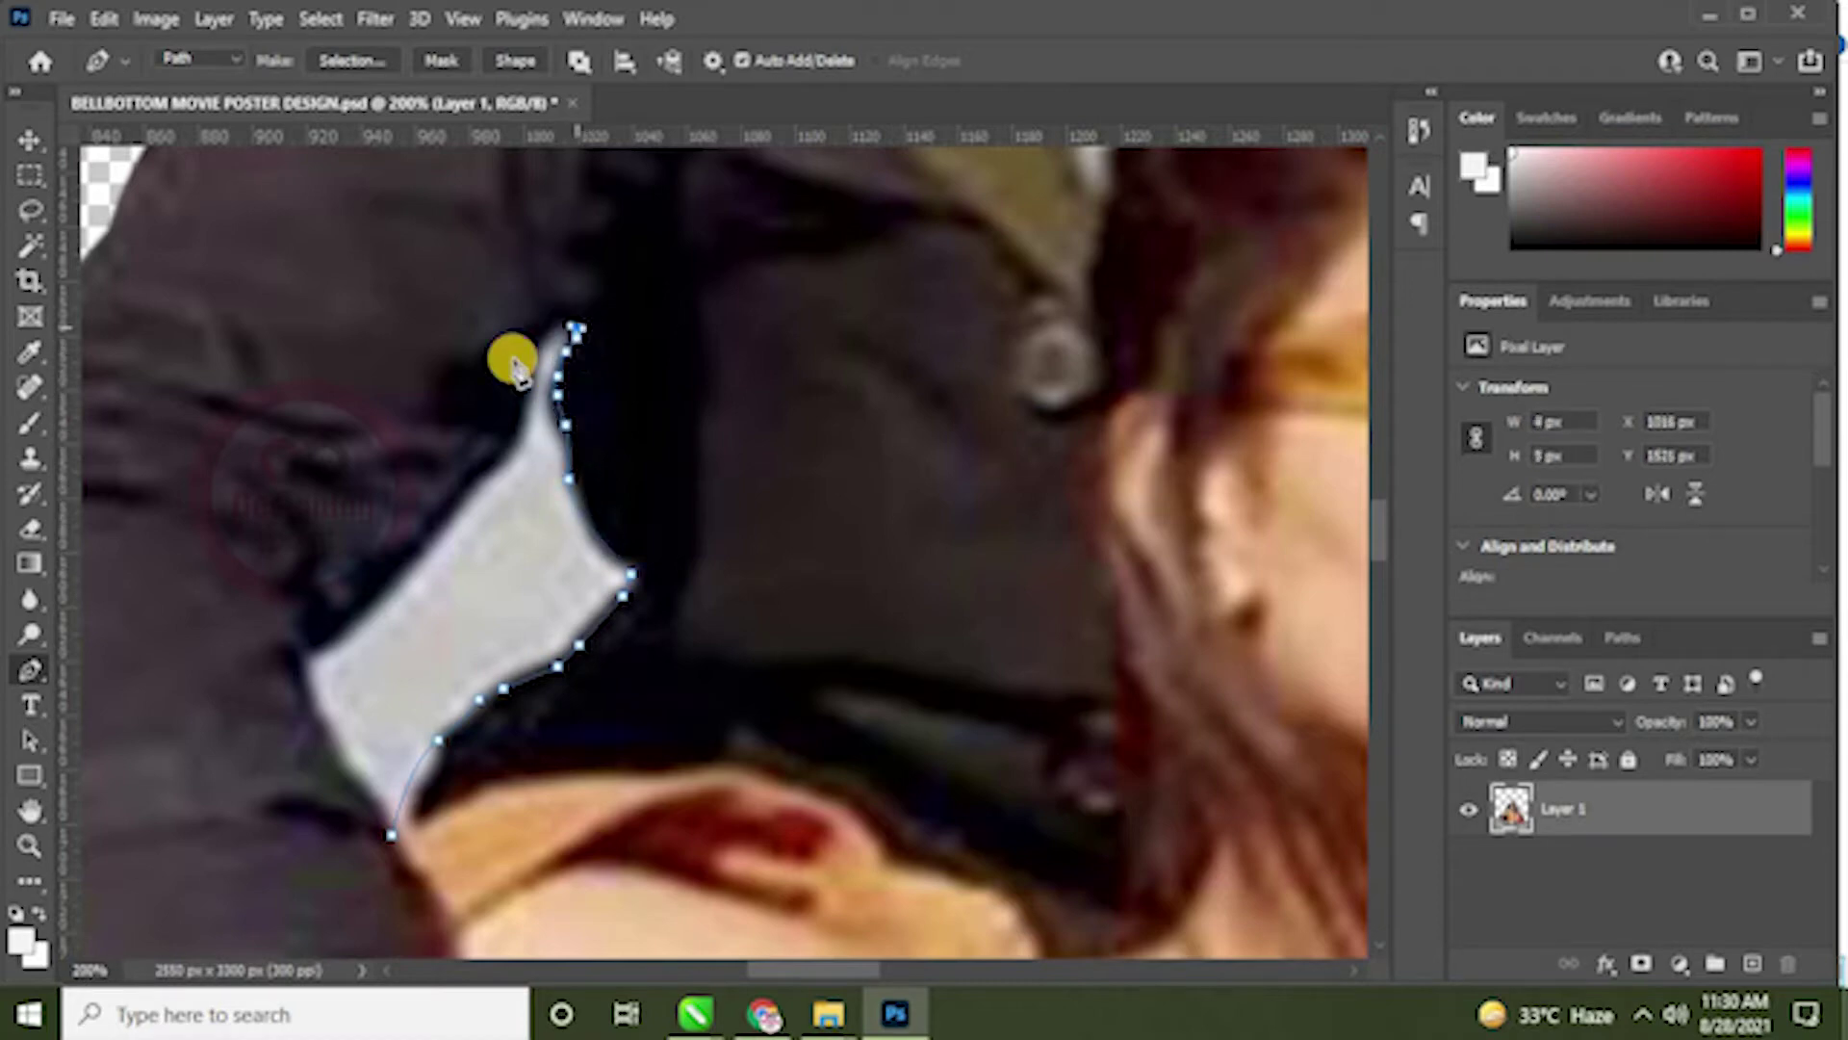
left_click(520, 460)
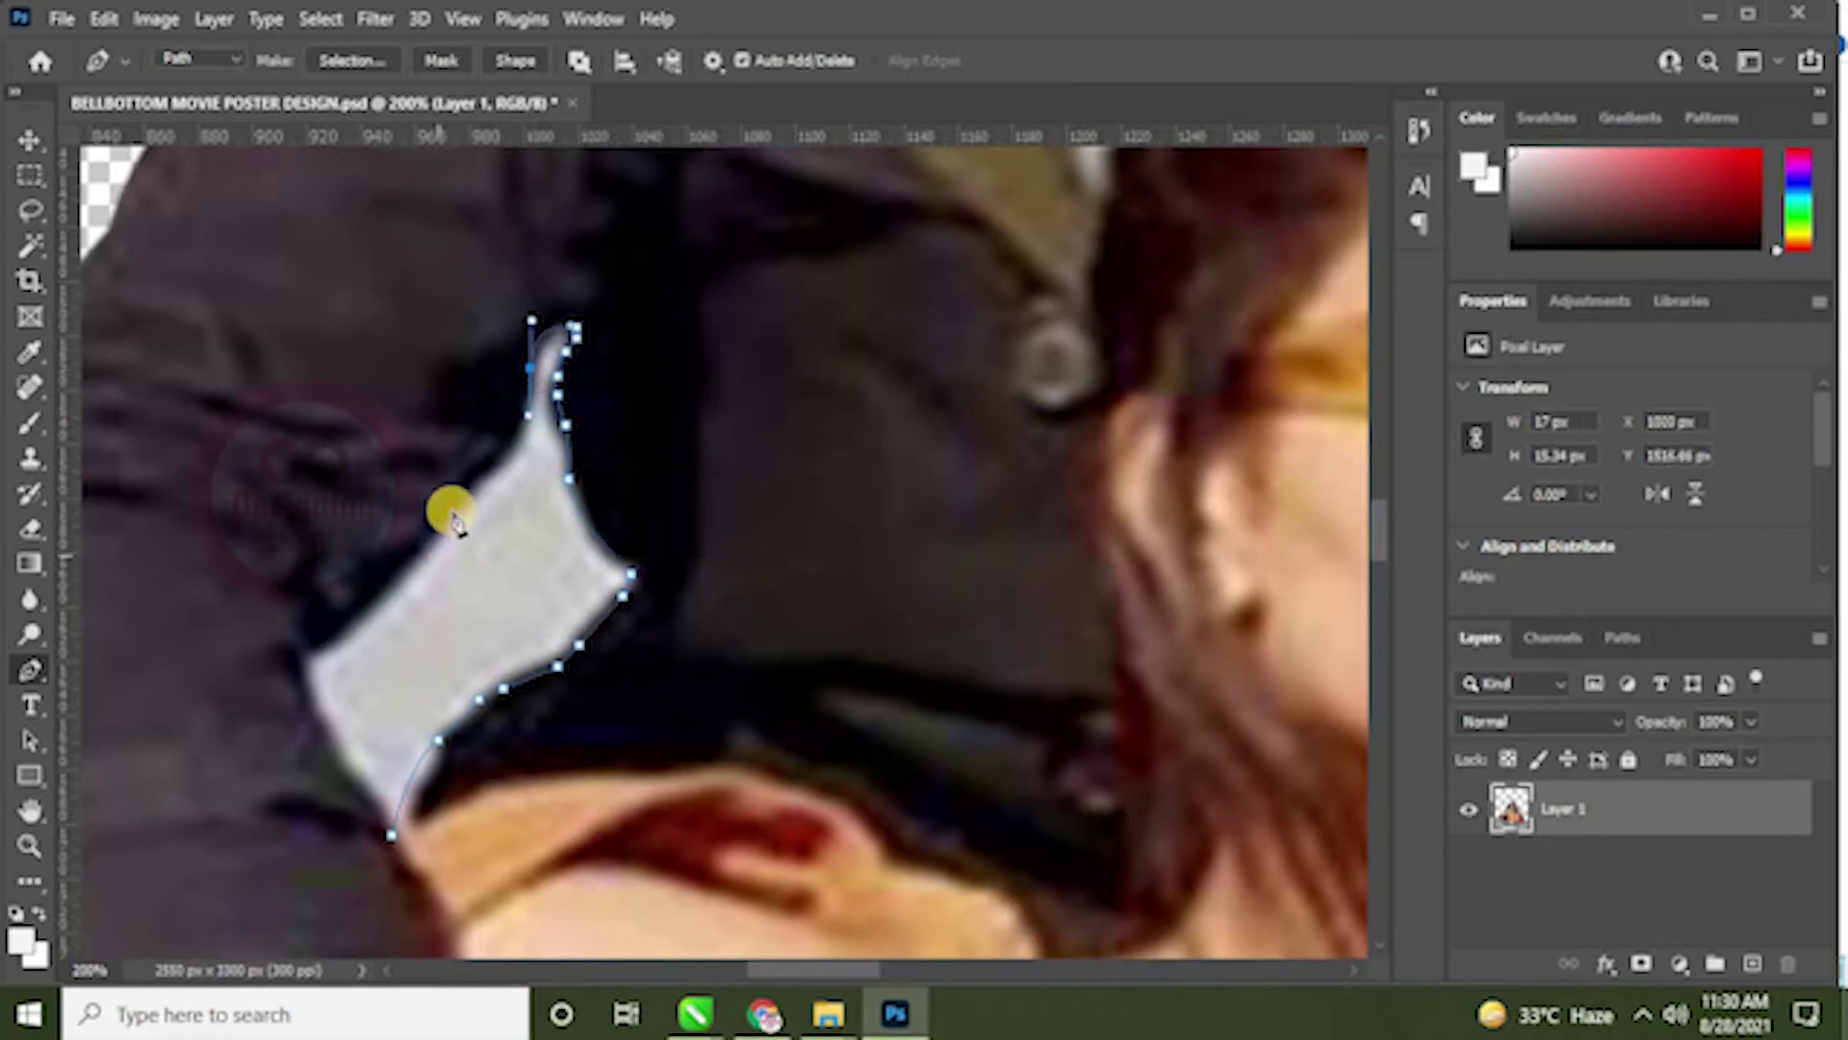
left_click(379, 584)
left_click_drag(357, 611, 342, 620)
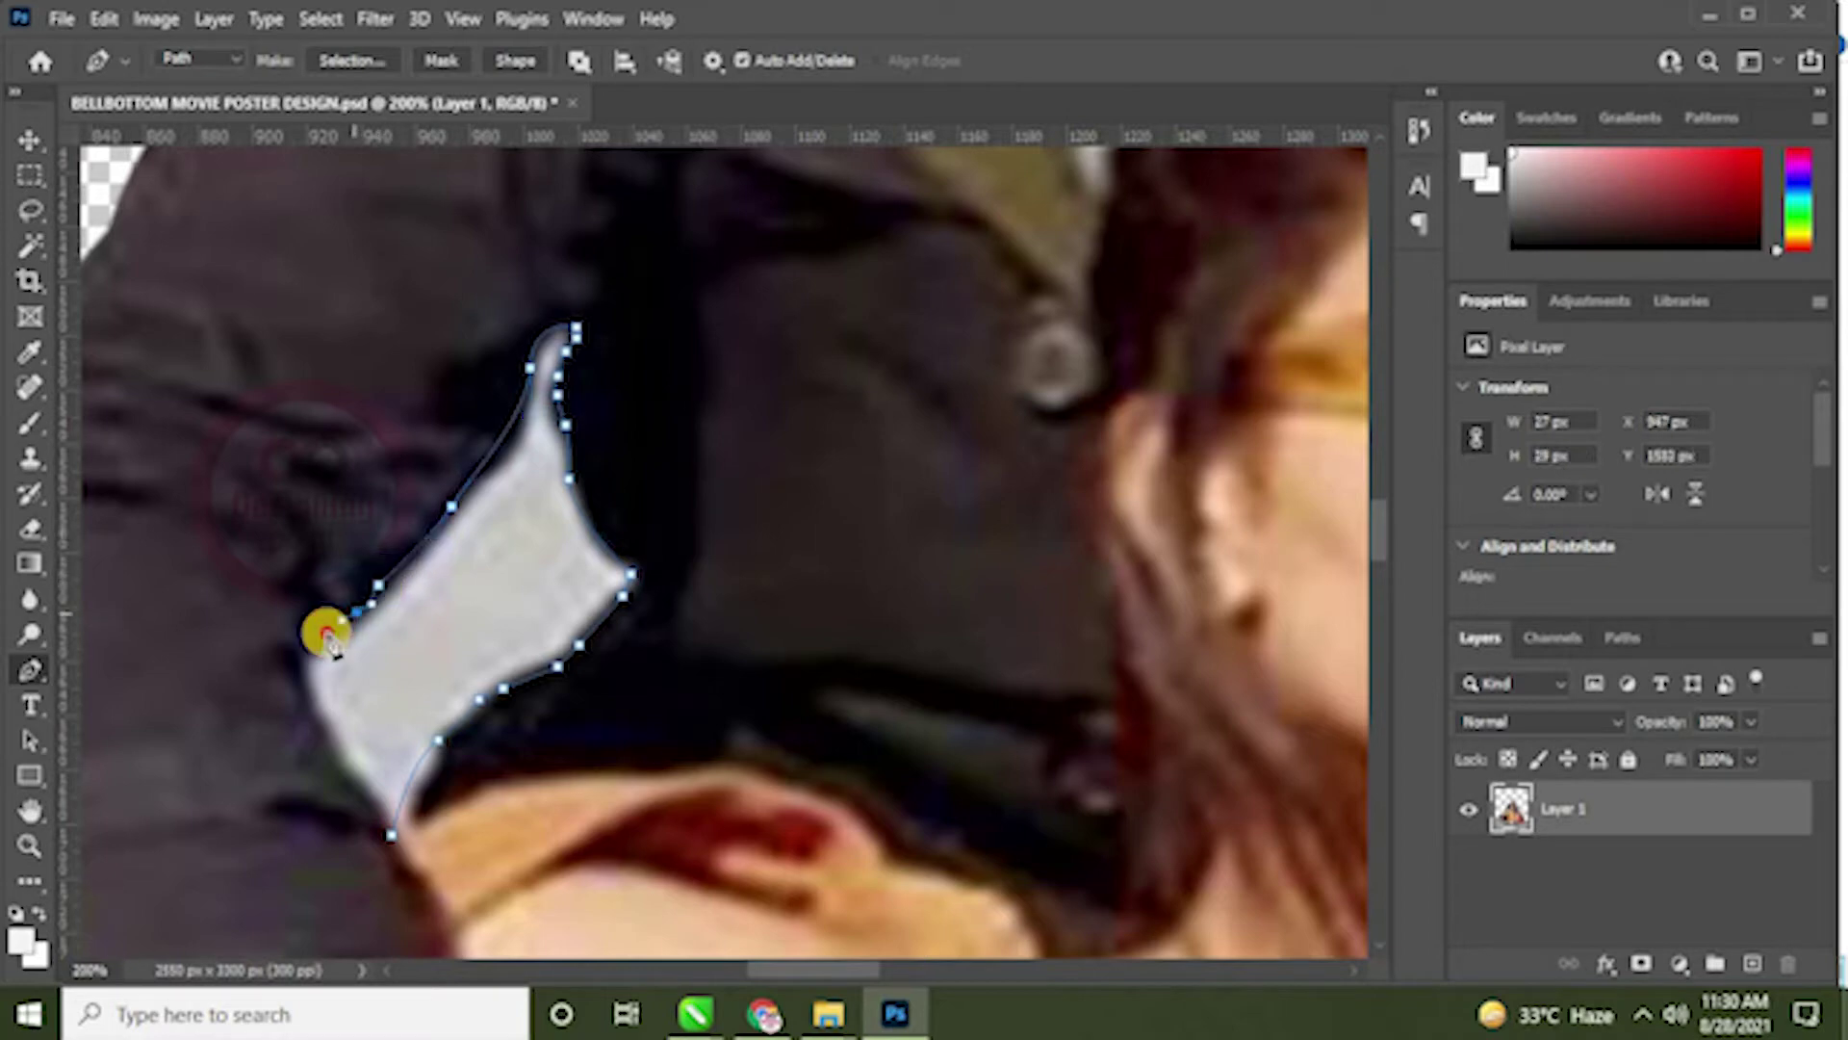
left_click(309, 677)
left_click(391, 837)
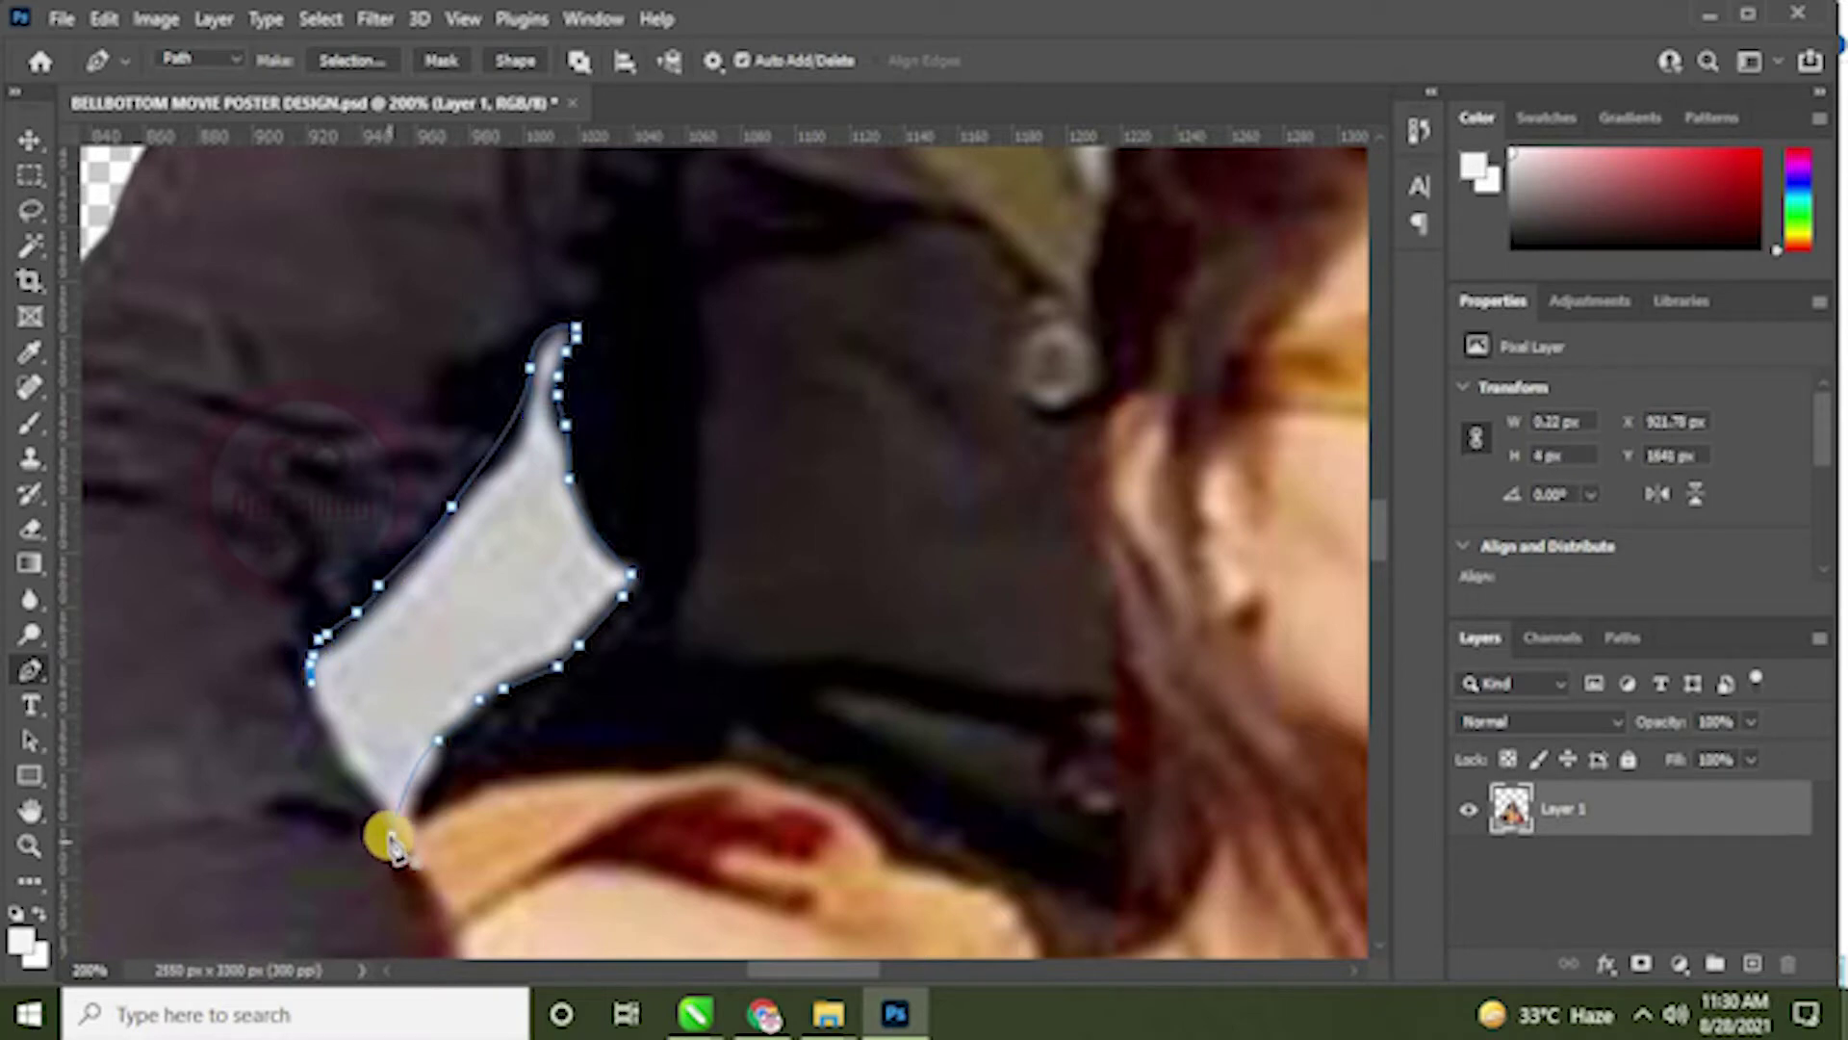
left_click(402, 847)
Step: Convert the gap path to a feathered selection, delete the background inside it, and deselect
key("ctrl+Return")
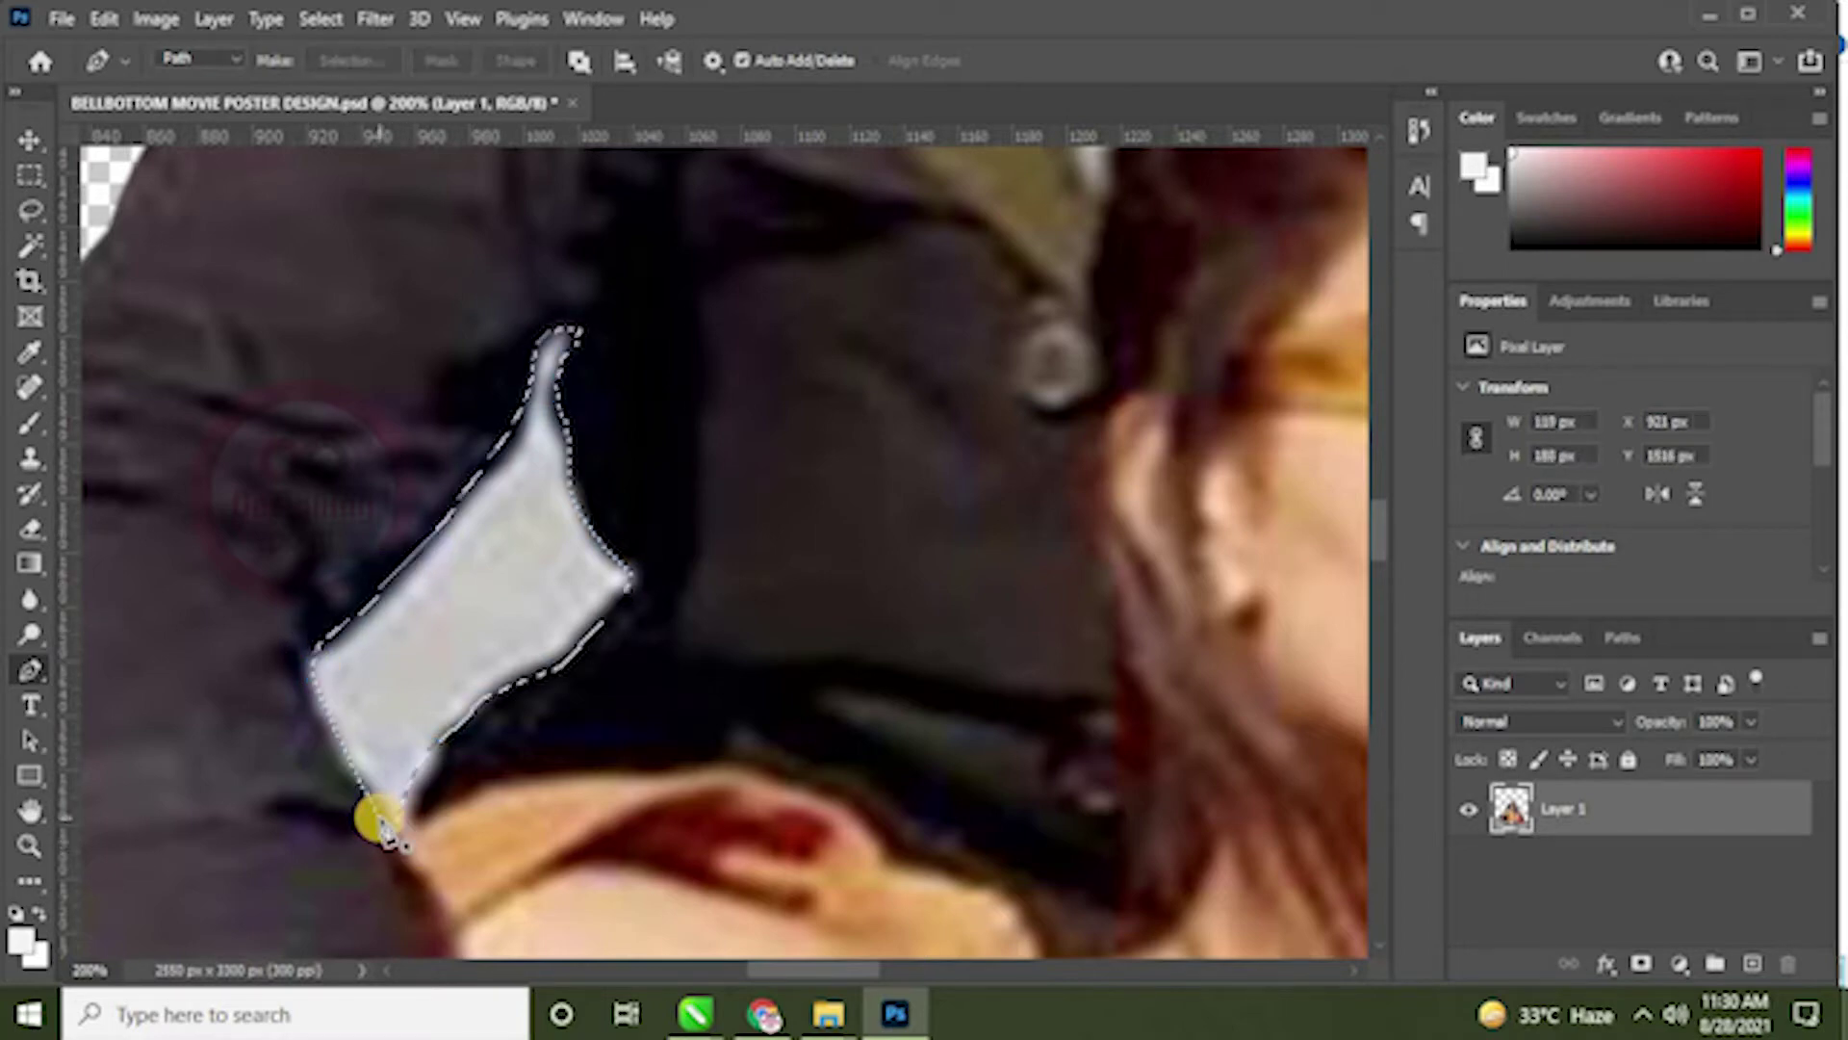
key("shift+F6")
key("Return")
key("Delete")
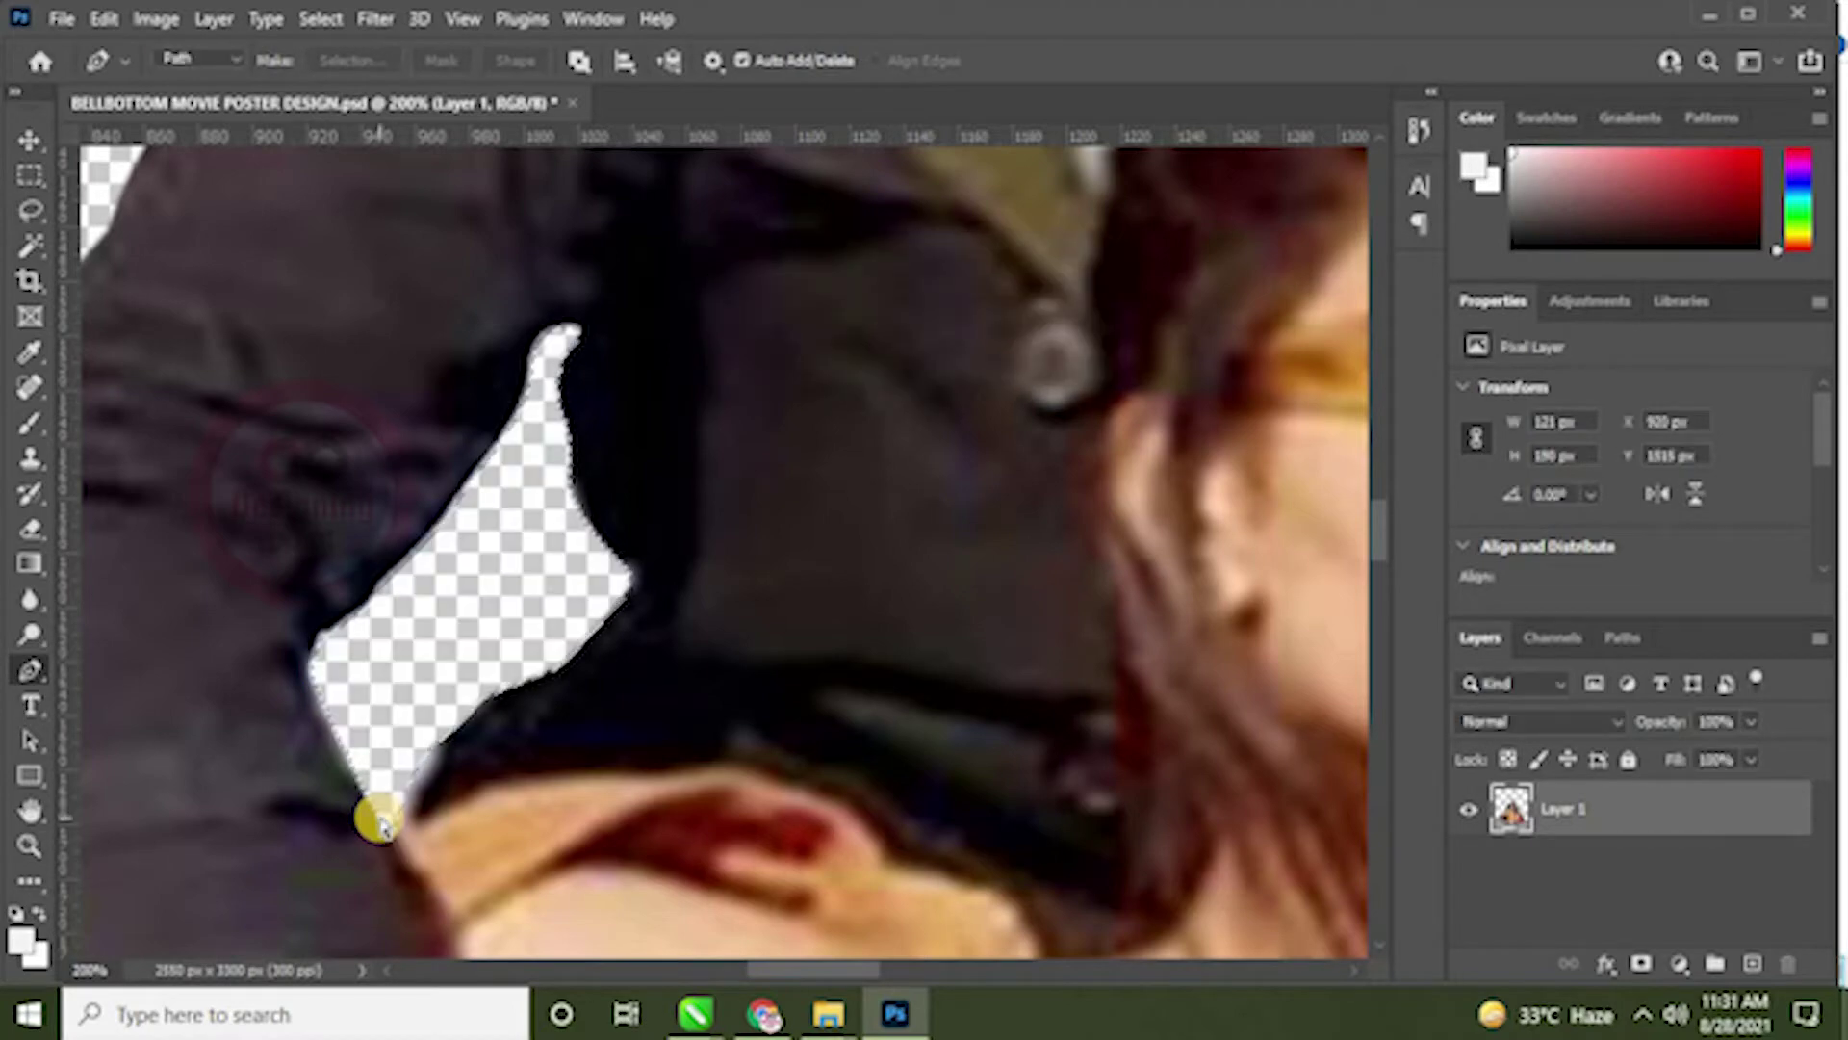
key("ctrl+d")
key("ctrl+minus")
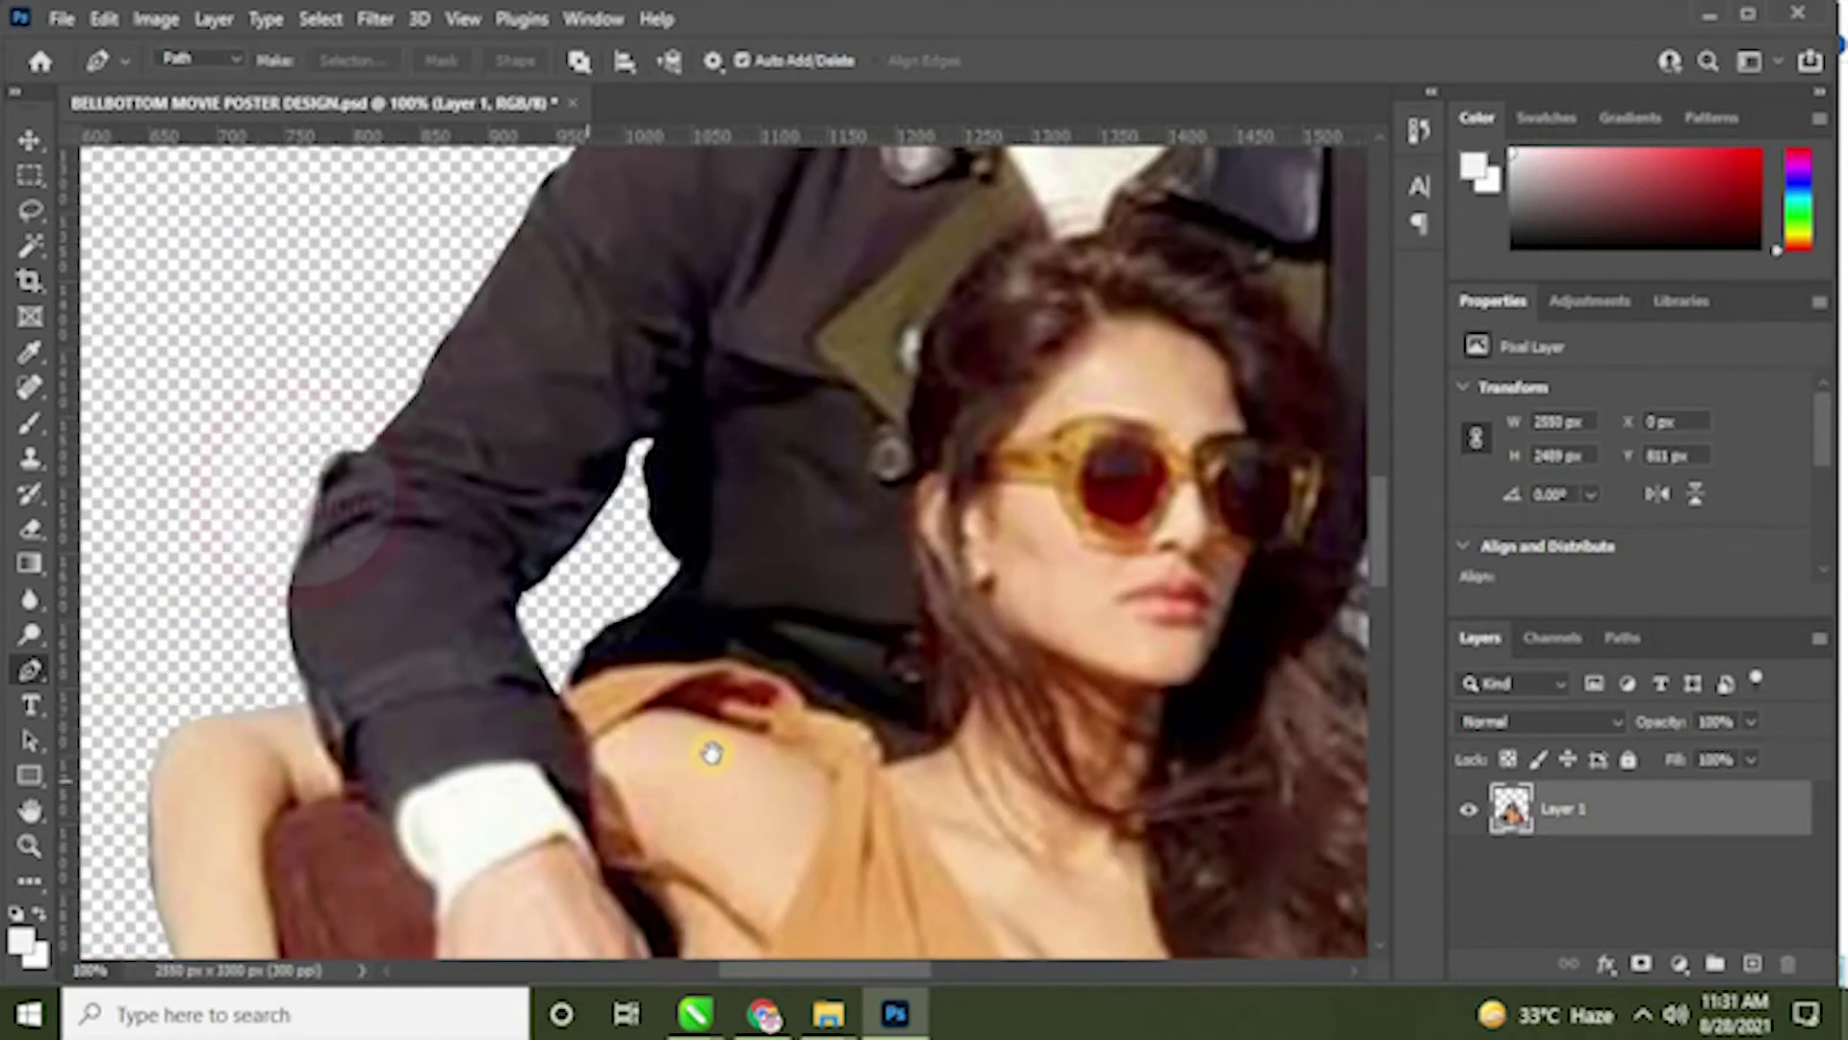
Step: Draw a closed path around the background gap between the woman's hair and the man's other arm
left_click_drag(711, 753, 577, 703)
left_click_drag(806, 668, 678, 932)
left_click(644, 553)
left_click(588, 658)
left_click(588, 675)
left_click(595, 678)
left_click_drag(600, 681, 644, 750)
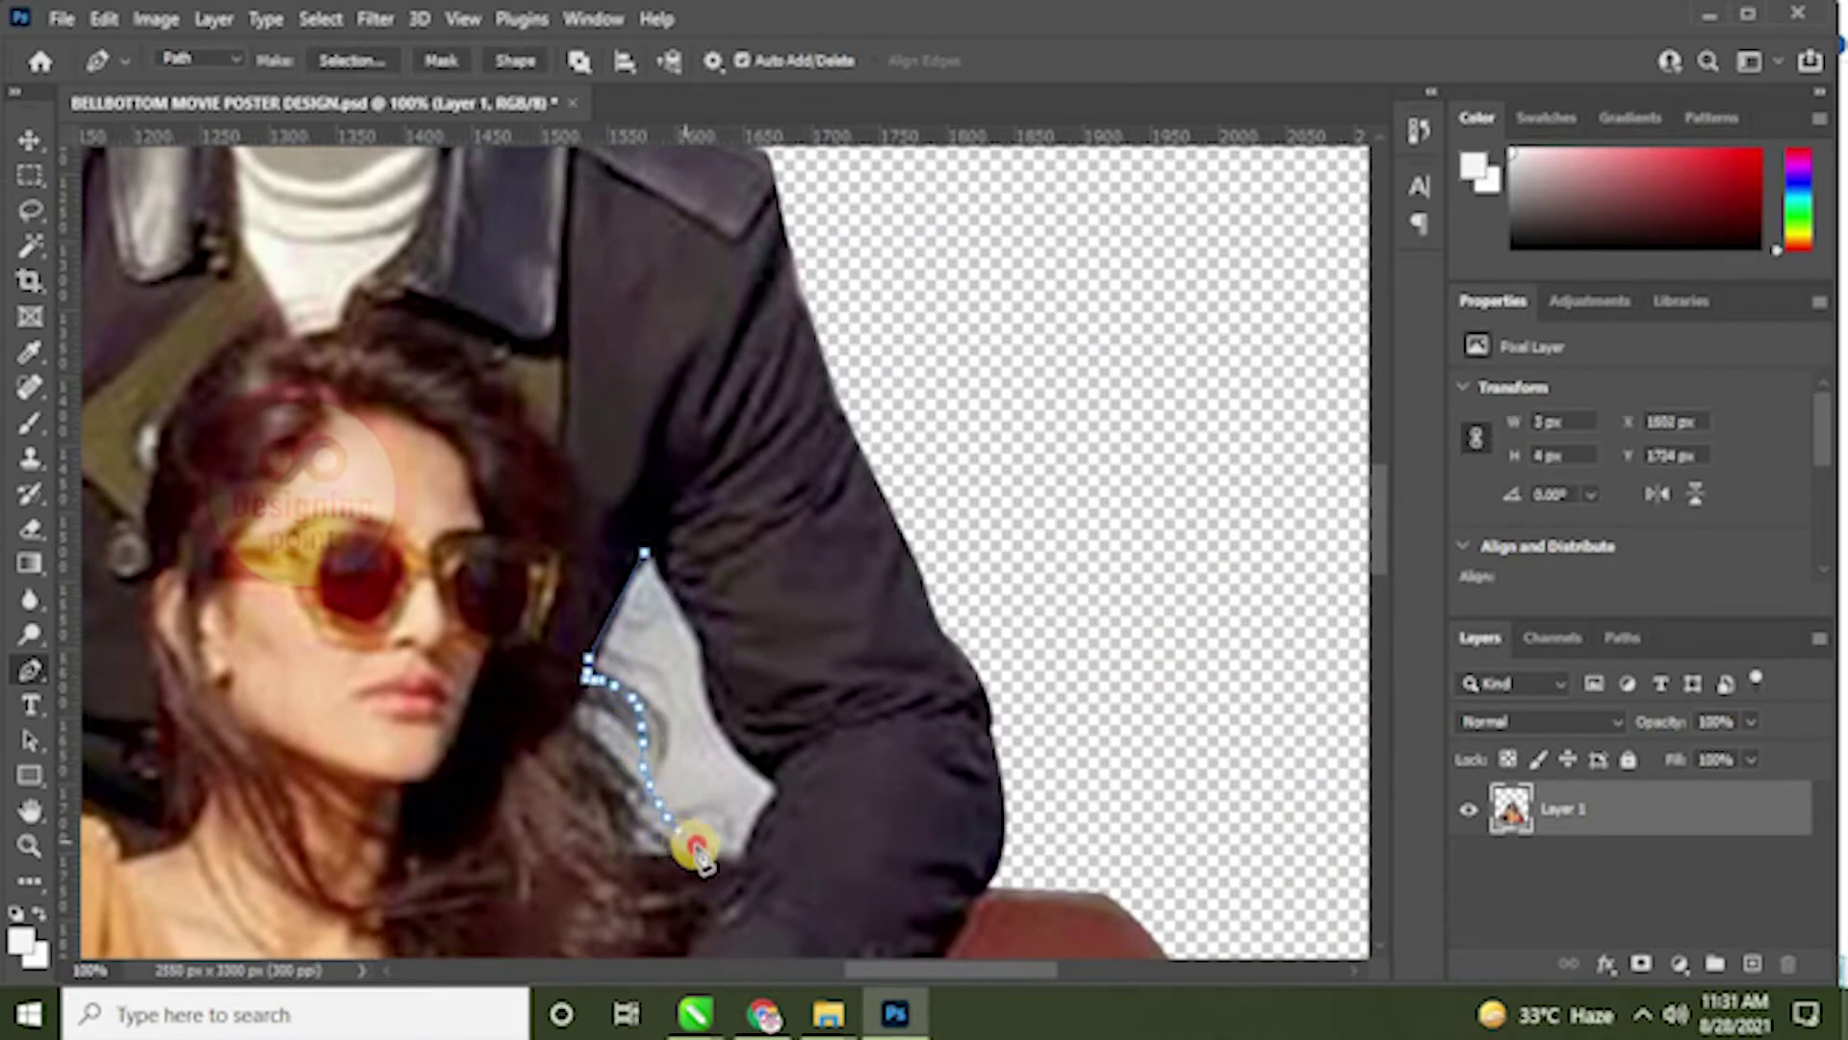
left_click_drag(739, 853, 778, 793)
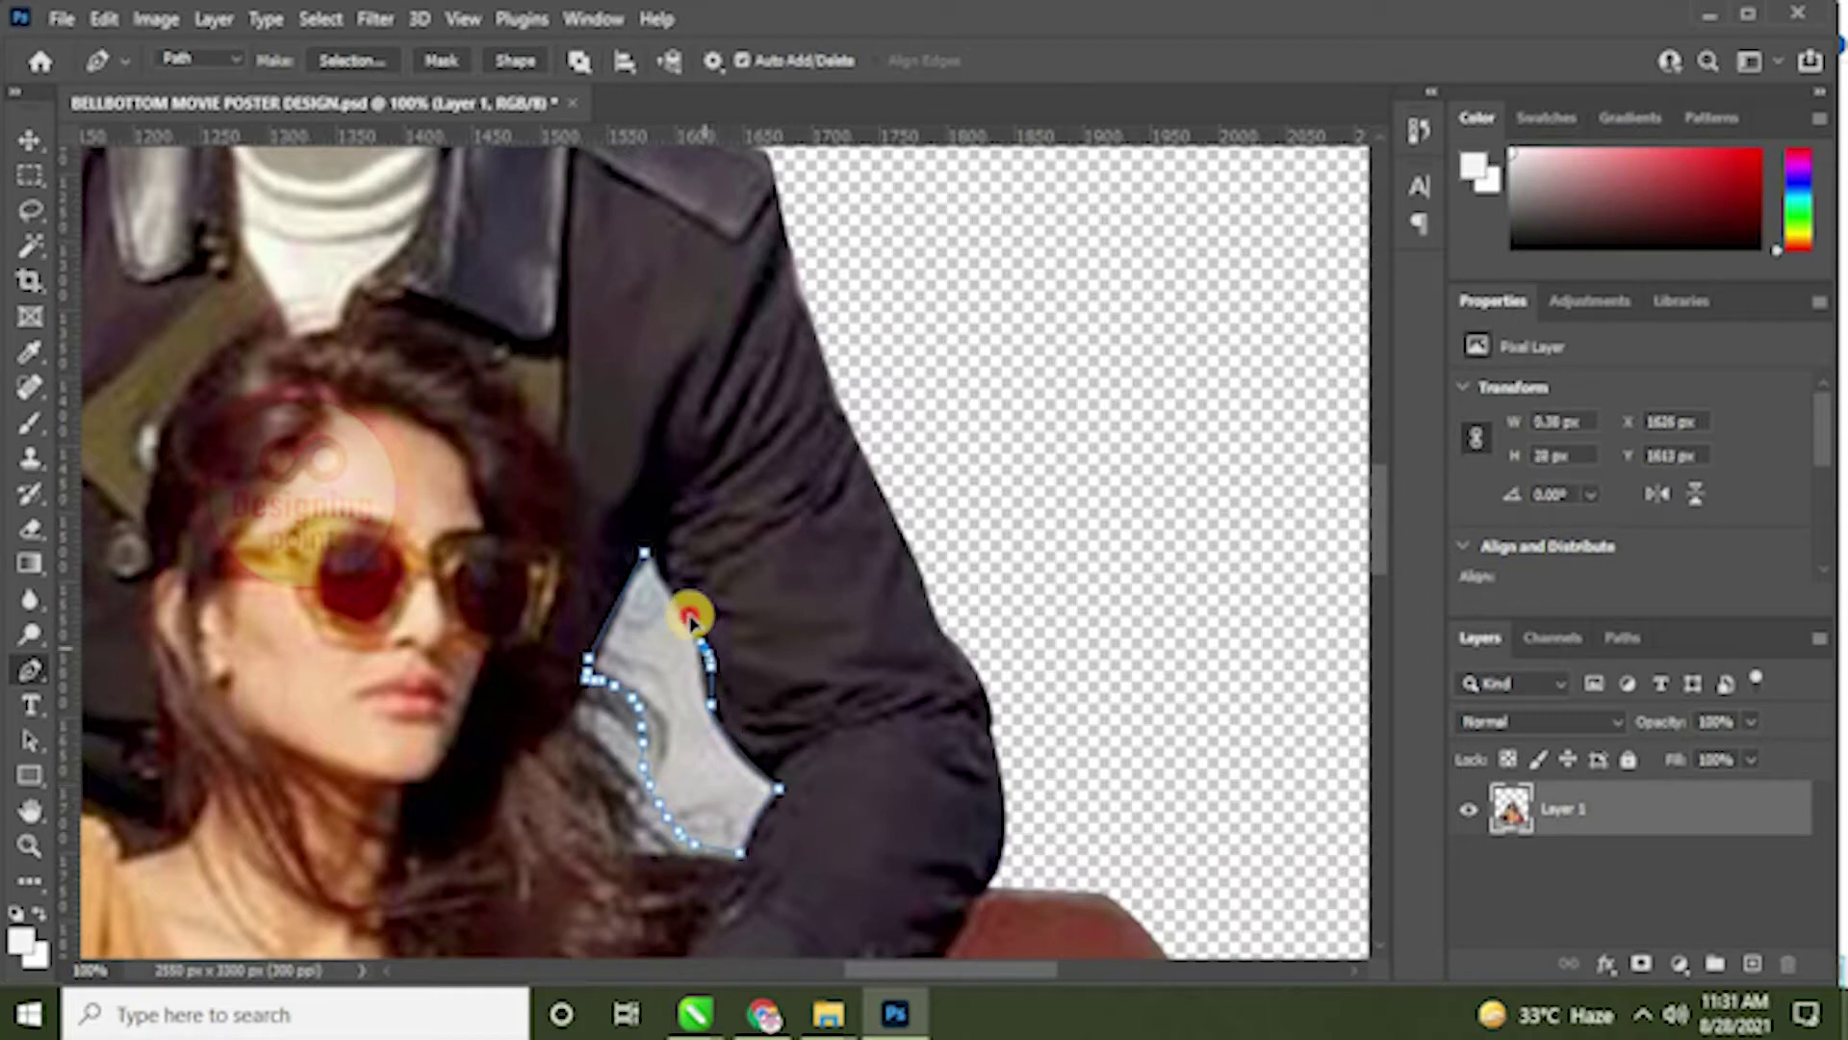
left_click(638, 557)
Step: Convert the path to a selection feathered by 0.5 pixels, delete the background inside it, and deselect
key("ctrl+Return")
key("shift+F6")
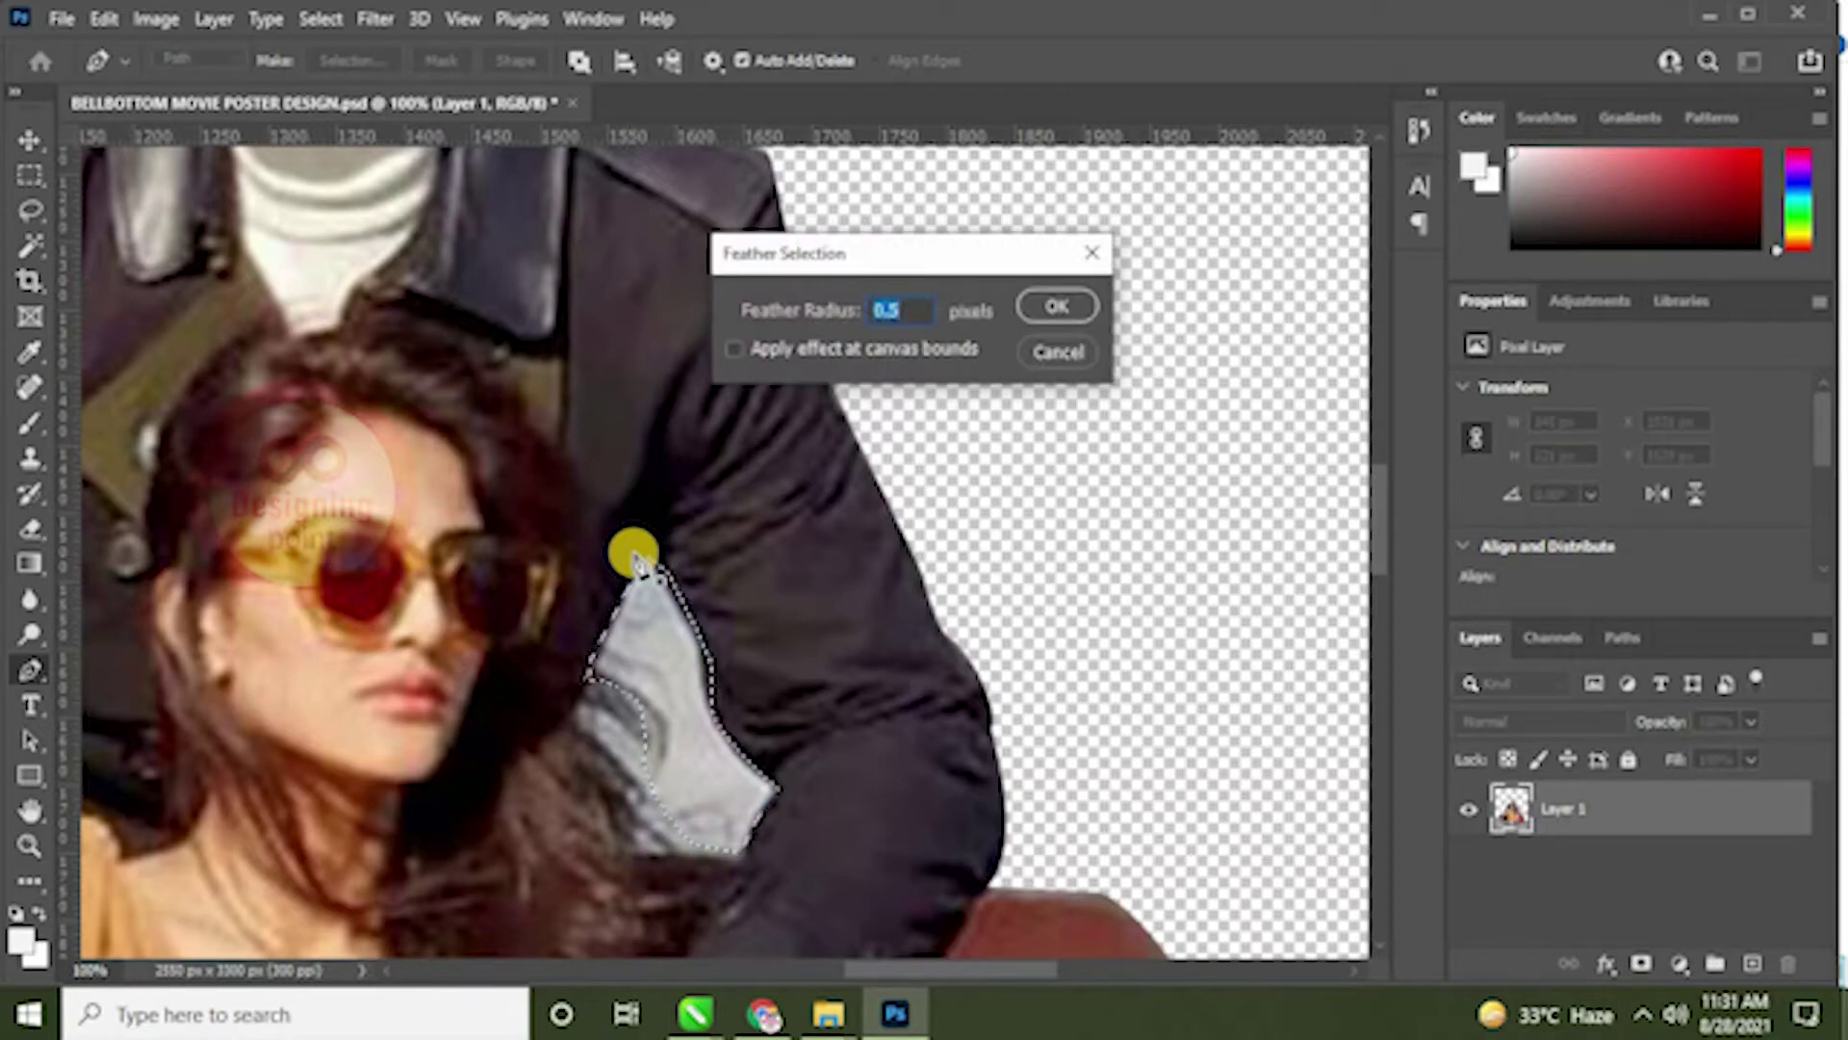
key("Return")
key("Delete")
key("ctrl+d")
Step: Trace a path around the background patch enclosed by the boot tip, the round mirror, the thin rod and the car
scroll(635, 556, "down", 3)
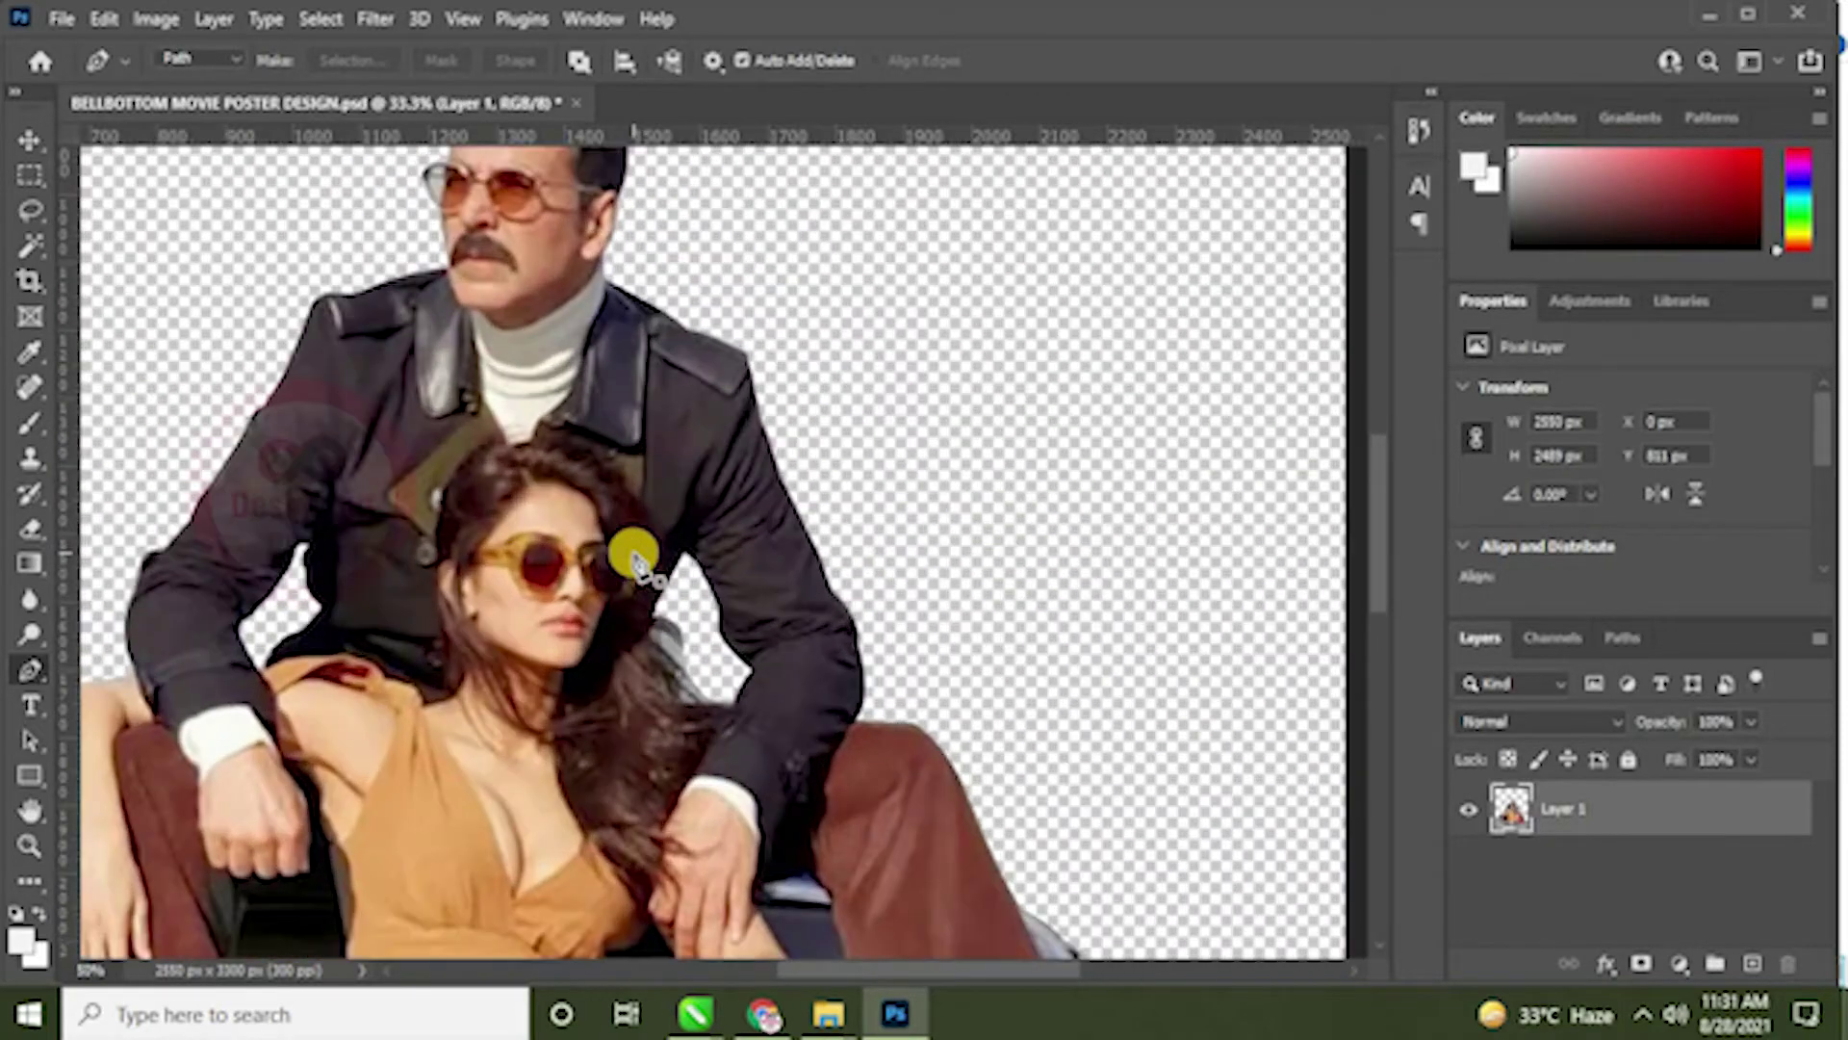
left_click_drag(661, 776, 434, 395)
left_click_drag(741, 755, 605, 625)
left_click_drag(680, 573, 597, 628)
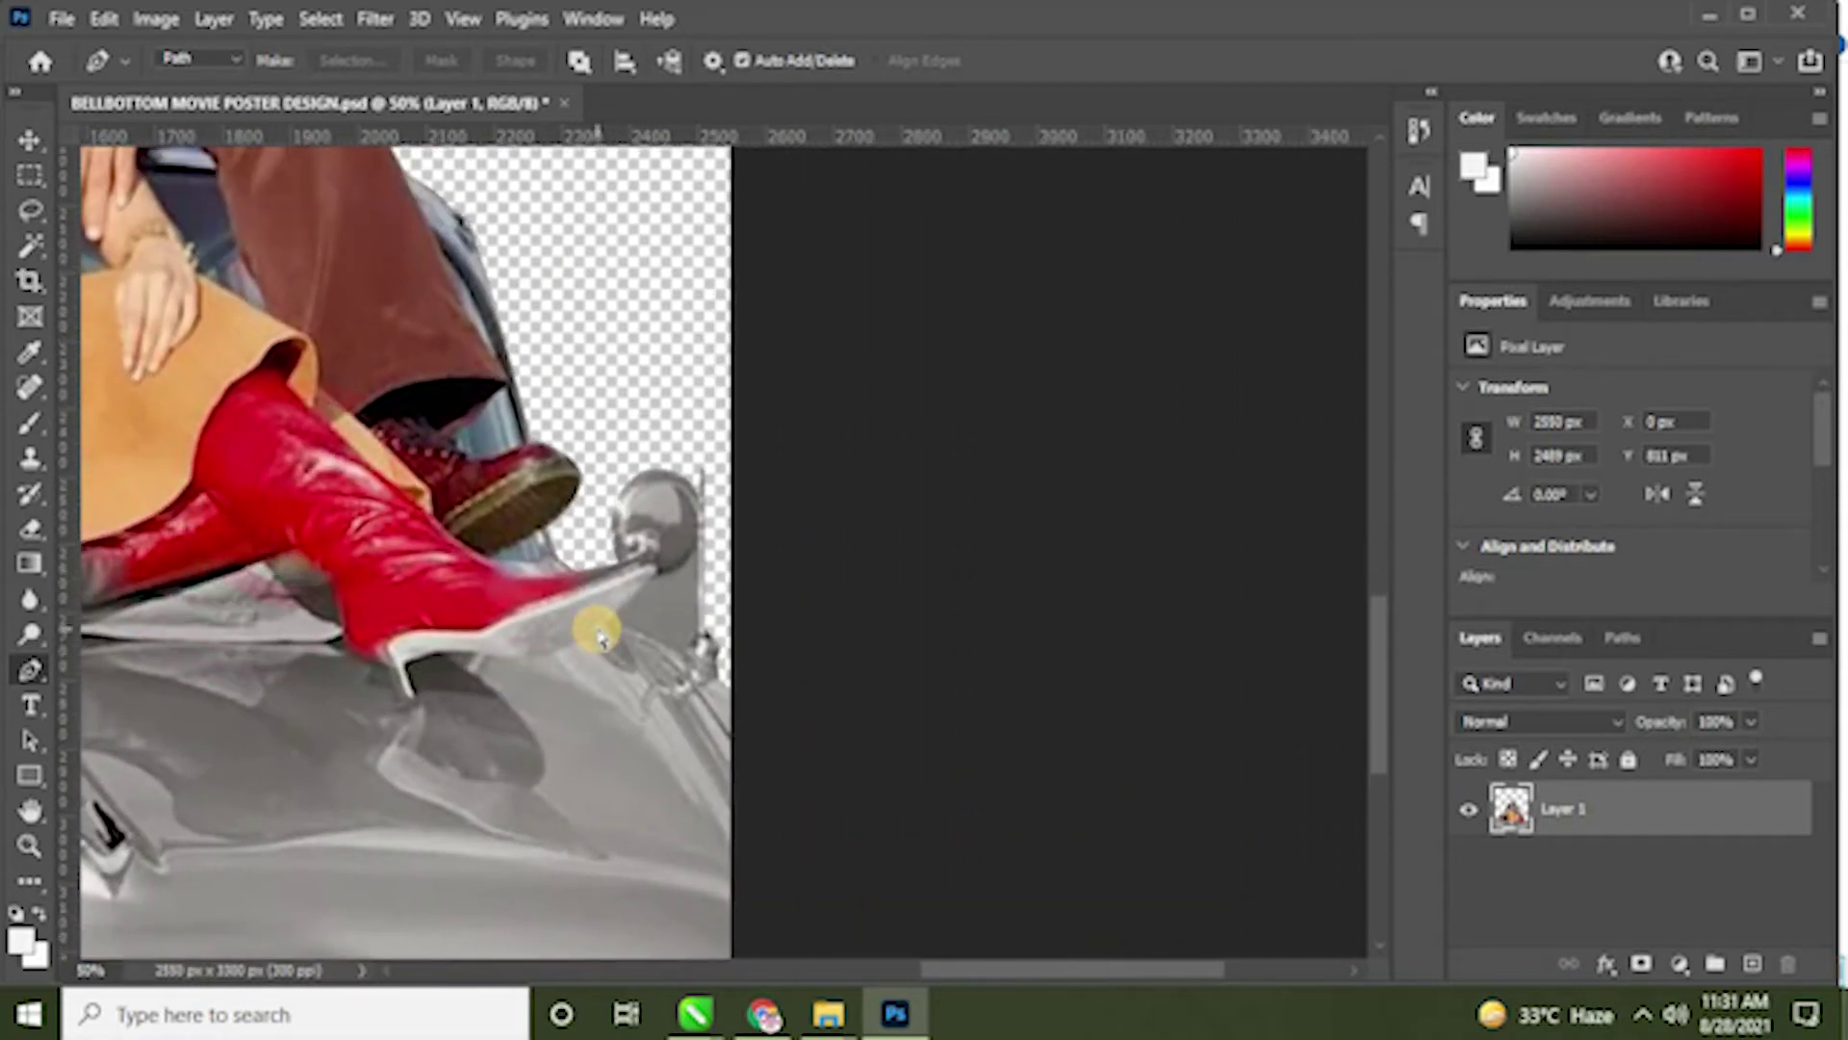
scroll(598, 637, "up", 1)
scroll(598, 637, "up", 2)
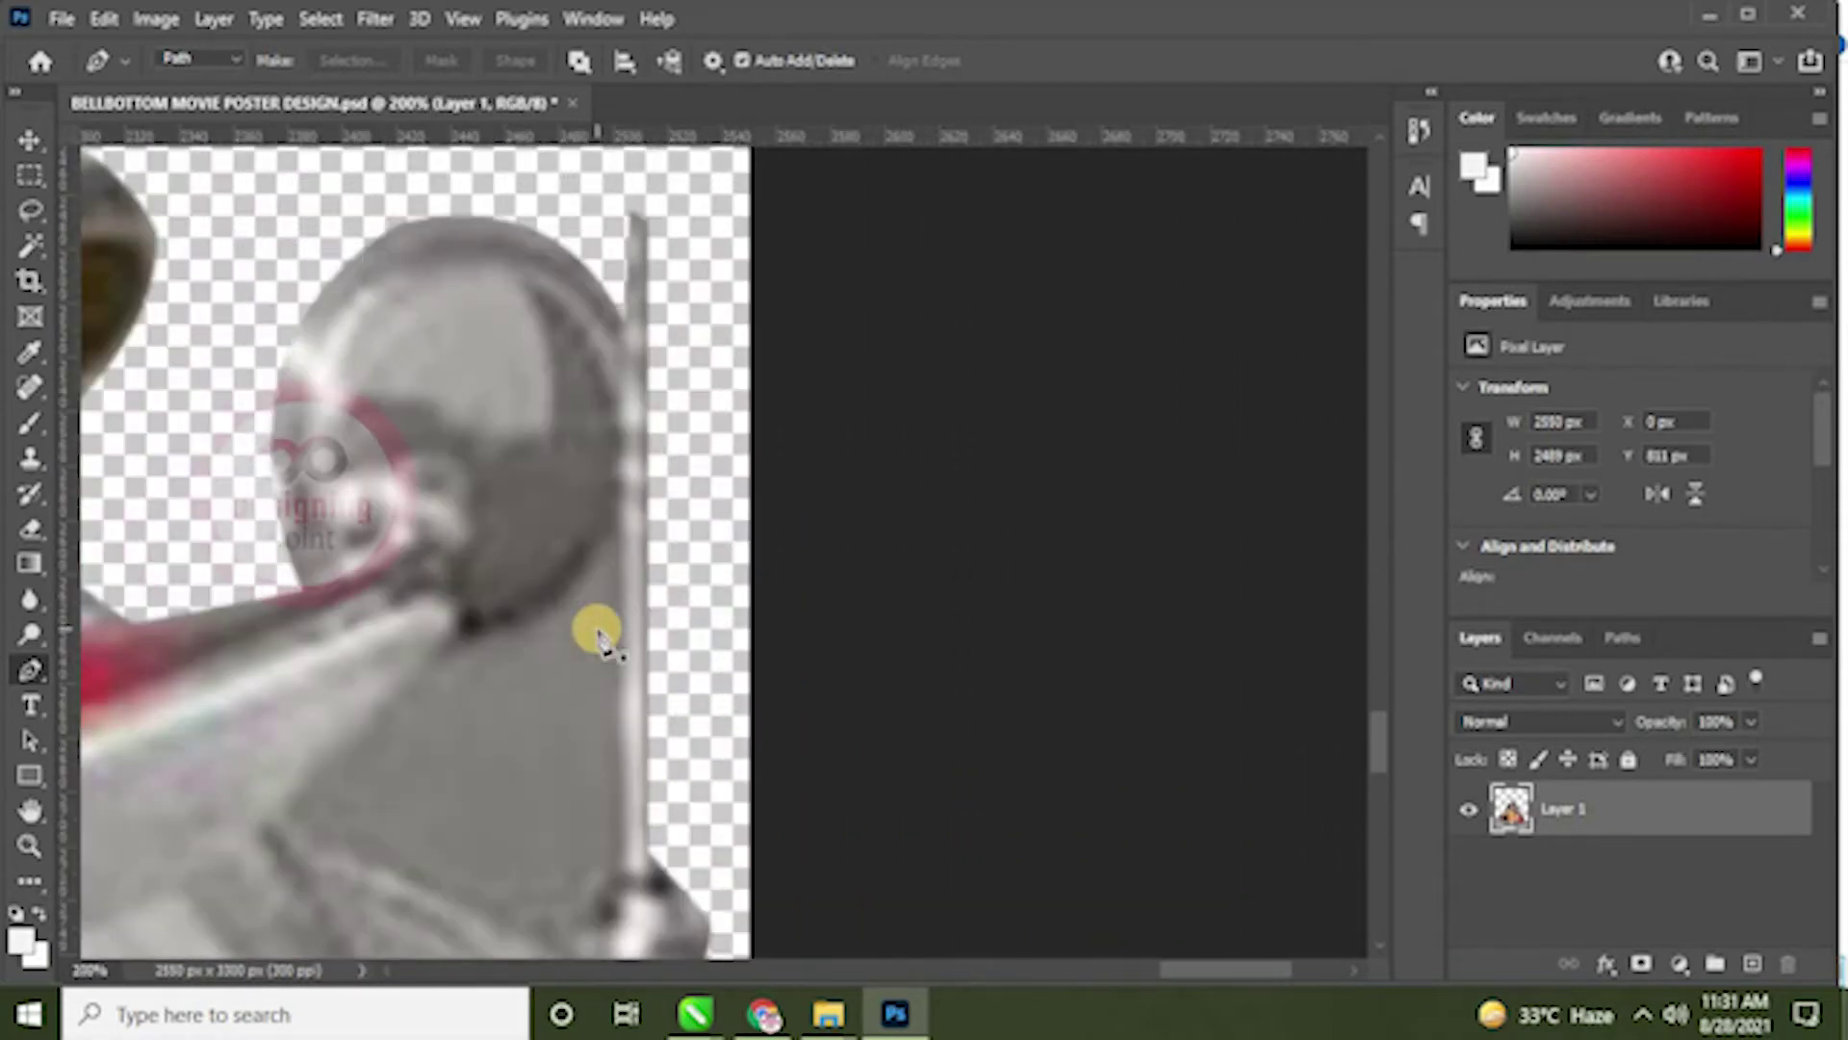
left_click_drag(497, 706, 443, 495)
left_click(253, 608)
left_click(398, 433)
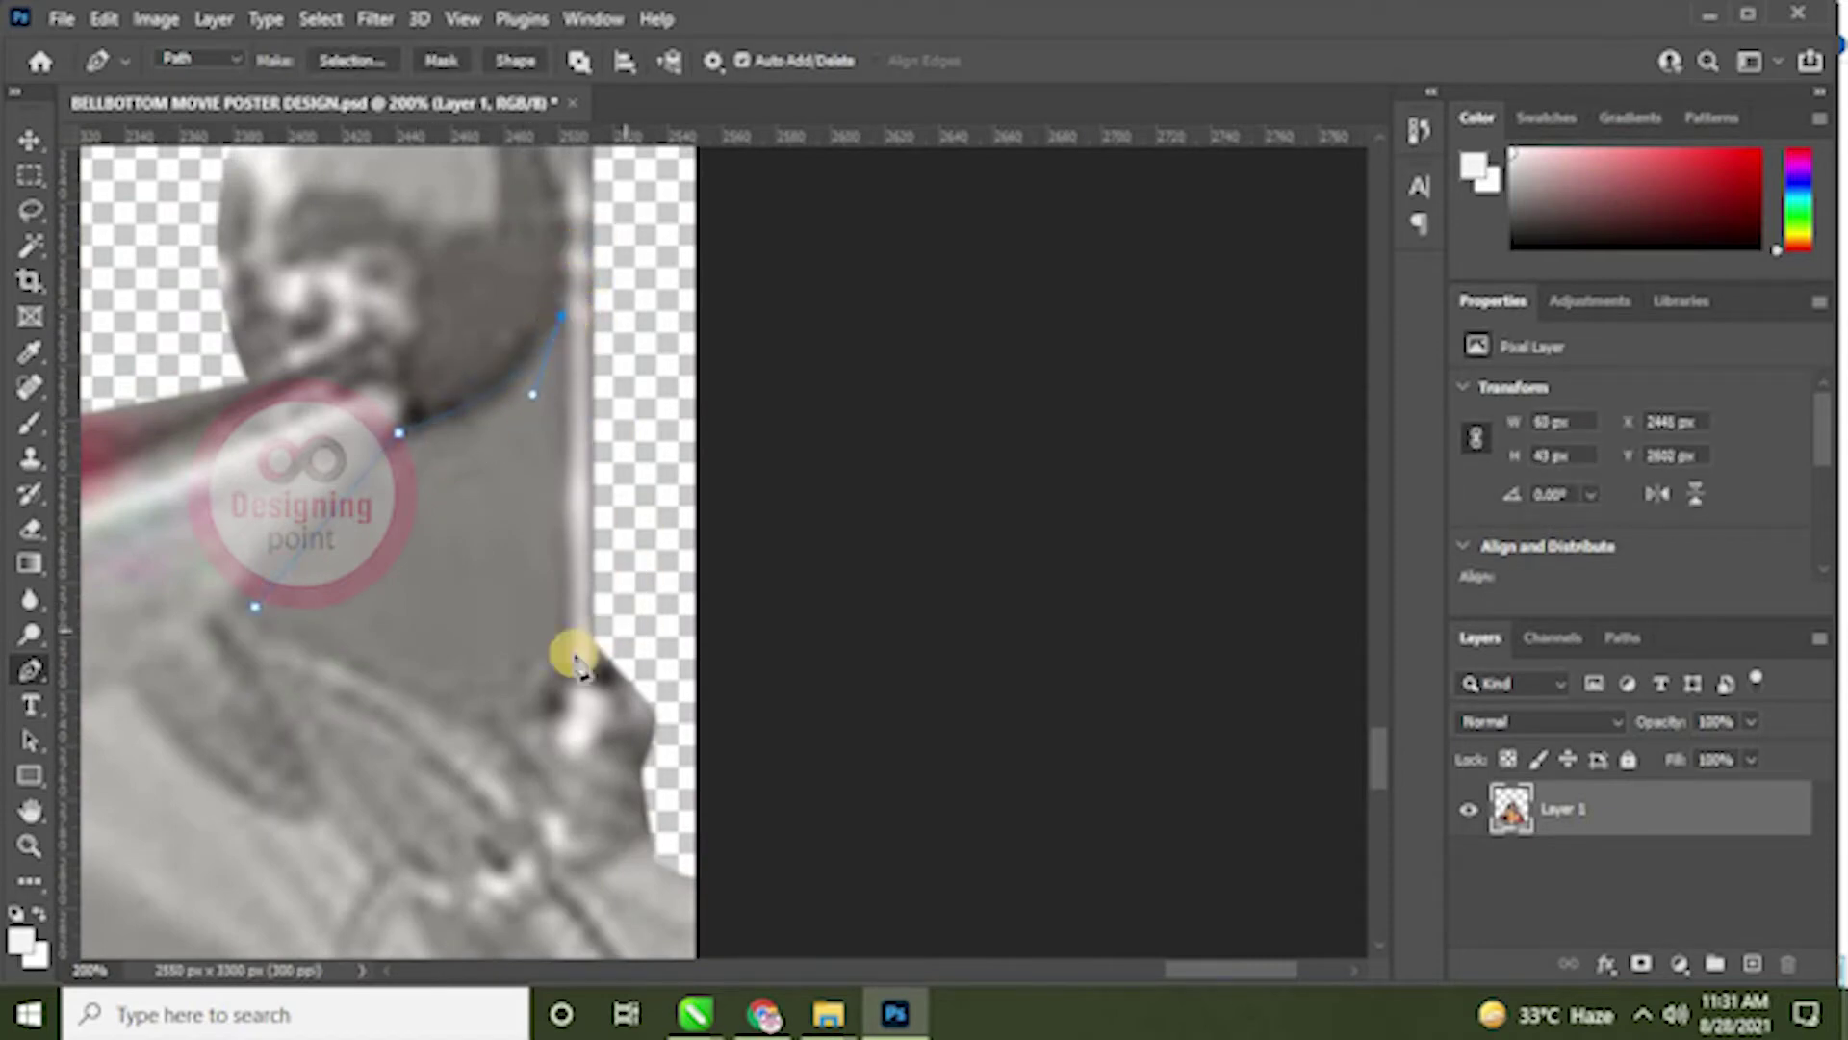
left_click(452, 682)
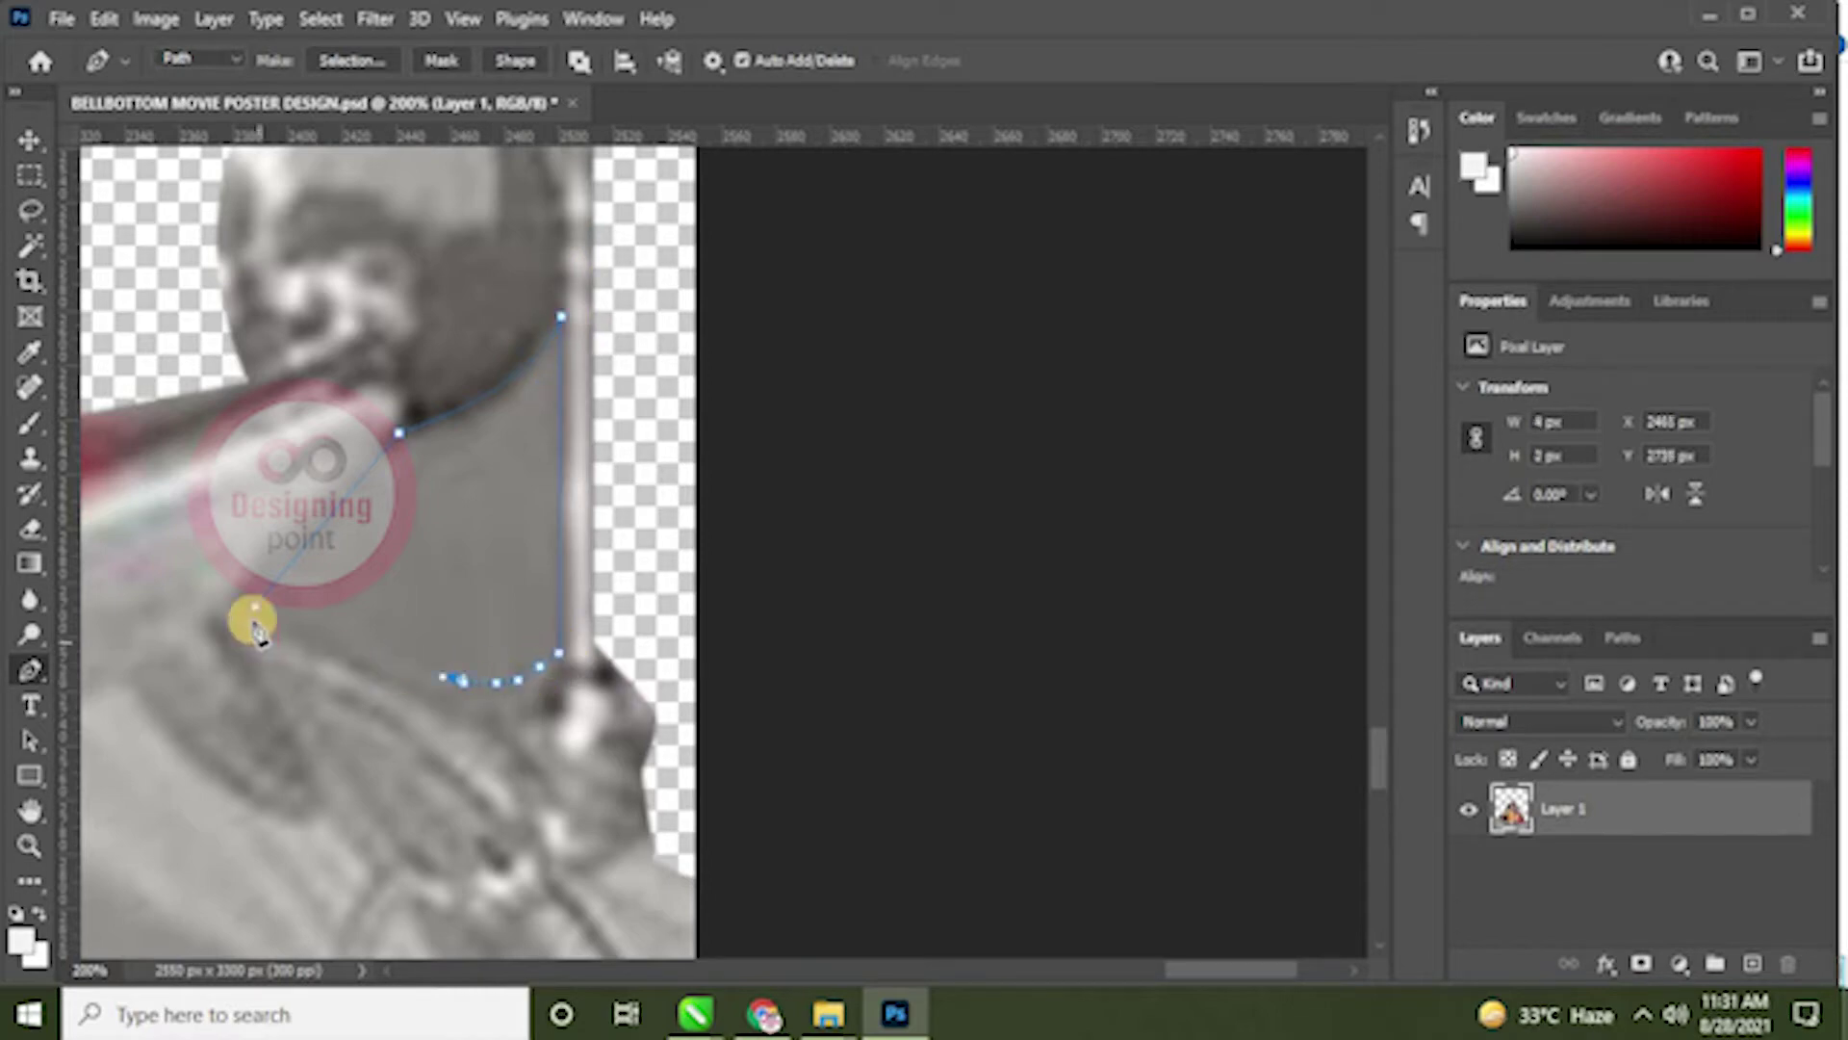
Step: Convert the path beside the mirror to a feathered selection and delete the background inside it
key("ctrl+Return")
key("shift+F6")
key("Return")
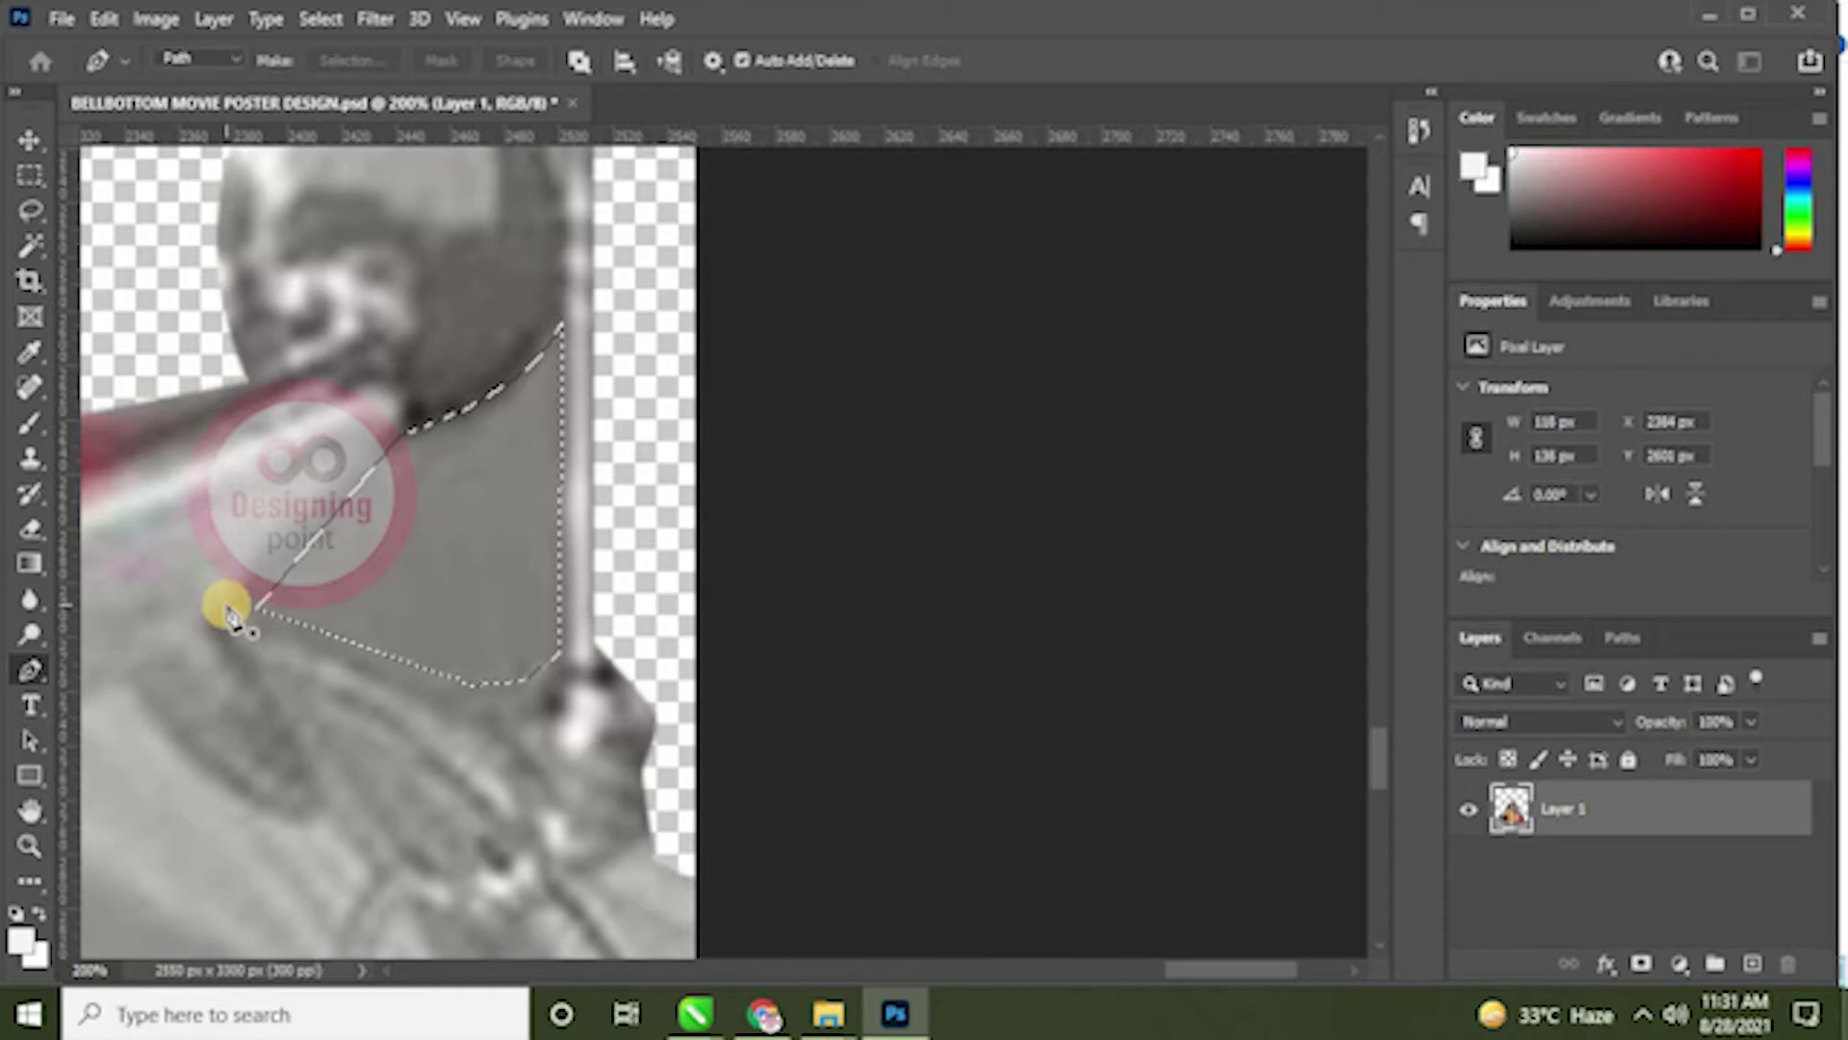
key("Delete")
key("ctrl+0")
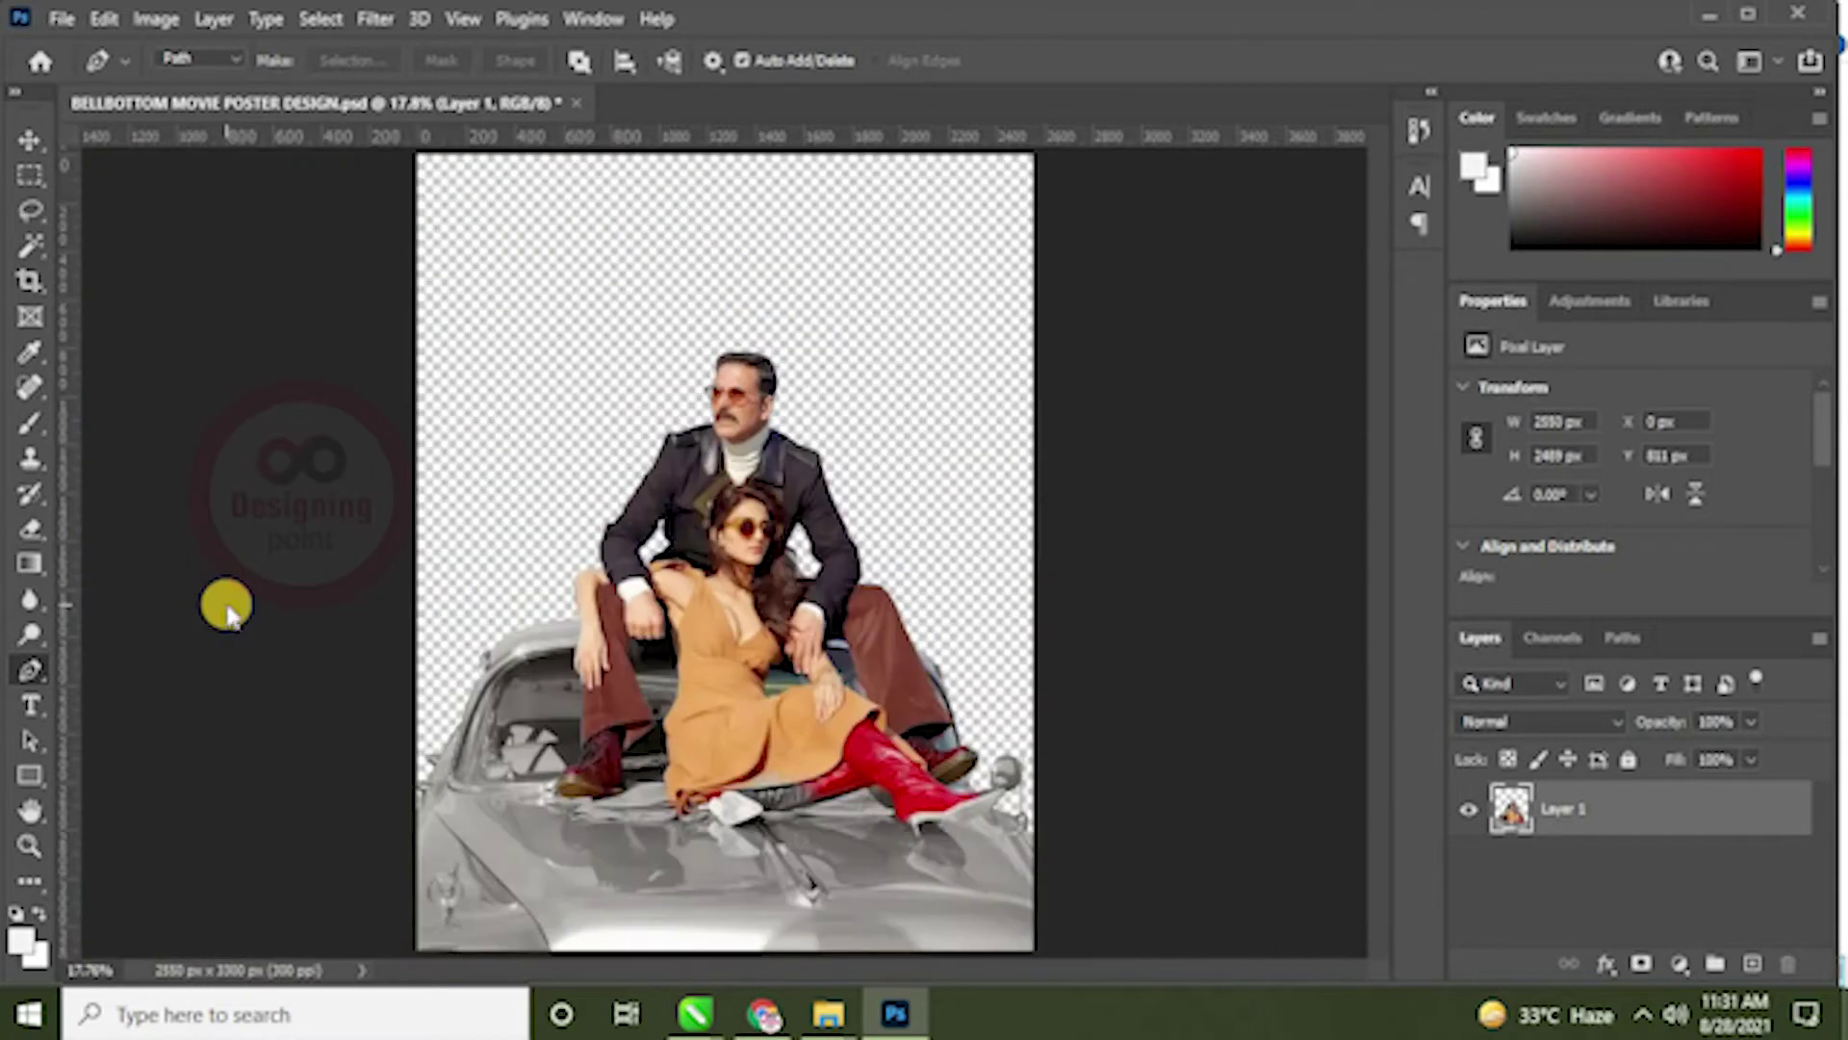
Step: Switch to the Move tool and select the layer with the cut-out couple and car
left_click(30, 141)
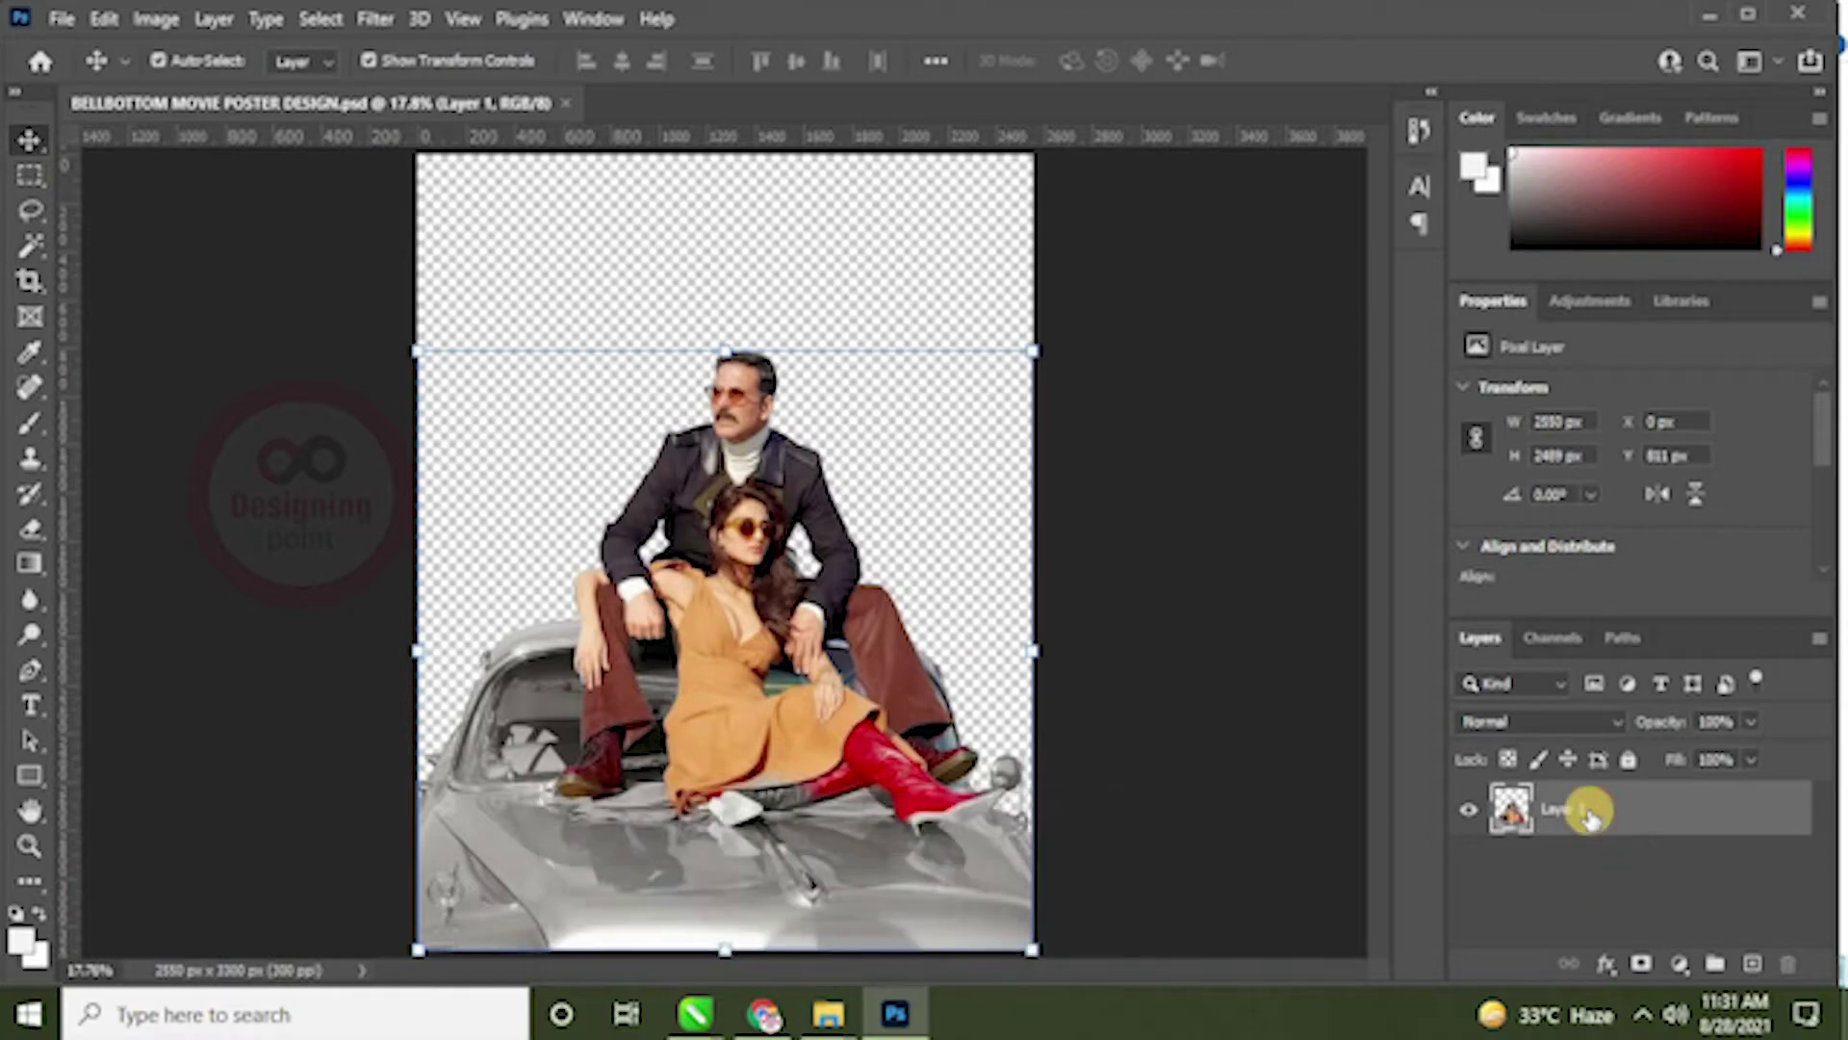
left_click(1557, 860)
left_click(1568, 809)
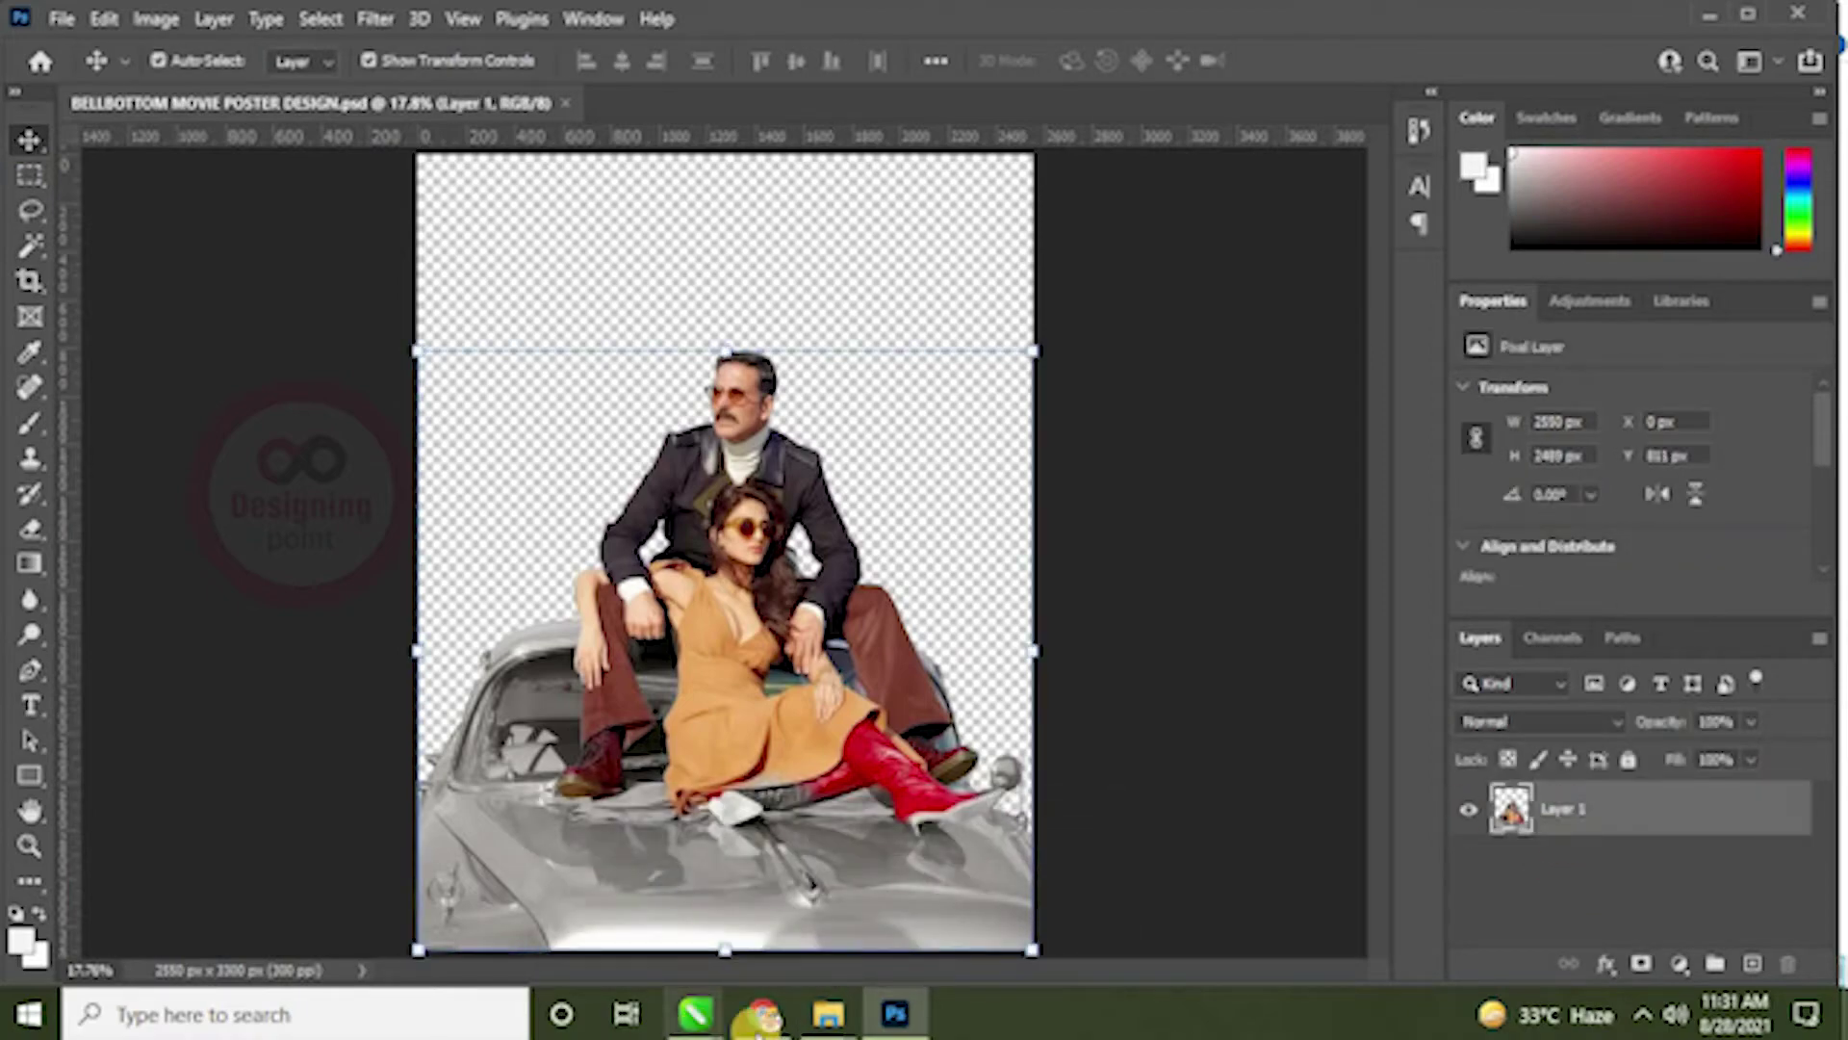
Step: Switch to File Explorer and open the bellbottom MOVIE POSTER DESIGN folder on the Desktop
mouse_move(825, 1021)
left_click(680, 887)
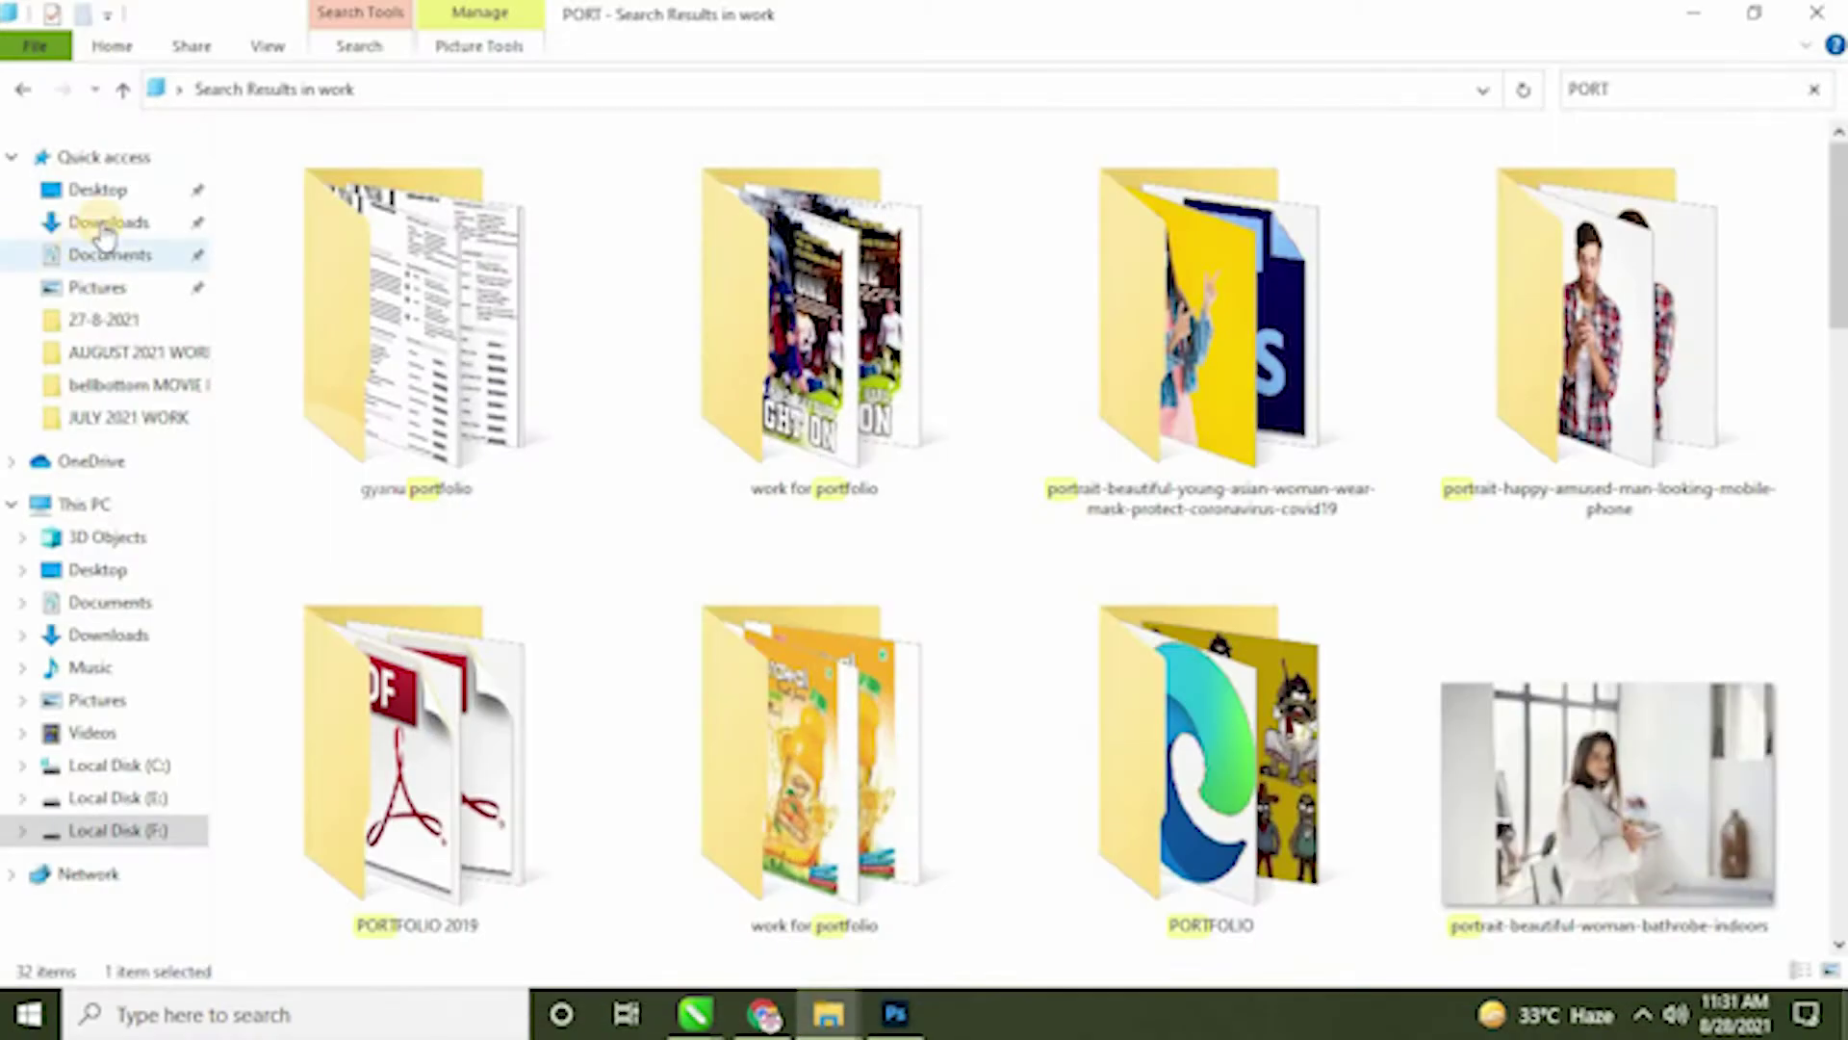
left_click(106, 222)
left_click(89, 190)
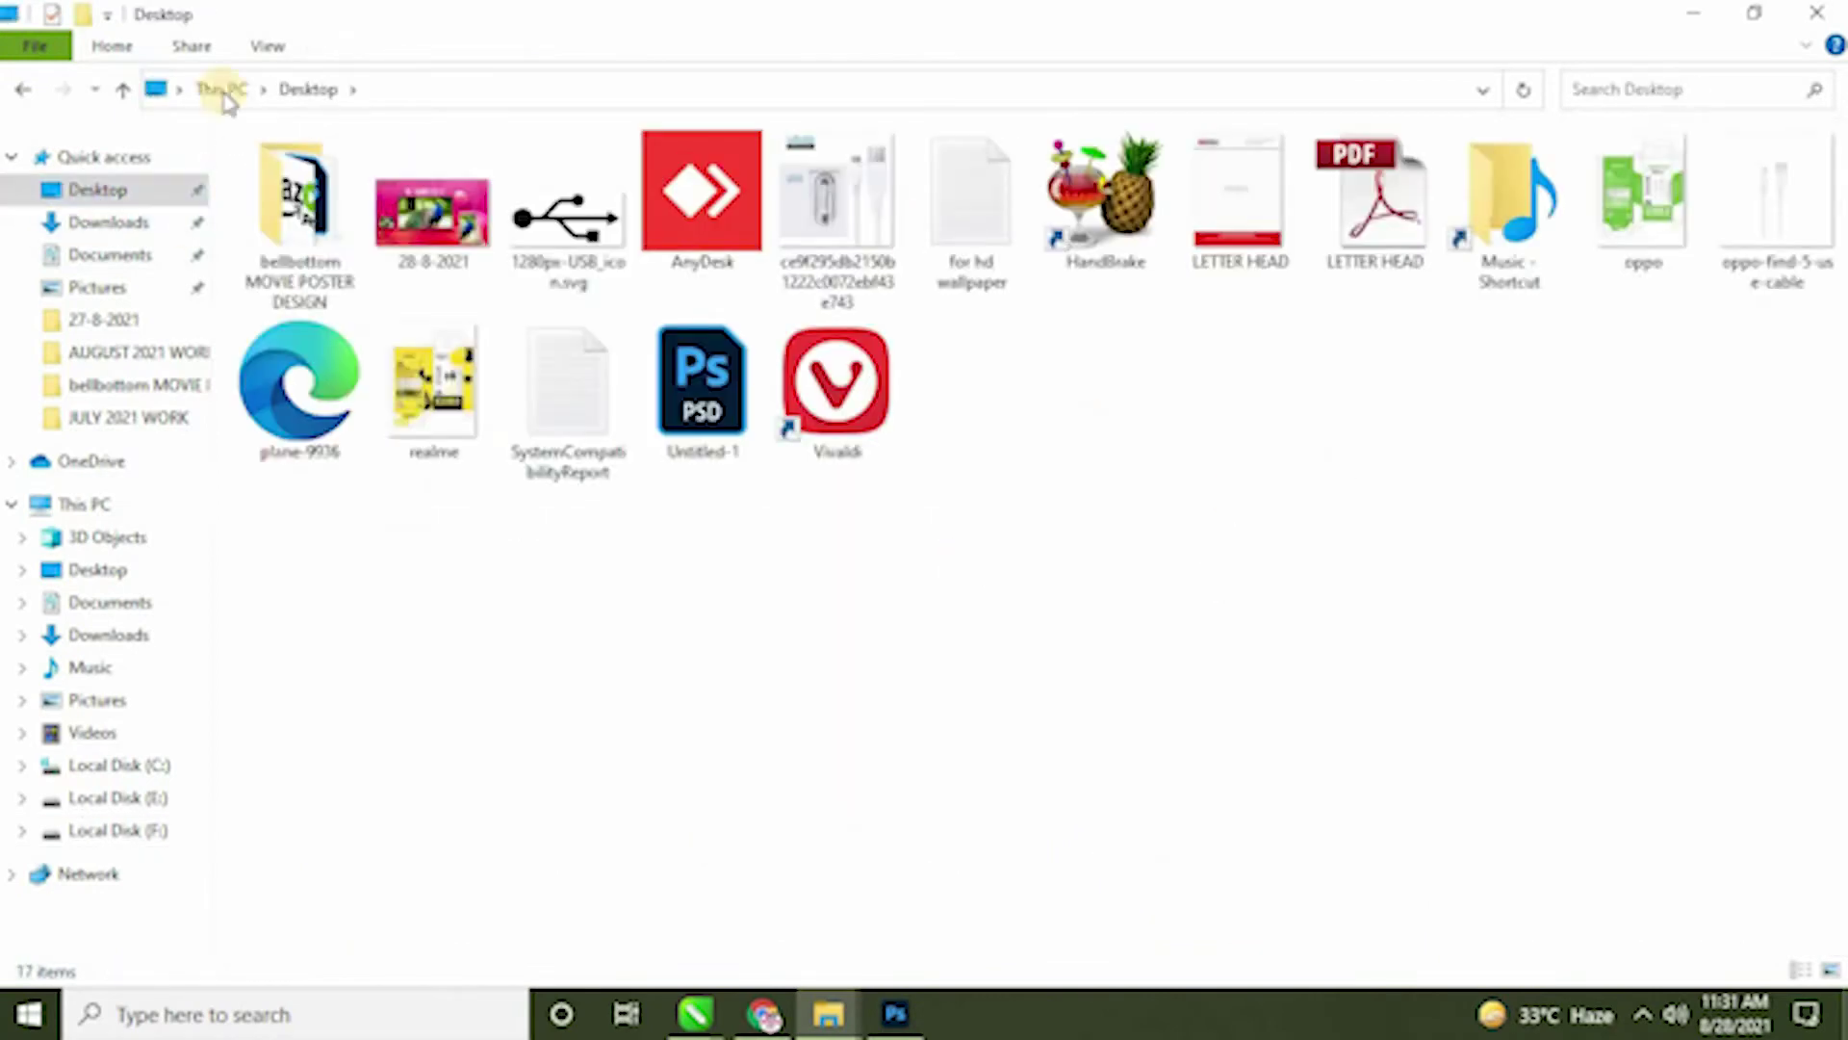
double_click(318, 221)
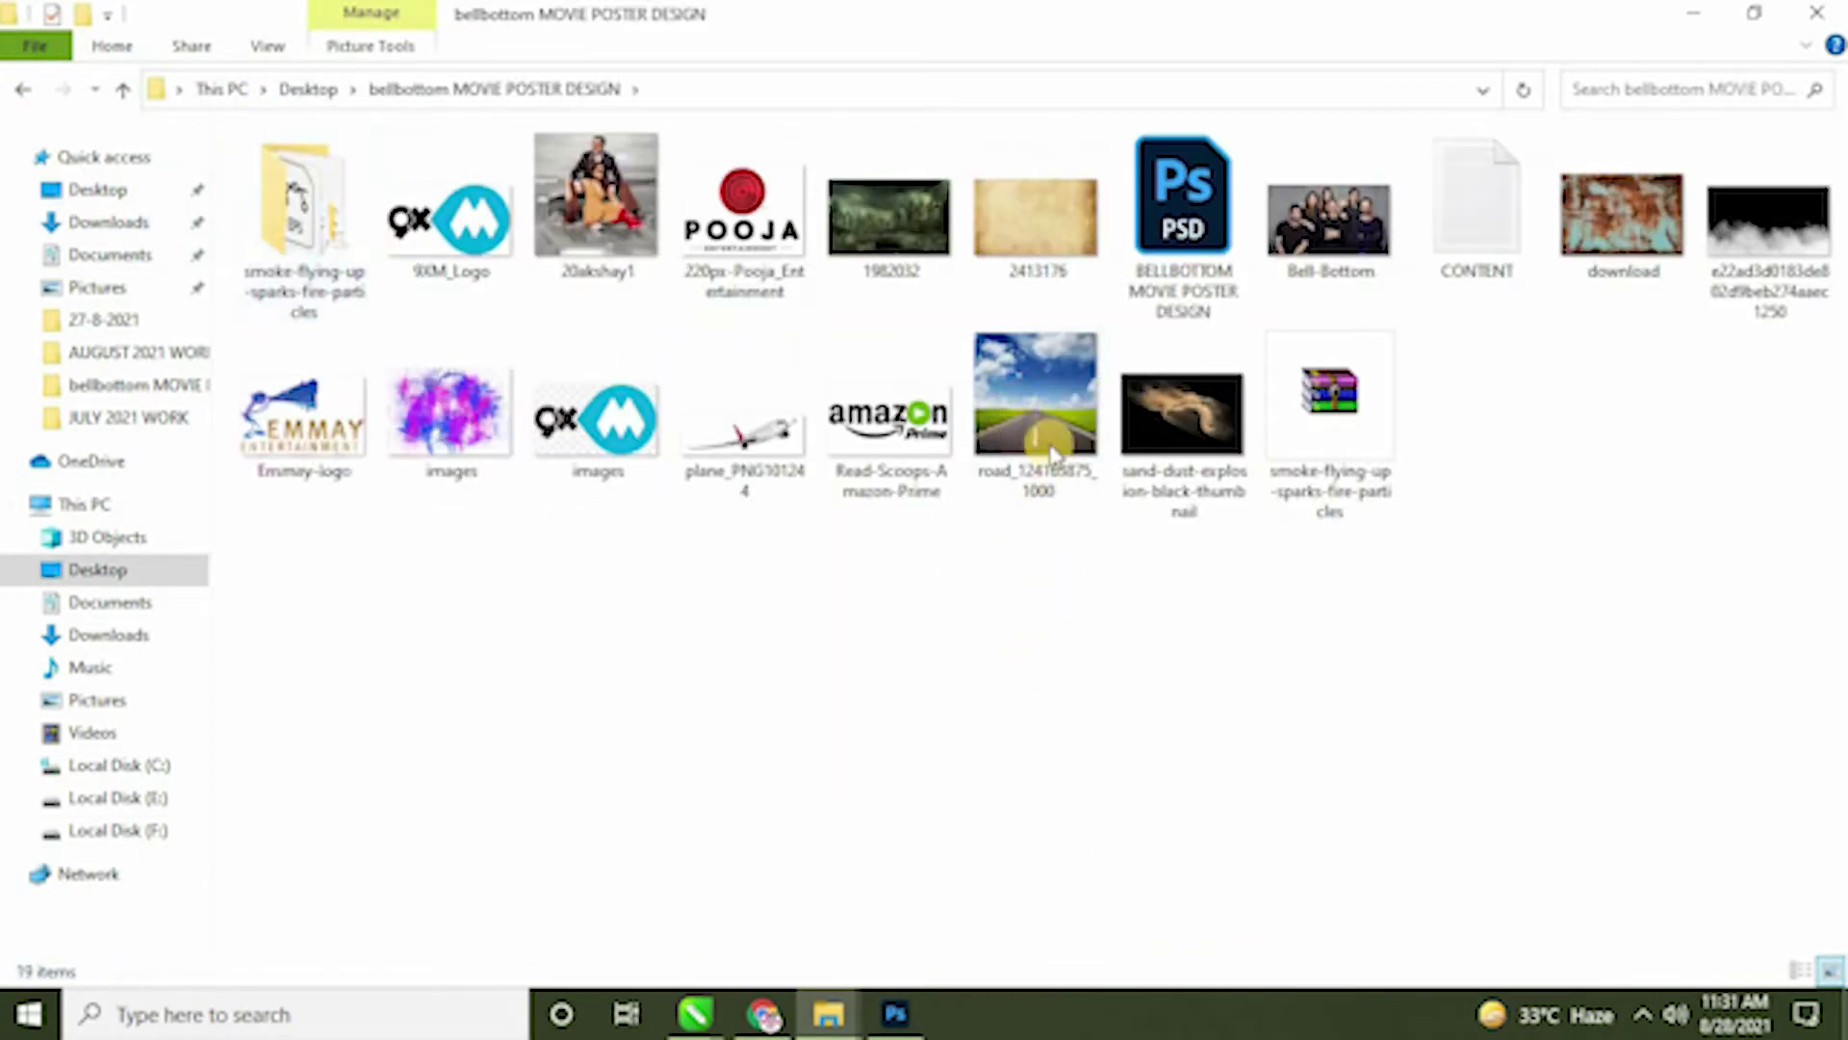
Step: Place the road_124163875_1000 image across the upper part of the poster and move its layer beneath Layer 1
left_click(1058, 388)
left_click_drag(1058, 388, 1083, 821)
left_click_drag(883, 890, 920, 392)
key("Return")
left_click_drag(1579, 808, 1600, 910)
Step: Rasterize the placed road layer and duplicate it
right_click(1635, 741)
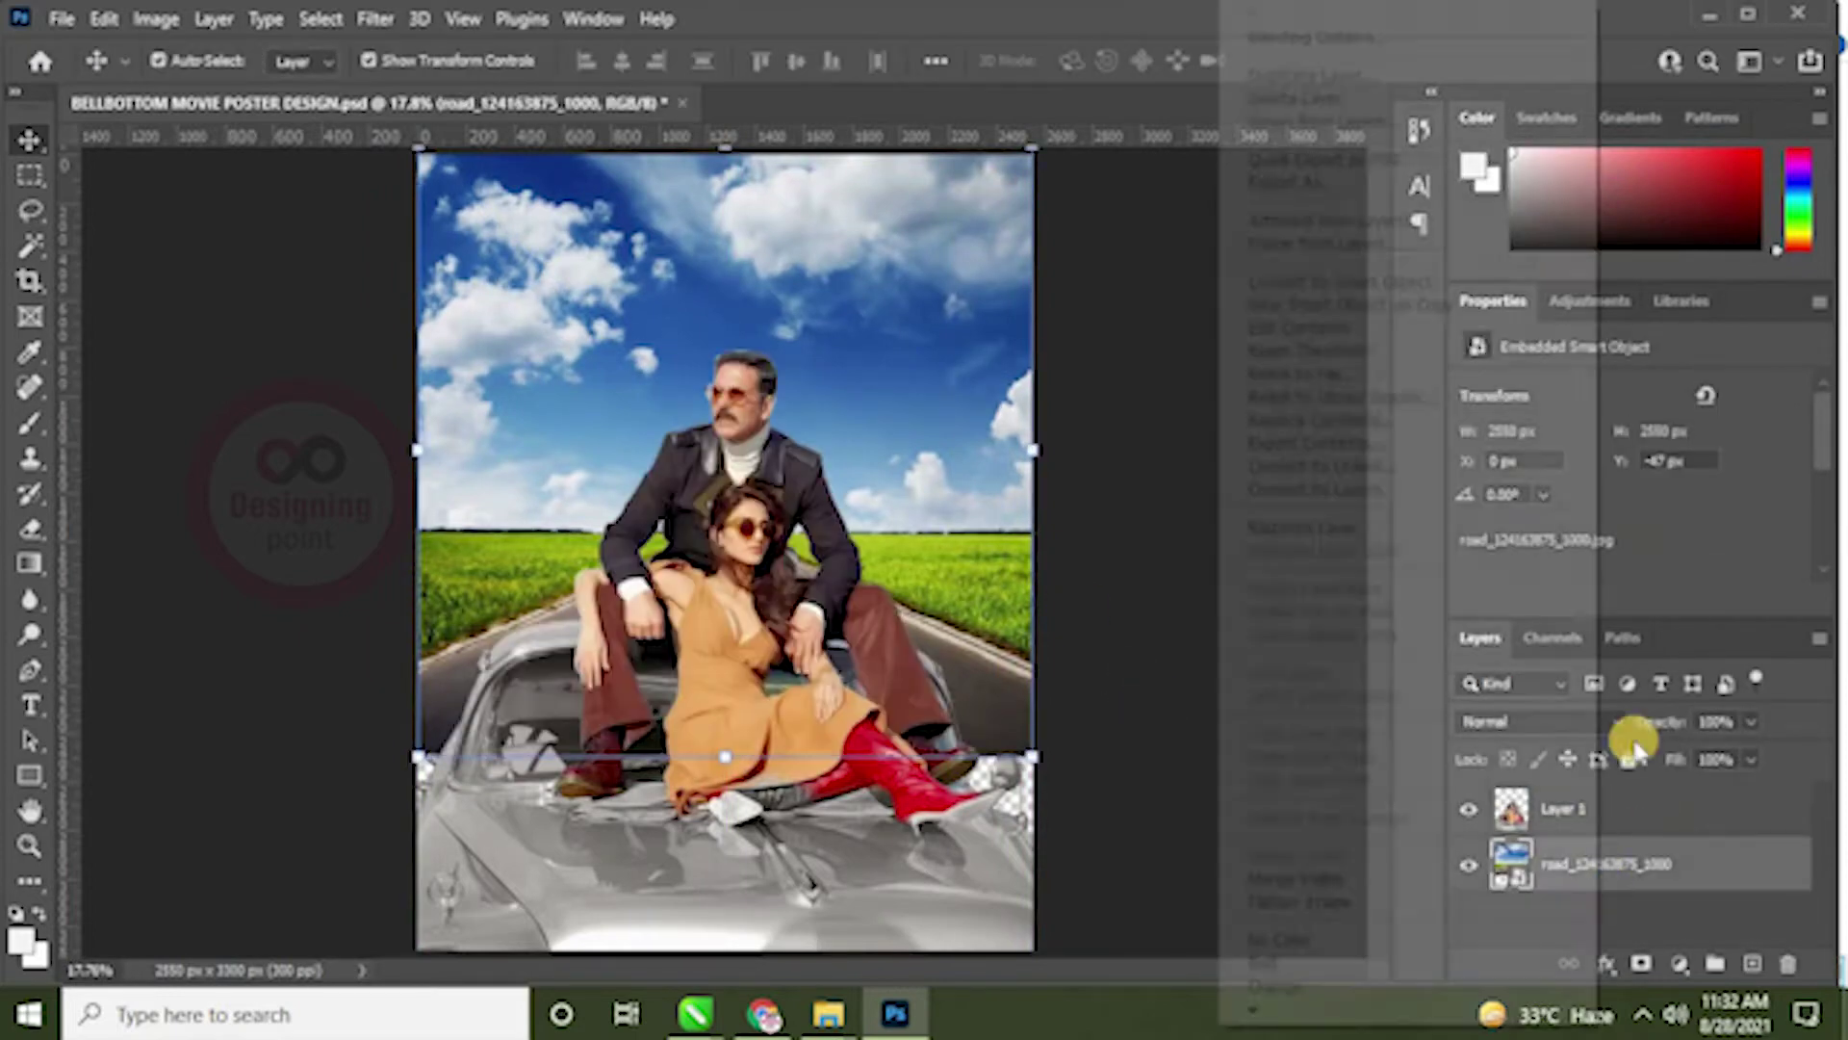
left_click(1361, 528)
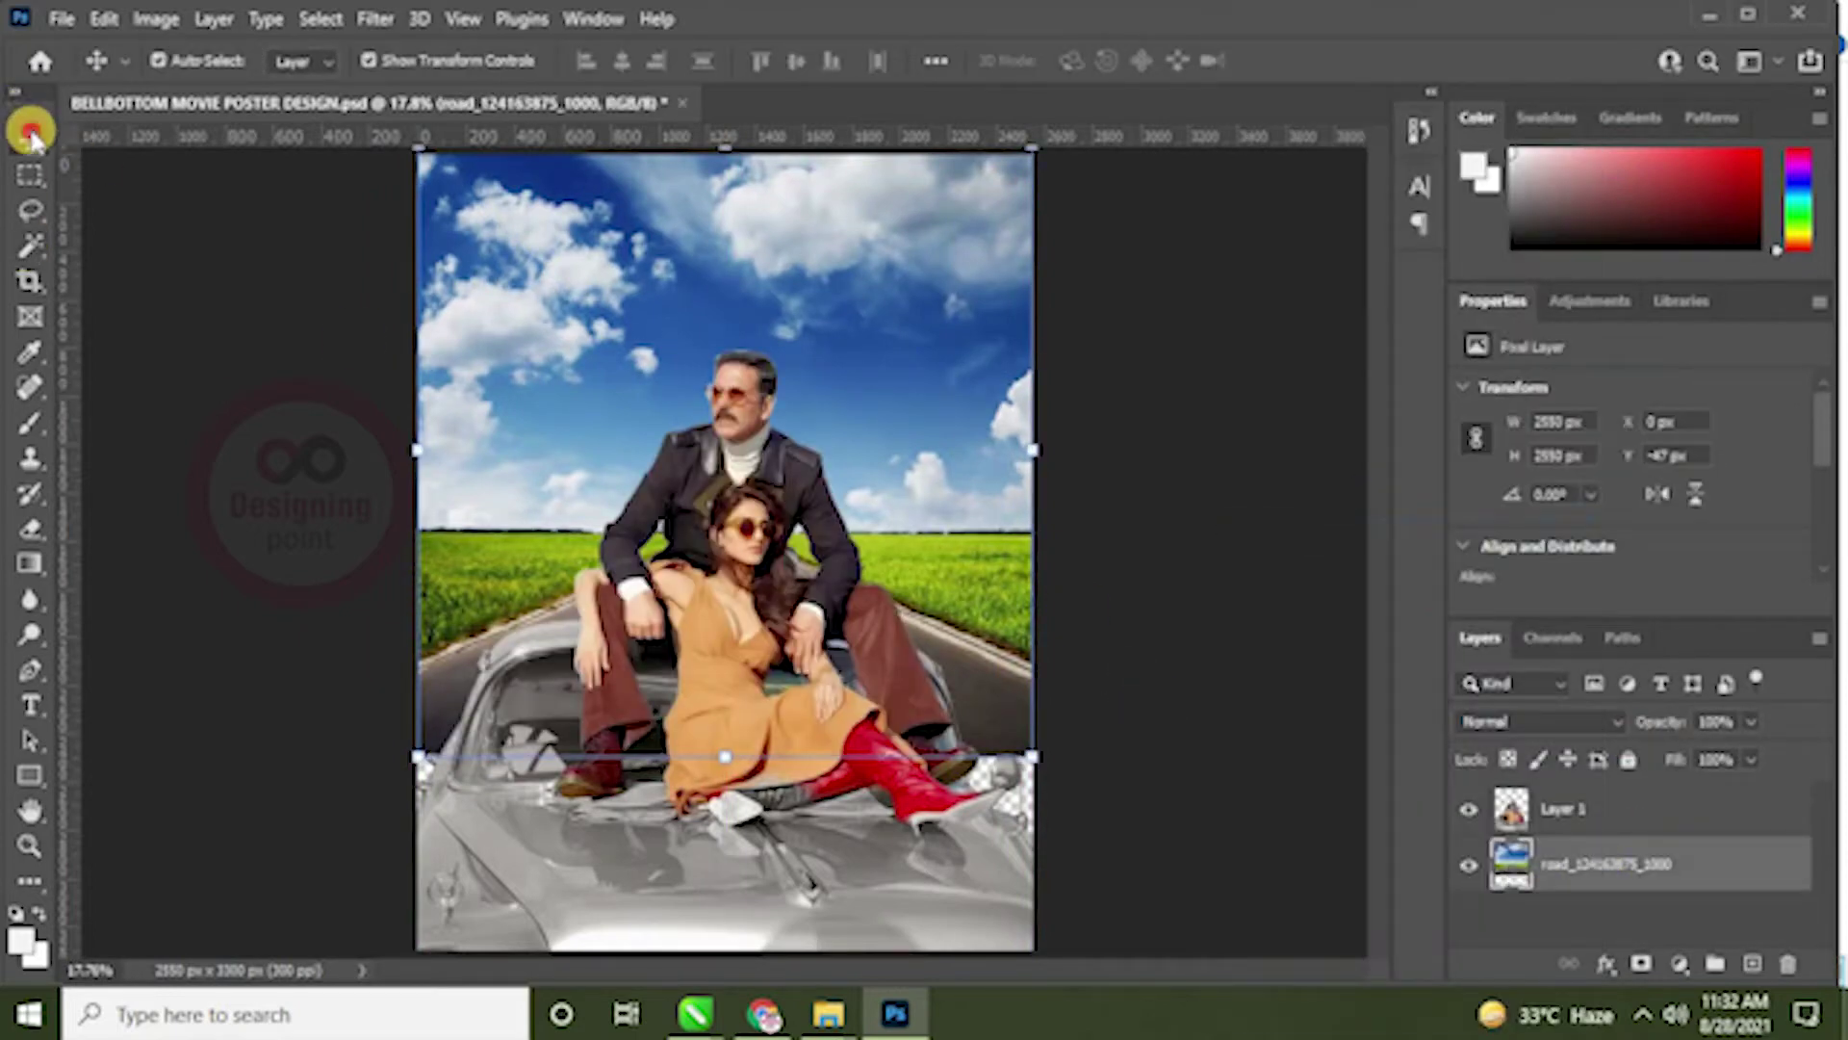
key("ctrl+j")
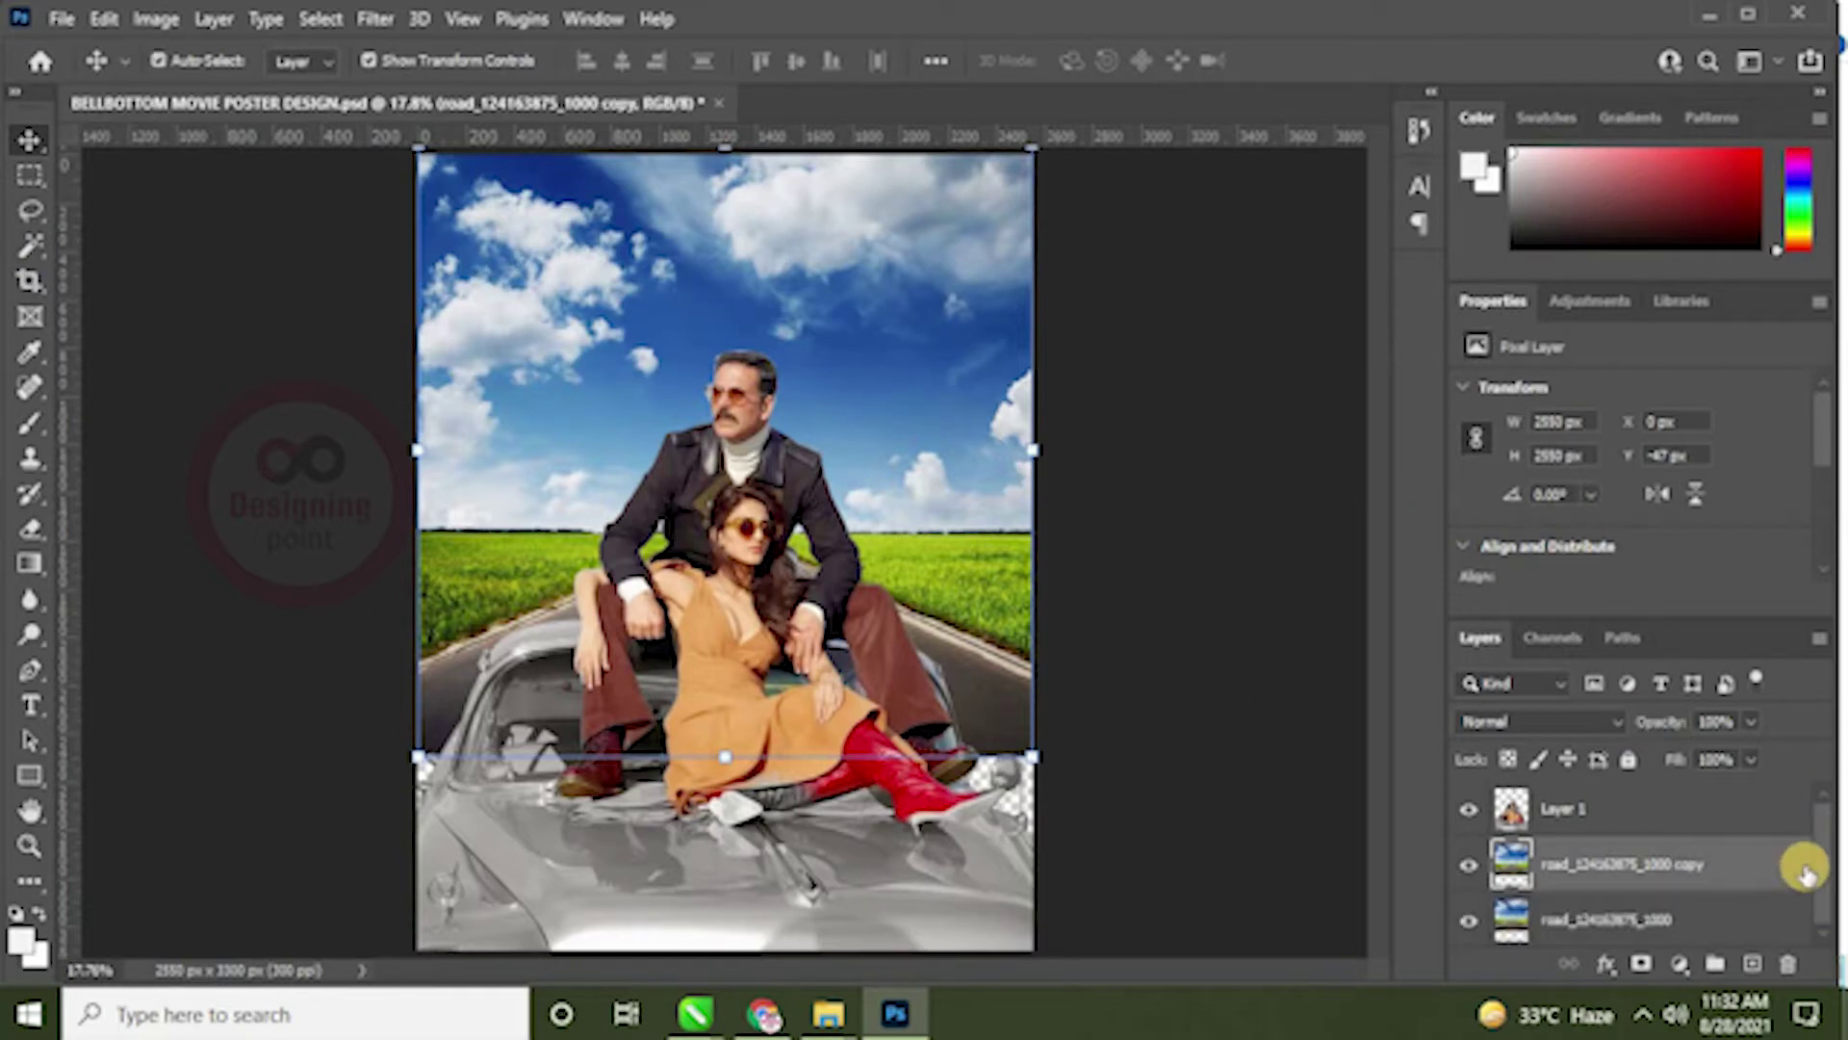
Step: Nudge the original road layer down to about Y 103 px and lower the road copy slightly to align with the canvas's upper edge
left_click(1732, 917)
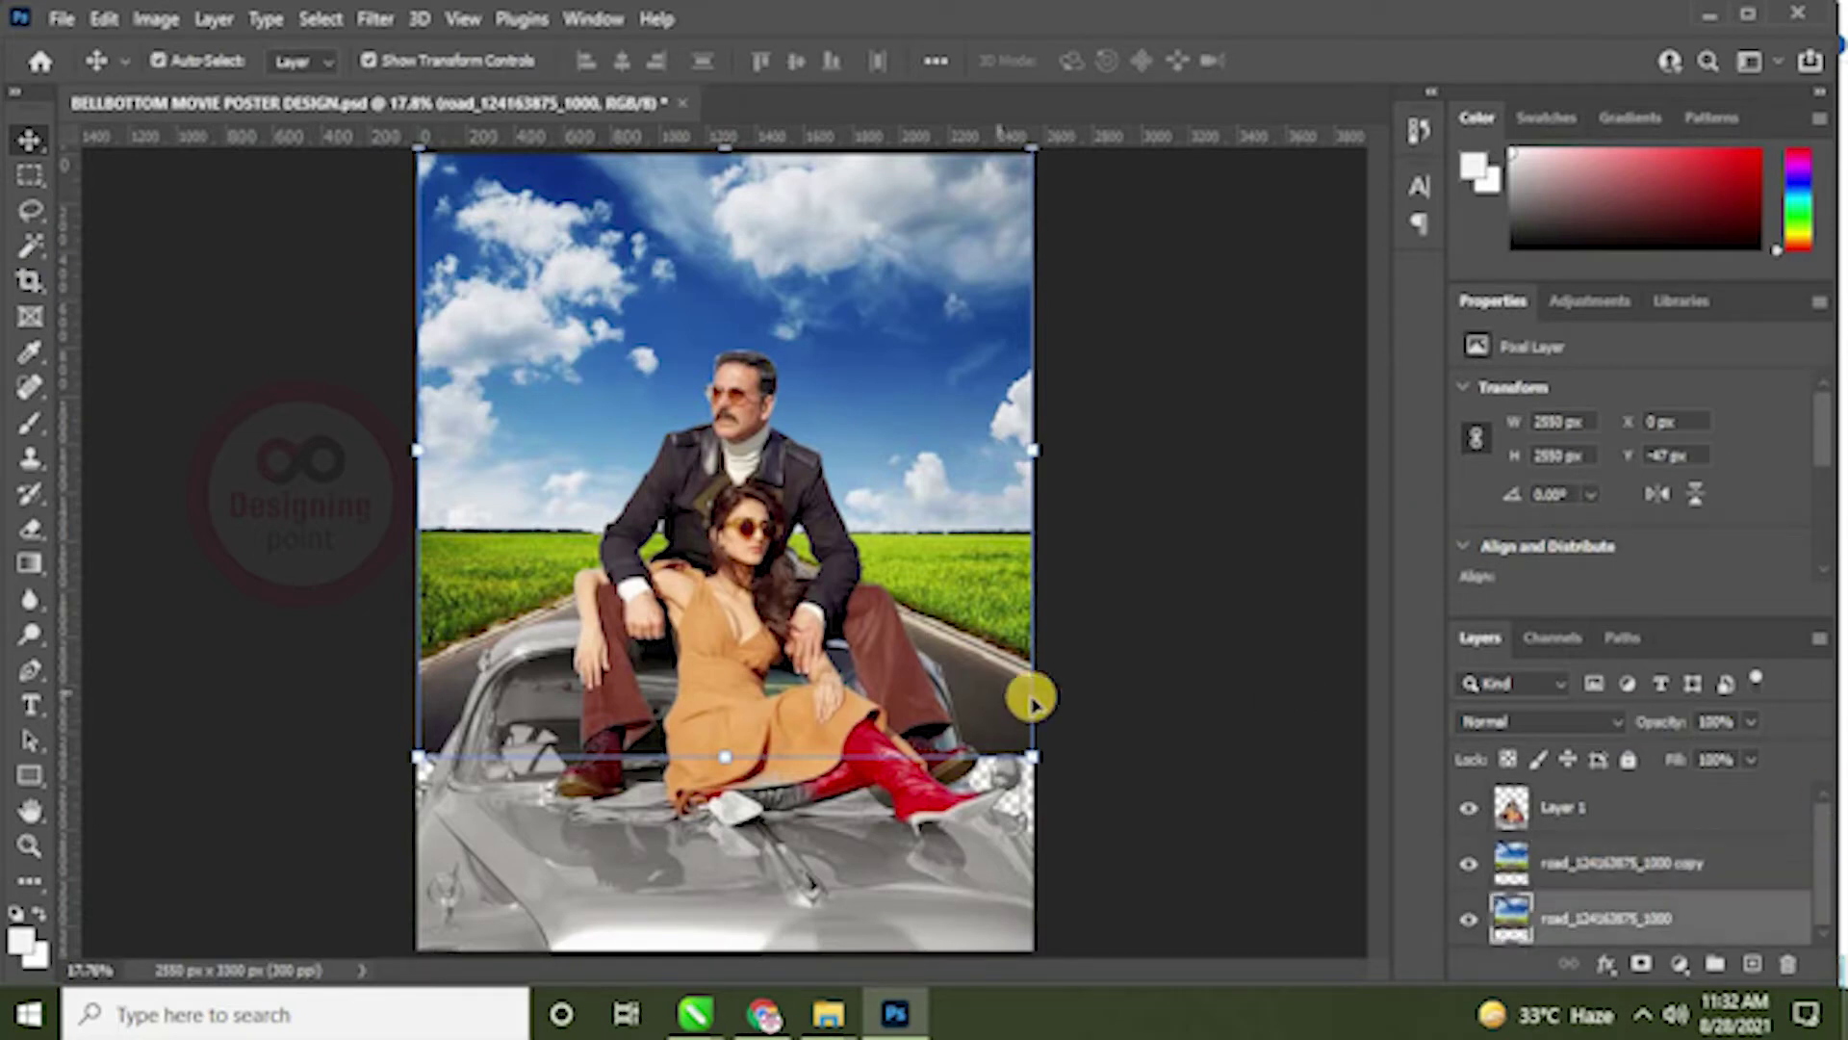
key("shift+Down")
key("shift+Down")
key("shift+Down")
key("shift+Down")
key("shift+Down")
key("shift+Down")
key("shift+Down")
key("shift+Down")
key("shift+Down")
key("shift+Down")
key("shift+Down")
key("shift+Down")
key("shift+Down")
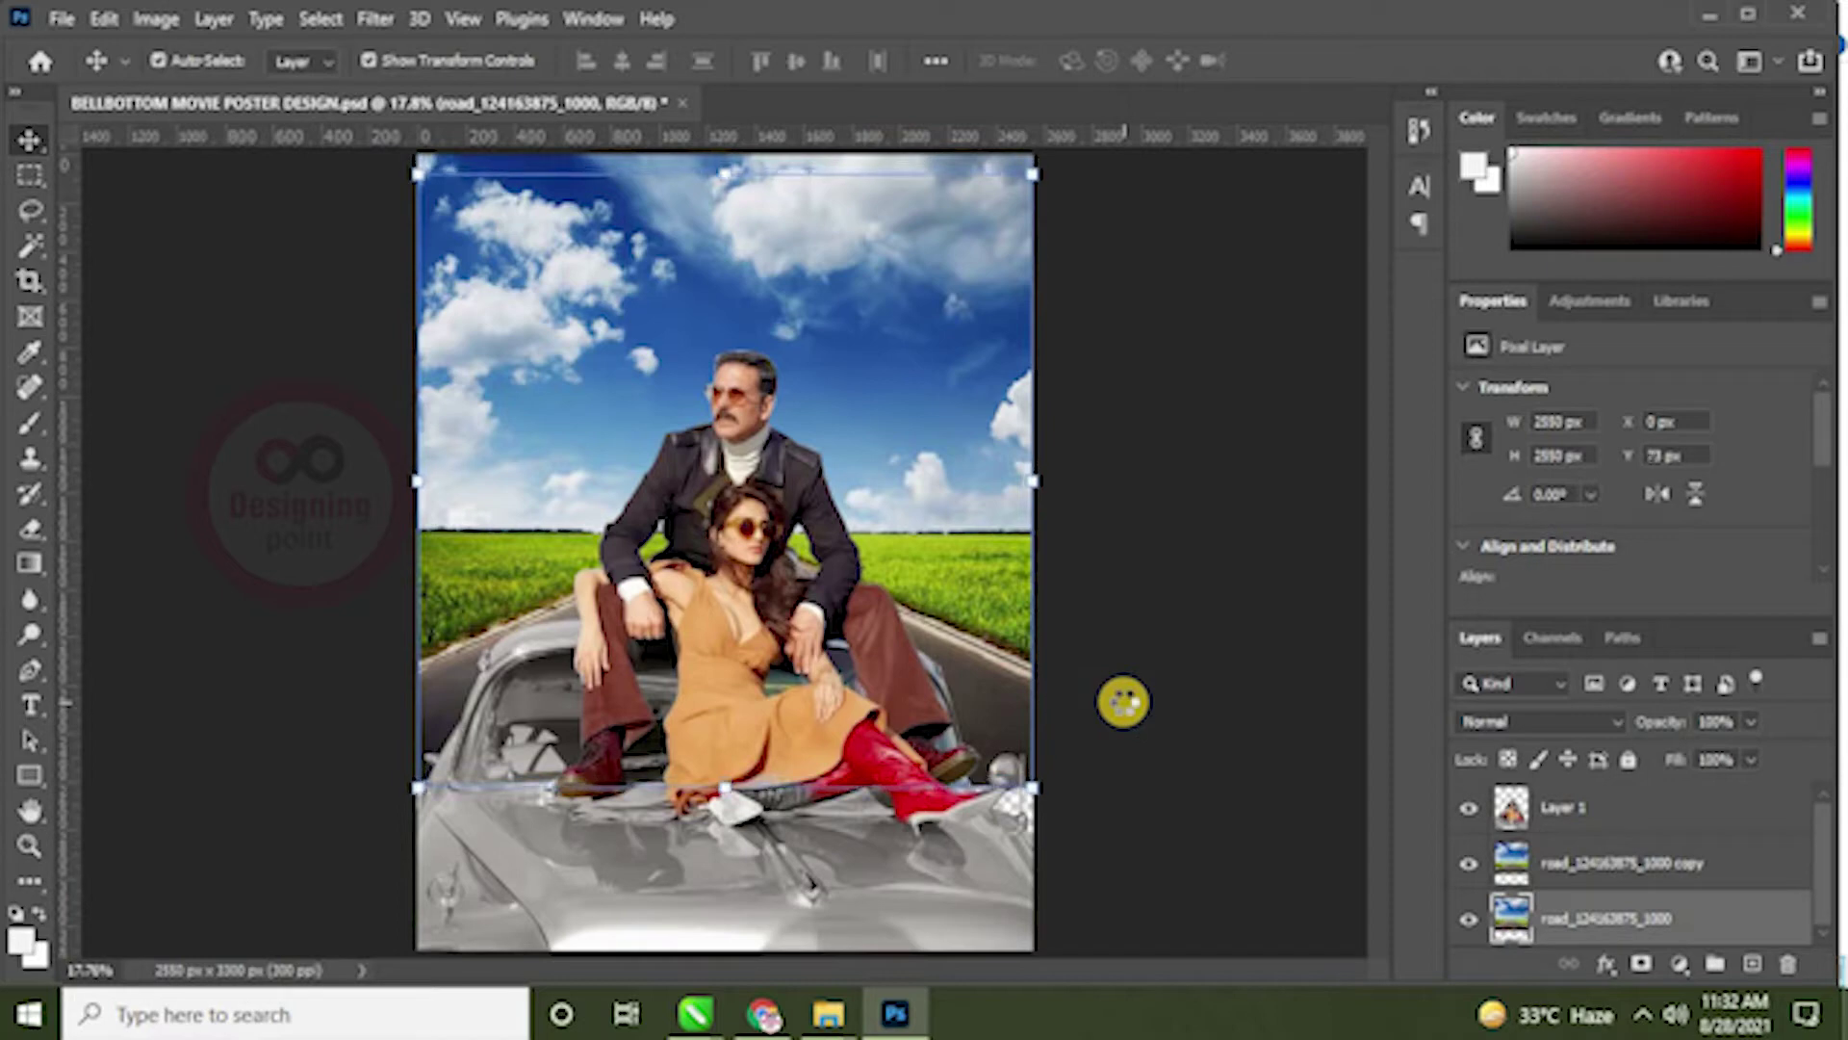
mouse_move(900, 503)
left_mouse_down()
mouse_move(898, 541)
mouse_move(908, 472)
mouse_move(932, 557)
mouse_move(905, 515)
left_mouse_up()
left_click(1785, 934)
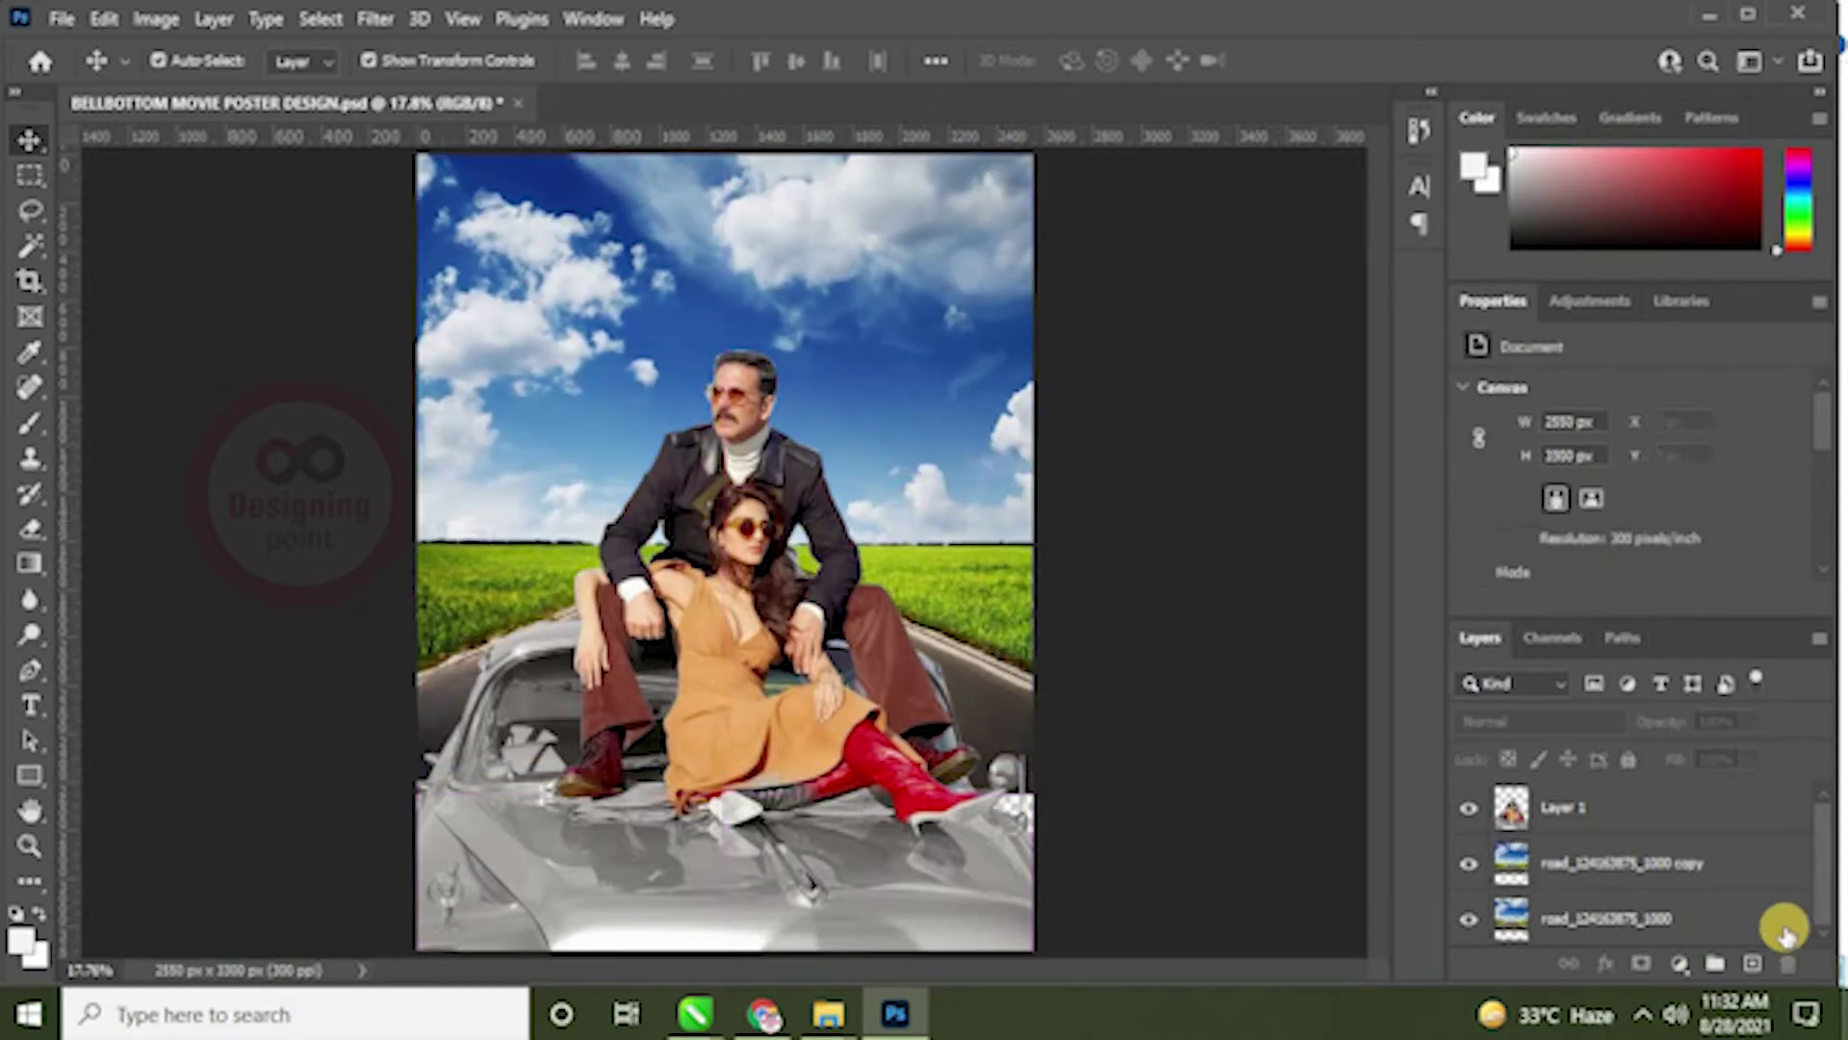
left_click(1726, 910)
left_click_drag(936, 612, 944, 636)
key("ctrl+z")
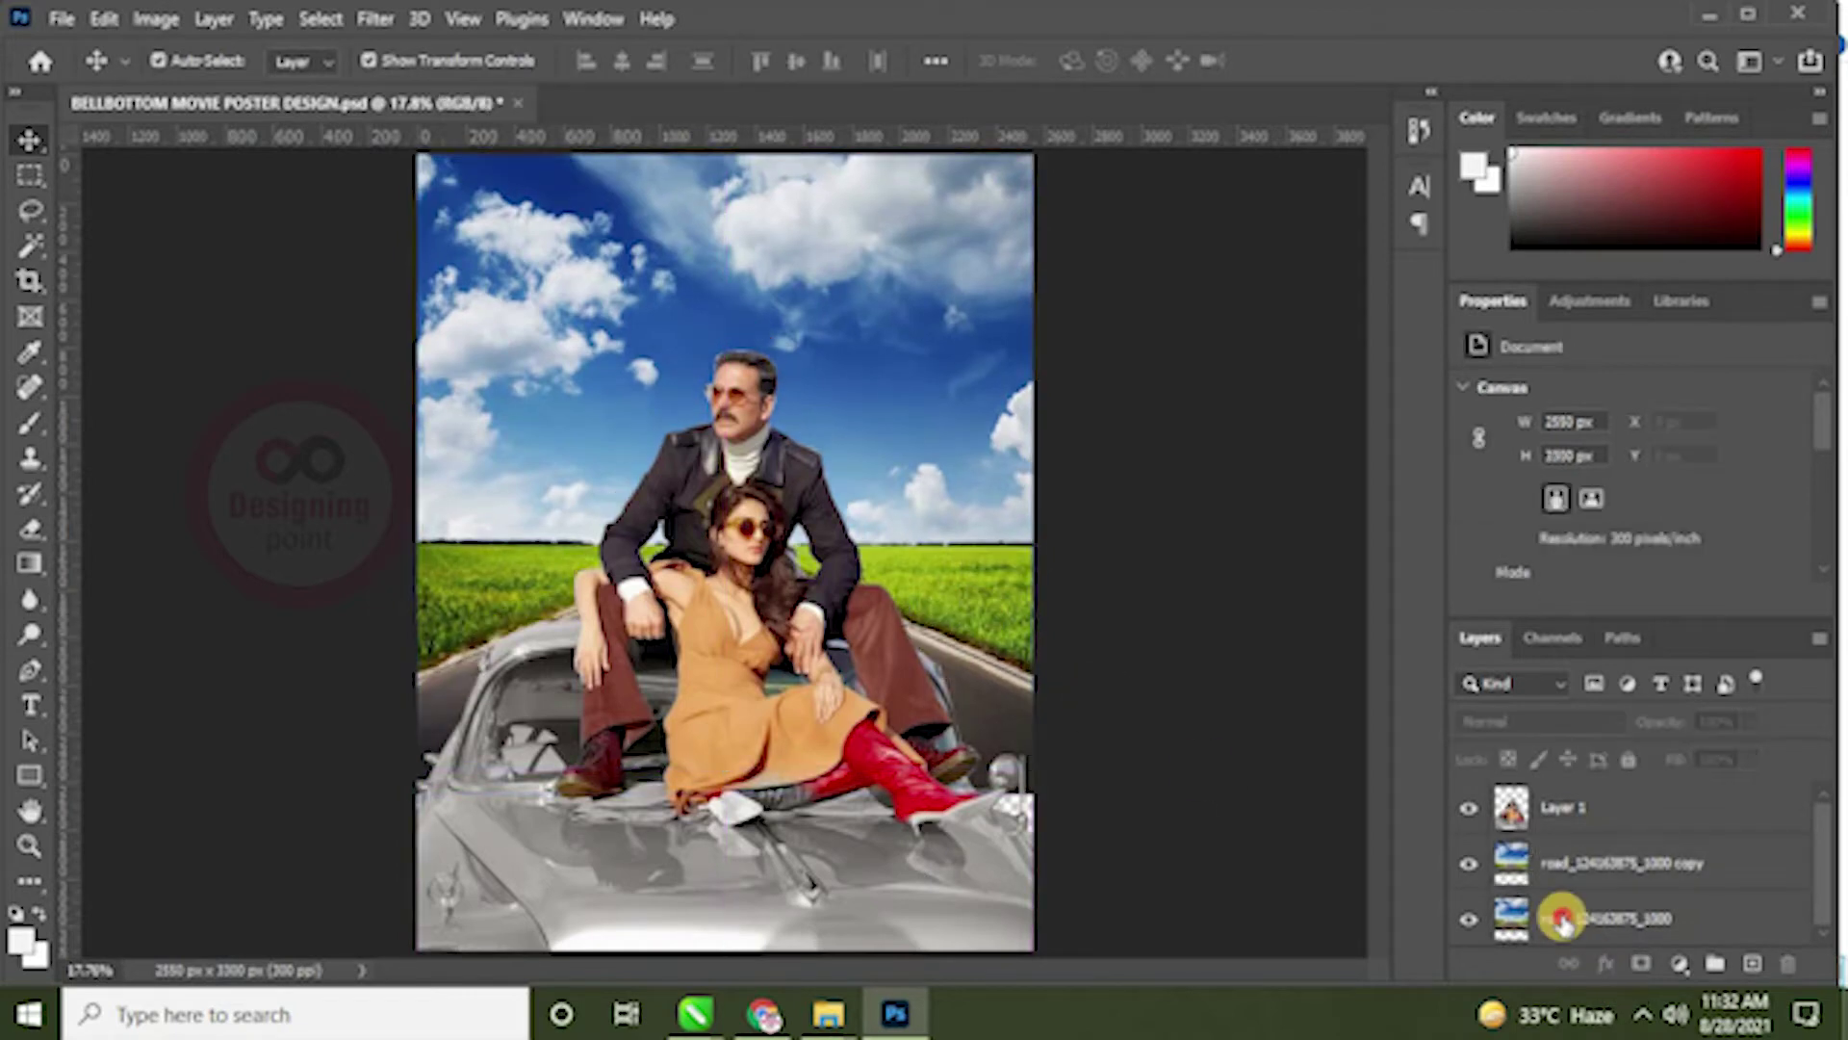
Step: Free-transform the original road layer downward to centre it on the canvas, filling the gap beside the car, and deselect it
left_click(1562, 920)
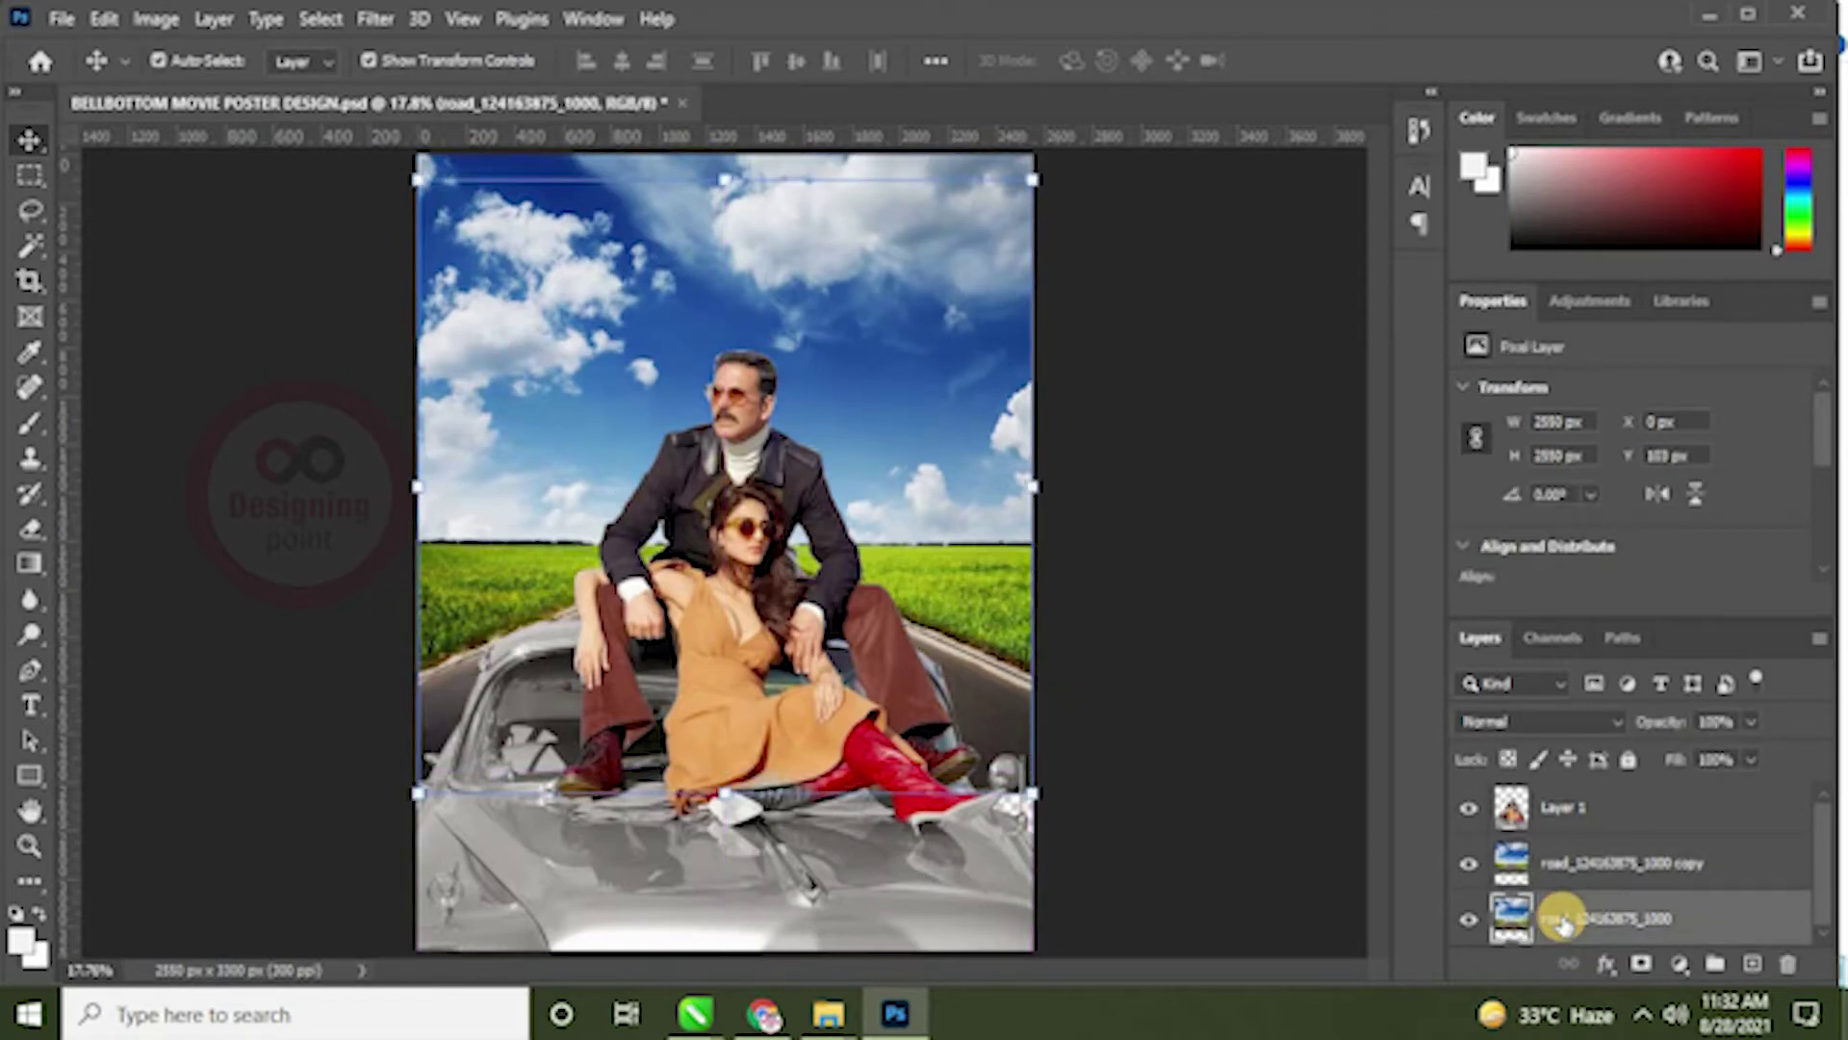
key("ctrl+t")
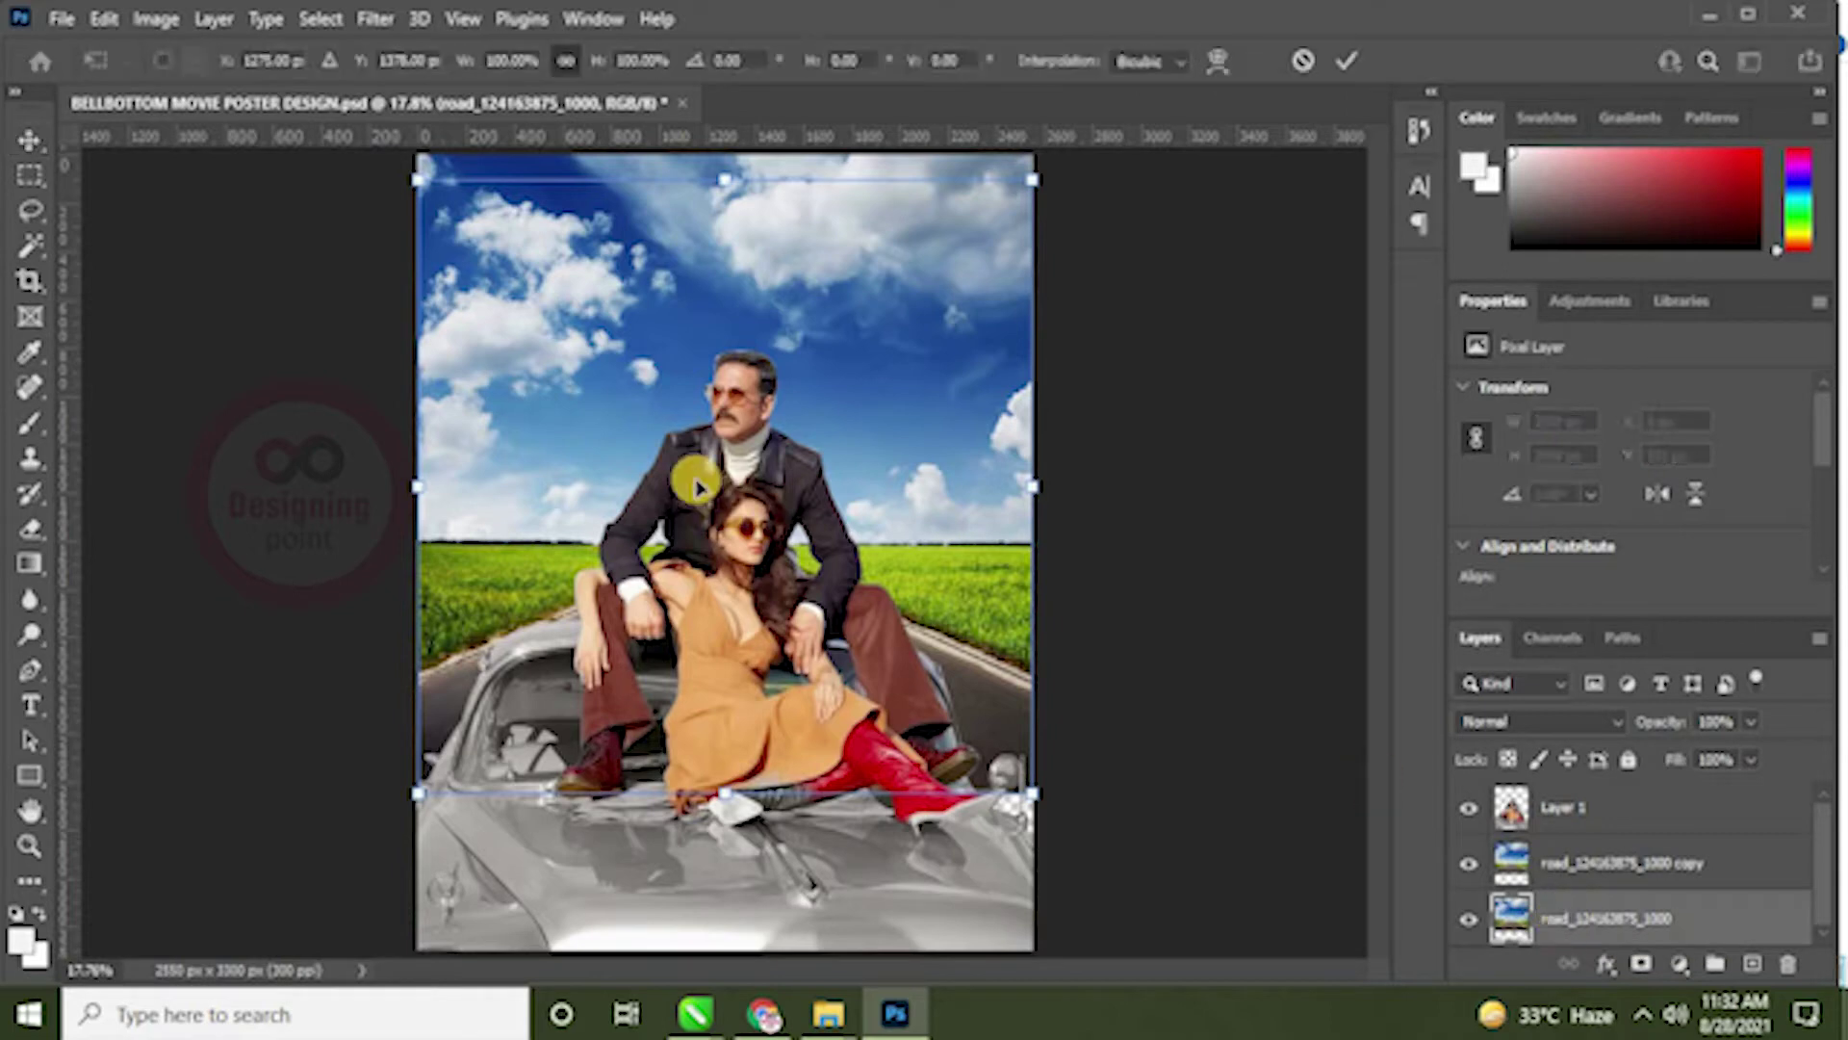
left_click_drag(746, 385, 749, 443)
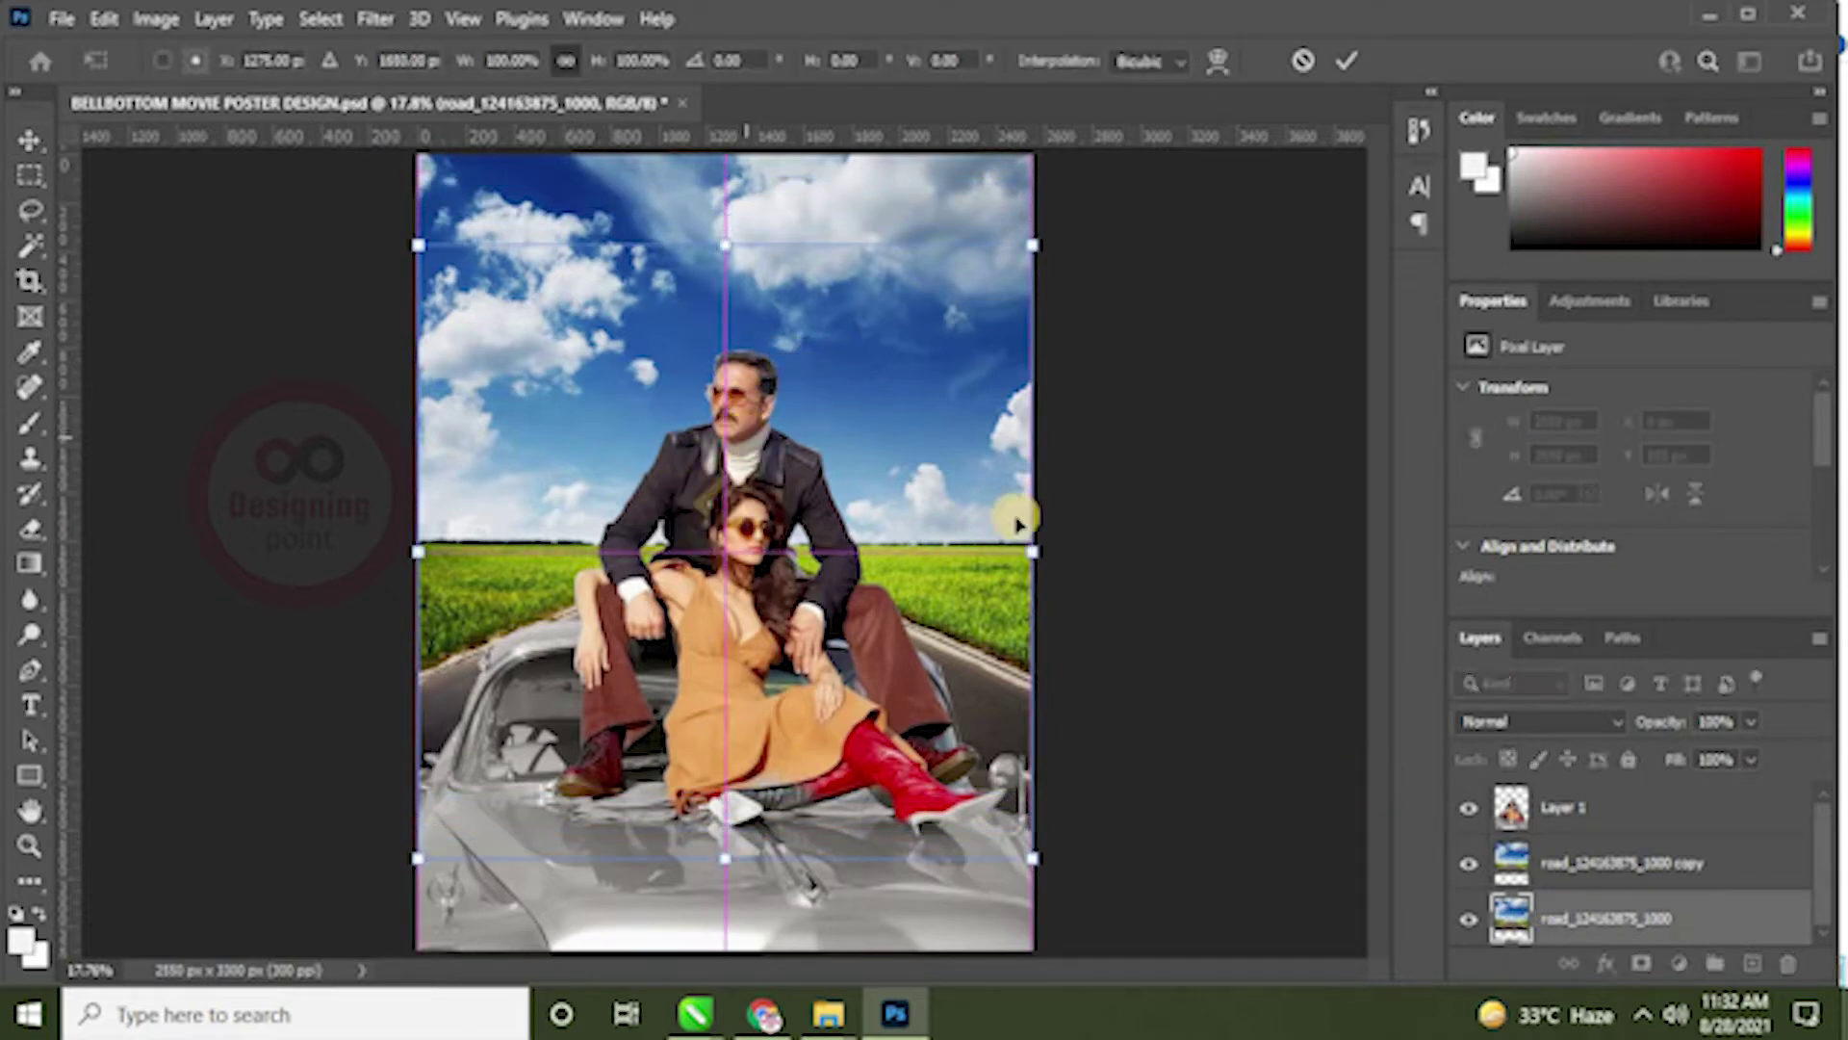
key("Return")
left_click(1152, 558)
left_click(1152, 558)
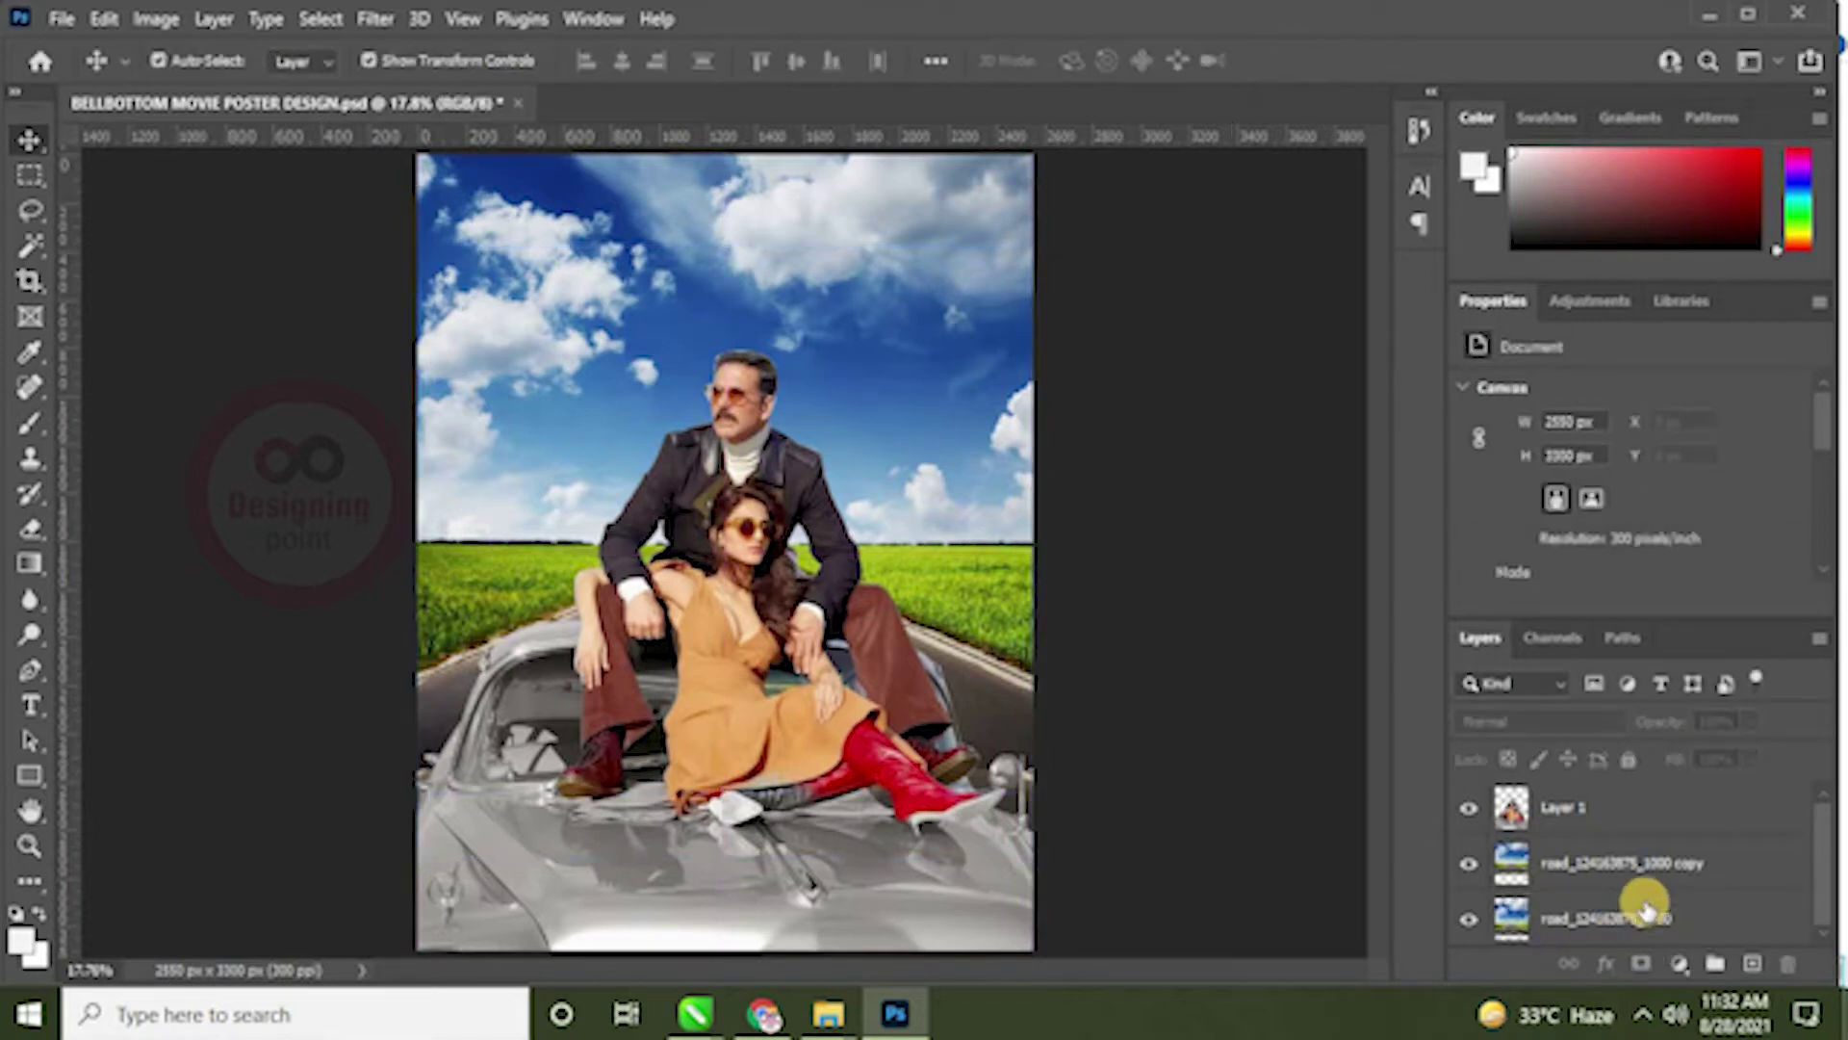
Step: Merge the original road layer and its copy into one layer and save the document
left_click(1628, 914)
left_click(1629, 868, "ctrl")
key("ctrl+e")
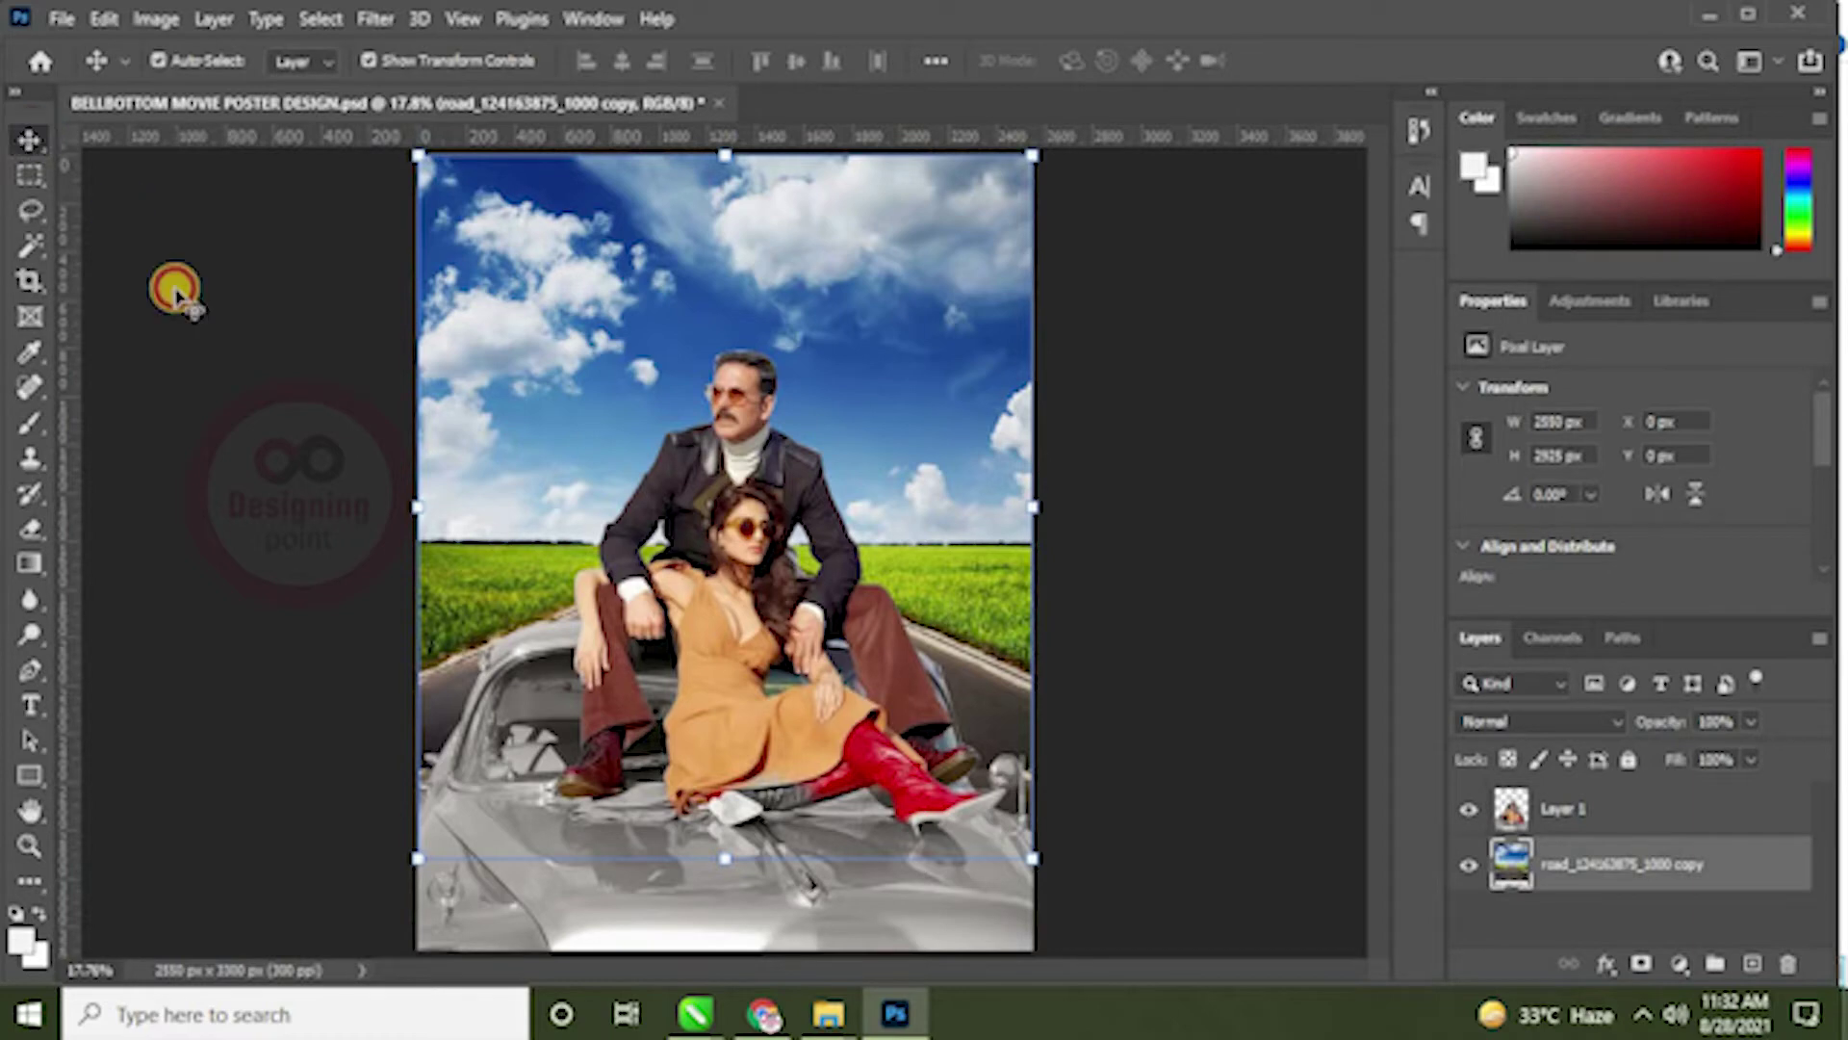
left_click(236, 332)
key("ctrl+s")
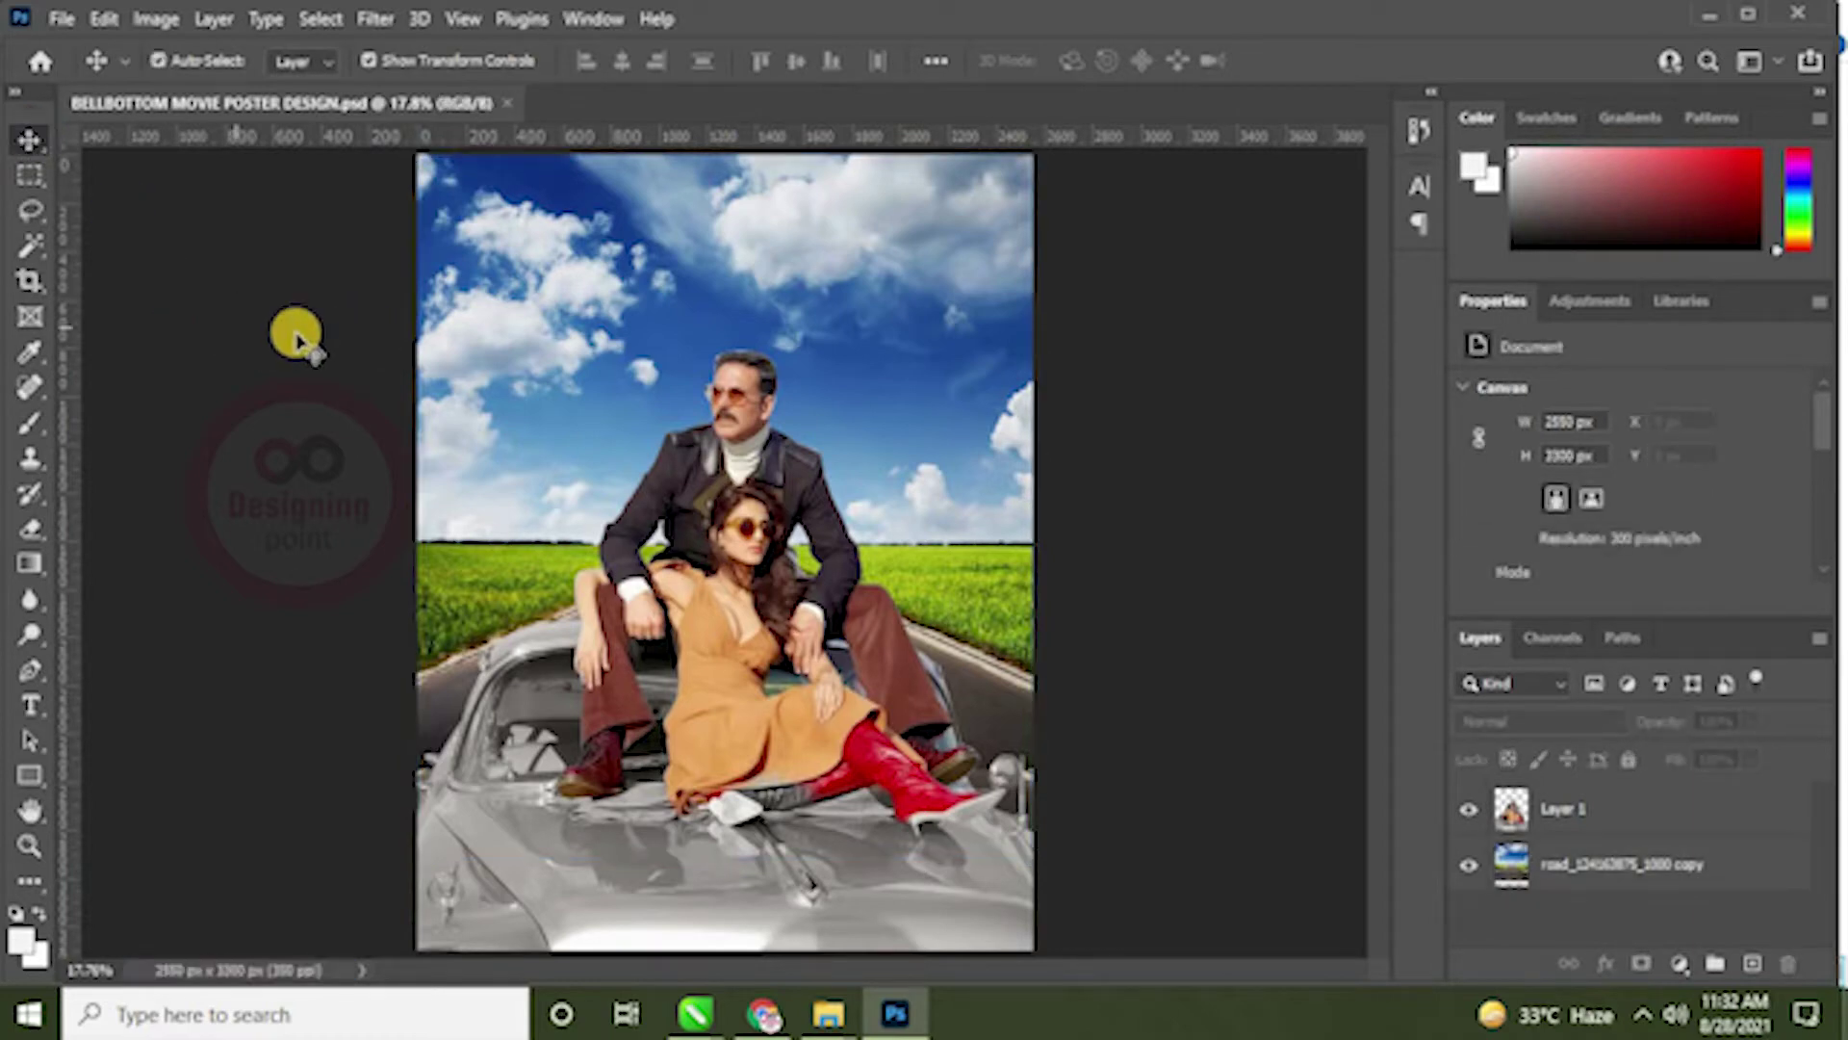
Step: Place the plane_PNG101244 image from the project folder in the sky above the man, about 1312 px wide, and save the document
mouse_move(842, 1013)
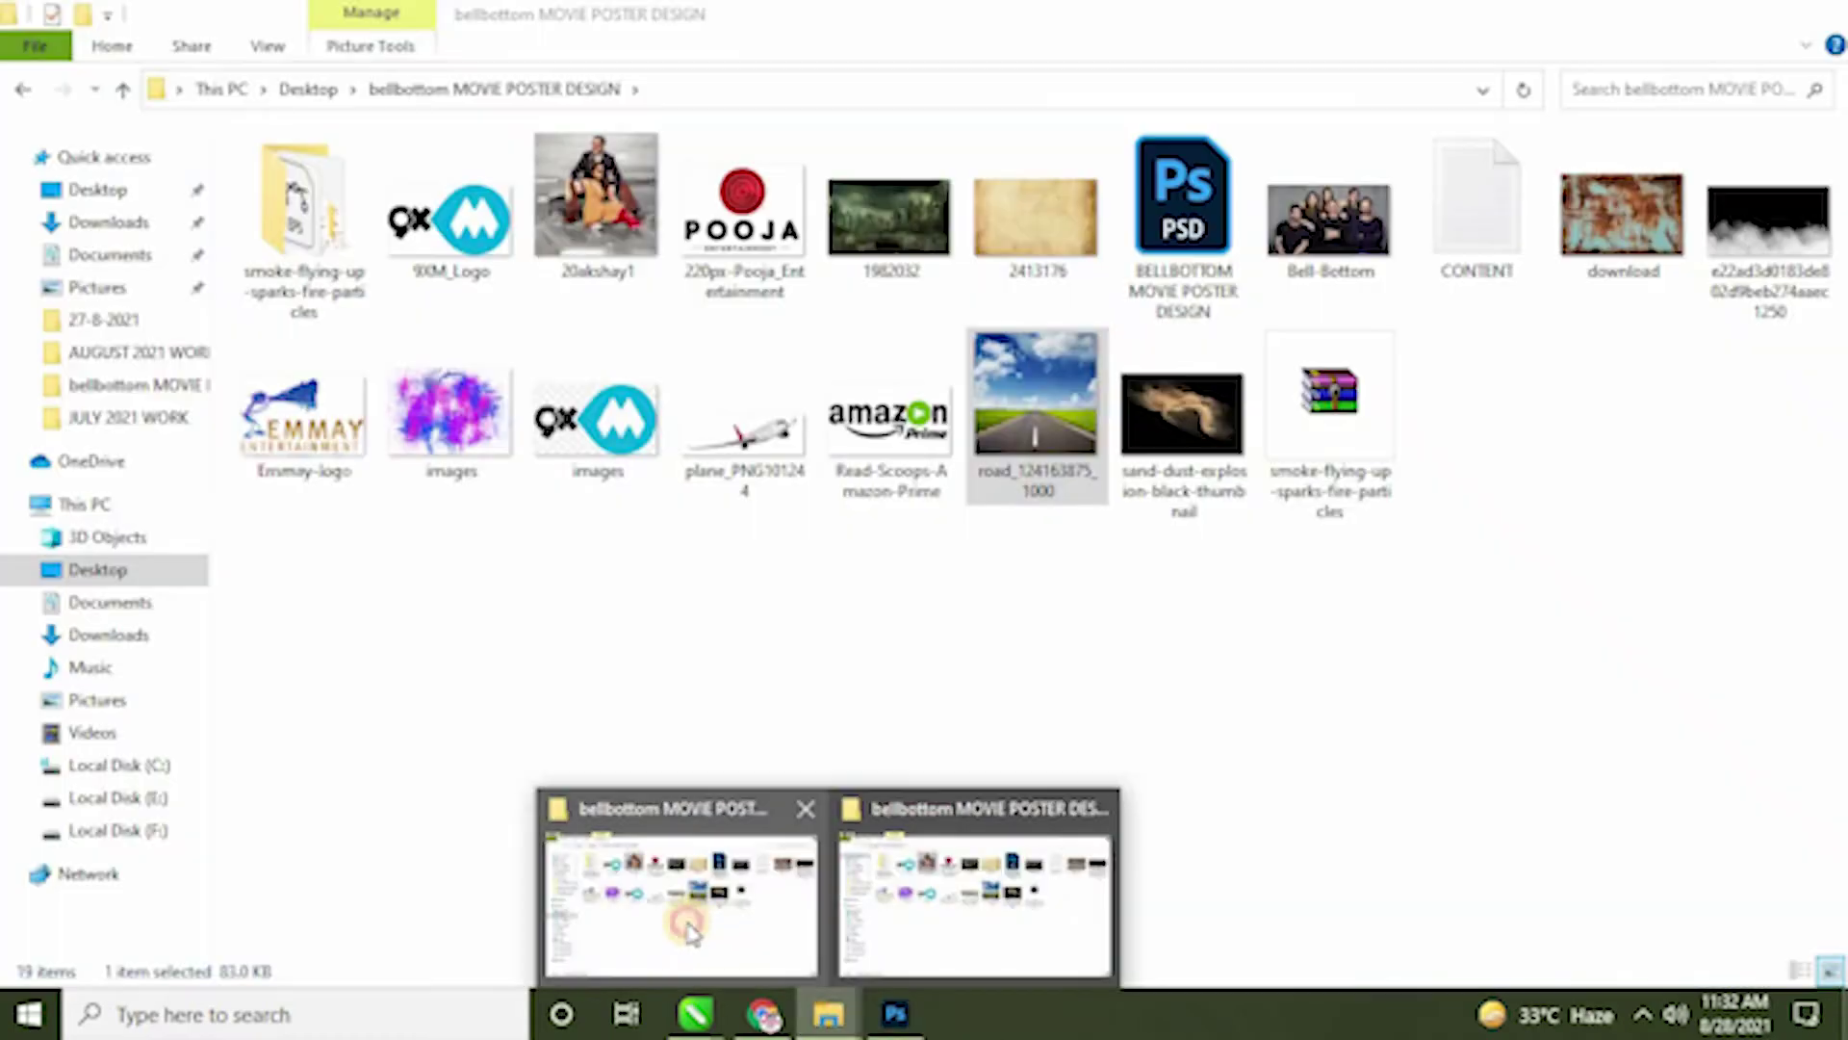
left_click(689, 915)
left_click_drag(787, 508, 776, 280)
left_click_drag(916, 499, 826, 223)
left_click_drag(826, 365, 671, 403)
left_click_drag(616, 229, 791, 264)
left_click_drag(900, 315, 856, 289)
left_click_drag(784, 198, 790, 234)
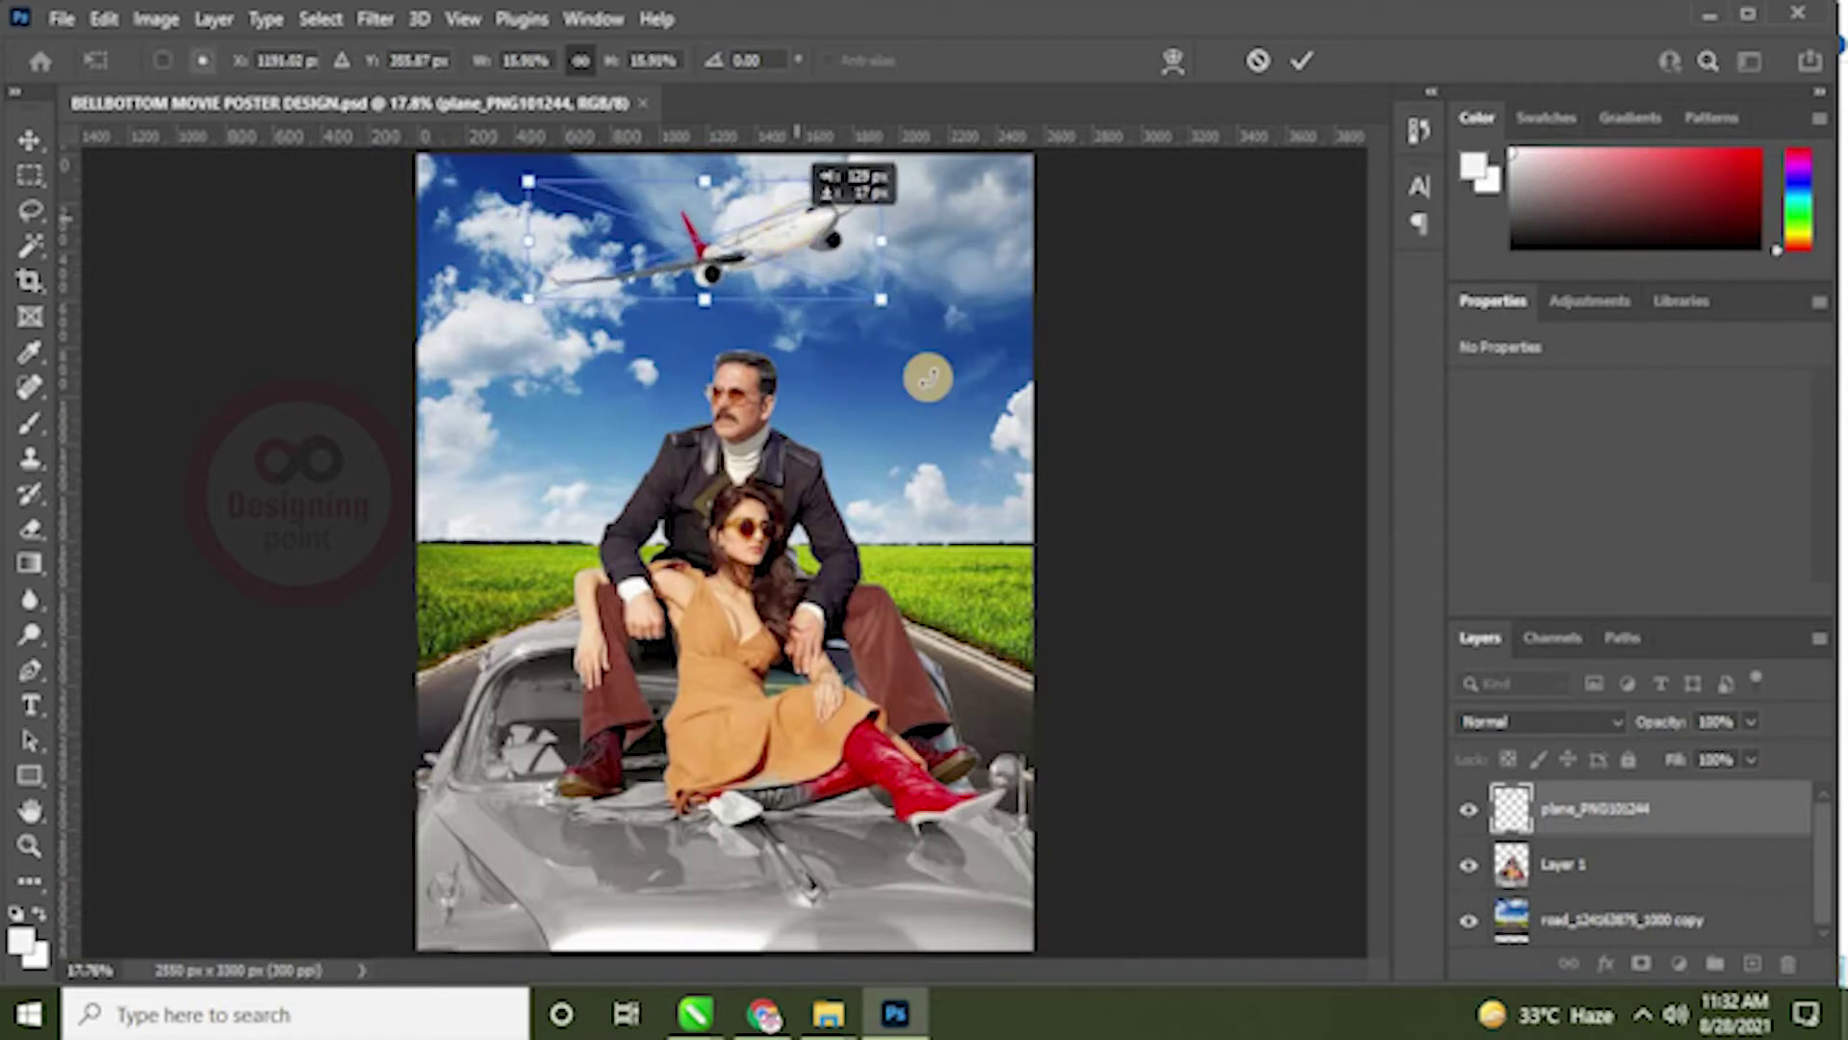
key("Return")
key("ctrl+s")
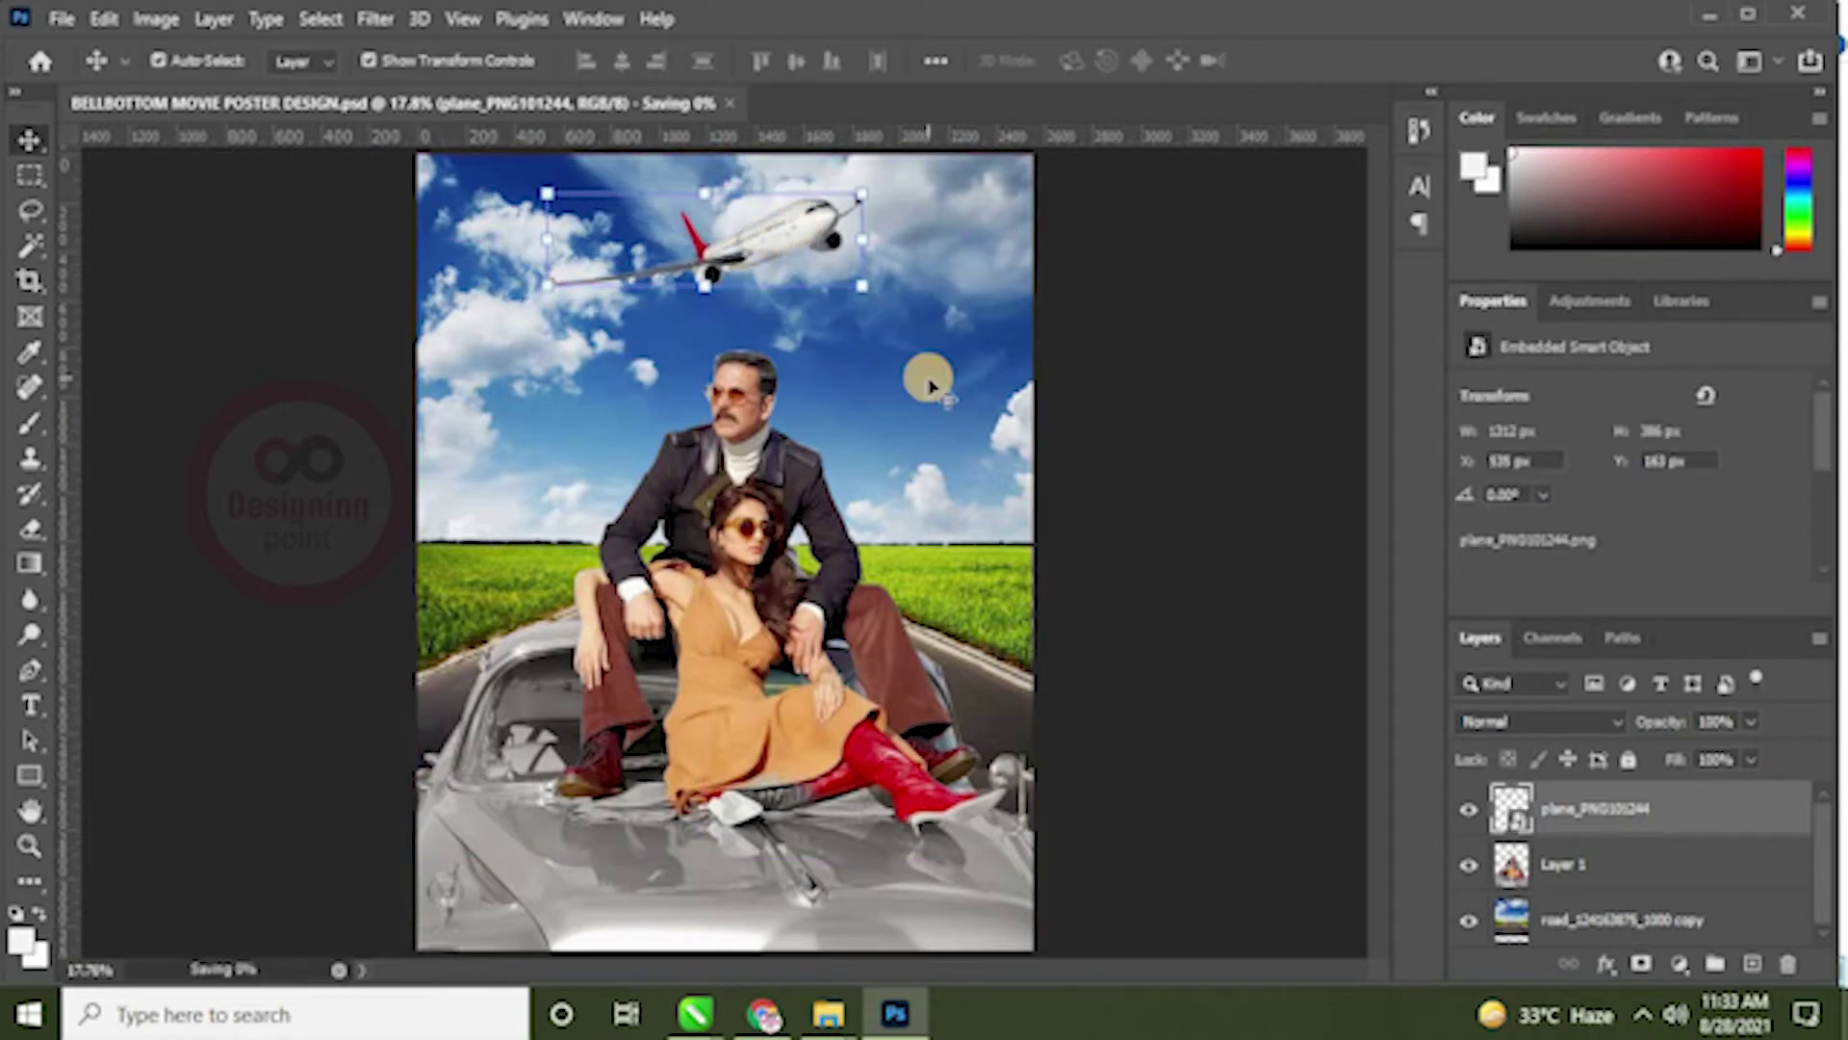
mouse_move(827, 1014)
left_click(731, 945)
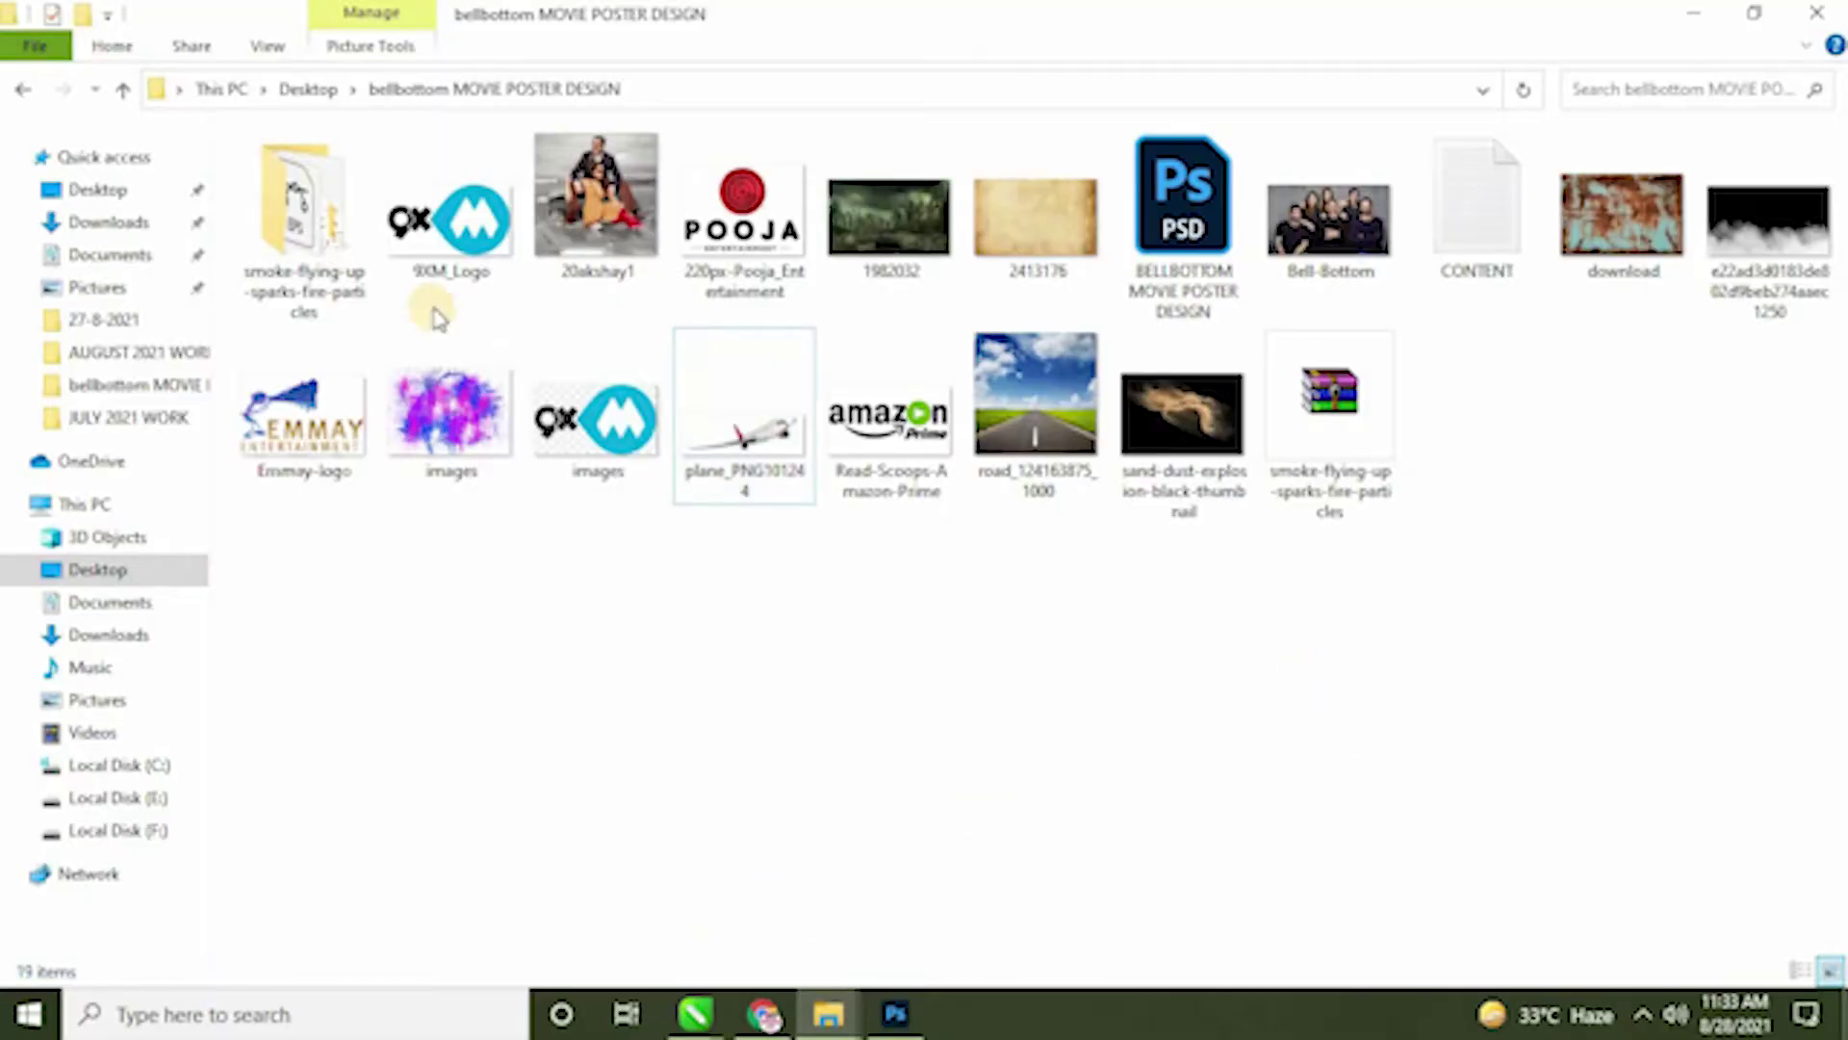
left_click(846, 703)
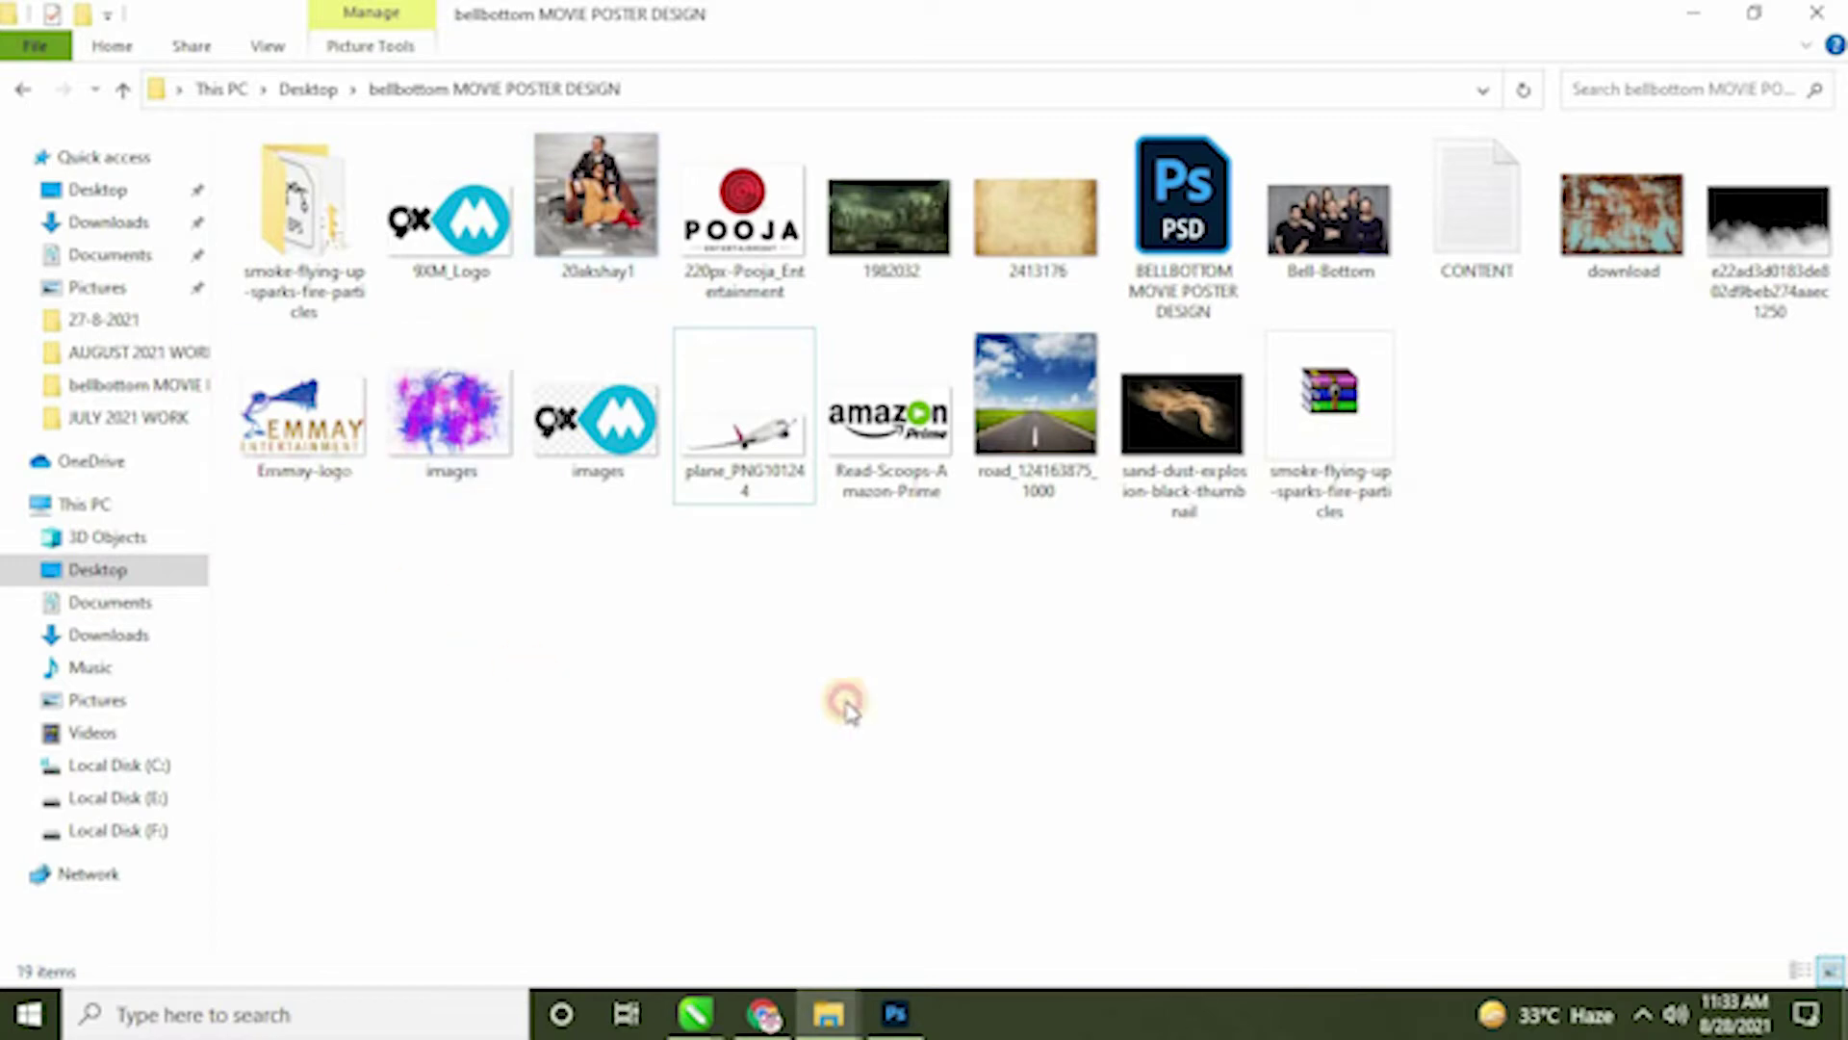
left_click(1055, 205)
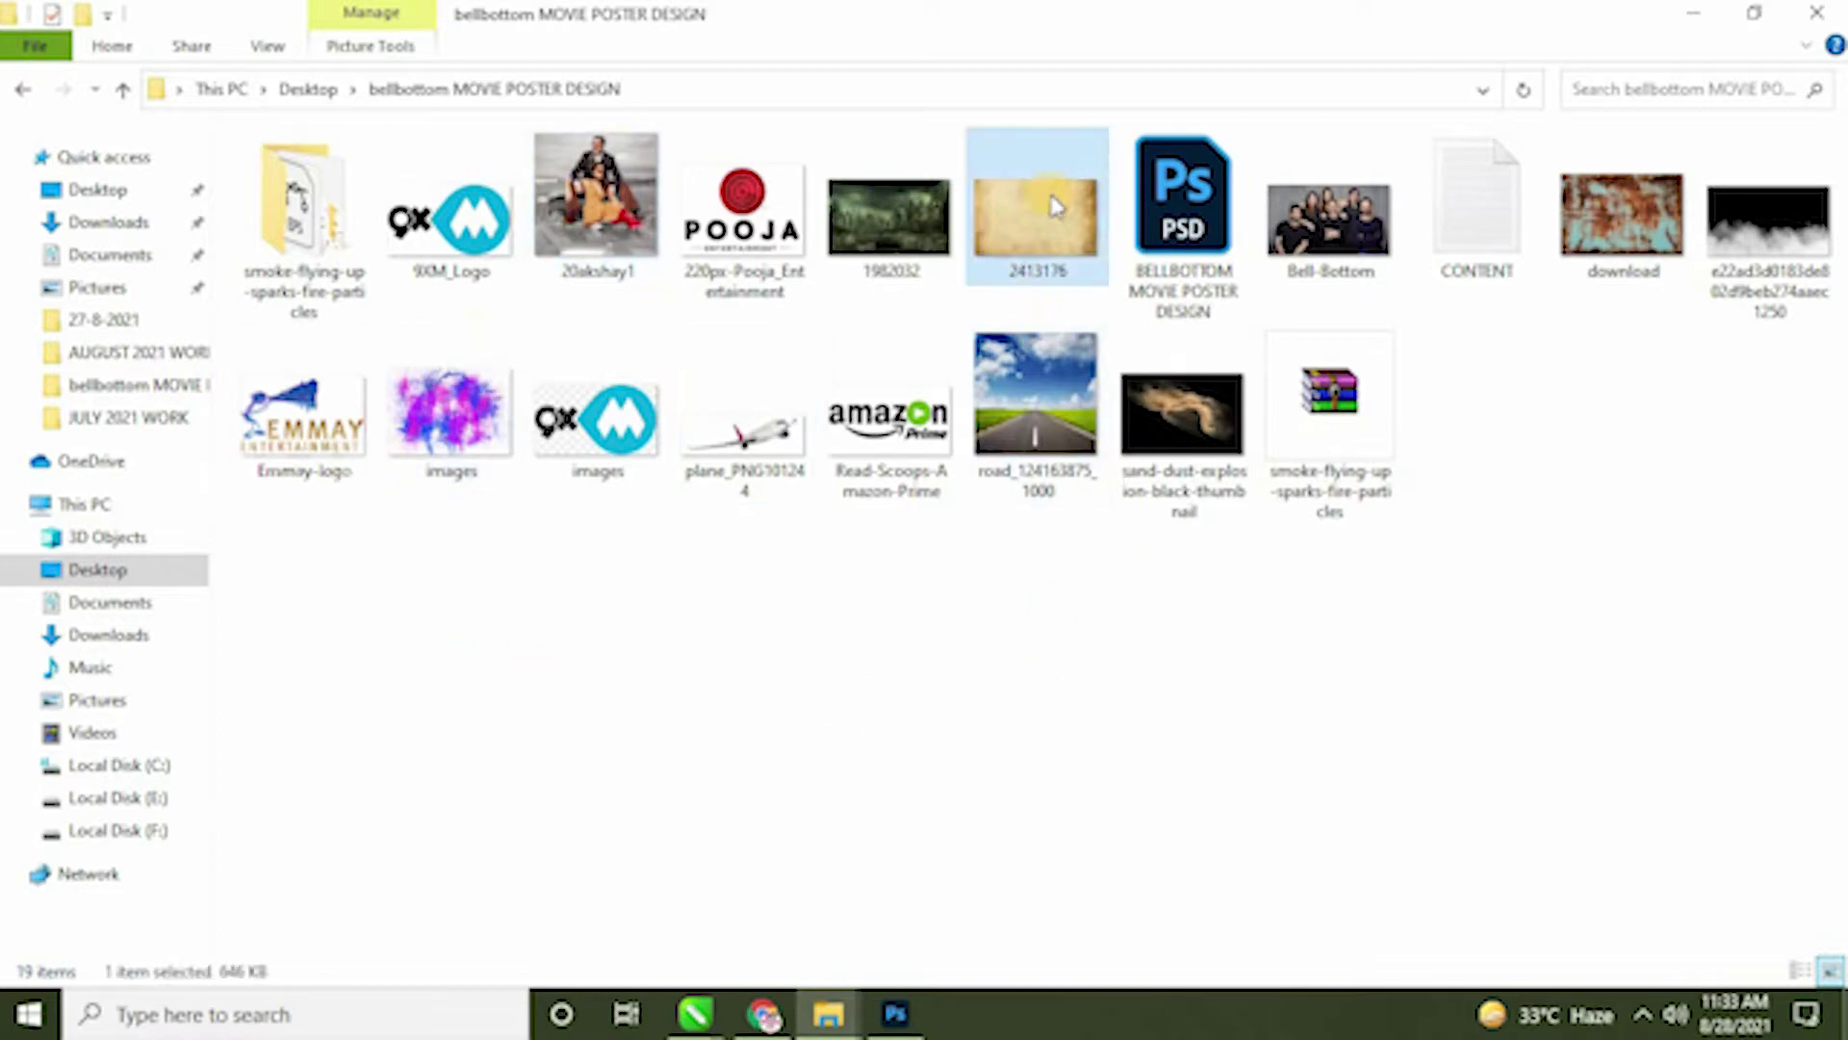
left_click(890, 1016)
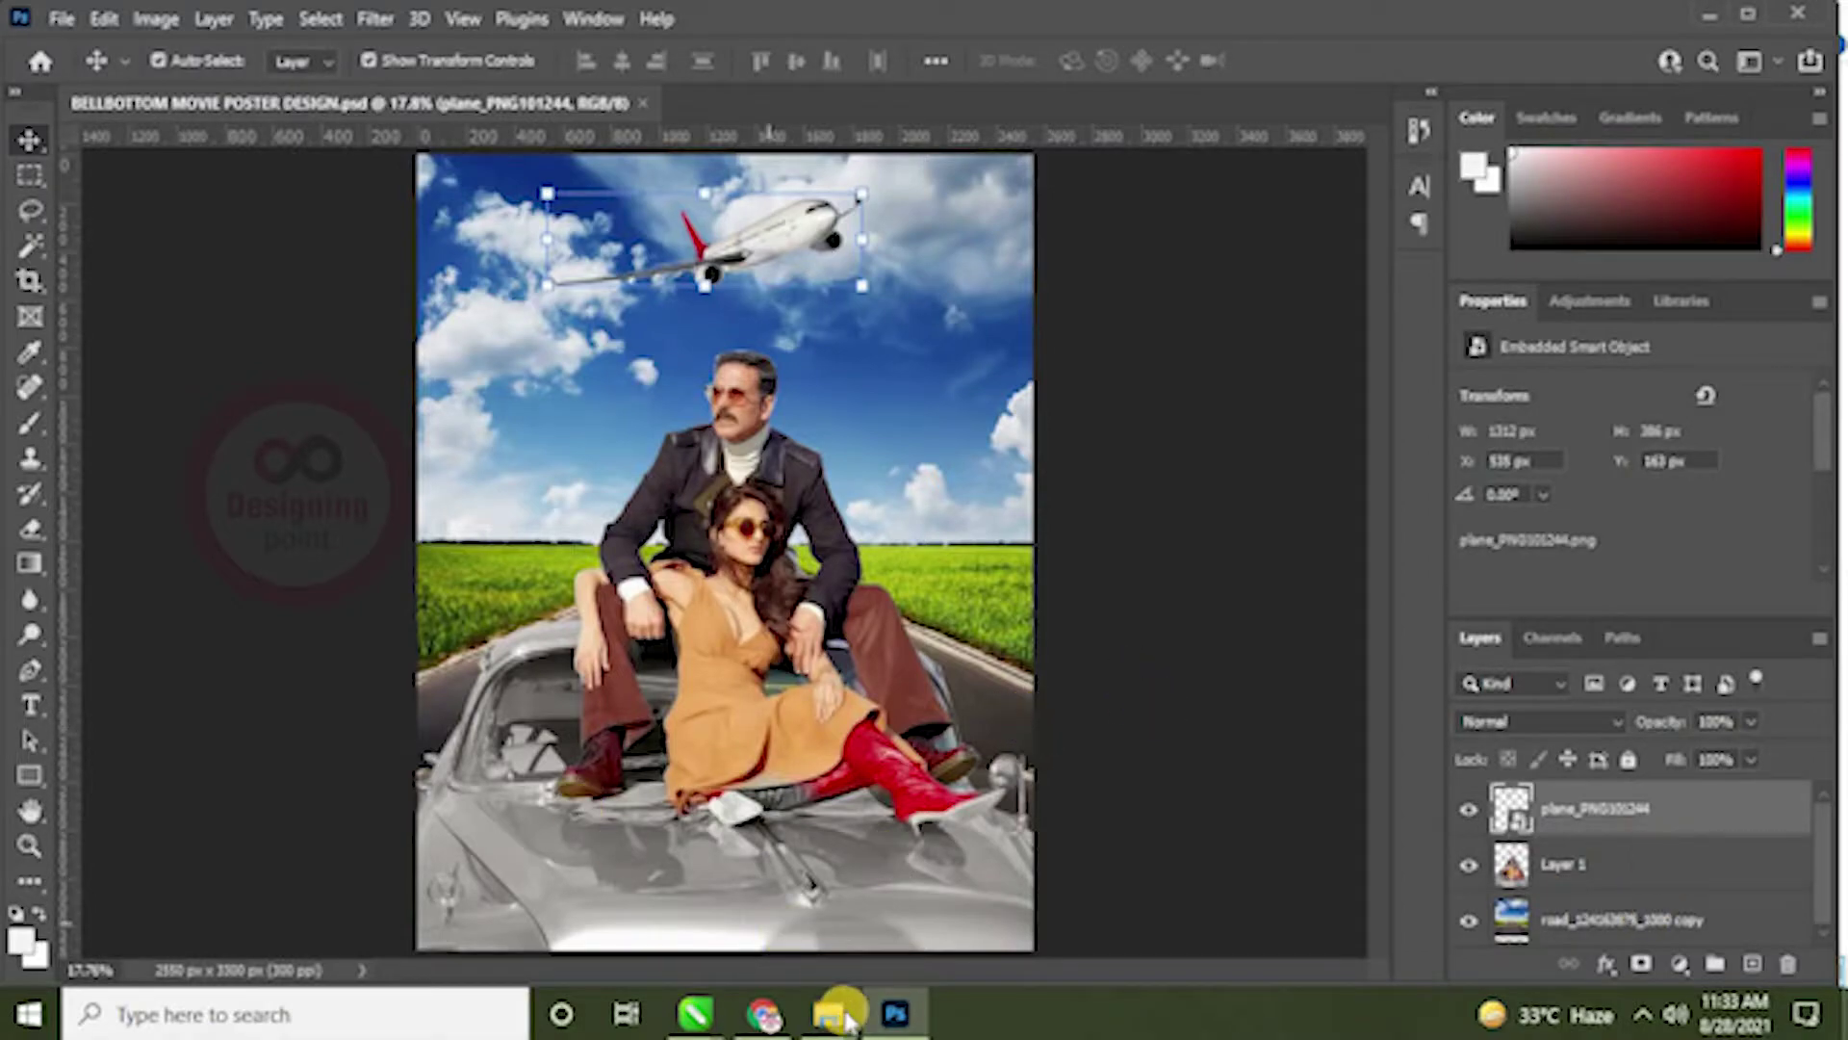
Step: Place the white smoke image from the project folder over the lower part of the poster and set its blend mode to Overlay
mouse_move(827, 1013)
left_click(854, 857)
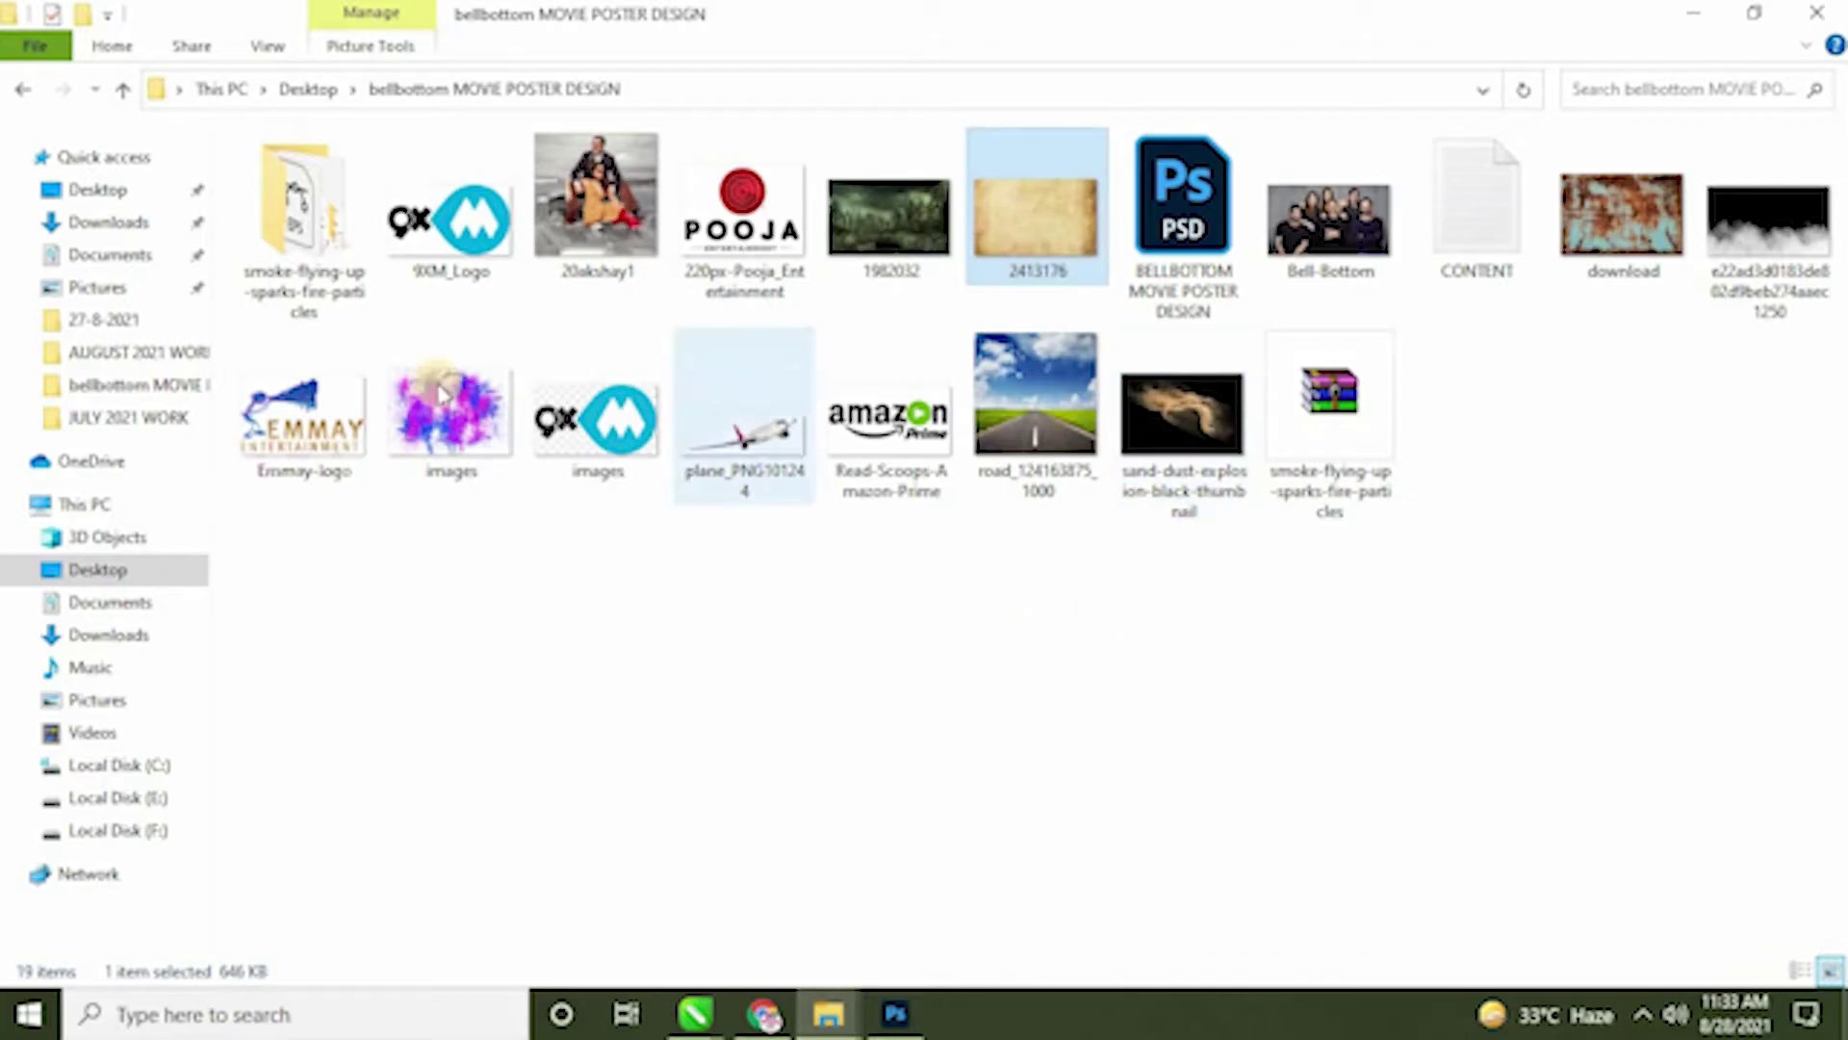
left_click_drag(1770, 222, 943, 813)
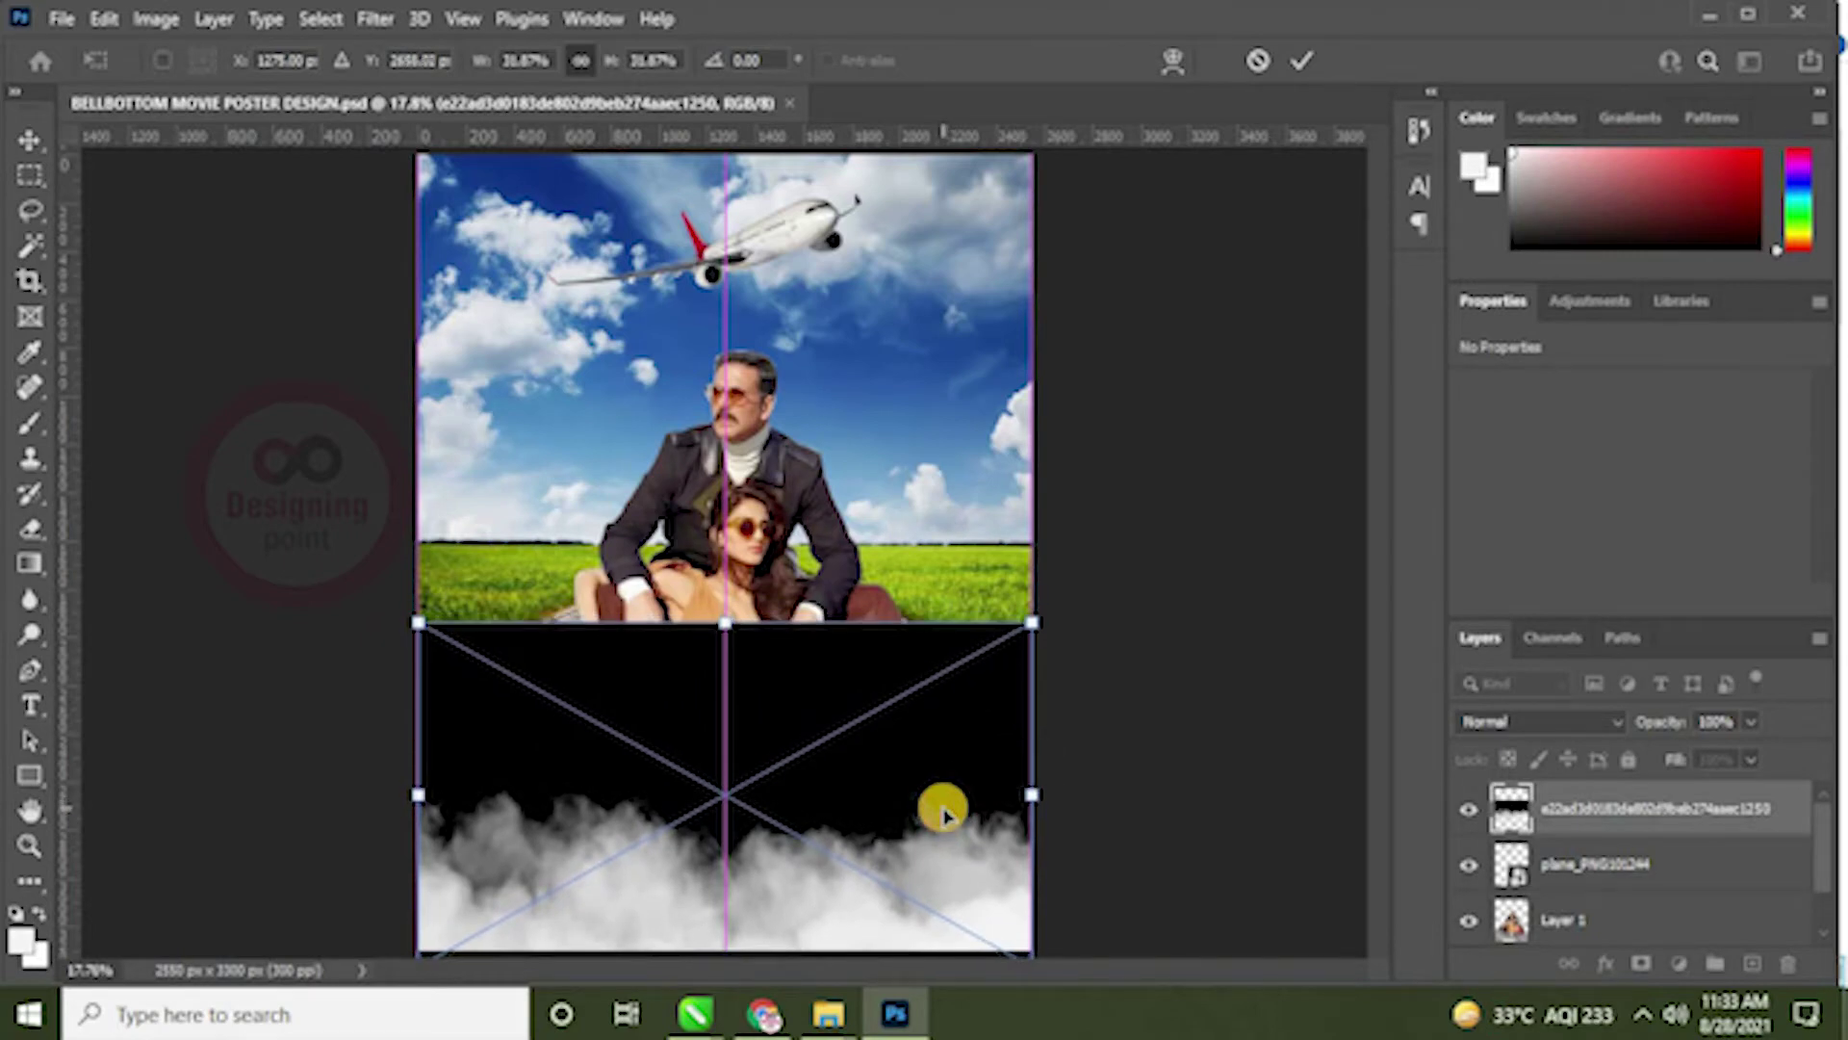
key("Return")
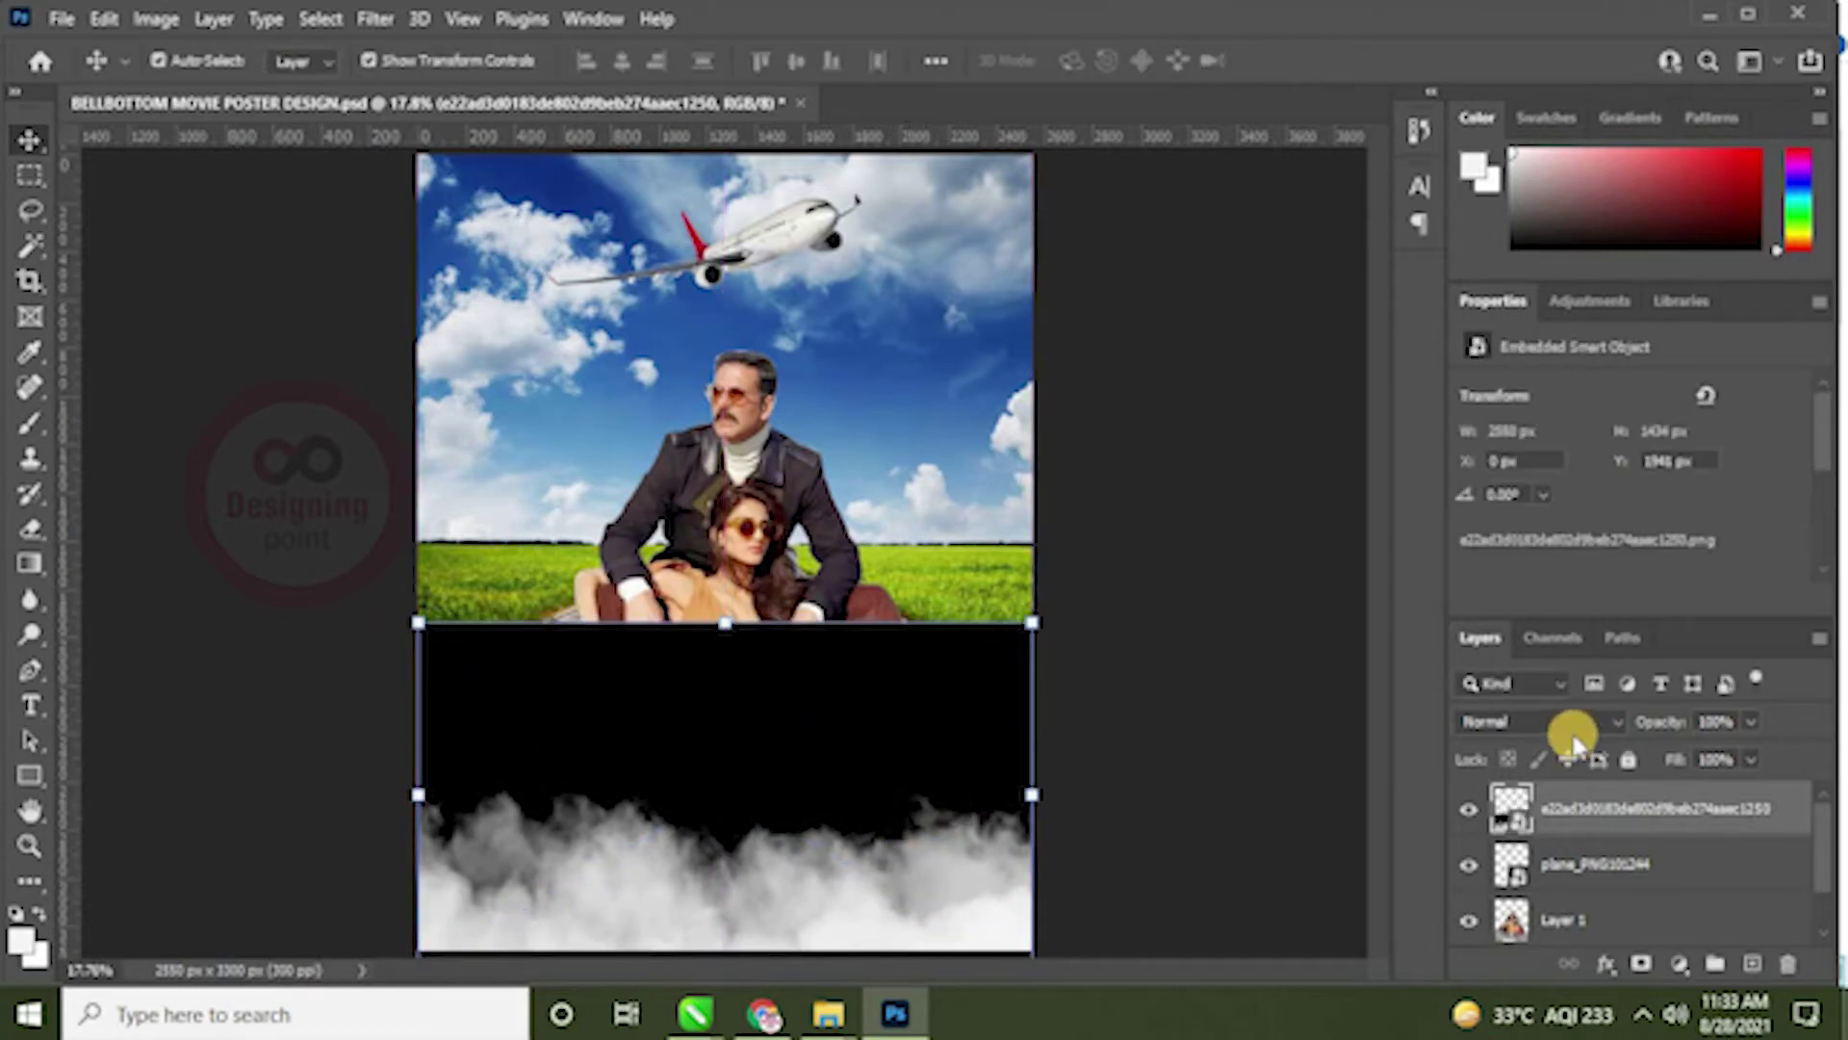
left_click(1584, 724)
left_click(1509, 643)
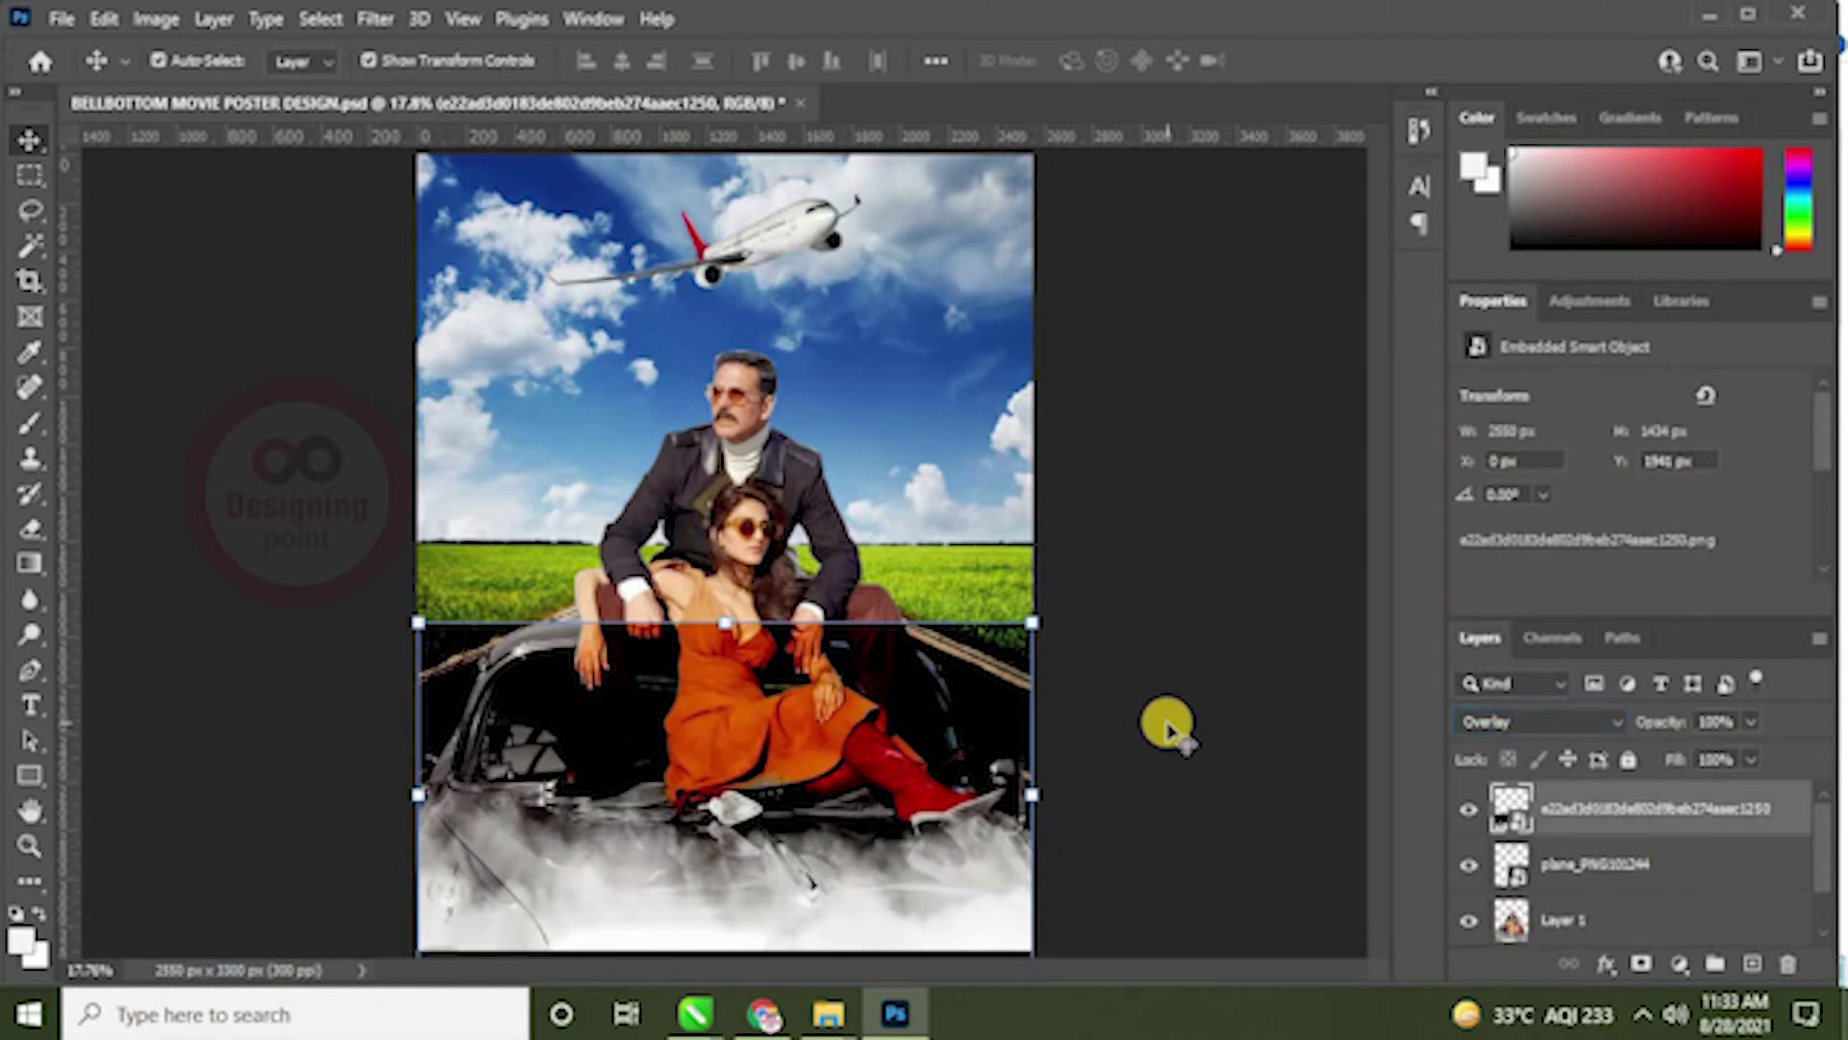
Step: Rasterize the smoke layer and erase its dark upper area over the couple and car with a 500 px Eraser
key("e")
left_click(849, 691)
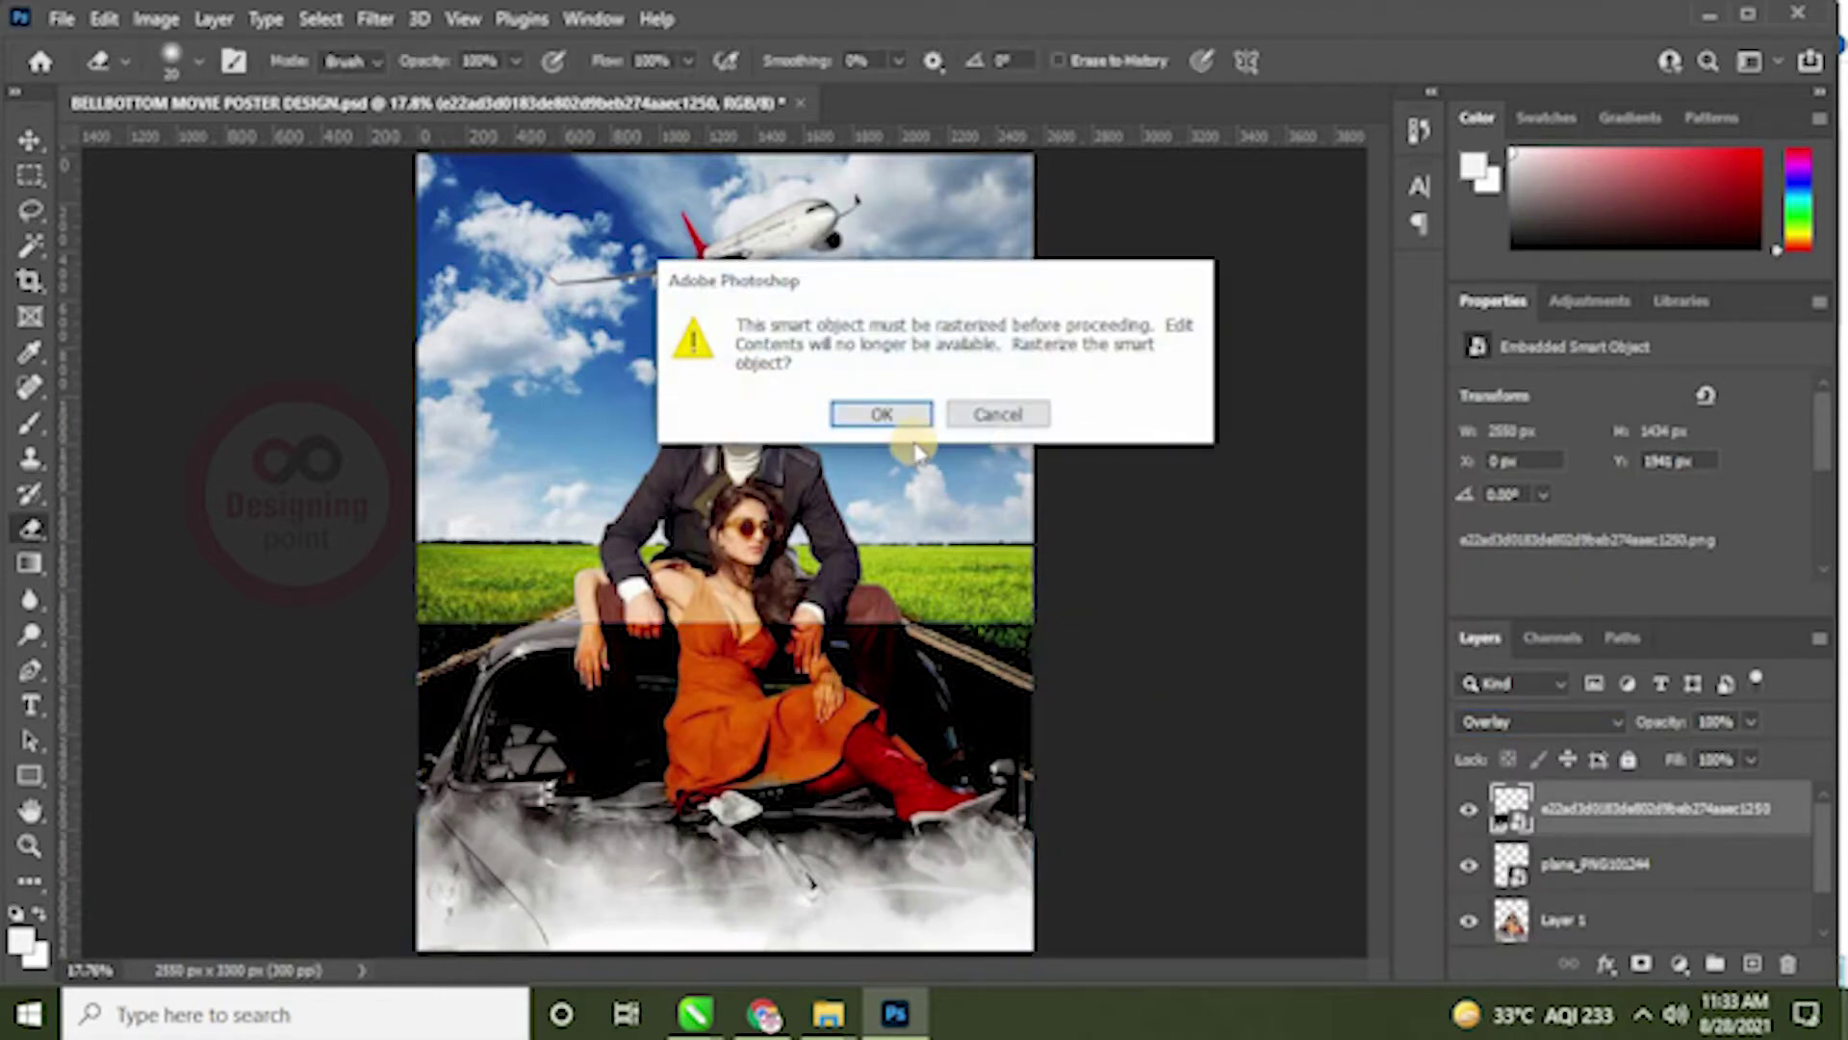
left_click(891, 415)
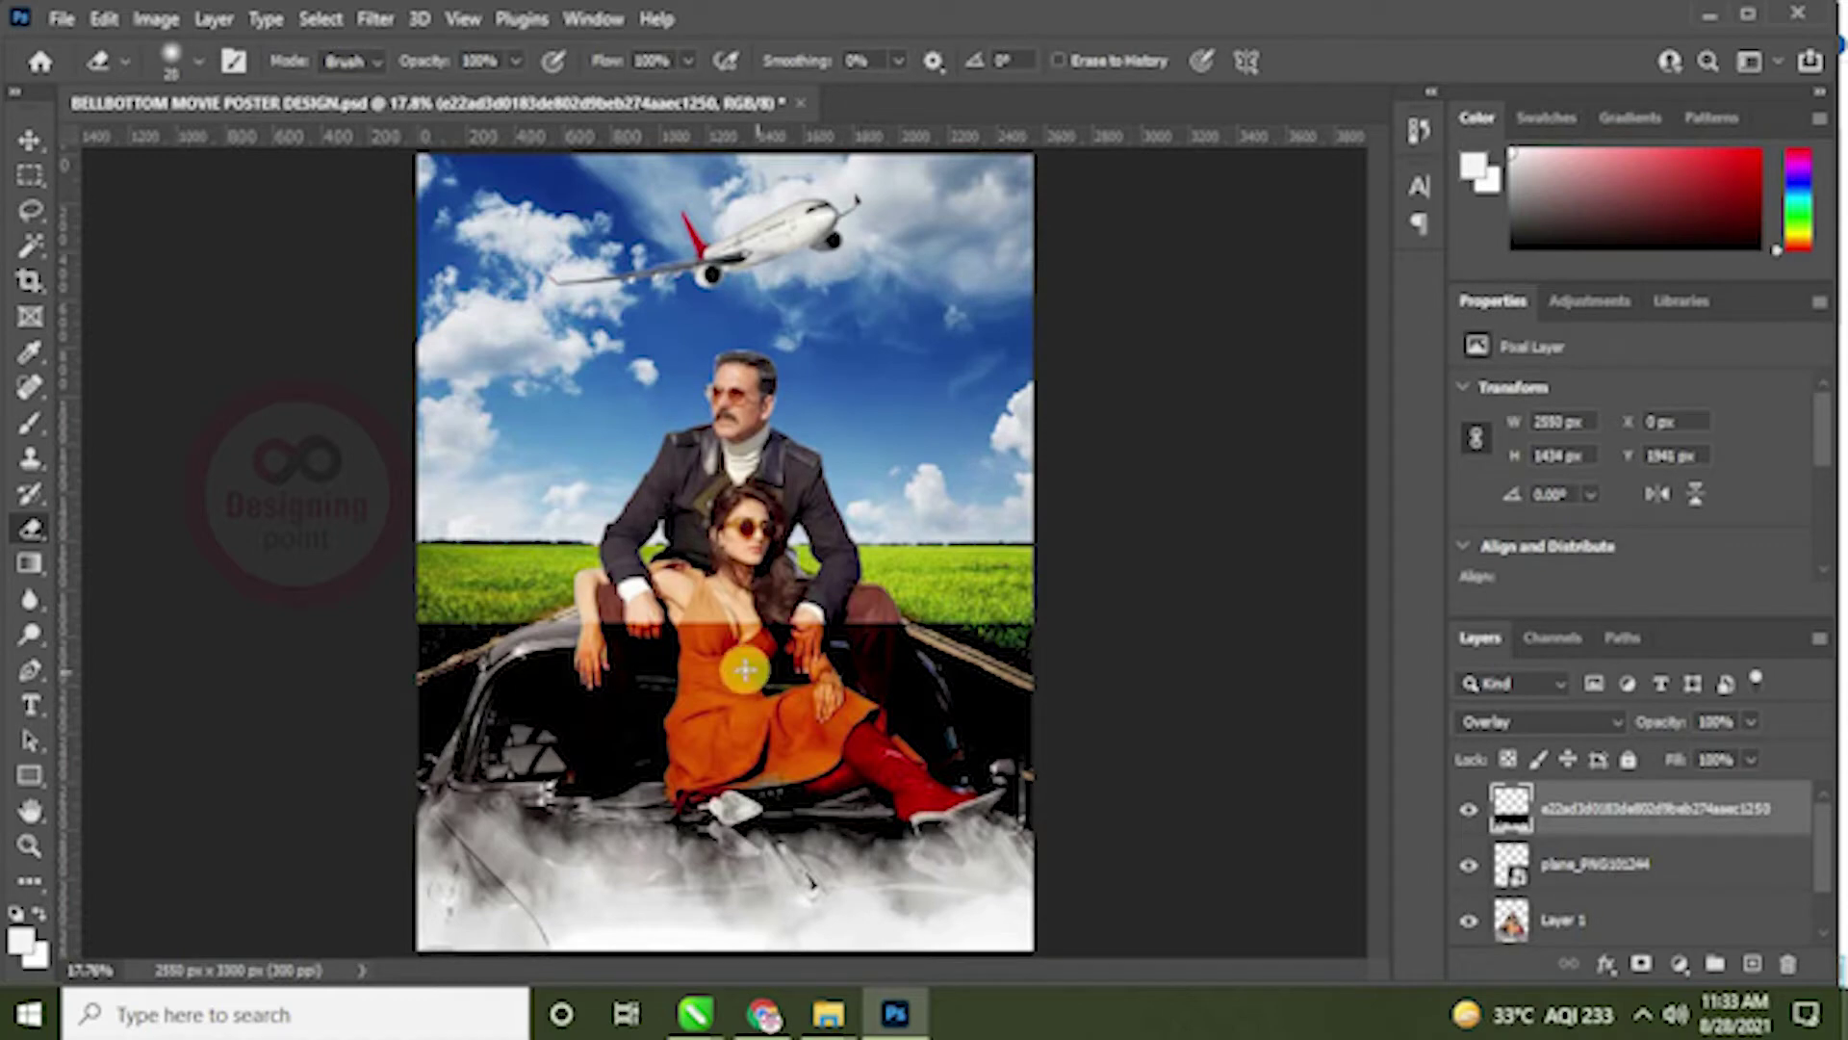
key("bracketright")
key("bracketright")
key("bracketright")
mouse_move(243, 608)
left_mouse_down()
mouse_move(565, 577)
mouse_move(696, 616)
mouse_move(1007, 640)
mouse_move(822, 713)
mouse_move(845, 758)
mouse_move(472, 690)
mouse_move(388, 723)
mouse_move(504, 688)
mouse_move(603, 724)
mouse_move(696, 712)
mouse_move(830, 773)
mouse_move(879, 766)
mouse_move(939, 703)
mouse_move(1012, 717)
mouse_move(1029, 751)
mouse_move(1071, 768)
mouse_move(861, 722)
left_mouse_up()
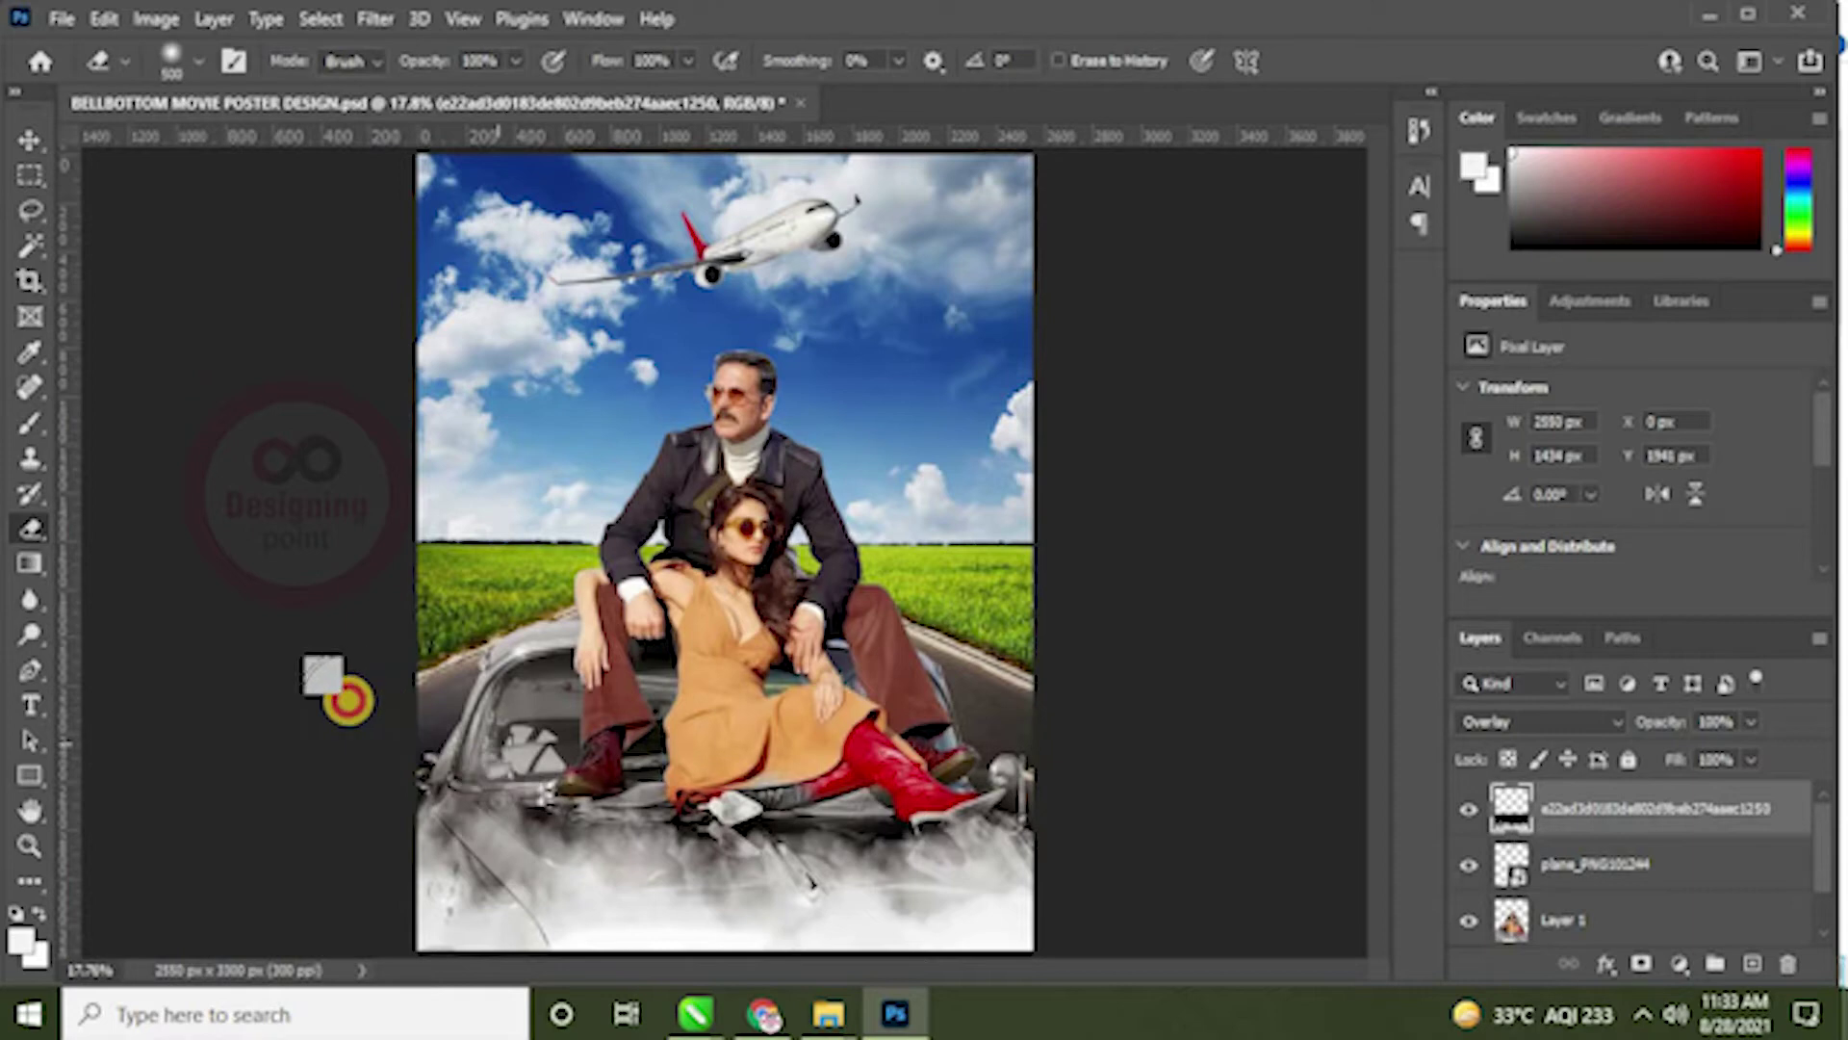
mouse_move(936, 748)
left_mouse_down()
mouse_move(790, 782)
mouse_move(713, 743)
left_mouse_up()
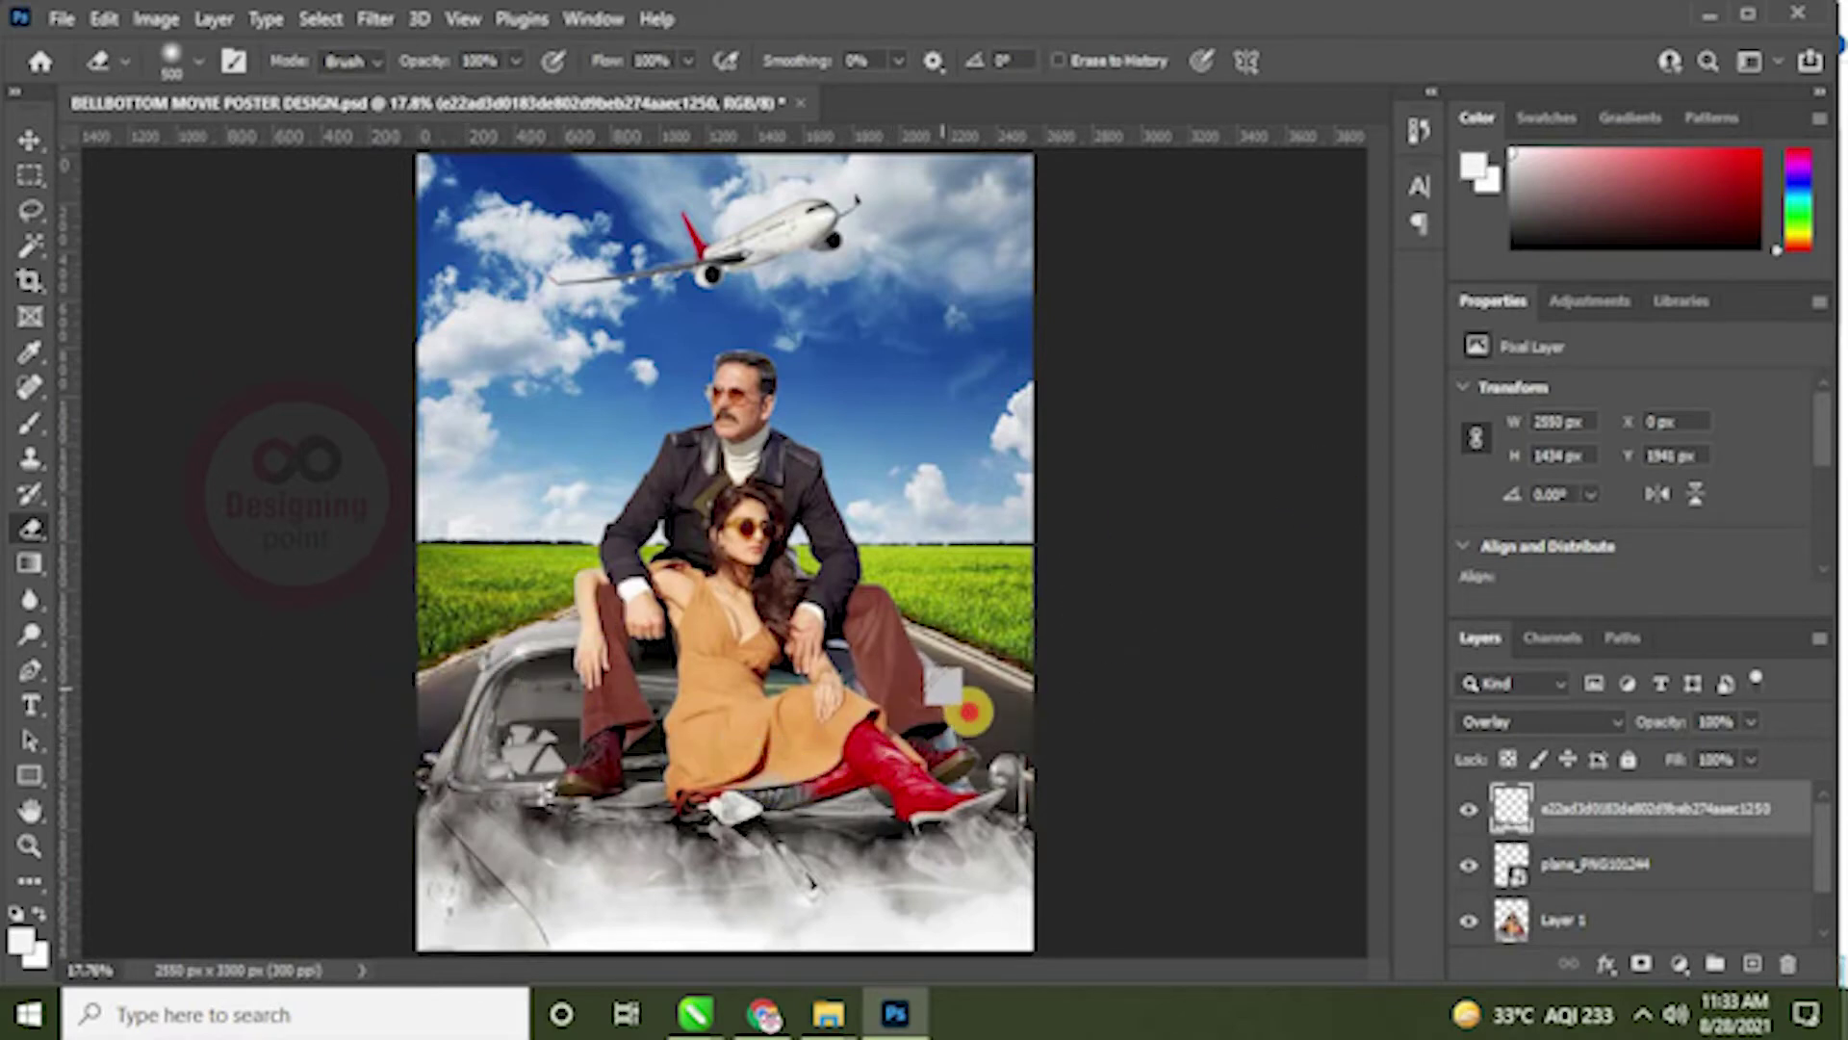
Step: Switch to the Move tool and save the document
left_click(32, 141)
left_click(29, 141)
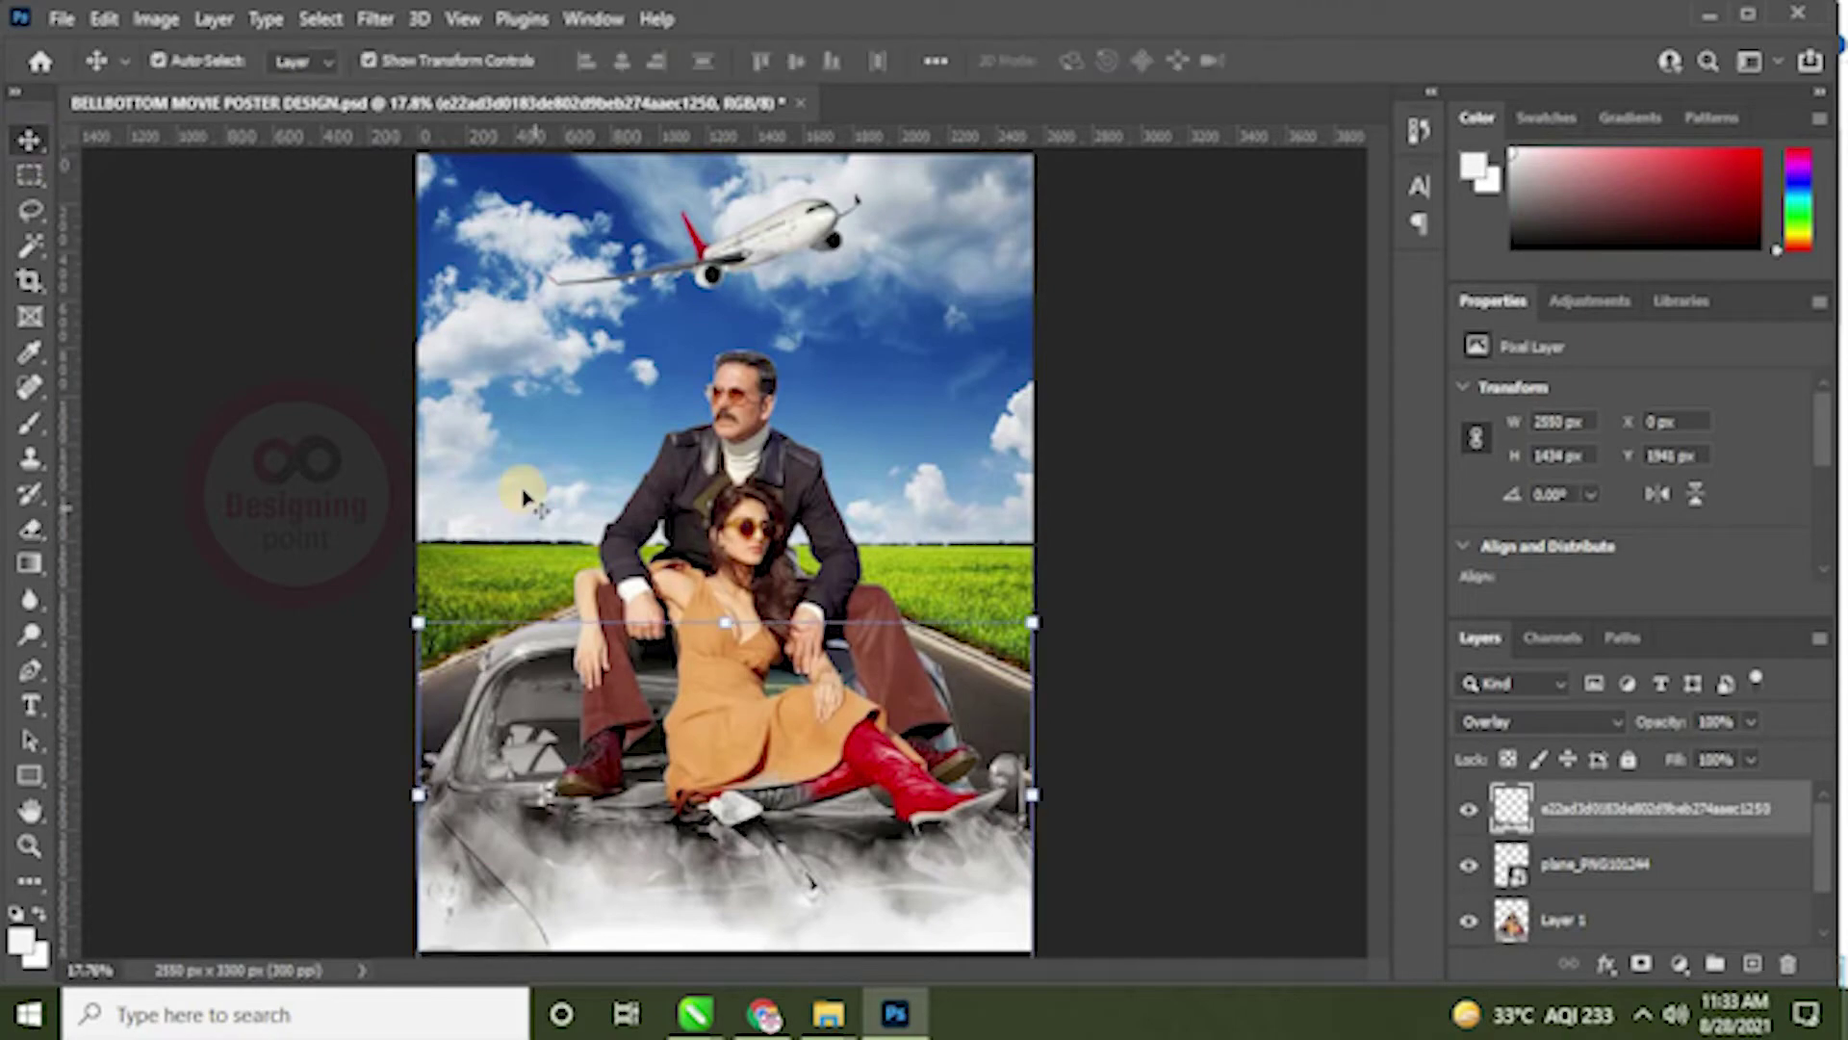
key("ctrl+s")
left_click(1730, 889)
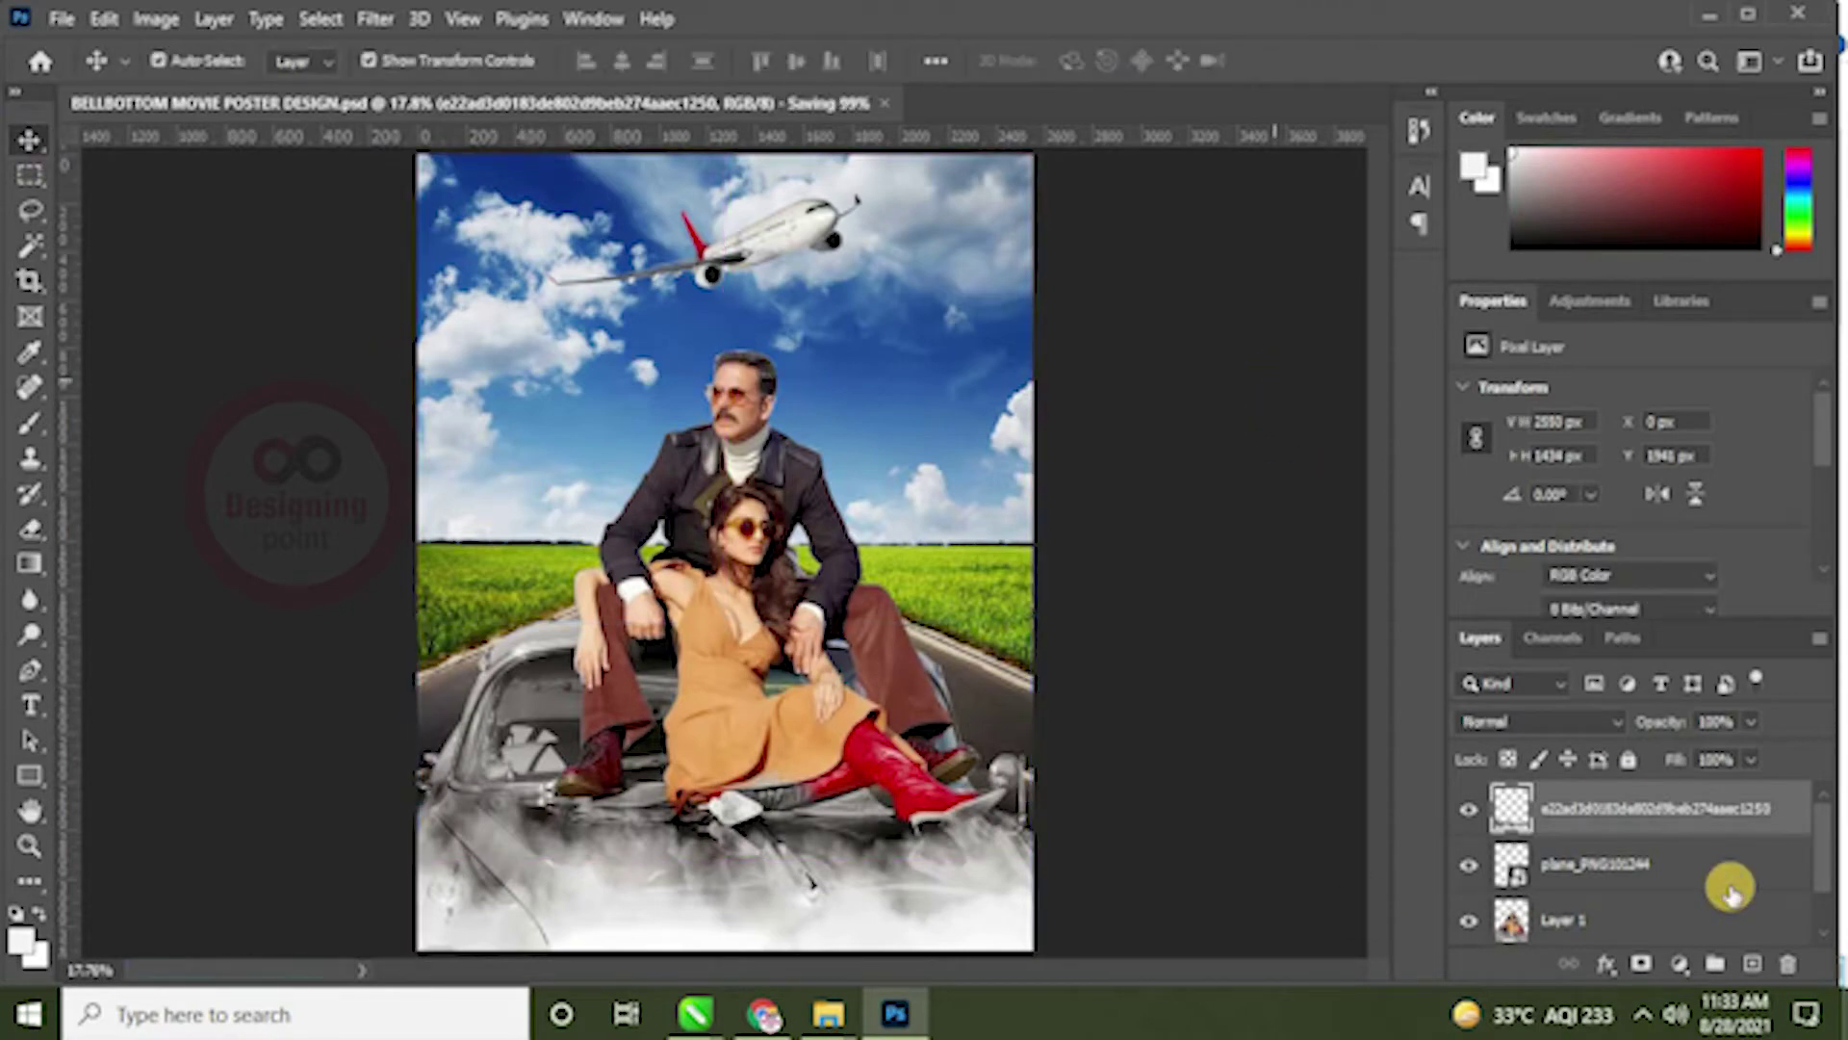
Step: Place the 2413176 paper texture rotated 90° and enlarge it to about 2635 × 4216 px, covering the whole canvas
left_click(894, 1012)
left_click_drag(1018, 239, 867, 405)
left_click_drag(1117, 419, 909, 879)
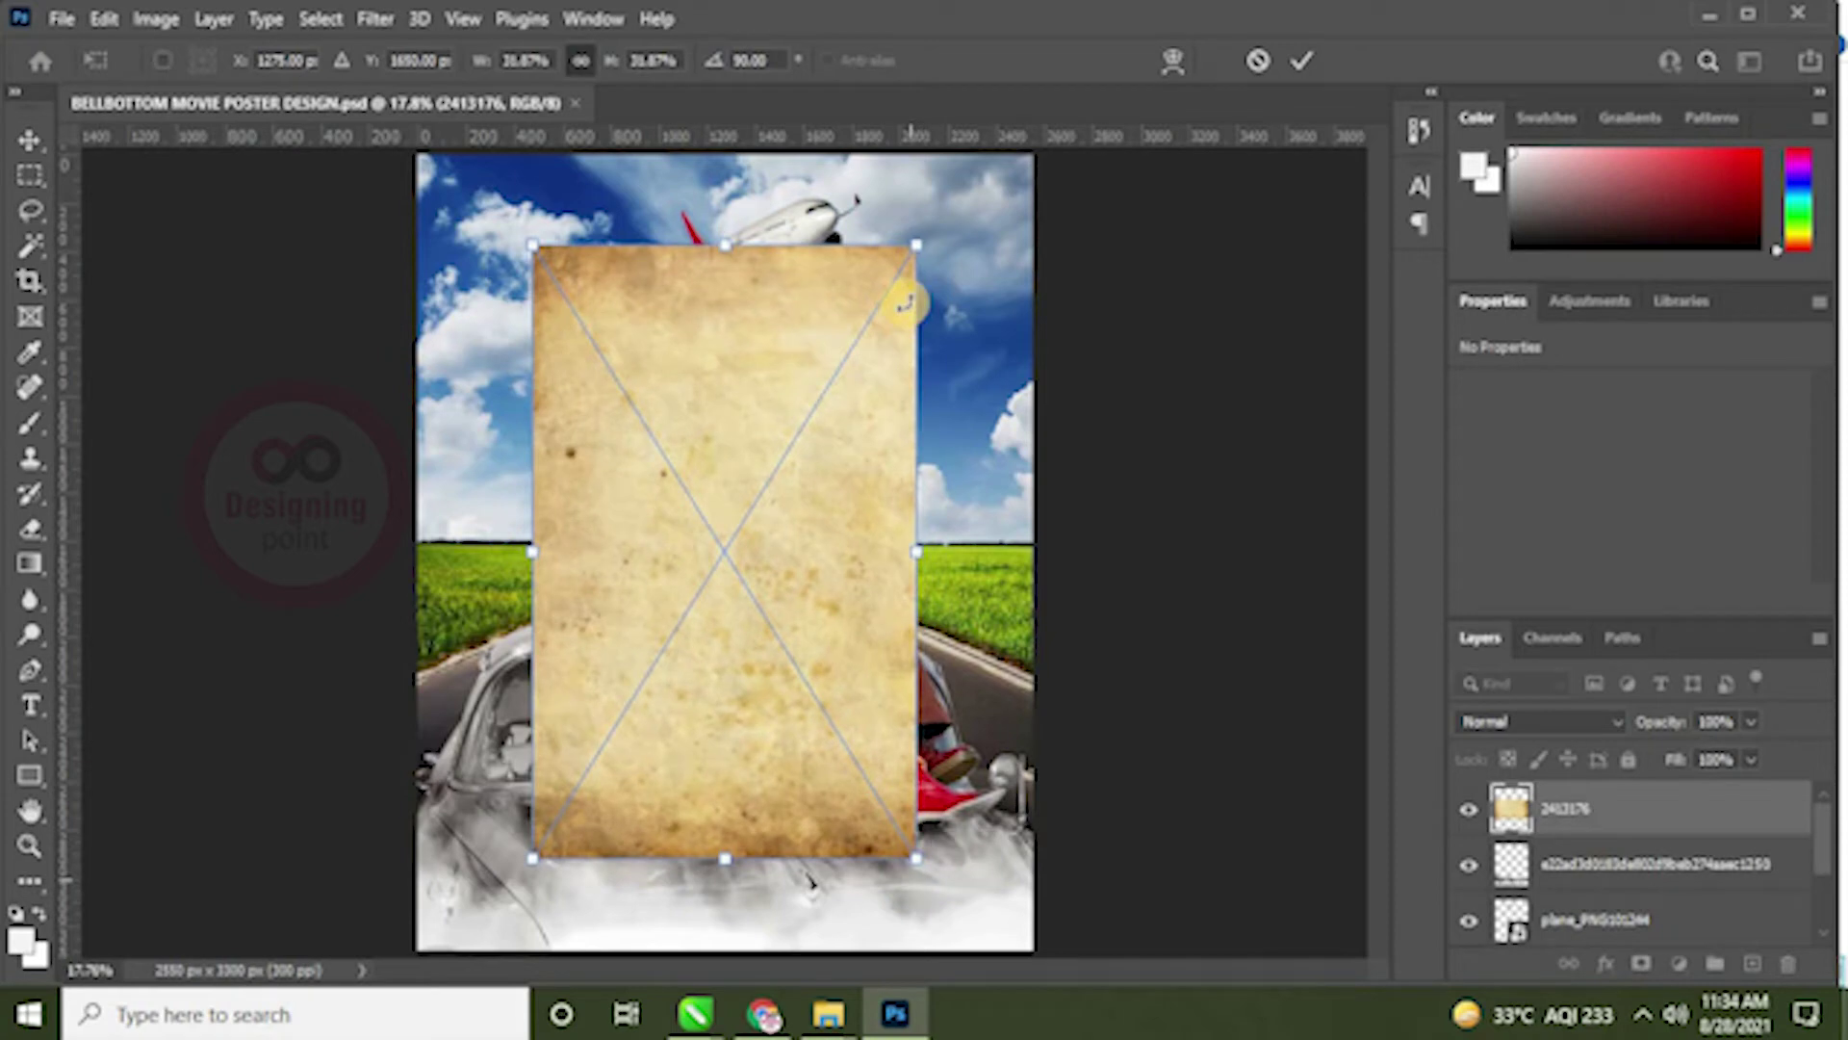
left_click_drag(915, 247, 1097, 19)
mouse_move(689, 657)
left_mouse_down()
mouse_move(722, 652)
mouse_move(682, 661)
left_mouse_up()
left_click_drag(970, 567, 962, 528)
key("Return")
left_click(1148, 650)
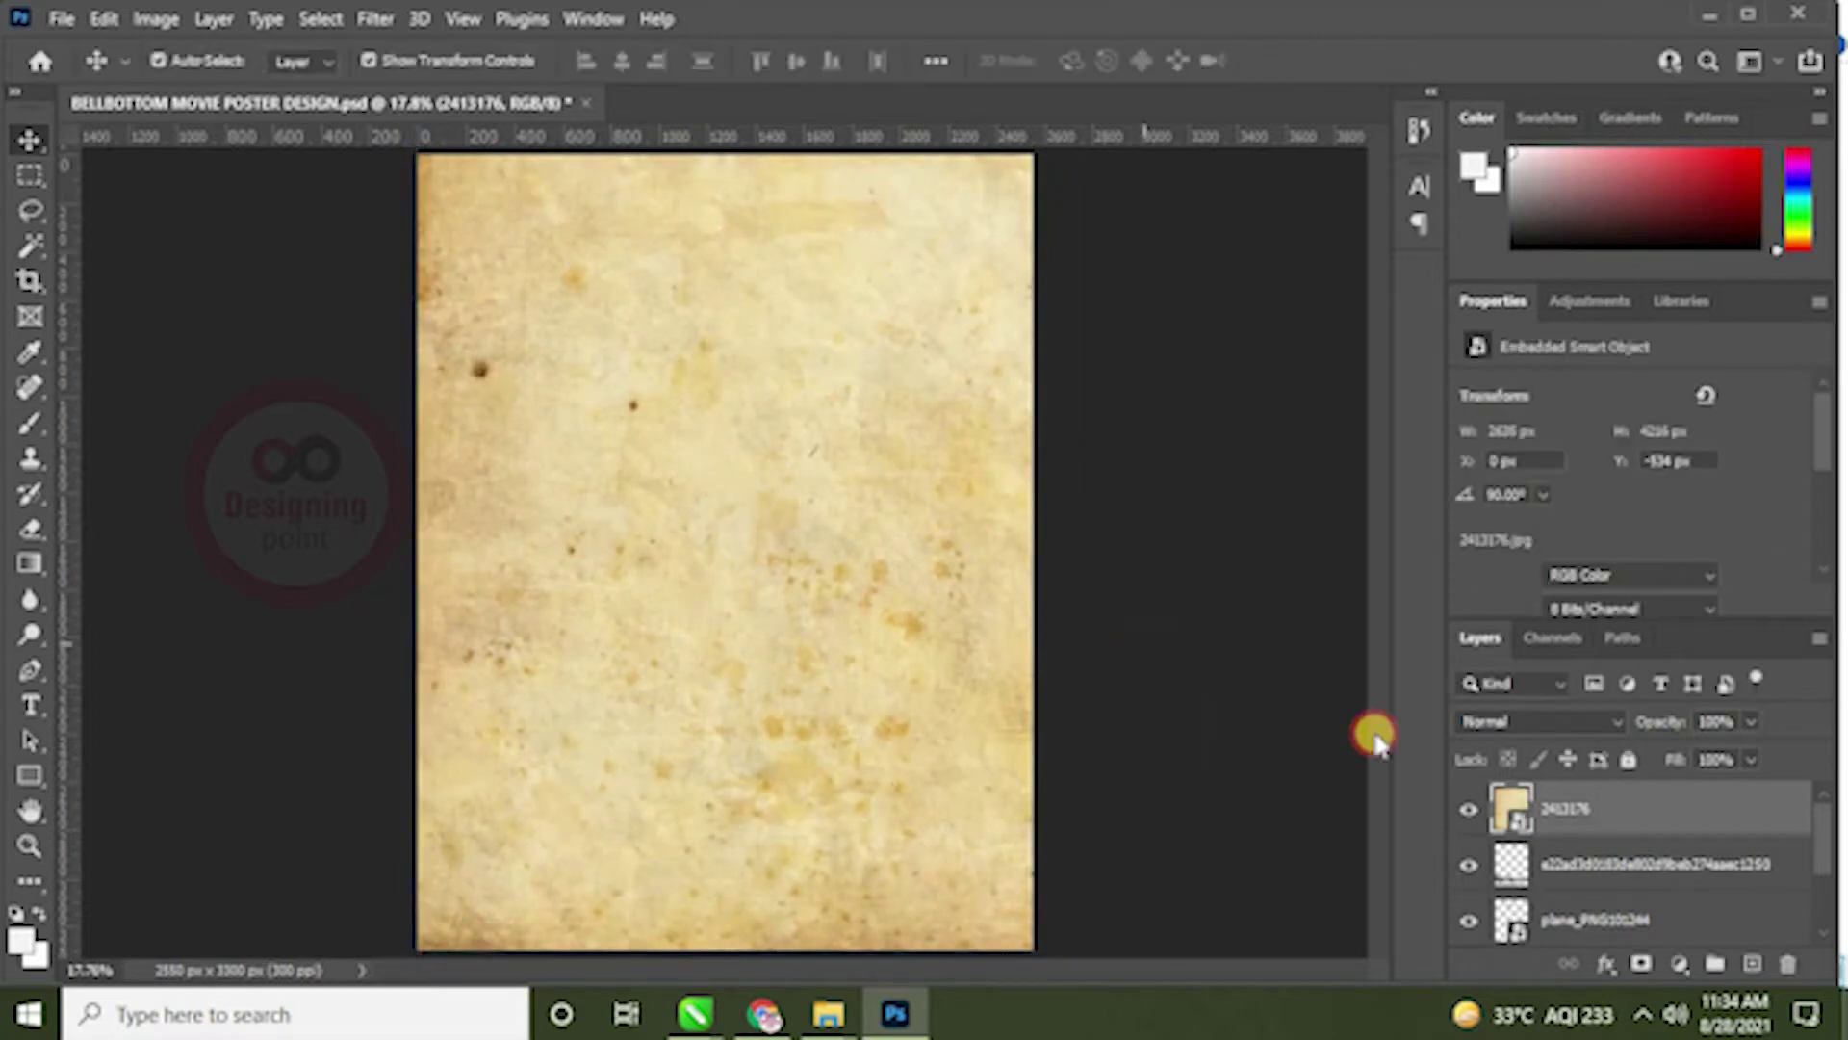
Step: Set the paper texture layer's blend mode to Linear Burn
left_click(1562, 770)
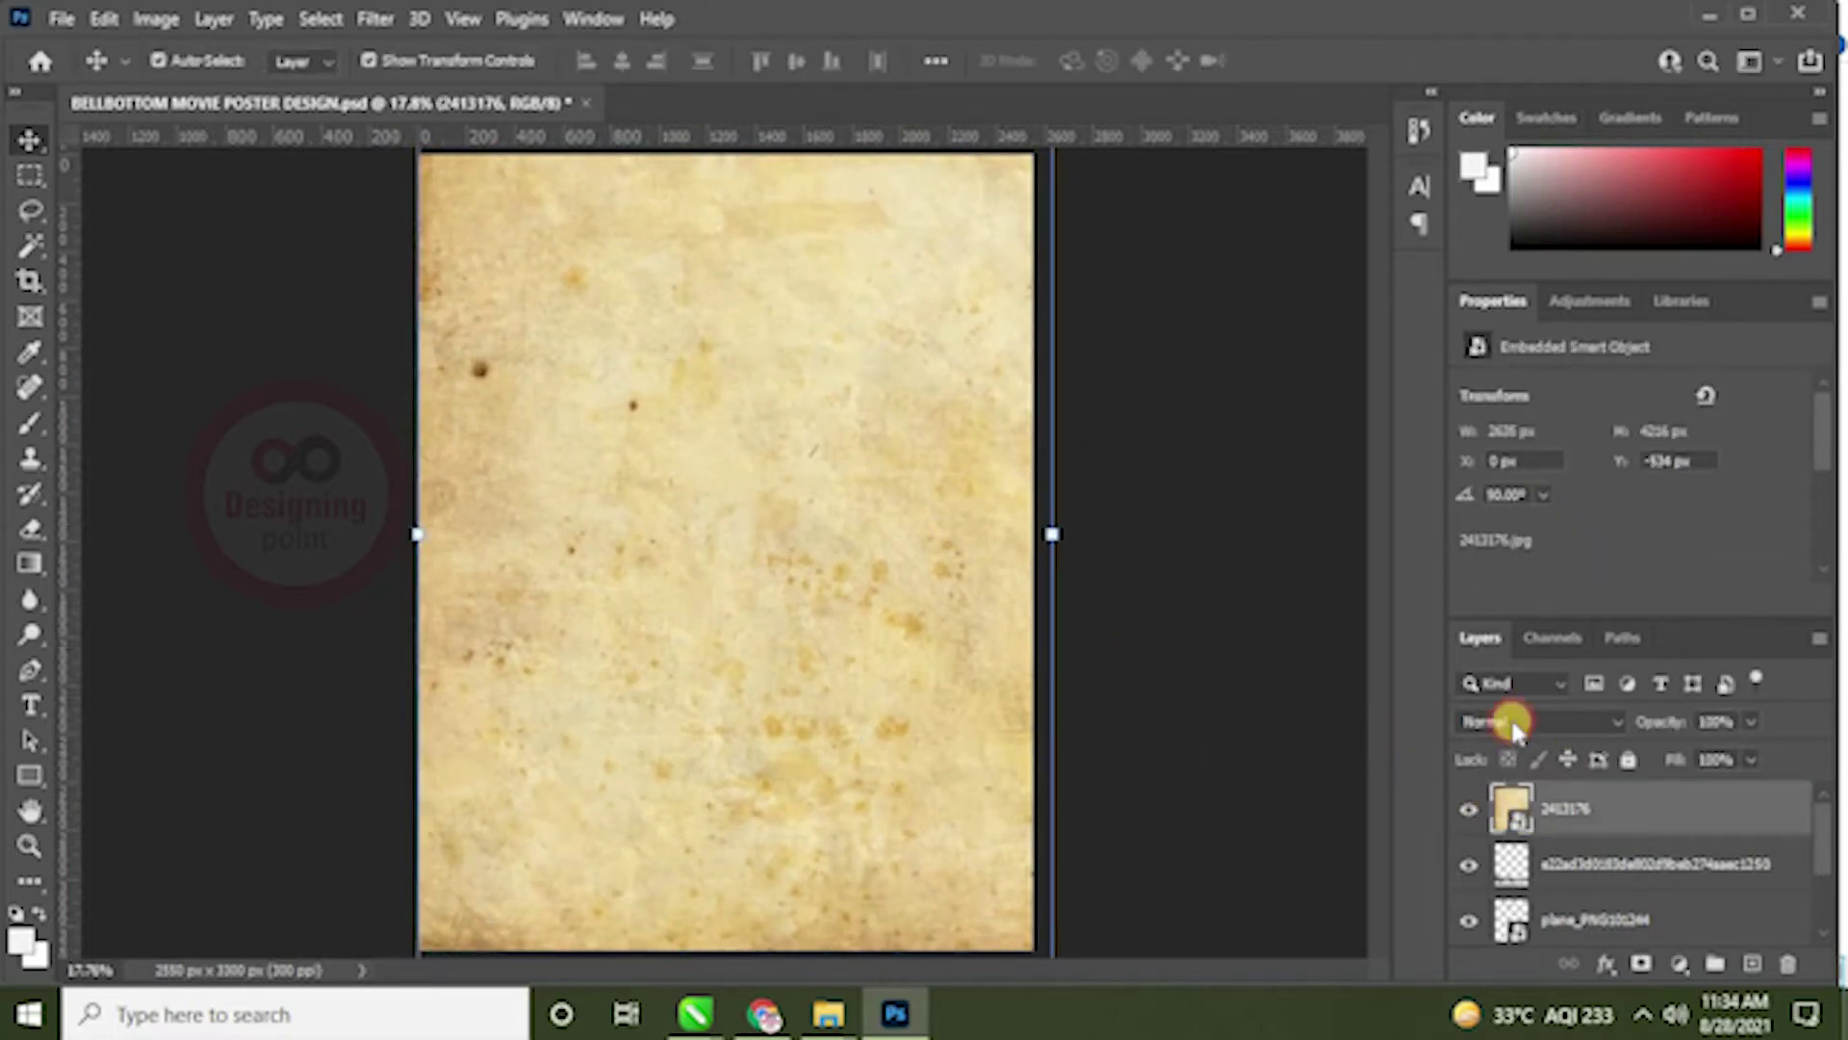
left_click(1515, 721)
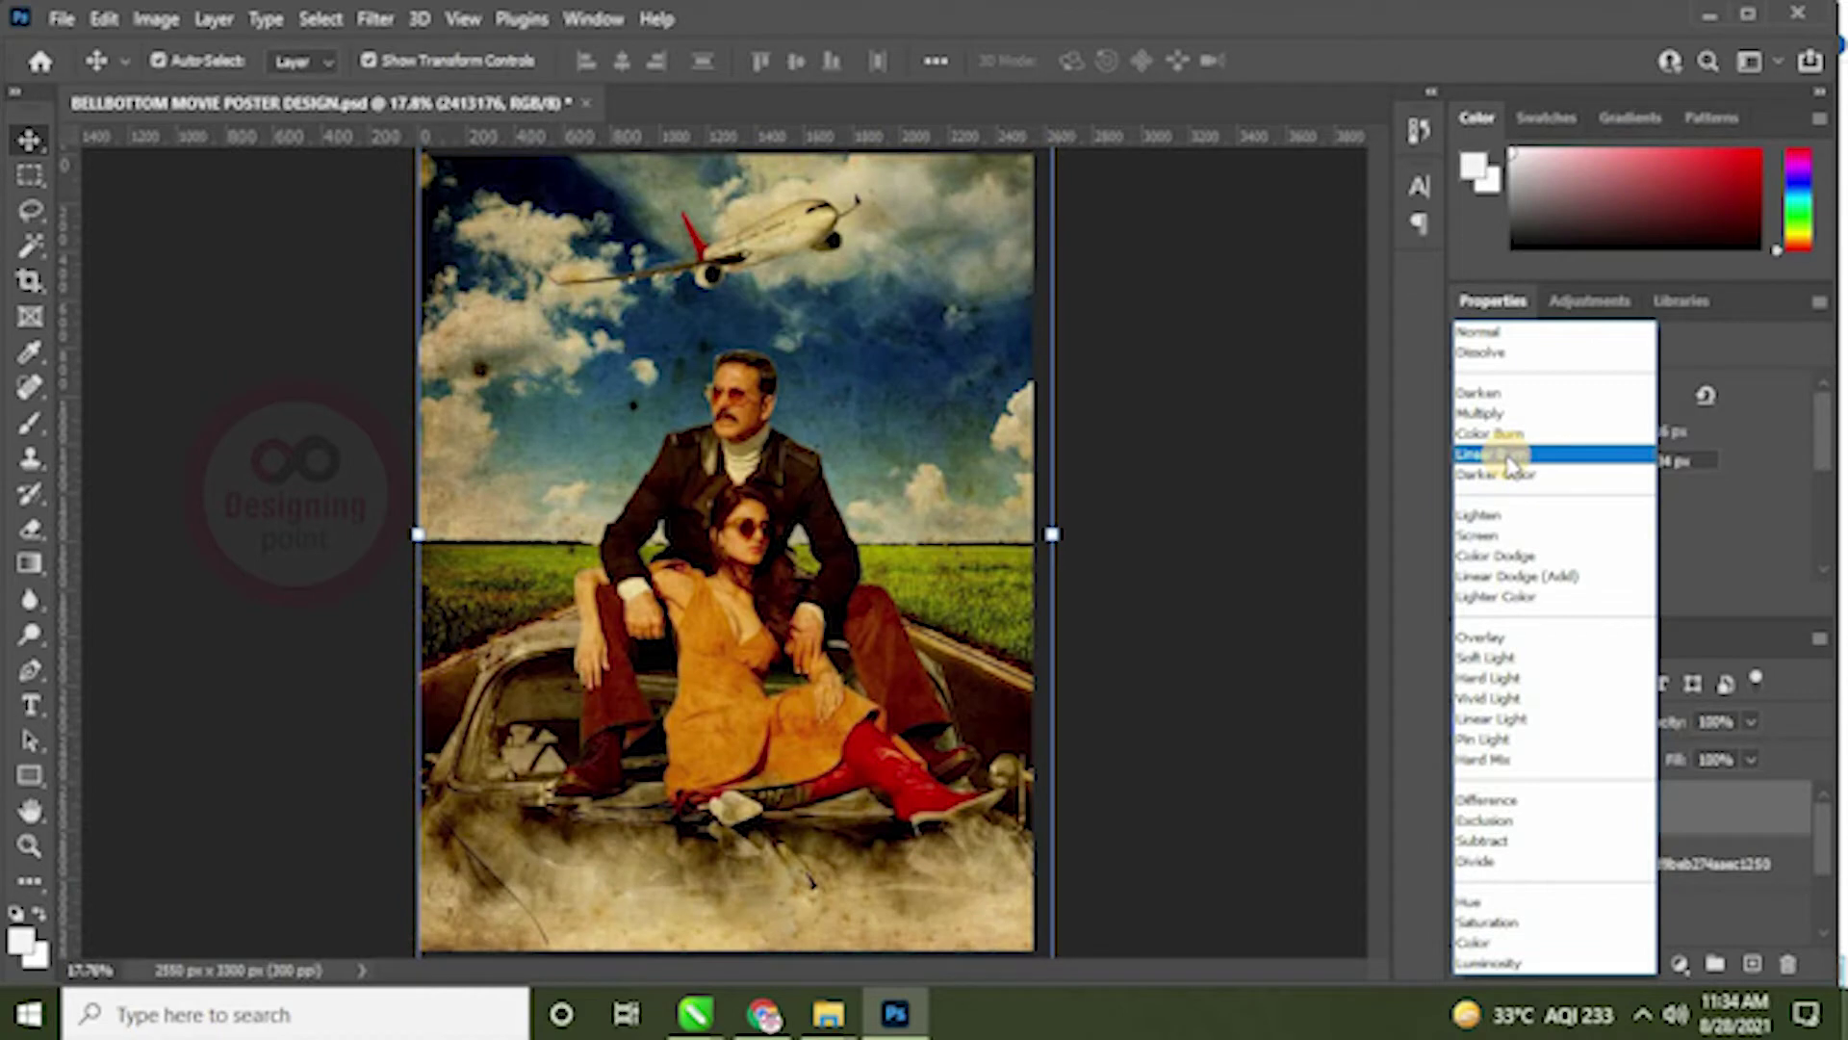
left_click(1505, 454)
left_click(1224, 611)
left_click(1595, 811)
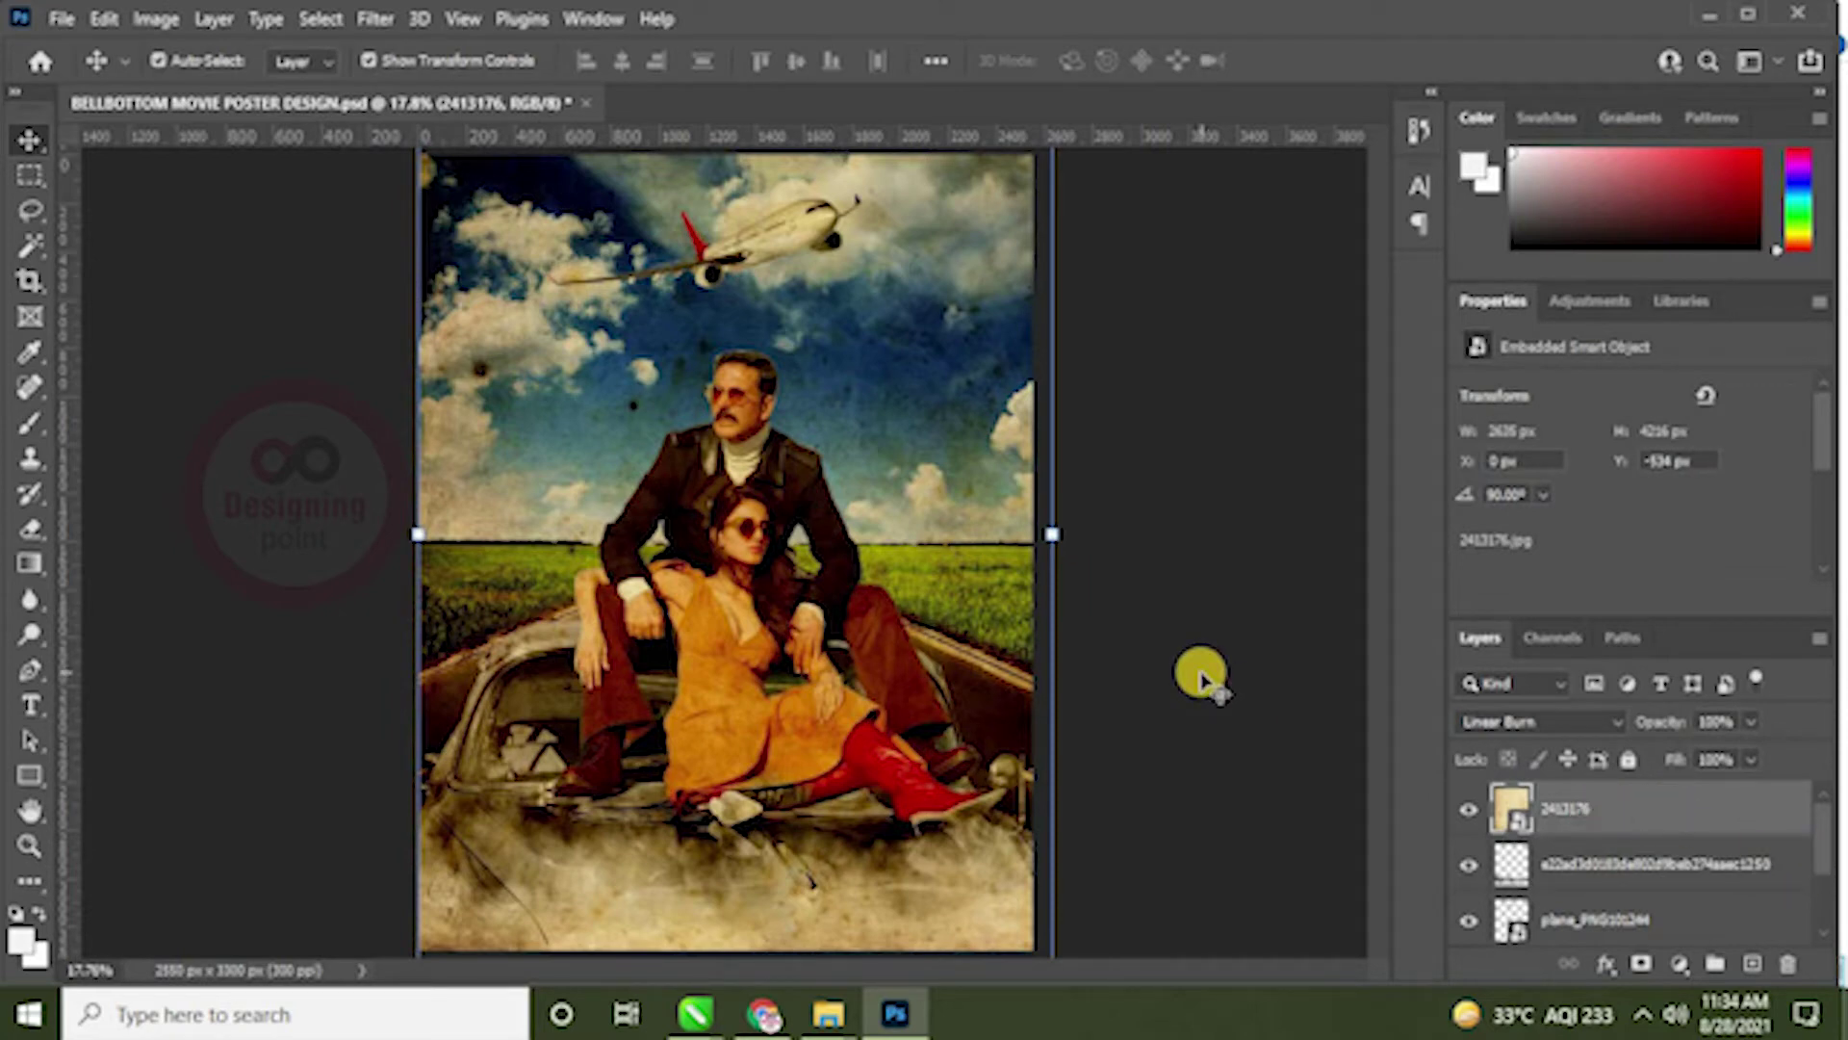
Step: Set the 2413176 paper texture layer's blend mode to Hue and deselect the layer
left_click(1550, 722)
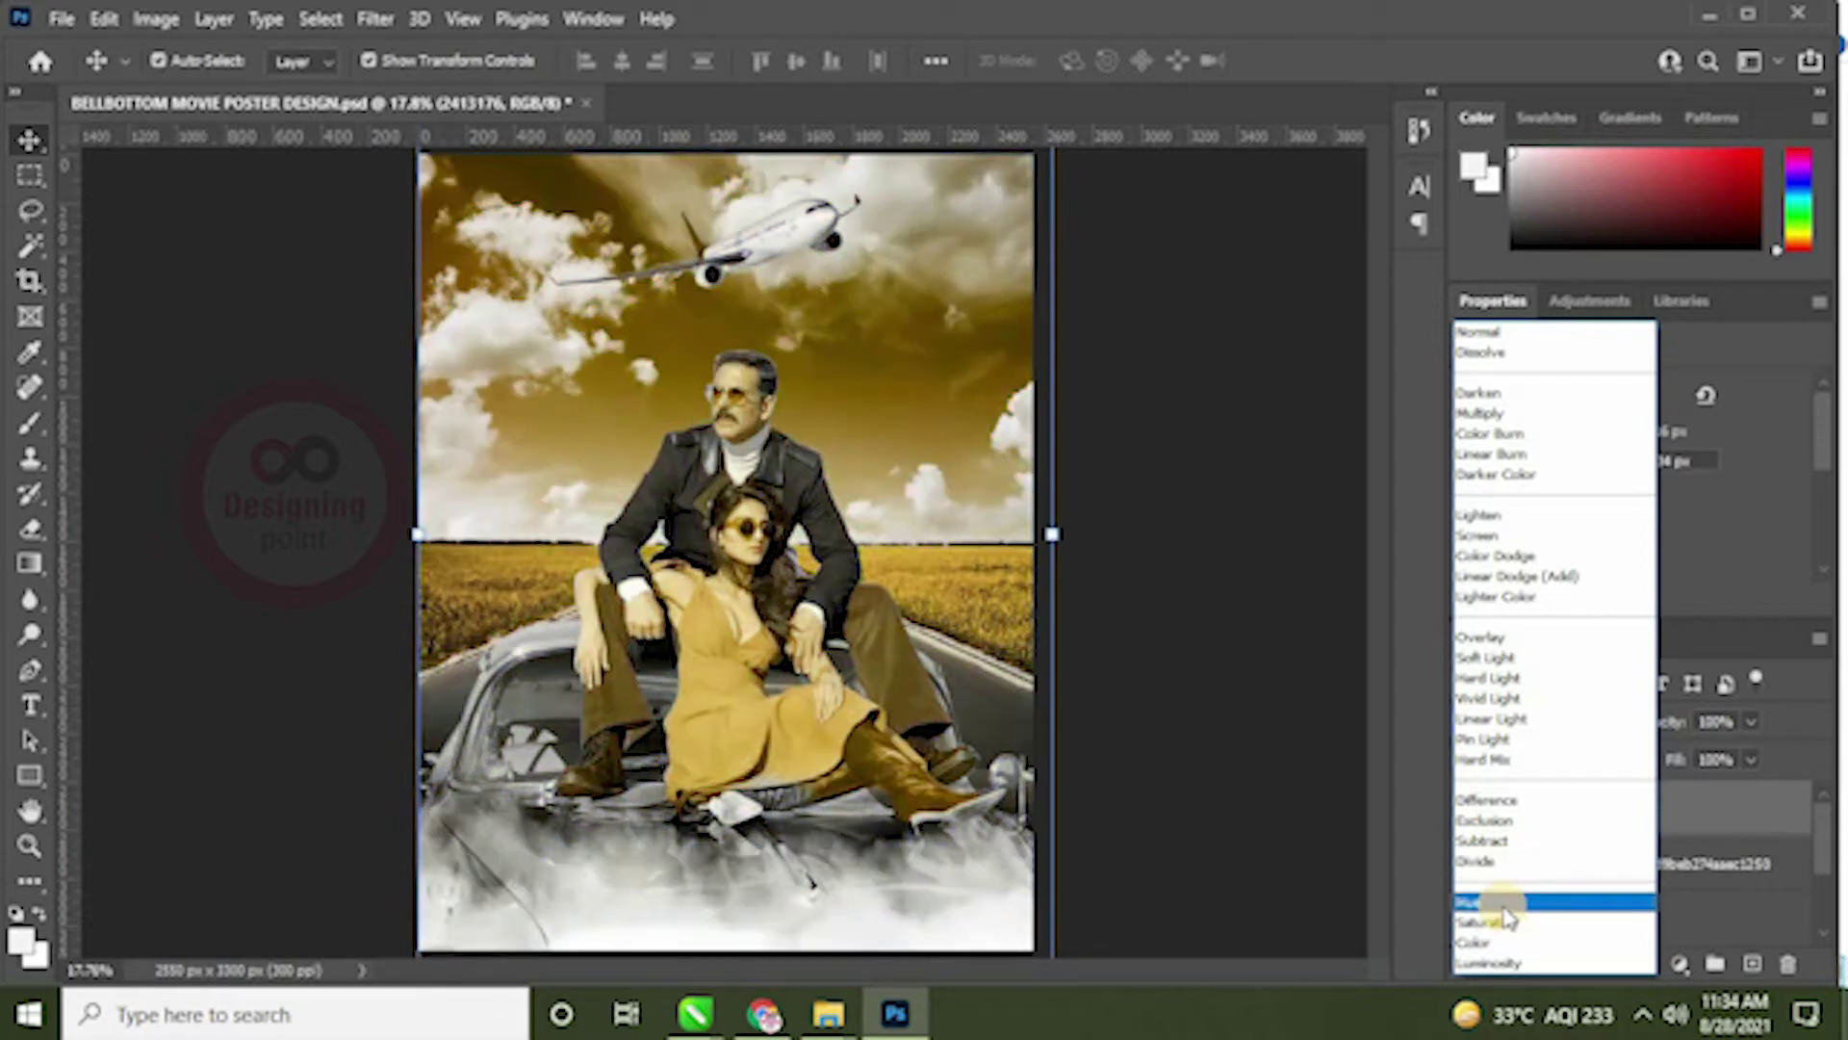
left_click(1504, 905)
left_click(1225, 618)
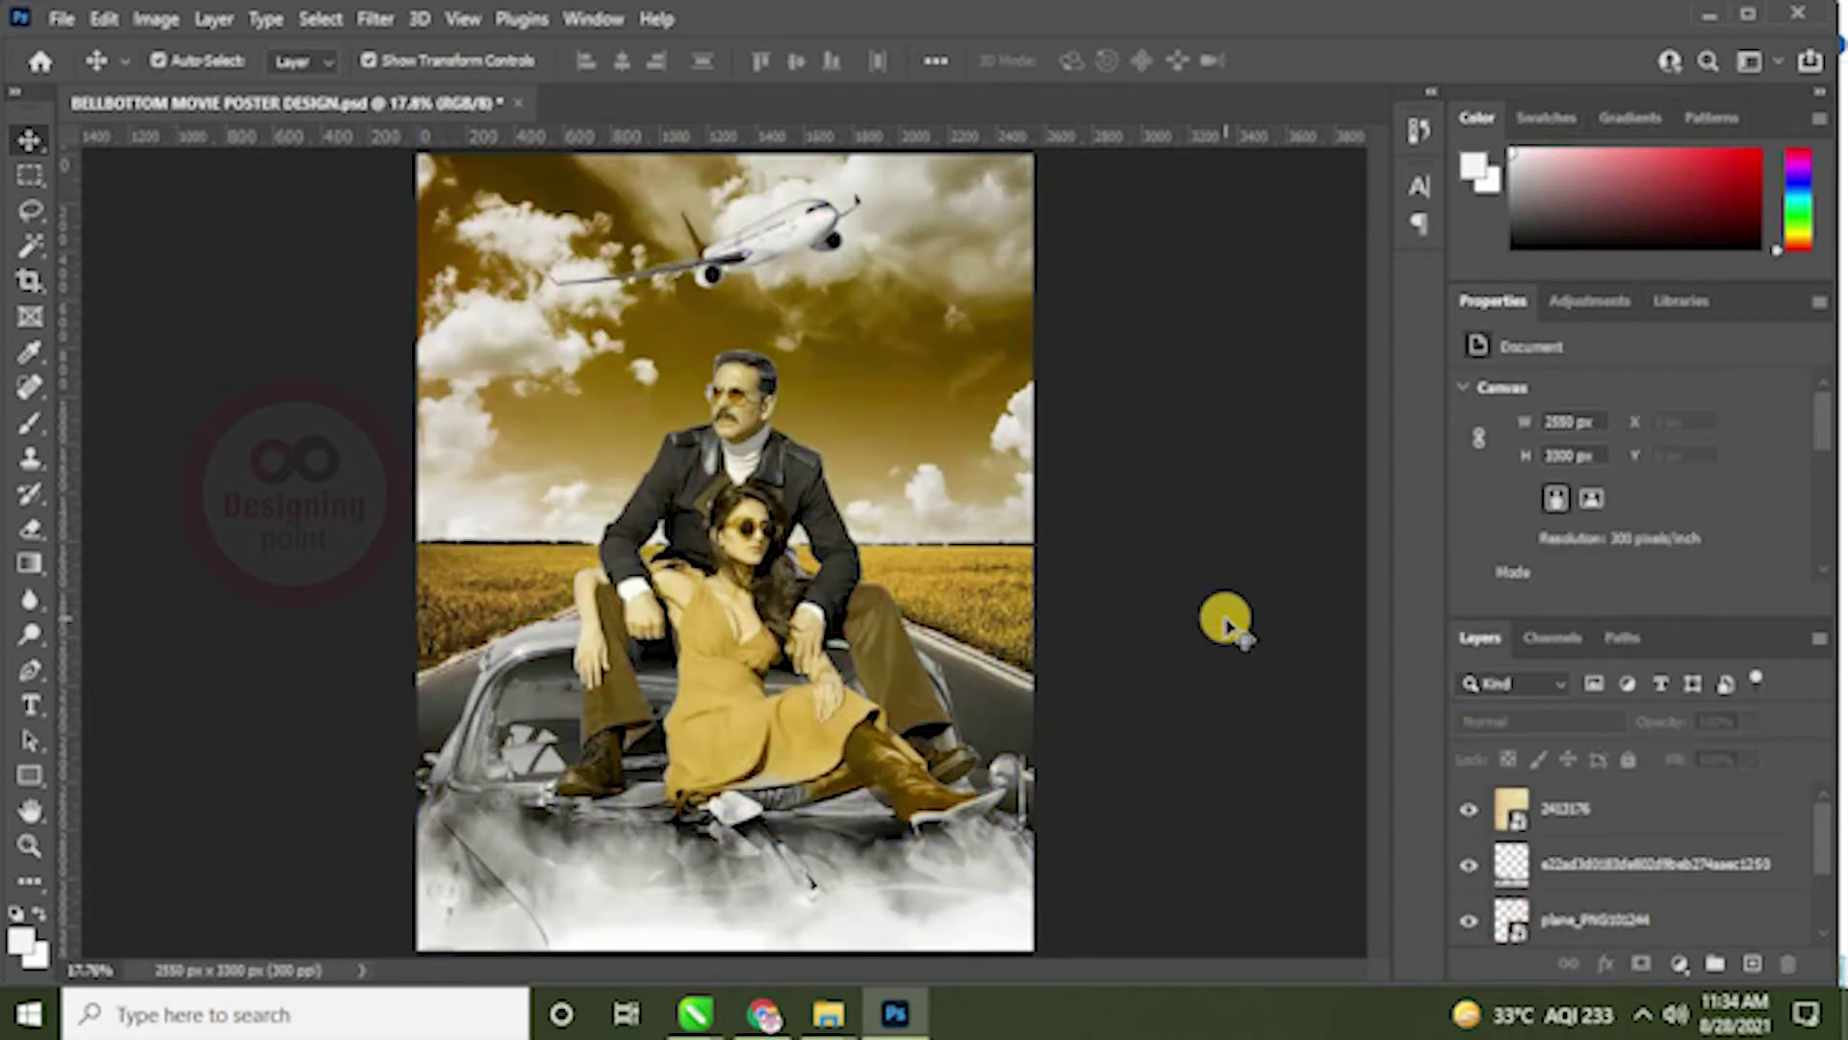
Step: Switch to the Eraser and rasterize the 2413176 paper texture layer
key("e")
key("alt+e")
left_click(789, 570)
left_click(746, 528)
left_click(883, 392)
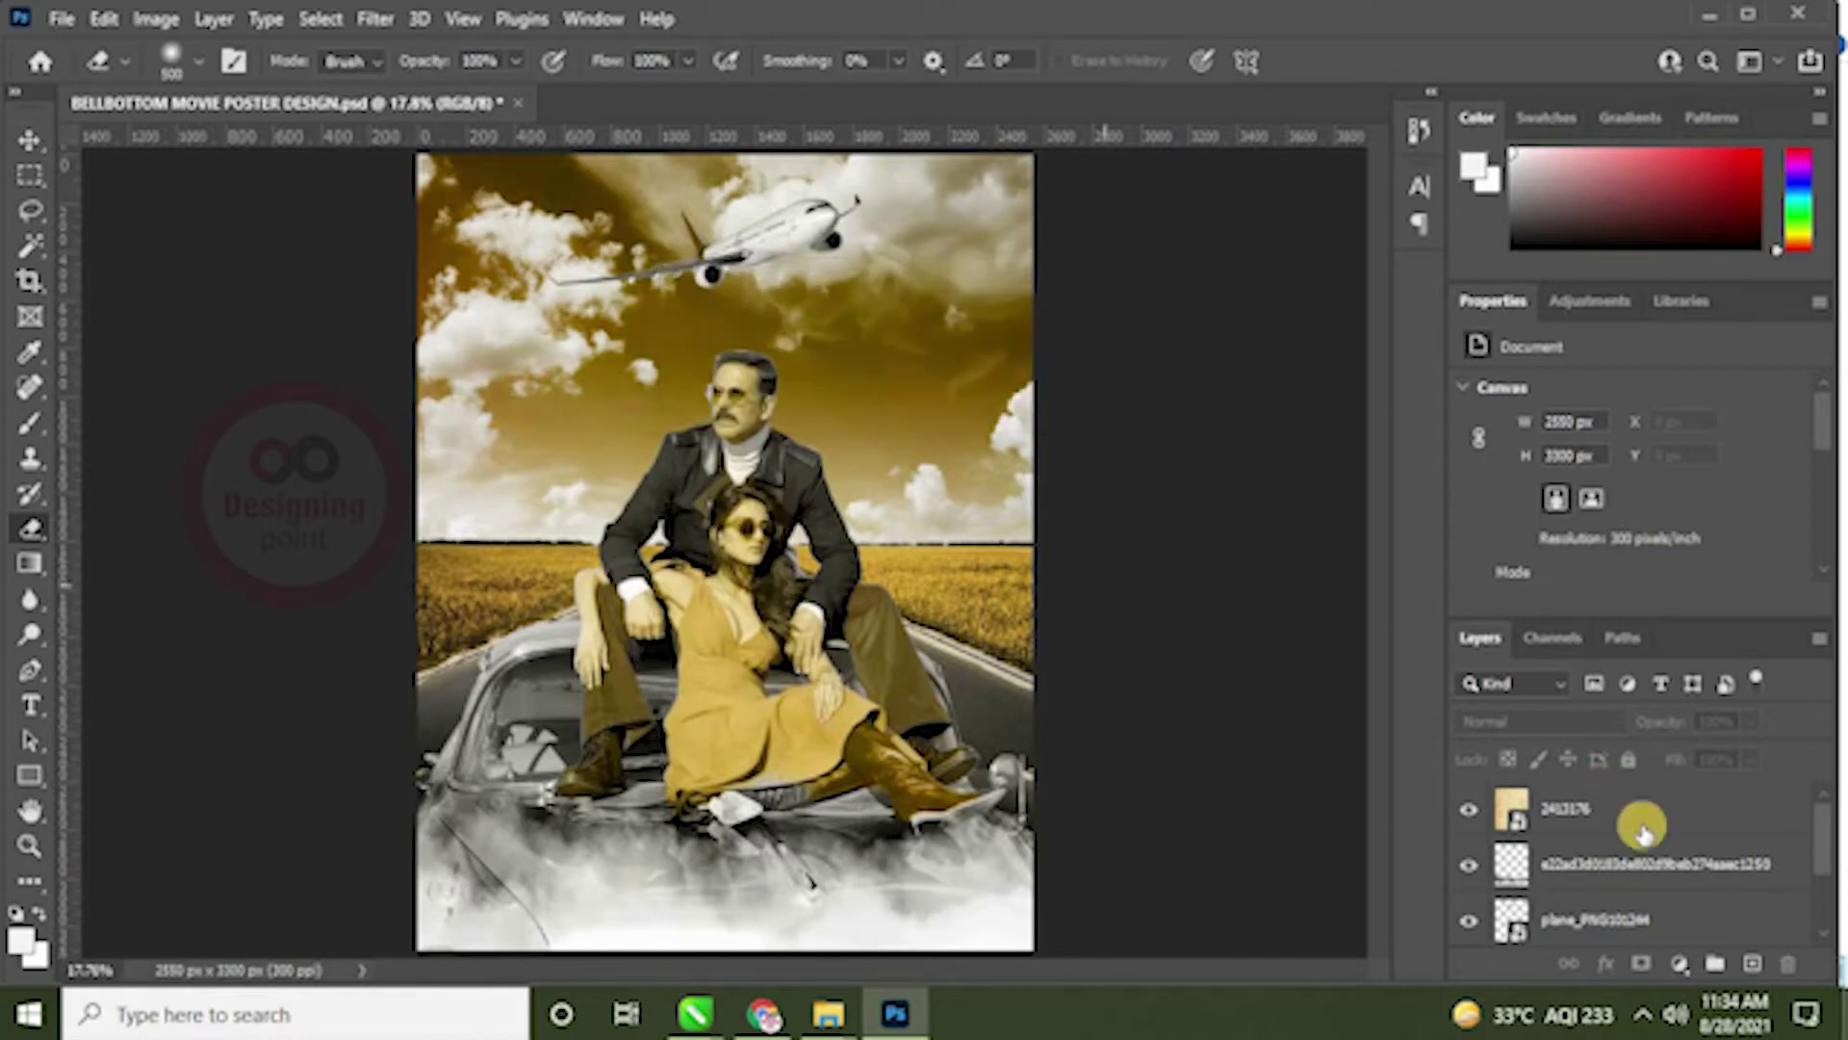
left_click(1679, 861)
left_click(1641, 808)
right_click(1630, 808)
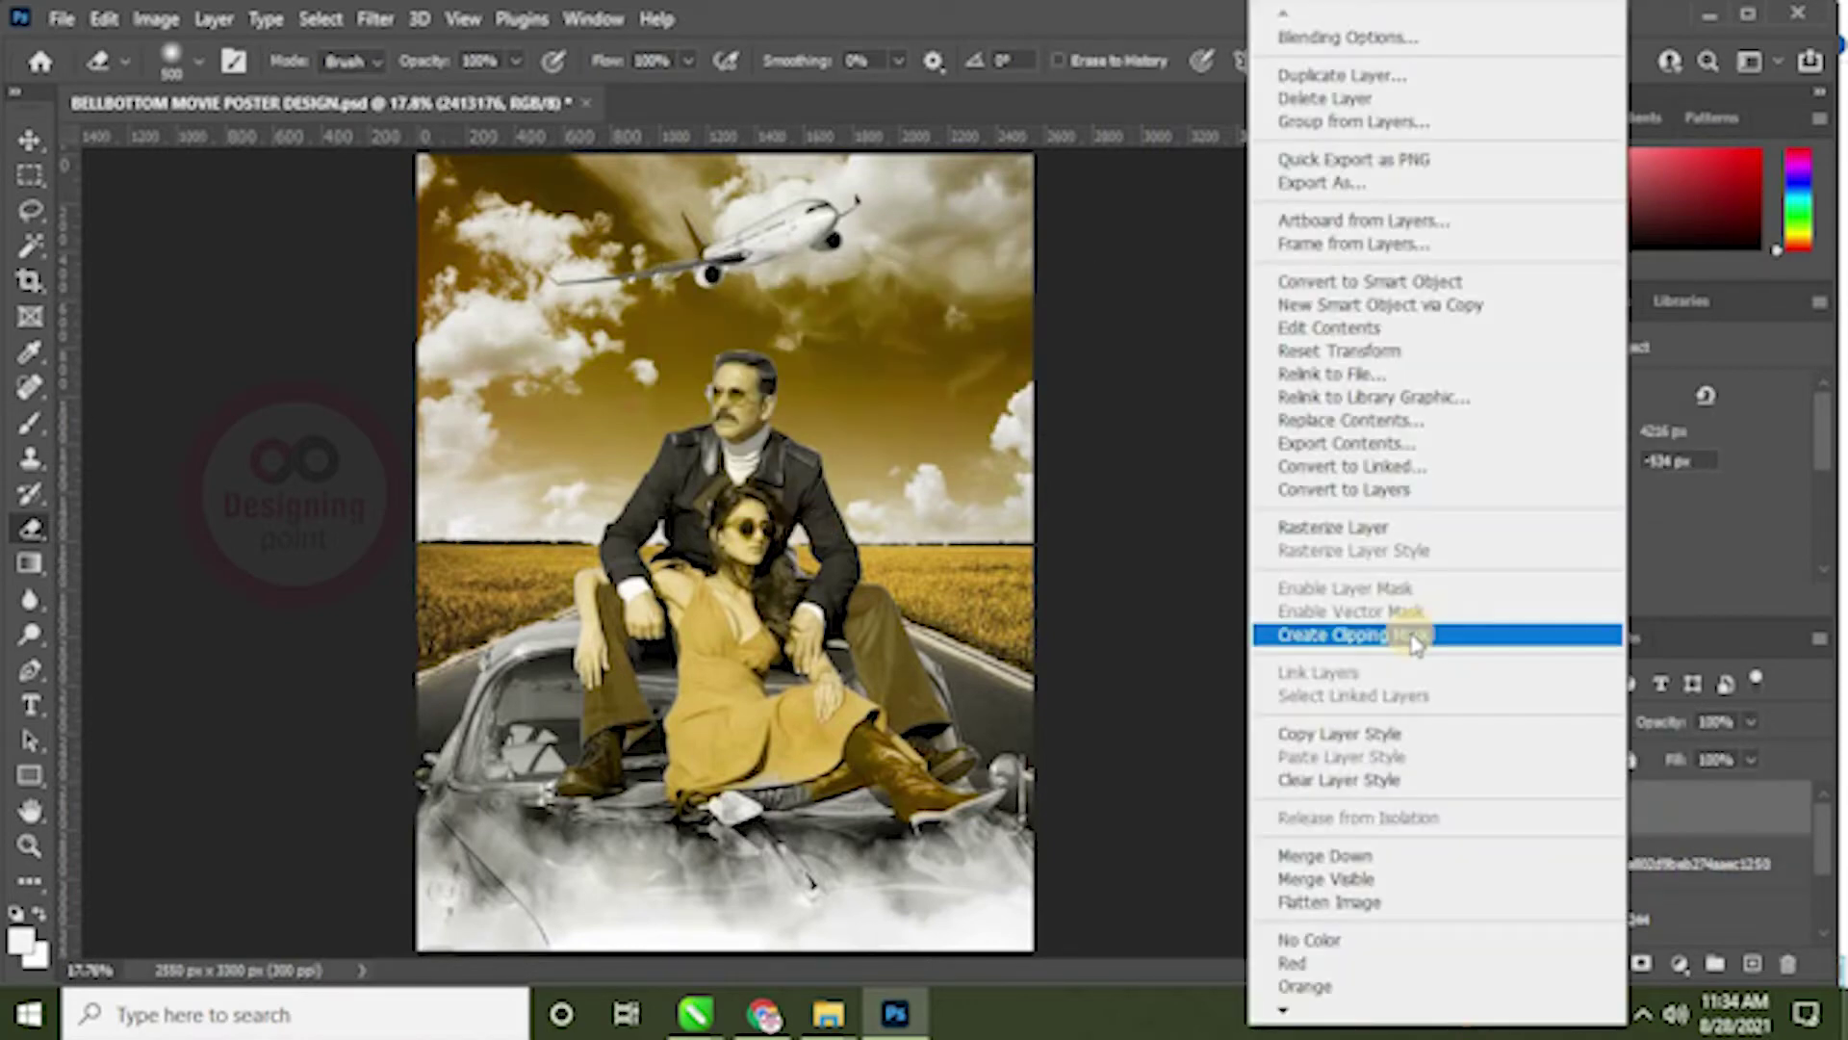
left_click(1328, 525)
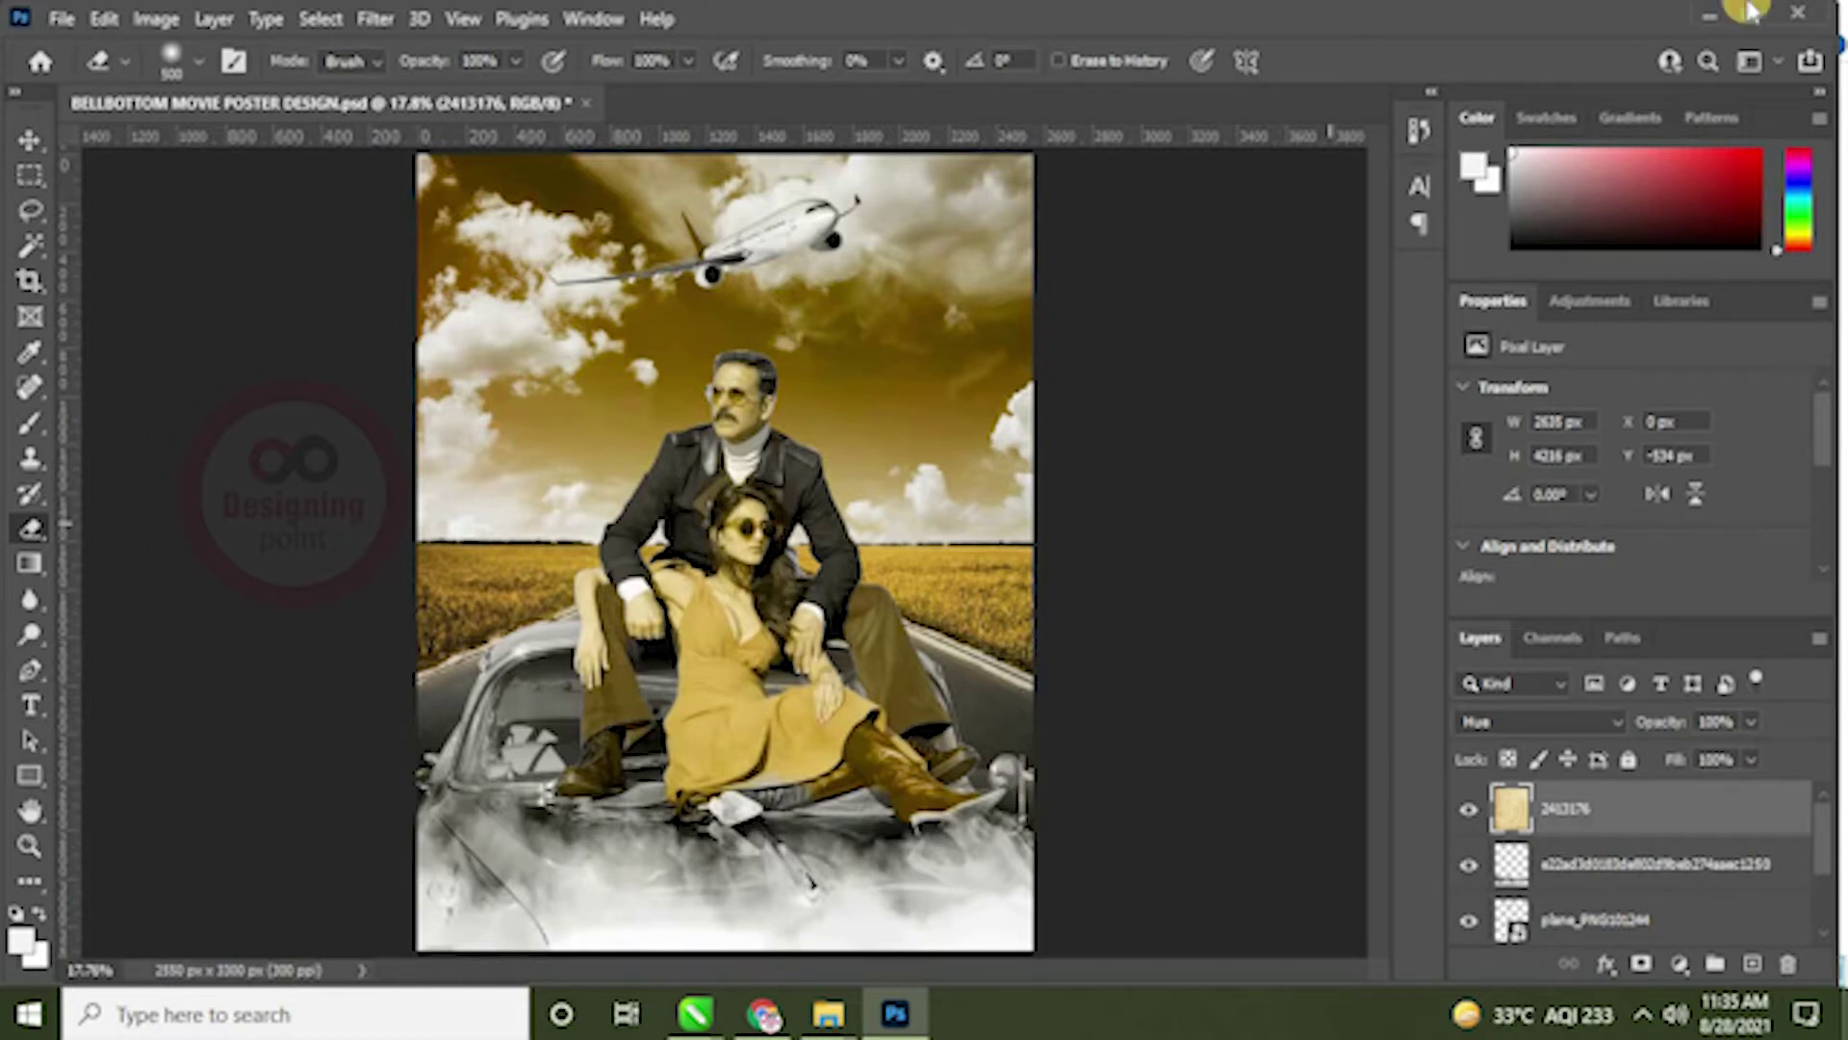
Step: Try erasing the texture over the couple with a 500 px Eraser, undo it, and paint white over the dress with a soft 200 px brush
mouse_move(756, 597)
left_mouse_down()
mouse_move(728, 642)
mouse_move(785, 513)
mouse_move(723, 580)
mouse_move(723, 464)
left_mouse_up()
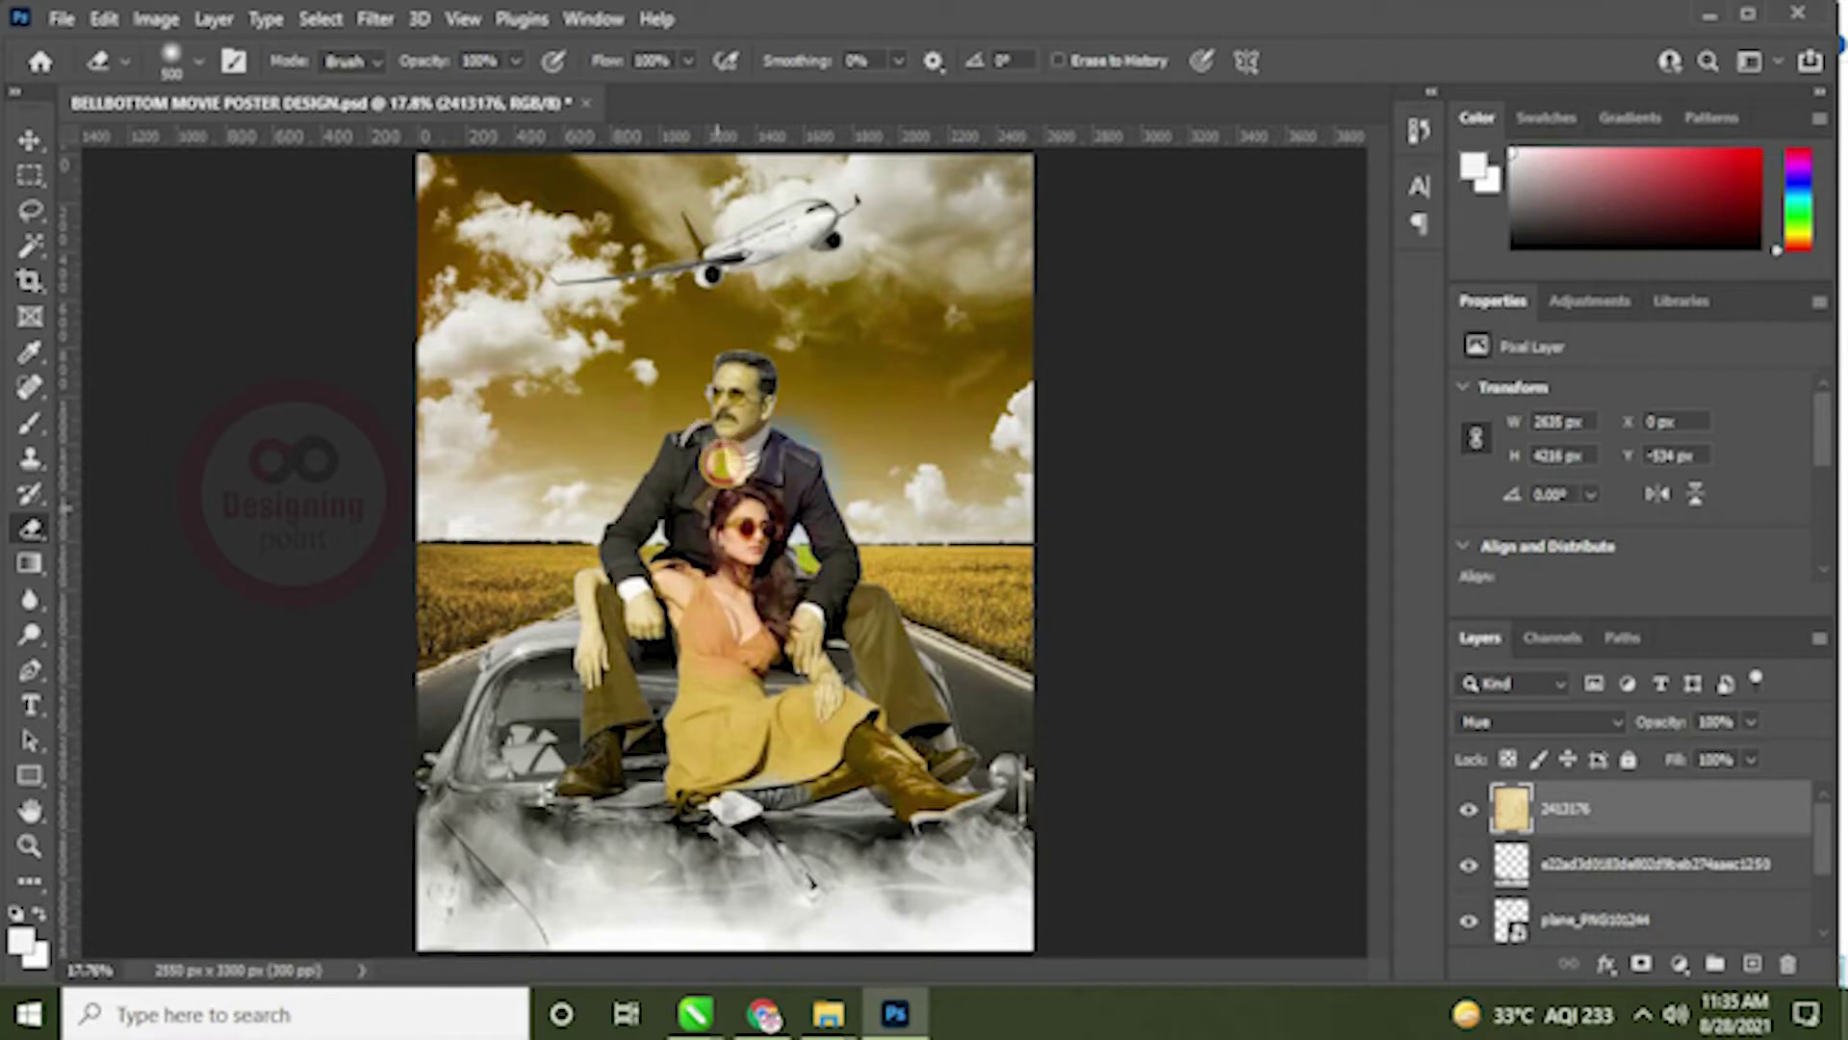
key("v")
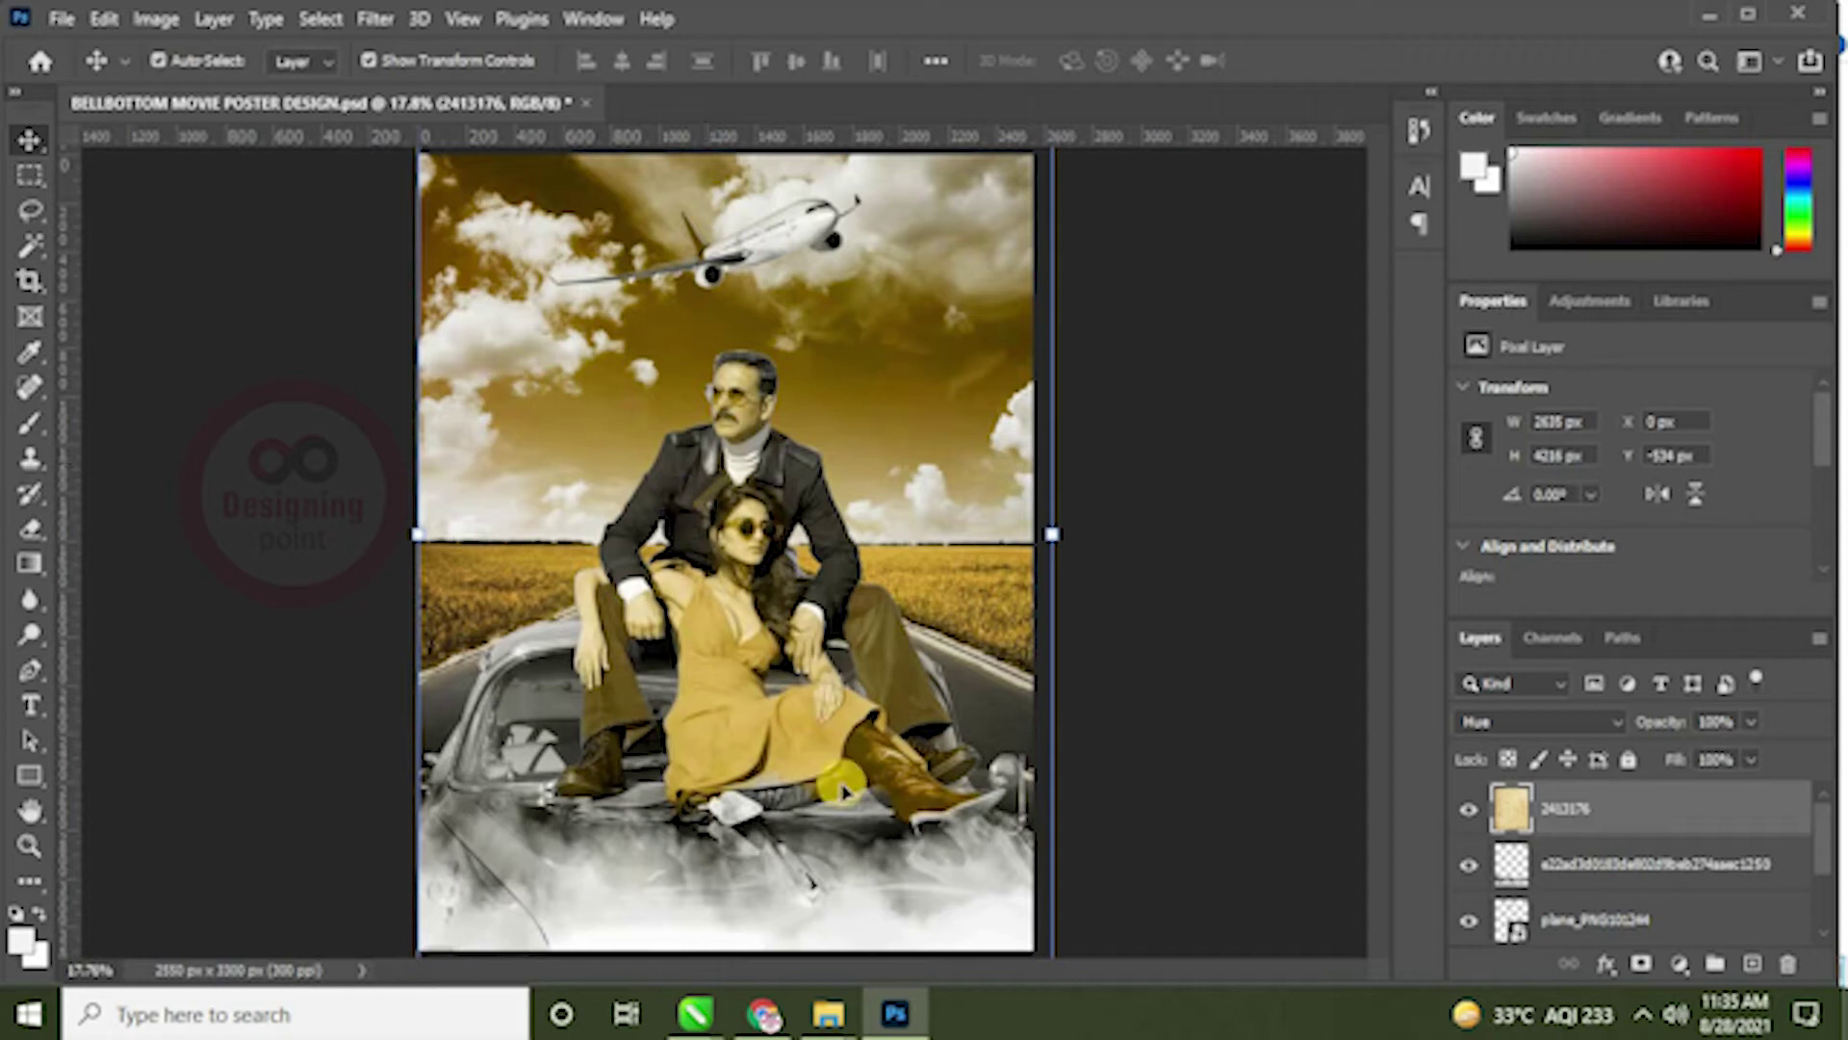
key("b")
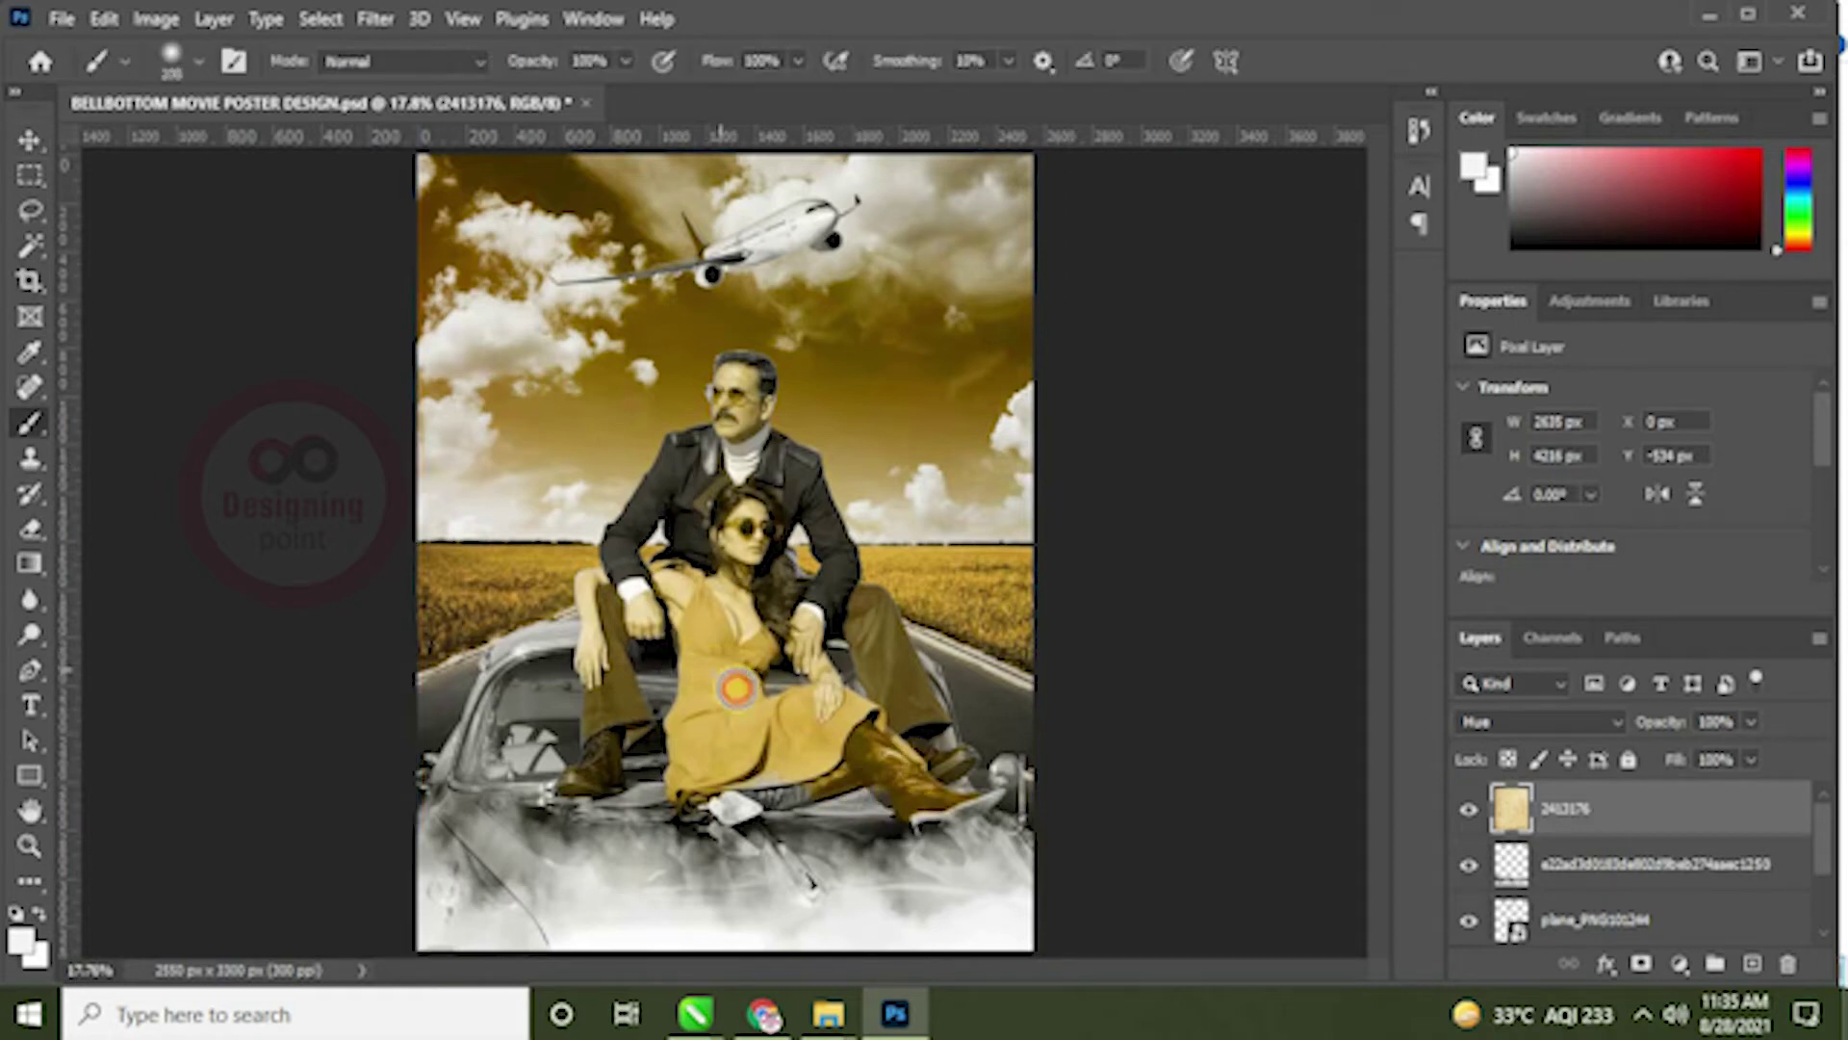
left_click_drag(662, 679, 645, 777)
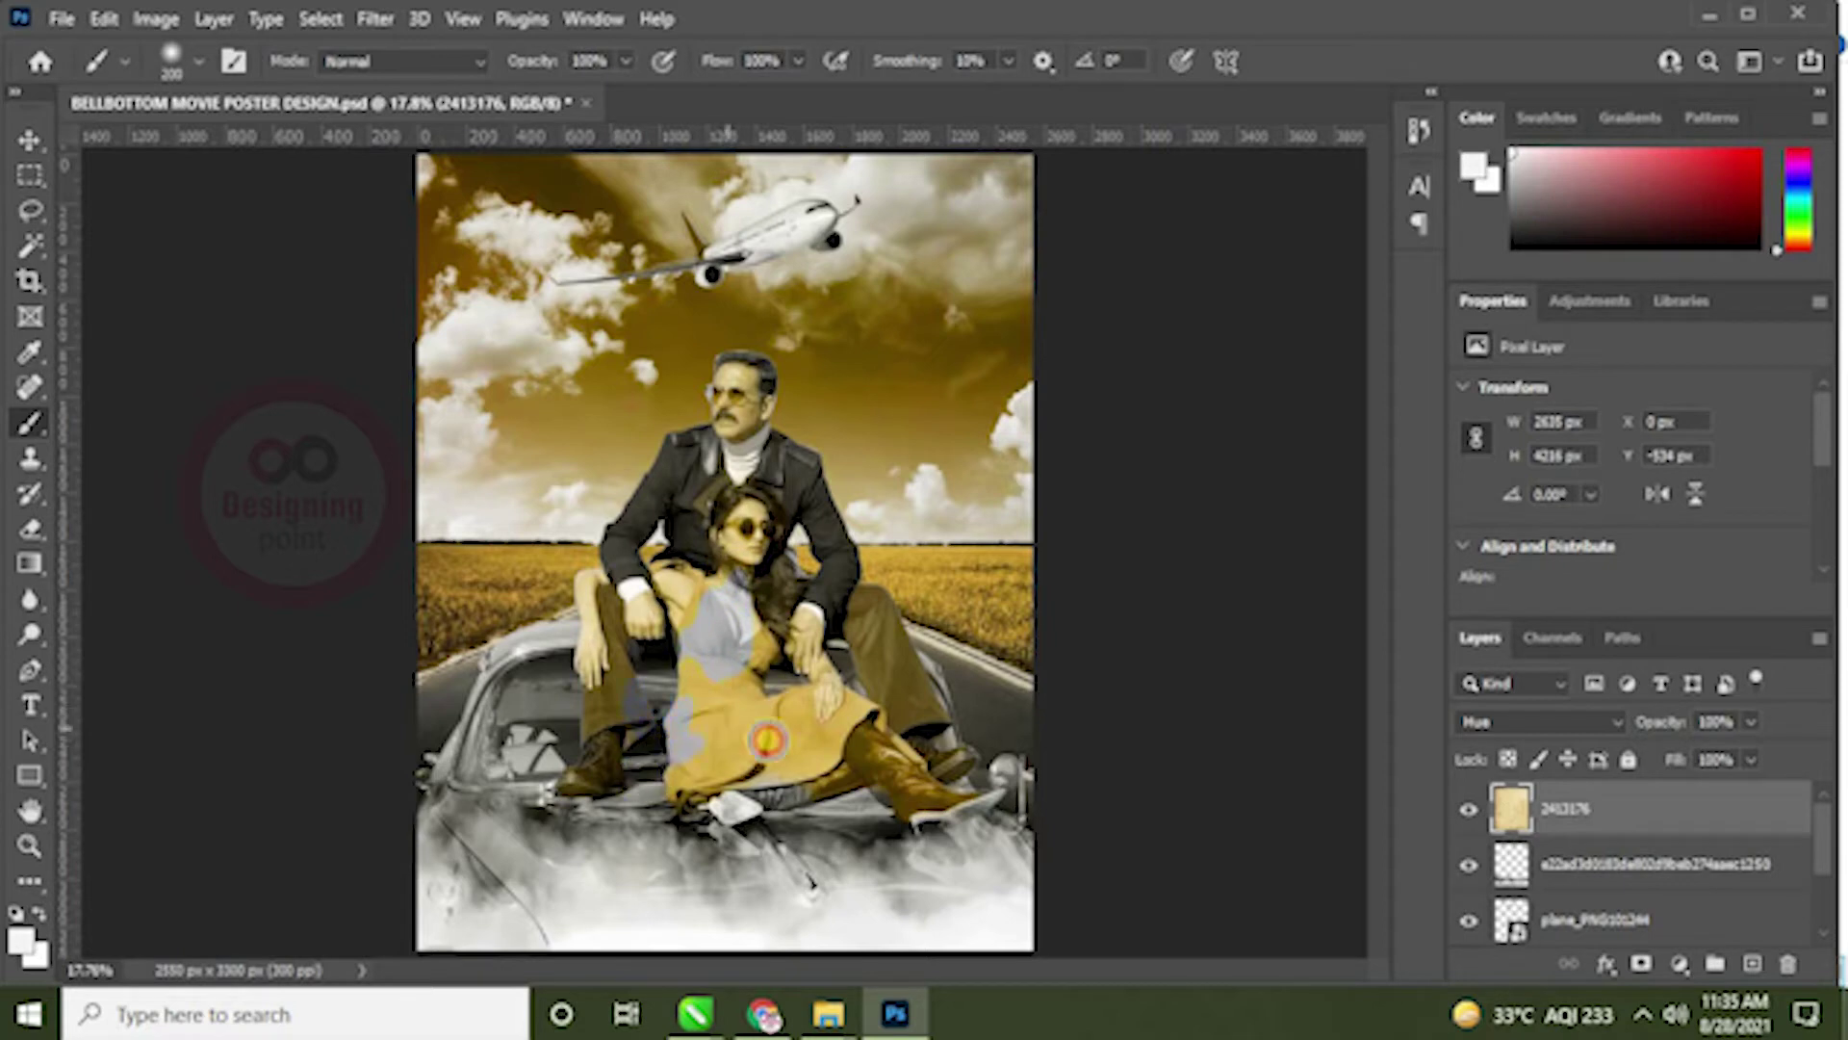
Step: Adjust the brush size to 250 px and paint white on the texture layer over the woman's face, hair and chest
left_click(204, 74)
left_click_drag(256, 165, 188, 190)
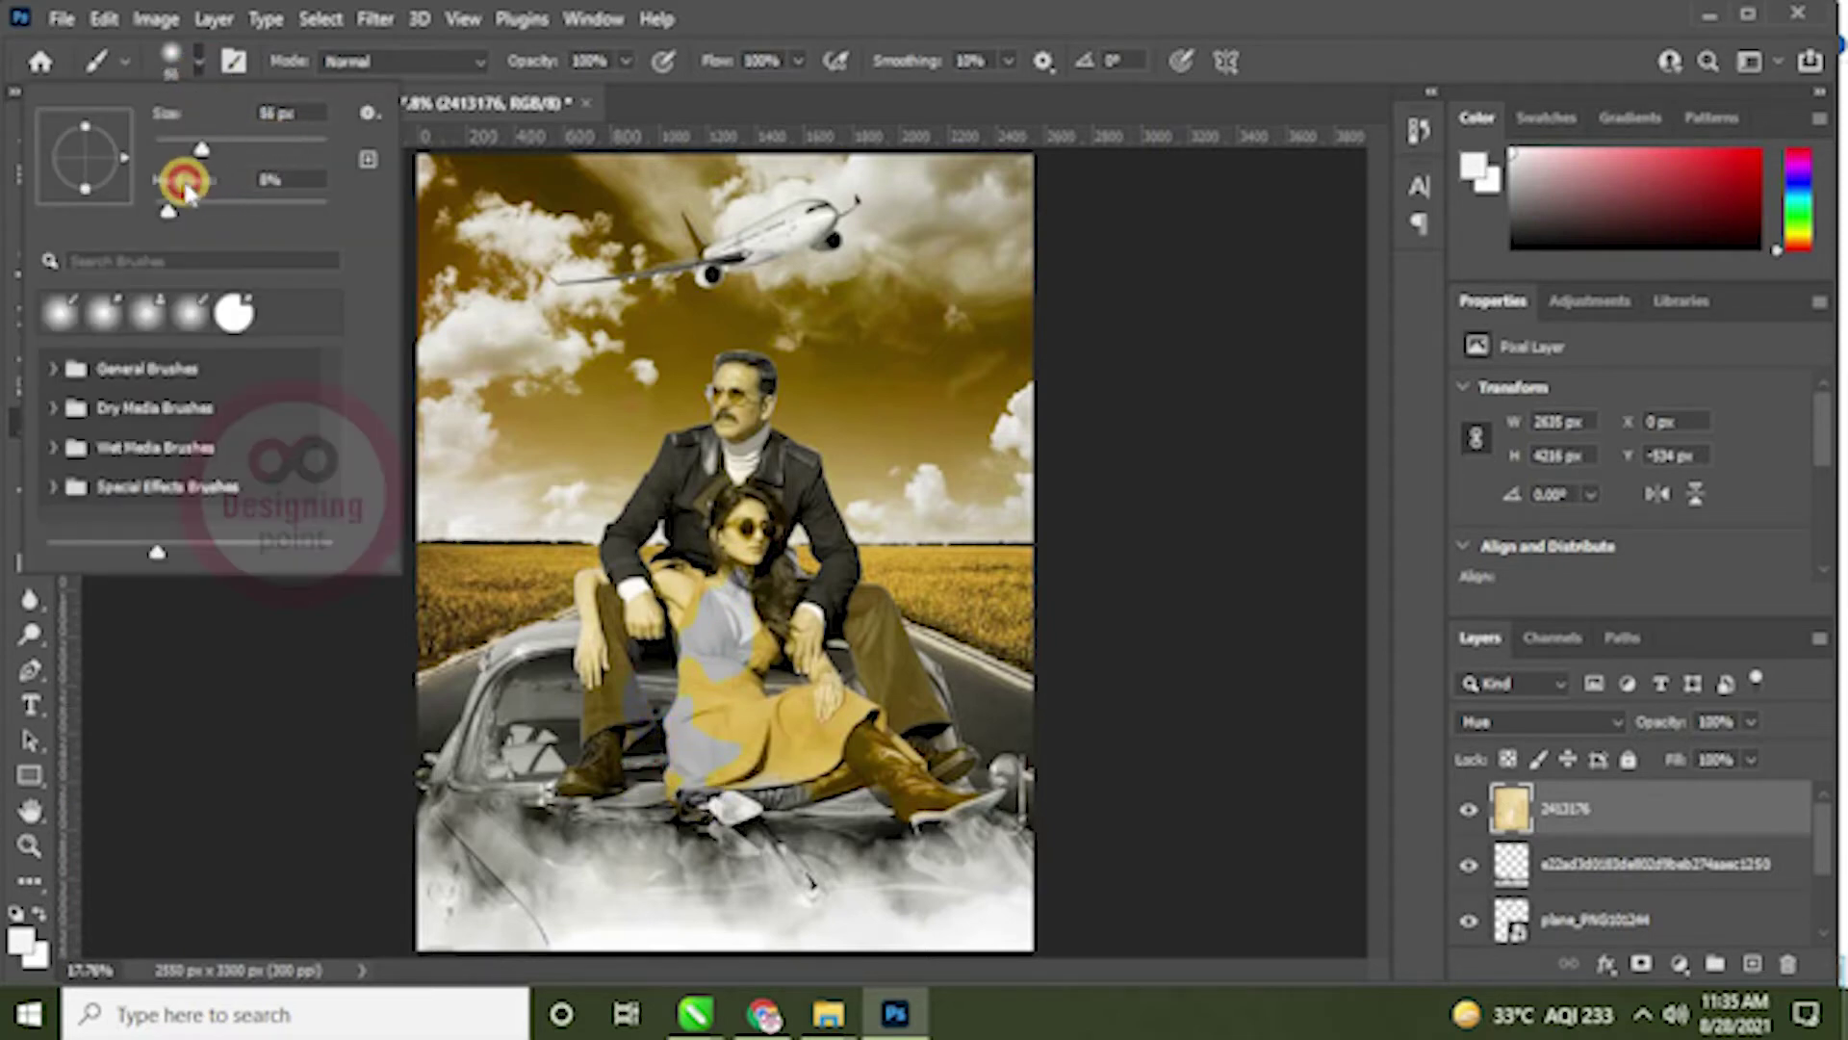
left_click(582, 594)
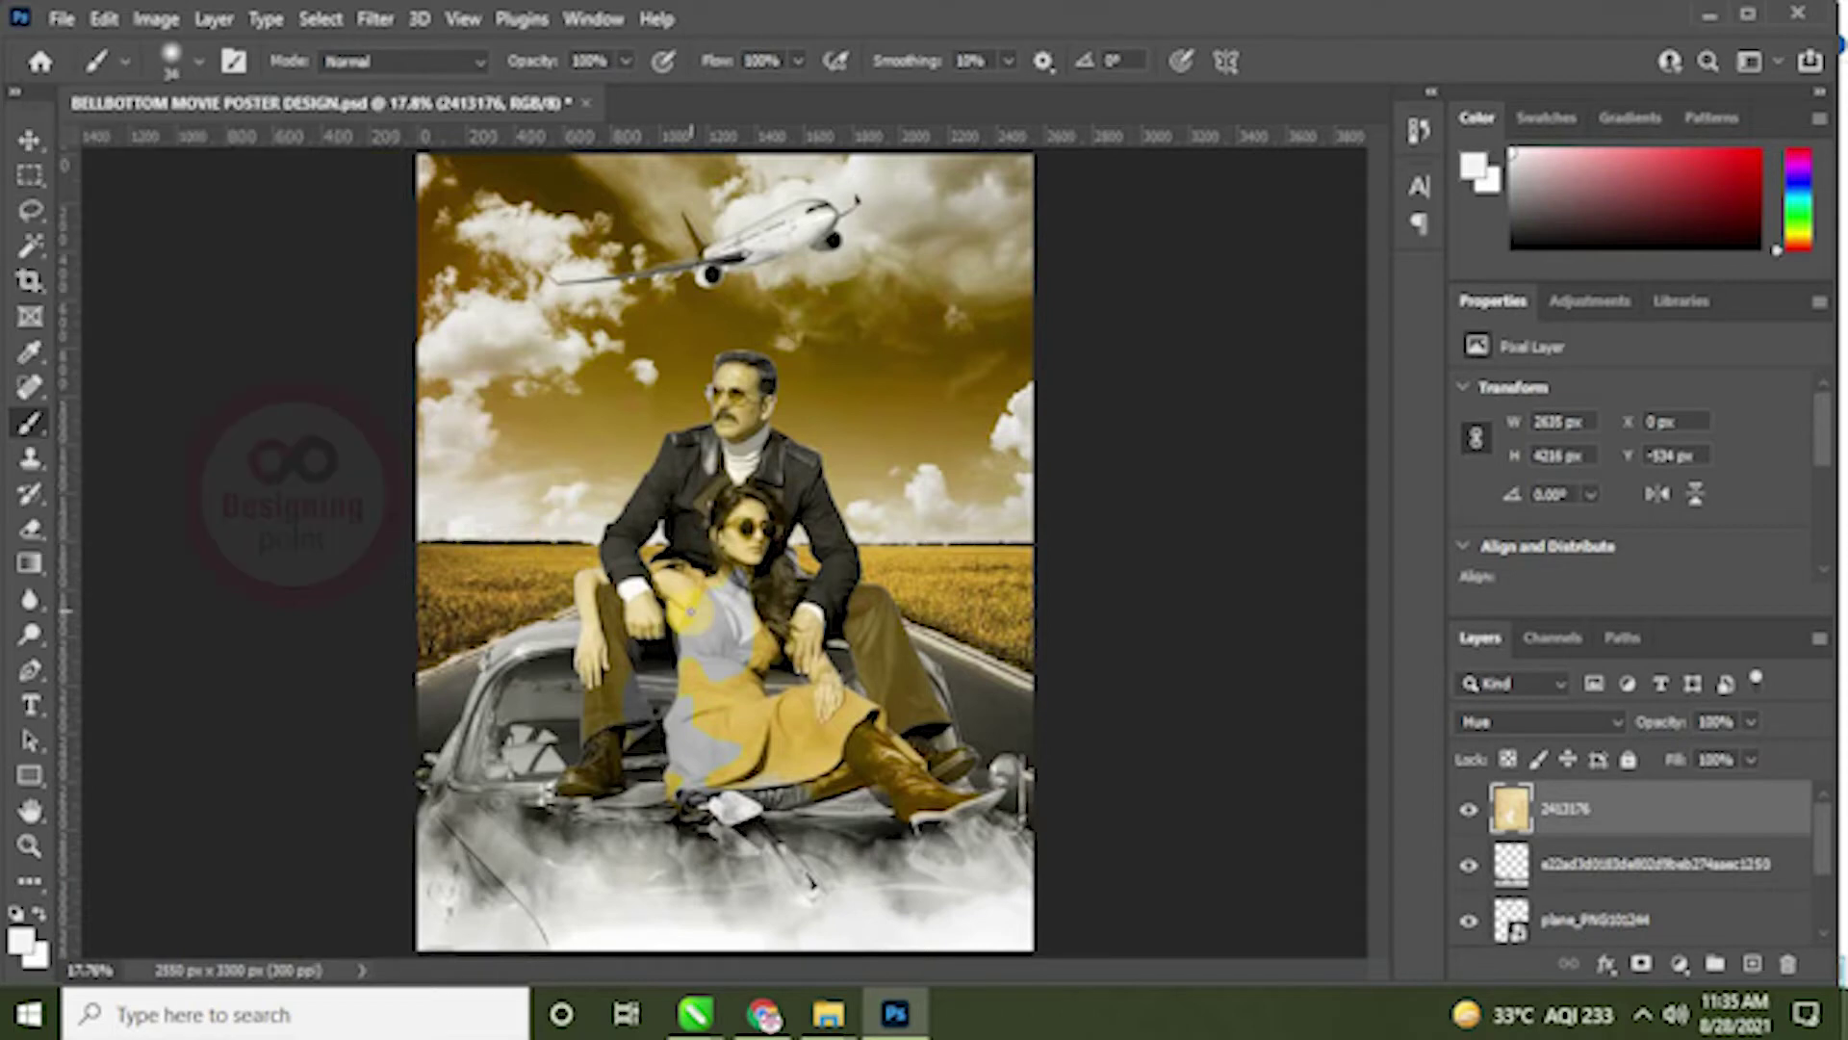
key("ctrl+plus")
key("ctrl+plus")
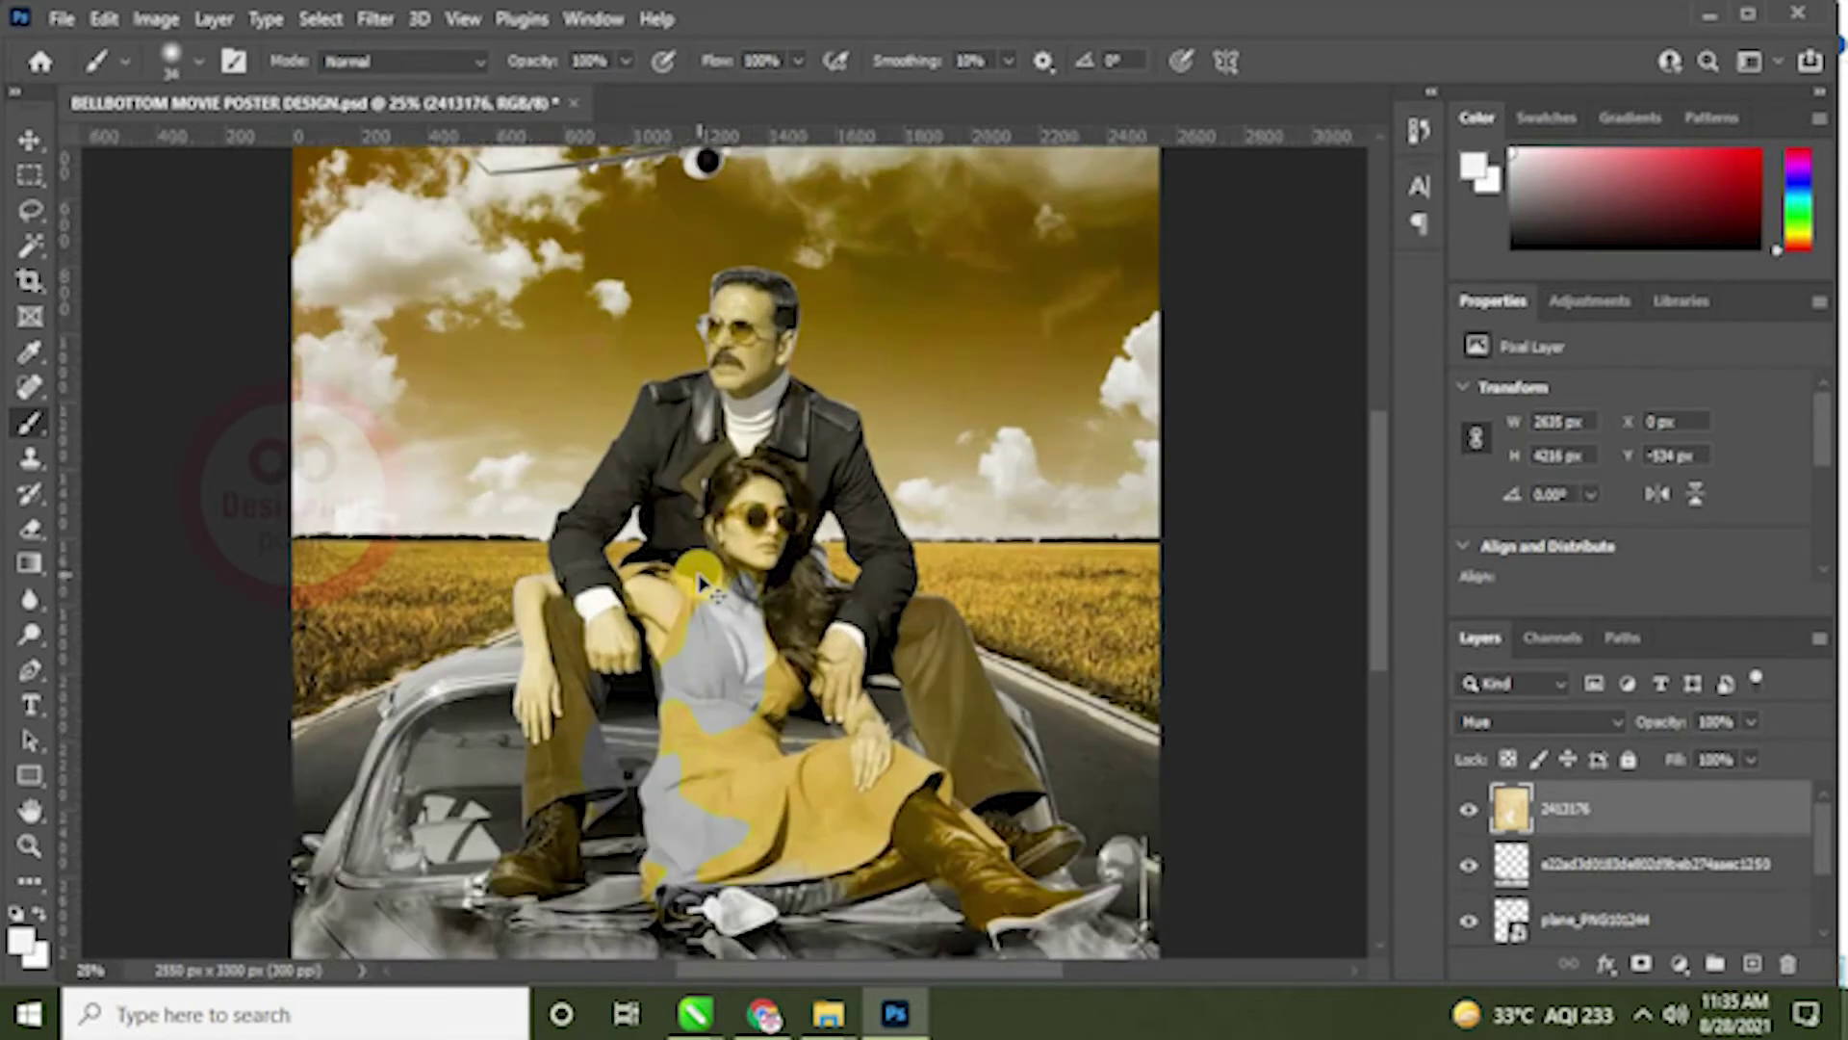
key("space")
left_click_drag(660, 416, 624, 479)
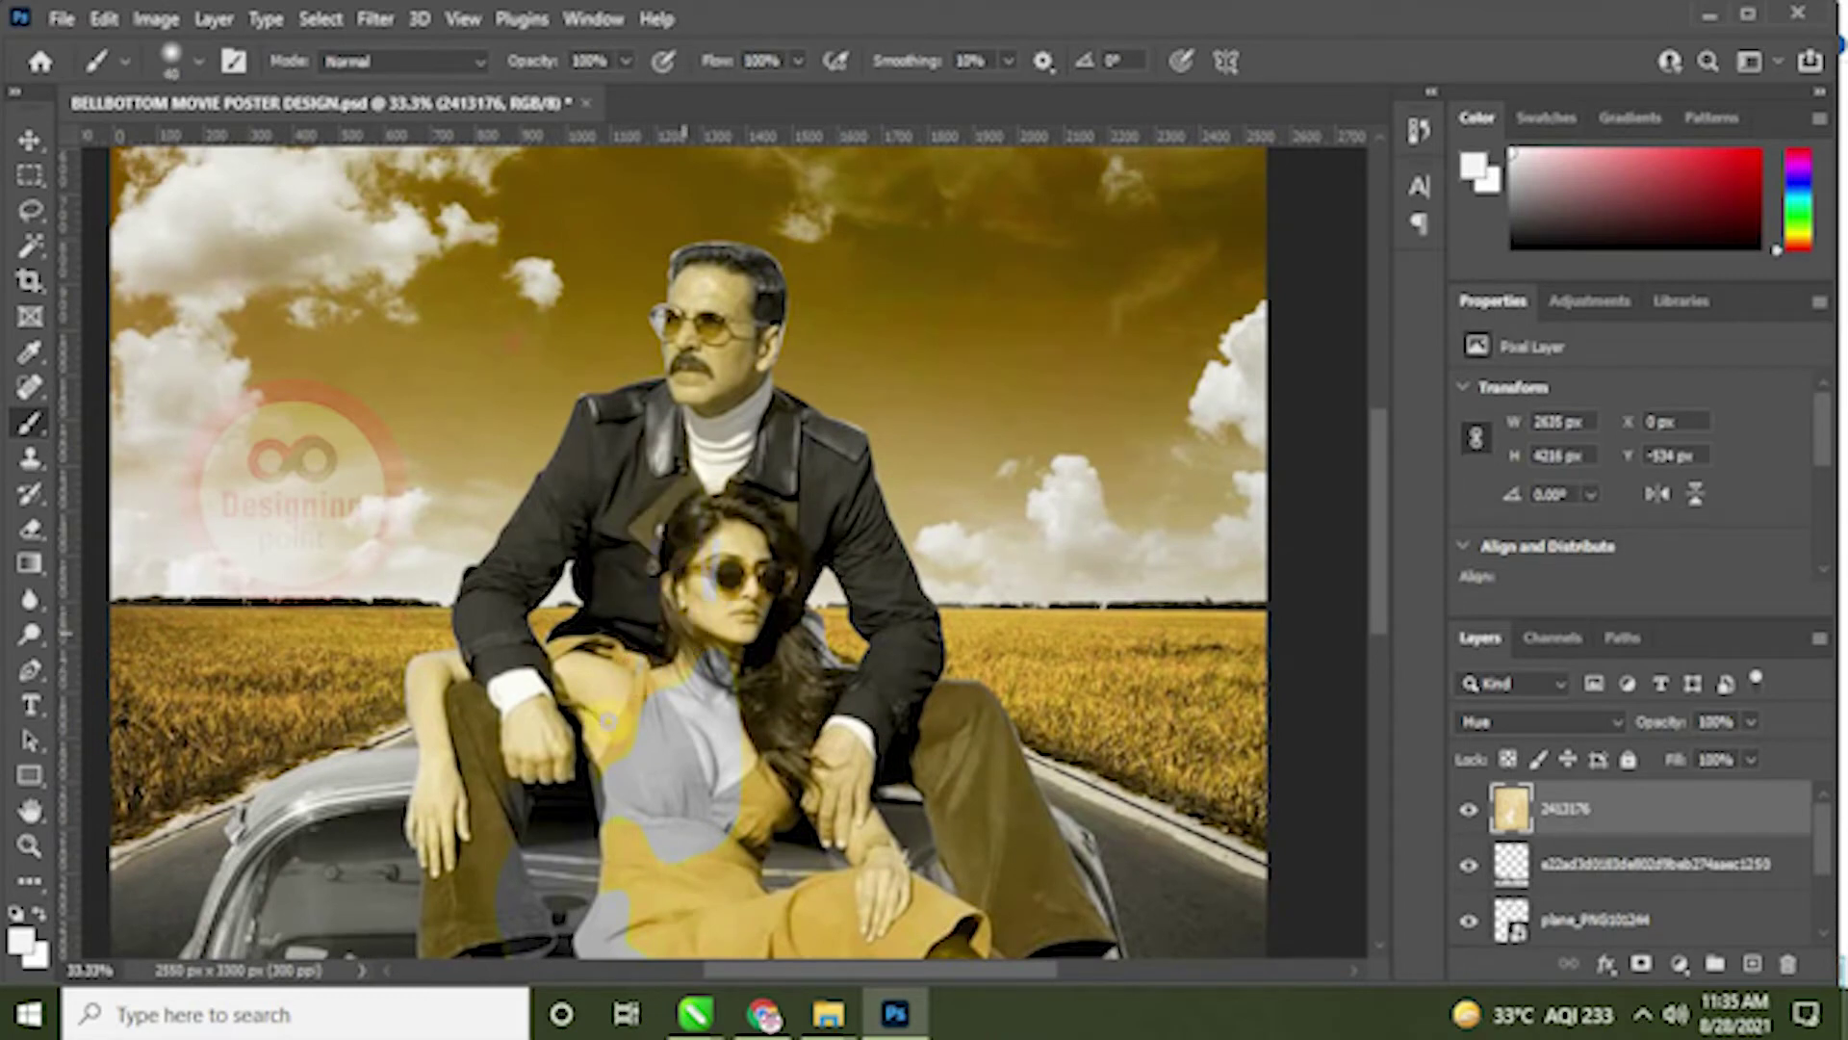
key("bracketright")
key("bracketright")
key("bracketright")
key("bracketright")
key("bracketright")
key("bracketright")
key("bracketright")
key("bracketright")
key("bracketright")
key("bracketright")
mouse_move(627, 776)
left_mouse_down()
mouse_move(704, 587)
mouse_move(705, 535)
mouse_move(767, 571)
mouse_move(793, 509)
mouse_move(712, 729)
mouse_move(636, 645)
mouse_move(606, 724)
mouse_move(572, 745)
mouse_move(531, 721)
mouse_move(480, 728)
mouse_move(539, 666)
mouse_move(466, 696)
mouse_move(506, 870)
mouse_move(544, 703)
left_mouse_up()
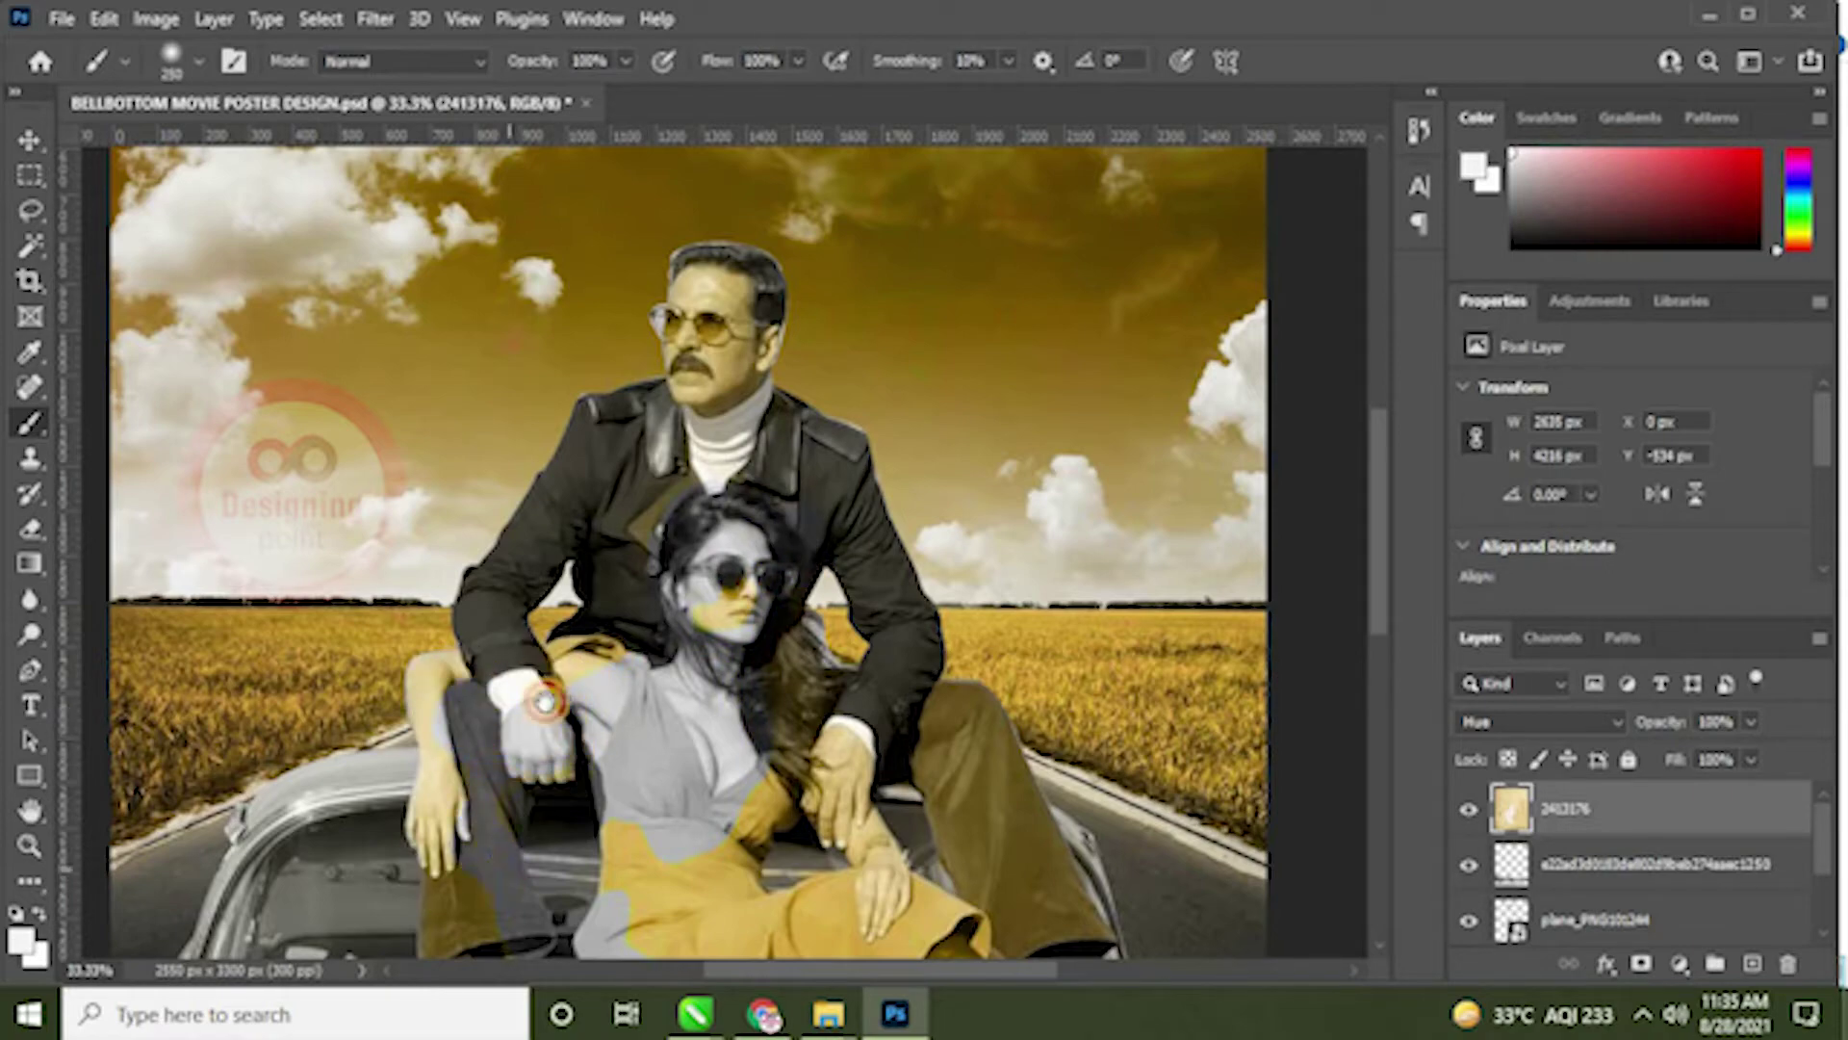
Step: Paint white on the texture layer over the dress, boots, shoes and the man's face and jacket with the 250 px brush
scroll(545, 703, "down", 5)
scroll(545, 703, "left", 2)
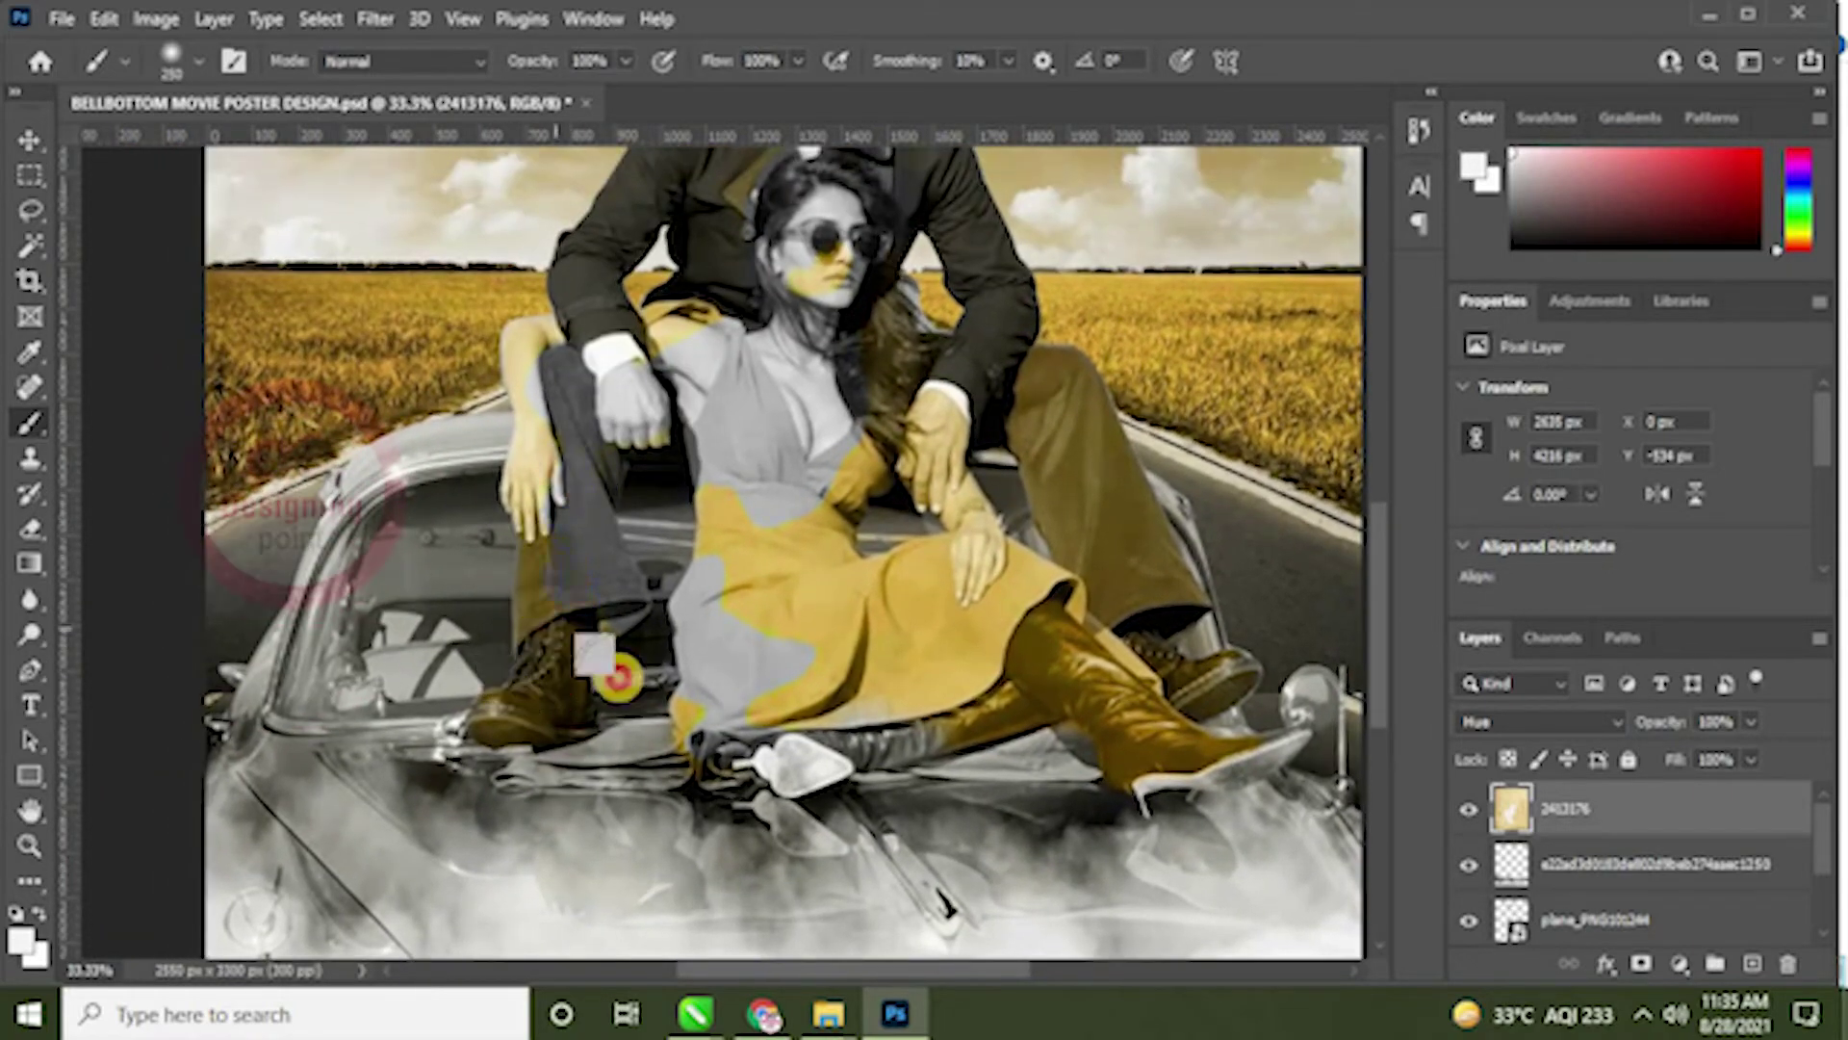
mouse_move(593, 654)
left_mouse_down()
mouse_move(553, 574)
mouse_move(597, 698)
mouse_move(723, 722)
mouse_move(647, 630)
mouse_move(722, 614)
mouse_move(722, 544)
mouse_move(655, 587)
mouse_move(840, 492)
mouse_move(773, 635)
mouse_move(1005, 671)
mouse_move(705, 743)
mouse_move(767, 744)
mouse_move(524, 652)
mouse_move(494, 713)
mouse_move(888, 700)
mouse_move(569, 675)
mouse_move(497, 698)
mouse_move(535, 720)
mouse_move(520, 711)
mouse_move(1208, 715)
mouse_move(1122, 744)
mouse_move(1272, 748)
mouse_move(1039, 744)
mouse_move(1104, 752)
mouse_move(1078, 775)
mouse_move(1101, 758)
mouse_move(1066, 726)
mouse_move(1106, 675)
mouse_move(1195, 661)
mouse_move(1287, 683)
mouse_move(965, 611)
mouse_move(1099, 579)
mouse_move(891, 640)
mouse_move(948, 641)
mouse_move(962, 609)
mouse_move(859, 551)
mouse_move(948, 525)
left_mouse_up()
mouse_move(900, 405)
left_mouse_down()
mouse_move(875, 627)
mouse_move(825, 689)
left_mouse_up()
mouse_move(747, 390)
left_mouse_down()
mouse_move(738, 301)
mouse_move(758, 278)
mouse_move(757, 331)
mouse_move(740, 284)
mouse_move(719, 427)
mouse_move(636, 458)
mouse_move(721, 485)
mouse_move(760, 574)
mouse_move(845, 487)
mouse_move(834, 467)
mouse_move(871, 617)
mouse_move(853, 767)
mouse_move(897, 761)
left_mouse_up()
scroll(879, 590, "down", 3)
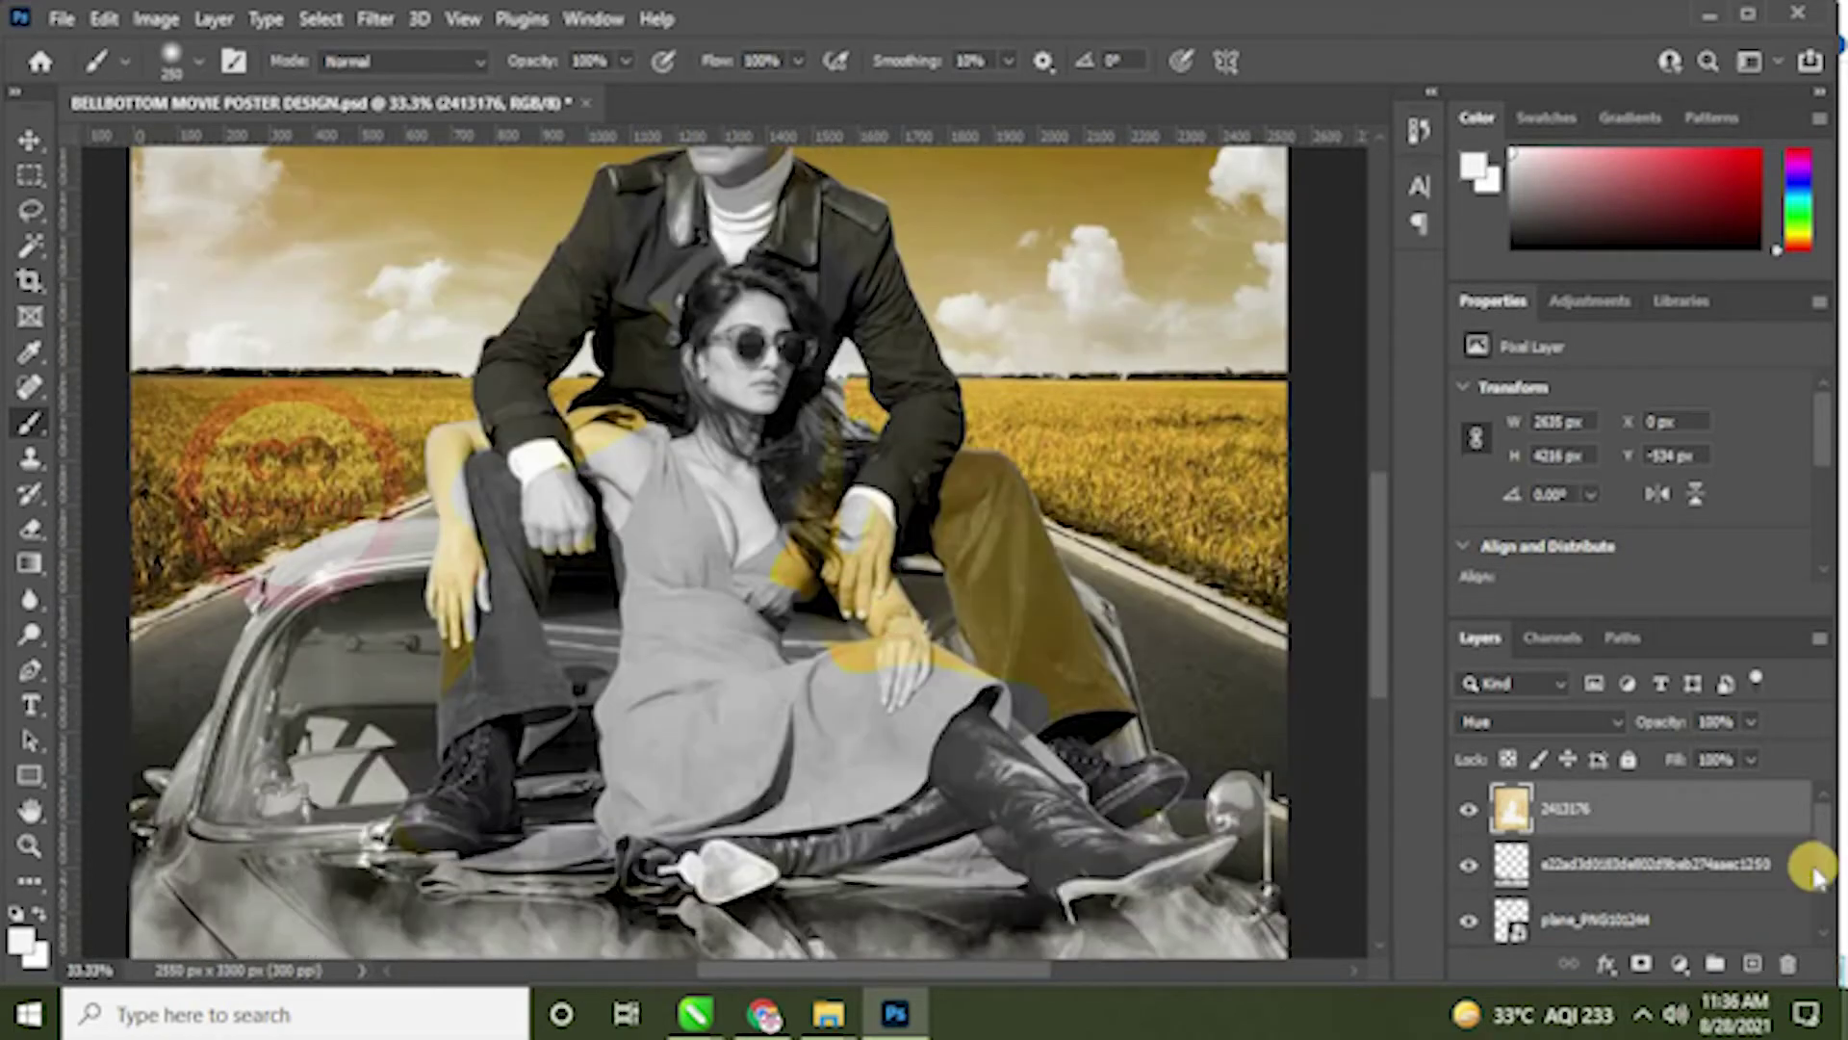
Step: Toggle the 2413176 texture layer's visibility to compare the couple with and without it
left_click_drag(1818, 839, 1821, 800)
left_click(1617, 821)
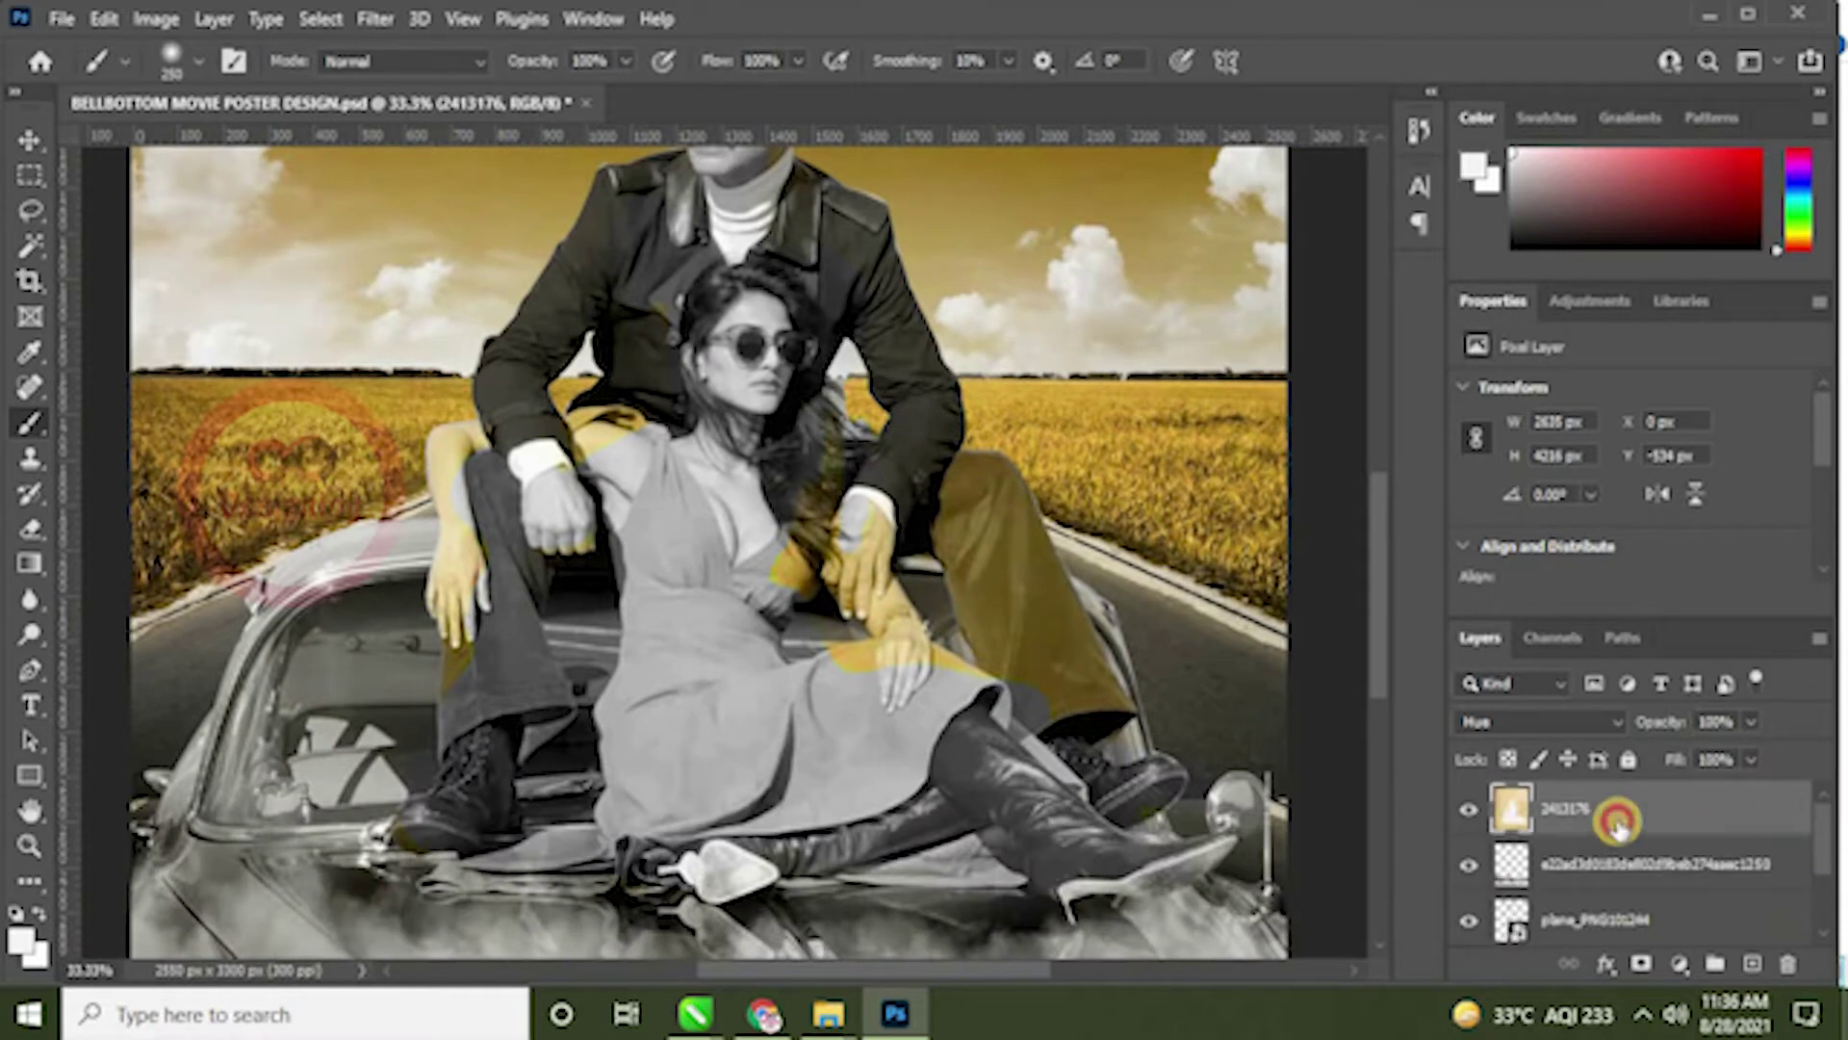
left_click(1471, 812)
left_click(1472, 813)
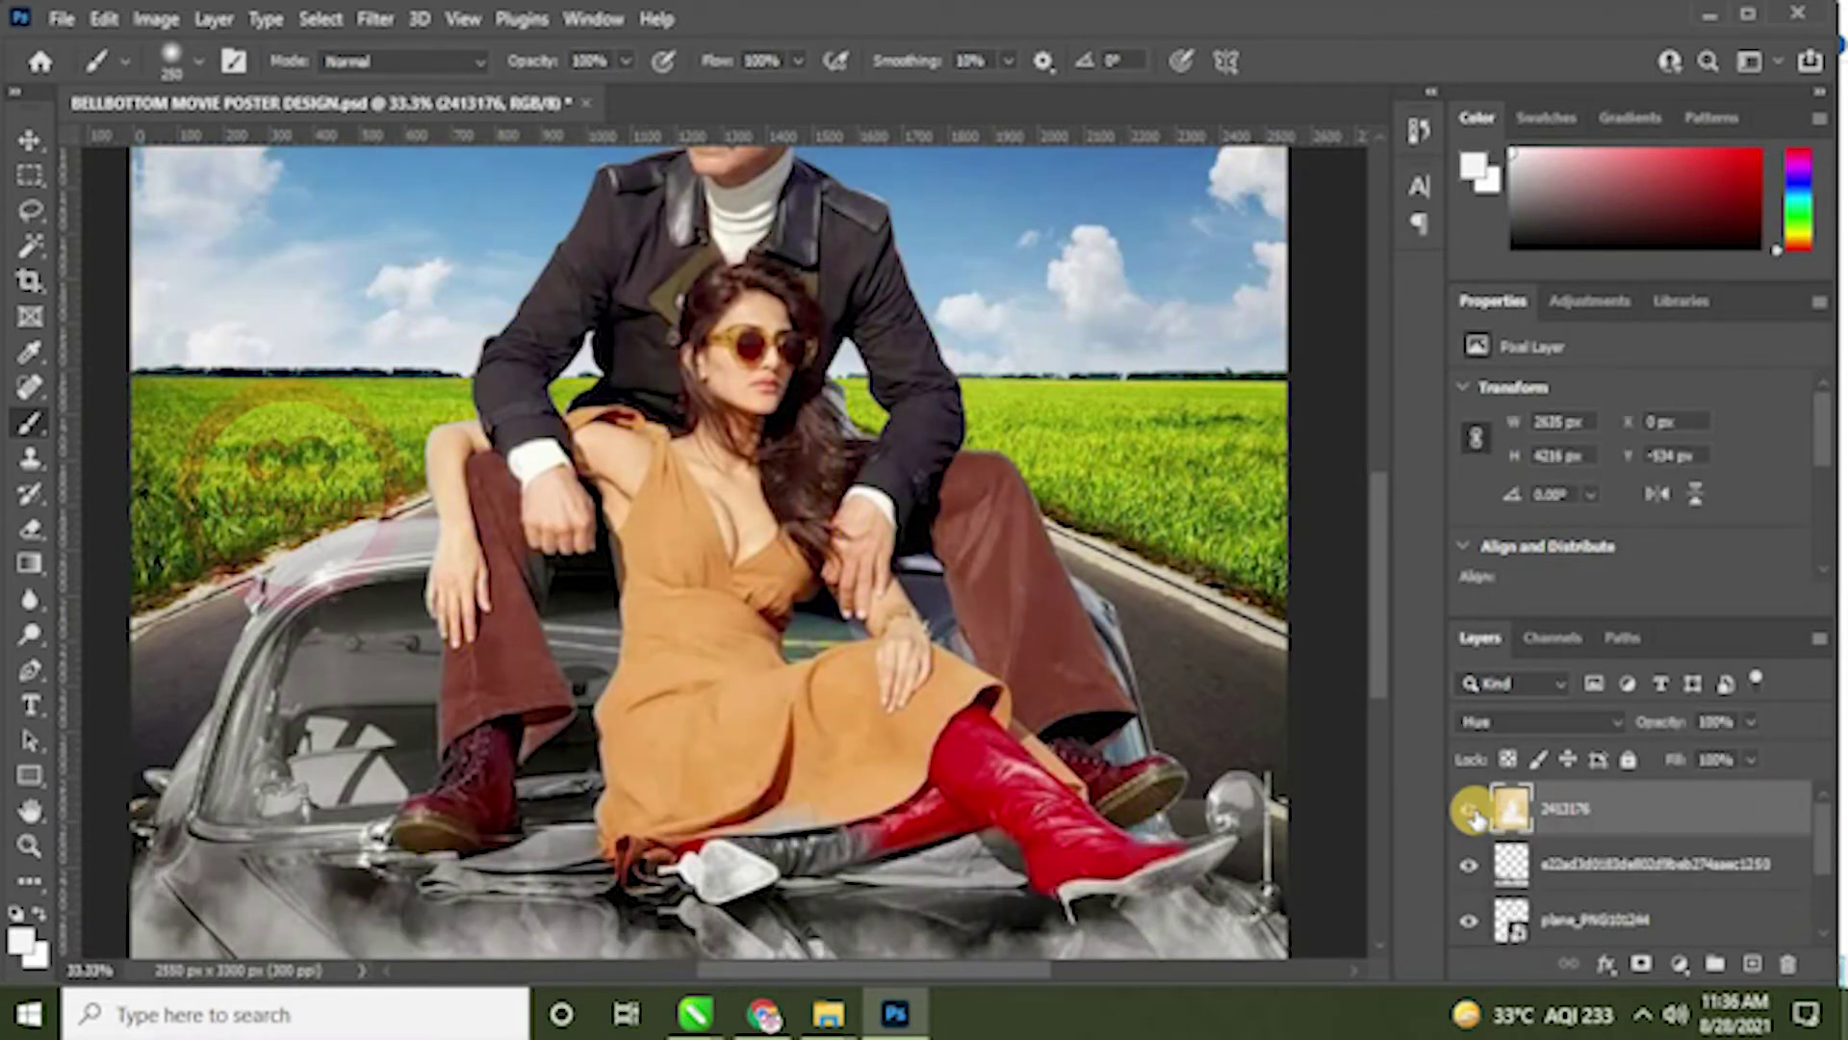
left_click(1470, 811)
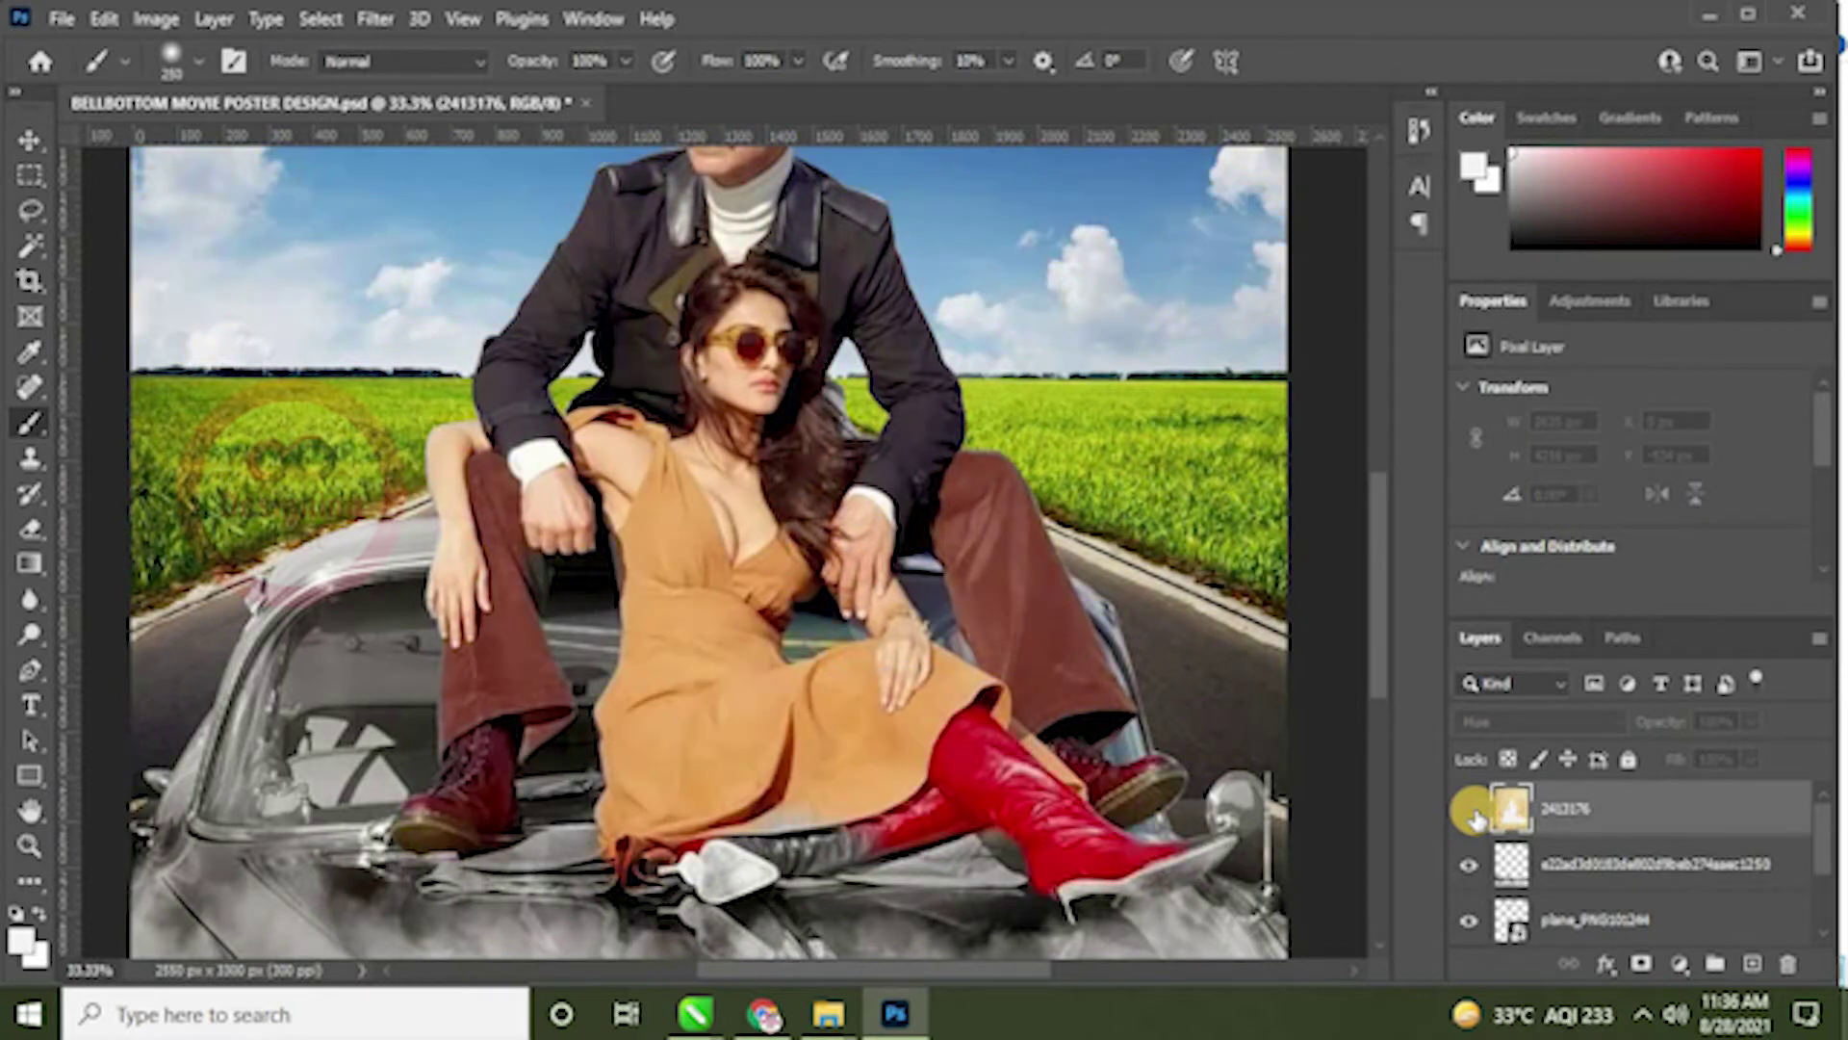
left_click(1469, 813)
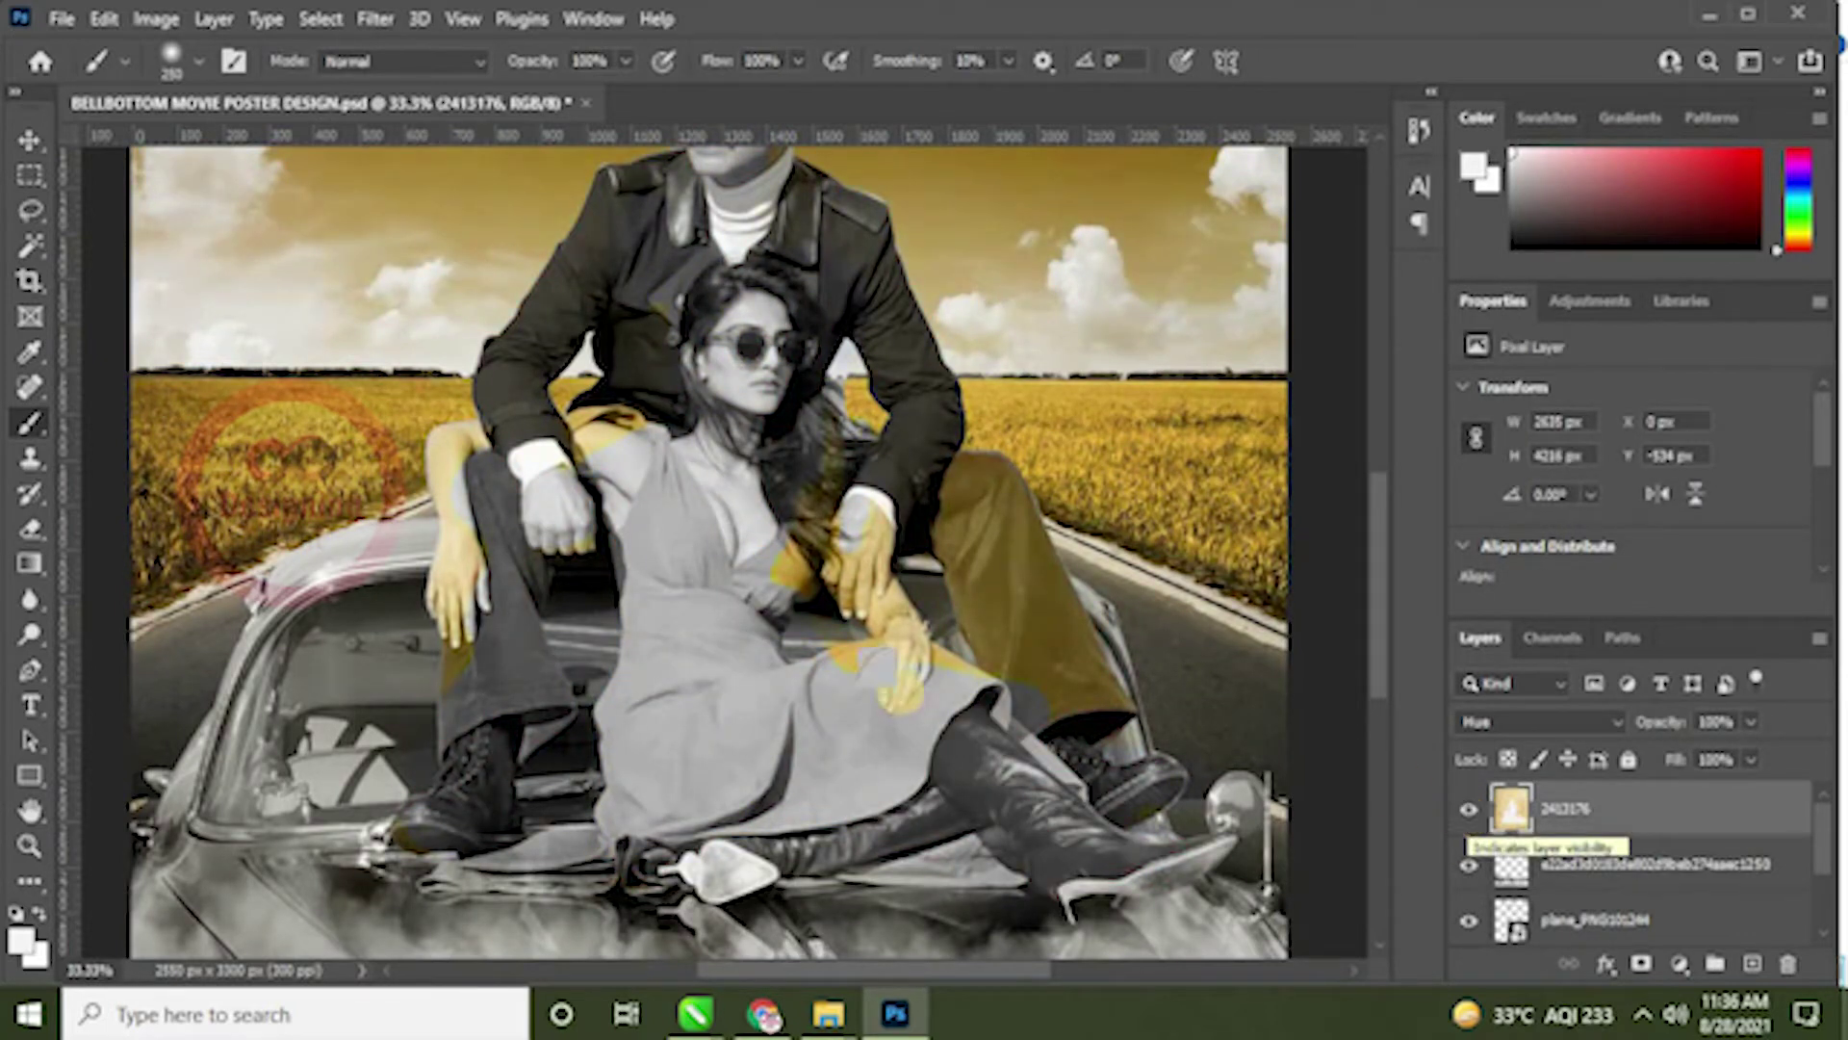
Step: Paint white on the texture layer over the couple's hands and the man's trouser leg beside the woman's knee
mouse_move(820, 561)
left_mouse_down()
mouse_move(912, 606)
mouse_move(929, 594)
mouse_move(801, 445)
mouse_move(922, 542)
mouse_move(1041, 707)
mouse_move(1078, 684)
mouse_move(1140, 768)
mouse_move(998, 602)
mouse_move(1017, 611)
mouse_move(1011, 582)
mouse_move(1040, 589)
mouse_move(998, 543)
mouse_move(1036, 600)
left_mouse_up()
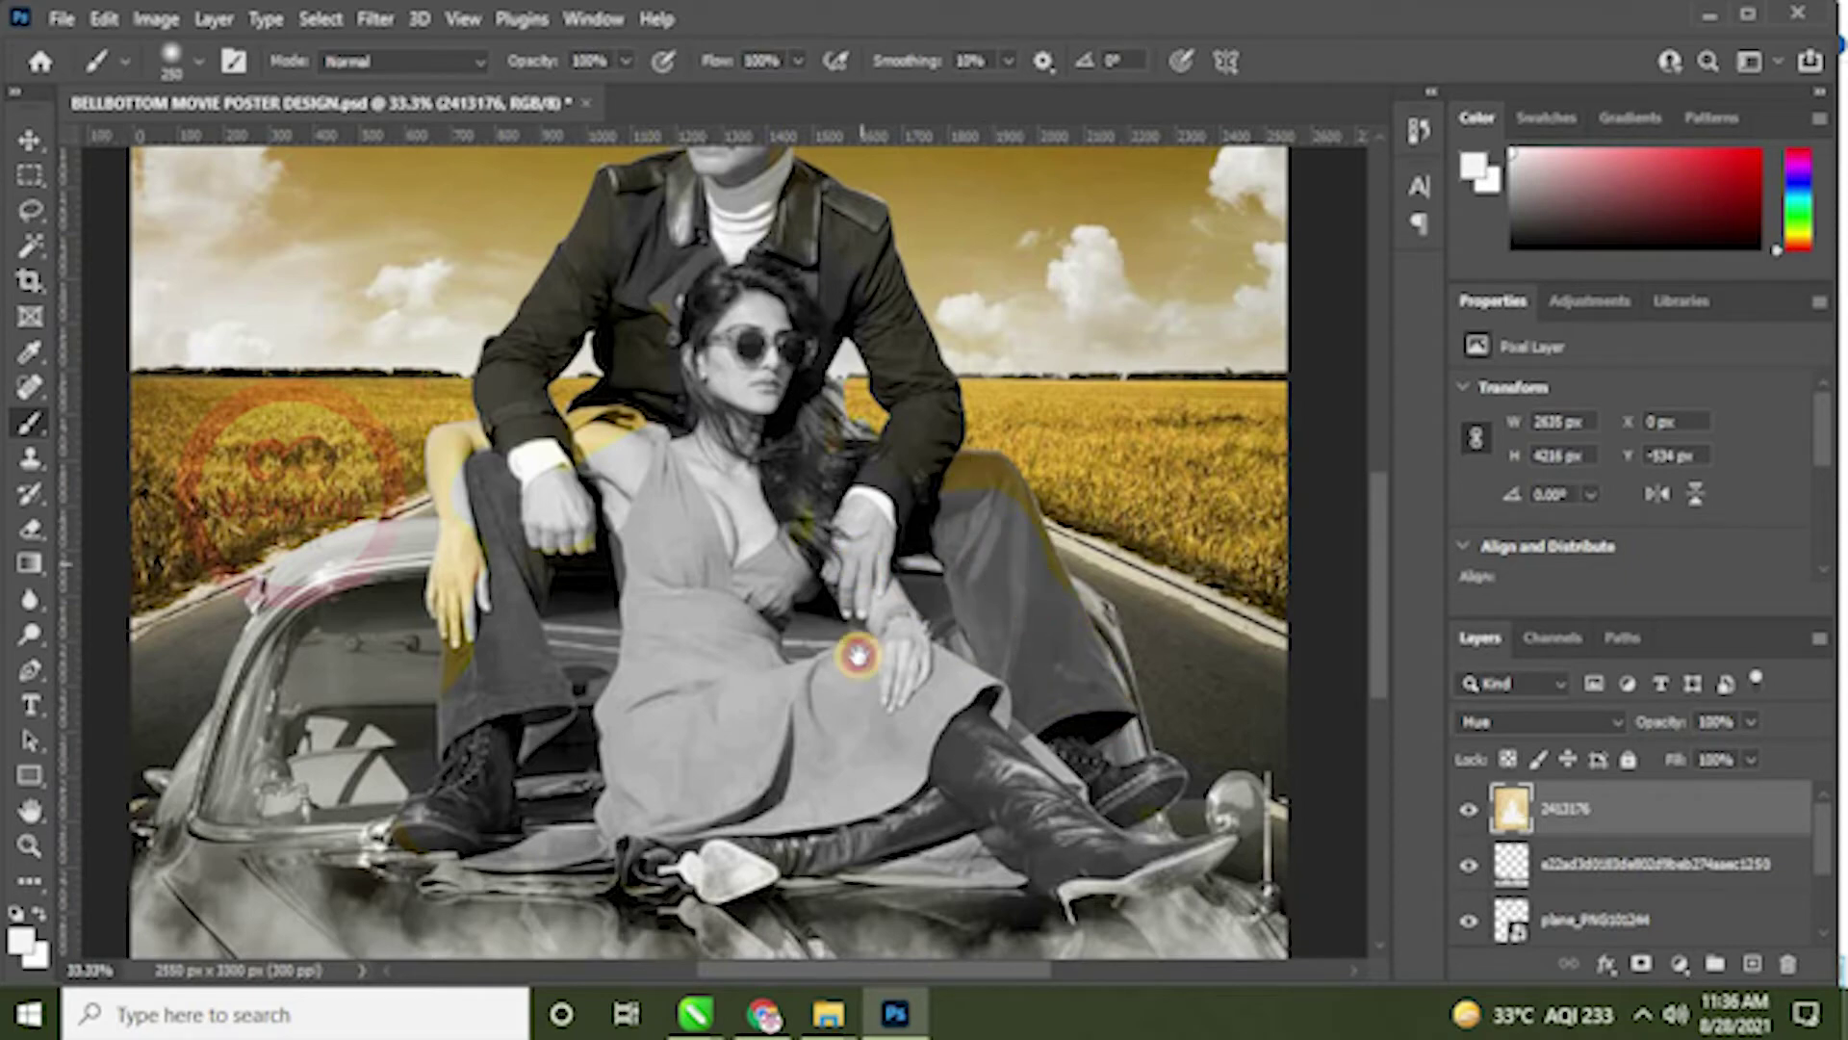
scroll(857, 655, "up", 2)
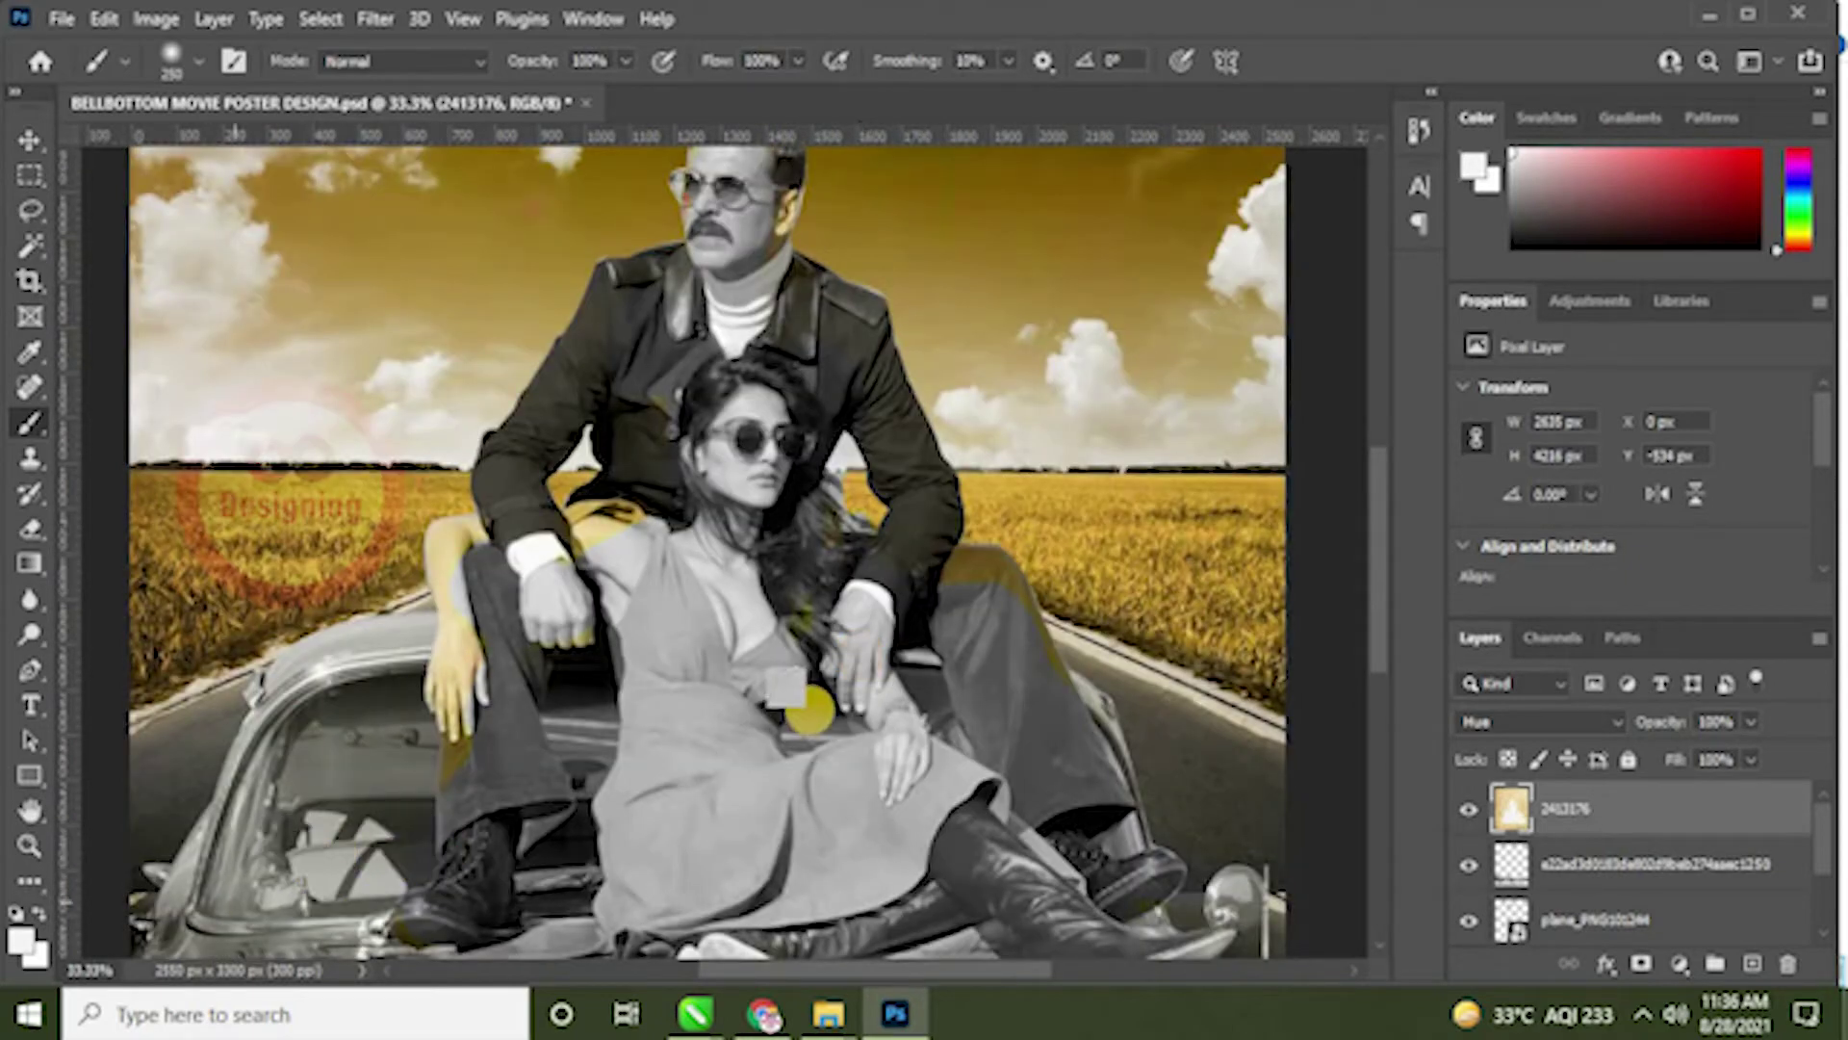
left_click(1046, 664)
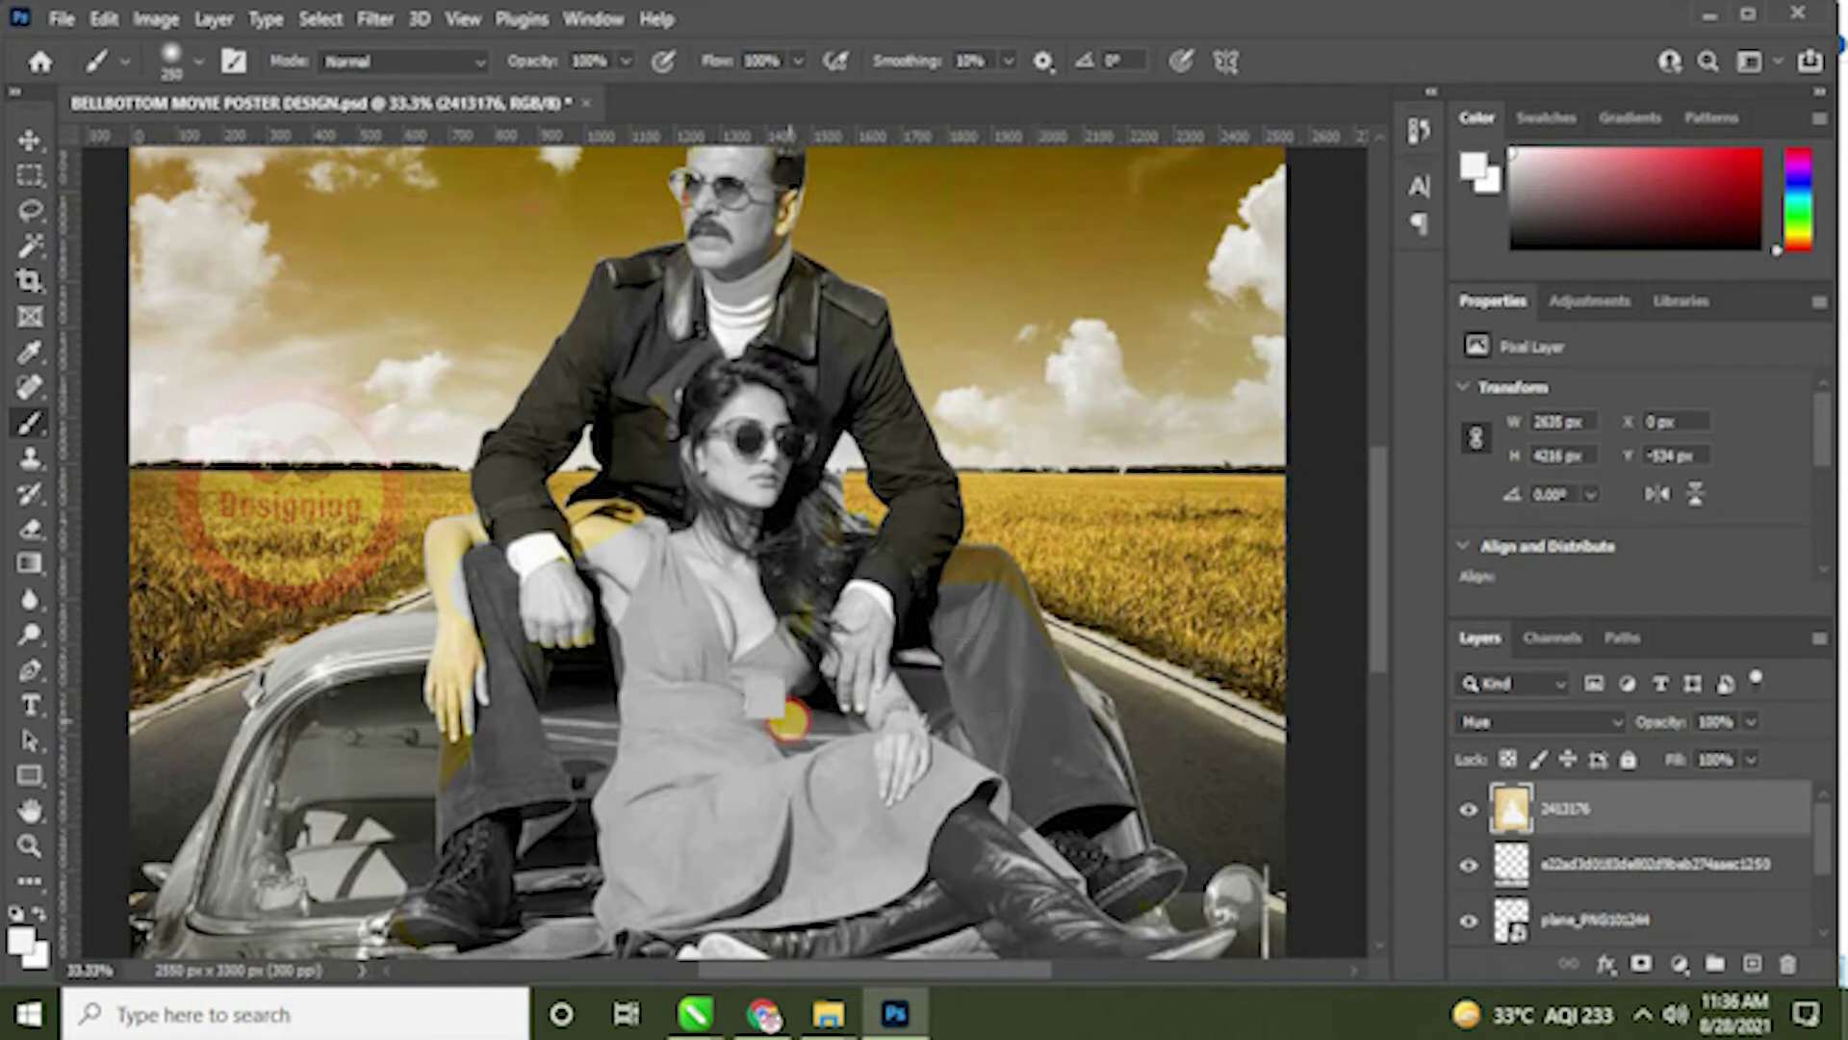
Step: Erase the texture layer over the woman, the man's trousers, the boots and the shoes with a 500 px Eraser
key("e")
mouse_move(789, 720)
left_mouse_down()
mouse_move(796, 651)
mouse_move(790, 685)
mouse_move(532, 766)
mouse_move(586, 695)
mouse_move(553, 738)
mouse_move(487, 737)
mouse_move(476, 810)
mouse_move(666, 666)
mouse_move(713, 480)
mouse_move(717, 348)
mouse_move(801, 646)
mouse_move(918, 710)
mouse_move(911, 656)
mouse_move(973, 683)
mouse_move(931, 628)
mouse_move(986, 811)
left_mouse_up()
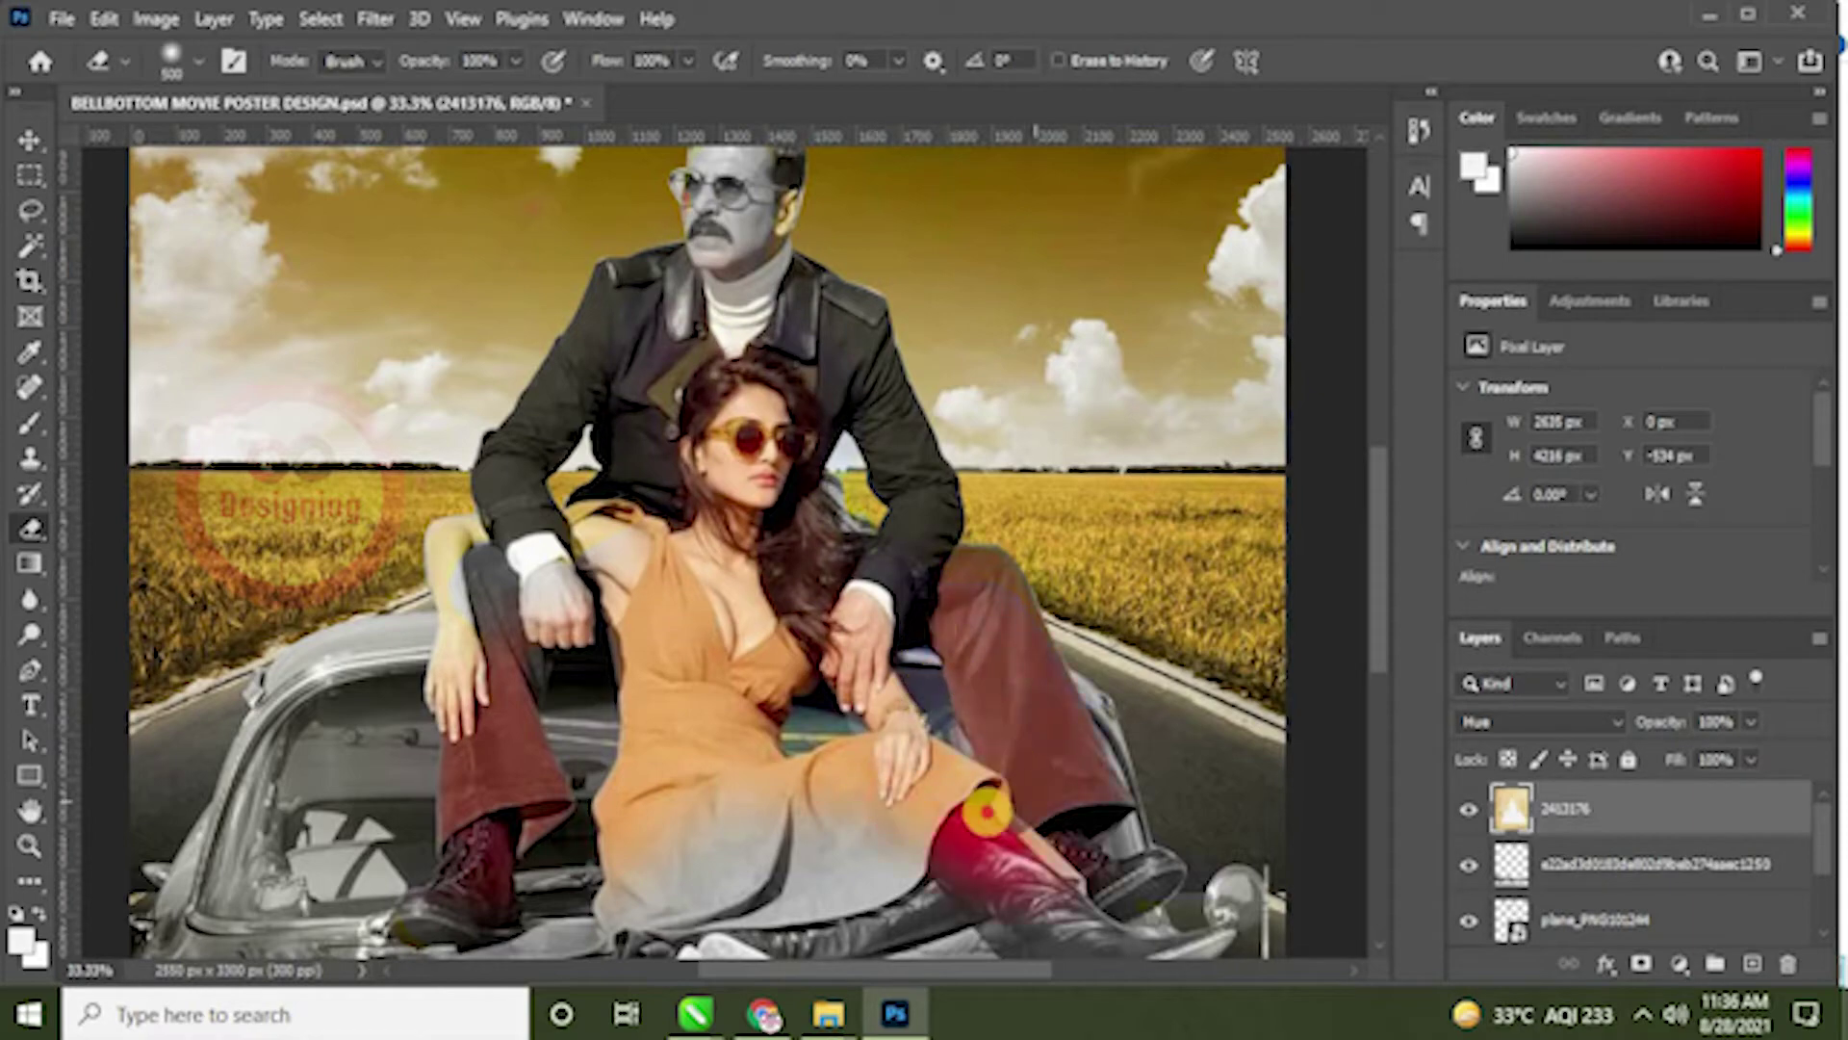
left_click_drag(793, 687, 707, 506)
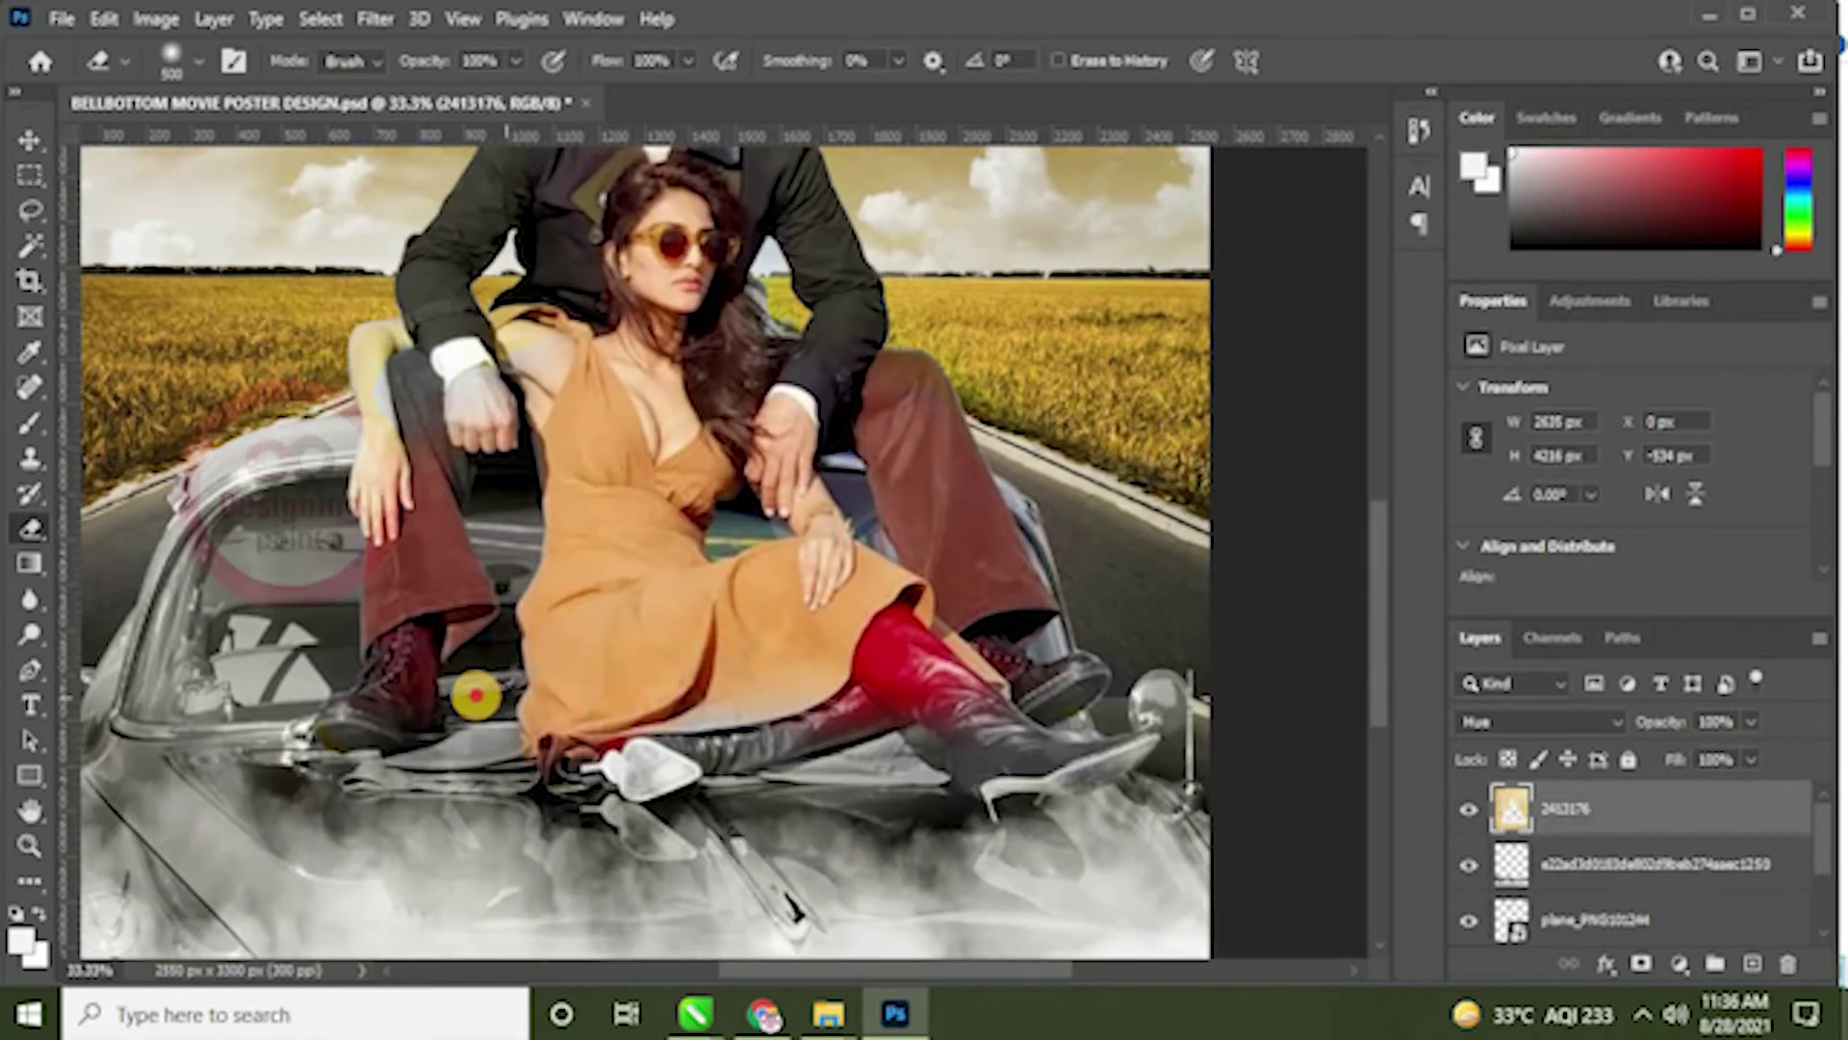
mouse_move(1018, 628)
left_mouse_down()
mouse_move(1038, 700)
mouse_move(1087, 693)
left_mouse_up()
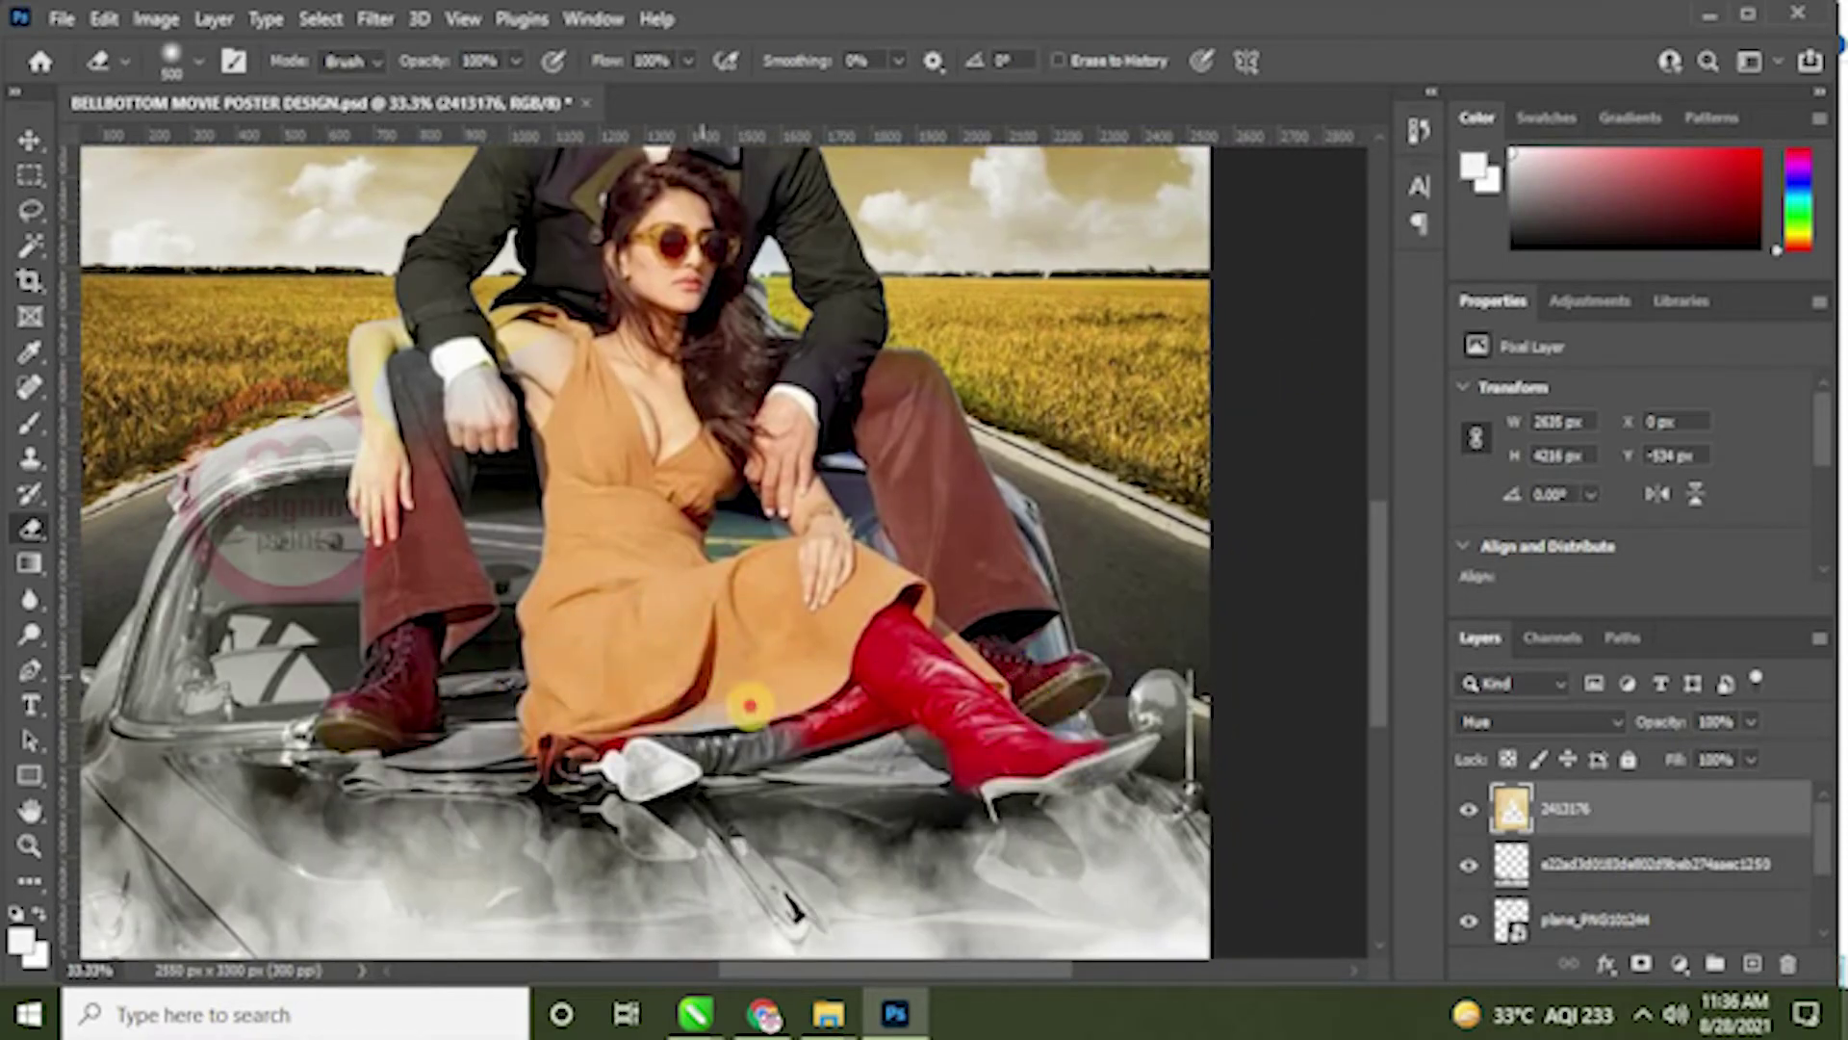
mouse_move(715, 696)
left_mouse_down()
mouse_move(670, 699)
mouse_move(760, 717)
left_mouse_up()
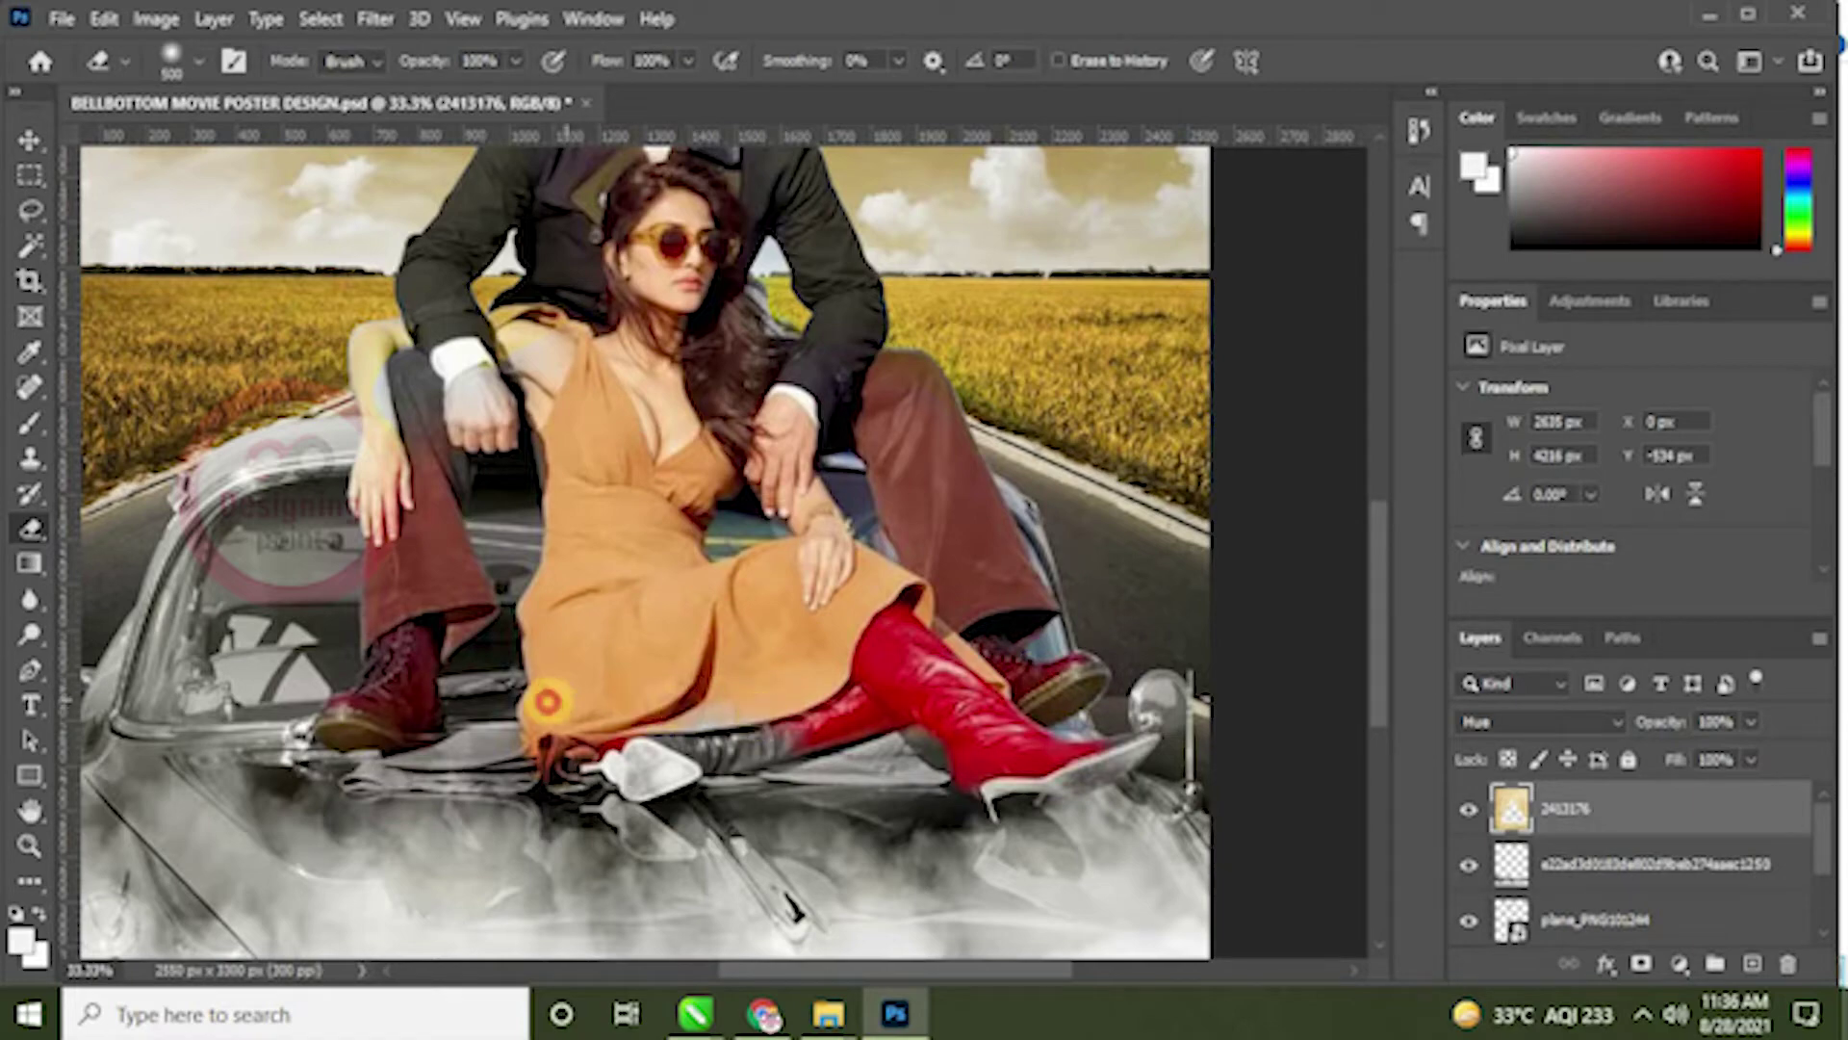
Step: Erase the texture layer over the woman's arm and the man's hand at 200 px, and over the man's face at 175 px
scroll(785, 674, "up", 2)
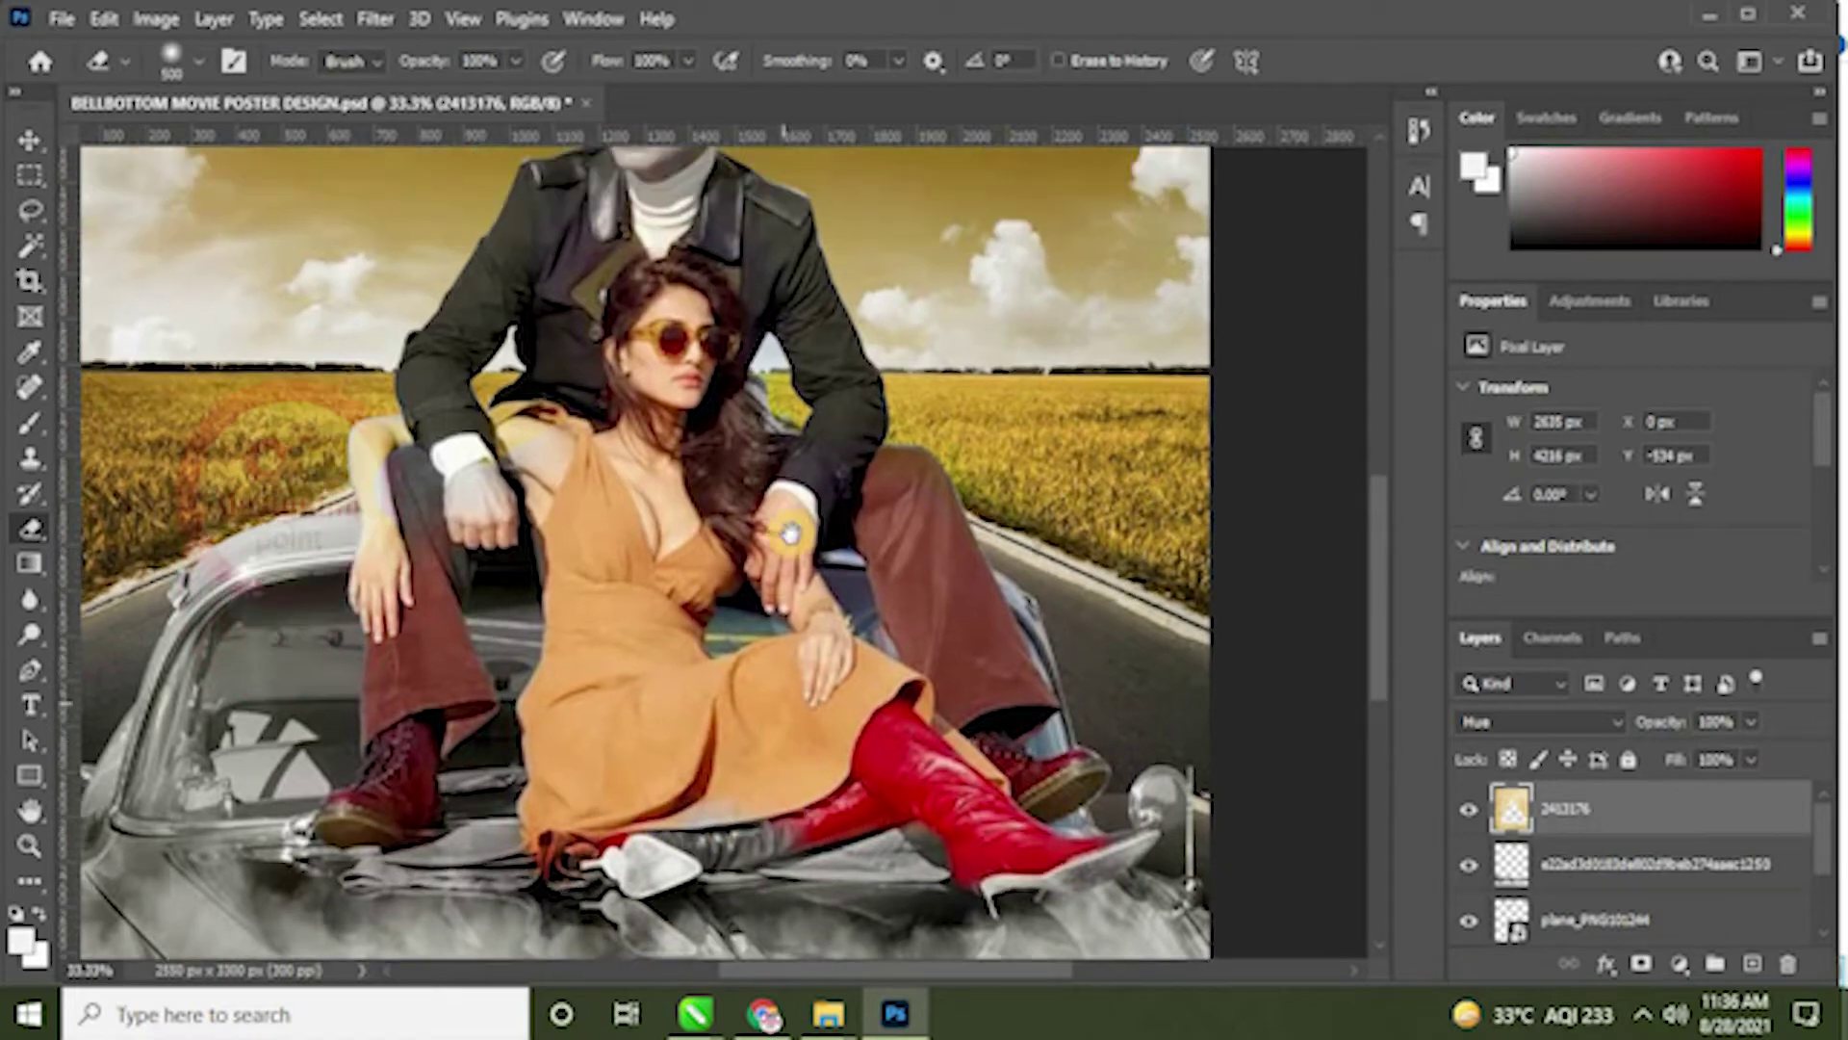
scroll(789, 534, "up", 5)
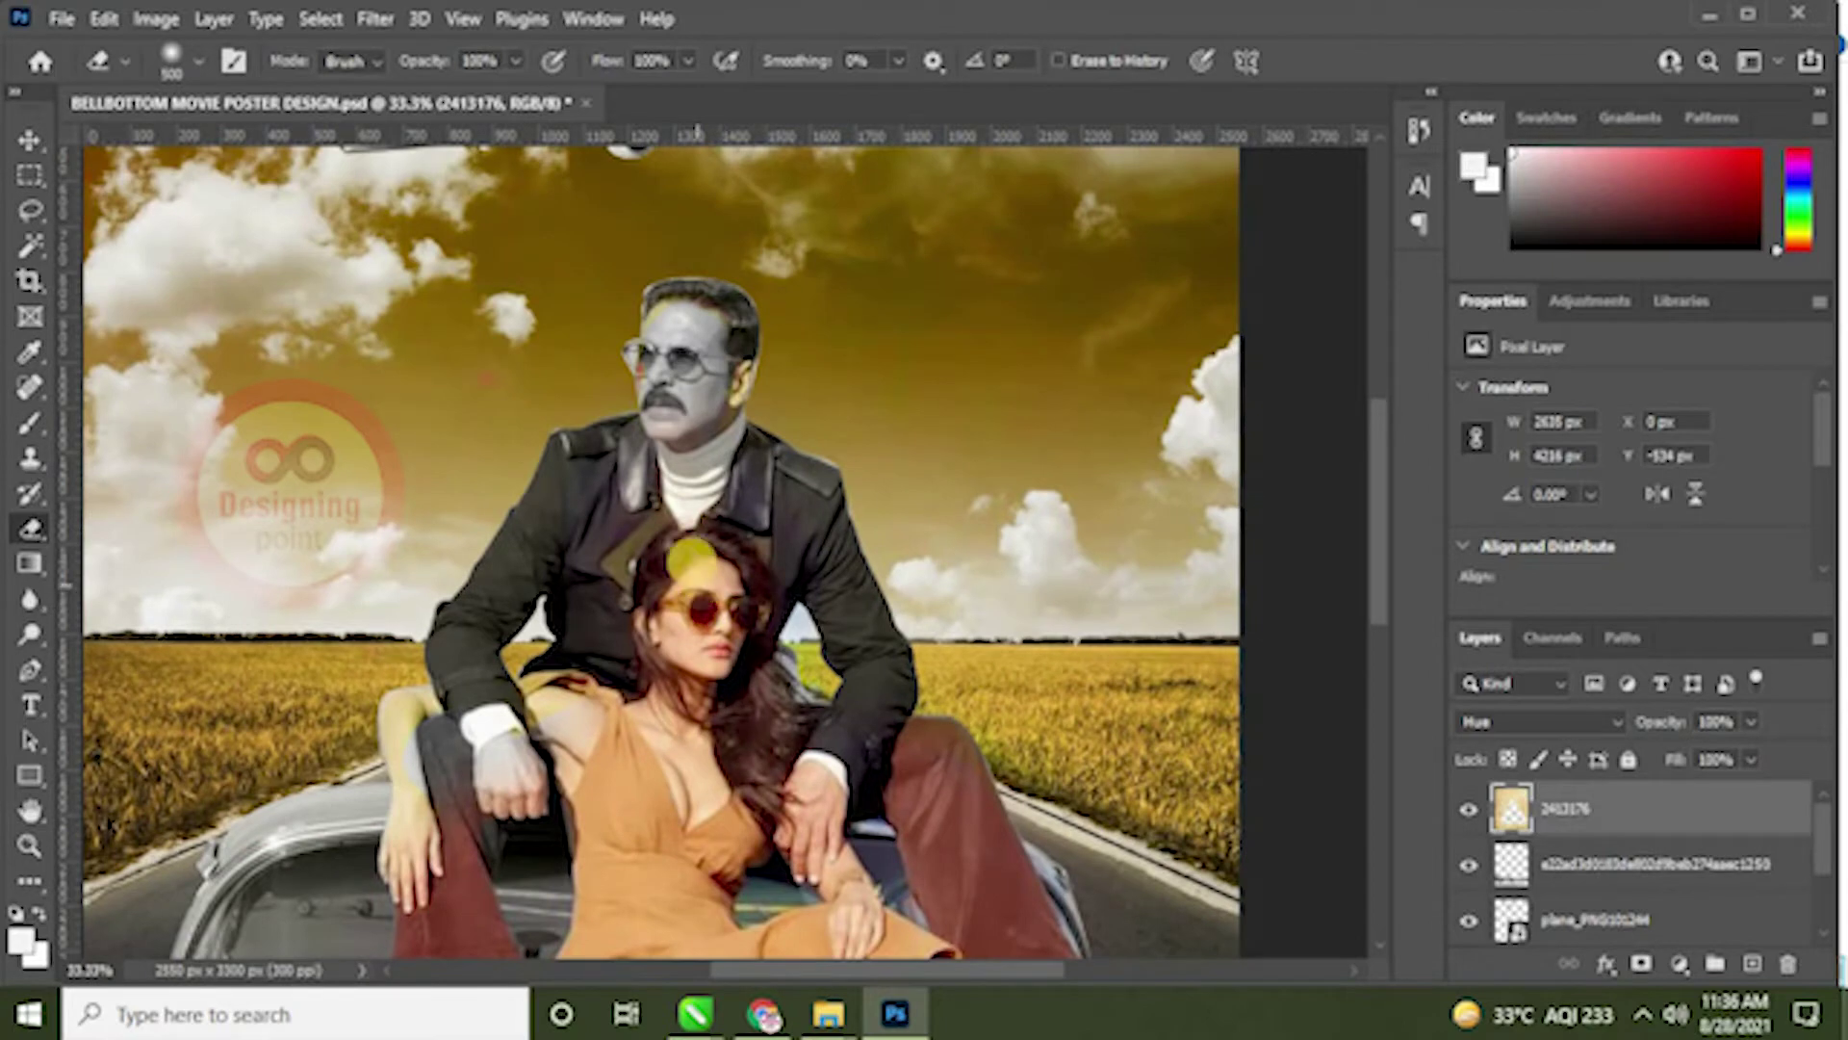
mouse_move(648, 561)
left_mouse_down()
mouse_move(604, 567)
mouse_move(540, 734)
mouse_move(446, 751)
left_mouse_up()
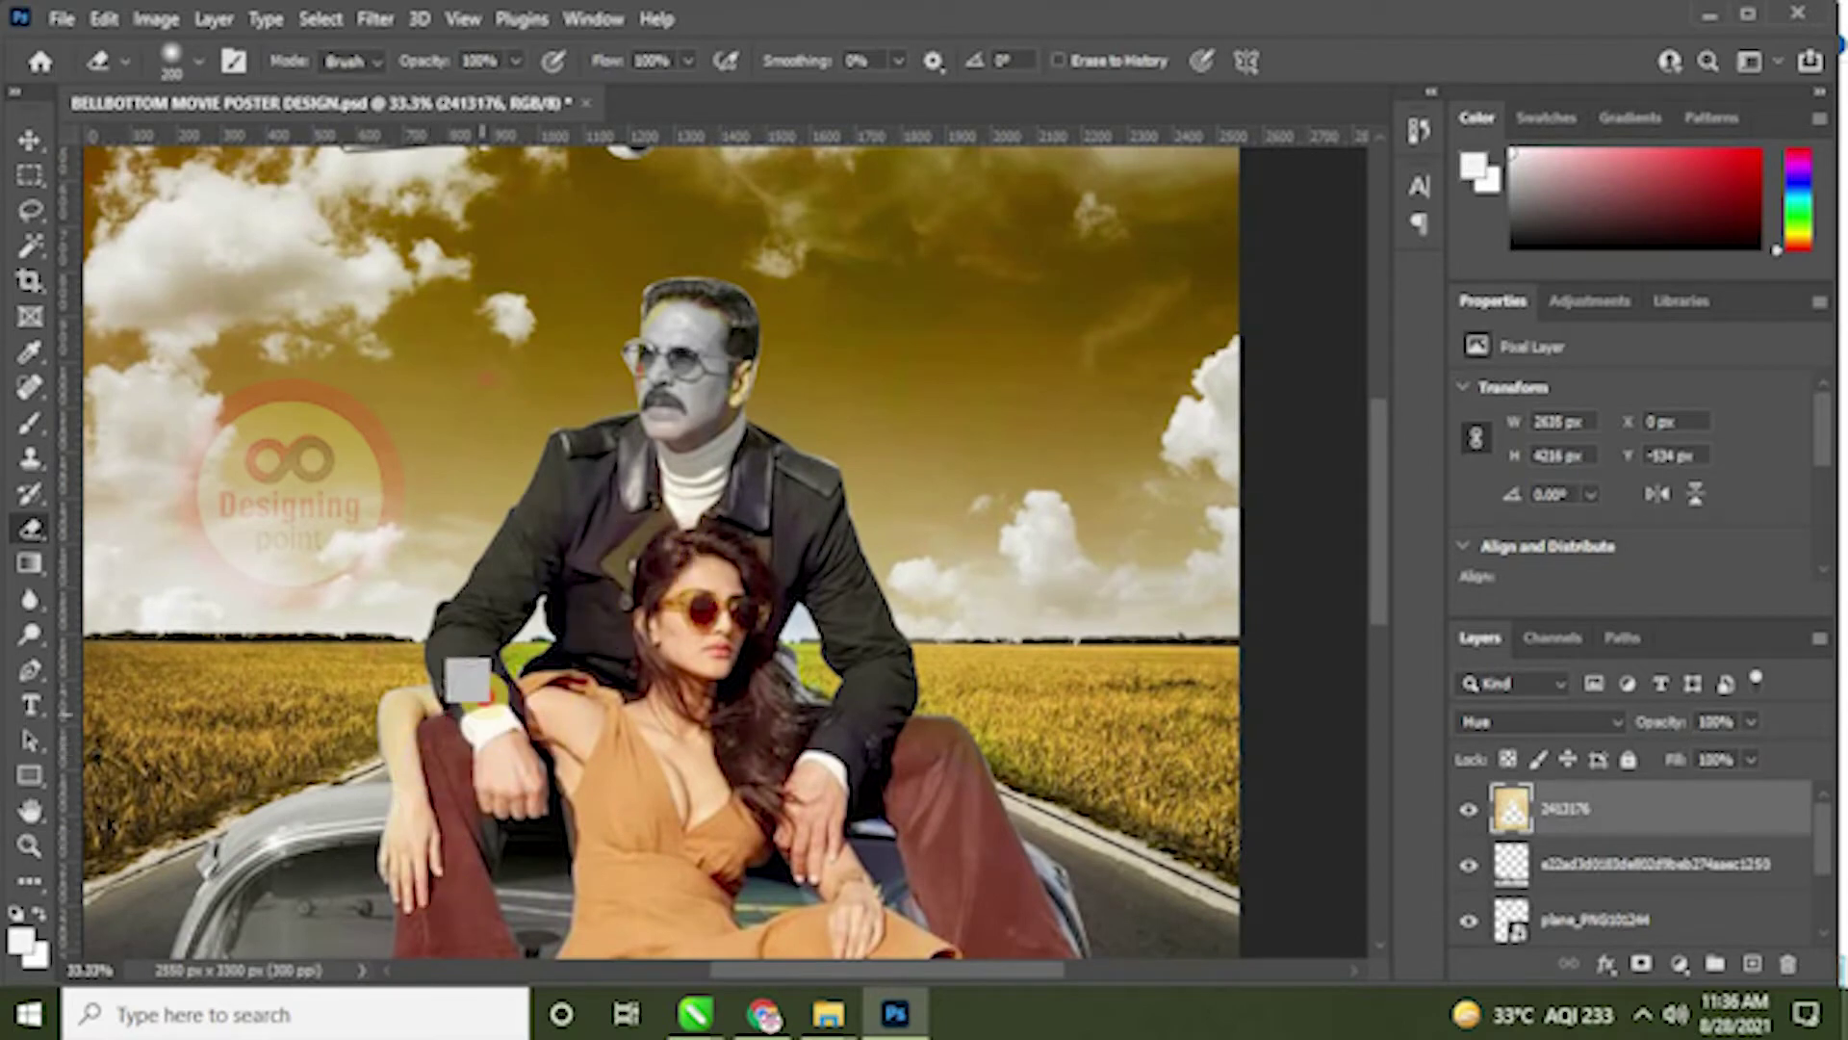
key("bracketleft")
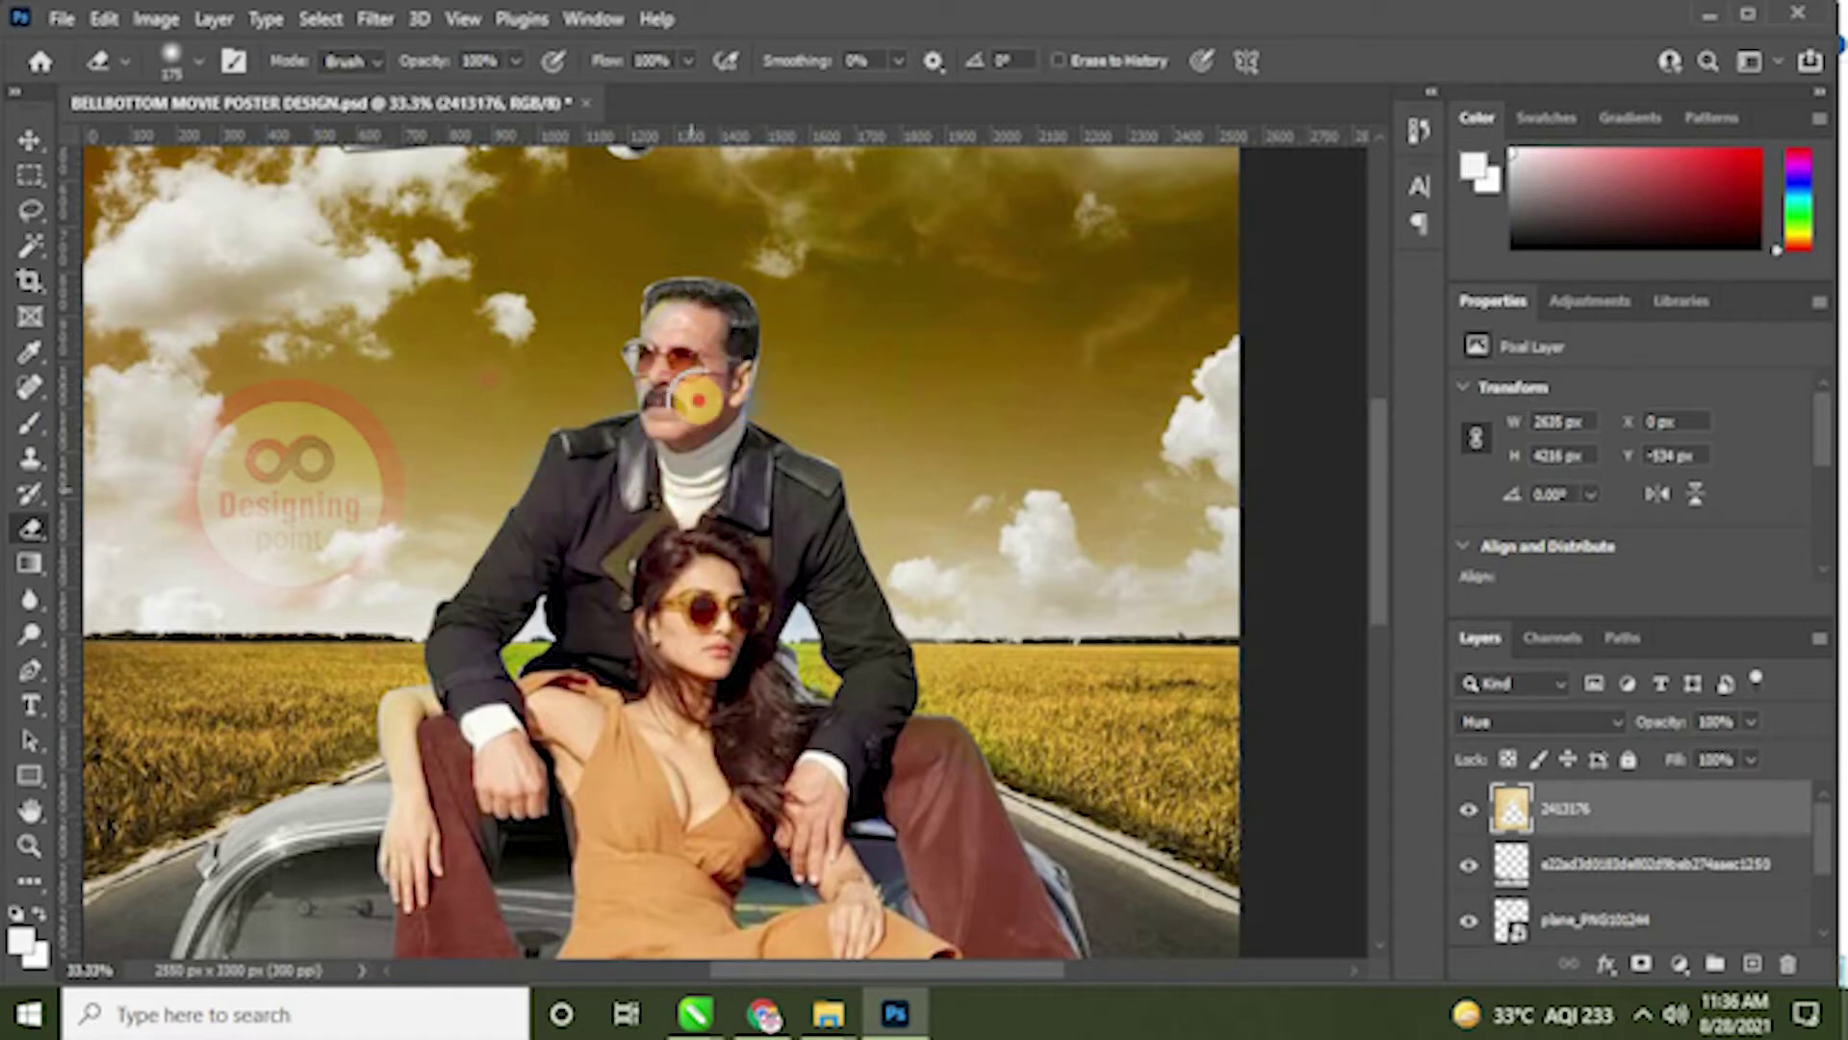
mouse_move(668, 312)
left_mouse_down()
mouse_move(705, 357)
mouse_move(832, 420)
mouse_move(811, 383)
mouse_move(765, 402)
mouse_move(881, 497)
left_mouse_up()
Step: Touch up the erased texture around the man's face and hair with a 60 px Eraser and switch to the Move tool
key("b")
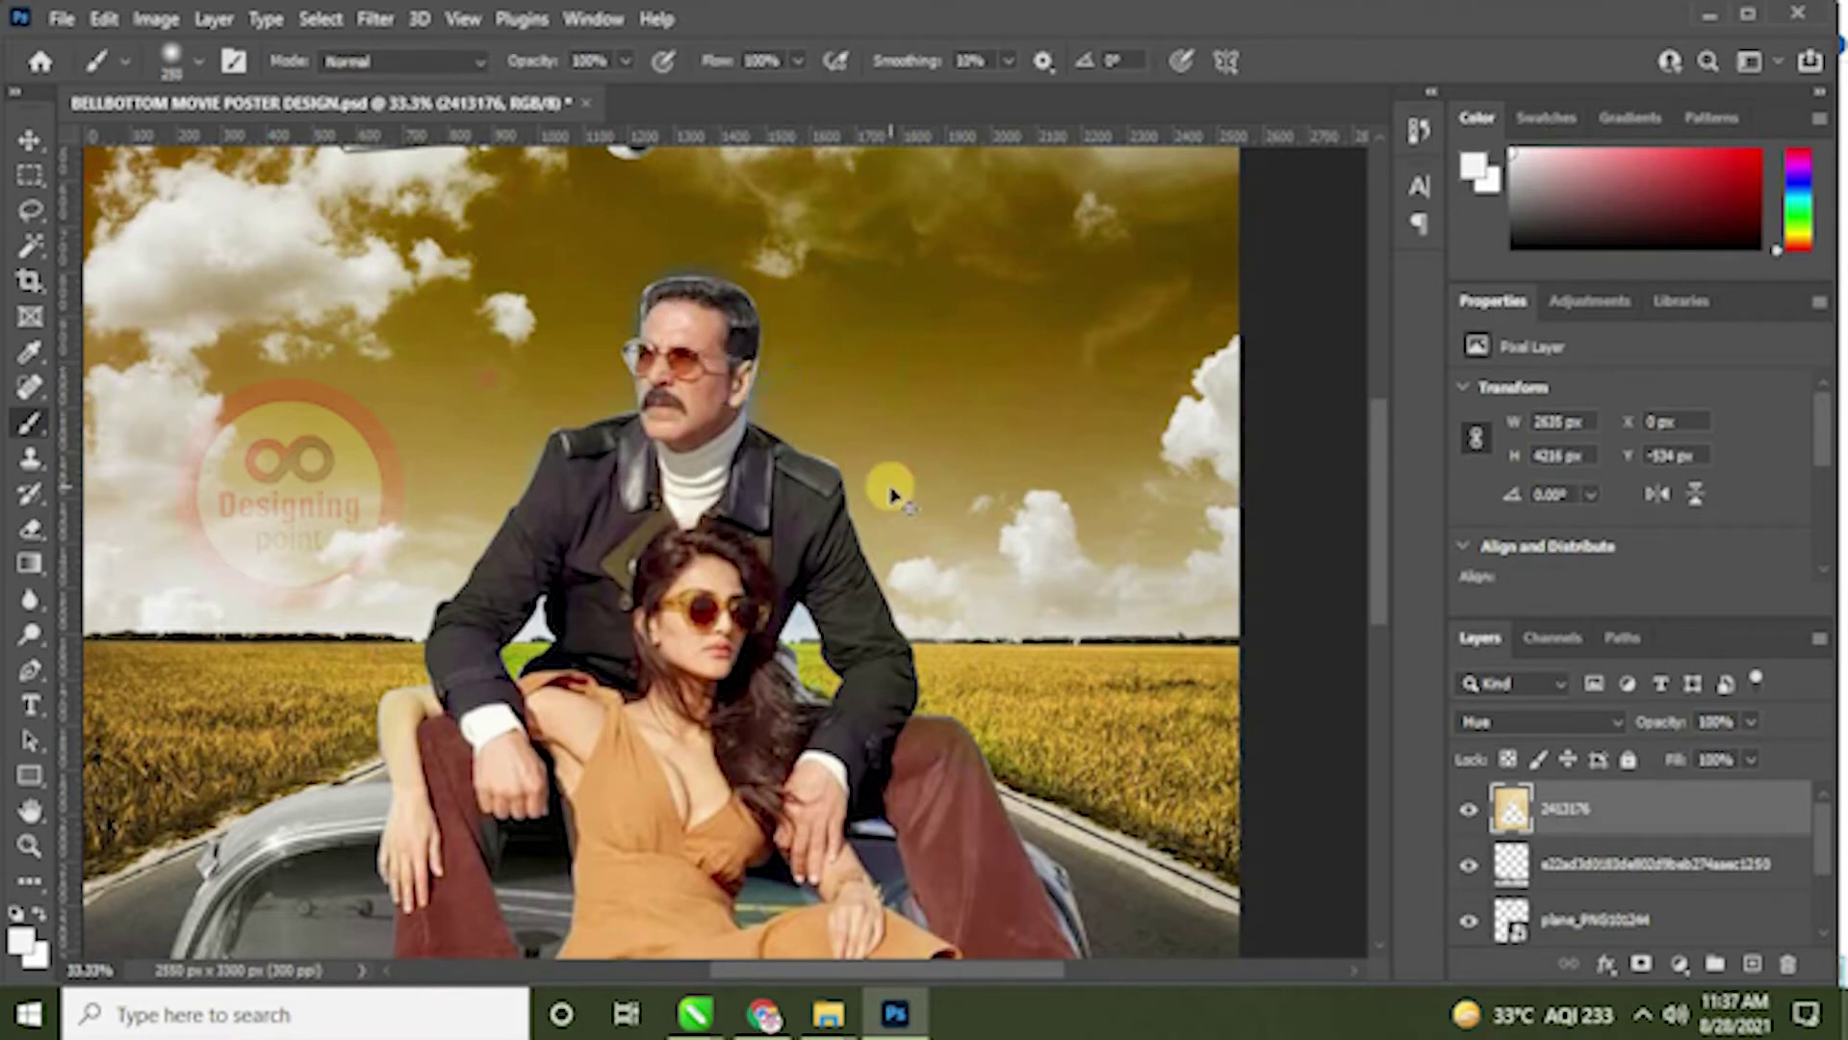
key("ctrl+plus")
scroll(770, 558, "up", 1)
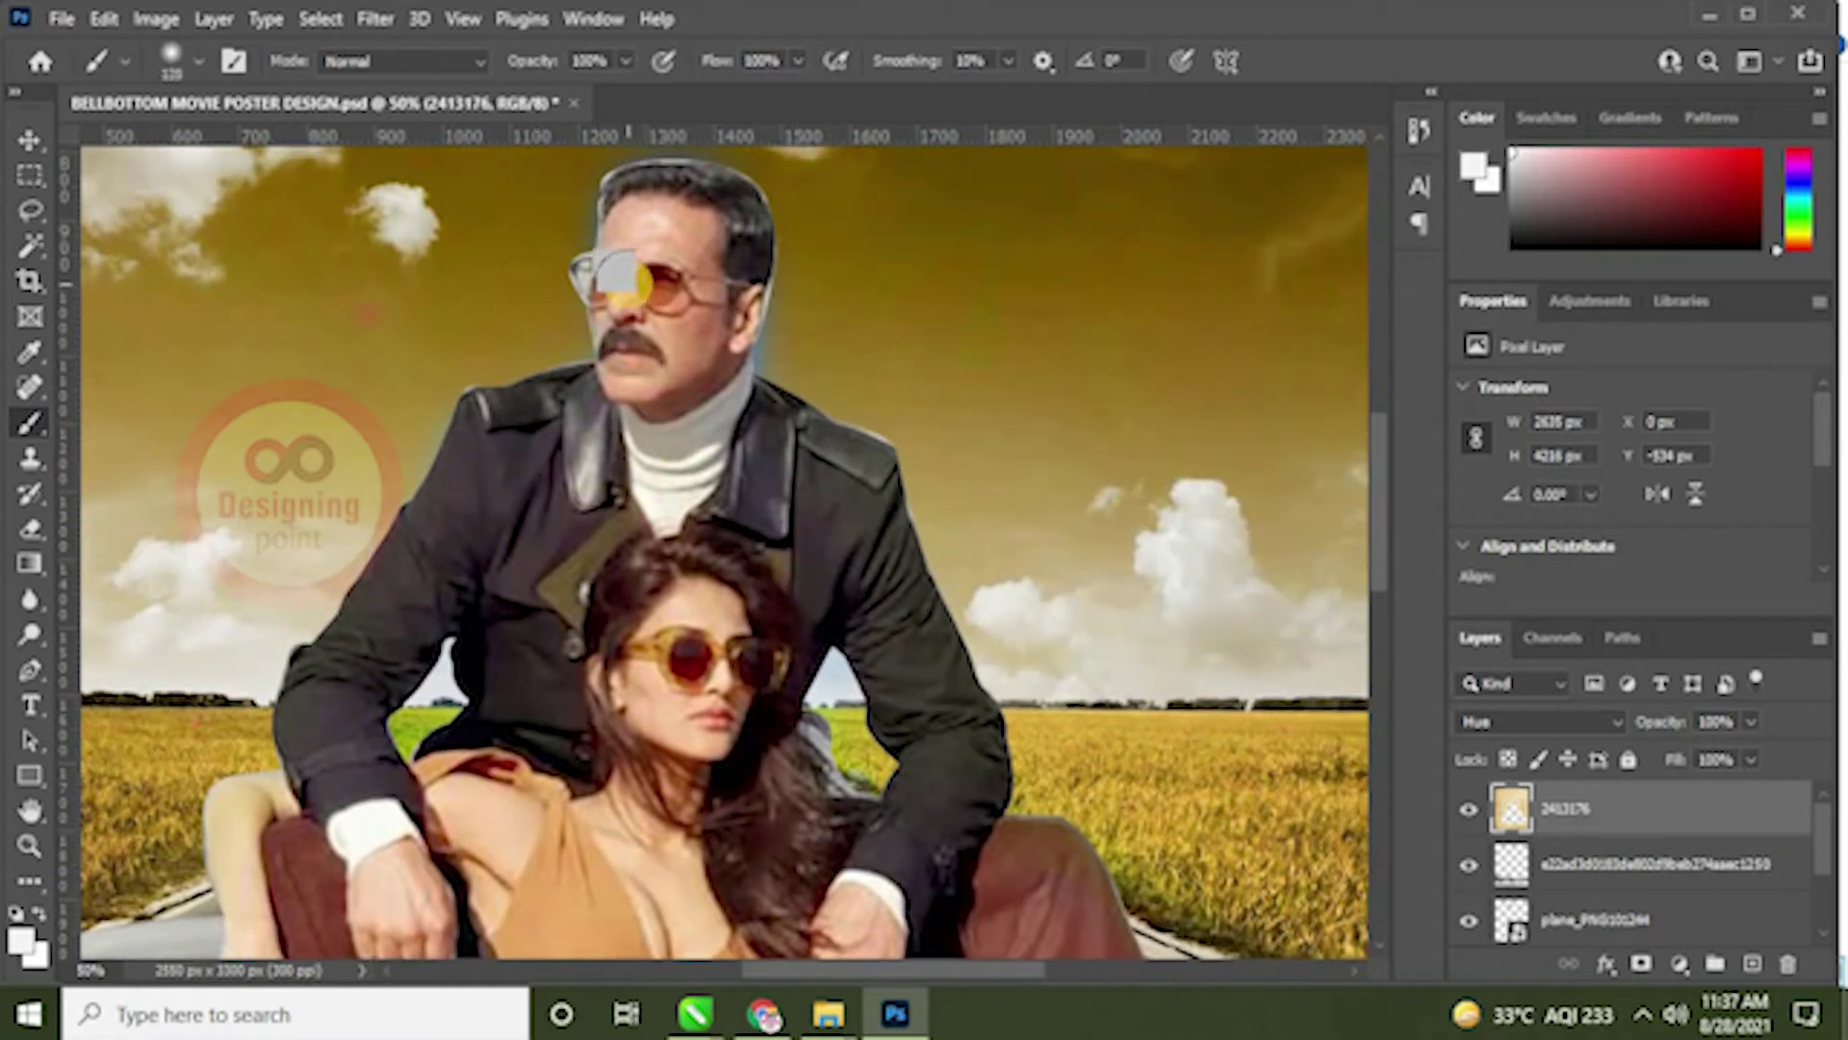
key("r")
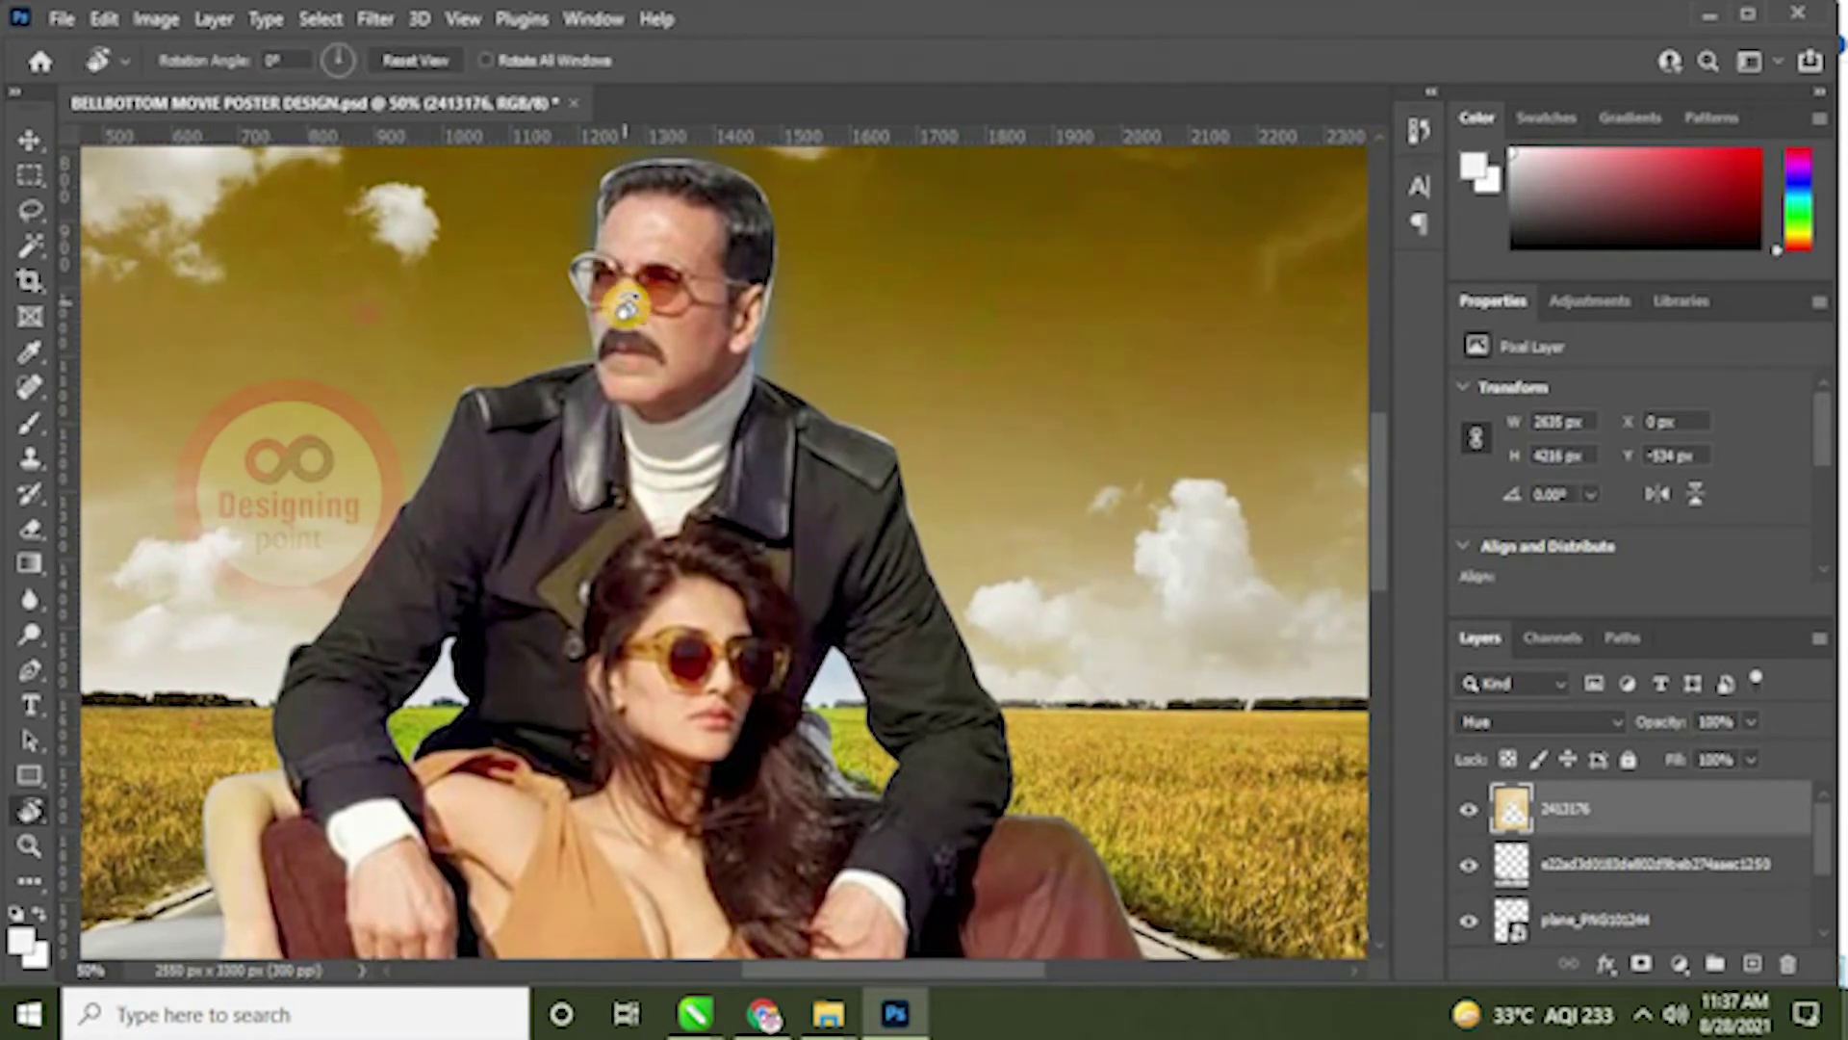
key("e")
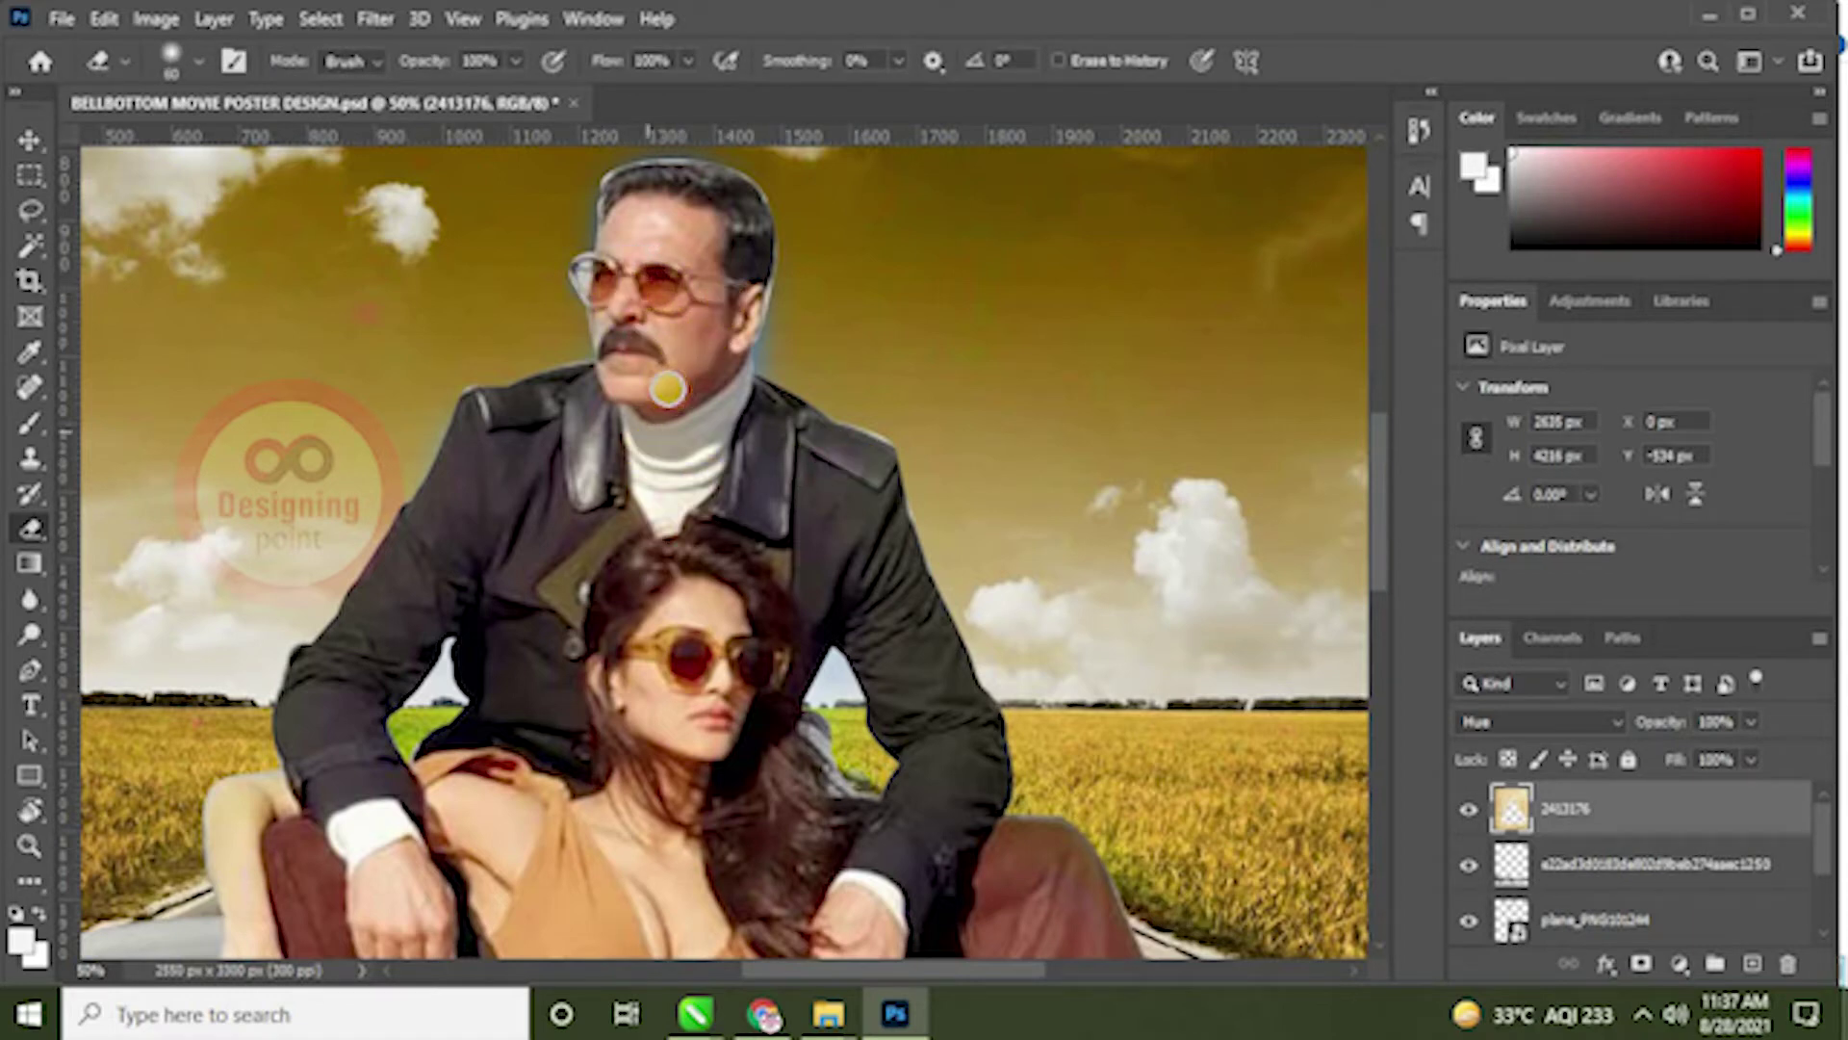
left_click(693, 195)
key("ctrl+0")
left_click(28, 139)
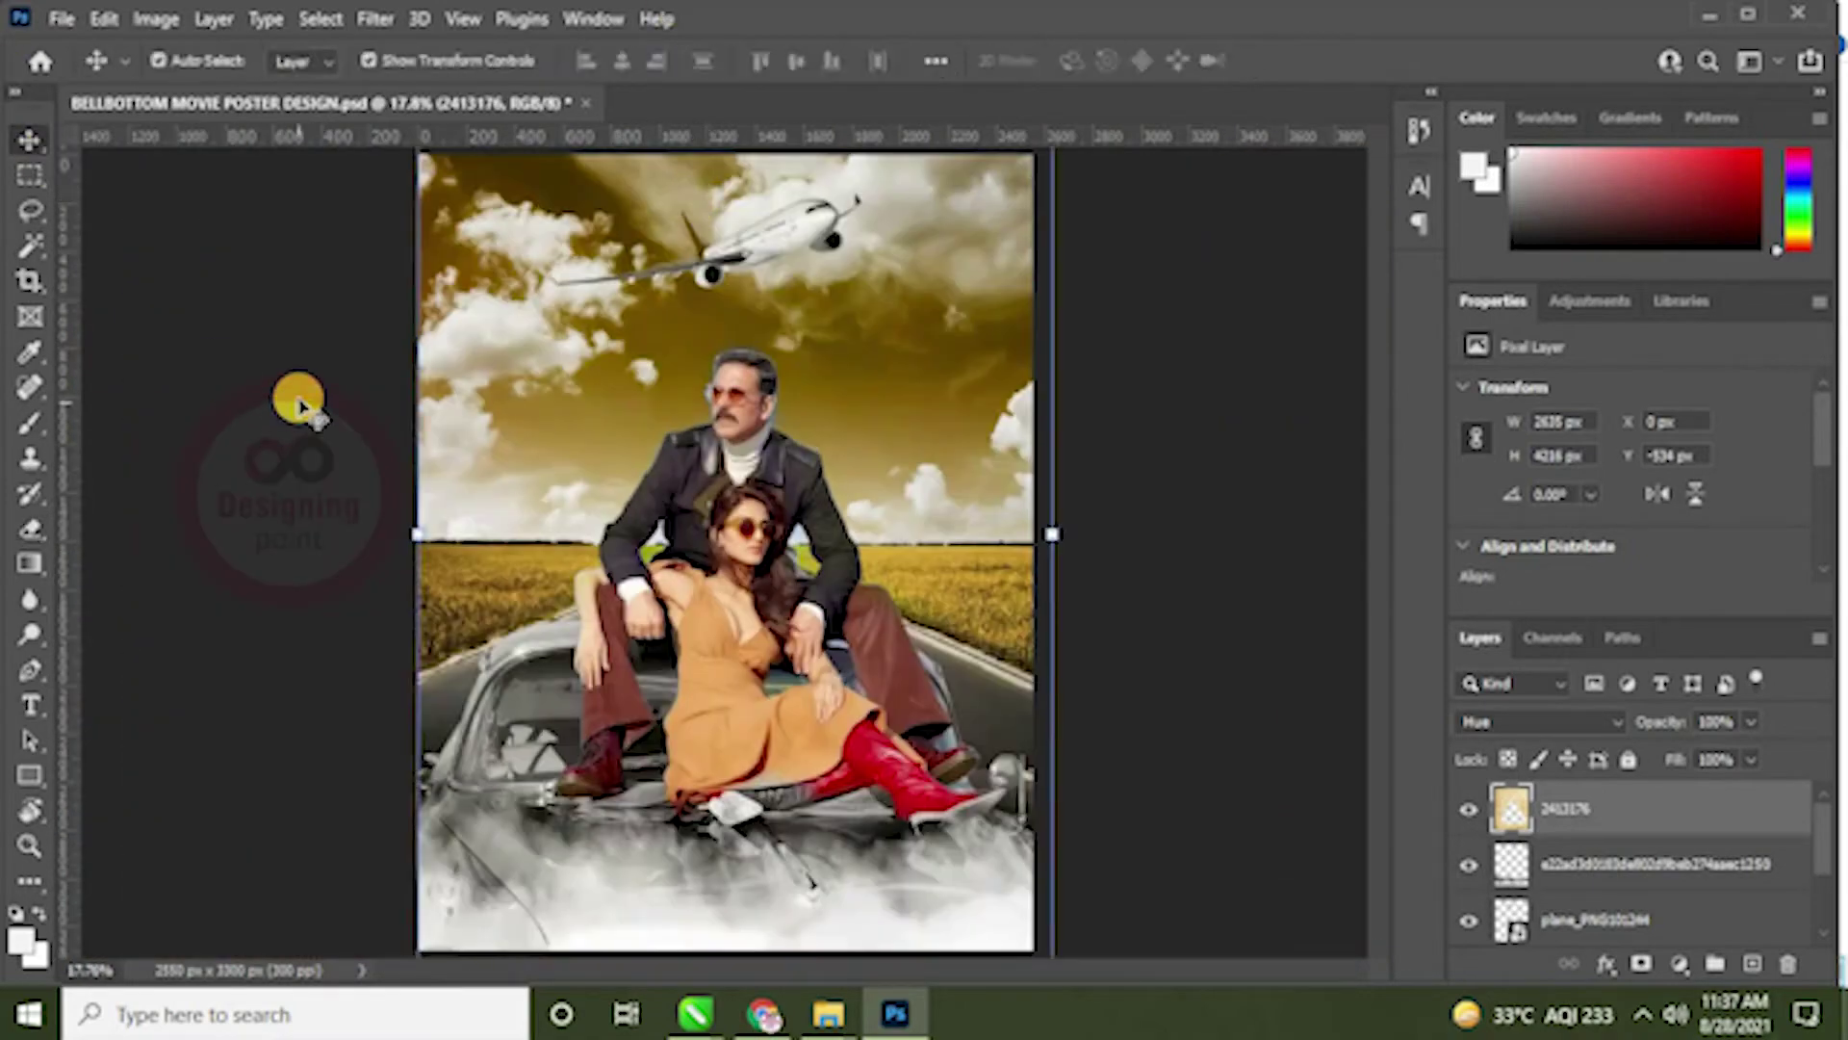
Step: Save the poster and add a new empty layer above the 2413176 paper texture layer
key("ctrl+s")
left_click(1193, 484)
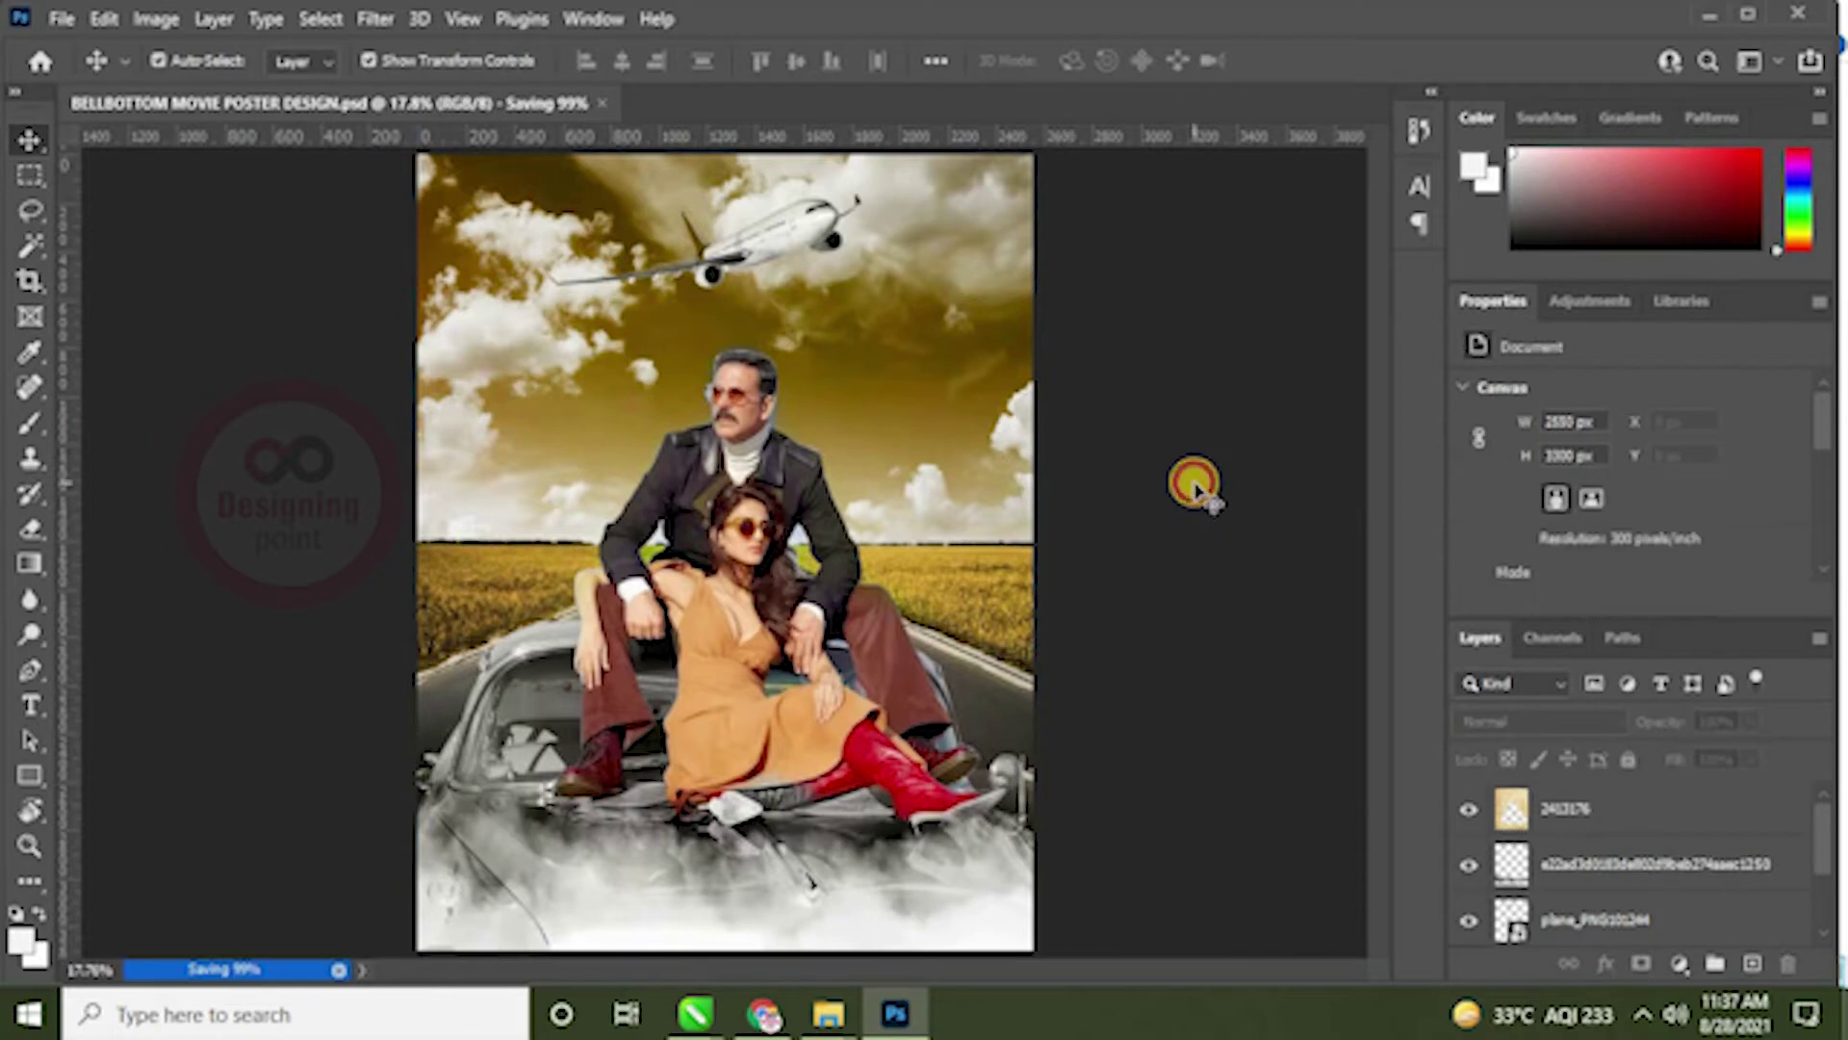
left_click(1656, 811)
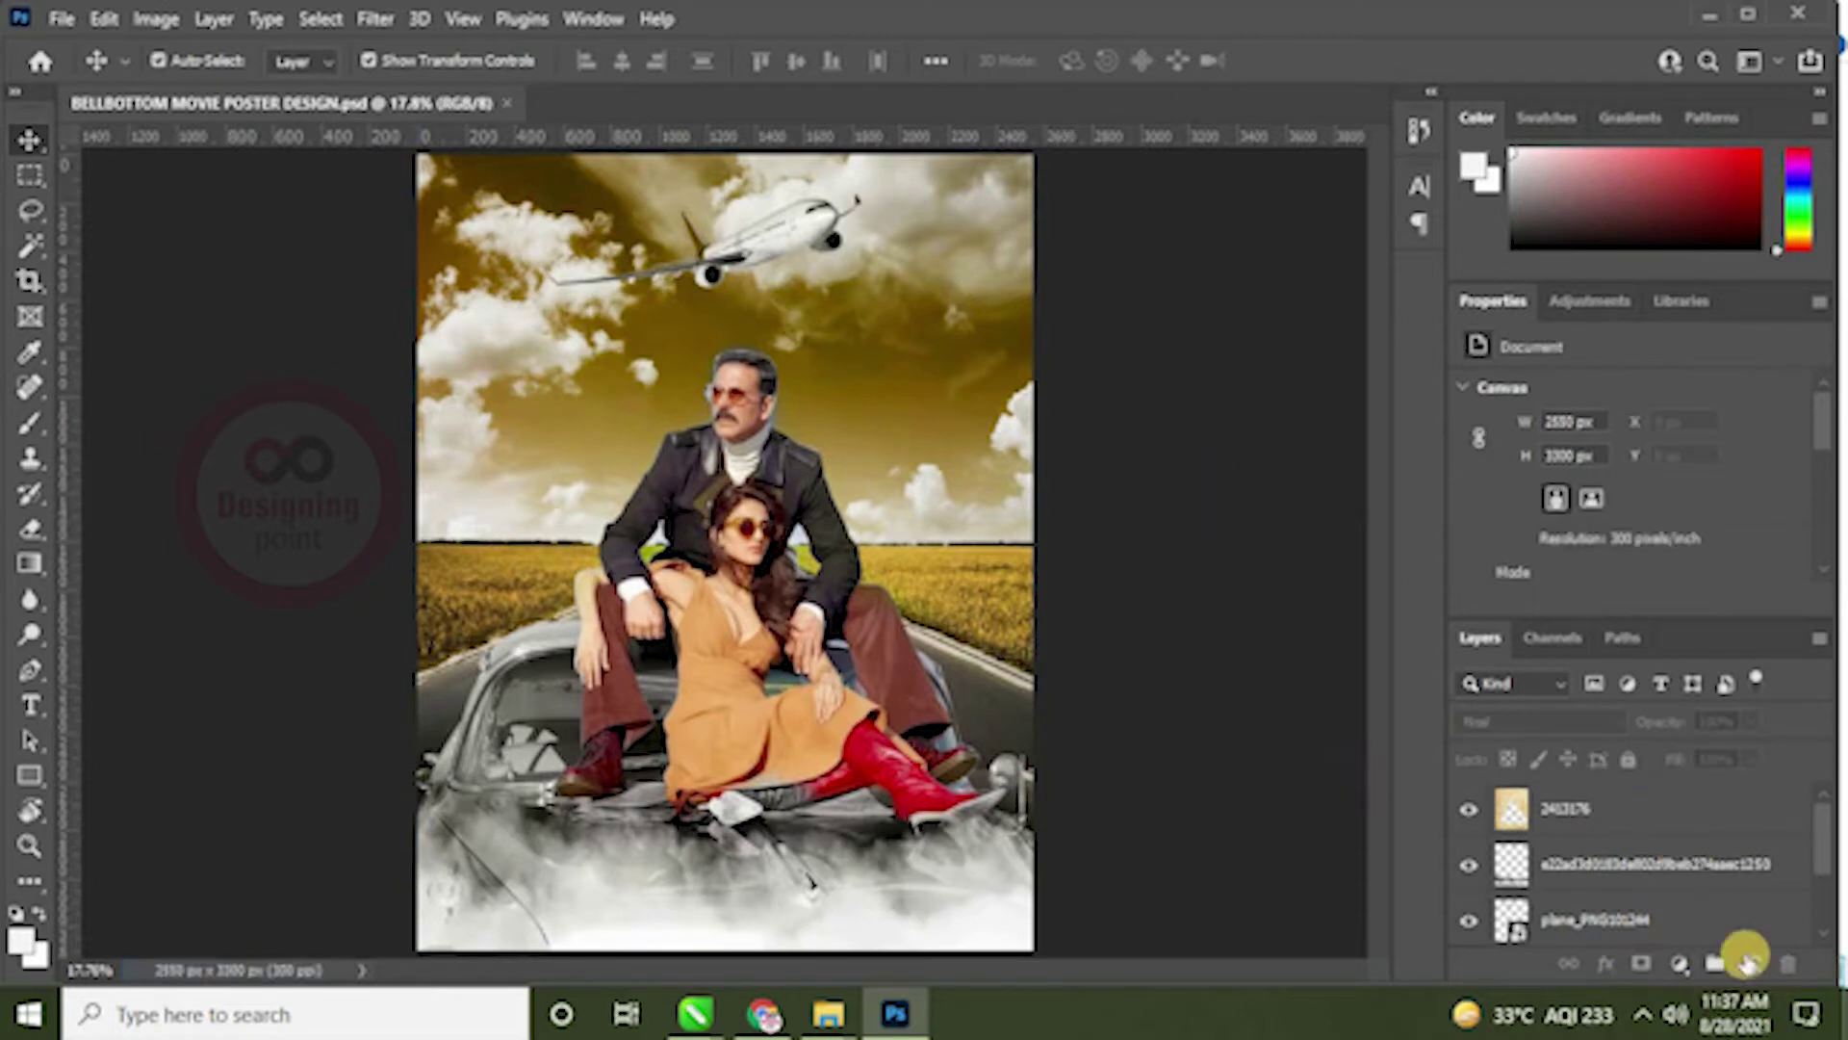
left_click(1744, 956)
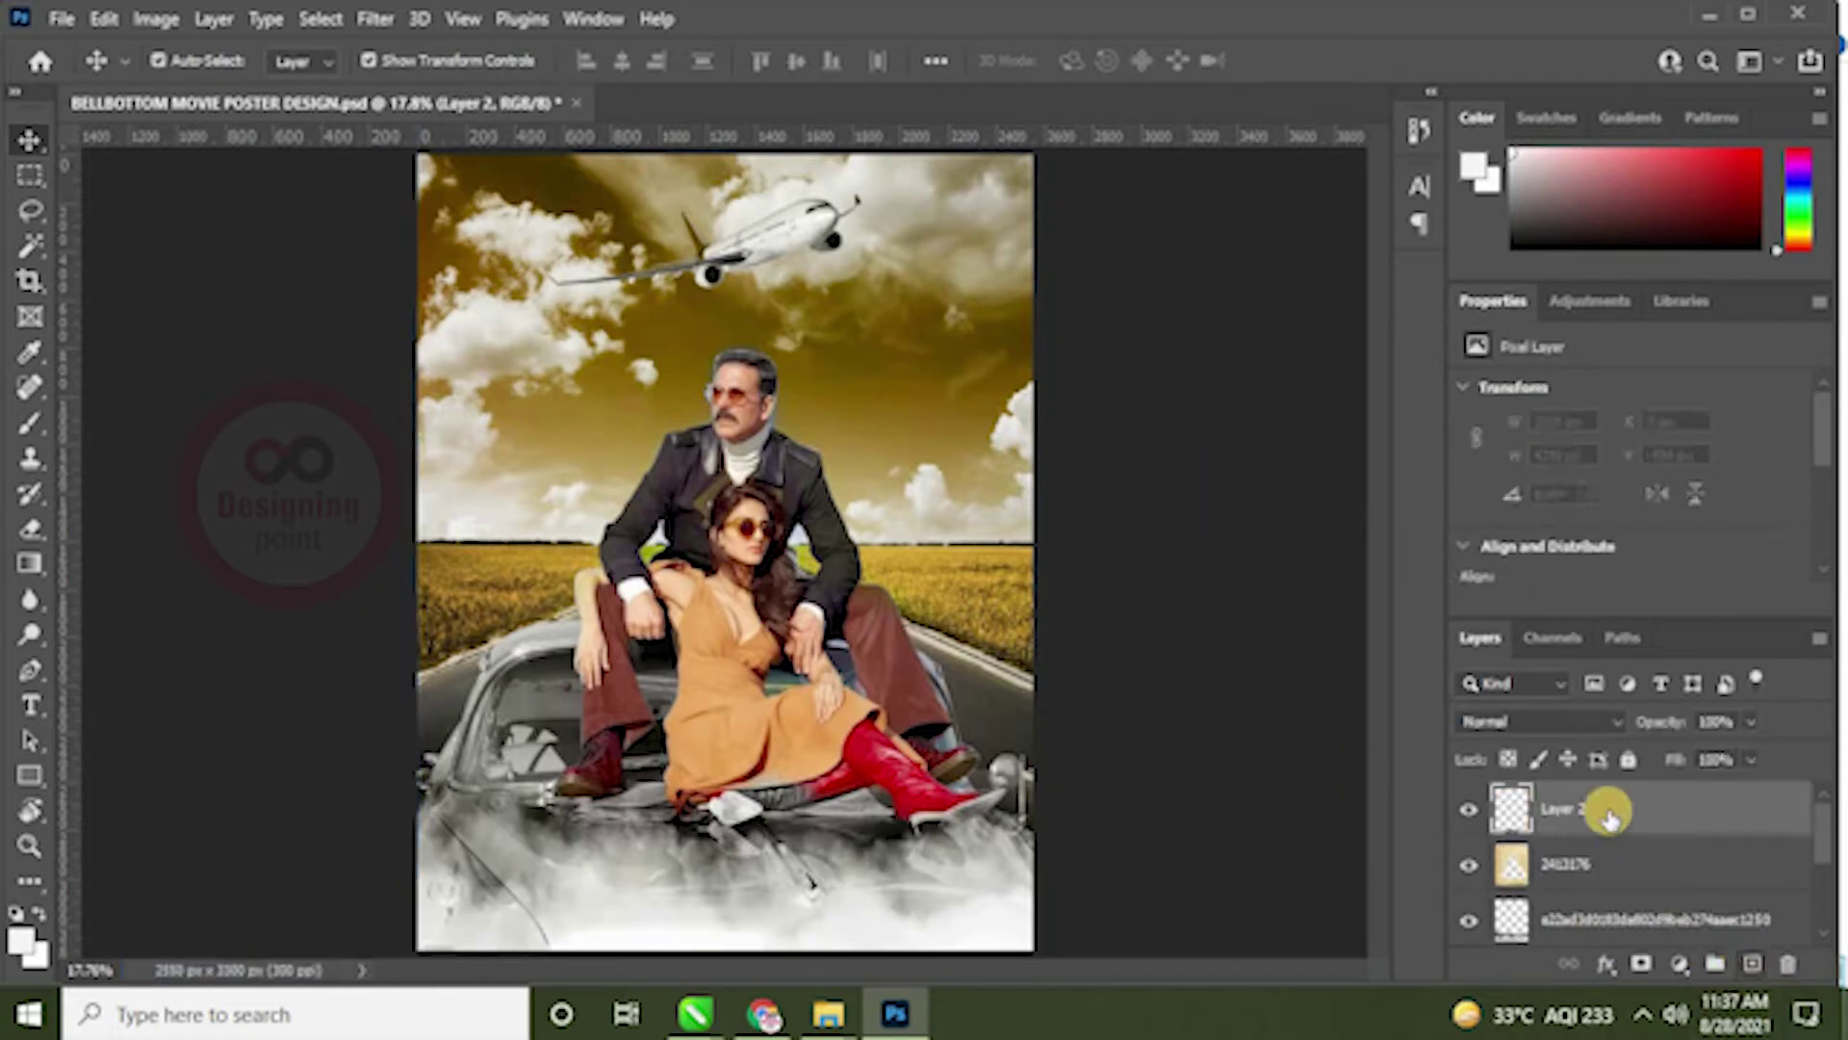
Step: Choose a dark orange-brown foreground colour and fill the new layer with it
left_click(21, 936)
left_click(401, 436)
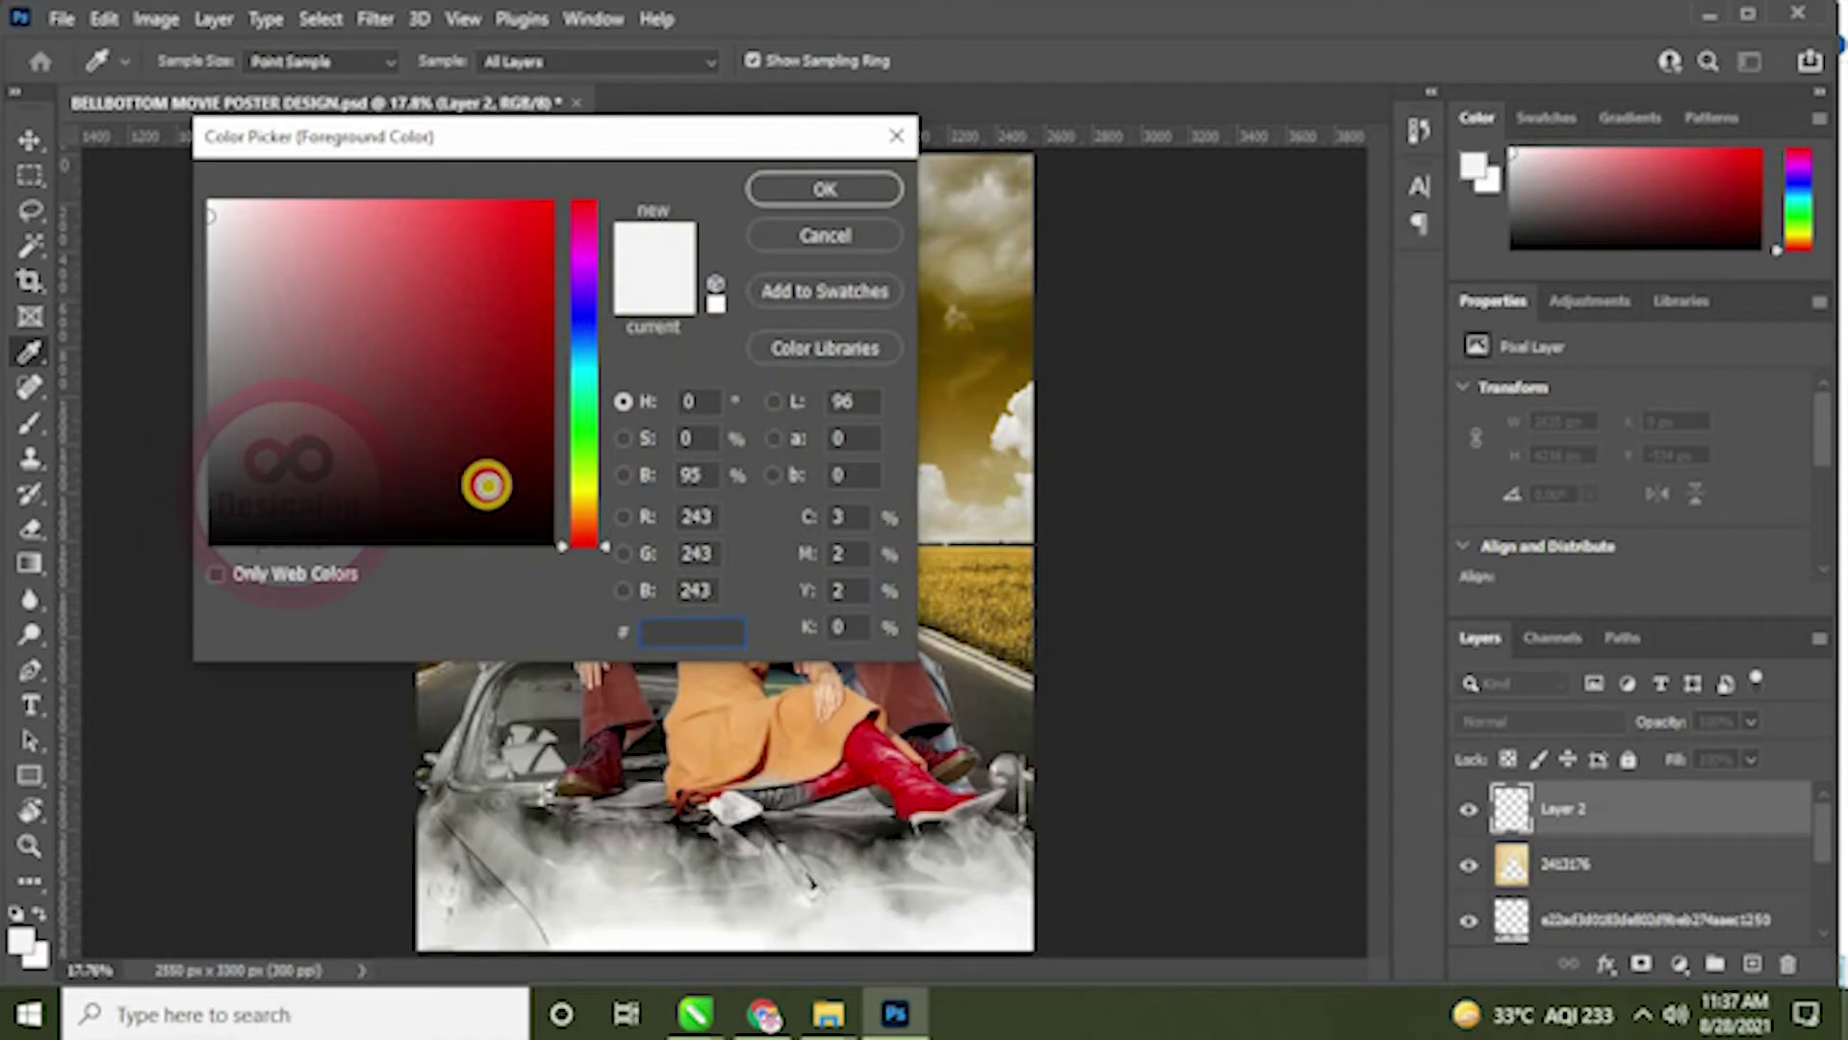
left_click(583, 494)
mouse_move(559, 445)
left_mouse_down()
mouse_move(529, 462)
mouse_move(549, 508)
mouse_move(499, 478)
mouse_move(525, 378)
left_mouse_up()
left_click(507, 442)
left_click(824, 189)
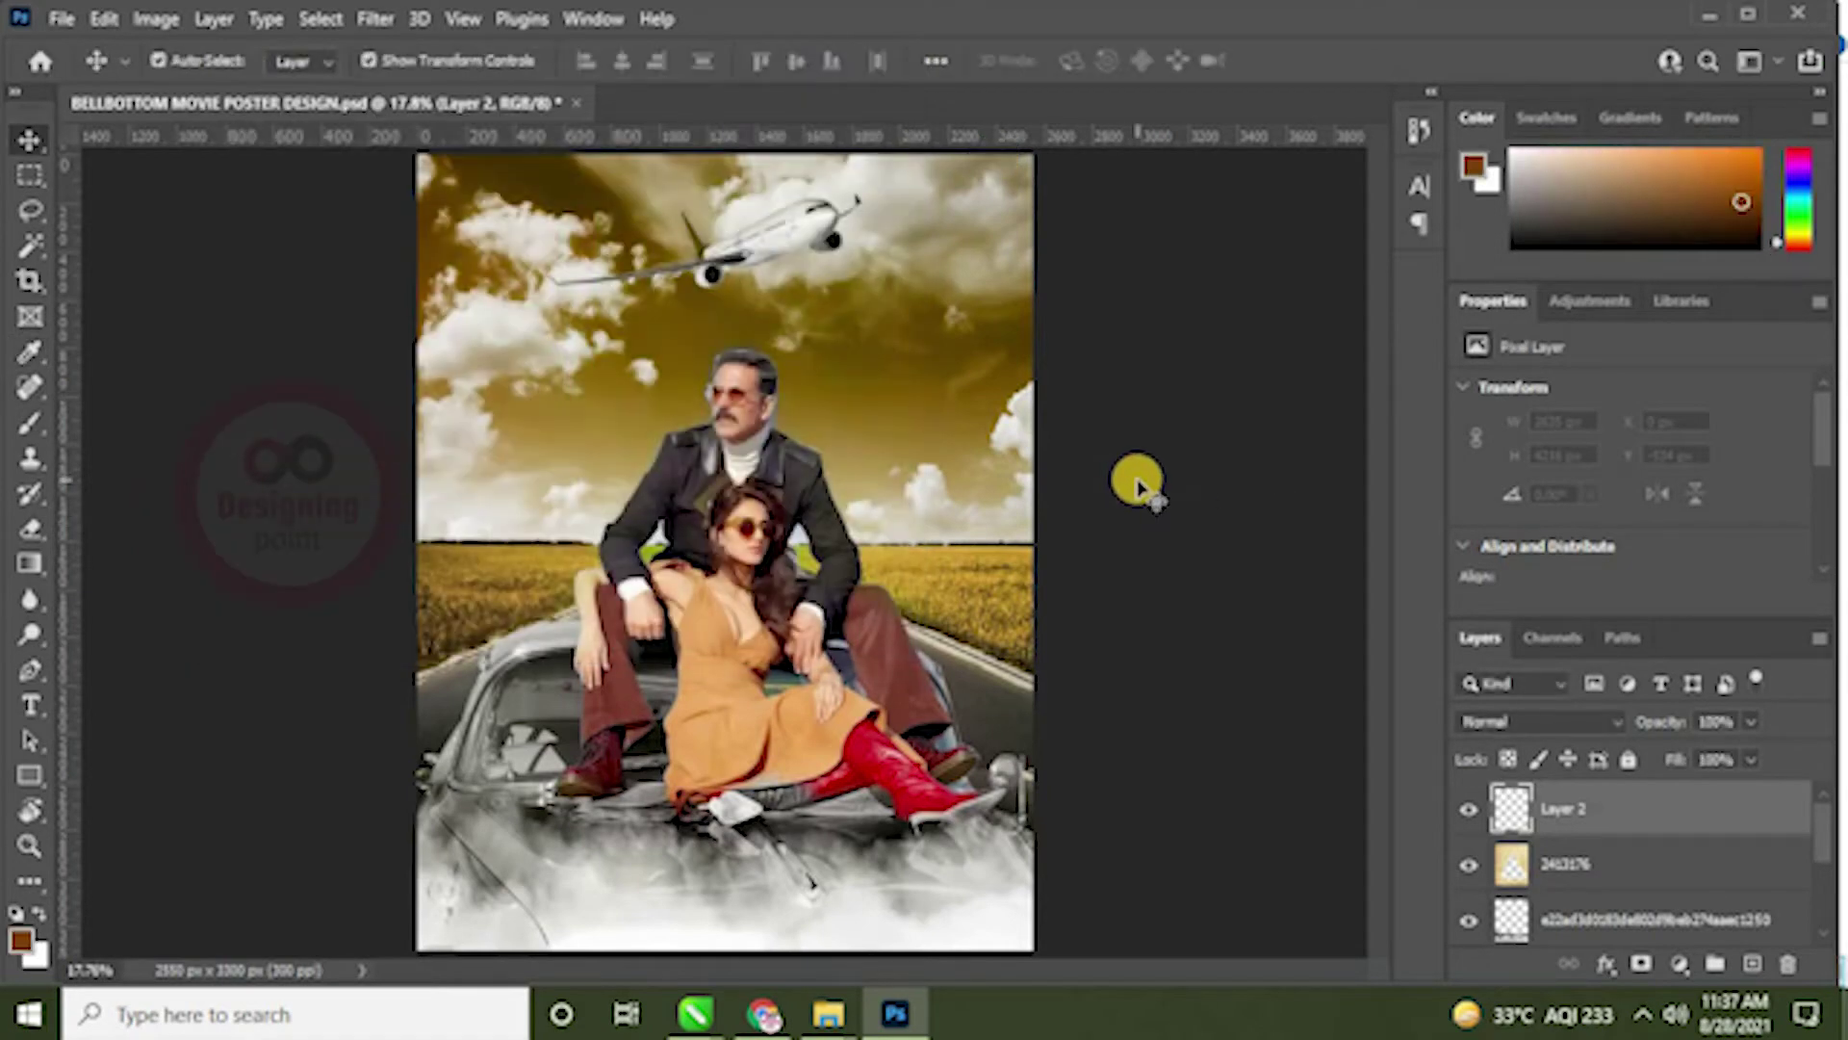
key("alt+BackSpace")
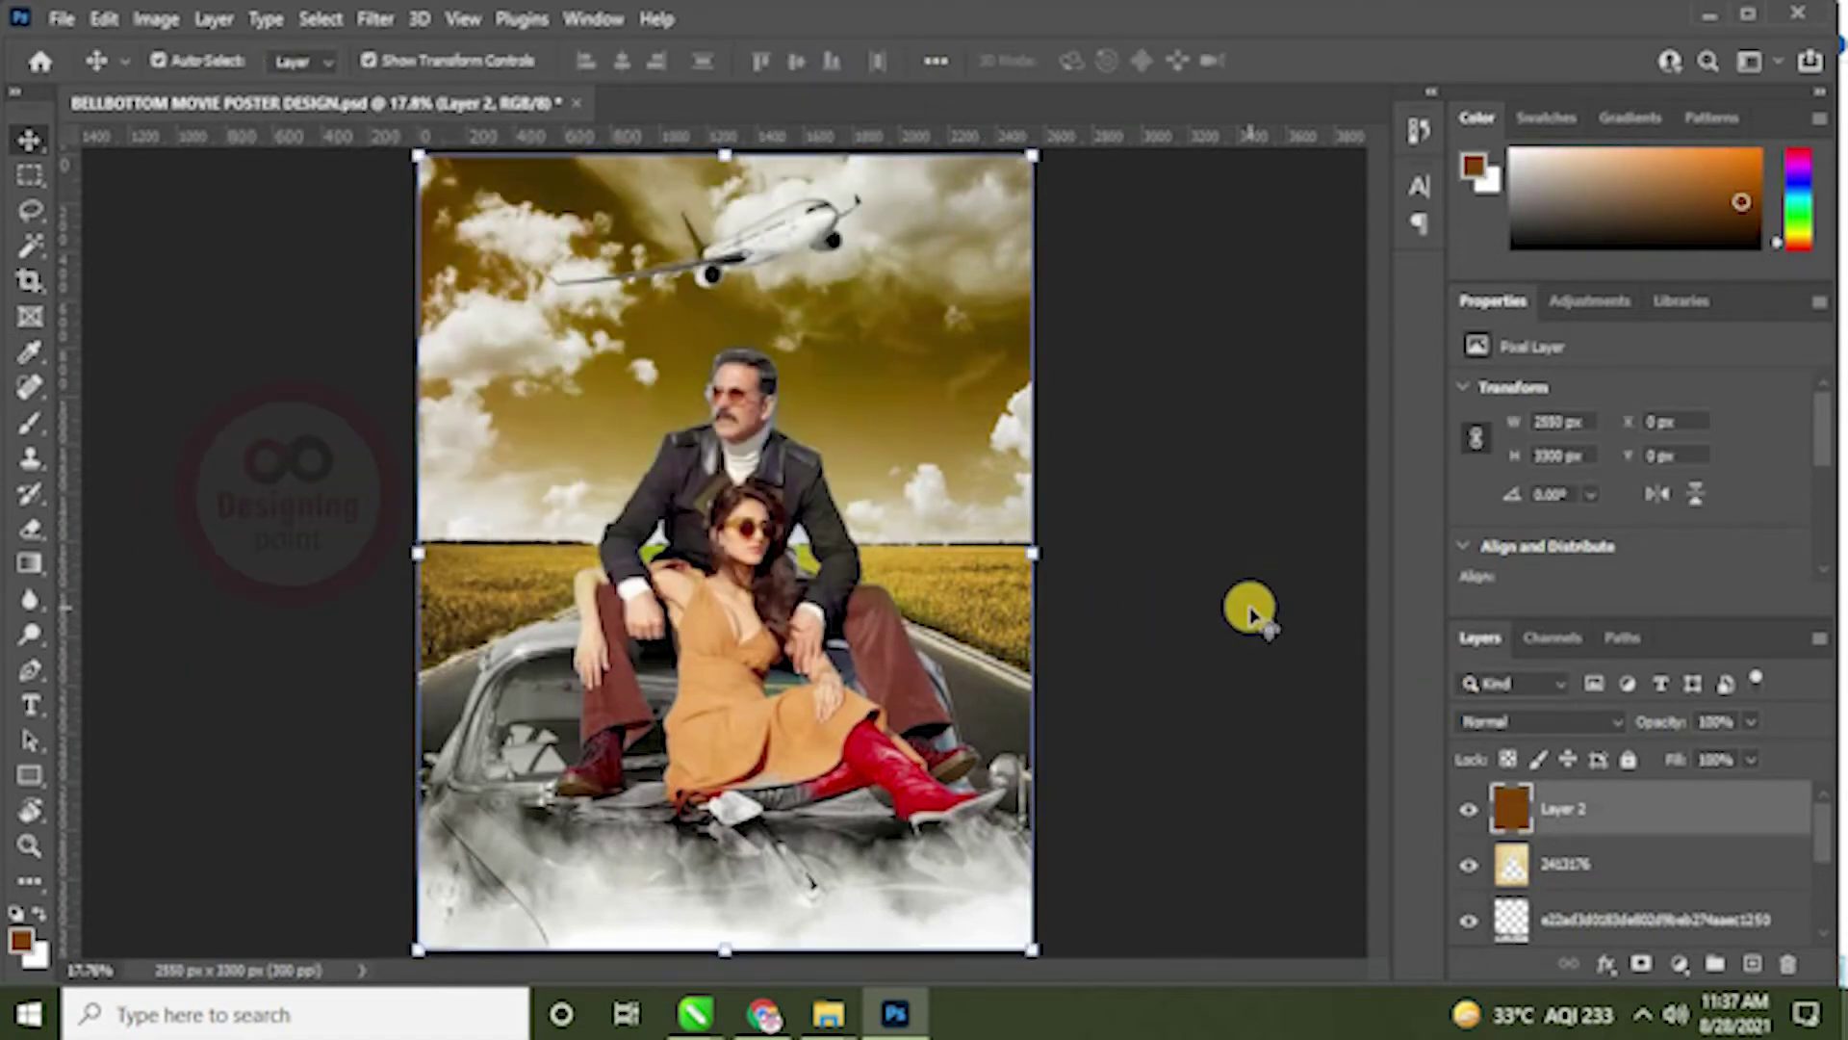
left_click(1251, 611)
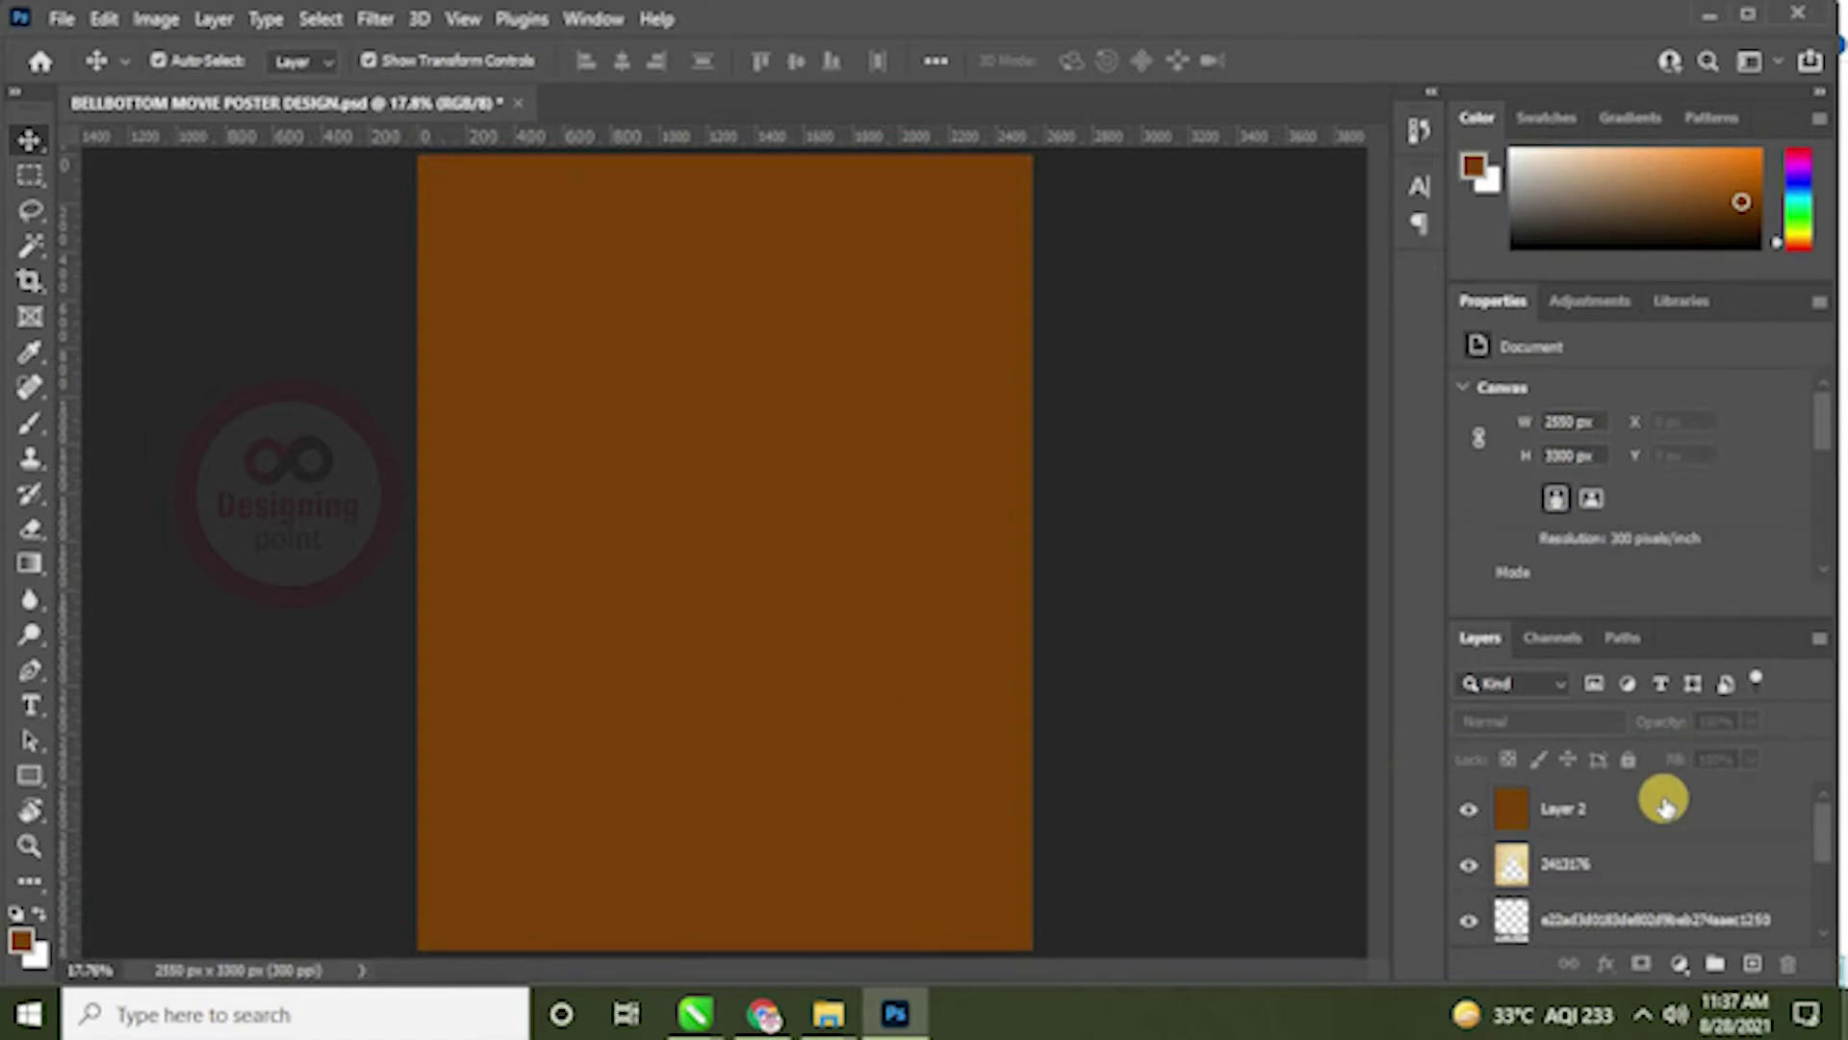
Step: Set the brown fill layer's blend mode to Overlay and save the poster
left_click(1568, 807)
left_click(1540, 721)
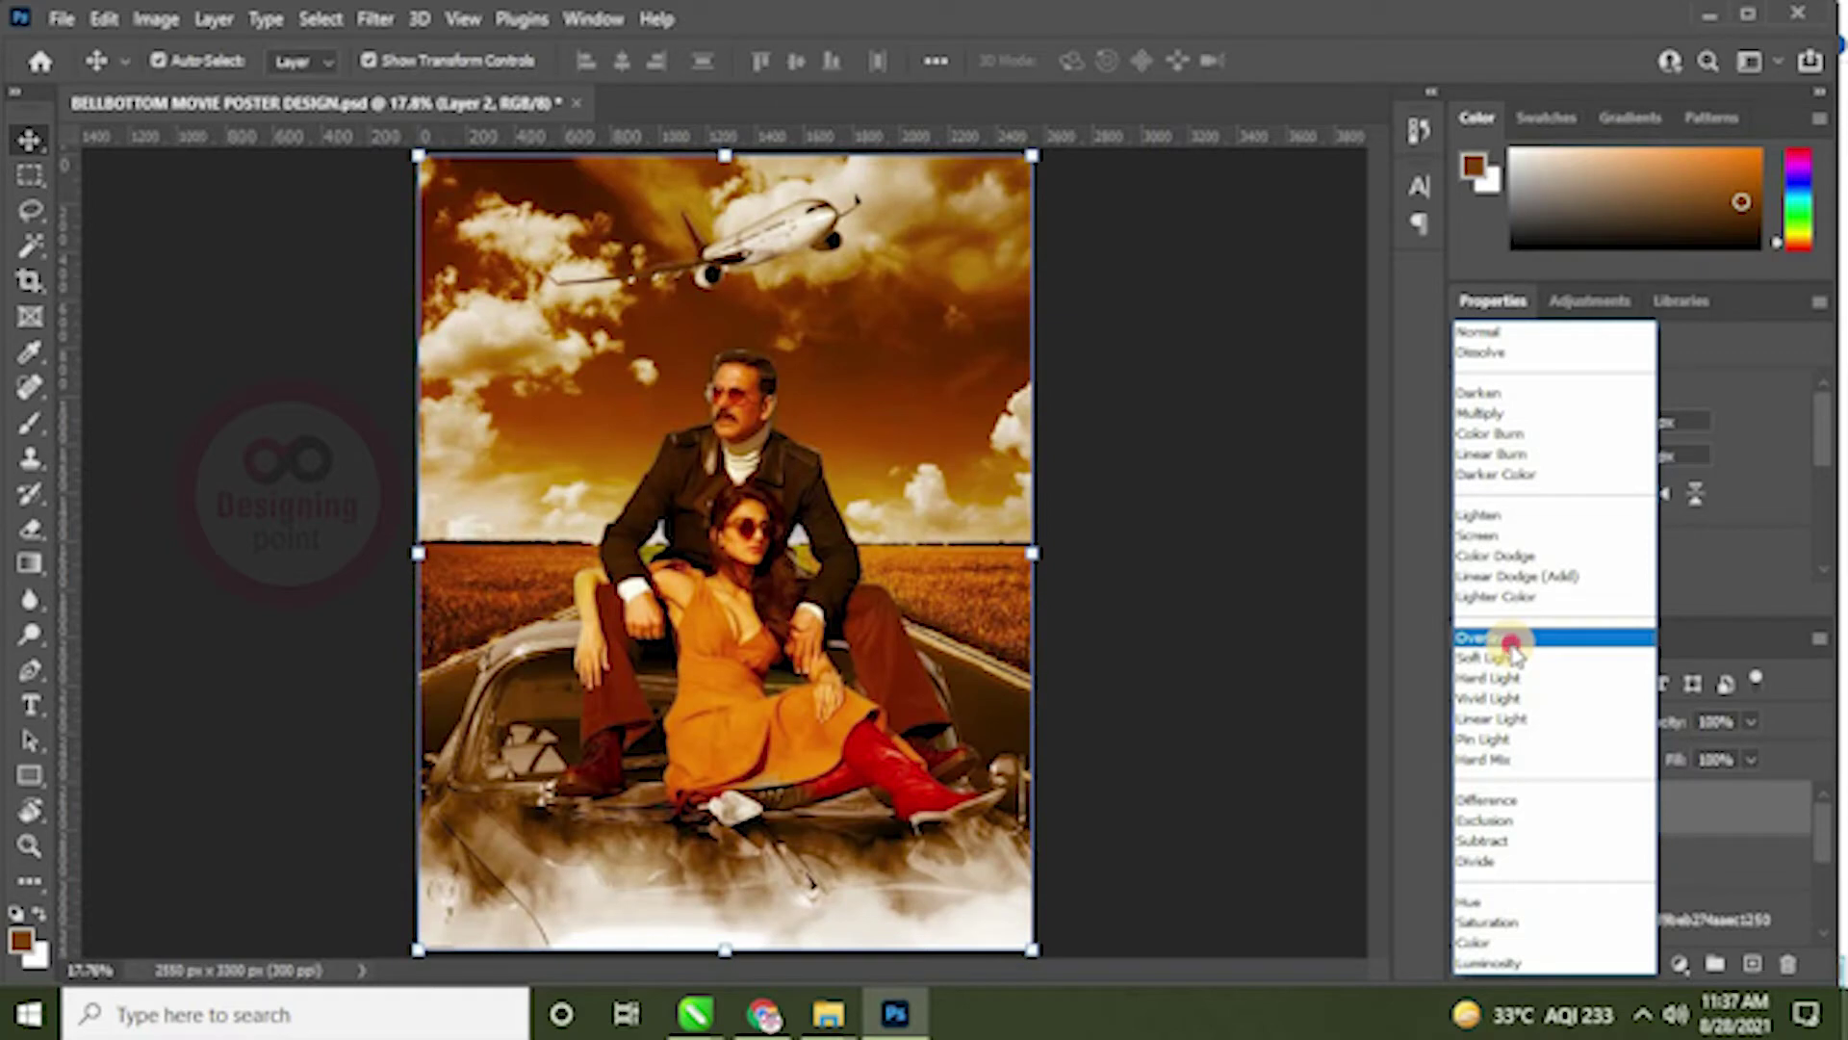
left_click(1509, 639)
left_click(1228, 686)
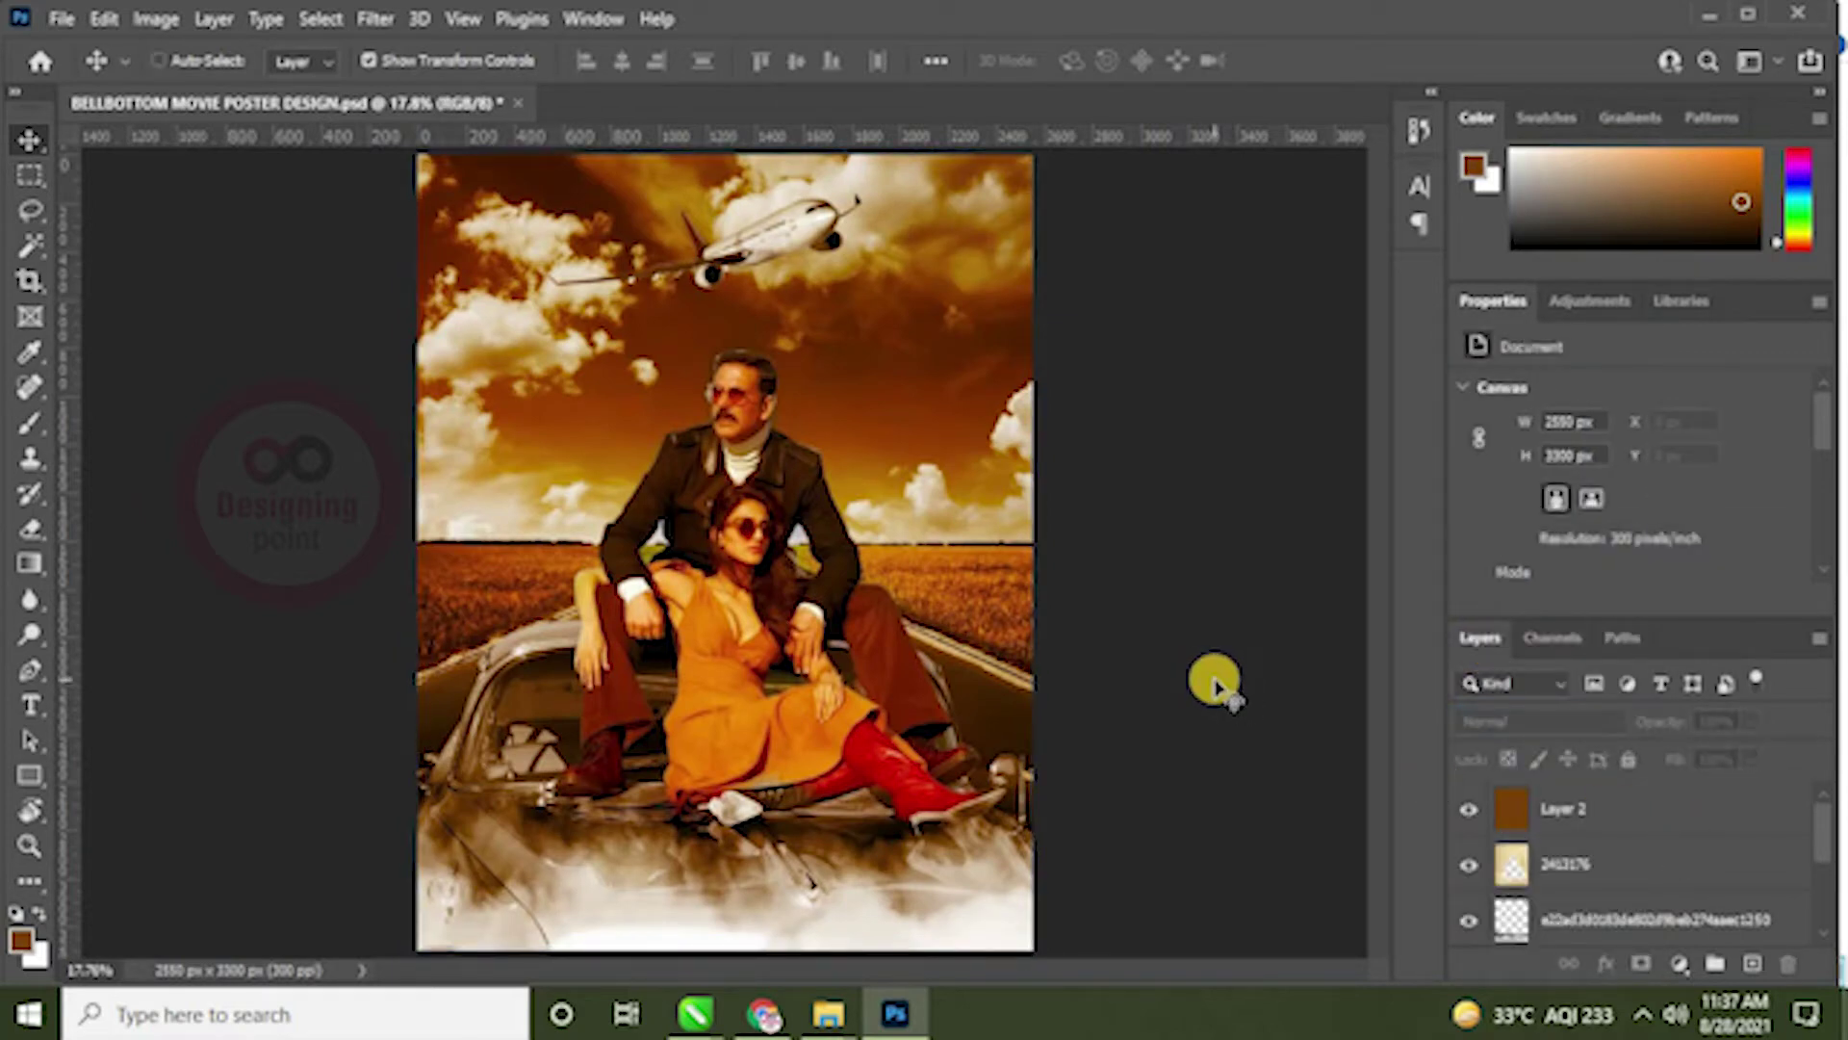
key("ctrl+s")
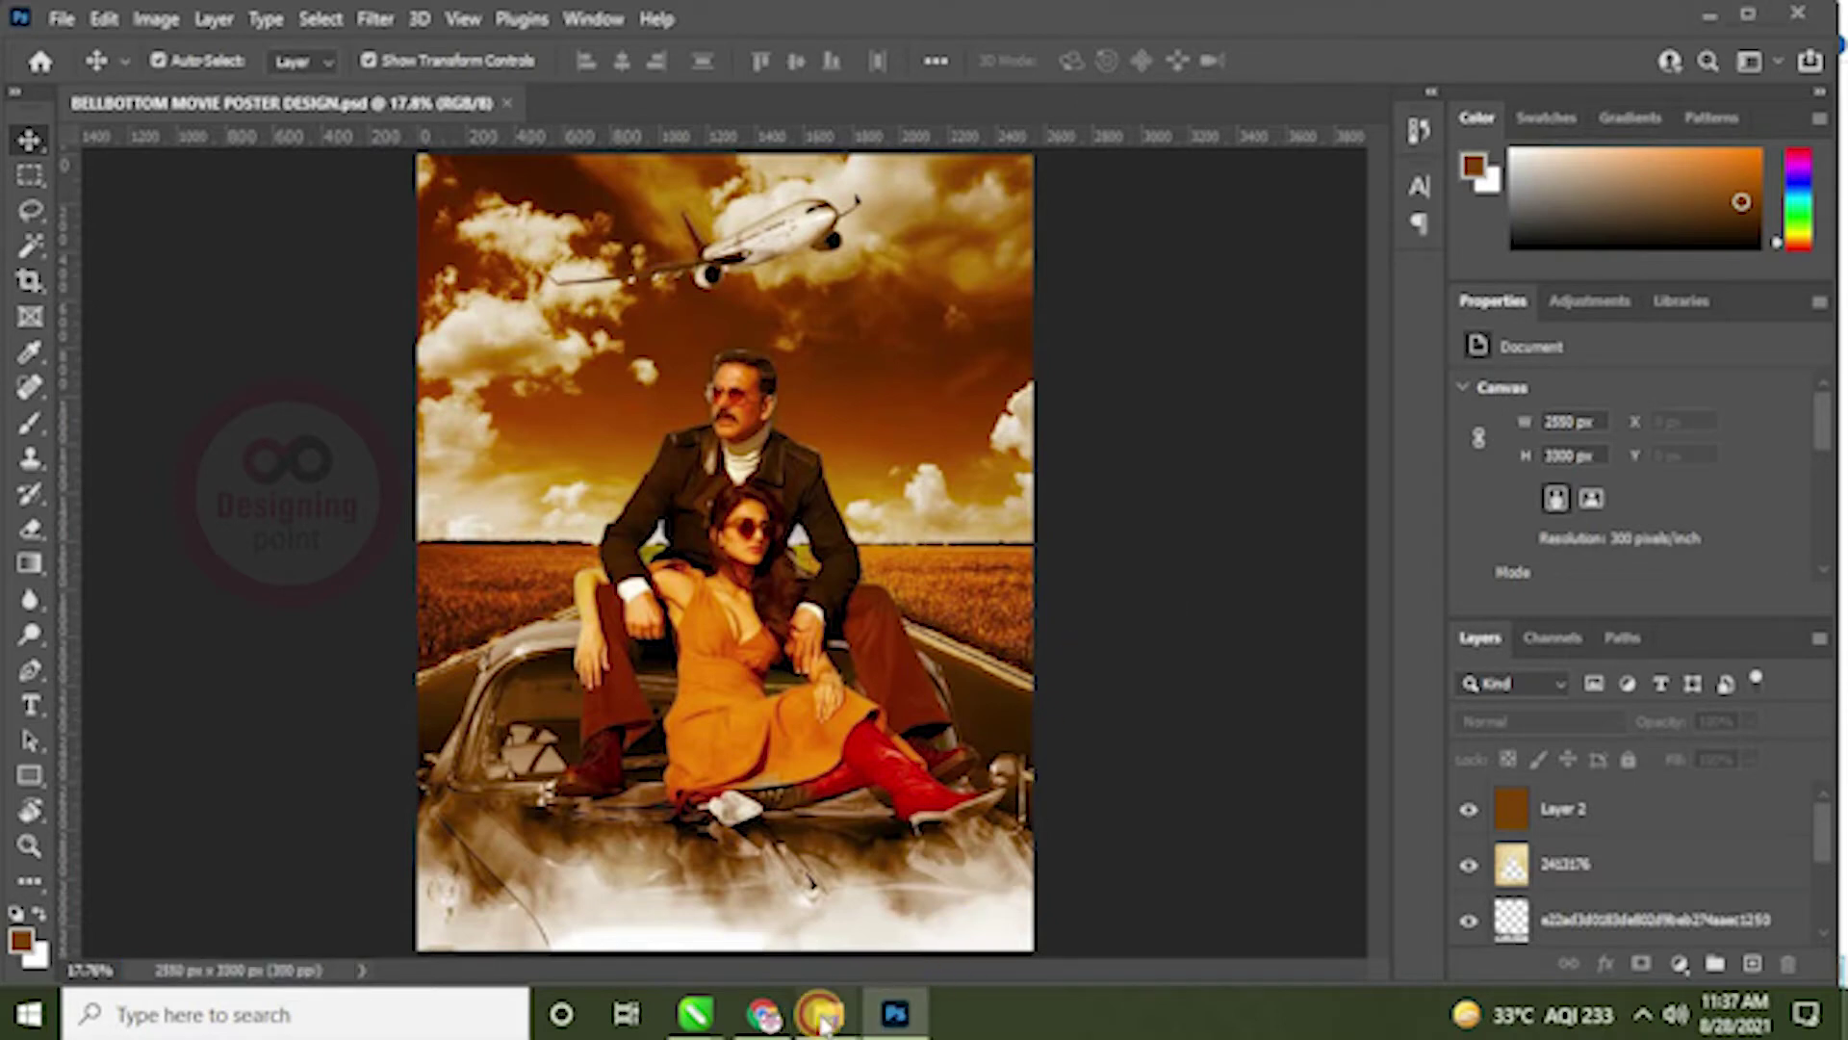
Step: Place the ruined-city image 1982032 from the project folder into the poster at full canvas width
mouse_move(822, 1023)
left_click(972, 896)
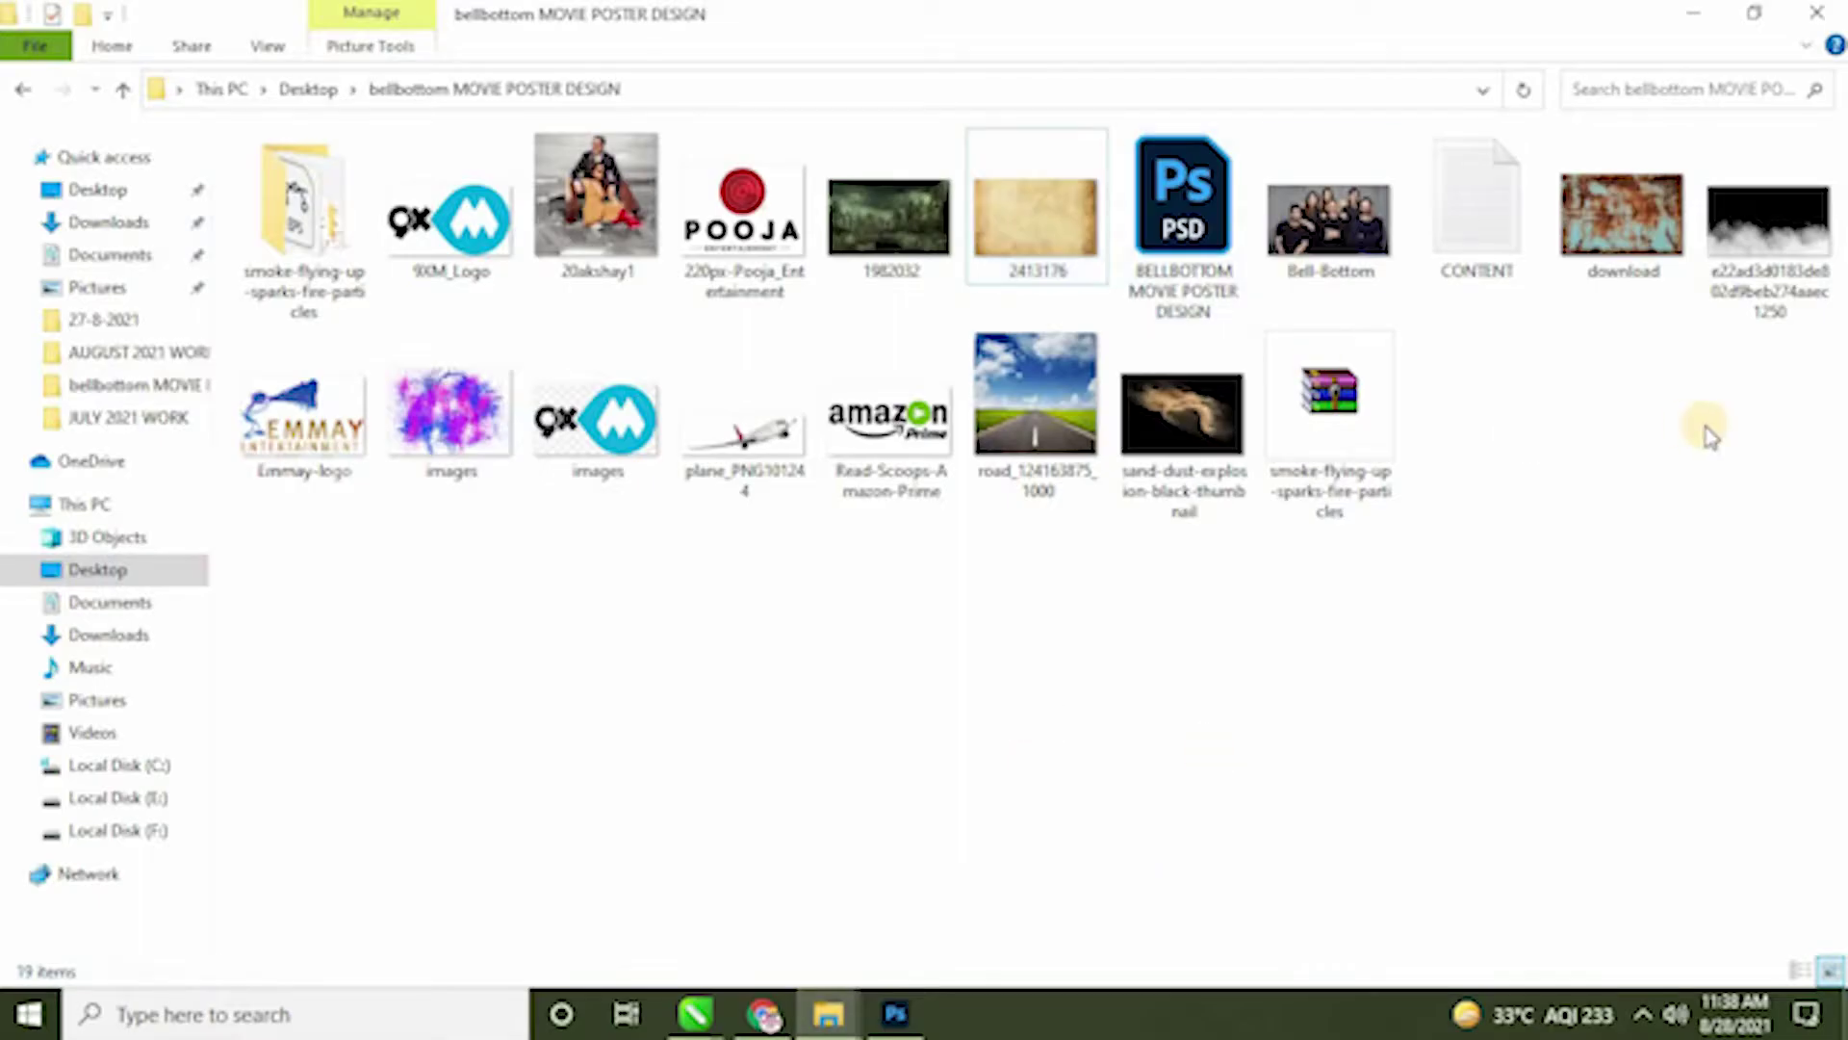
left_click_drag(938, 246, 917, 568)
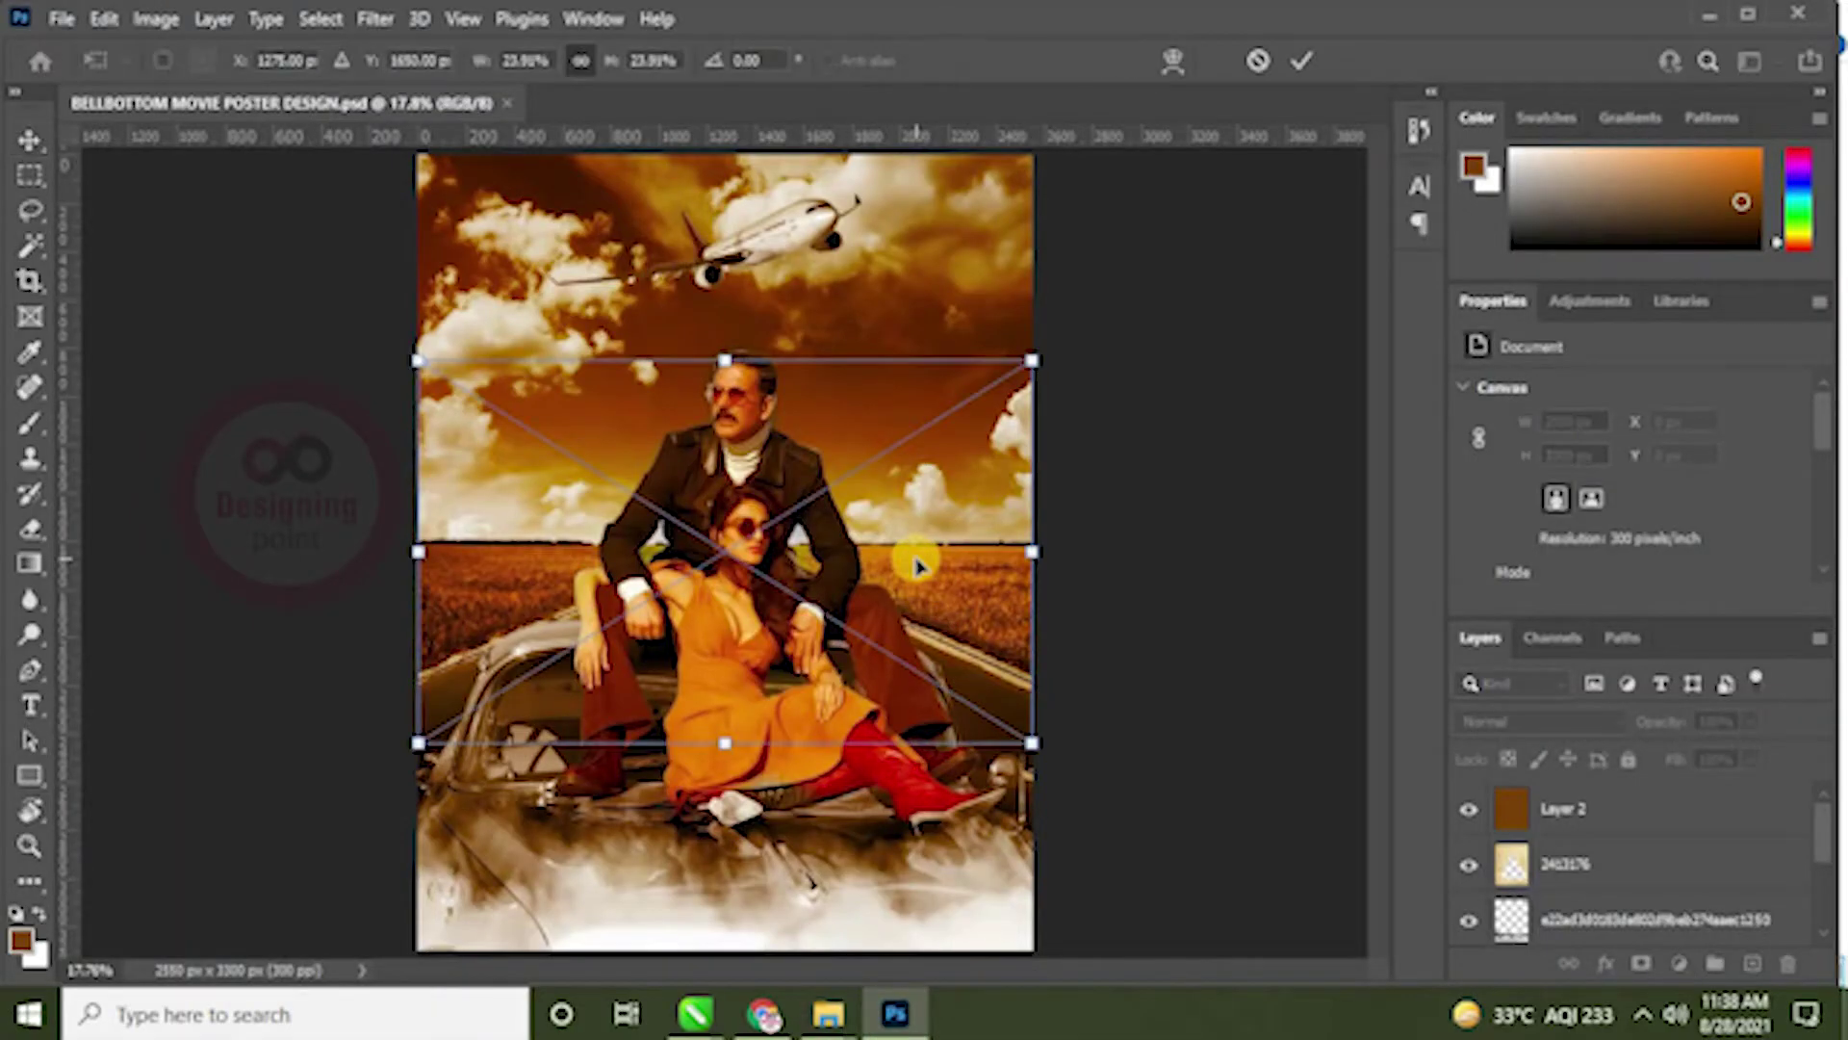
key("Return")
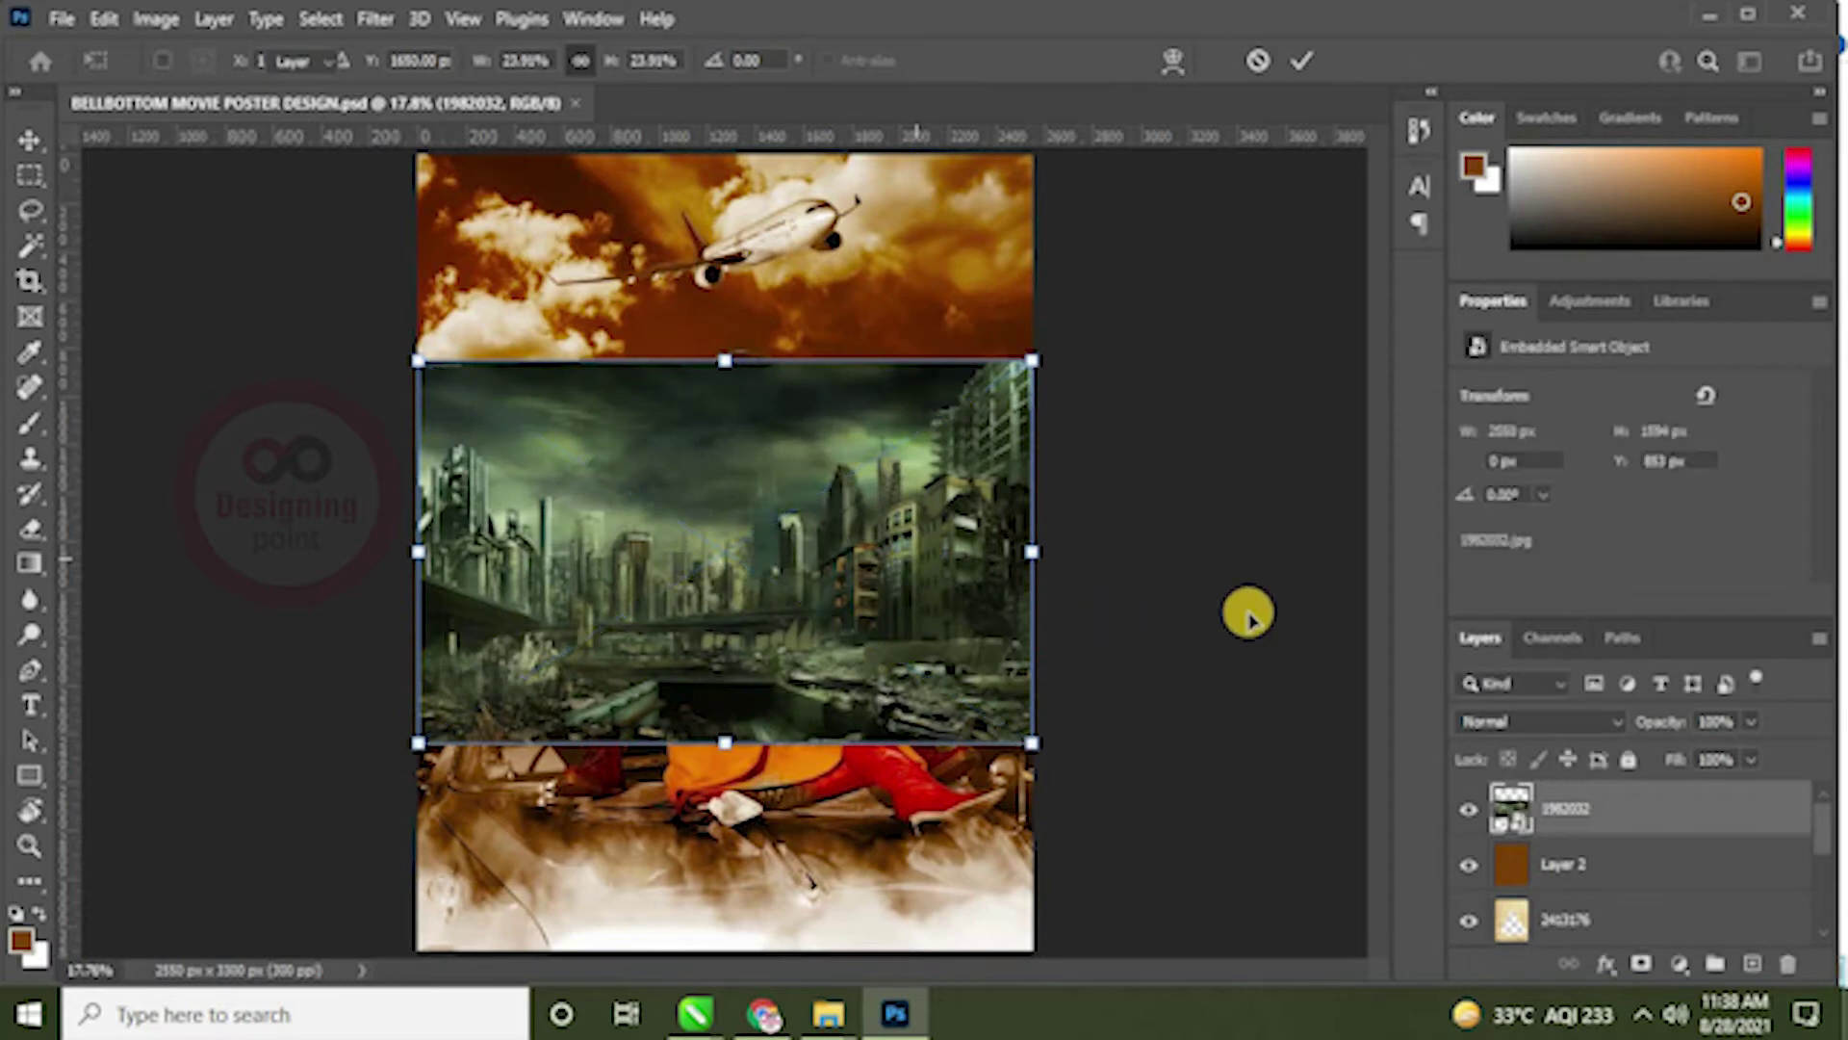
Step: Move the 1982032 city layer down the stack to sit directly beneath the couple's Layer 1
left_click_drag(1583, 809, 1626, 882)
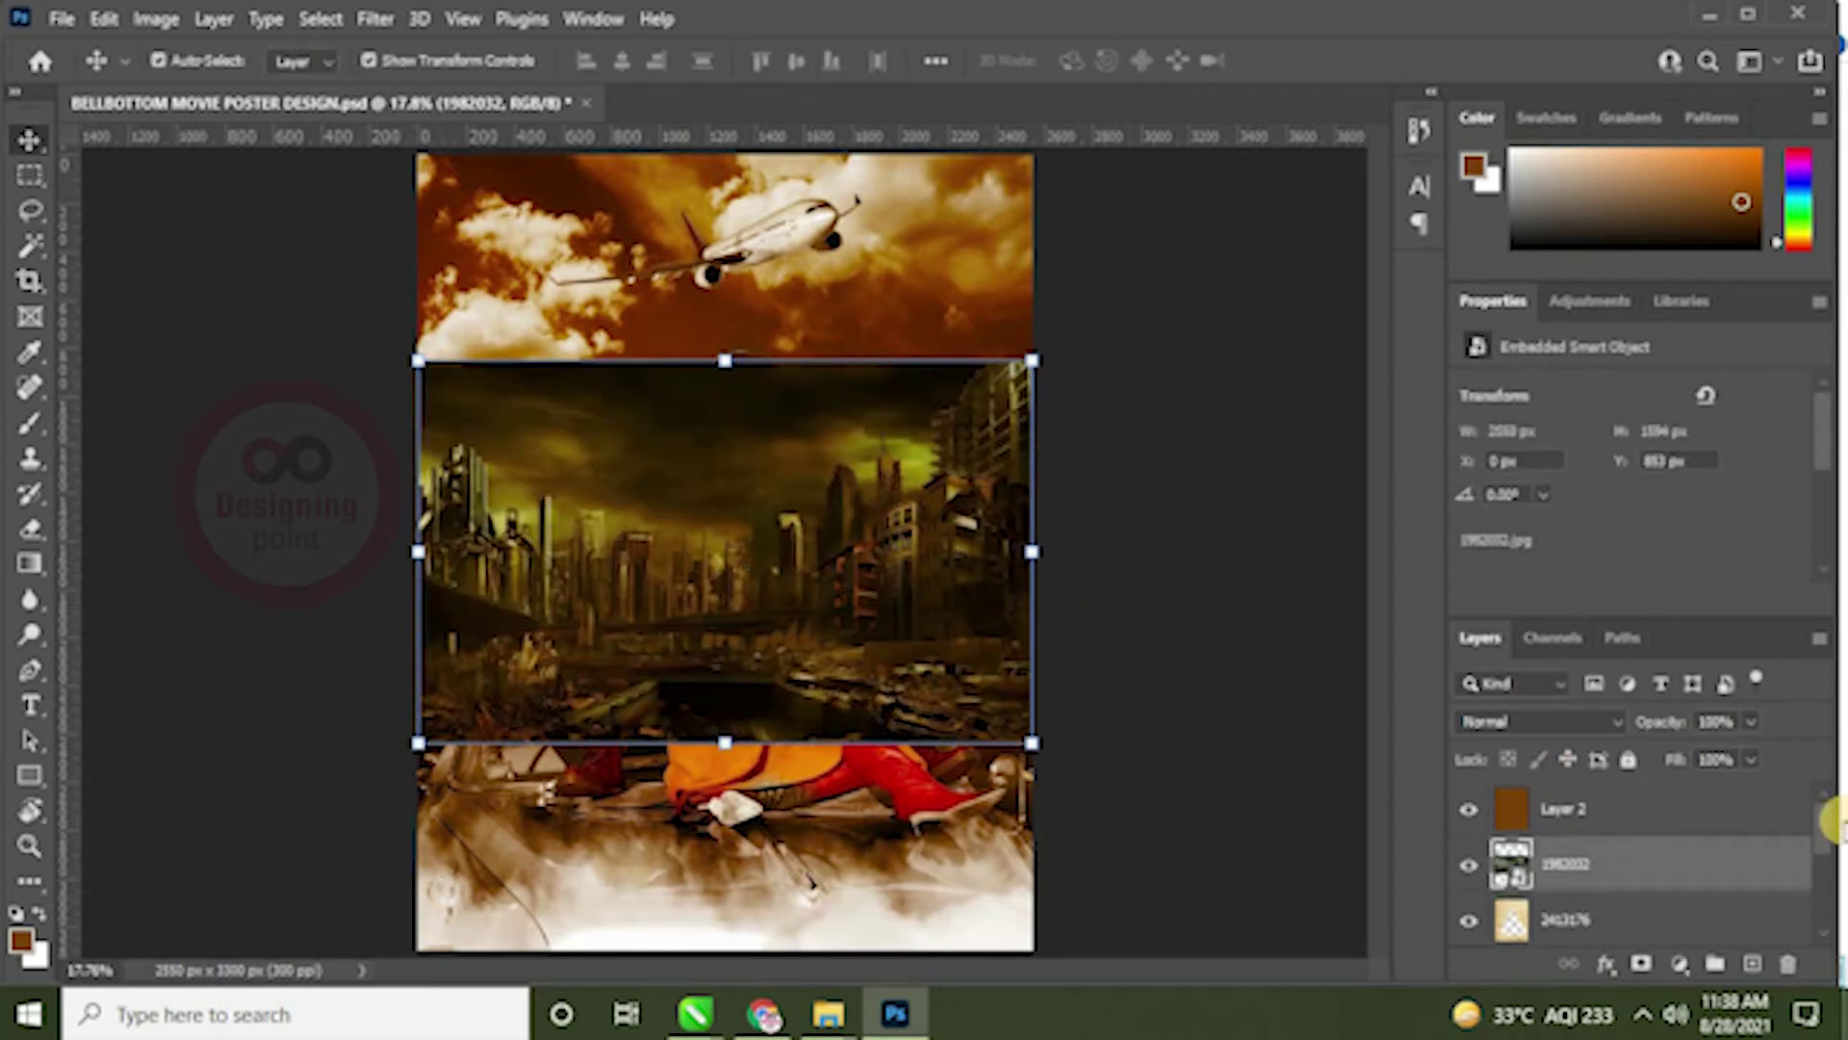
left_click_drag(1827, 833, 1820, 845)
left_click_drag(1737, 801, 1767, 897)
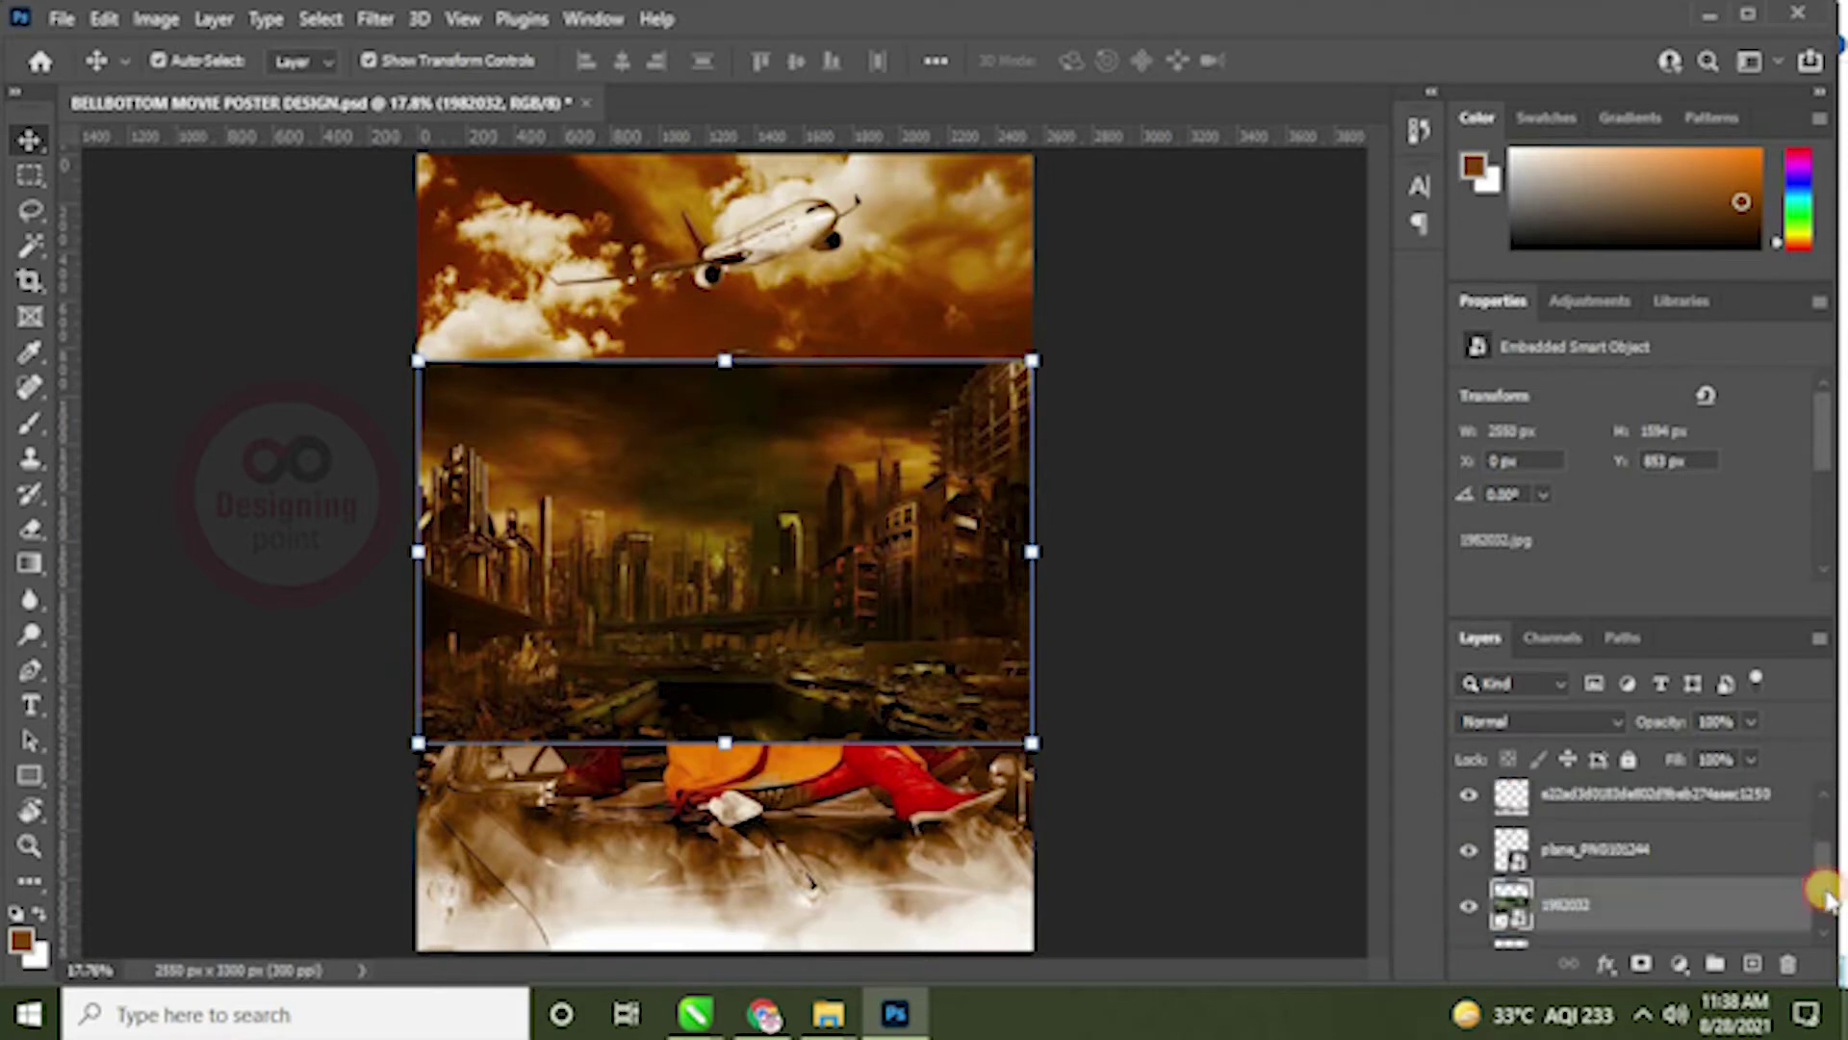
scroll(1826, 898, "down", 2)
left_click_drag(1687, 813, 1675, 895)
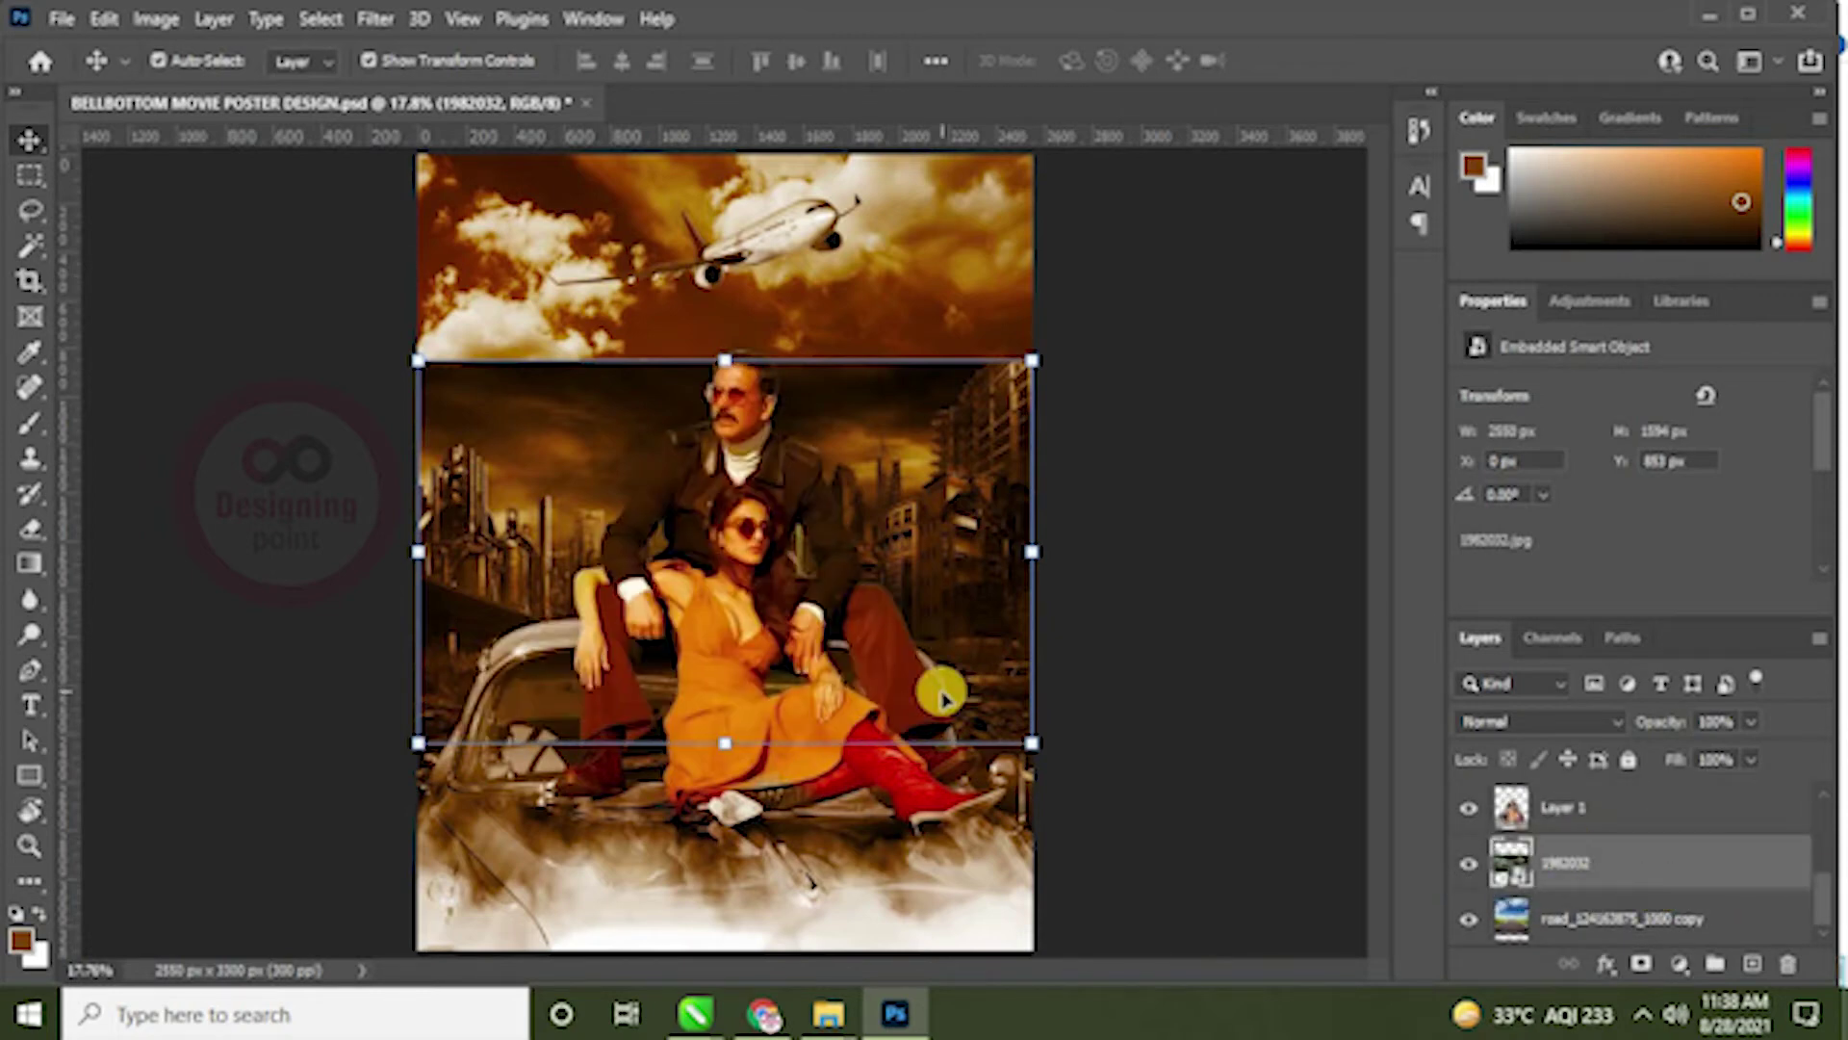
left_click(173, 323)
Step: Rasterize the 1982032 city layer
left_click(1573, 864)
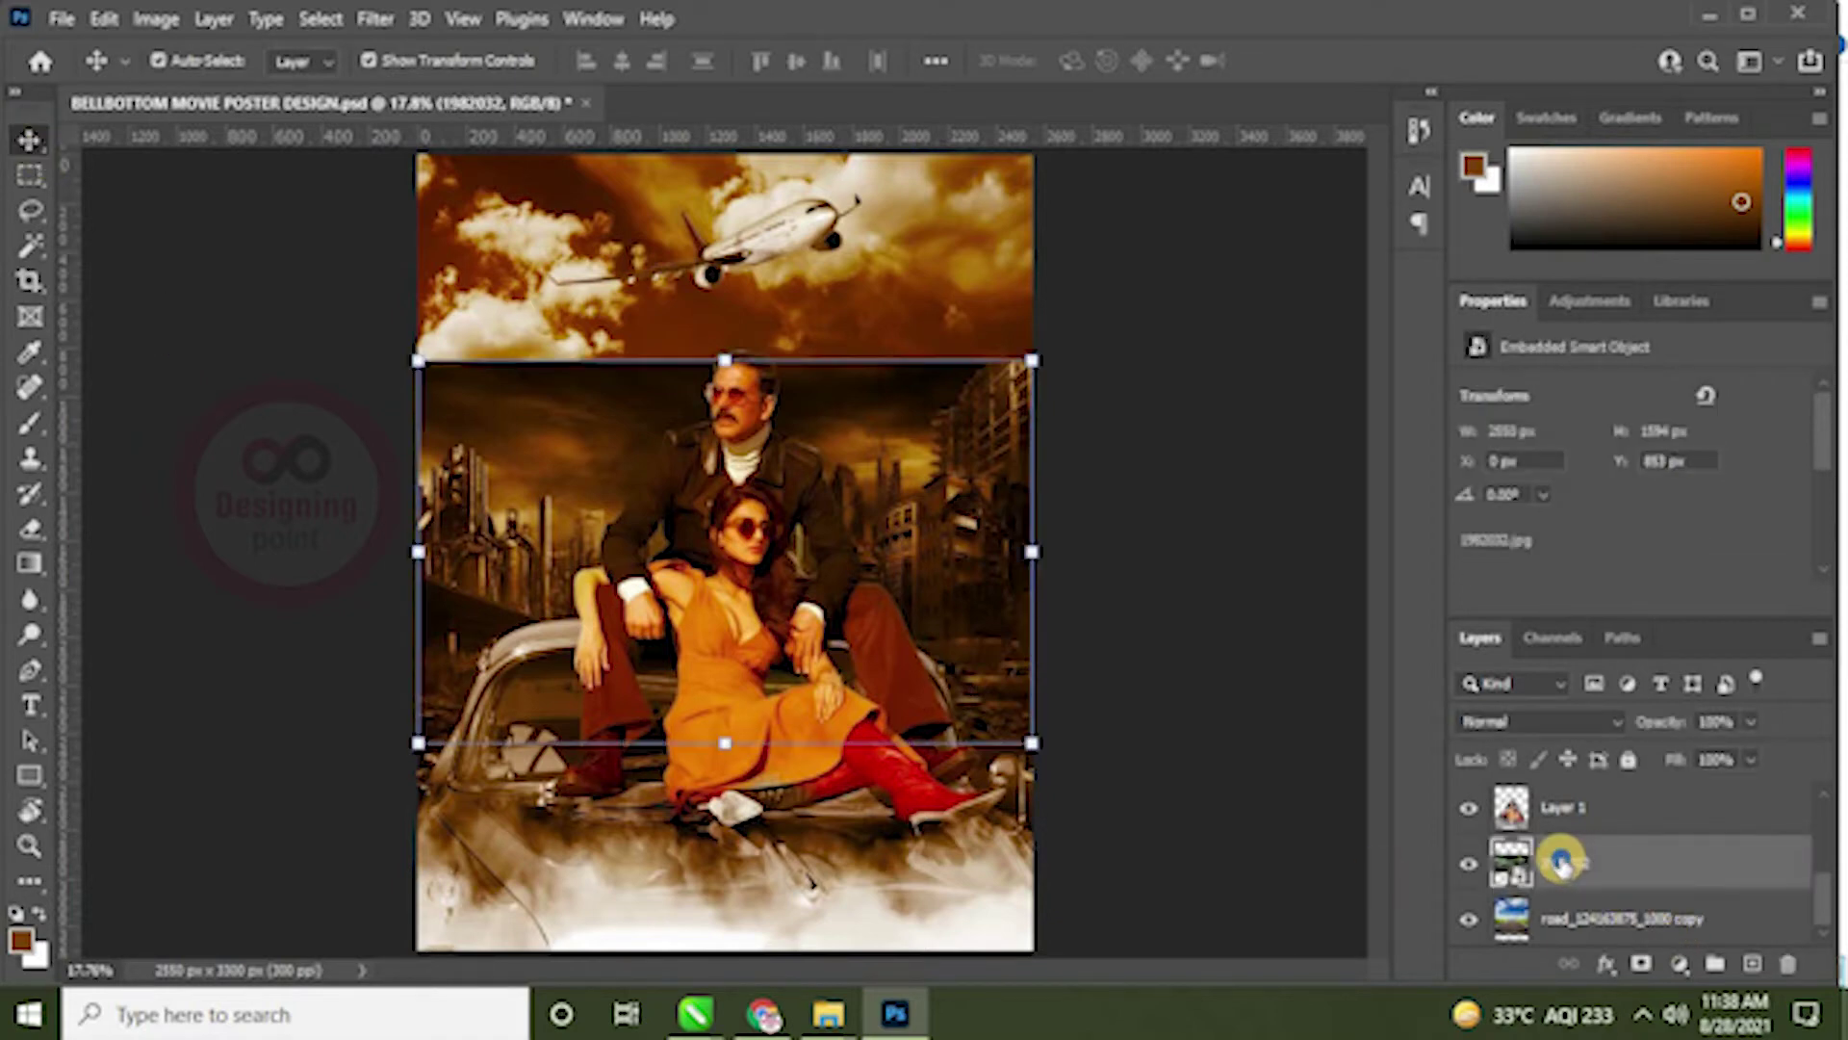
right_click(1561, 862)
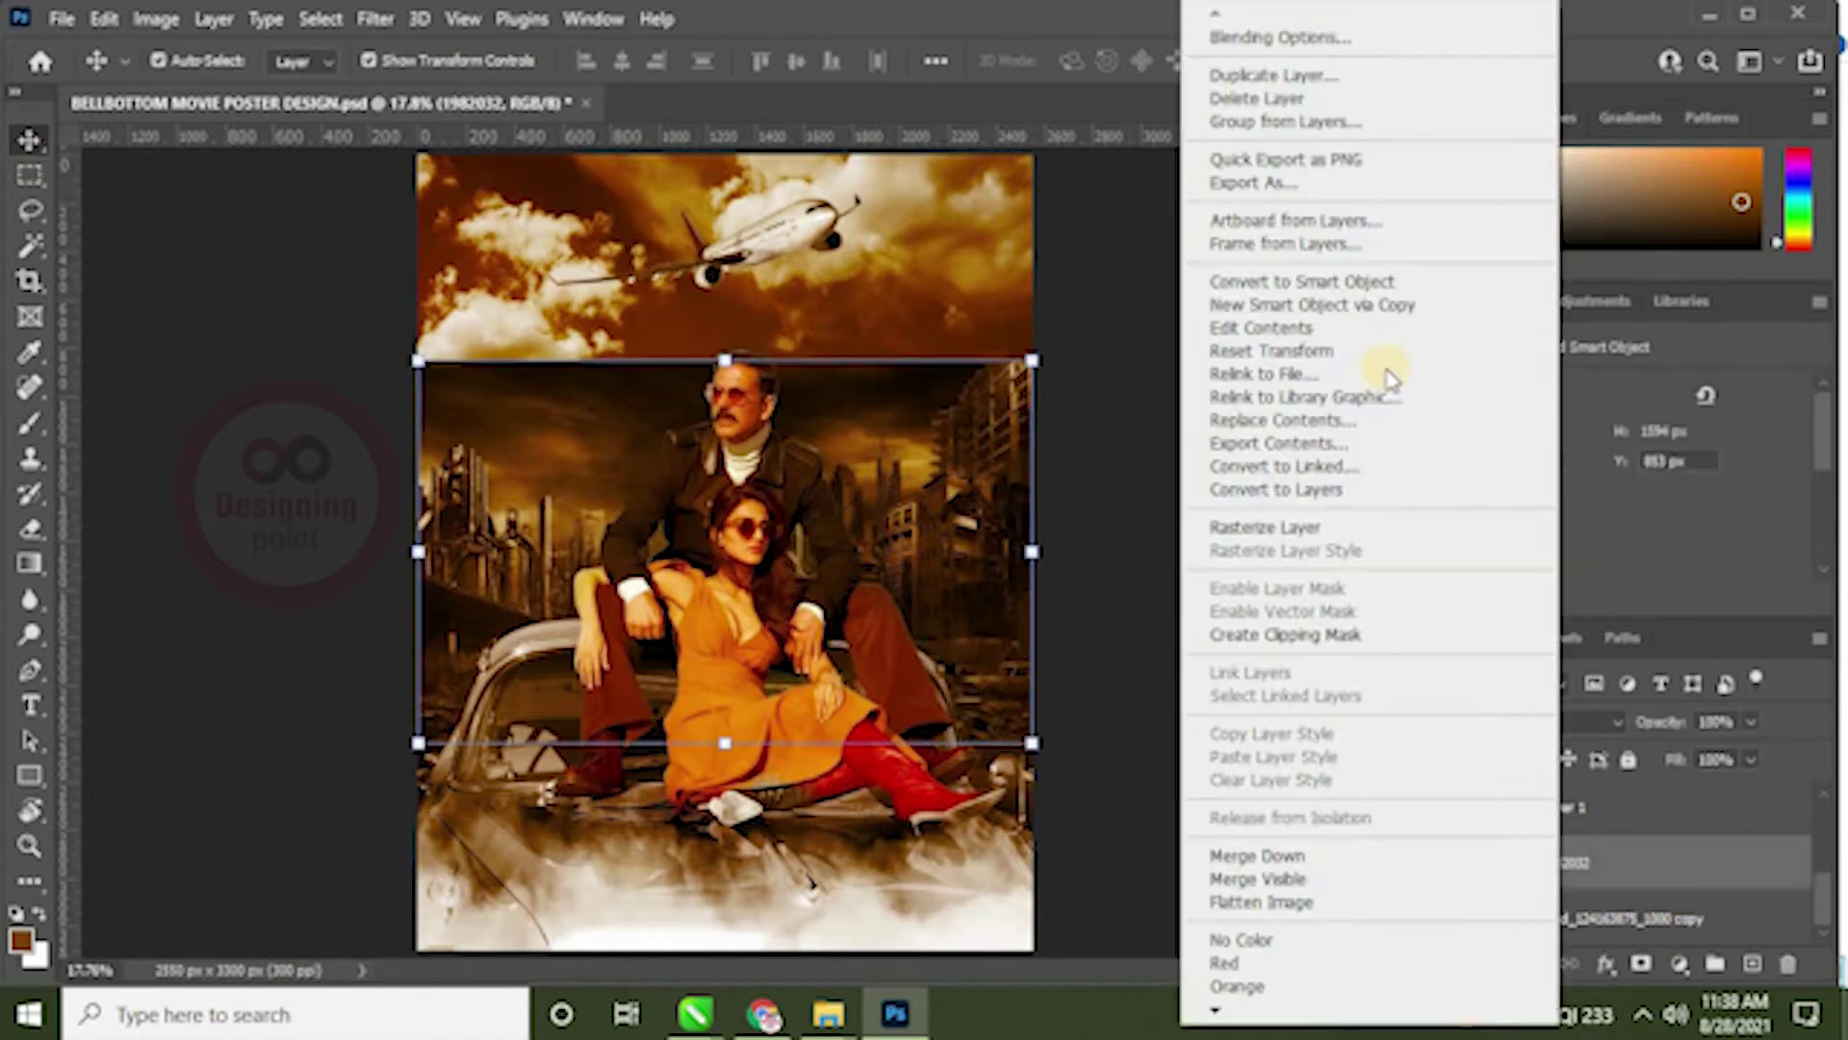
left_click(1287, 529)
left_click(1064, 668)
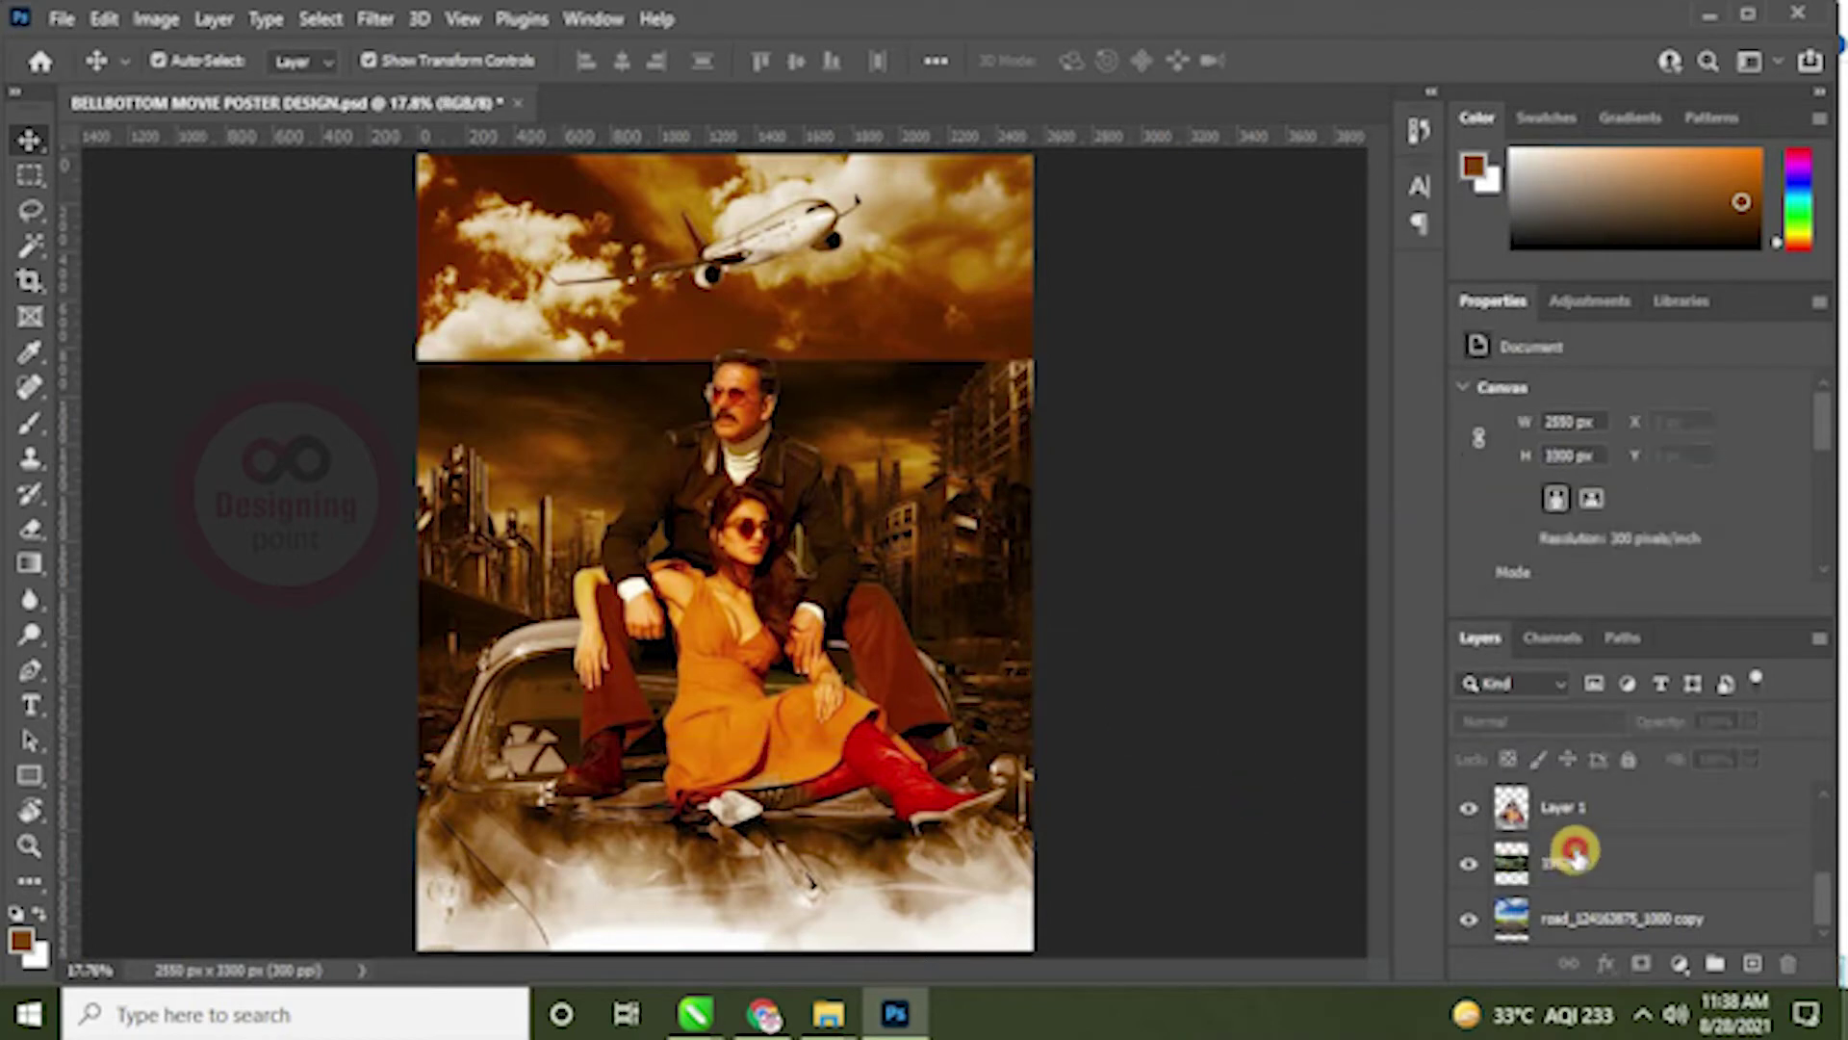
Step: Stretch the city layer upwards and downwards behind the couple to about 2576 × 2215 px
left_click(1572, 854)
left_click_drag(725, 361, 731, 280)
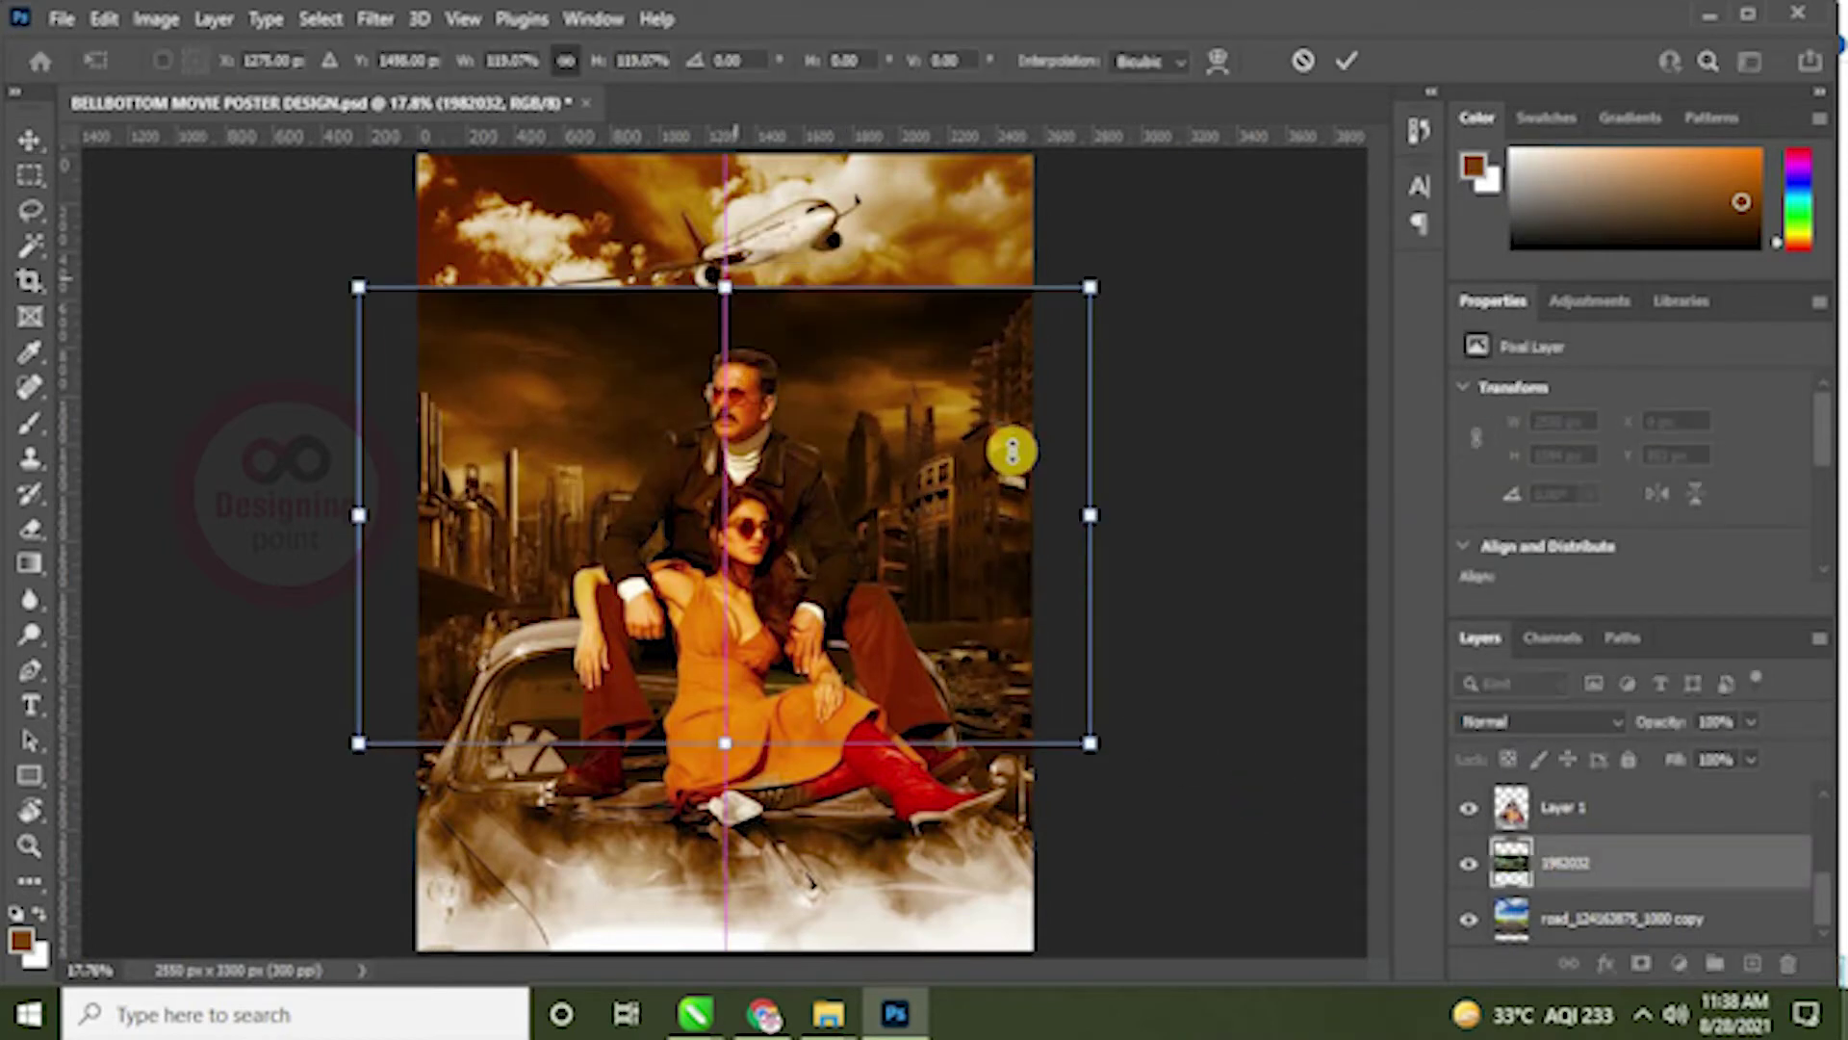
key("ctrl+z")
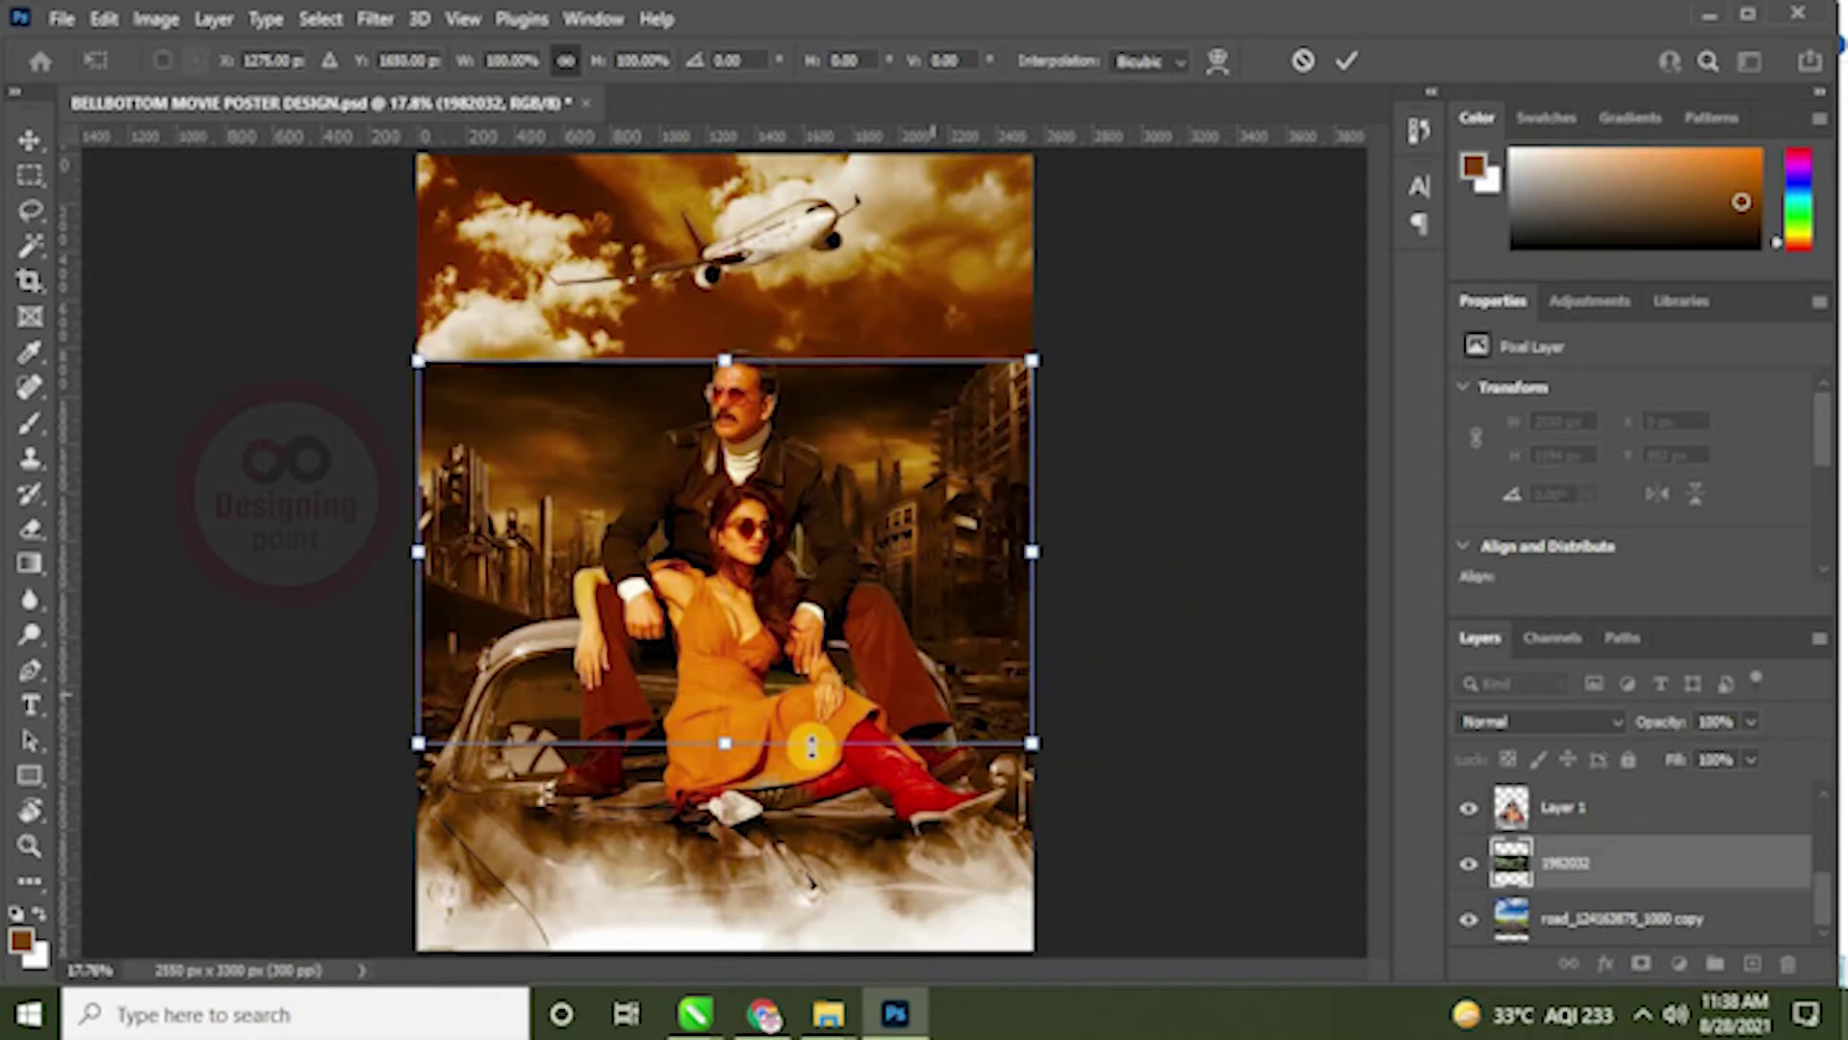
left_click_drag(1007, 591, 1006, 671)
left_click_drag(417, 429, 416, 287)
left_click_drag(1047, 392, 1037, 283)
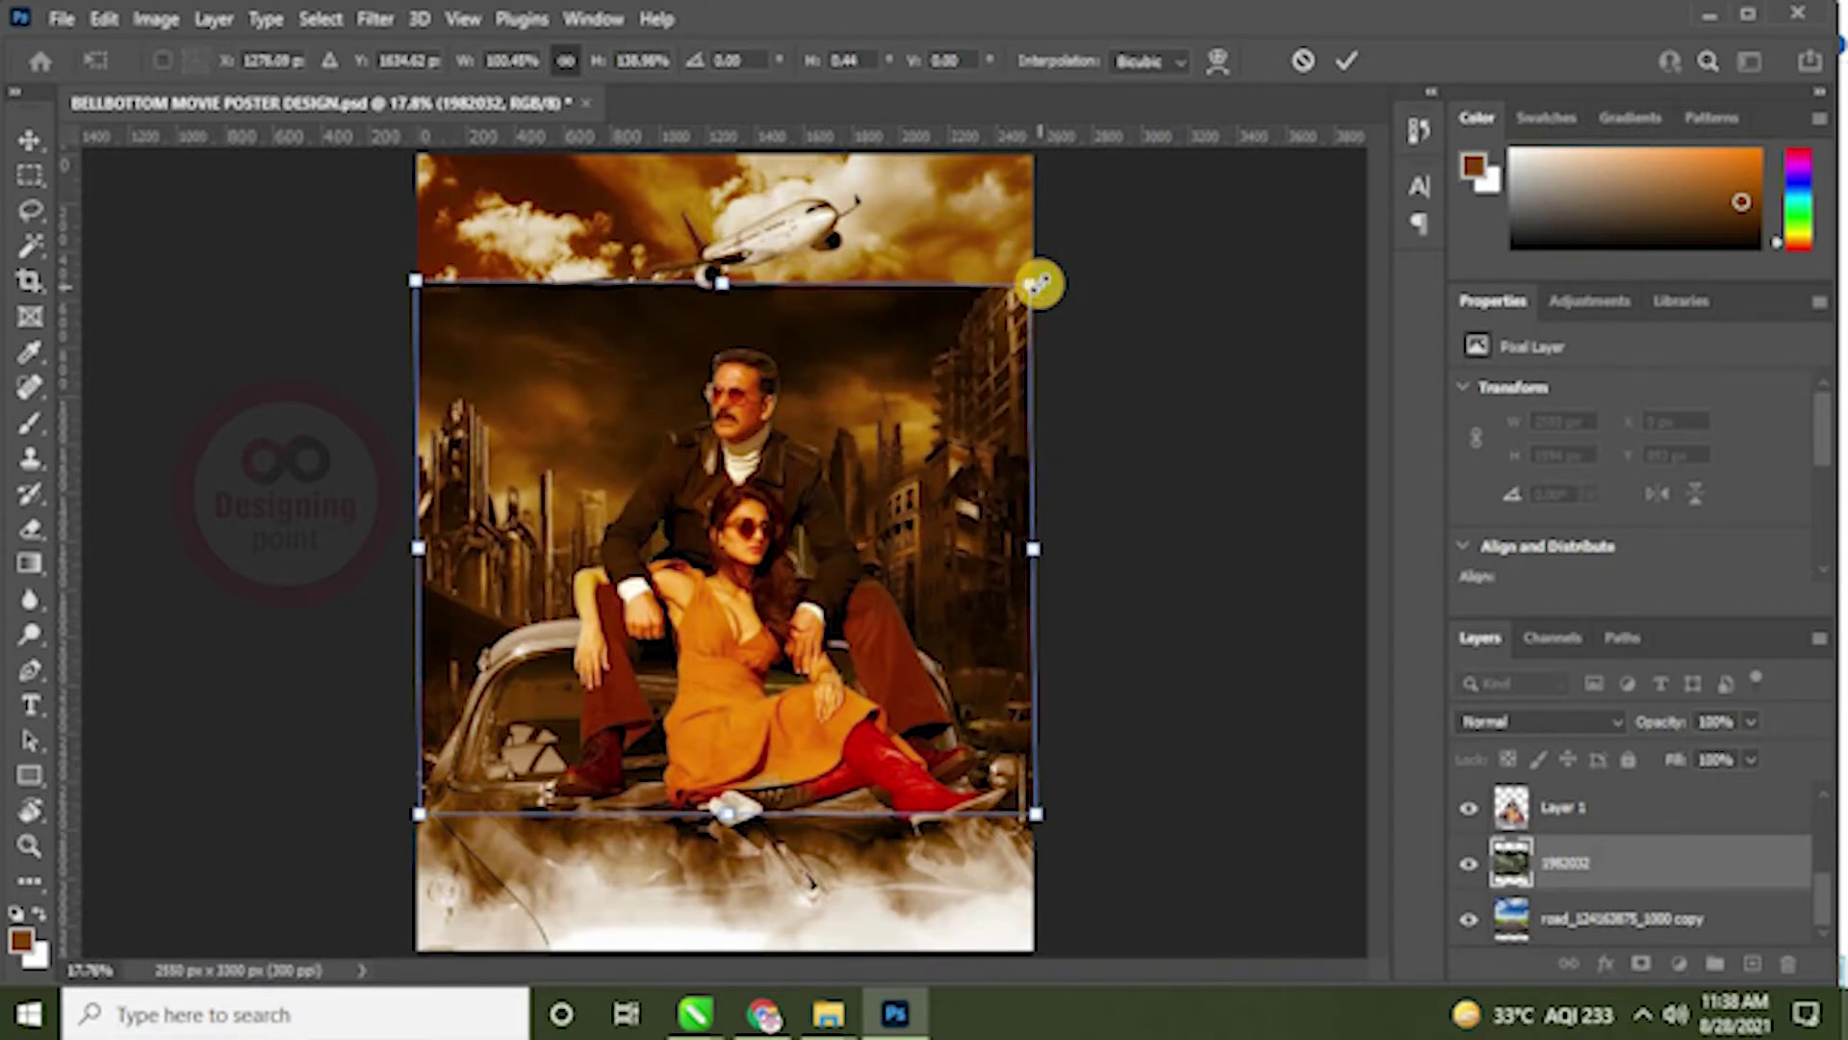
key("Return")
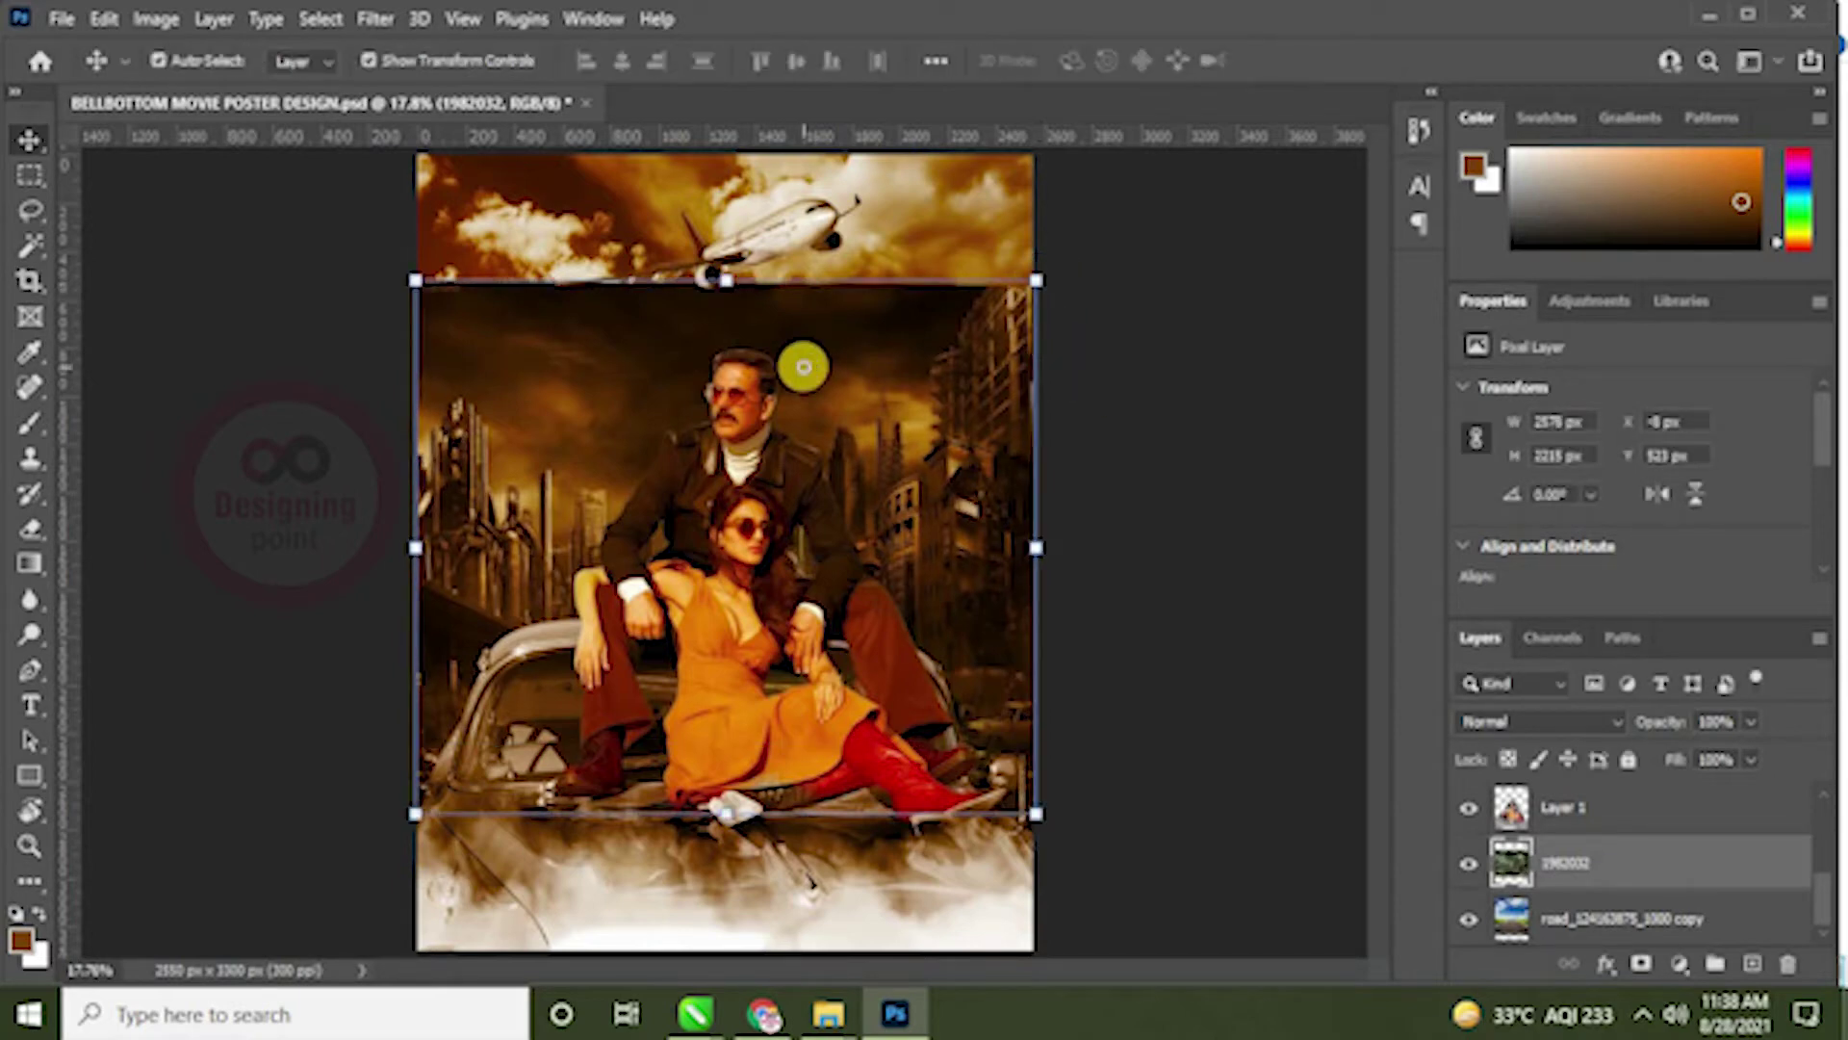
Step: Erase the city layer's dark sky and upper edge with a soft 500 px Eraser to blend it into the clouds
key("e")
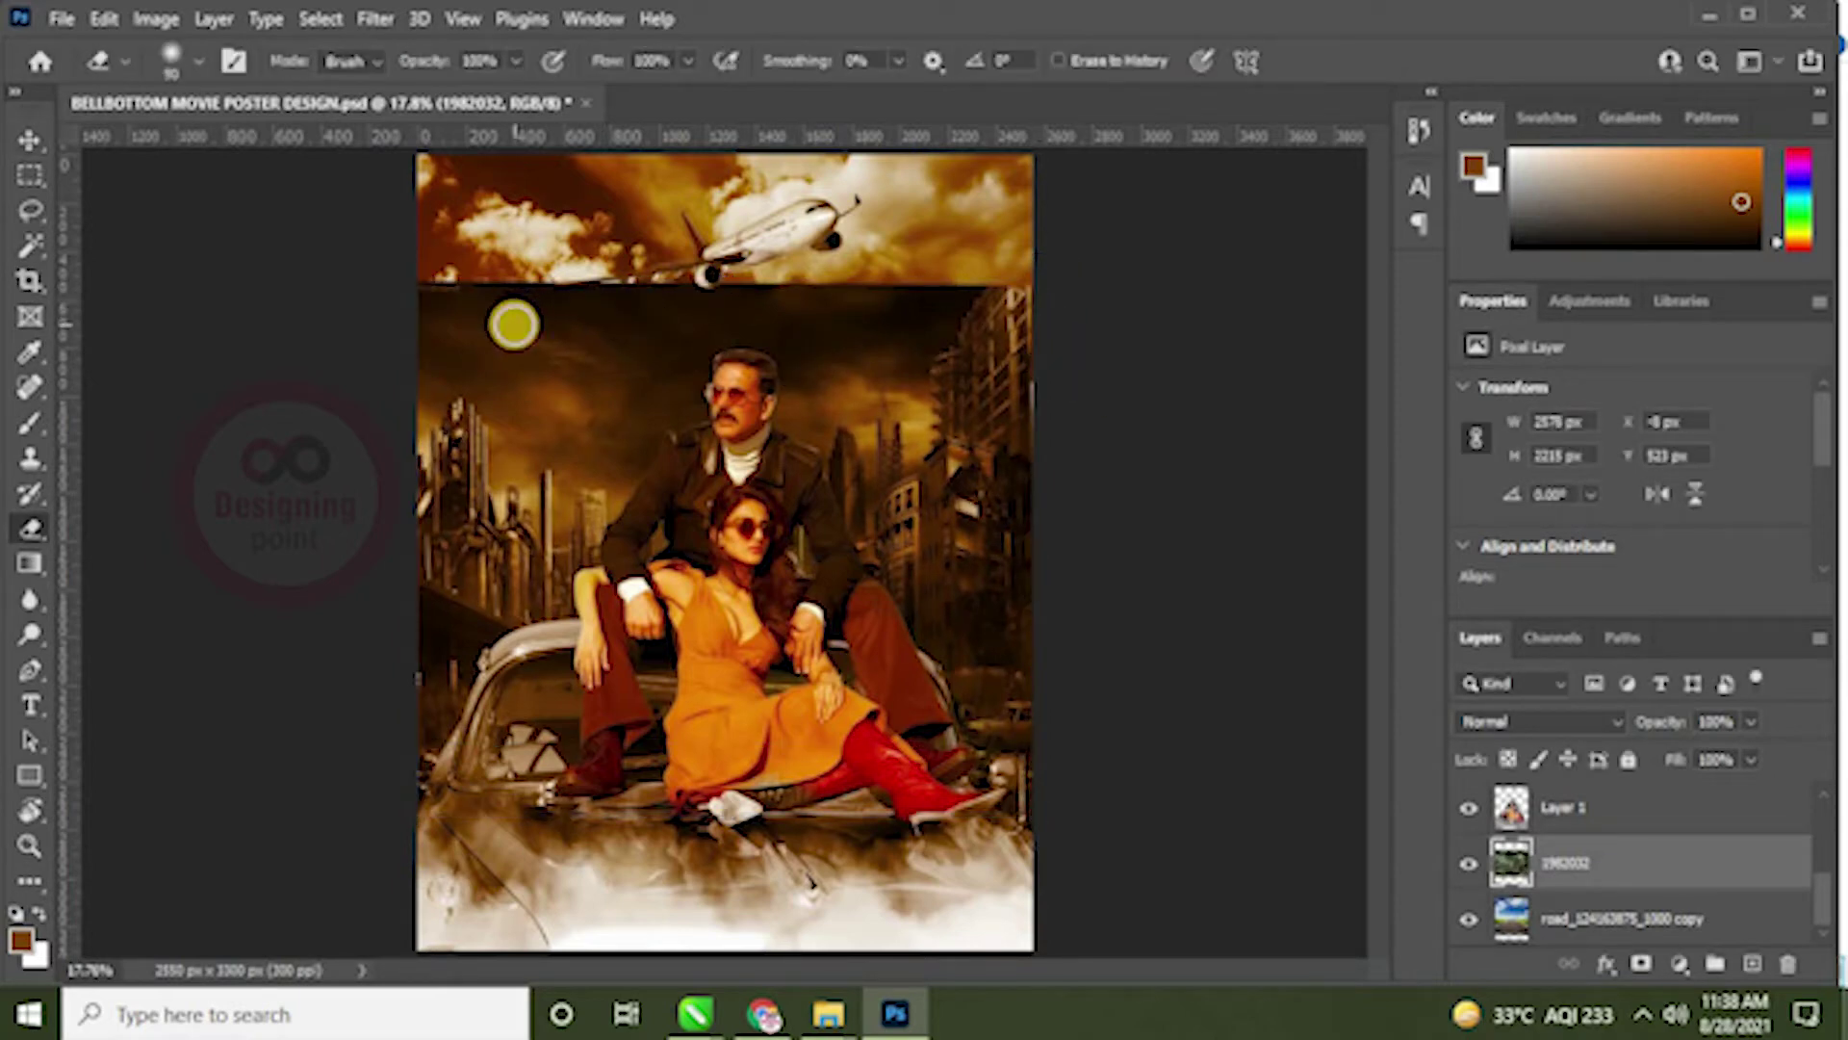
key("bracketright")
key("bracketright")
mouse_move(516, 324)
left_mouse_down()
mouse_move(369, 269)
mouse_move(414, 342)
mouse_move(536, 335)
mouse_move(571, 379)
mouse_move(543, 401)
mouse_move(651, 322)
mouse_move(640, 427)
mouse_move(617, 437)
mouse_move(699, 438)
mouse_move(756, 392)
mouse_move(716, 299)
mouse_move(840, 325)
mouse_move(879, 308)
mouse_move(891, 274)
mouse_move(967, 259)
mouse_move(934, 316)
mouse_move(840, 372)
mouse_move(901, 378)
mouse_move(726, 307)
mouse_move(703, 485)
mouse_move(714, 463)
mouse_move(665, 439)
mouse_move(546, 430)
mouse_move(649, 443)
mouse_move(779, 407)
mouse_move(789, 442)
mouse_move(709, 533)
mouse_move(757, 356)
mouse_move(778, 468)
mouse_move(688, 385)
mouse_move(939, 342)
mouse_move(821, 366)
mouse_move(708, 457)
mouse_move(701, 534)
mouse_move(723, 432)
mouse_move(749, 434)
mouse_move(720, 476)
left_mouse_up()
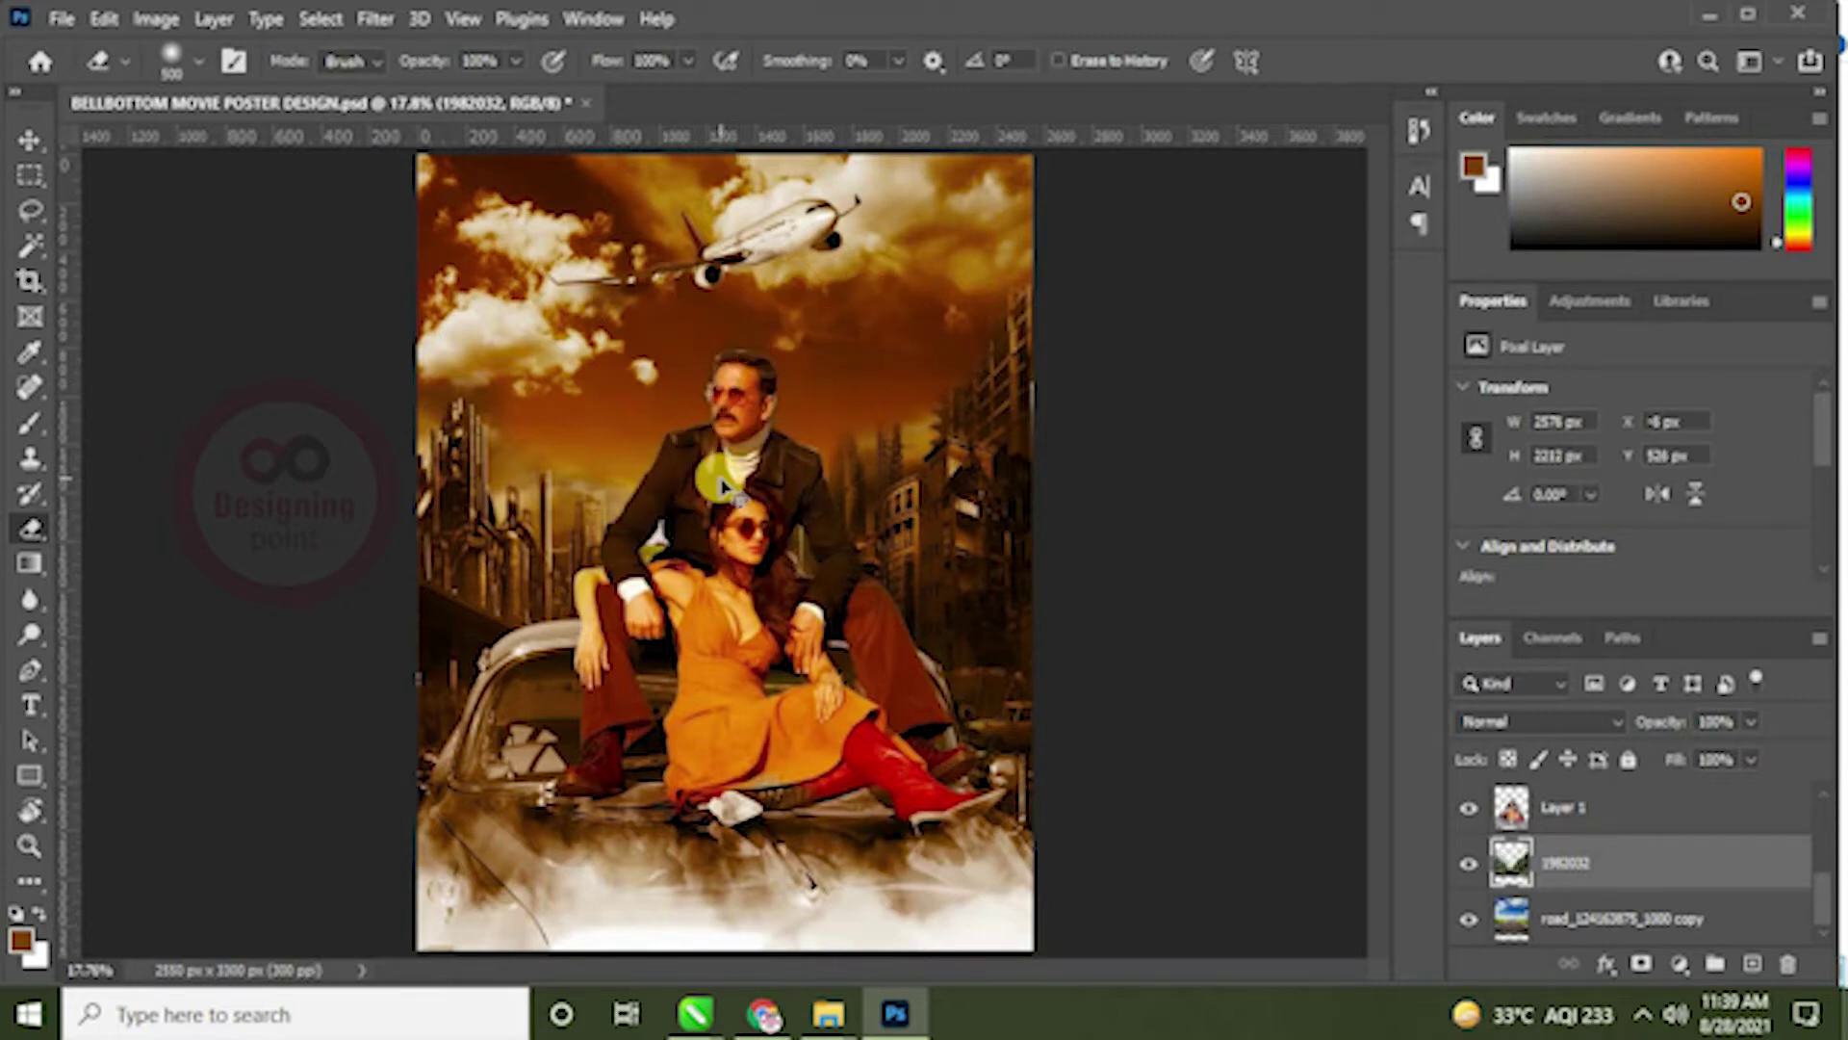
Step: Erase the road_124163875_1000 copy layer in the gap between the man's sleeve and the woman's shoulder with a 60 px Eraser
scroll(718, 484, "up", 5)
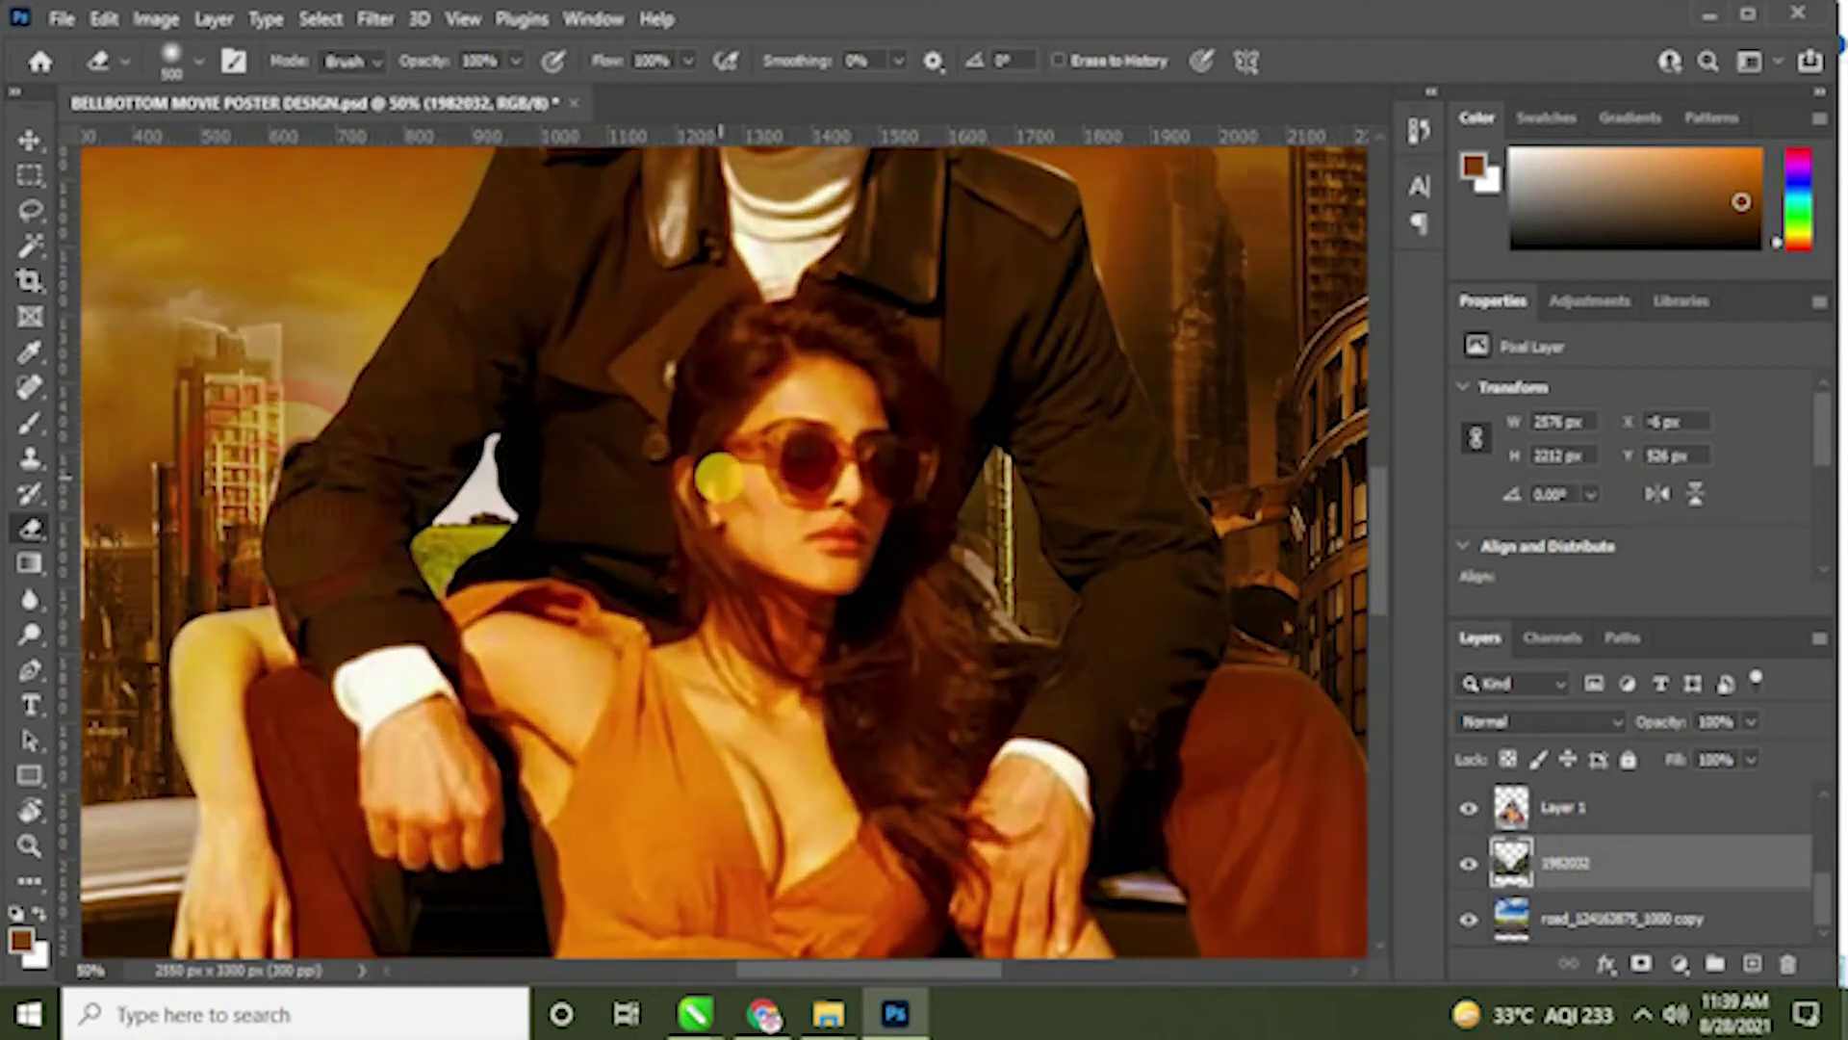
scroll(693, 491, "up", 1)
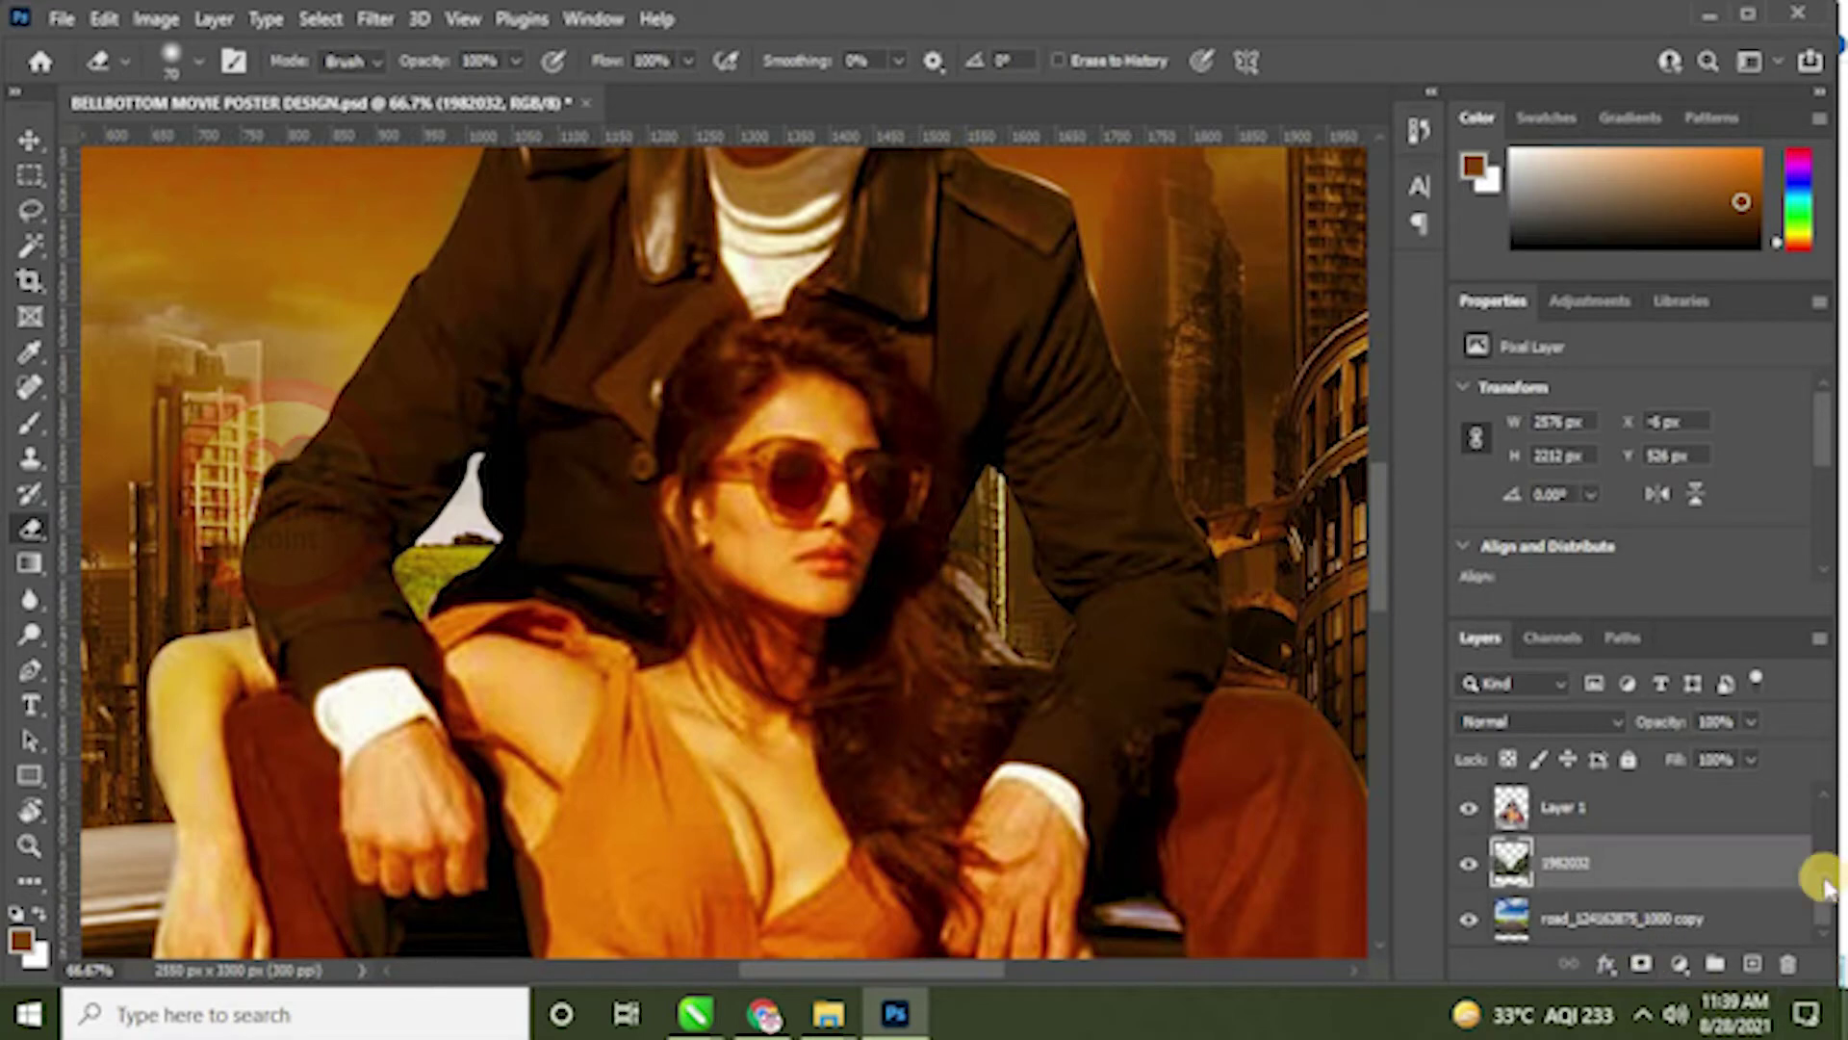
left_click(1665, 919)
key("bracketleft")
mouse_move(401, 536)
left_mouse_down()
mouse_move(452, 548)
mouse_move(467, 532)
mouse_move(449, 535)
left_mouse_up()
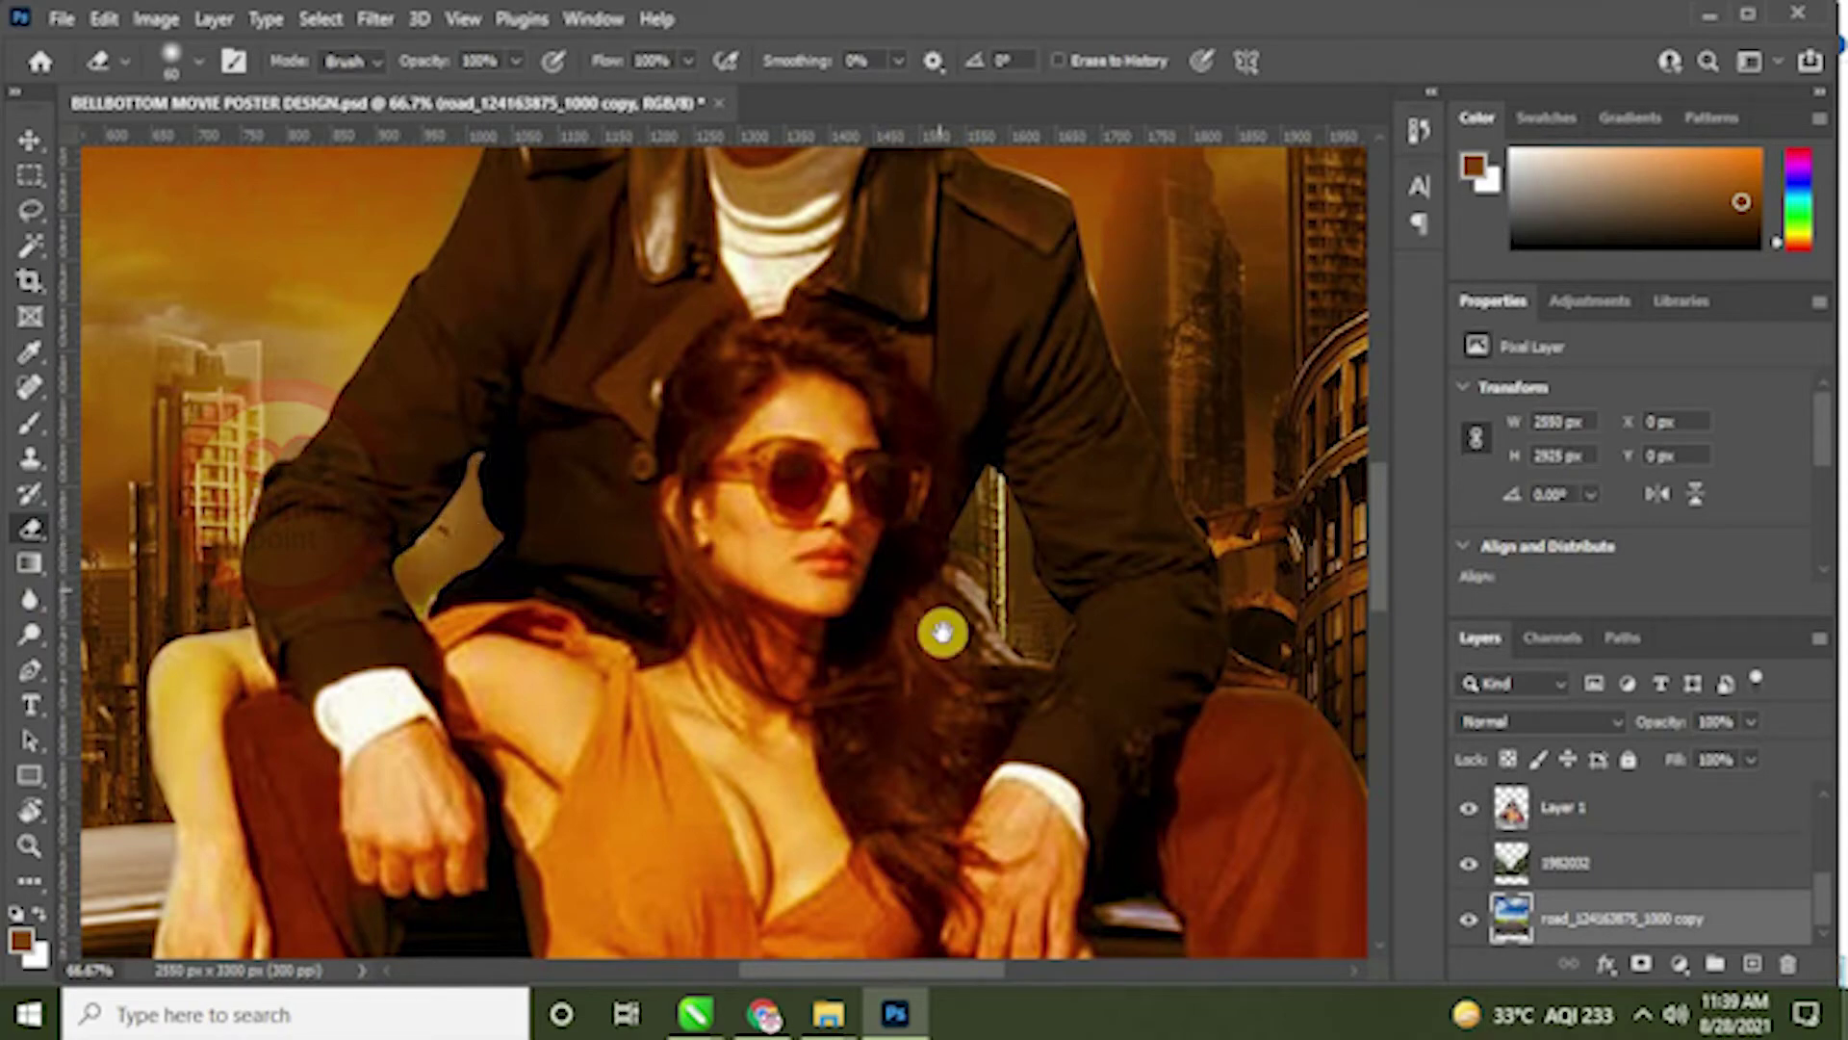
Step: Erase the pale background patches inside the outer lens of the man's glasses on Layer 1 with a 9 px Eraser
scroll(952, 747, "up", 5)
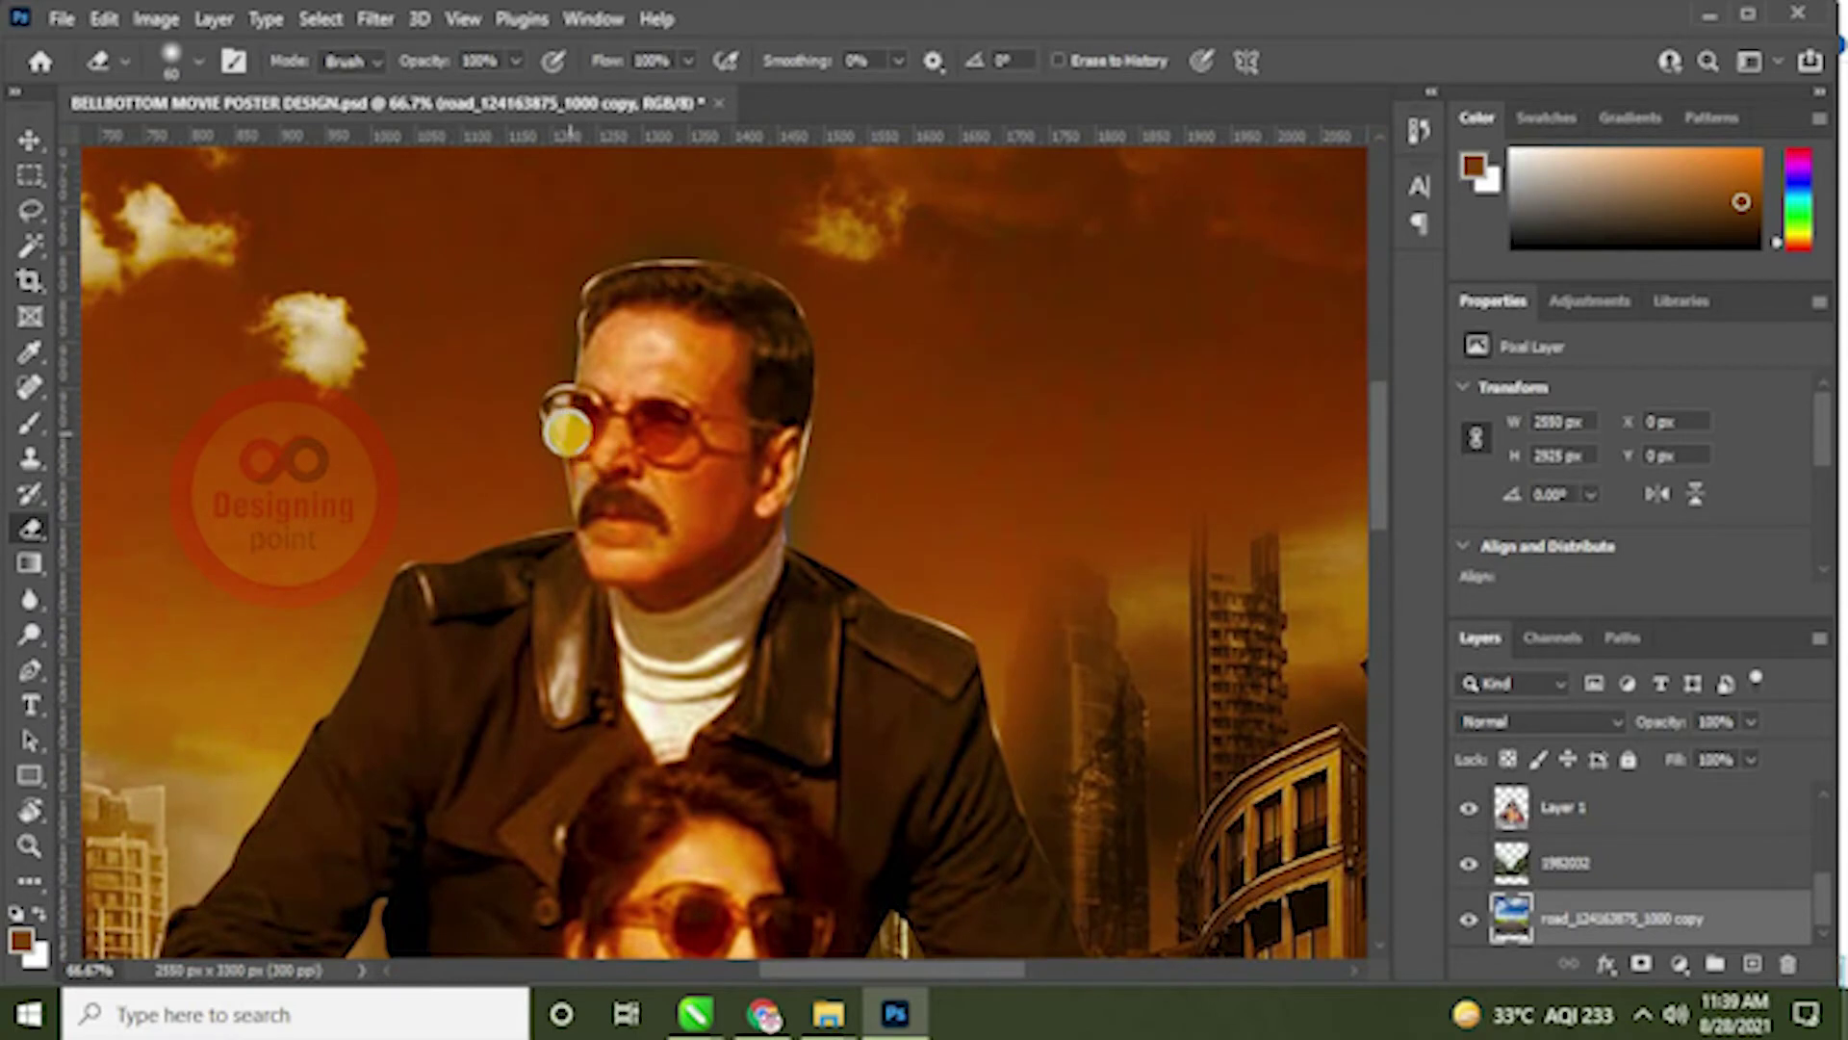
left_click(1601, 806)
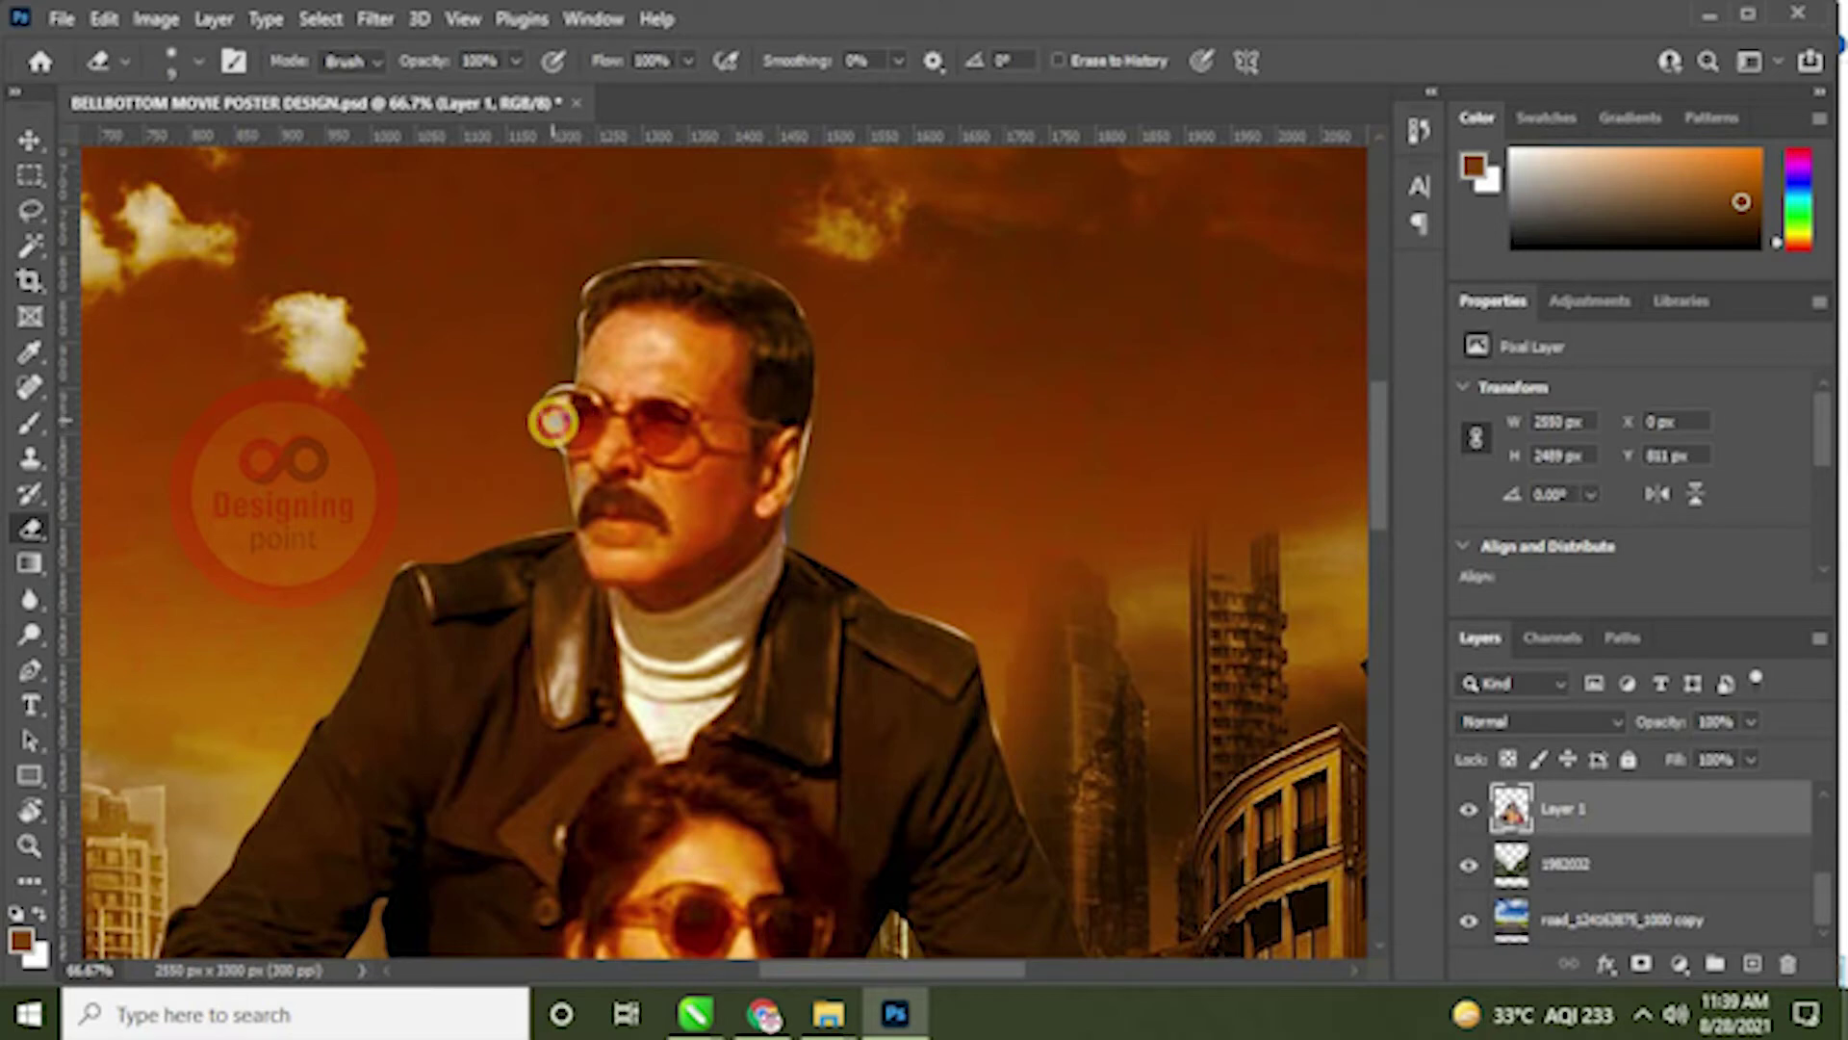
left_click(555, 424)
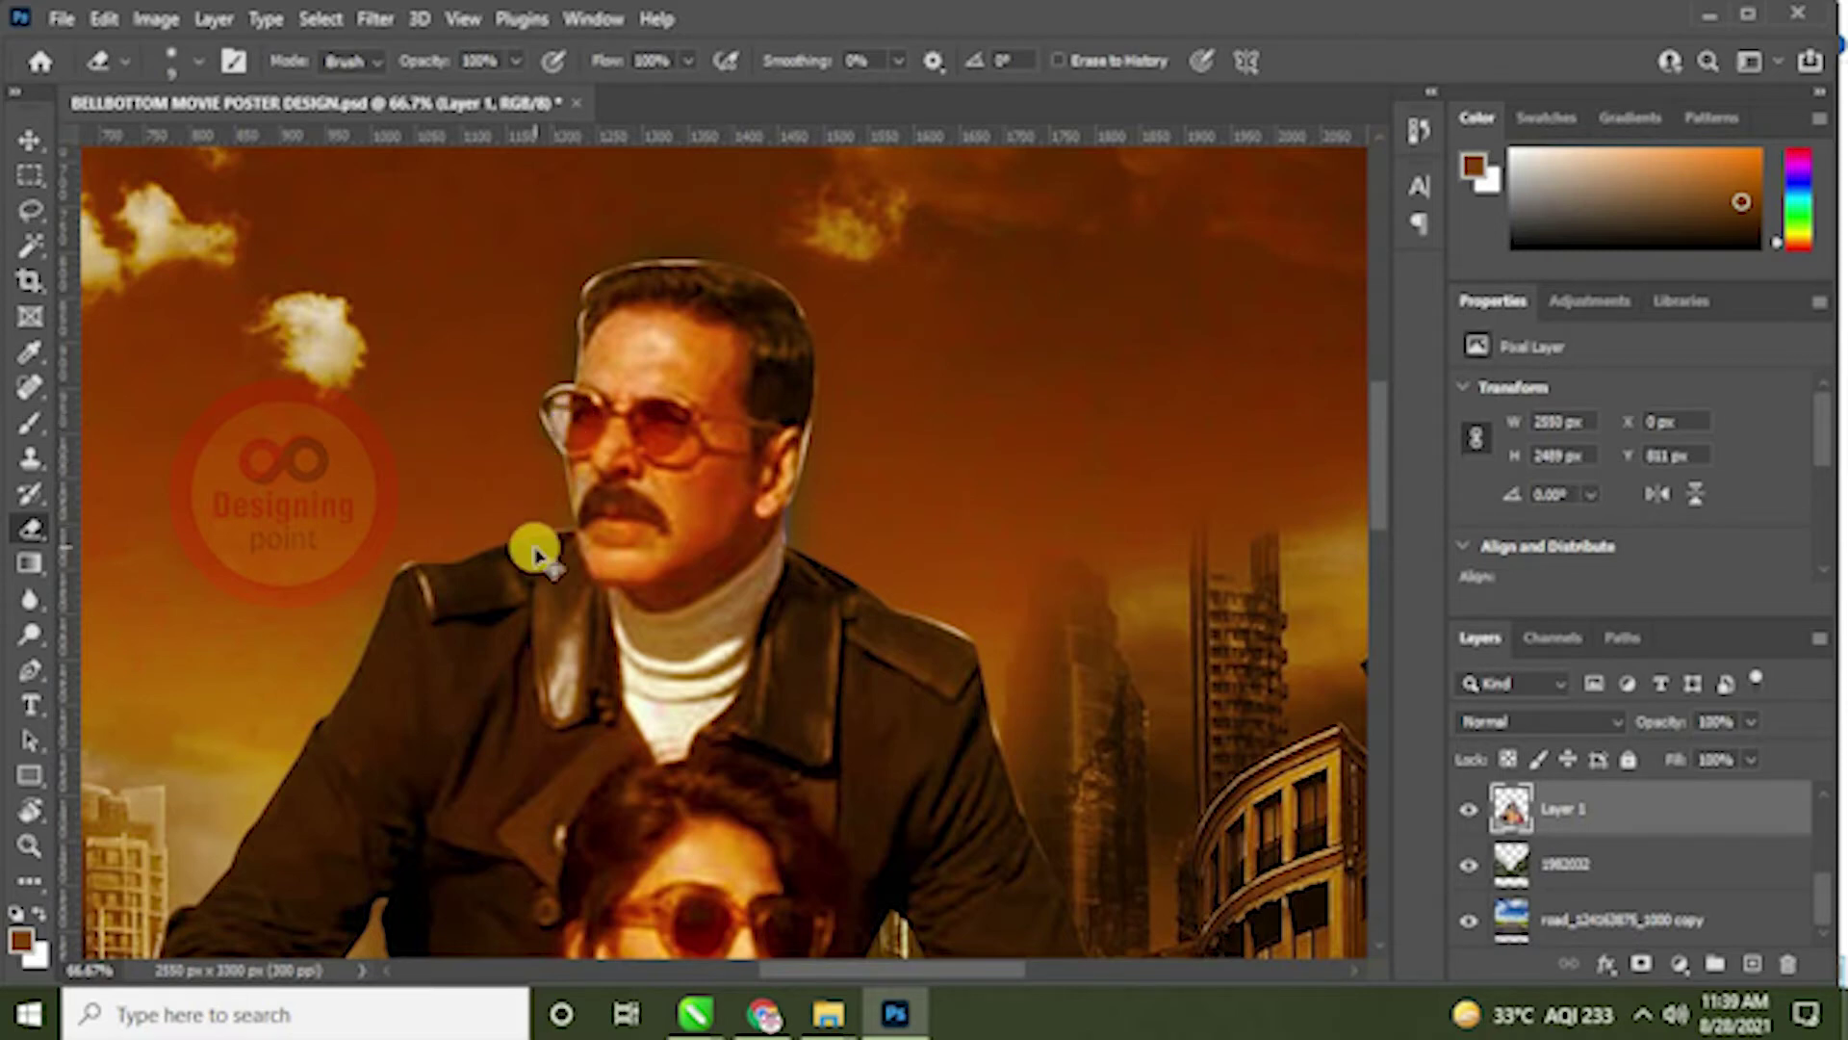
scroll(534, 551, "up", 3)
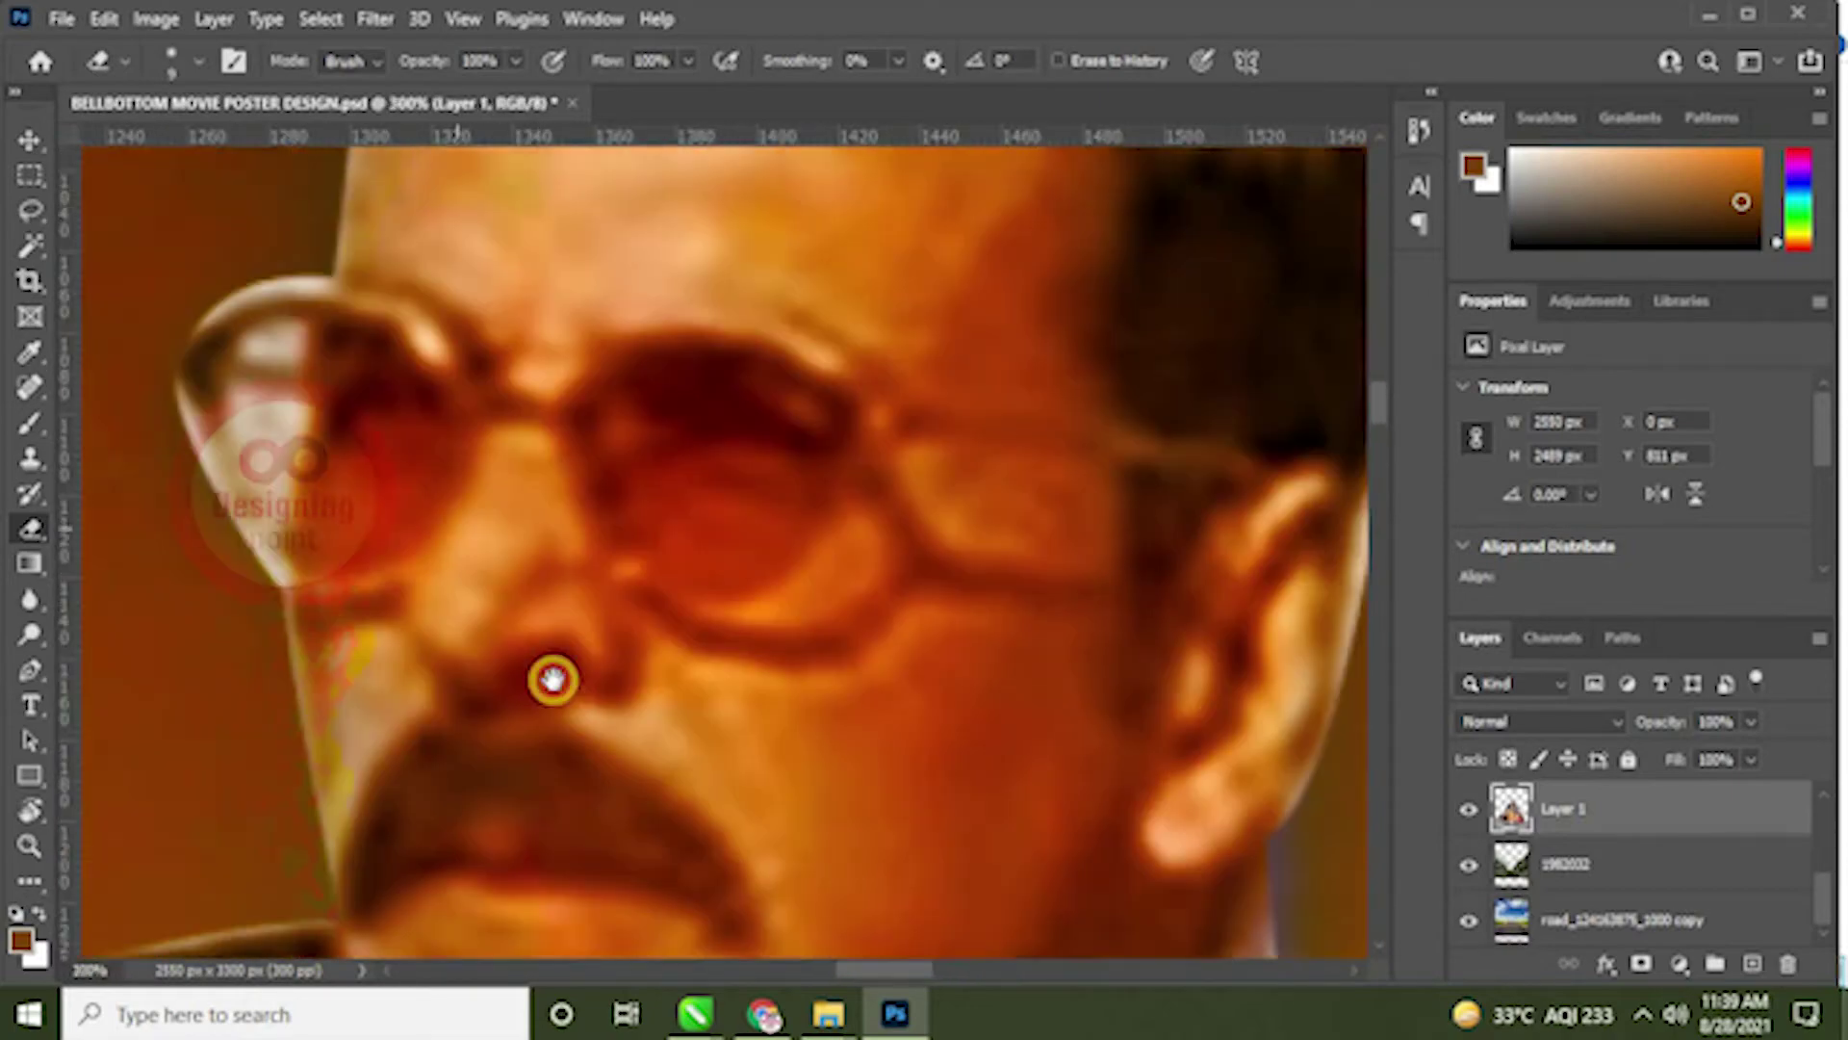
left_click_drag(553, 679, 565, 700)
left_click_drag(283, 426, 280, 471)
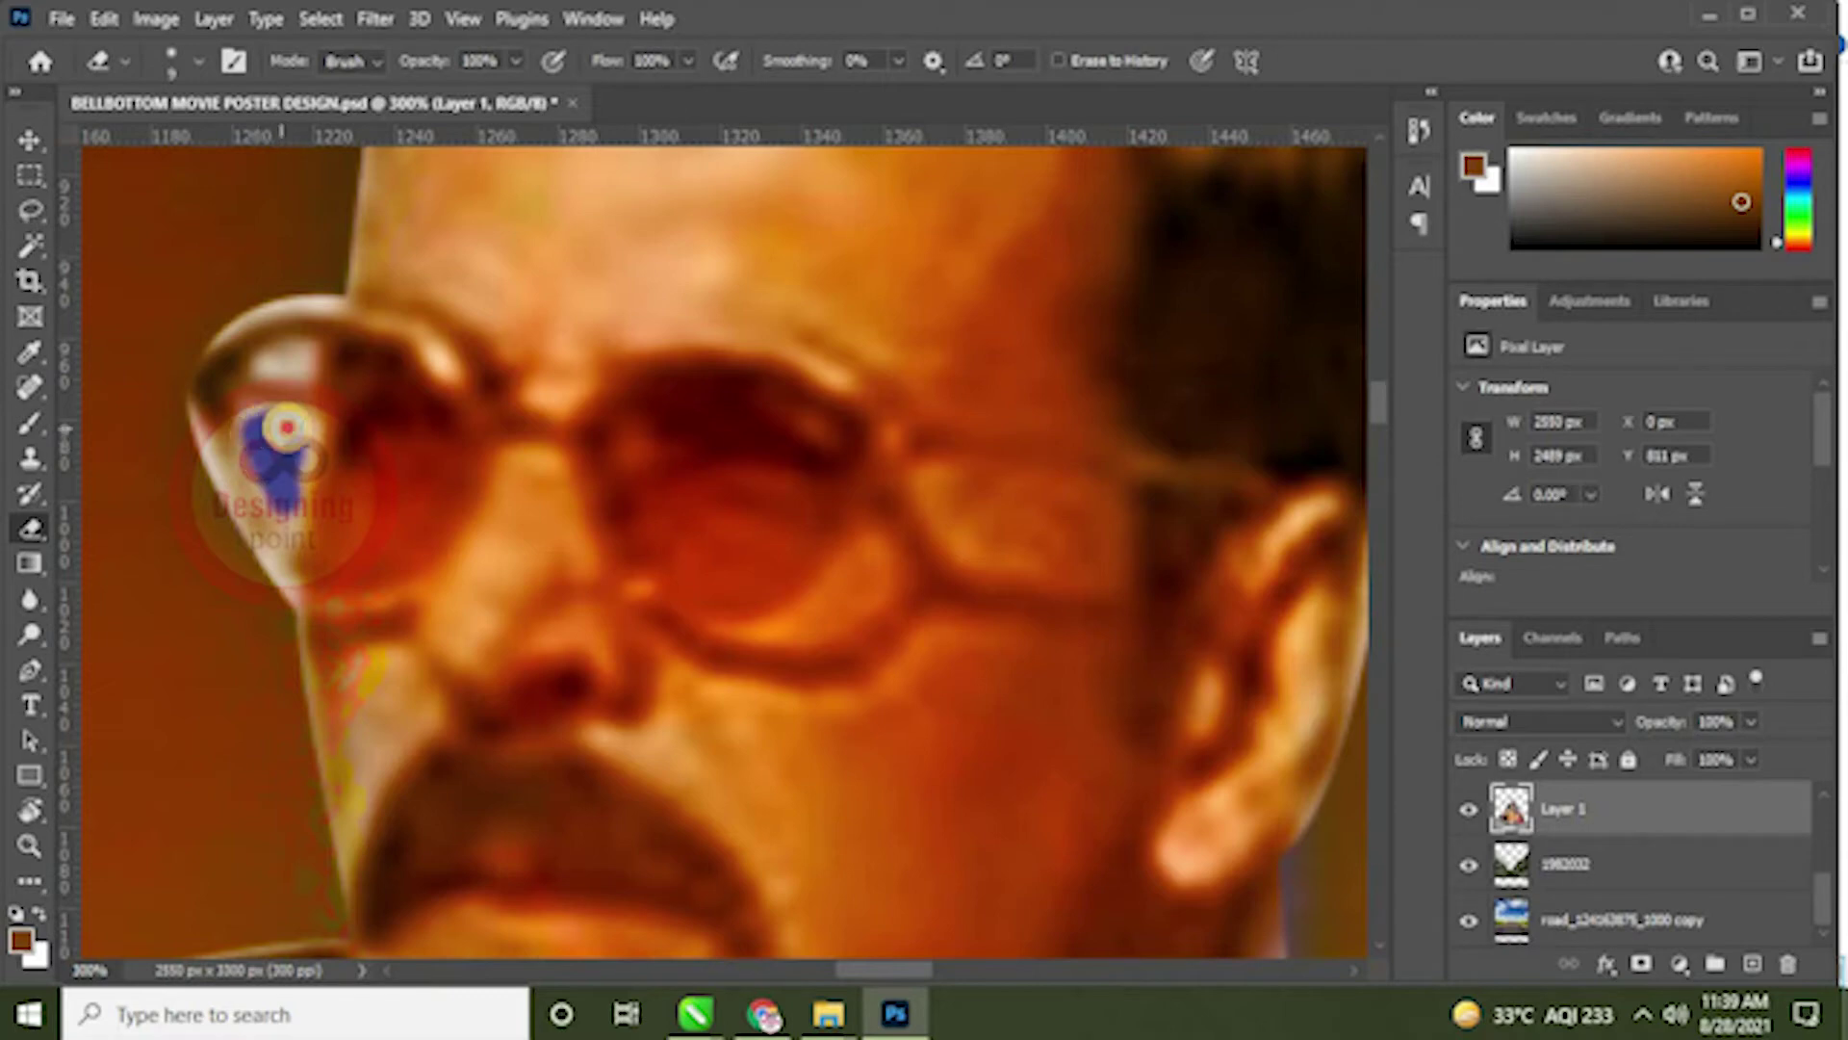
left_click_drag(287, 461, 281, 510)
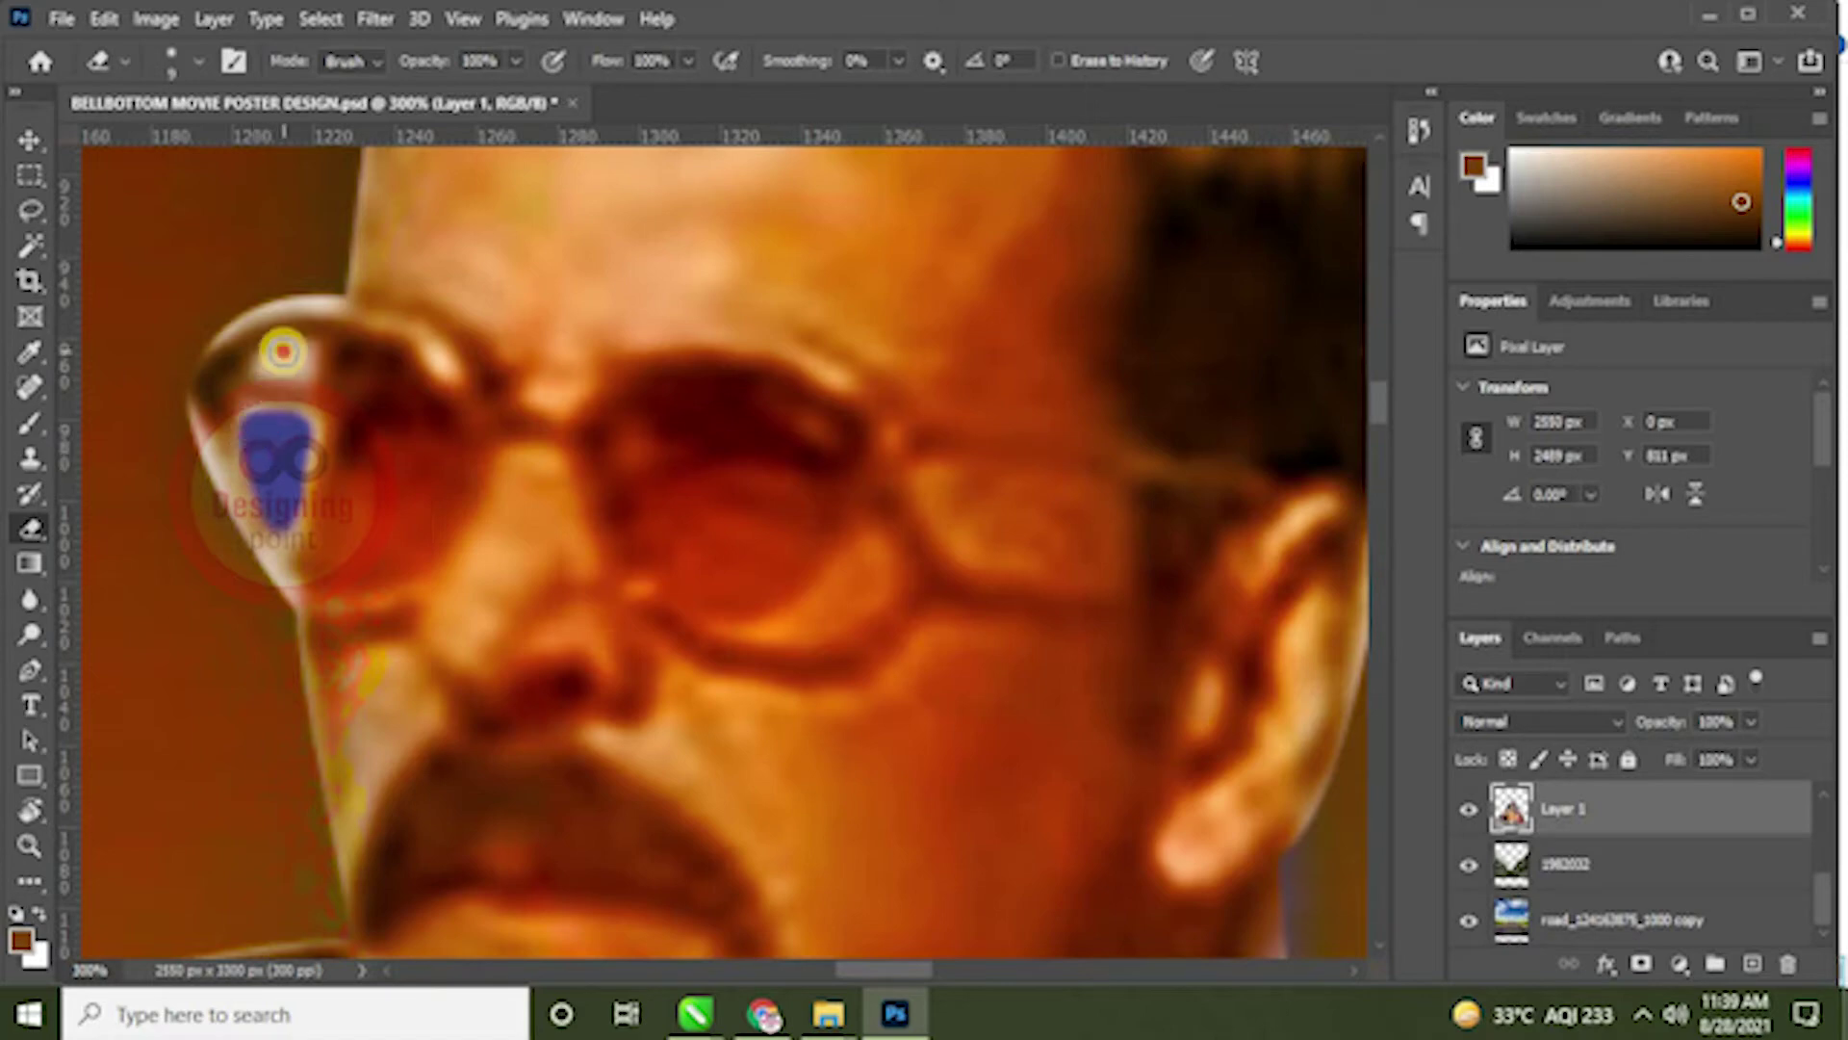
left_click_drag(267, 357, 289, 359)
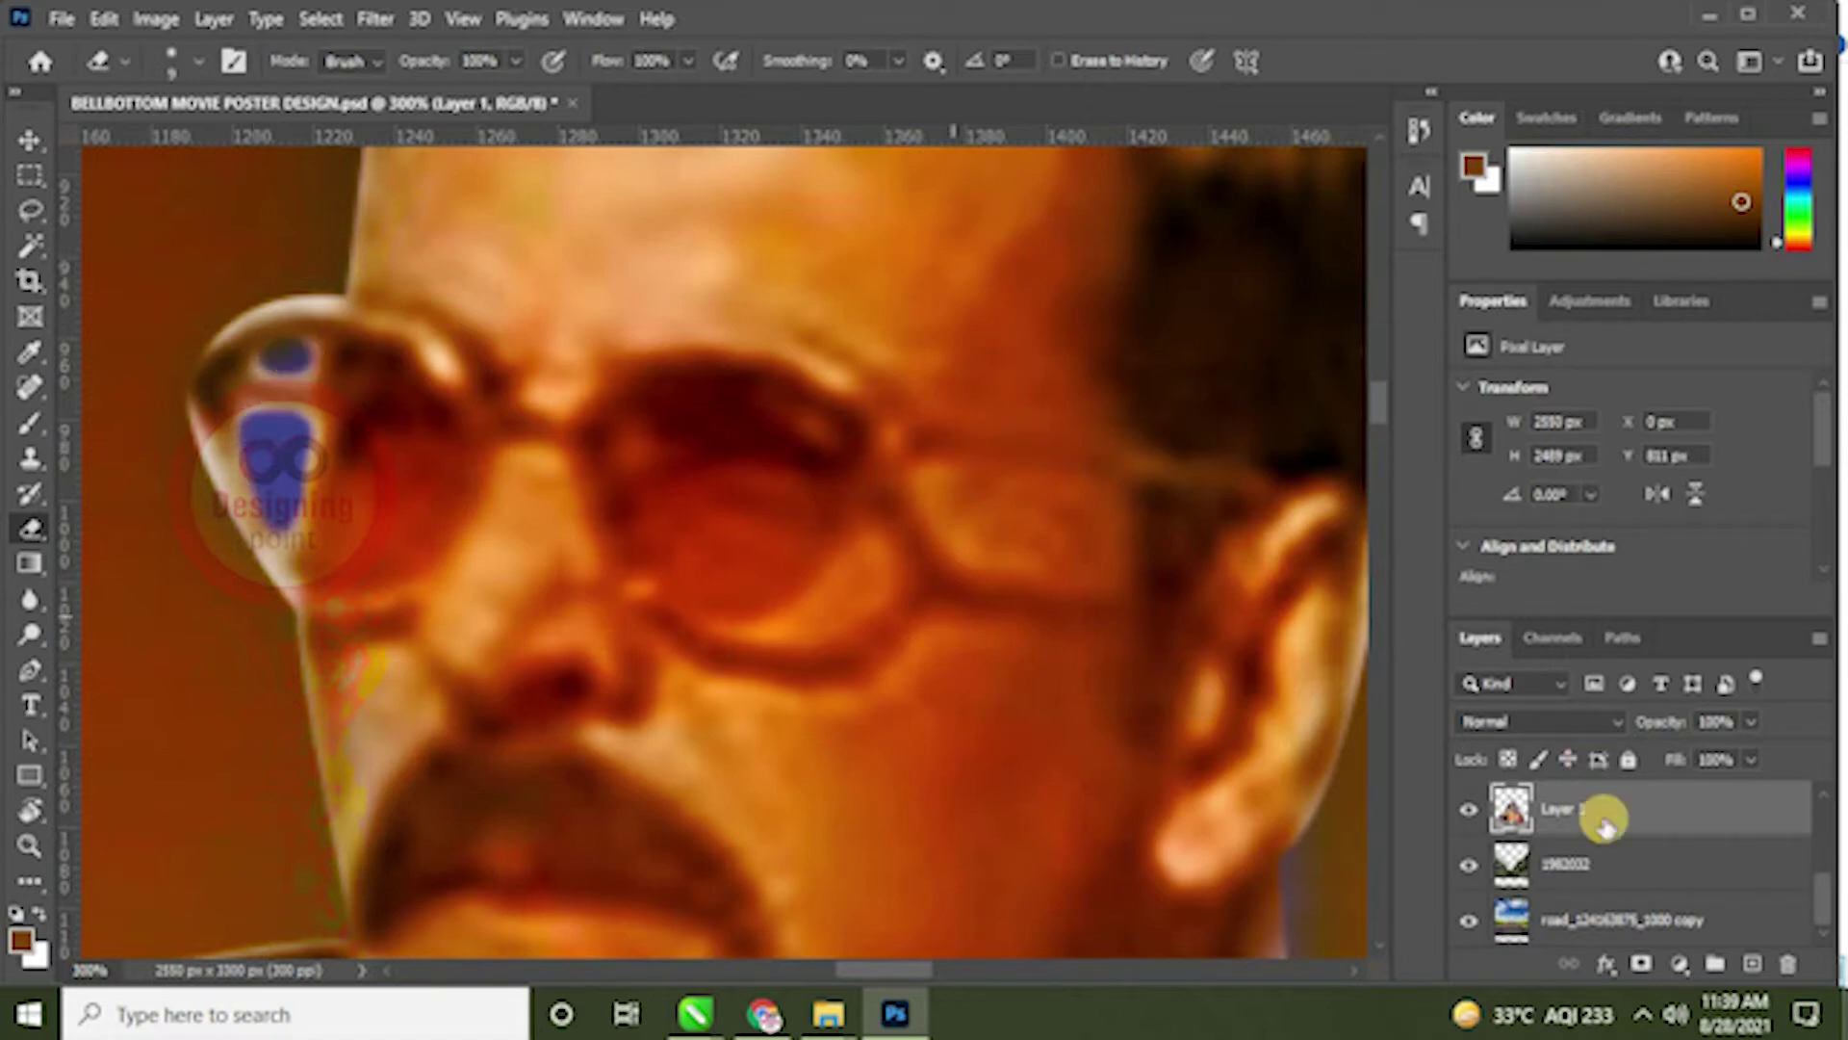
Step: Erase the blue sky patches inside the outer lens of the man's glasses on the road_124163875_1000 copy layer and save the document
left_click(268, 448, "ctrl")
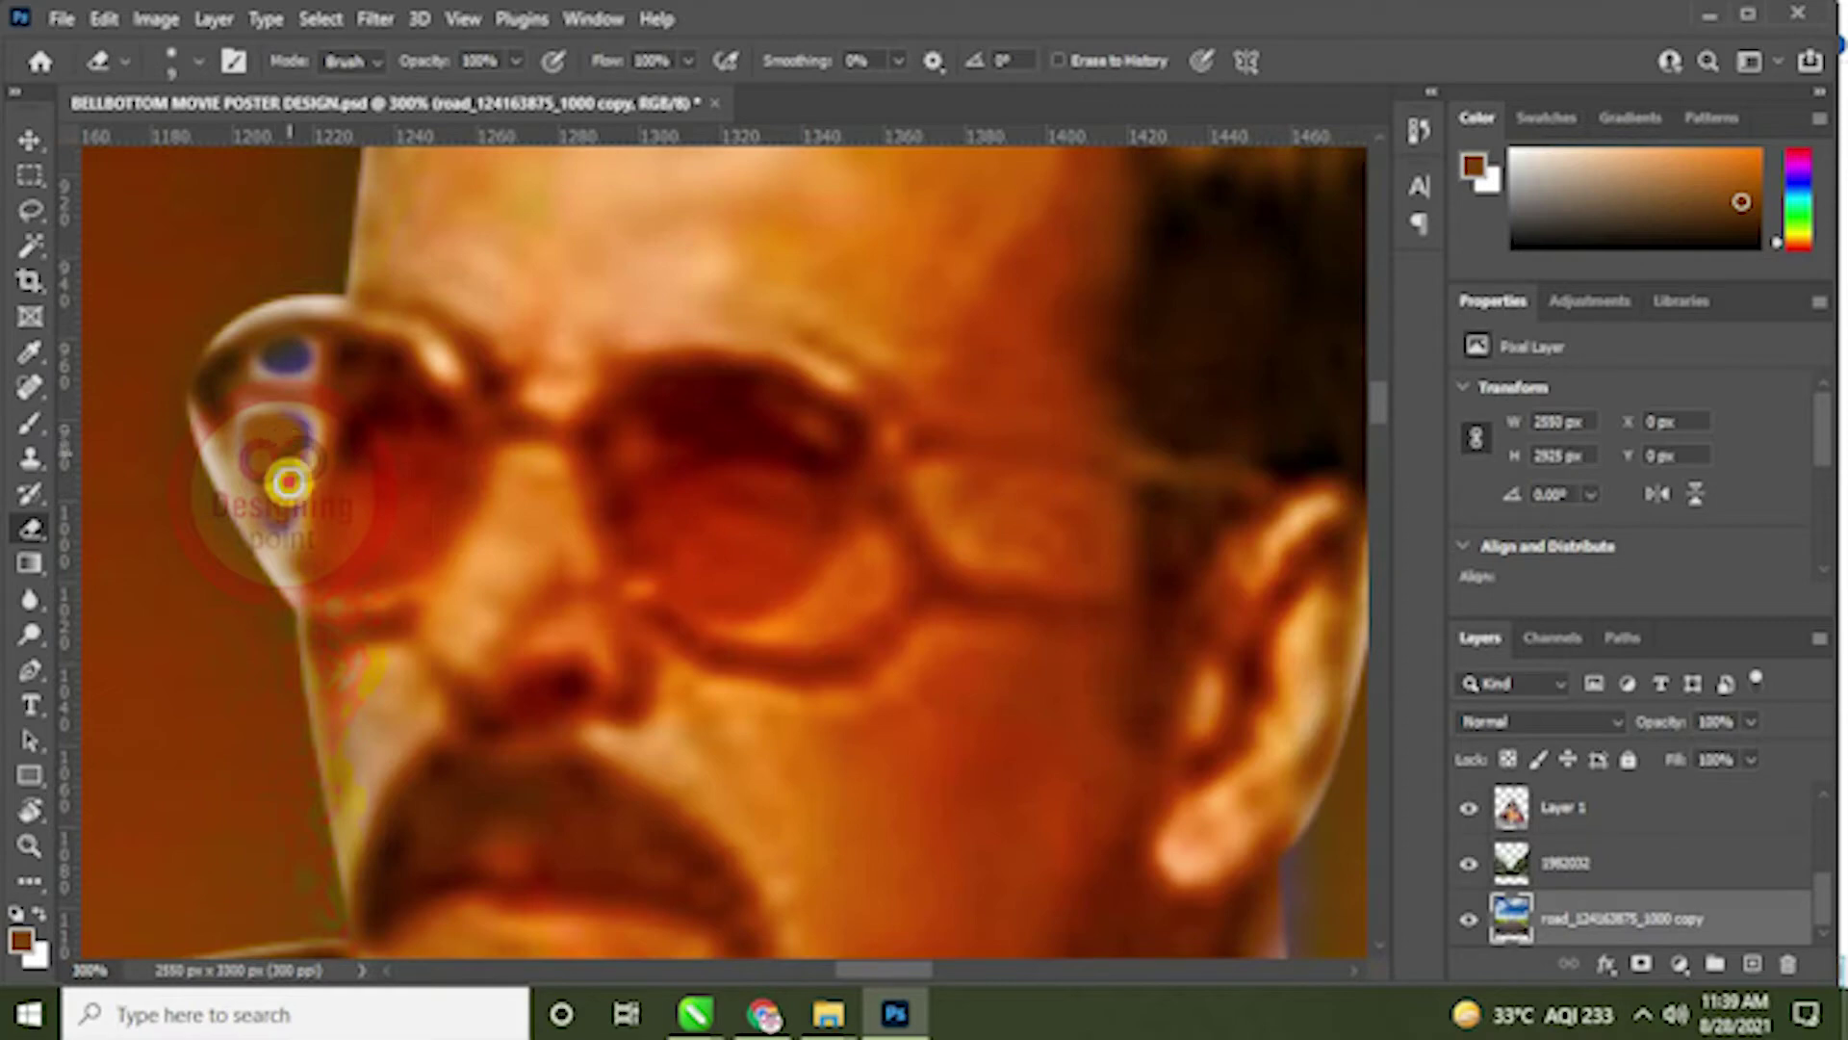
mouse_move(260, 478)
left_mouse_down()
mouse_move(300, 431)
mouse_move(294, 358)
left_mouse_up()
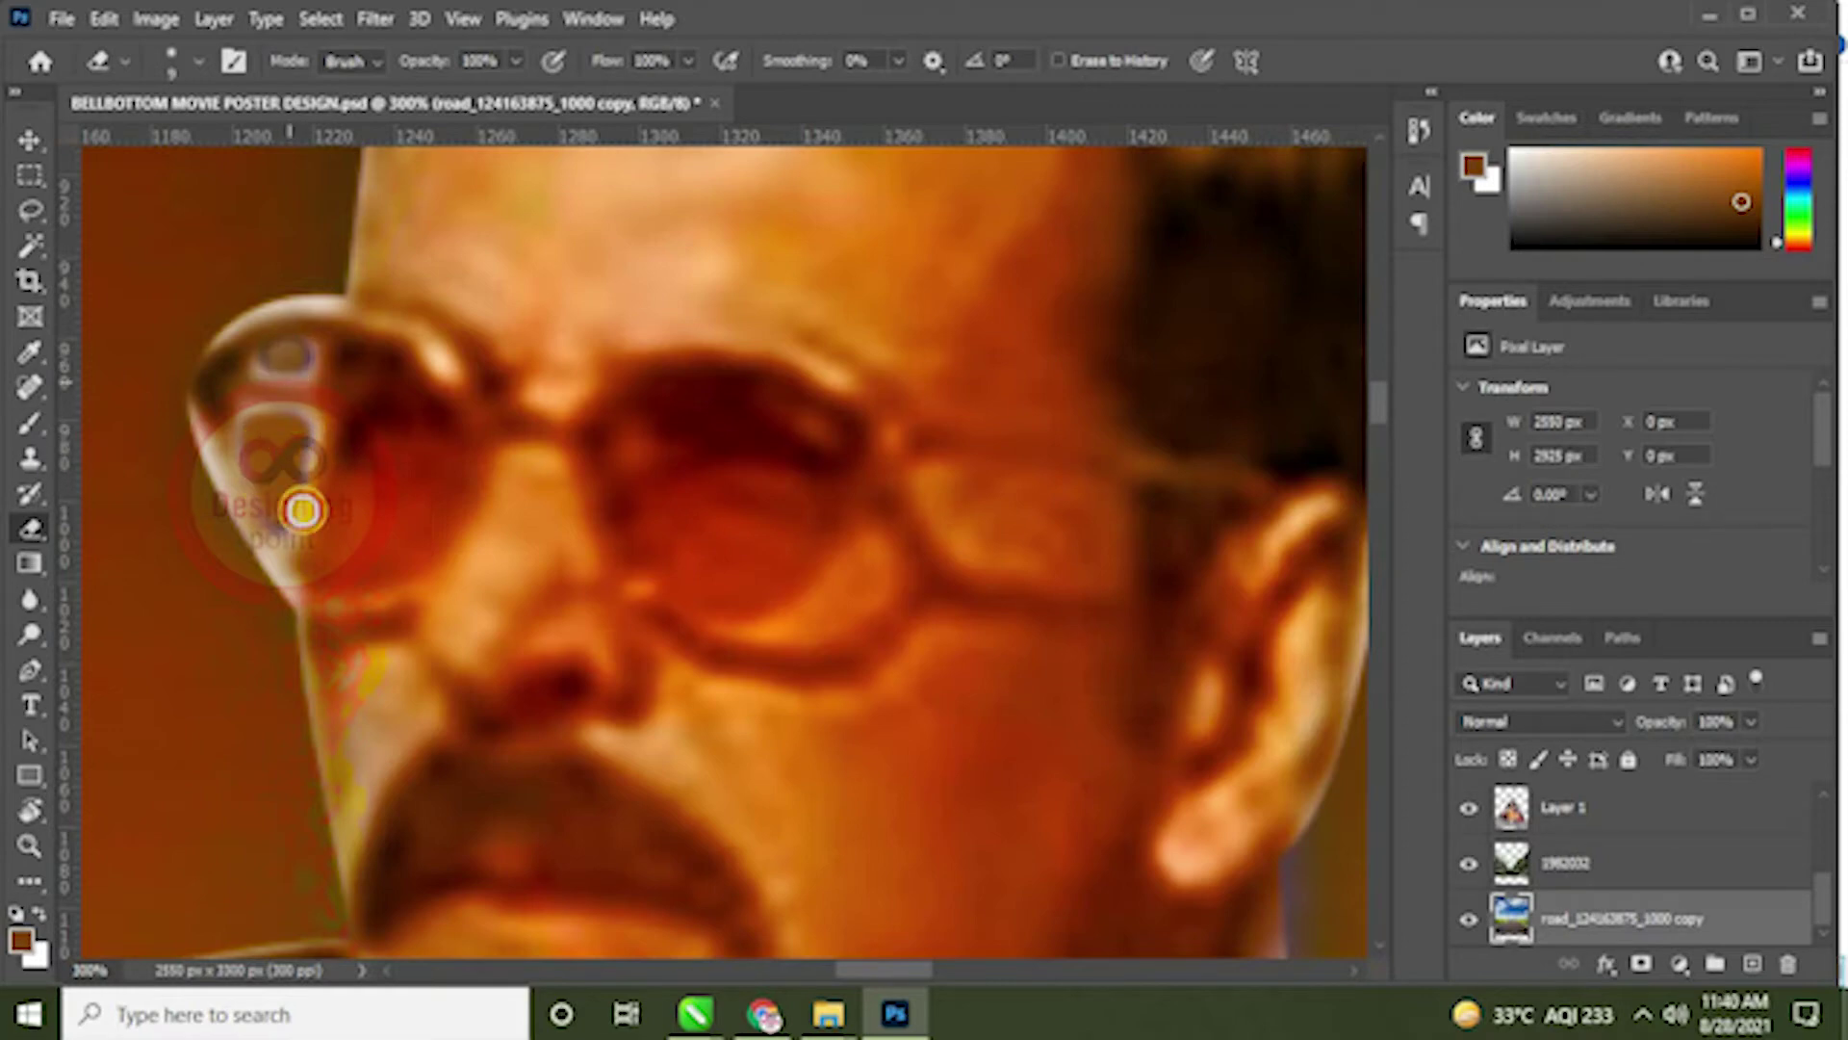
key("ctrl+minus")
key("ctrl+minus")
key("ctrl+minus")
key("ctrl+minus")
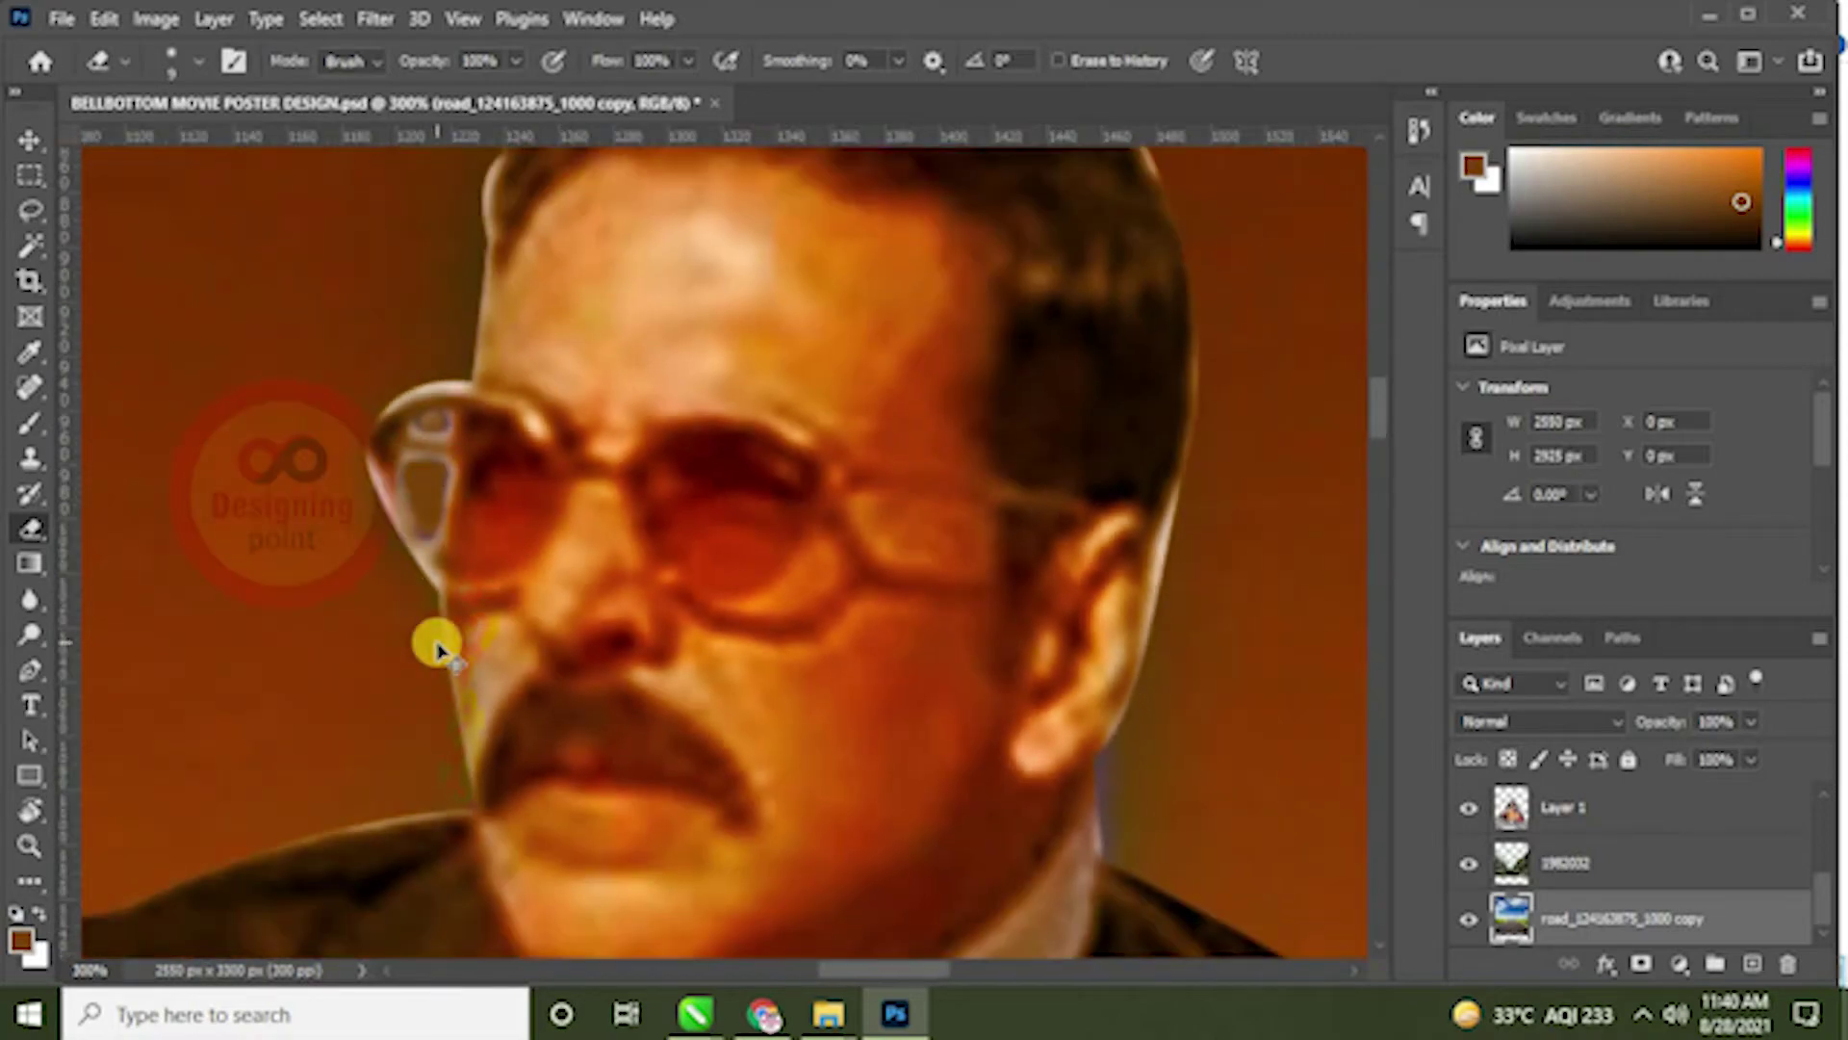
key("ctrl+minus")
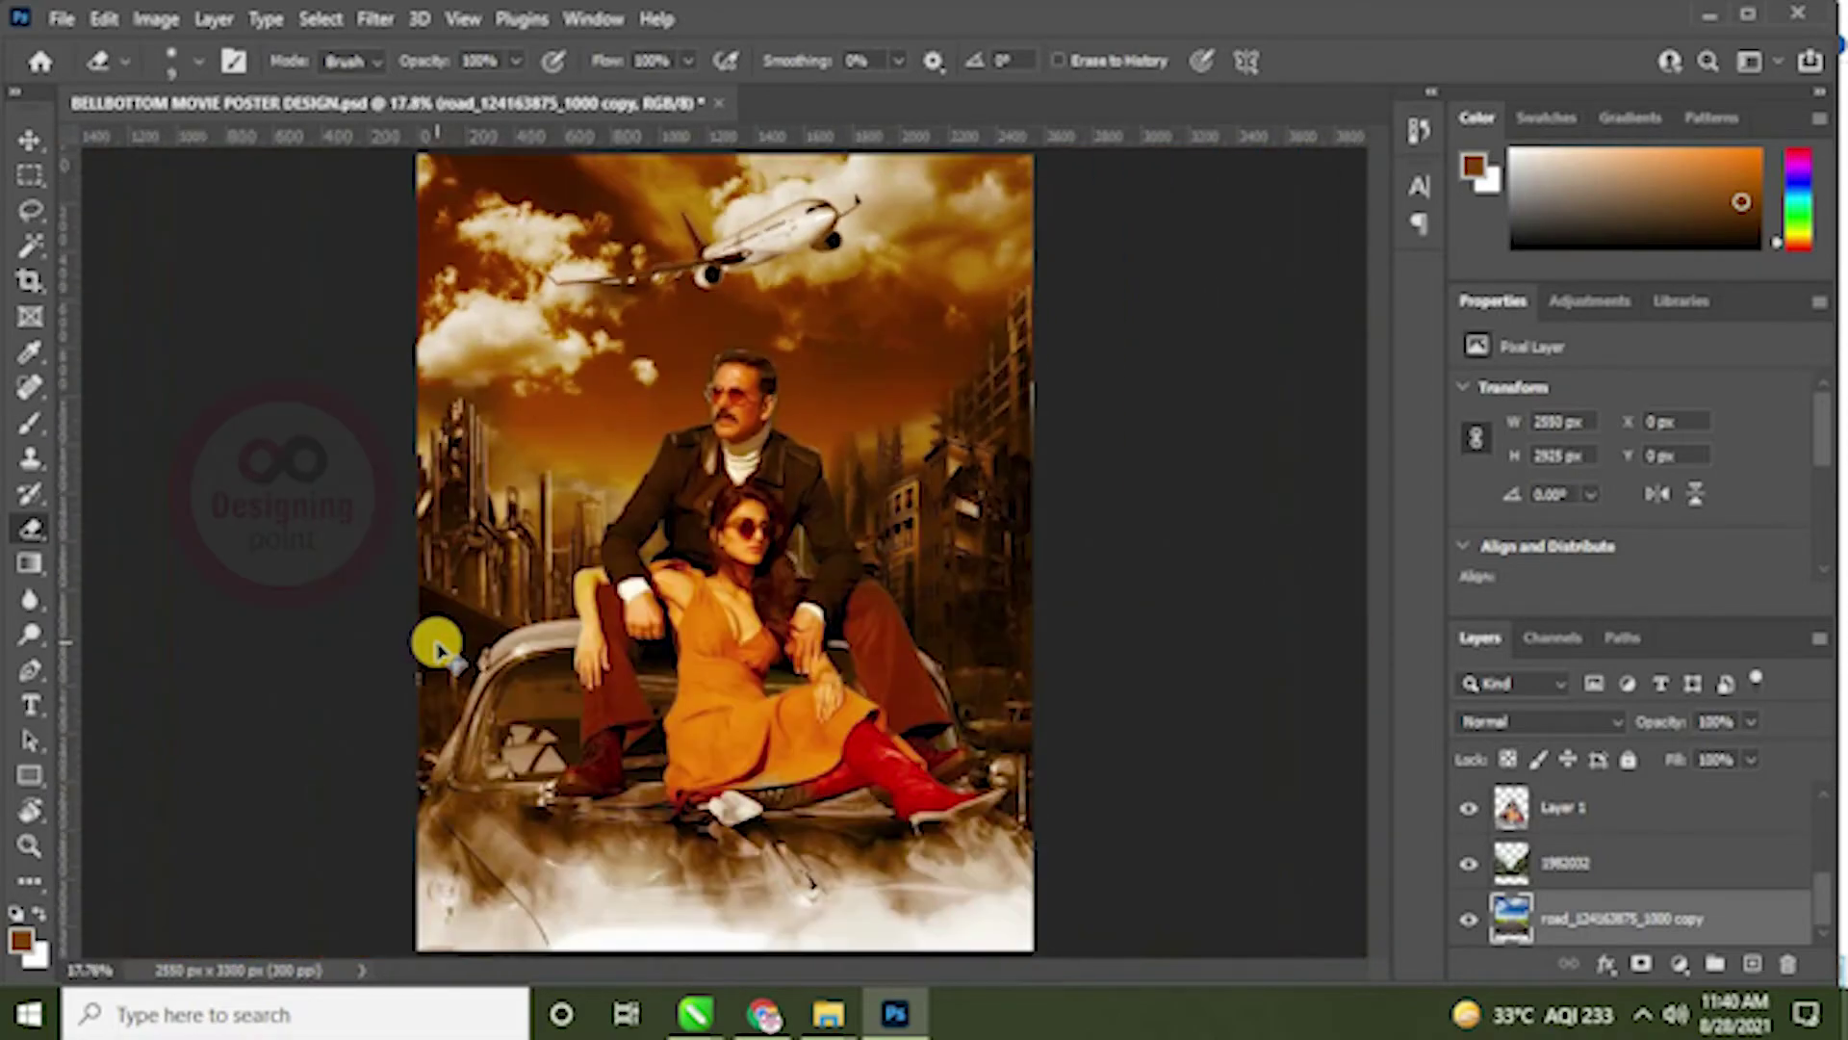
key("ctrl+s")
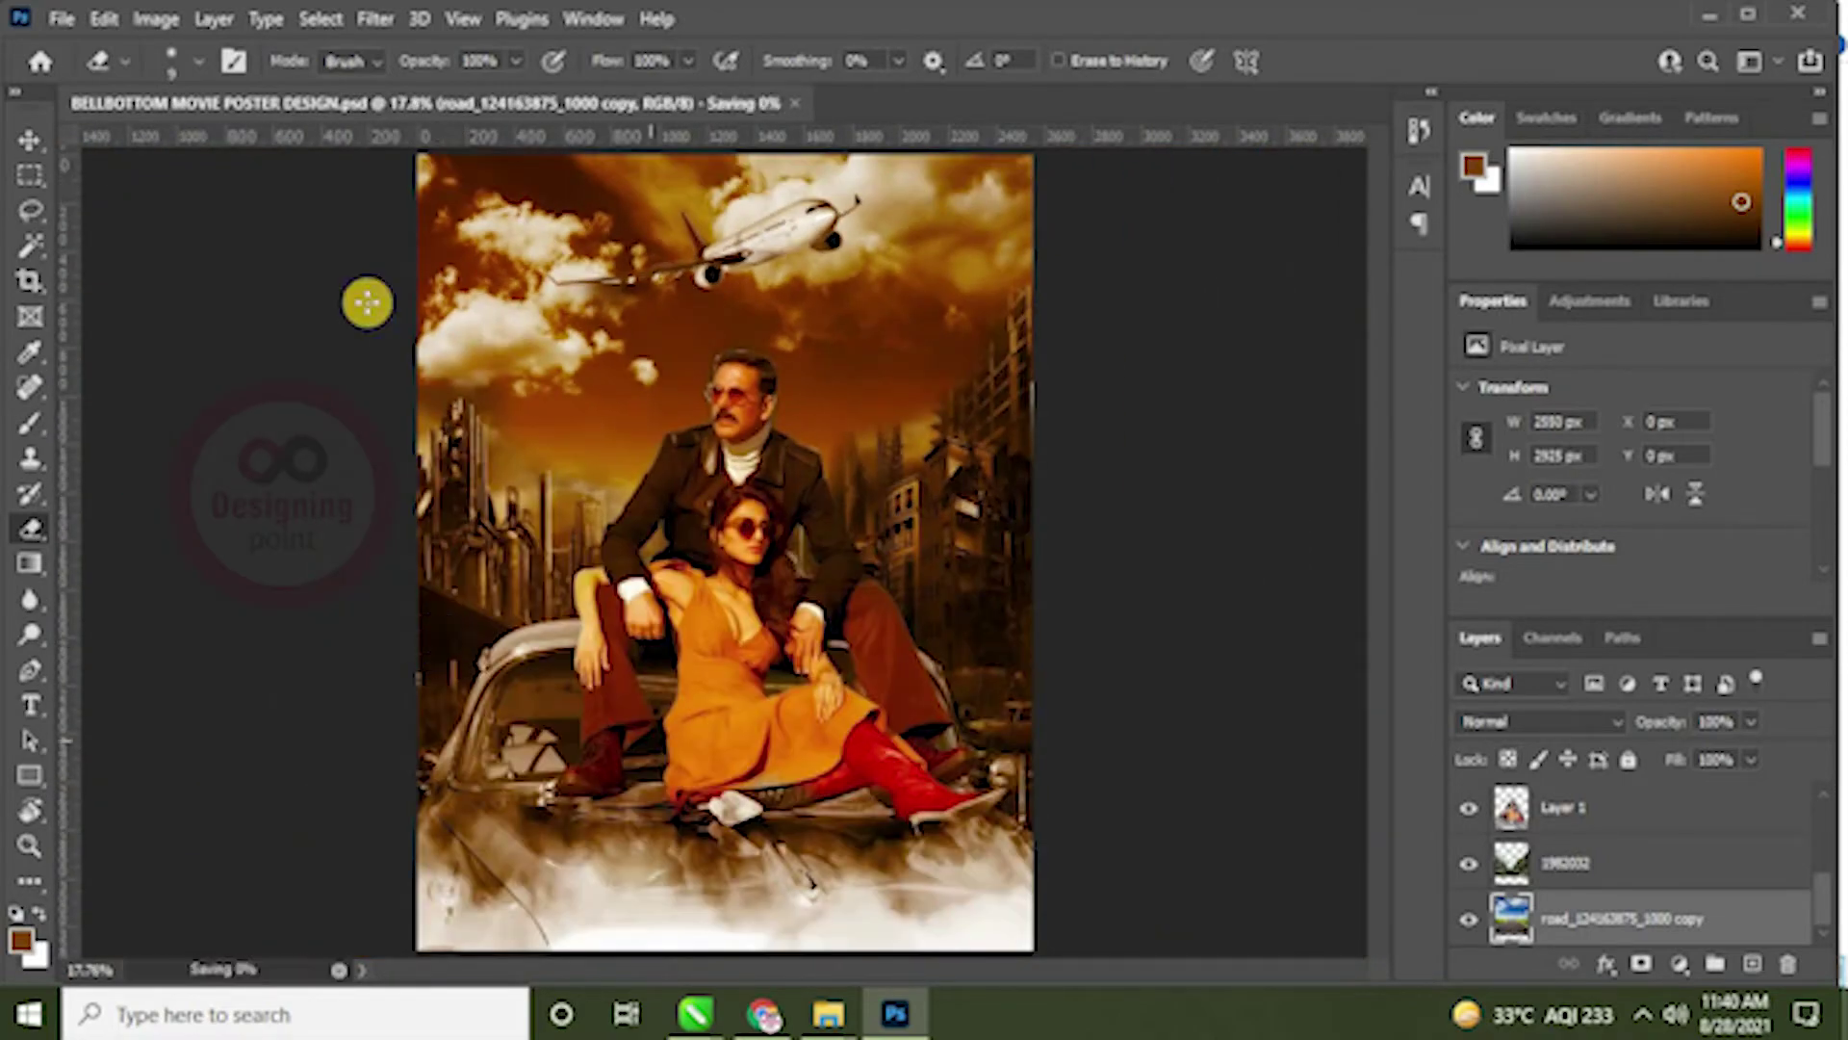
left_click(21, 140)
left_click(334, 509)
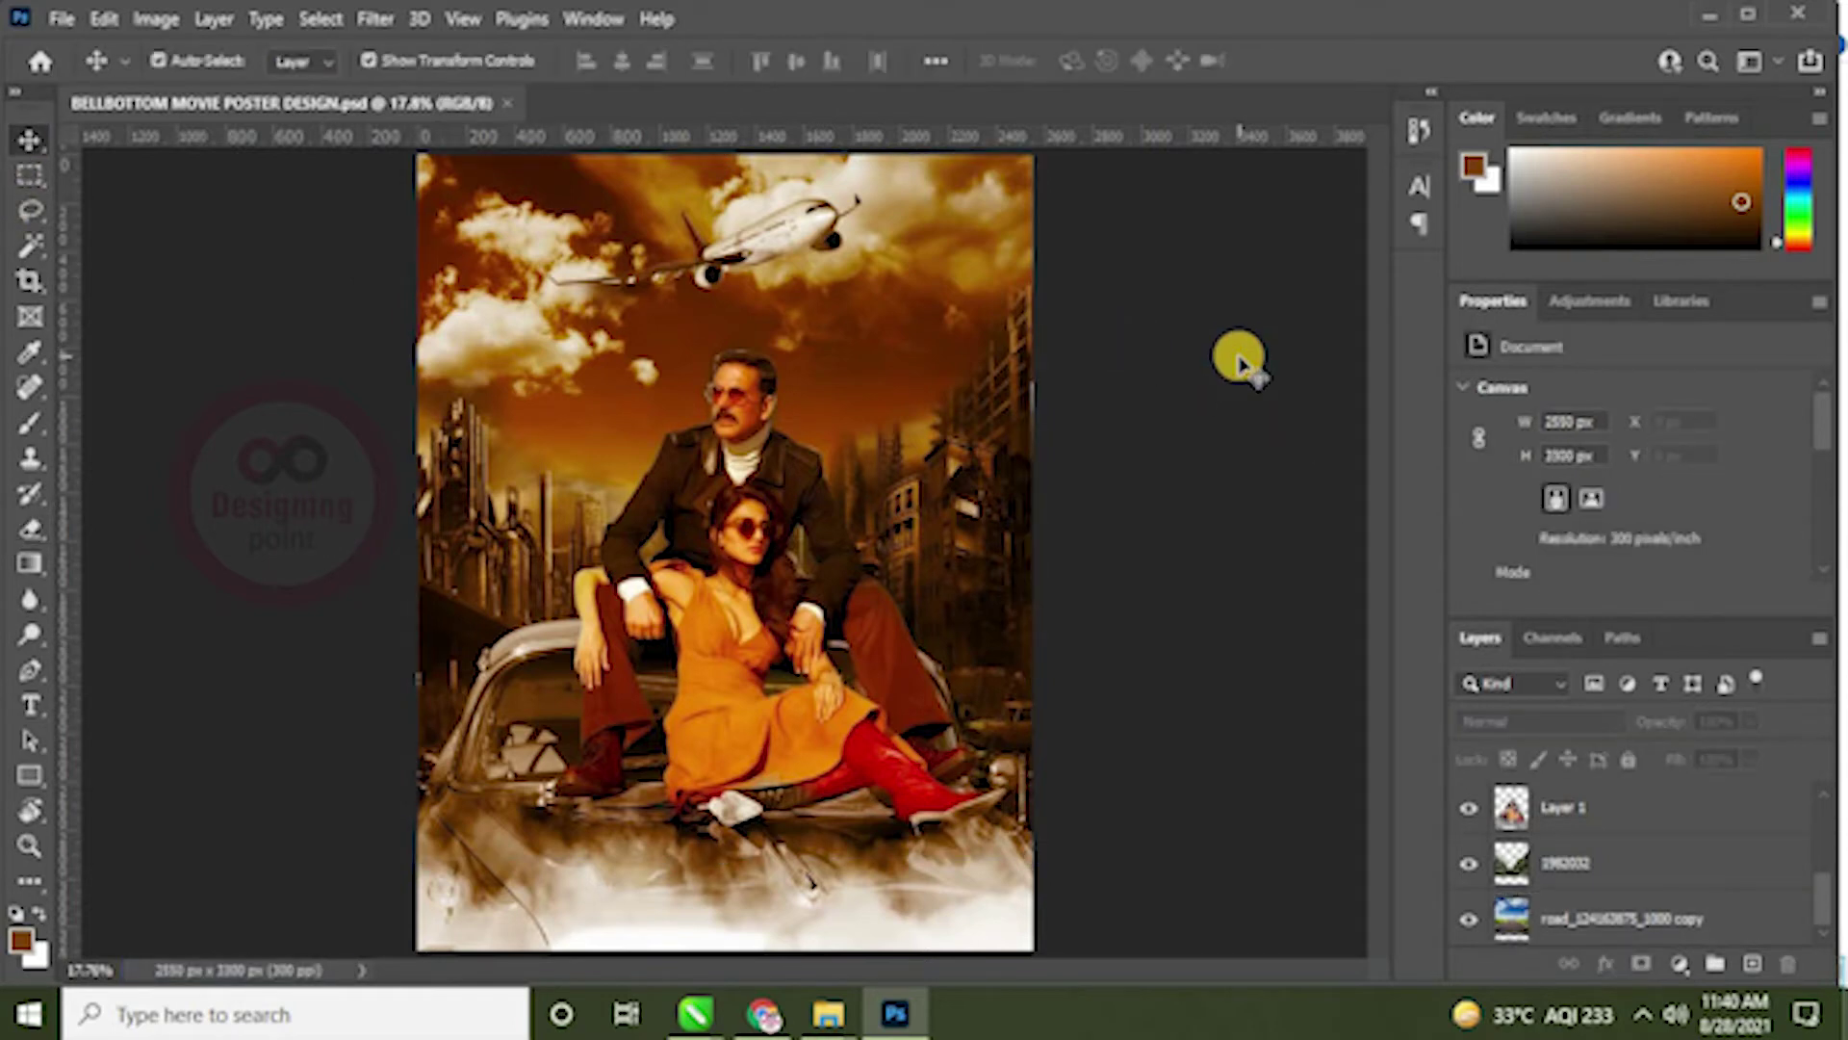
left_click(1173, 503)
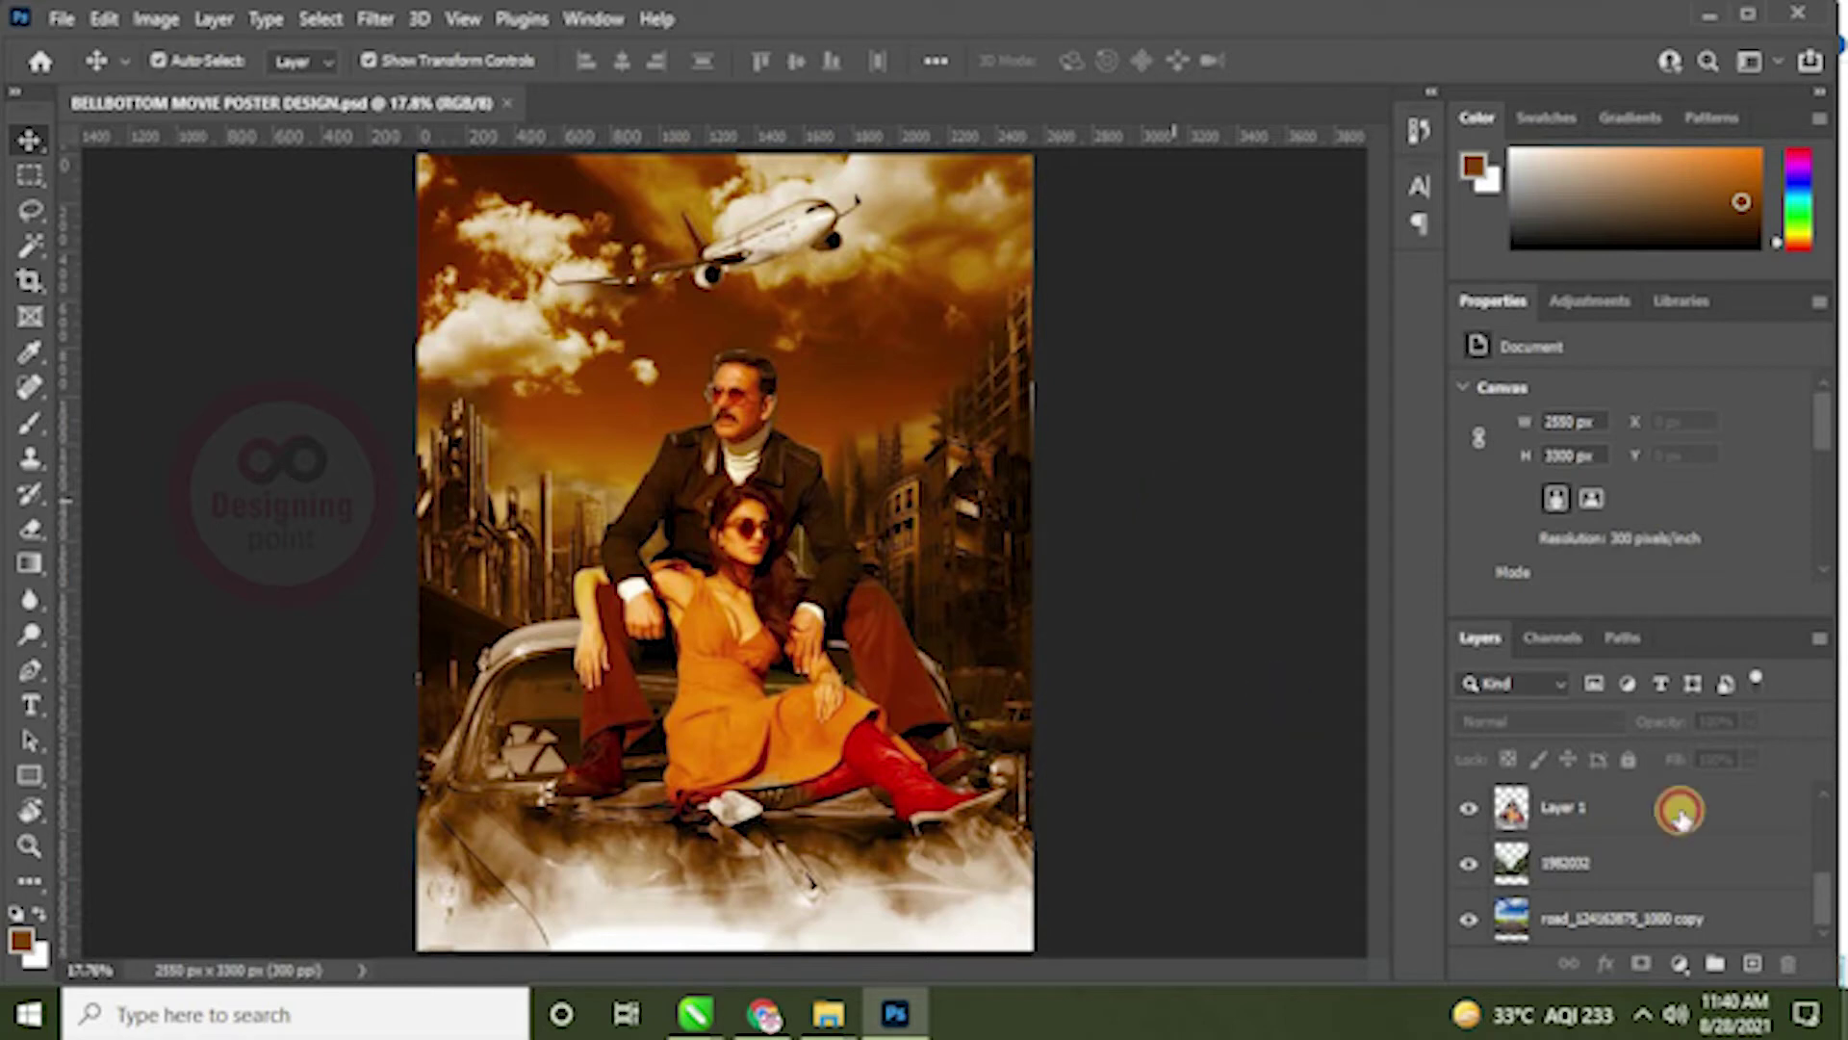
Step: Preview other blend modes on the brown Layer 2 and keep Overlay
left_click_drag(1826, 886, 1824, 794)
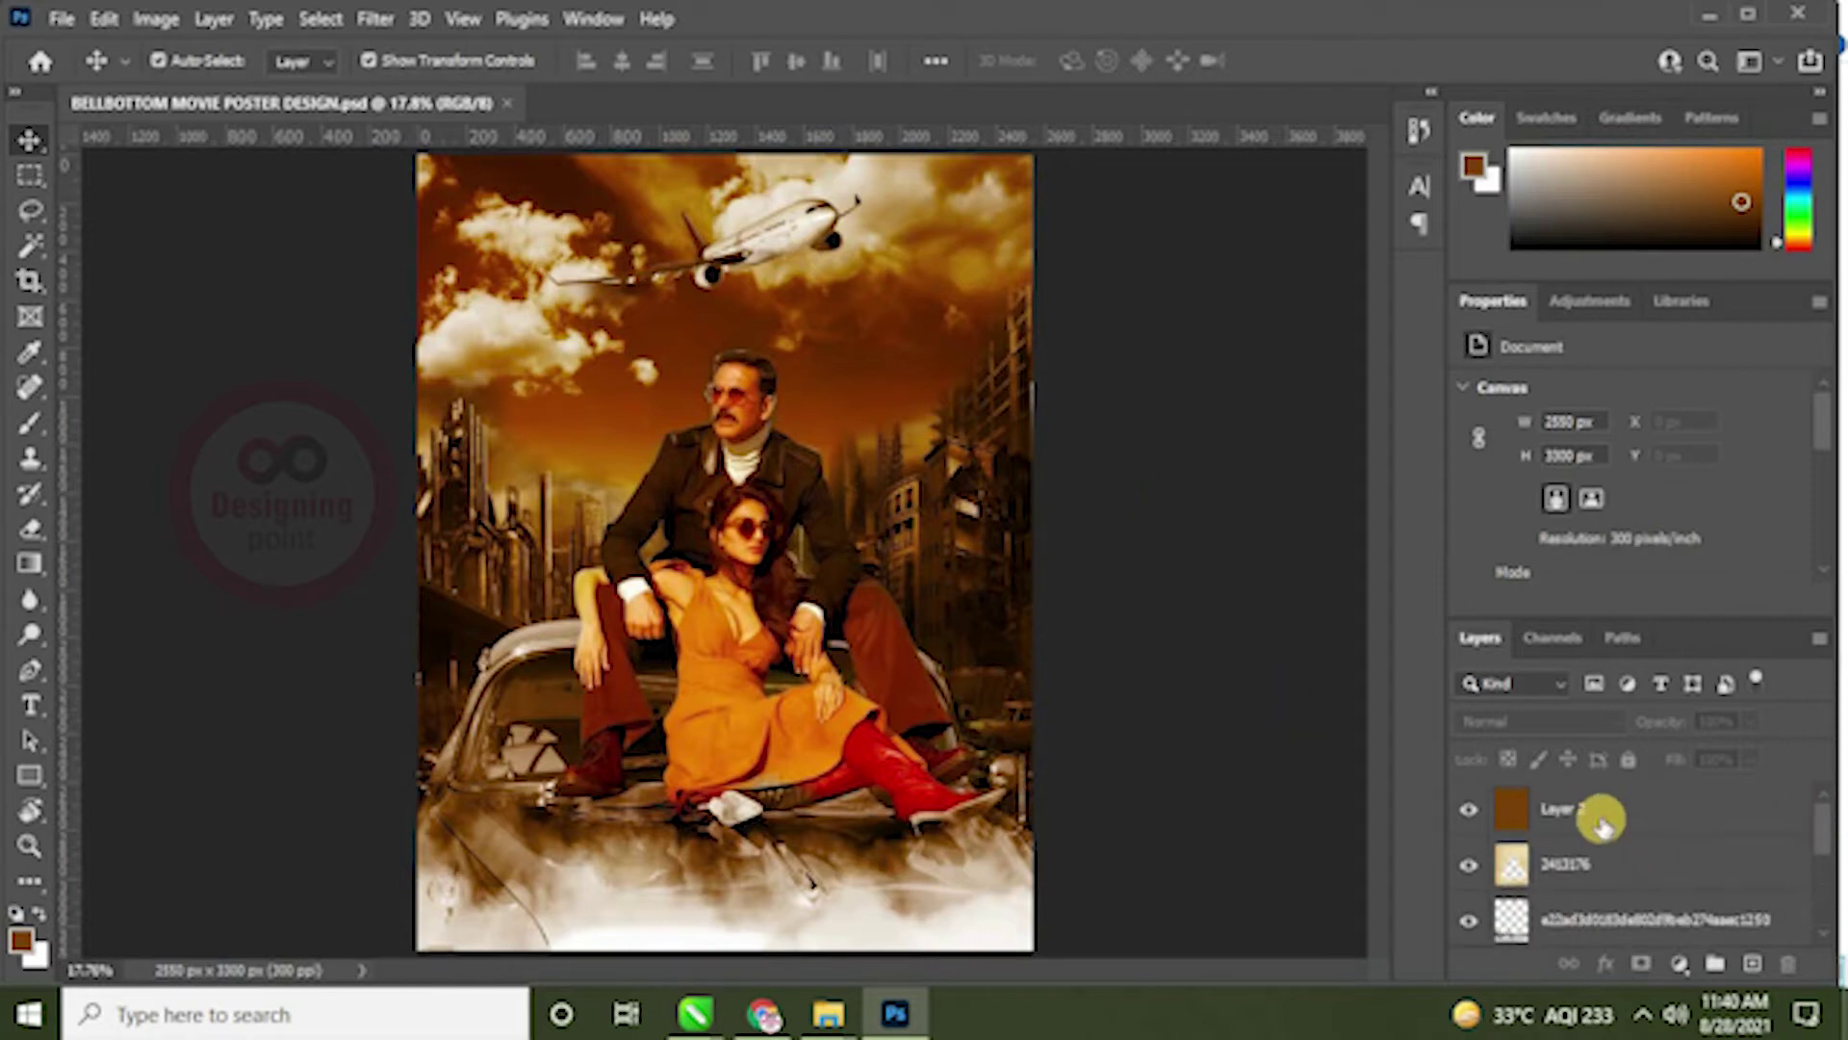
left_click(1588, 813)
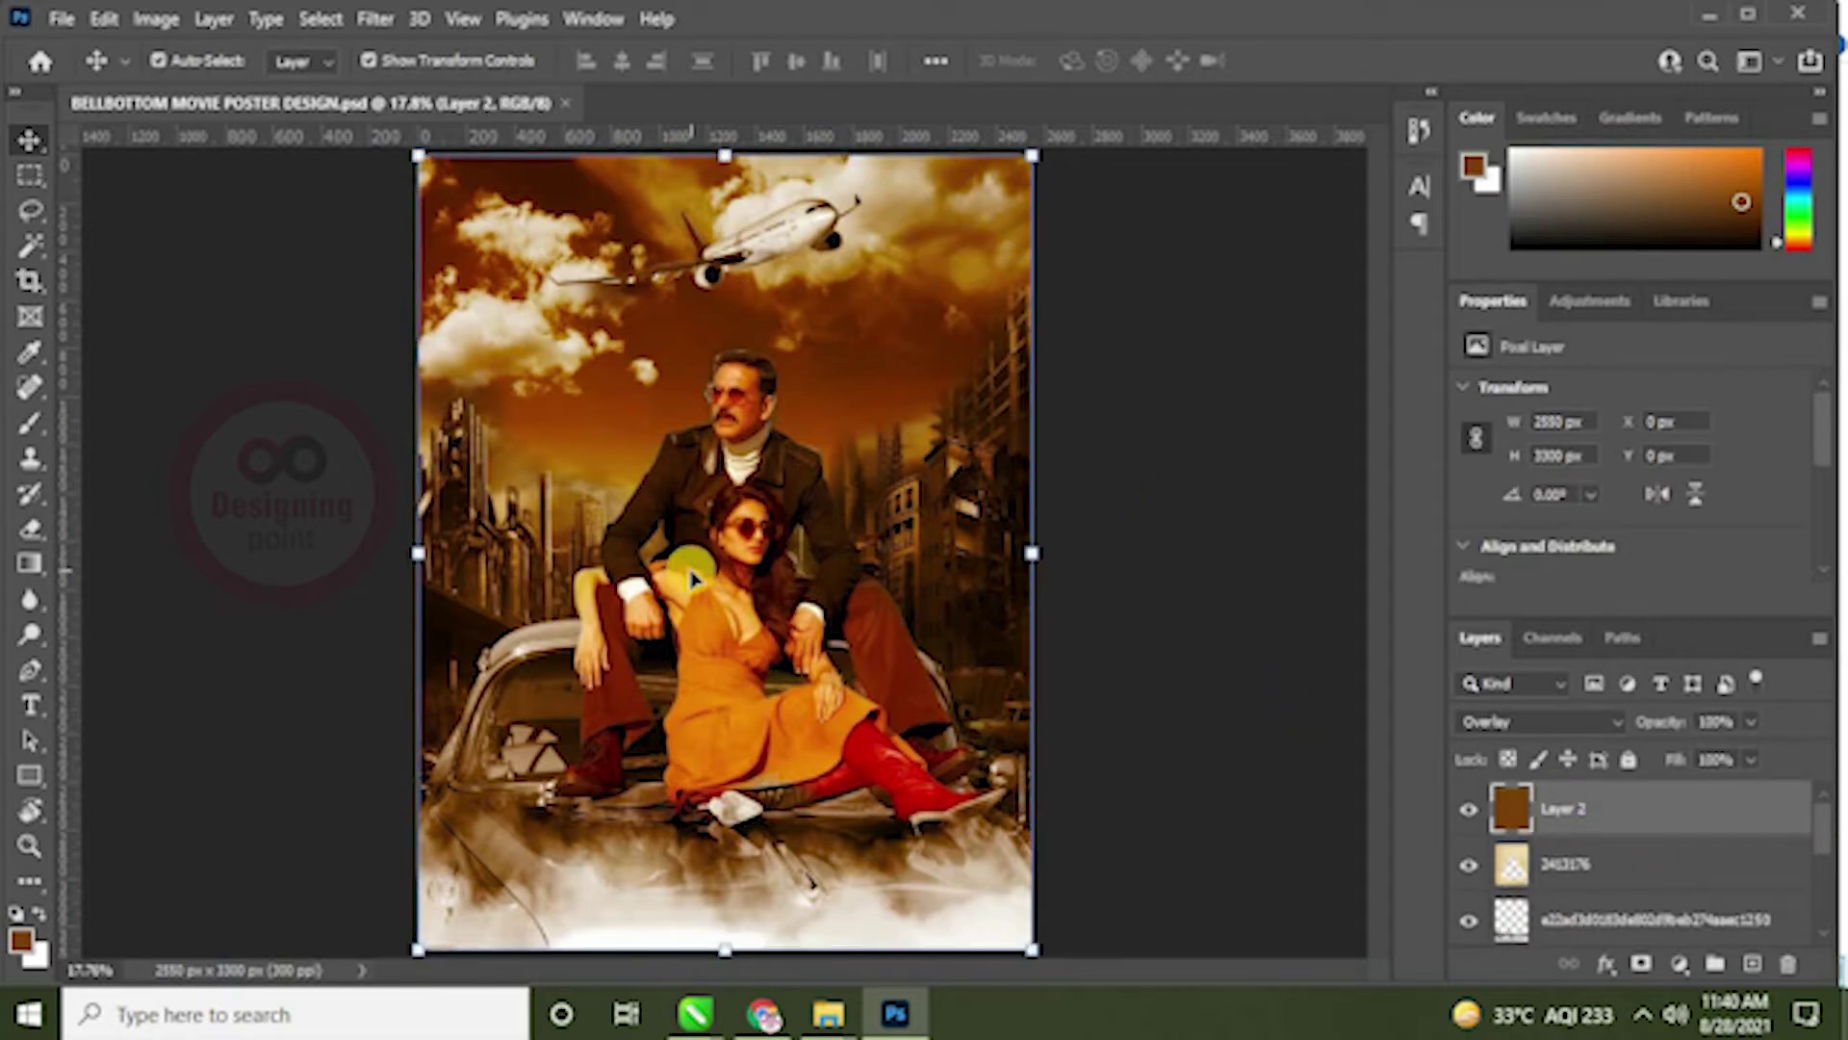
key("e")
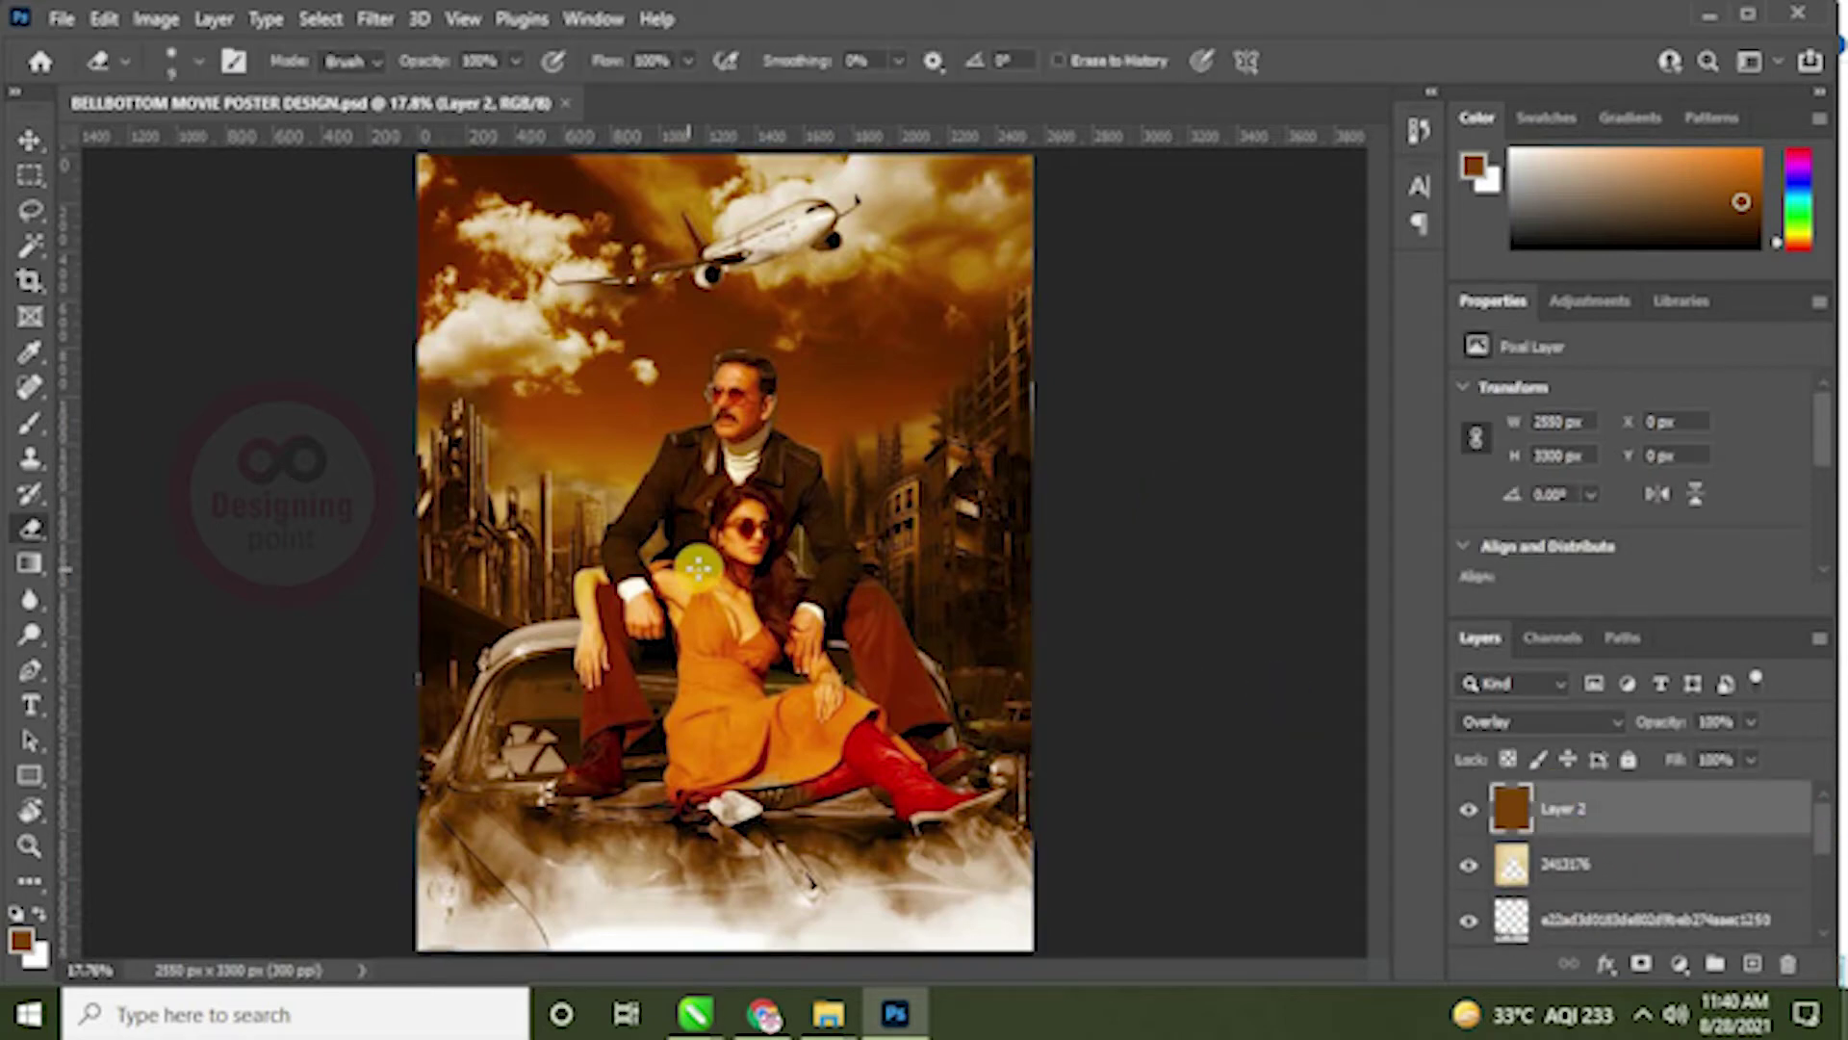
left_click(26, 141)
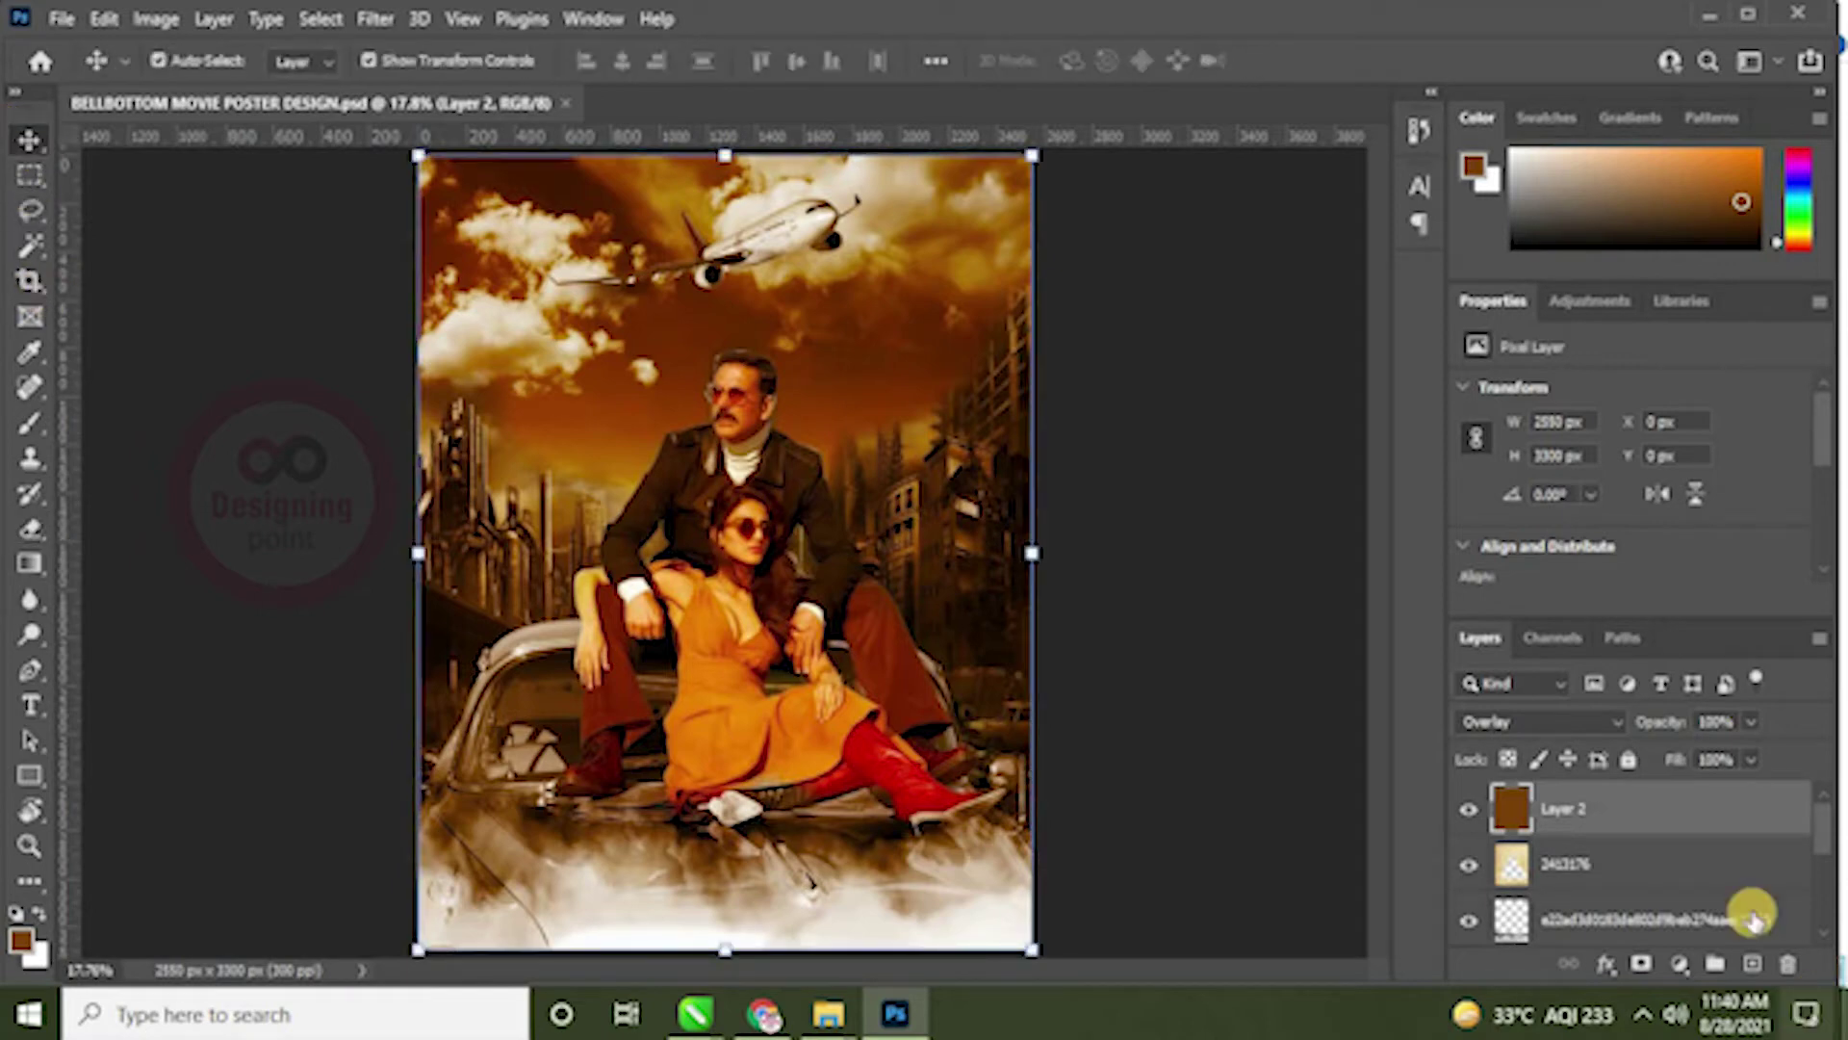
left_click(1540, 726)
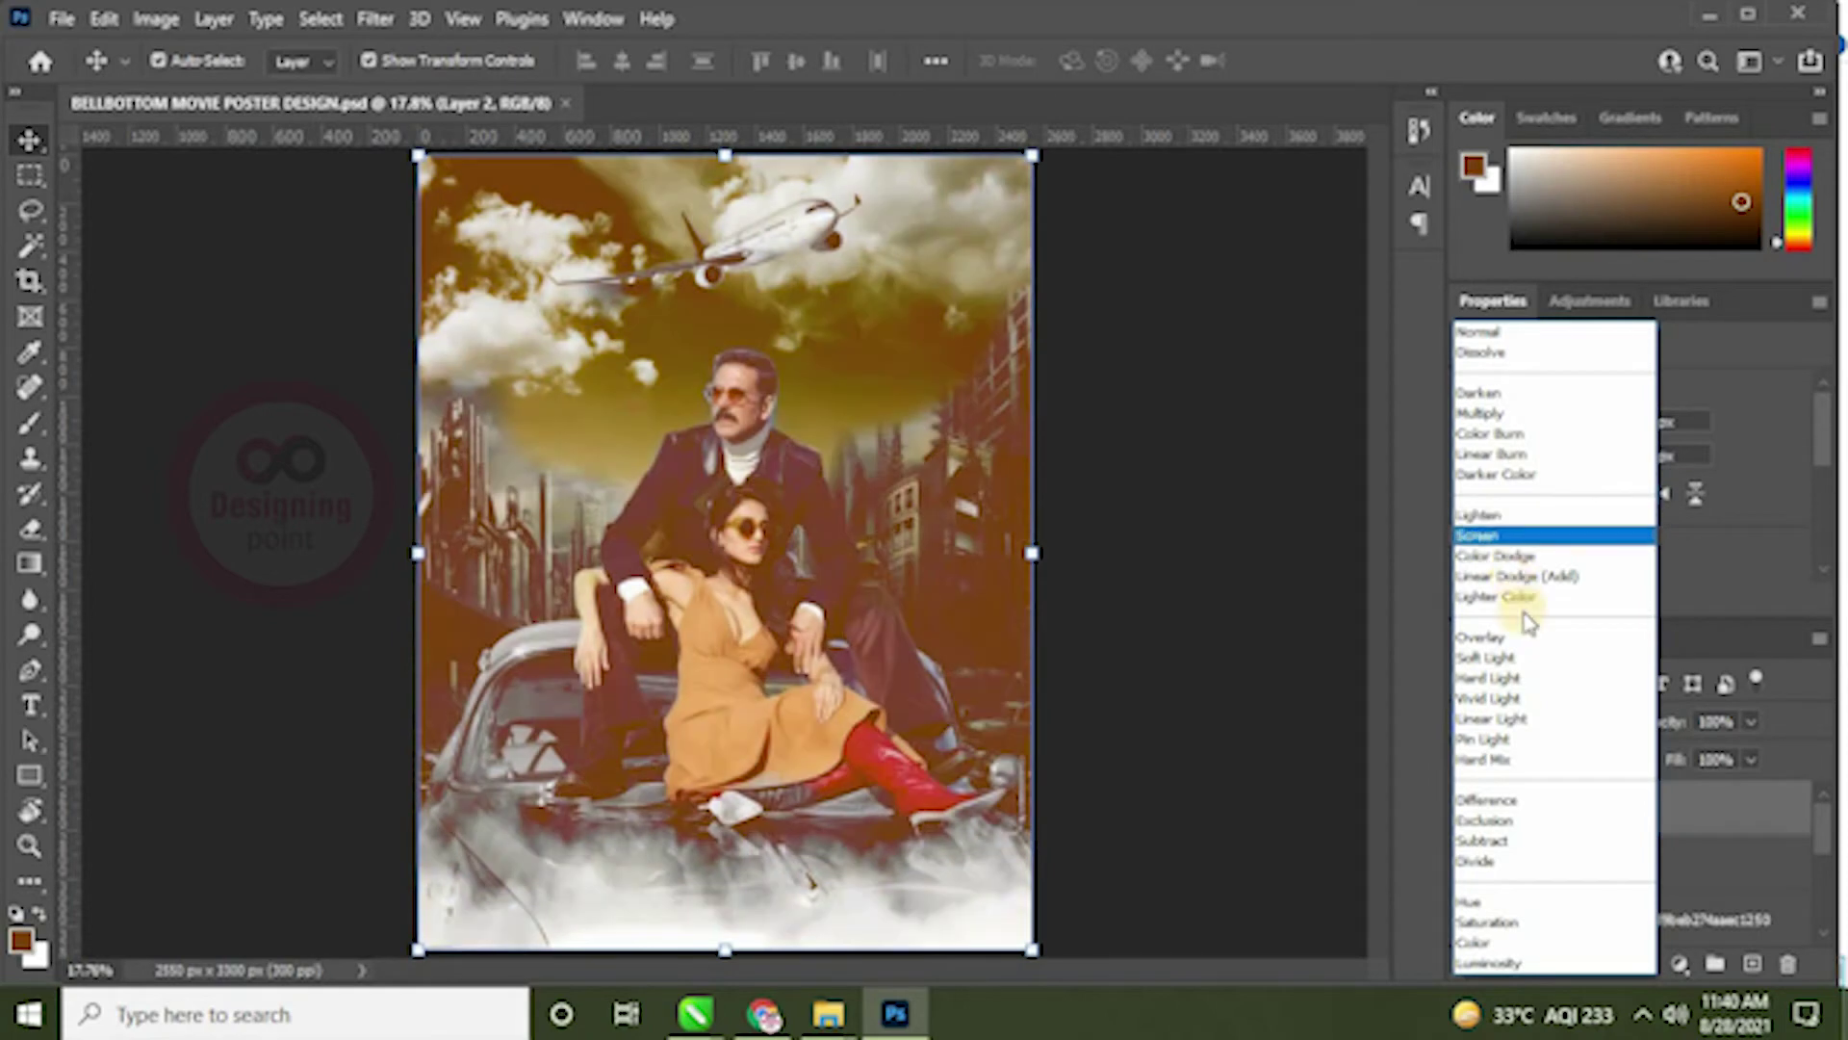
left_click(1505, 639)
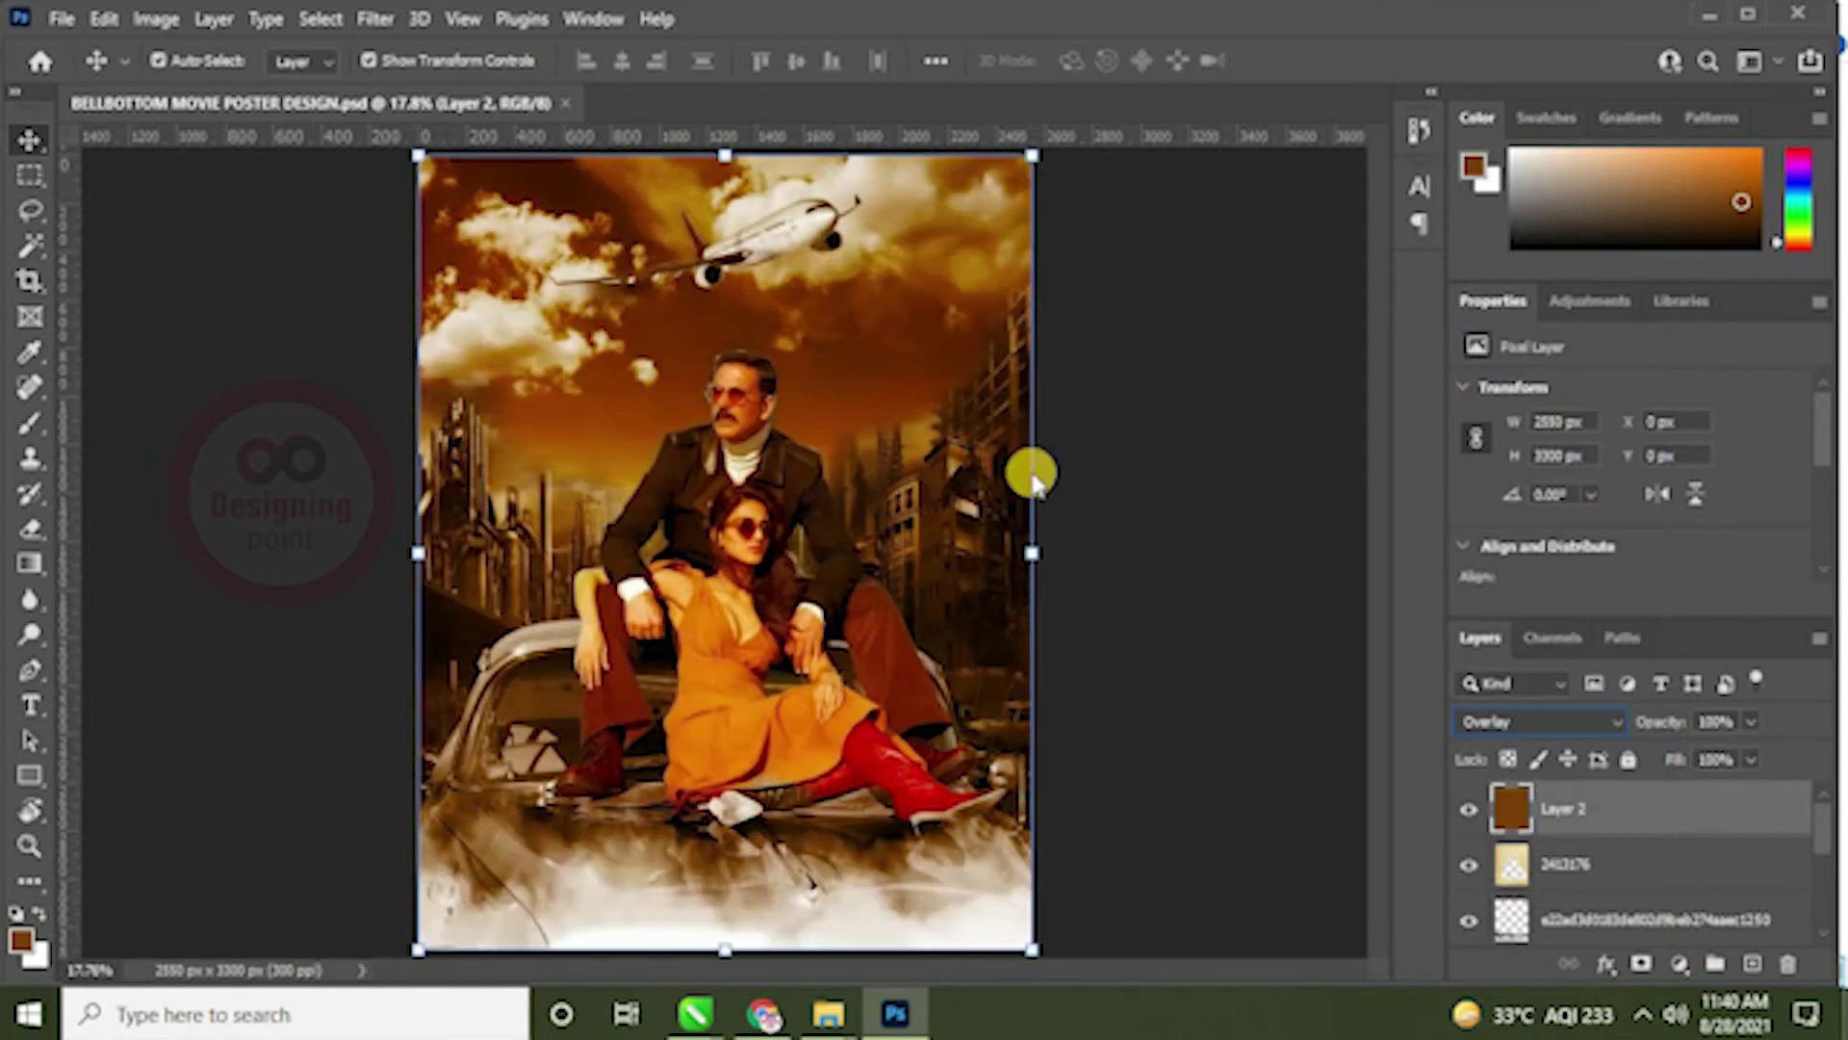
left_click(1174, 590)
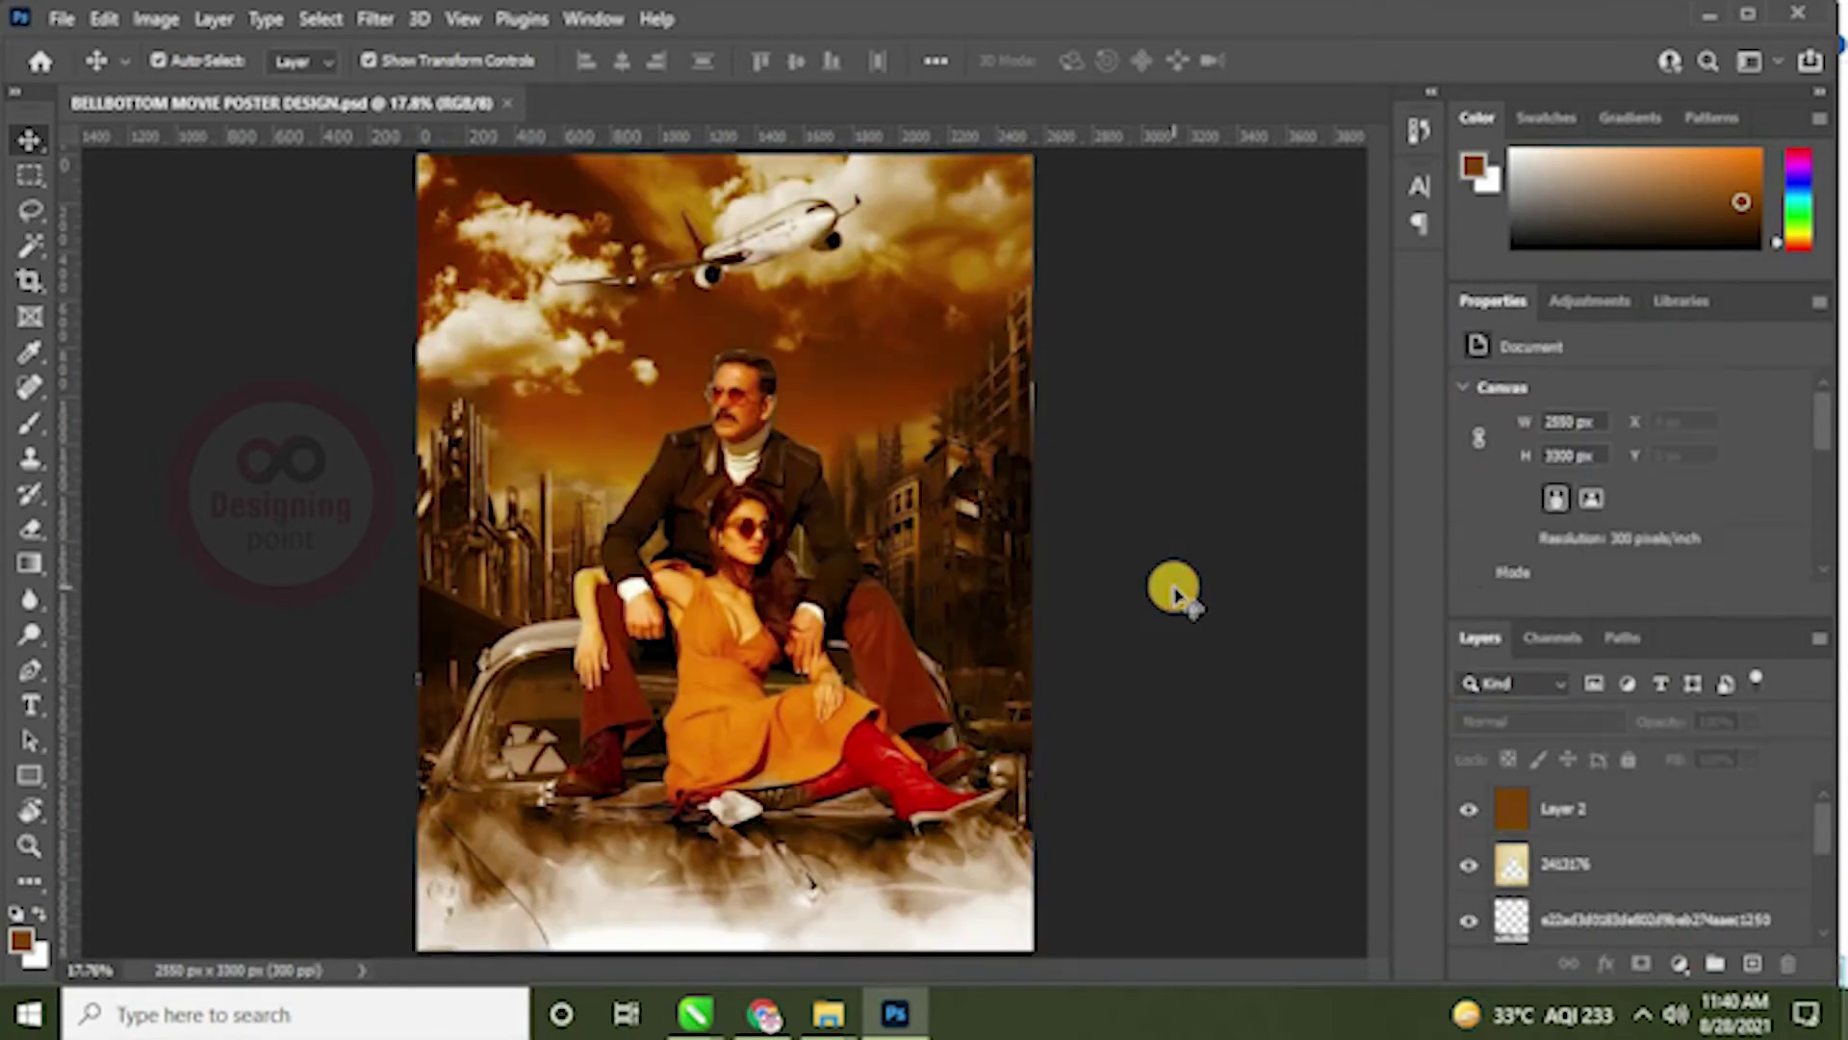
Step: Create a new layer above Layer 2 and set up a soft 2300 px Brush for it
left_click(1636, 807)
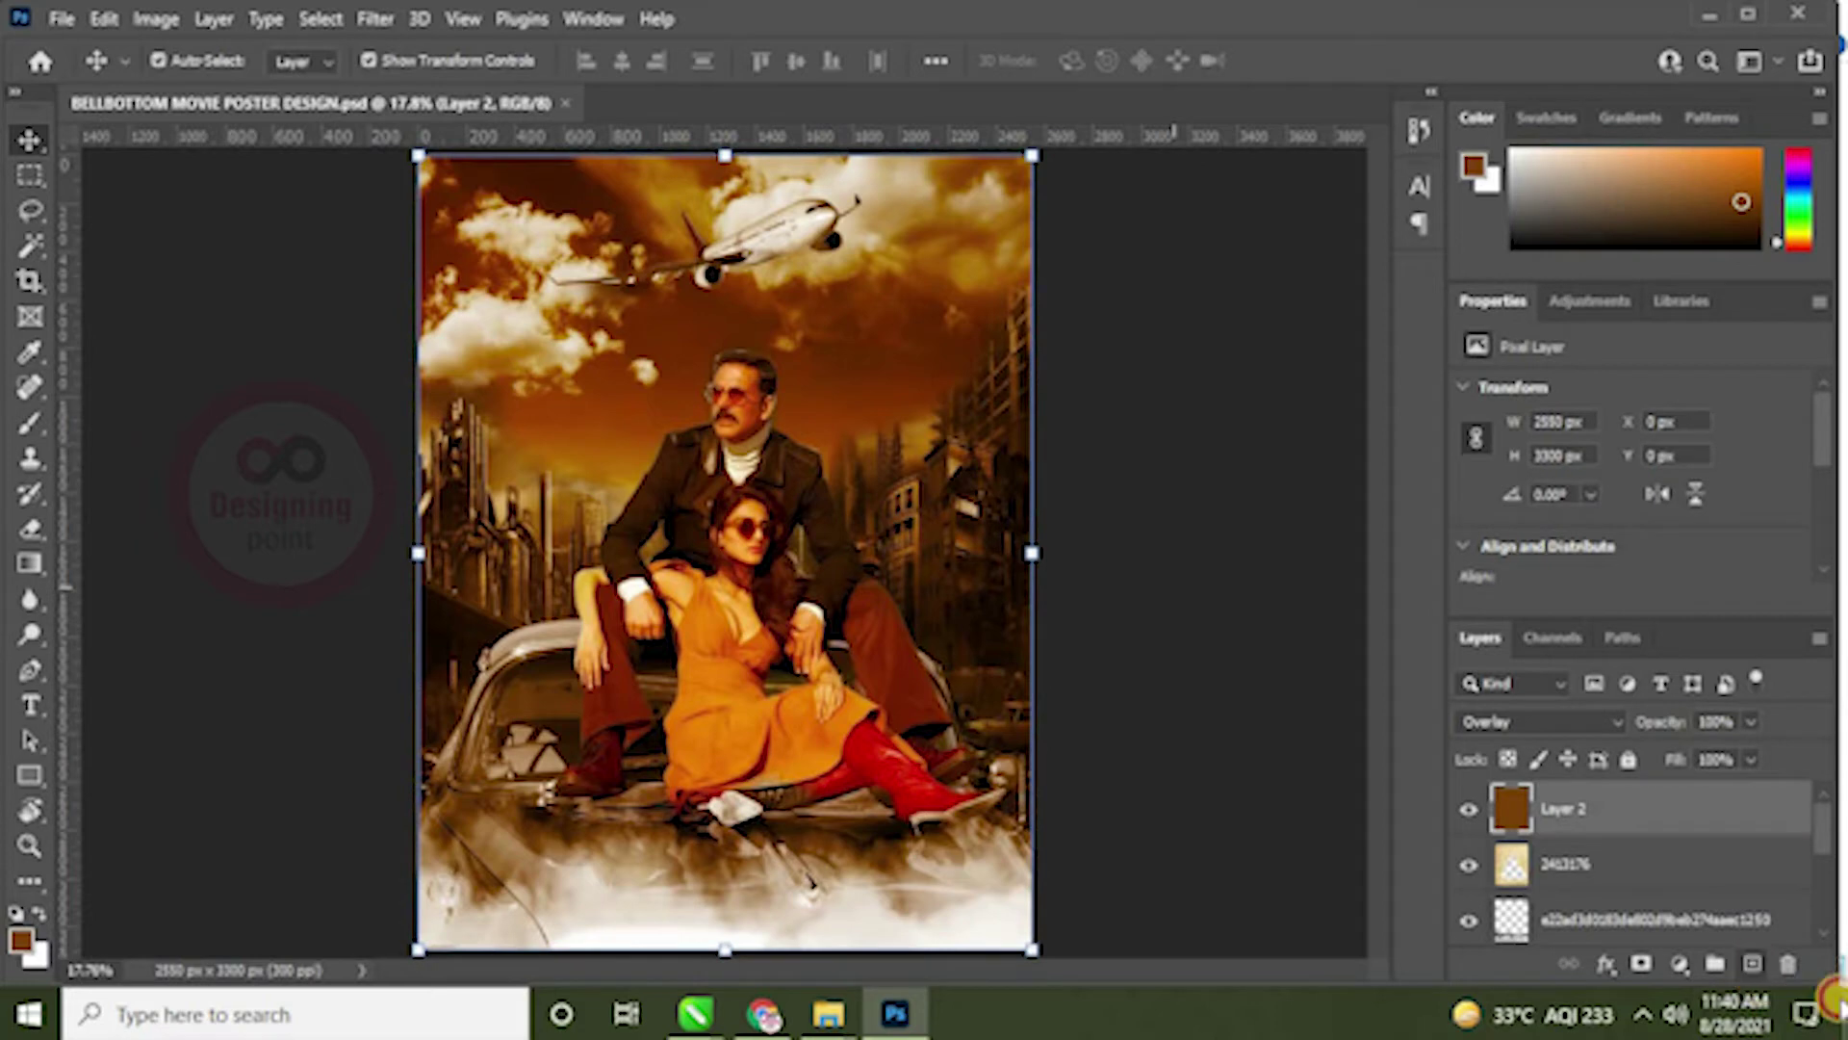
left_click(1753, 964)
key("b")
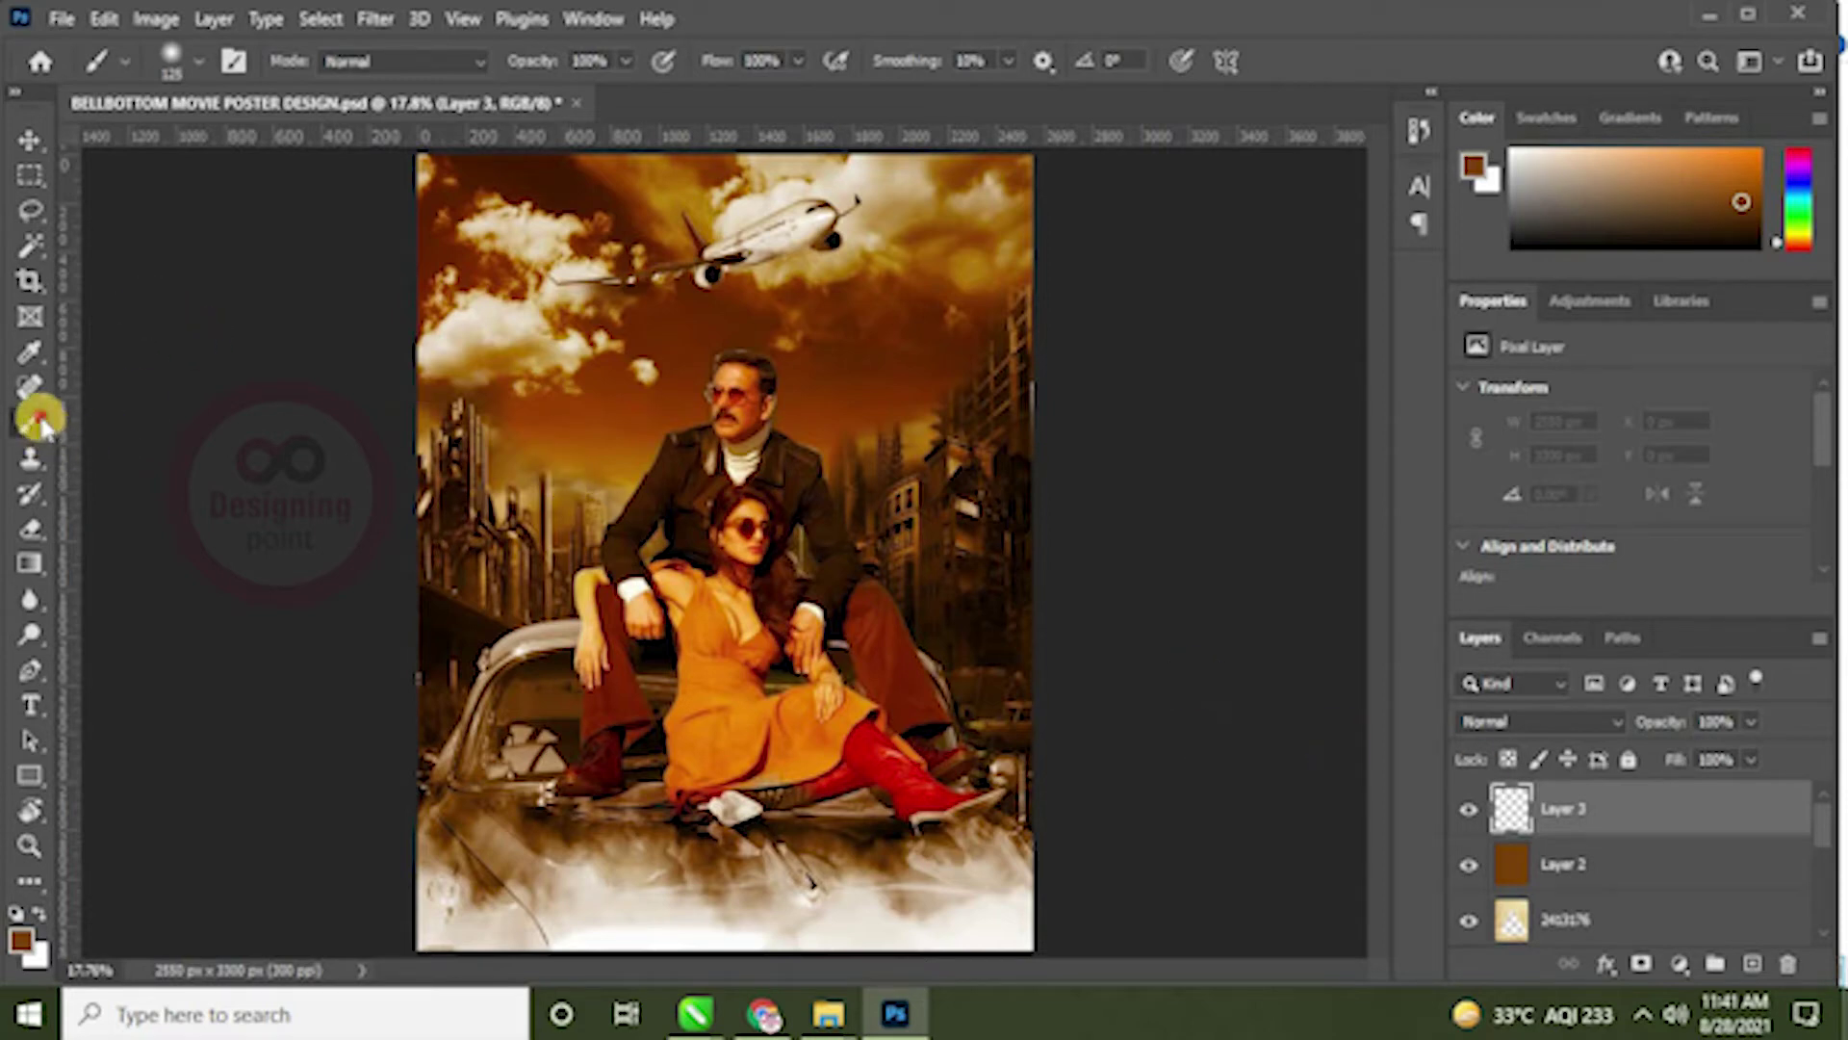
left_click(170, 58)
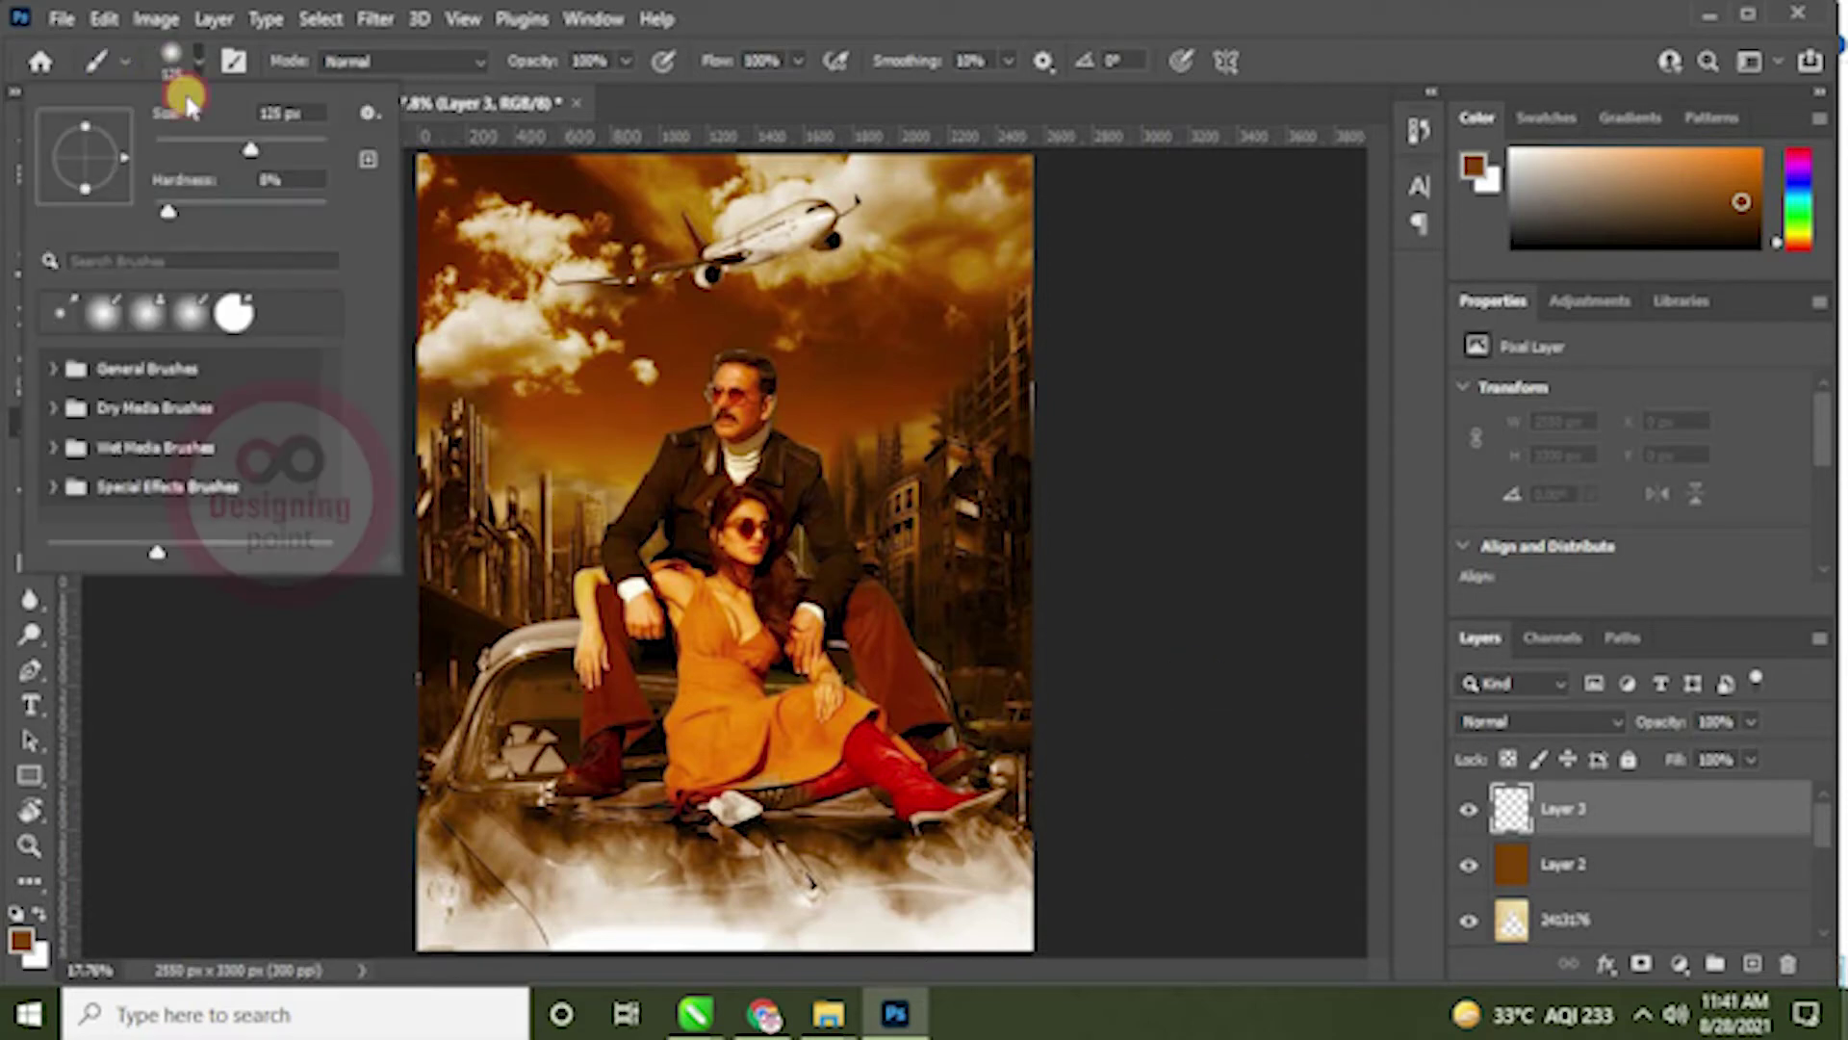
left_click_drag(250, 146, 254, 147)
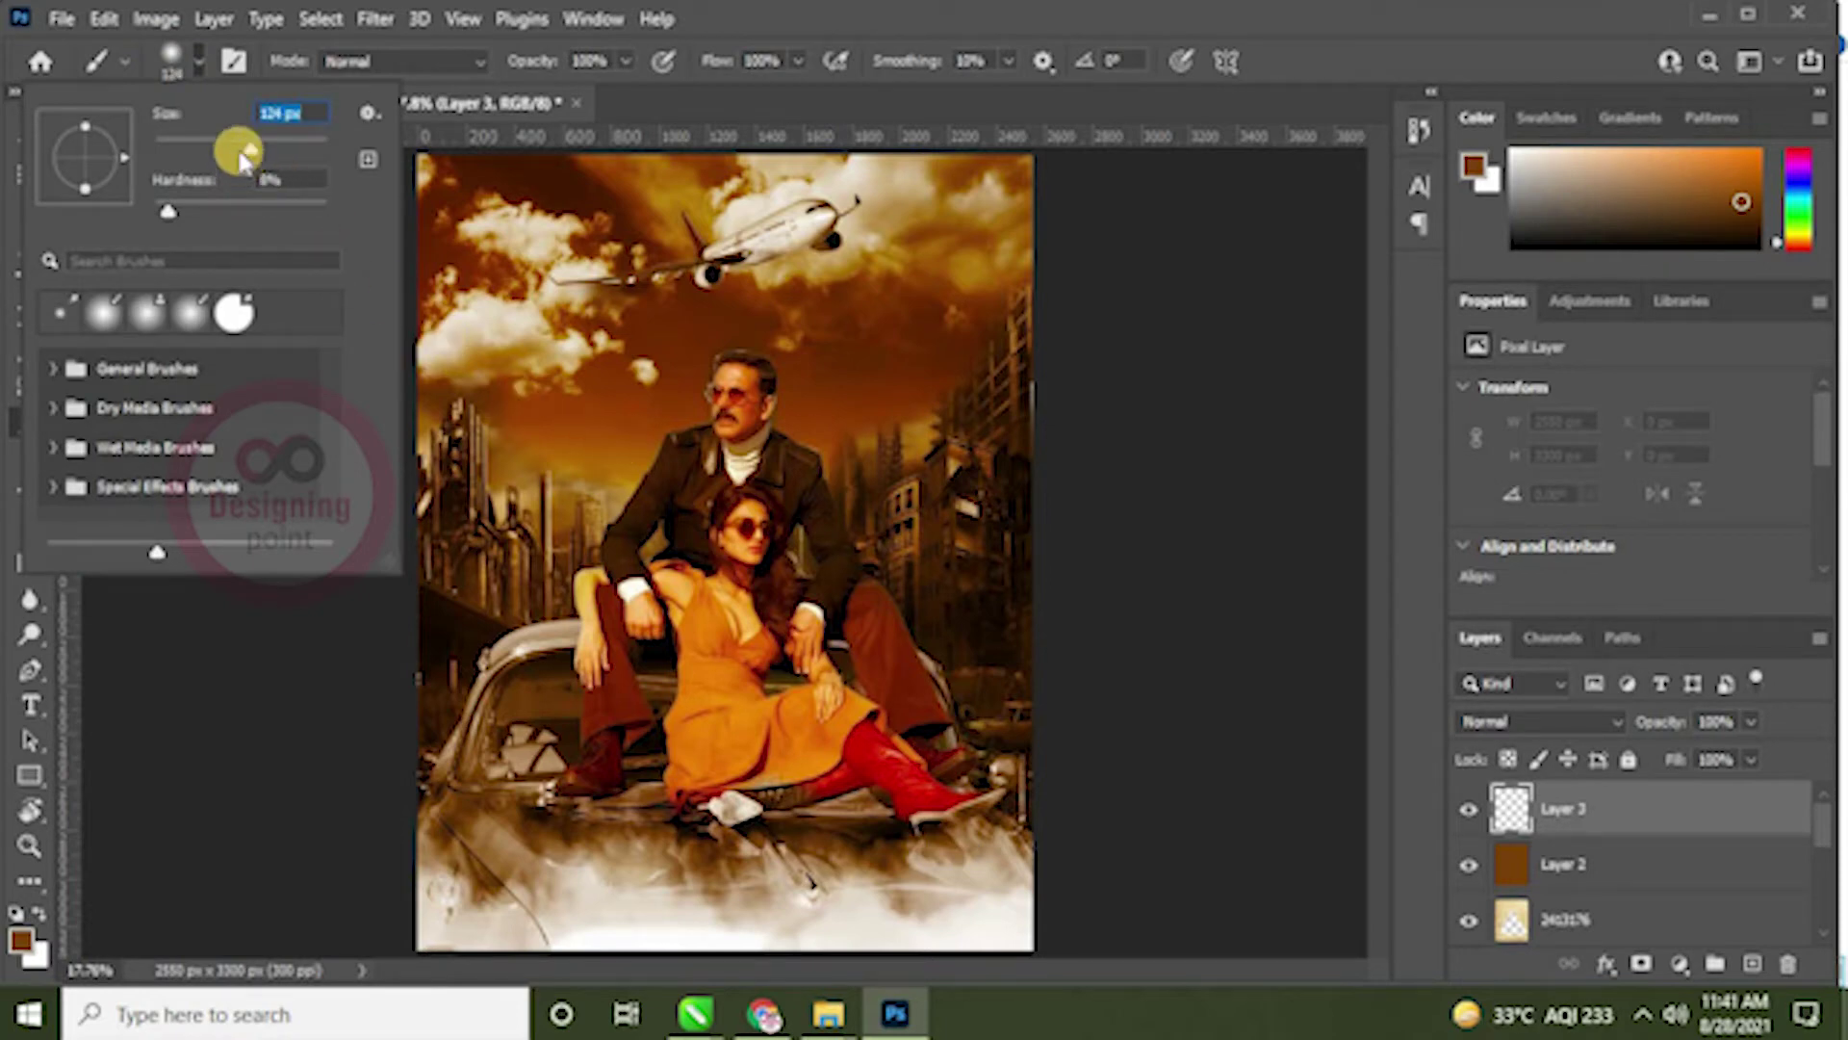
mouse_move(249, 154)
left_mouse_down()
mouse_move(296, 161)
mouse_move(275, 157)
left_mouse_up()
key("v")
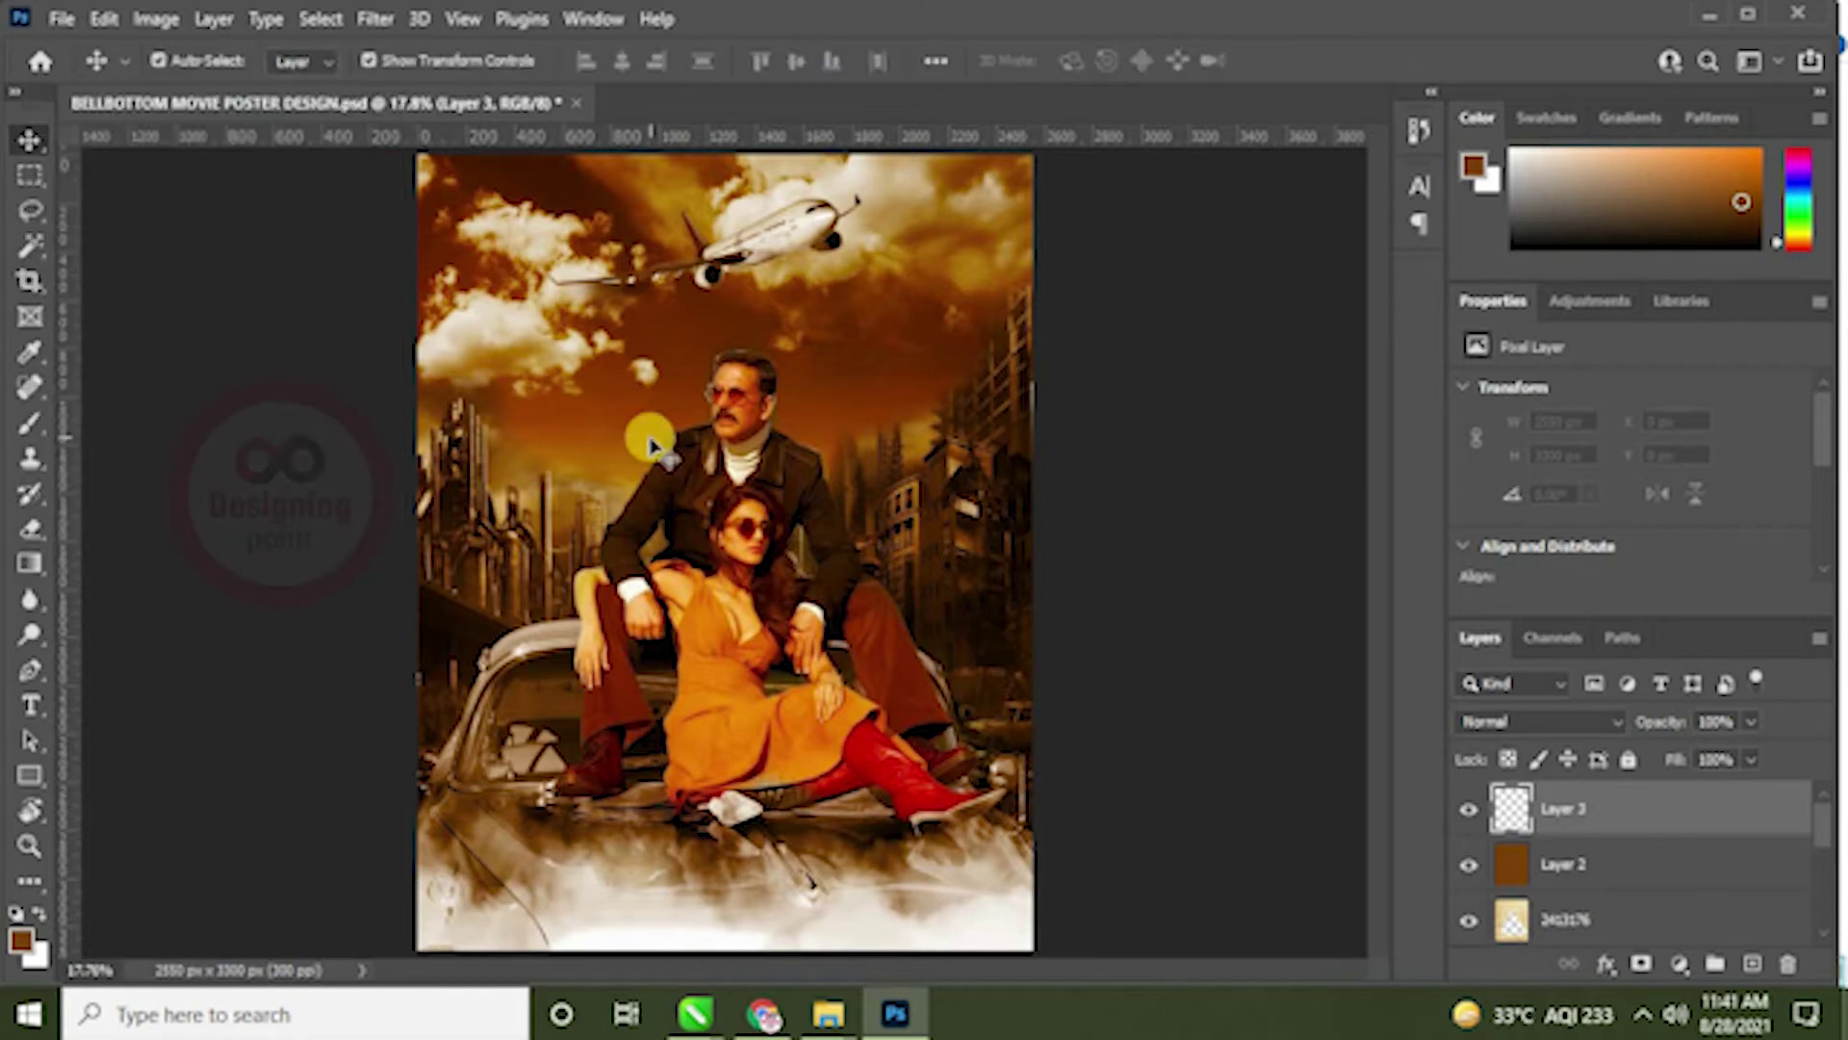
key("b")
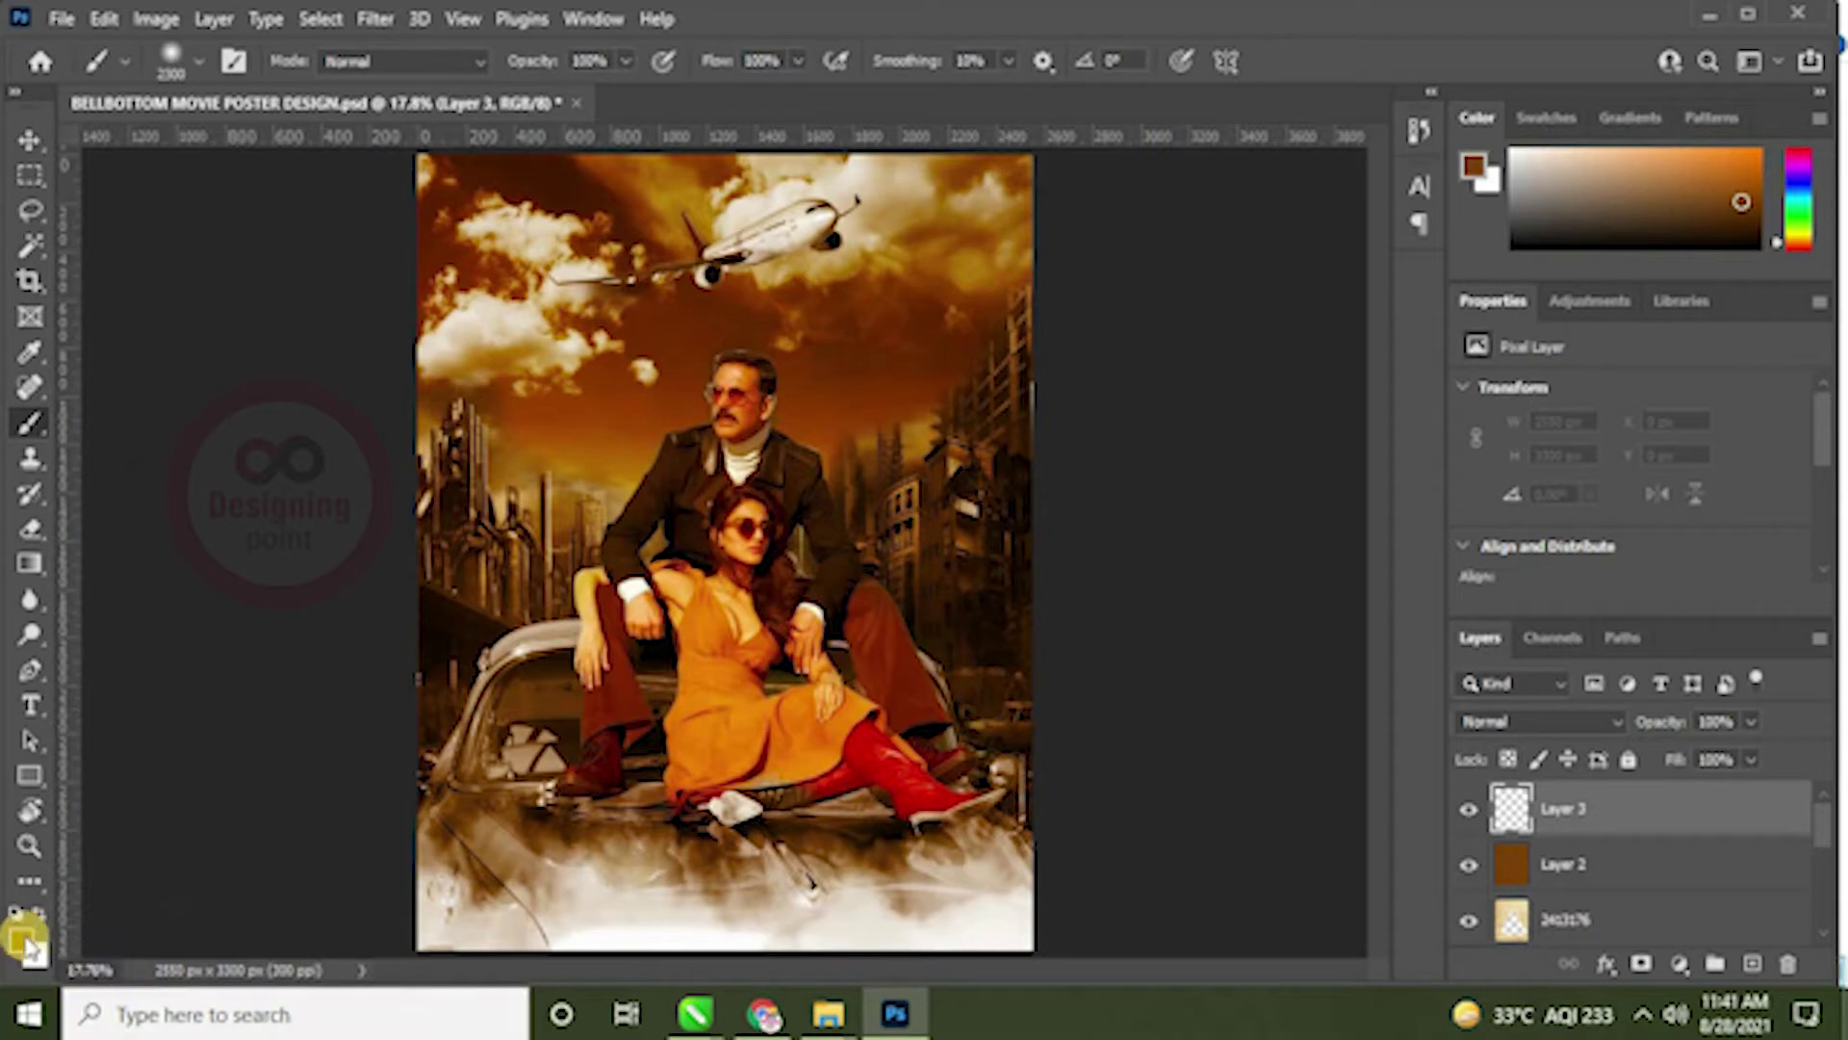
Step: Set the foreground color to red ff0303 and paint one large soft dab beside the man on Layer 3
left_click(27, 945)
left_click_drag(482, 421, 507, 325)
mouse_move(581, 250)
left_mouse_down()
mouse_move(578, 197)
mouse_move(561, 239)
mouse_move(582, 190)
mouse_move(549, 194)
left_mouse_up()
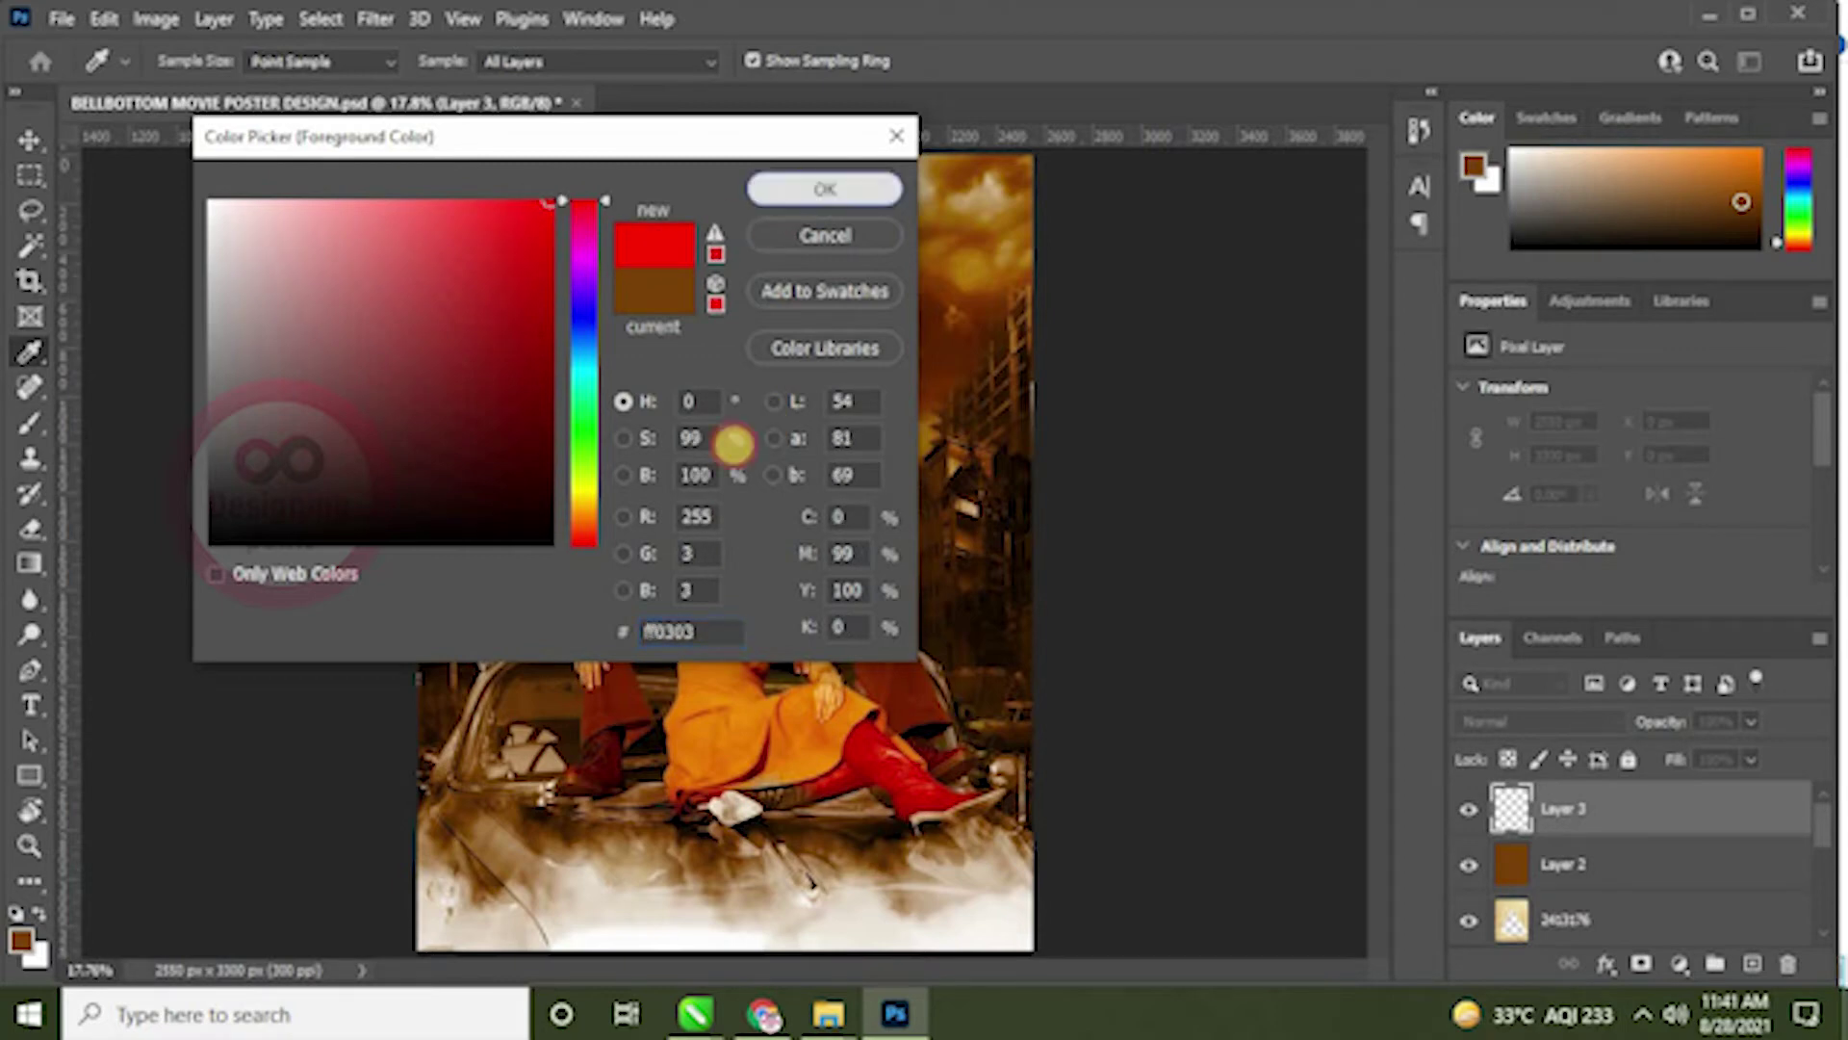
key("Return")
key("b")
left_click(636, 491)
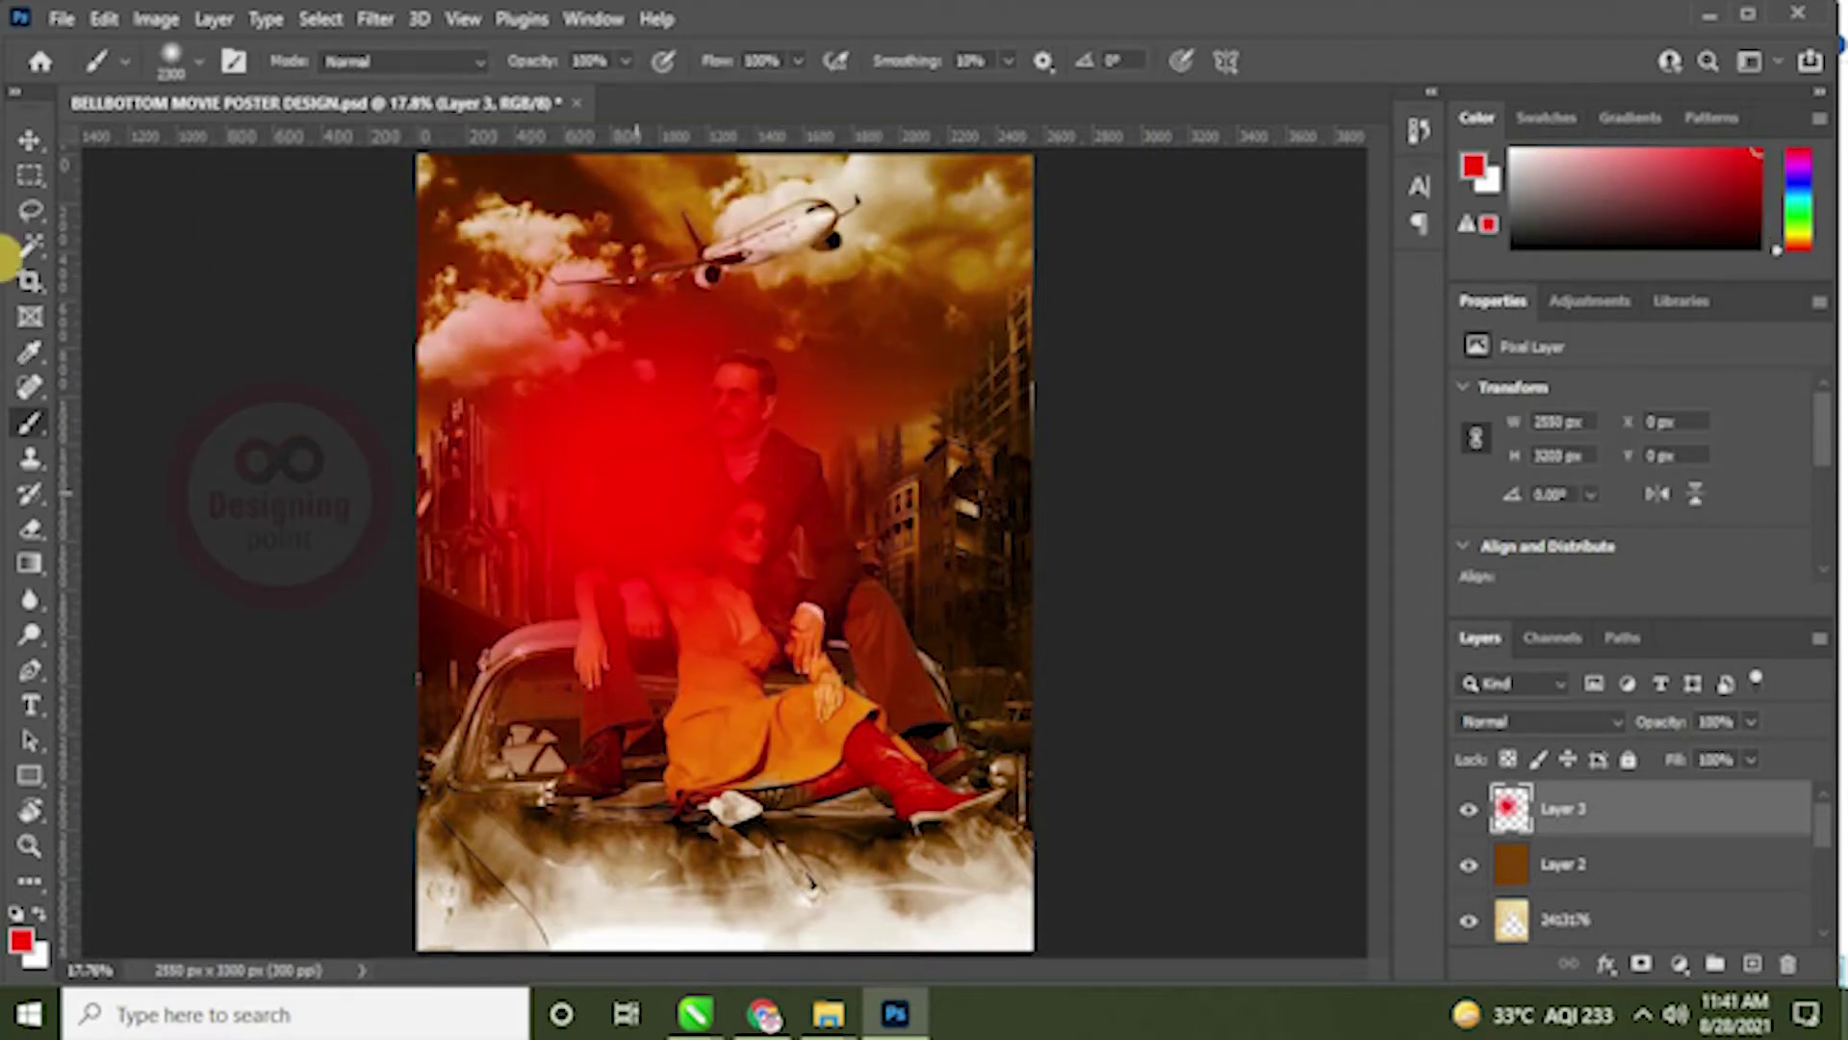
Step: Set Layer 3's blend mode to Lighten and move the red glow to about X 7 px, Y 97 px
left_click(21, 140)
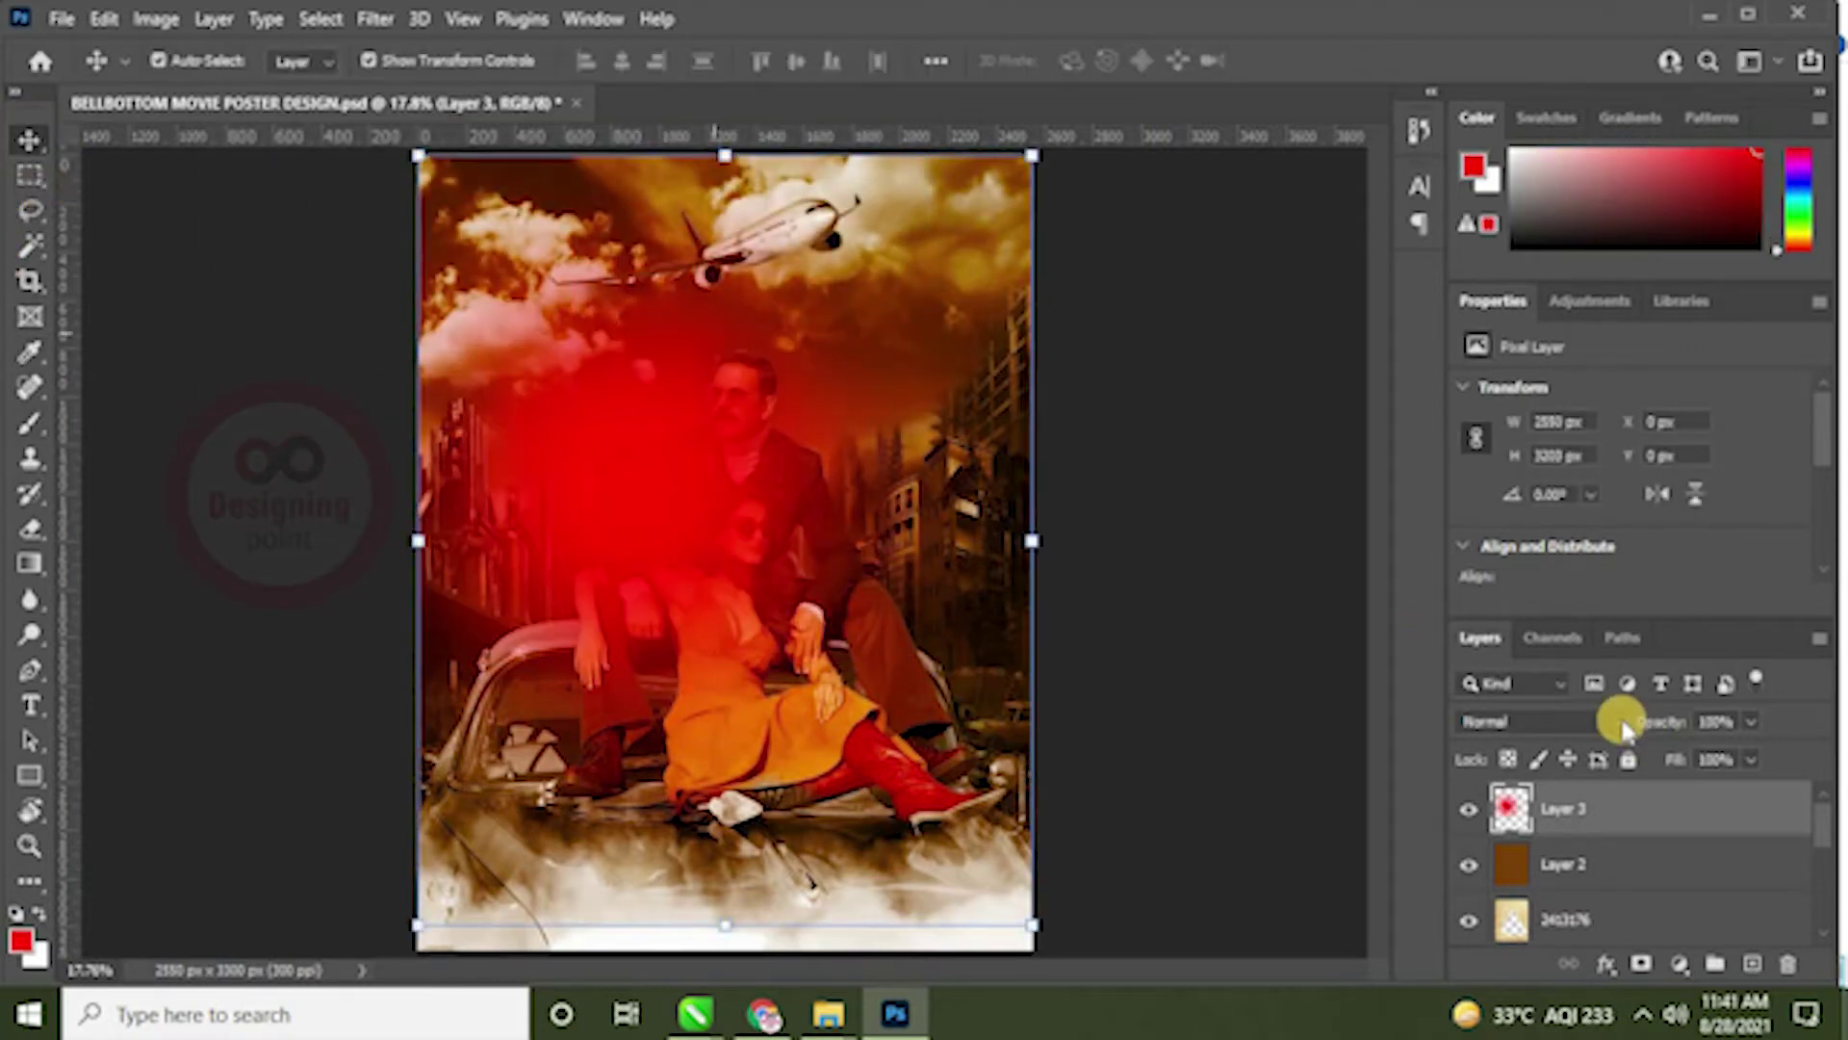
left_click(1511, 721)
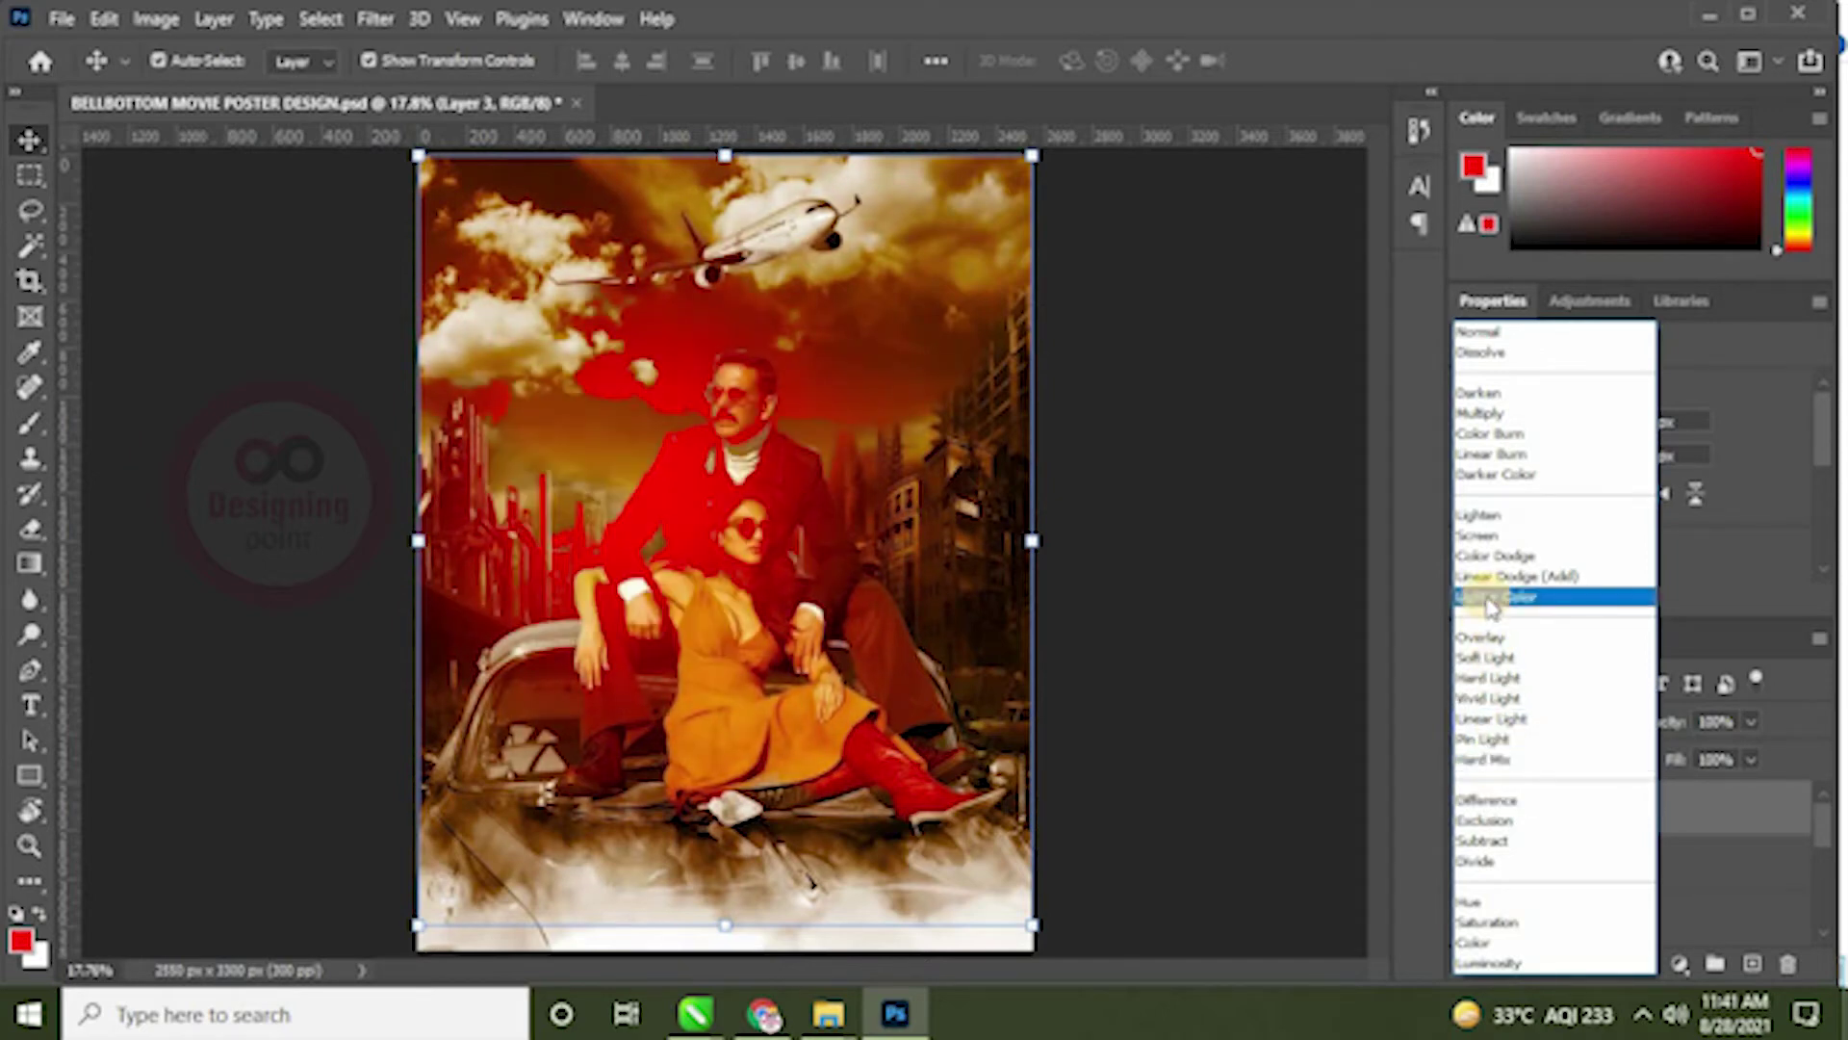
left_click(1501, 524)
left_click(268, 412)
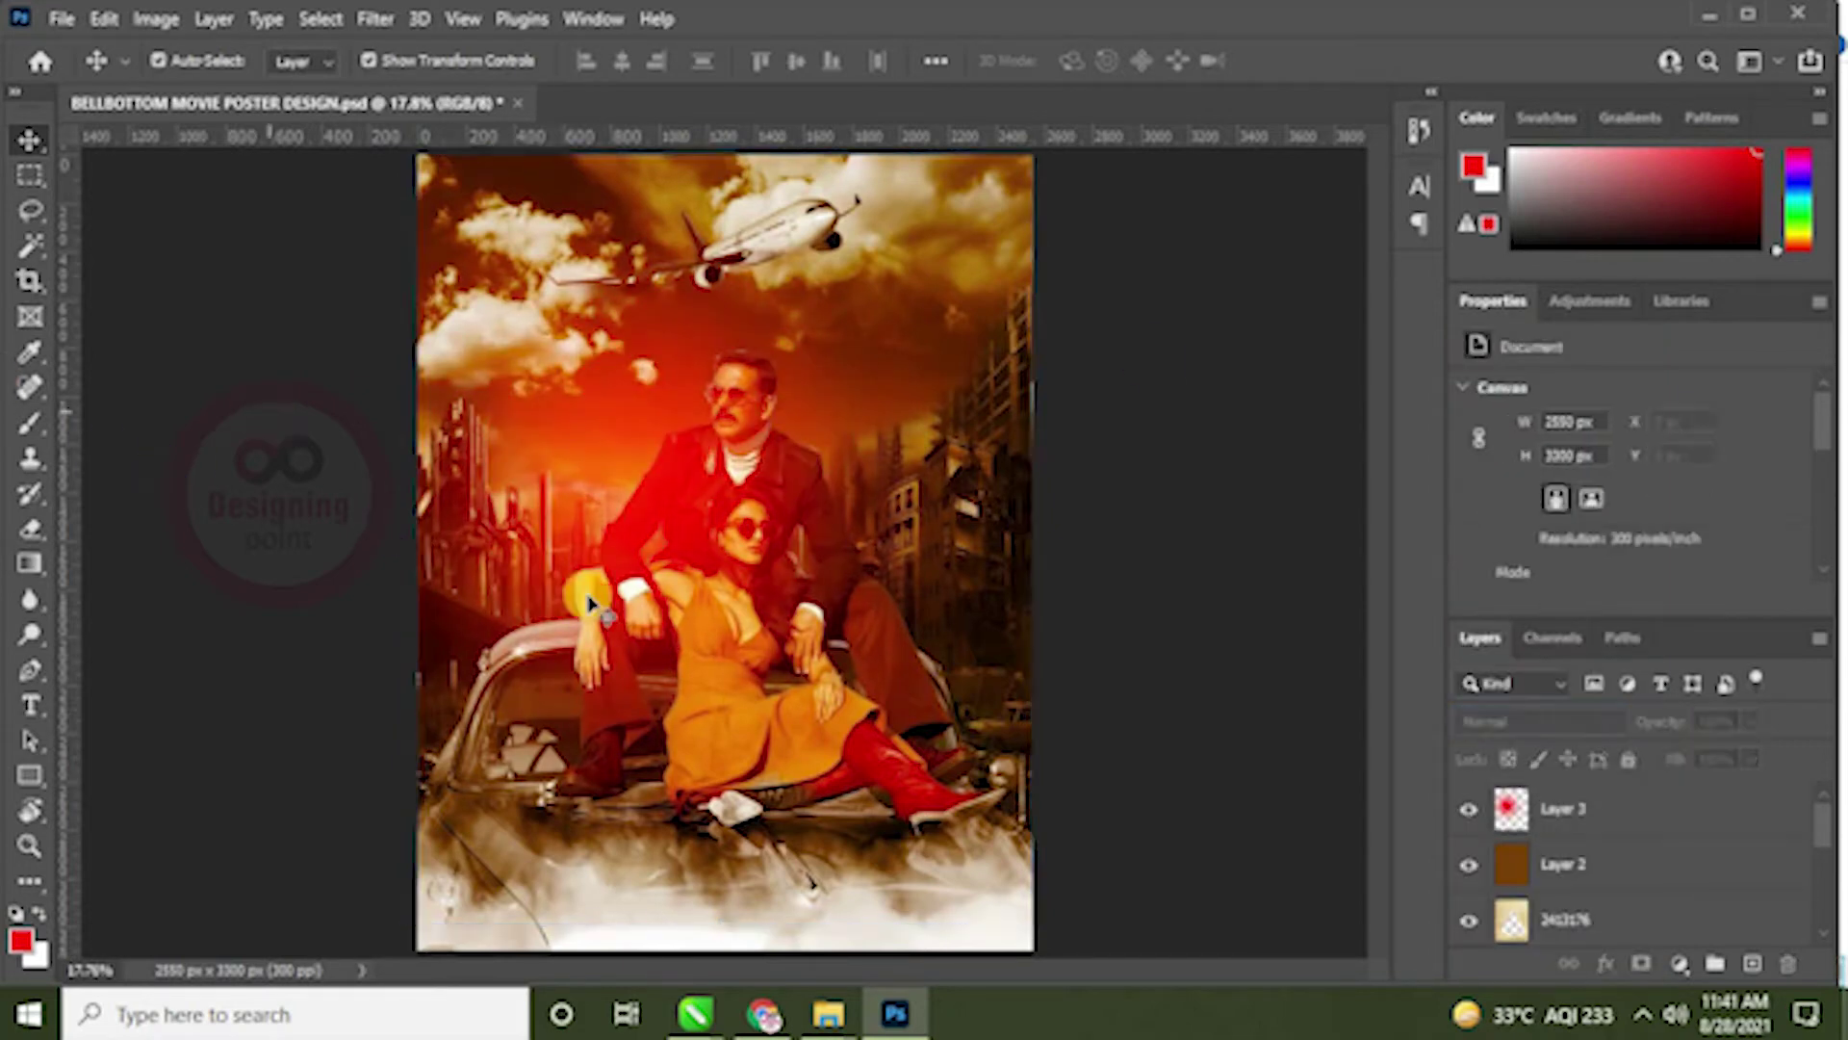
mouse_move(651, 489)
left_mouse_down()
mouse_move(624, 487)
mouse_move(631, 503)
mouse_move(647, 452)
mouse_move(647, 505)
mouse_move(616, 487)
mouse_move(652, 495)
left_mouse_up()
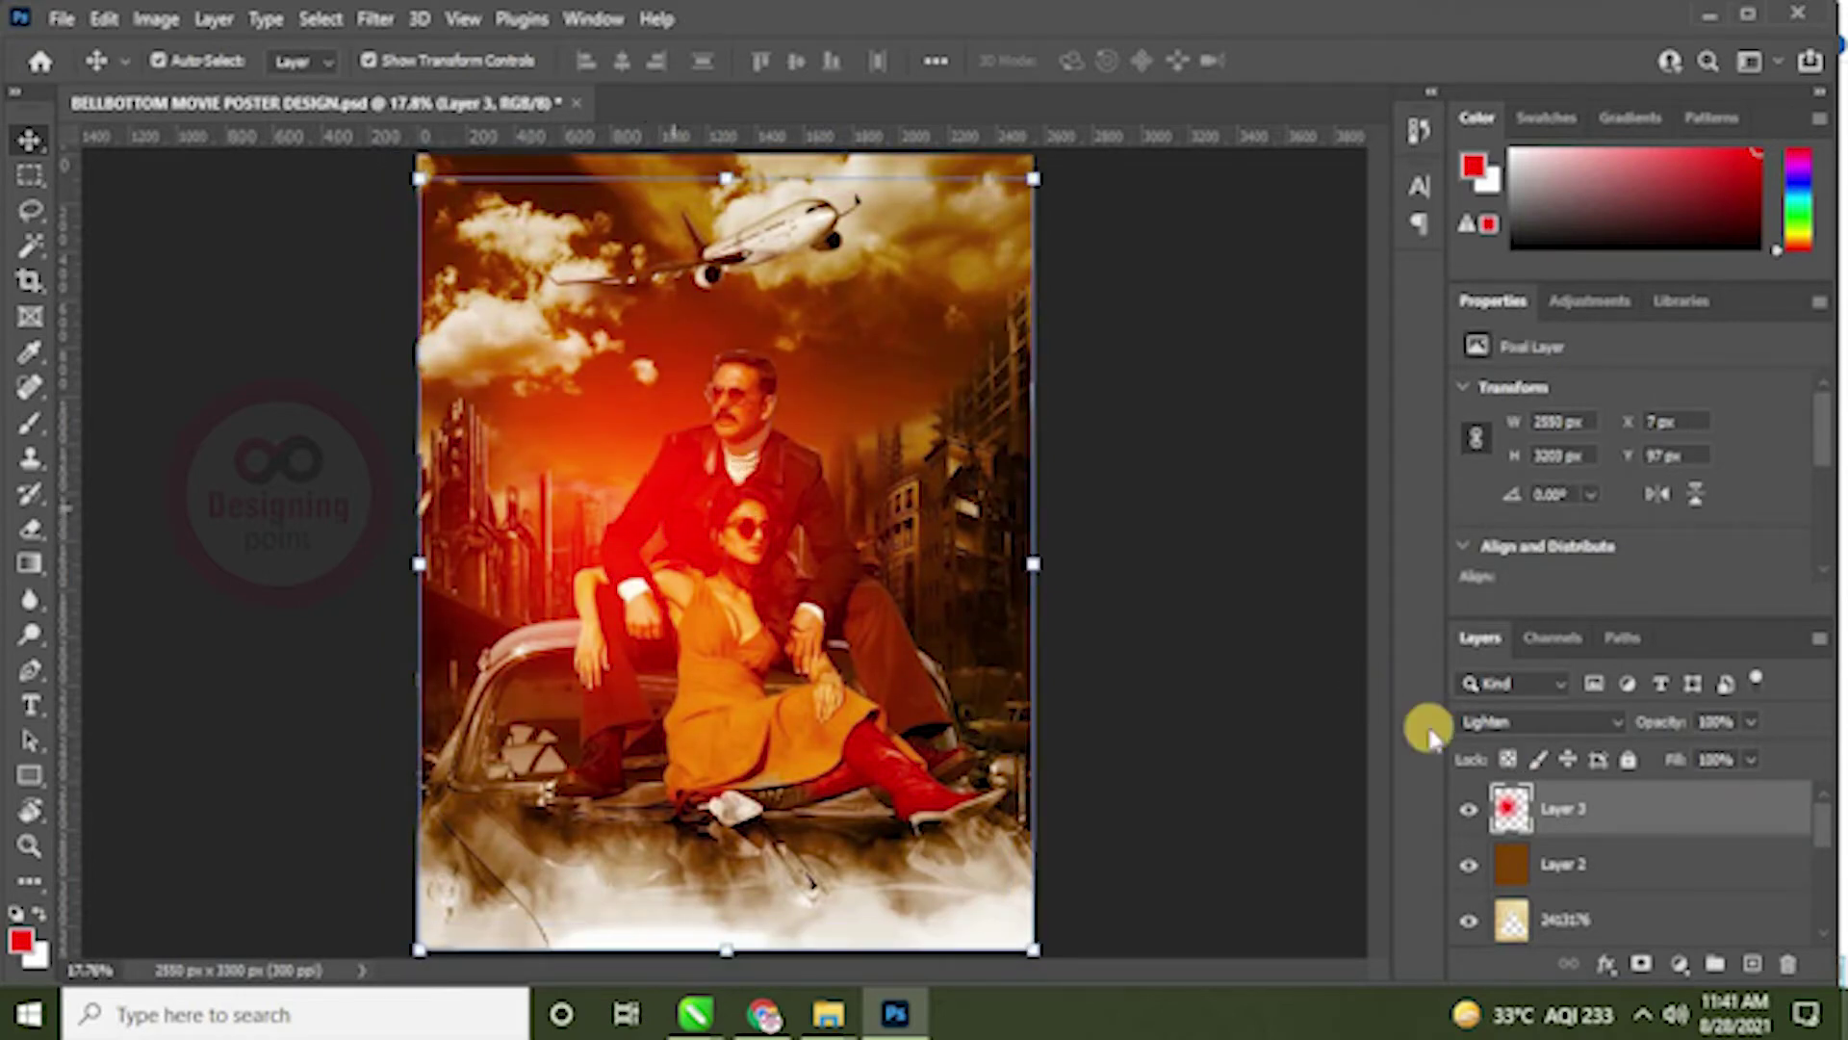
Step: Select the brown Layer 2 and ready the Eraser with a soft 250 px brush
left_click(1630, 870)
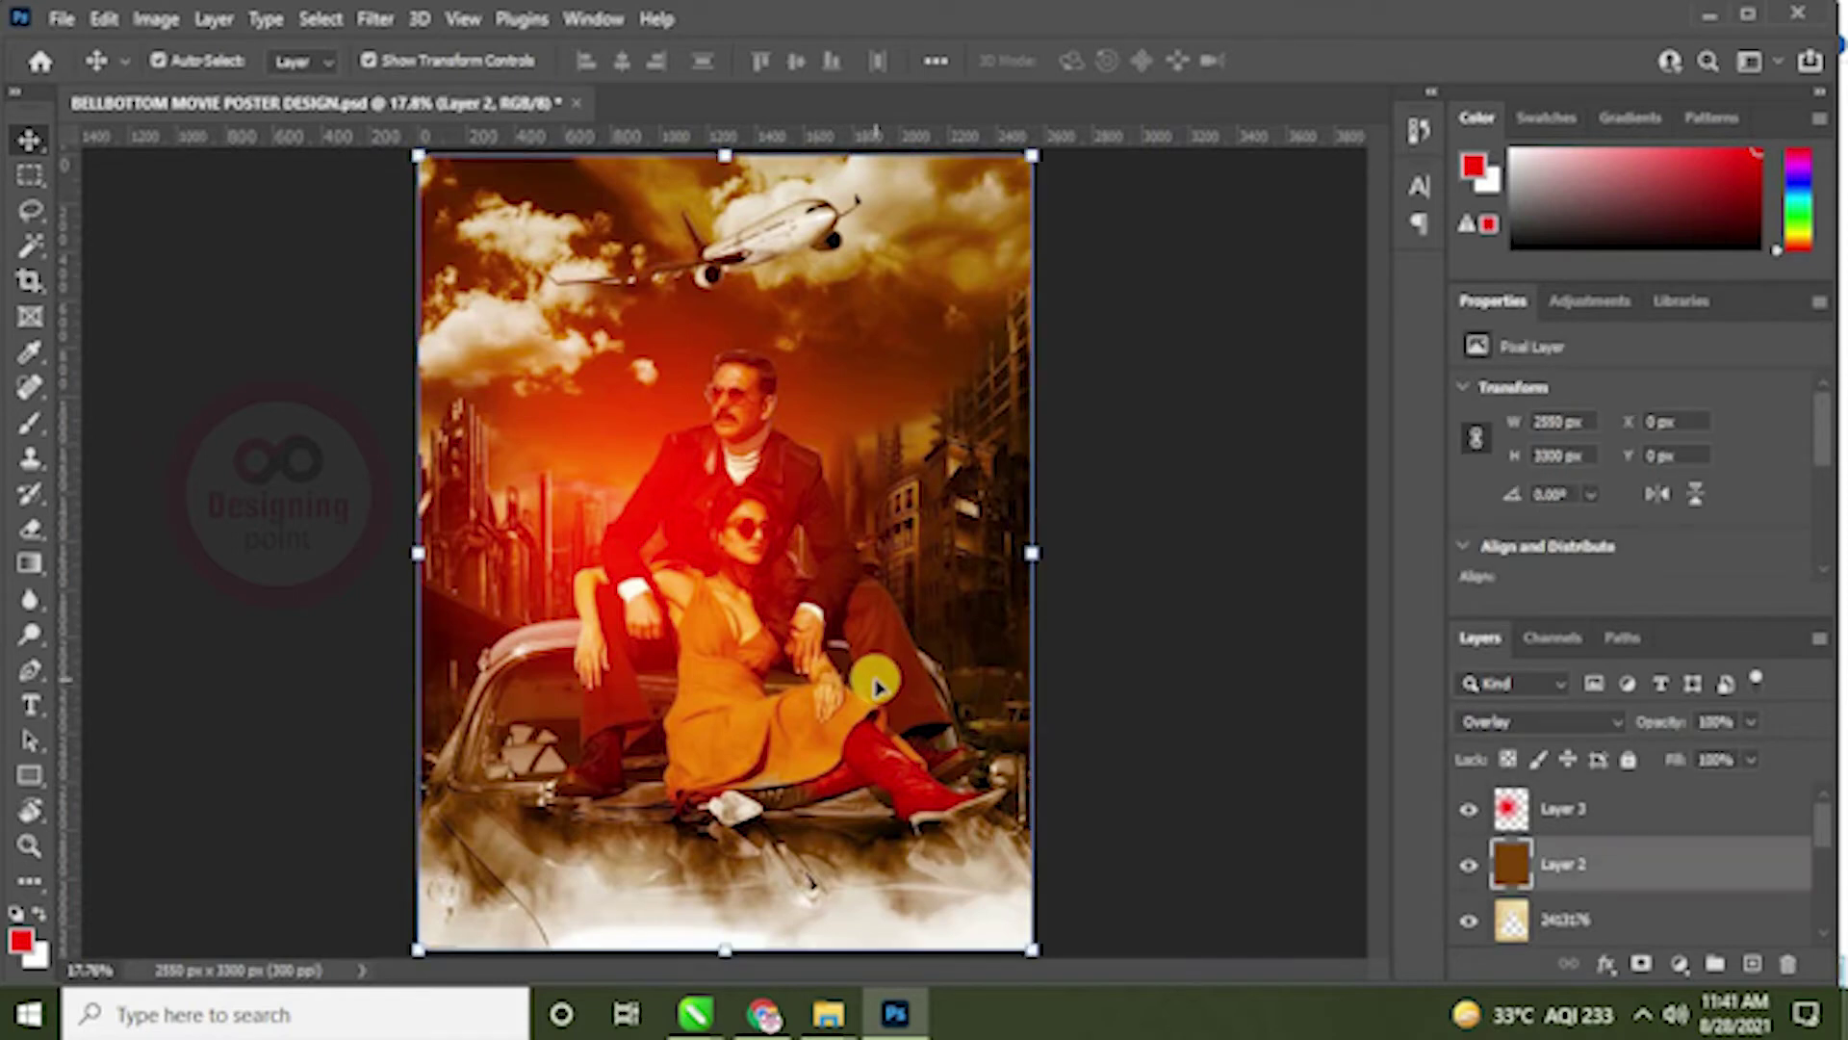
key("e")
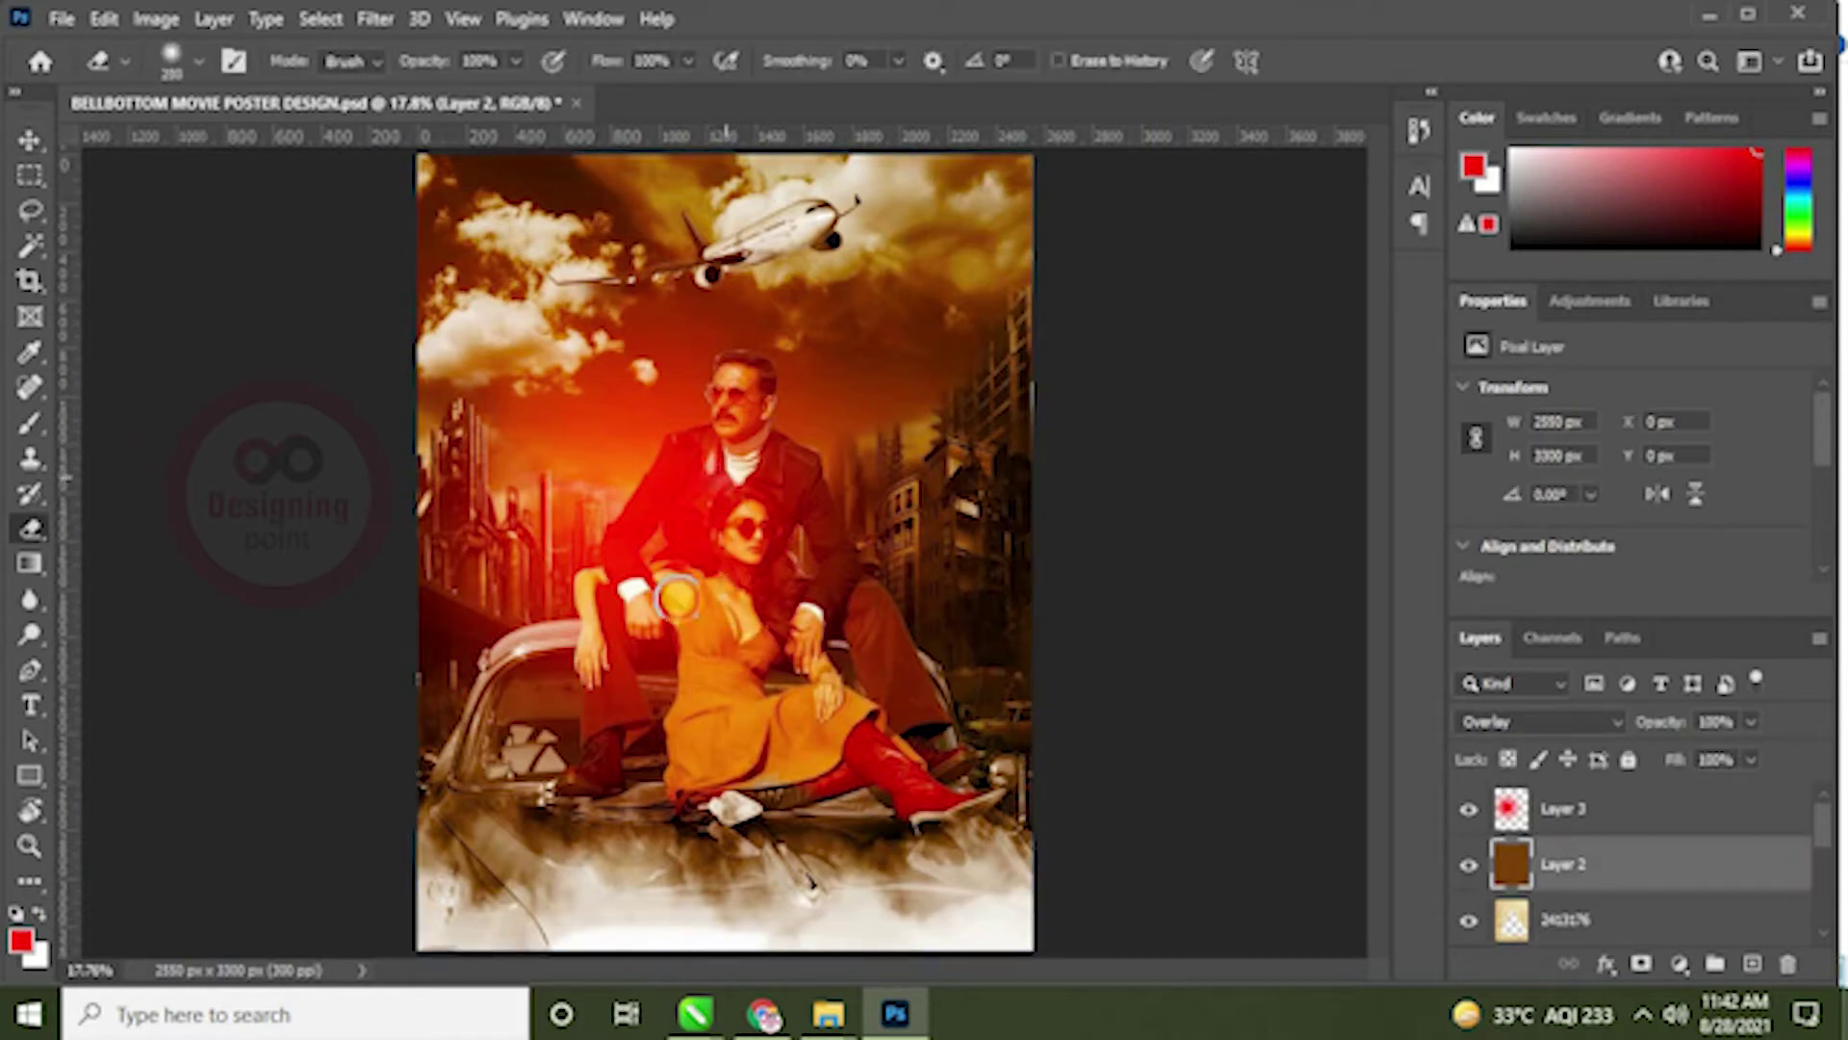
key("bracketright")
key("bracketright")
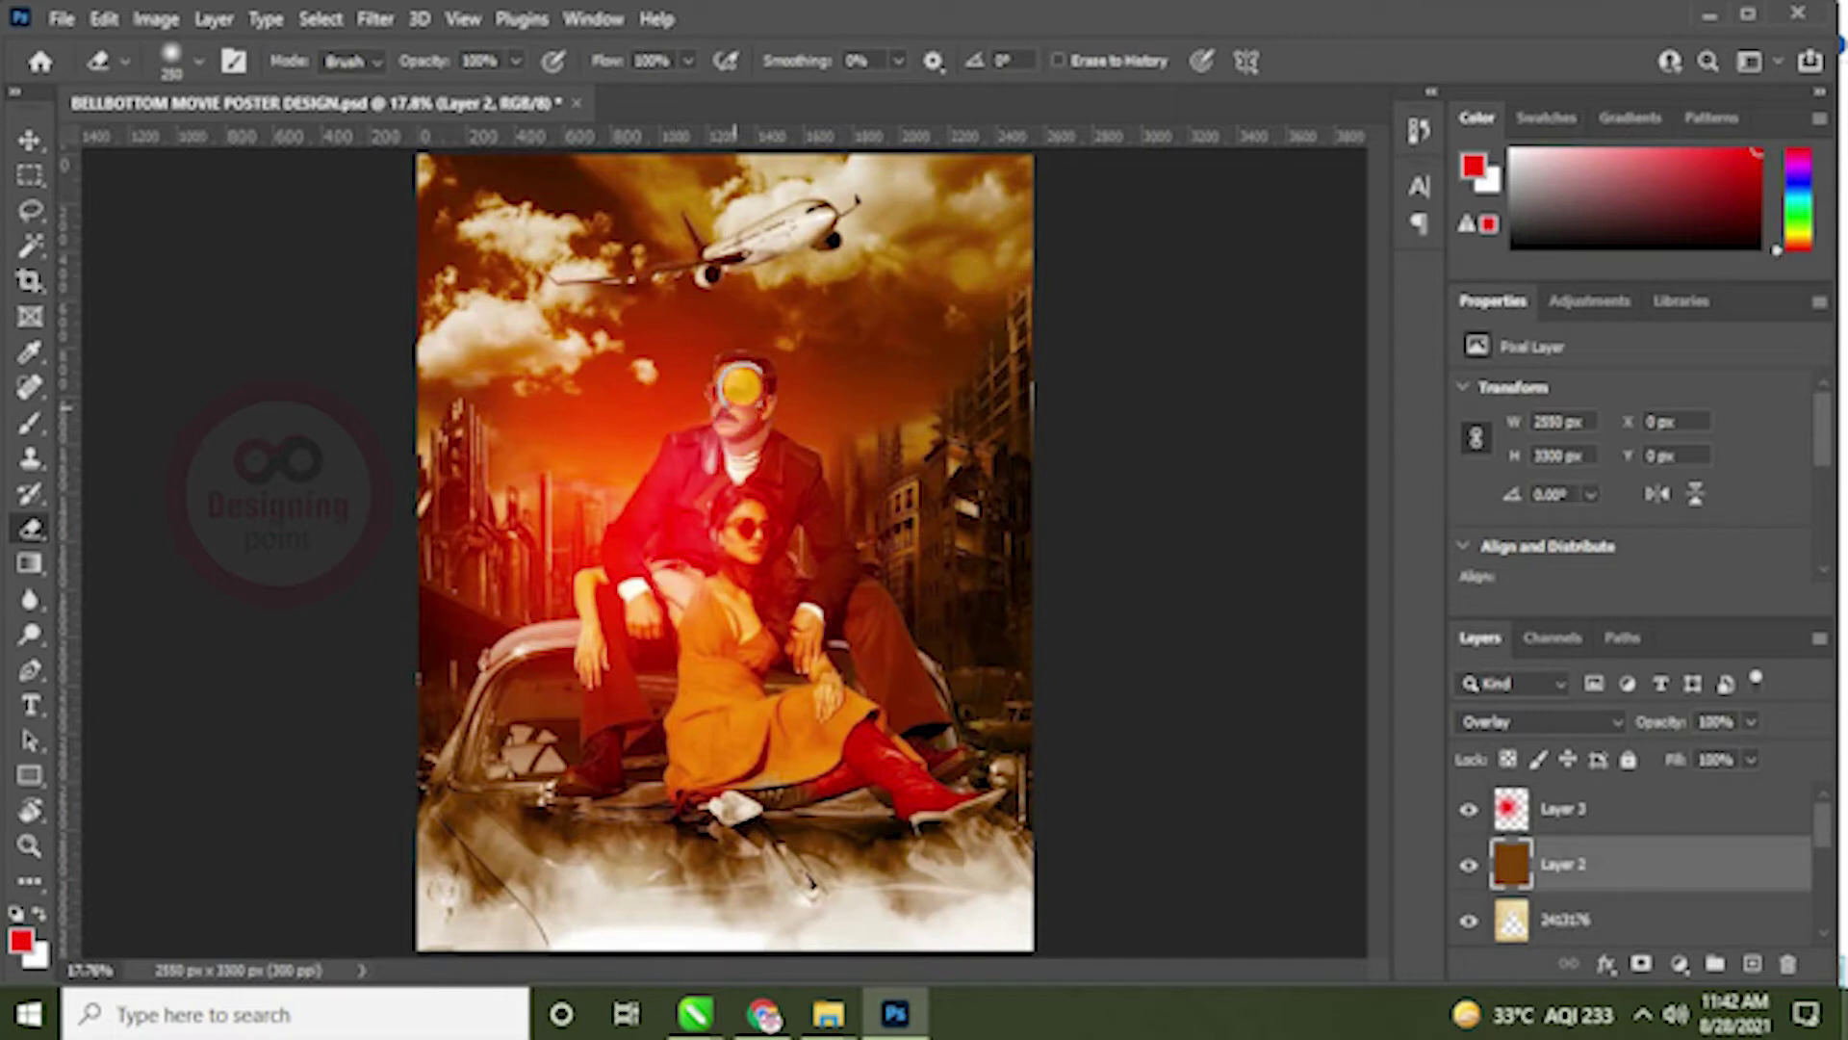
Step: Try to erase Layer 2's brown tint over the couple's bodies and legs with the 250 px Eraser
mouse_move(734, 537)
left_mouse_down()
mouse_move(697, 616)
mouse_move(646, 641)
mouse_move(666, 508)
mouse_move(618, 604)
left_mouse_up()
mouse_move(637, 541)
left_mouse_down()
mouse_move(601, 723)
mouse_move(627, 713)
mouse_move(575, 718)
mouse_move(594, 760)
left_mouse_up()
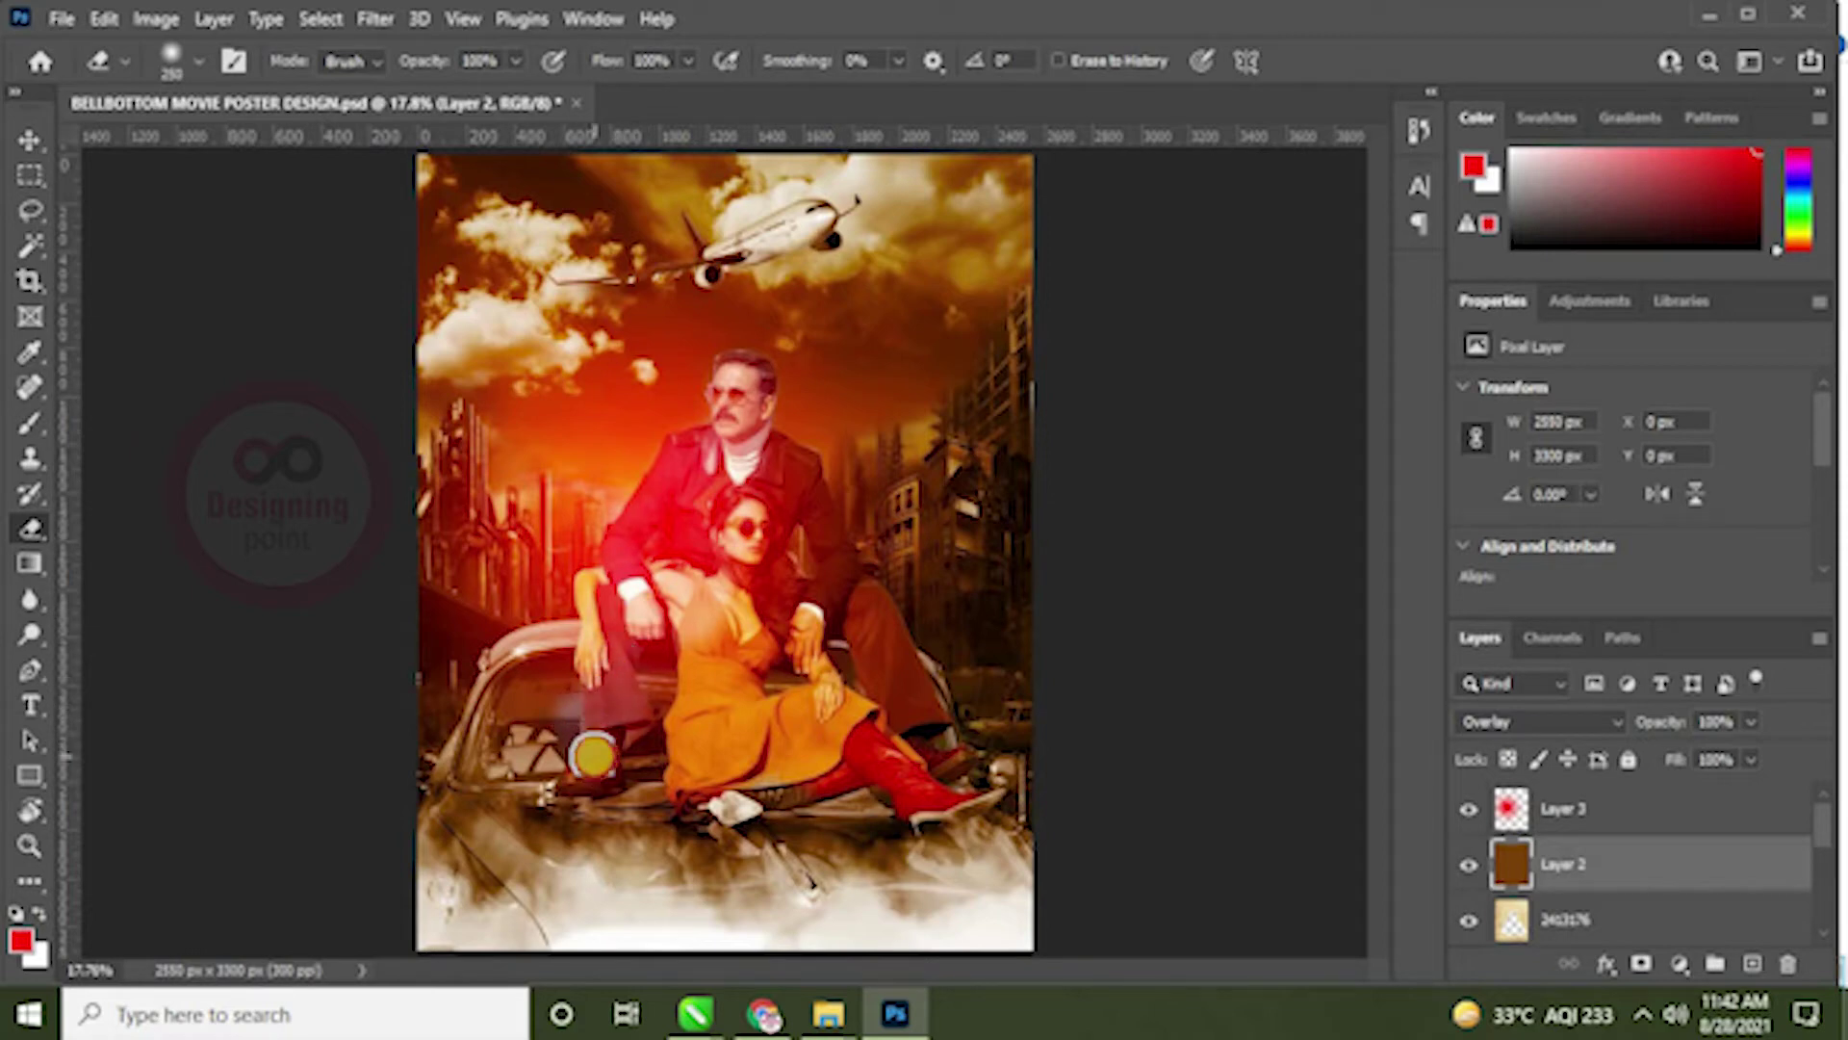
key("ctrl+z")
mouse_move(703, 510)
left_mouse_down()
mouse_move(746, 470)
mouse_move(770, 484)
mouse_move(622, 568)
mouse_move(674, 468)
mouse_move(645, 566)
mouse_move(607, 593)
mouse_move(774, 593)
mouse_move(782, 572)
mouse_move(743, 510)
mouse_move(789, 557)
mouse_move(700, 701)
mouse_move(781, 708)
mouse_move(720, 709)
mouse_move(696, 638)
mouse_move(720, 720)
mouse_move(708, 741)
mouse_move(750, 746)
mouse_move(690, 773)
mouse_move(857, 720)
mouse_move(777, 737)
mouse_move(814, 756)
mouse_move(882, 742)
mouse_move(868, 763)
mouse_move(906, 776)
mouse_move(806, 757)
mouse_move(874, 634)
mouse_move(798, 473)
mouse_move(751, 459)
mouse_move(797, 587)
mouse_move(787, 631)
mouse_move(805, 616)
mouse_move(899, 701)
left_mouse_up()
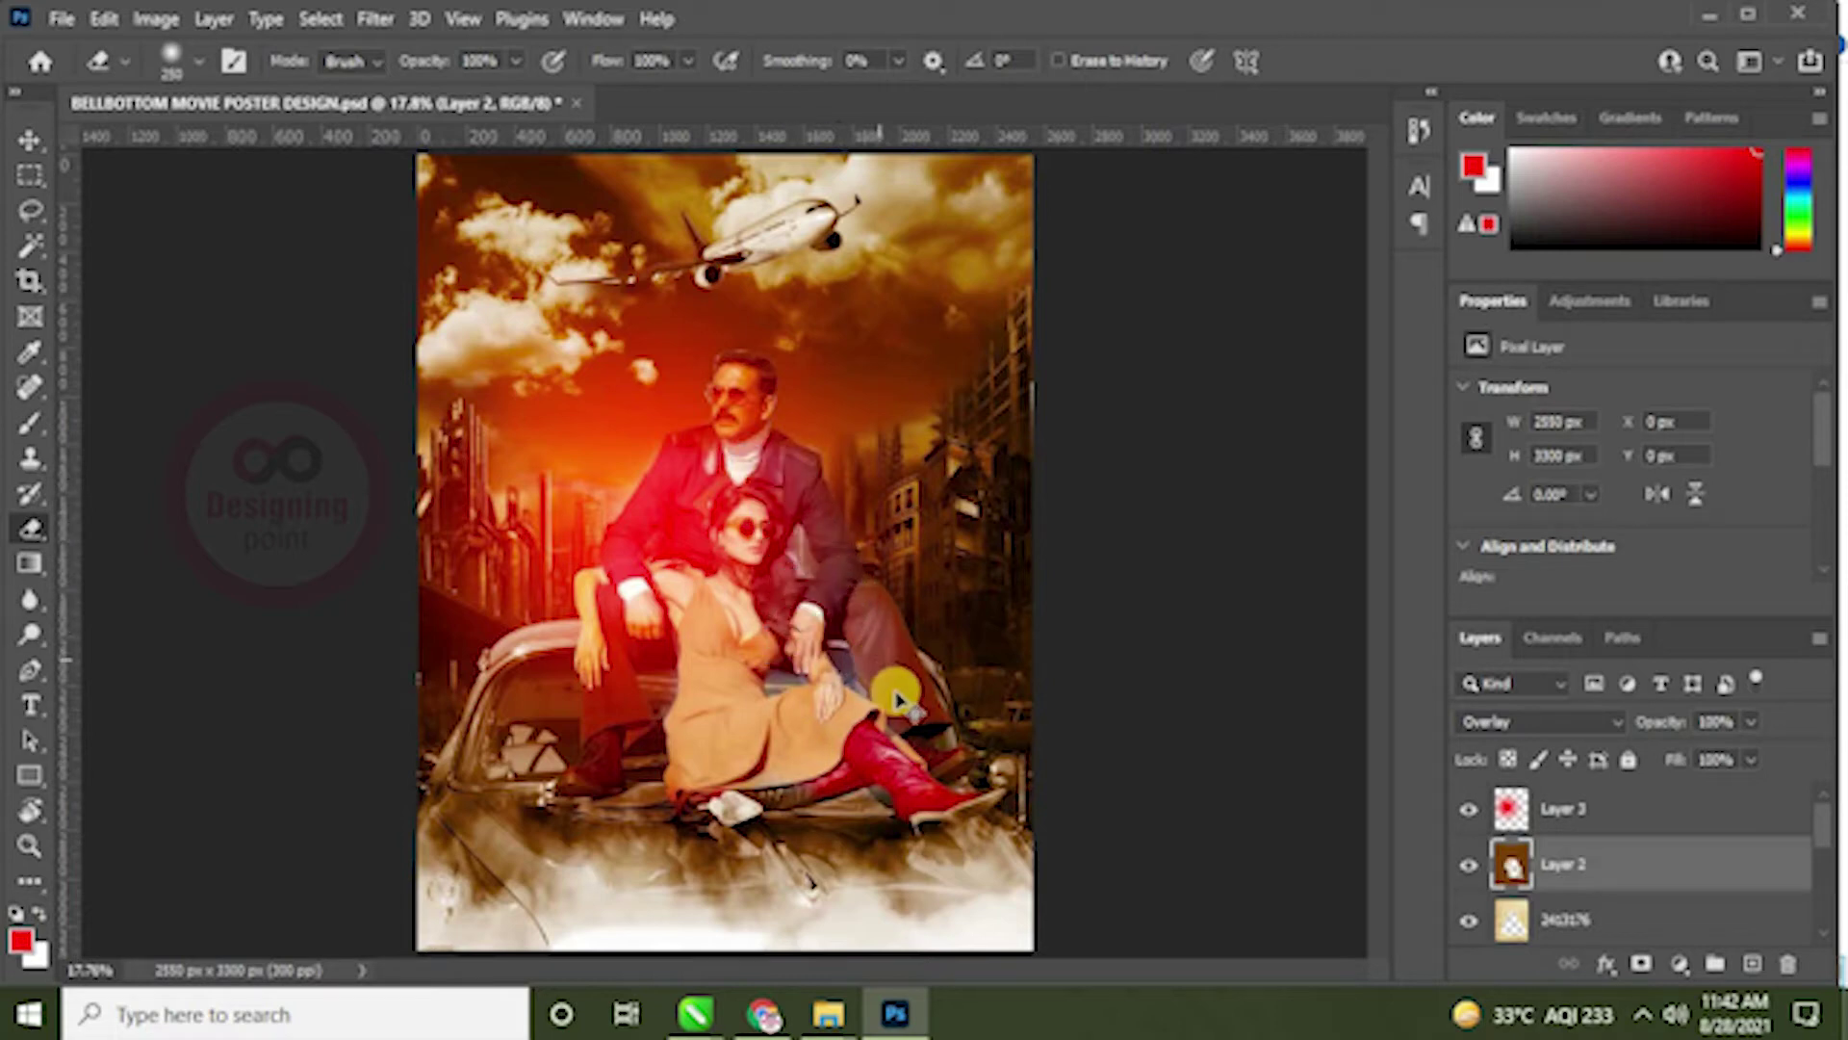
key("ctrl+z")
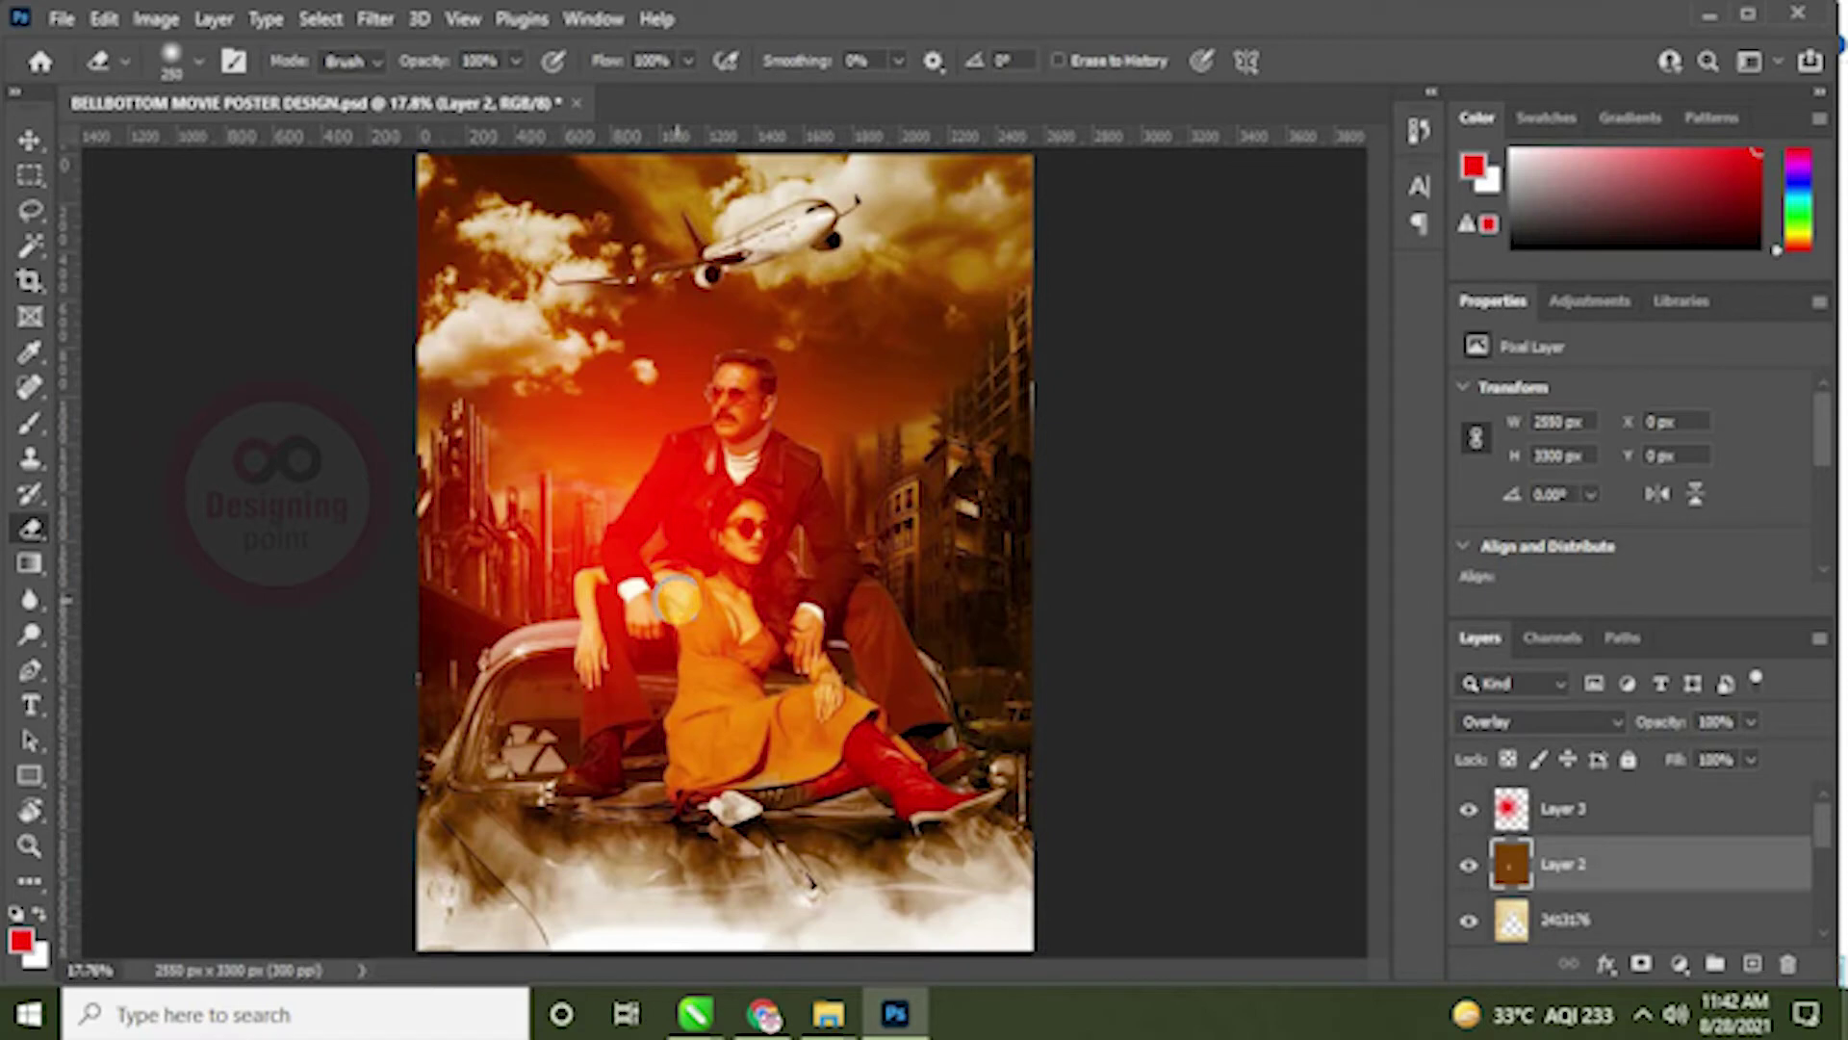
Step: Erase Layer 2's brown tint over the man's face and jacket and the woman's body, using the Eraser at 250 px and 150 px
mouse_move(668, 597)
left_mouse_down()
mouse_move(738, 508)
mouse_move(736, 539)
mouse_move(737, 419)
left_mouse_up()
key("bracketleft")
key("bracketleft")
key("bracketleft")
key("bracketleft")
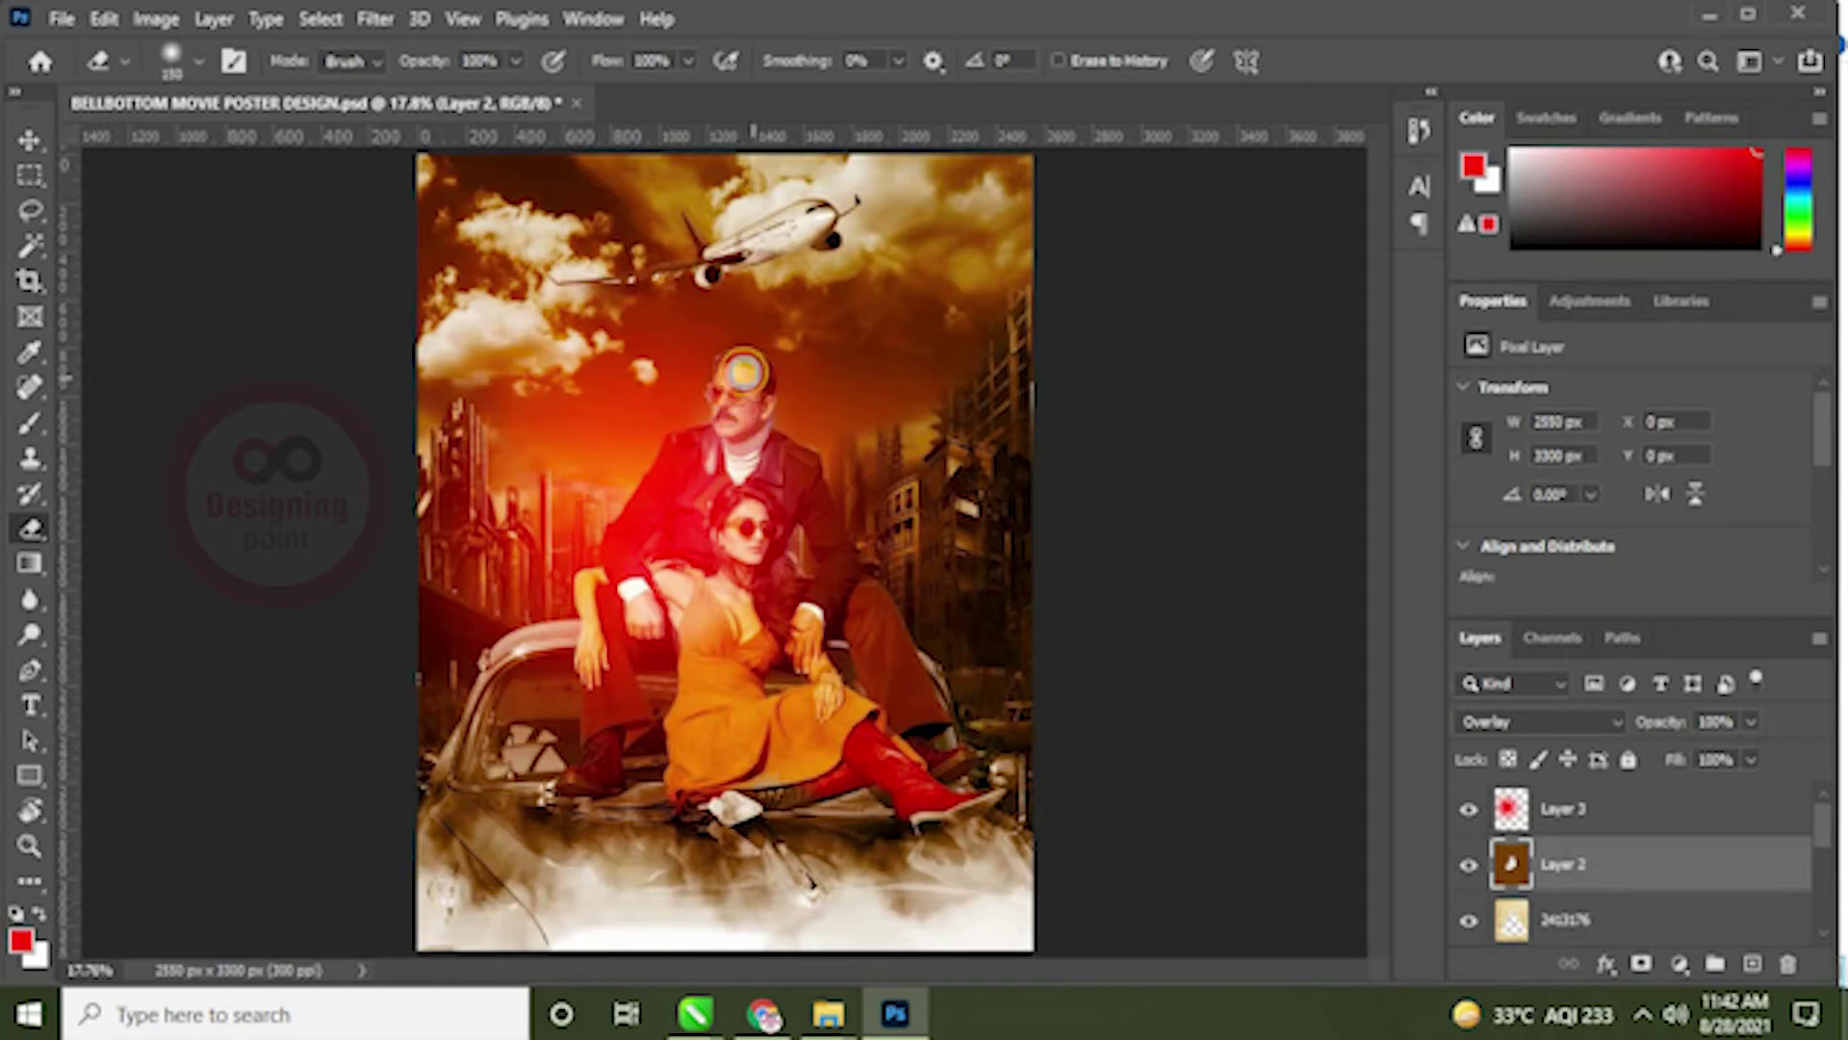
mouse_move(747, 368)
left_mouse_down()
mouse_move(699, 493)
mouse_move(626, 567)
mouse_move(701, 441)
mouse_move(627, 566)
mouse_move(719, 484)
mouse_move(694, 568)
mouse_move(616, 608)
left_mouse_up()
mouse_move(723, 589)
left_mouse_down()
mouse_move(700, 778)
mouse_move(696, 751)
mouse_move(847, 723)
mouse_move(765, 717)
mouse_move(762, 630)
mouse_move(800, 624)
mouse_move(736, 601)
mouse_move(761, 601)
mouse_move(704, 653)
mouse_move(608, 636)
mouse_move(604, 717)
mouse_move(607, 607)
mouse_move(682, 569)
mouse_move(776, 719)
mouse_move(866, 743)
mouse_move(813, 761)
mouse_move(763, 494)
mouse_move(660, 587)
left_mouse_up()
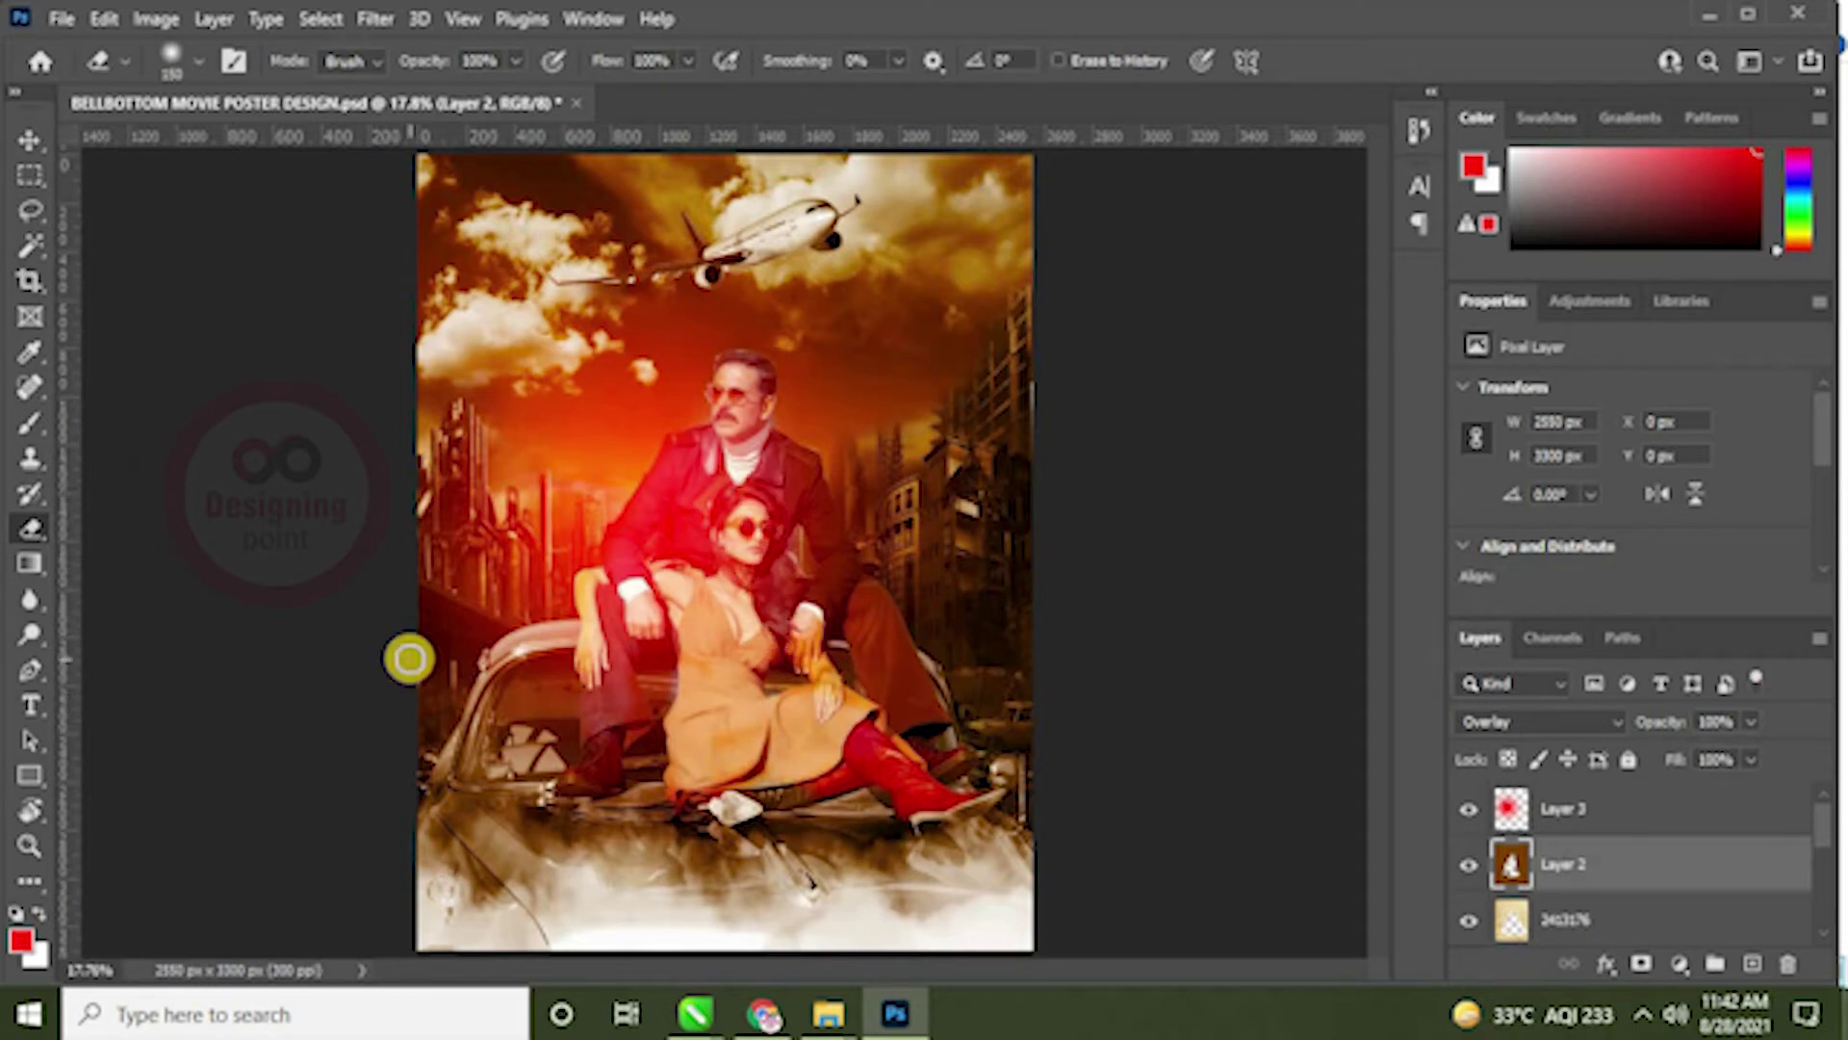
key("b")
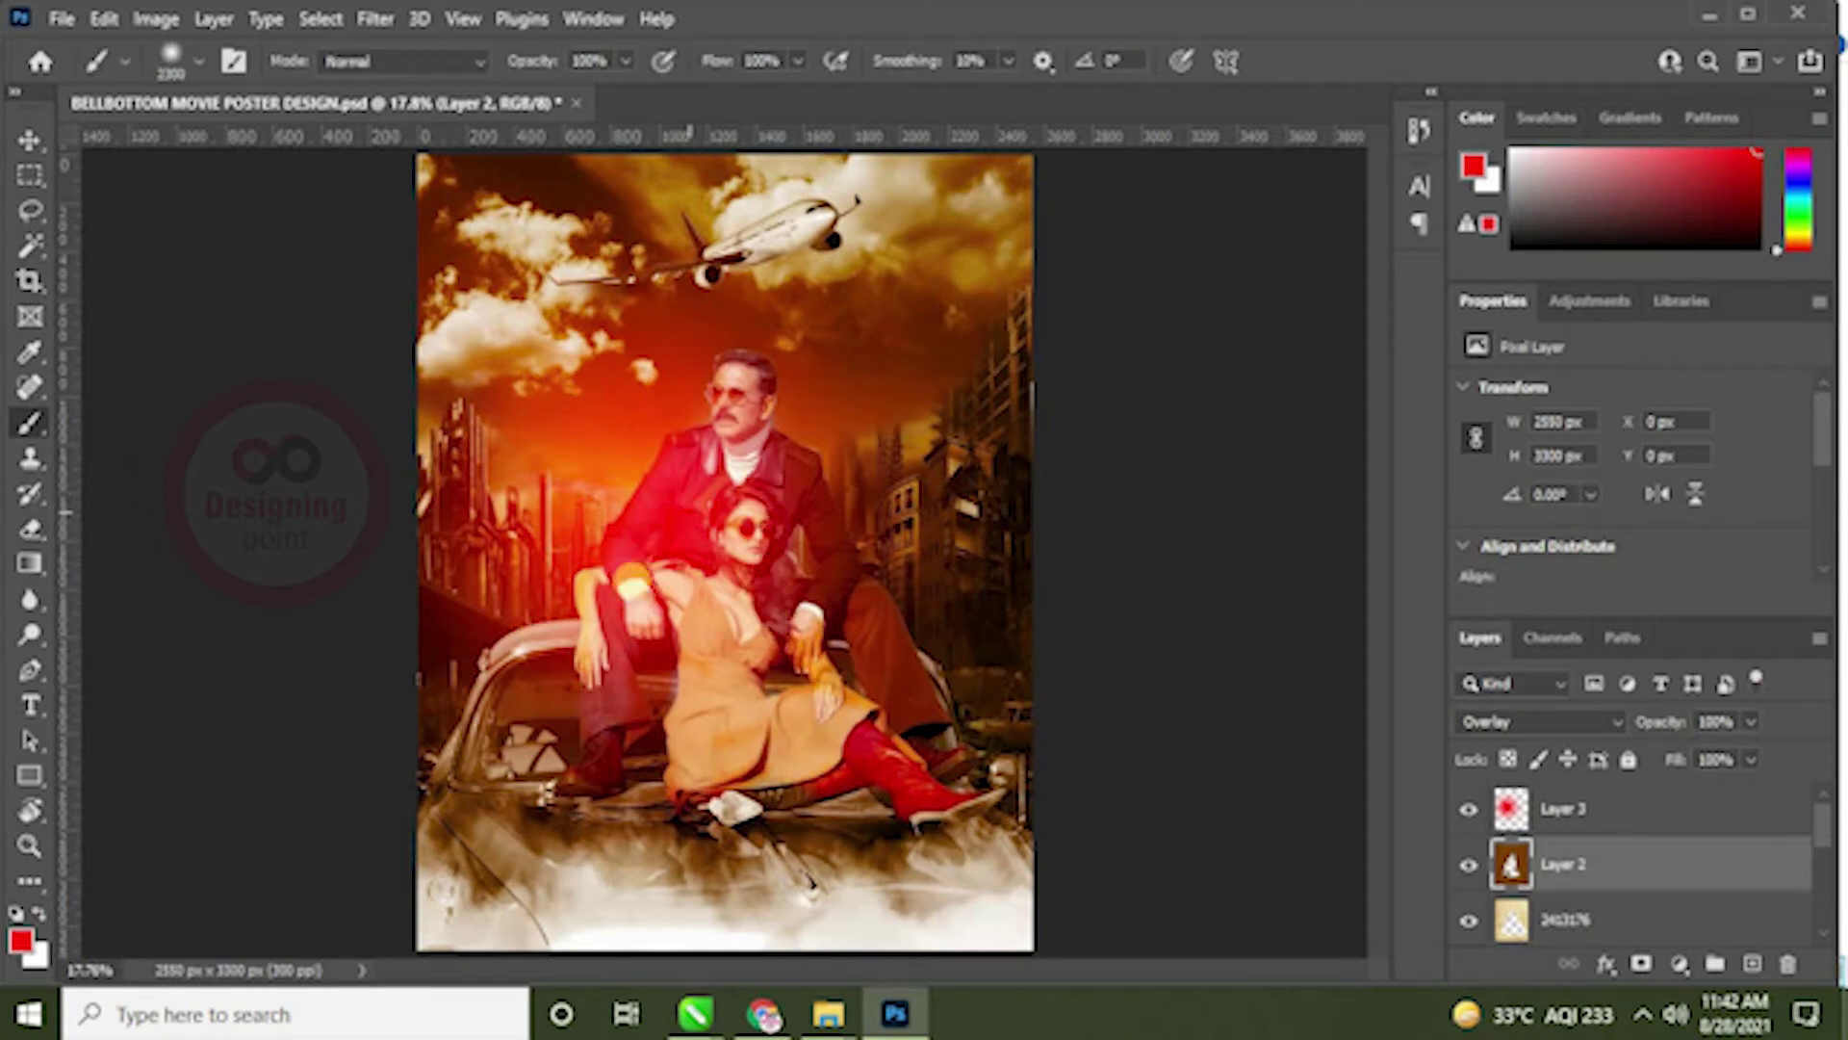
Step: Add a layer above Layer 2, dab a red glow over the couple with the 2300 px brush, and set it to Subtract
left_click_drag(687, 563, 1153, 891)
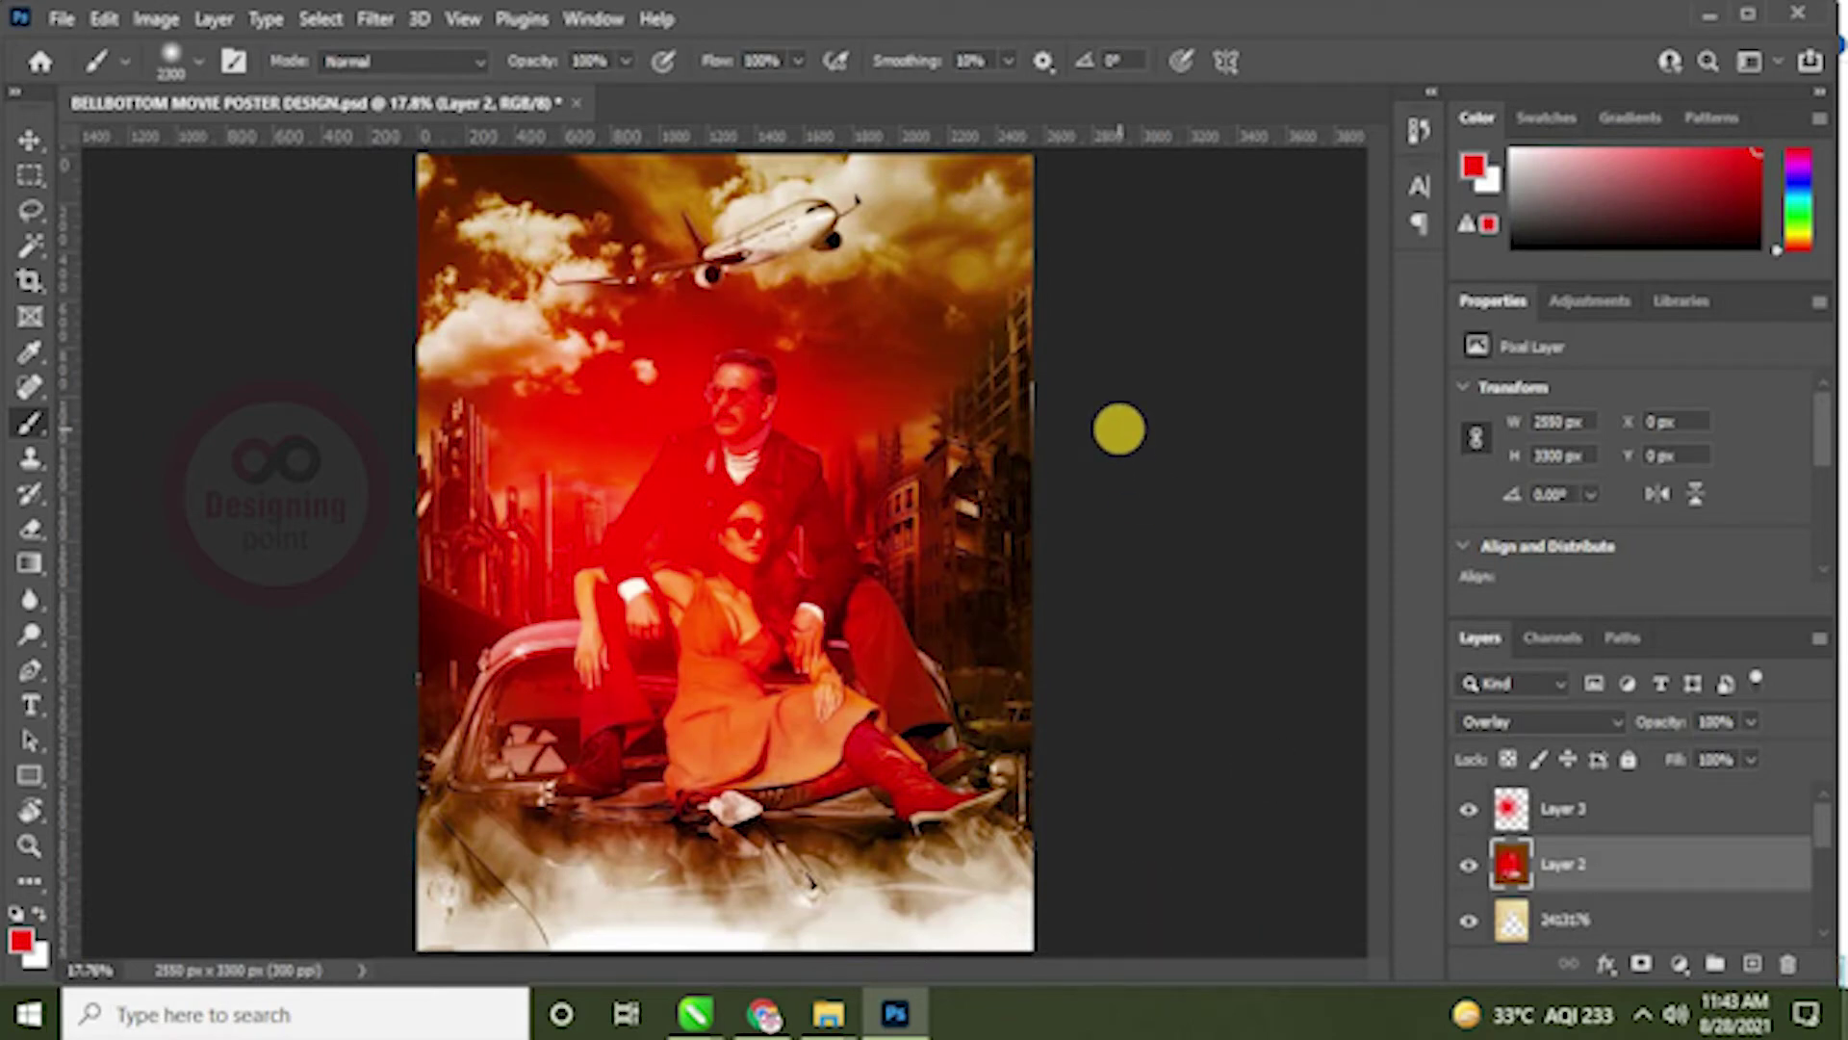
key("ctrl+z")
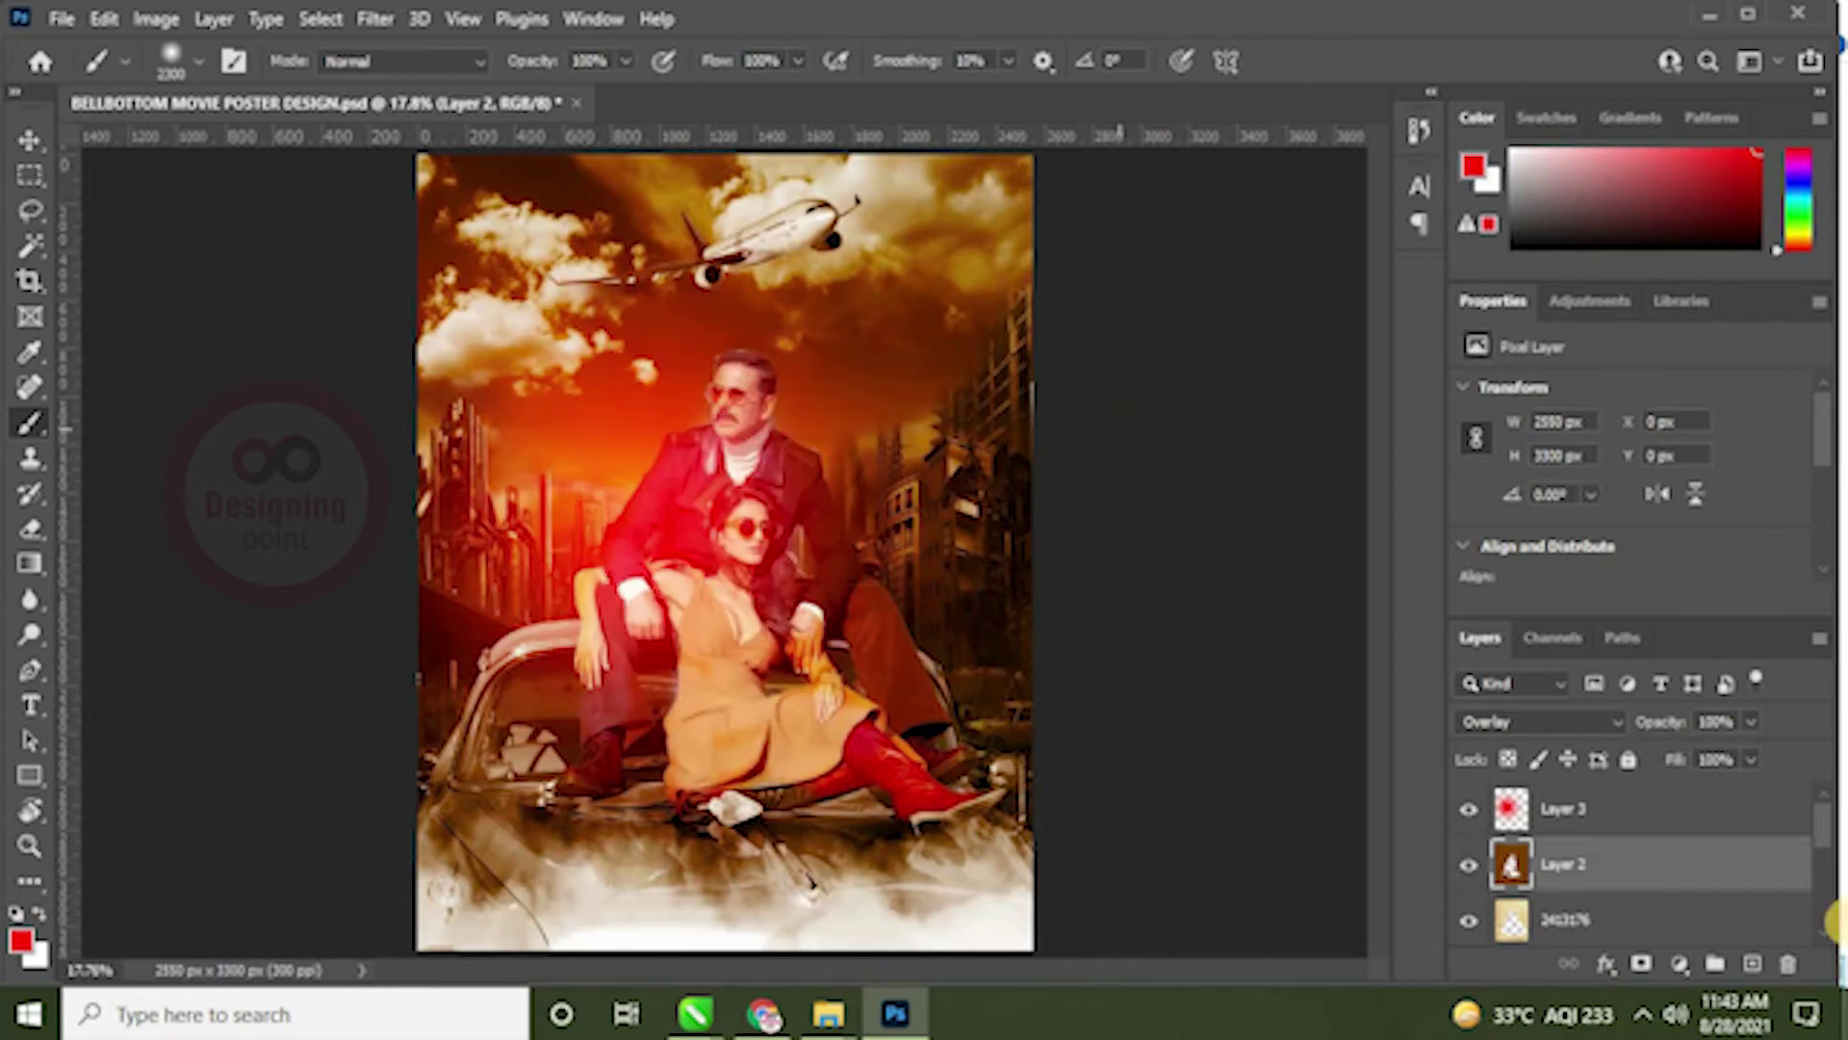
left_click(1755, 964)
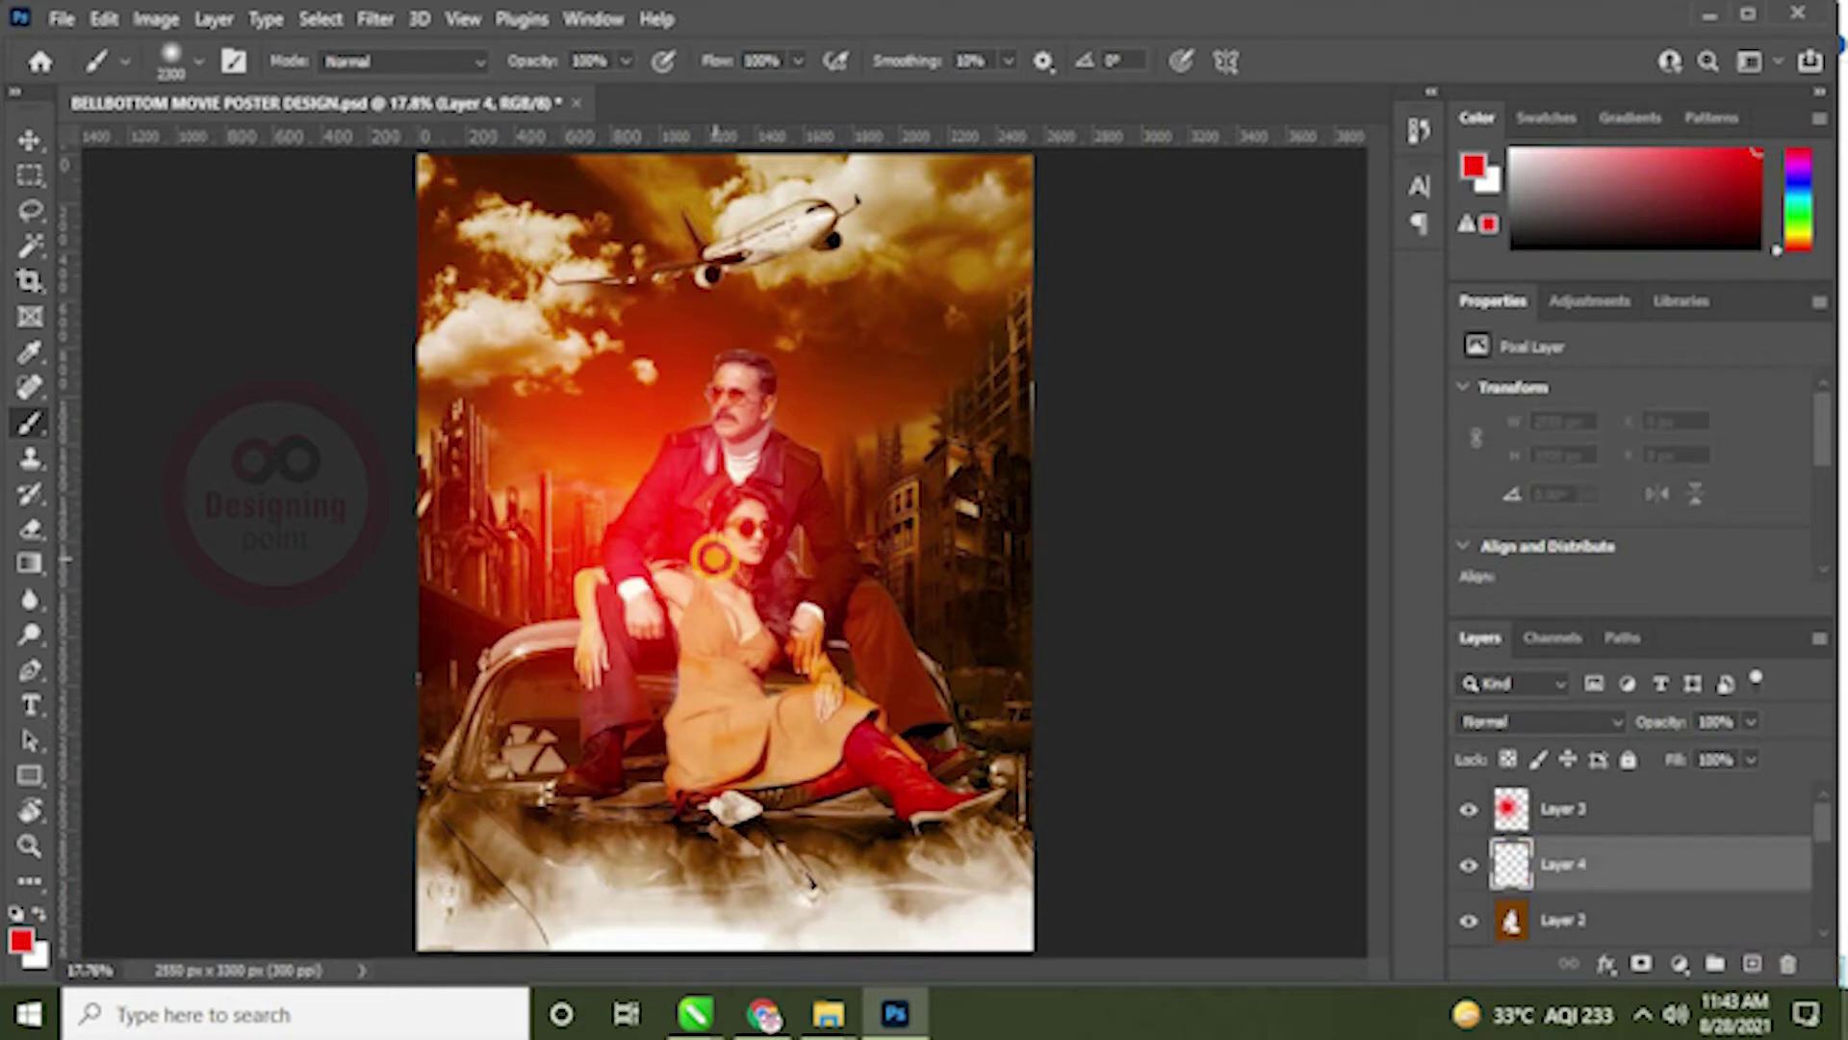
left_click(714, 559)
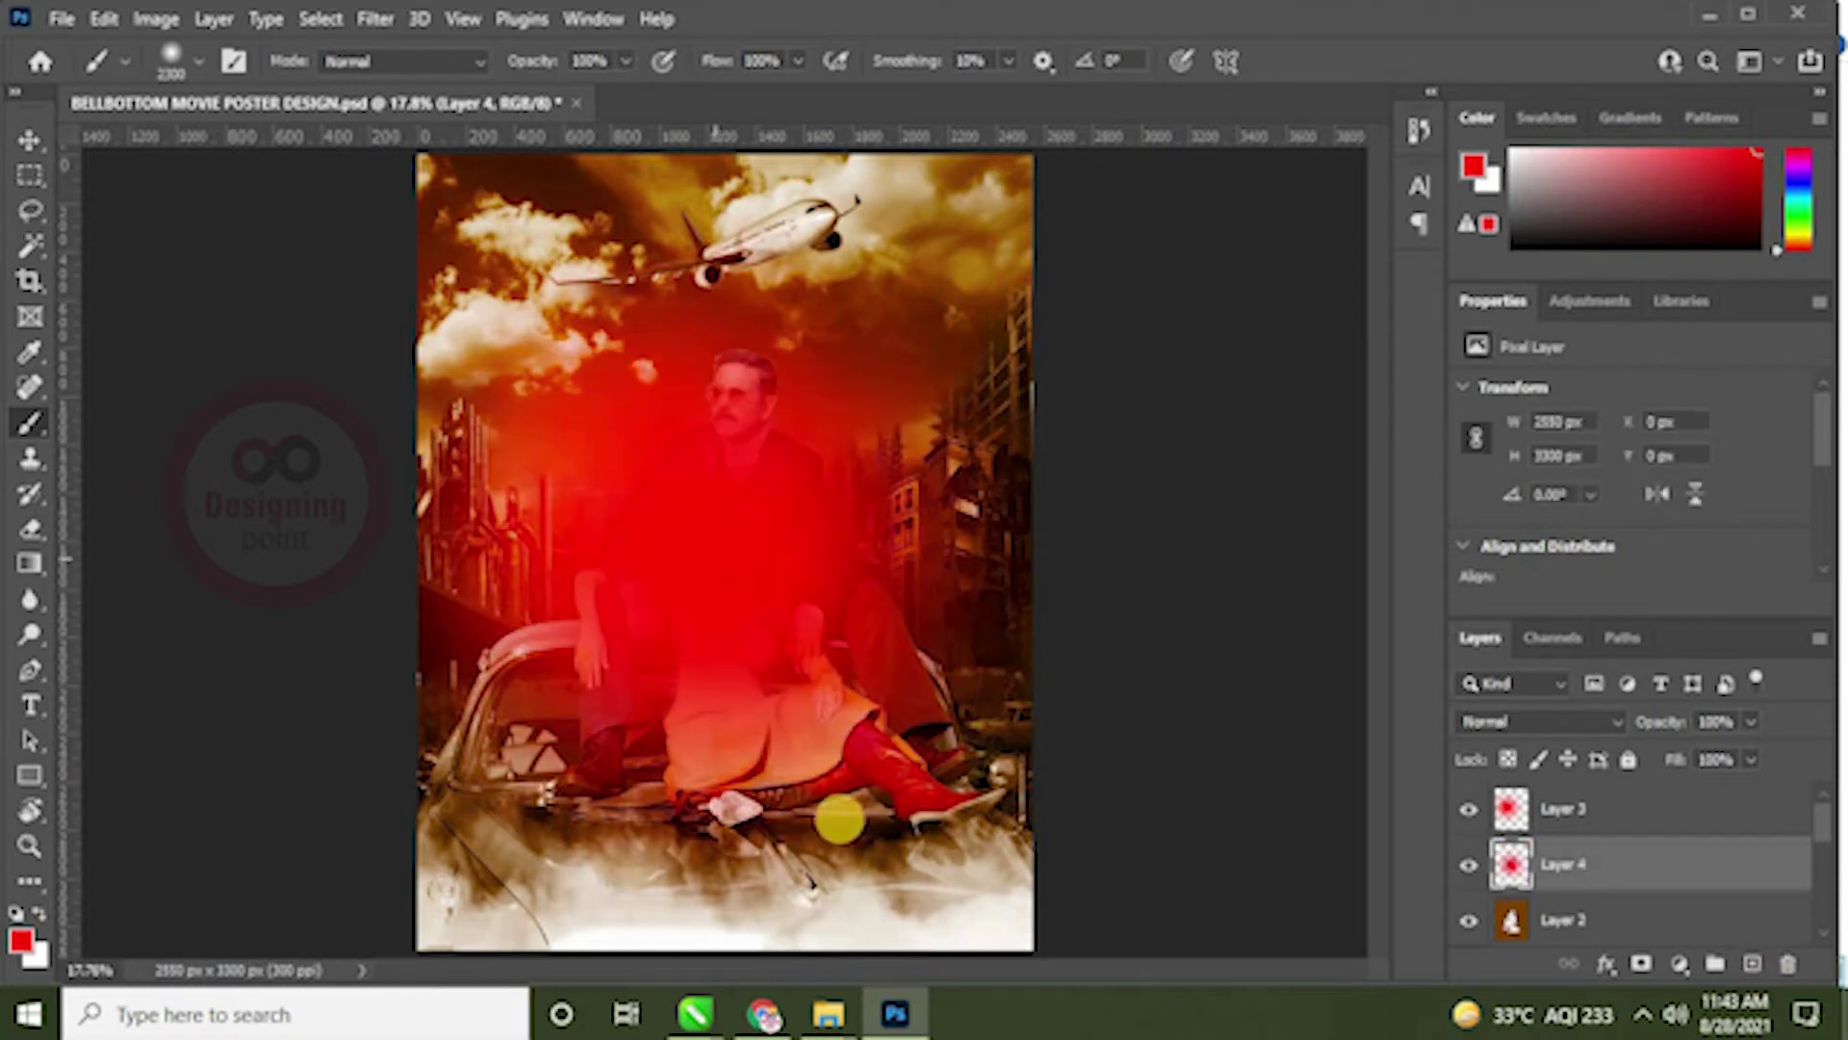
left_click(1540, 720)
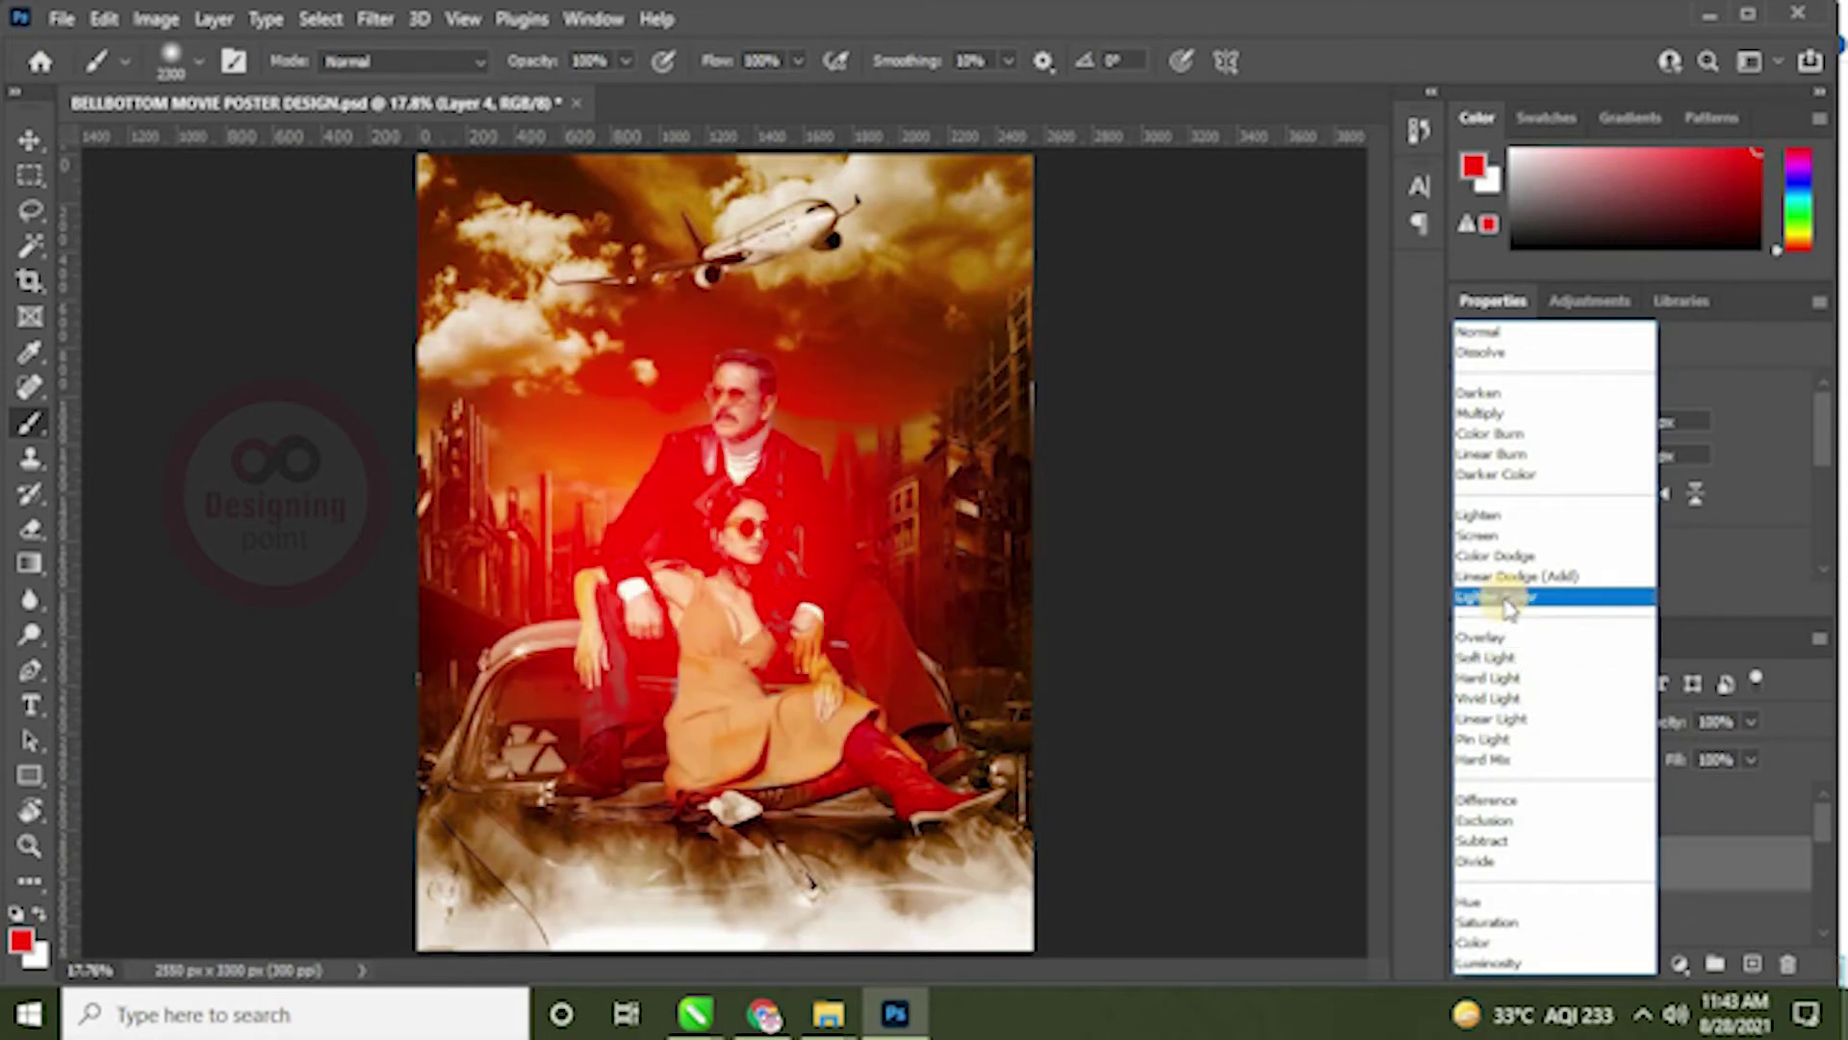
left_click(1495, 851)
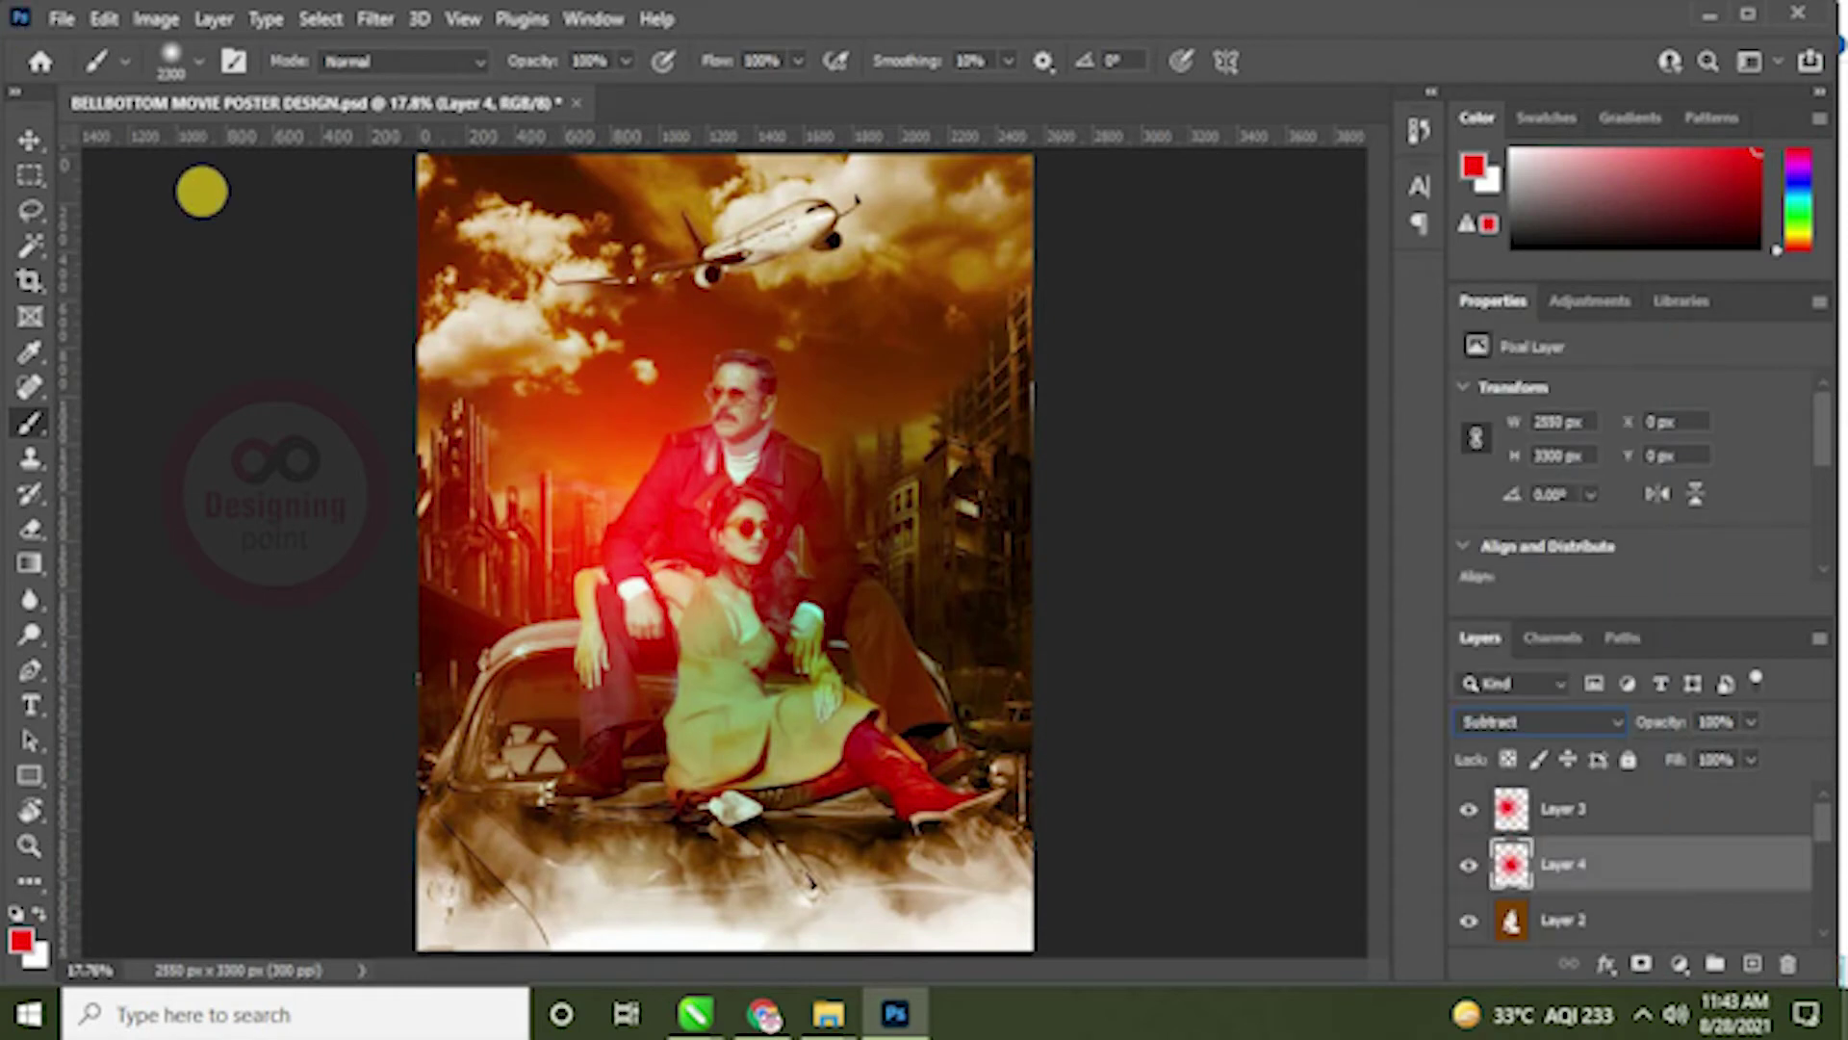
Step: Move Layer 3's red glow to about X -84 px, Y -27 px and try to reposition Layer 4's glow
key("v")
left_click_drag(758, 603, 709, 528)
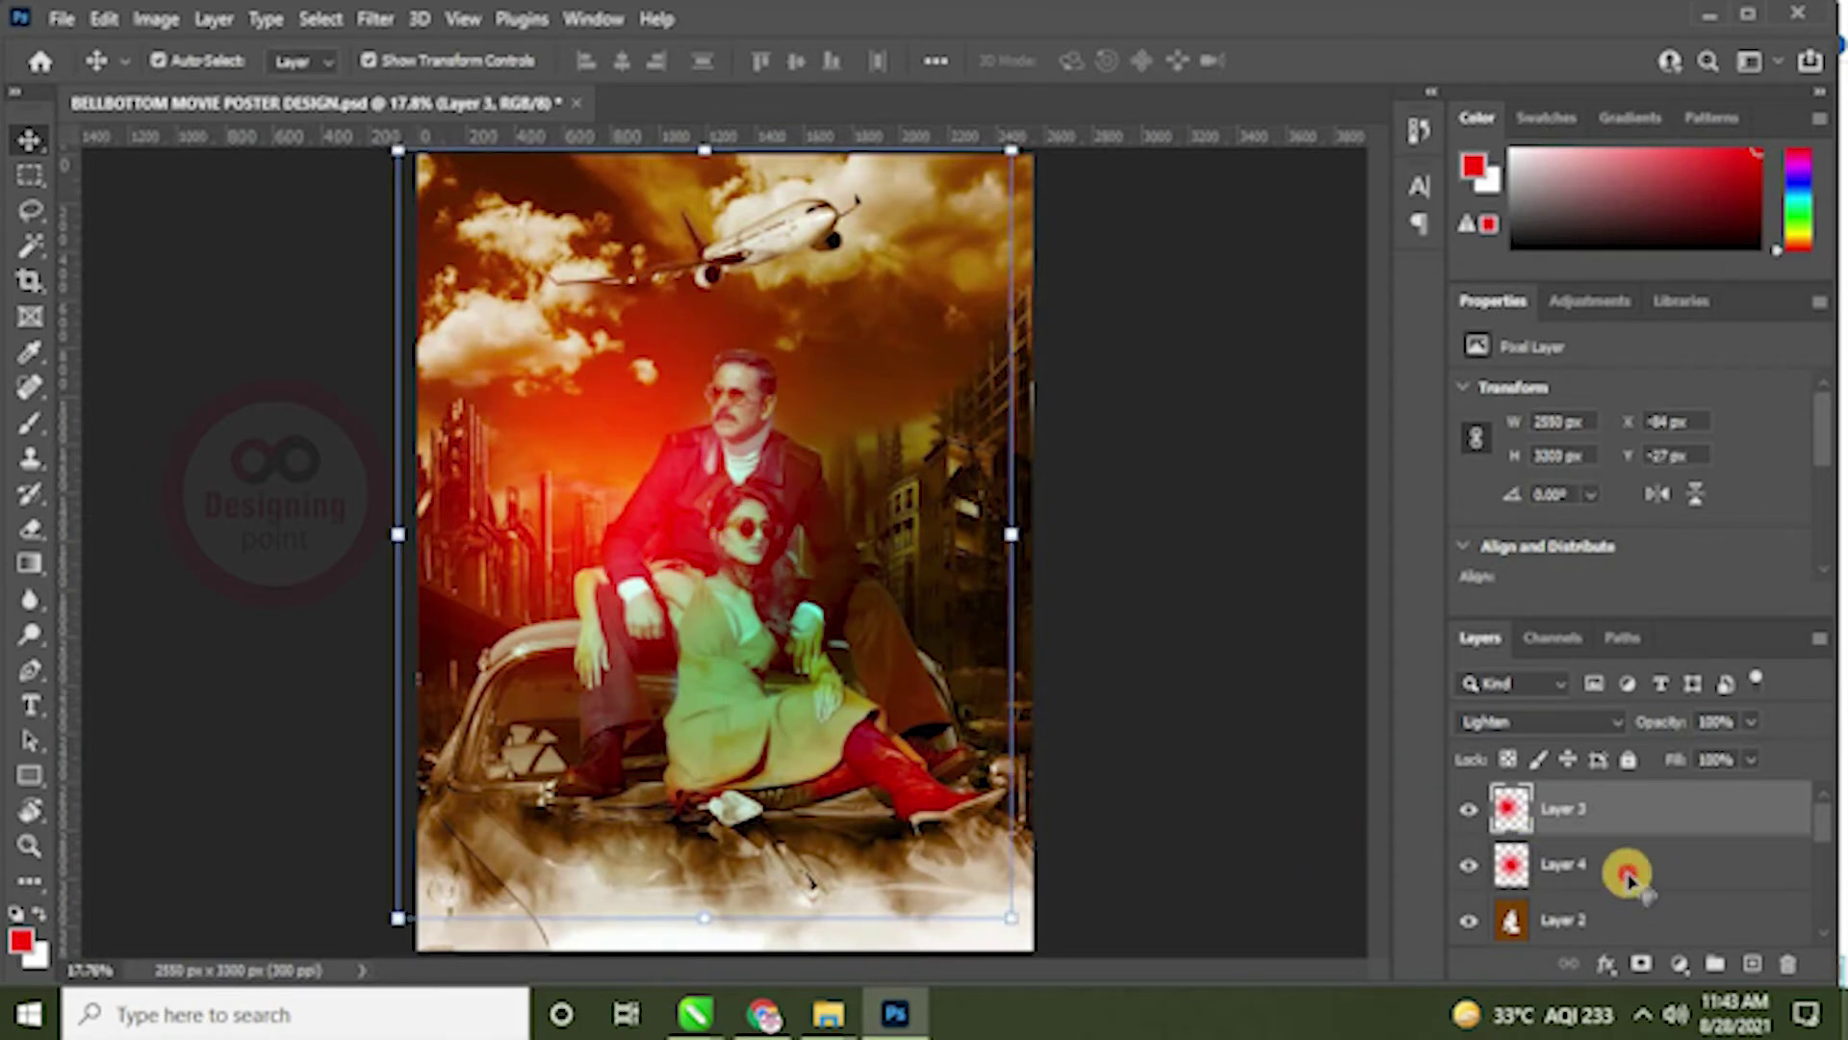
left_click(1563, 862)
left_click_drag(755, 605, 719, 587)
left_click(1082, 678)
left_click(1142, 812)
key("ctrl+z")
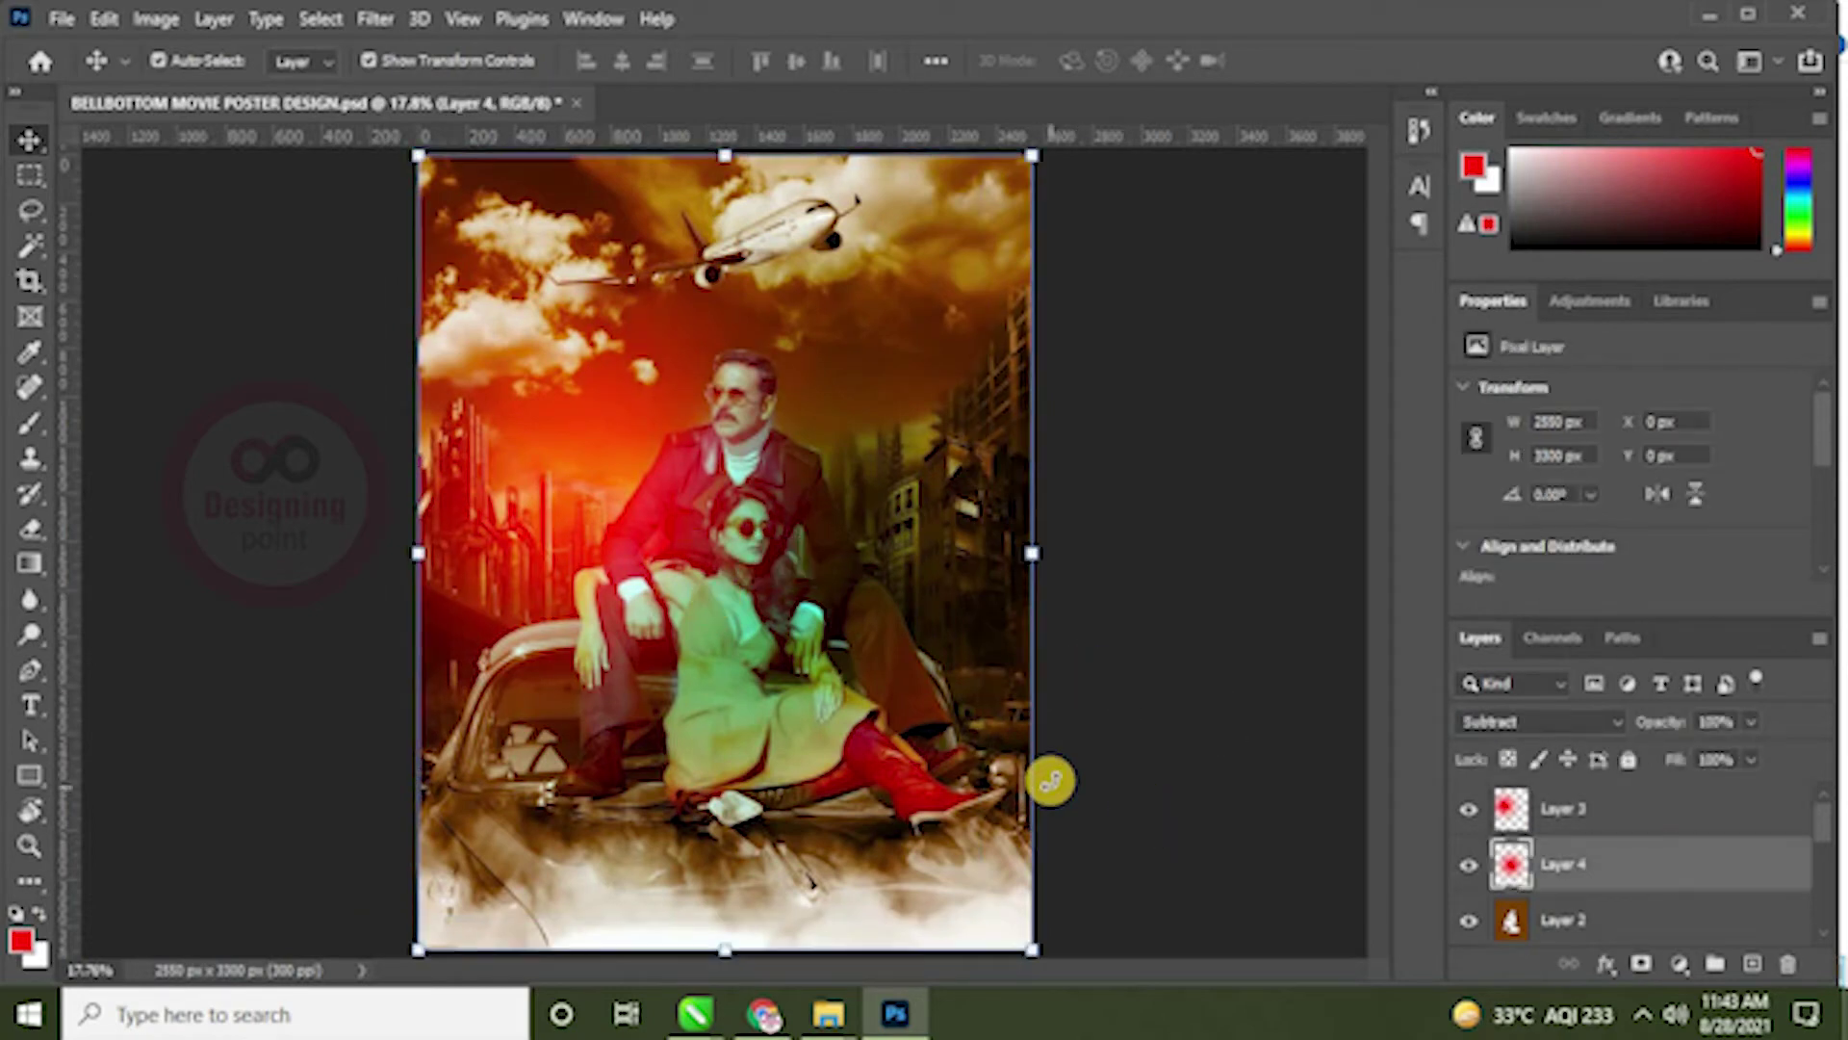
Step: Transform Layer 4's glow down toward the poster's lower part, centred at about Y 2199 px, and save the document
key("ctrl+t")
left_click_drag(727, 702, 795, 816)
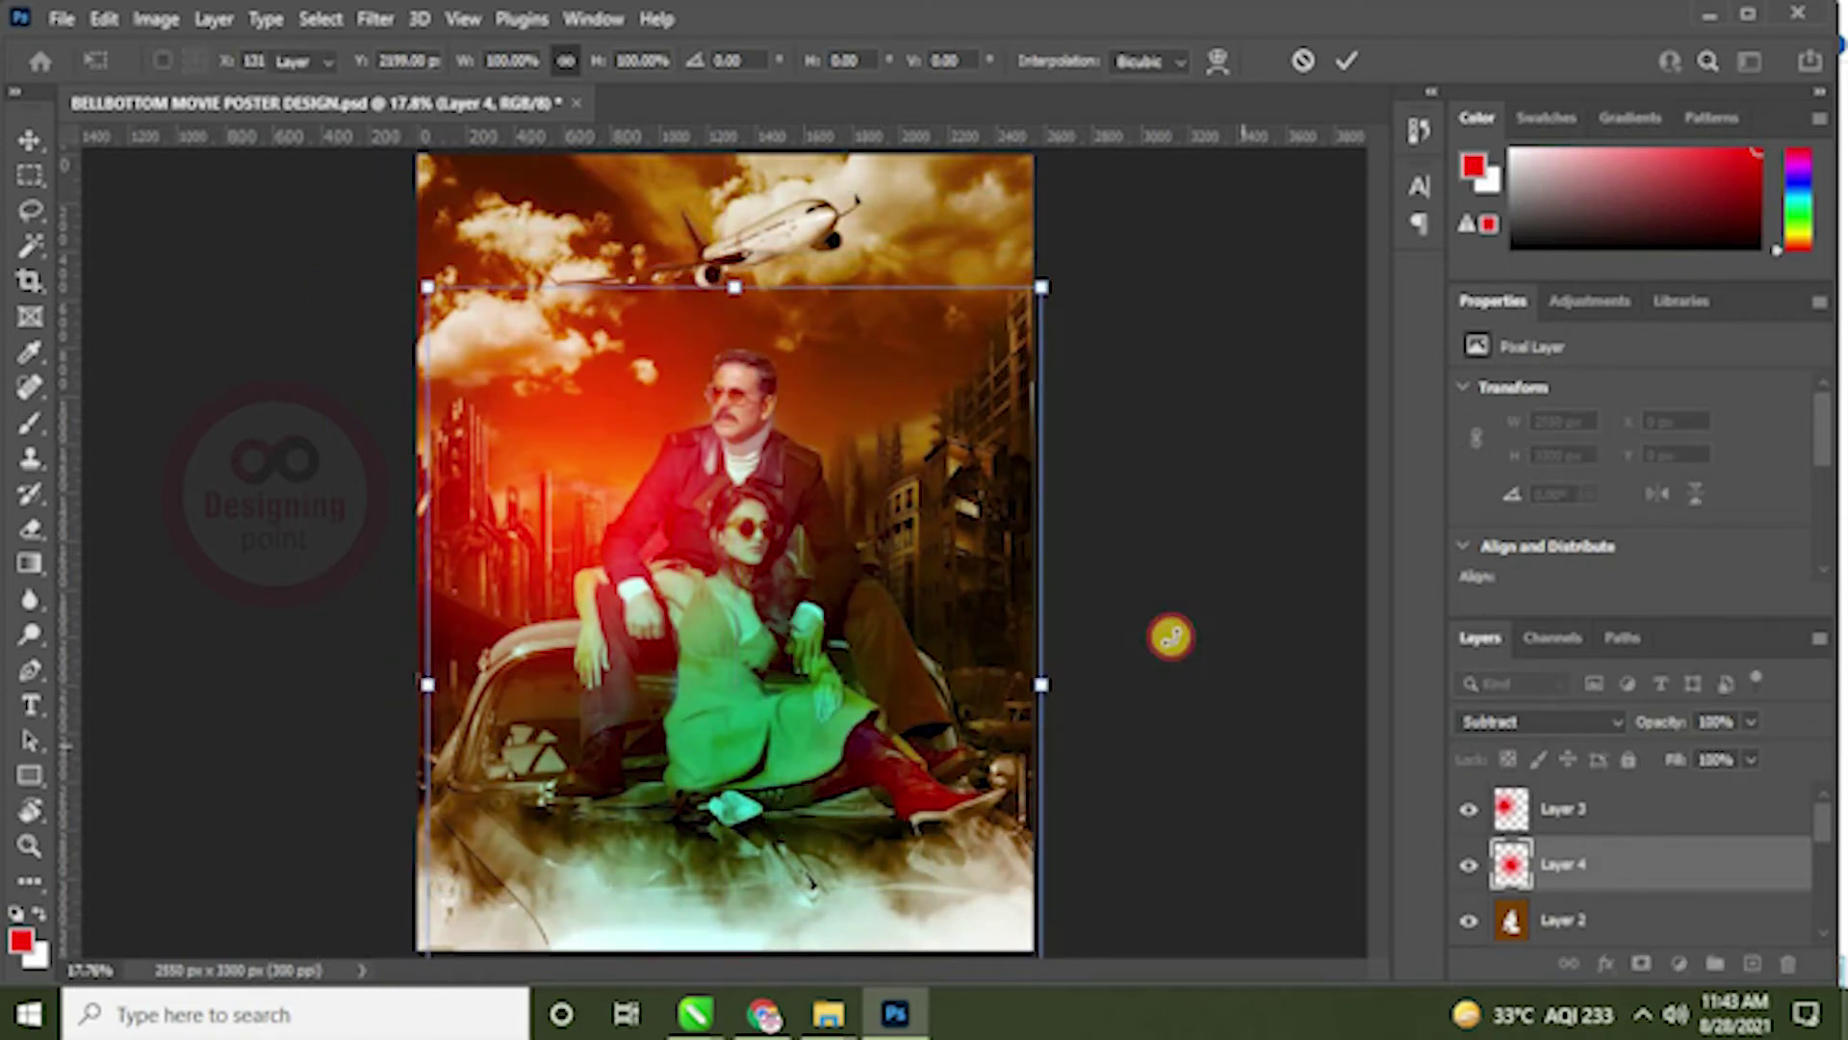
key("Return")
key("ctrl+s")
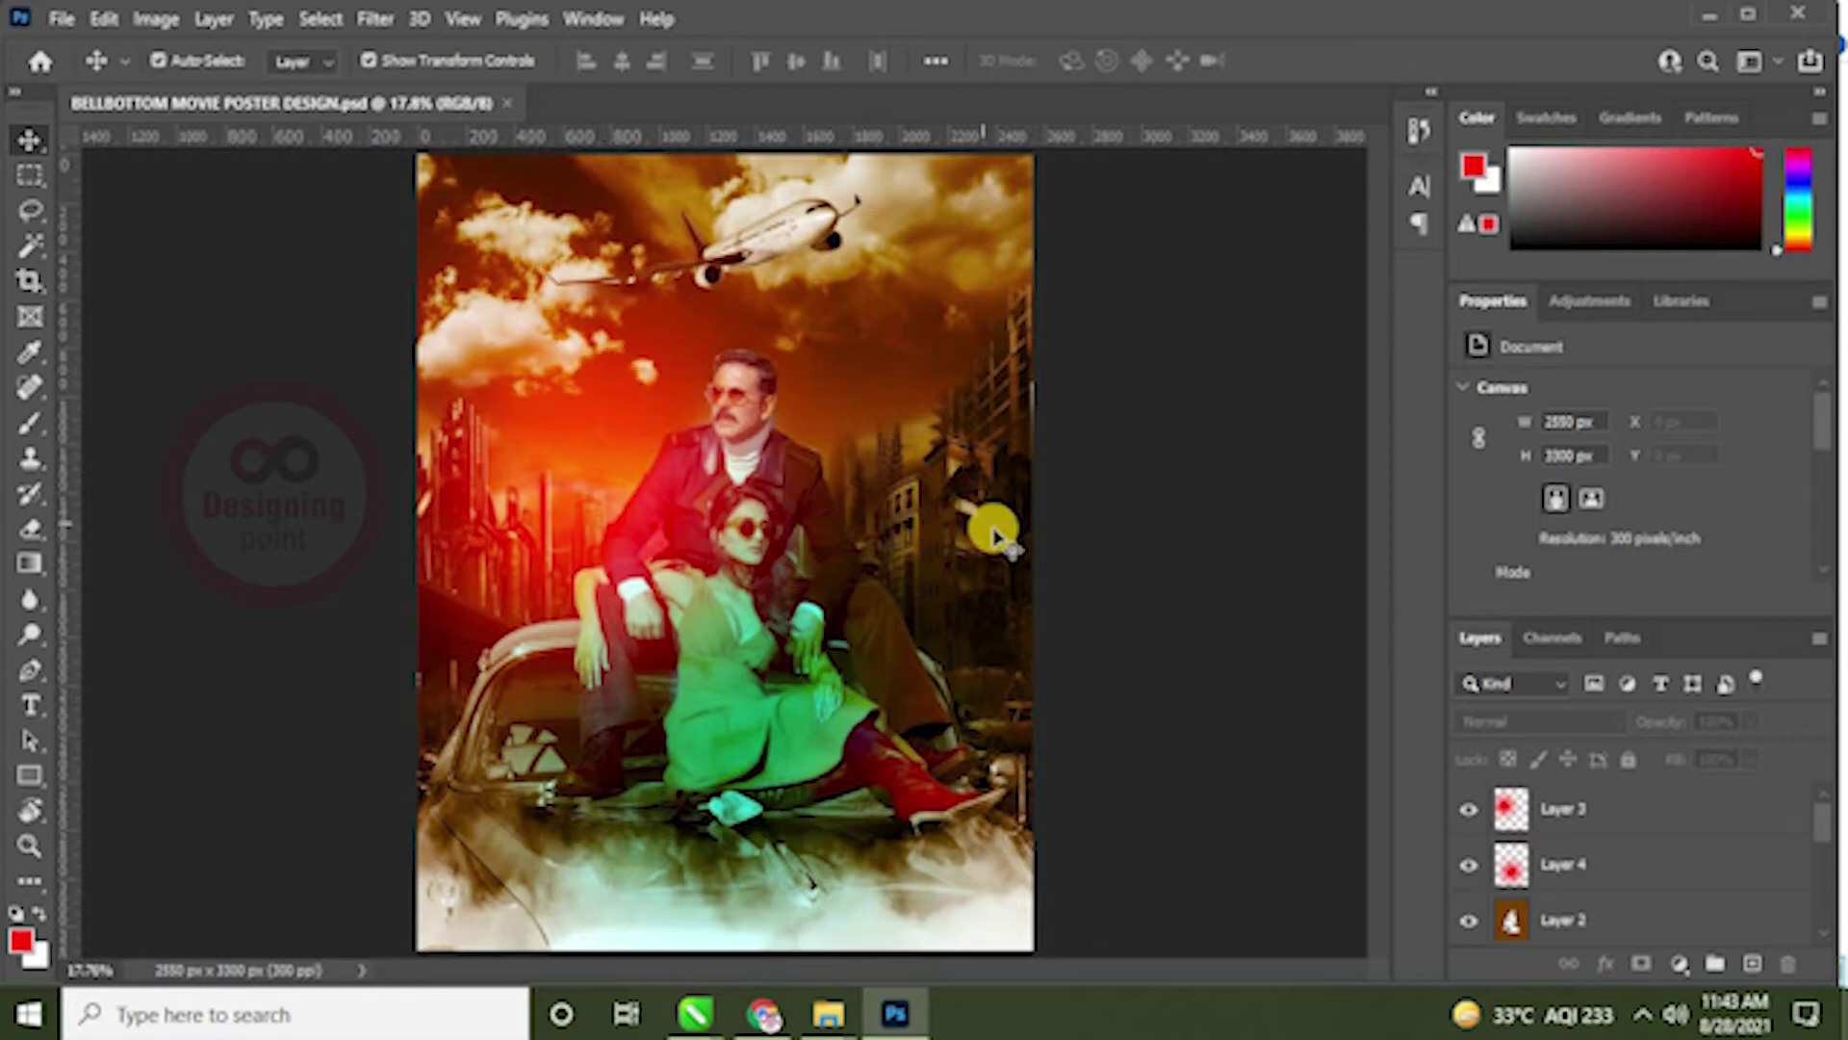
Step: Move Layer 3's red glow to about X 20 px, Y -139 px and enlarge it to about 103% width
left_click(1559, 814)
left_click_drag(530, 452, 566, 470)
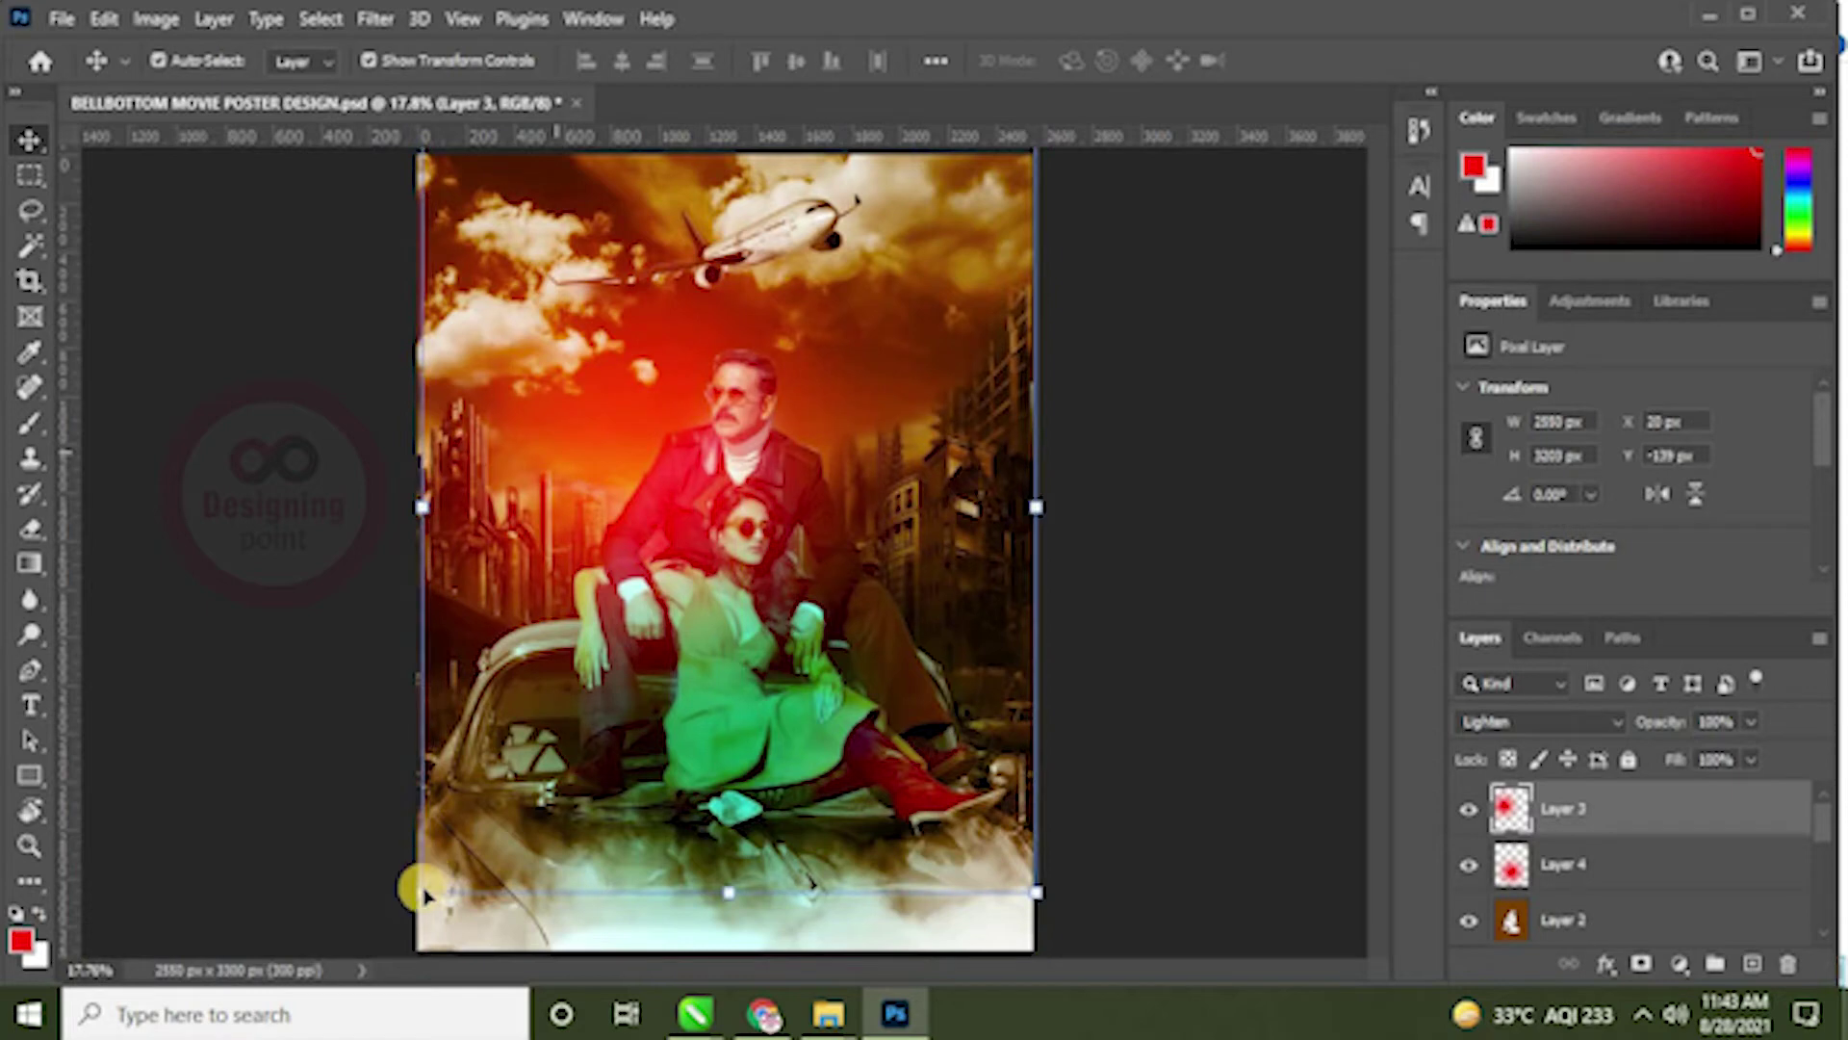
left_click_drag(416, 889, 379, 895)
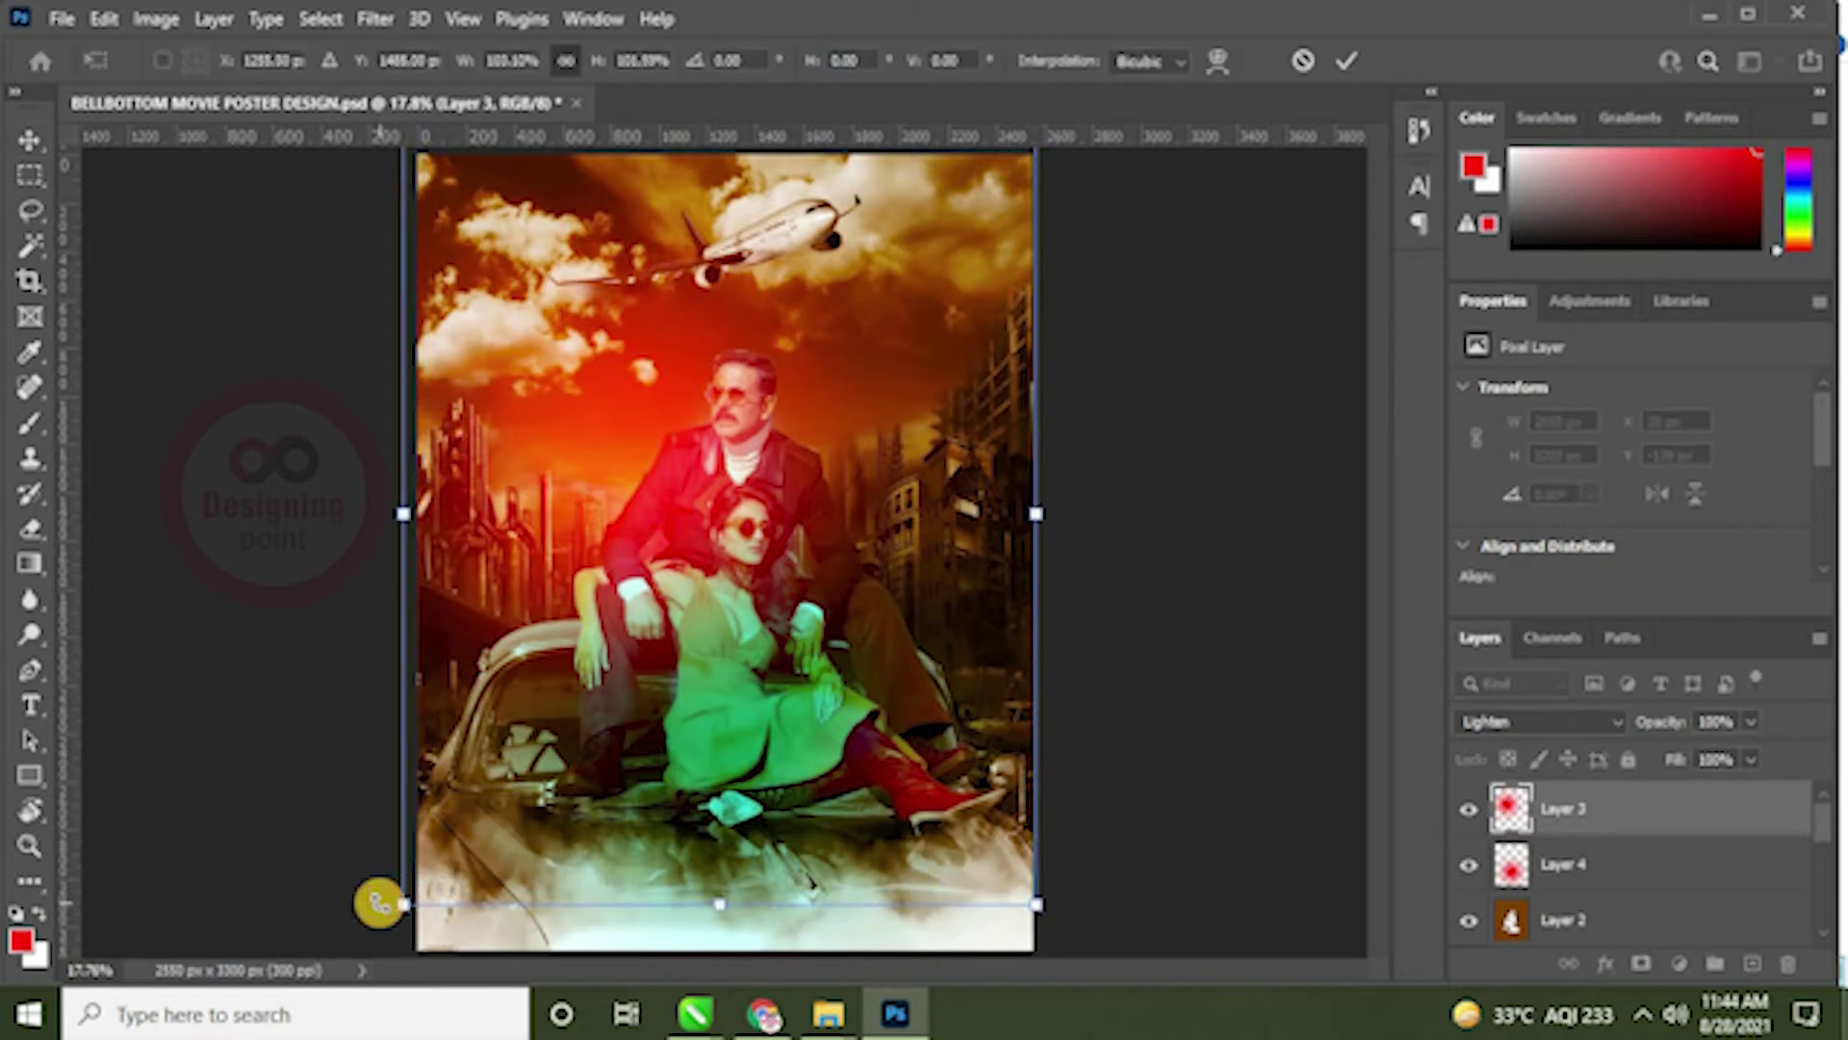
key("Return")
left_click(1141, 679)
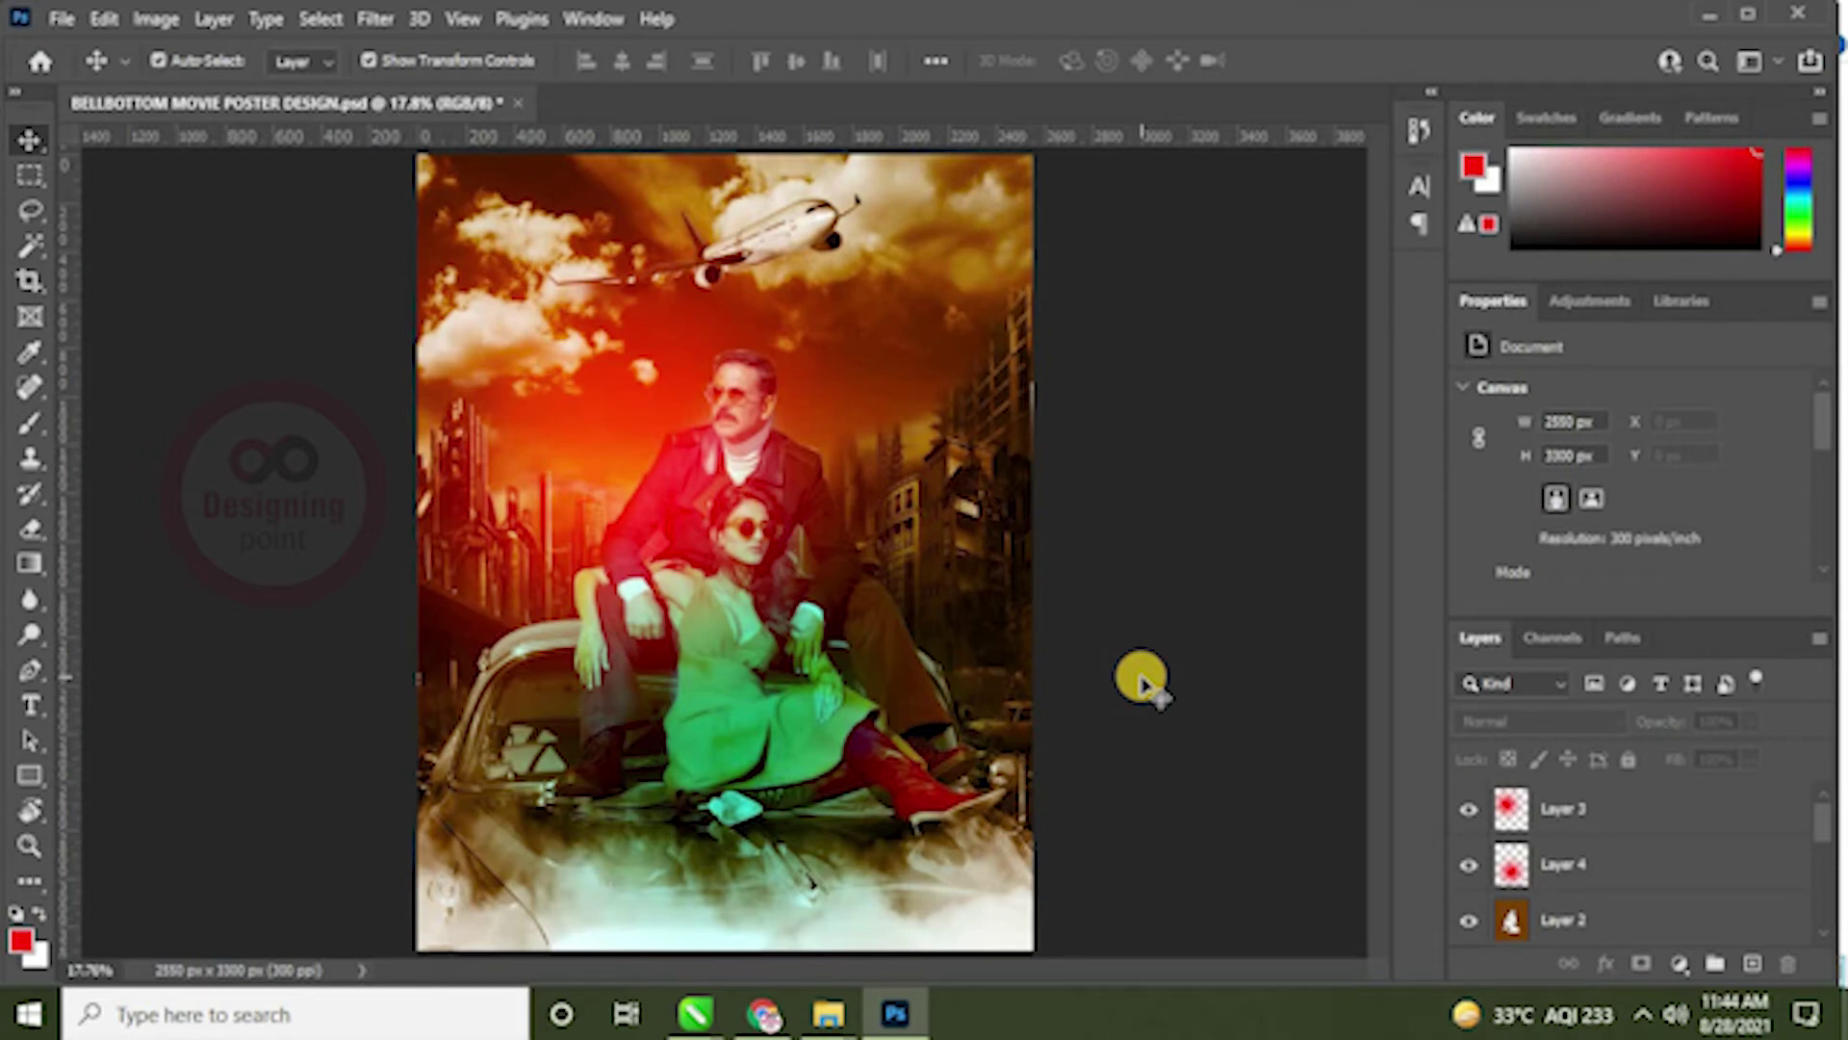
Step: Add a new layer above Layer 3 and fill it with black (#000000) as the foreground colour
left_click(1620, 799)
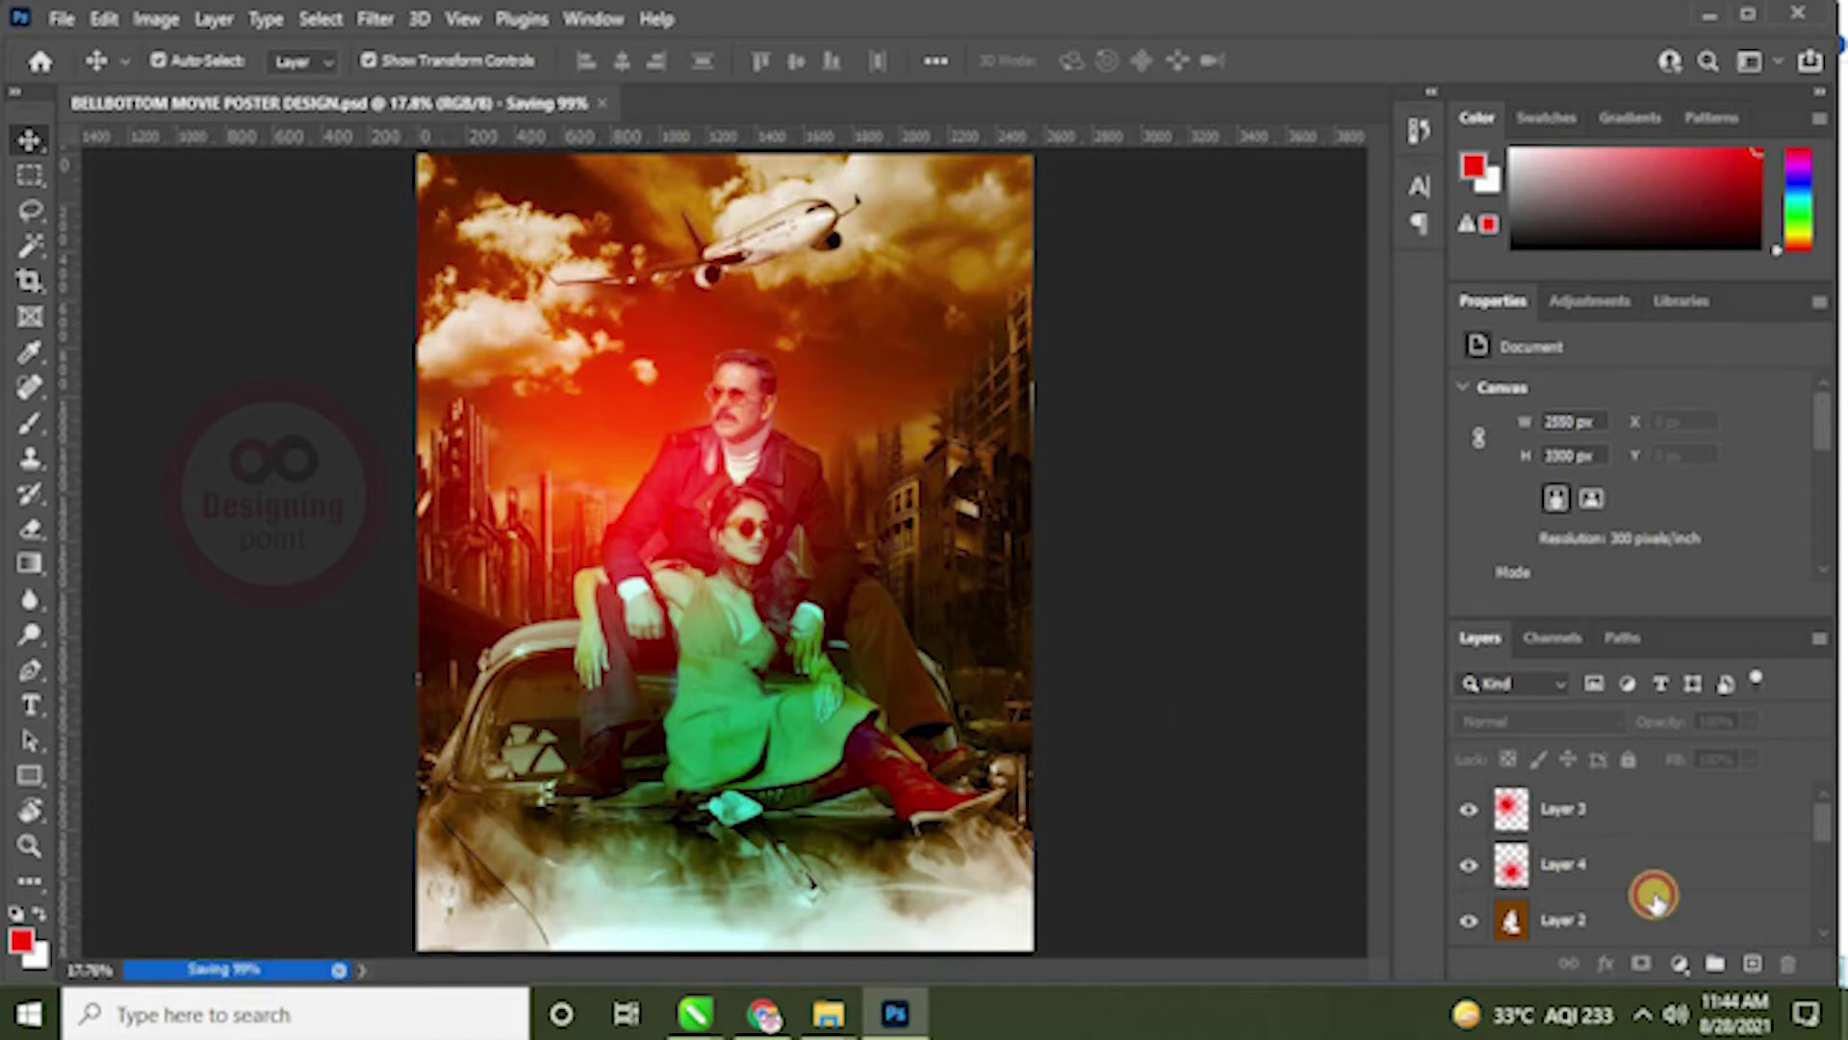
left_click(1763, 966)
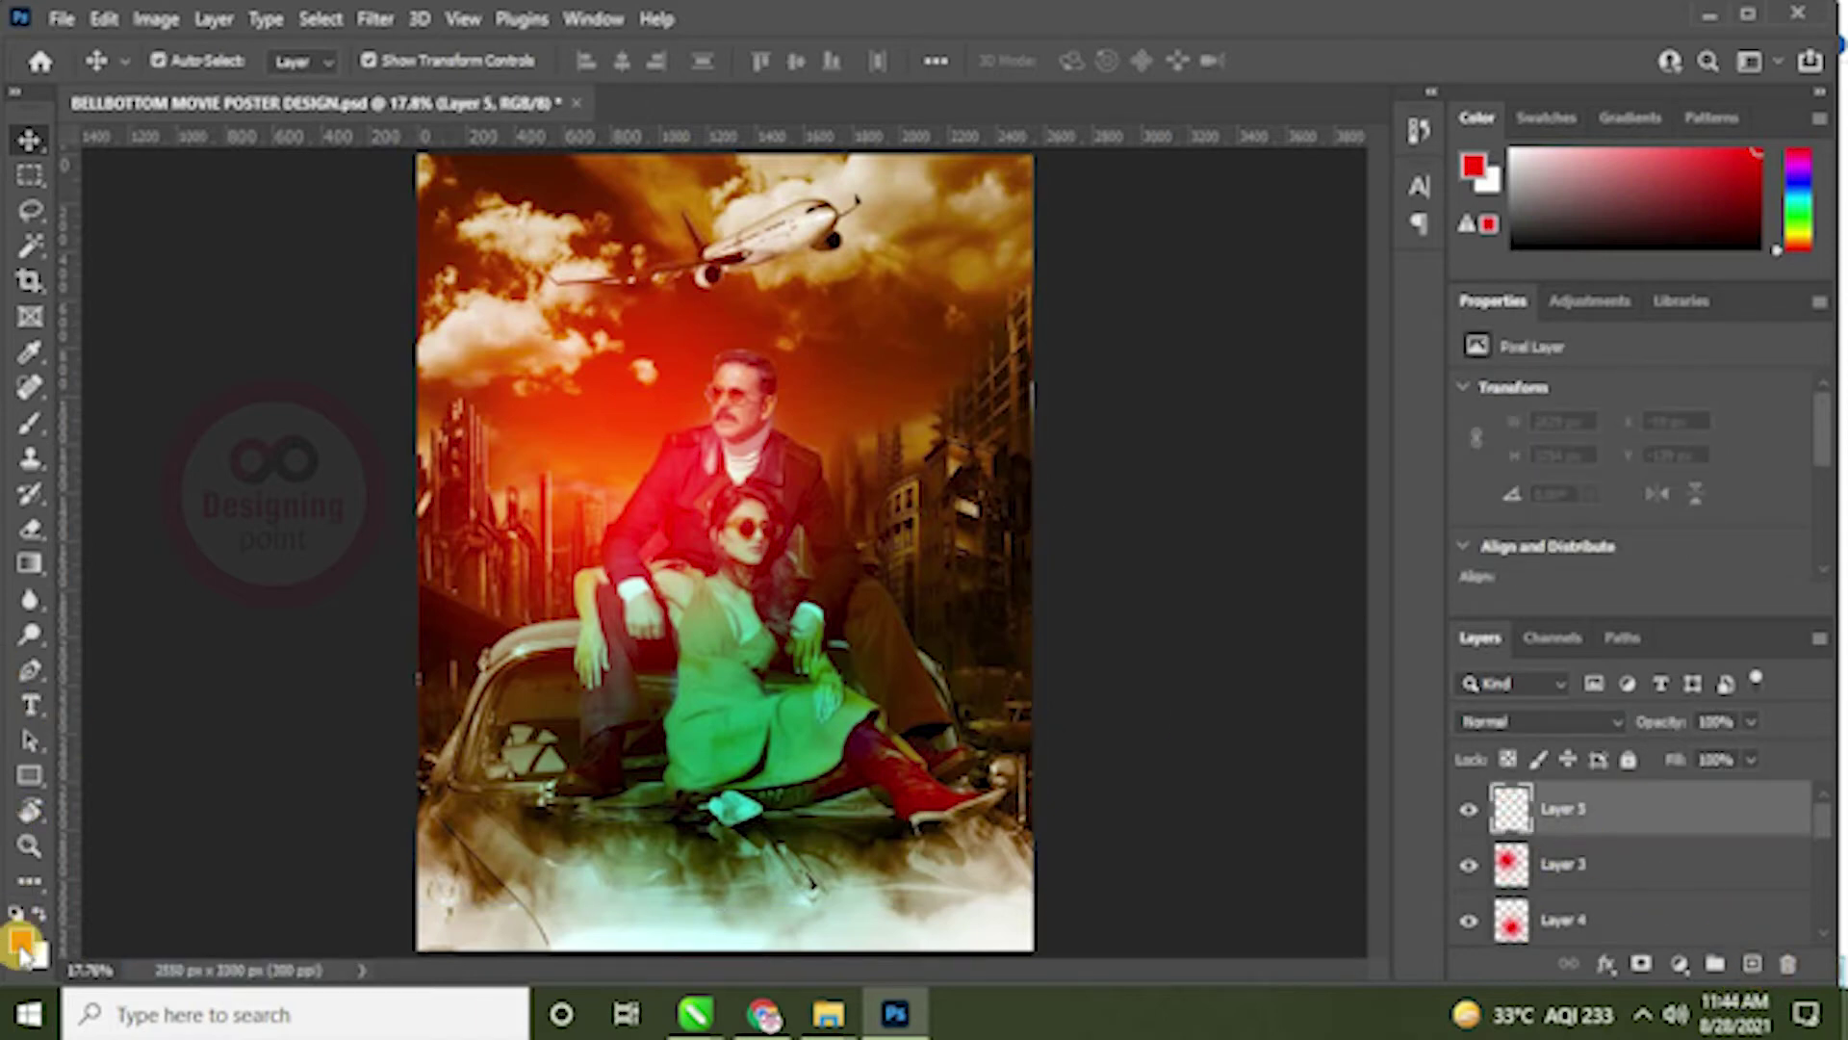
left_click(20, 940)
left_click_drag(466, 433, 173, 581)
left_click(816, 184)
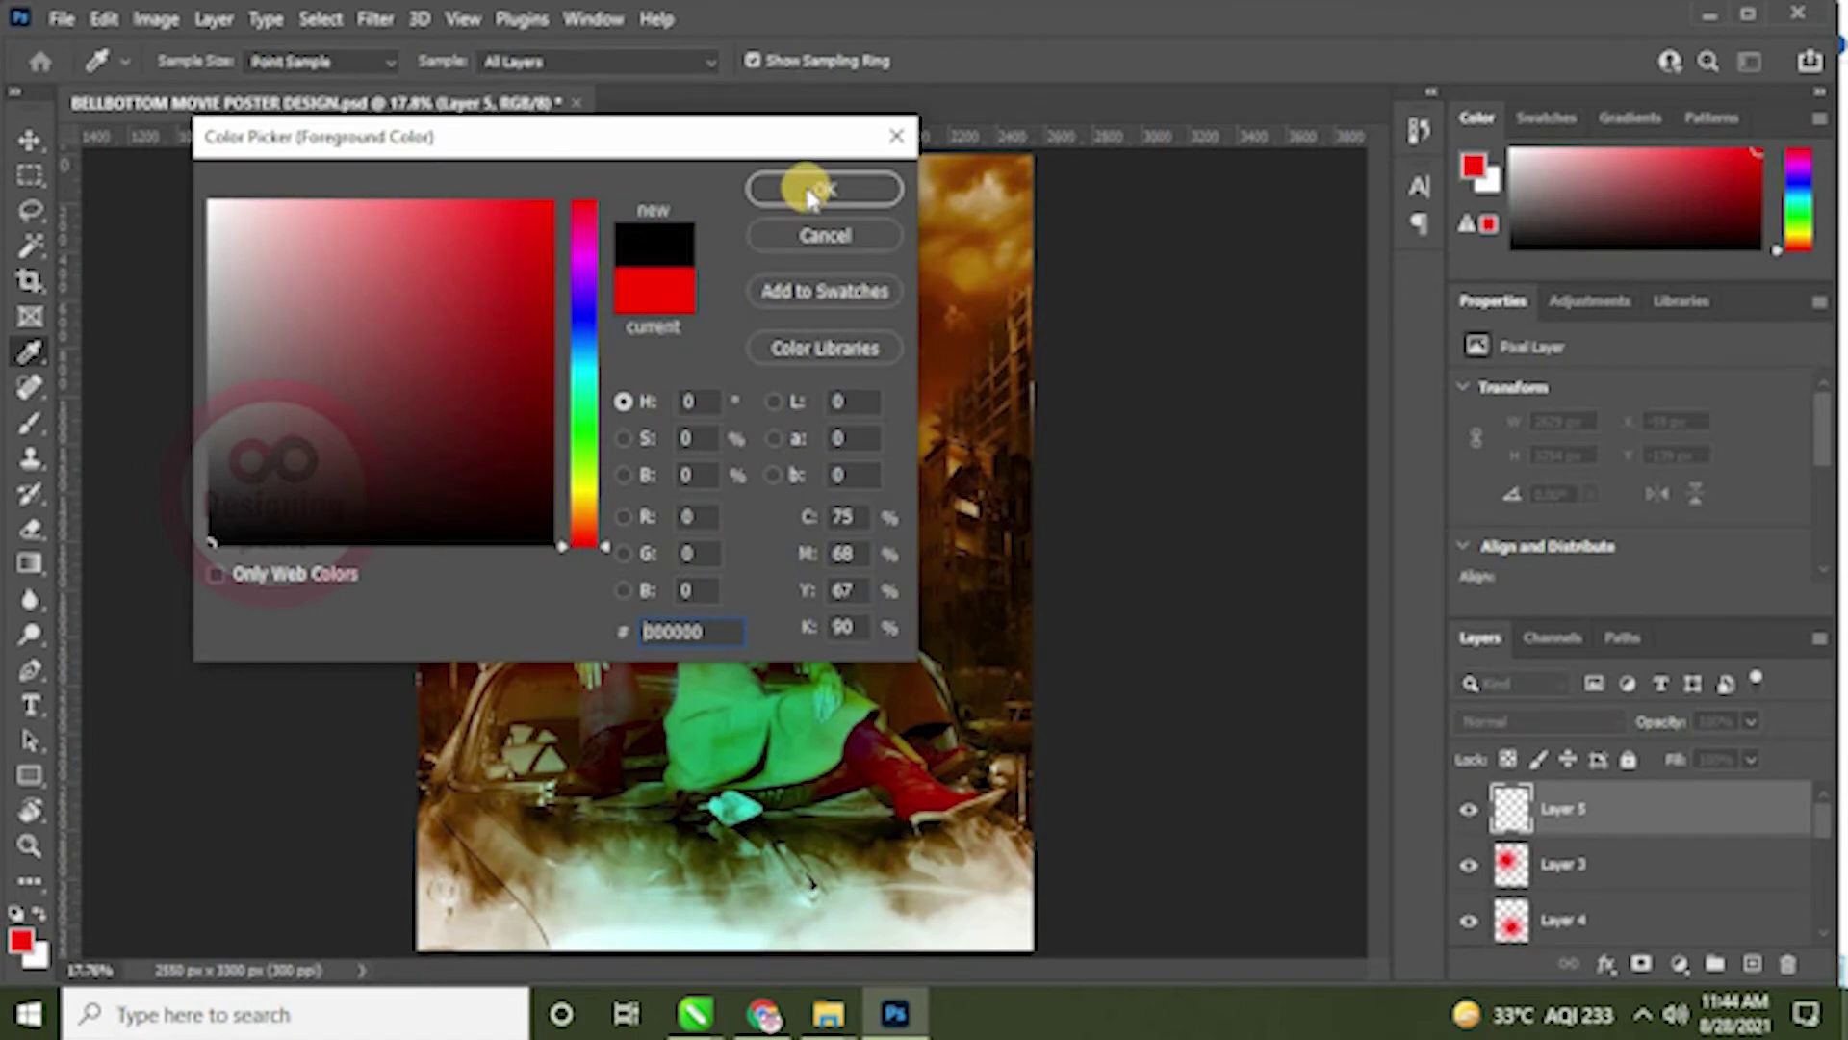
key("v")
key("alt+BackSpace")
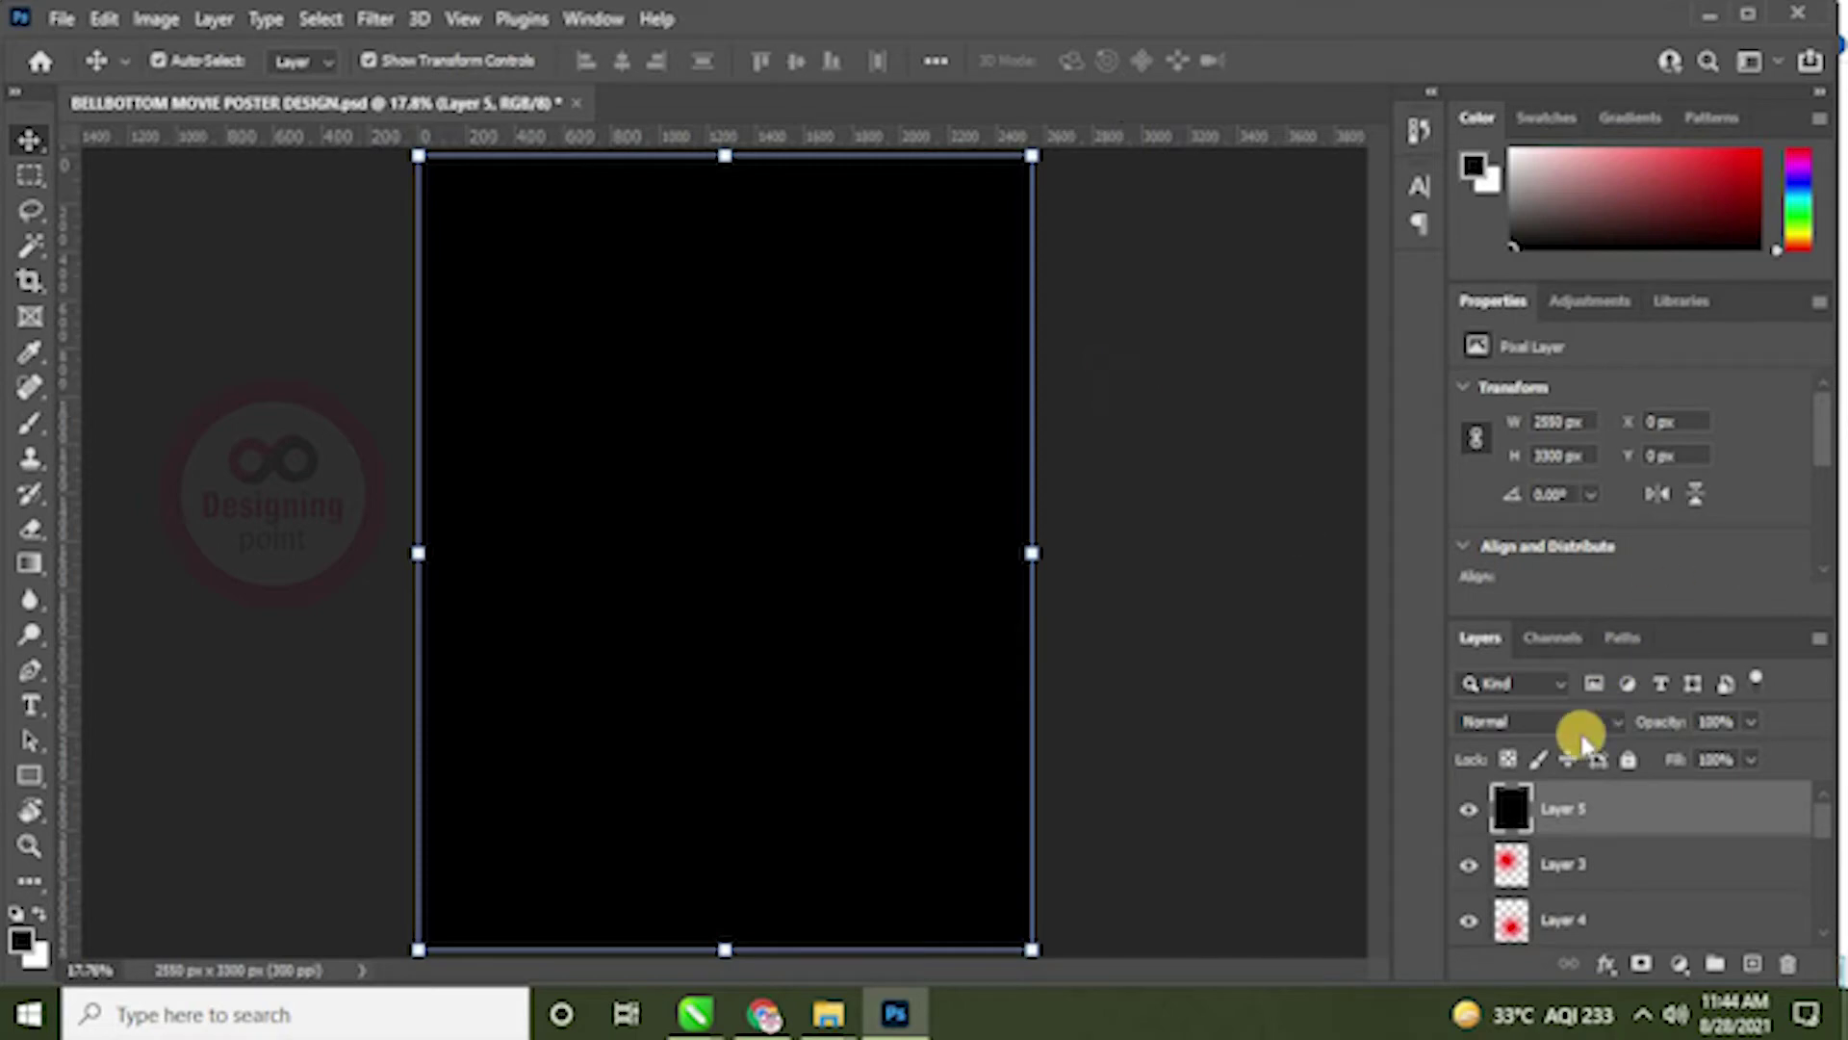
Step: Preview blend modes such as Overlay for the black Layer 5
left_click(1552, 723)
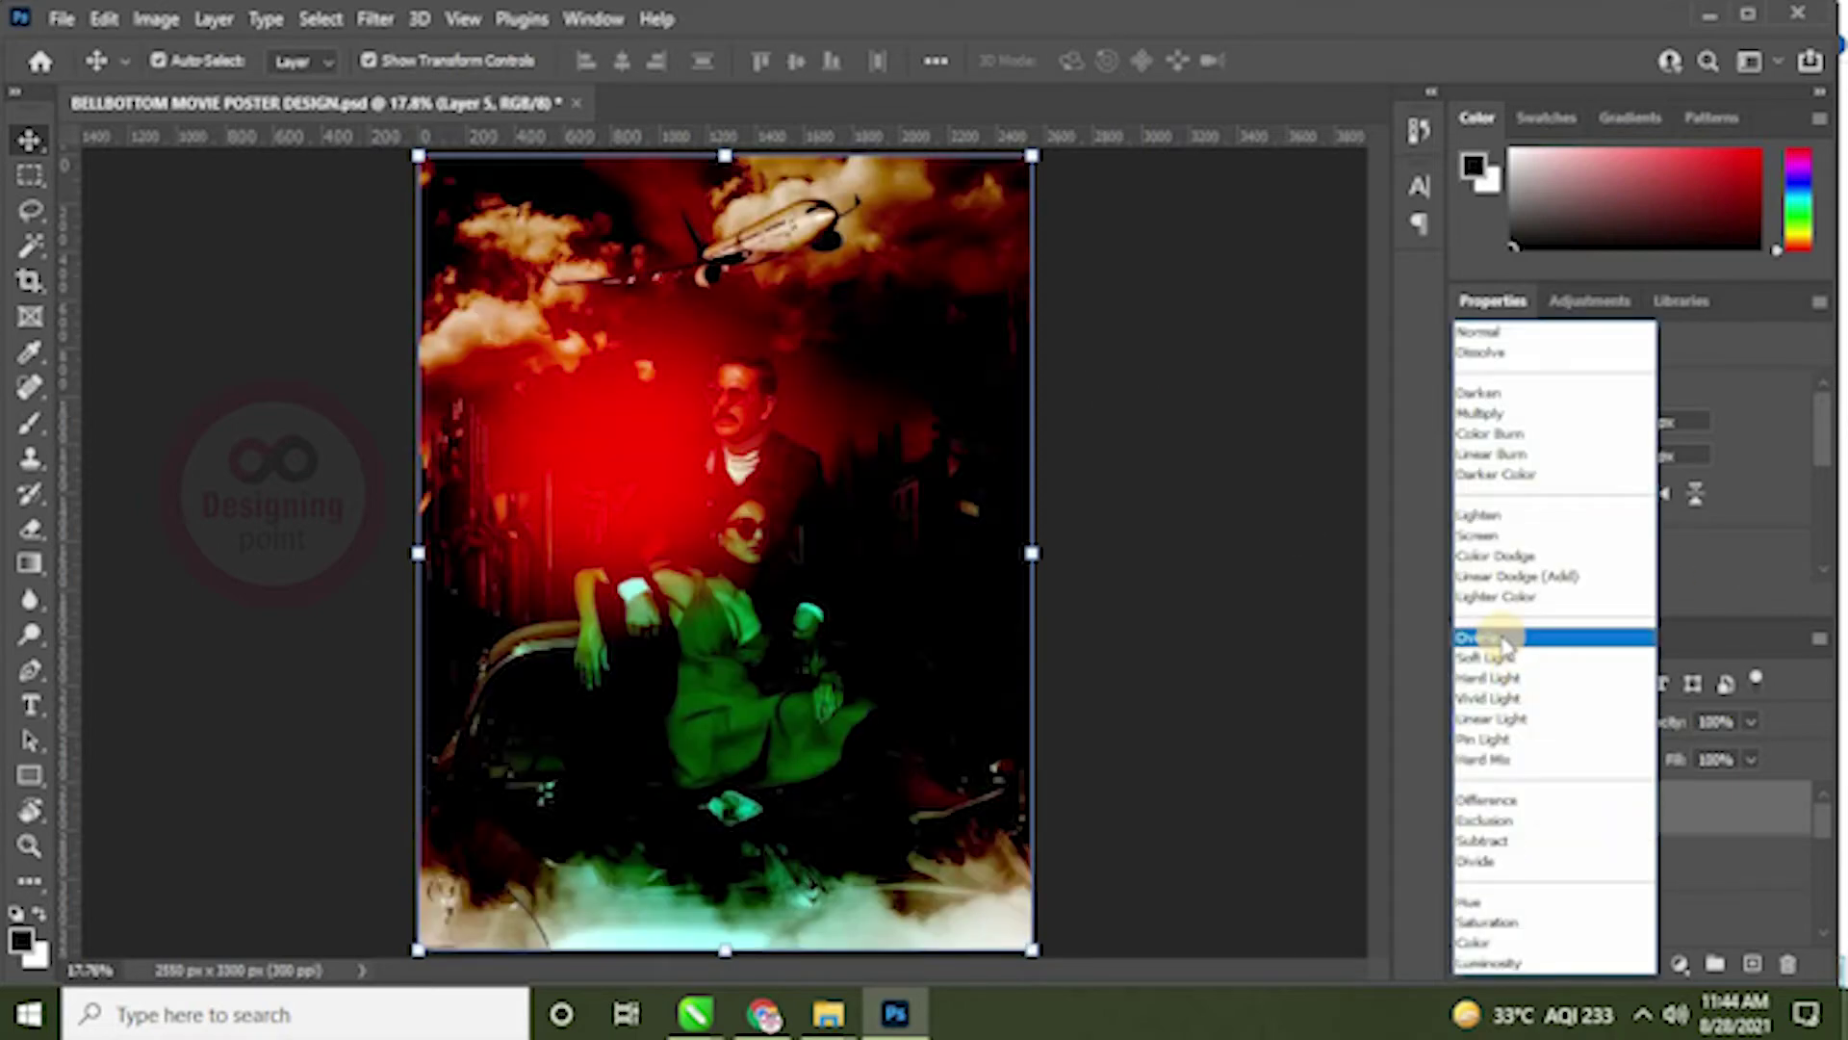
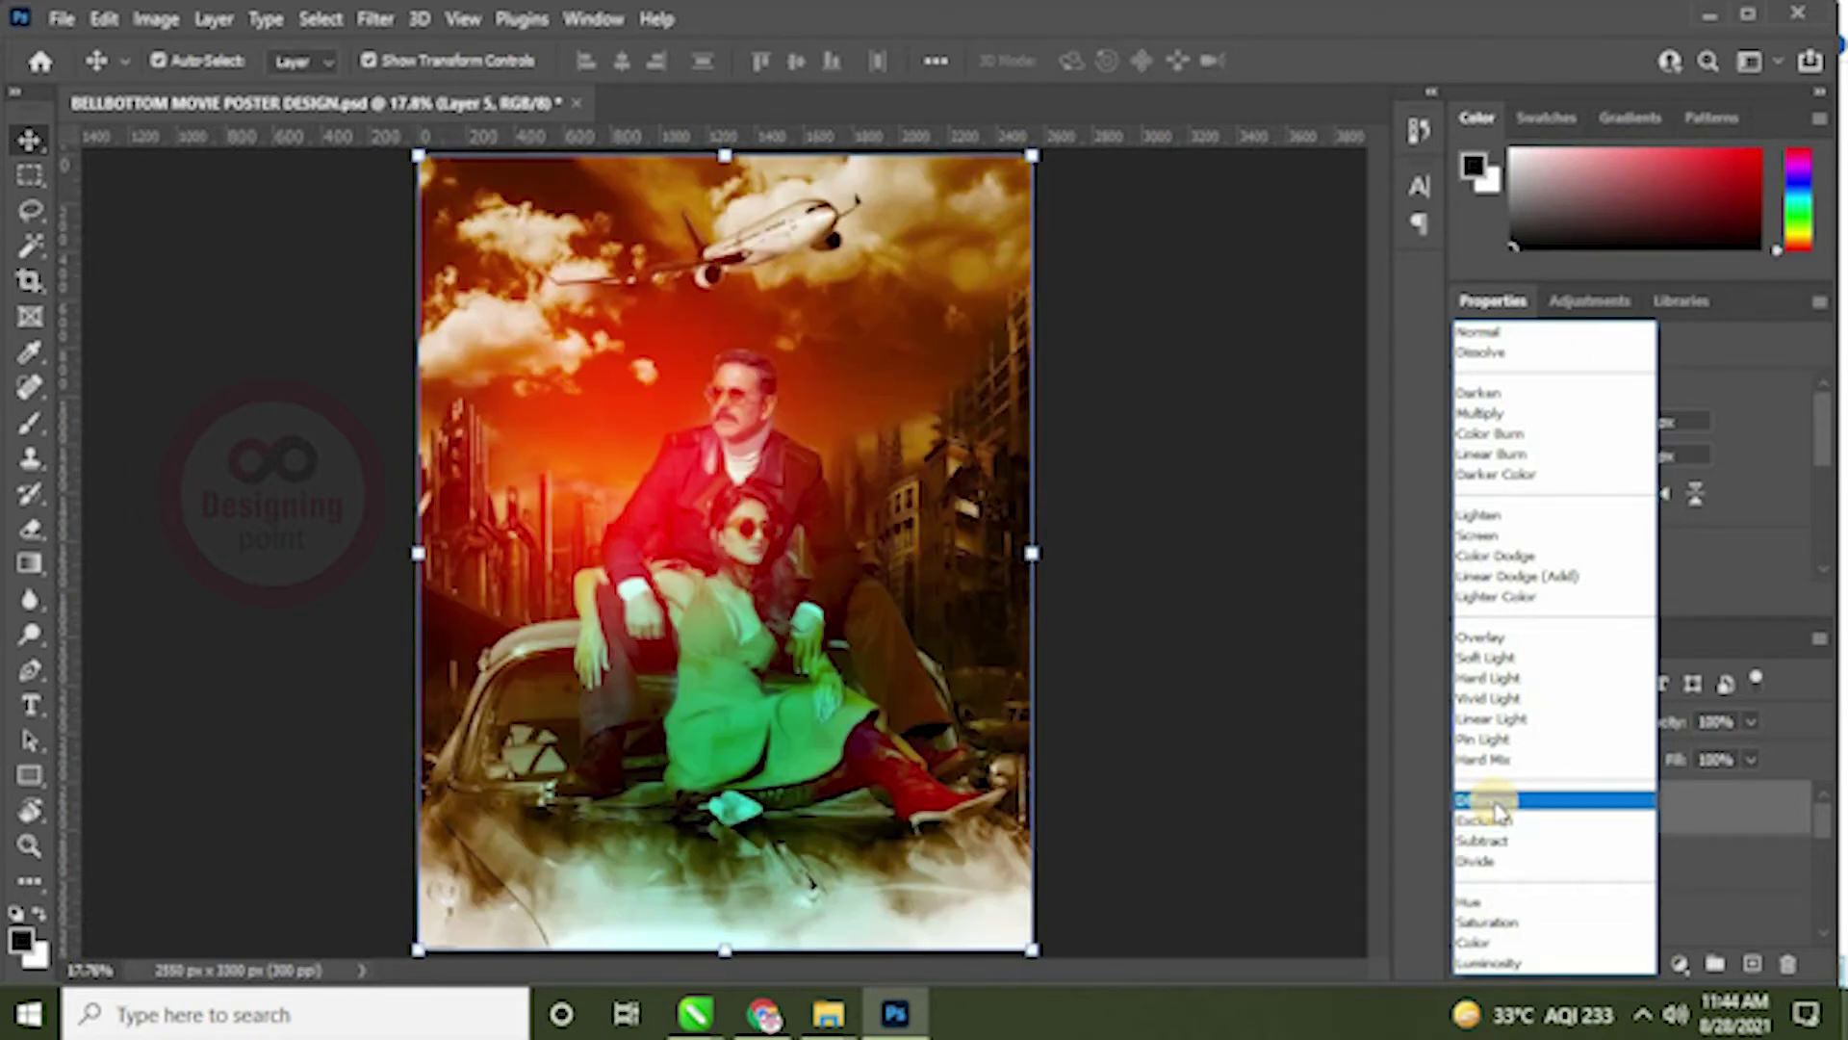
Step: Try the Pin Light blend mode on the black Layer 5 and set it back to Normal
left_click(1483, 739)
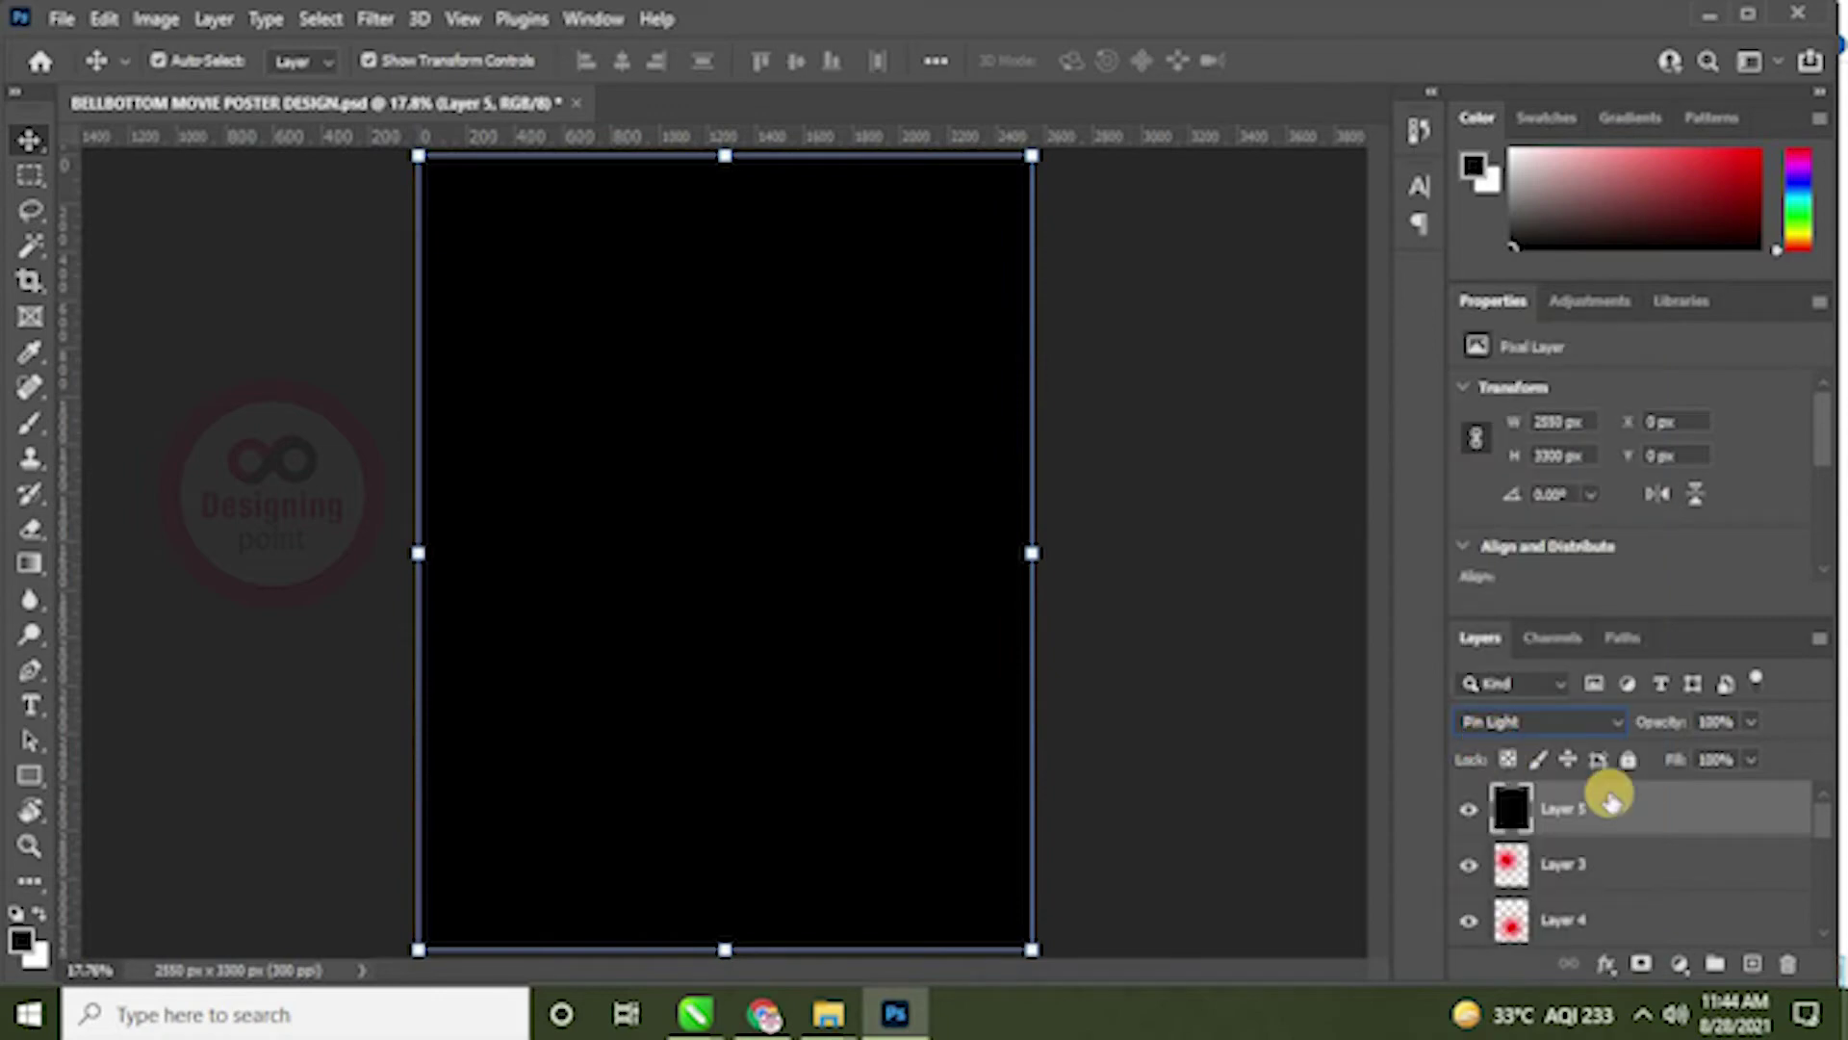
left_click(1531, 718)
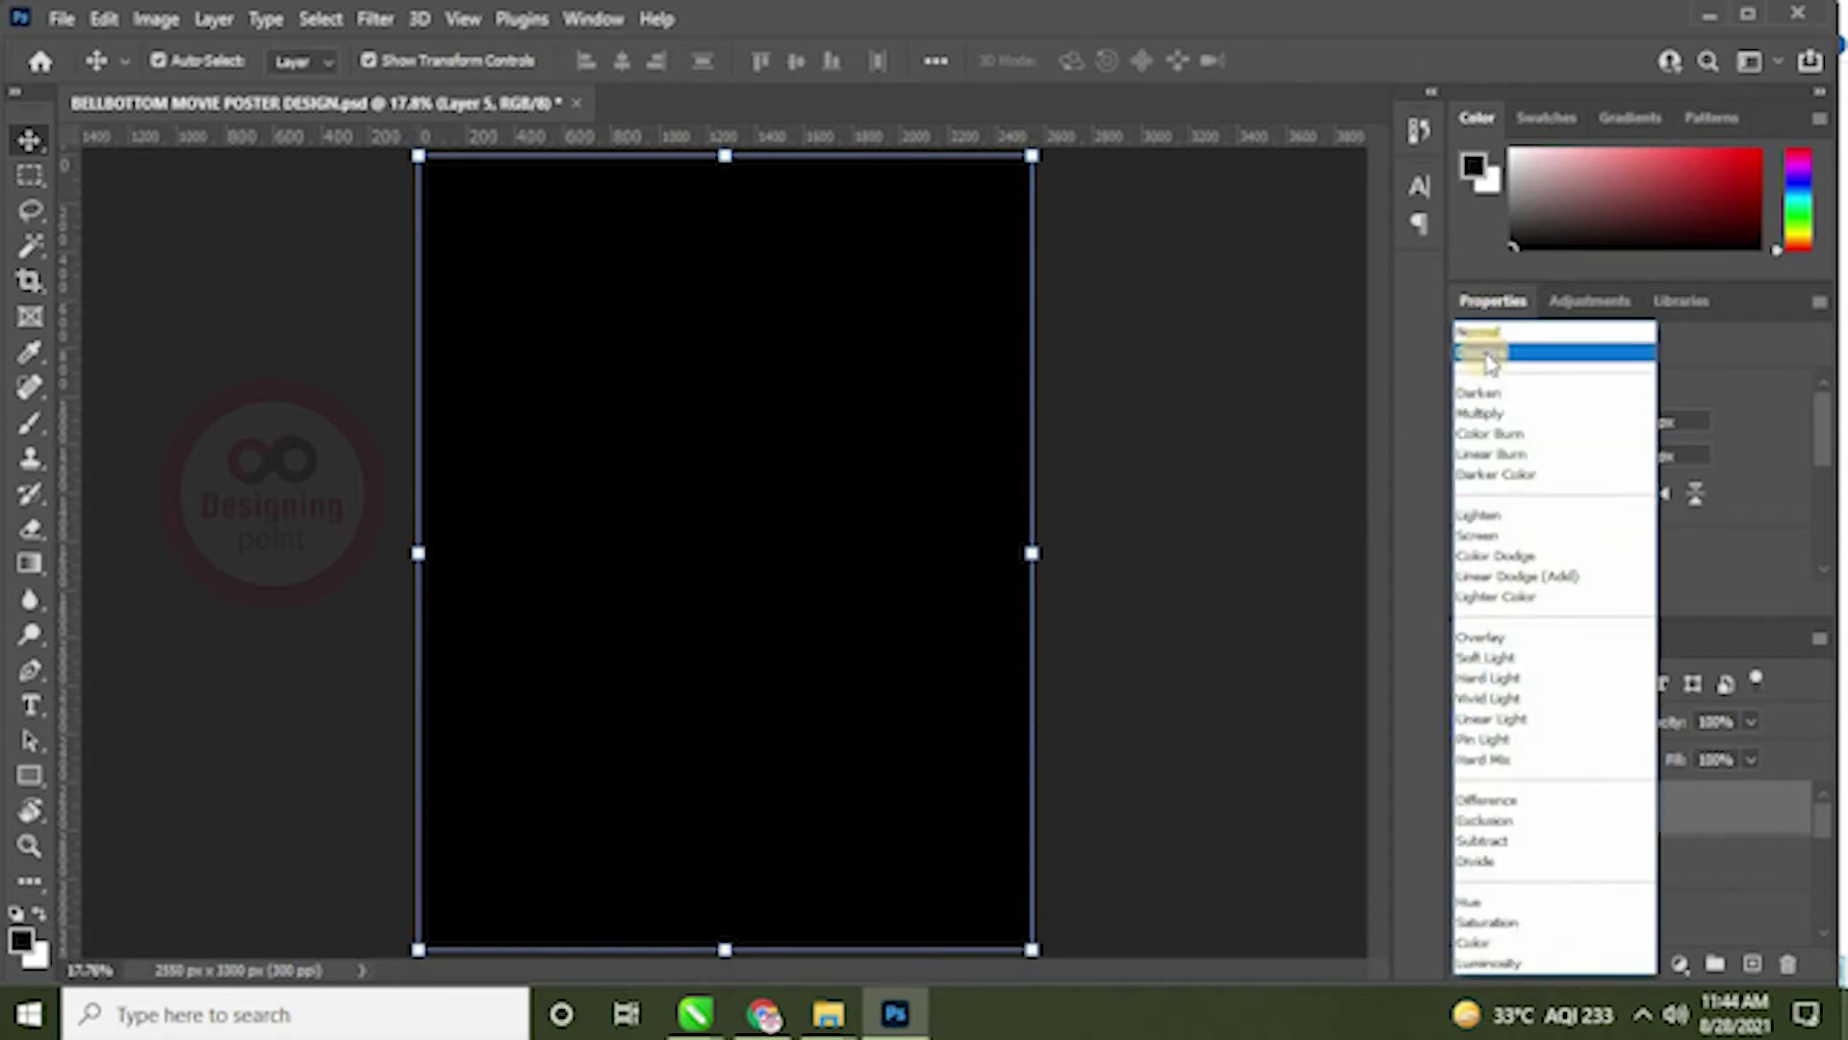
left_click(1477, 332)
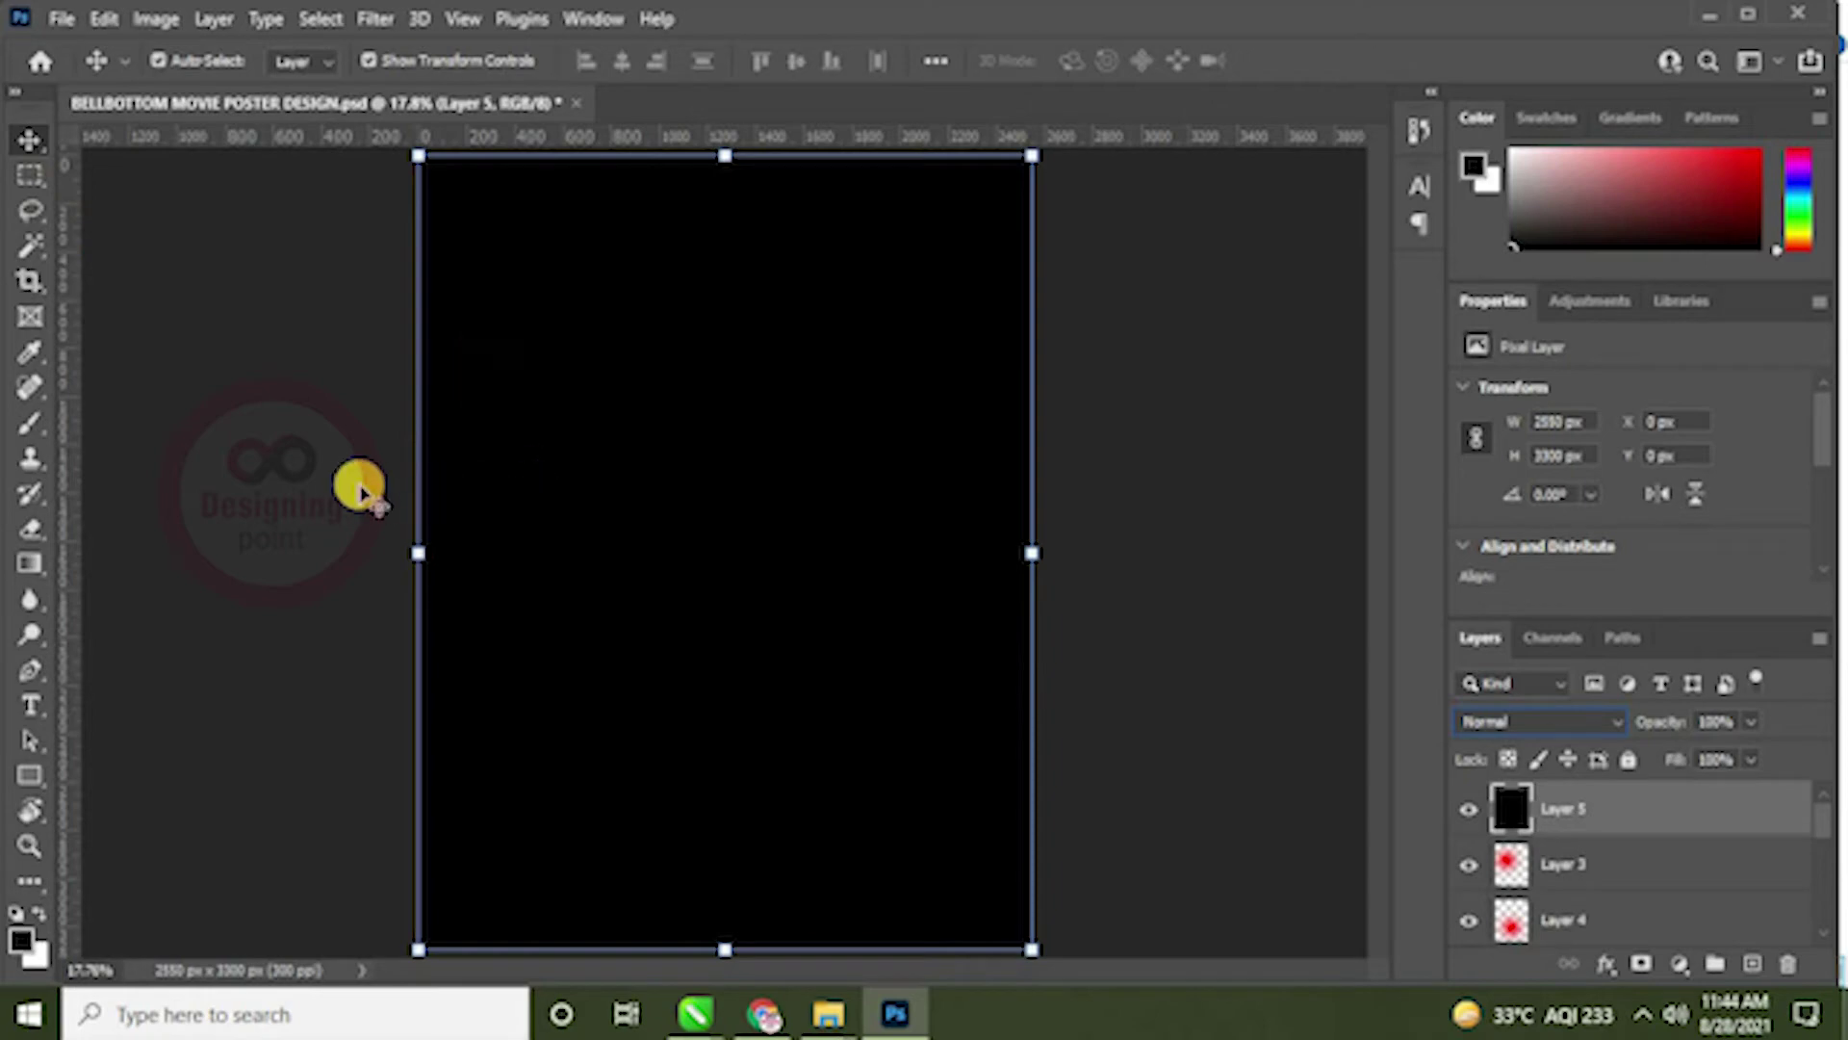
left_click(182, 336)
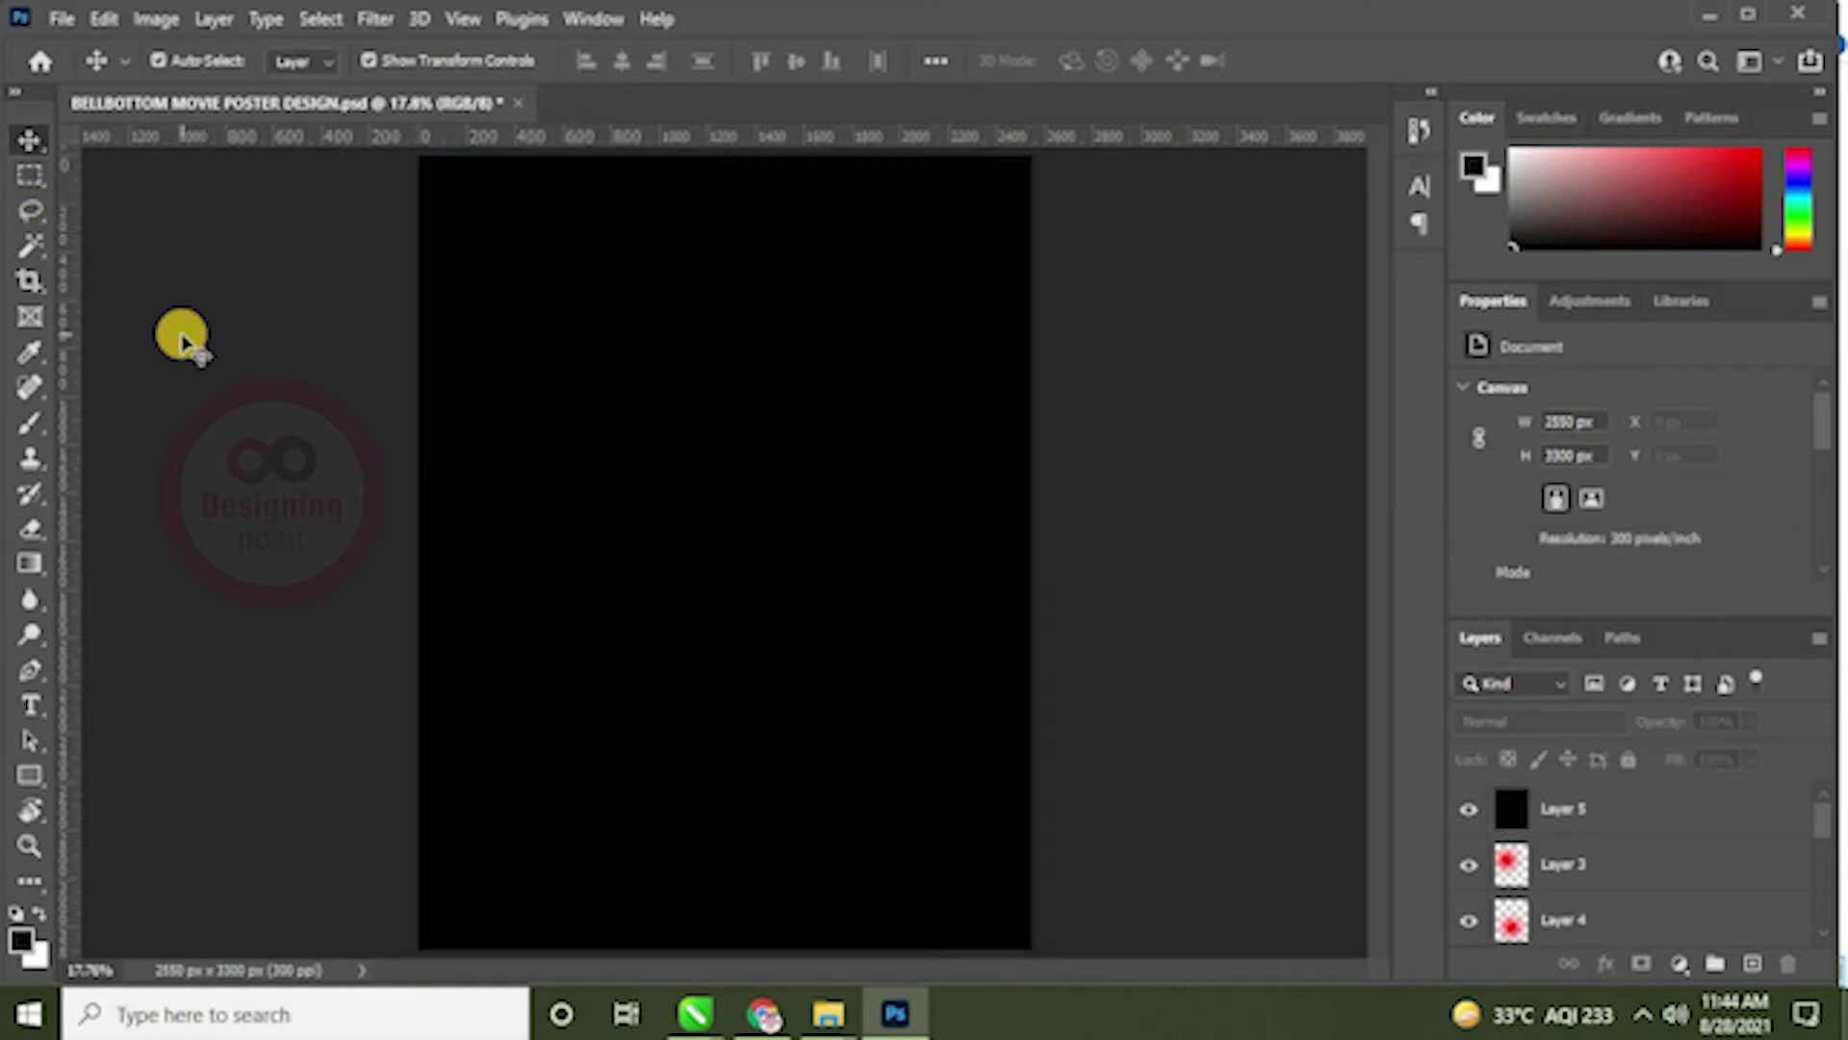
Step: Erase the centre of black Layer 5 with a soft 2900 px Eraser to reveal the couple and leave dark edges
key("e")
key("alt+e")
key("Escape")
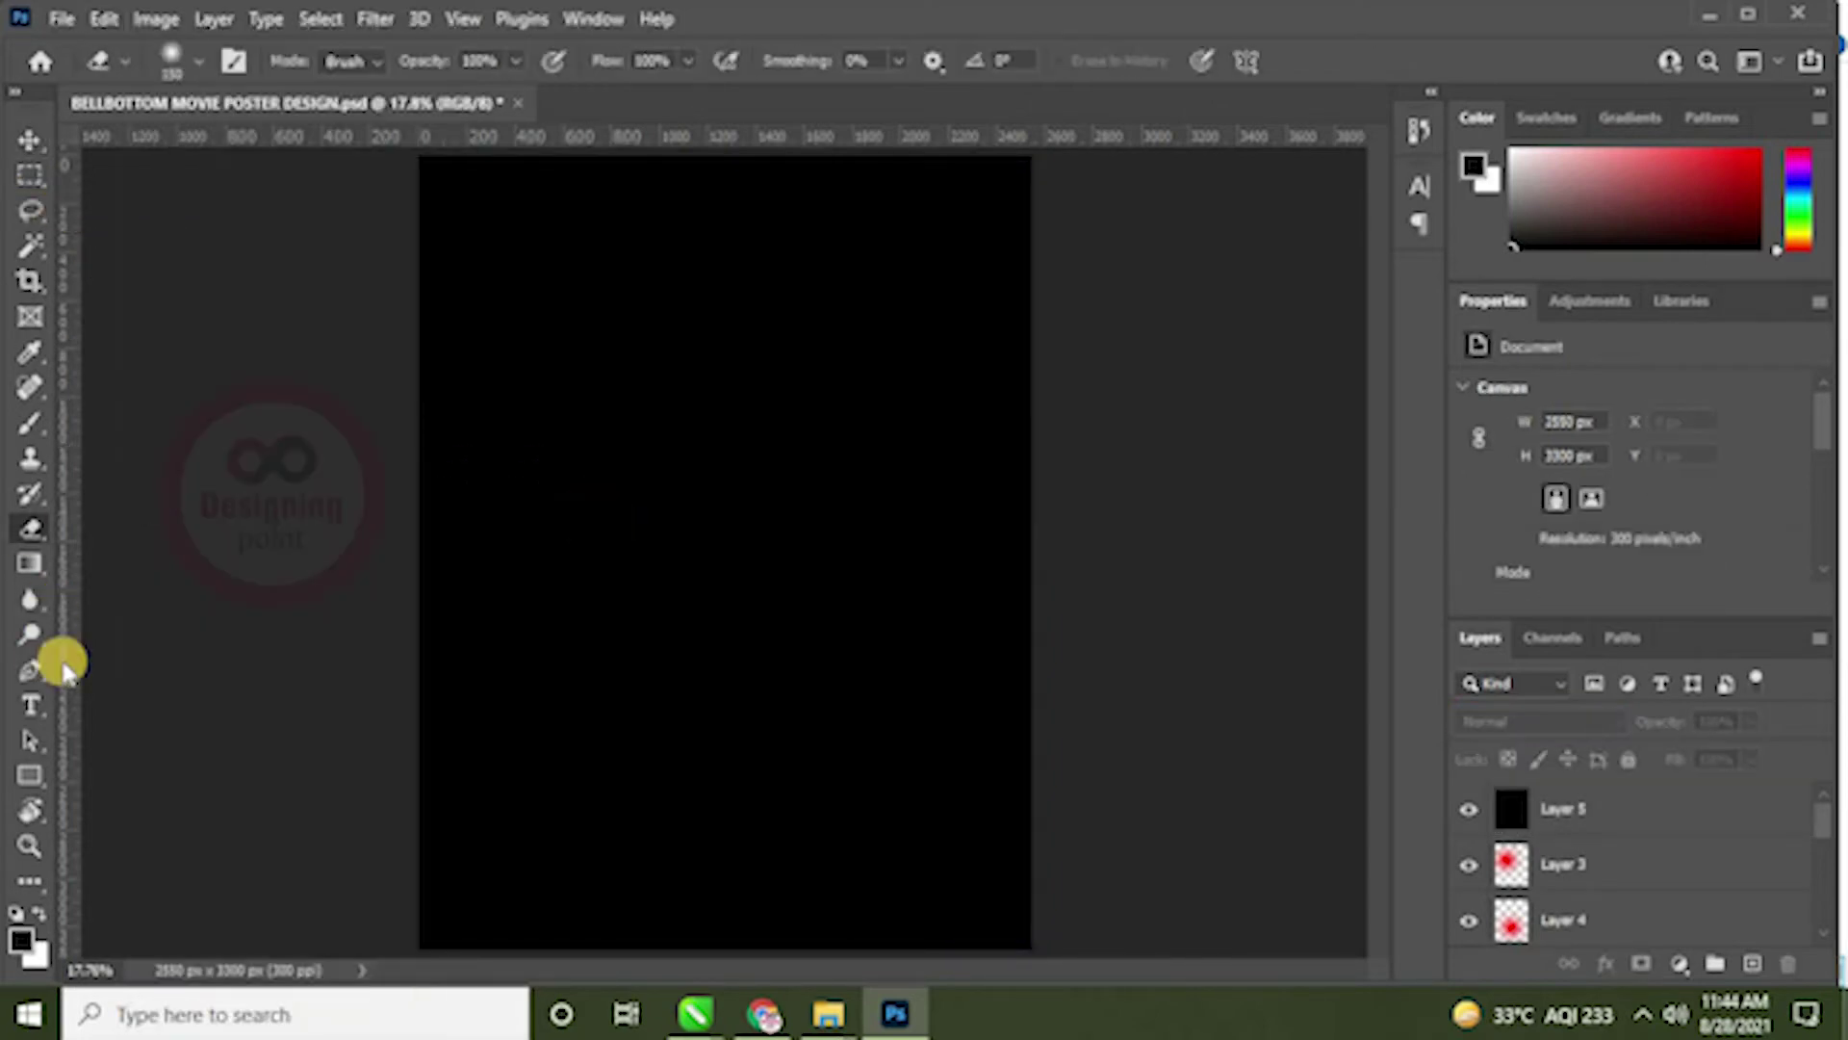
left_click(39, 531)
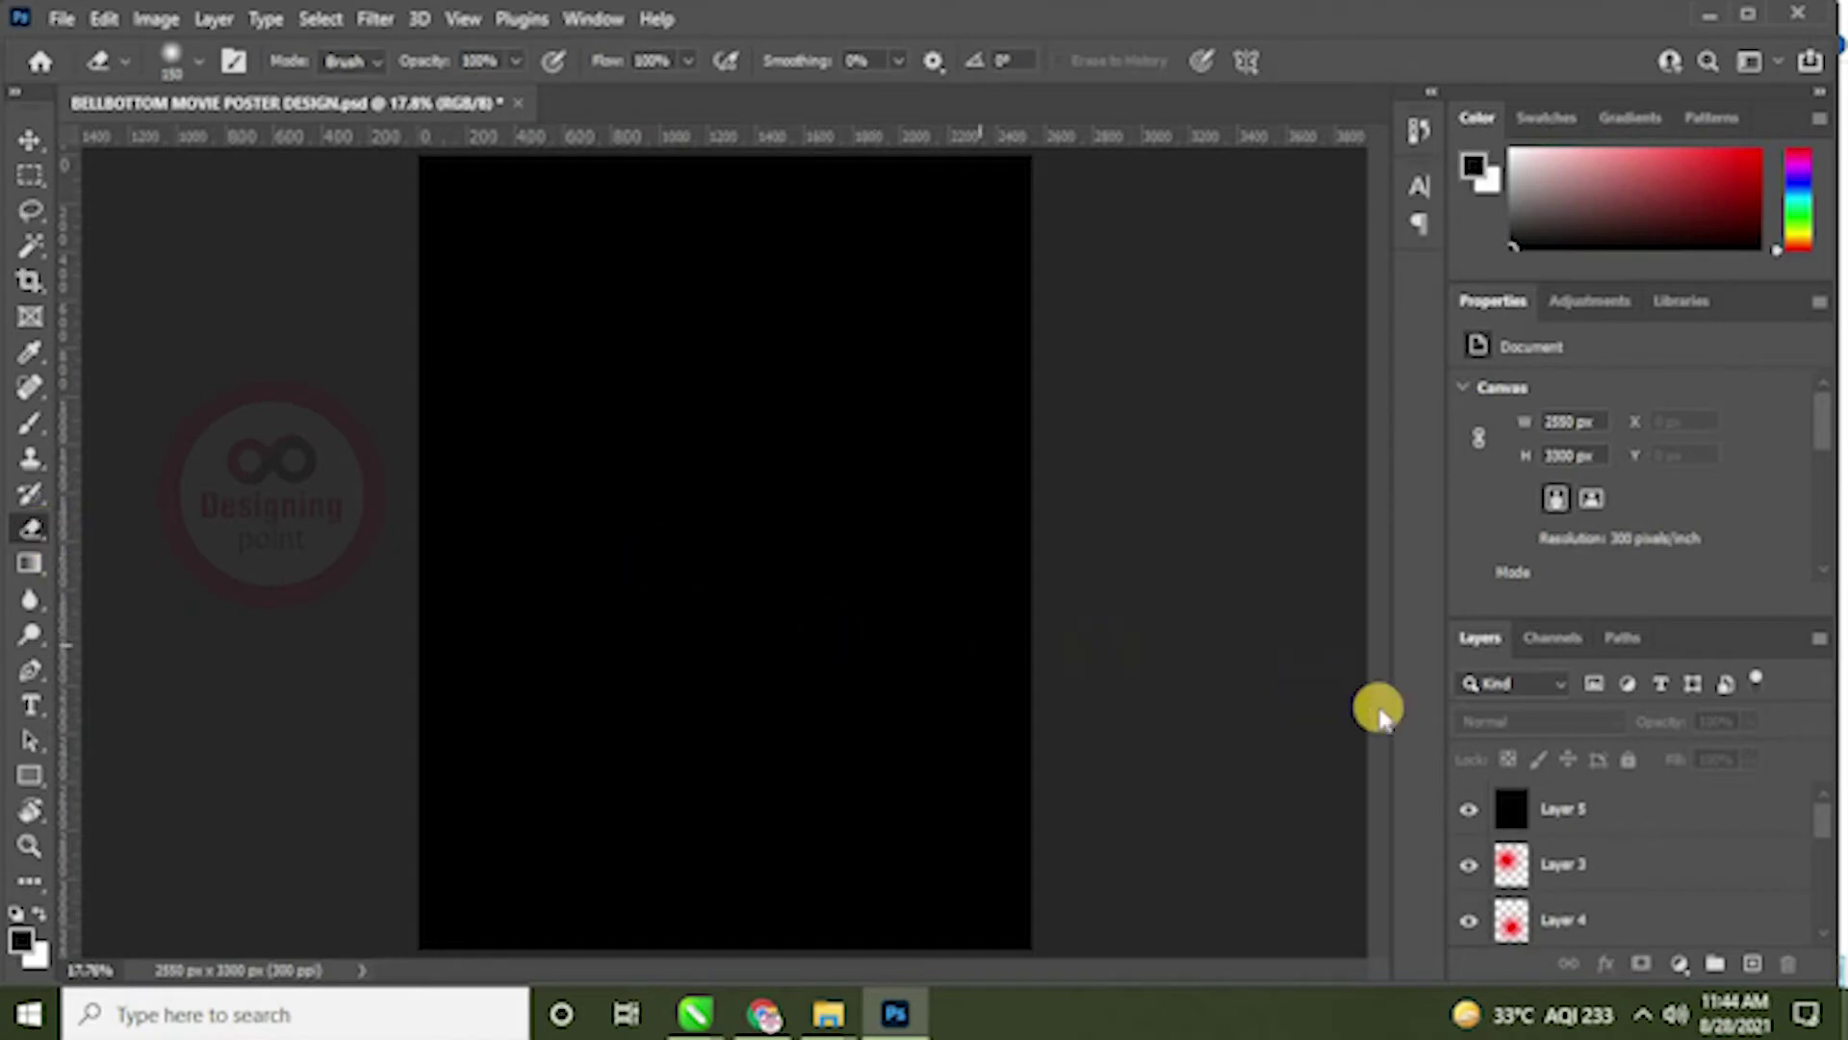
left_click(1559, 808)
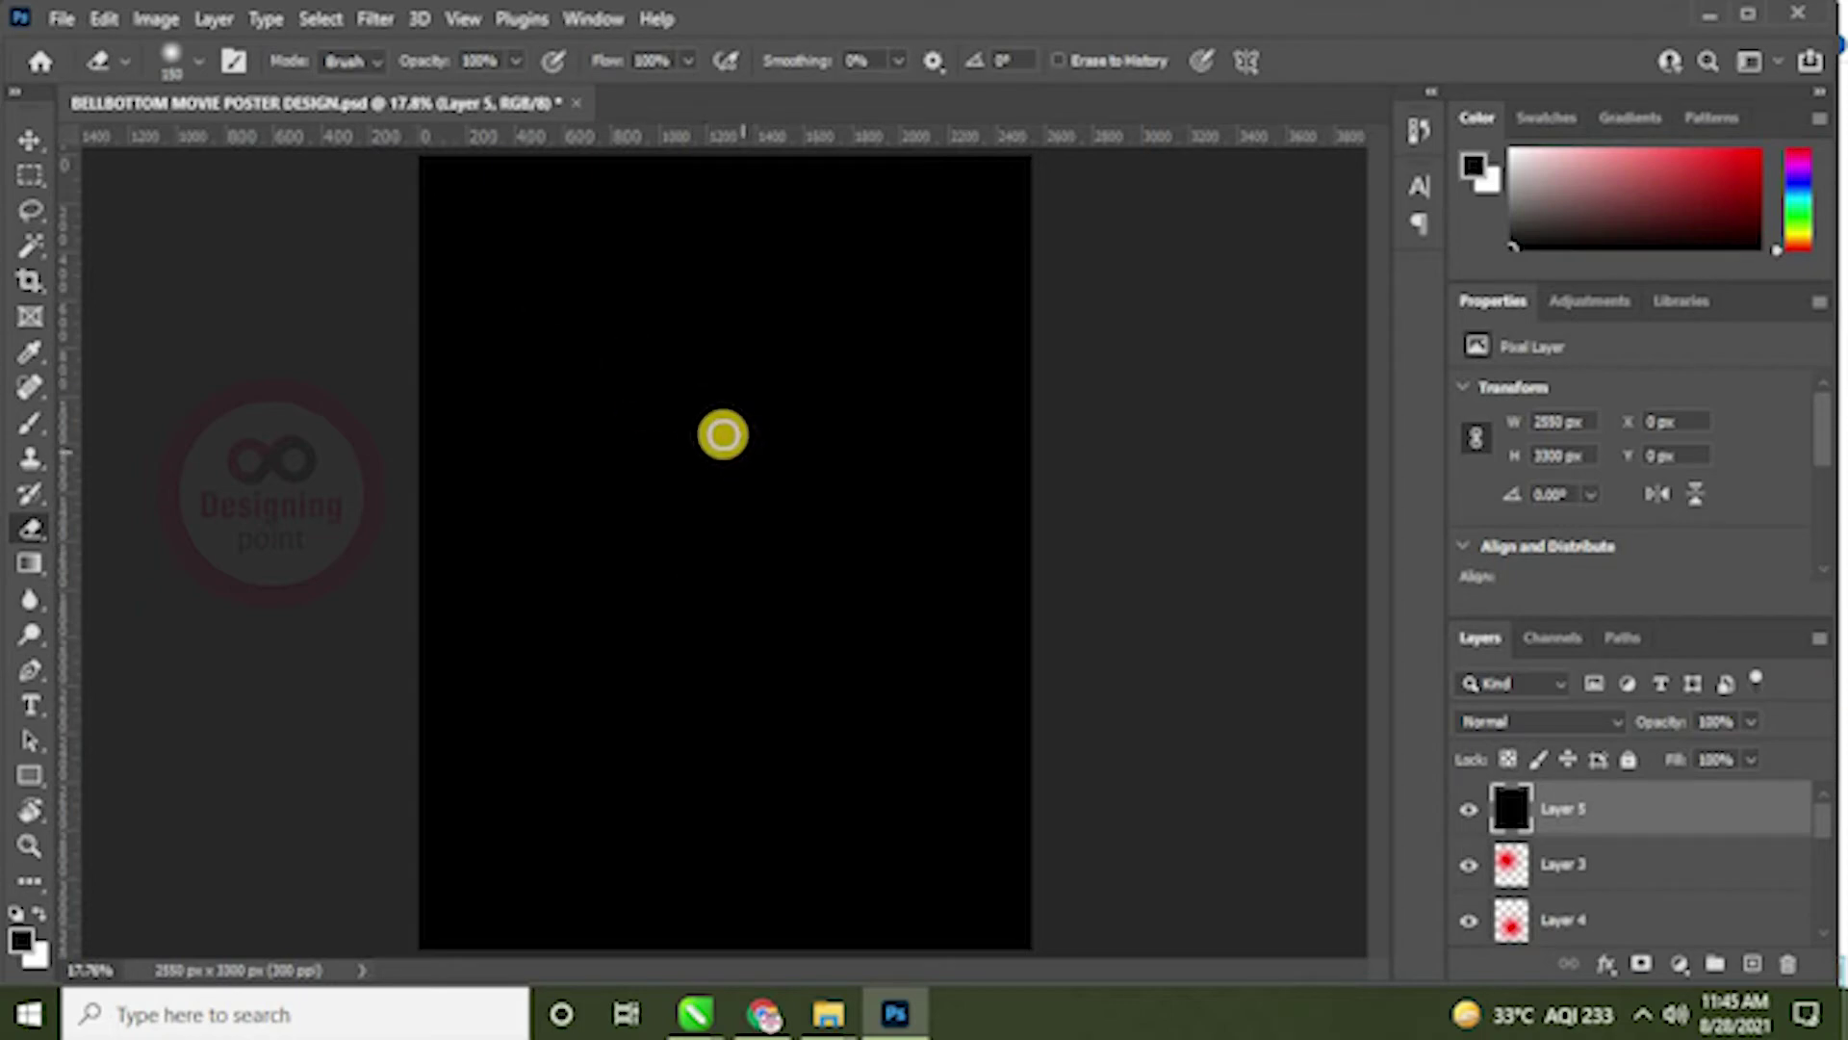
left_click(196, 61)
left_click_drag(284, 152, 285, 149)
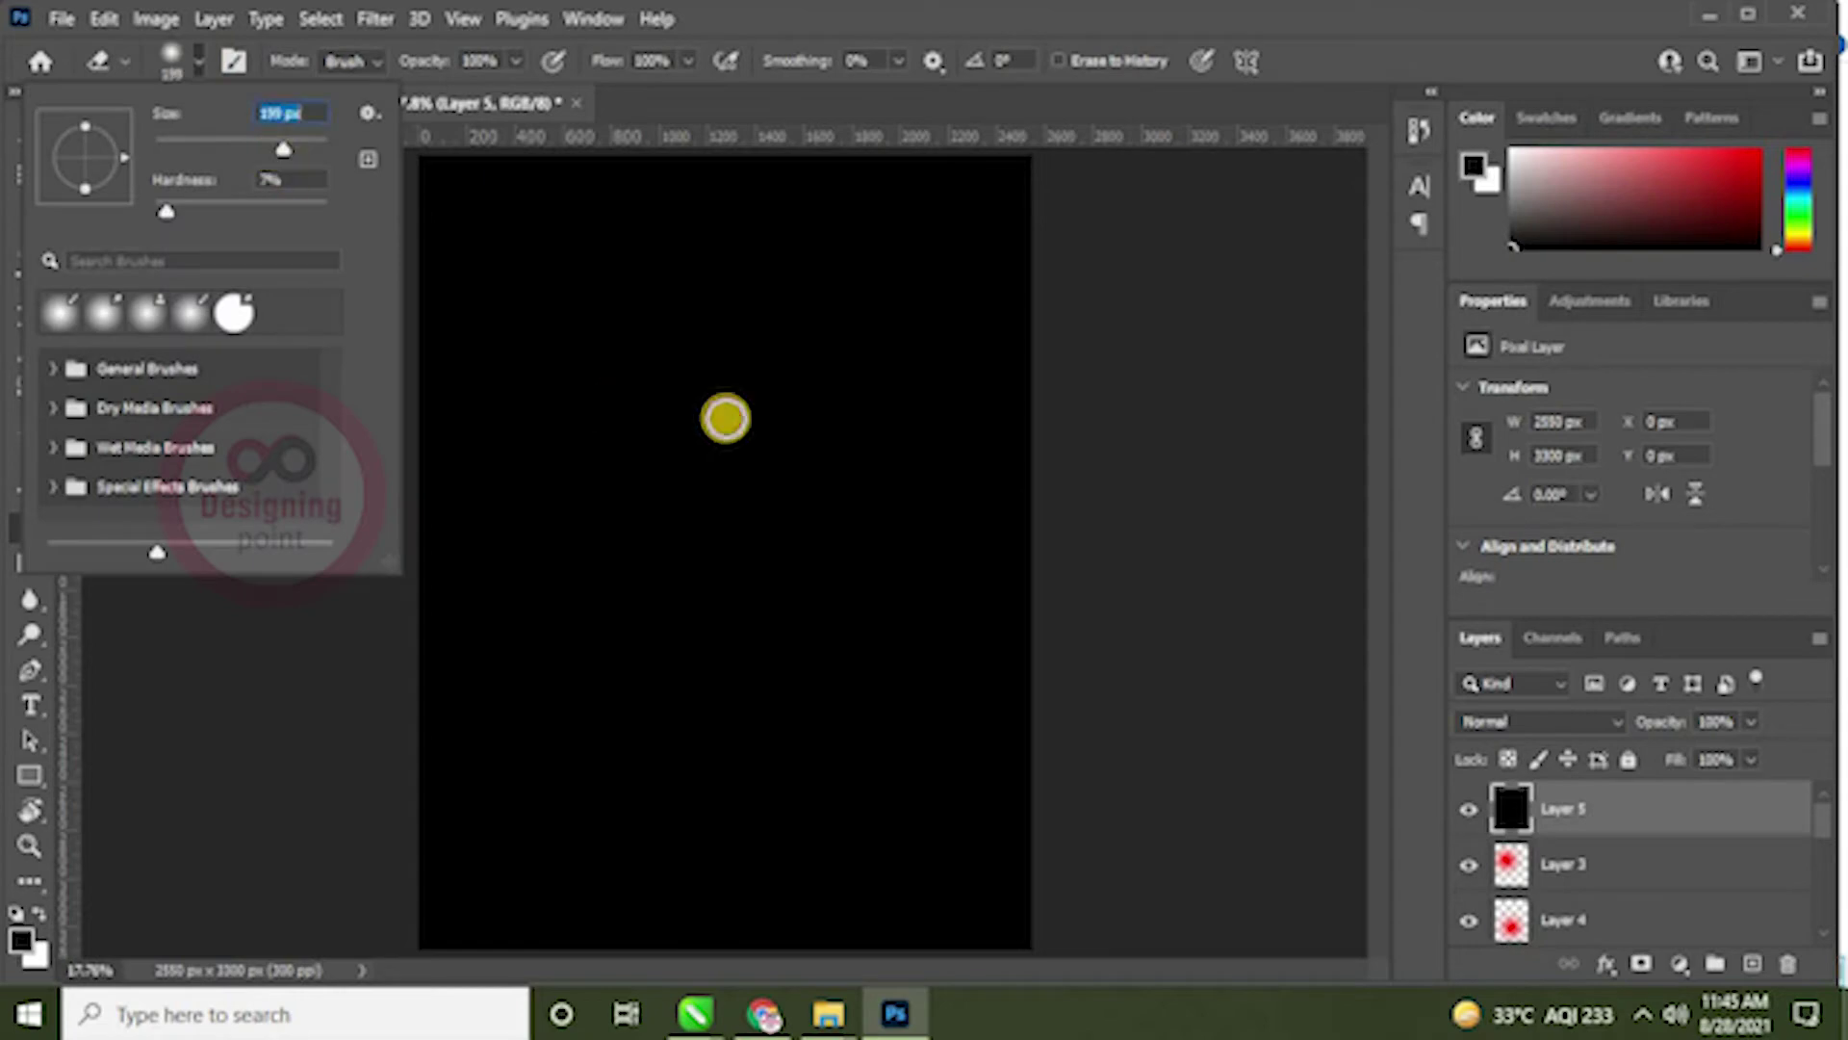
key("v")
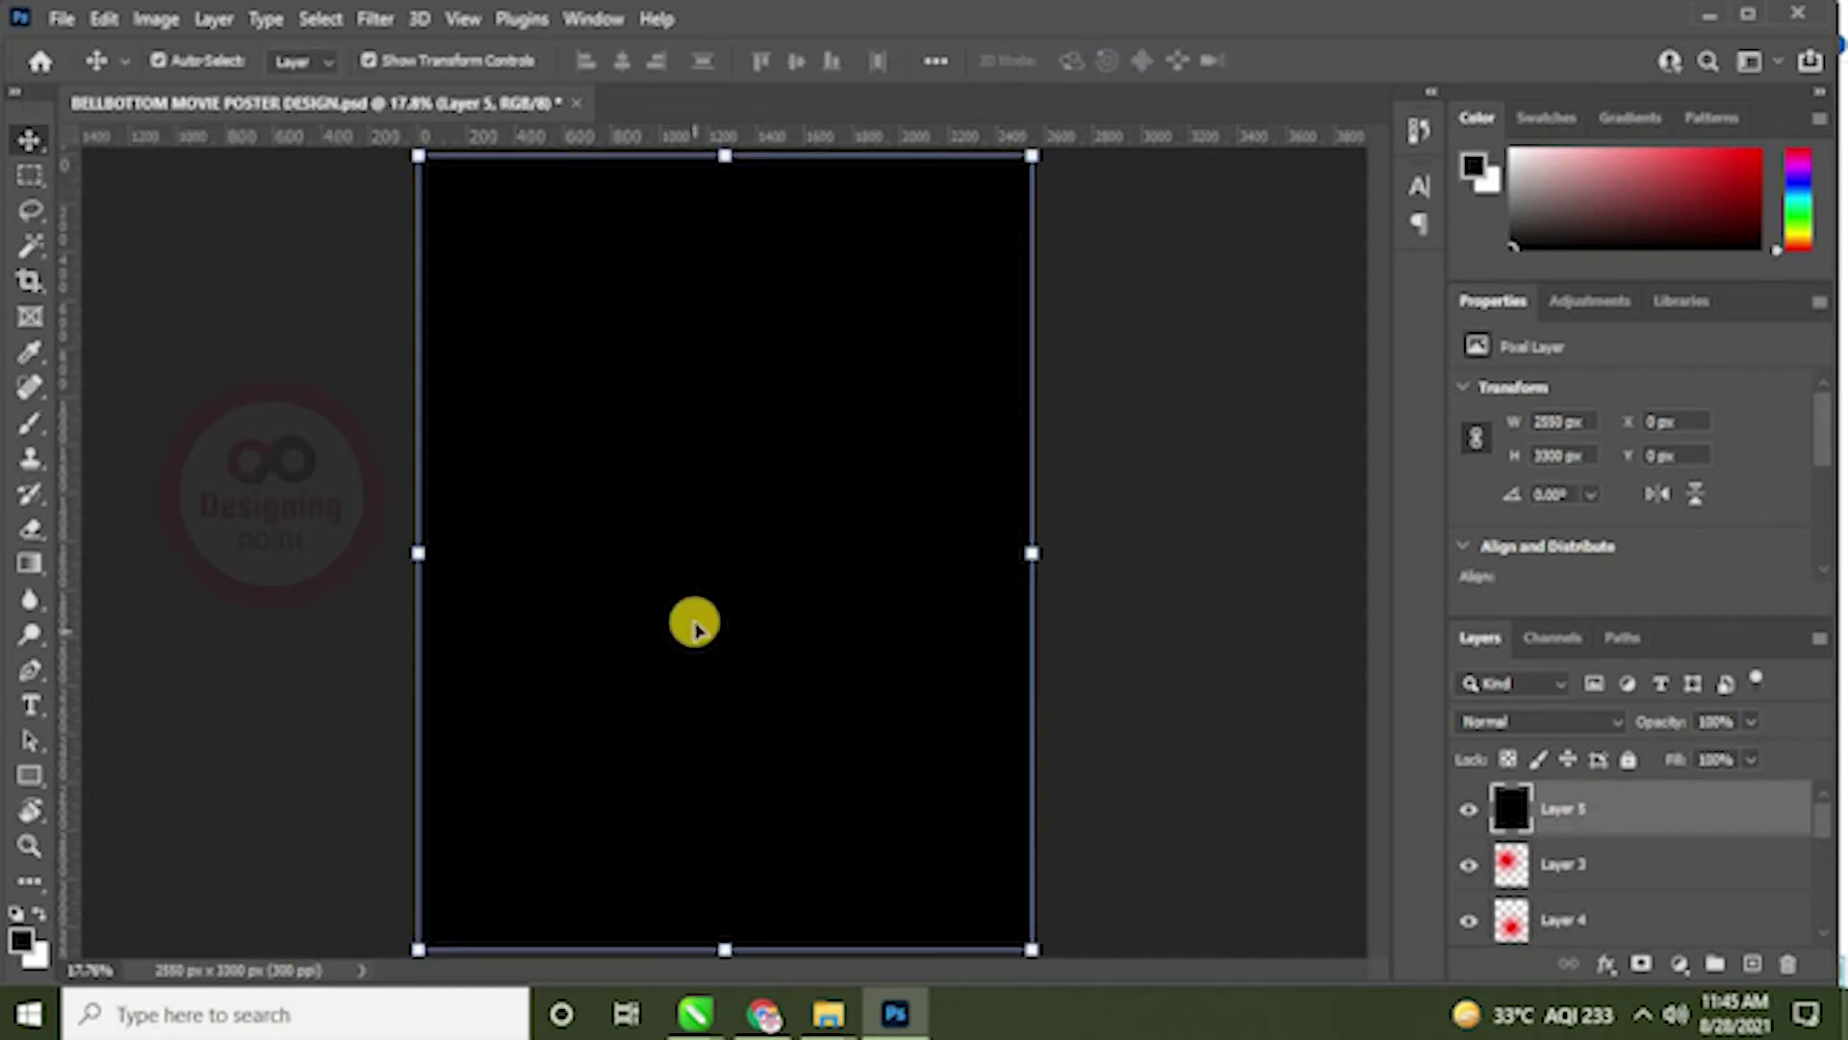
key("e")
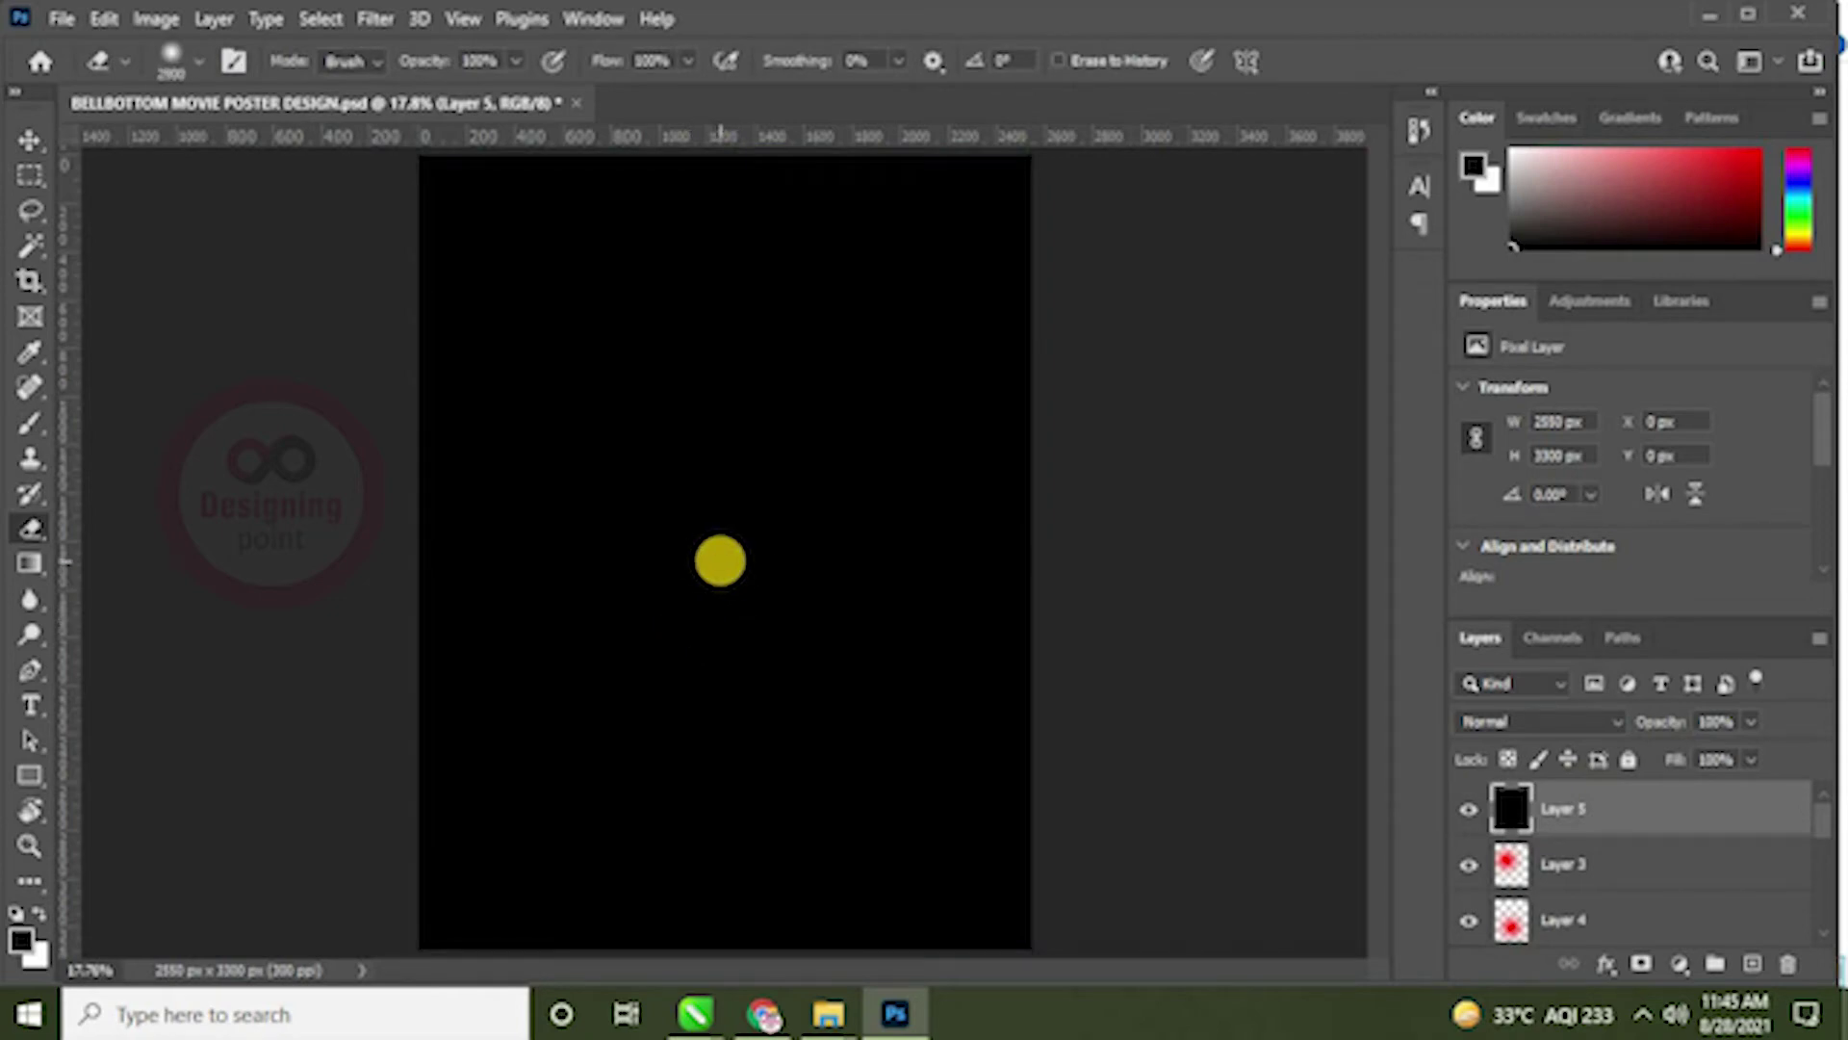
left_click(720, 560)
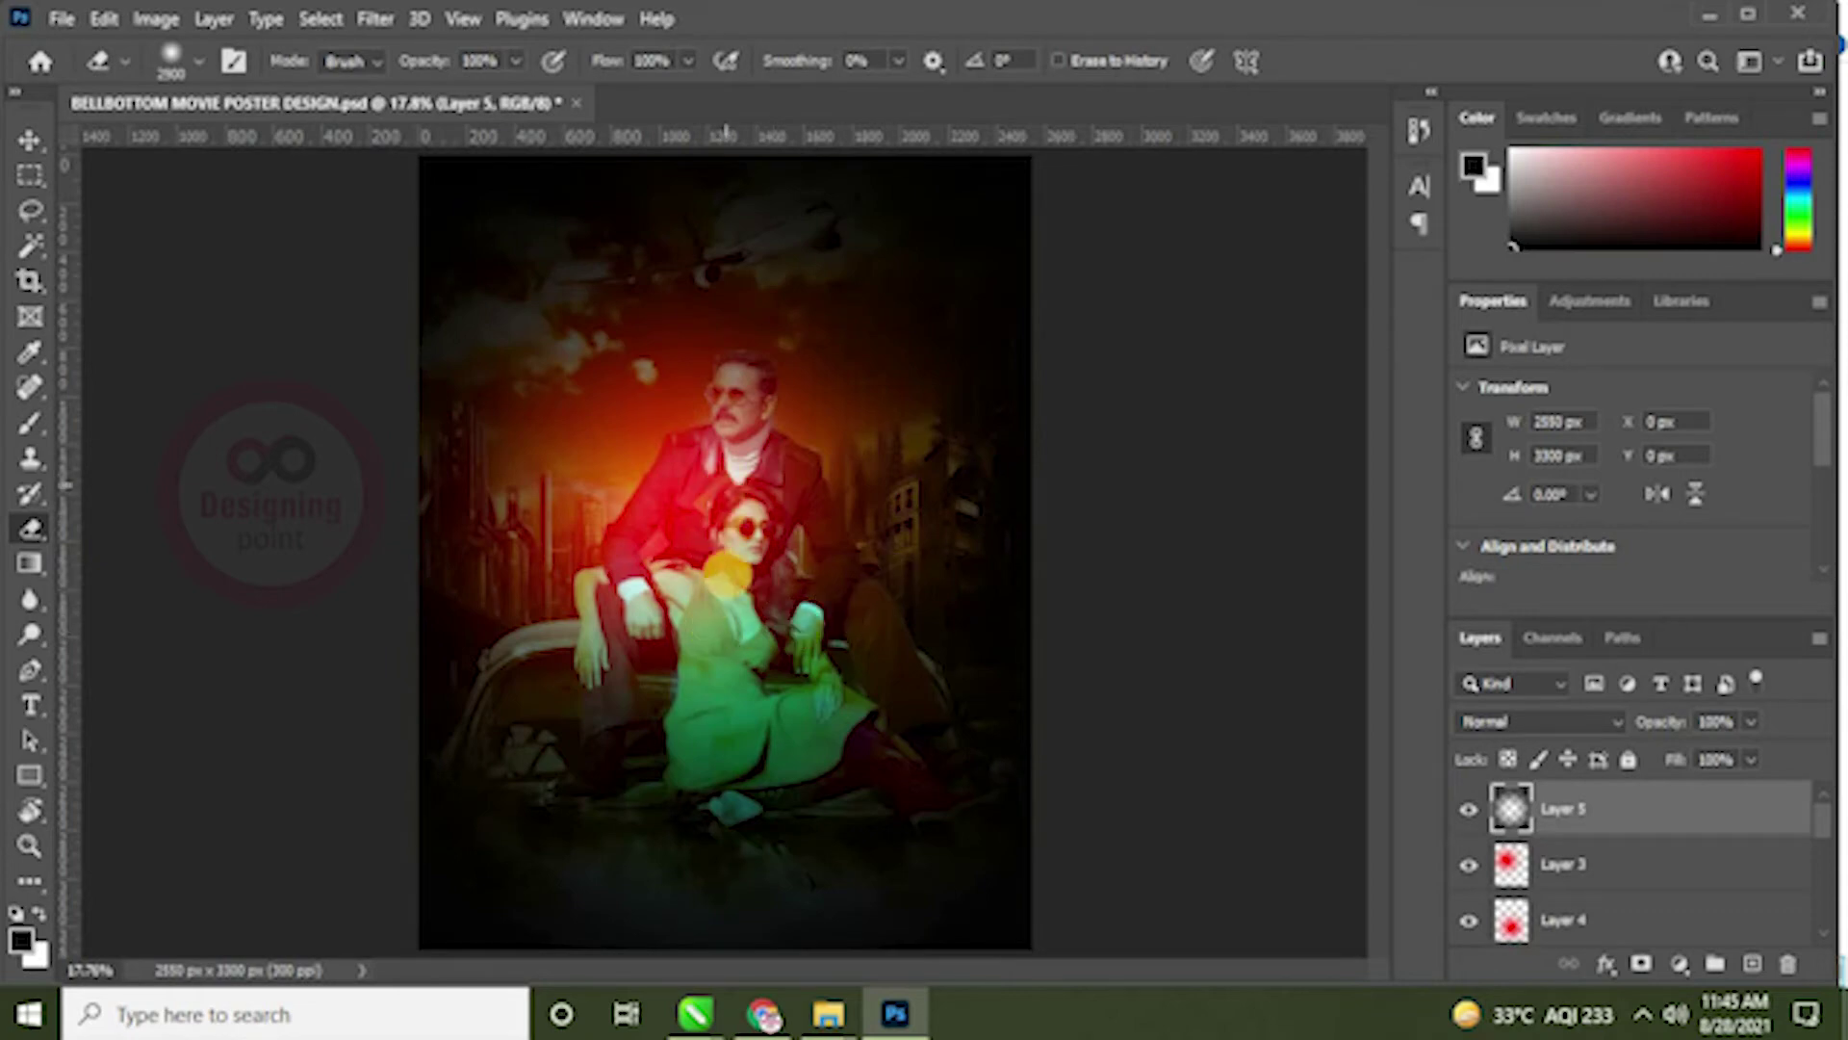
left_click(728, 574)
left_click(708, 627)
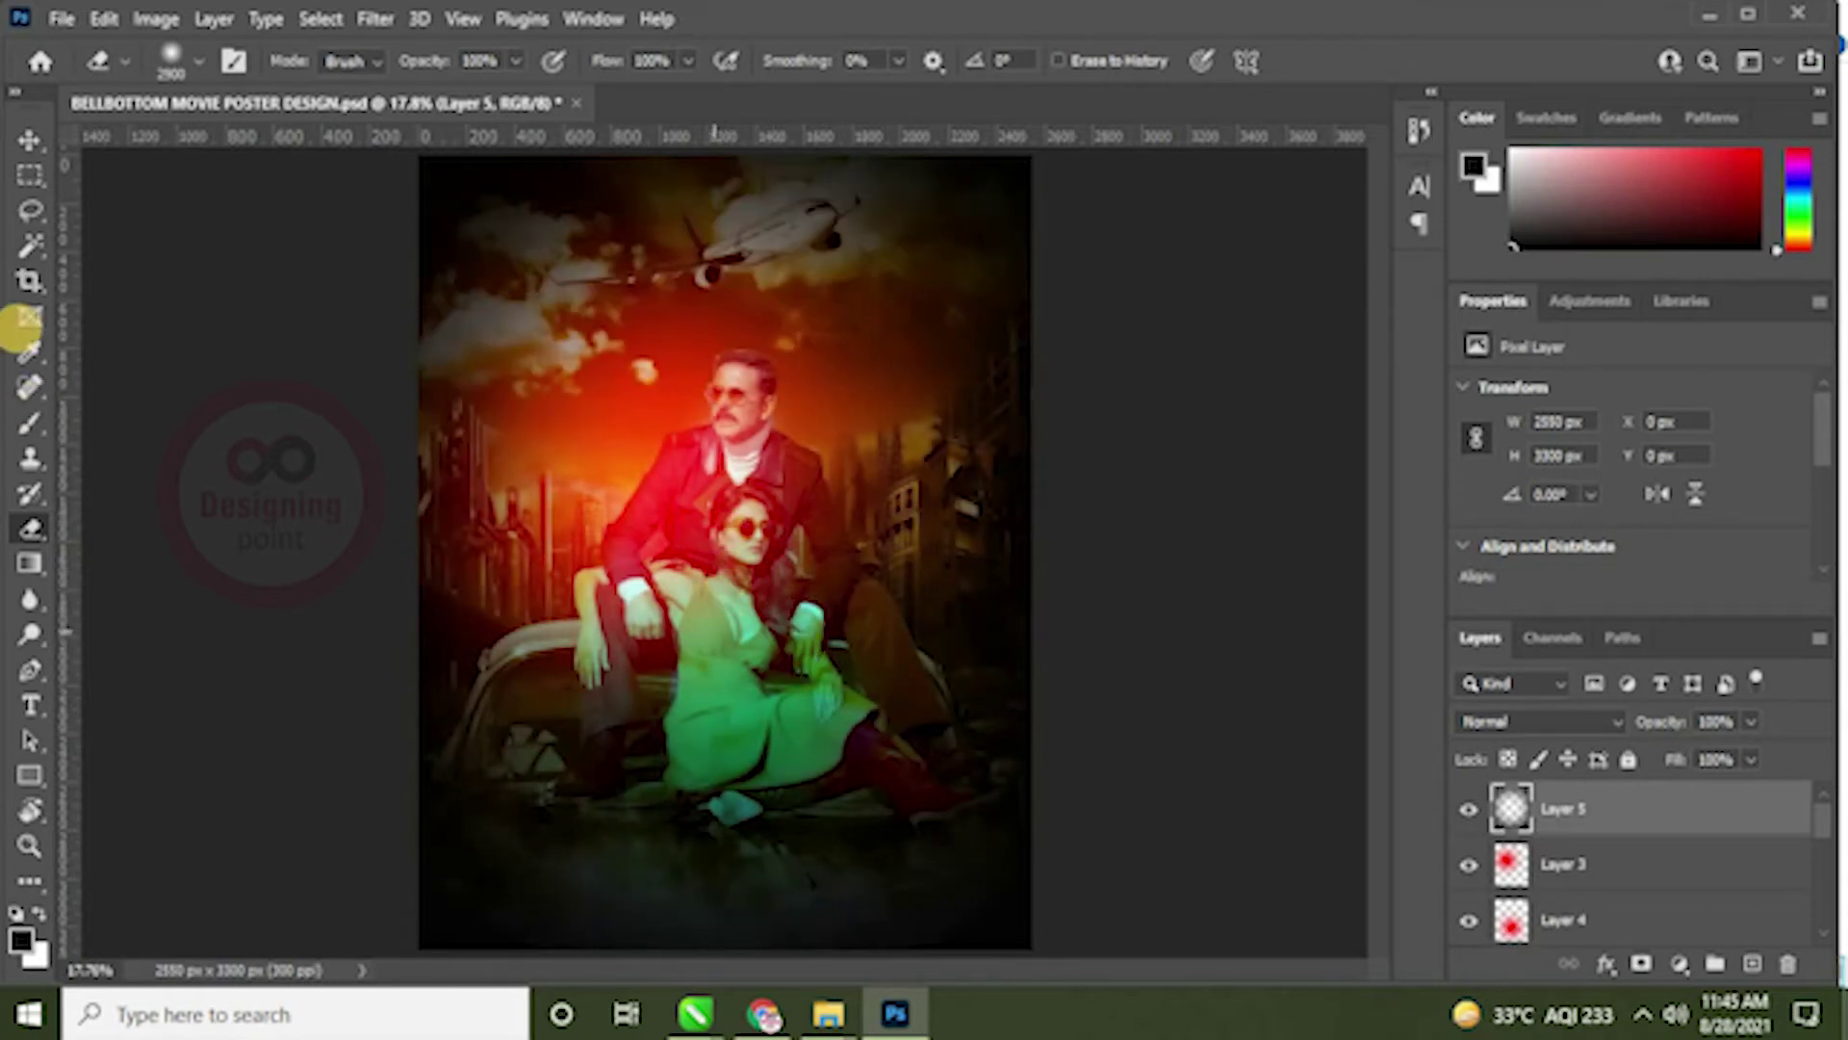
left_click(29, 140)
left_click(1283, 763)
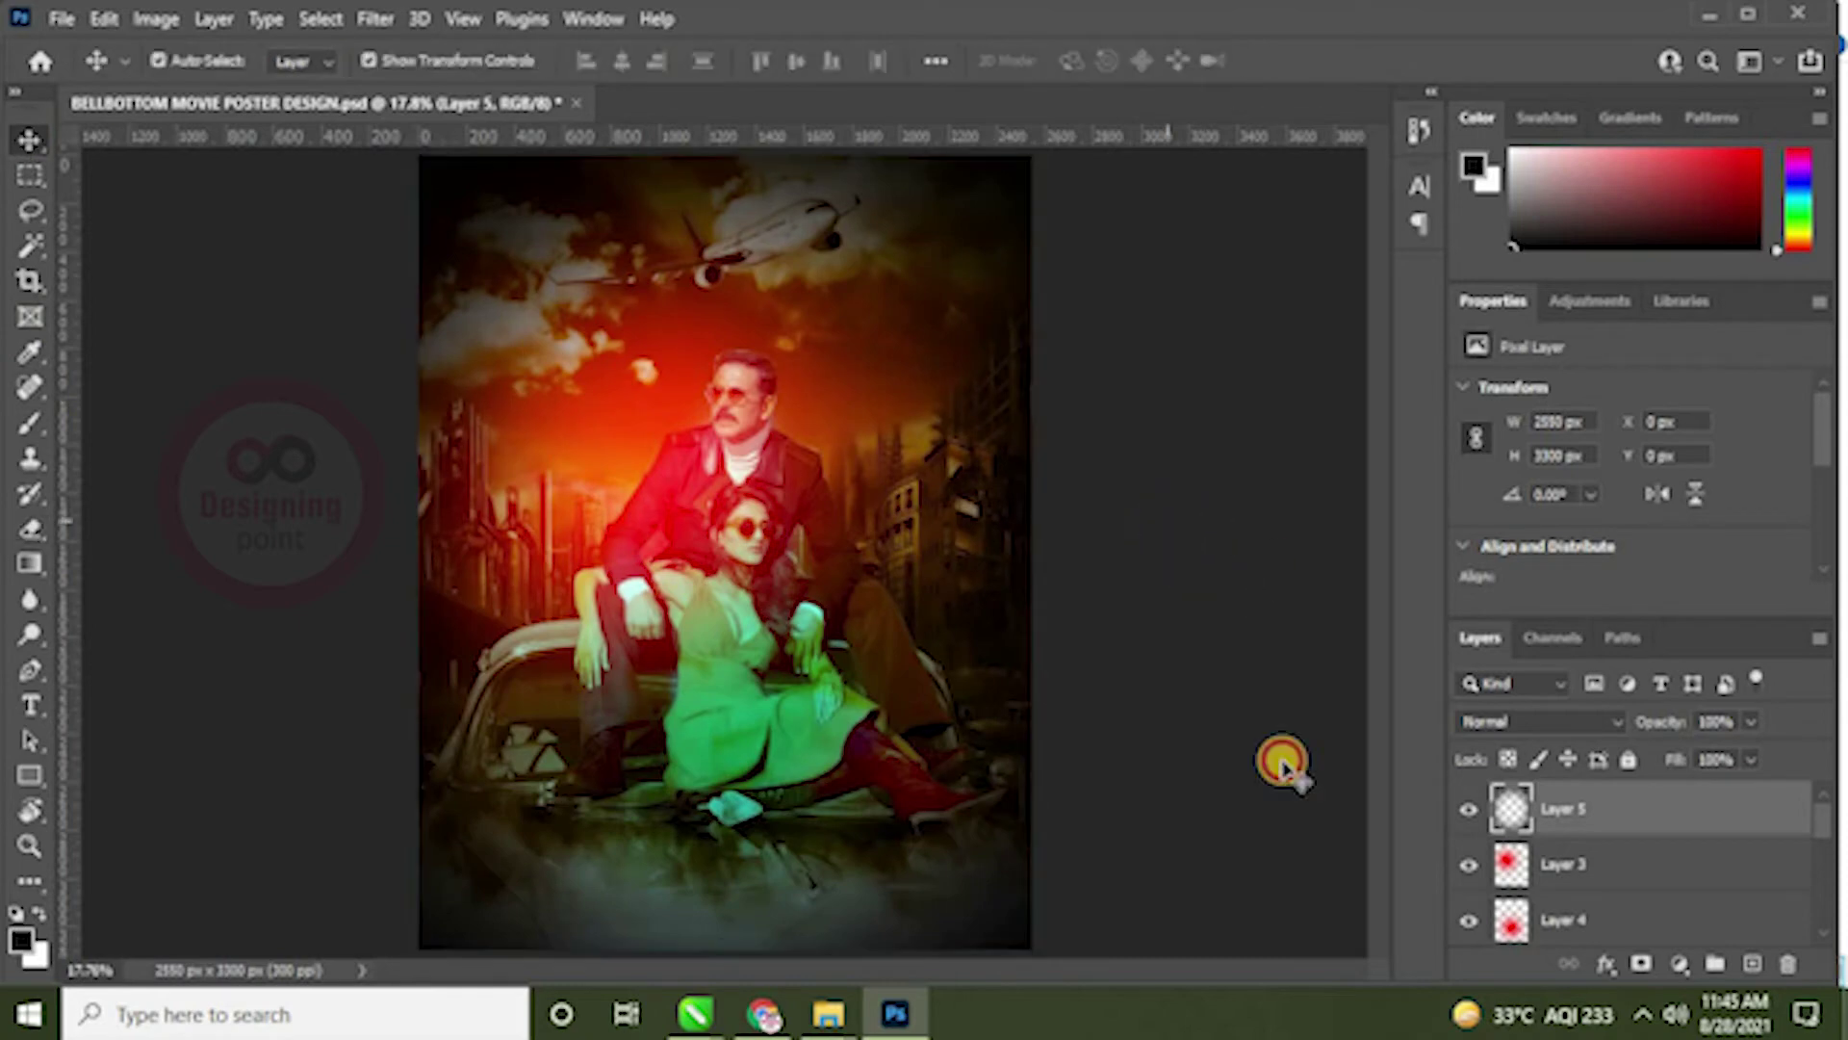
Step: Set Layer 5's blend mode to Hard Light with an opacity of about 70%, and save the document
left_click(1597, 811)
left_click(1575, 733)
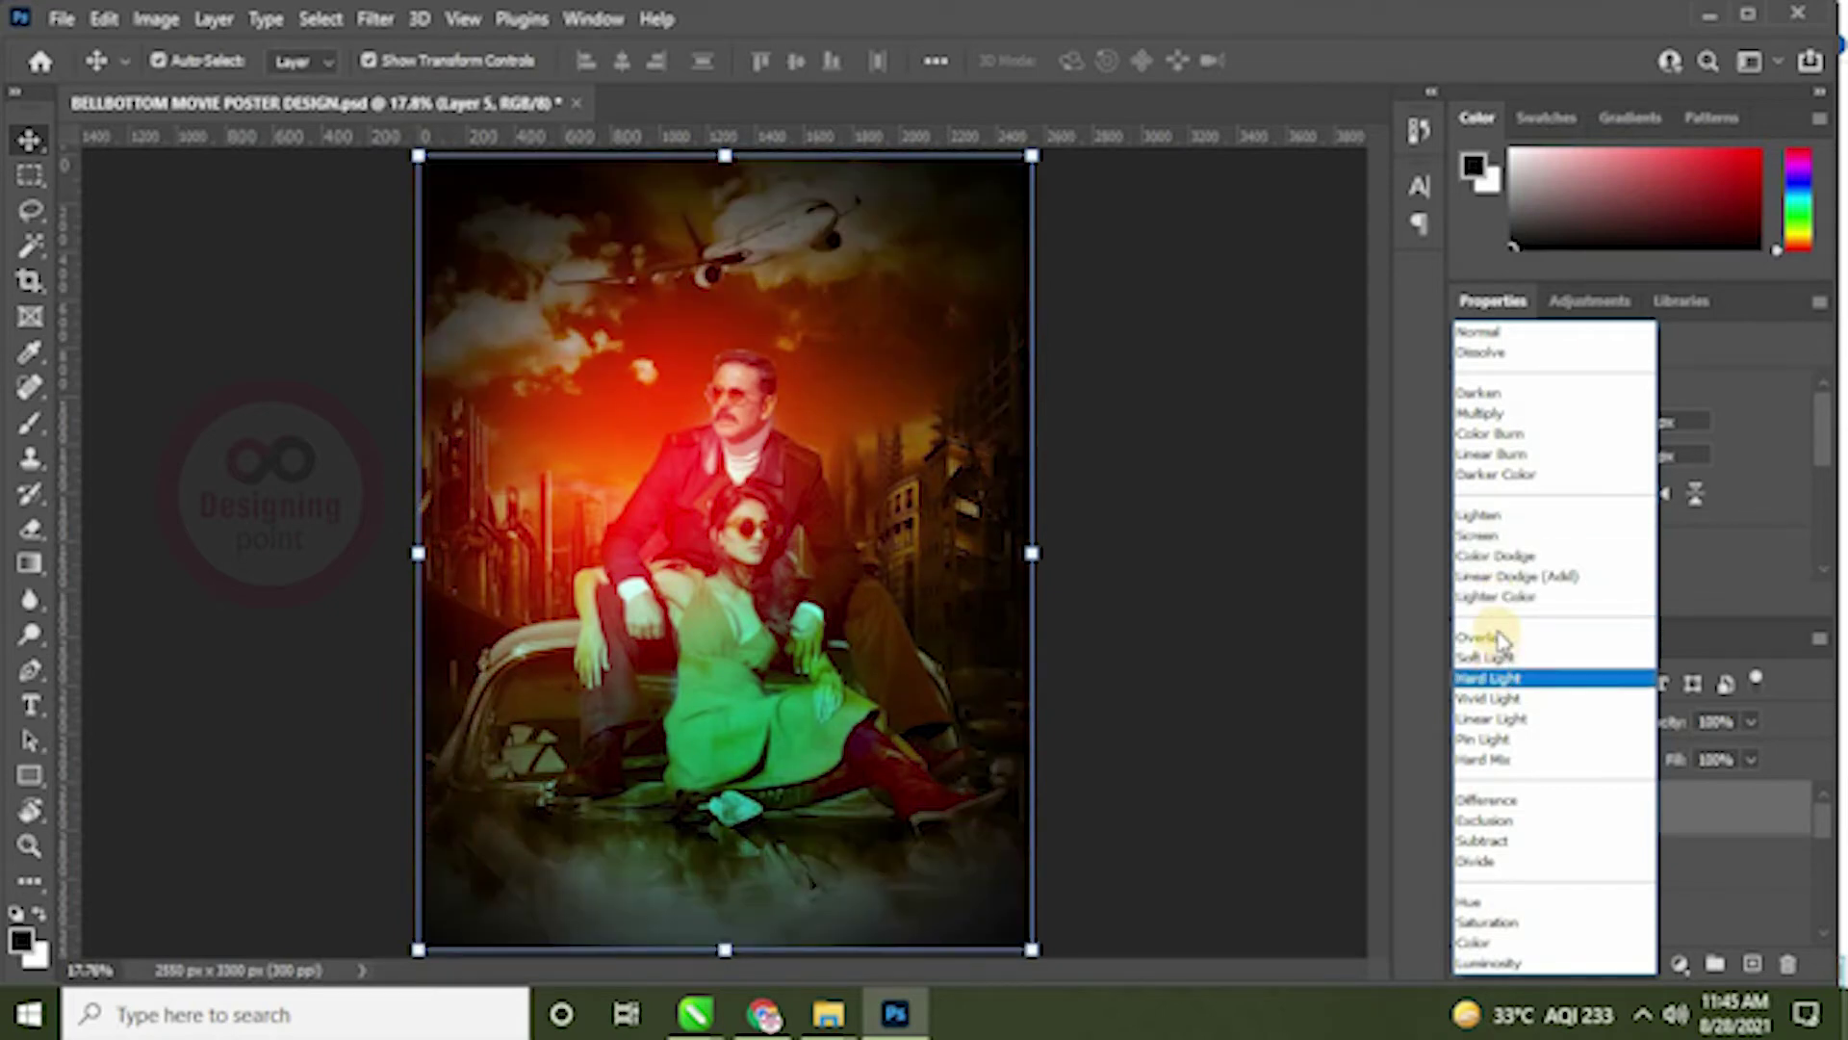
left_click(1491, 679)
left_click(1750, 722)
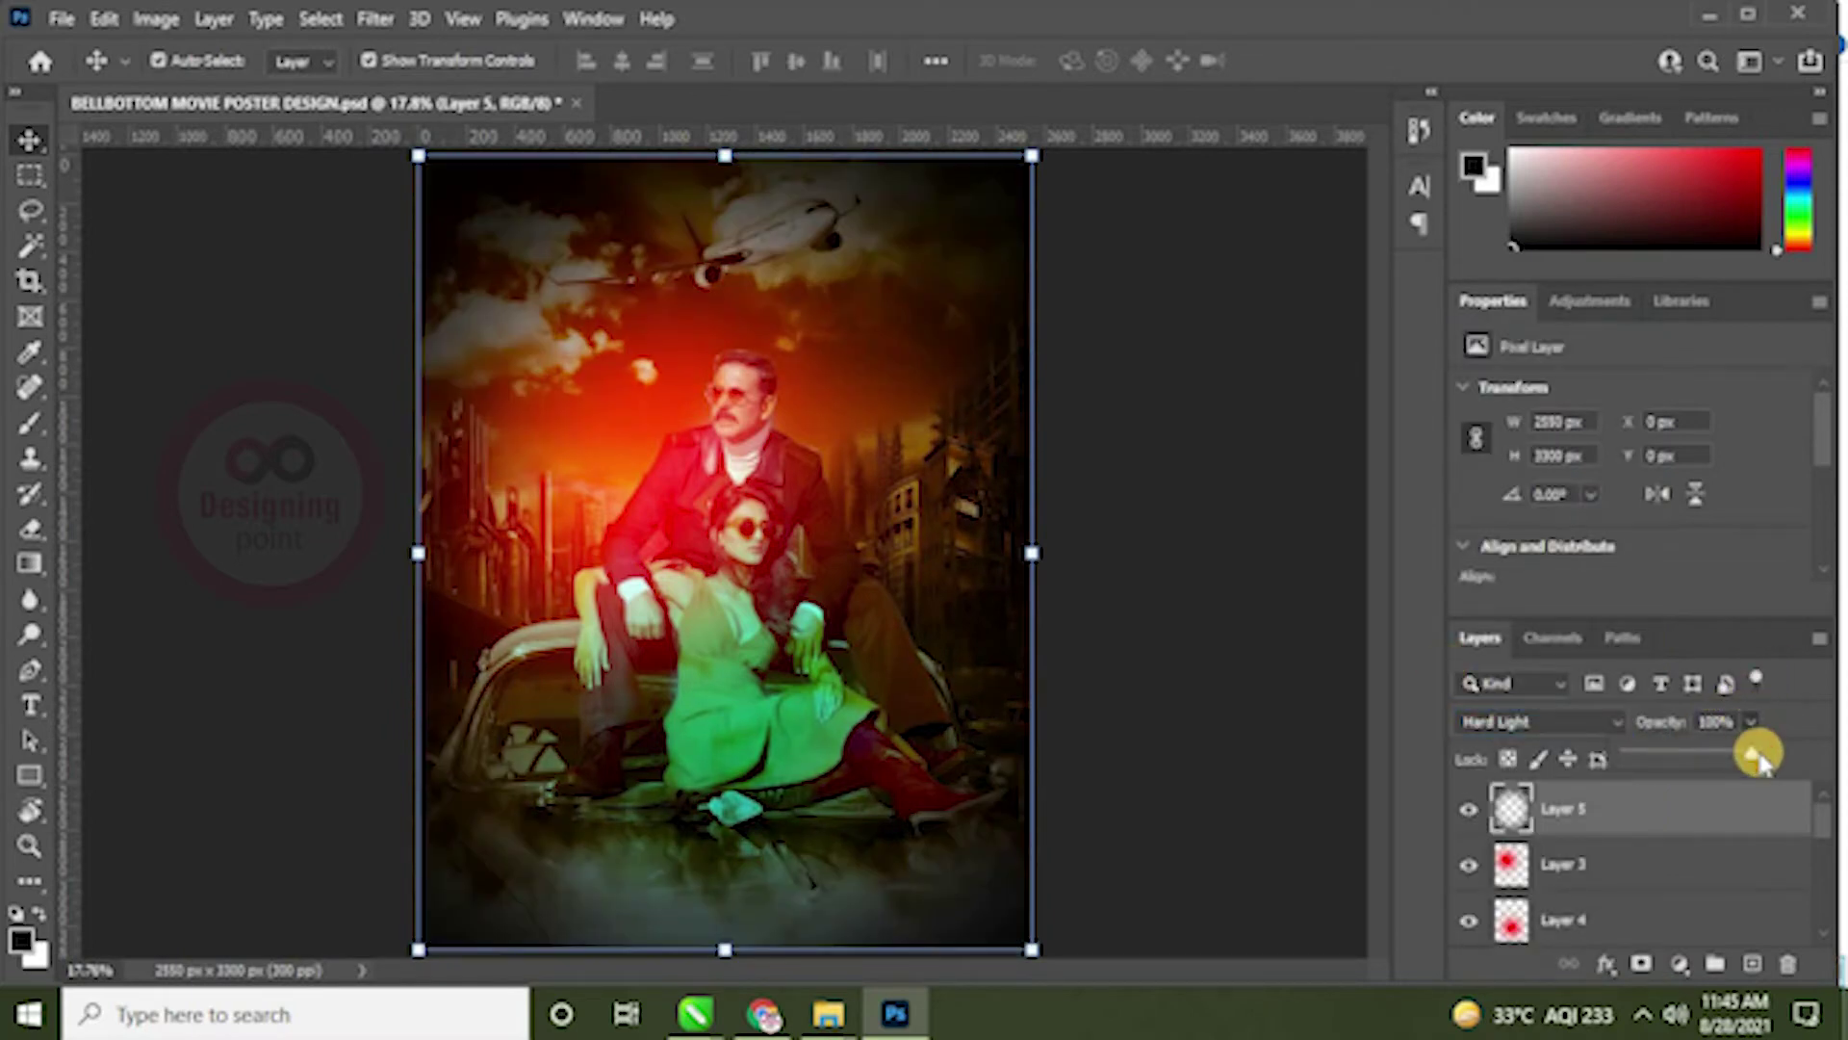
left_click_drag(1735, 763, 1722, 770)
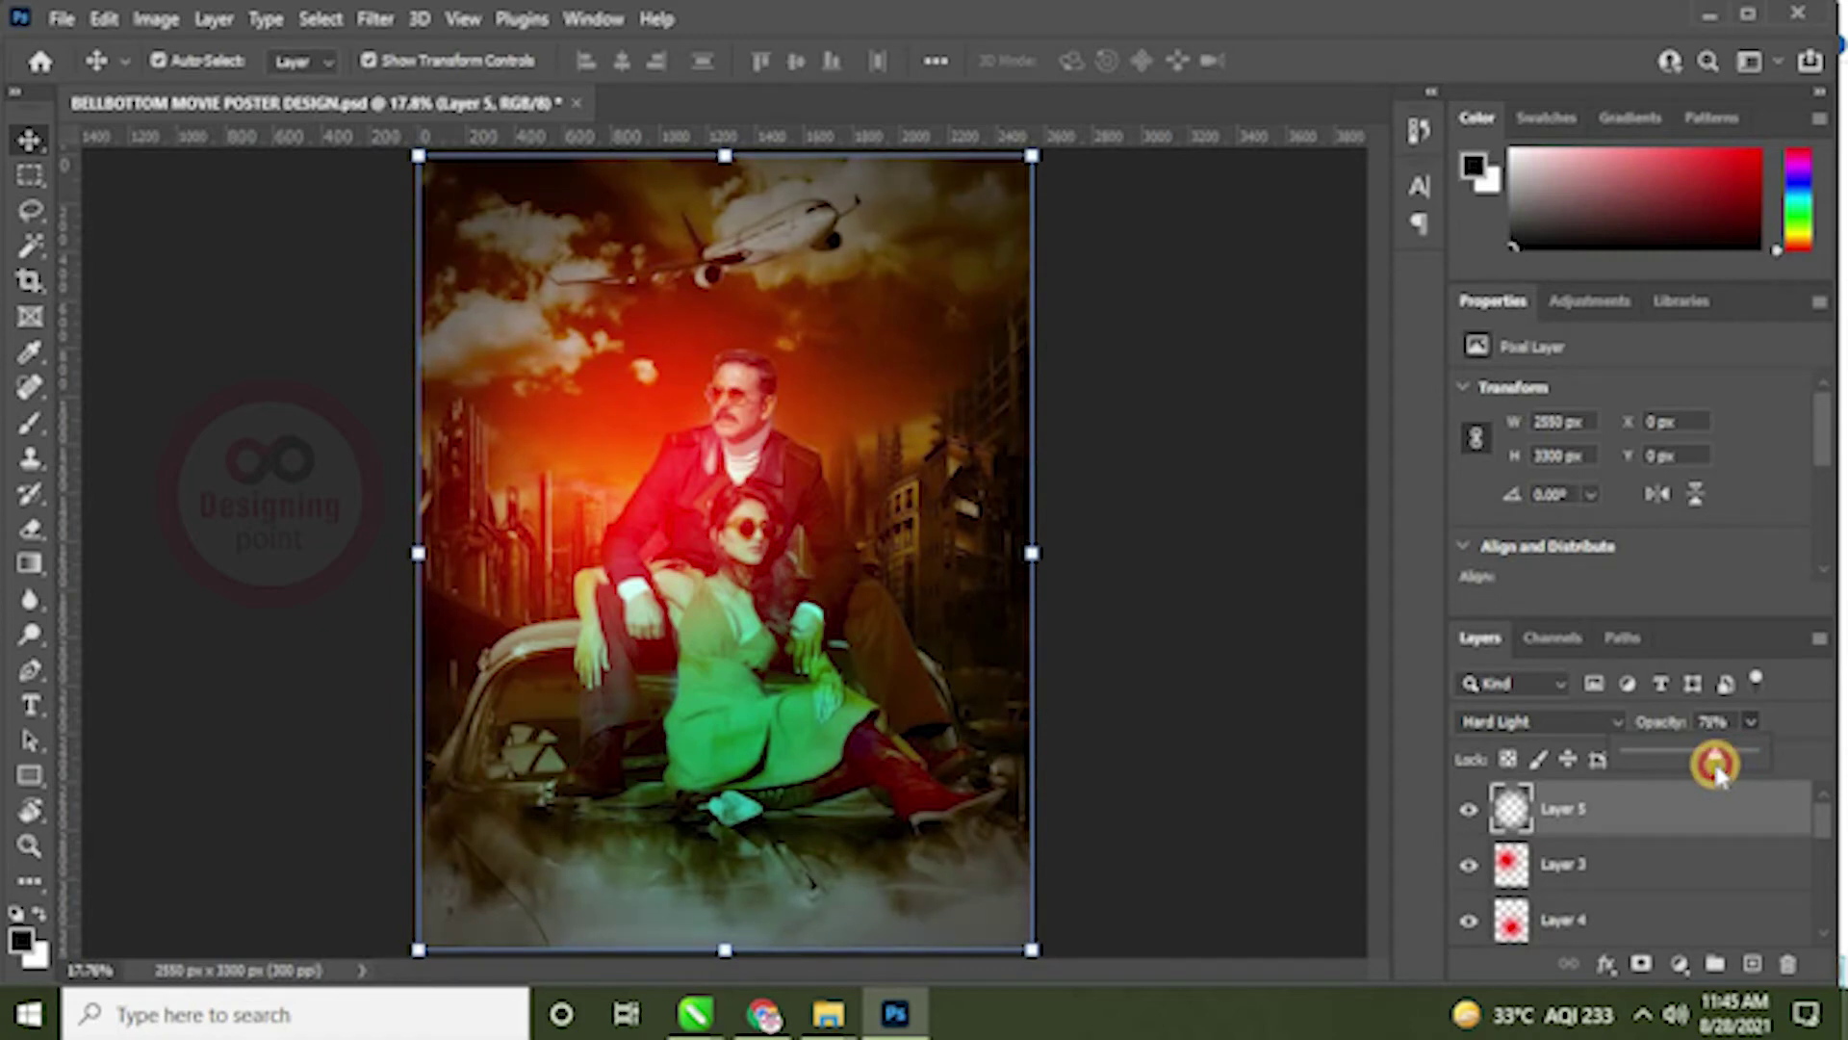
left_click(27, 145)
left_click(1182, 540)
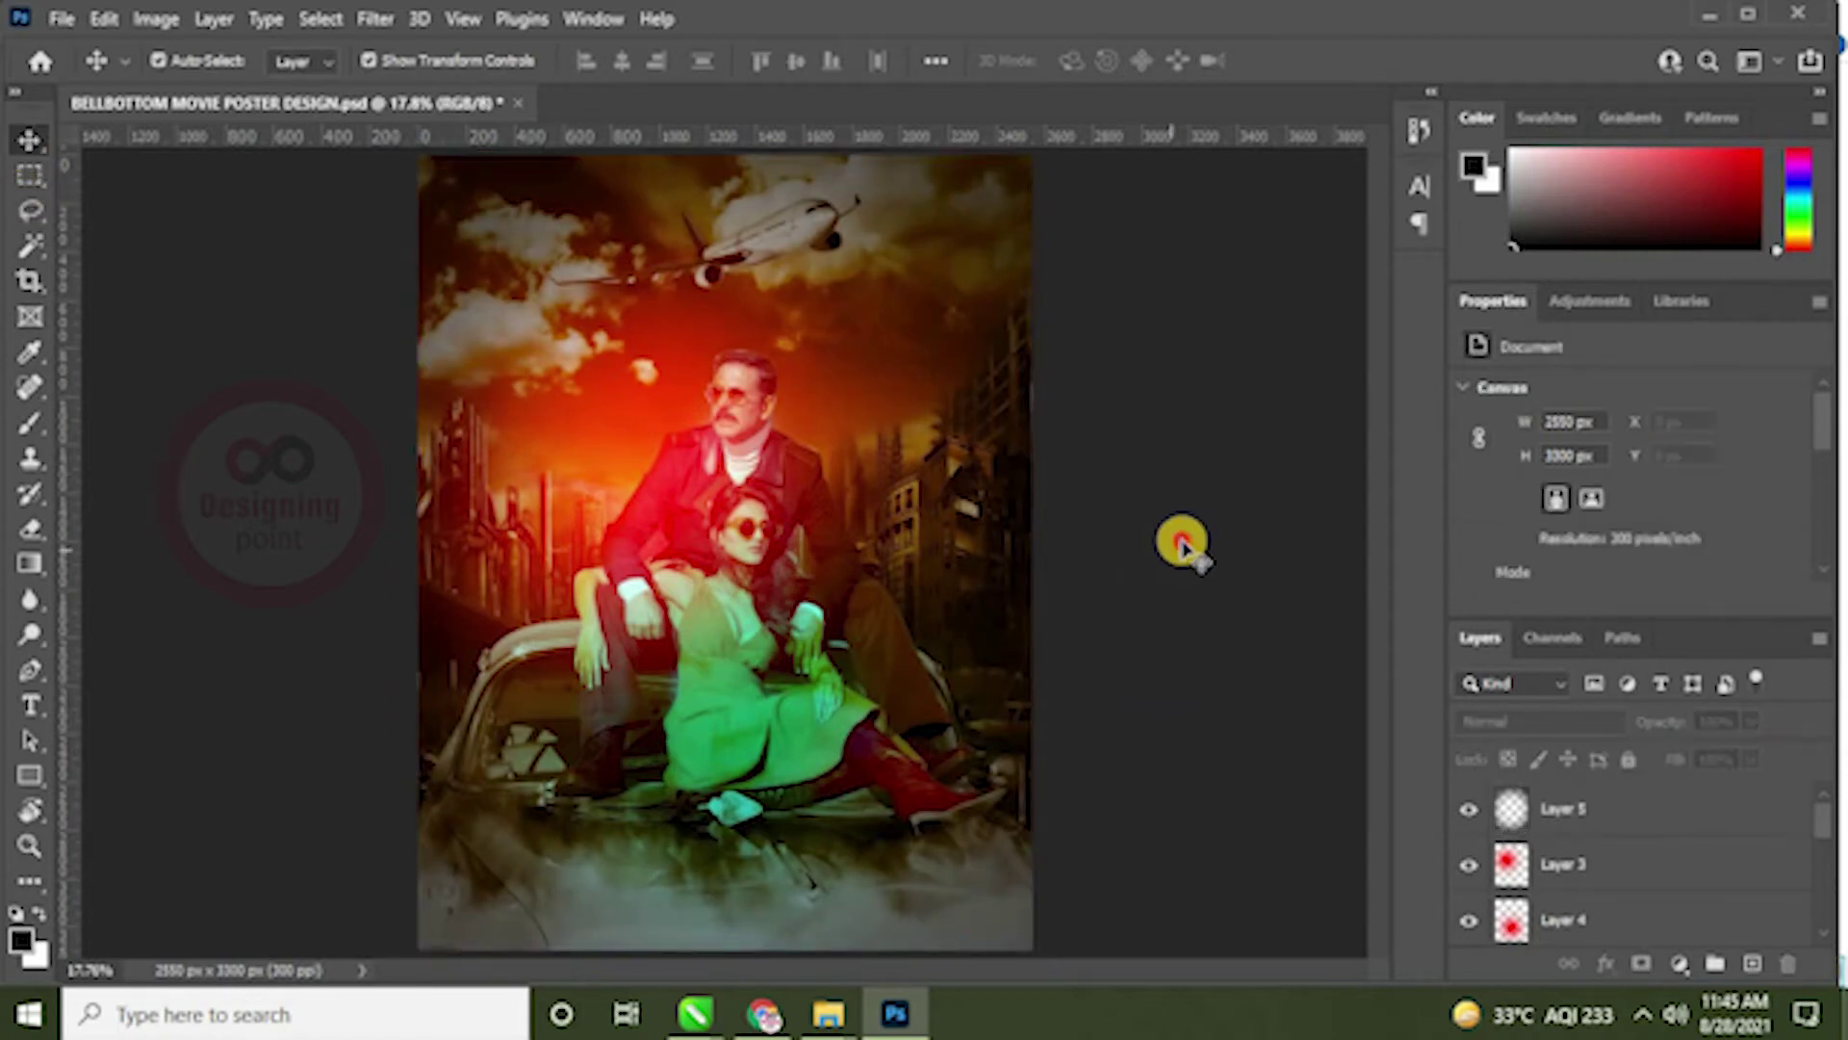
key("ctrl+s")
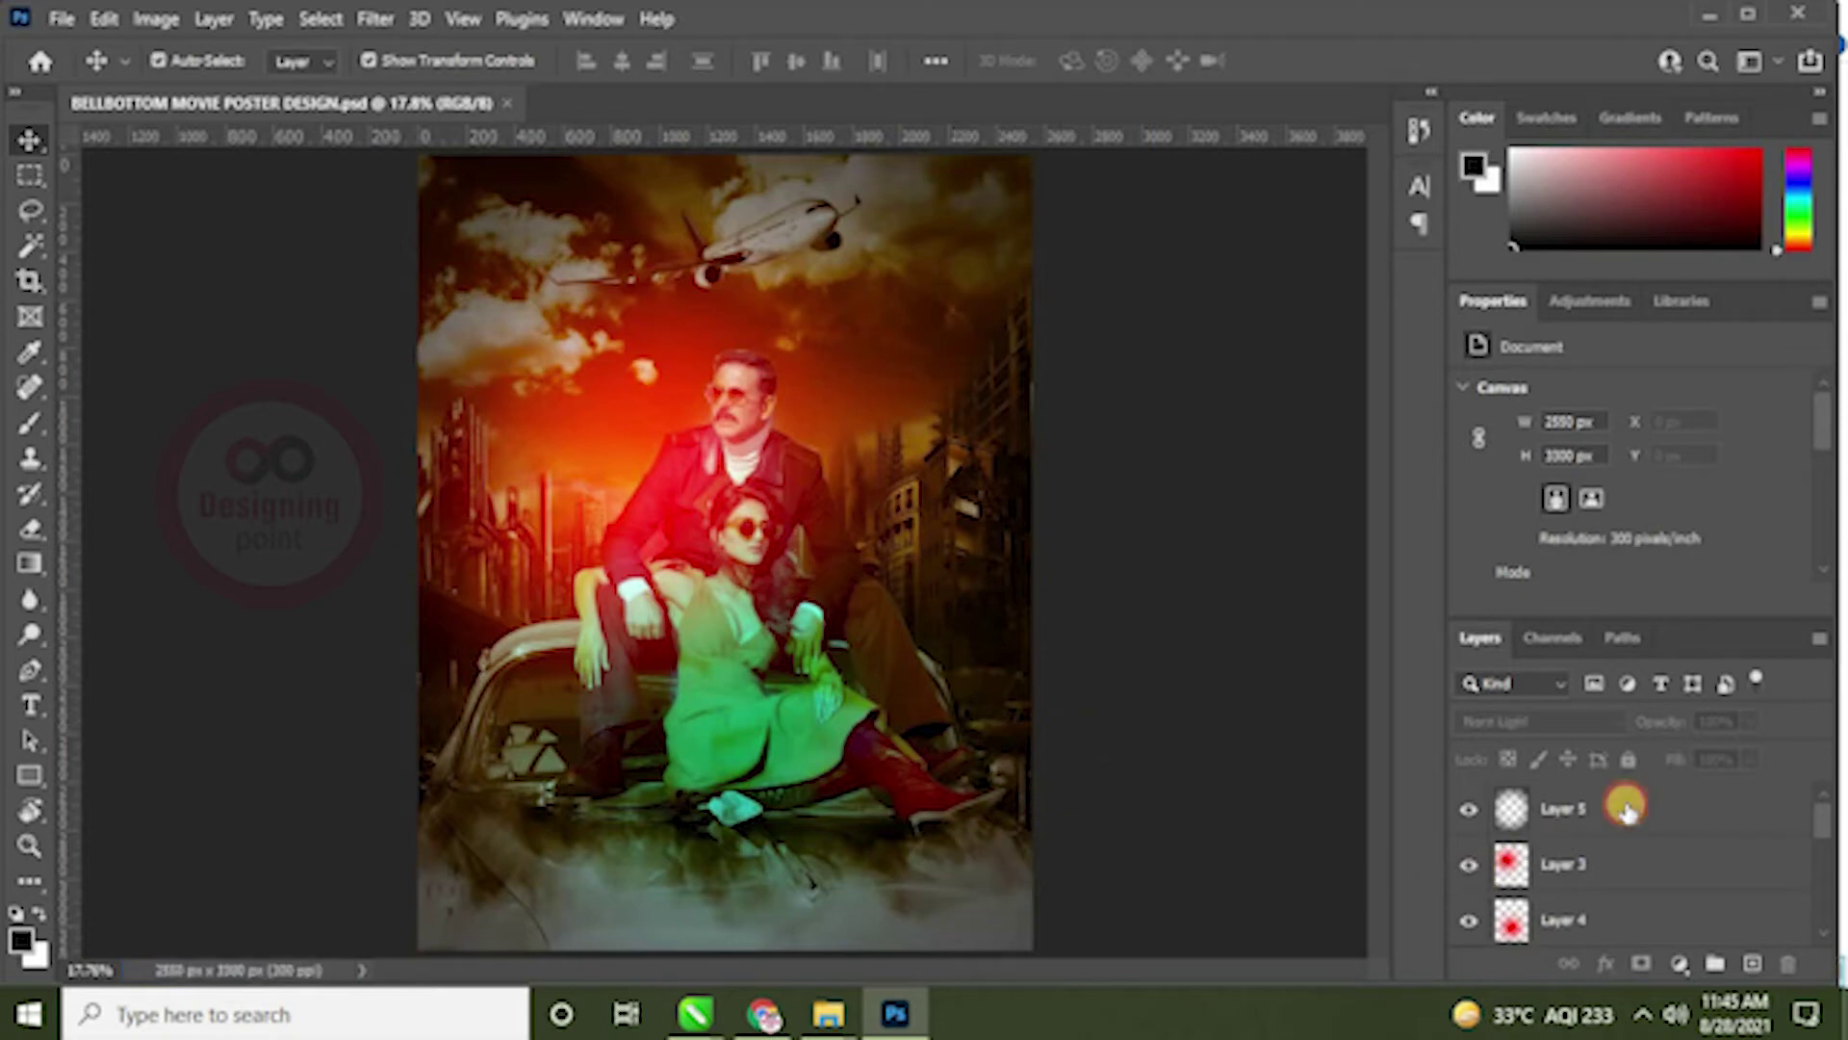
Step: Place the image 1670 [Converted]-01 from the smoke-flying-up-sparks-fire-particles folder into the poster
left_click(1624, 807)
left_click(1111, 656)
left_click(827, 1017)
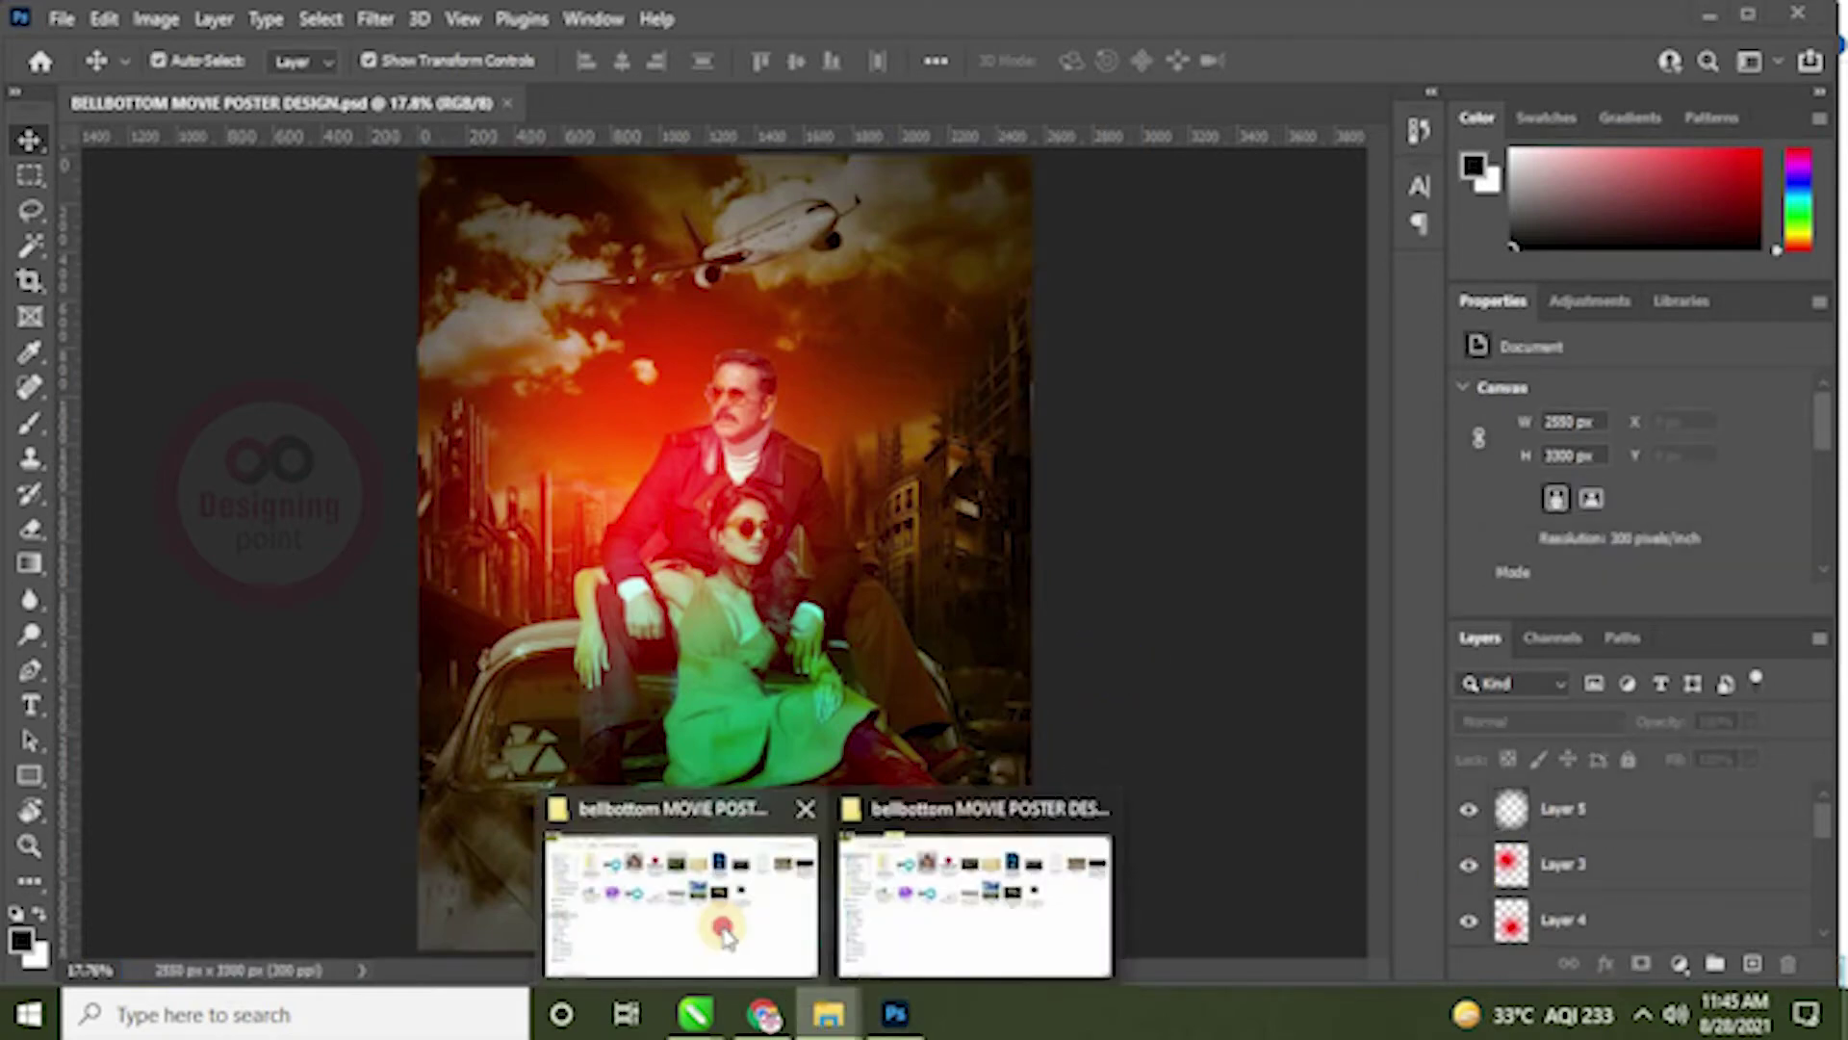
left_click(724, 936)
double_click(350, 289)
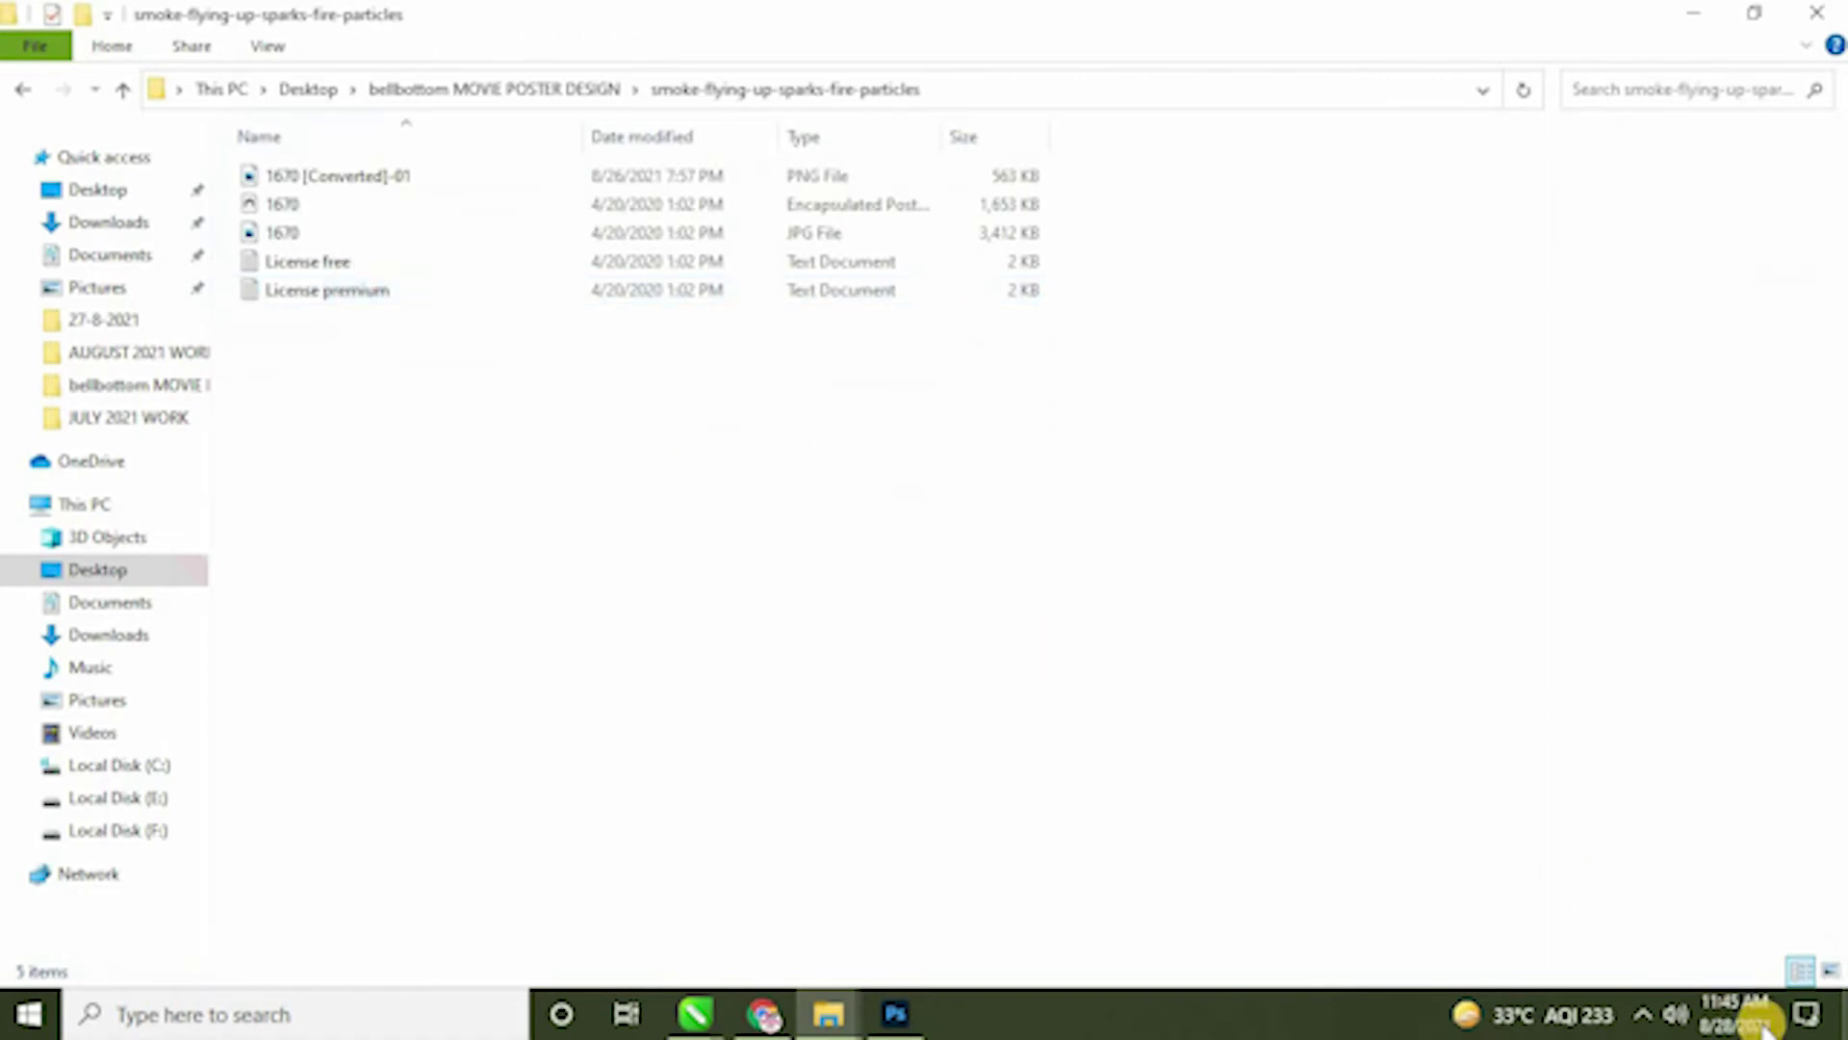
left_click(1828, 970)
left_click_drag(295, 300, 694, 677)
Step: Scale the sparks image to about 2619 × 1703 px over the poster's lower half and rasterize its layer
left_click_drag(788, 546, 742, 796)
left_click_drag(823, 684, 1025, 528)
key("Return")
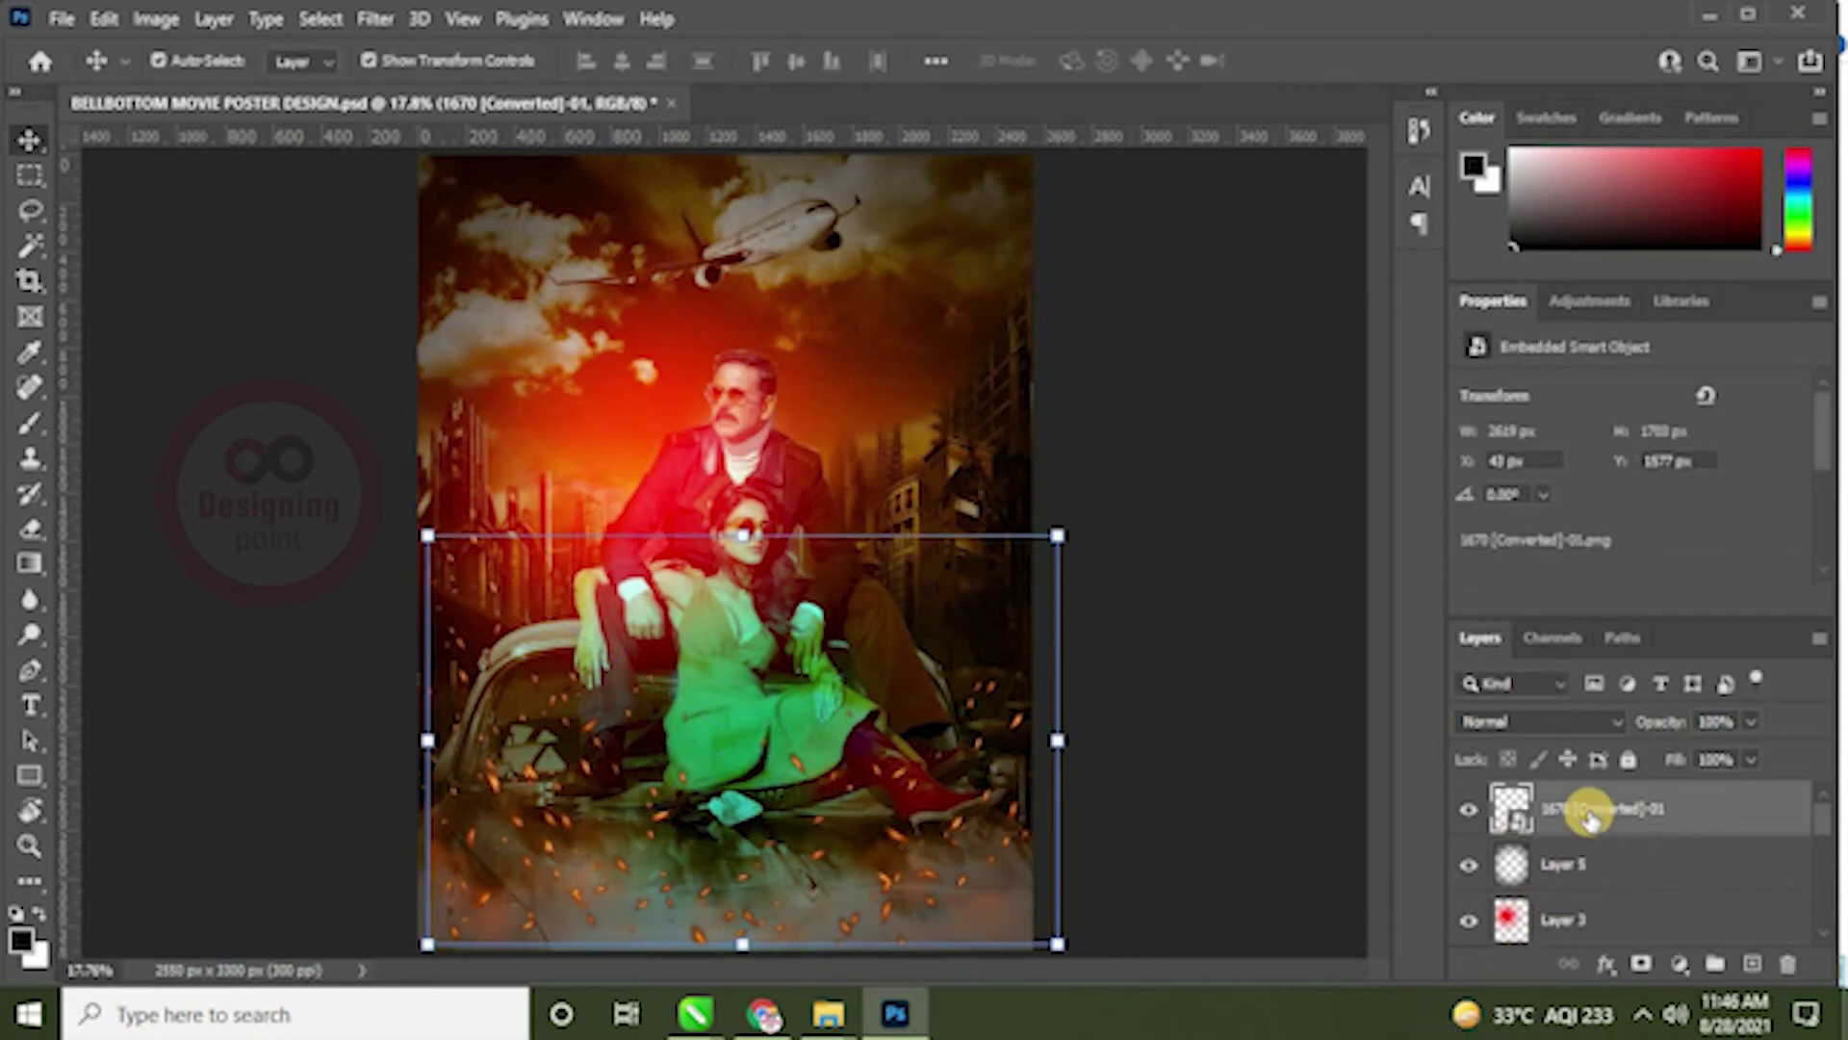
right_click(1590, 814)
left_click(1320, 529)
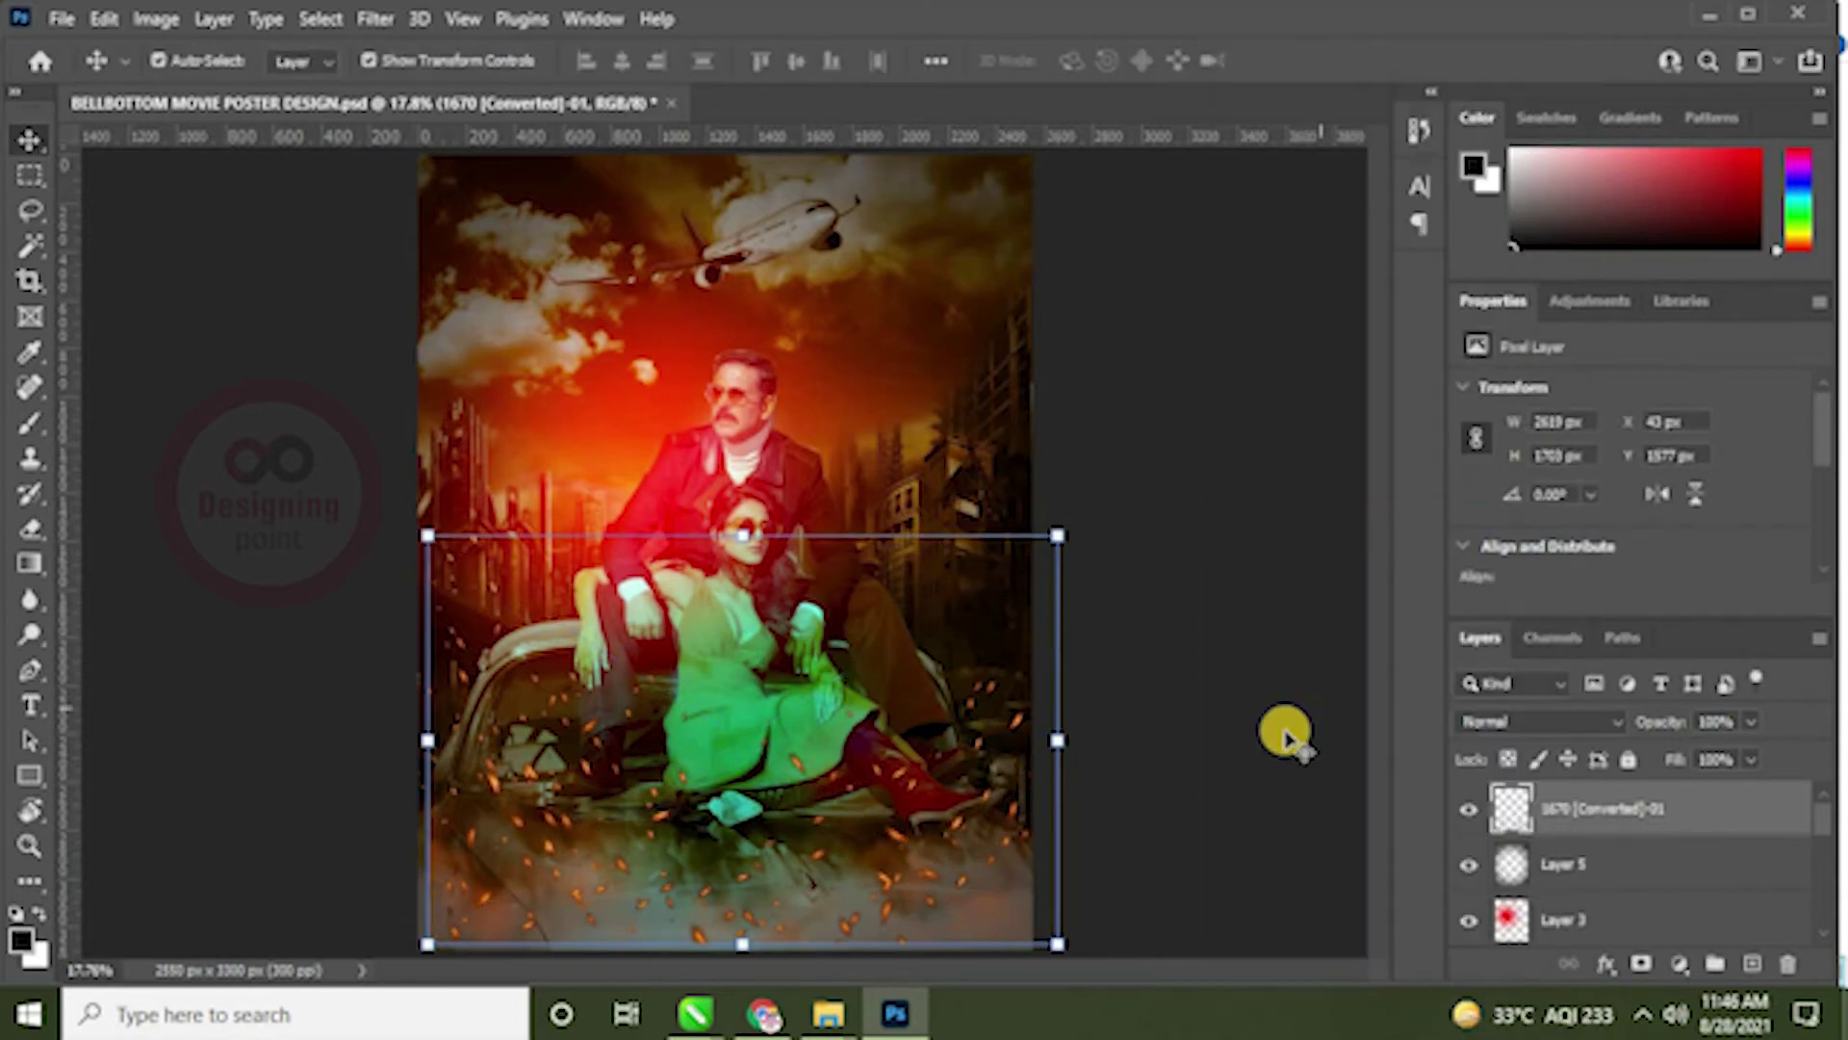
Step: Duplicate the sparks layer and, with the original hidden, erase the copy's upper sparks using the large soft Eraser
key("ctrl+j")
left_click(1469, 863)
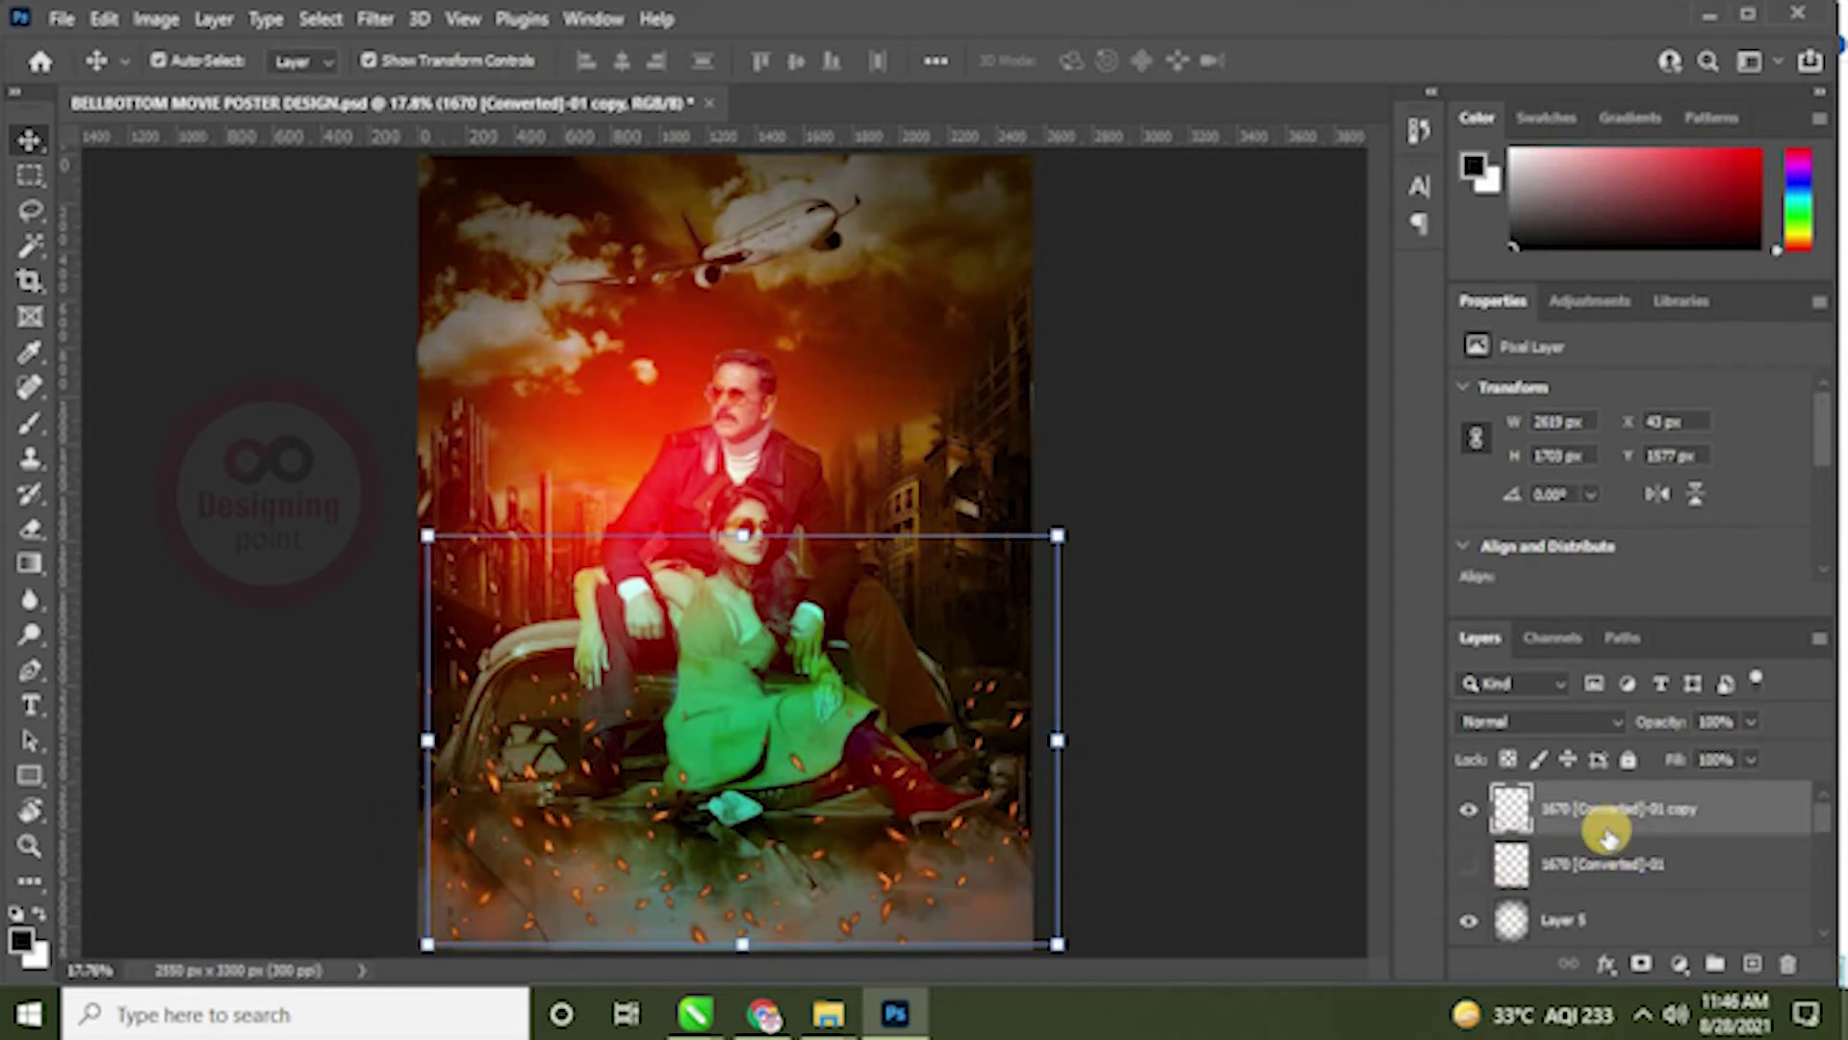
key("e")
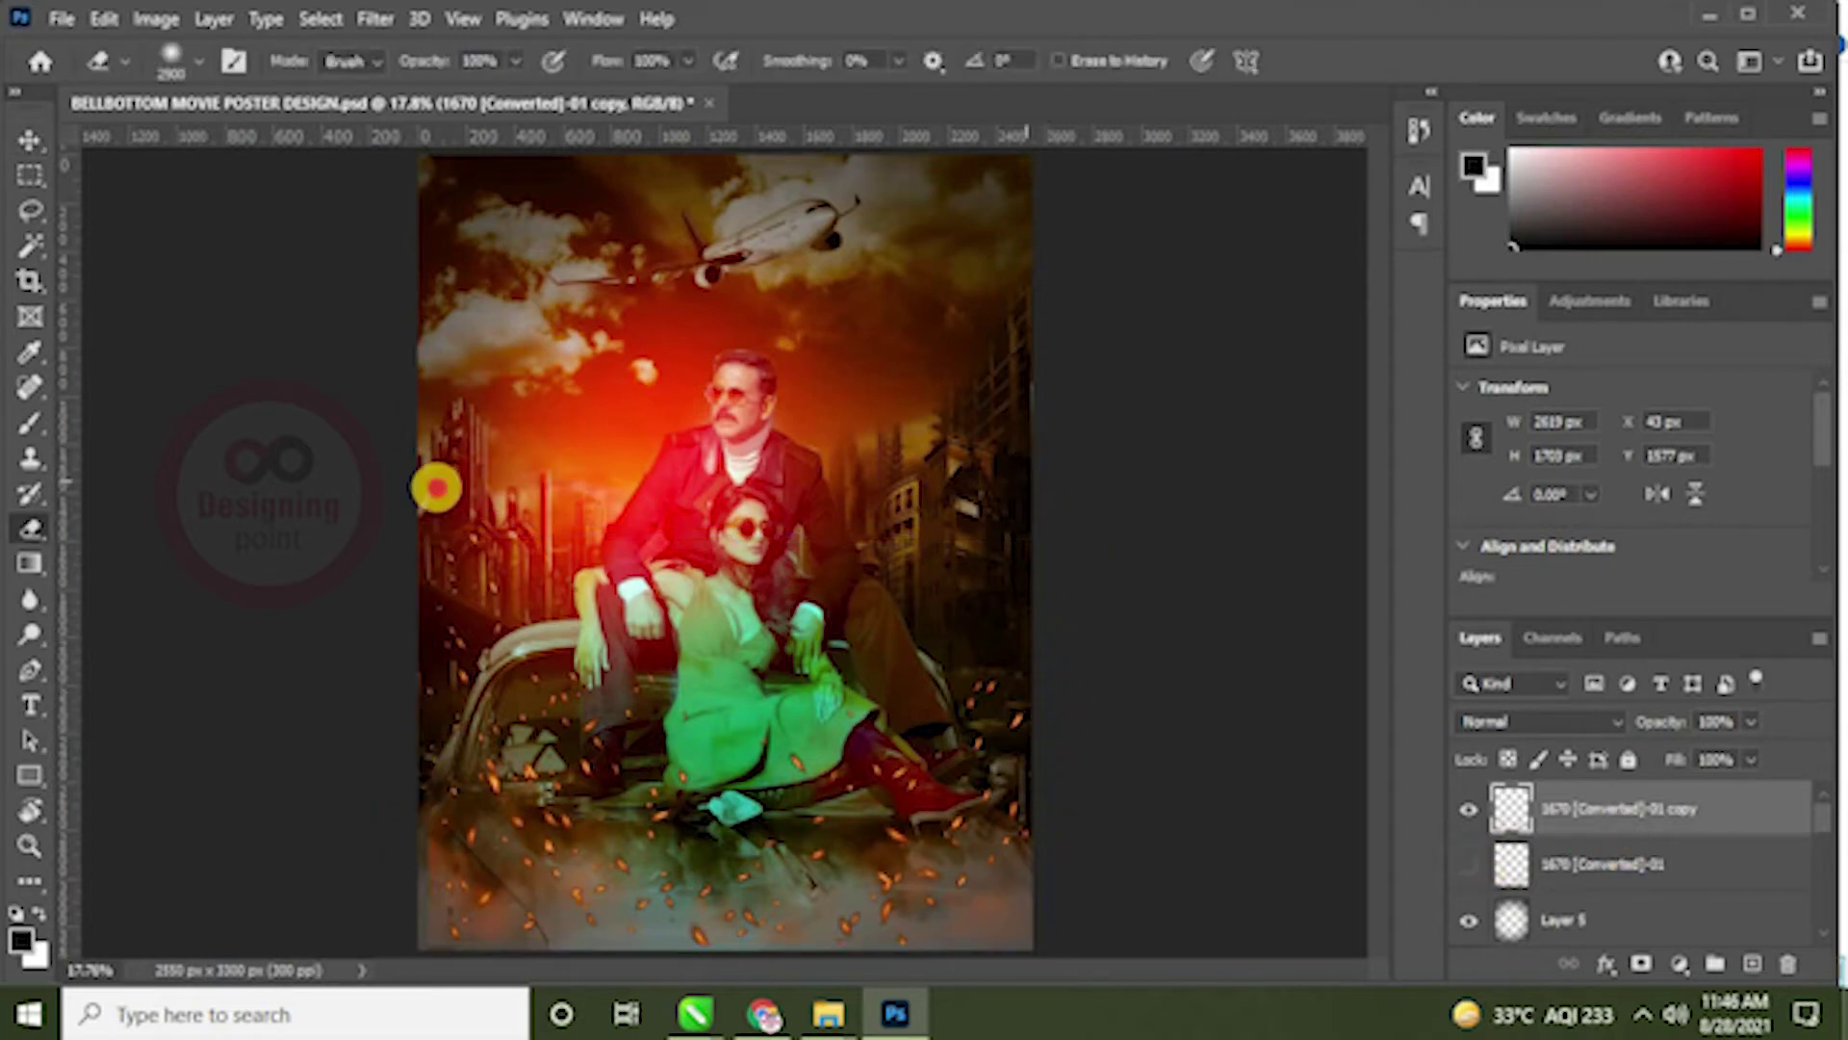
left_click(770, 586)
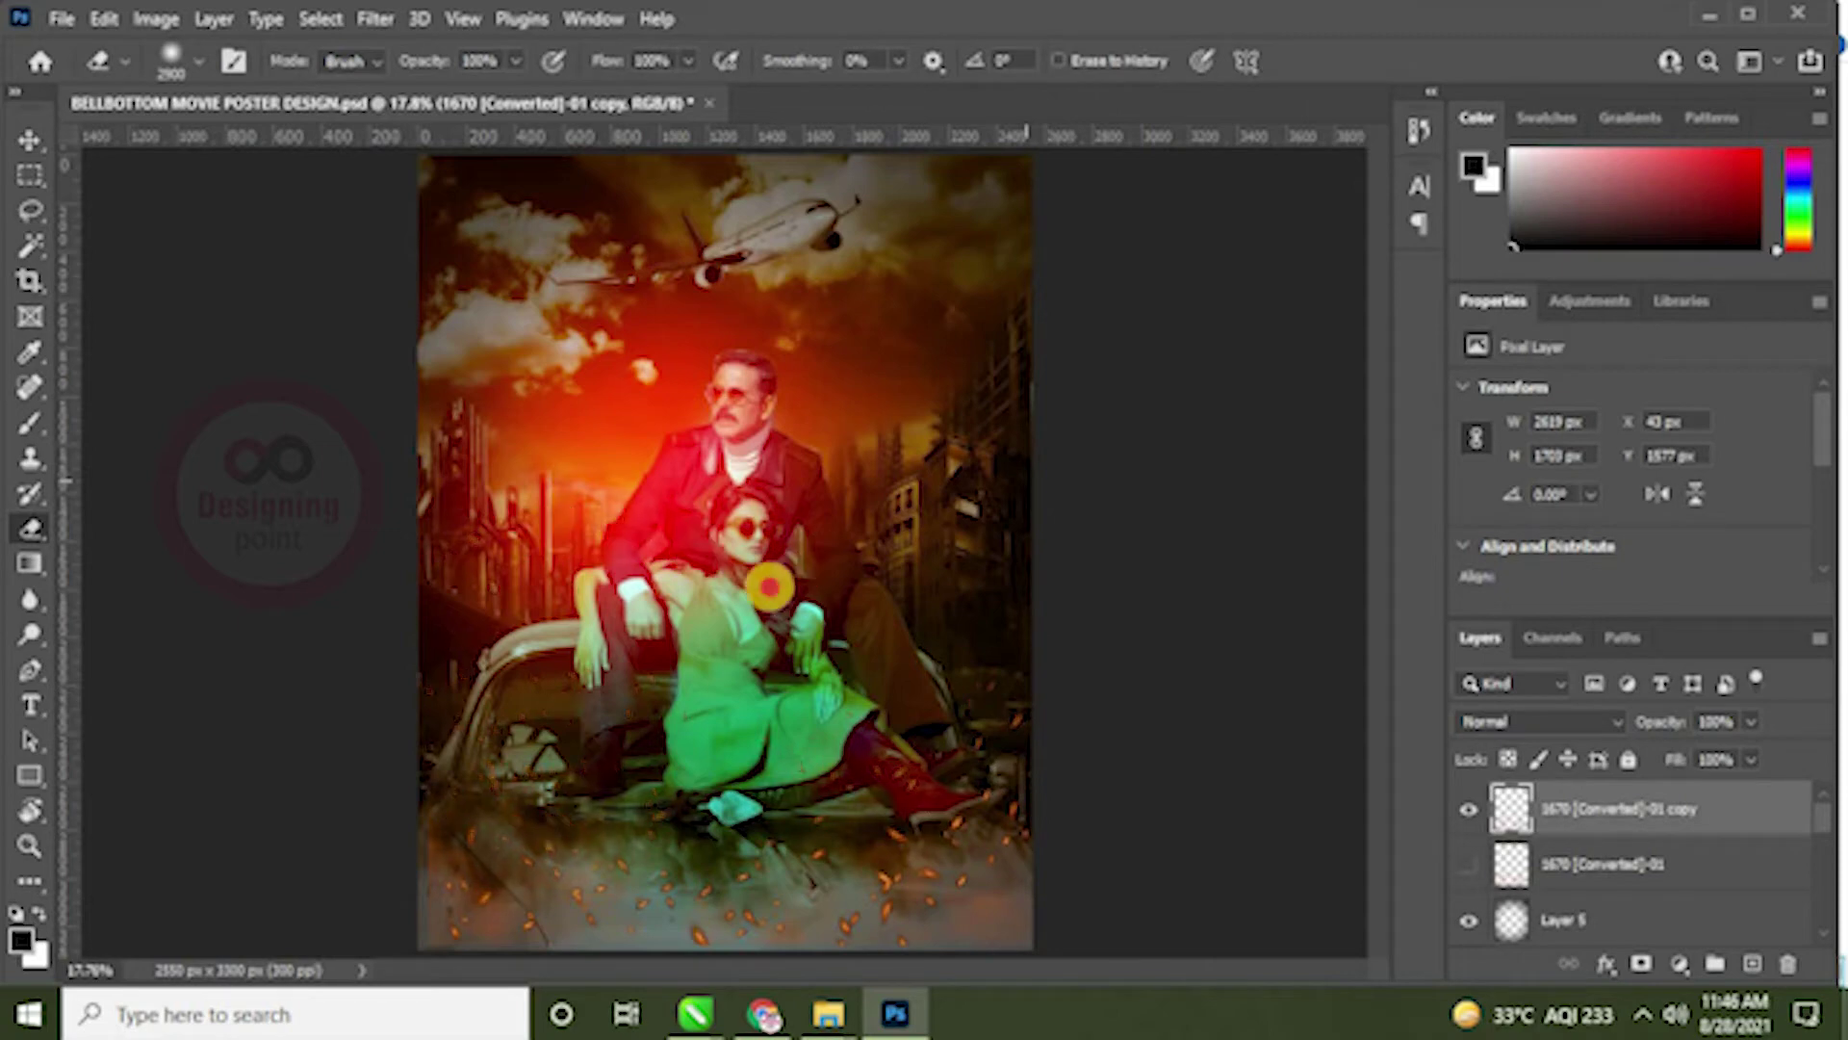
left_click(824, 607)
left_click(883, 565)
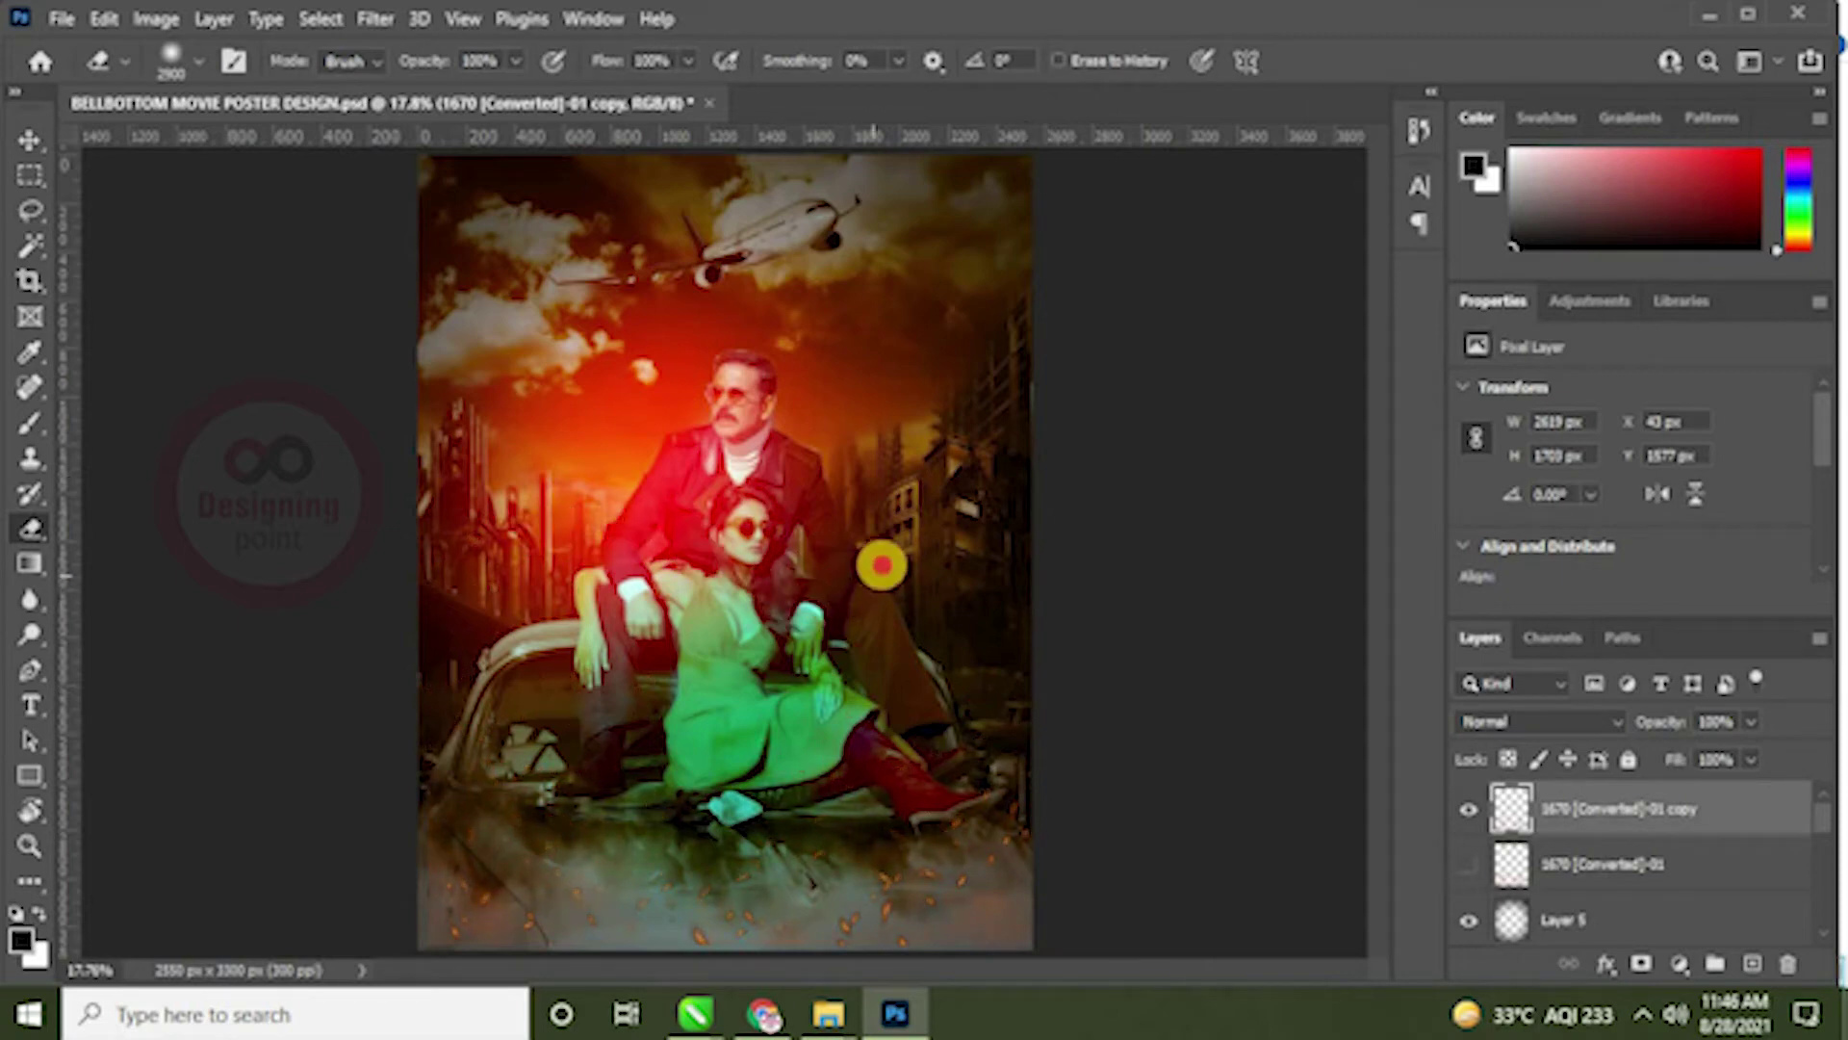
left_click(29, 139)
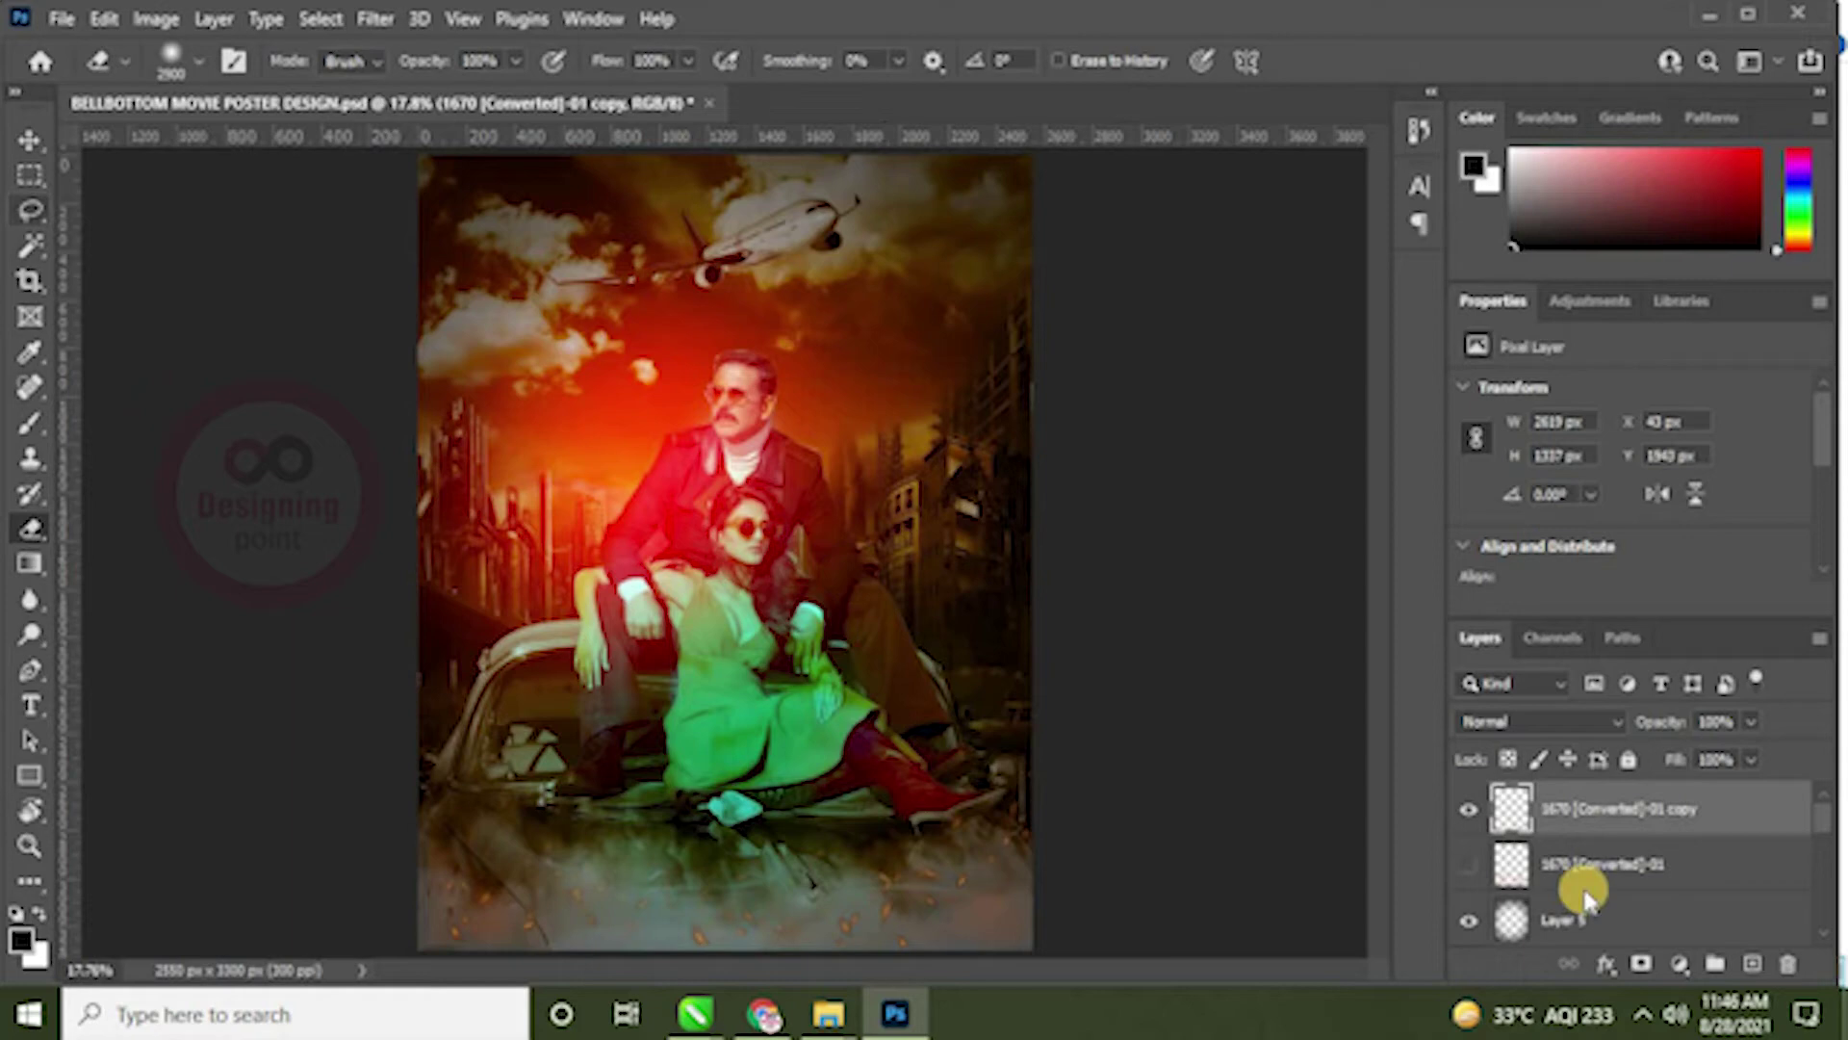
Step: Show the original sparks layer, and flip the copy vertically at the poster's top, at about X -118 px, Y -119 px
left_click(1583, 864)
left_click(1467, 865)
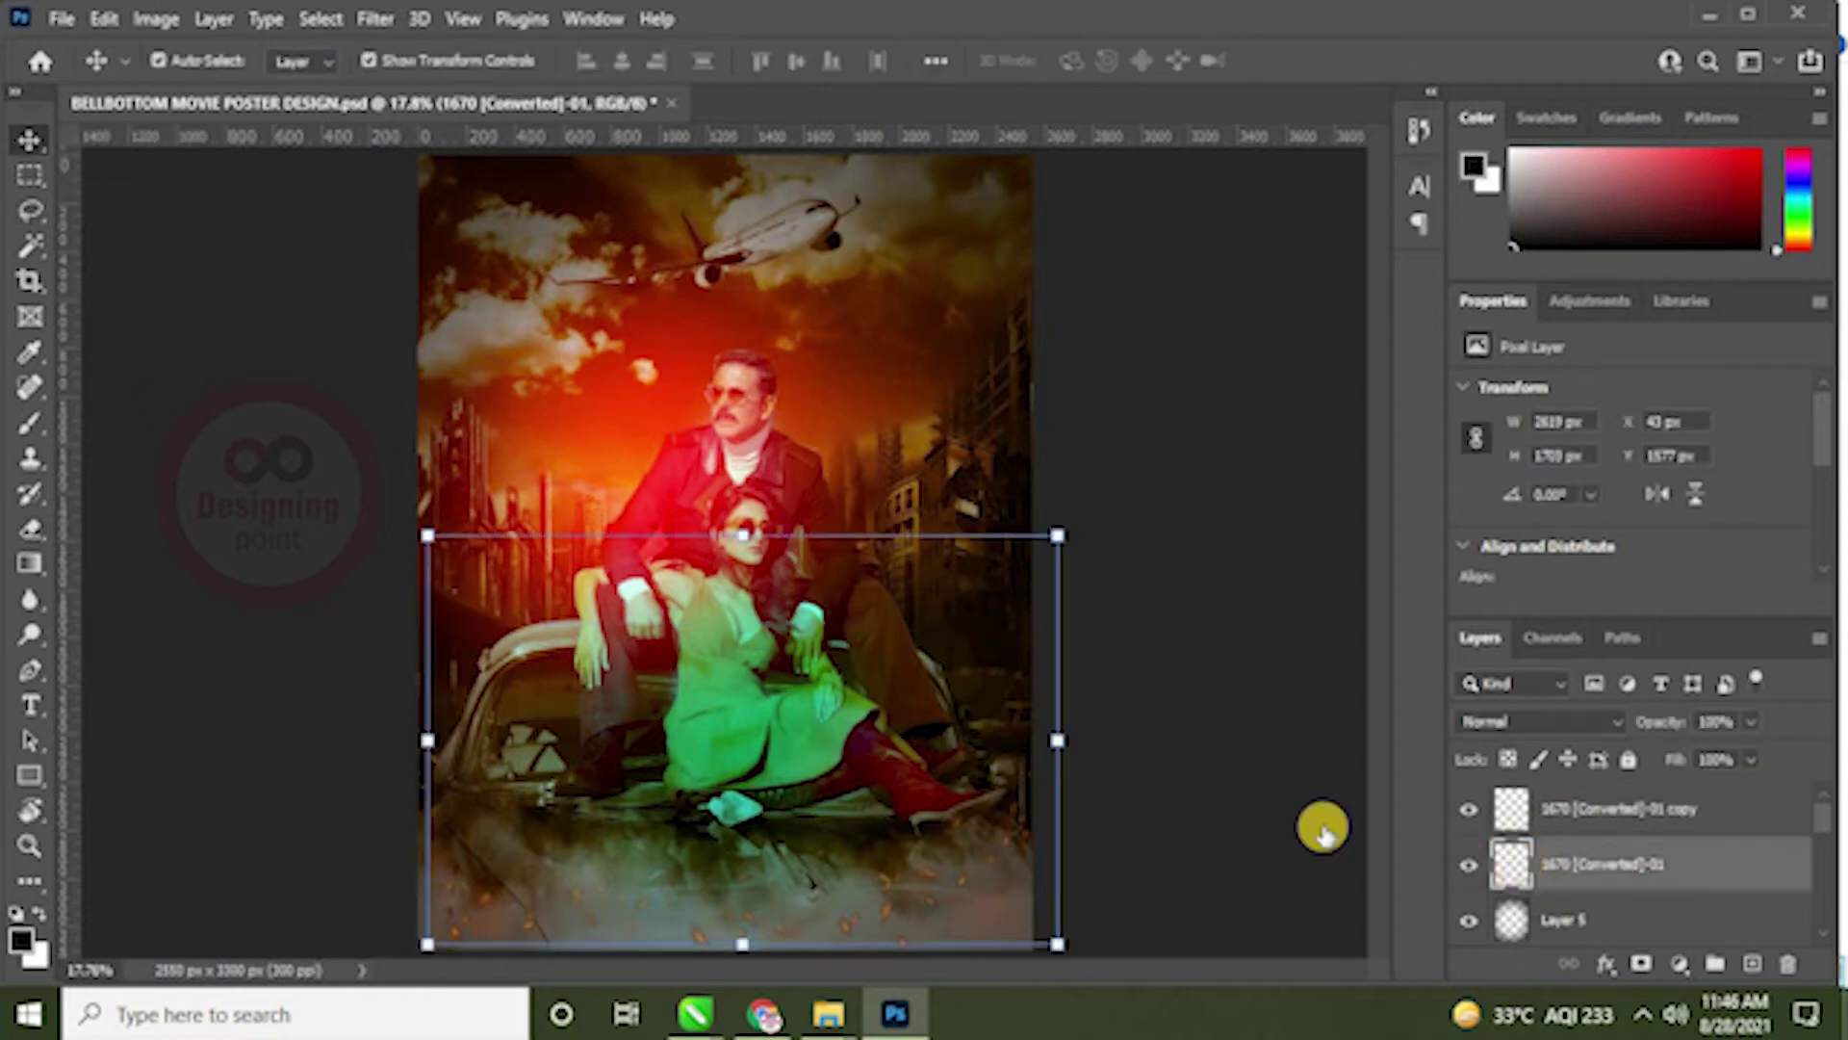
left_click_drag(888, 896, 851, 302)
key("ctrl+t")
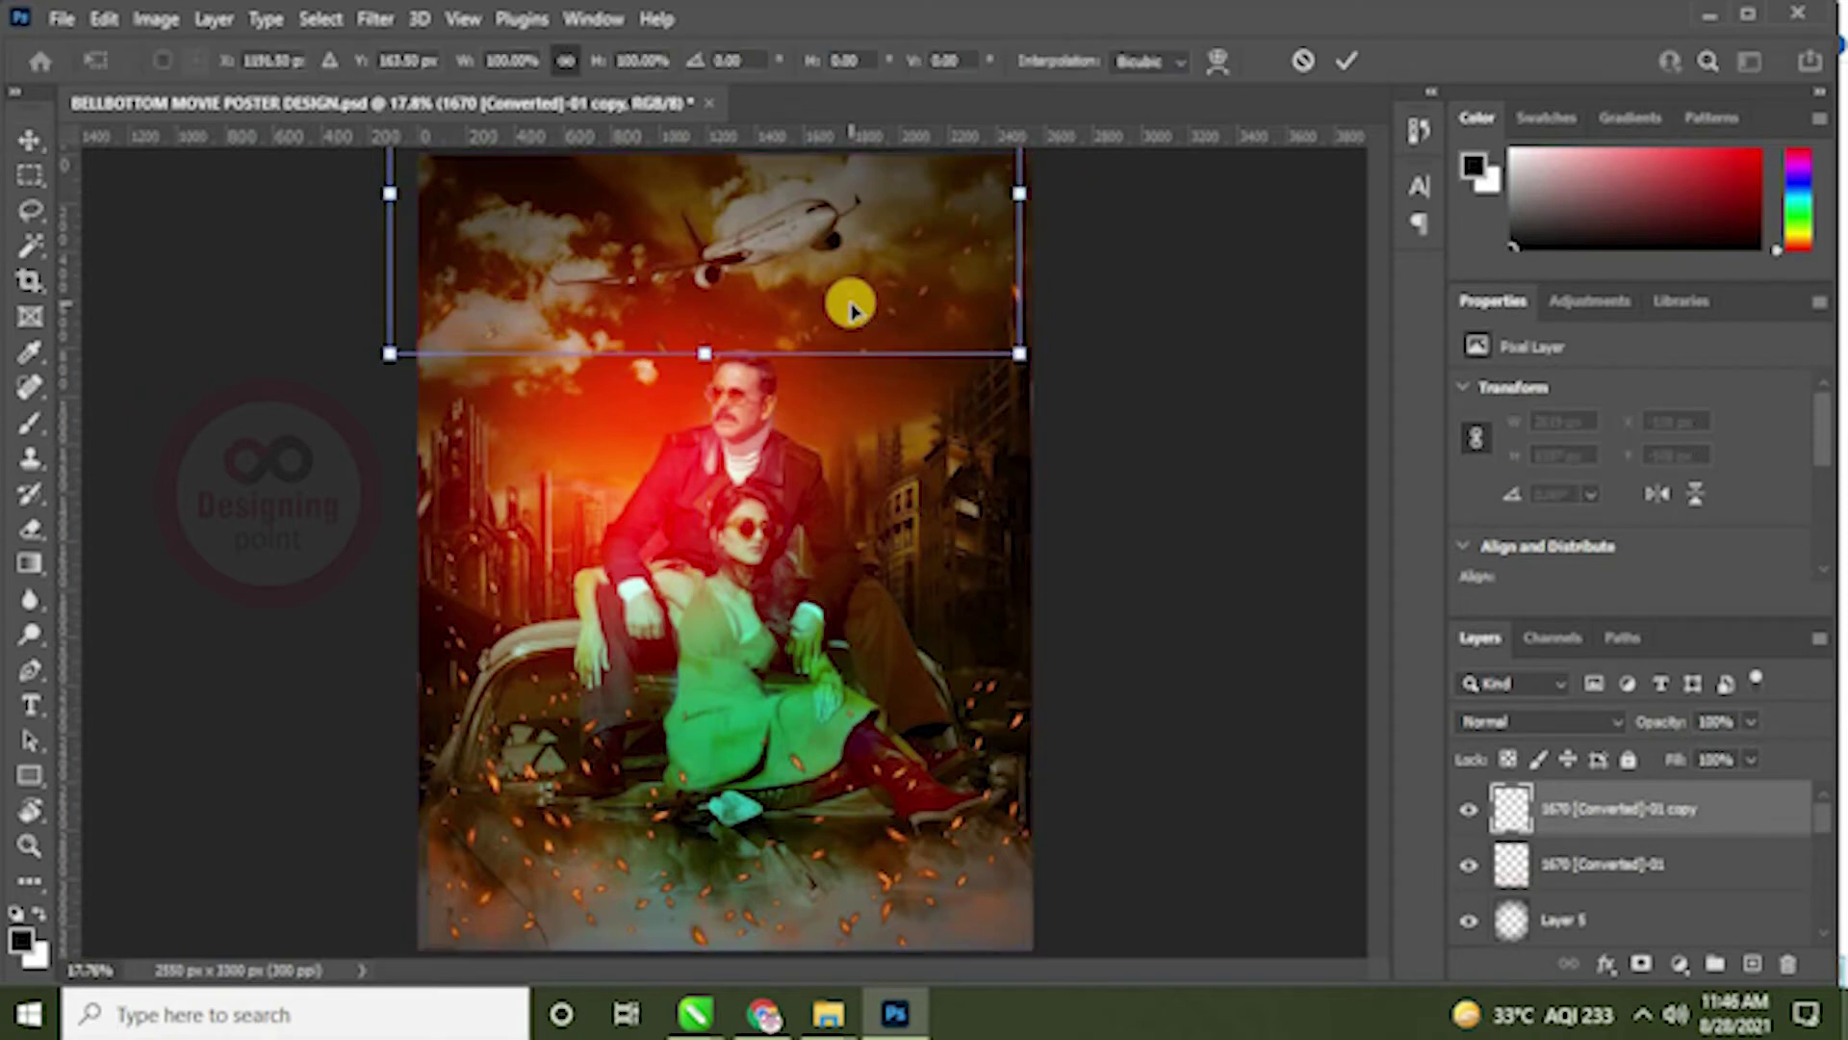
right_click(851, 302)
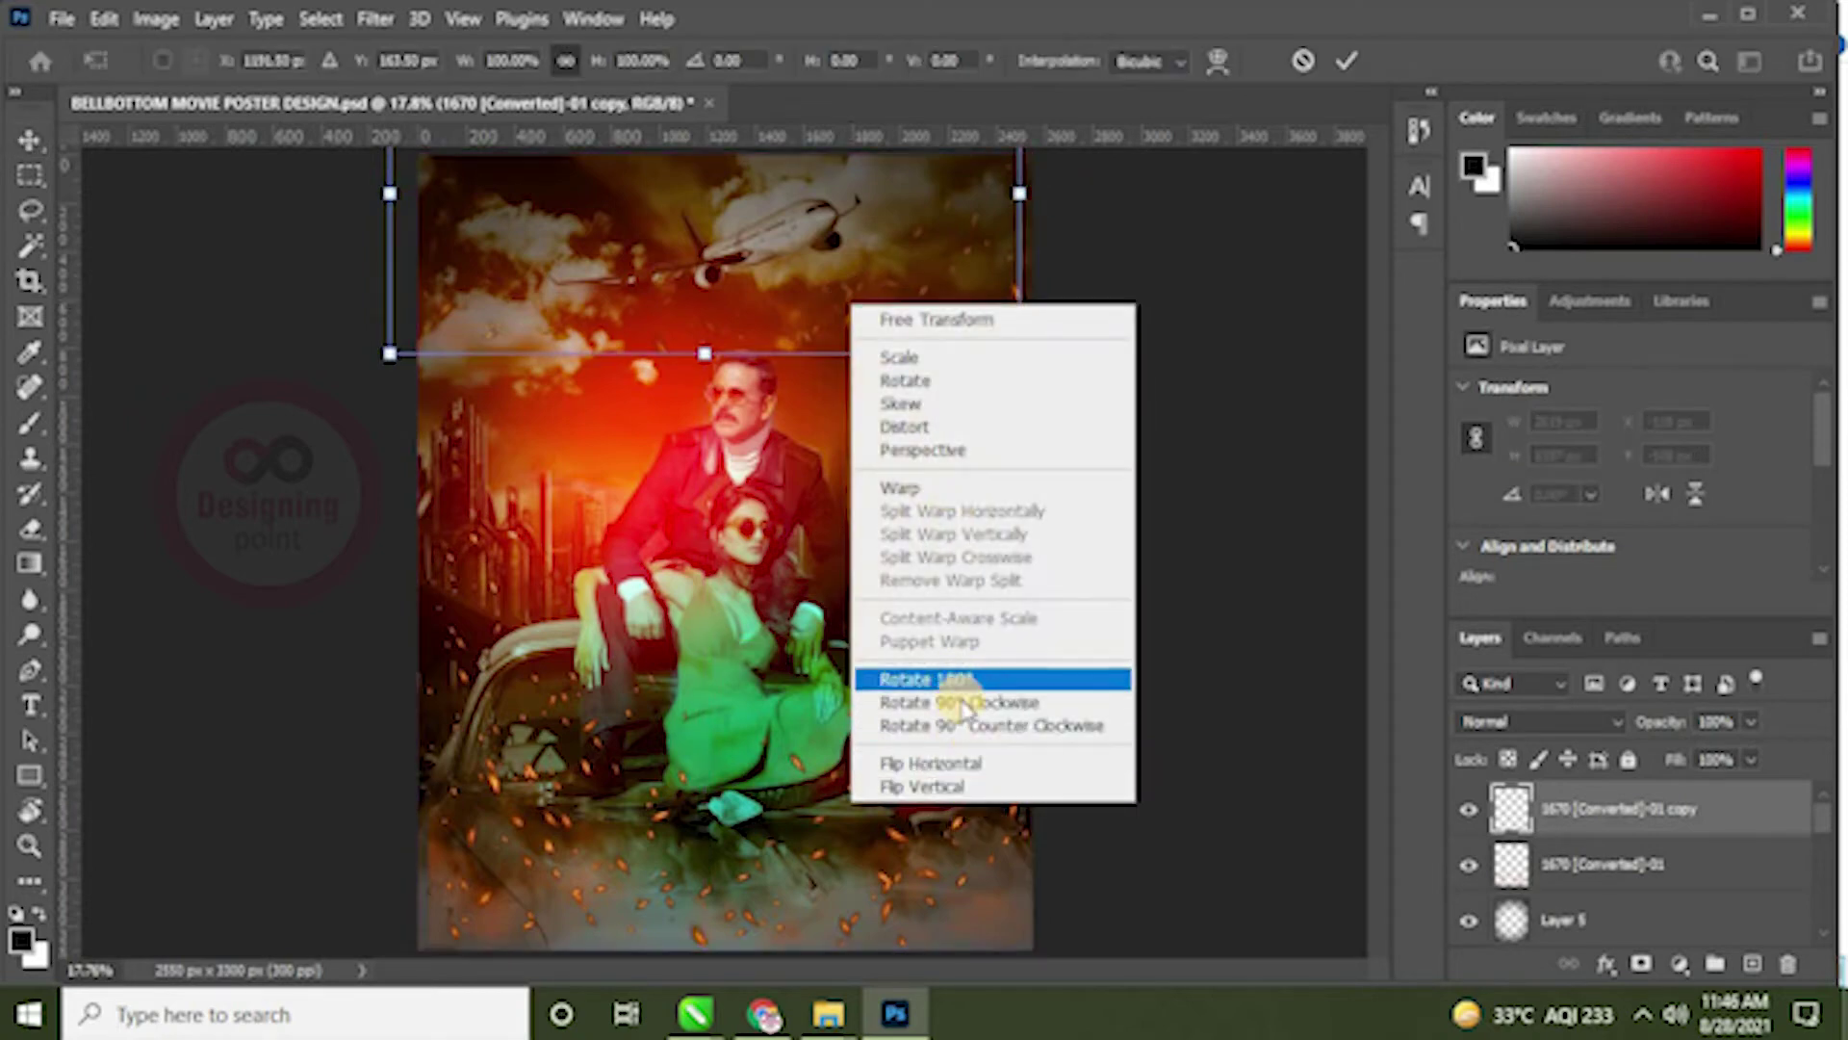
left_click(952, 785)
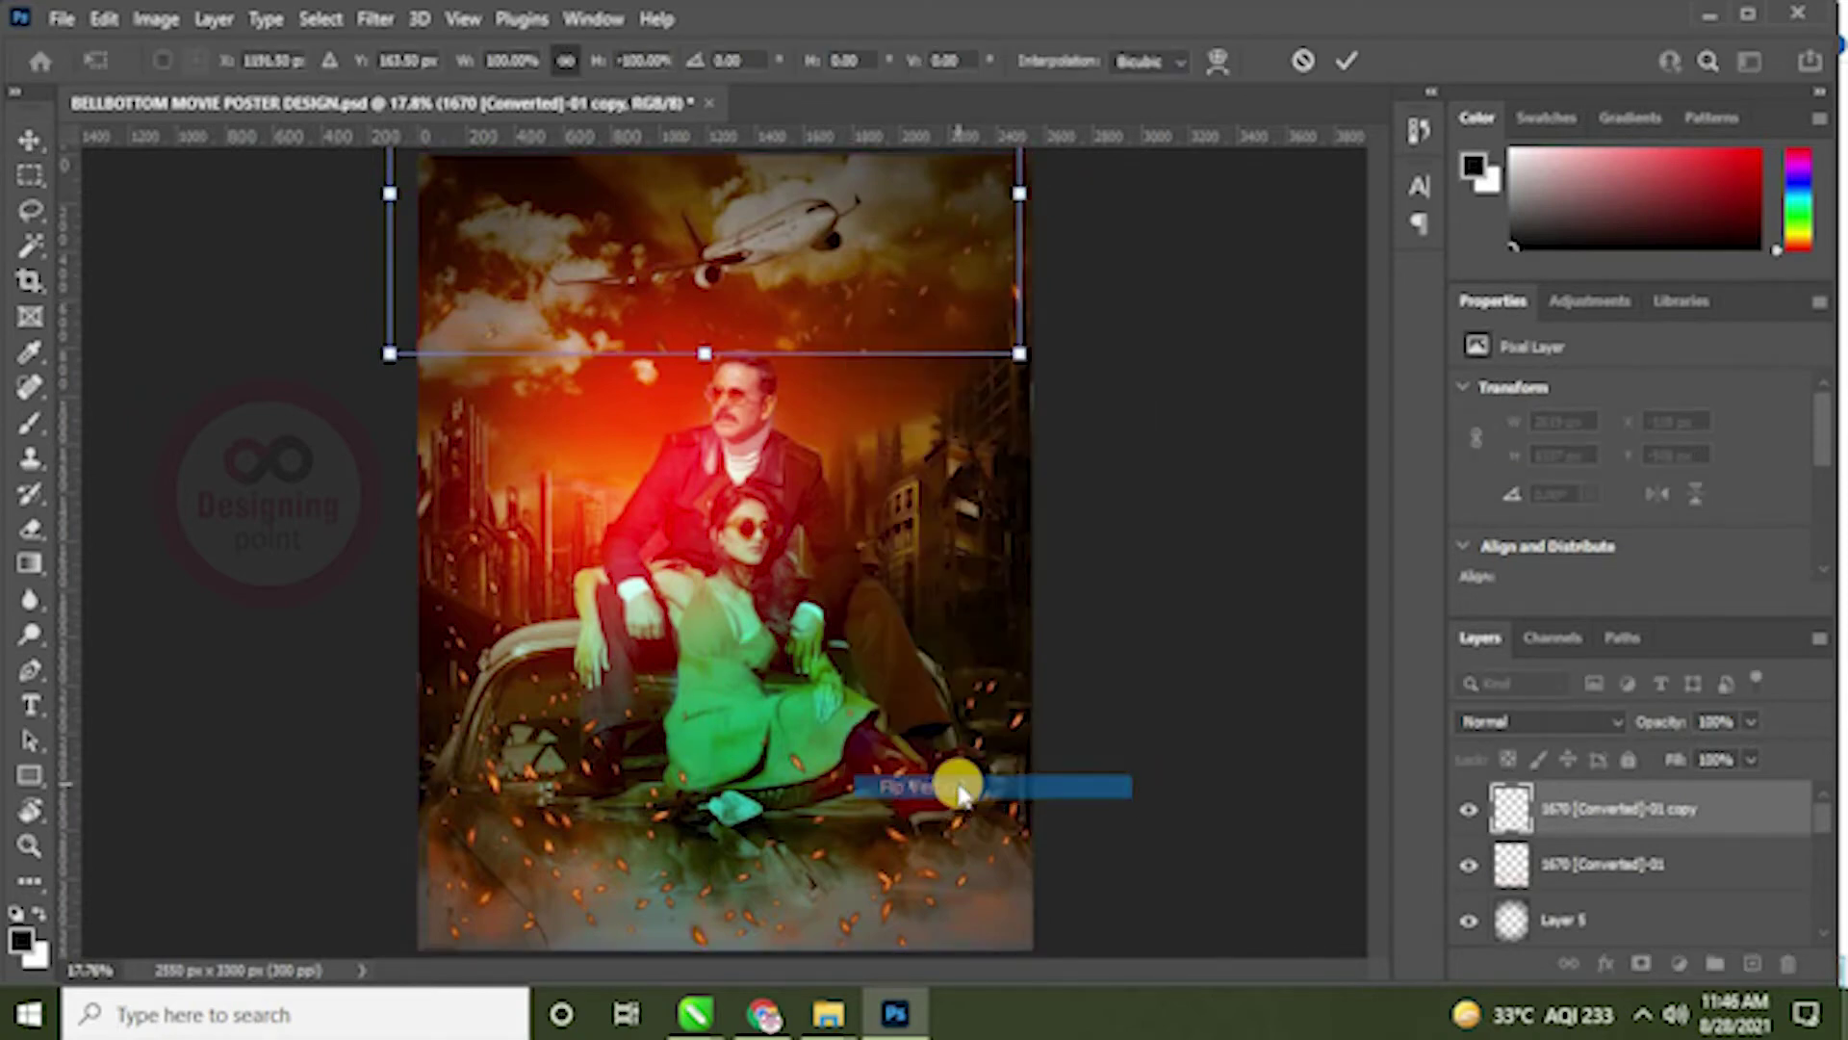
left_click_drag(926, 310, 932, 399)
key("Return")
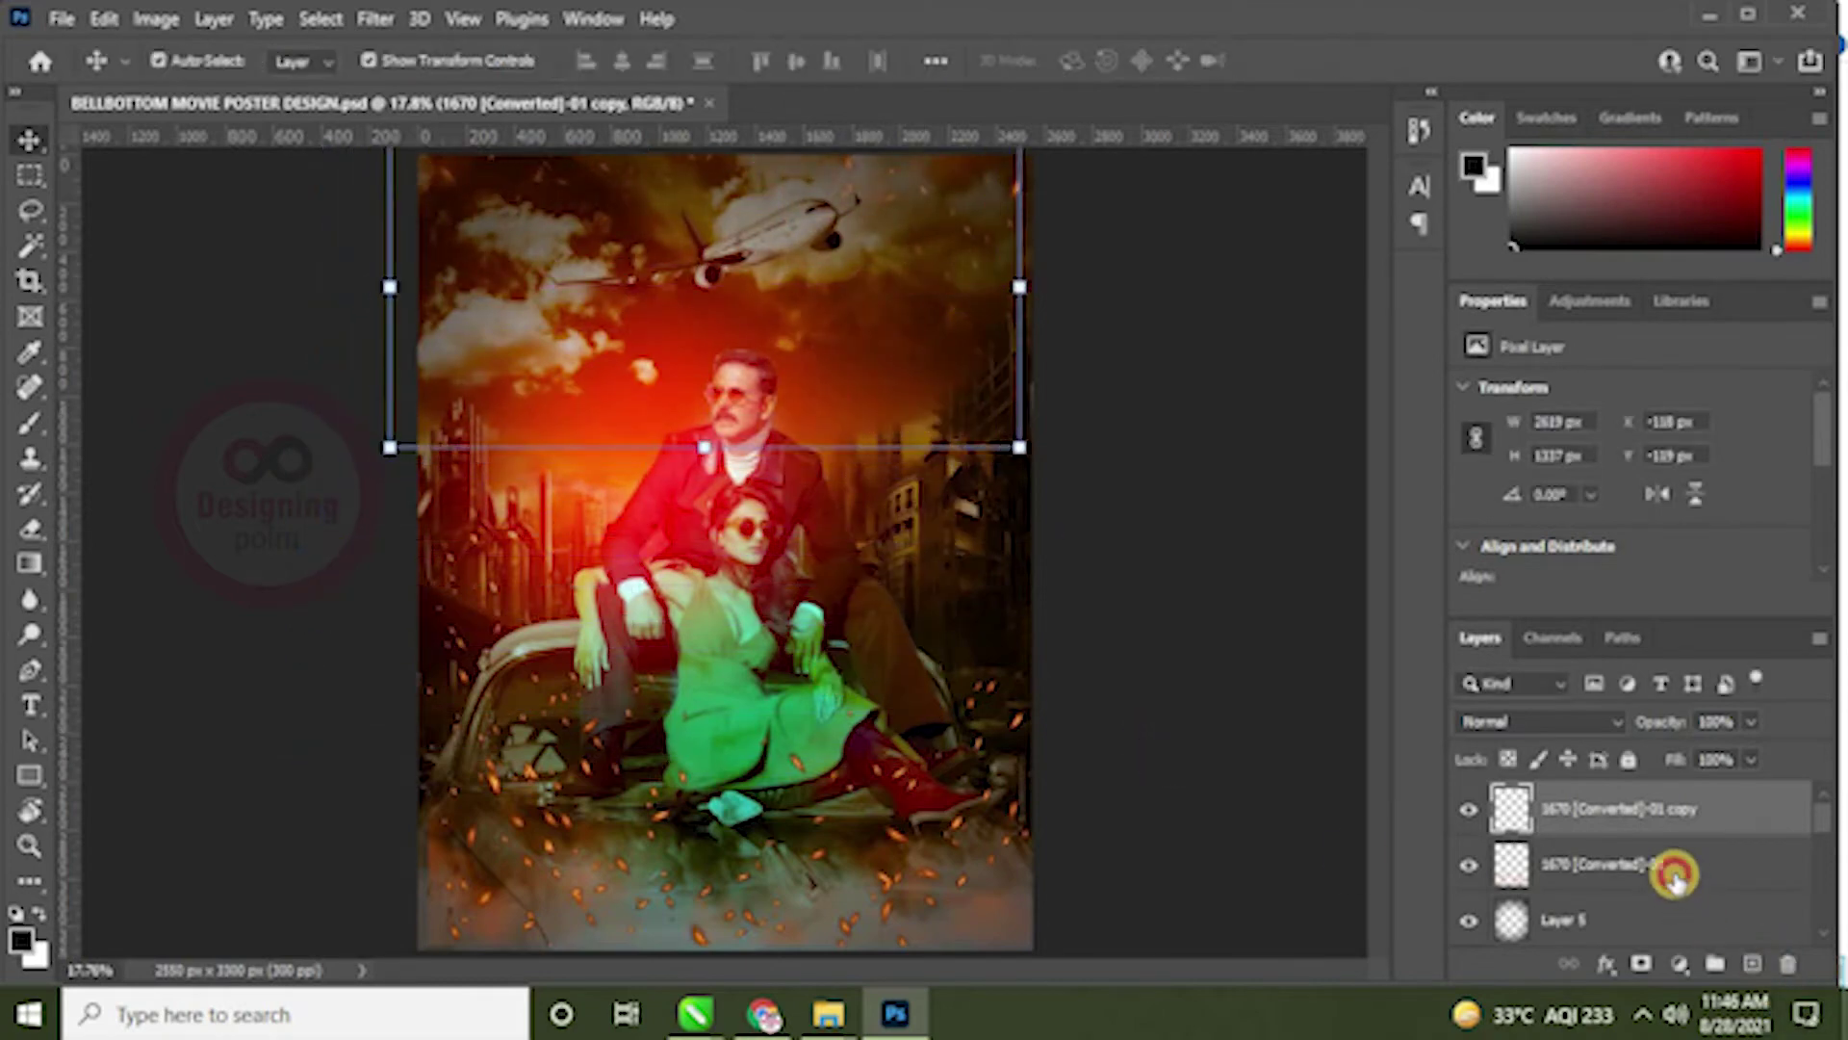
Step: Set the original sparks layer's blend mode to Lighter Color
left_click(1674, 864)
left_click(1593, 729)
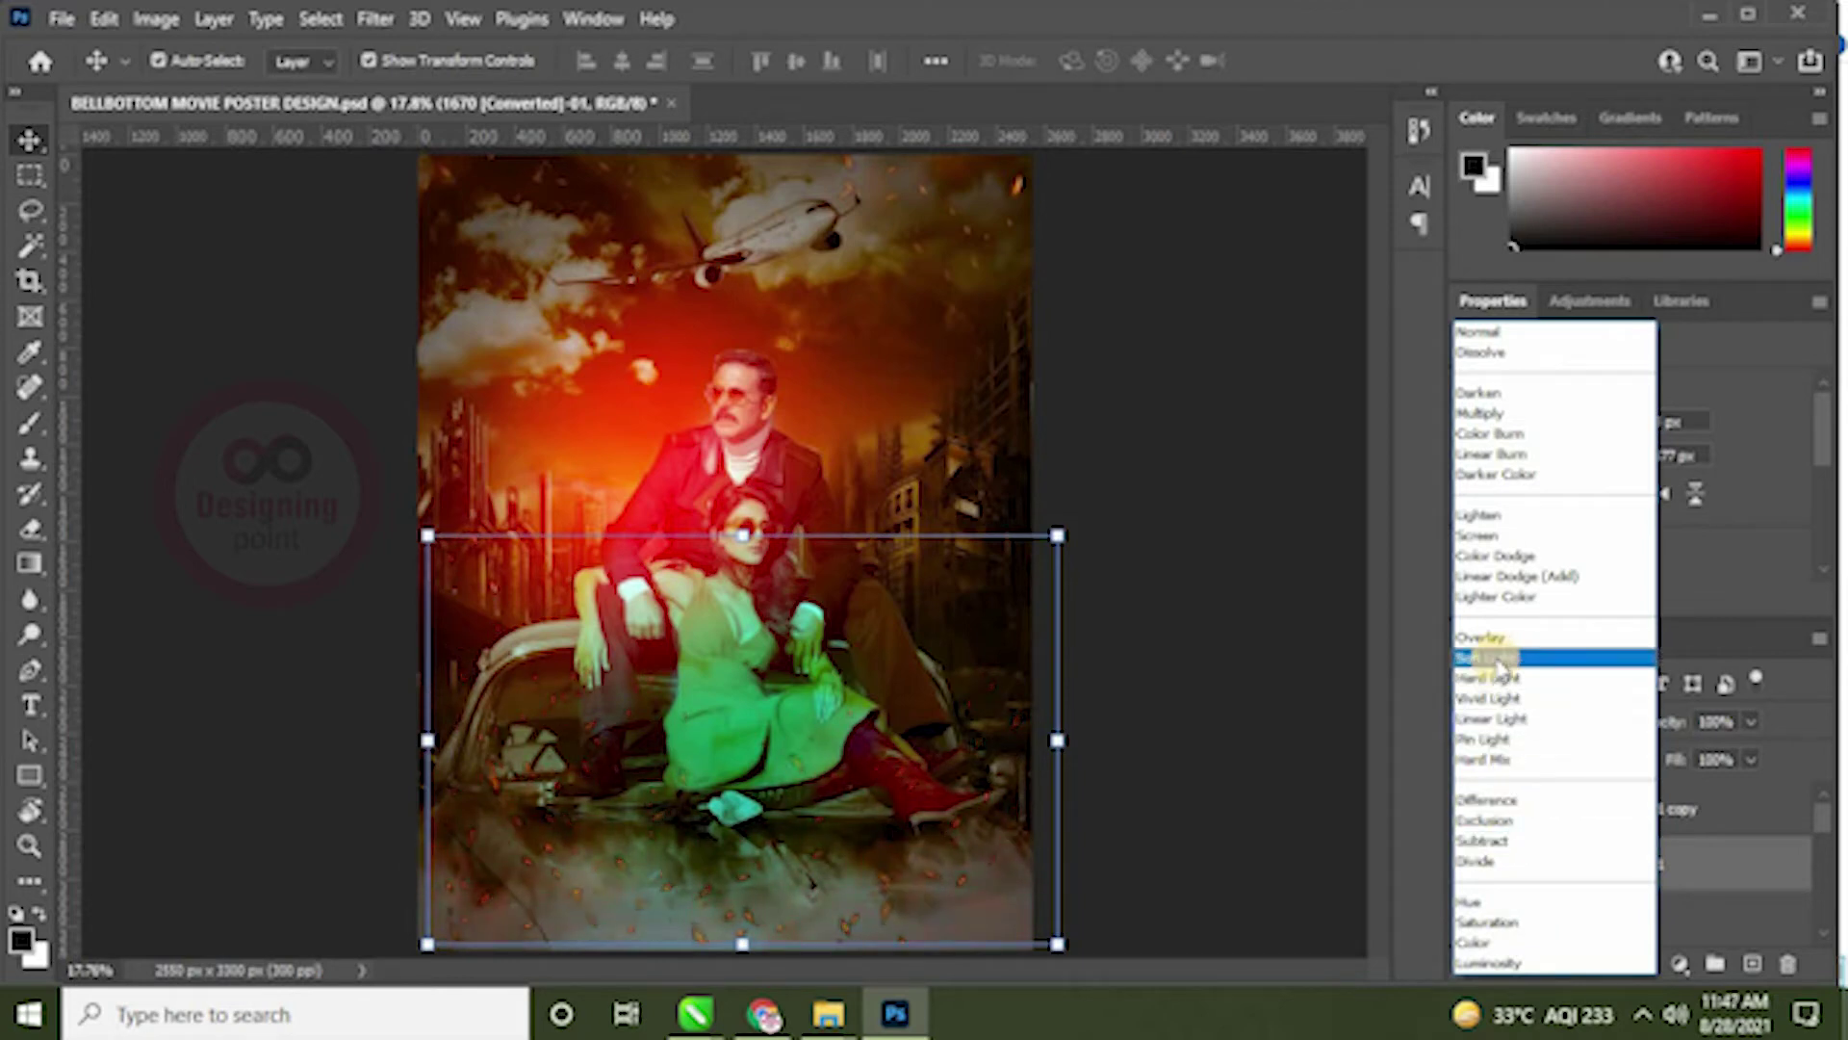
left_click(1488, 599)
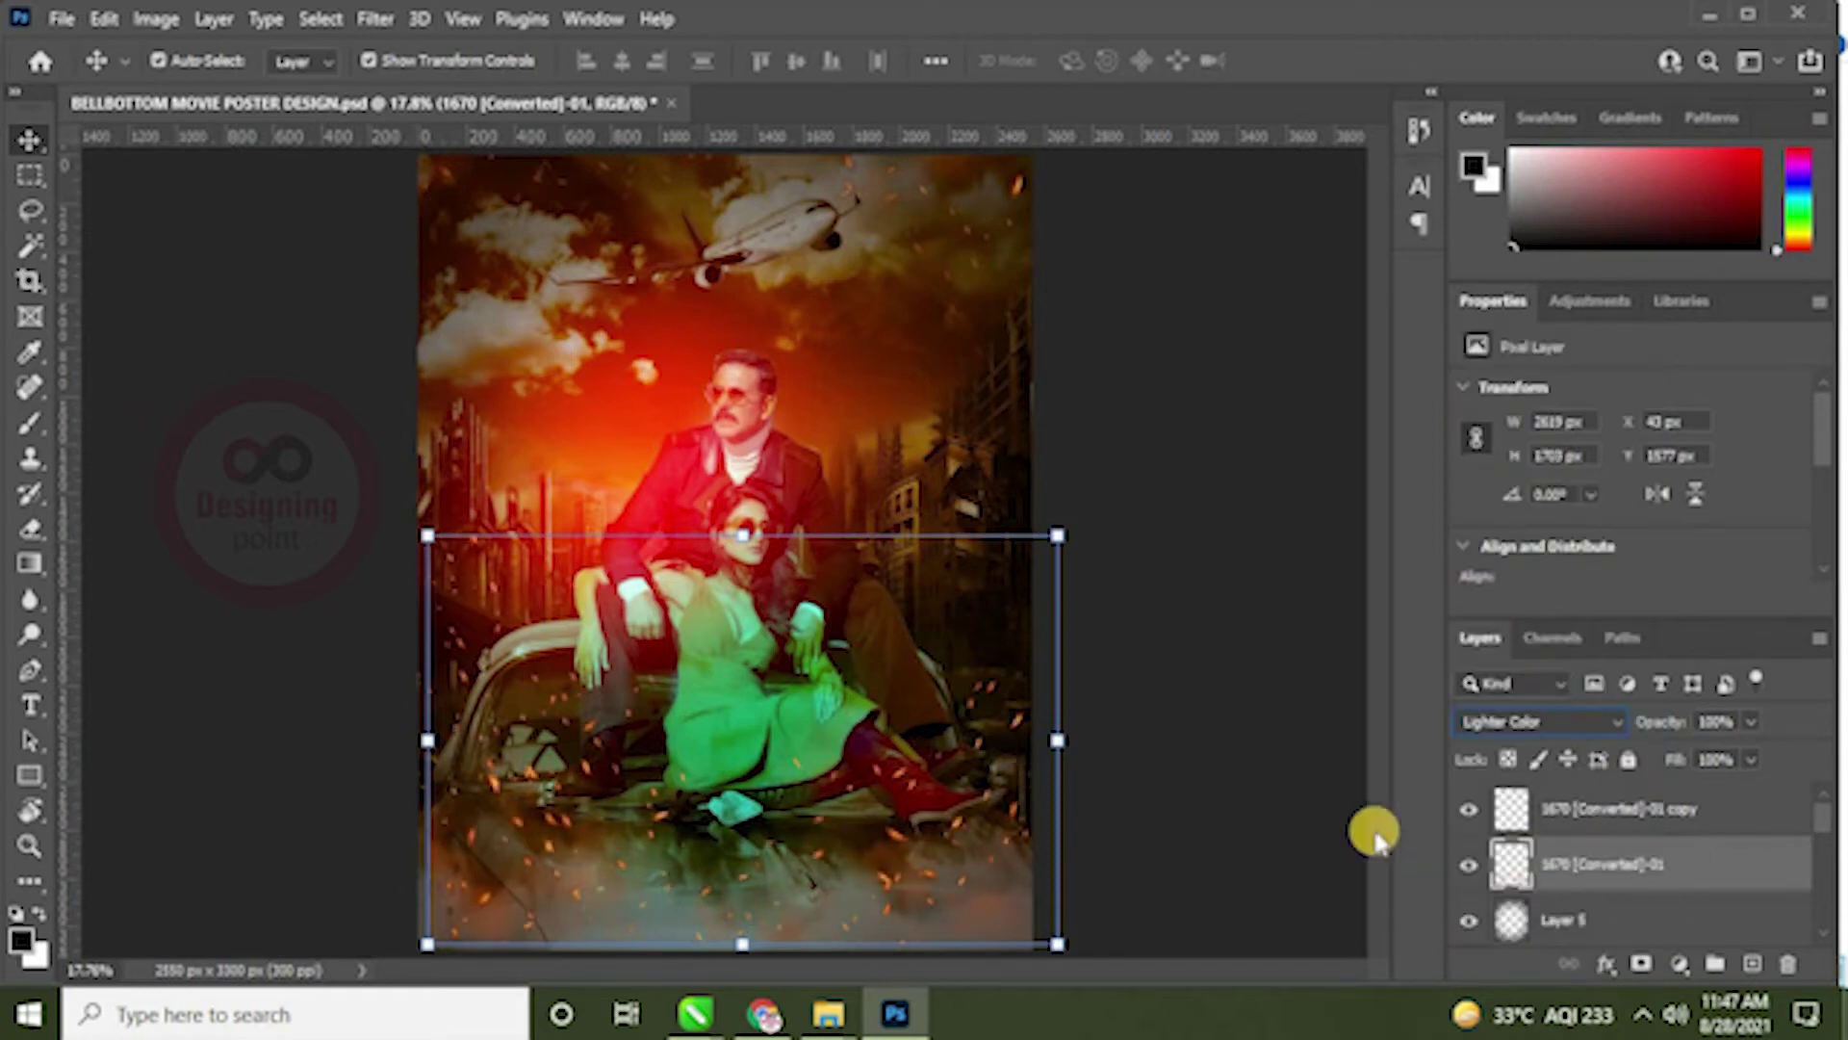
left_click(1324, 816)
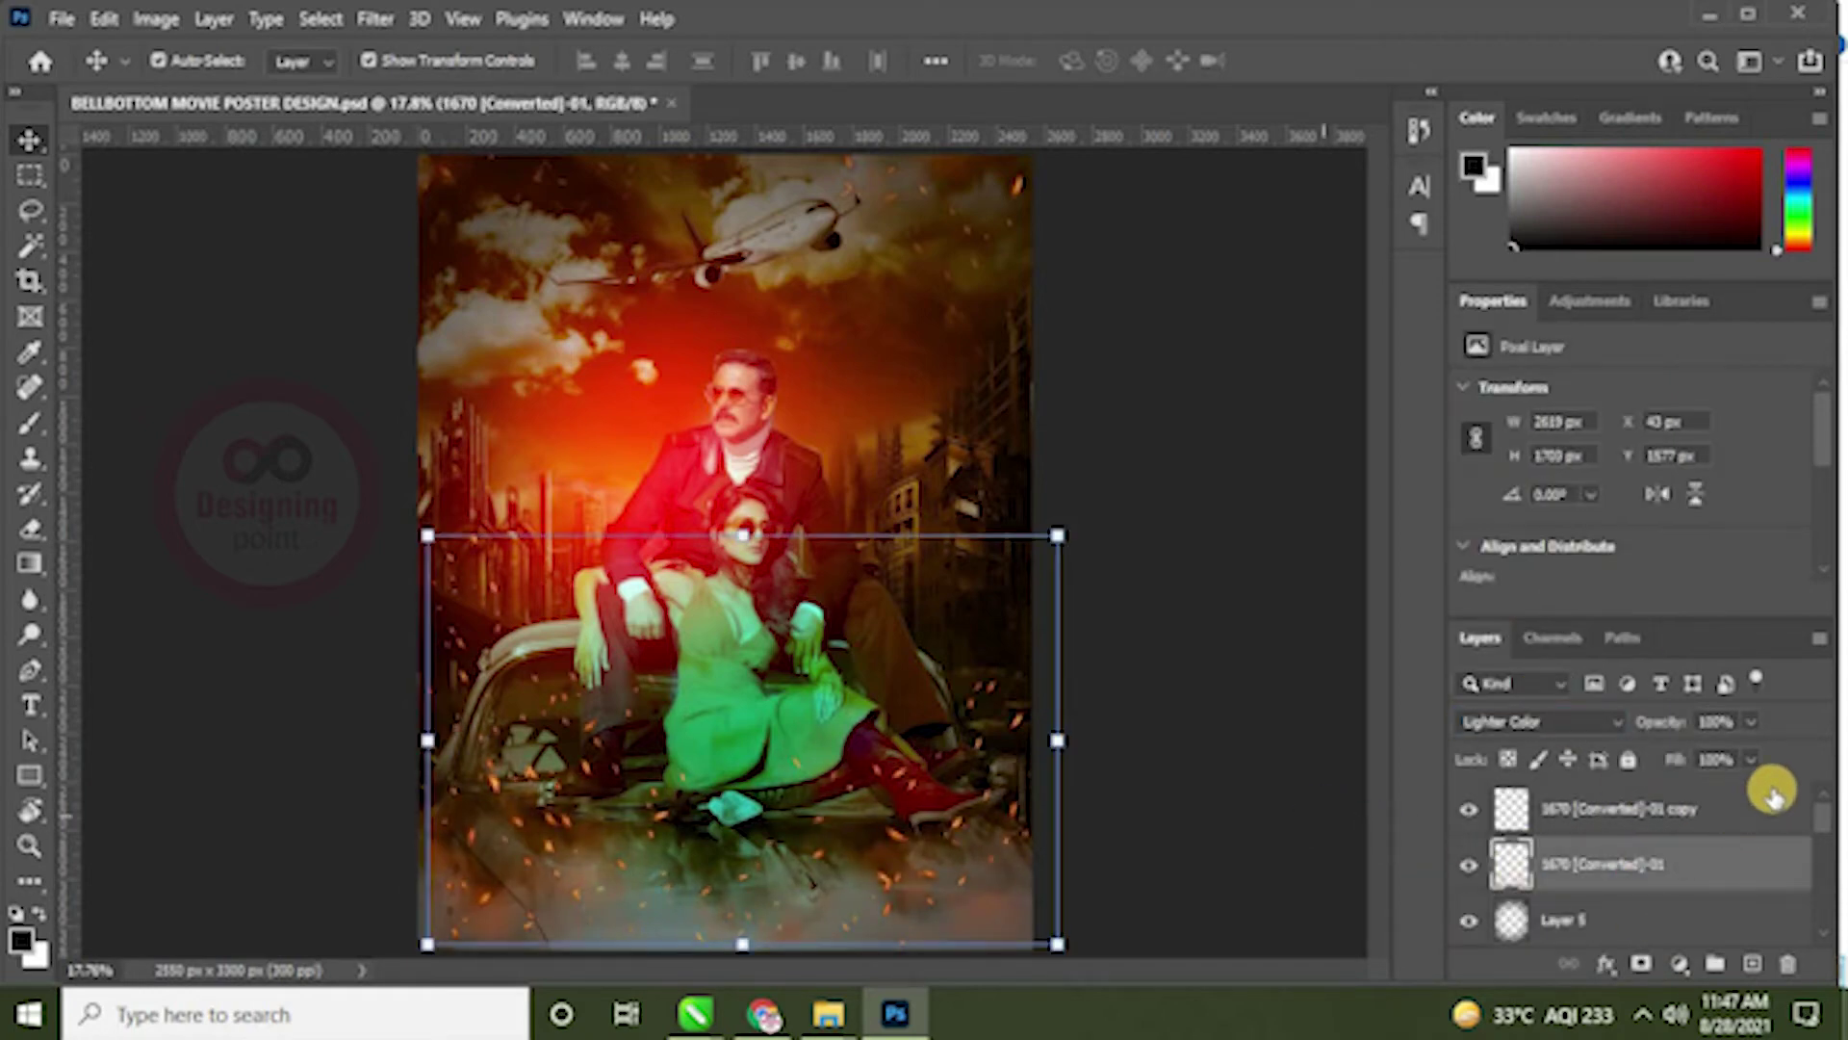
Step: Lower the original sparks layer's opacity to 36%
left_click(1747, 724)
left_click_drag(1694, 762, 1680, 770)
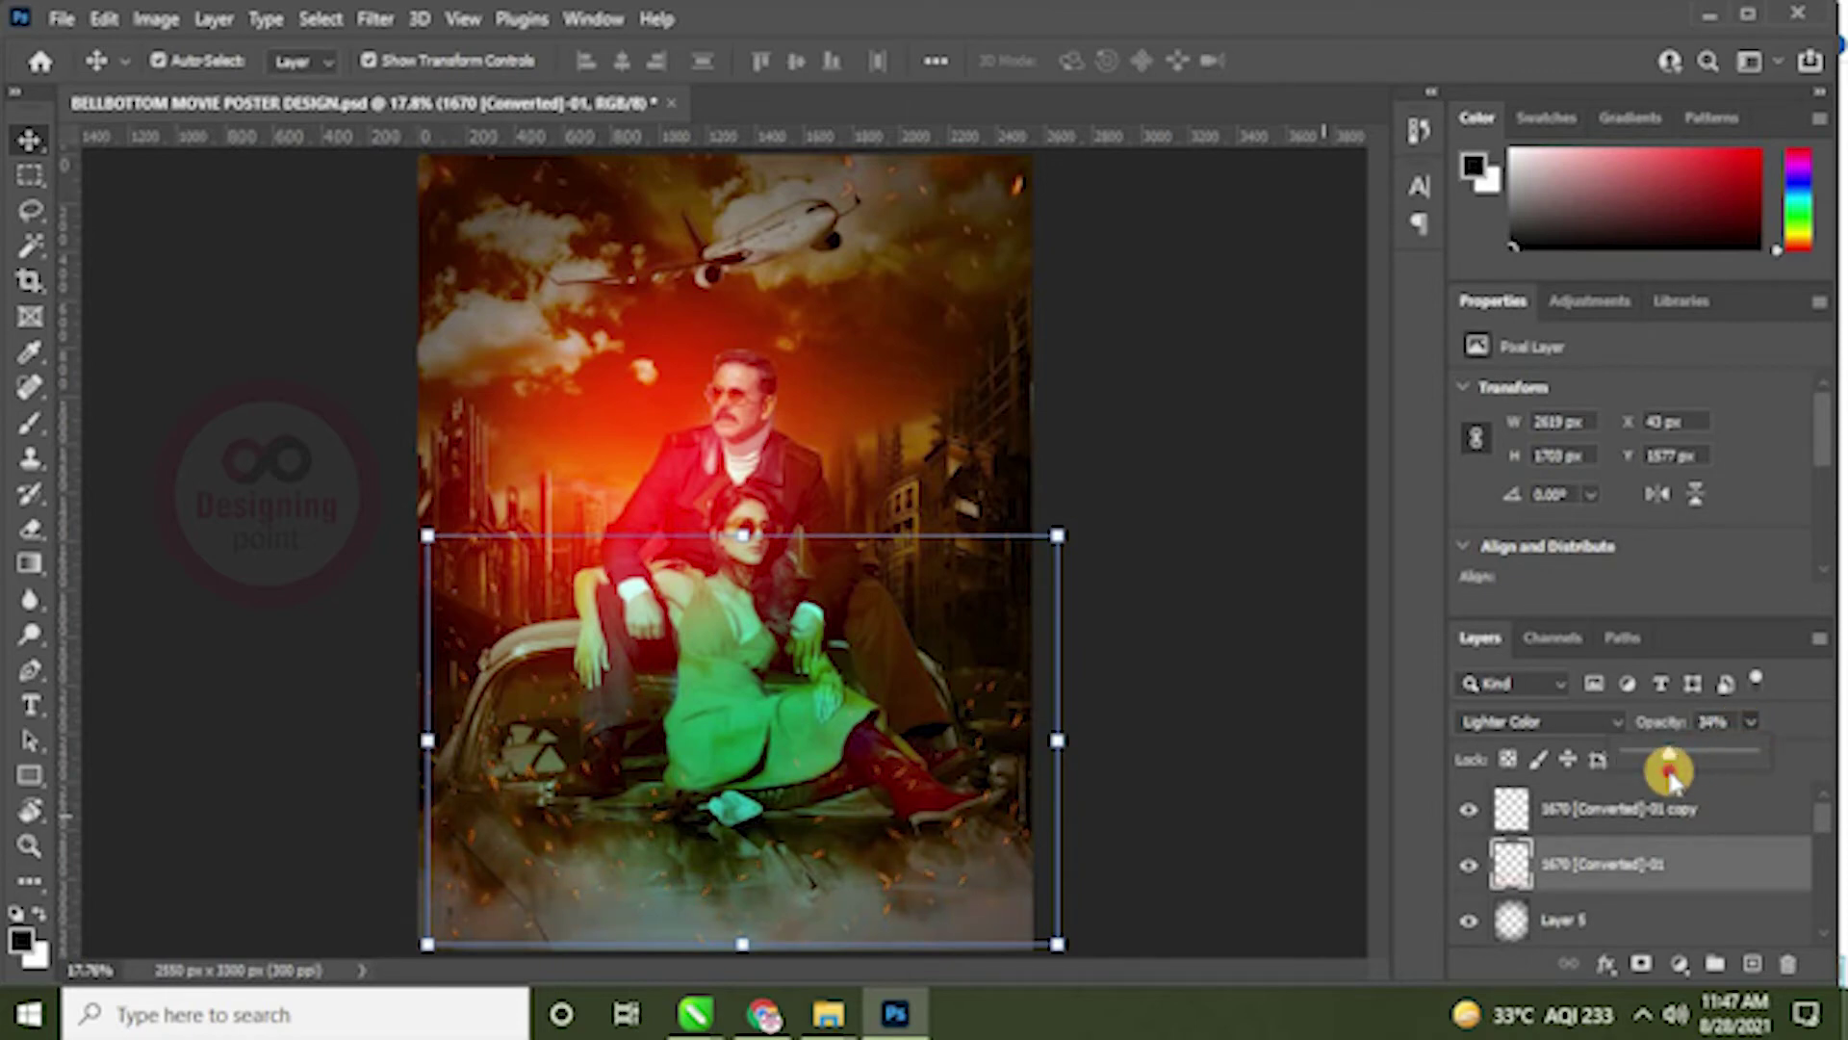
left_click_drag(1665, 774, 1672, 773)
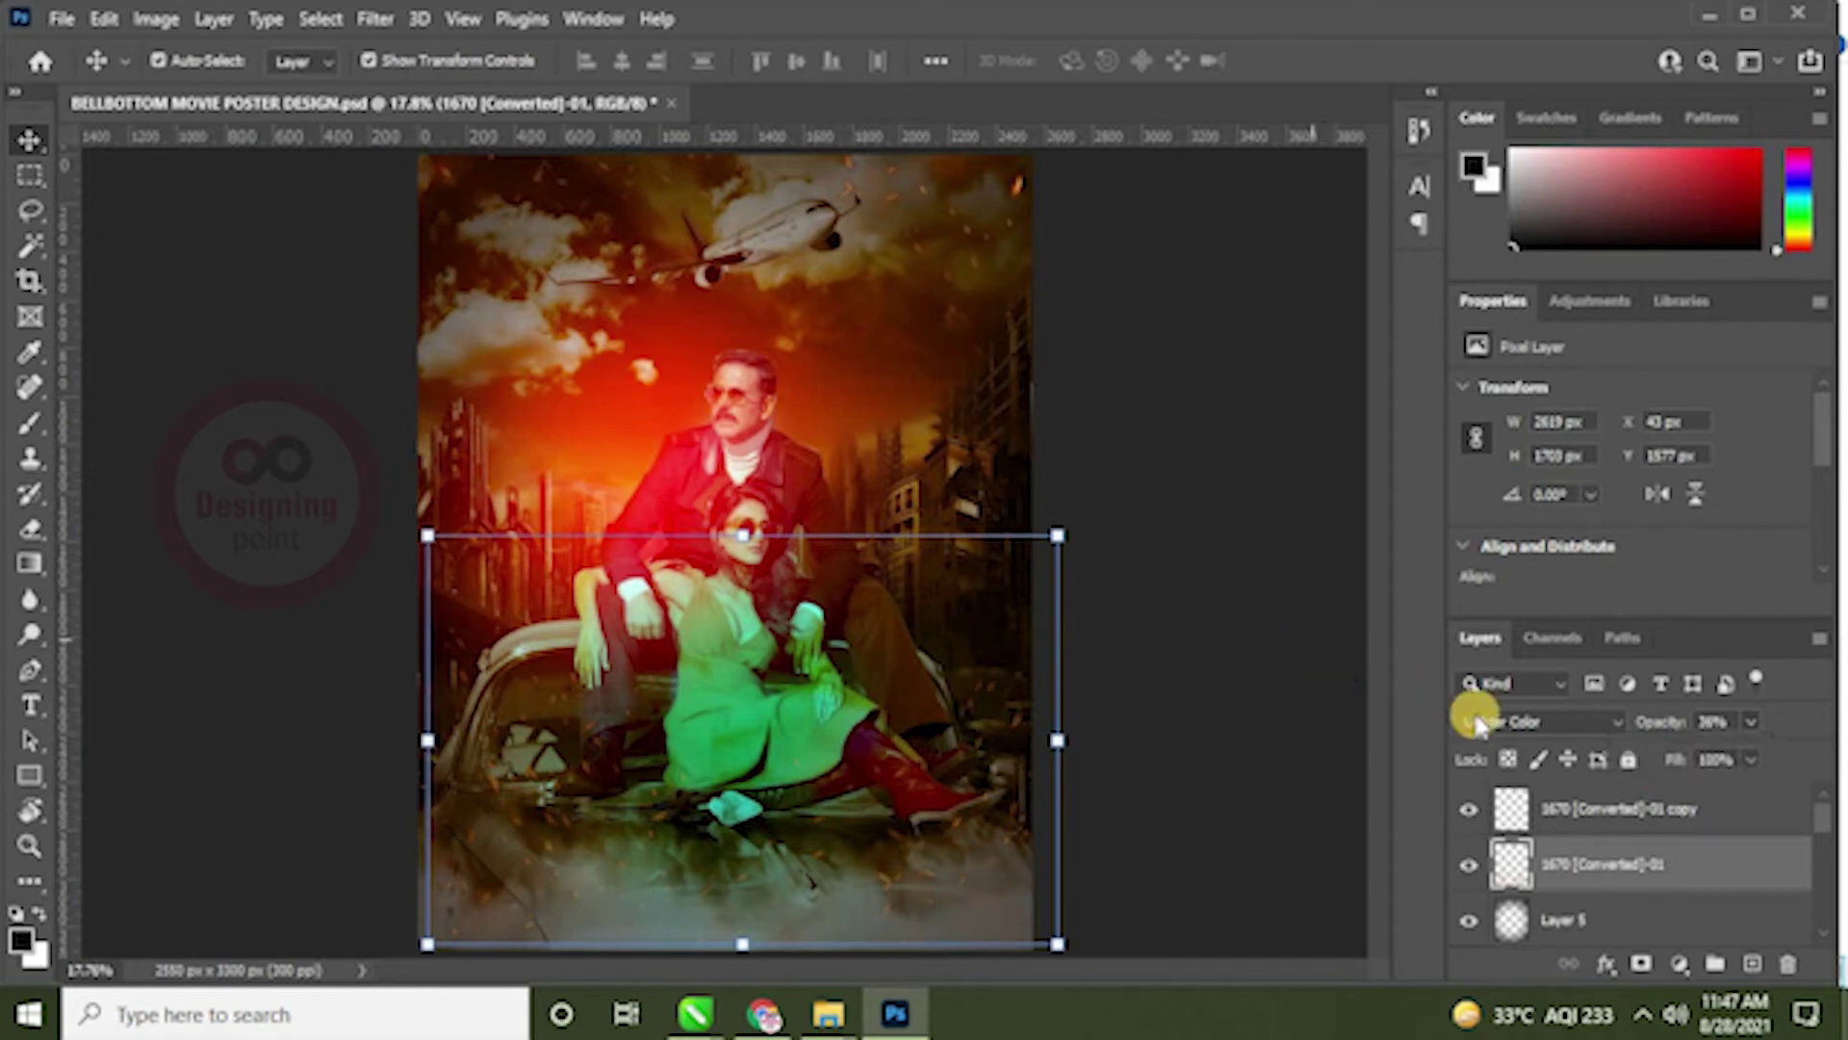
Step: Delete the flipped sparks copy and duplicate the remaining sparks layer
left_click(1601, 815)
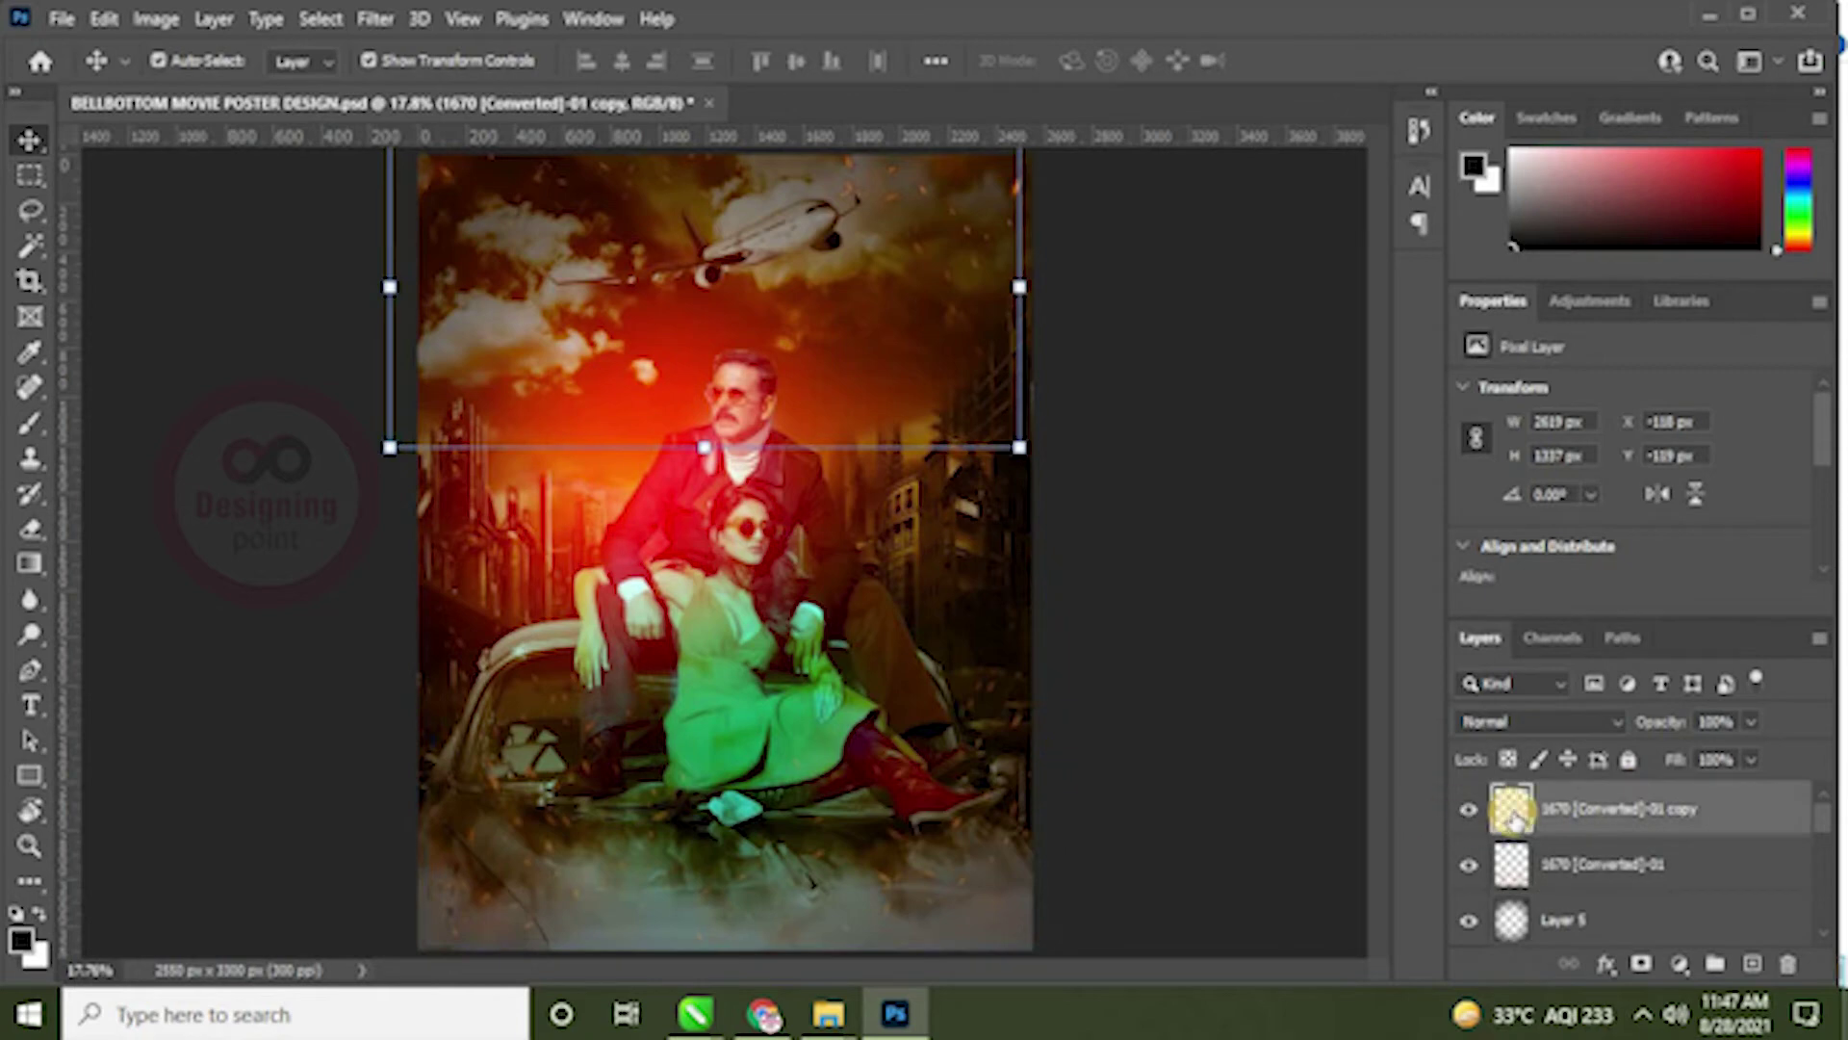
key("Delete")
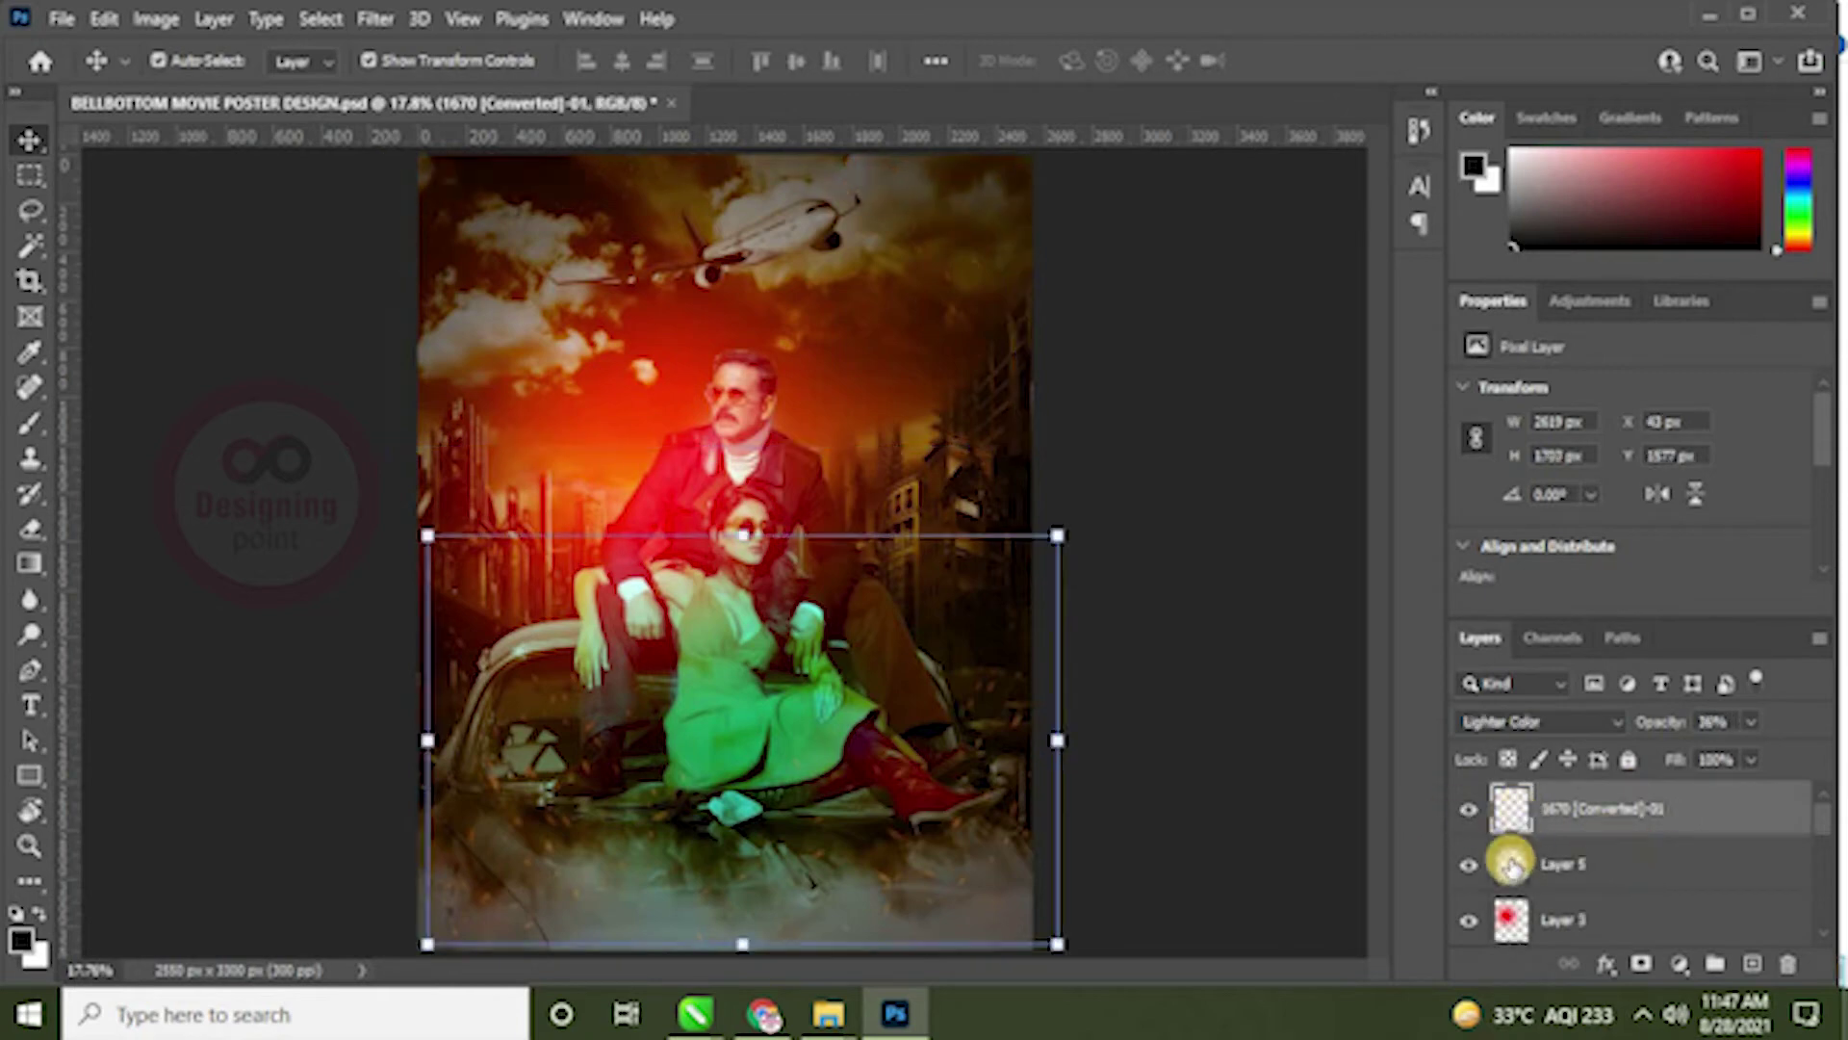
key("ctrl+j")
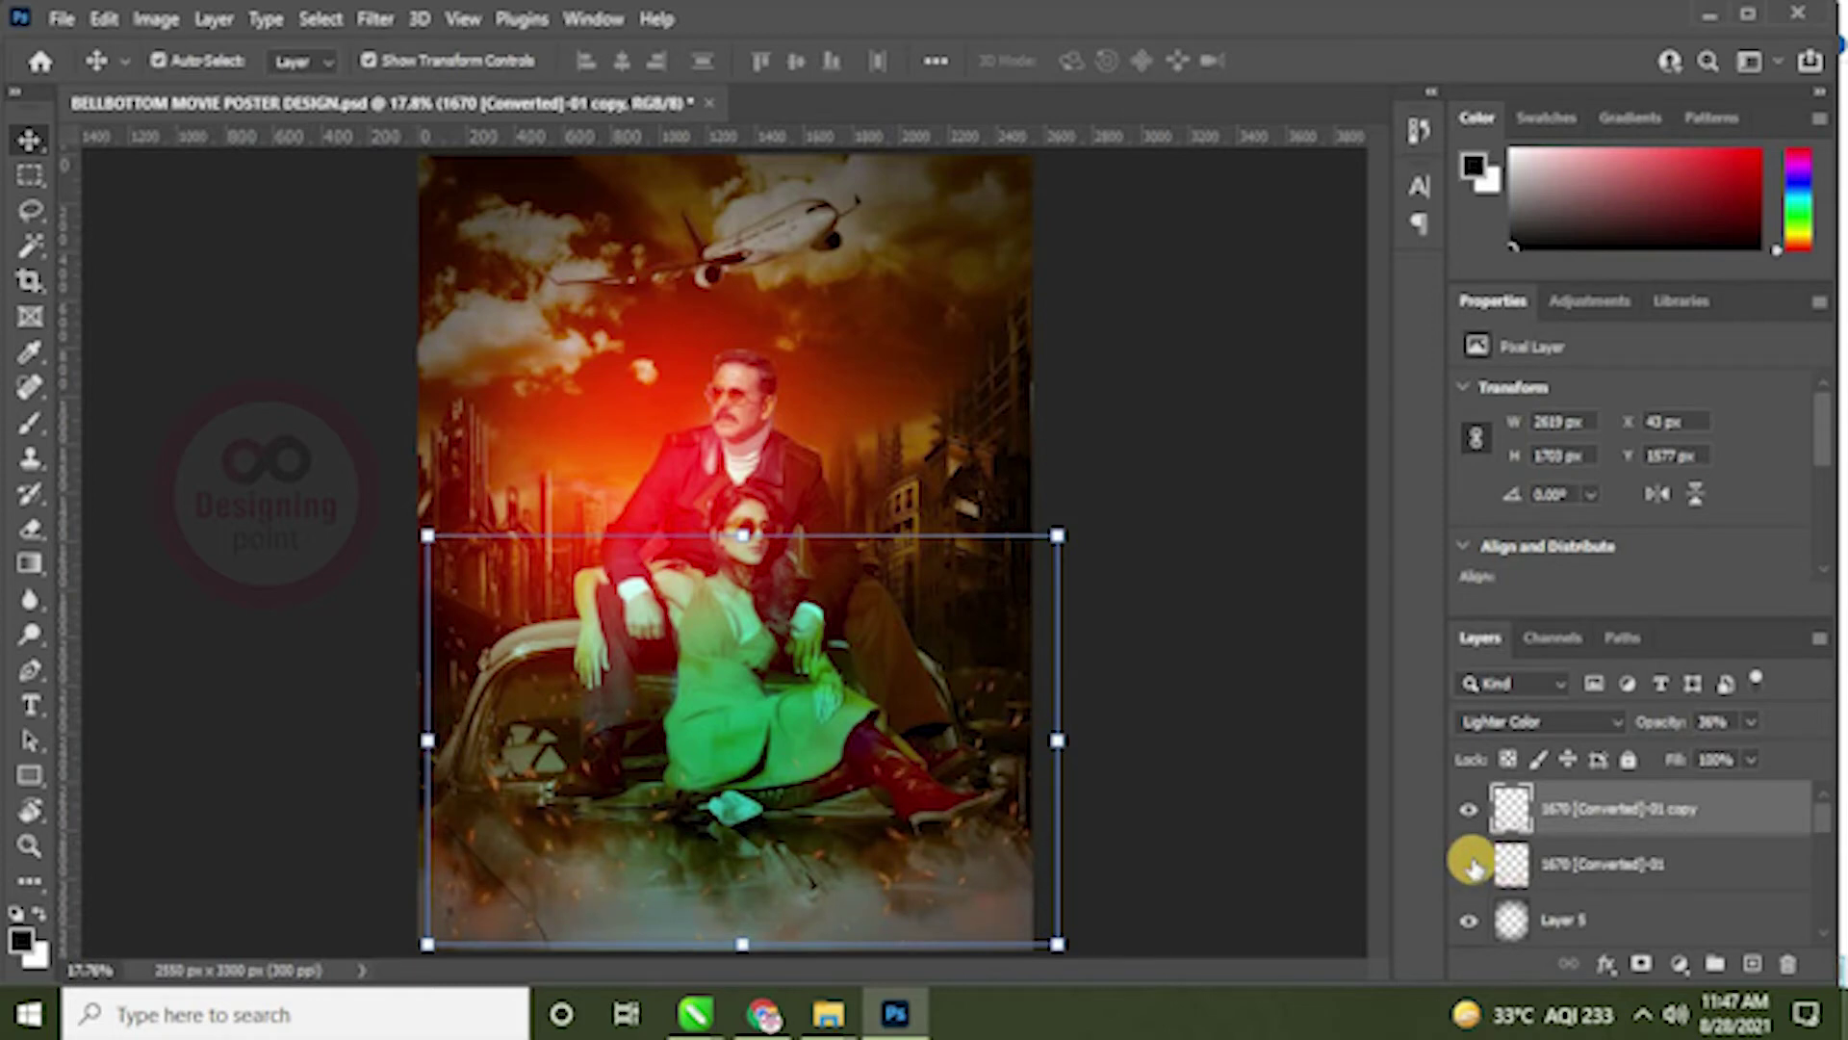
Step: With the new copy hidden, erase the original sparks layer's upper sparks using the large soft Eraser, and show the copy again
left_click(1468, 809)
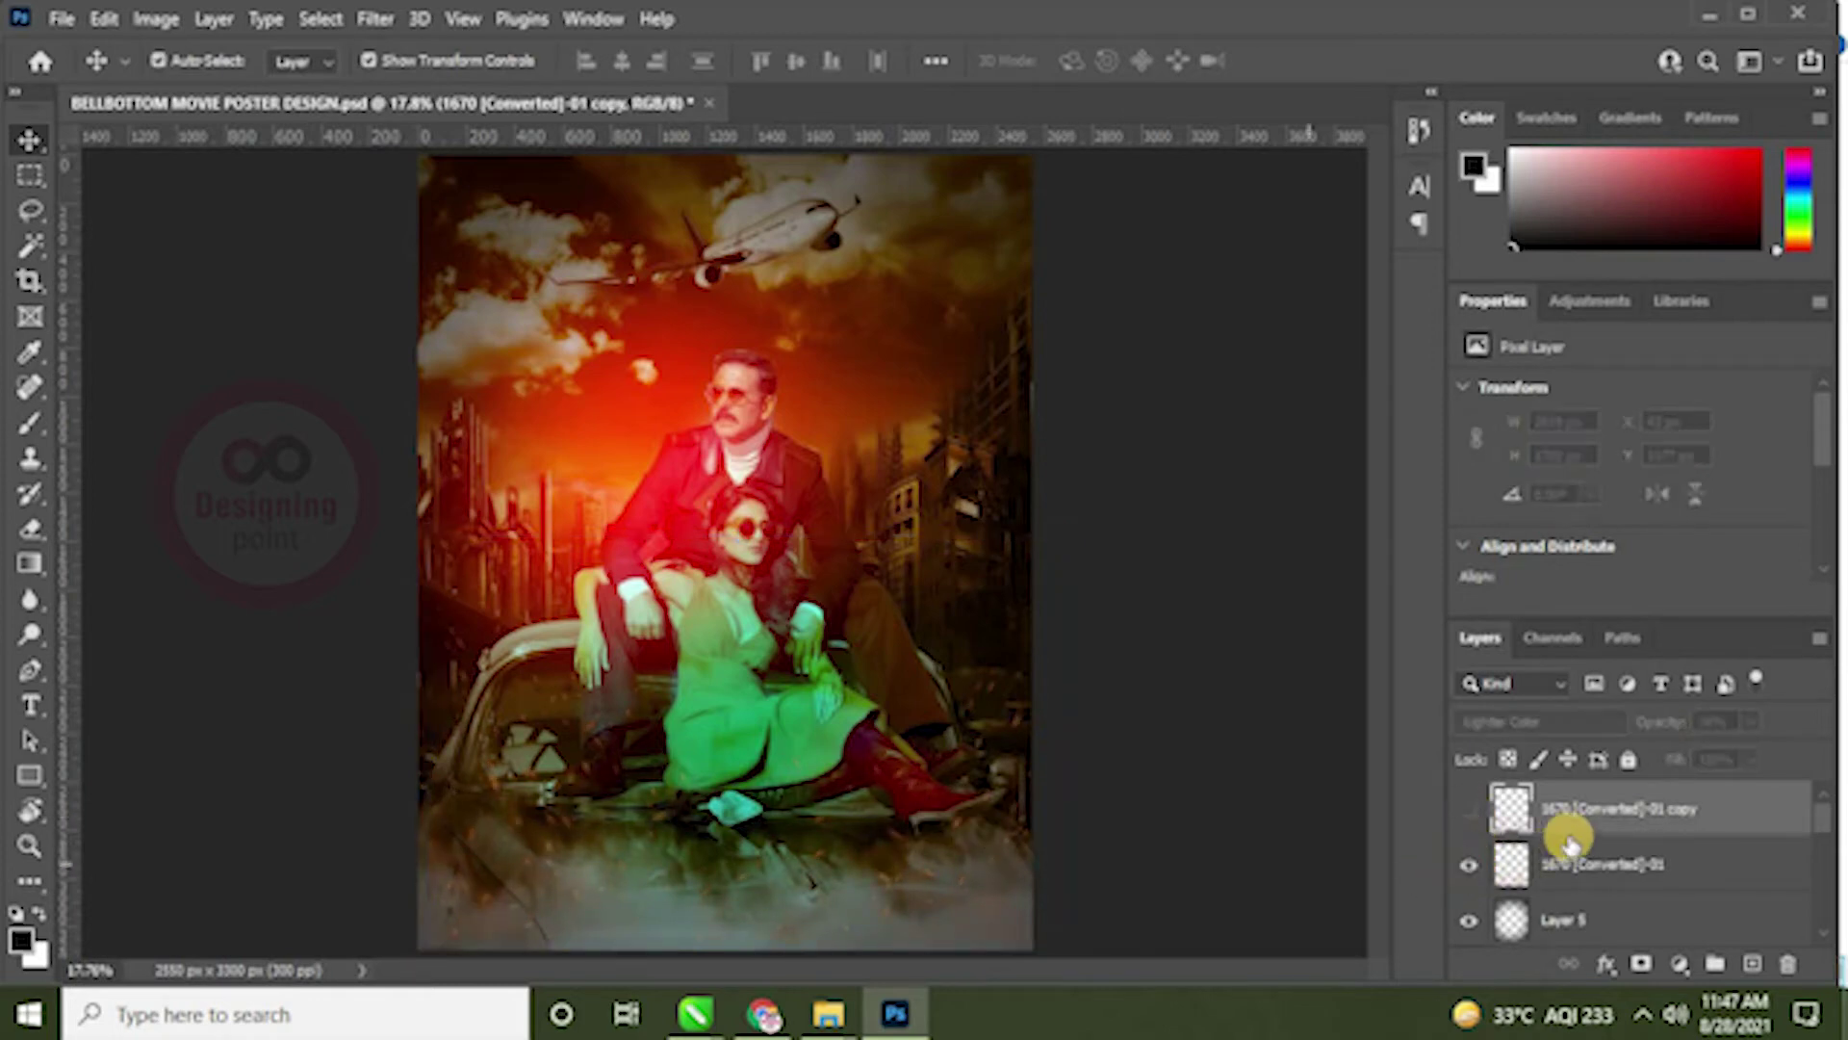
left_click(1629, 864)
key("e")
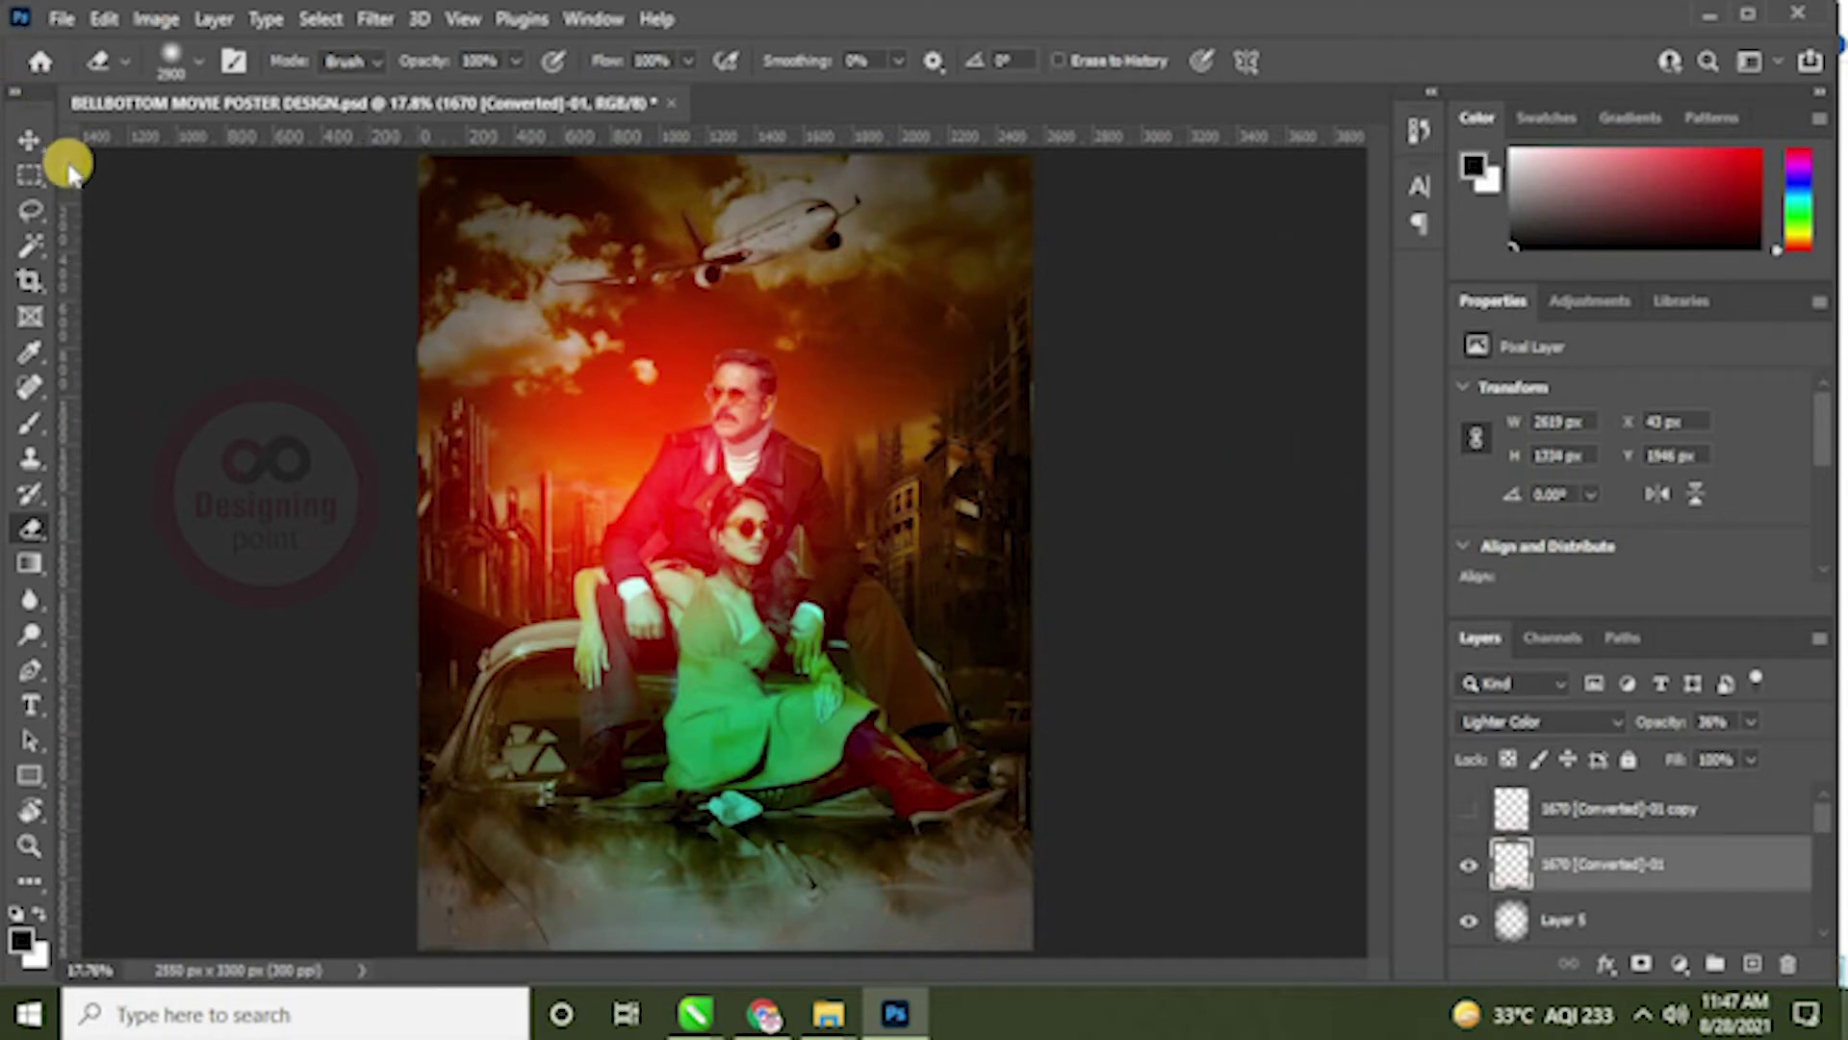
left_click(29, 140)
left_click(1102, 684)
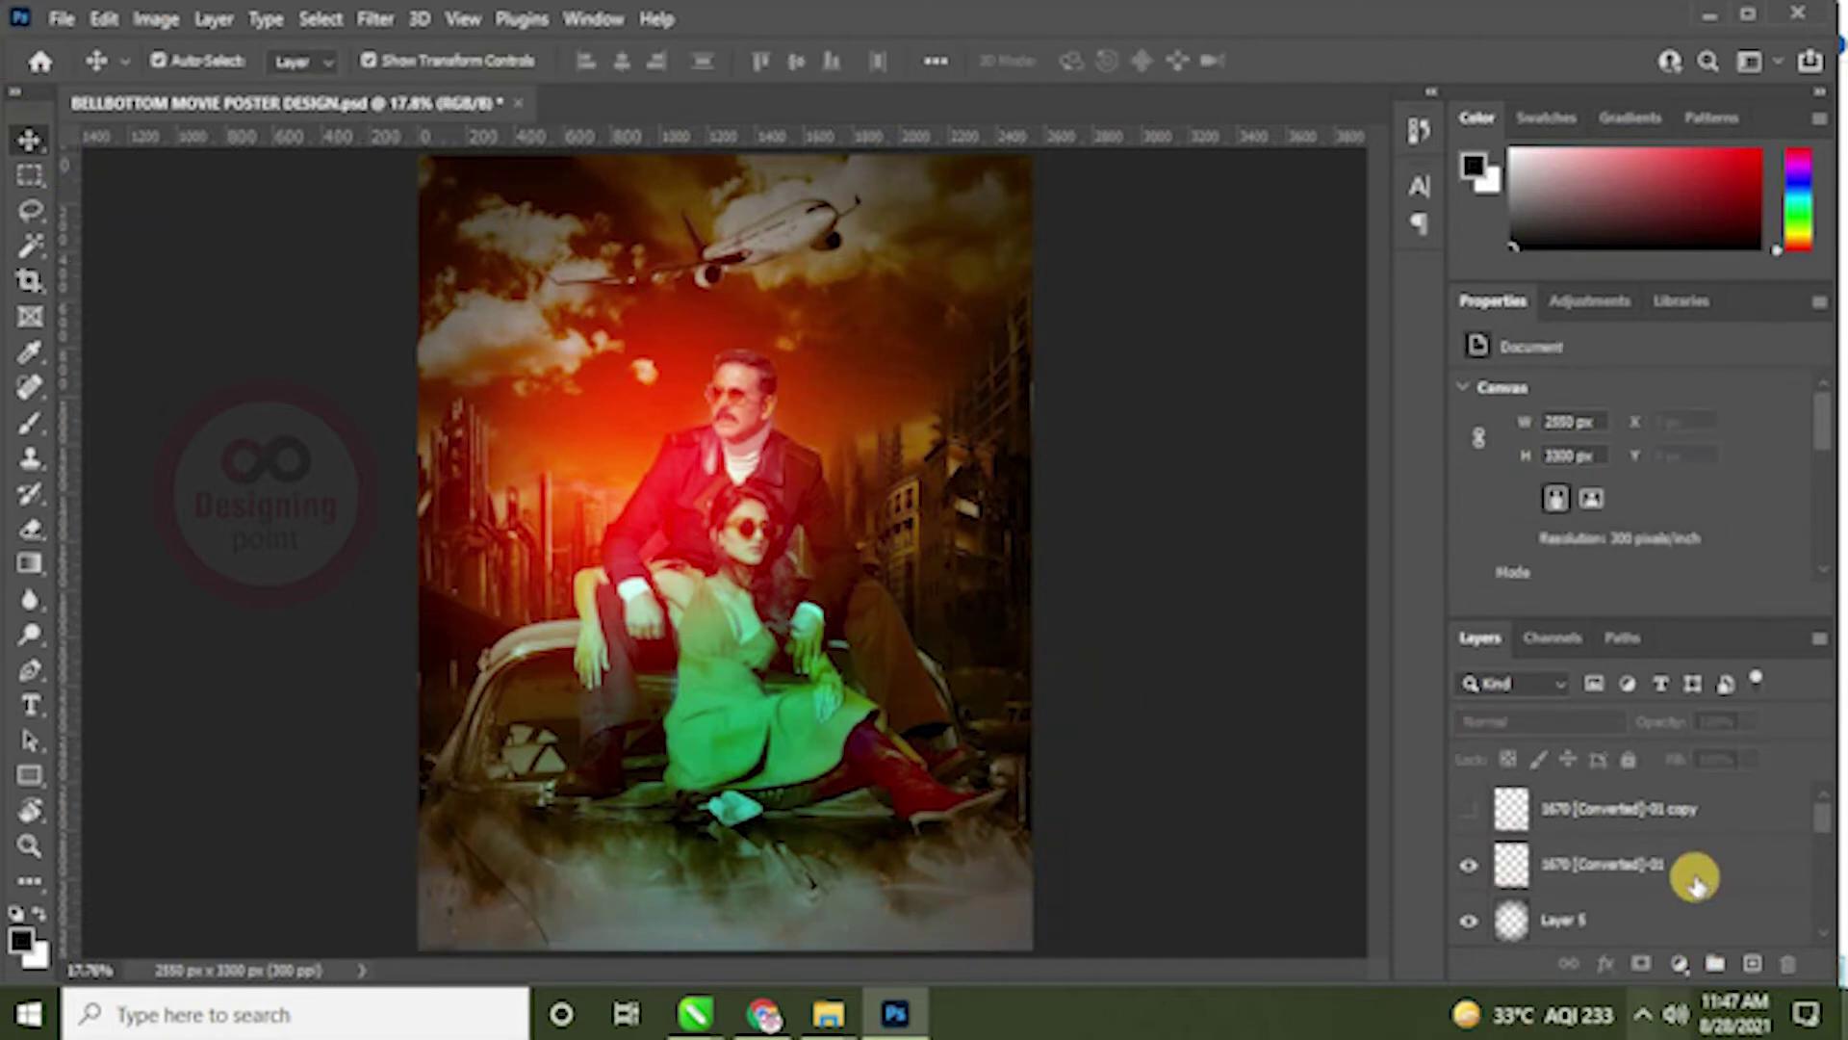
left_click(1521, 866)
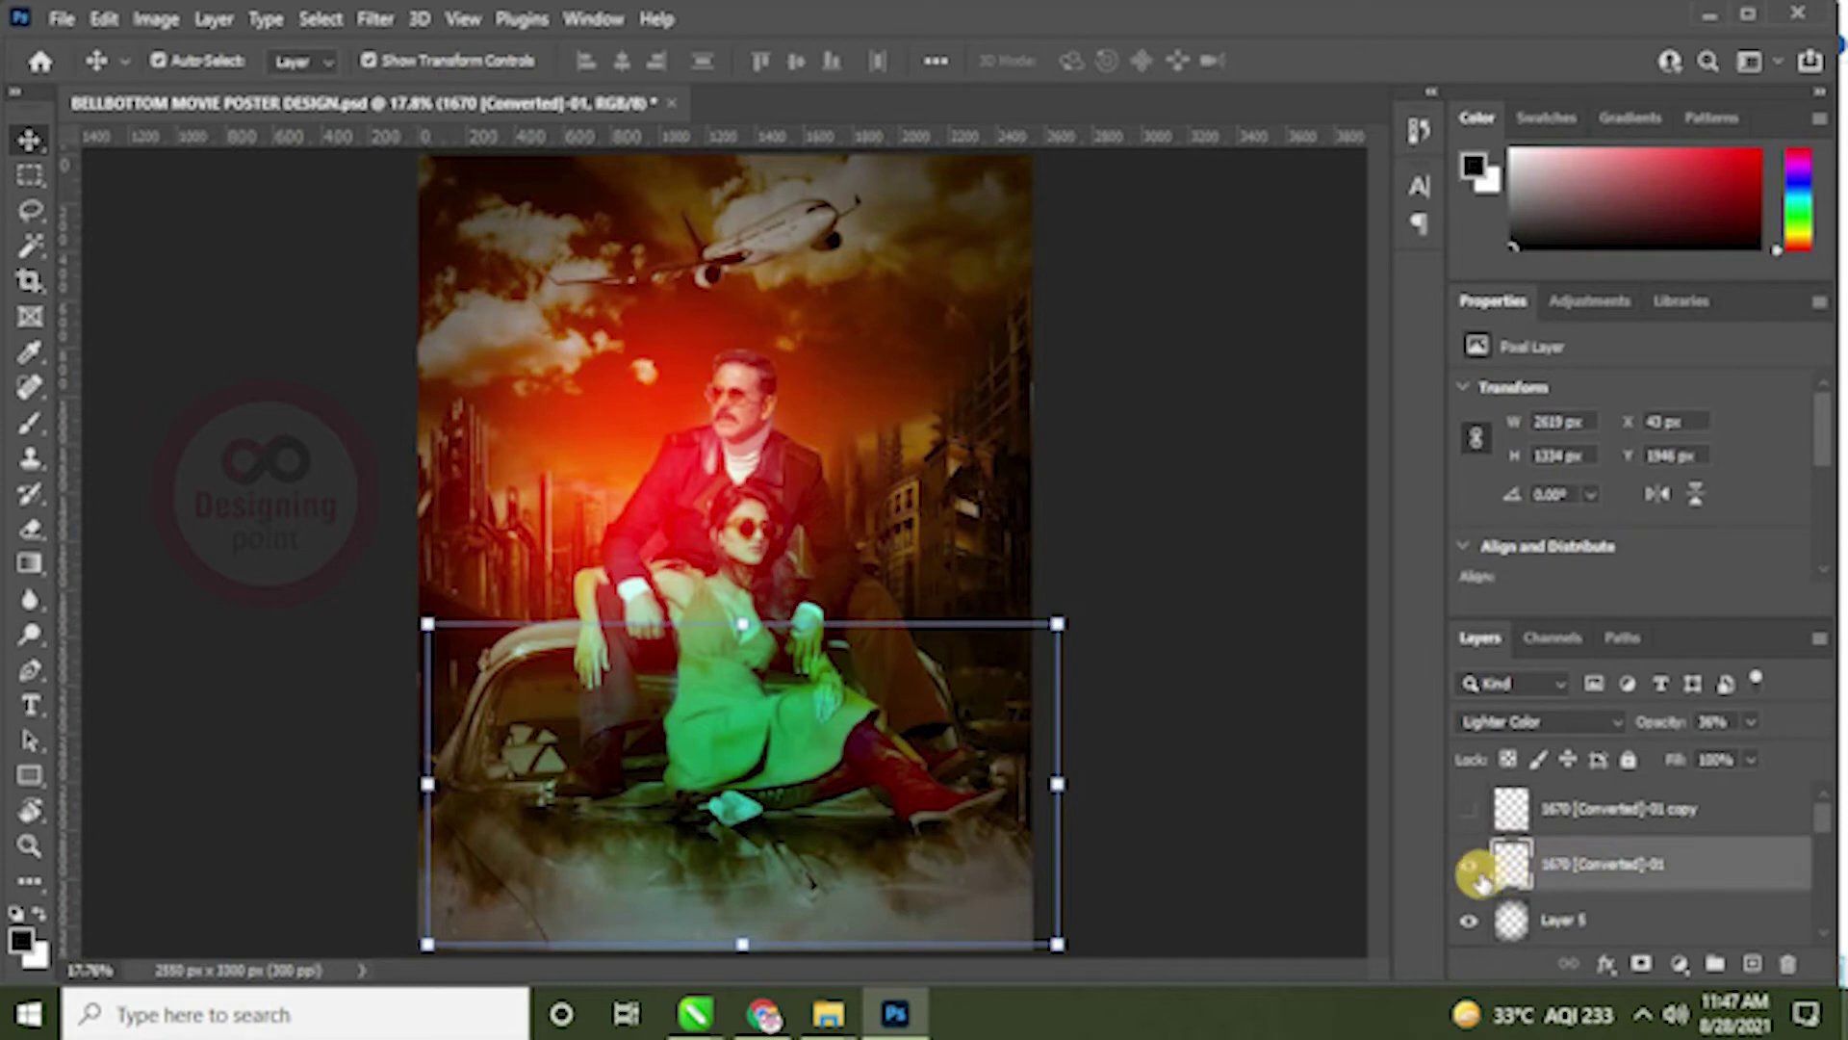
left_click(1605, 809)
left_click_drag(936, 810, 920, 447)
left_click(1641, 817)
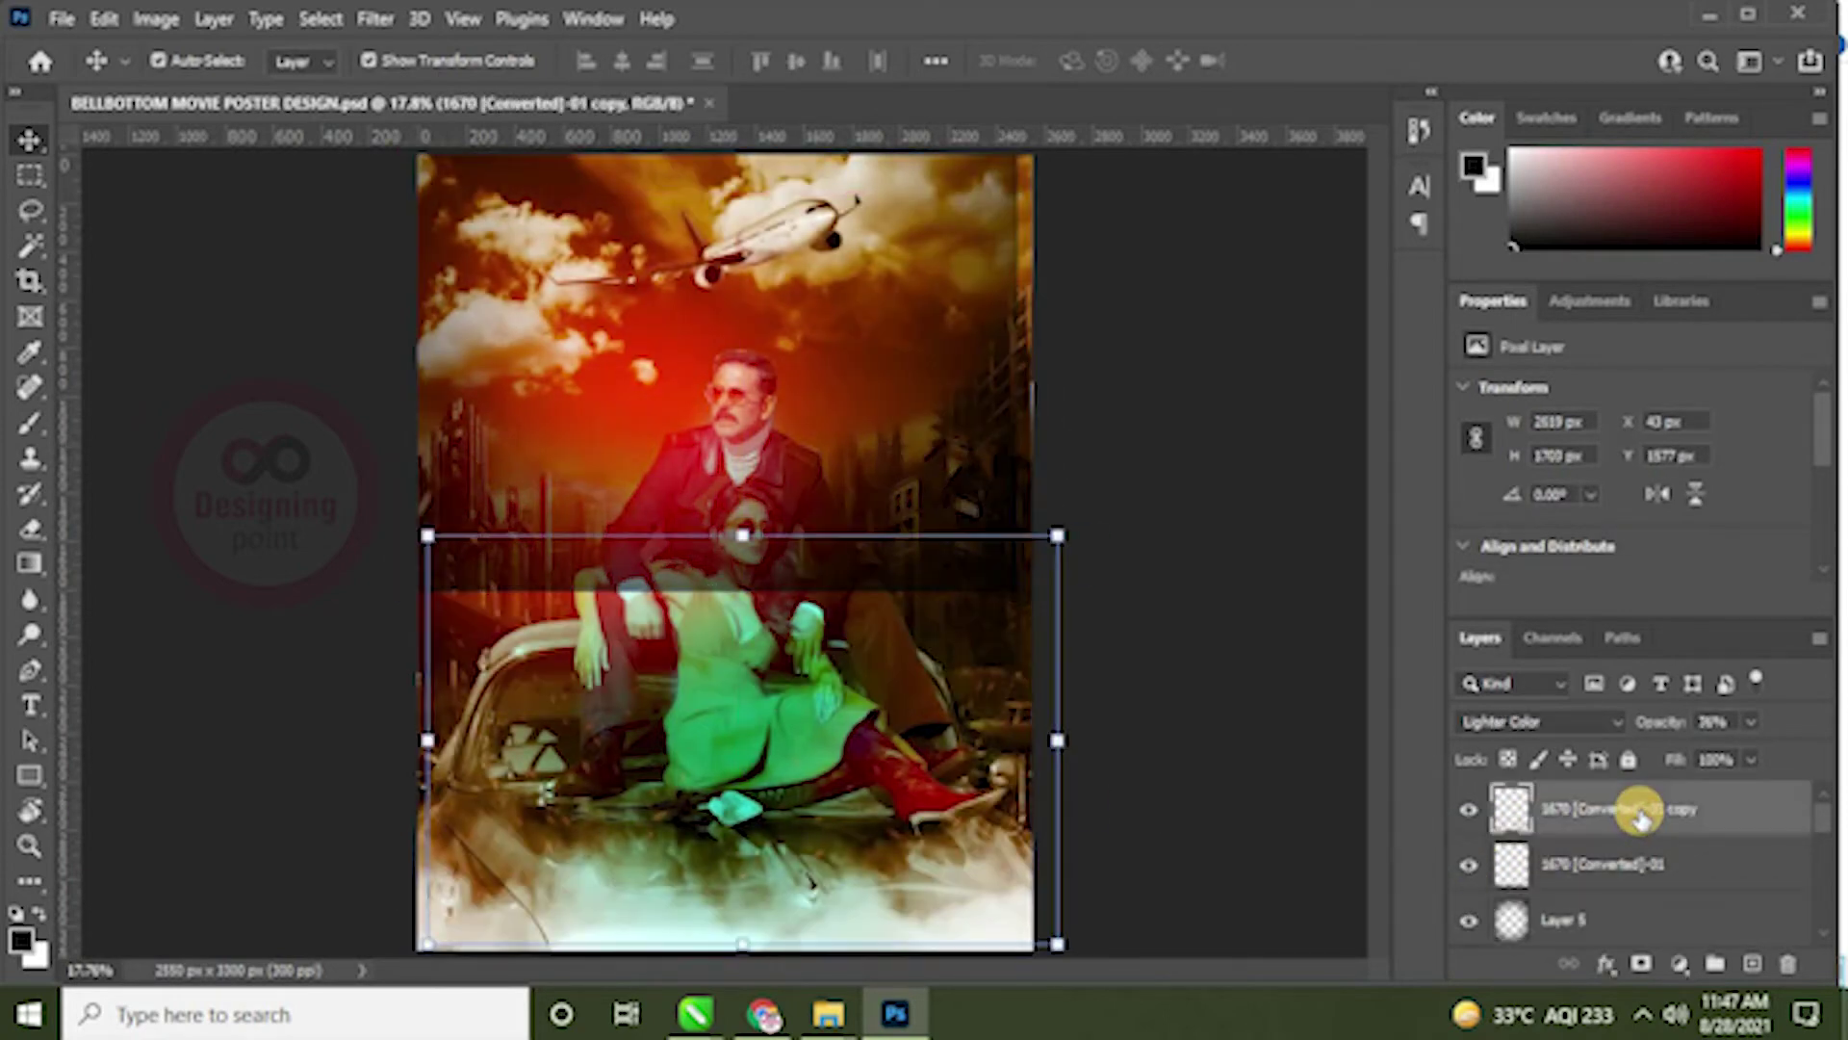
key("ctrl+z")
Step: Move the sparks copy straight up over the poster's upper half, to X 43 px, Y 163 px
key("ctrl+t")
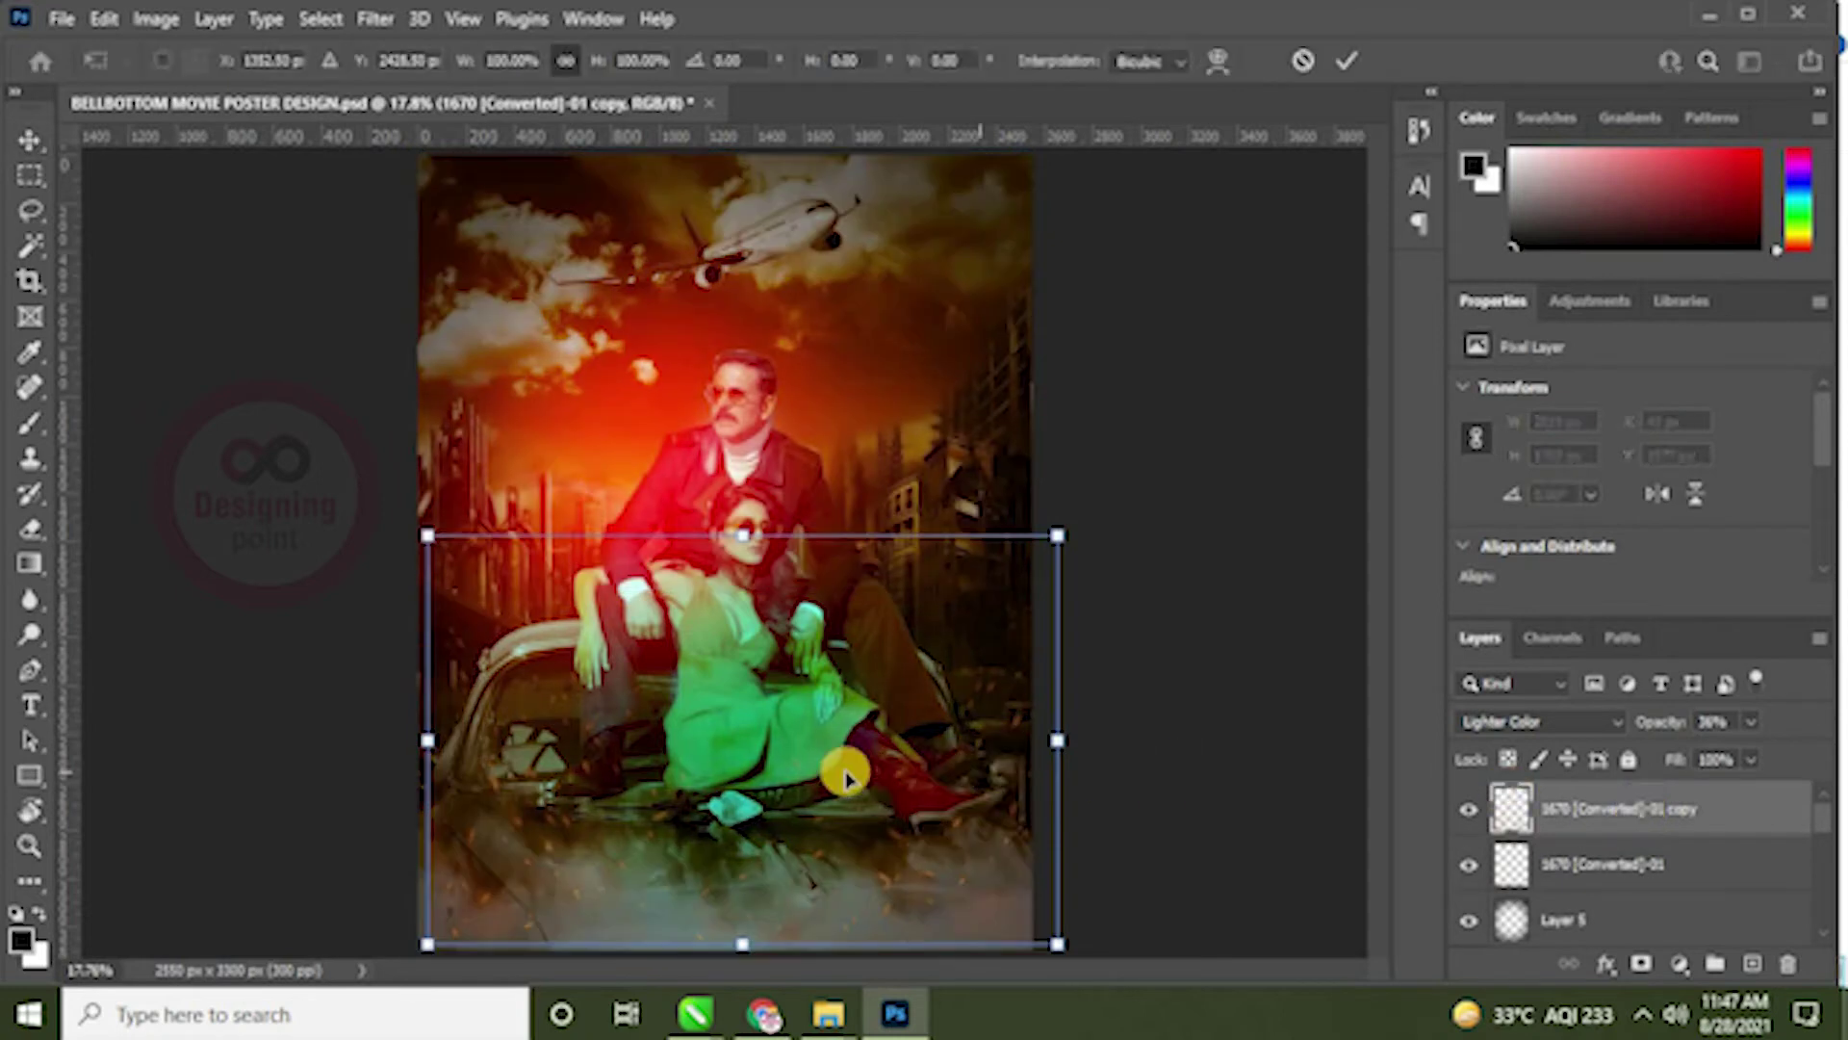
left_click_drag(843, 778, 847, 433)
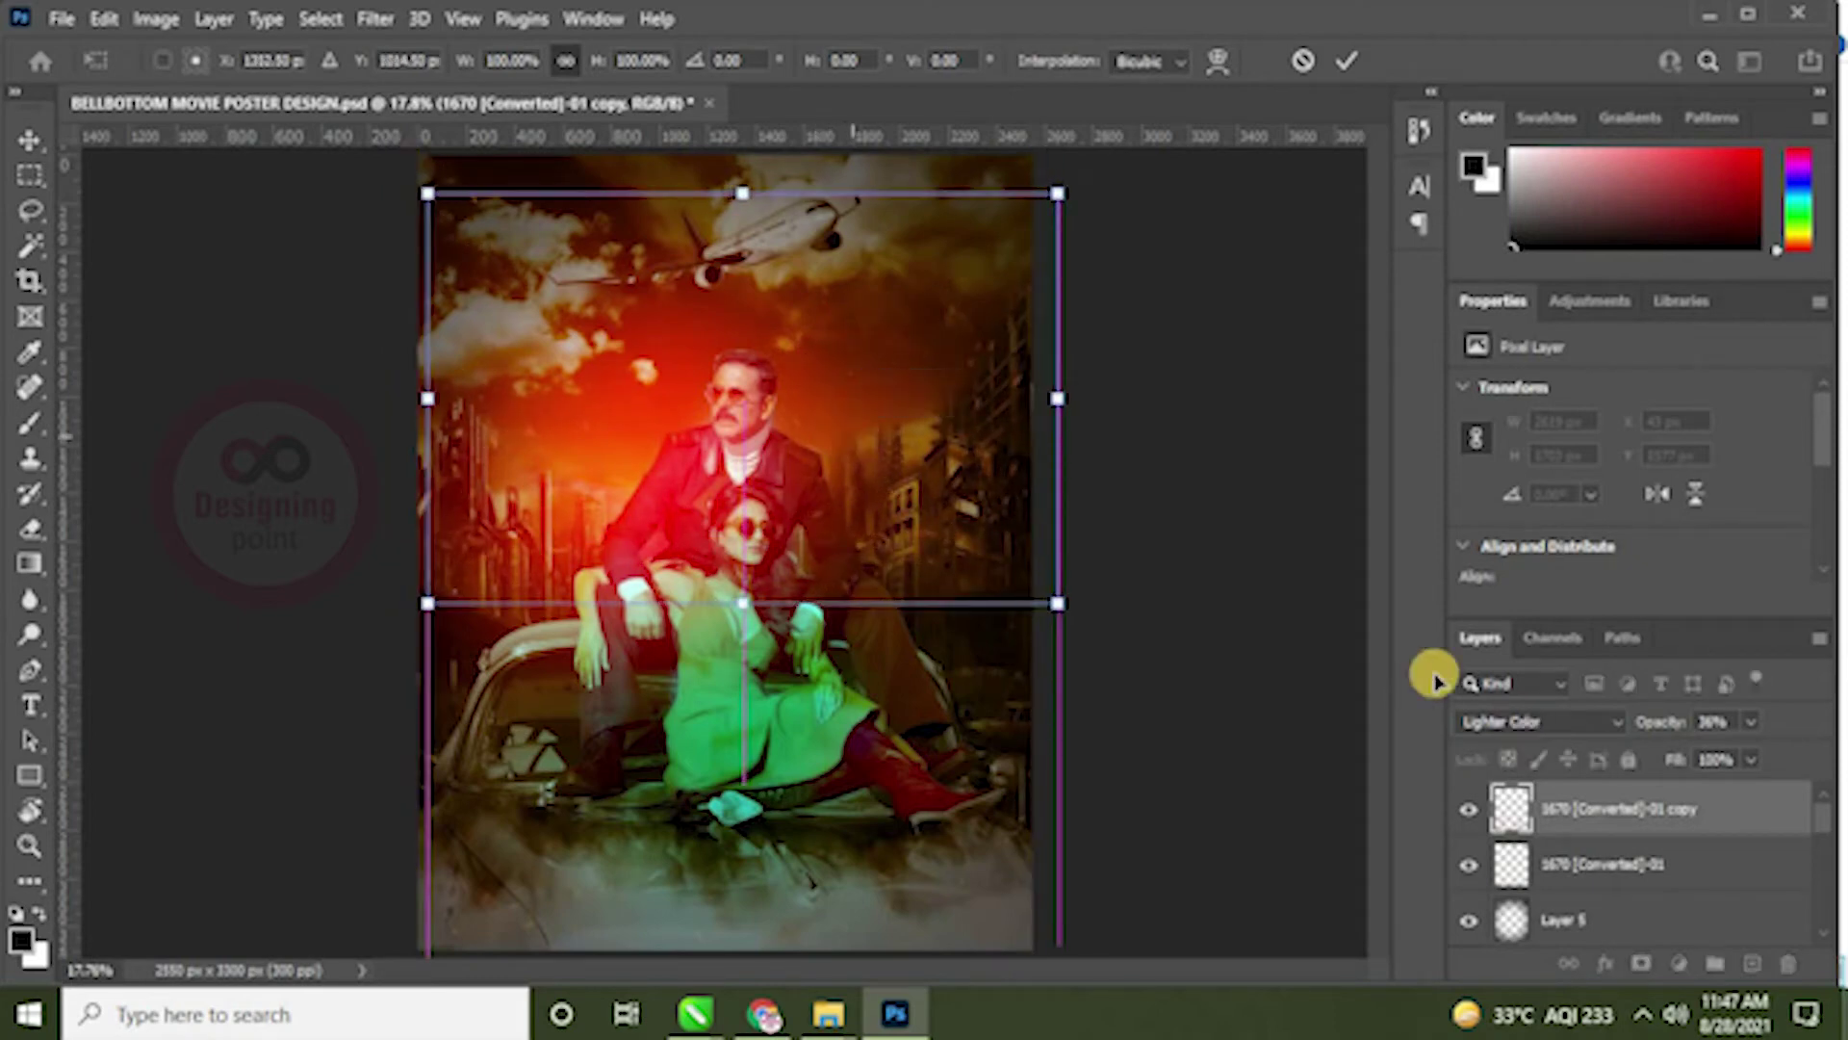
left_click(1162, 486)
left_click(1165, 478)
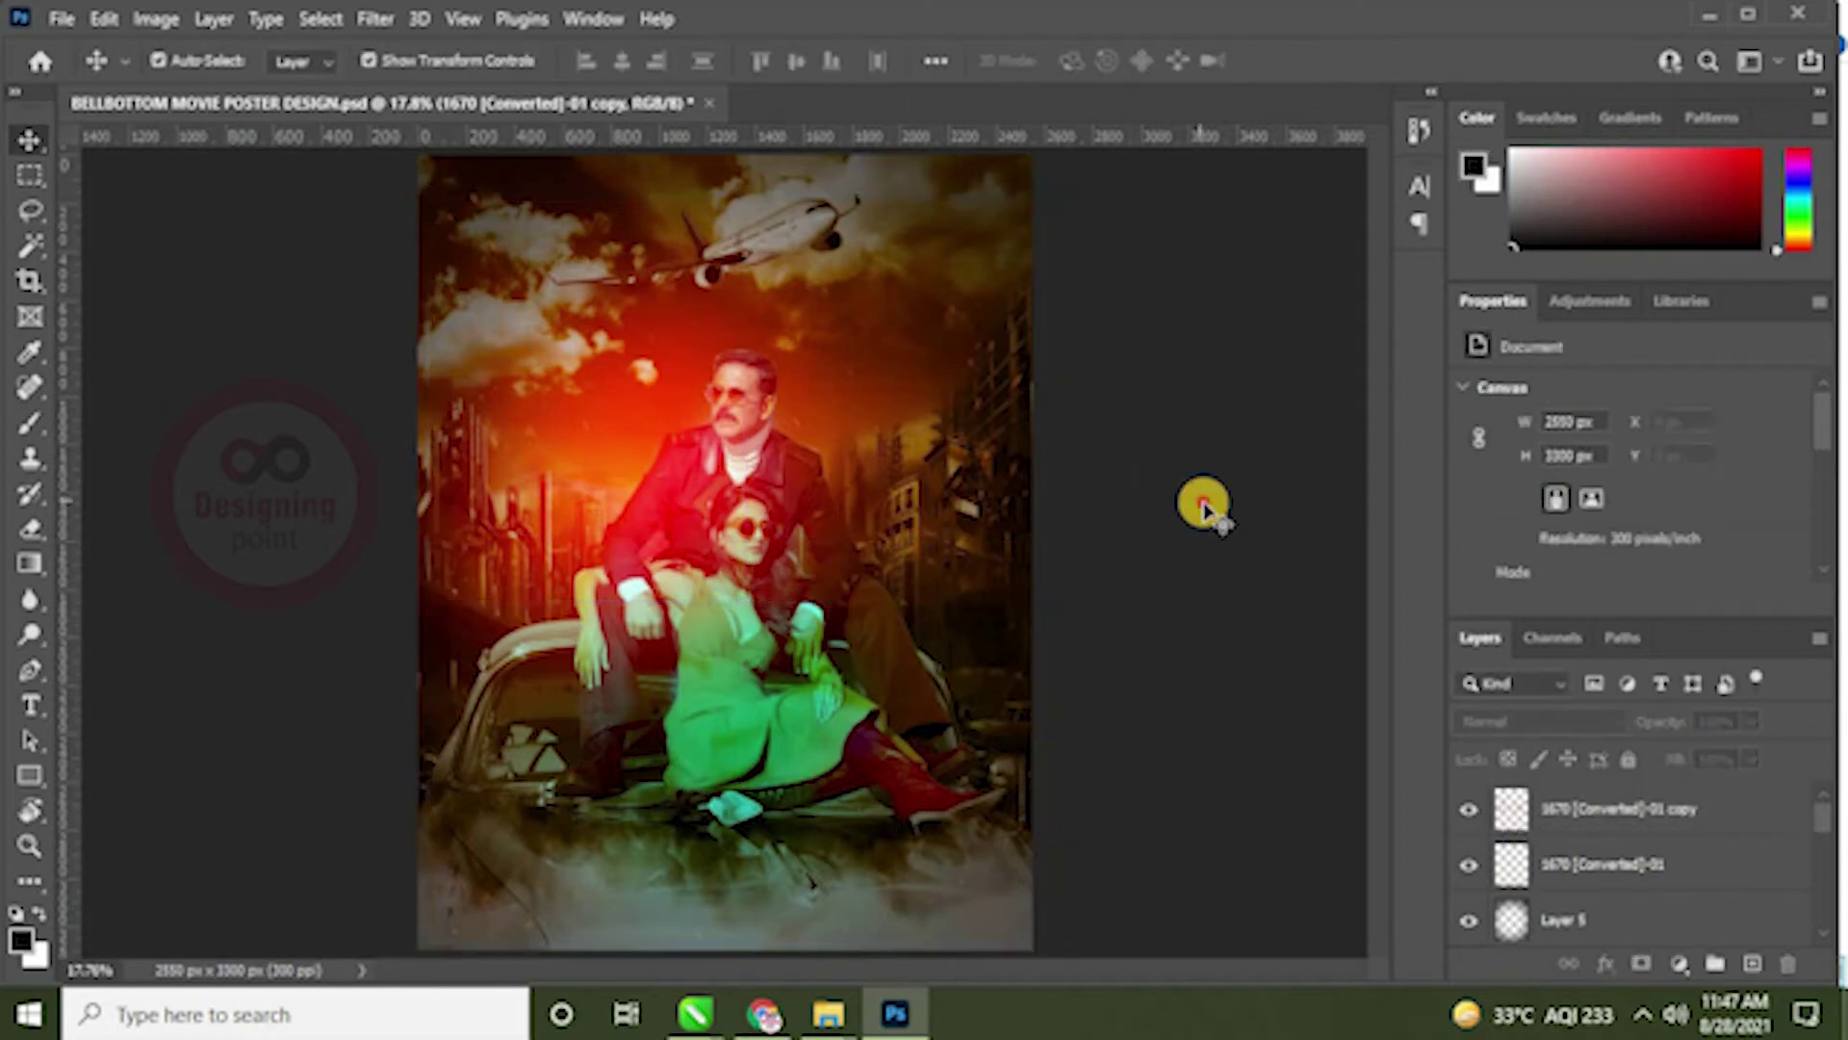
Step: Set the sparks copy's opacity to 63% and save the document
left_click(1617, 808)
left_click(1750, 724)
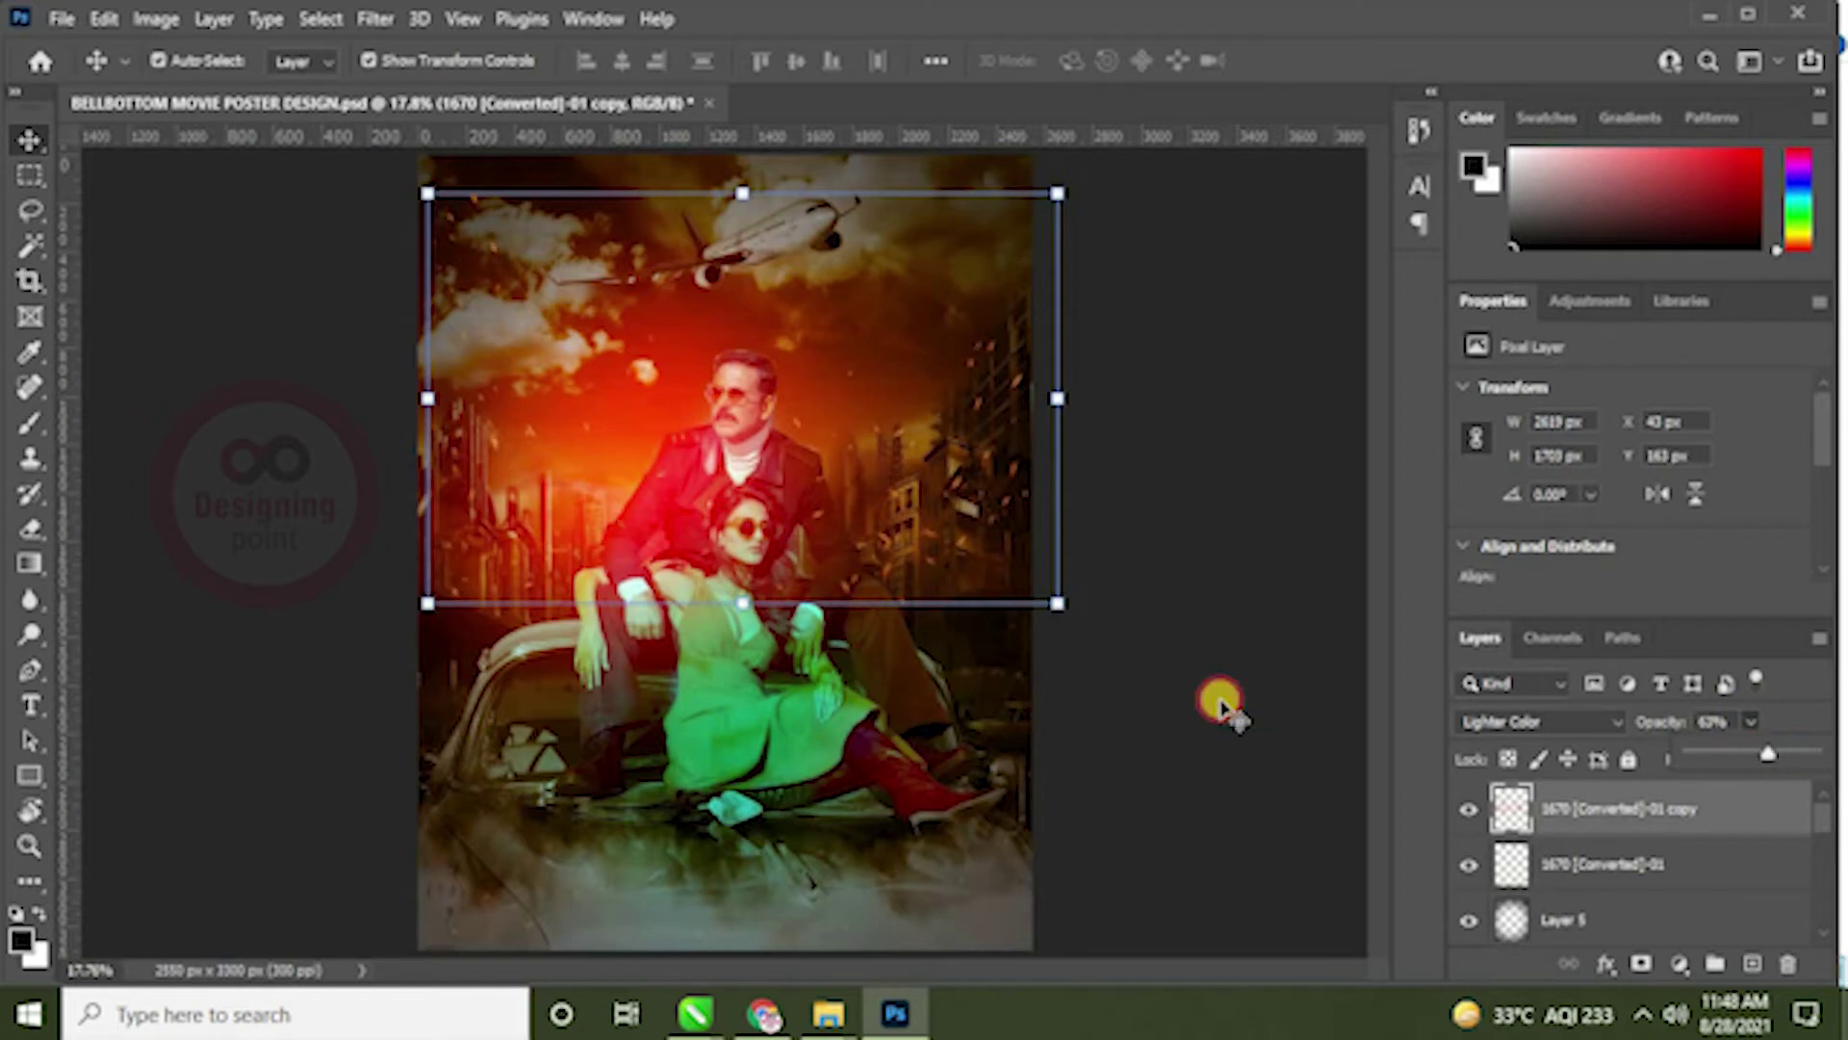
left_click(1217, 703)
key("ctrl+s")
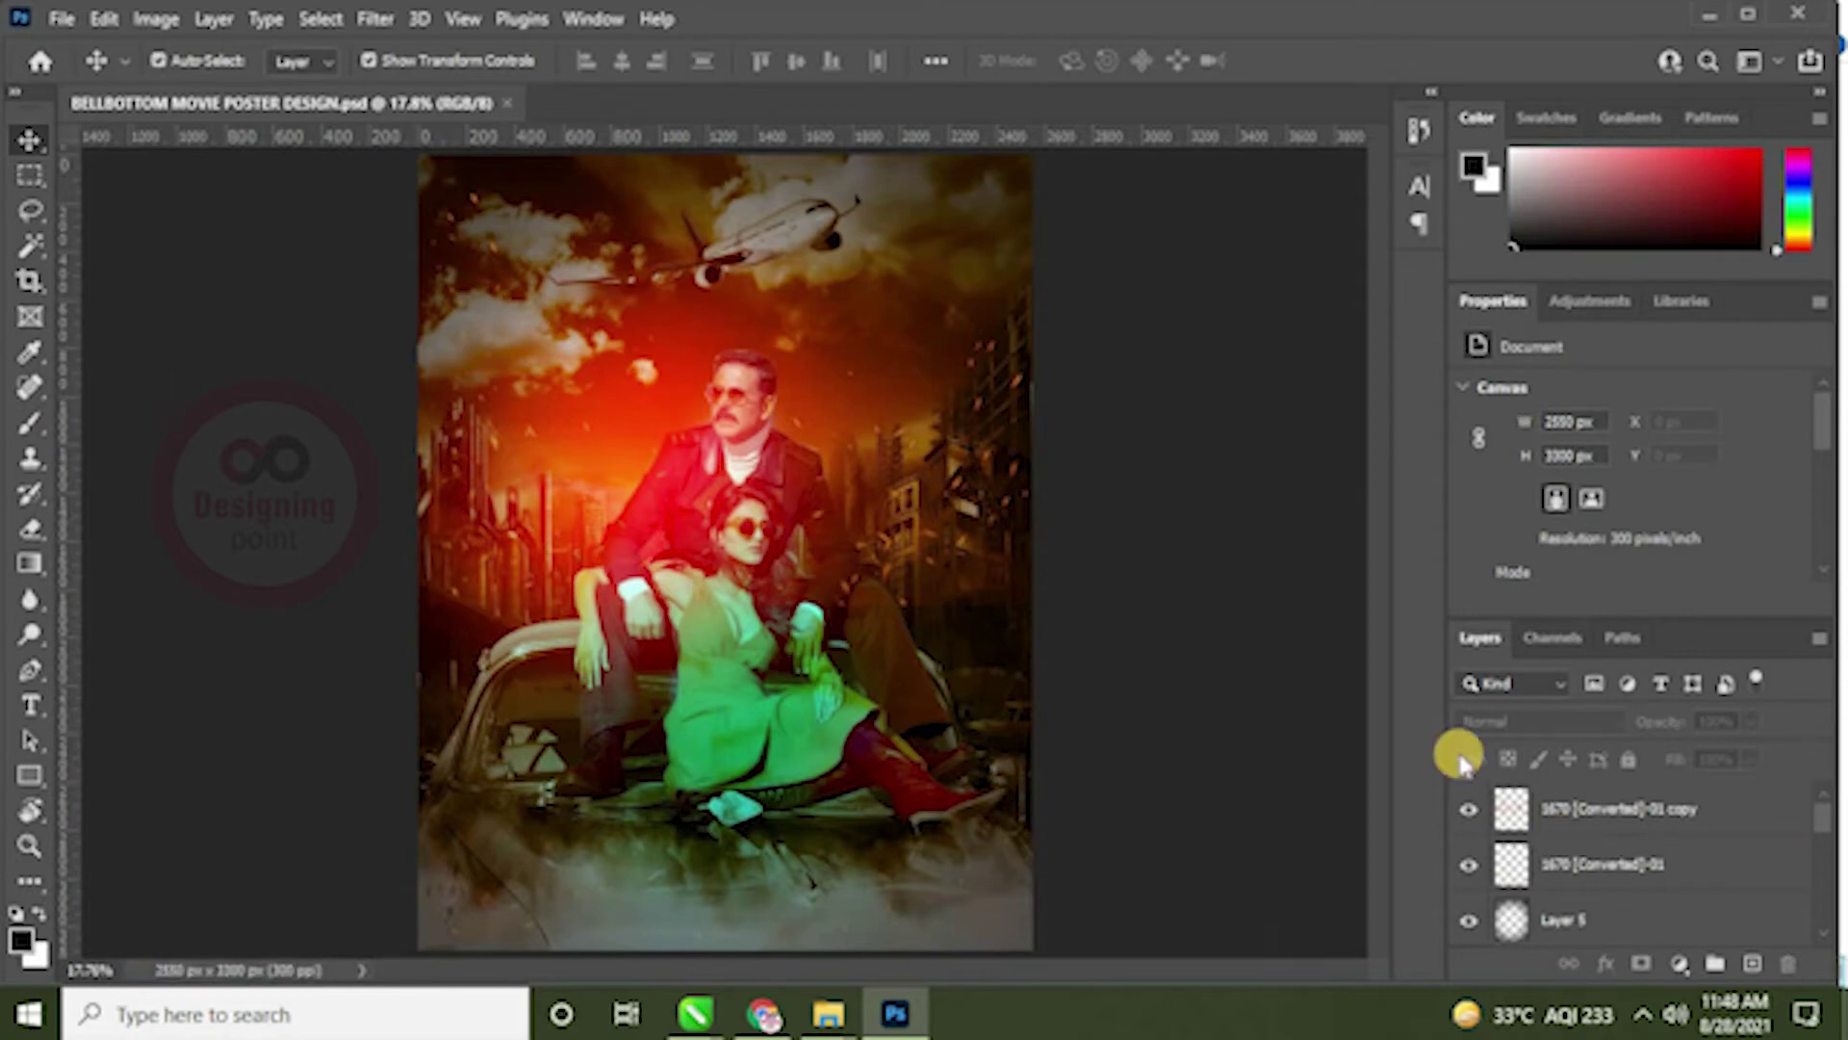
Step: Lower the opacity of the red glow on Layer 3 to 72% and save the document
left_click_drag(1819, 816, 1658, 845)
left_click(1634, 816)
left_click(1750, 722)
left_click_drag(1756, 752, 1712, 765)
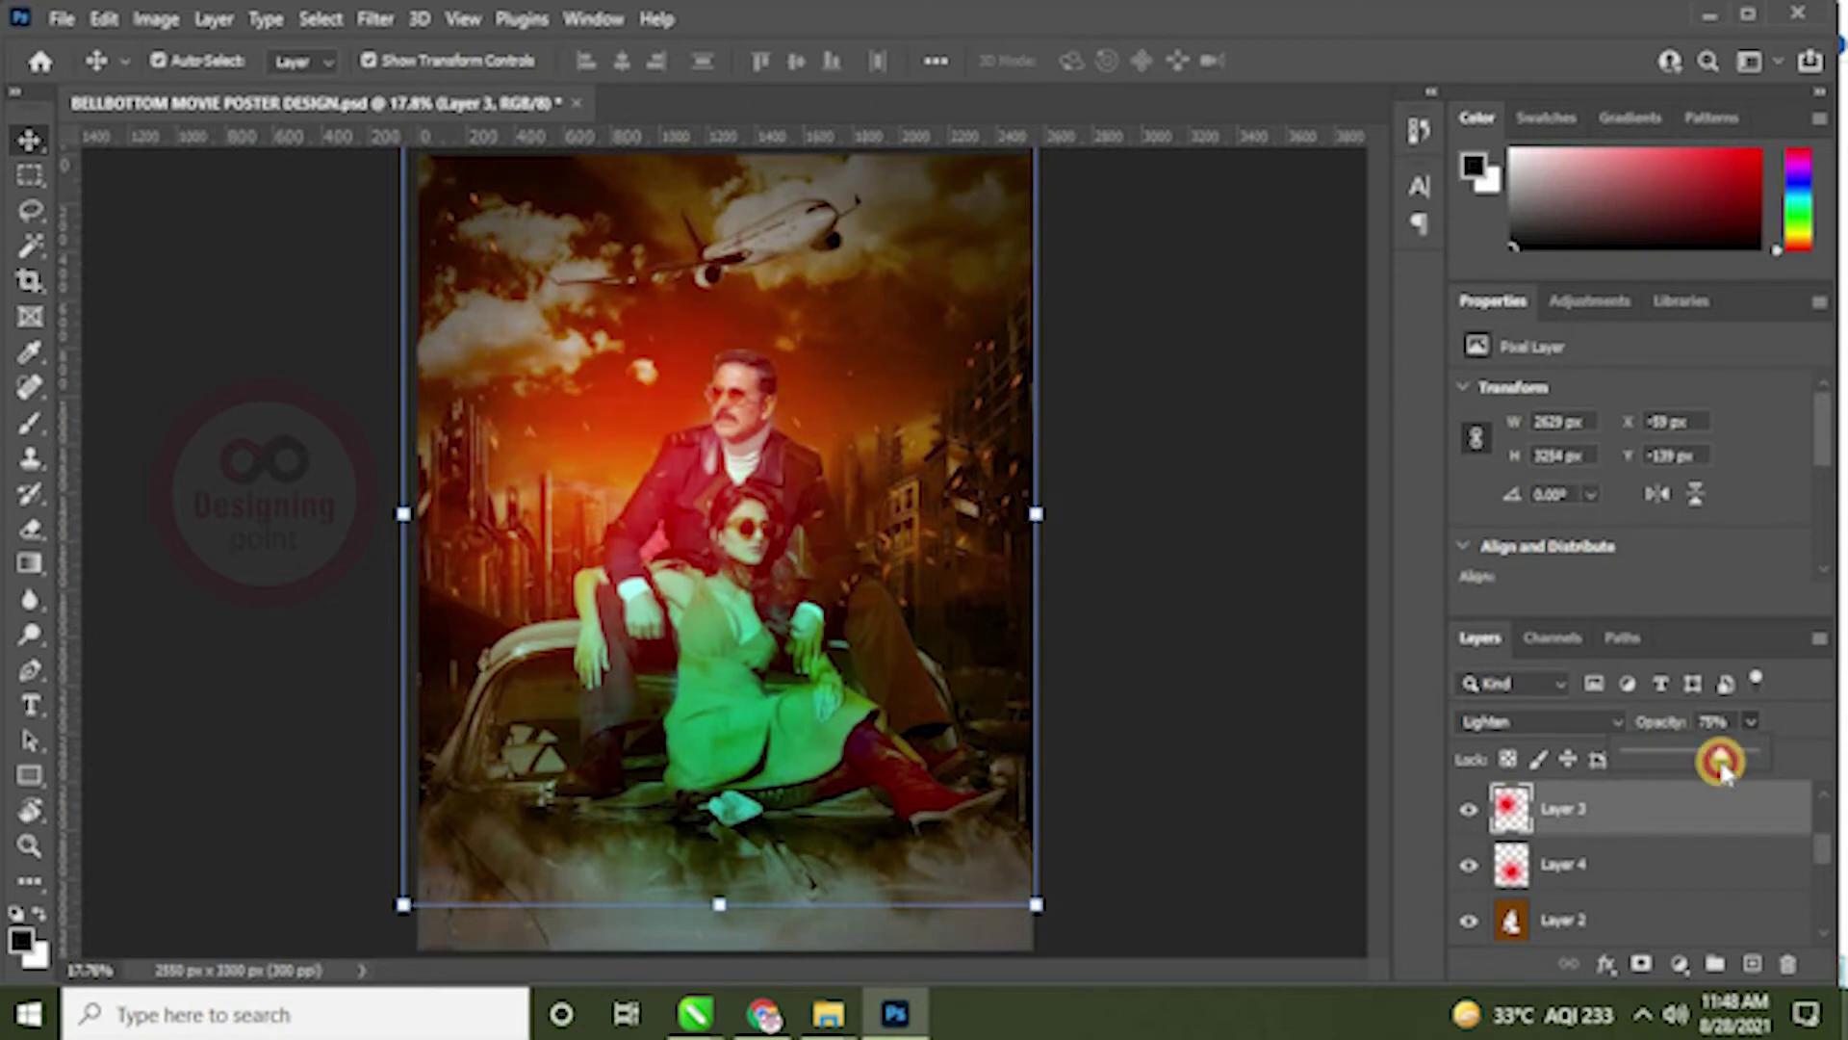
left_click(309, 491)
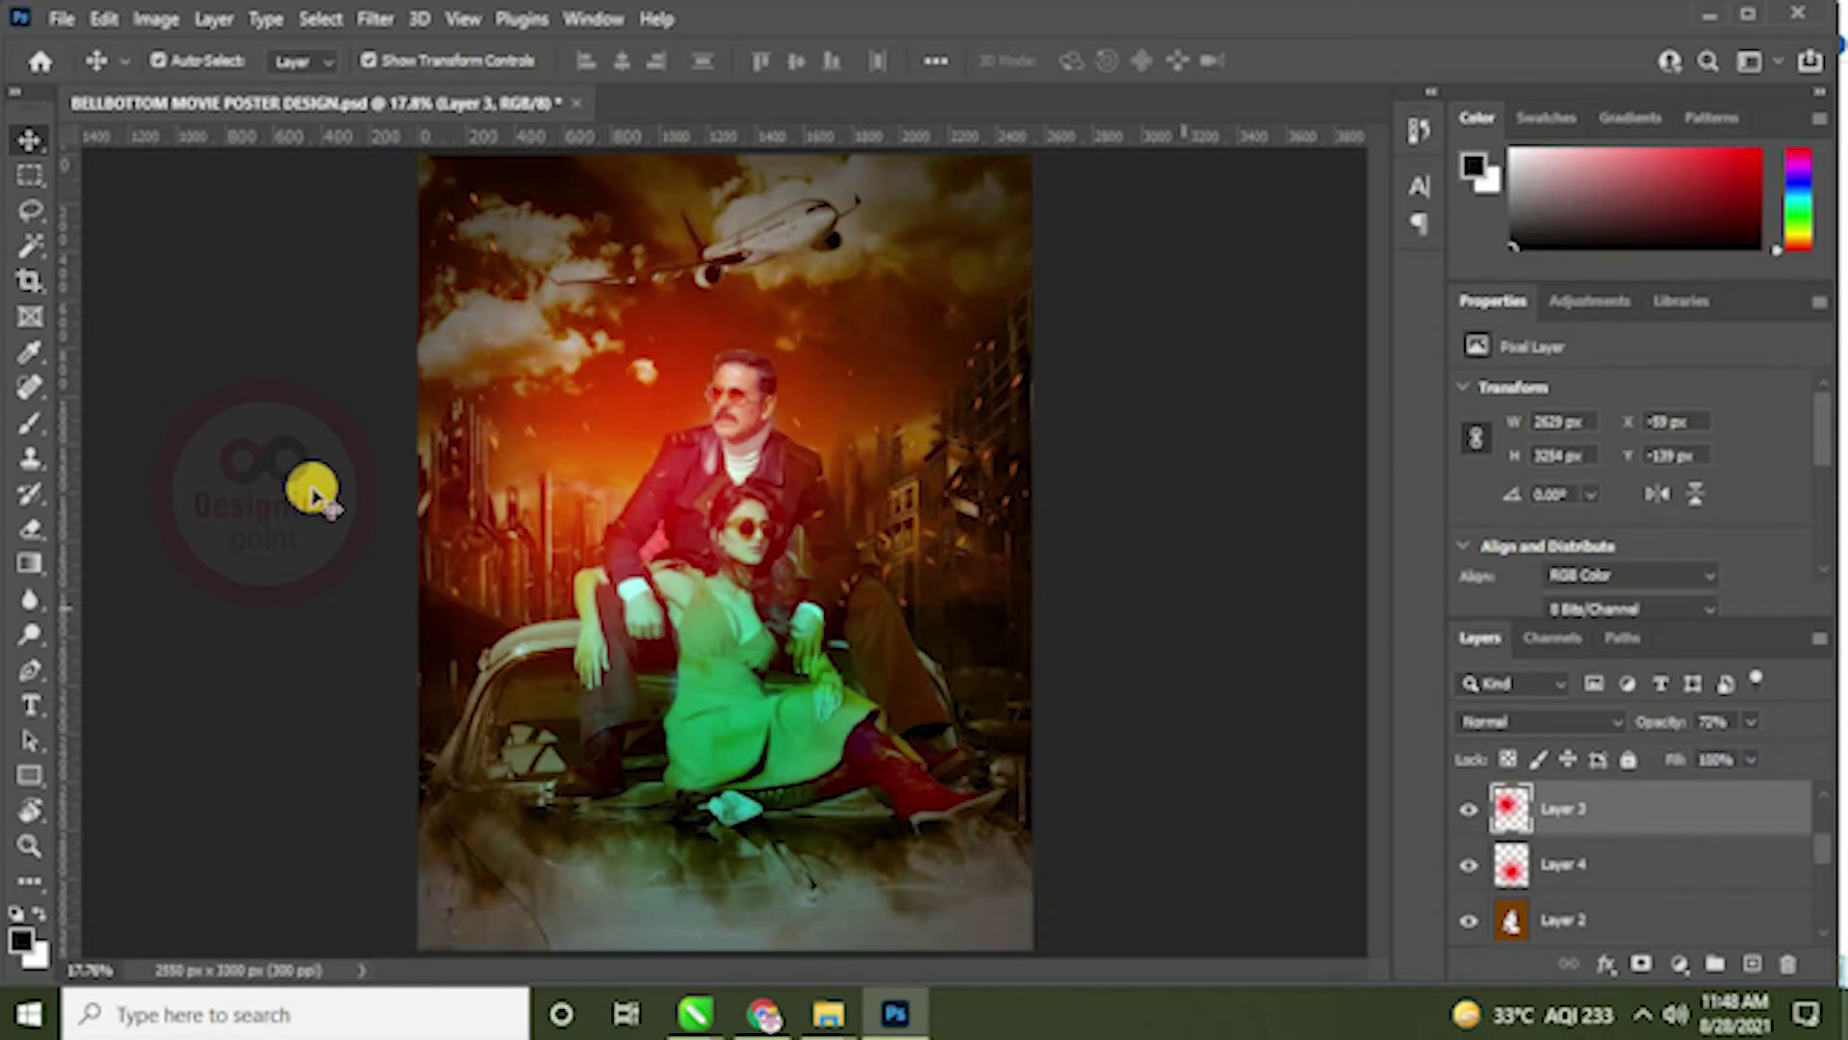
key("ctrl+s")
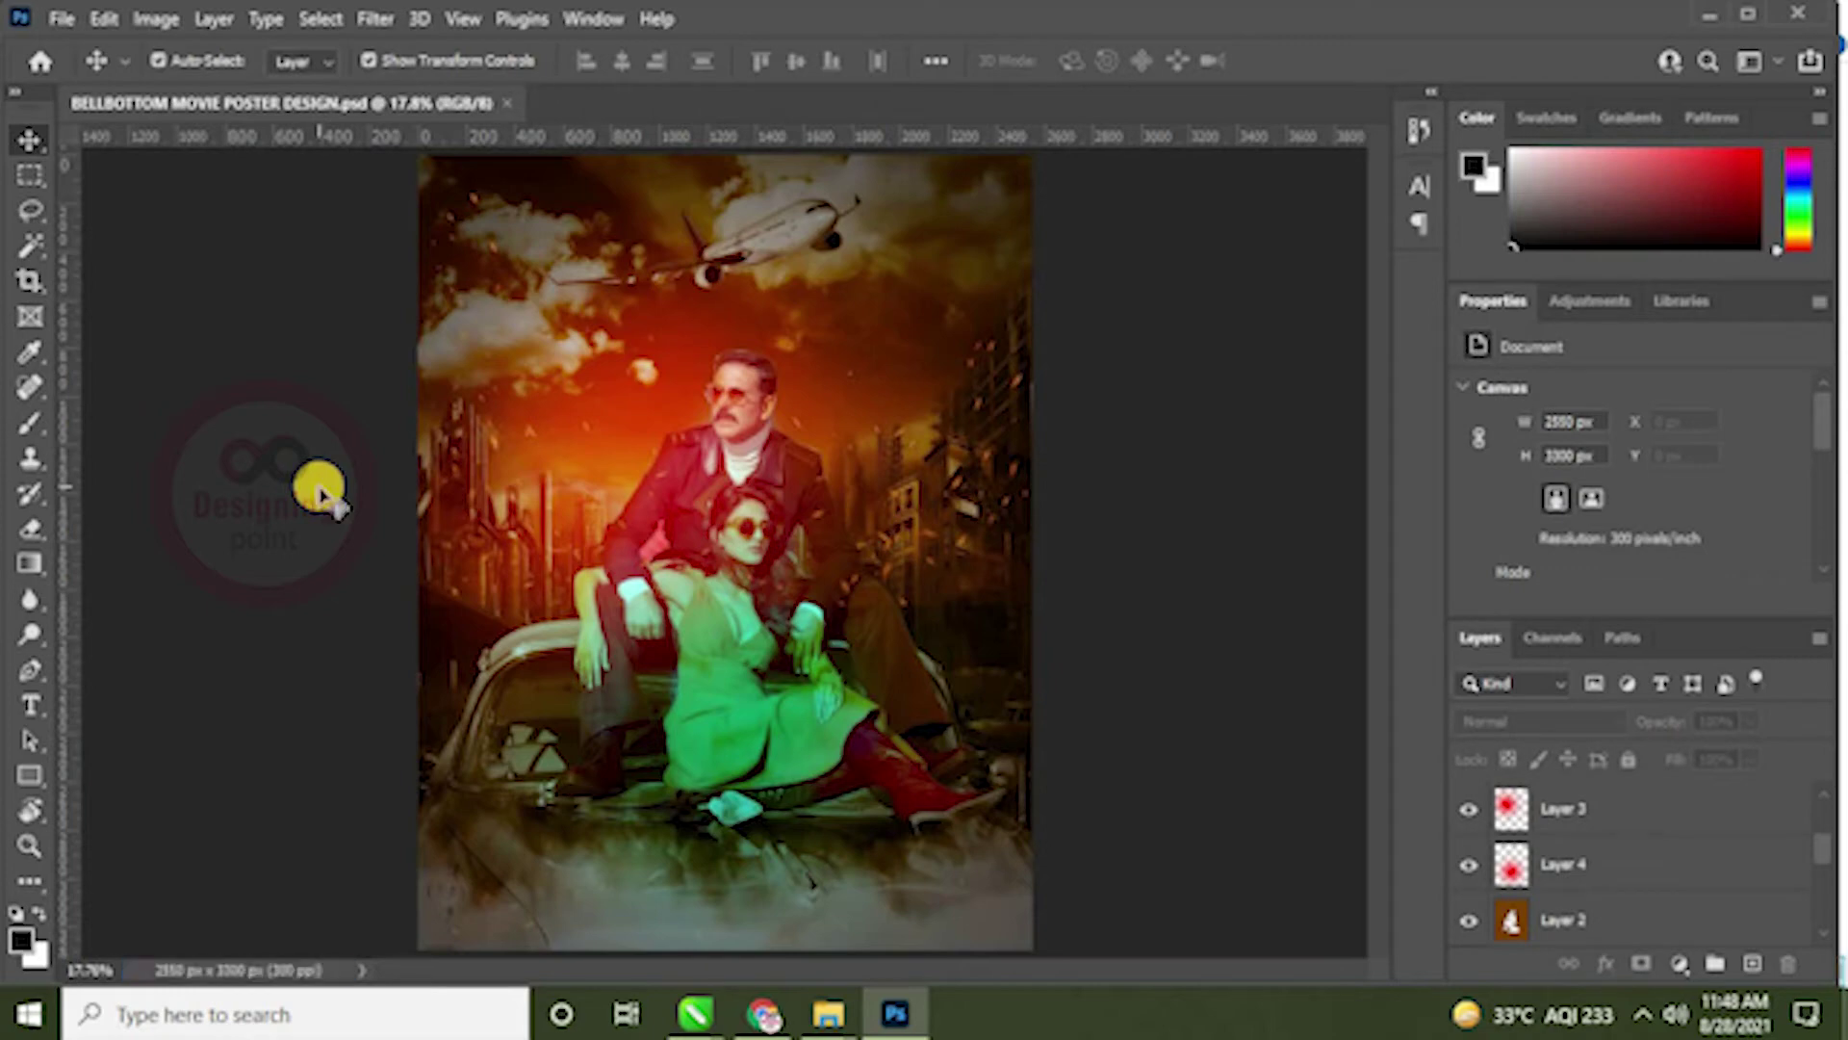
Step: Examine the couple and sparks up close, comparing the poster with and without the red glow on Layer 3
key("ctrl+plus")
key("ctrl+plus")
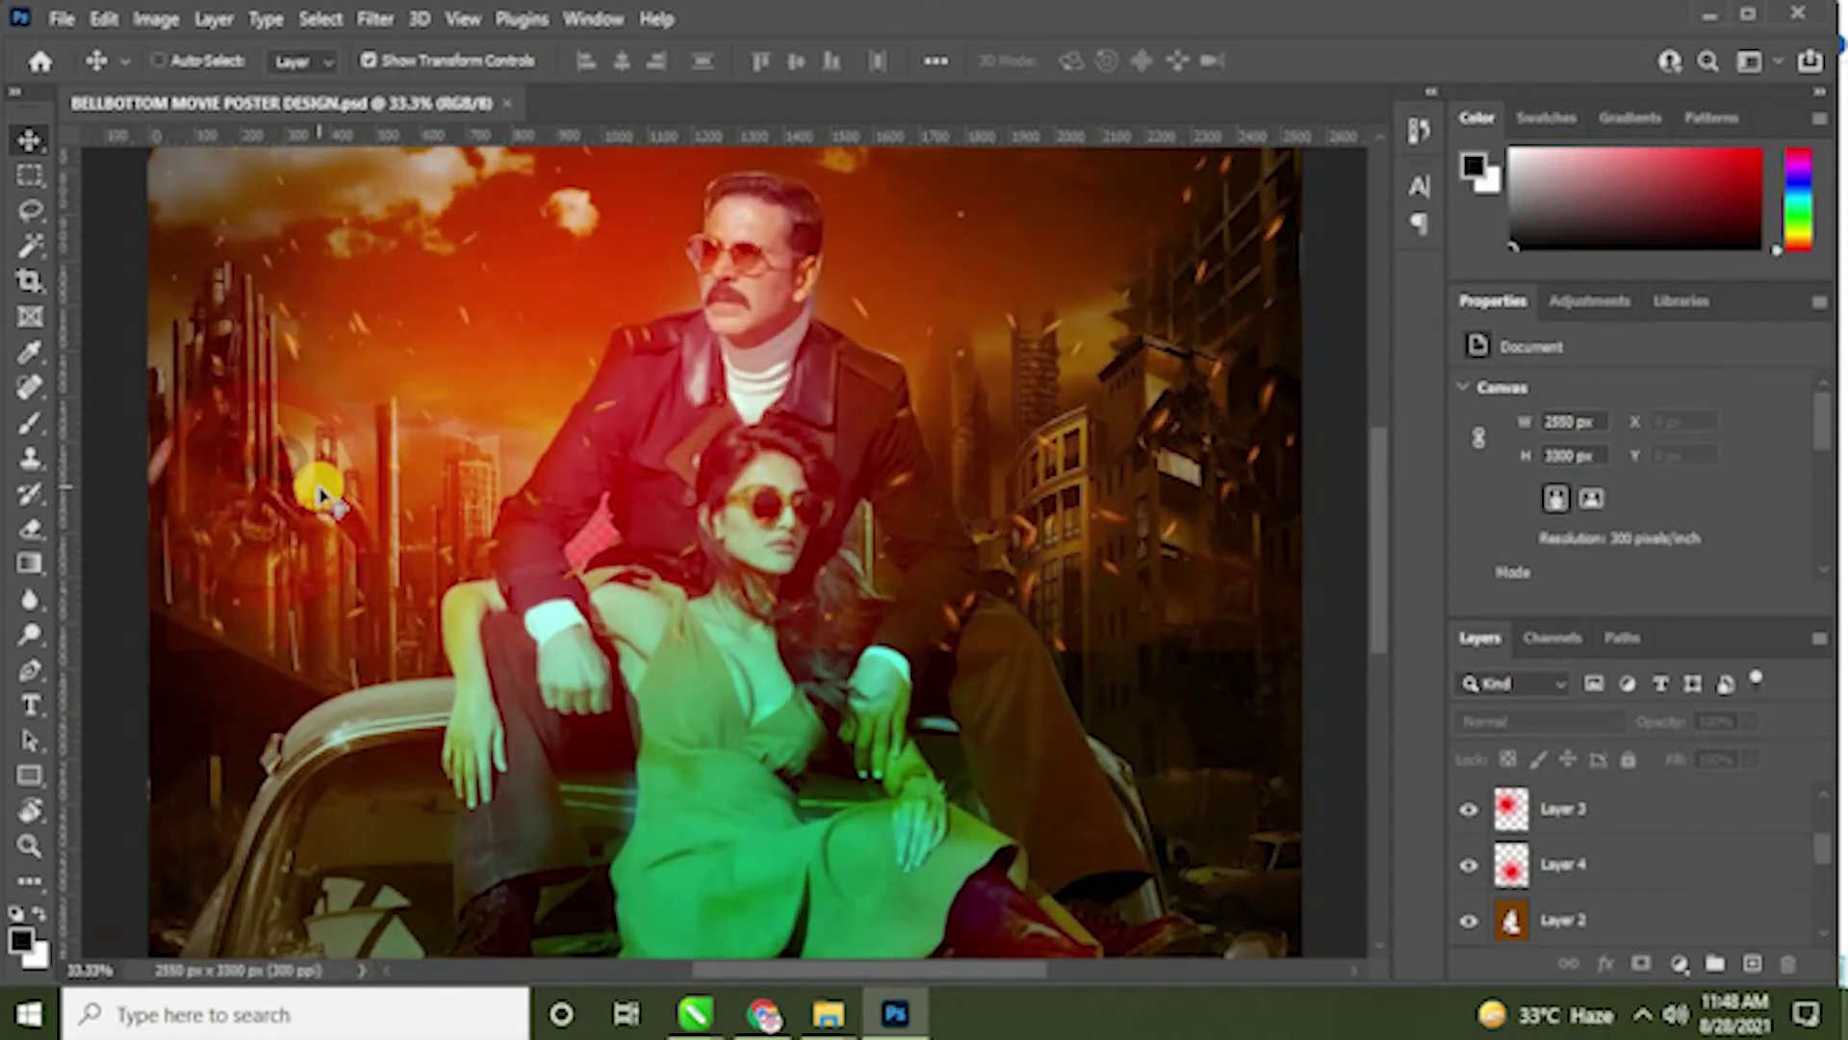
key("ctrl+plus")
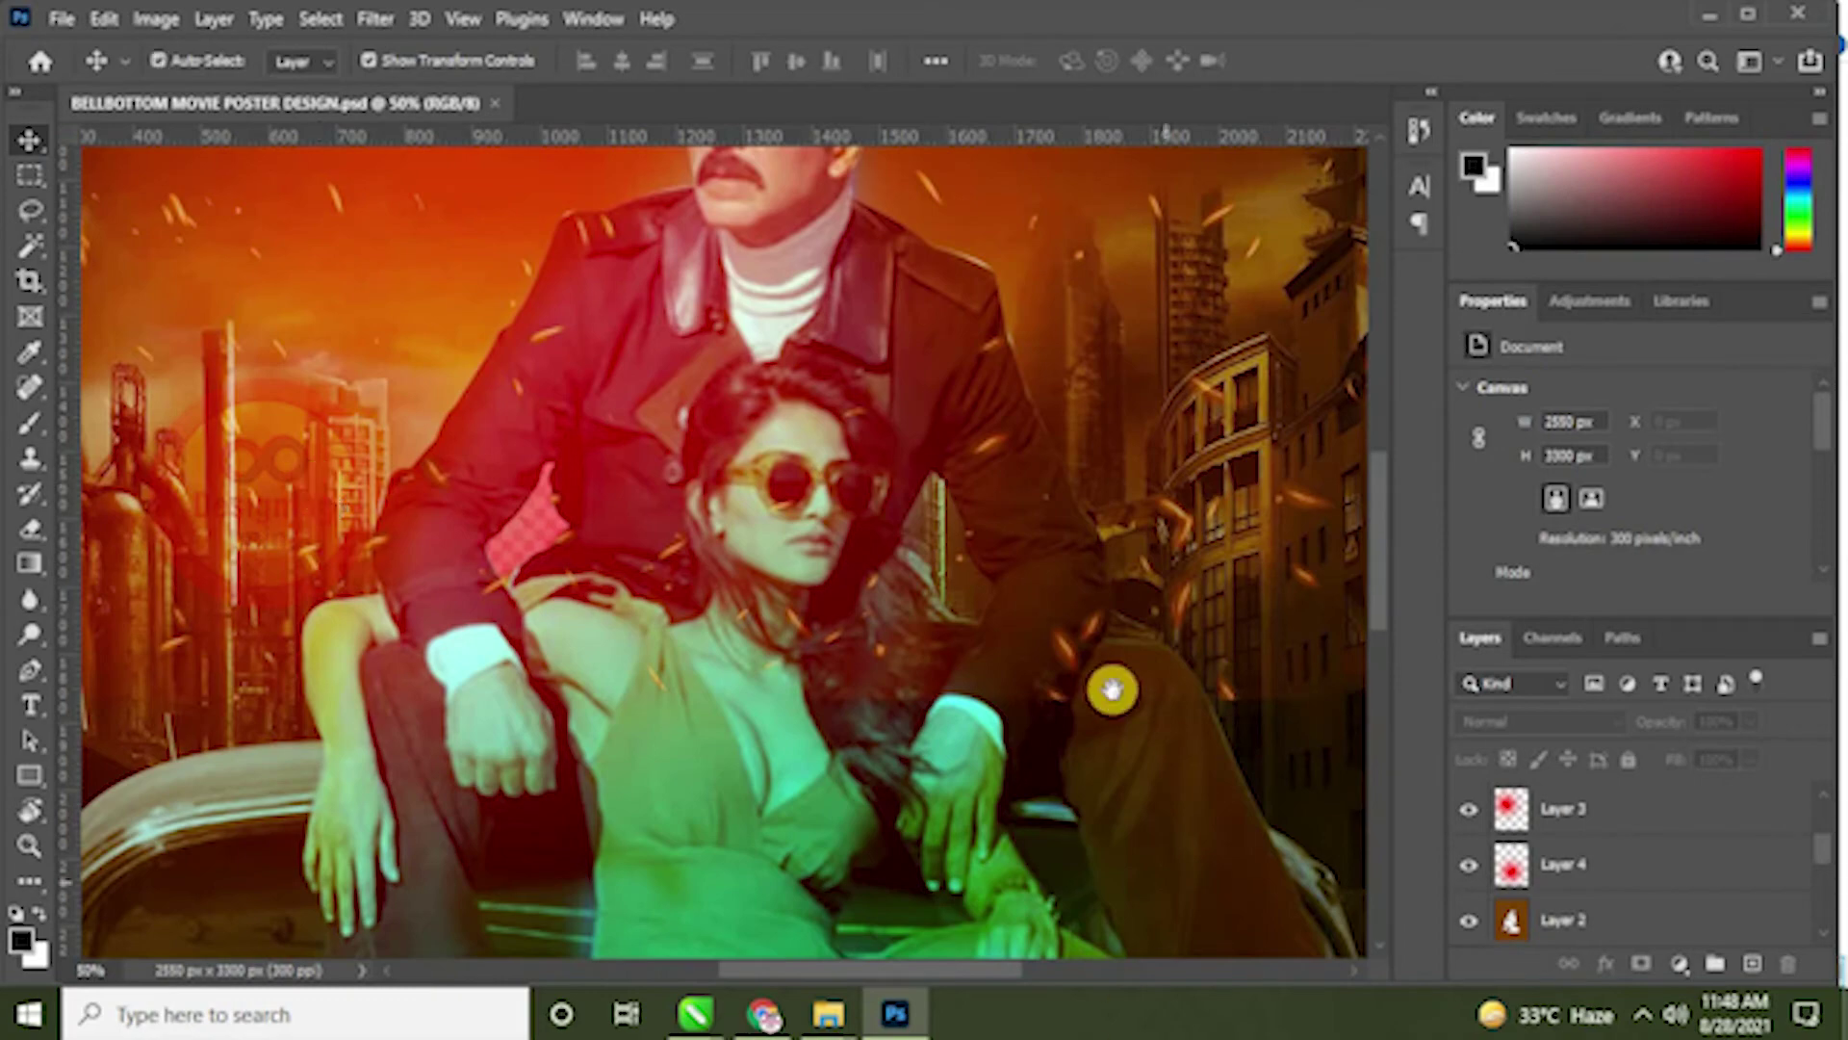
scroll(988, 508, "down", 3)
key("ctrl+minus")
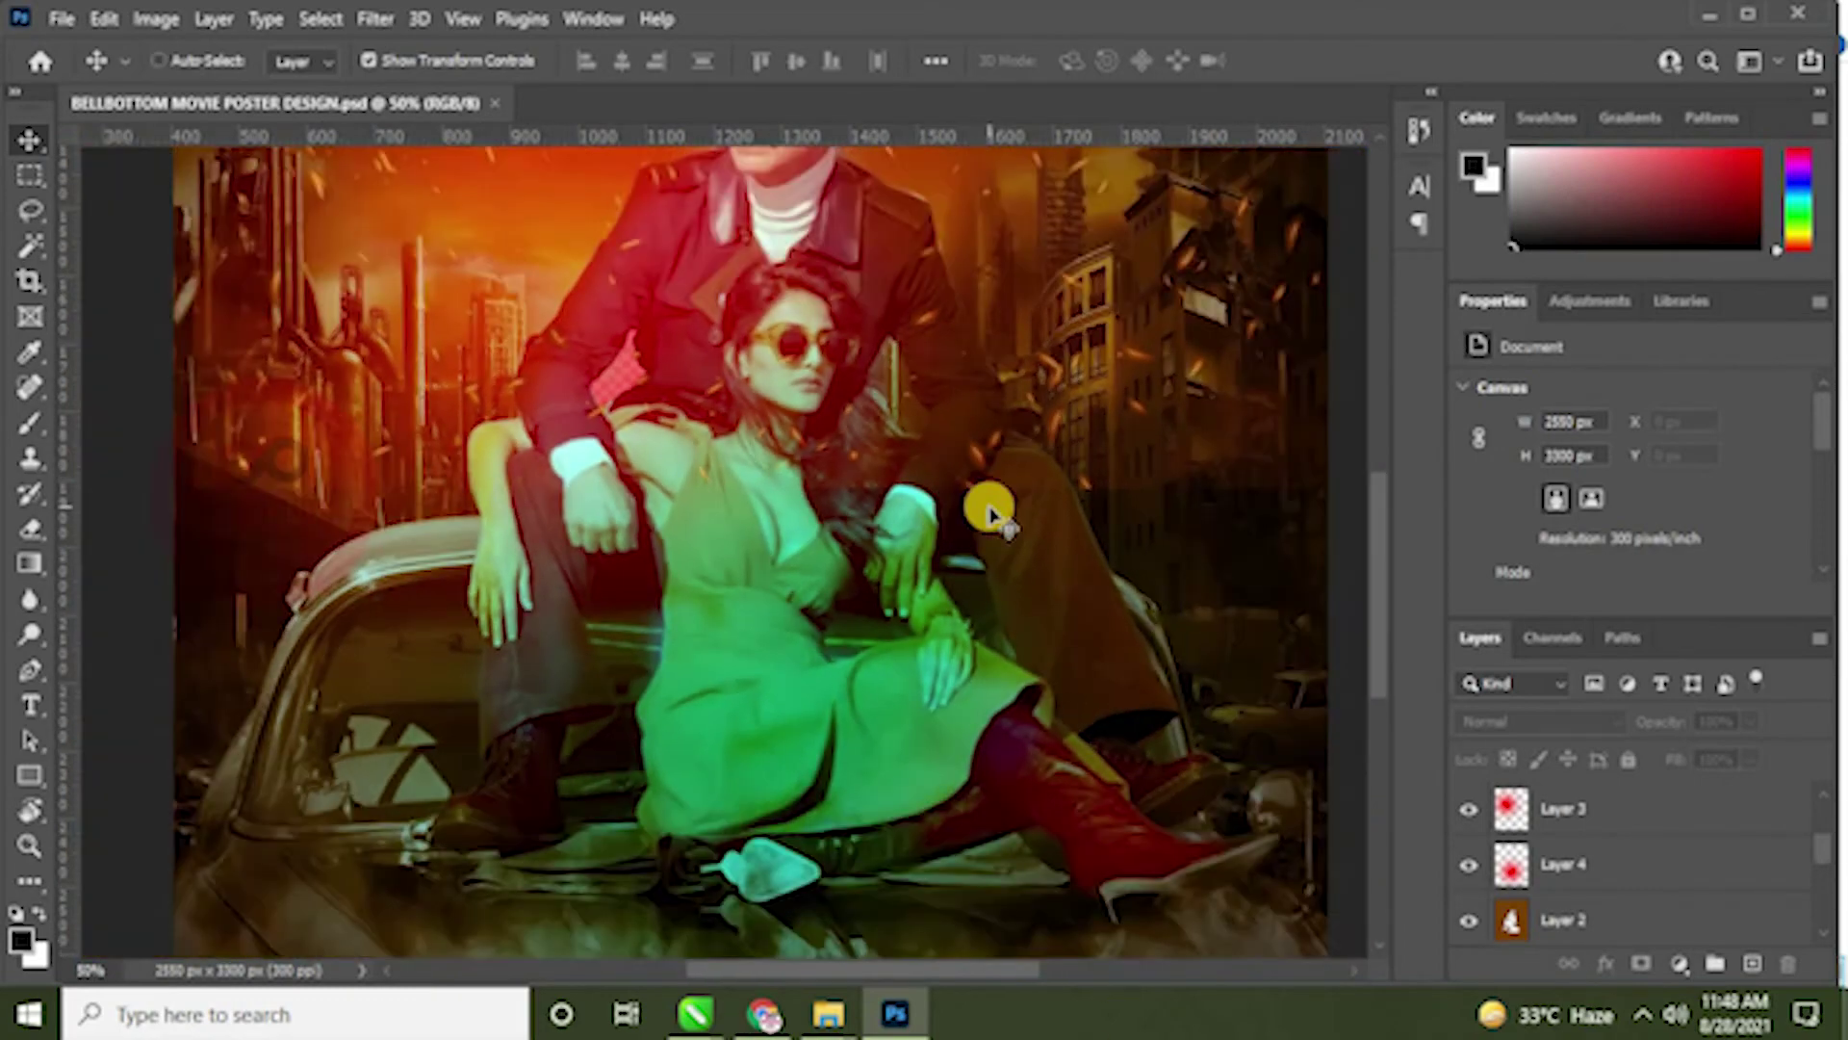
key("ctrl+minus")
left_click_drag(1006, 615, 953, 688)
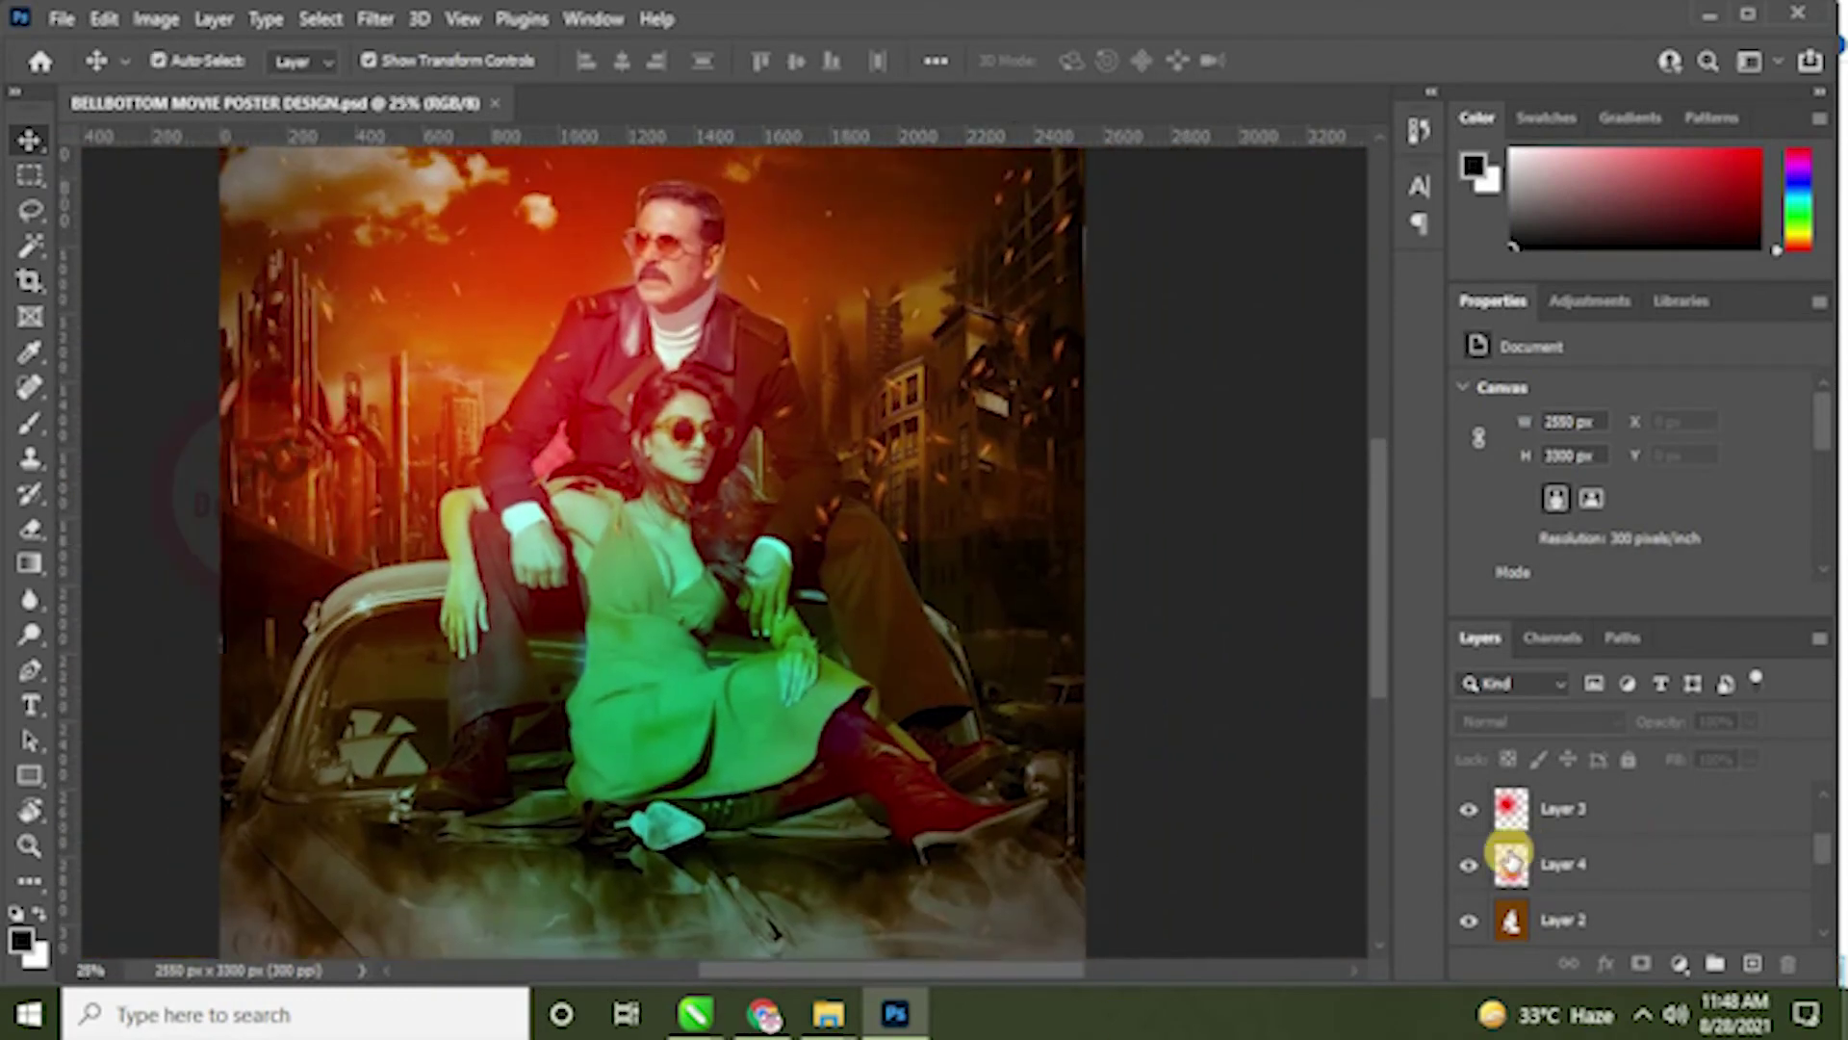
left_click(1470, 811)
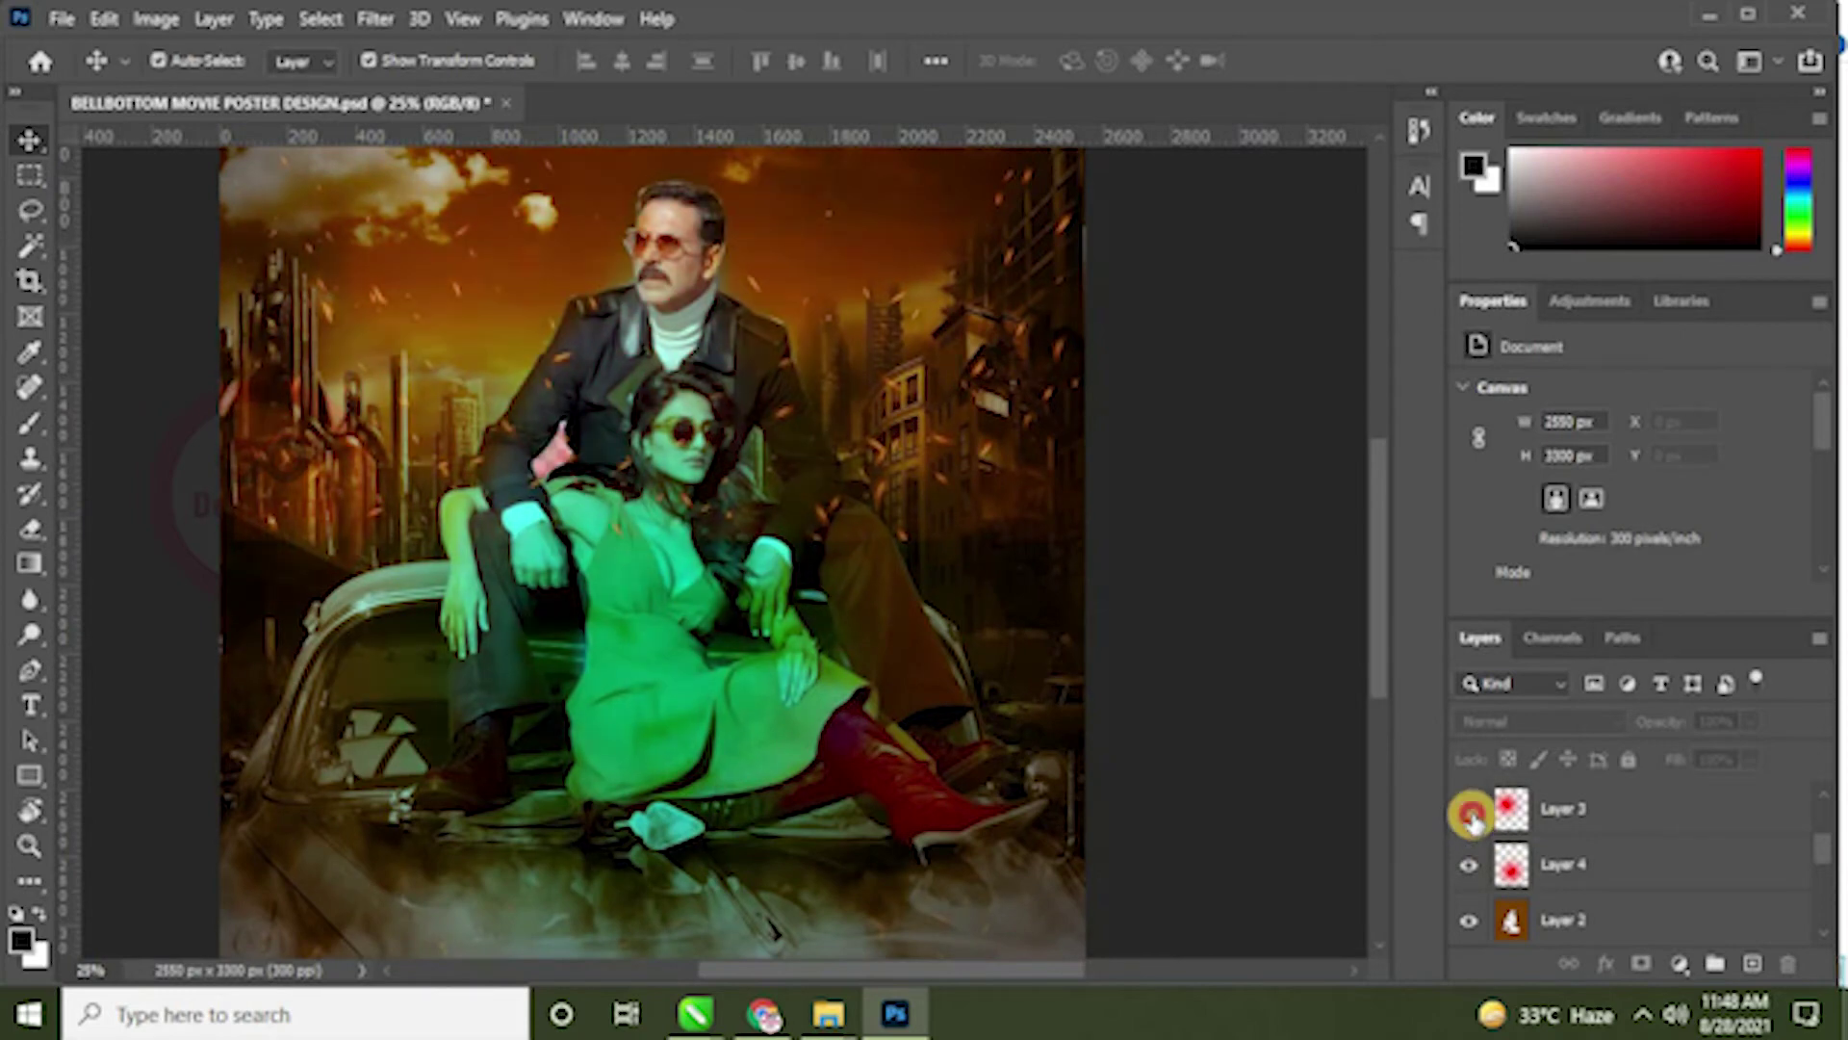
left_click(1470, 812)
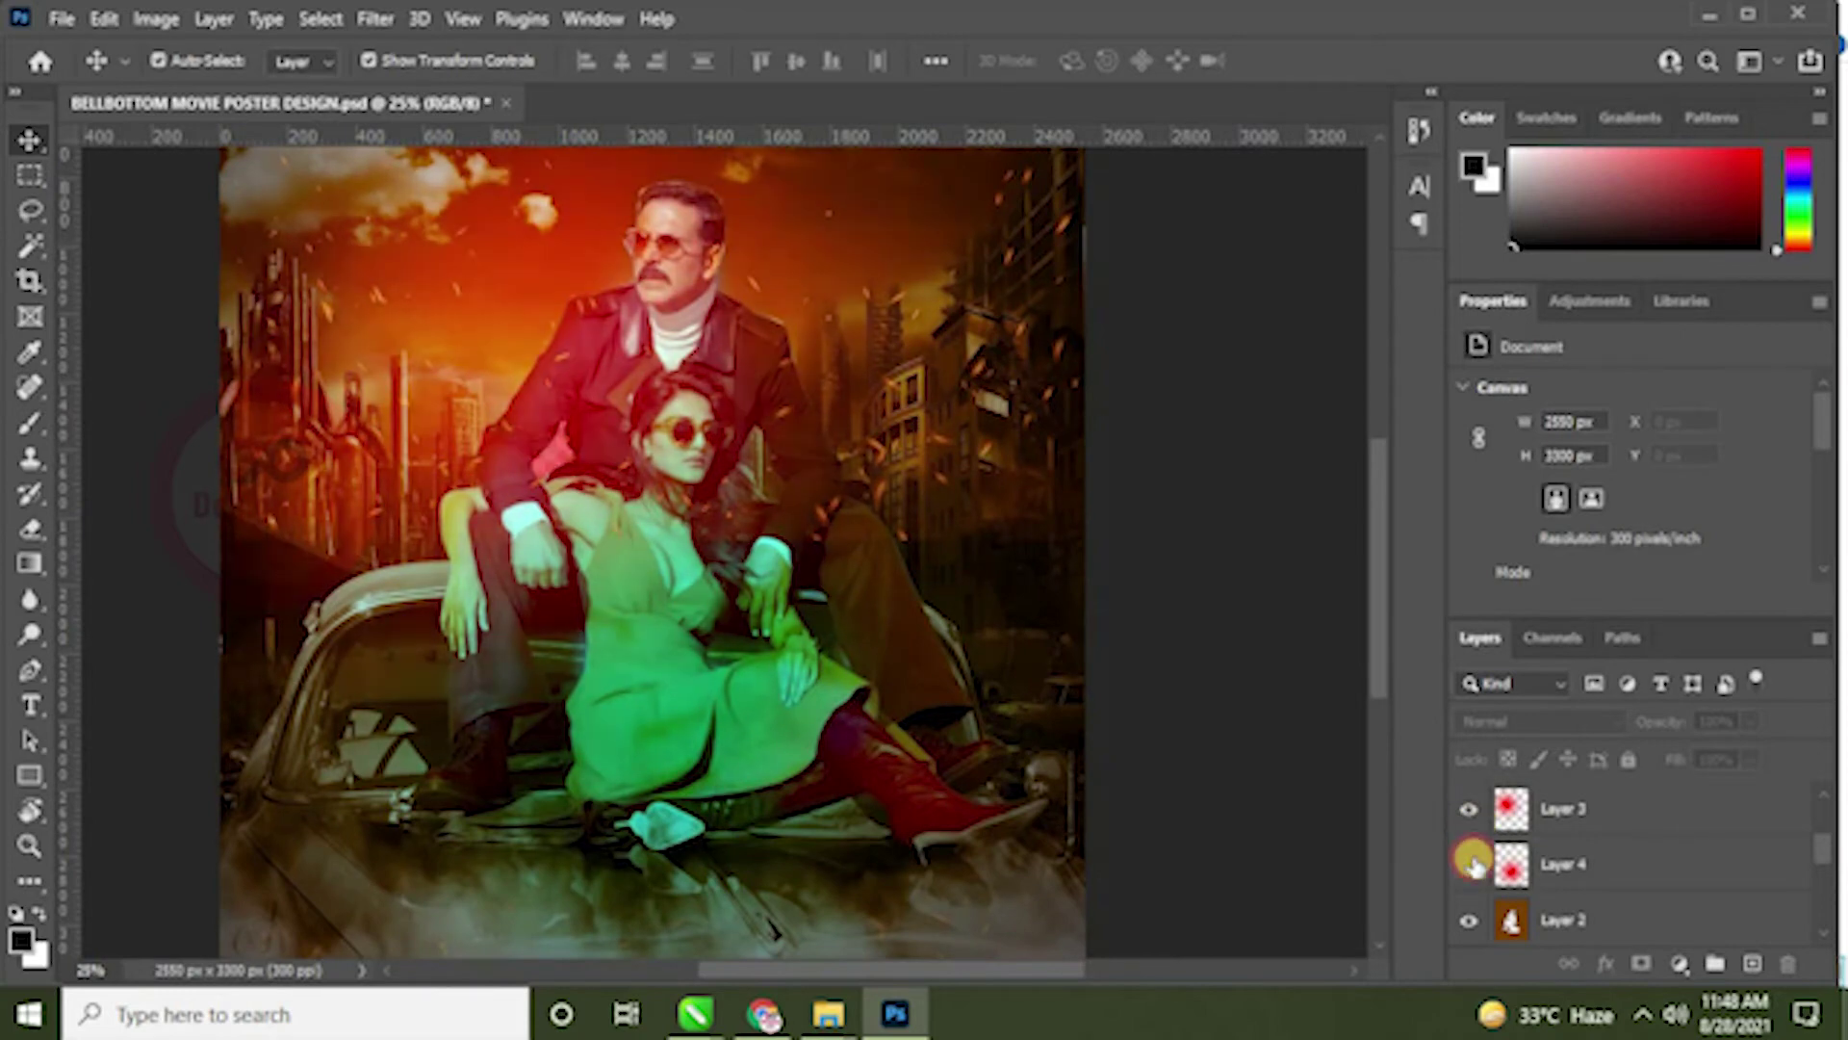
Step: Hide Layer 4 to remove the green tint from the couple, and save the document
left_click(1470, 866)
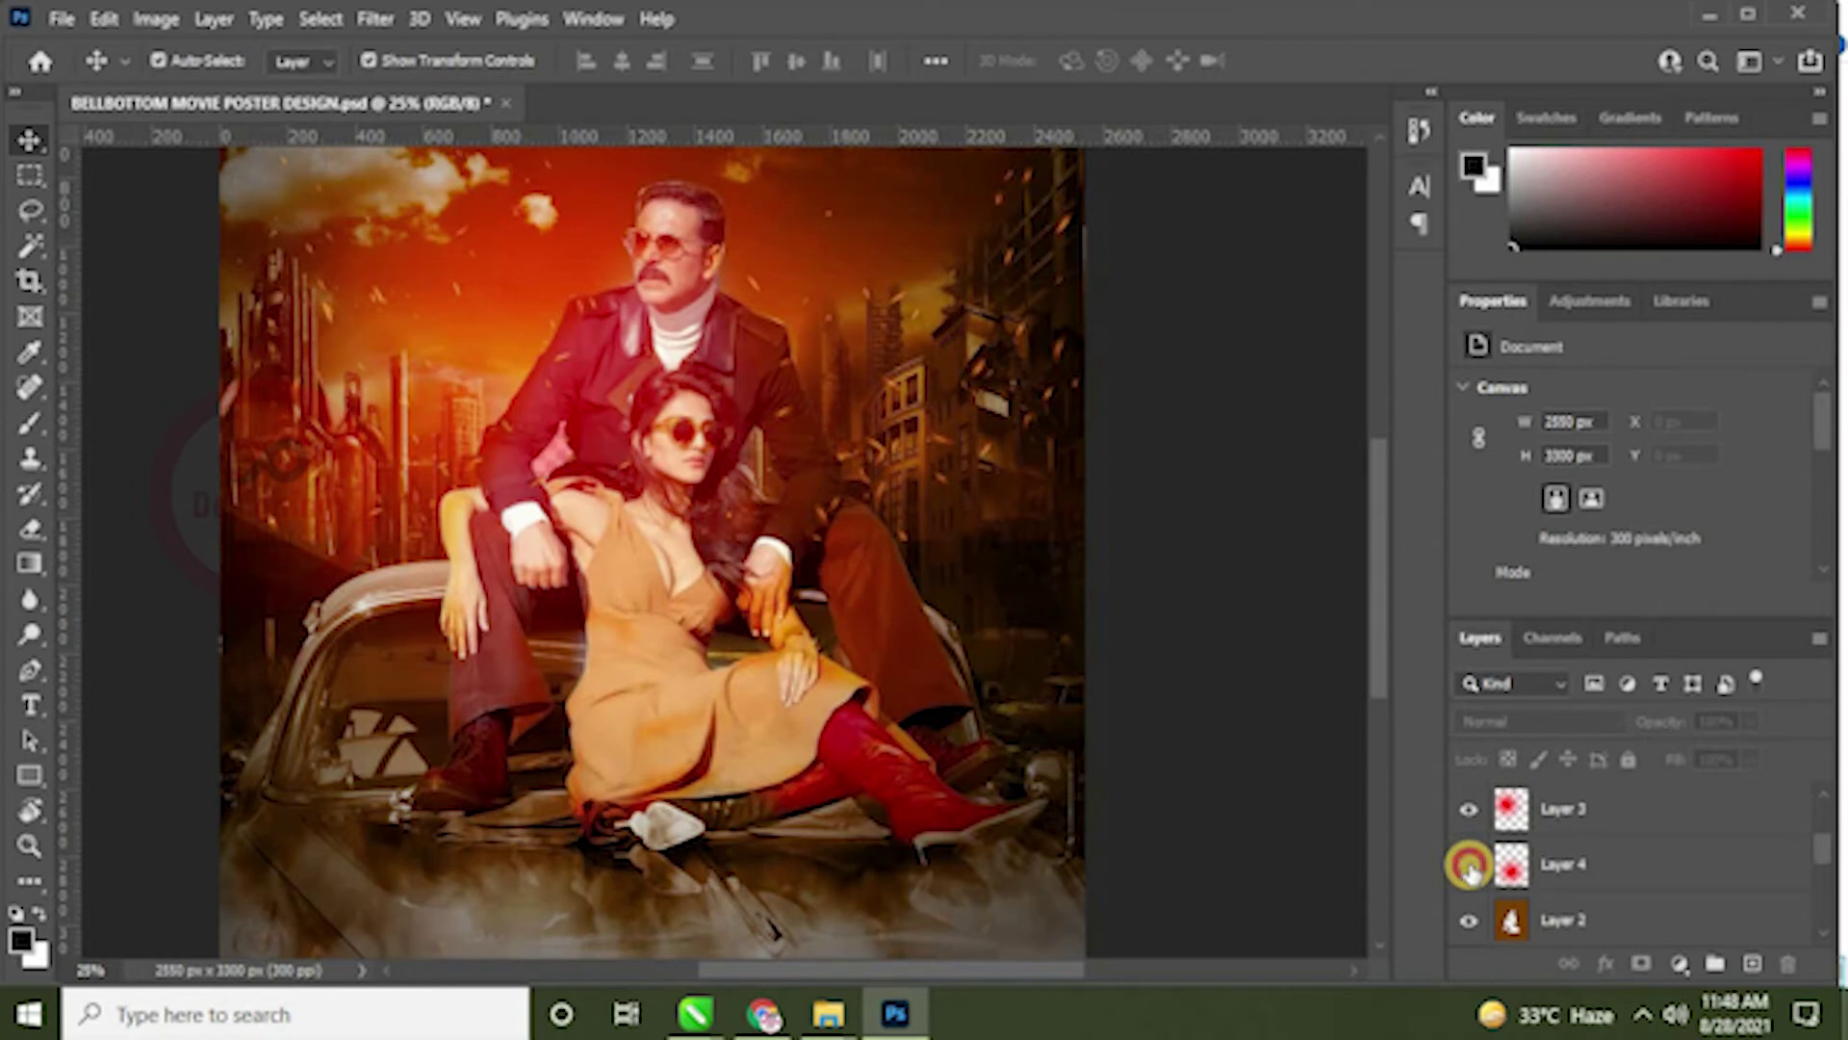
left_click(1470, 866)
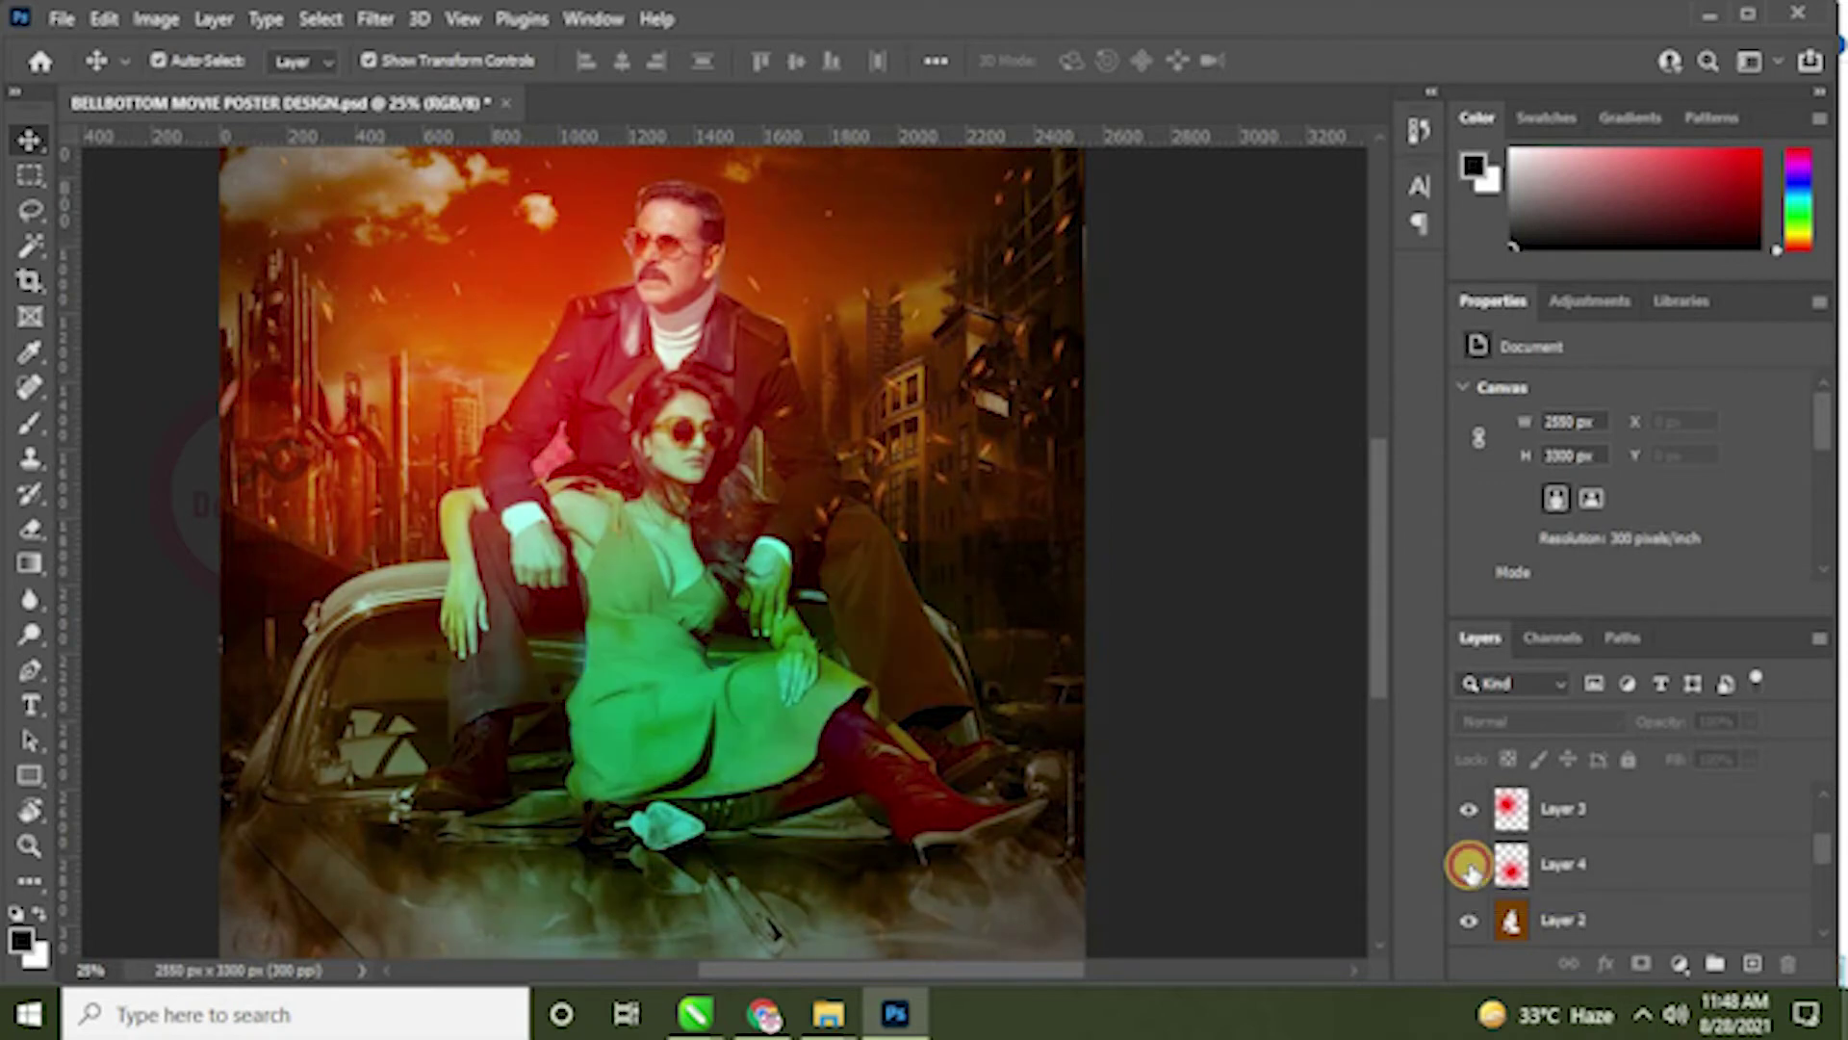
left_click_drag(934, 792, 974, 718)
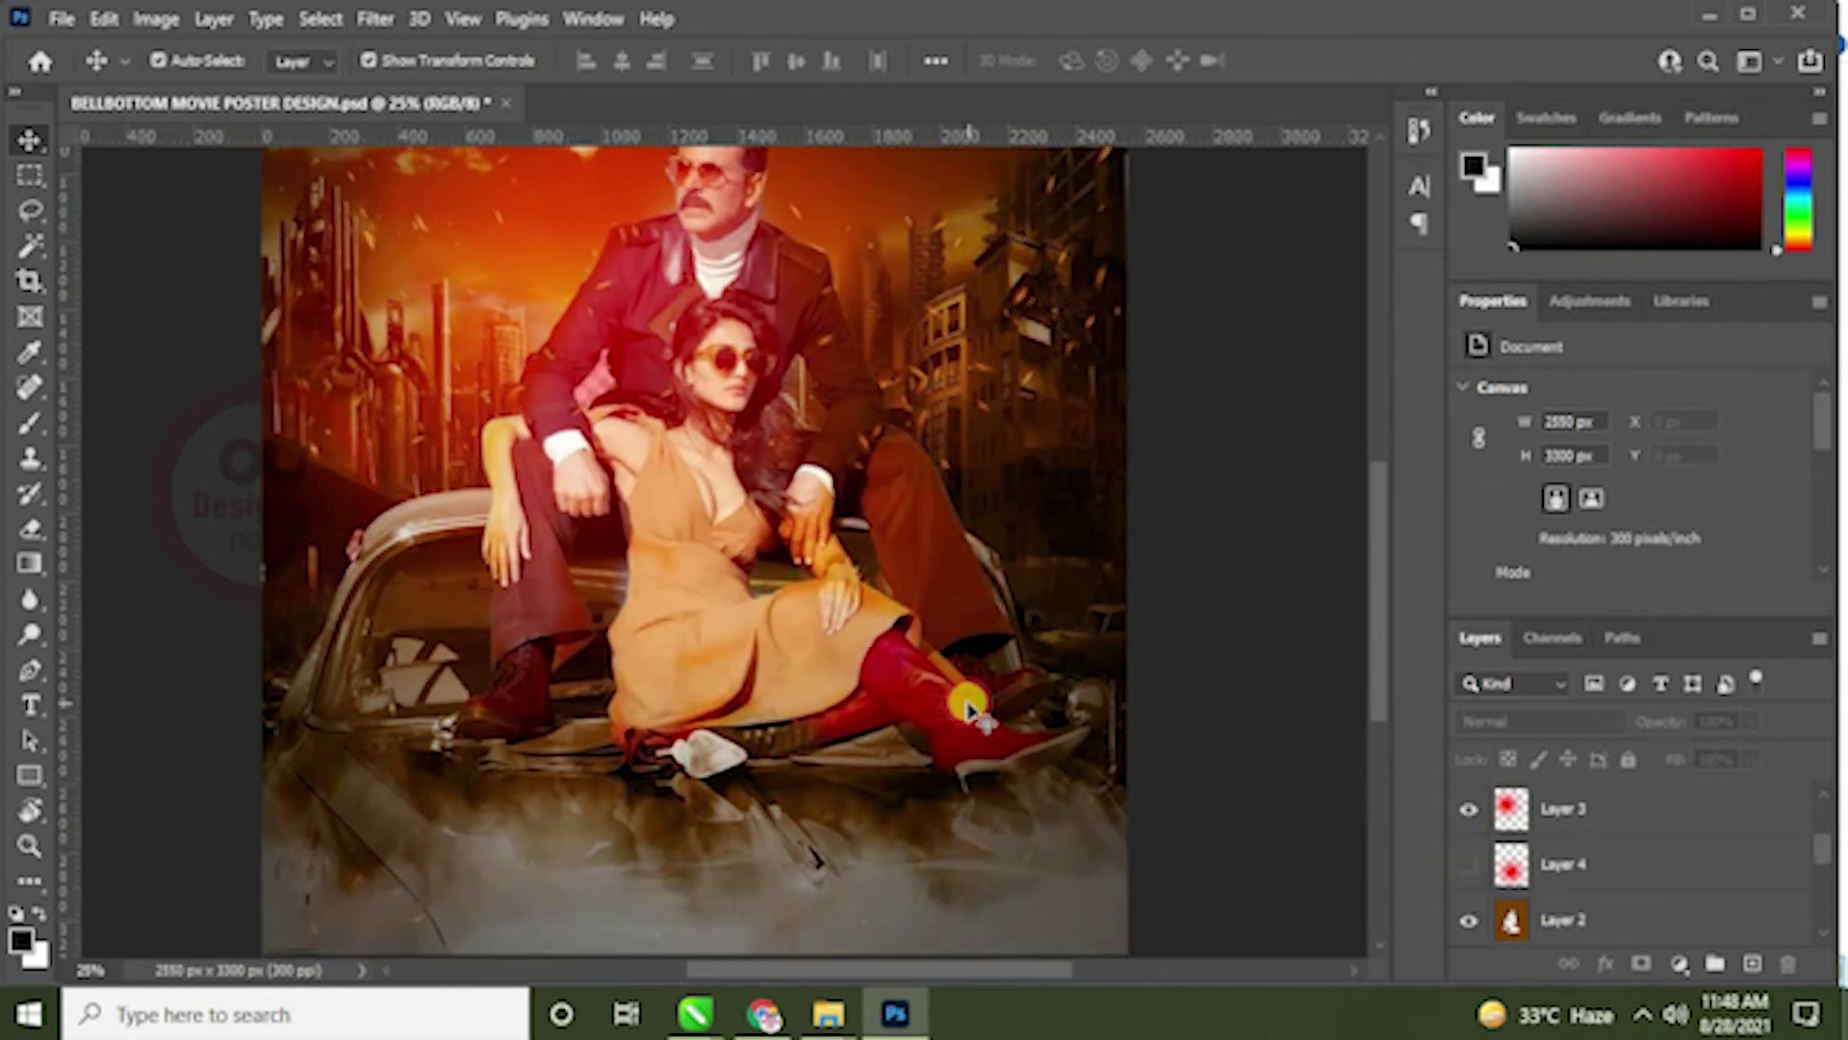
key("ctrl+0")
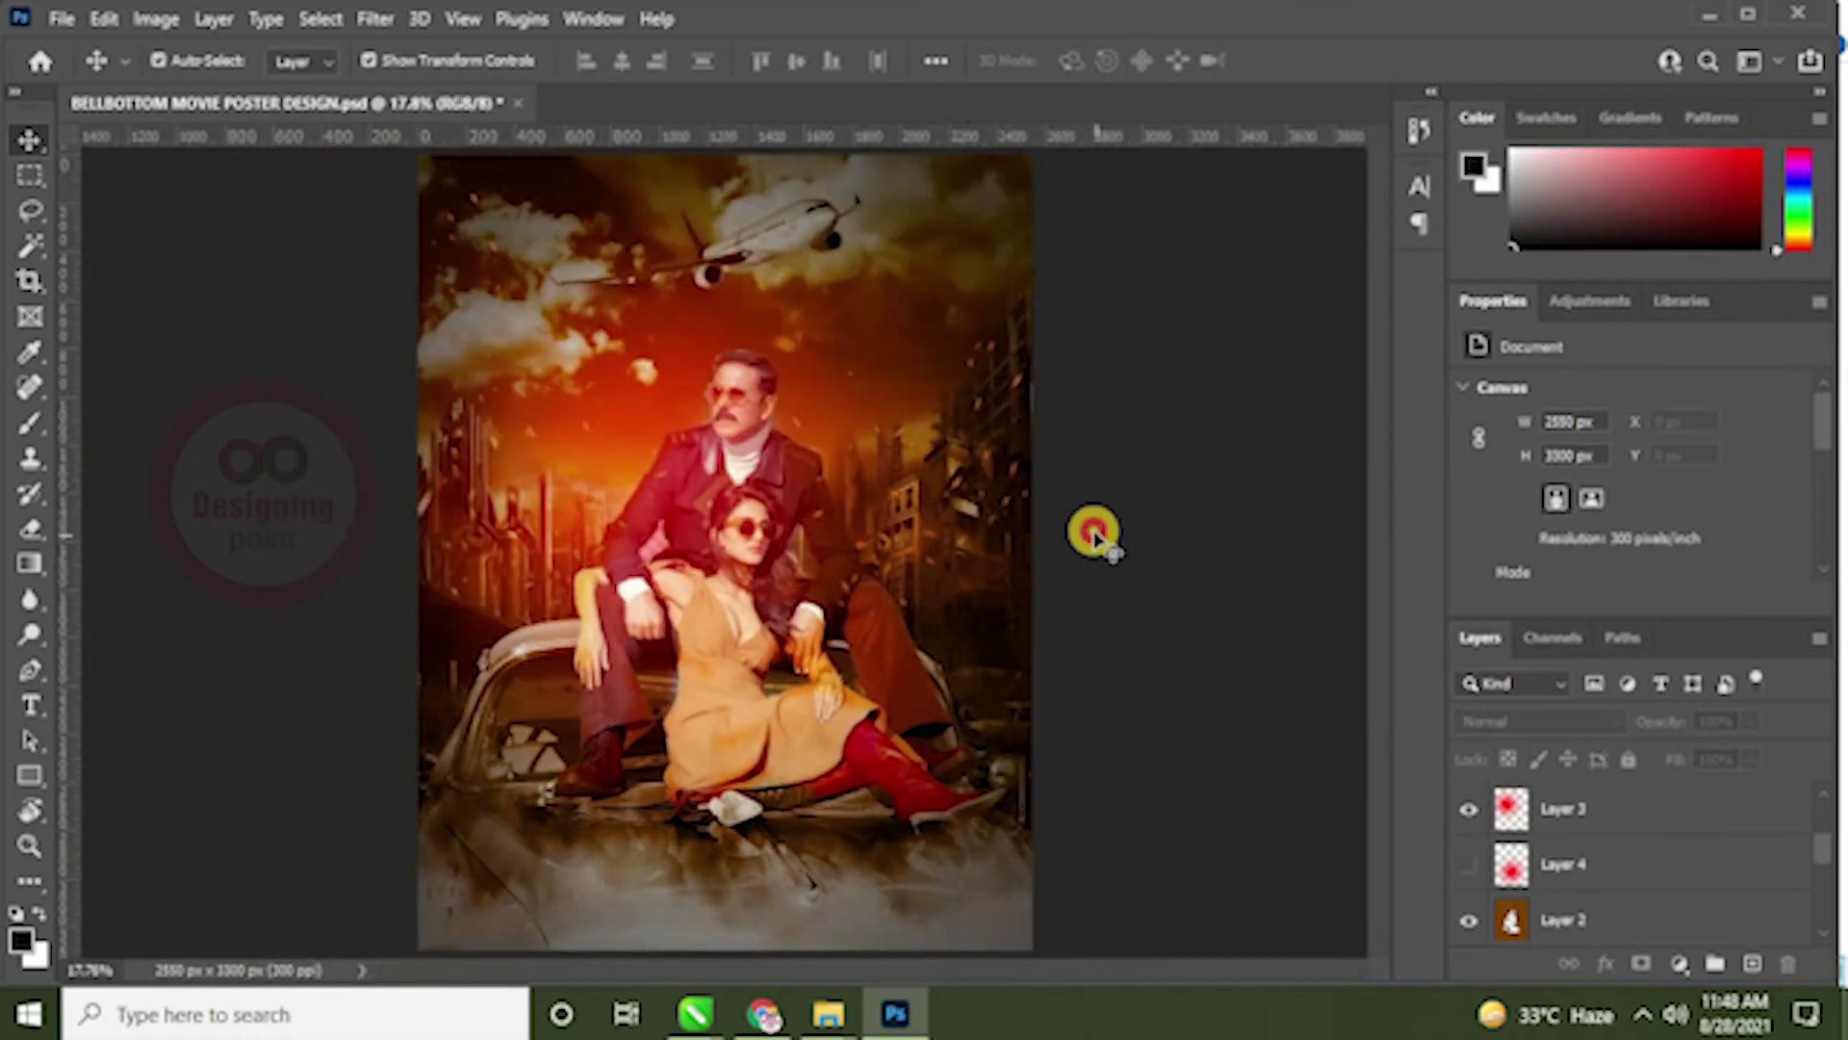
key("ctrl+s")
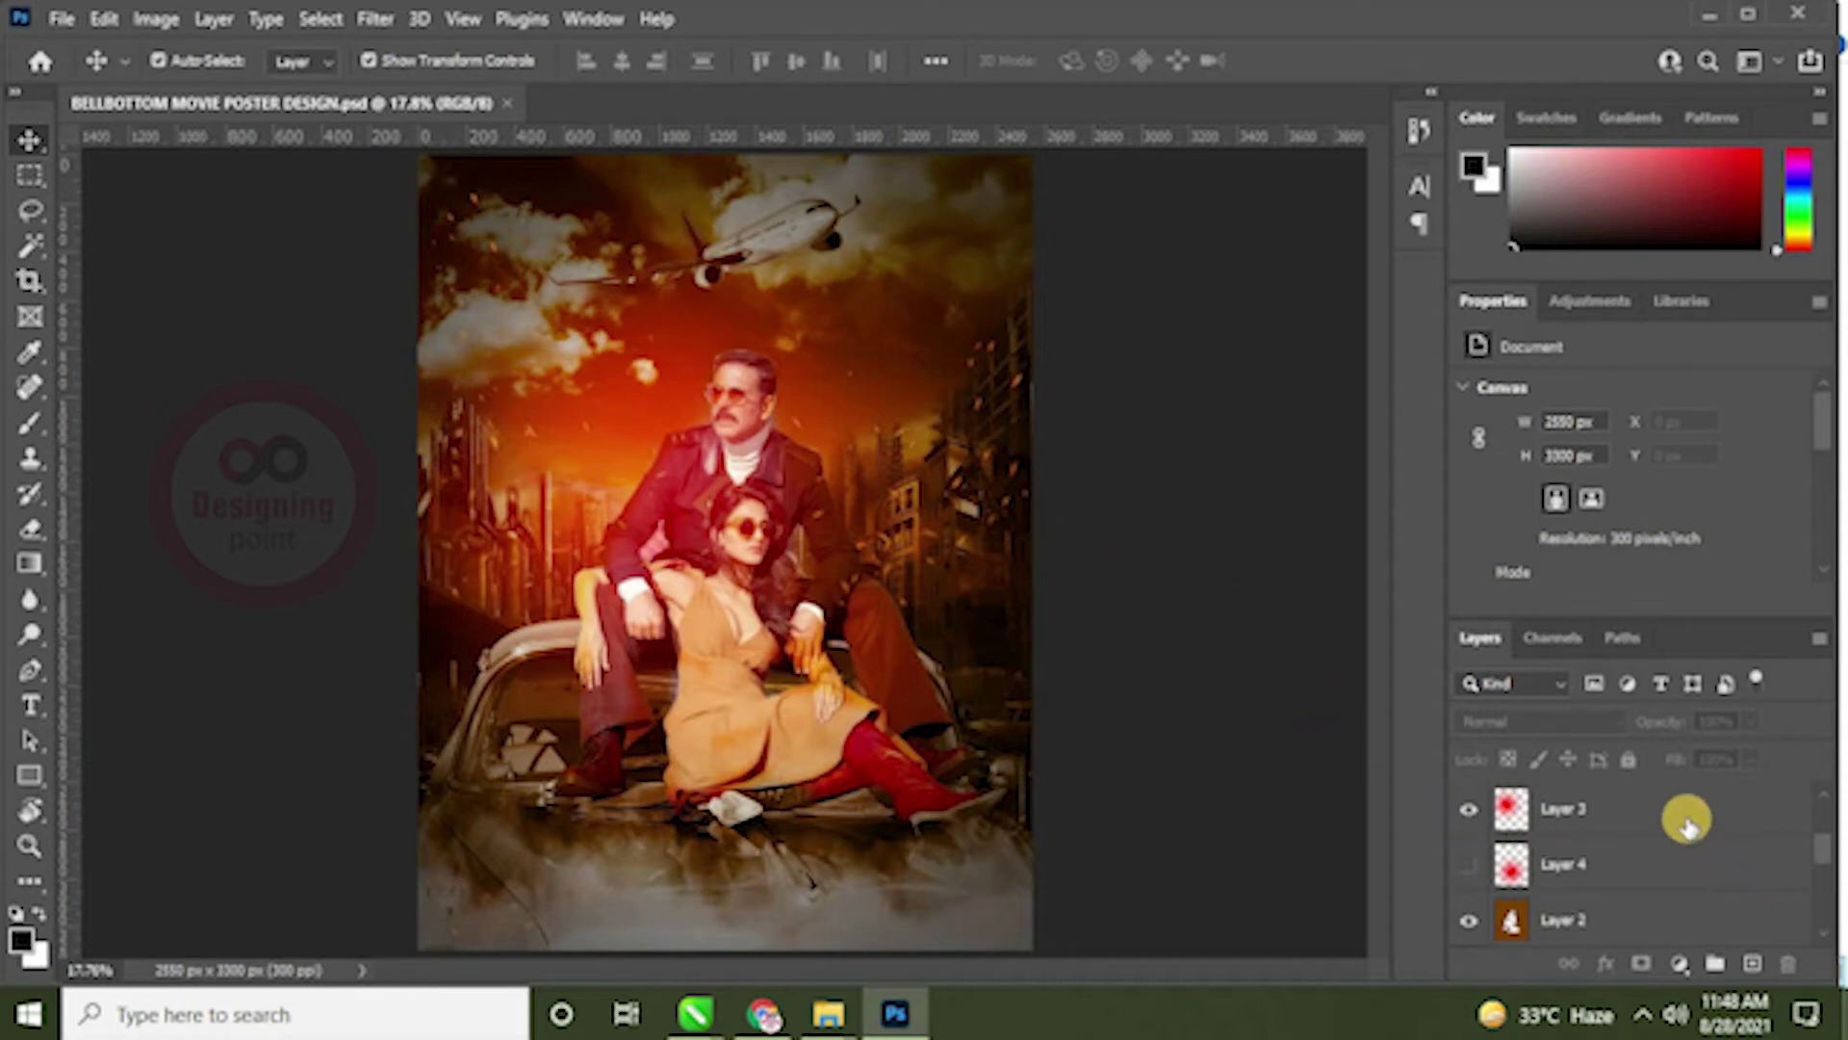
Step: Place the Pooja Entertainment logo from the bellbottom MOVIE POSTER DESIGN folder, scaled to about 437 × 318 px, in the poster's upper-left corner
left_click(1815, 828)
left_click_drag(1826, 823, 1827, 796)
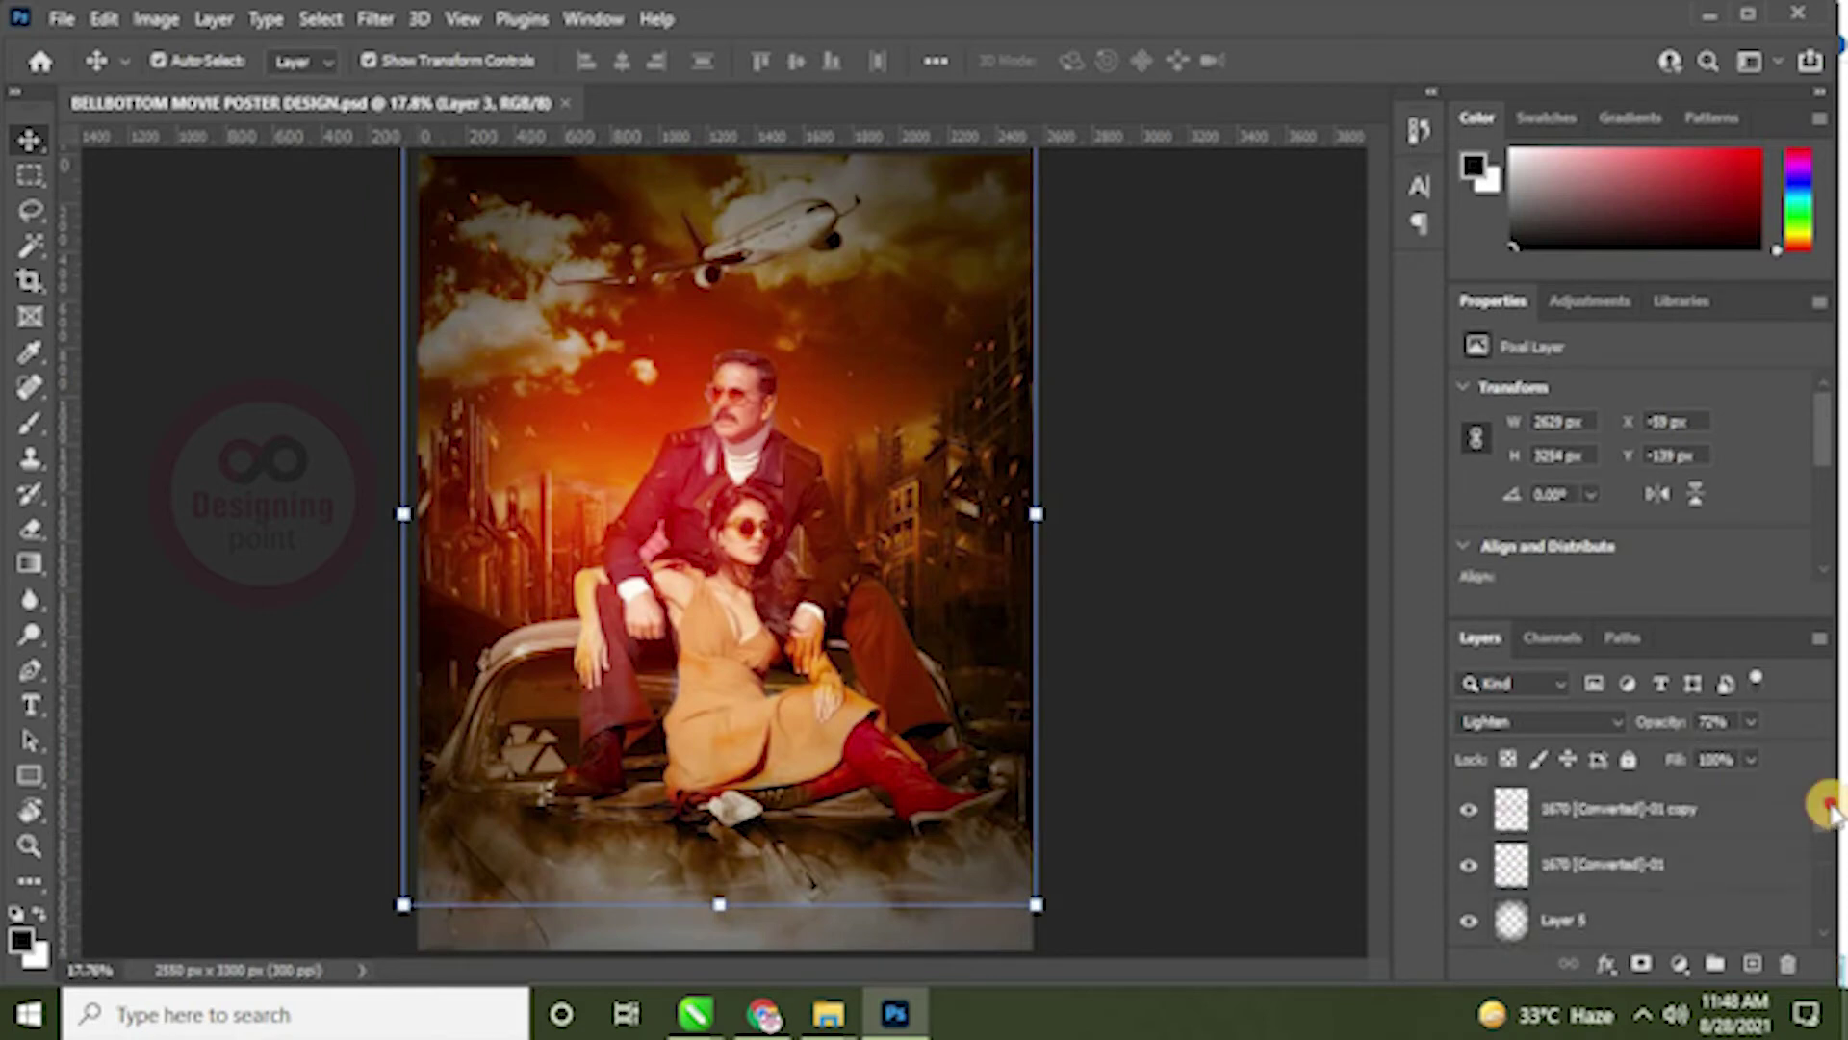
left_click(1307, 627)
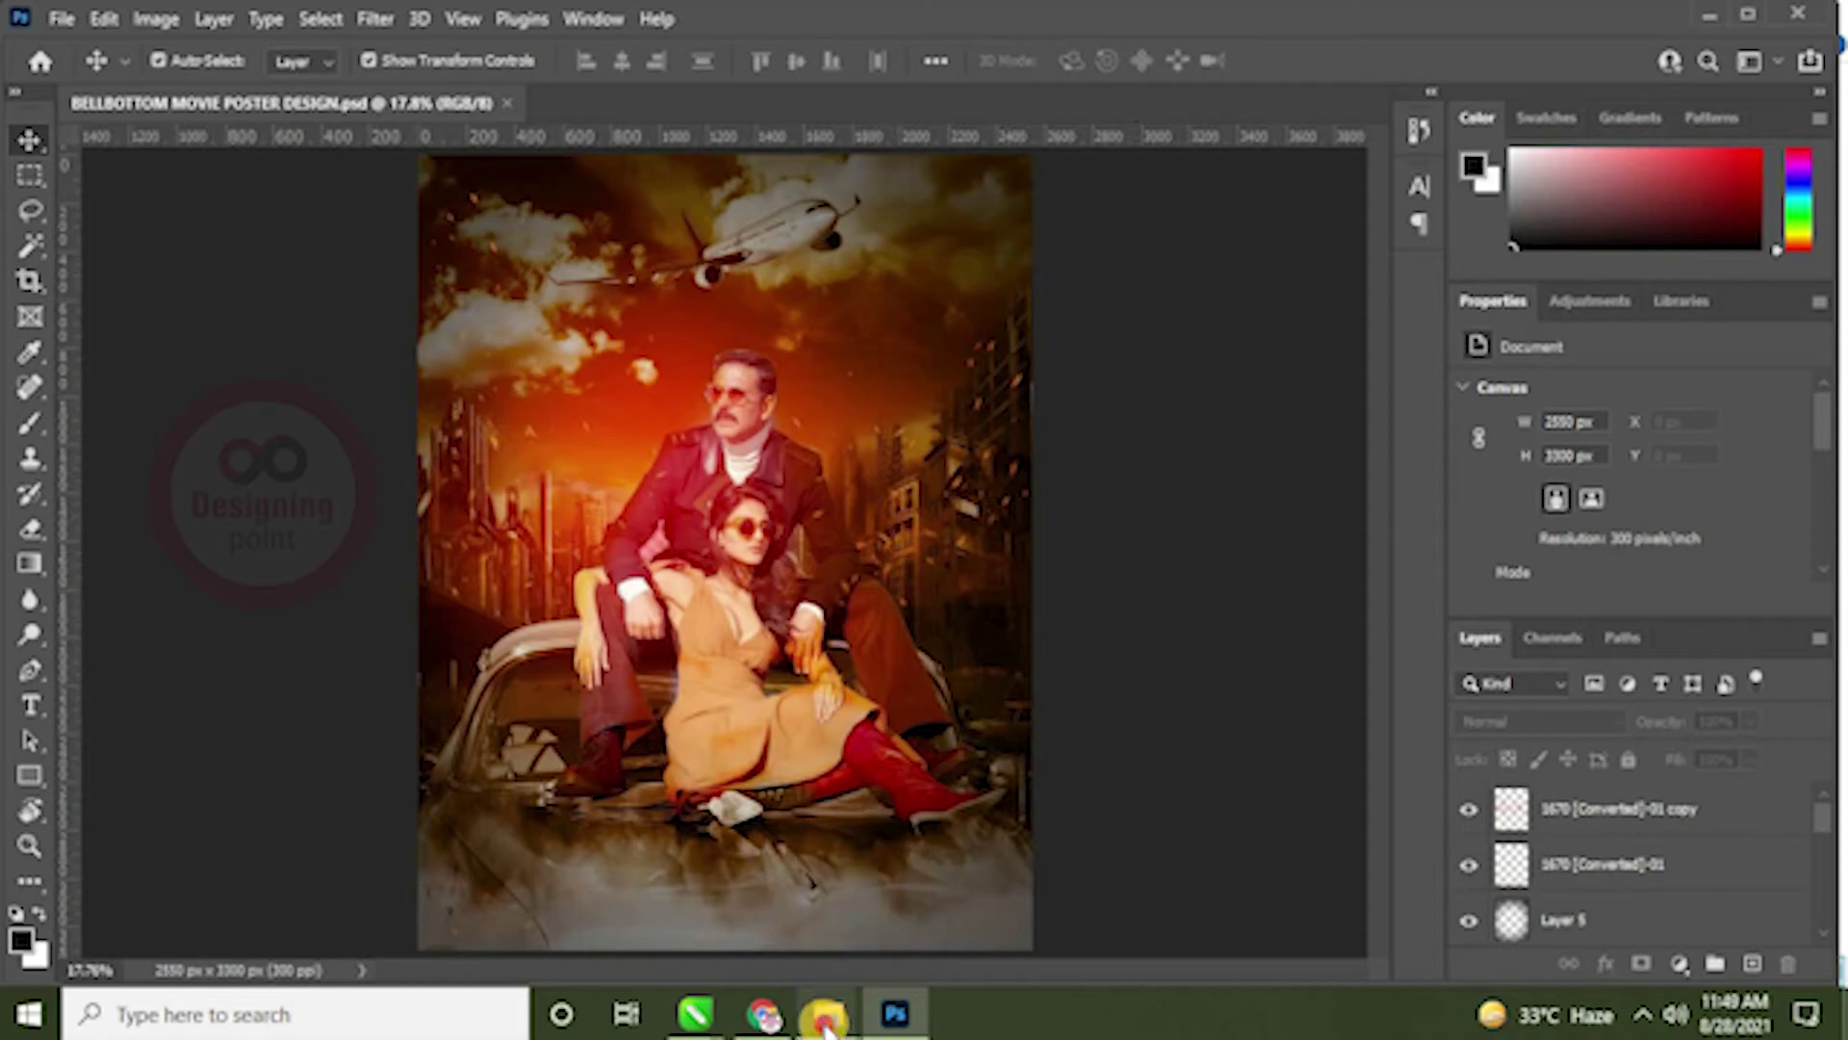
left_click(825, 1020)
left_click(702, 928)
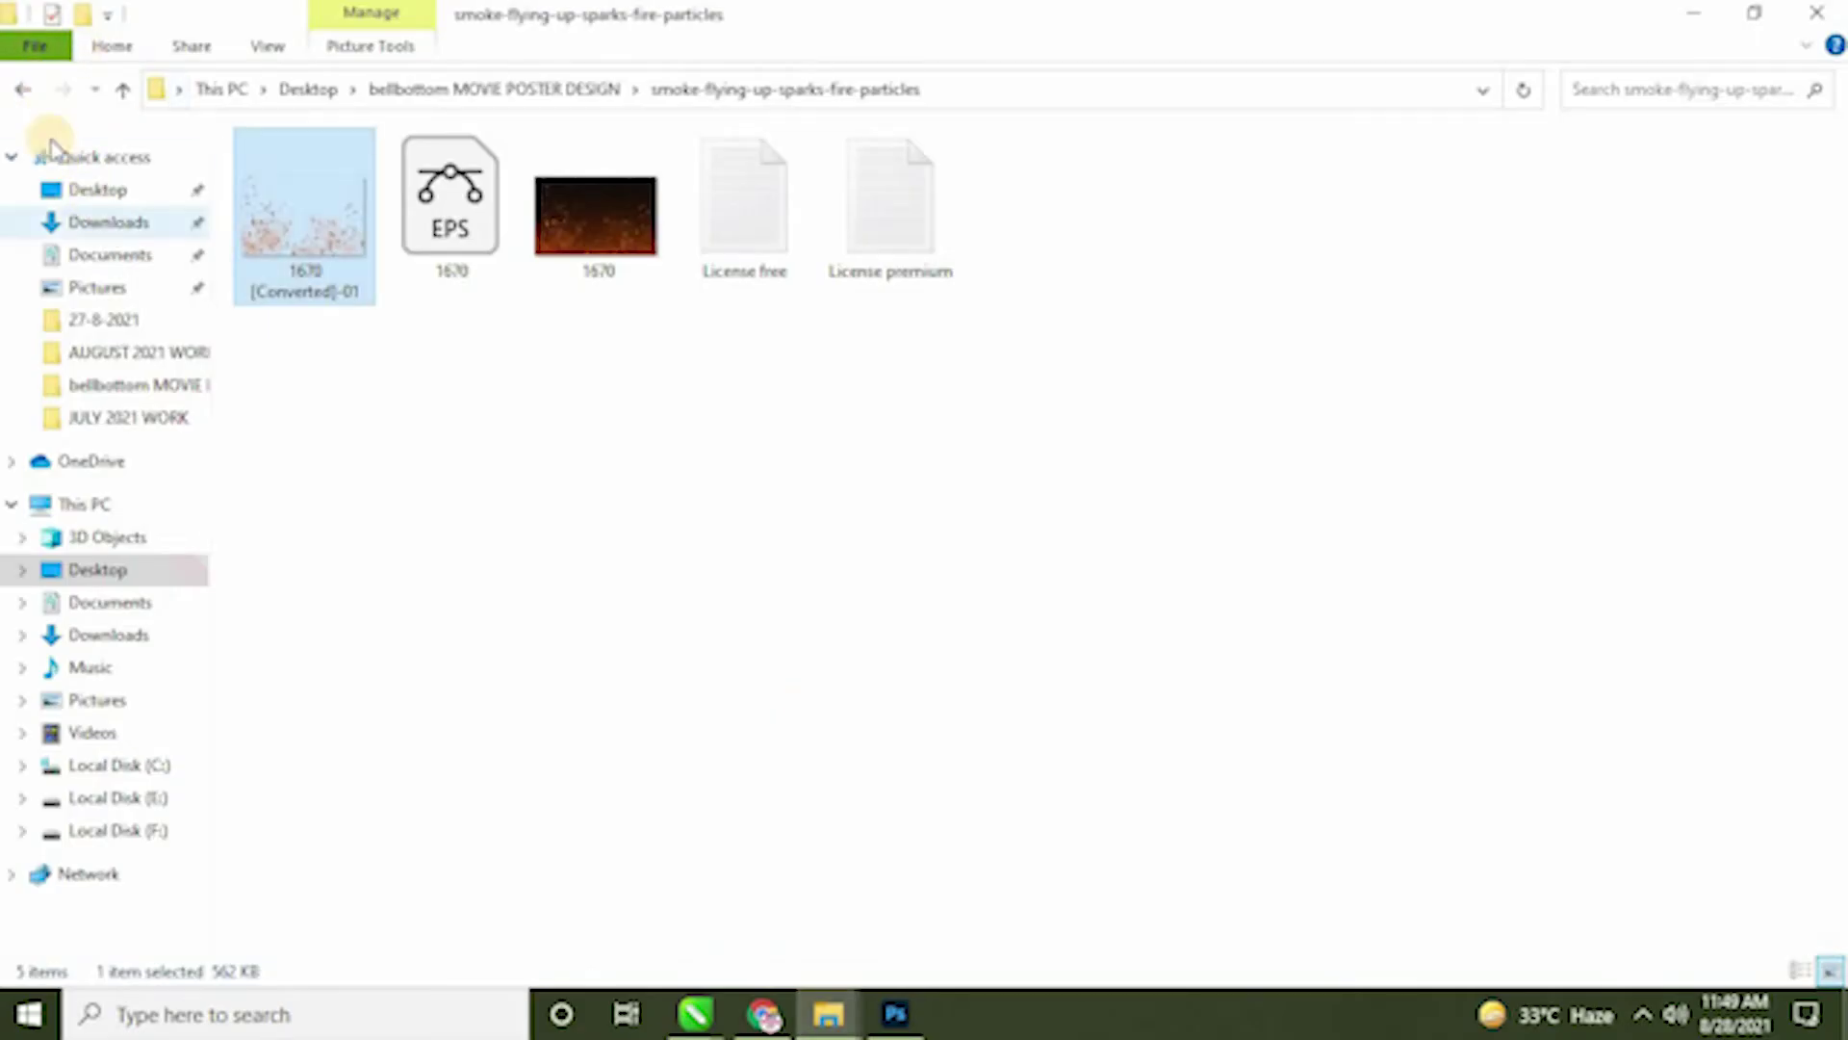
left_click(23, 90)
left_click(746, 228)
left_click_drag(746, 228, 648, 342)
left_click_drag(705, 458, 520, 144)
left_click_drag(645, 329, 508, 179)
key("Return")
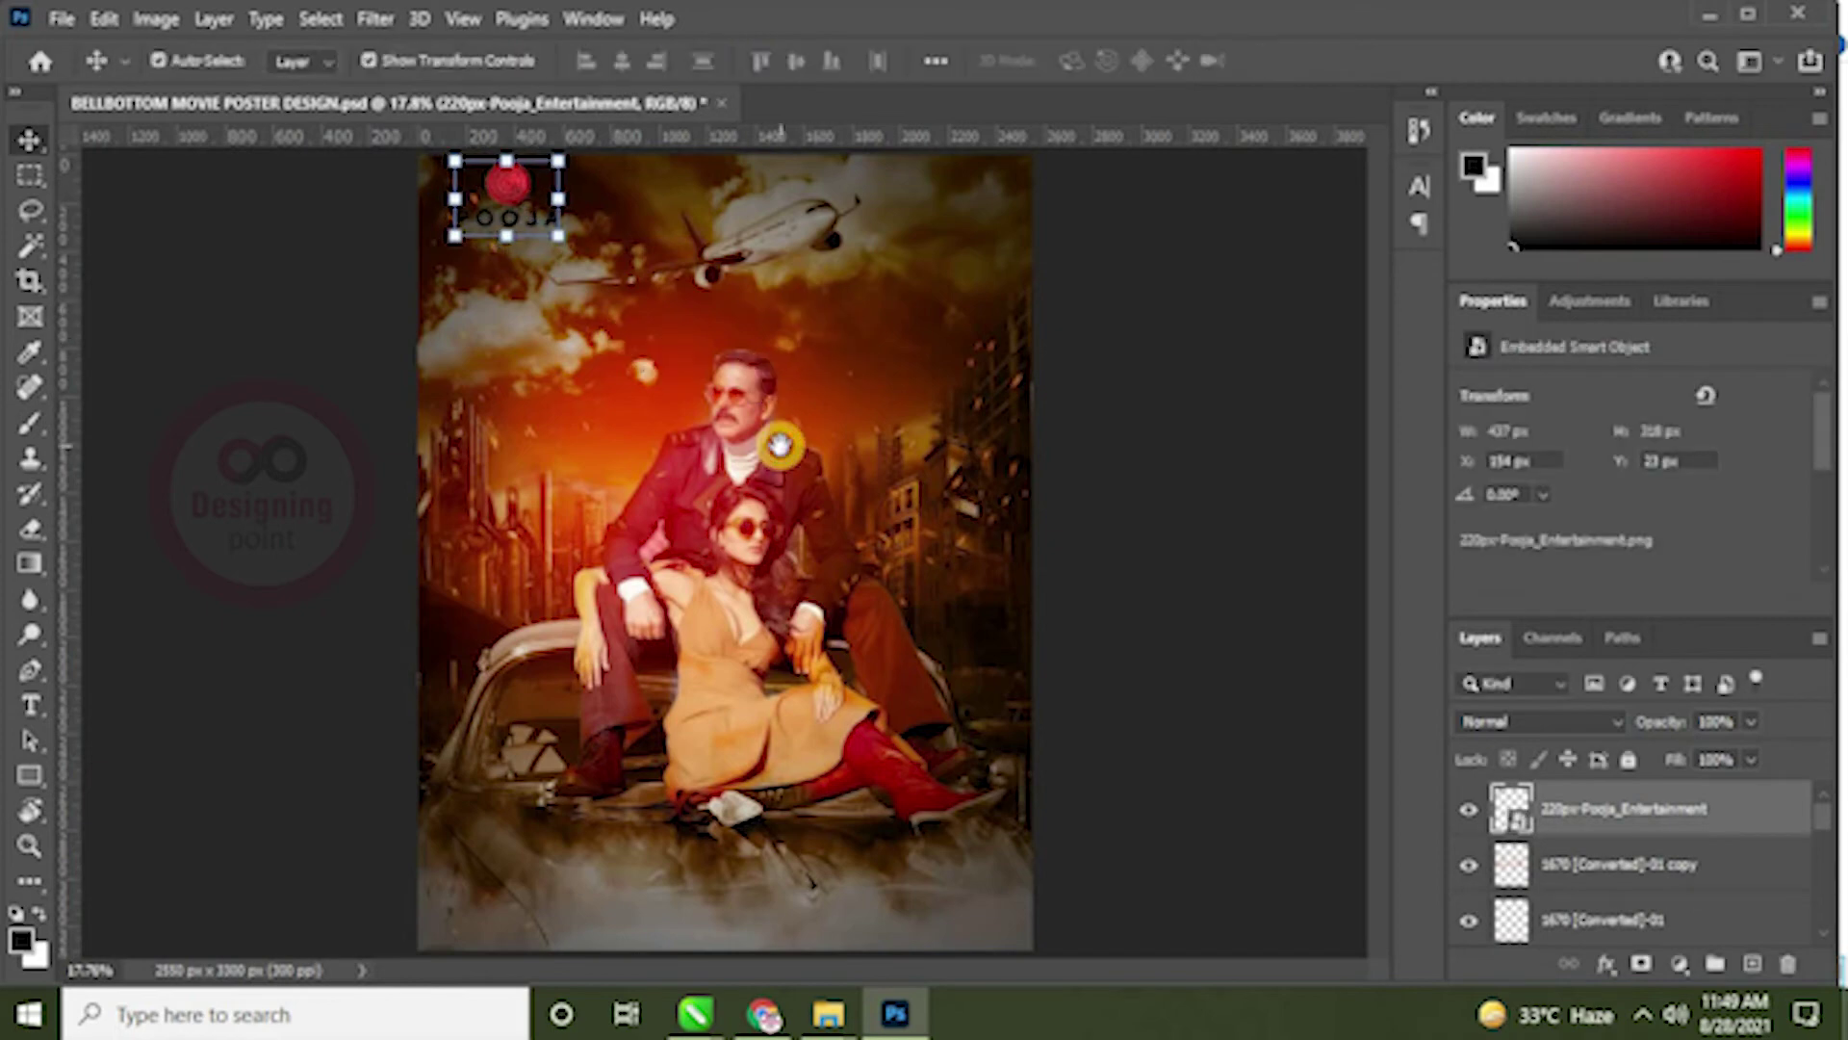
Step: Shift the logo slightly down and left, and add a horizontal guide just below the poster's upper edge
left_click(1105, 323)
left_click_drag(510, 186, 503, 193)
left_click(217, 236)
left_click_drag(380, 151, 417, 174)
left_click(1106, 260)
left_click_drag(1093, 134, 1070, 168)
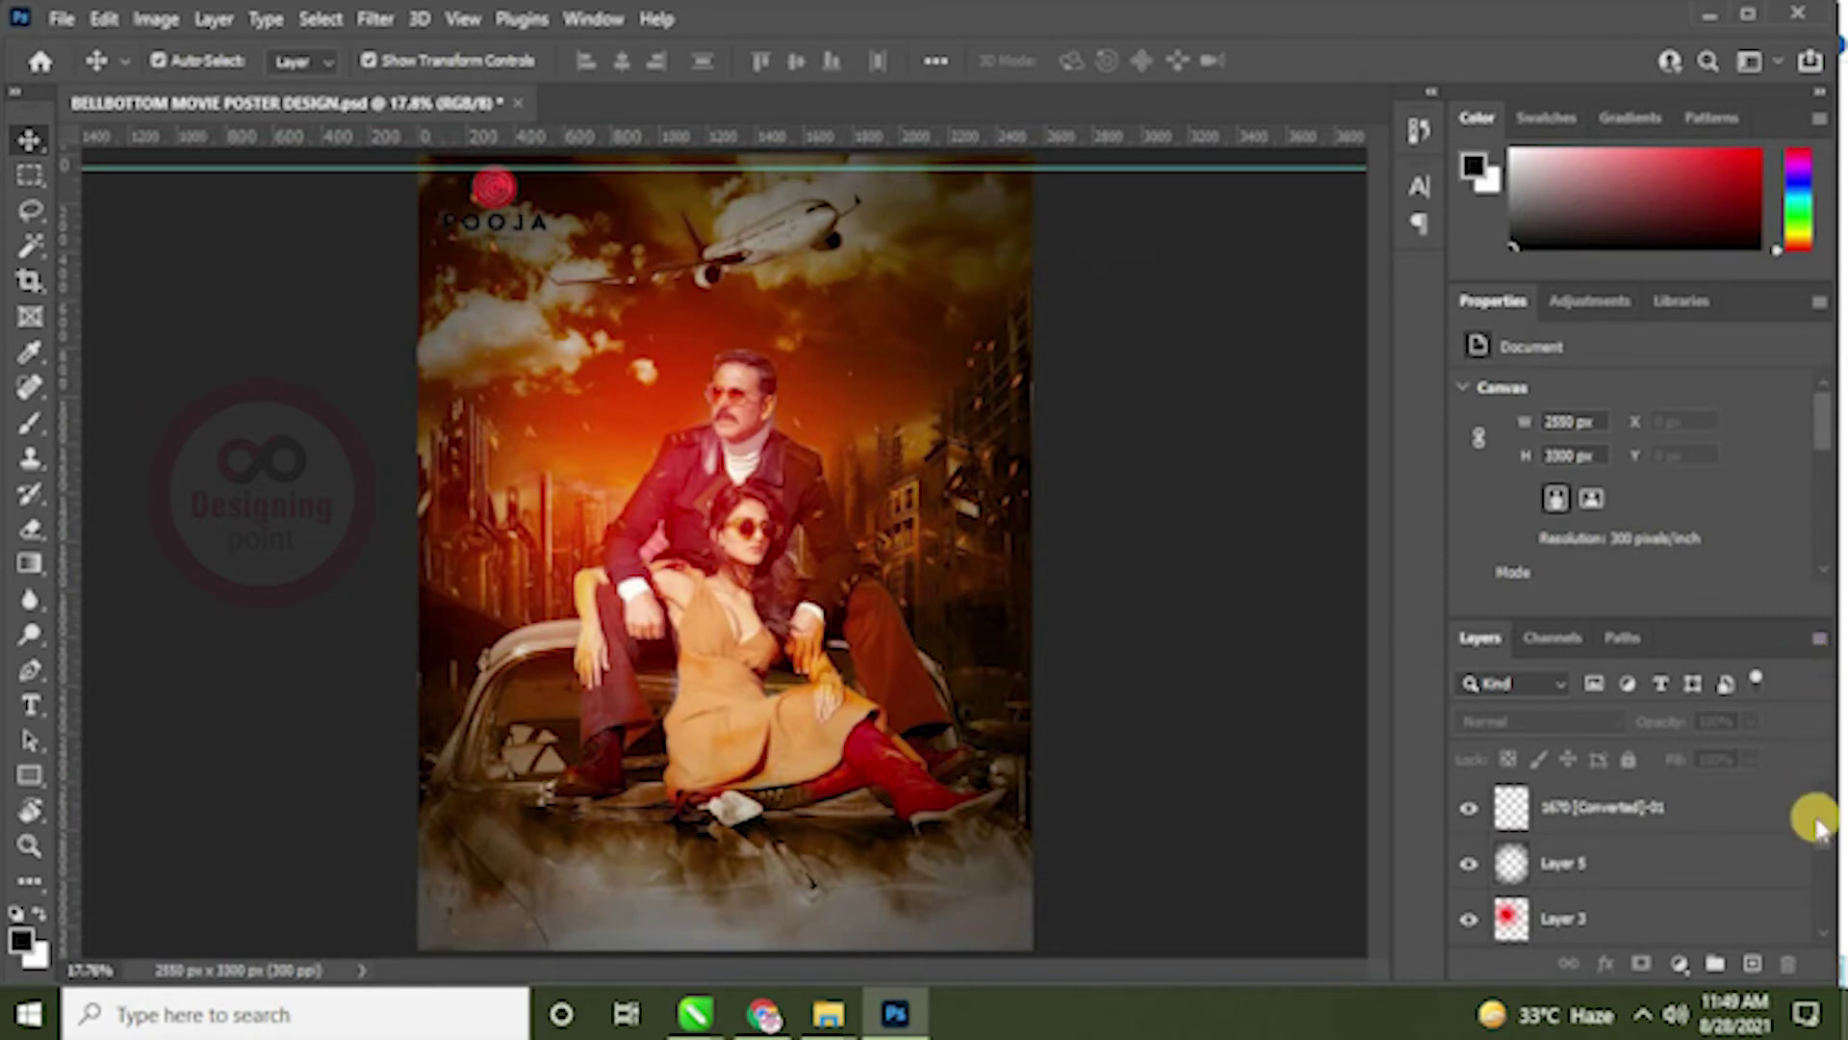
mouse_move(1826, 849)
left_mouse_down()
mouse_move(1829, 932)
mouse_move(1827, 881)
left_mouse_up()
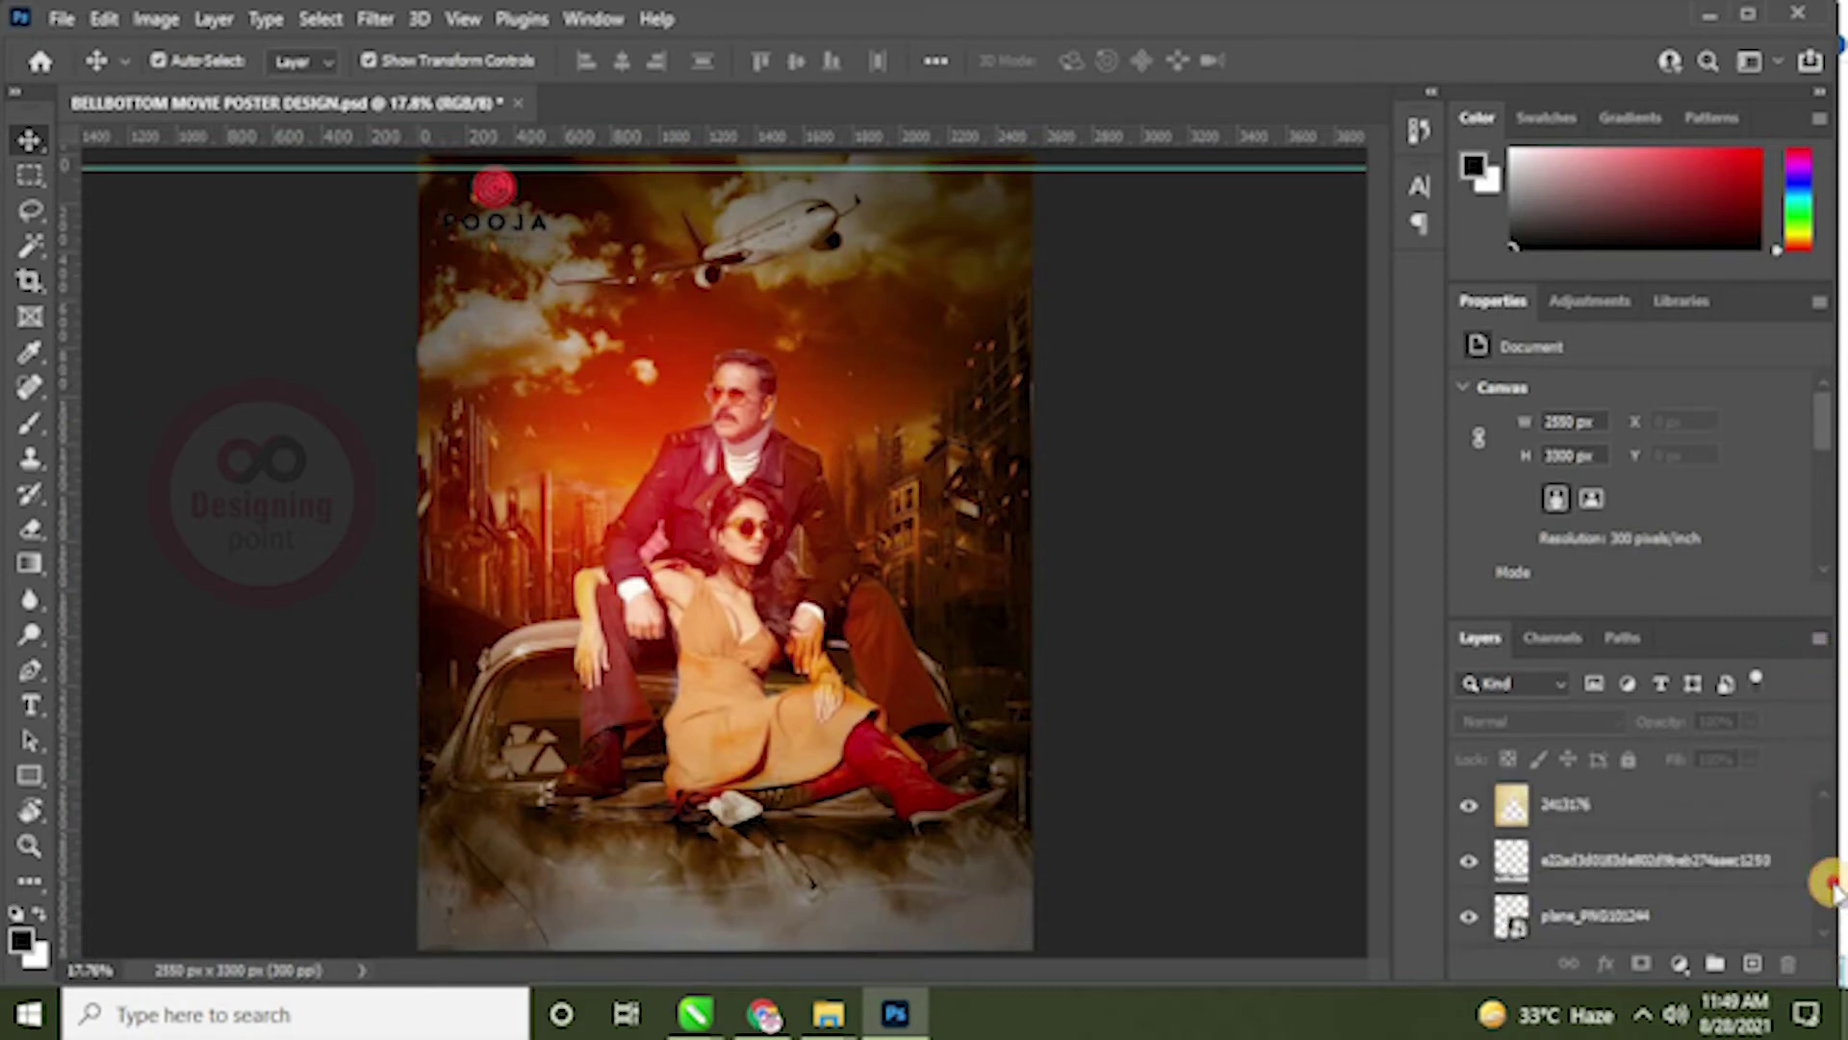
left_click(1704, 916)
left_click_drag(761, 248, 760, 249)
key("ctrl+z")
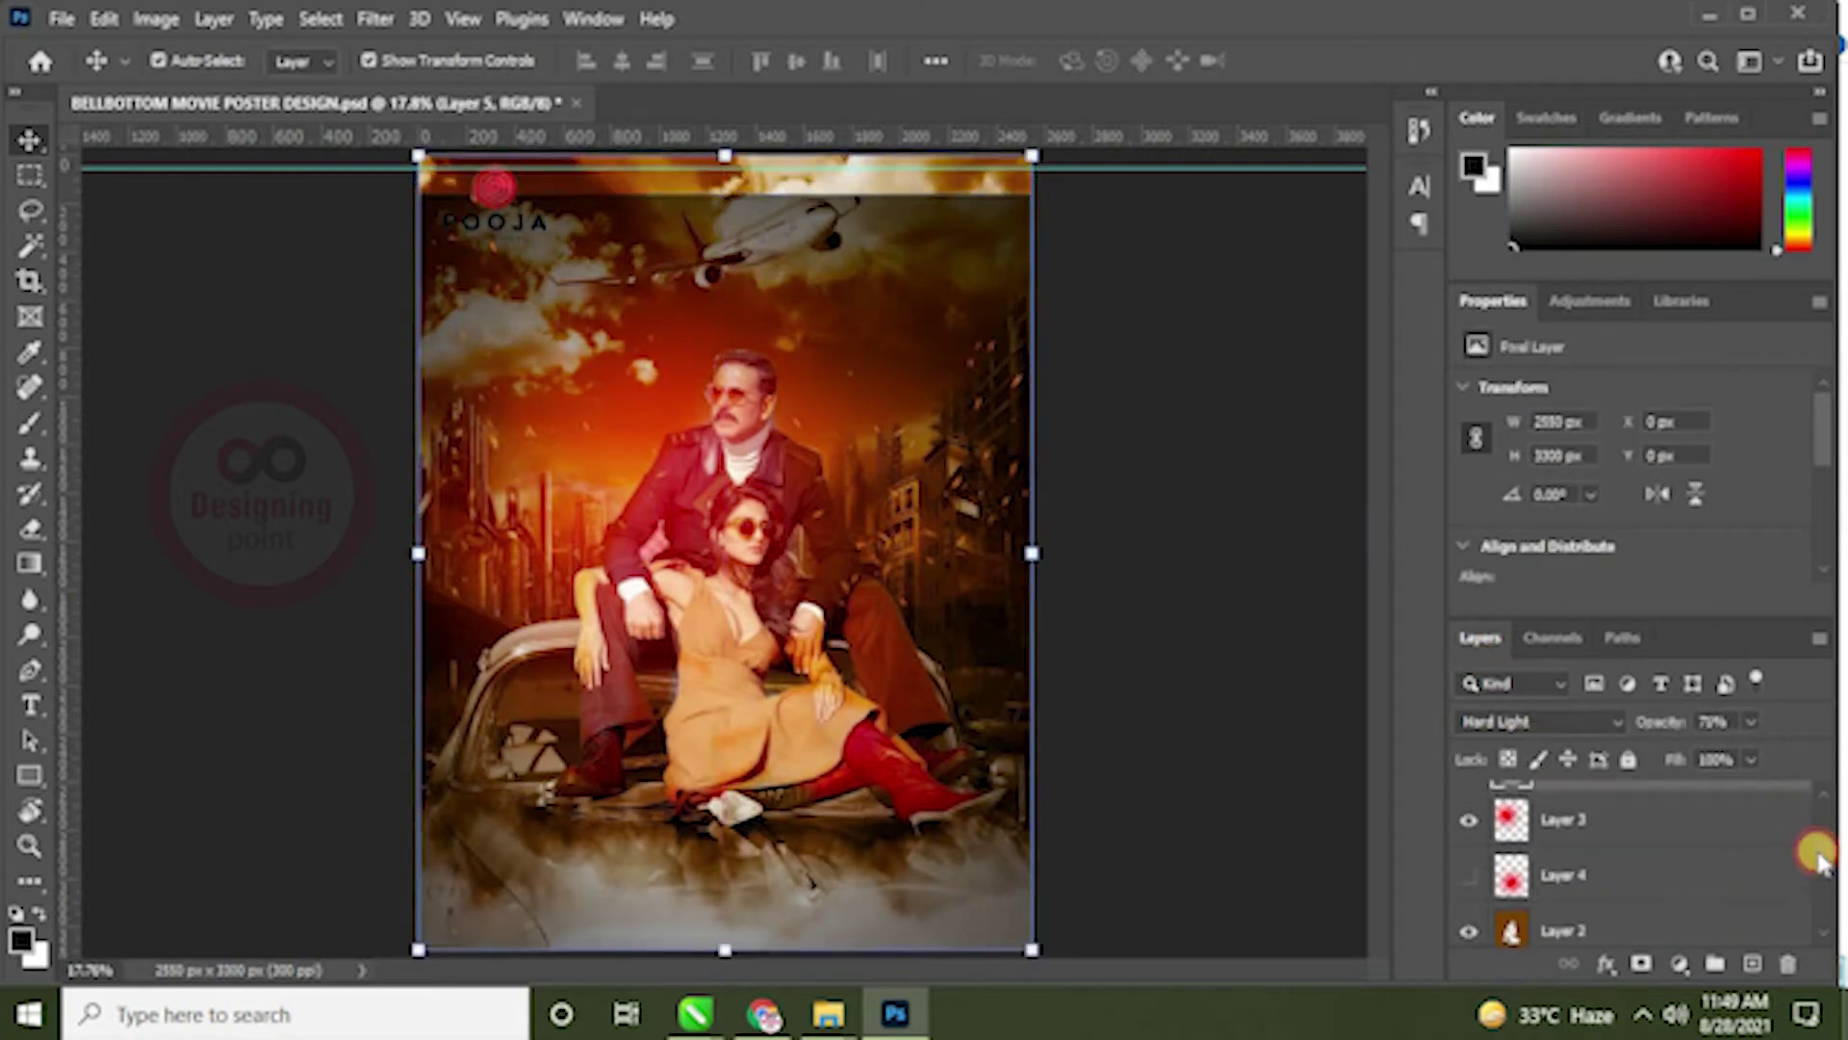
left_click(1085, 478)
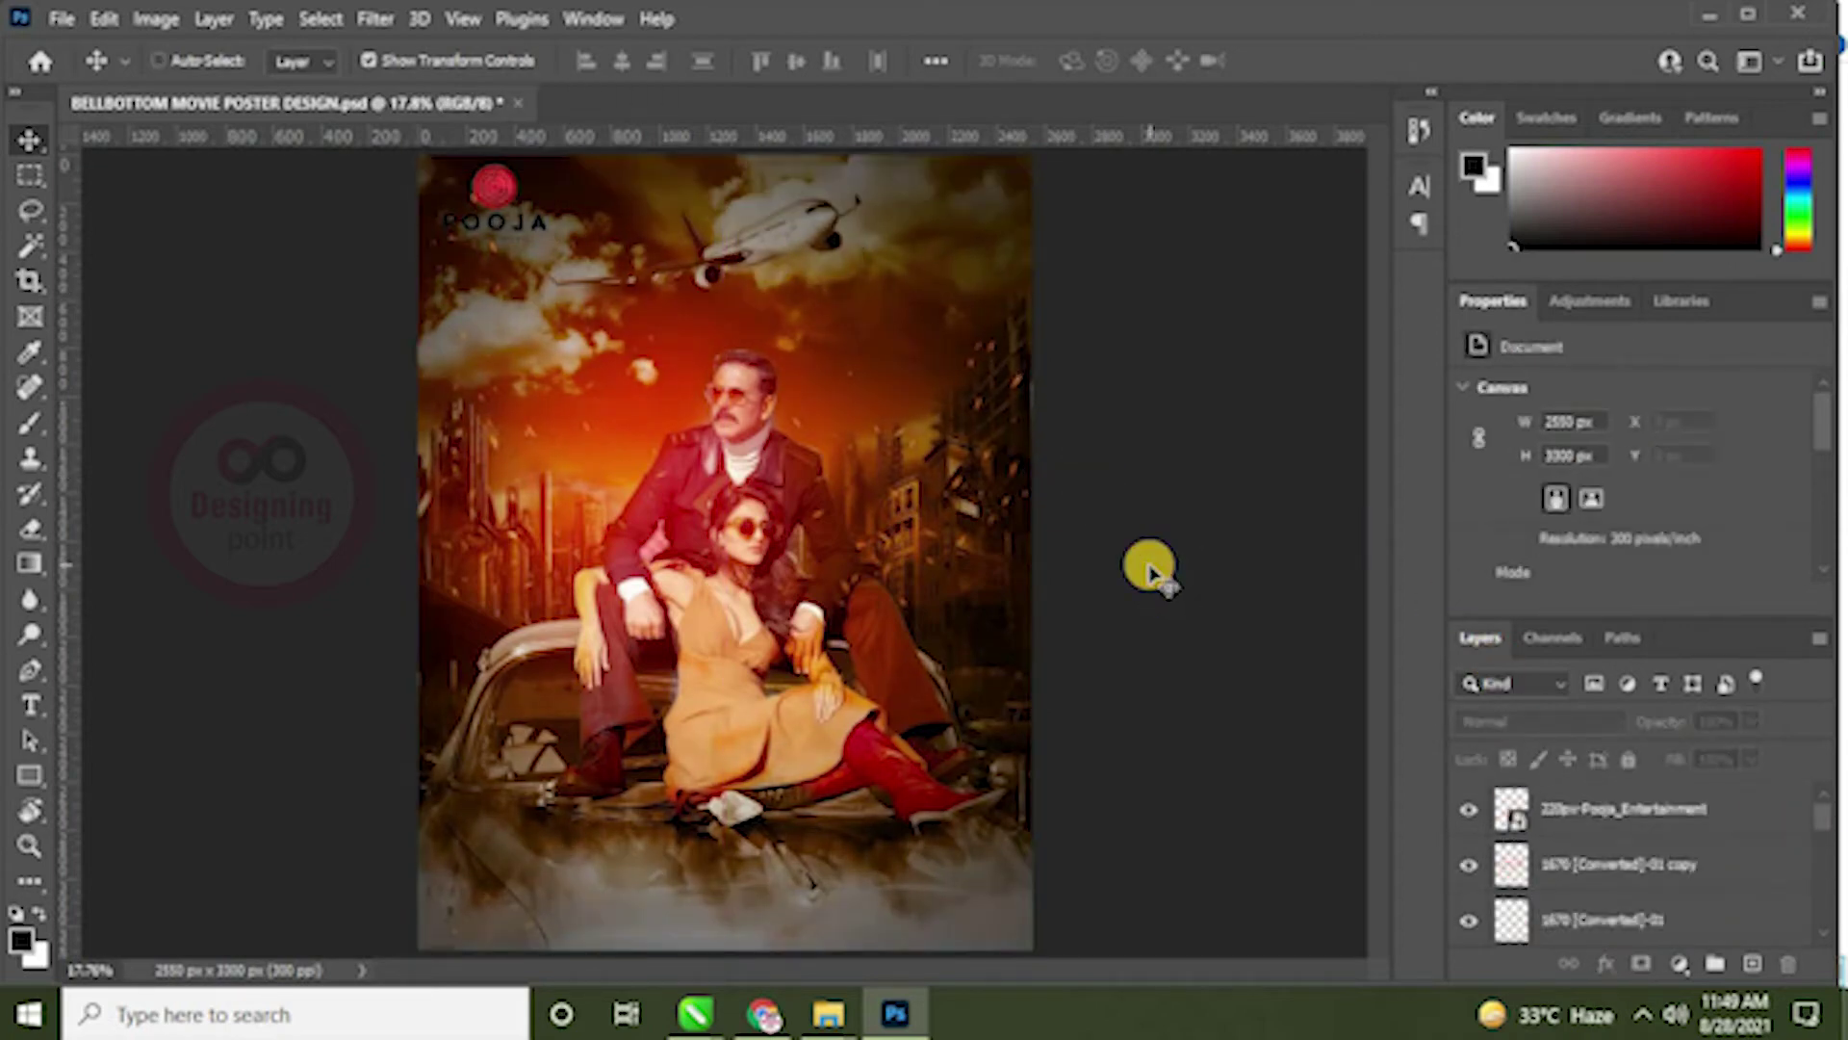
key("ctrl+semicolon")
Step: Scale the plane down slightly, position it lower in the sky clear of the Pooja Entertainment logo, and save the document
left_click_drag(1822, 826, 1822, 893)
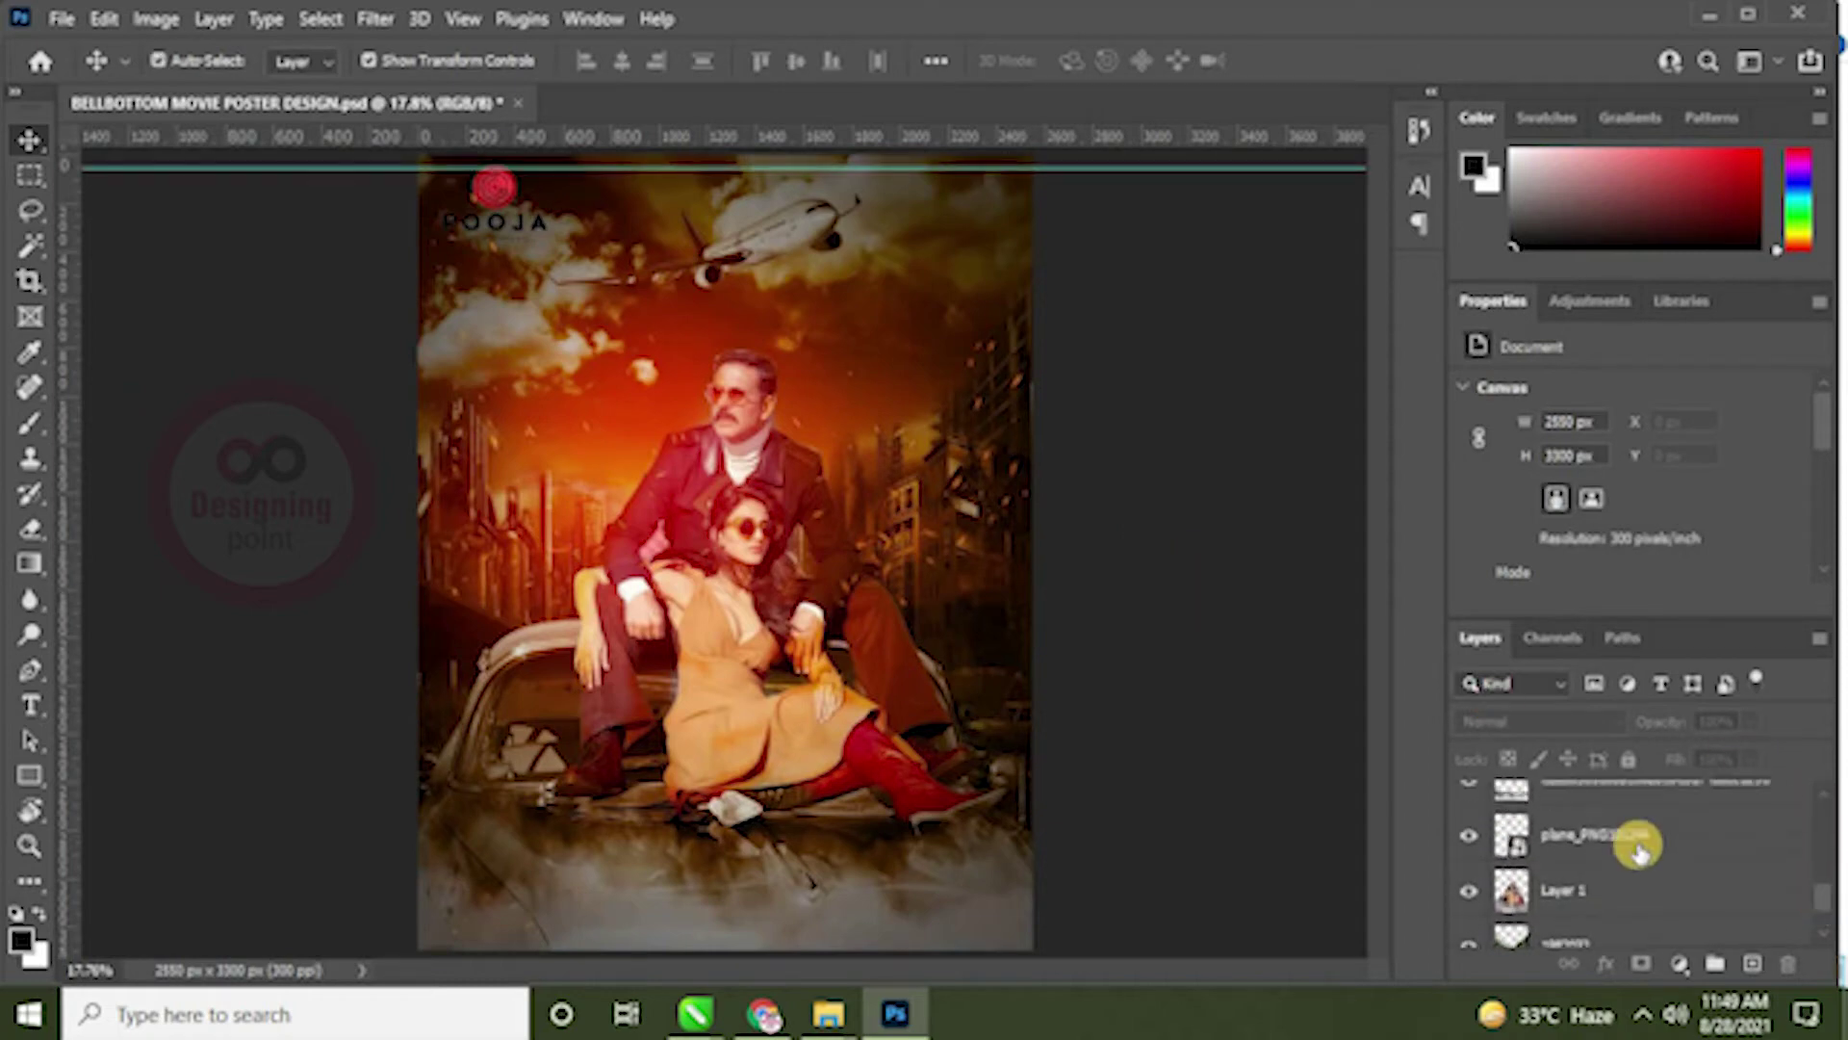
left_click(1615, 832)
key("ctrl+t")
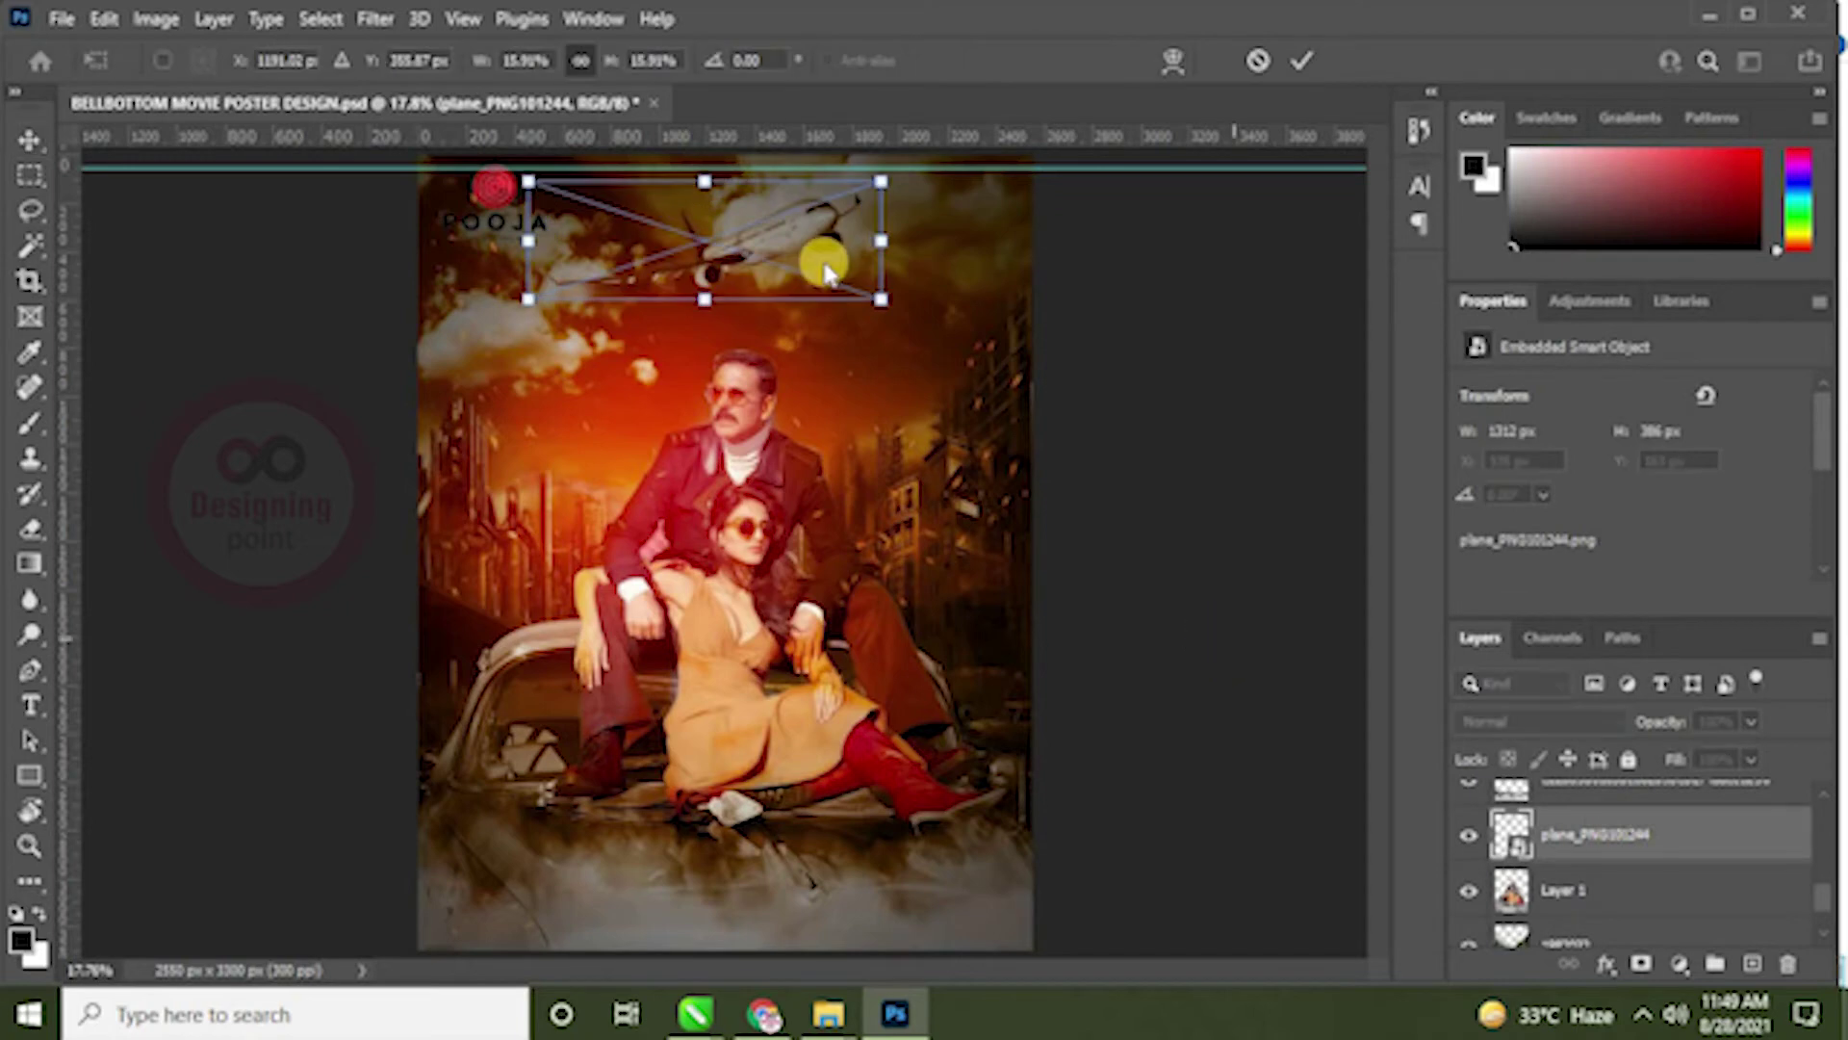
left_click_drag(785, 260, 785, 258)
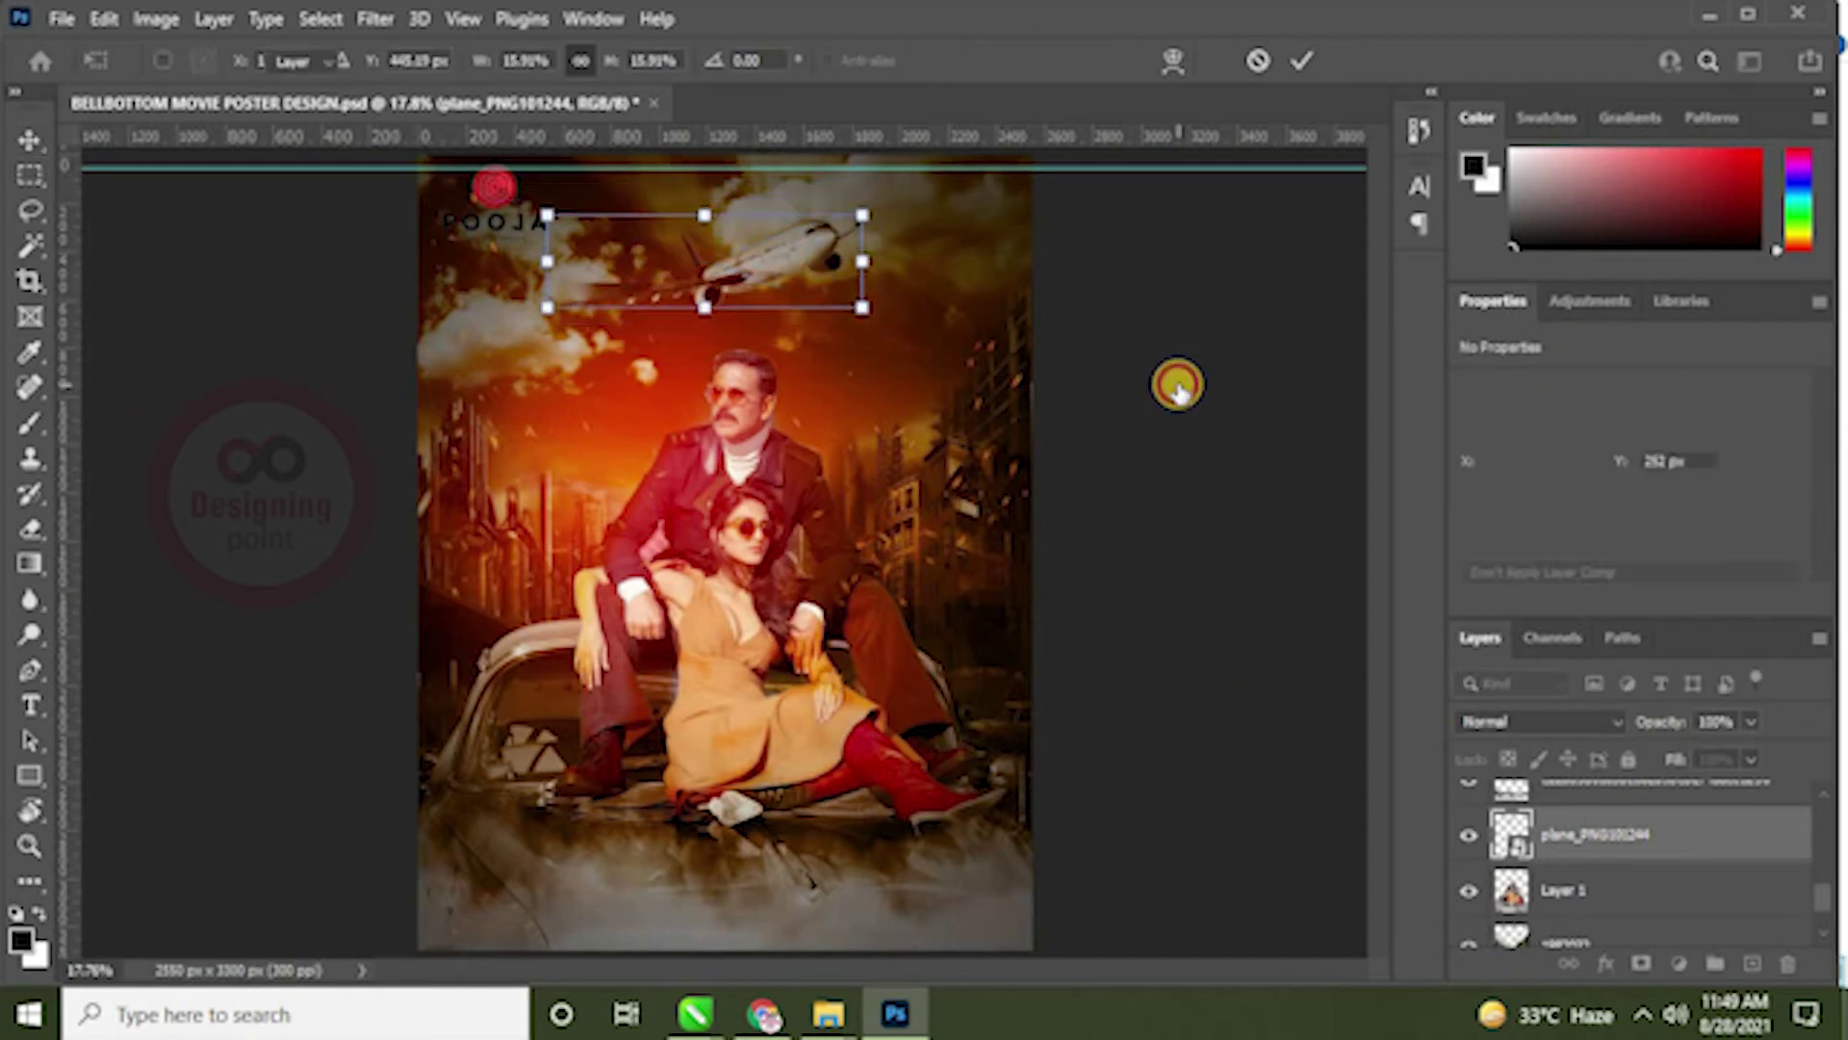
key("Return")
left_click(265, 371)
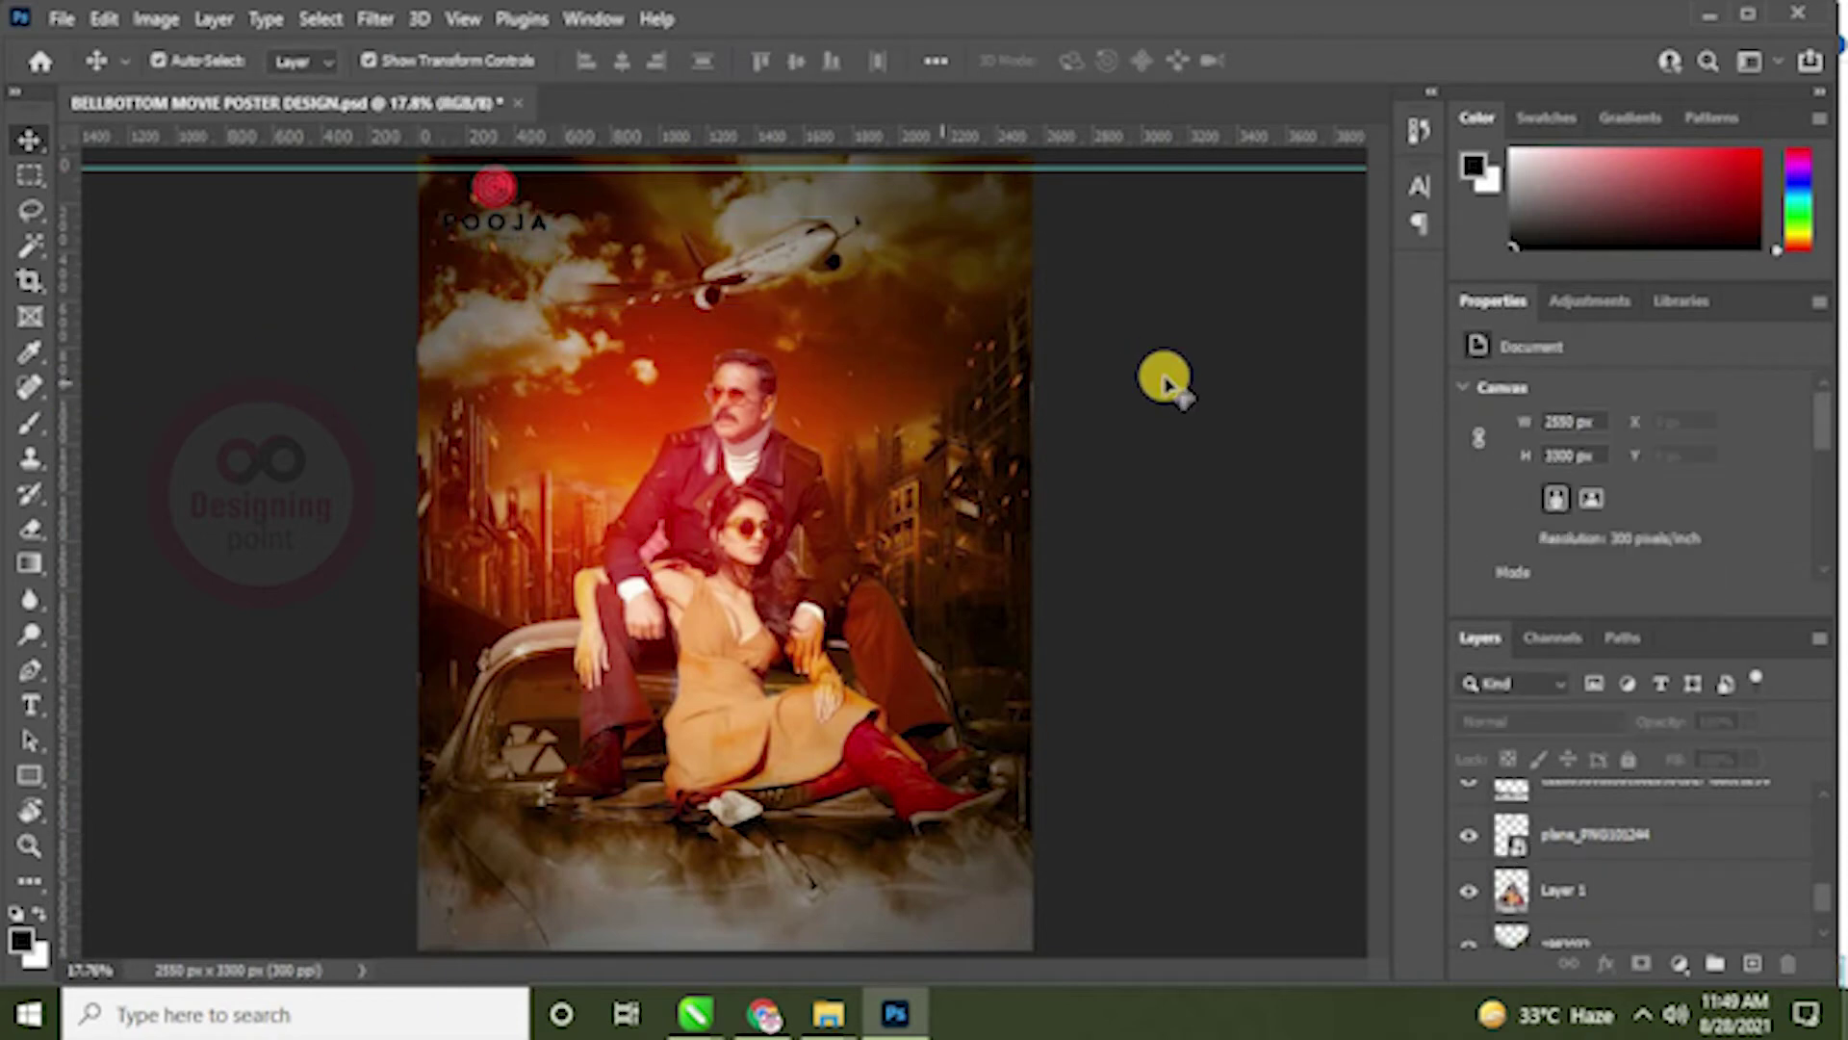
left_click_drag(1825, 905, 1823, 808)
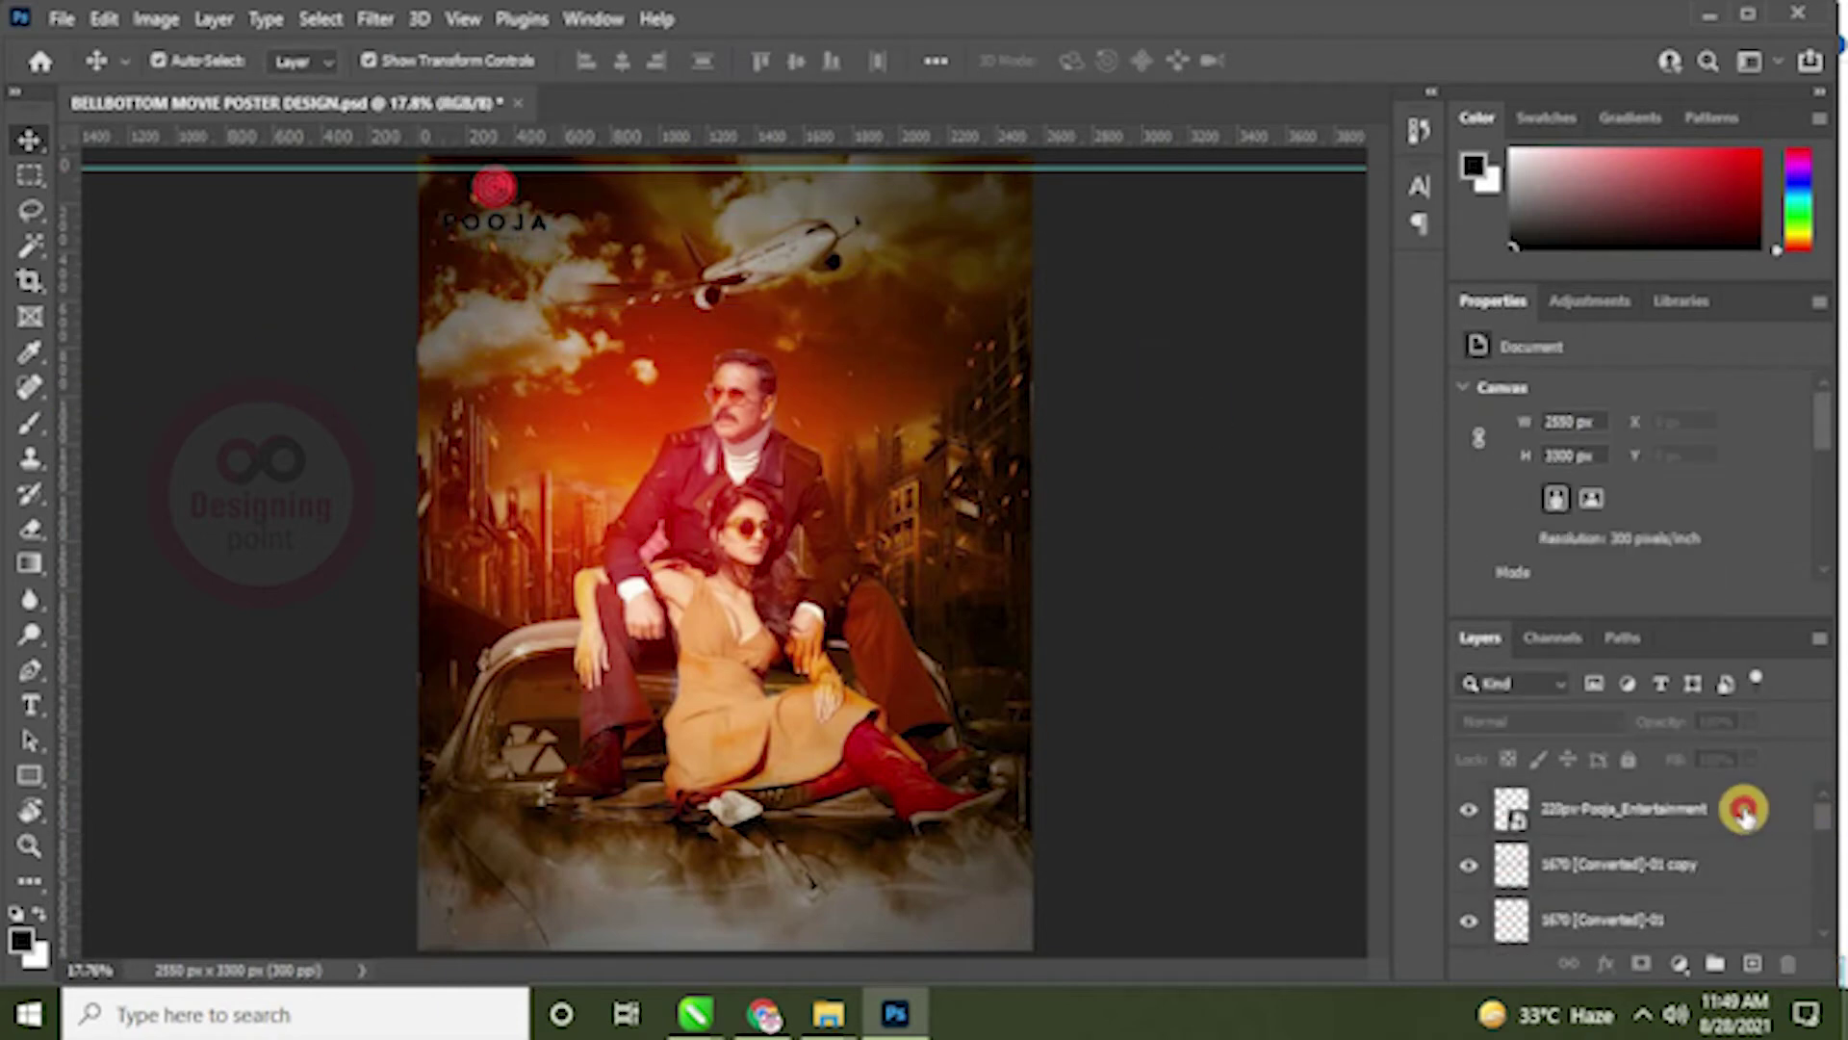
left_click(1657, 796)
left_click(1215, 670)
key("ctrl+s")
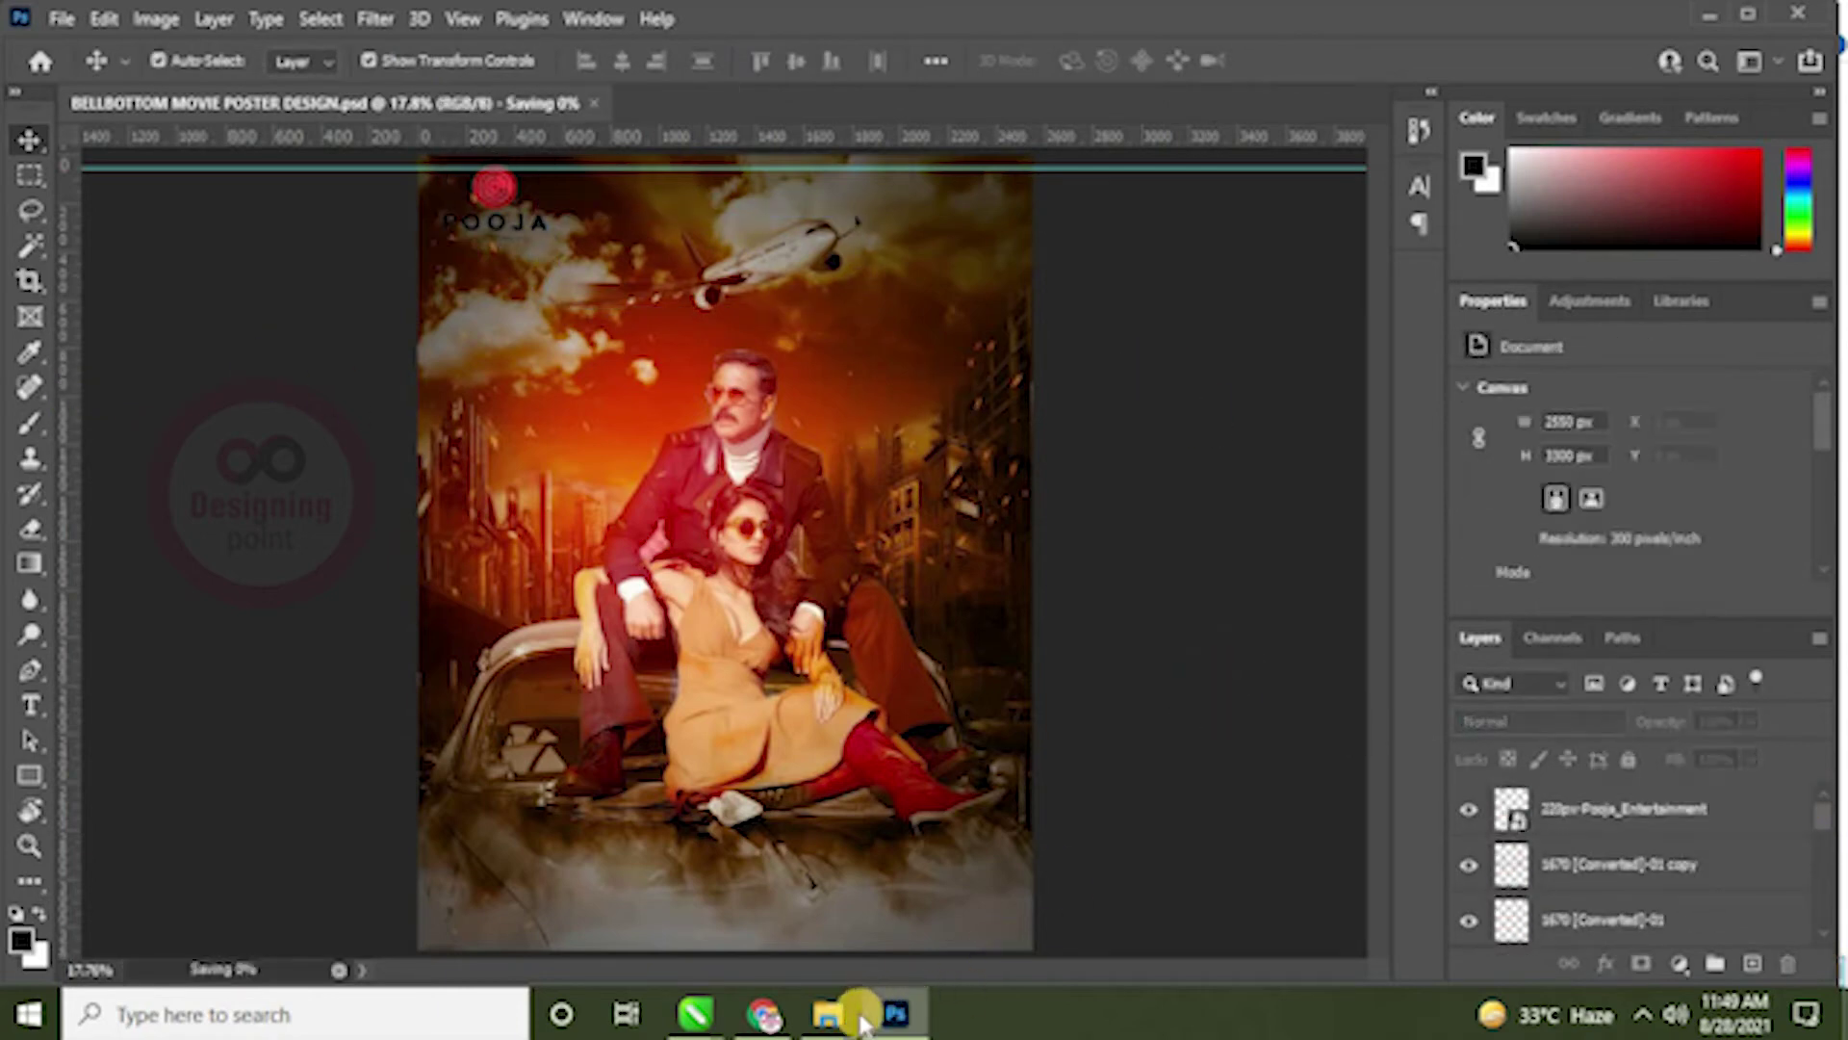
Step: Place the Emmay-logo image from the bellbottom MOVIE POSTER DESIGN folder, scaled to about 381 × 234 px, in the poster's upper-right corner
mouse_move(828, 1013)
left_click(659, 915)
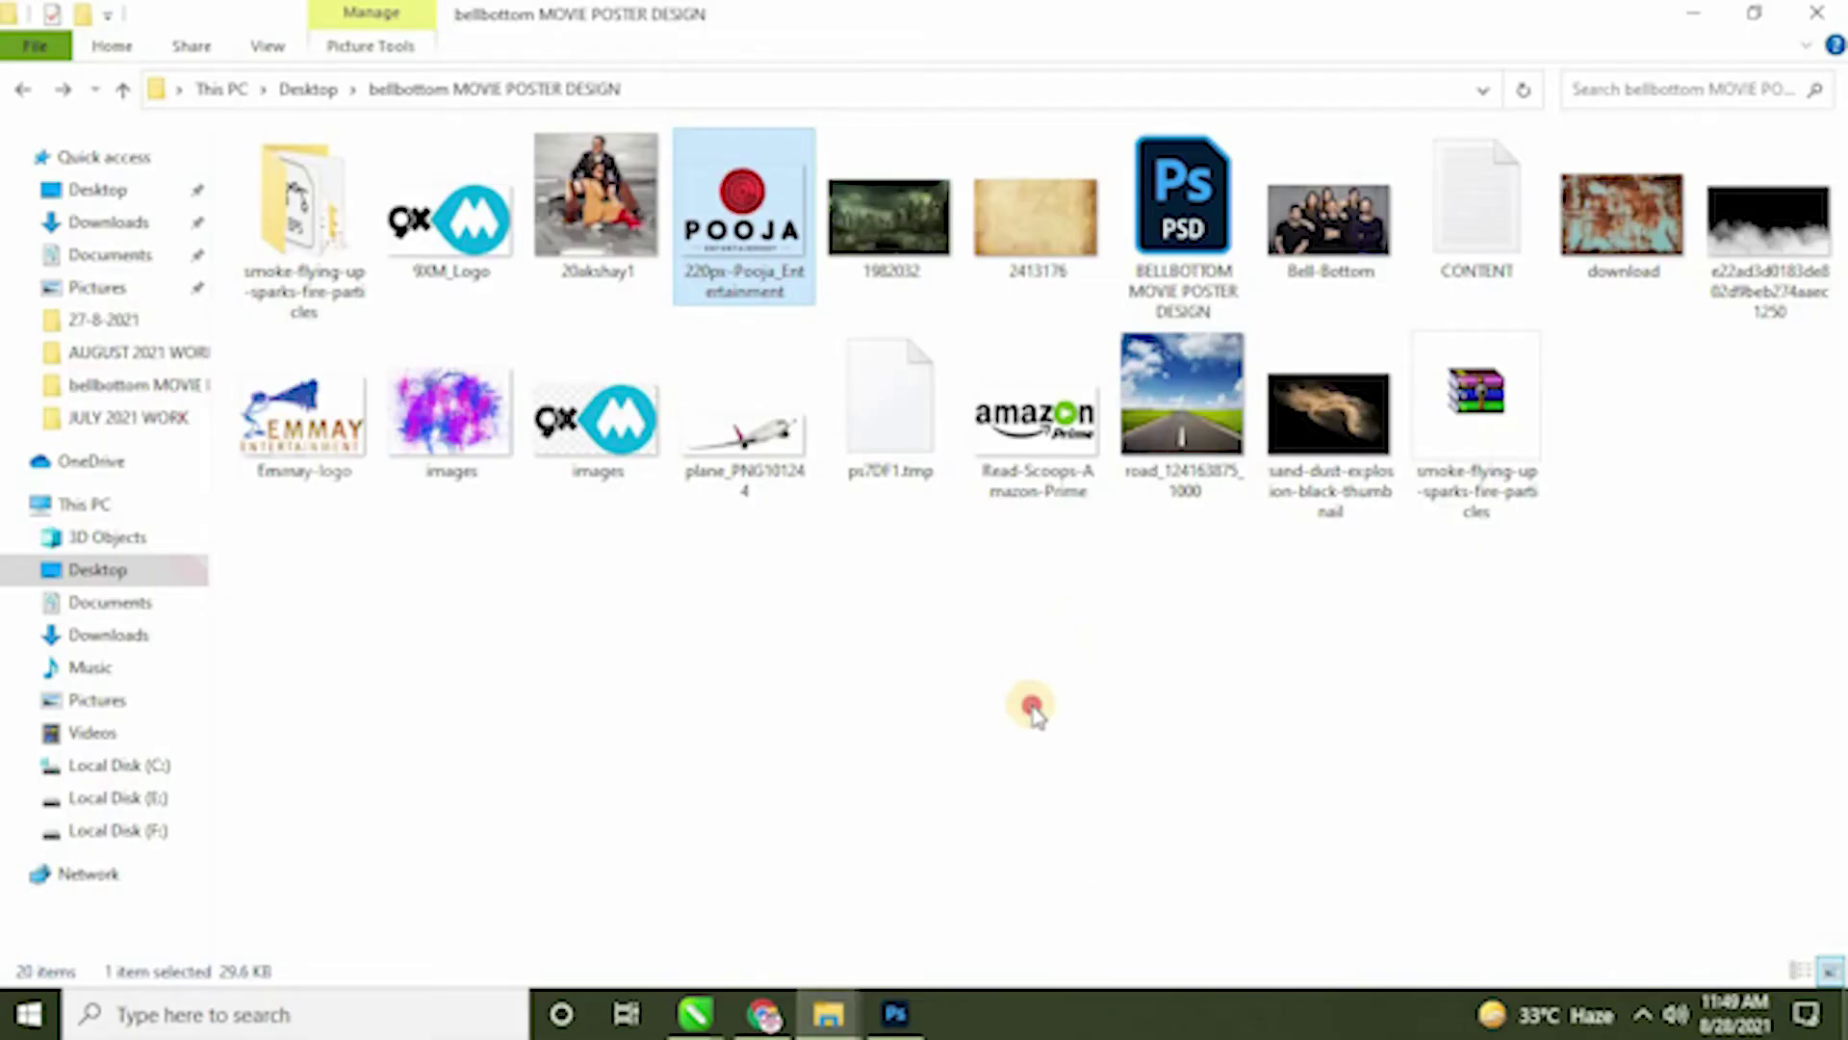
left_click(1032, 713)
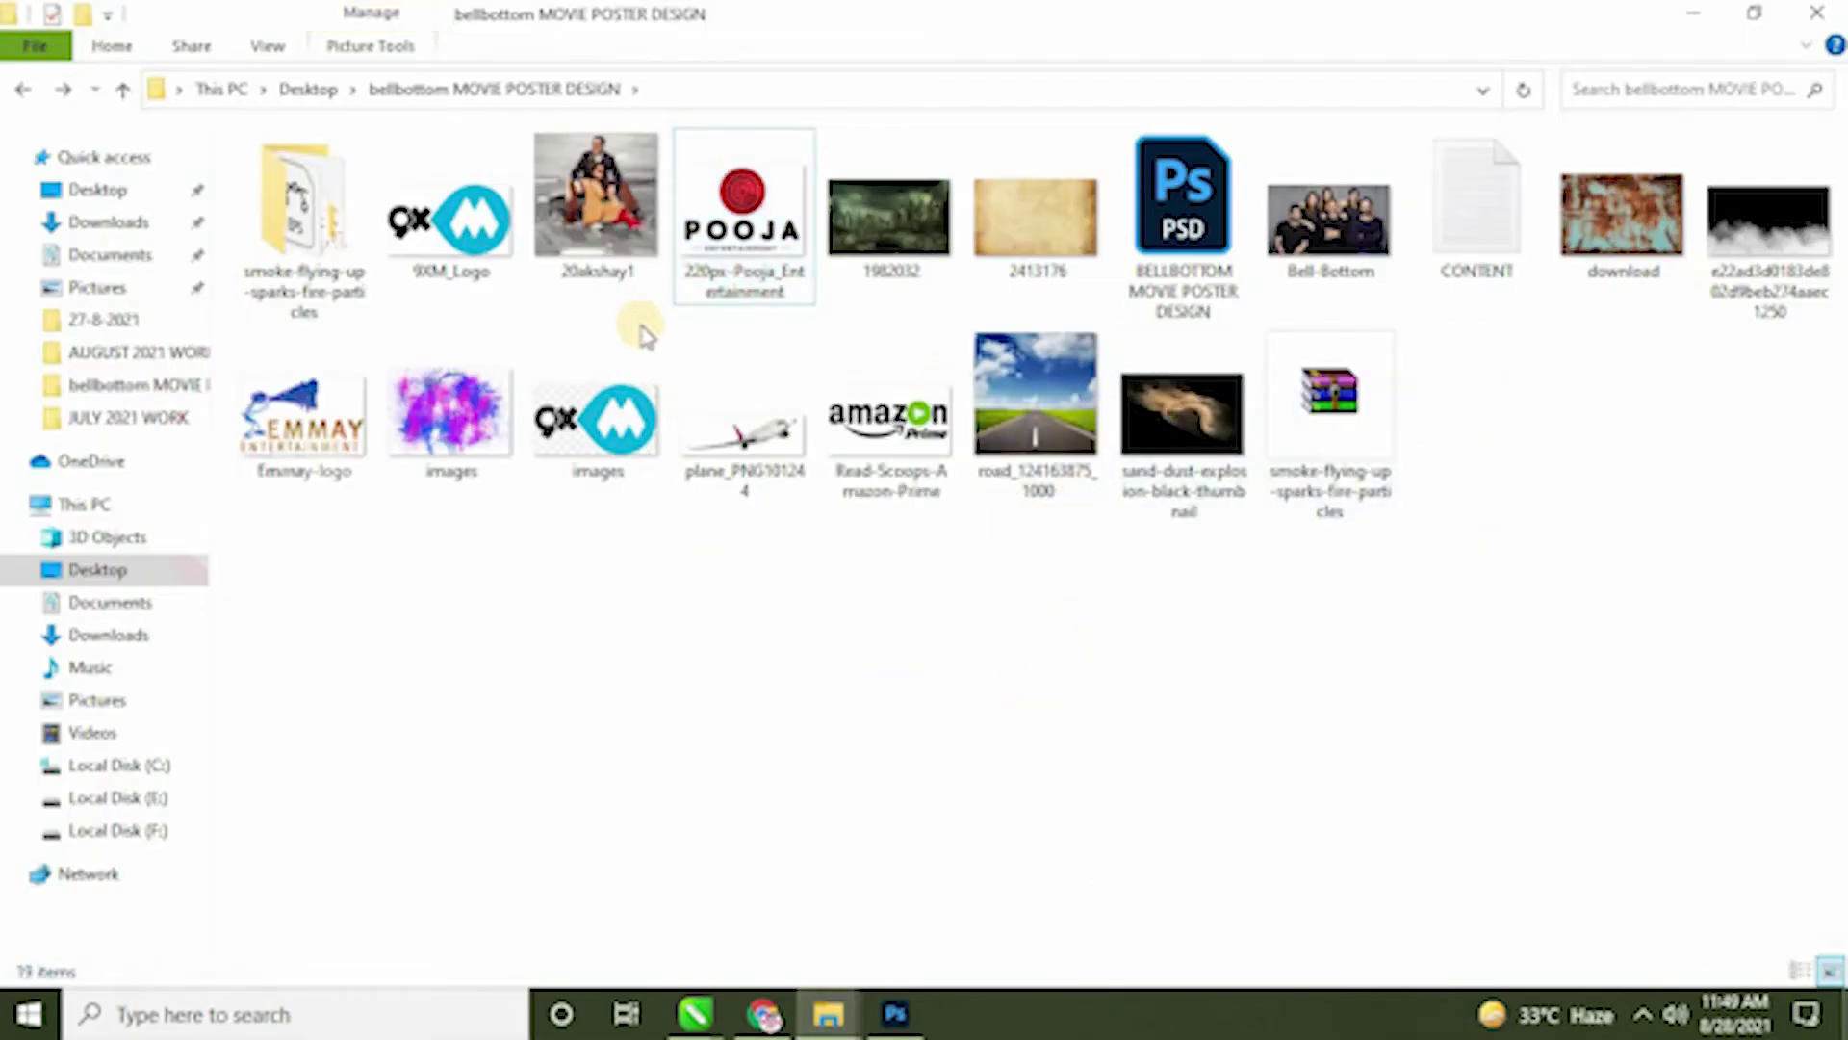
right_click(1103, 712)
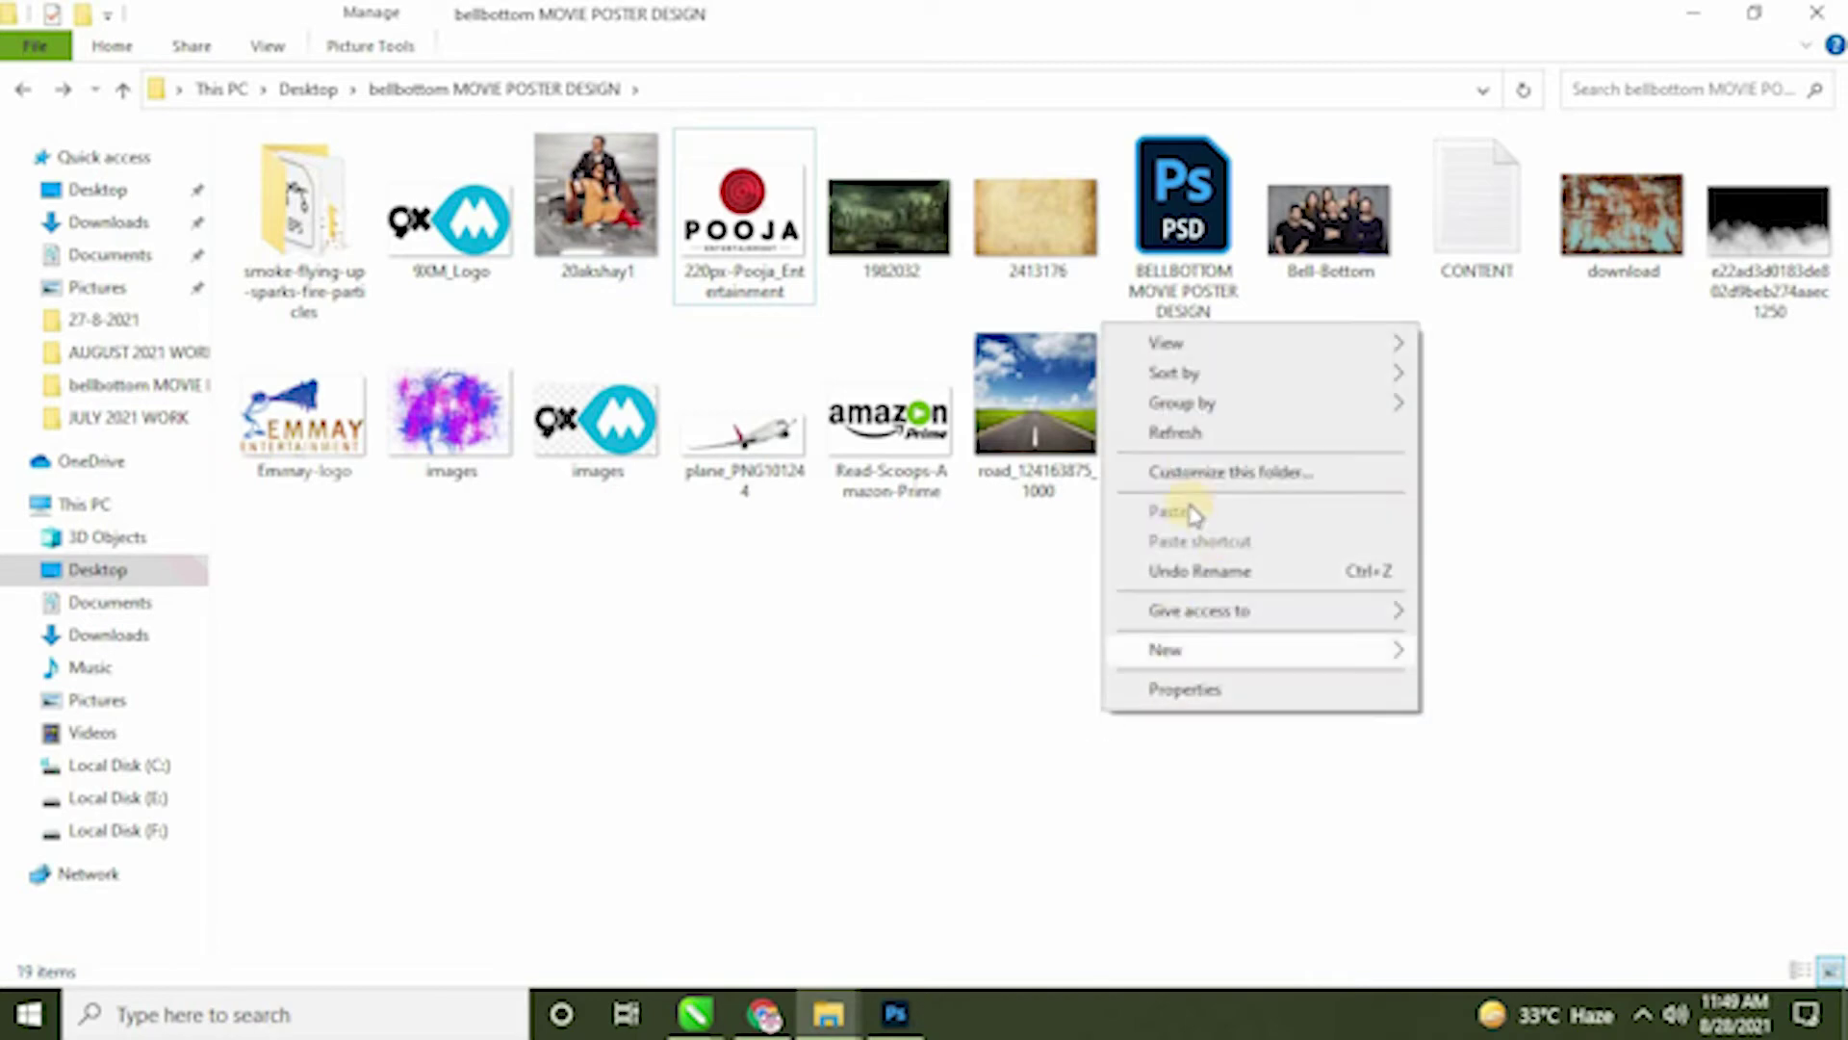
left_click(1184, 431)
left_click_drag(353, 442, 924, 256)
left_click_drag(856, 484, 905, 280)
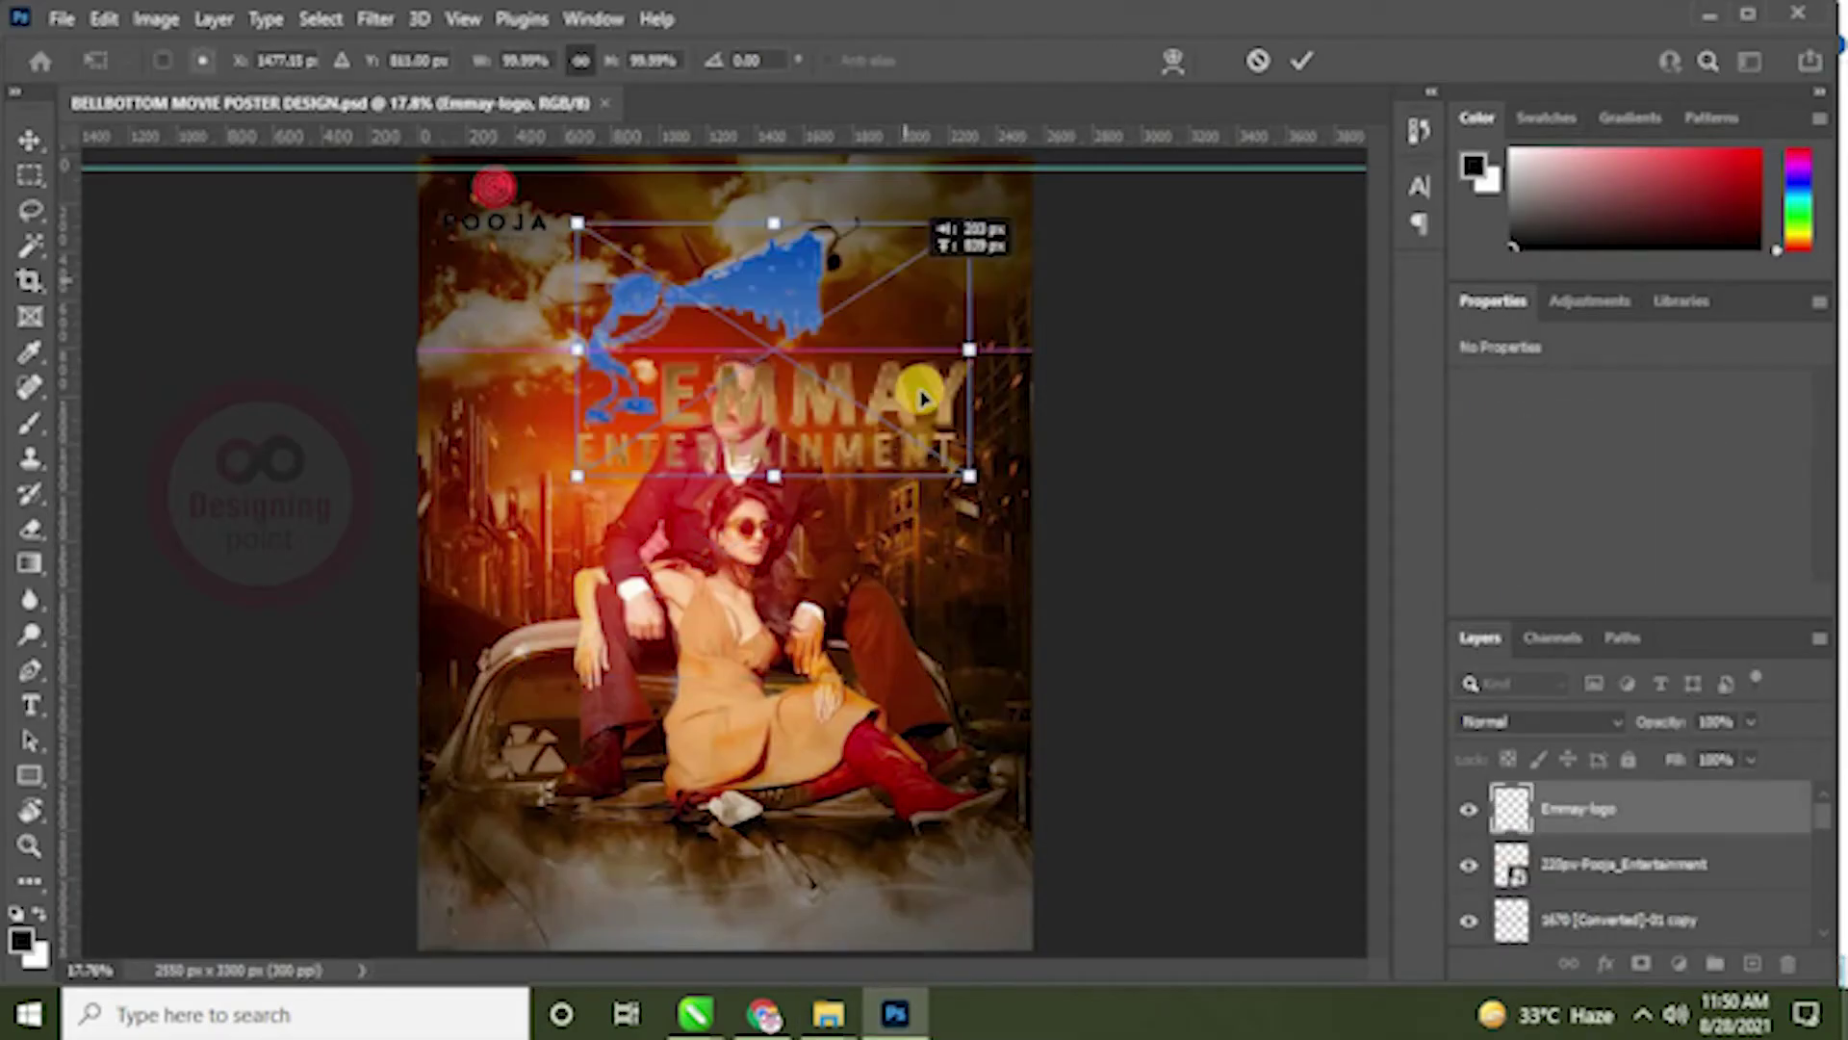
left_click_drag(969, 490, 919, 223)
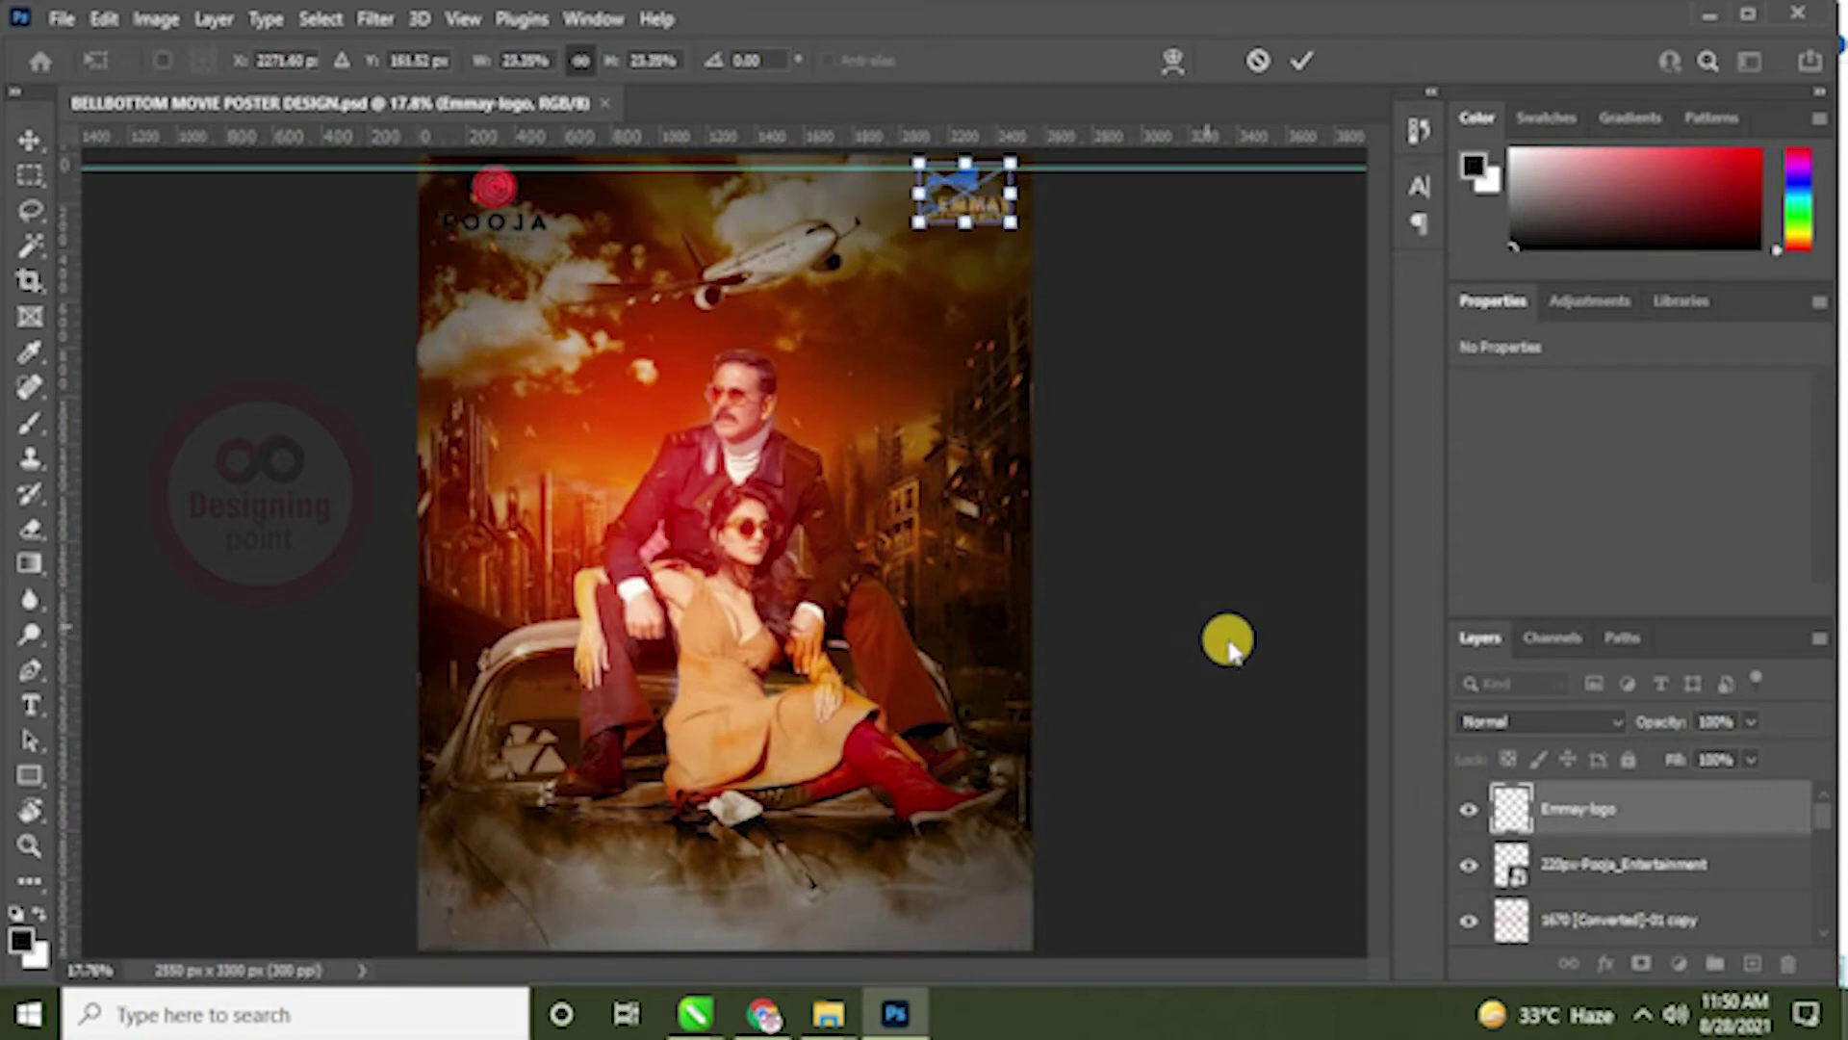
key("Return")
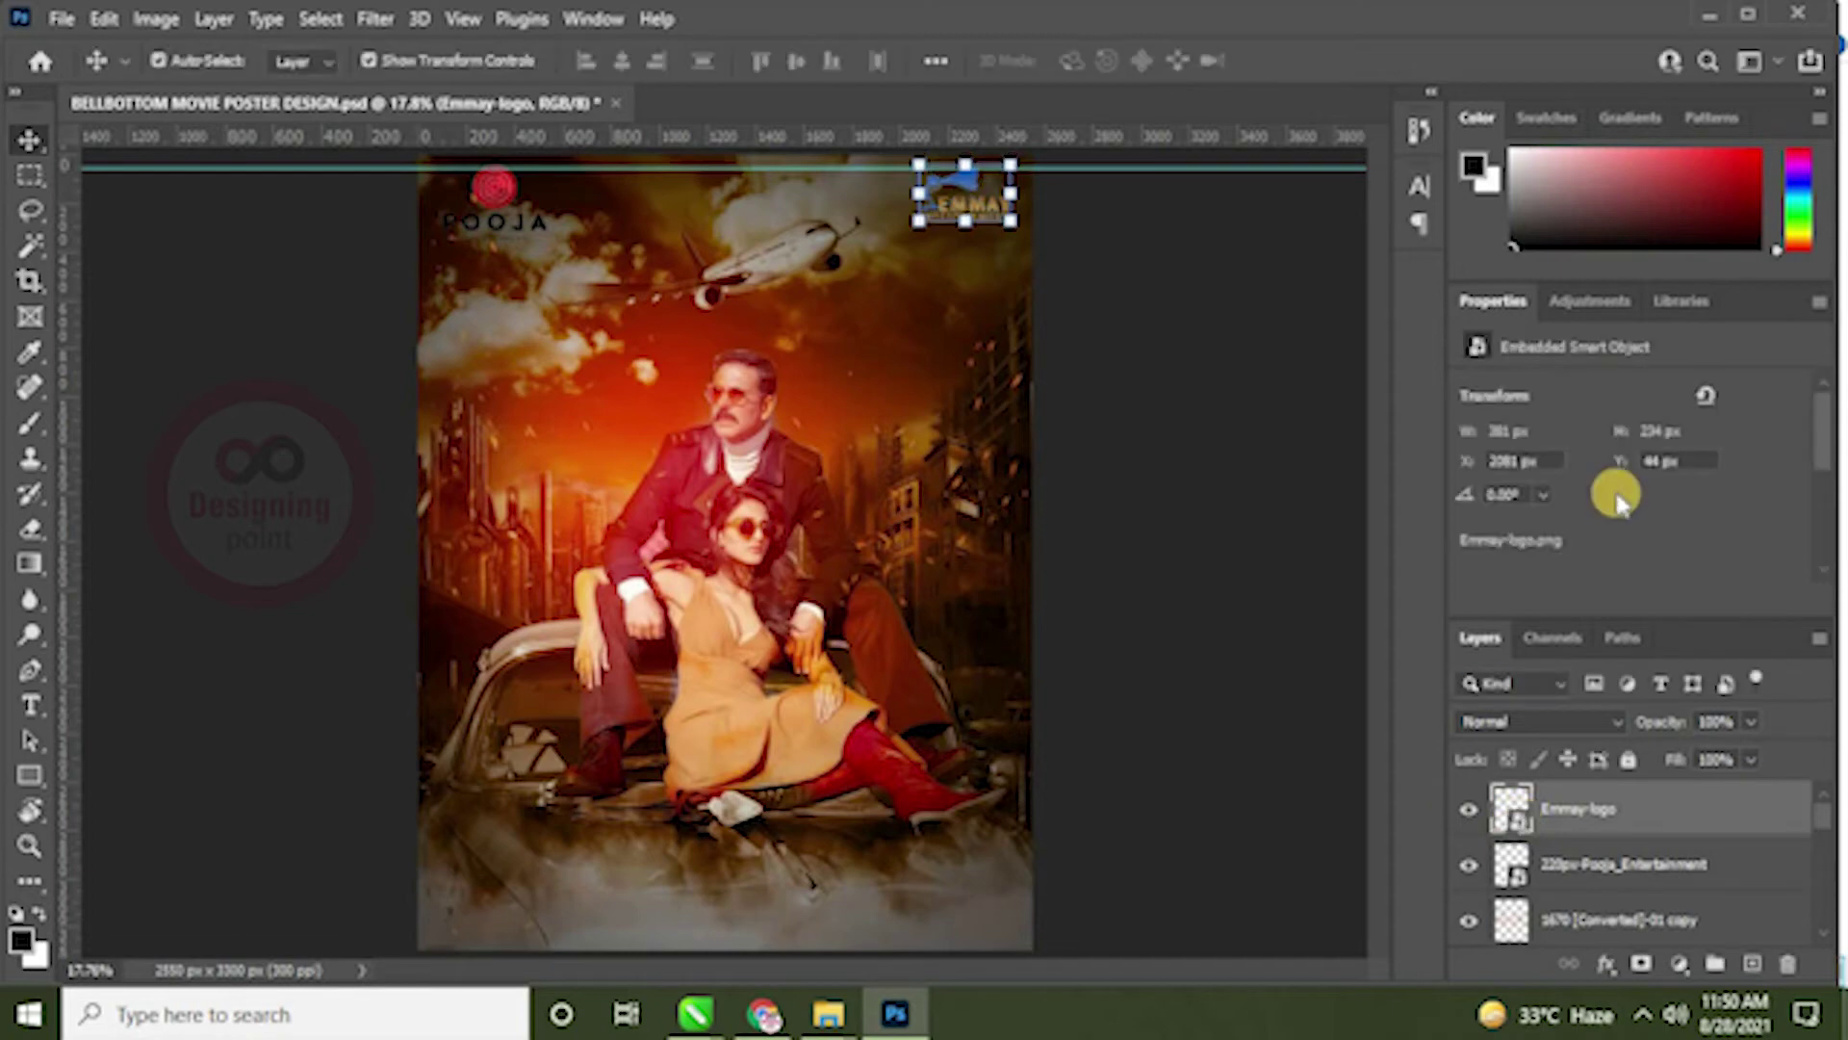
Step: Rasterize the Emmay-logo layer and select its pixels
right_click(1612, 807)
left_click(1319, 526)
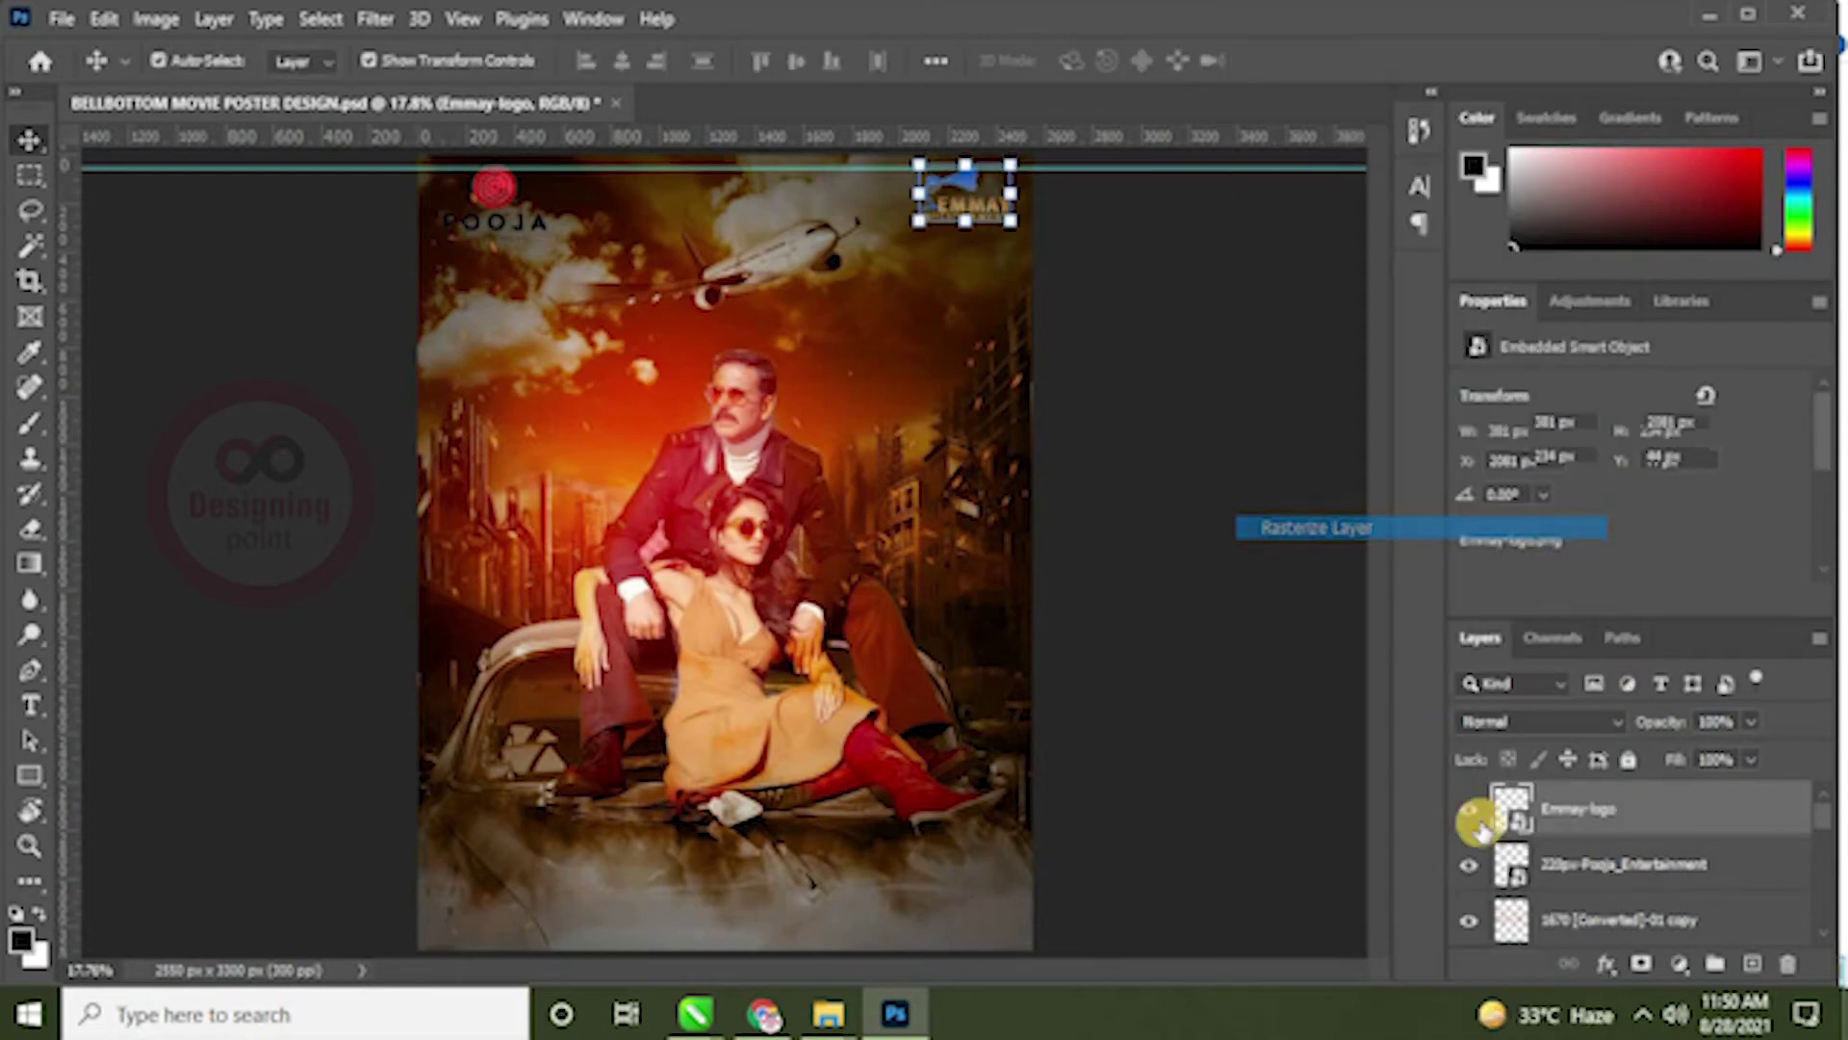
right_click(1508, 811)
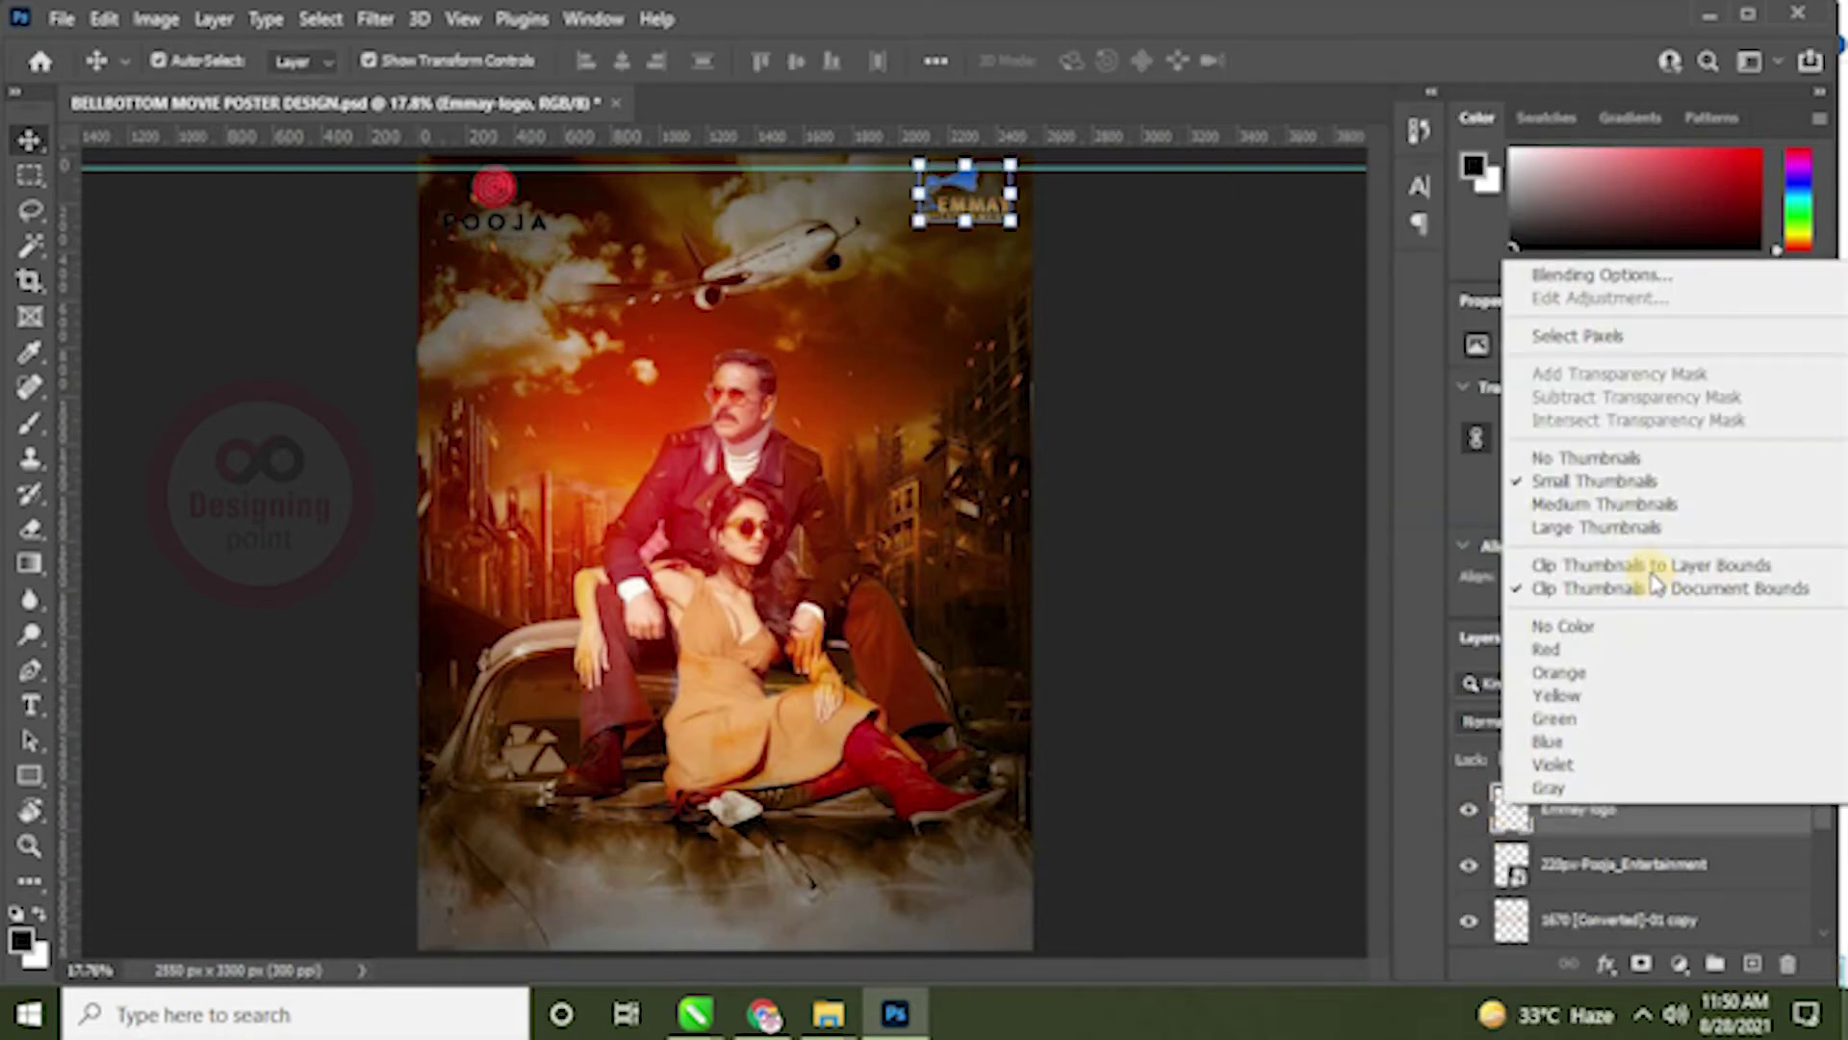
left_click(1600, 339)
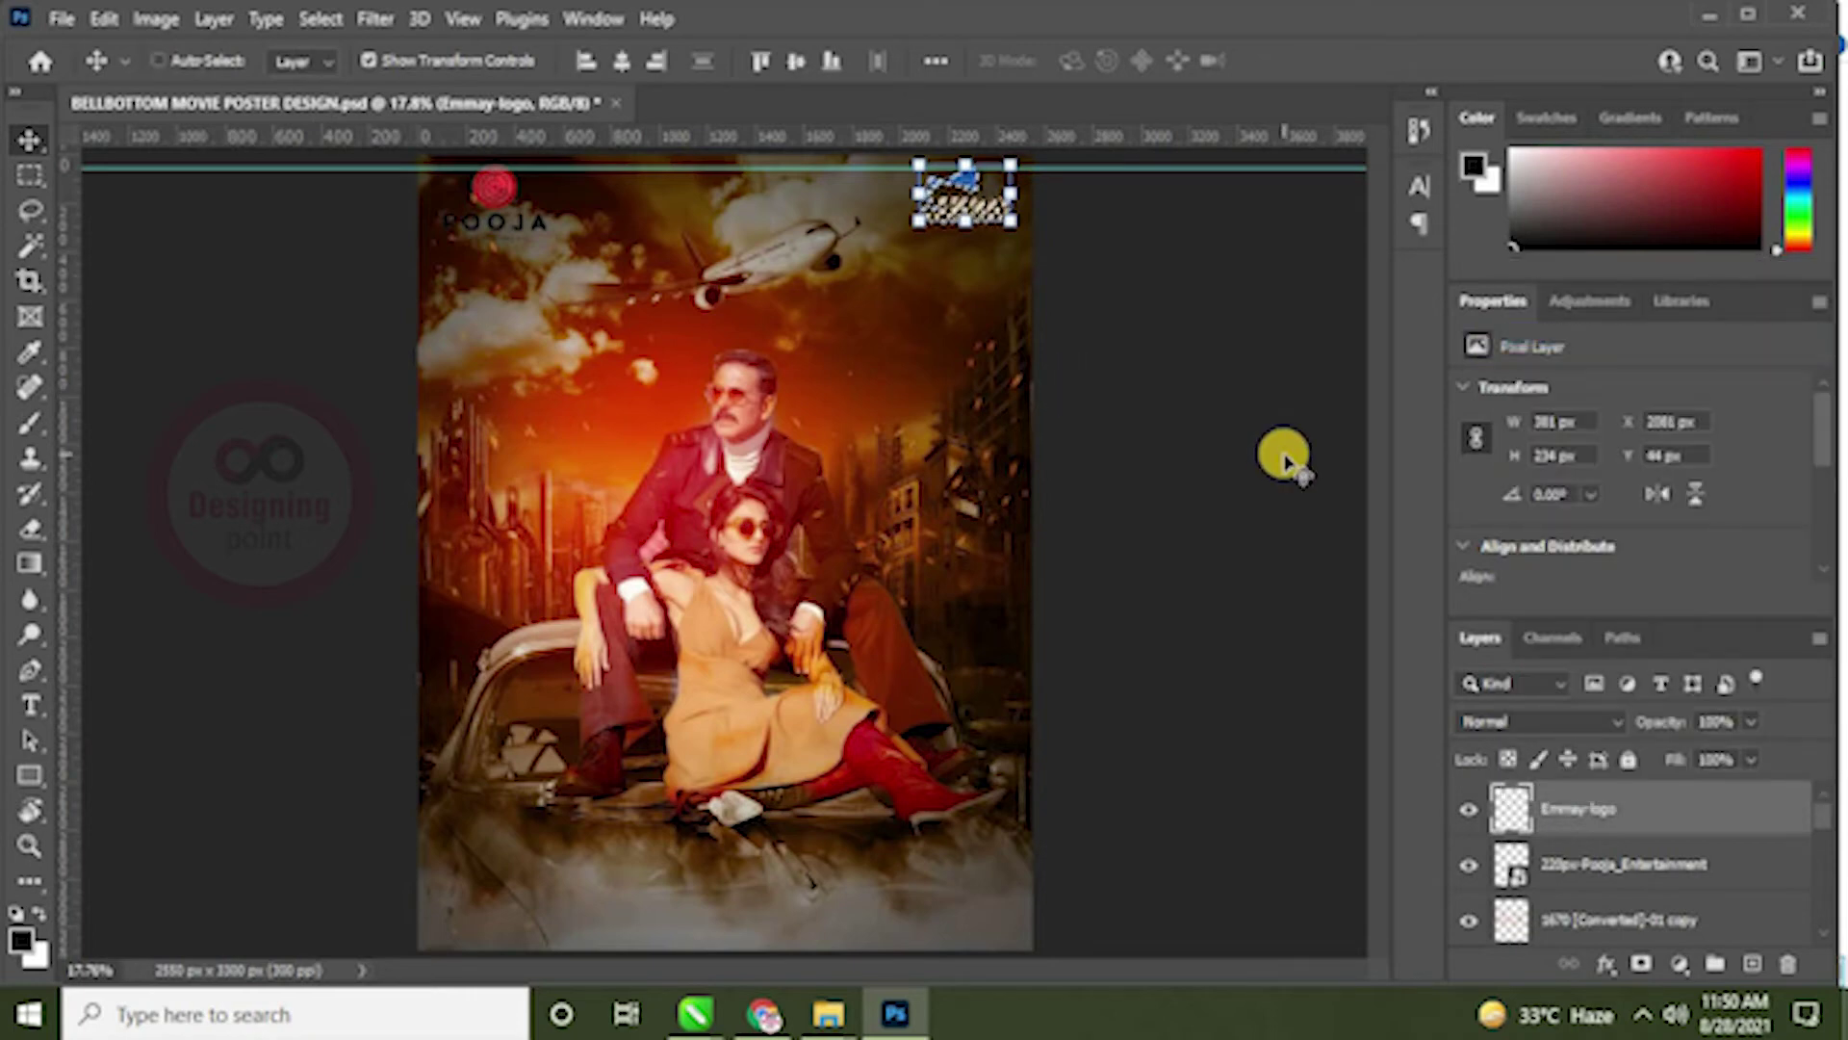
Step: Turn the Emmay logo black using Levels with the white output level at 0, and save the document
key("ctrl+l")
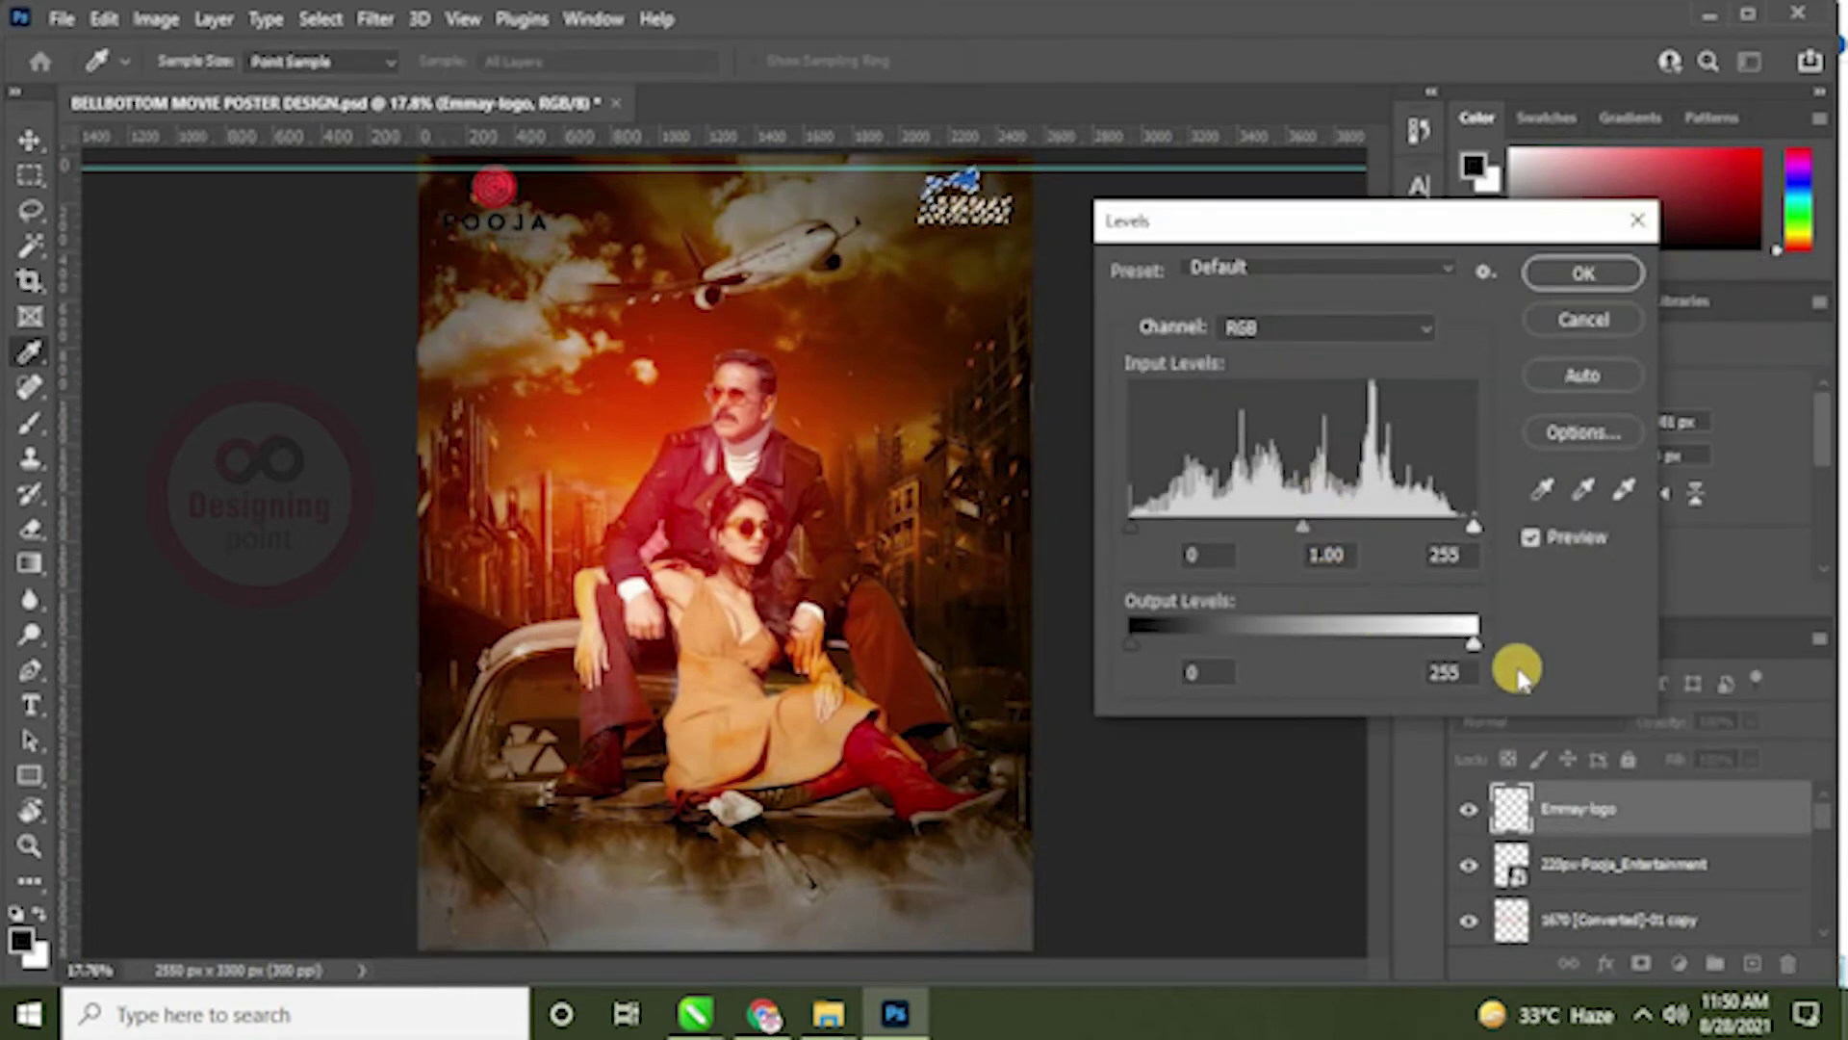
left_click_drag(1473, 643, 1130, 643)
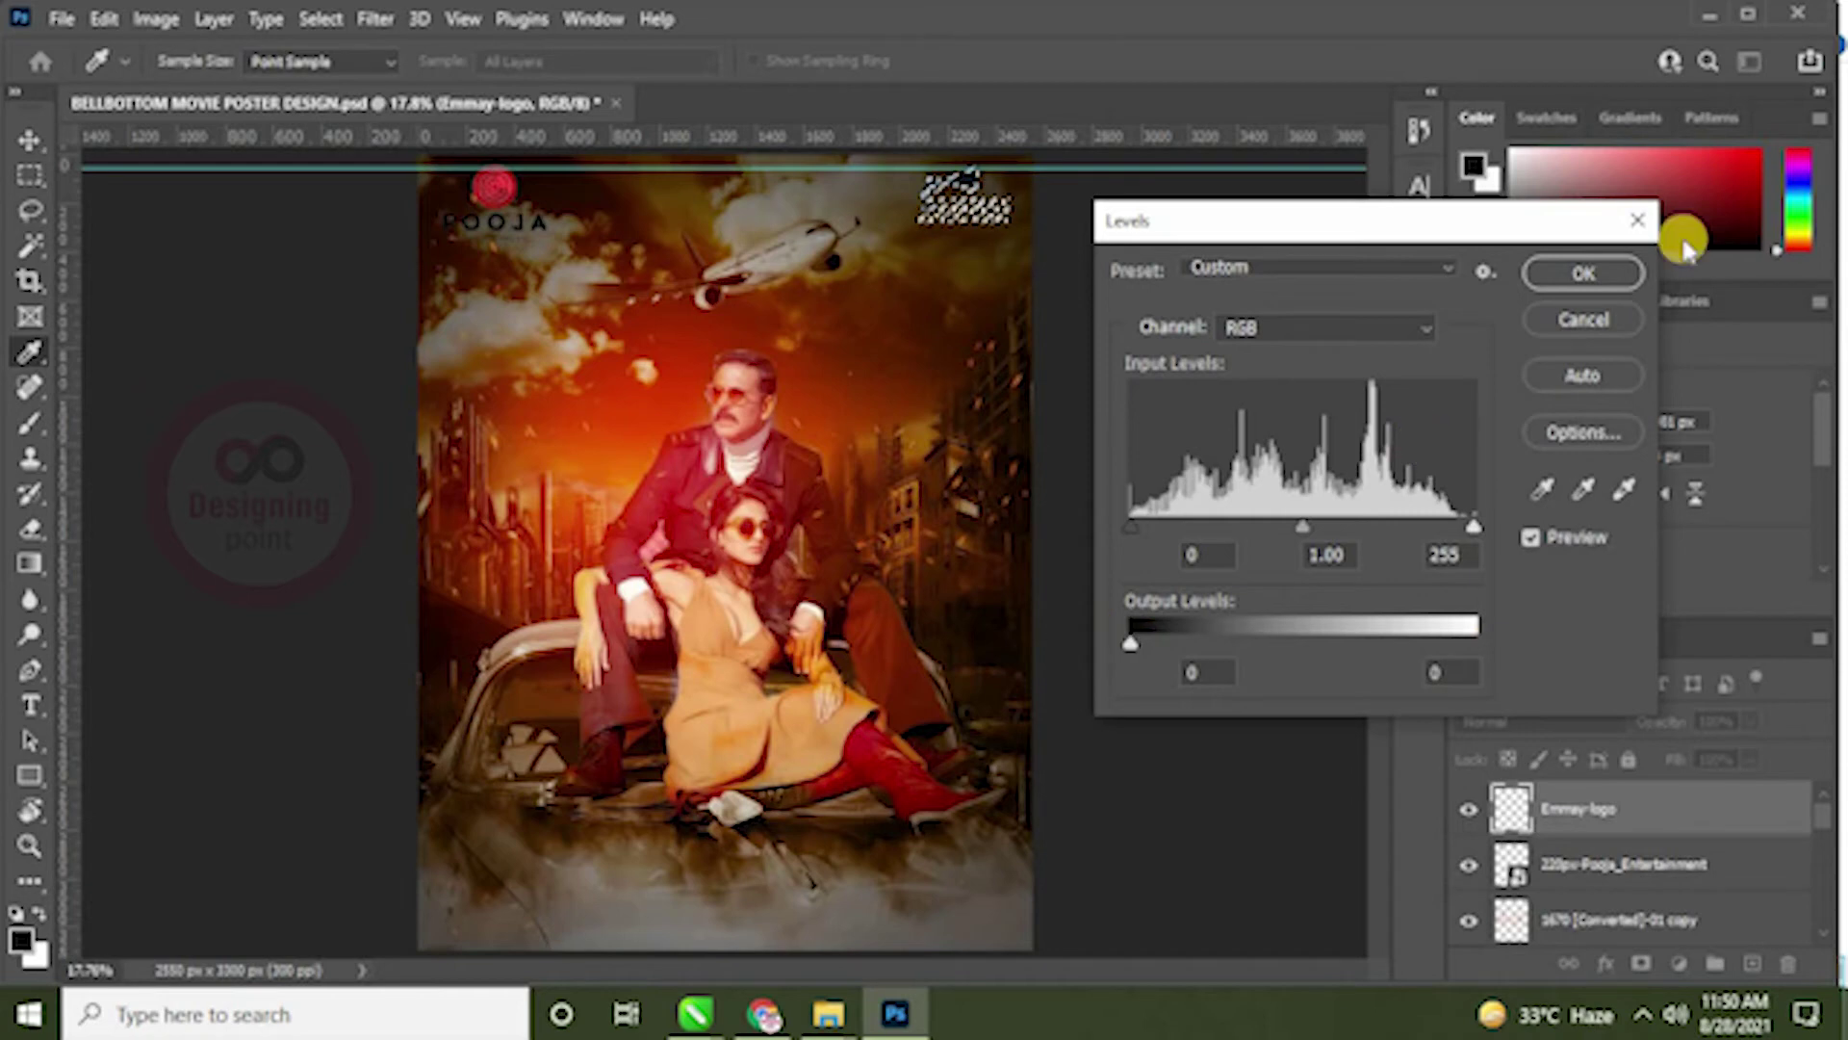
left_click(1583, 273)
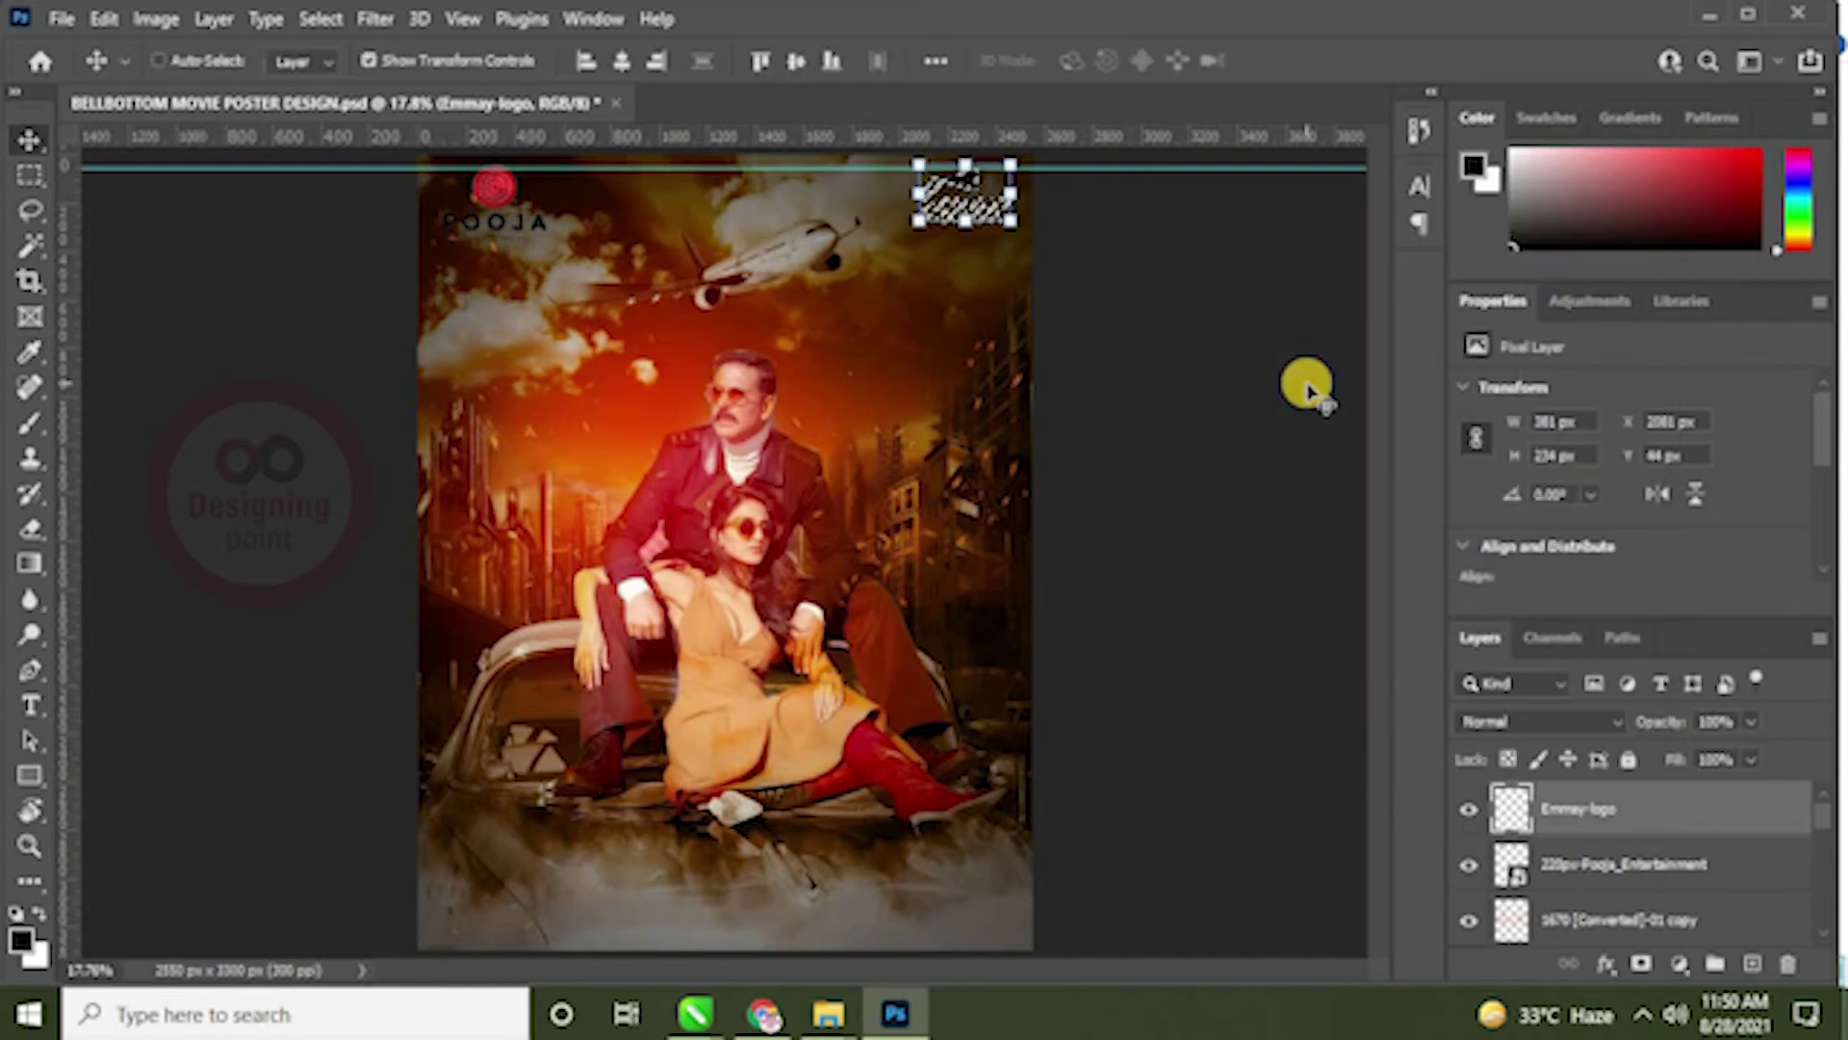
key("ctrl+s")
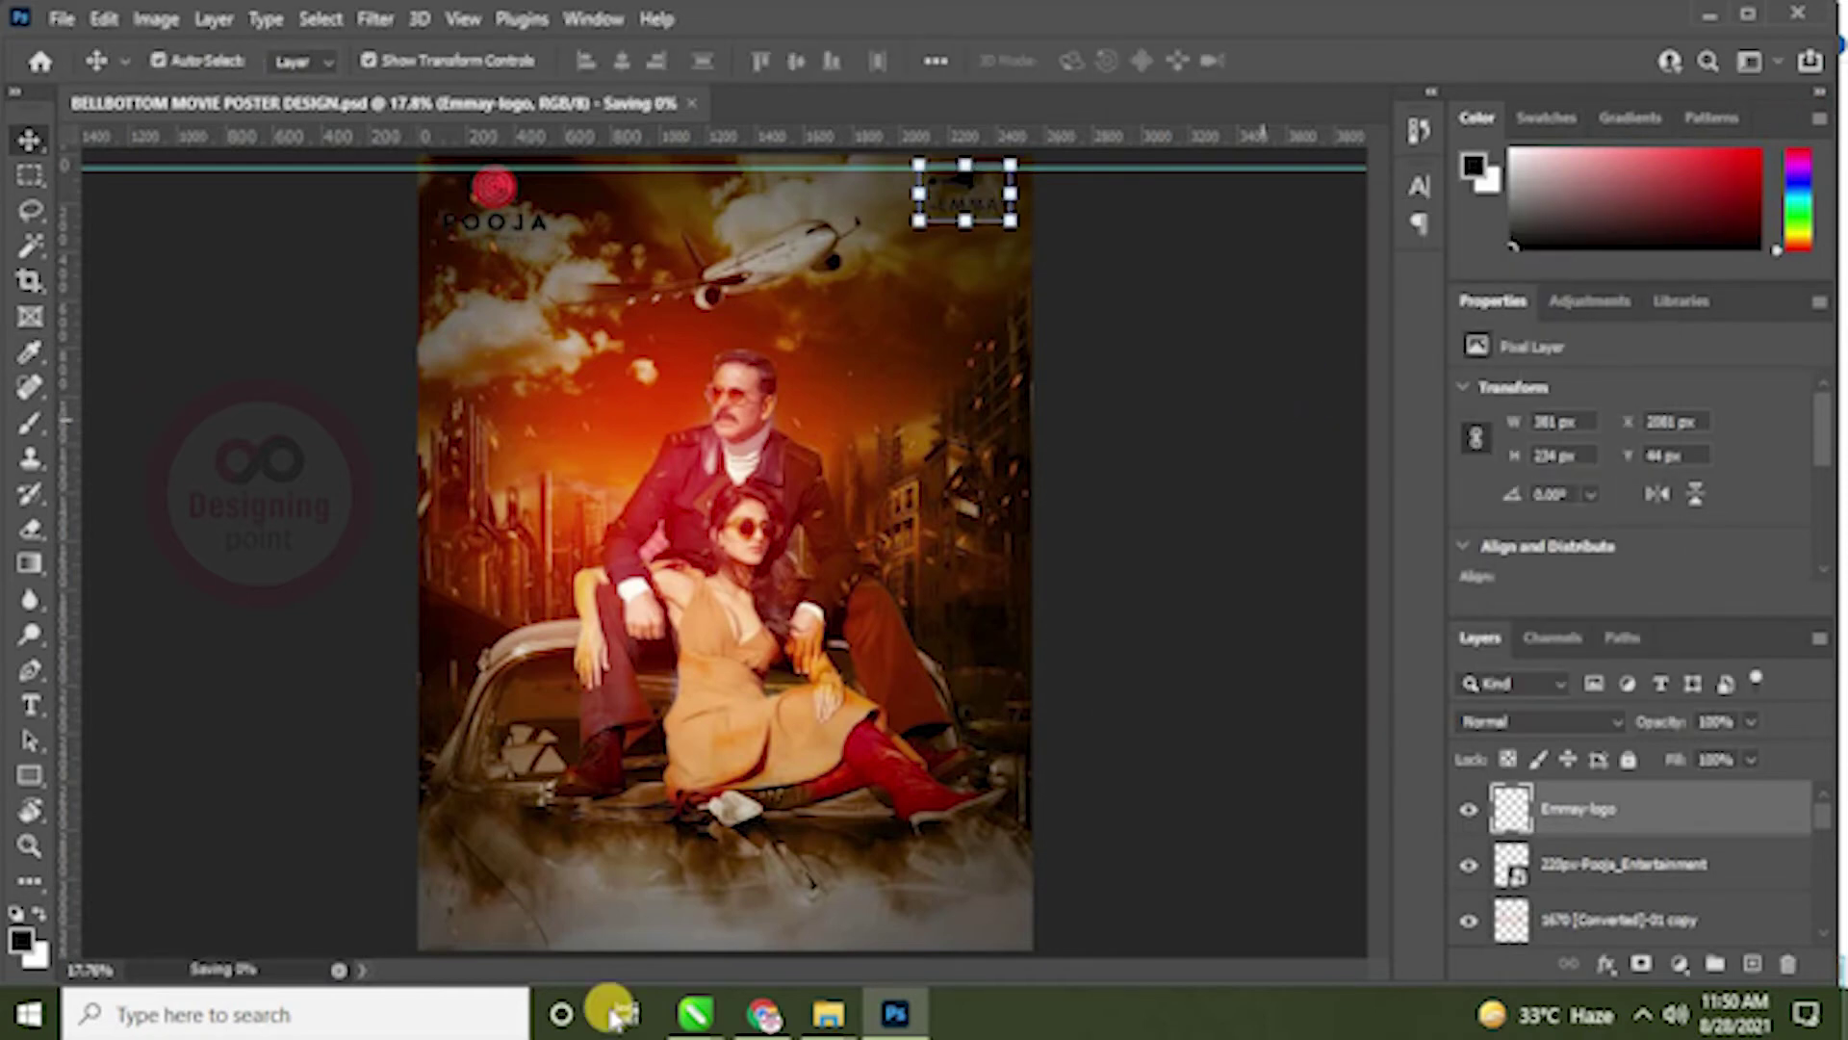
mouse_move(833, 1020)
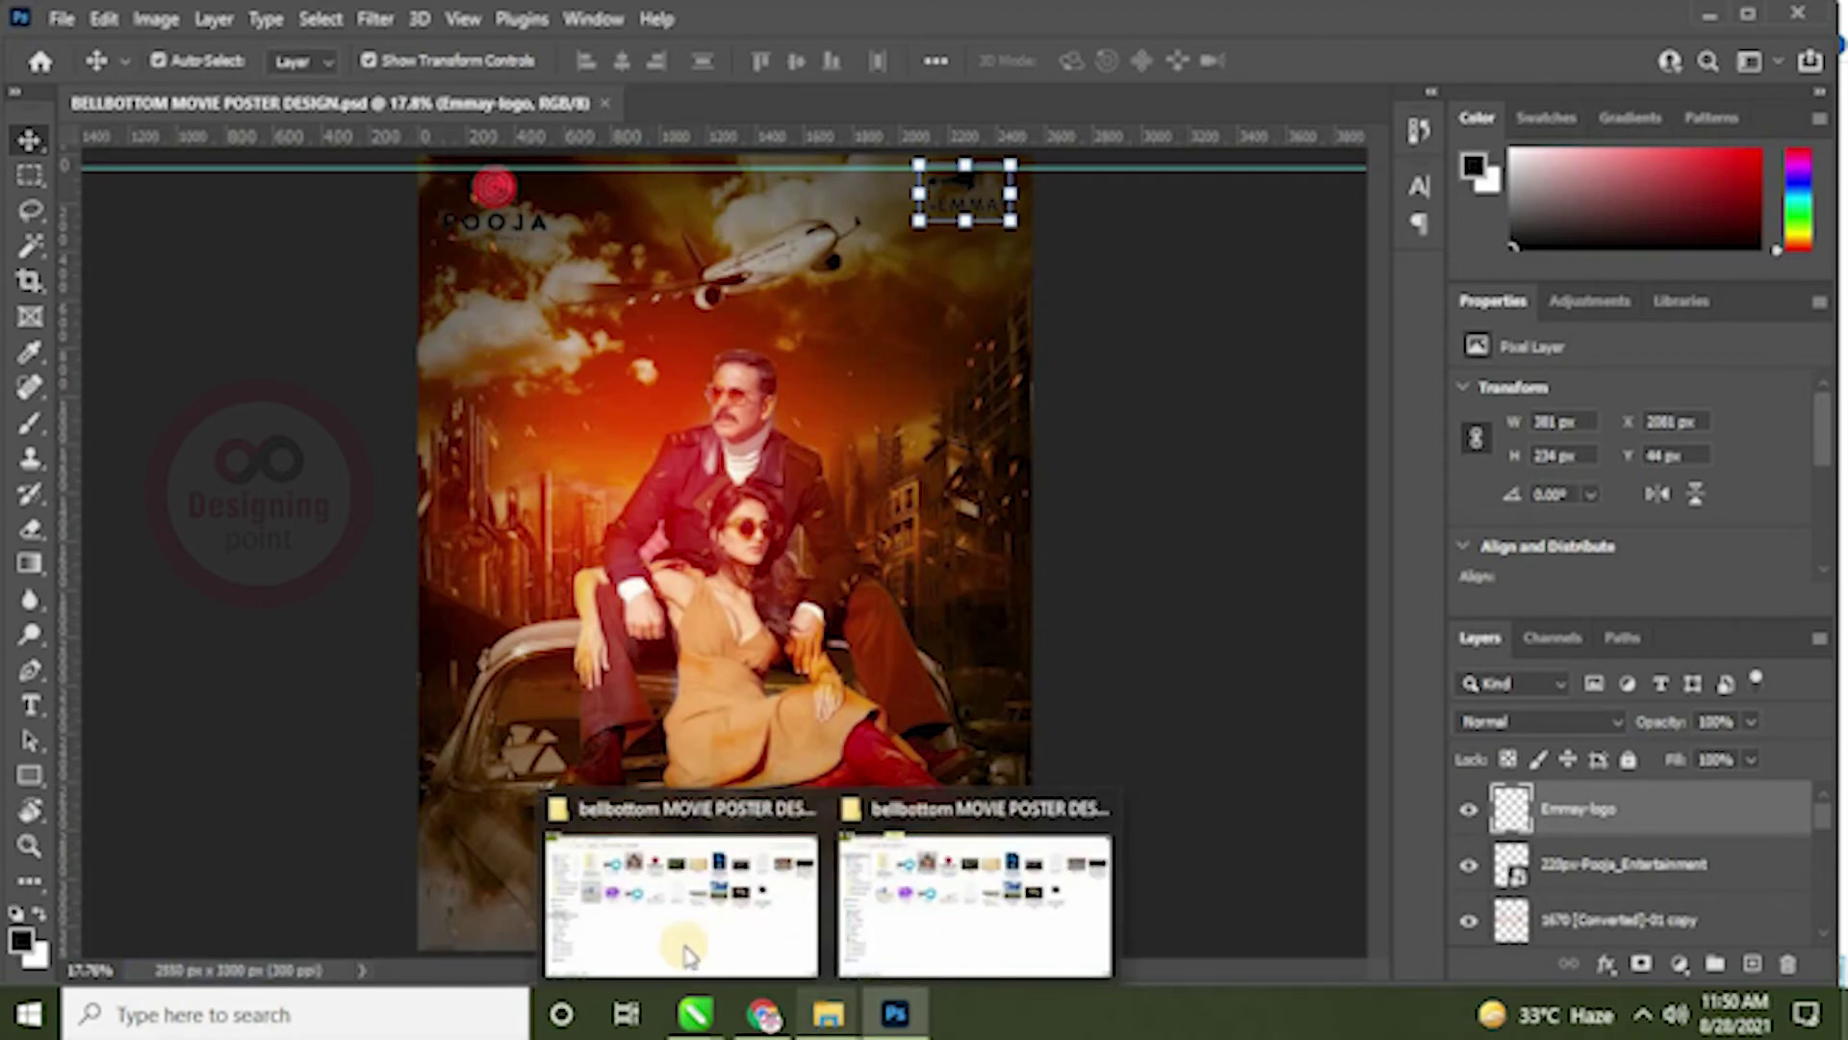
left_click(648, 930)
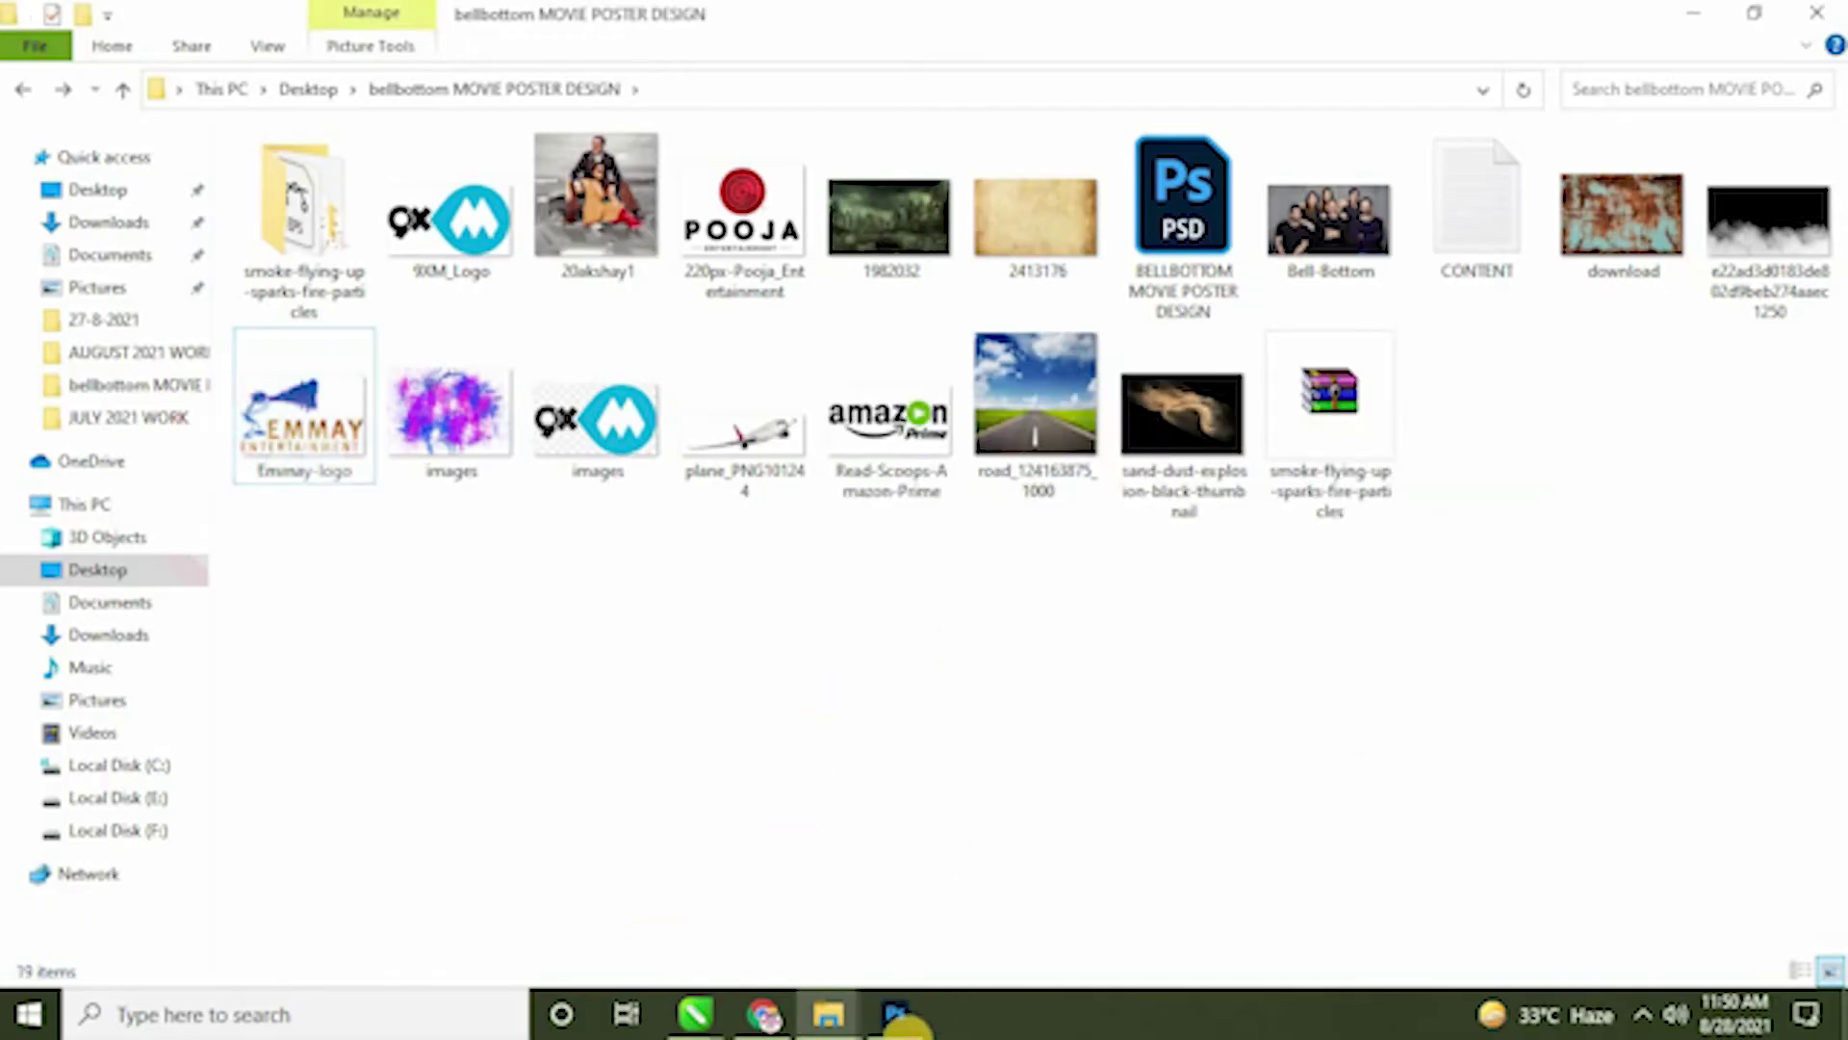
left_click(893, 1018)
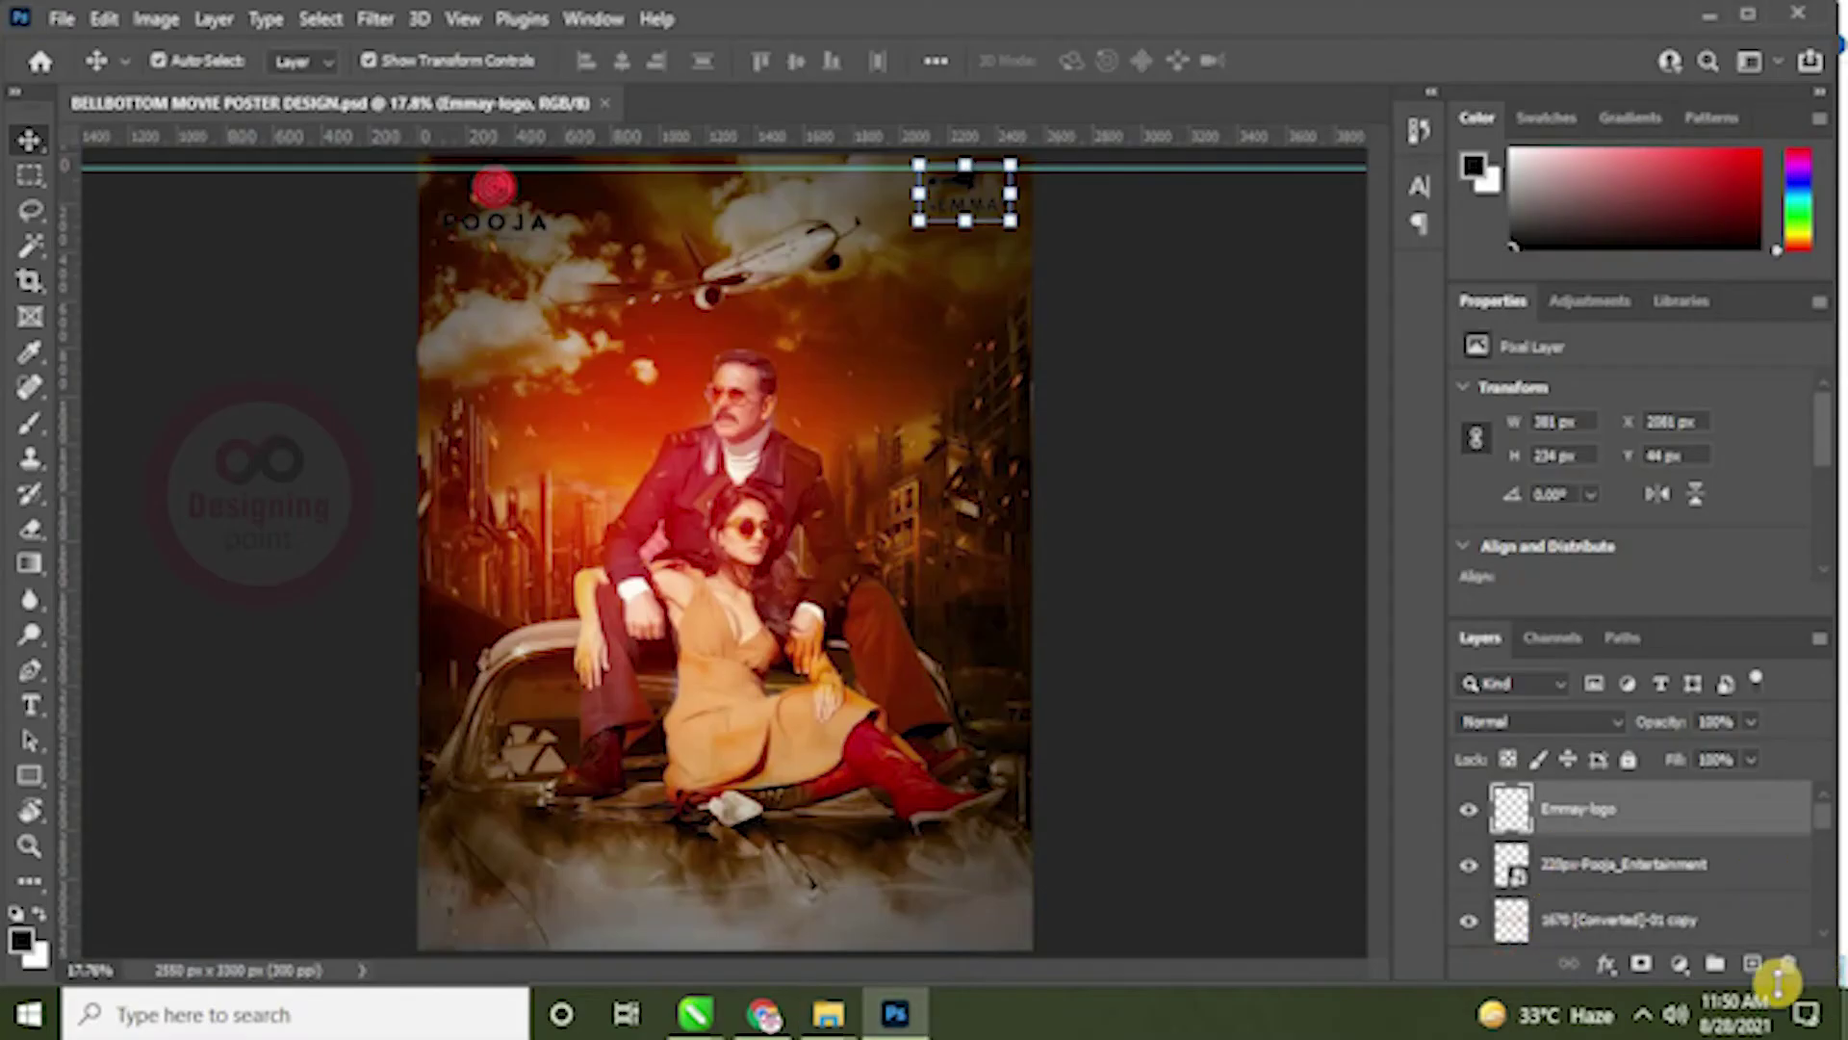
Step: Add a new layer and enter the horizontal title text BELLOTOM in black below the seated couple
left_click(1752, 965)
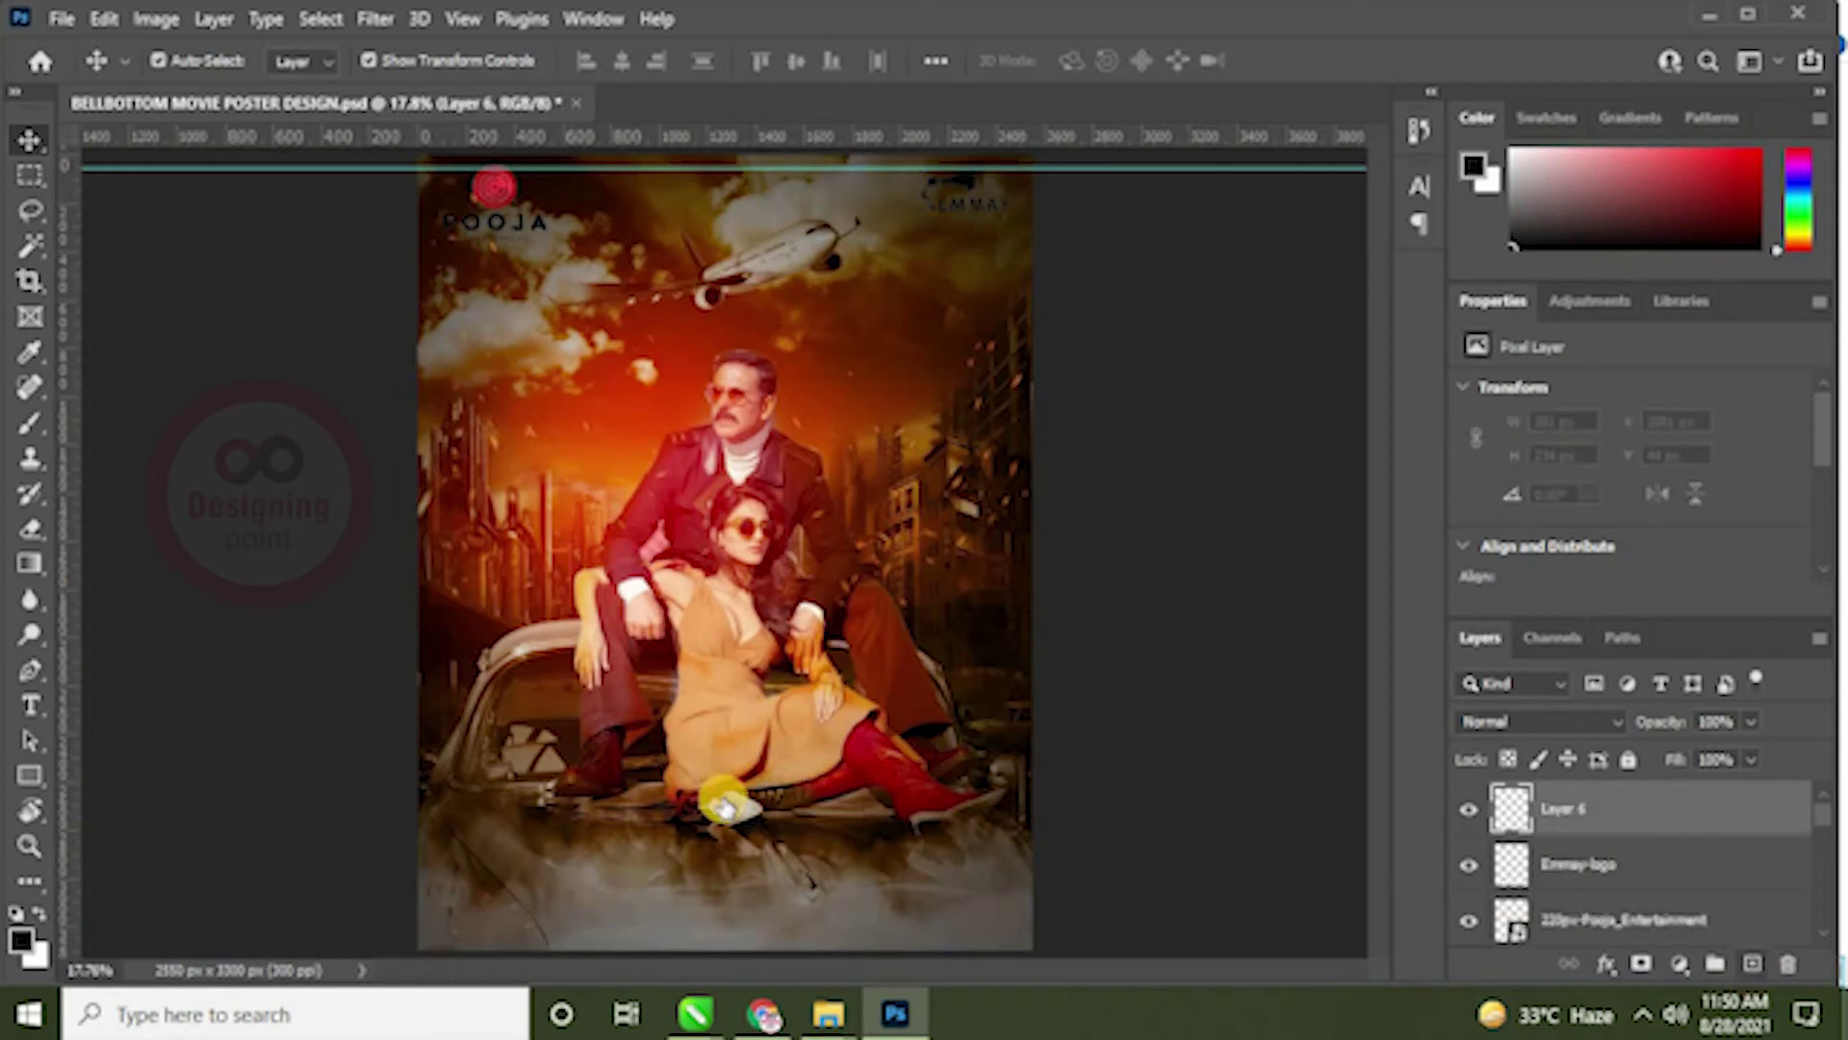
left_click(32, 702)
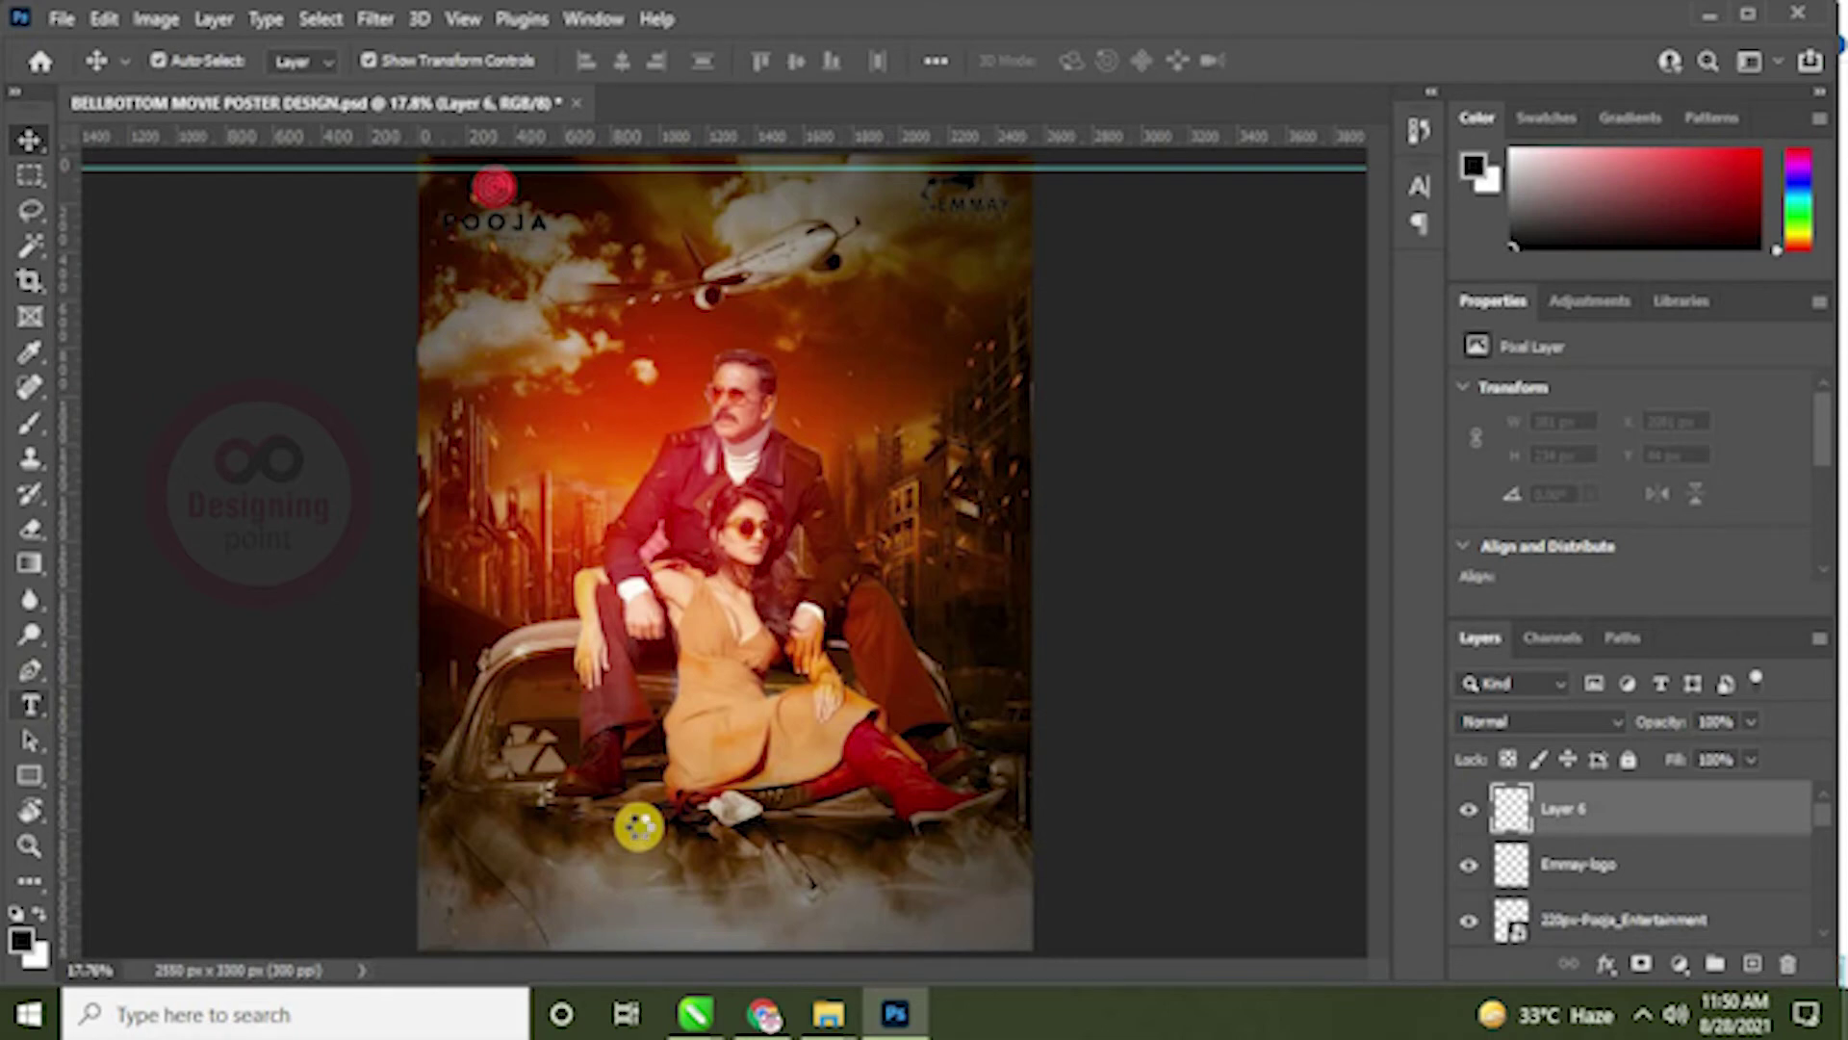
key("t")
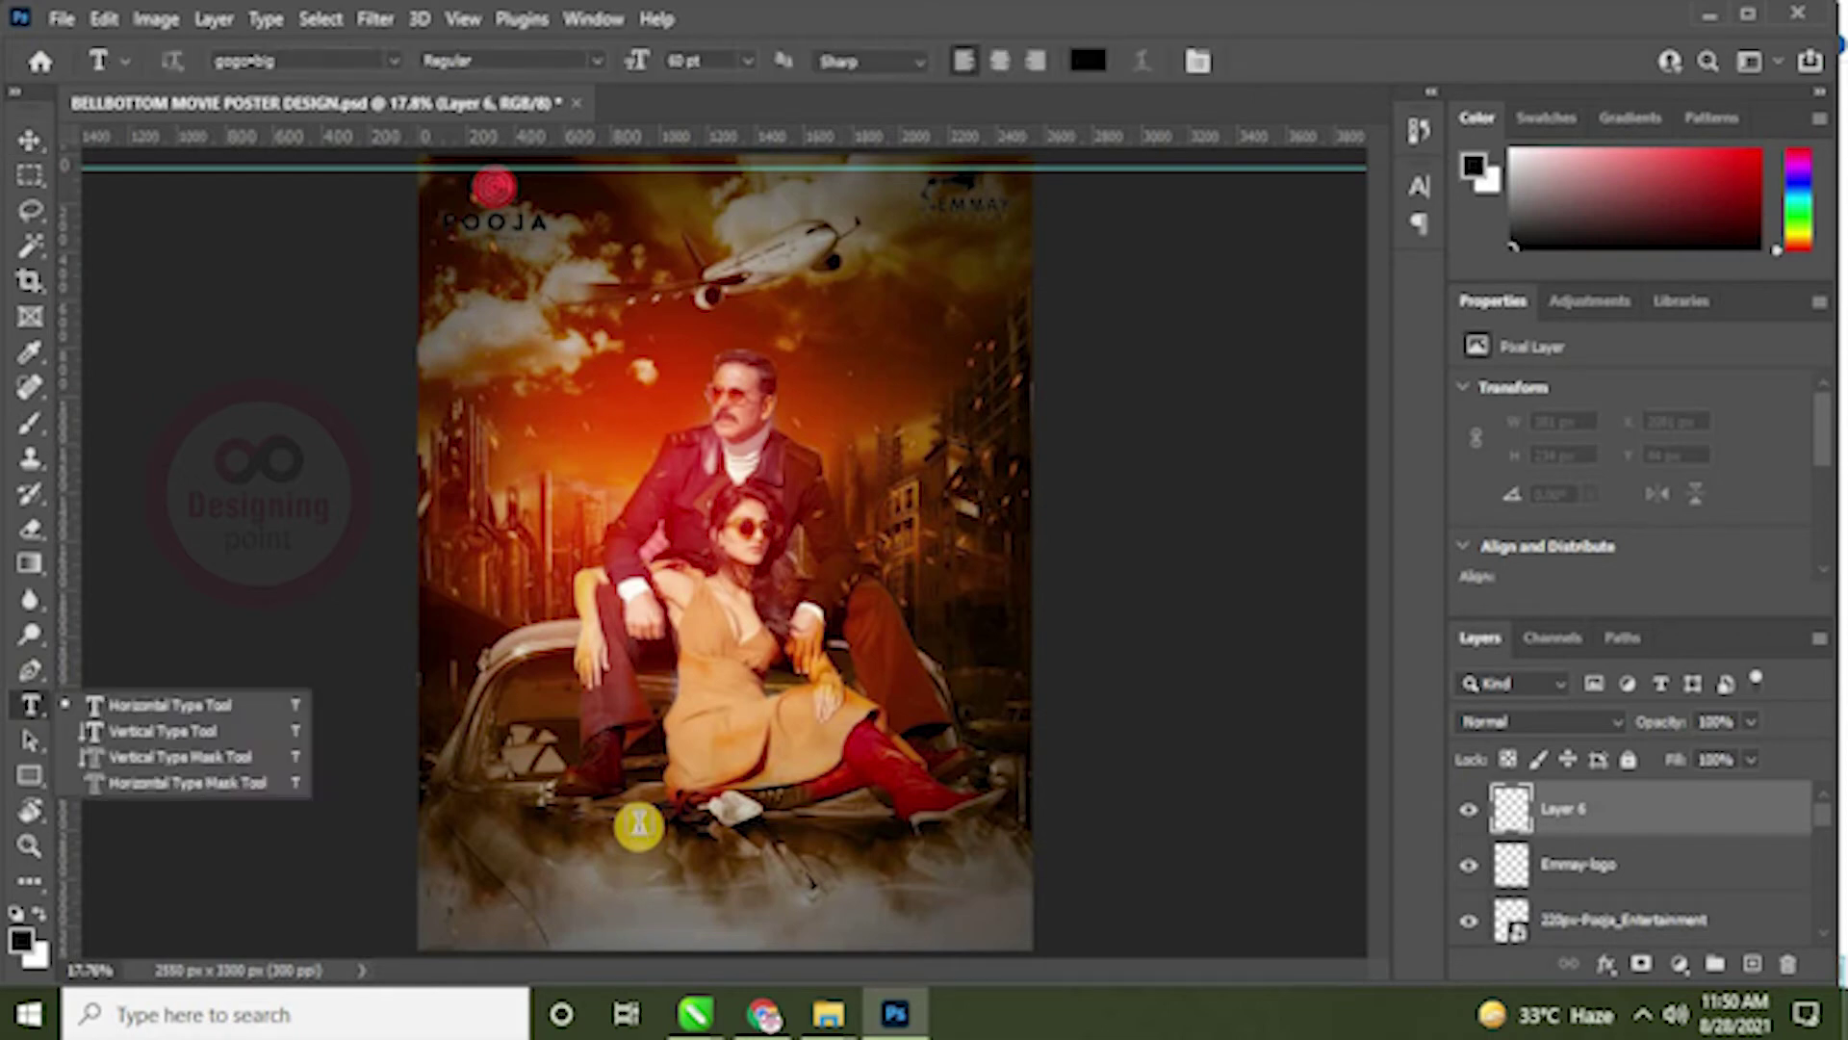
left_click(774, 856)
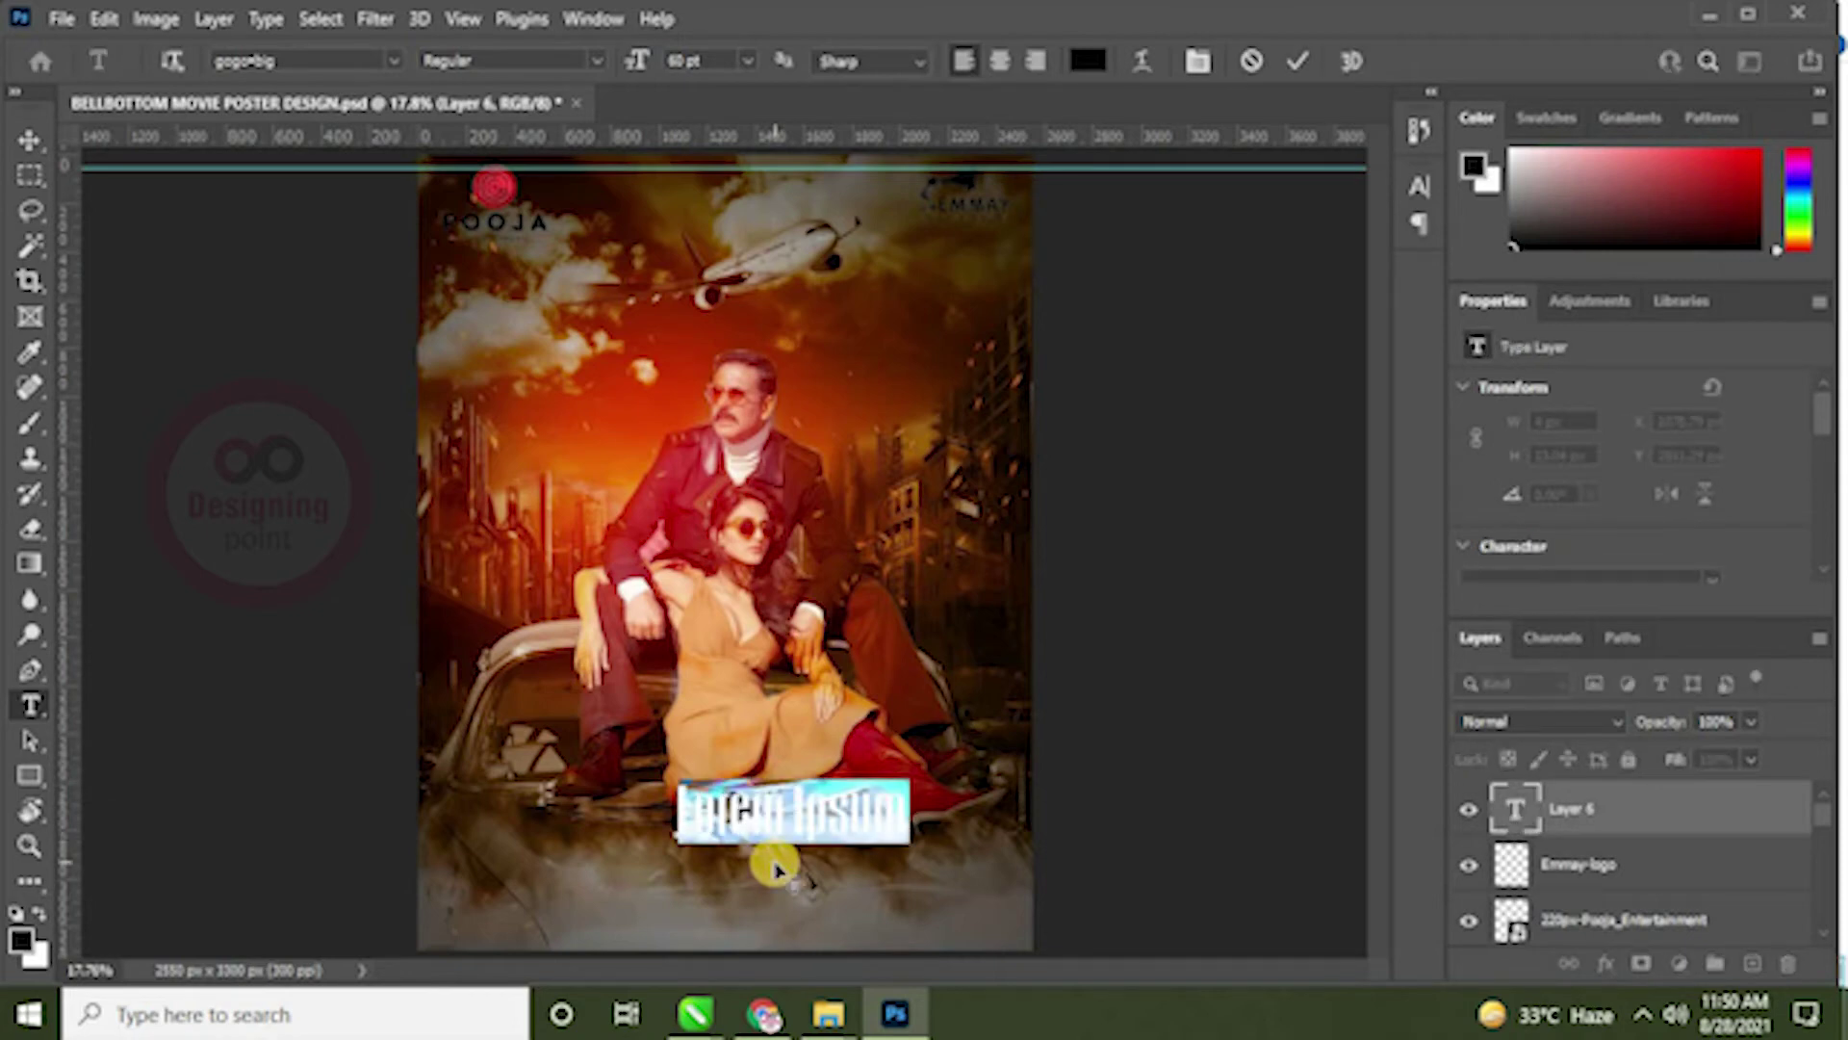
type("BELLBTOM")
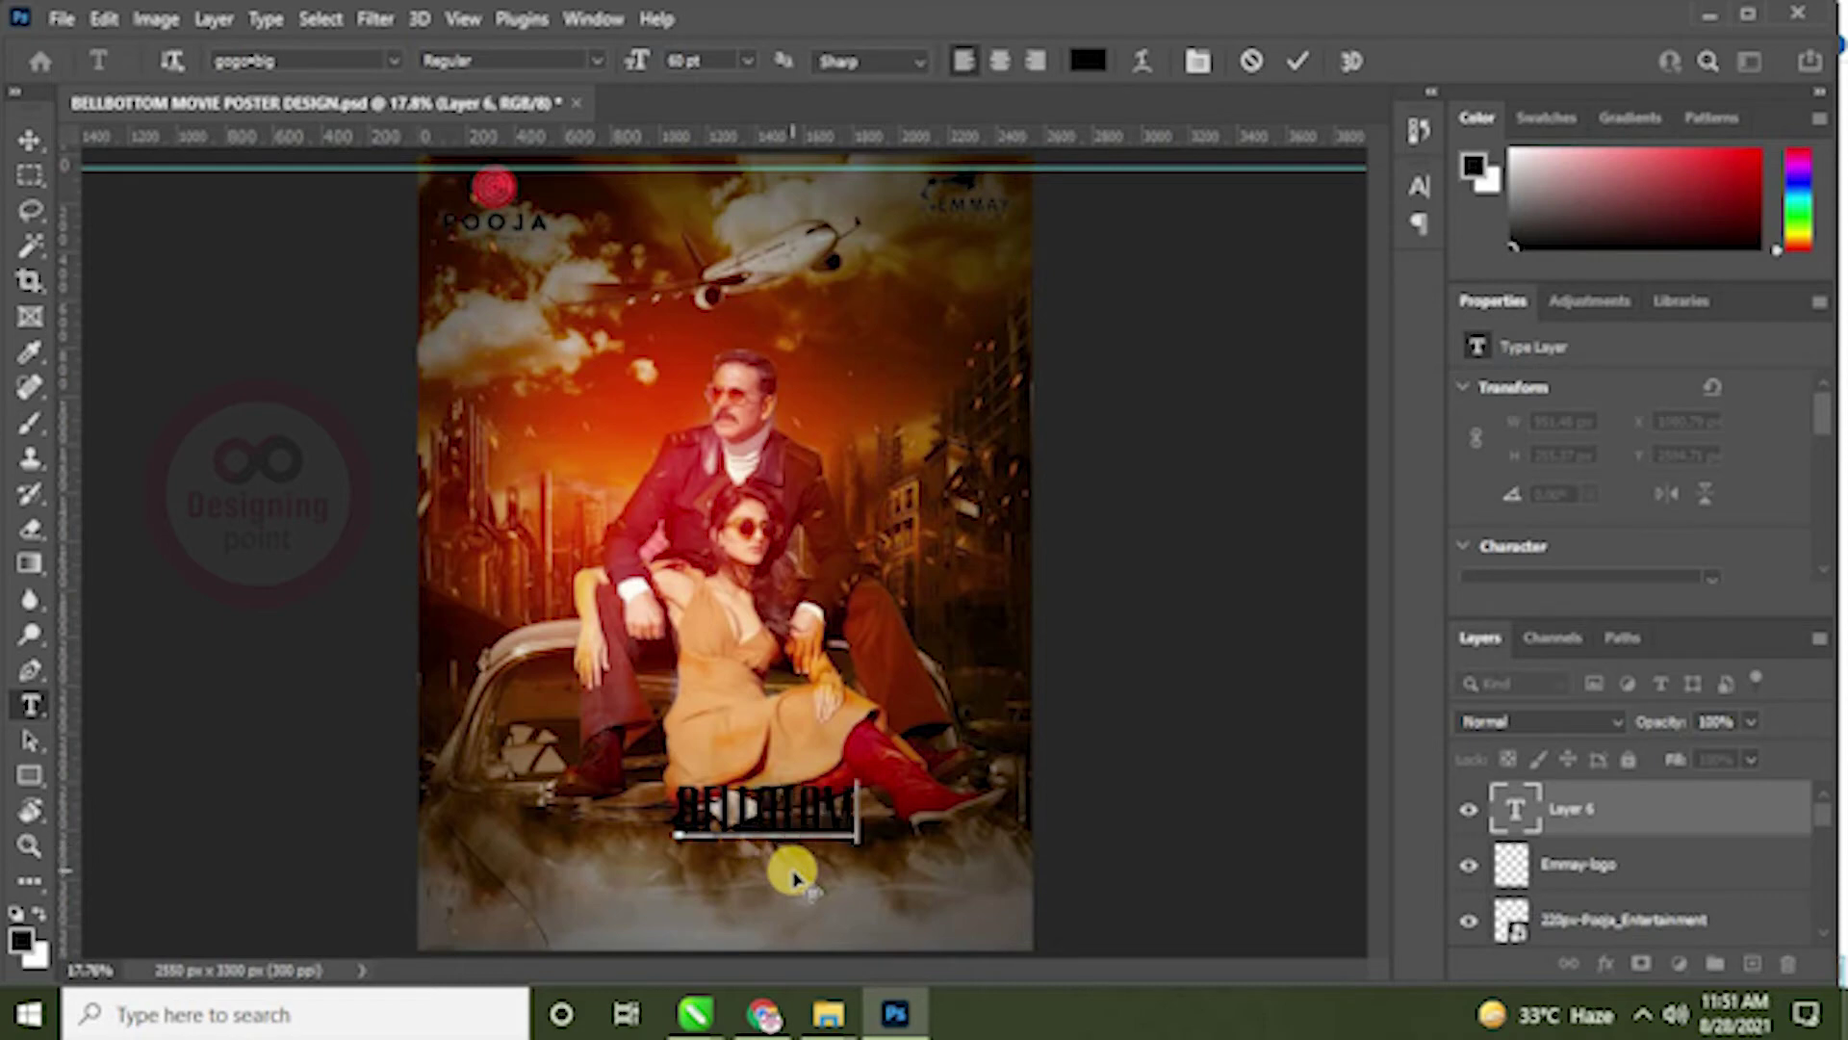
left_click(29, 140)
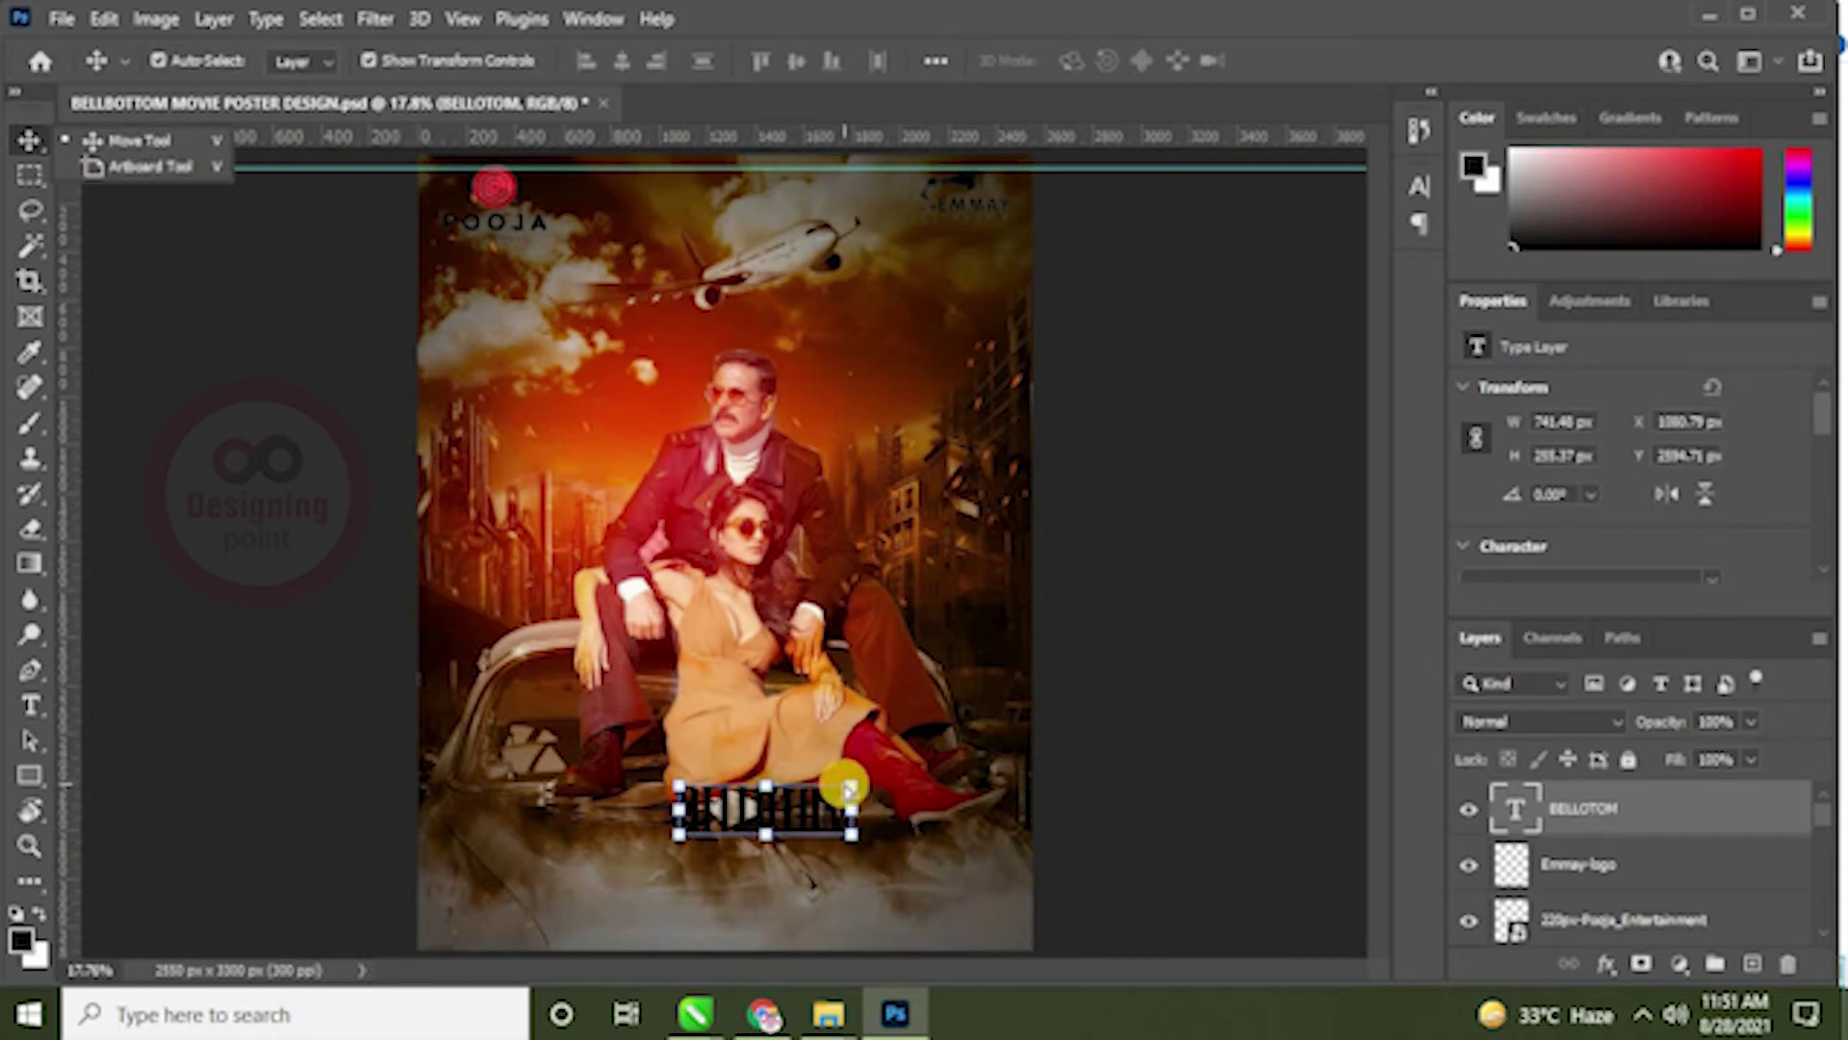
Step: Enlarge the title text to about 189% and position it across the lower part of the poster
key("ctrl")
left_click_drag(851, 786, 1013, 652)
left_click_drag(841, 825, 818, 863)
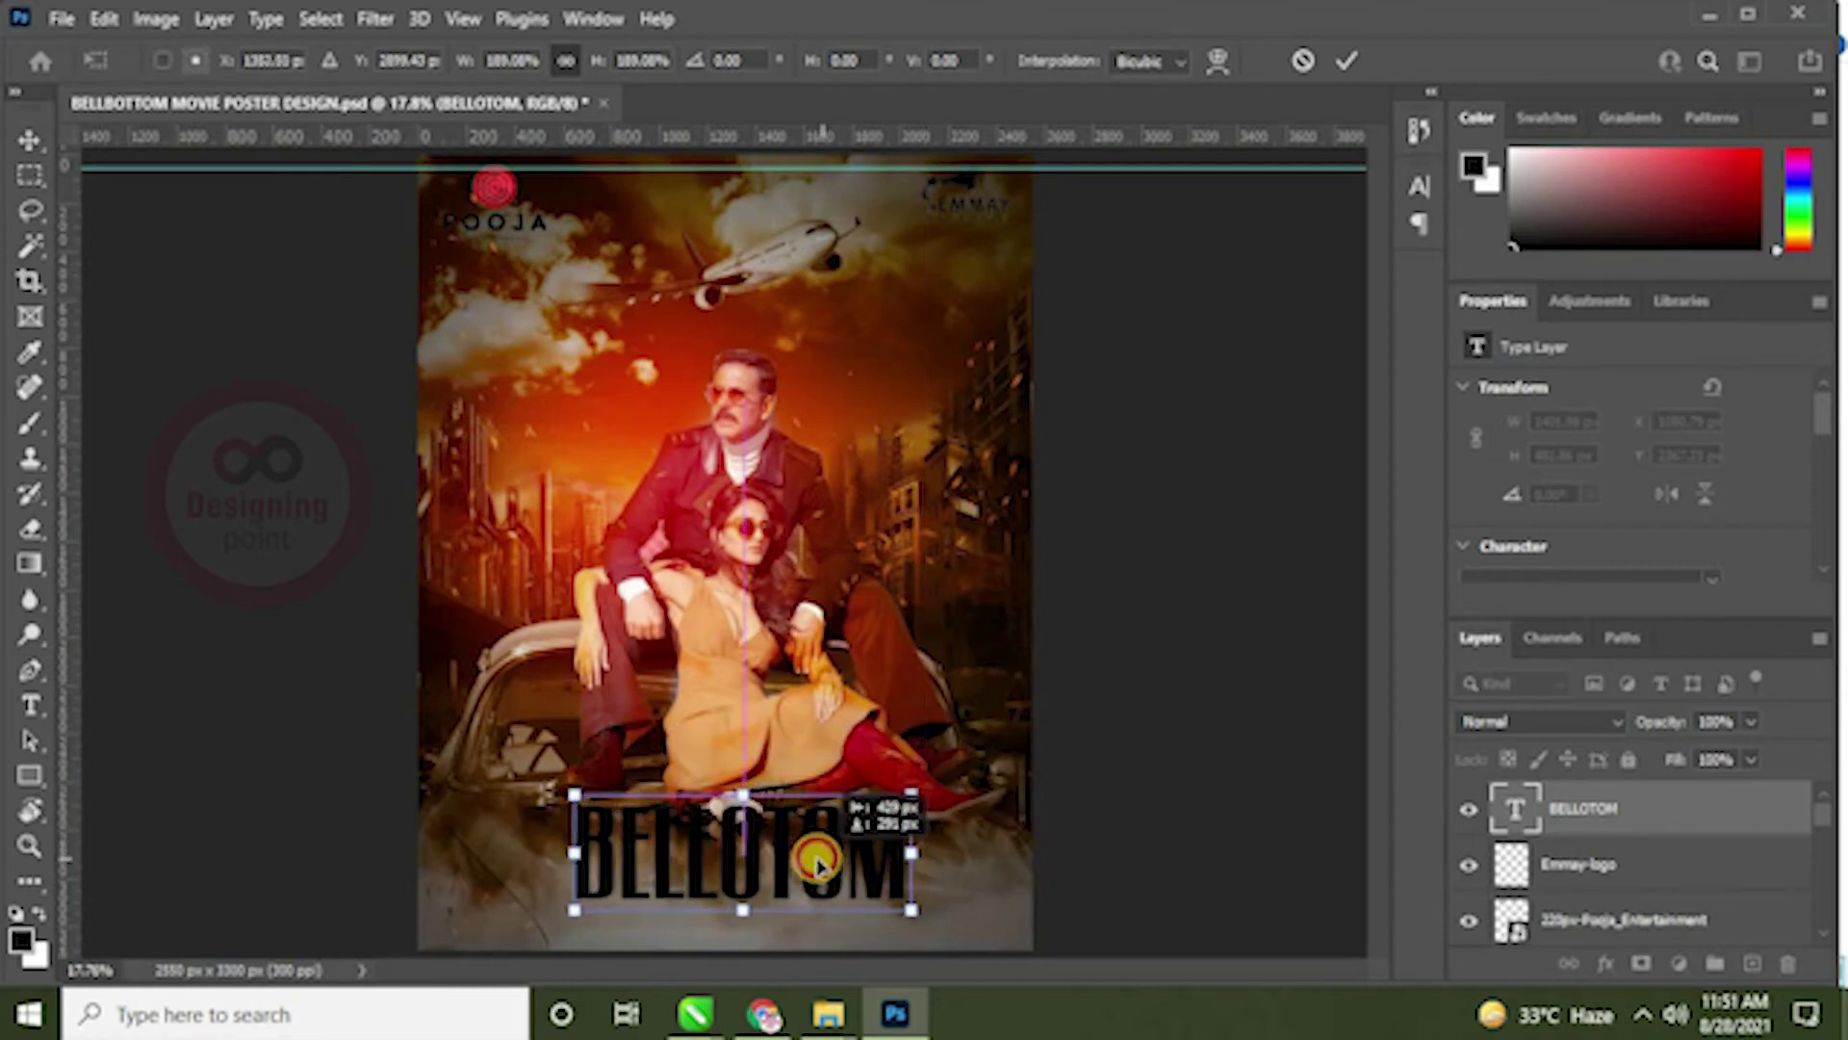
Step: Correct the title text to BELLBOTTOM by adding the missing B and T
left_click(30, 703)
left_click(714, 859)
type("BO")
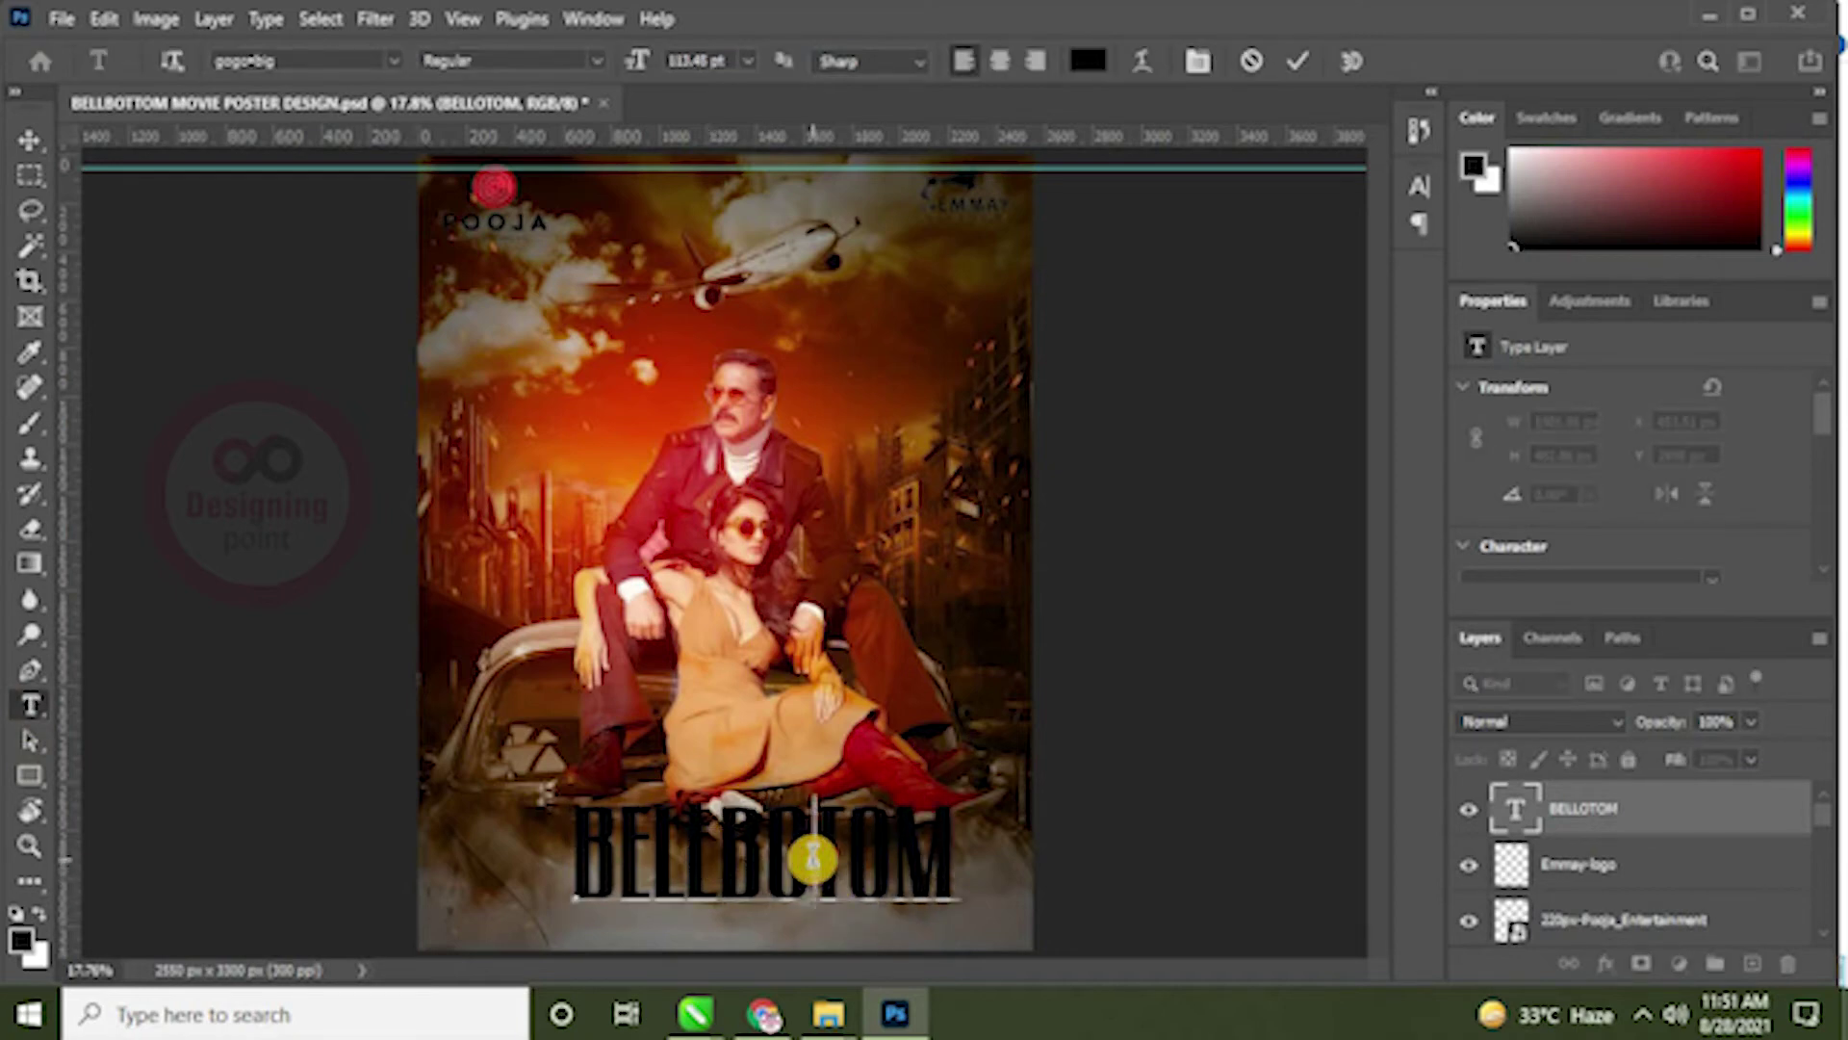
type("T")
left_click(30, 140)
Step: Move the BELLBOTTOM title up and left to about X 500 px, Y 2493 px, and duplicate its layer
left_click_drag(840, 826, 823, 788)
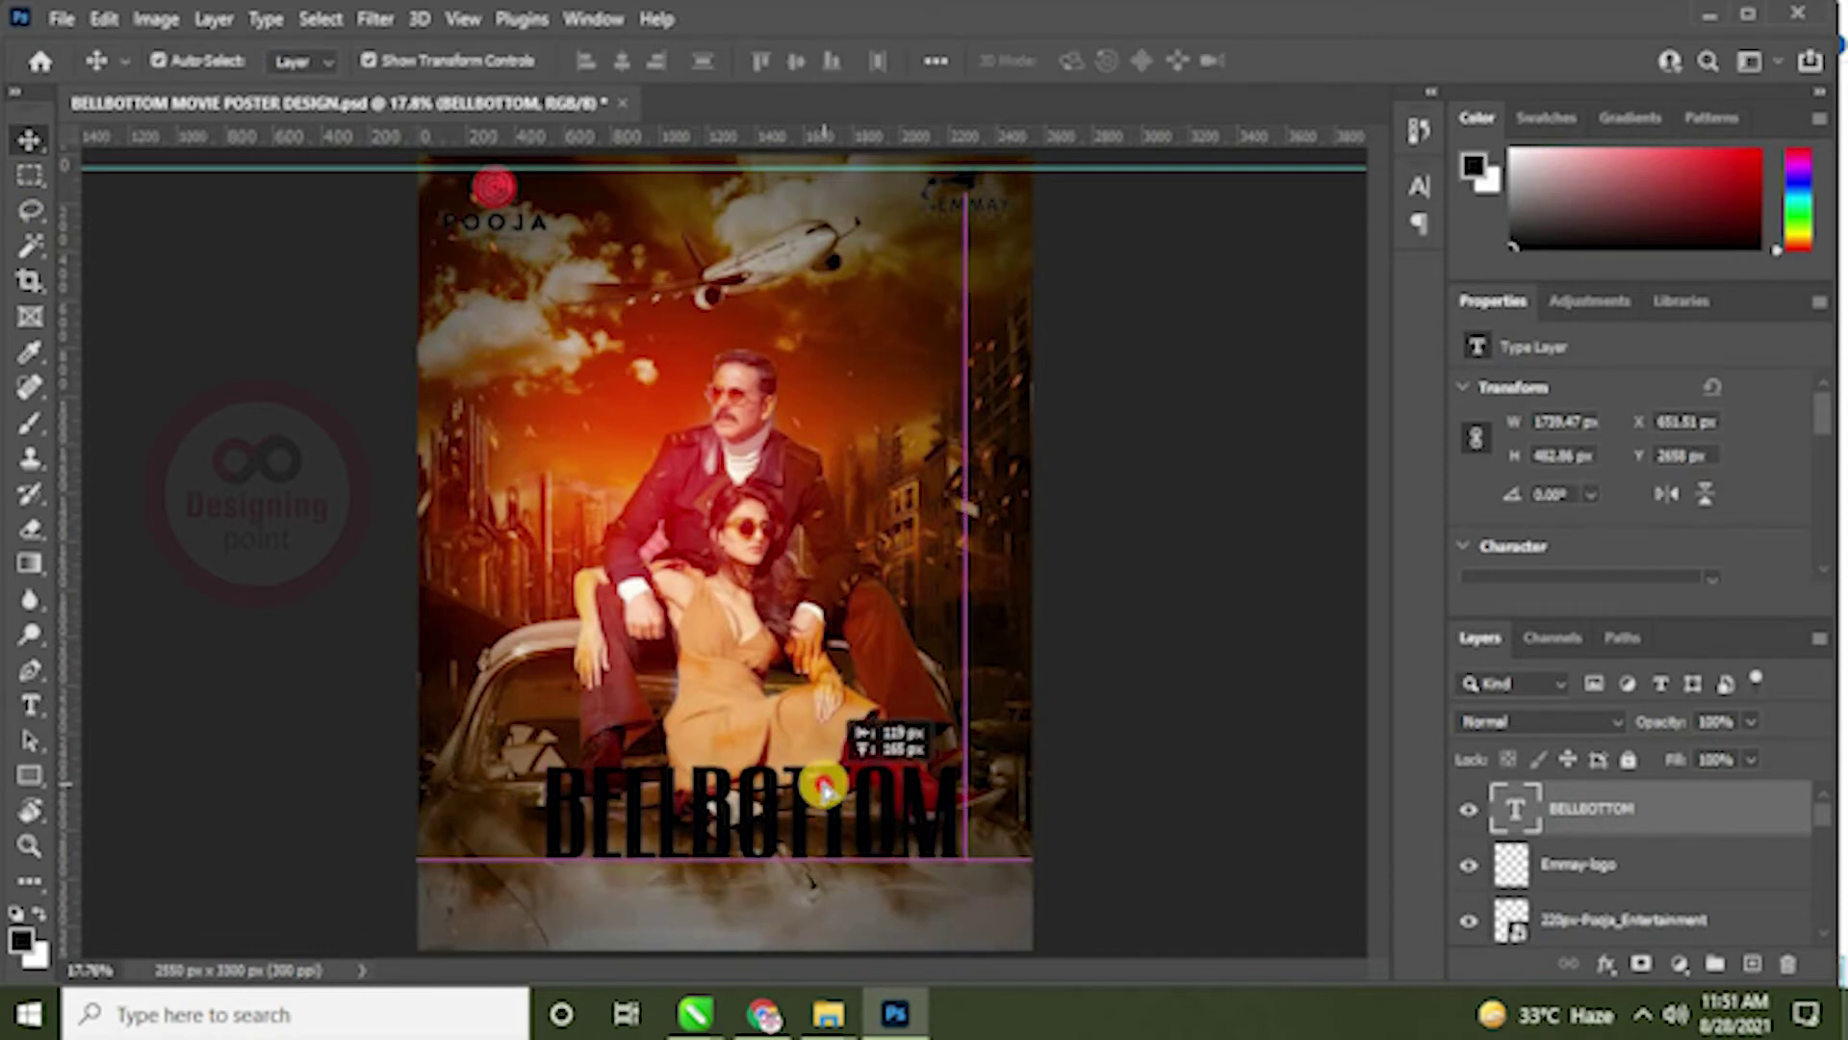
left_click_drag(820, 787, 814, 788)
left_click(1168, 767)
left_click(845, 807)
left_click(1559, 823)
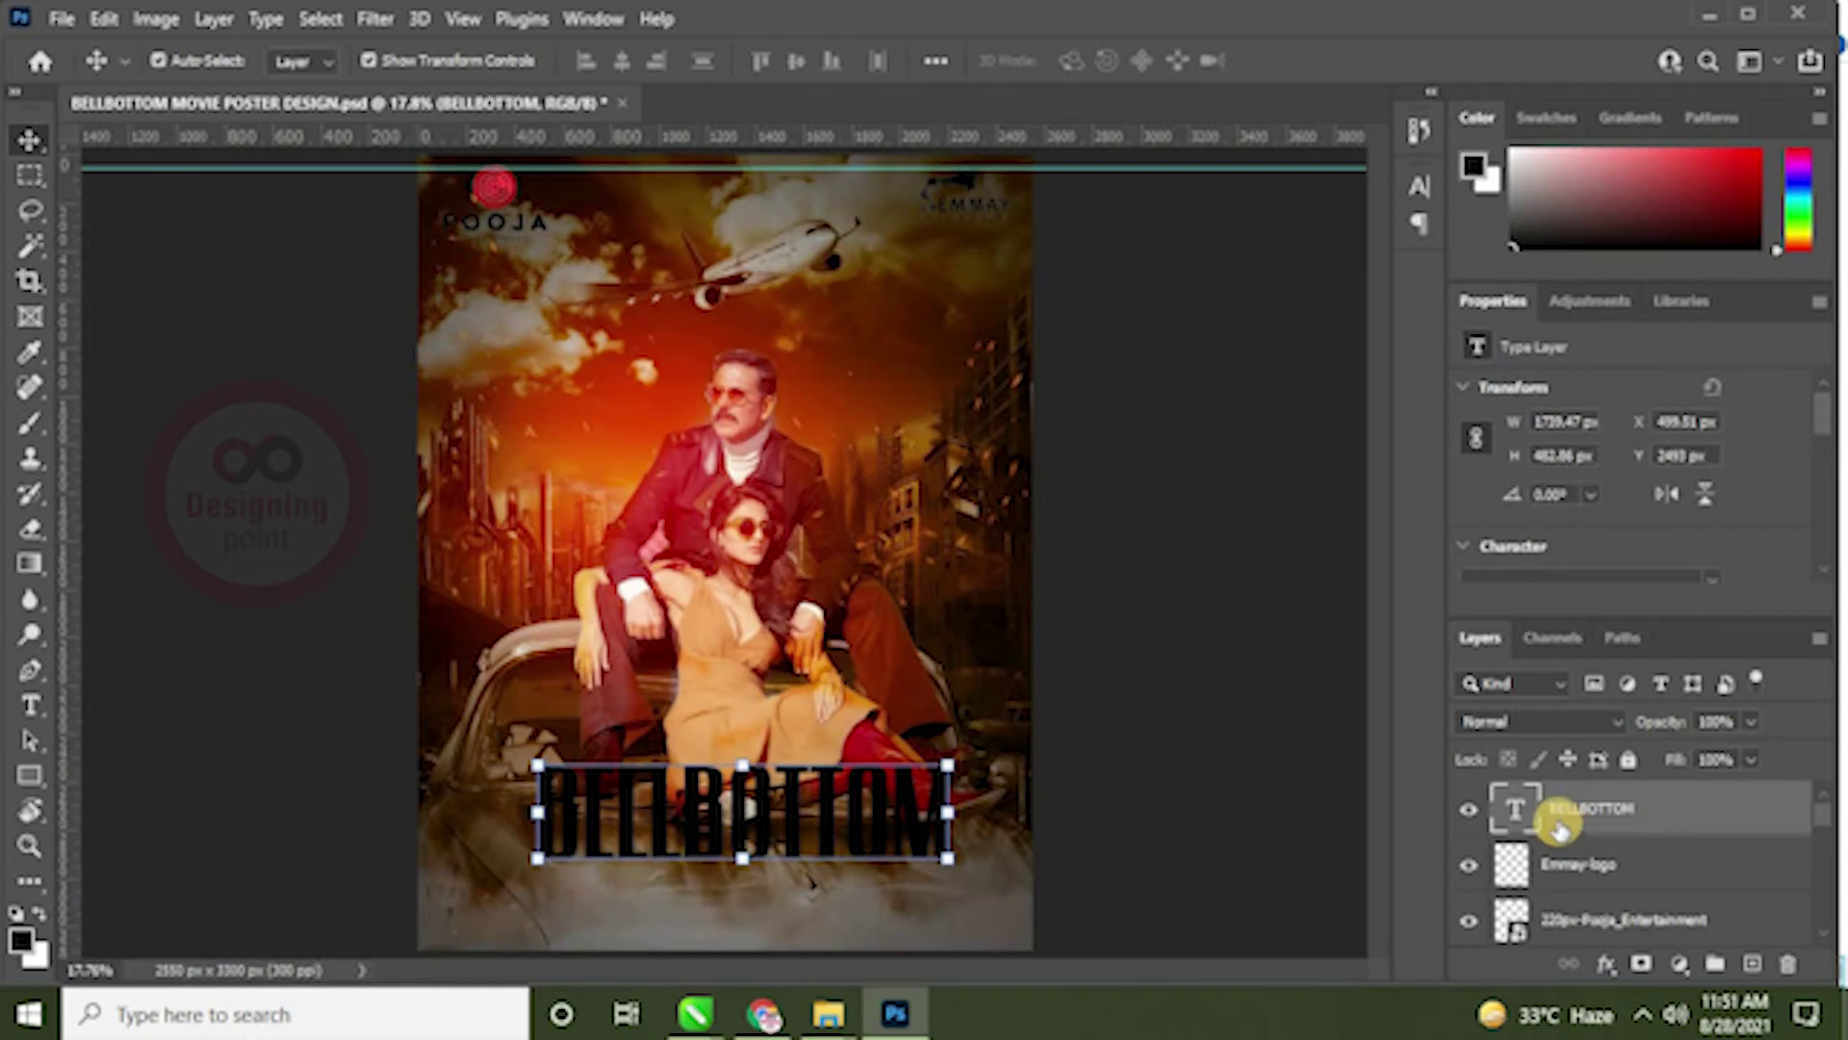
key("ctrl+j")
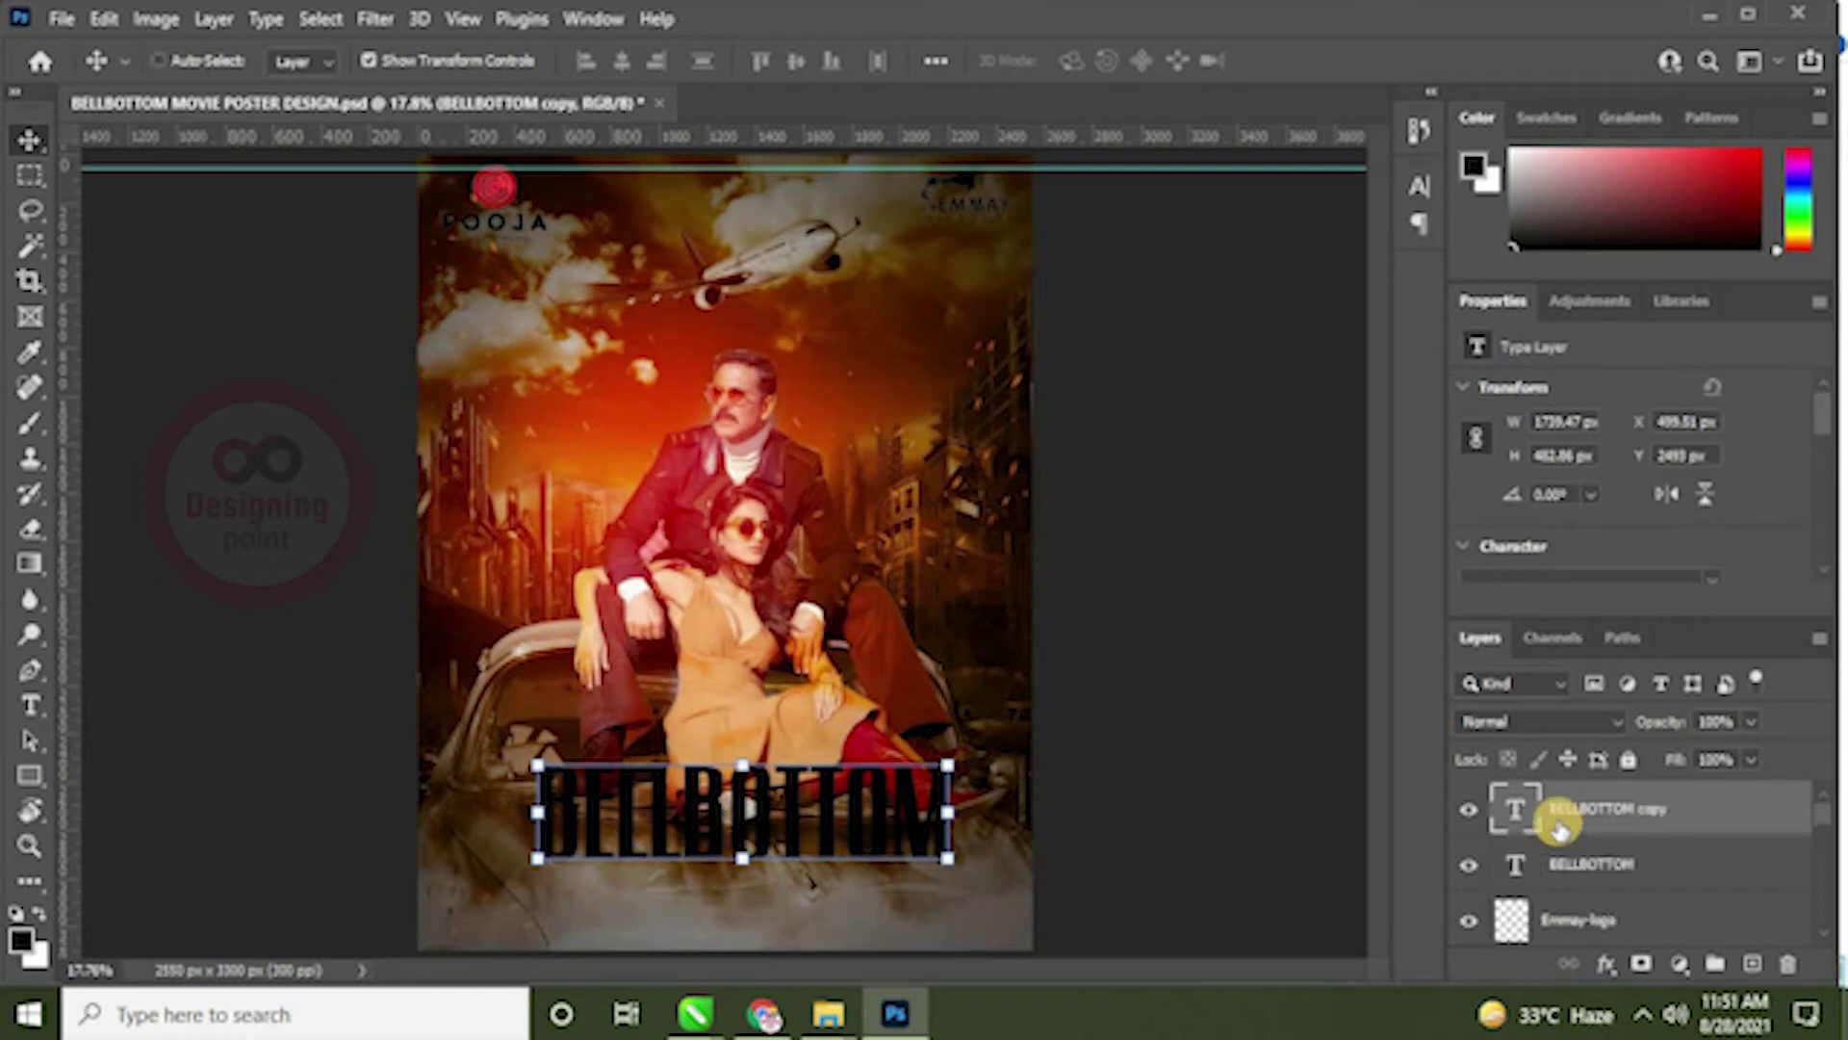
Step: Recolor the topmost BELLBOTTOM copy title text to white
left_click_drag(1621, 871, 1586, 816)
left_click(1576, 813)
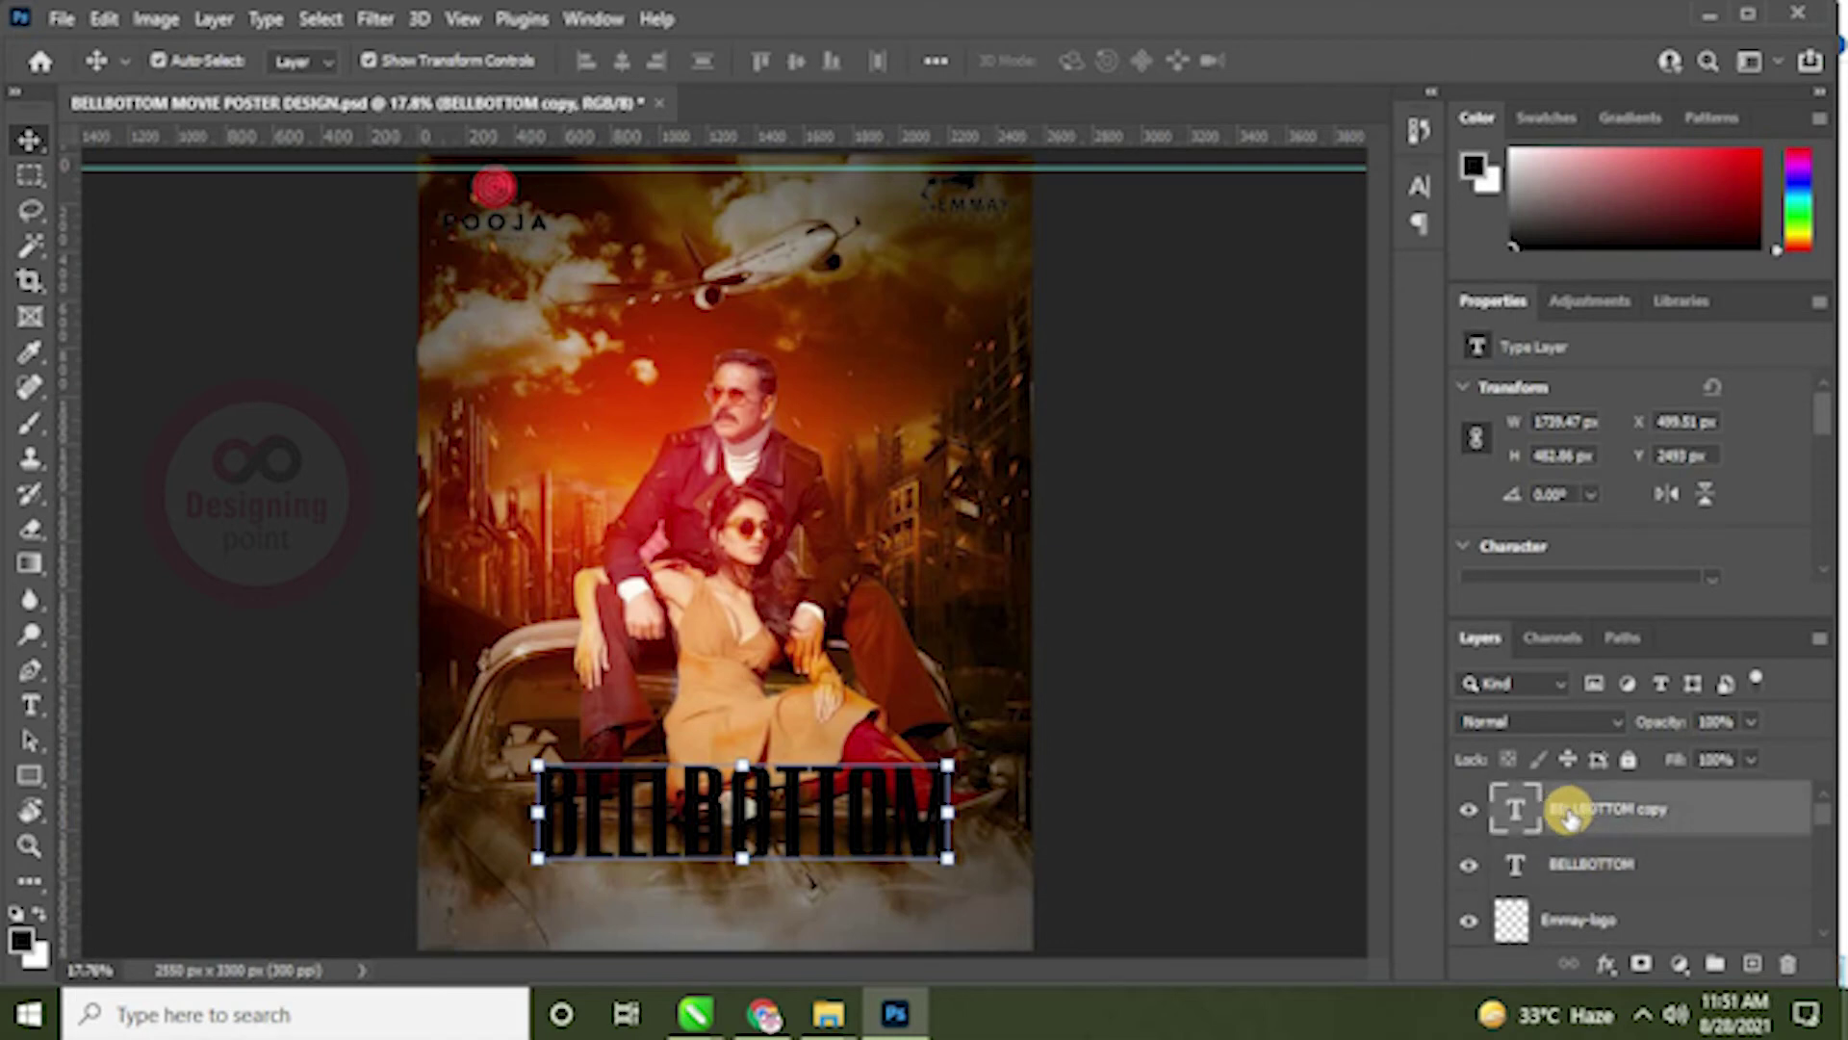
left_click(1561, 871)
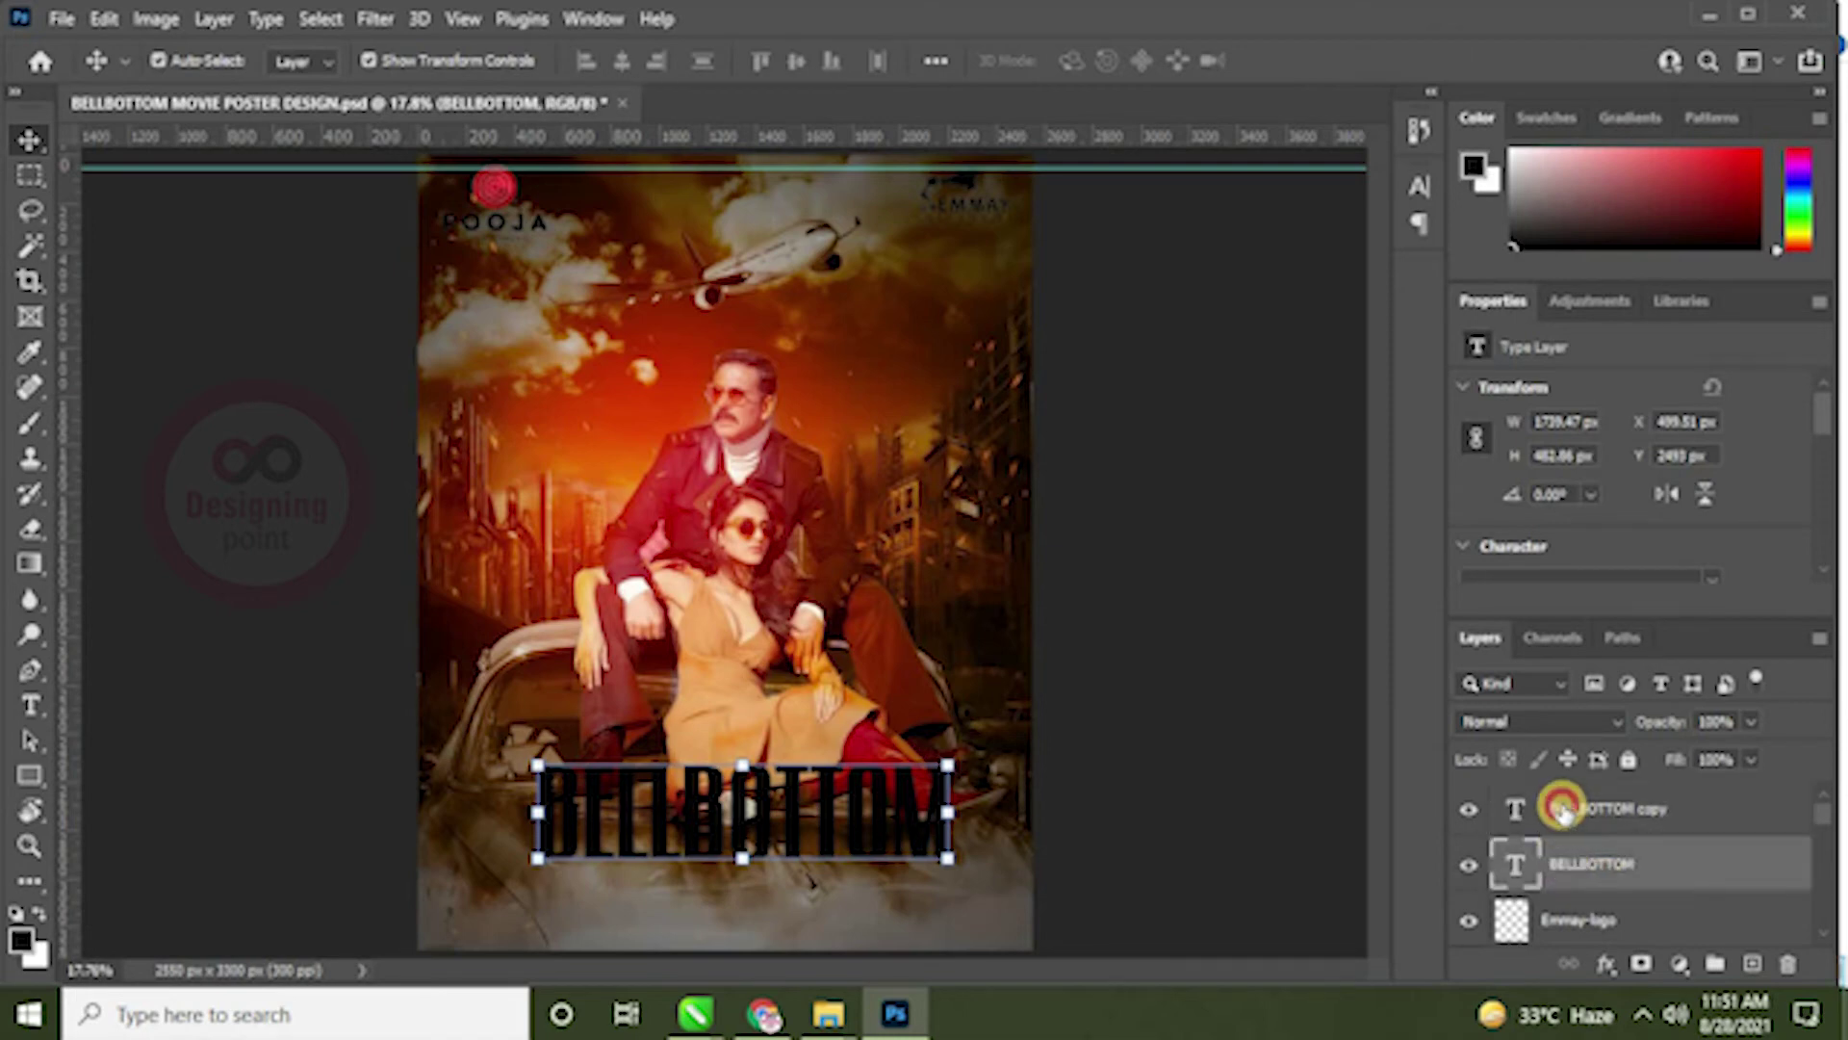
left_click(1518, 816)
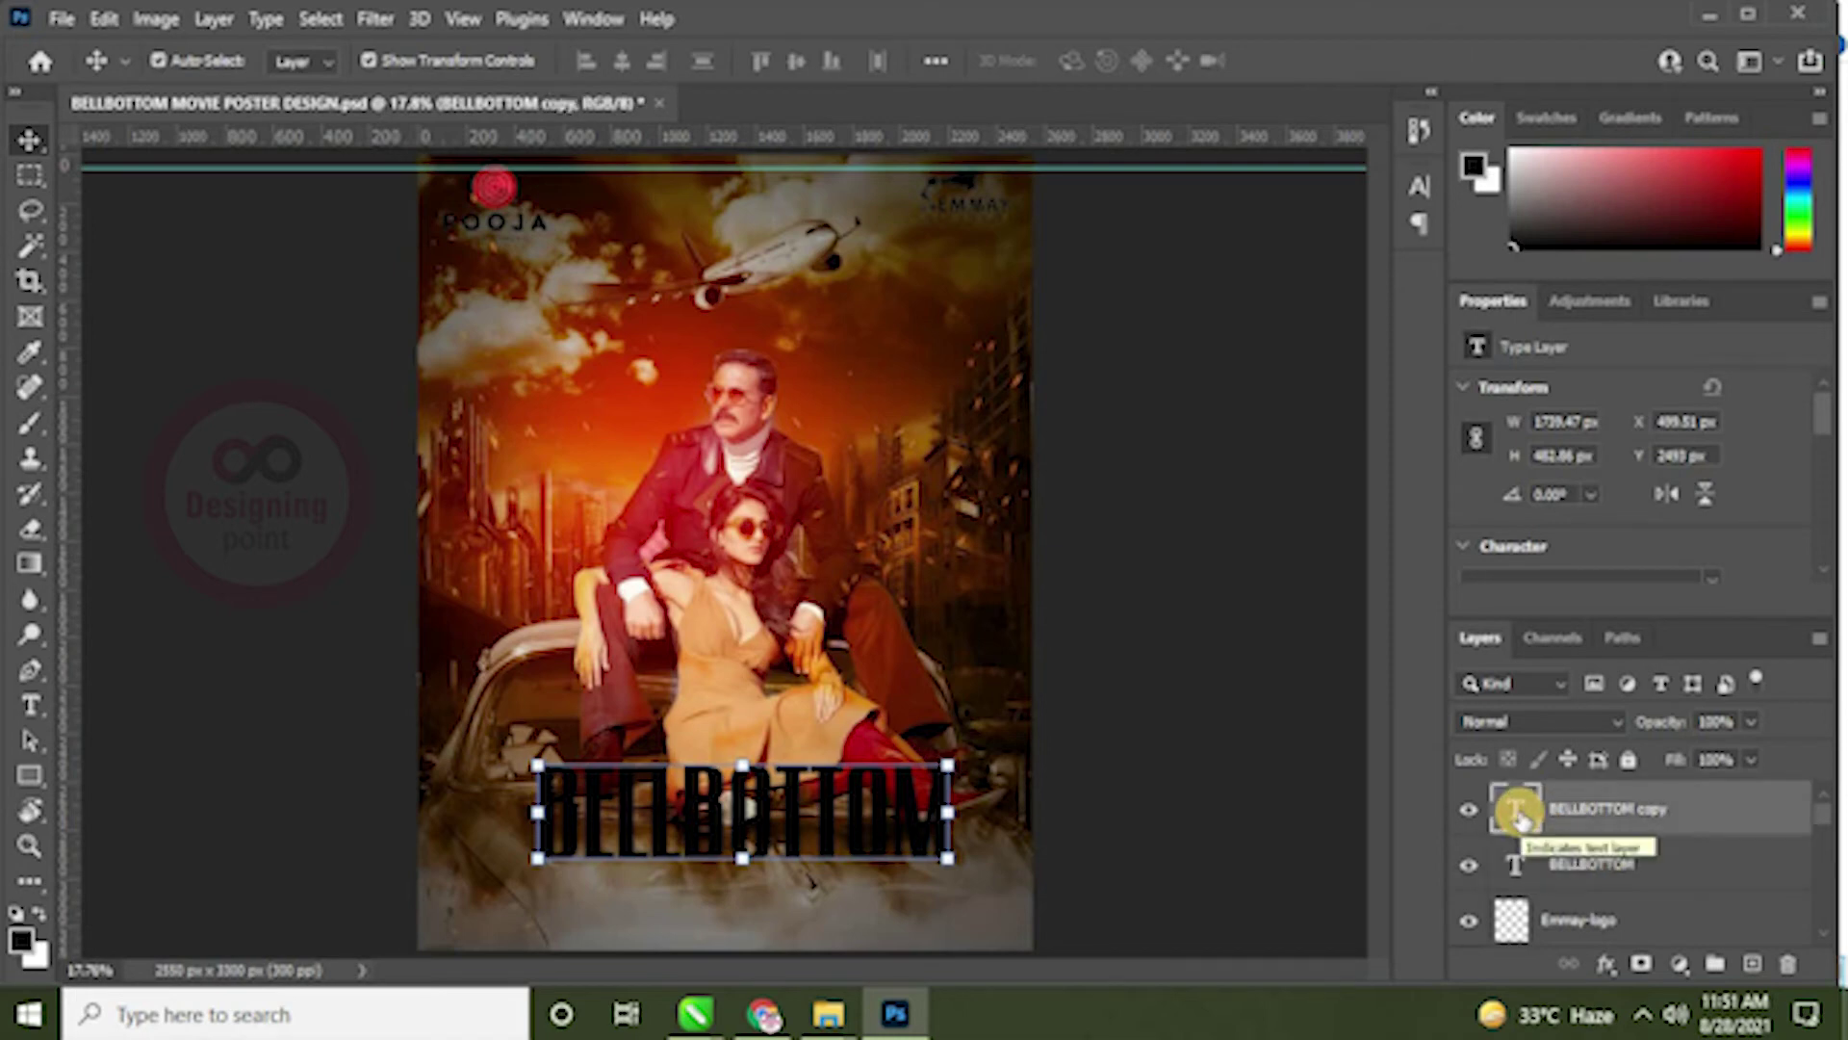
left_click(39, 914)
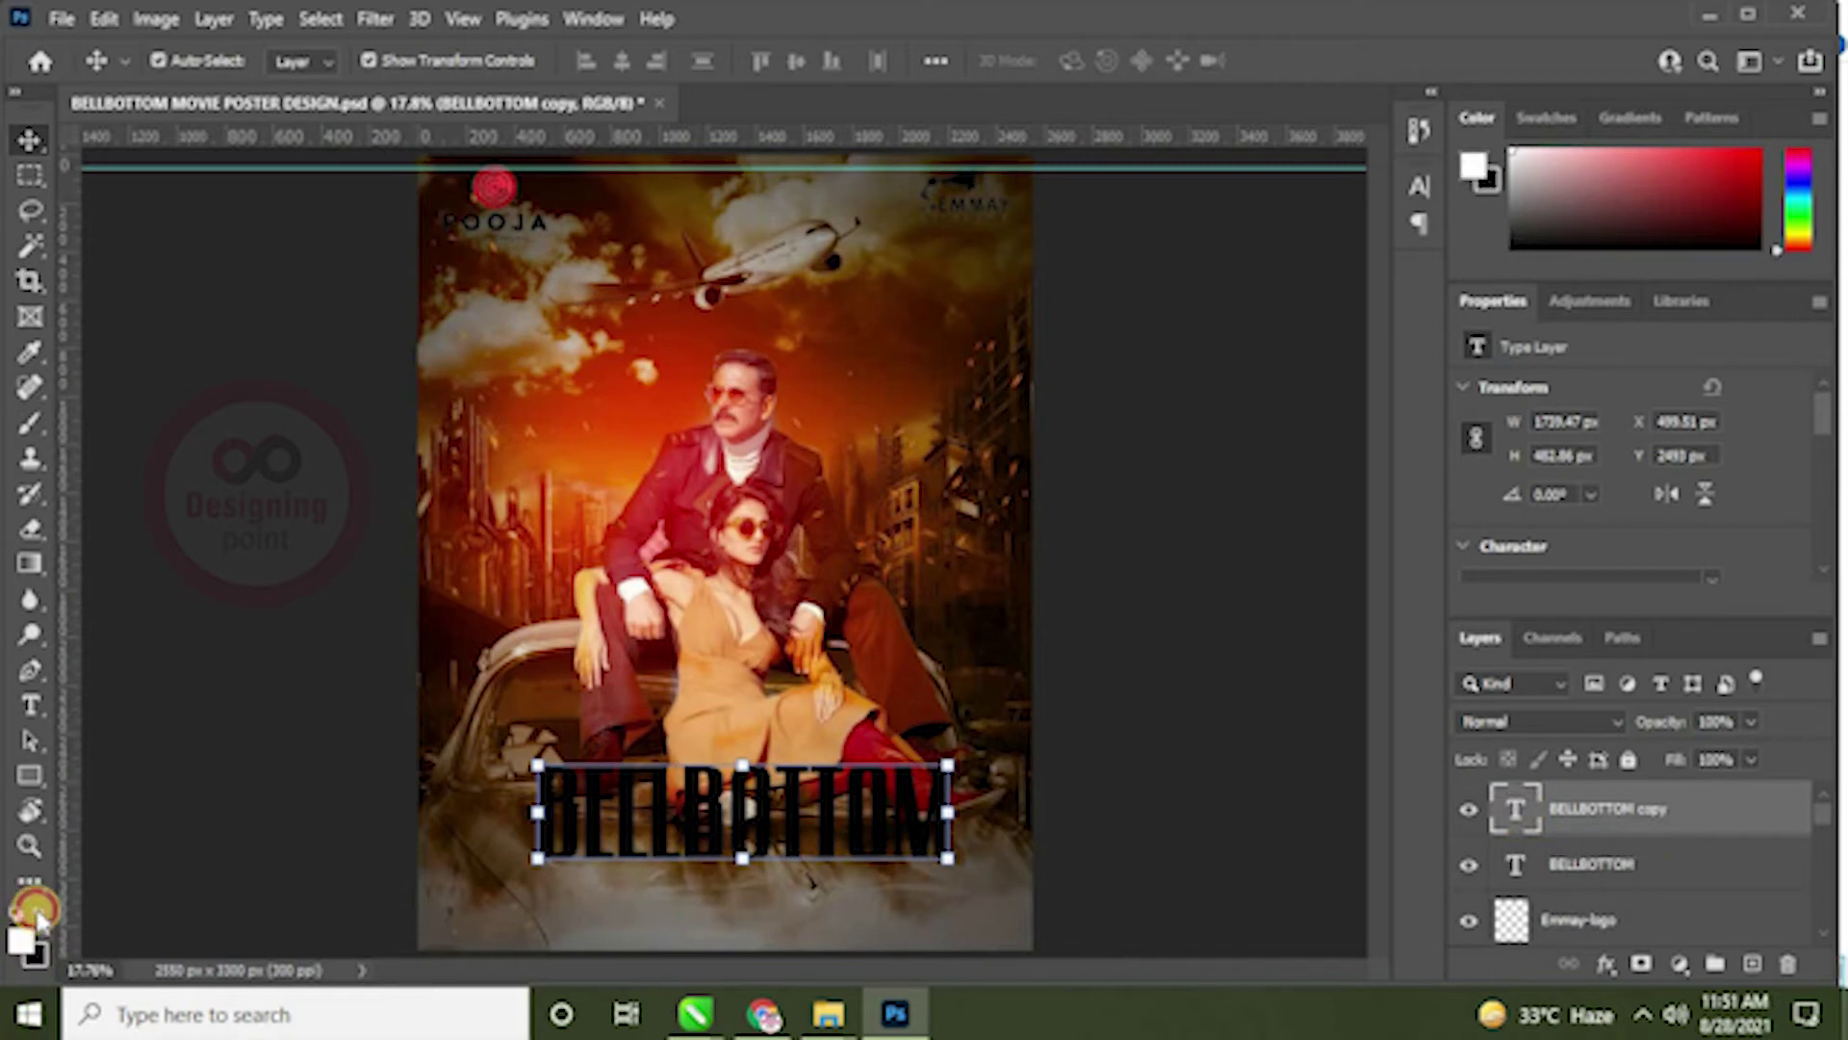
key("alt+BackSpace")
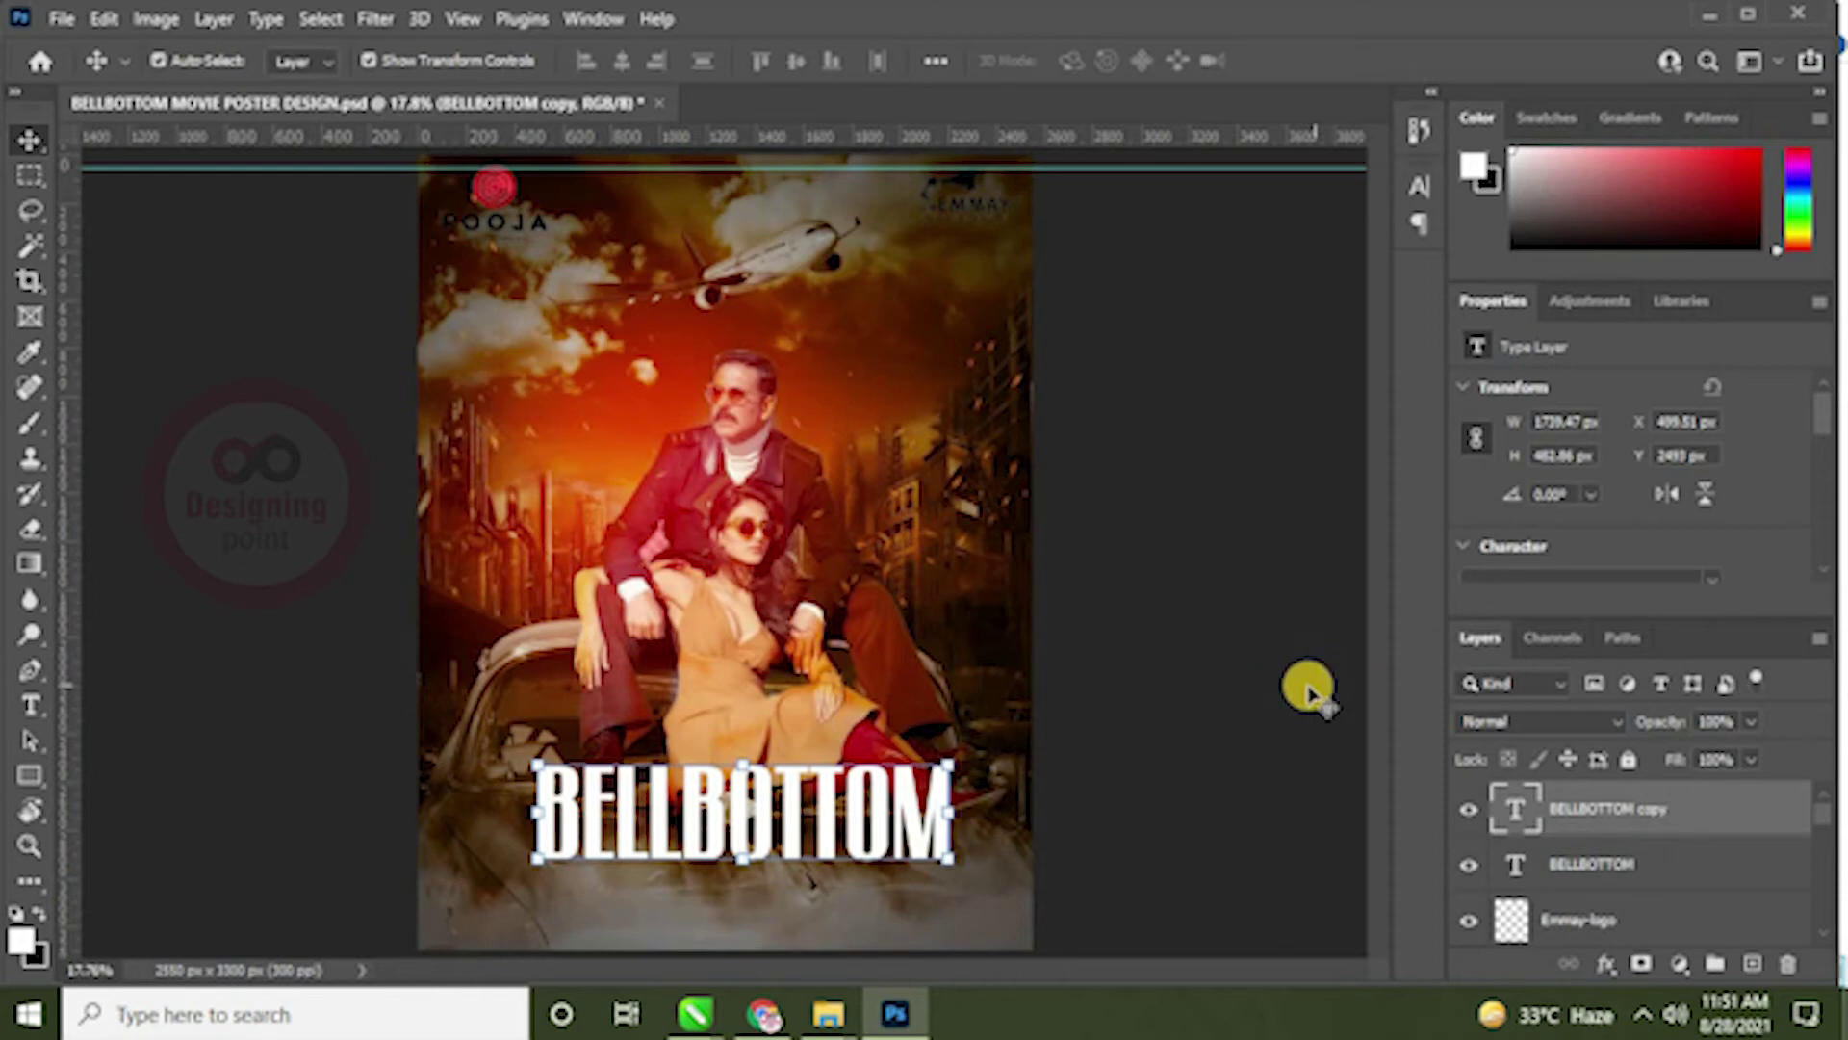
Step: Duplicate the original BELLBOTTOM title layer and give the duplicate a 13 px black outside stroke
left_click(1617, 871)
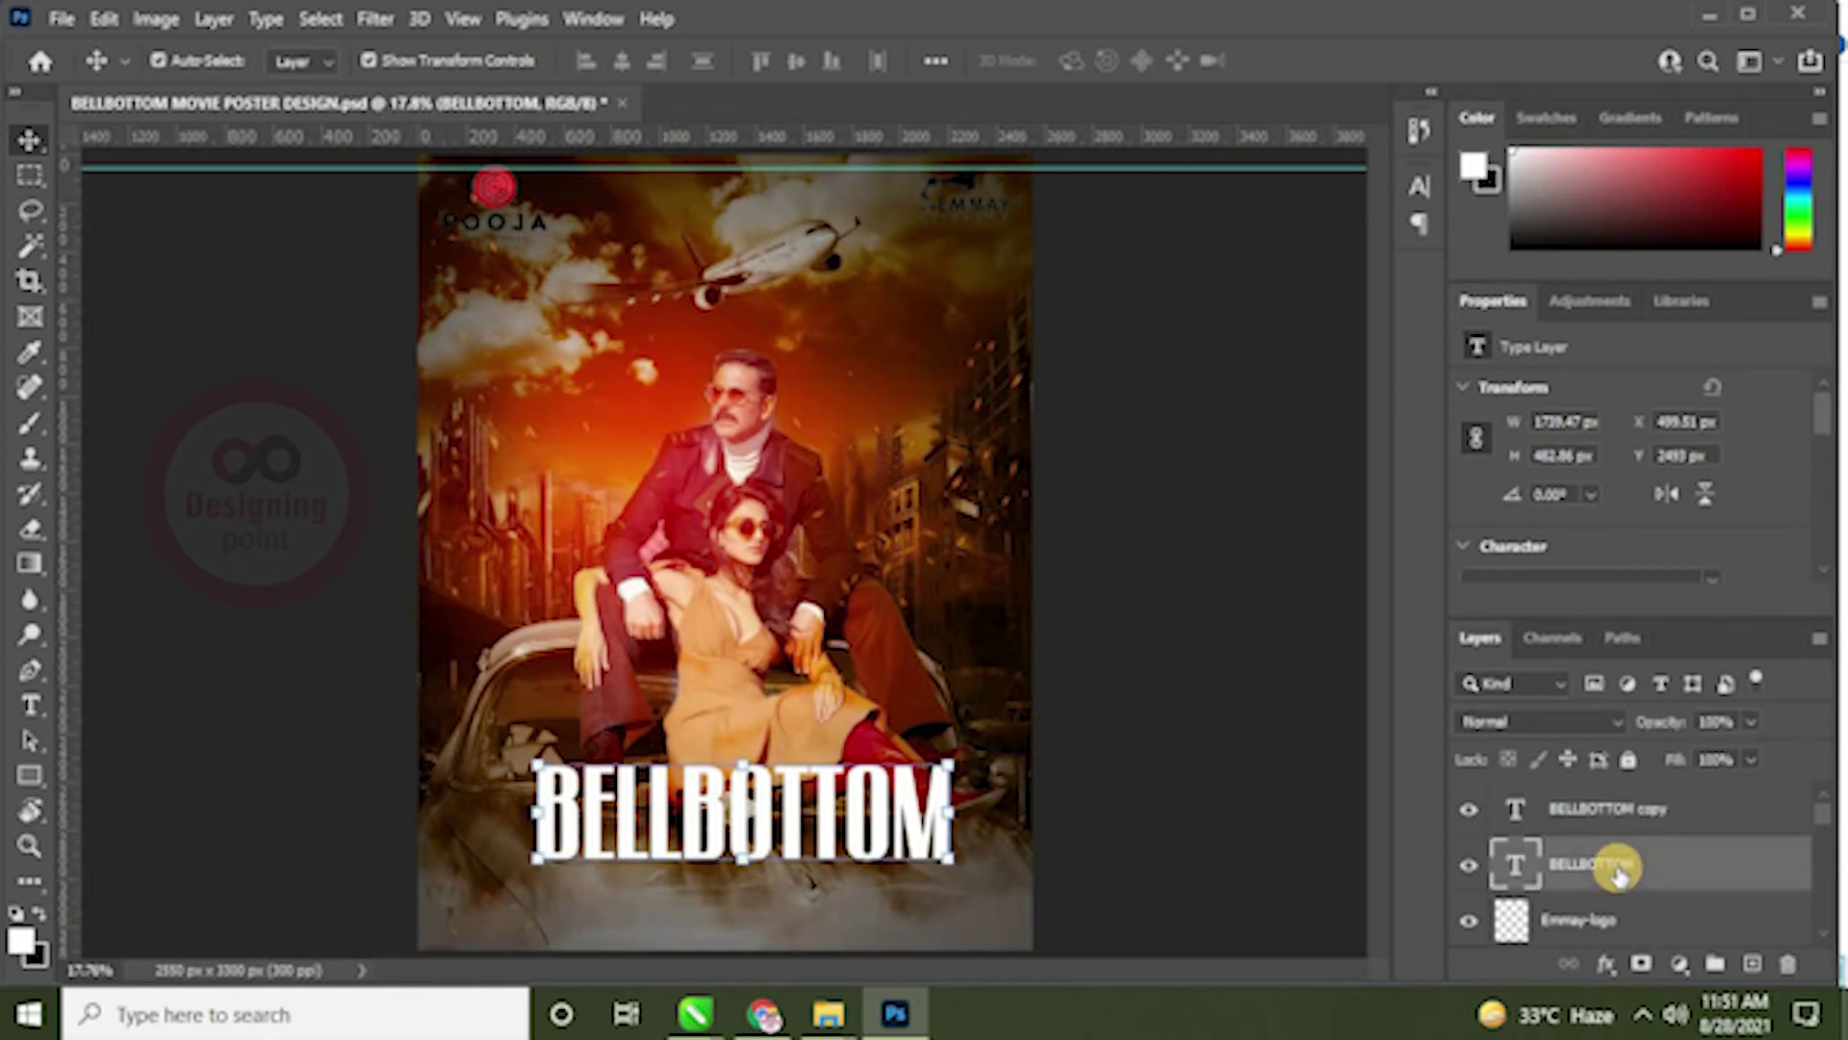
key("ctrl+j")
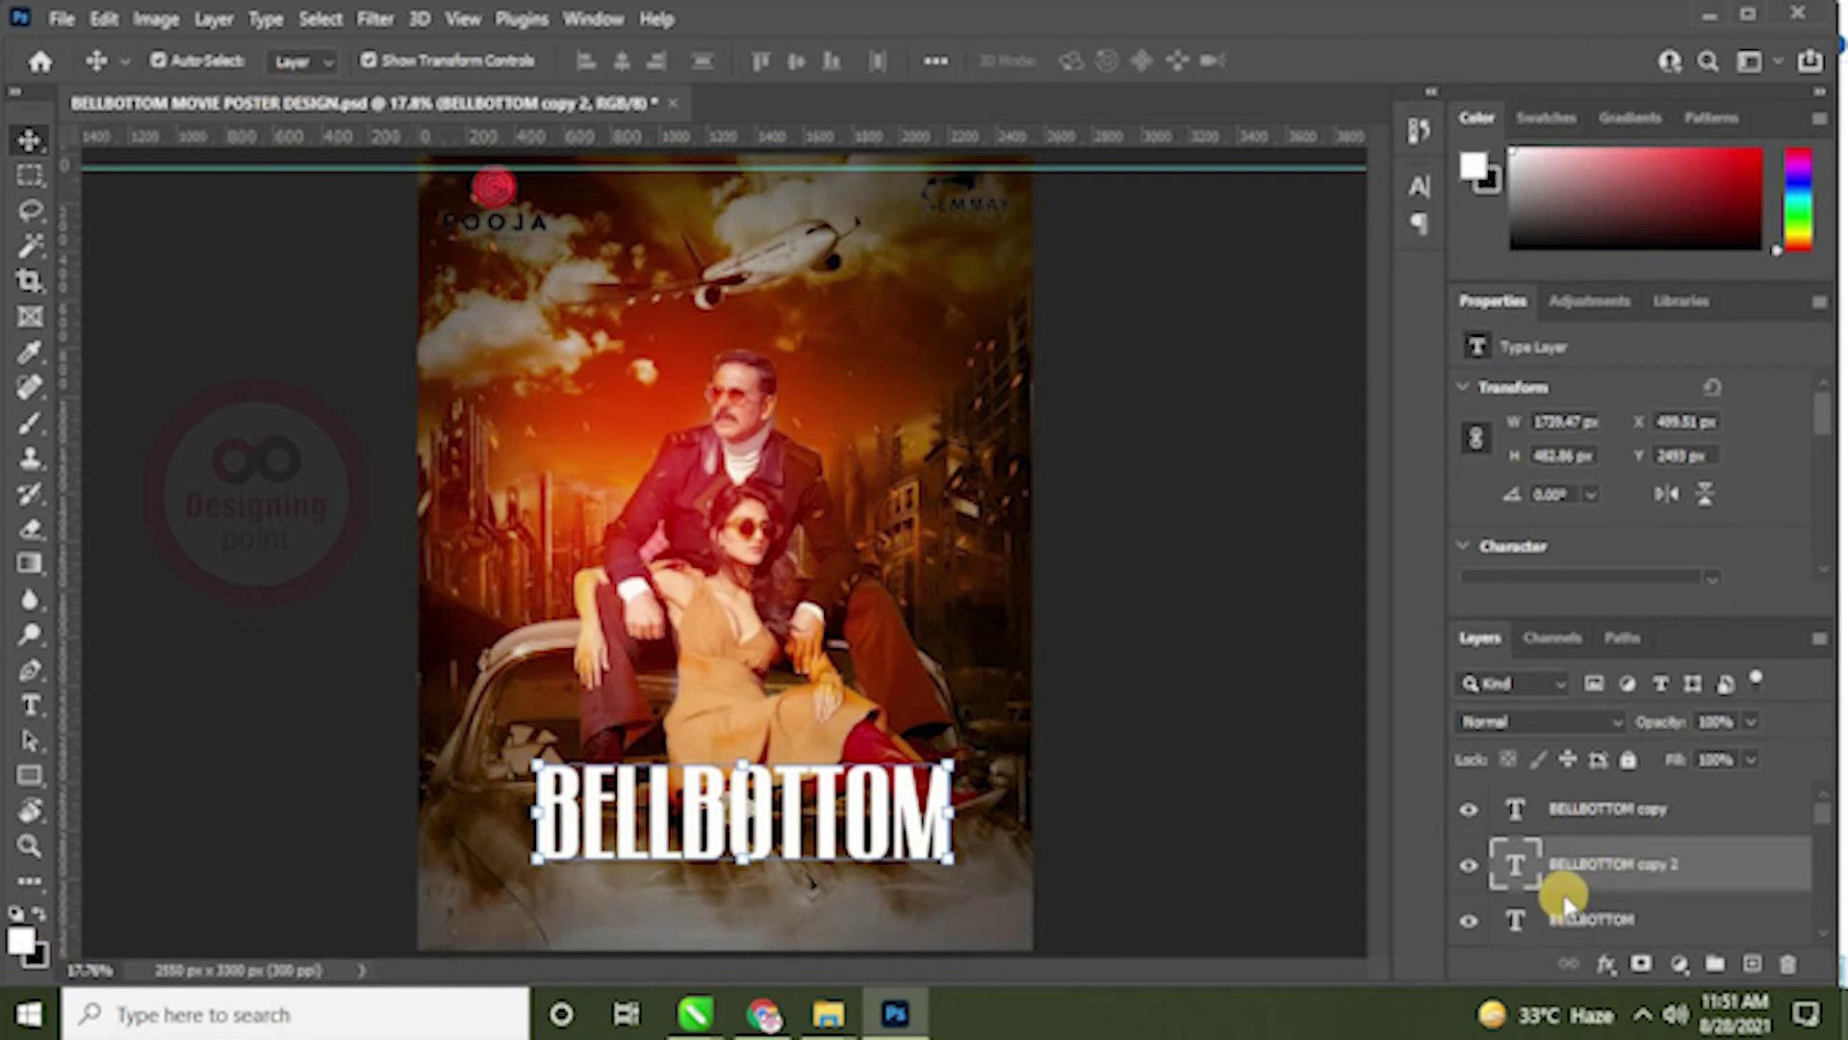
left_click(1613, 967)
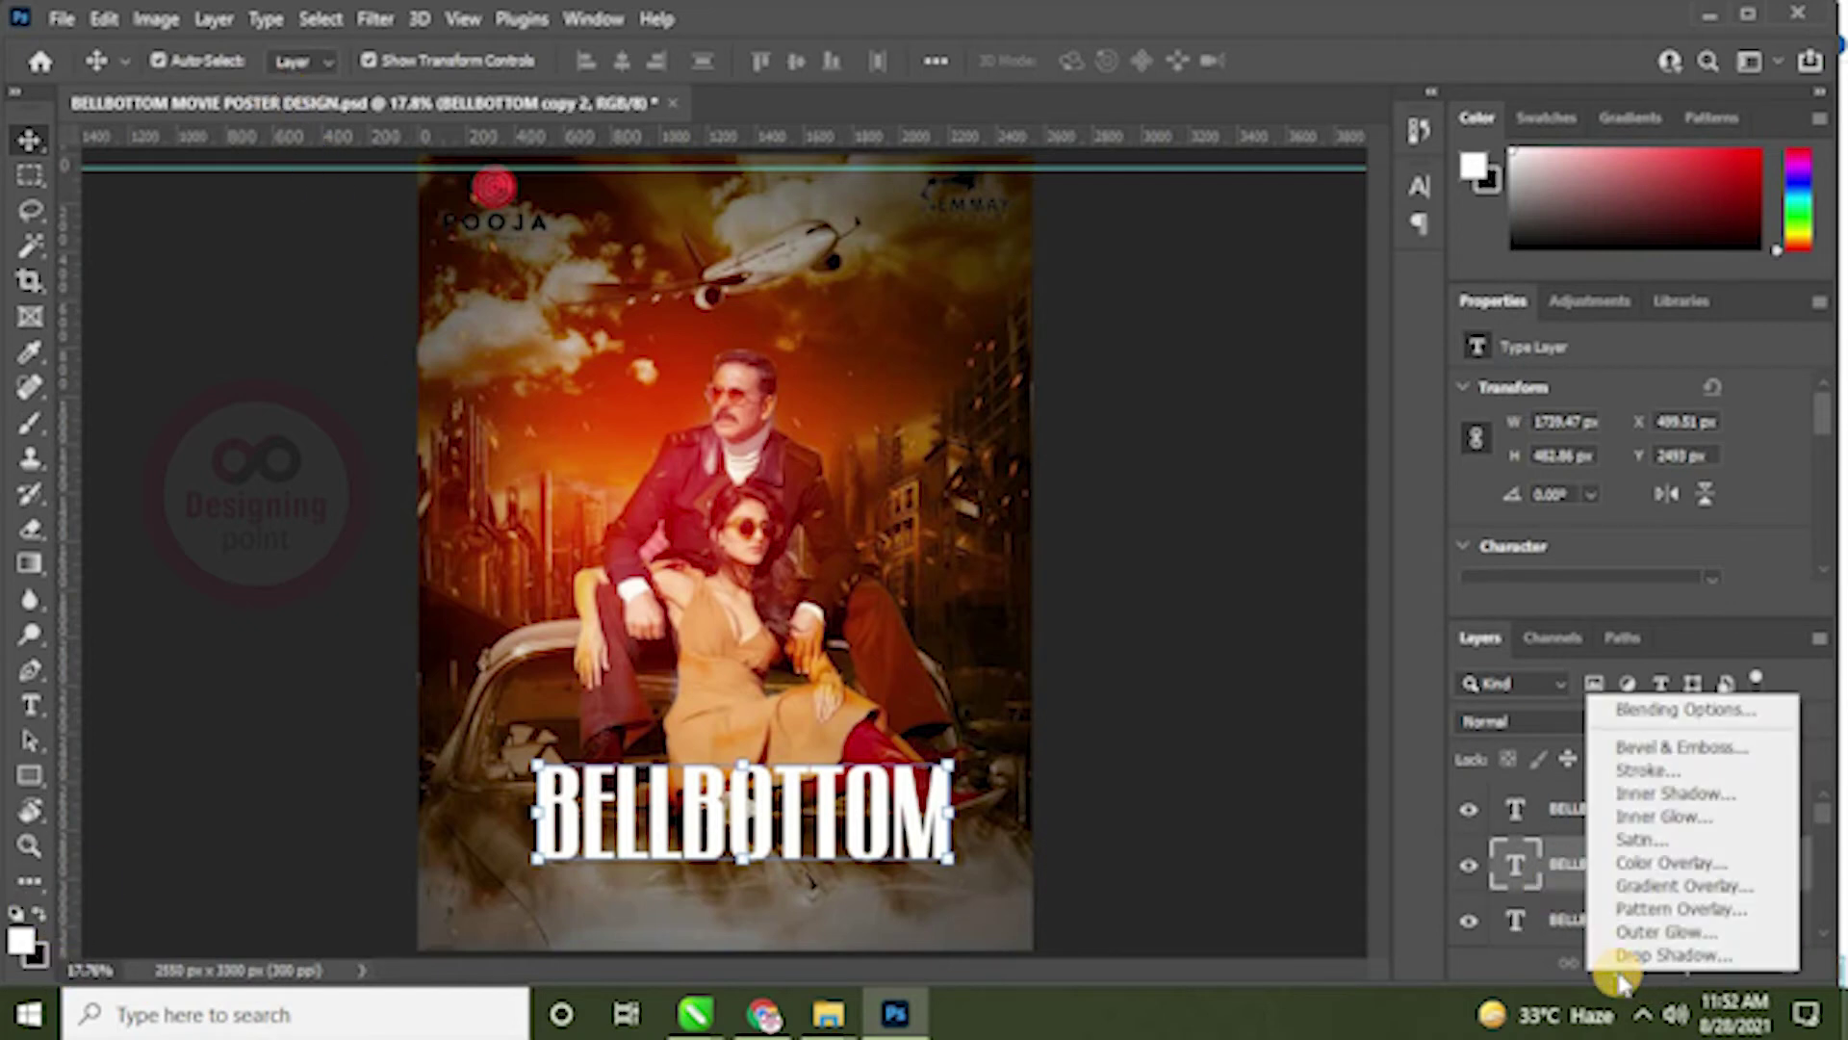
left_click(1648, 770)
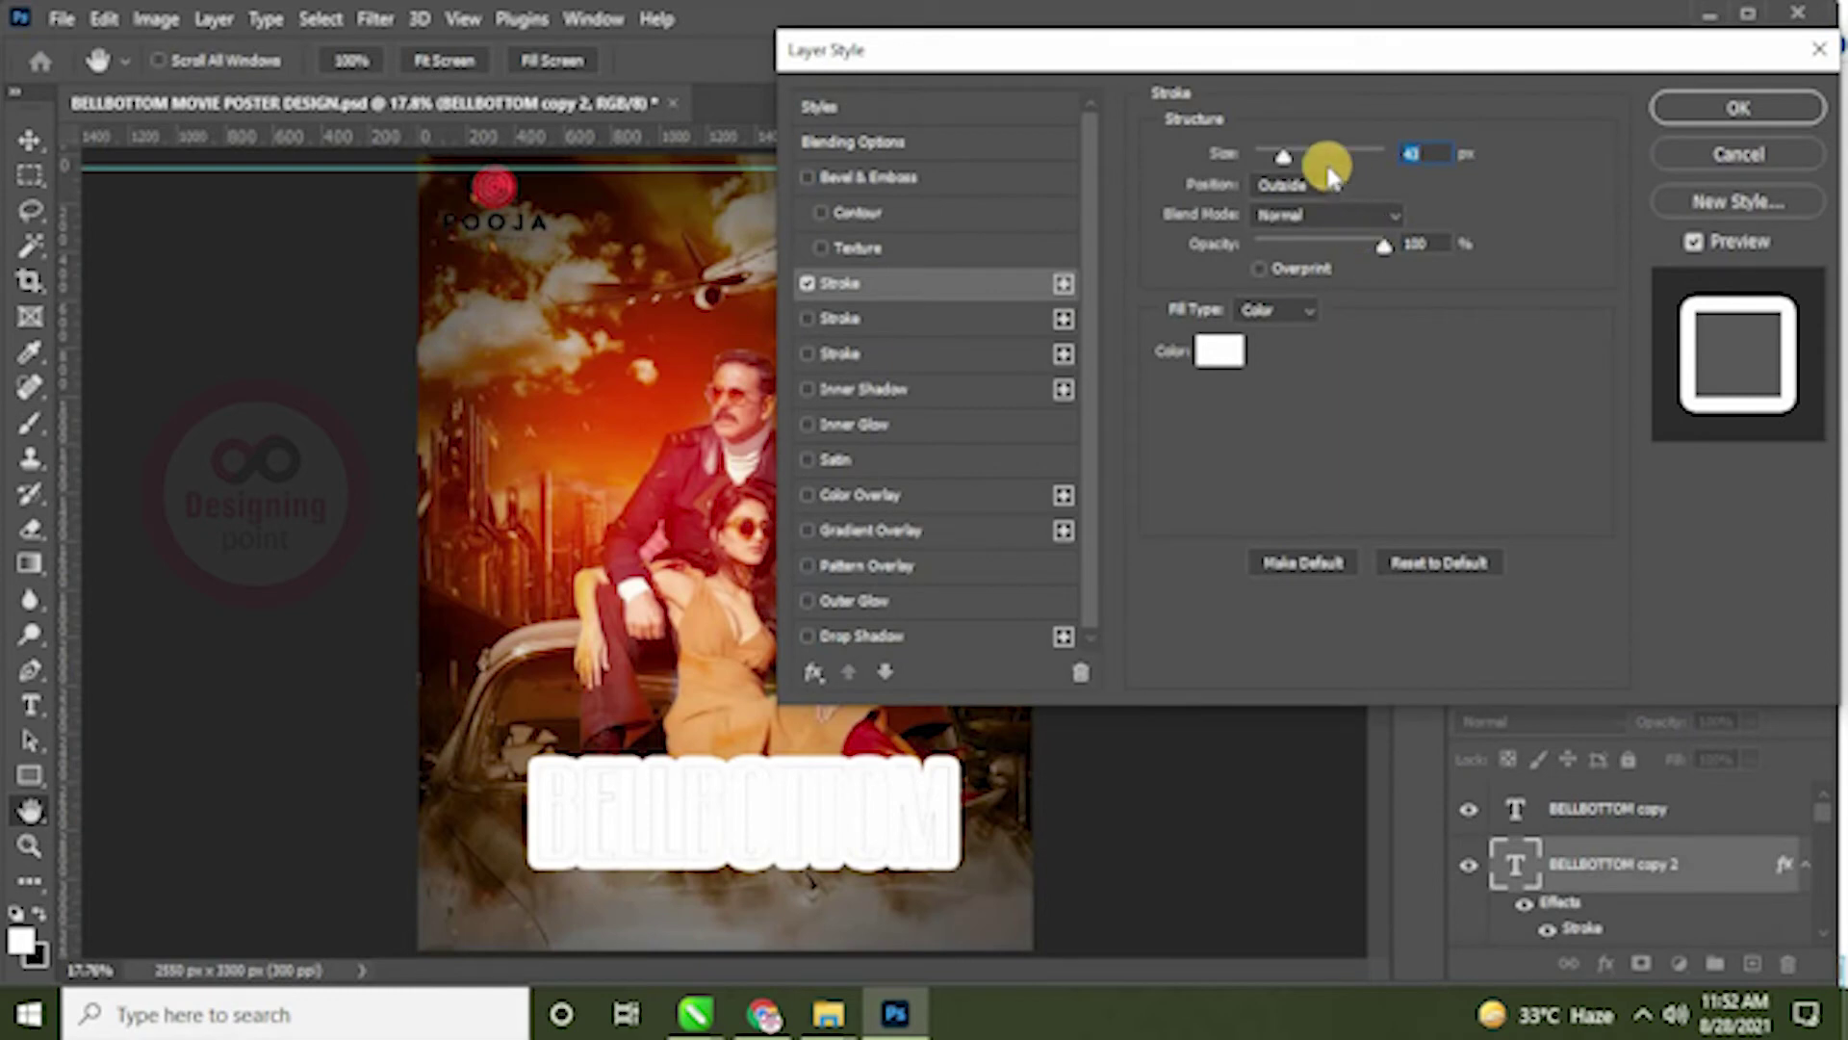
left_click_drag(1285, 159, 1270, 154)
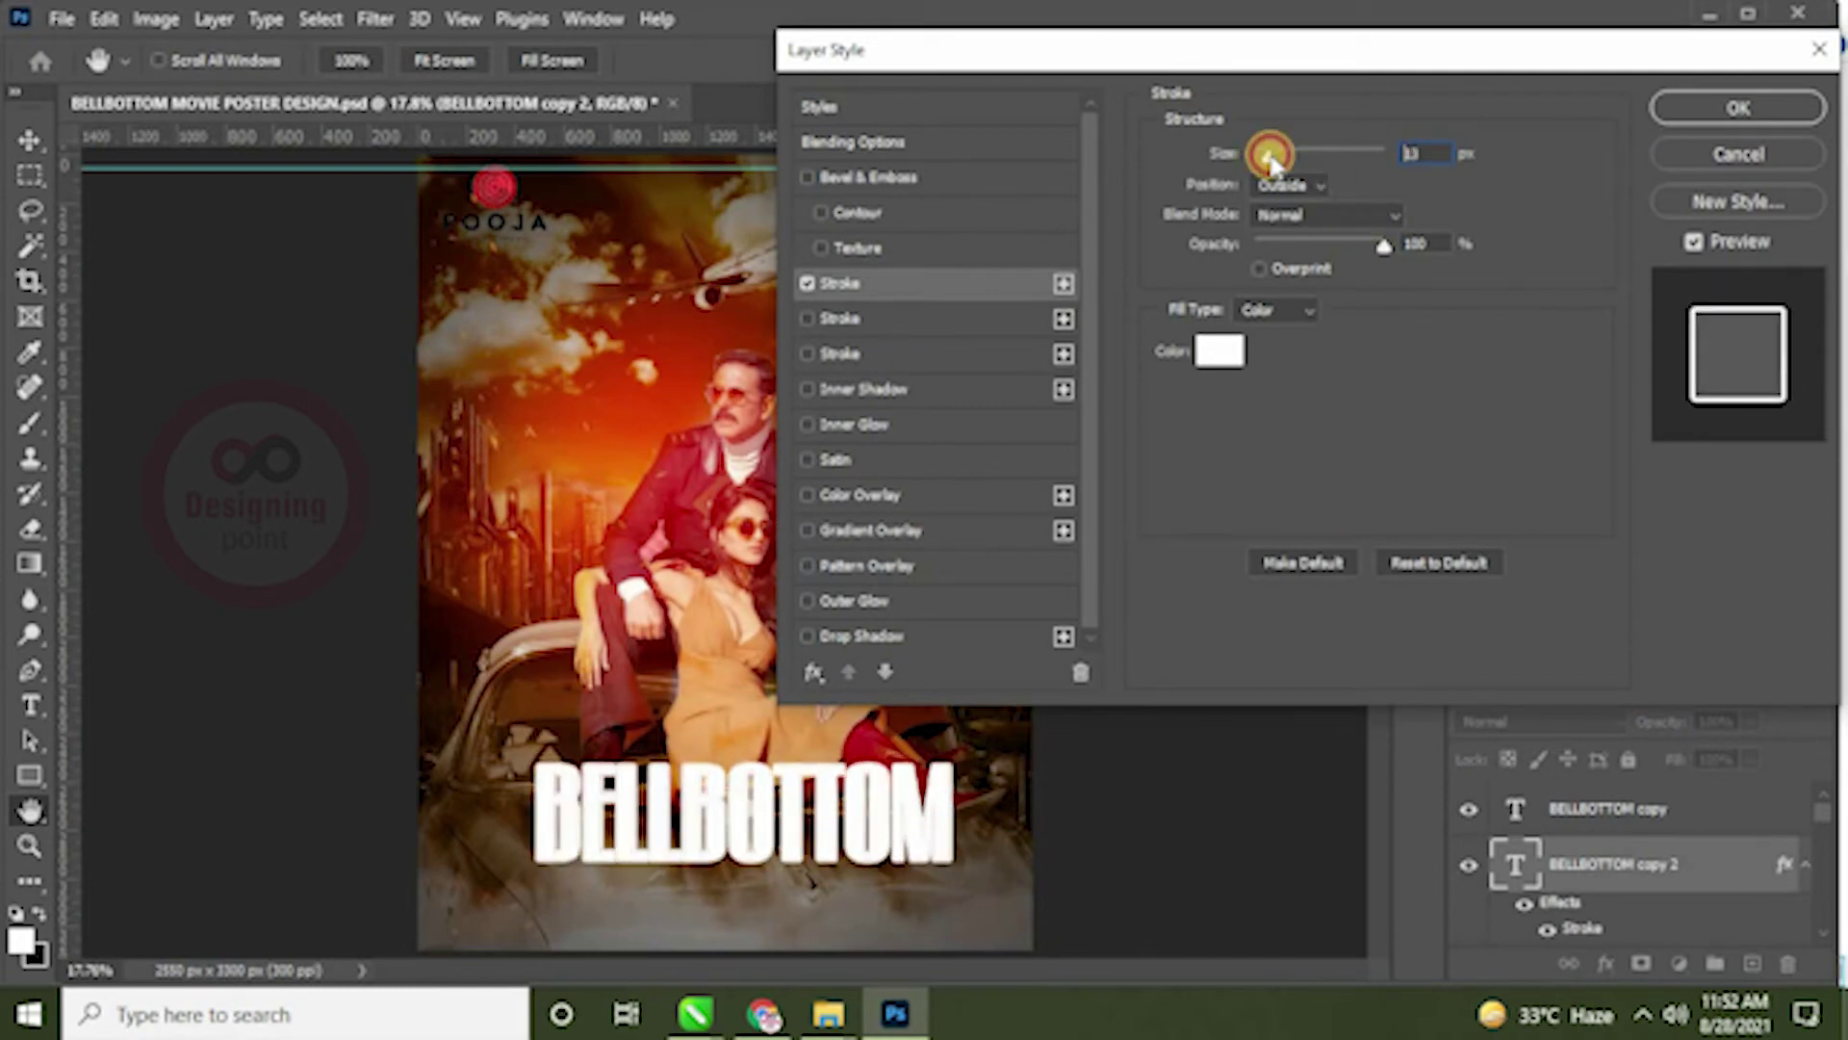
left_click(1215, 356)
left_click_drag(256, 321, 182, 573)
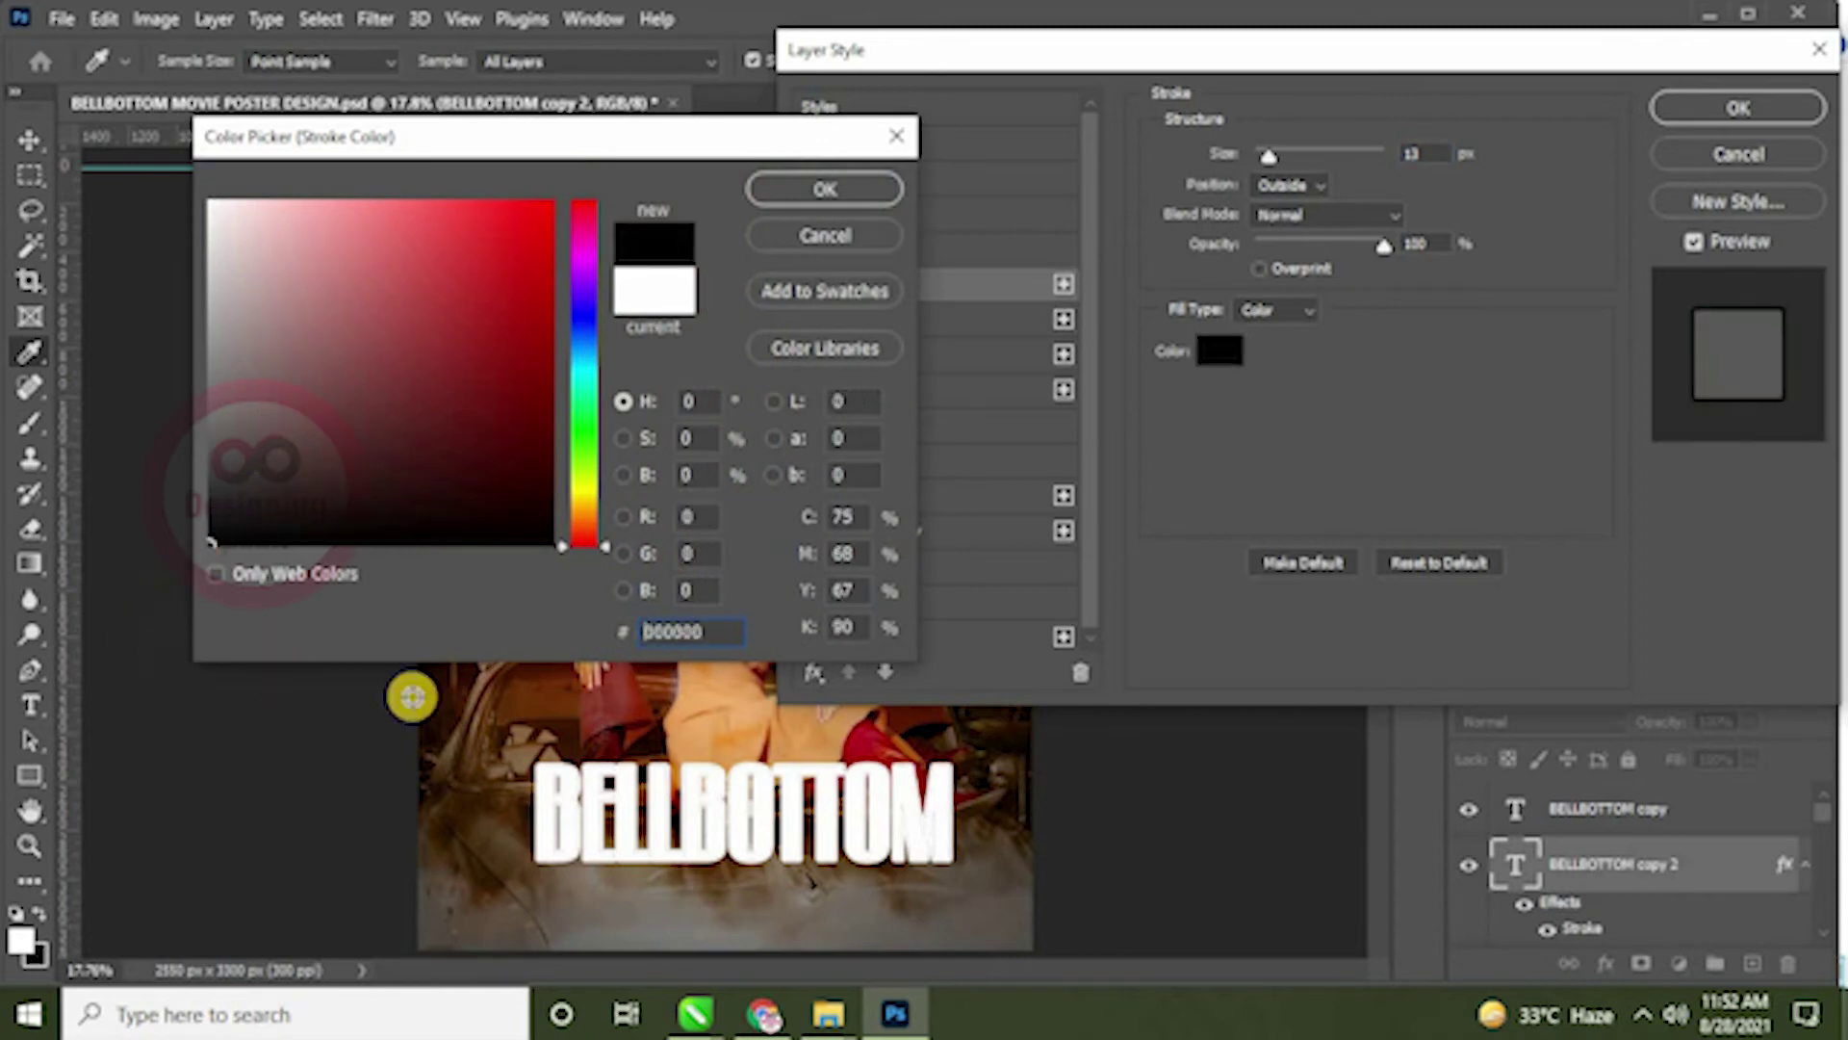
left_click(812, 191)
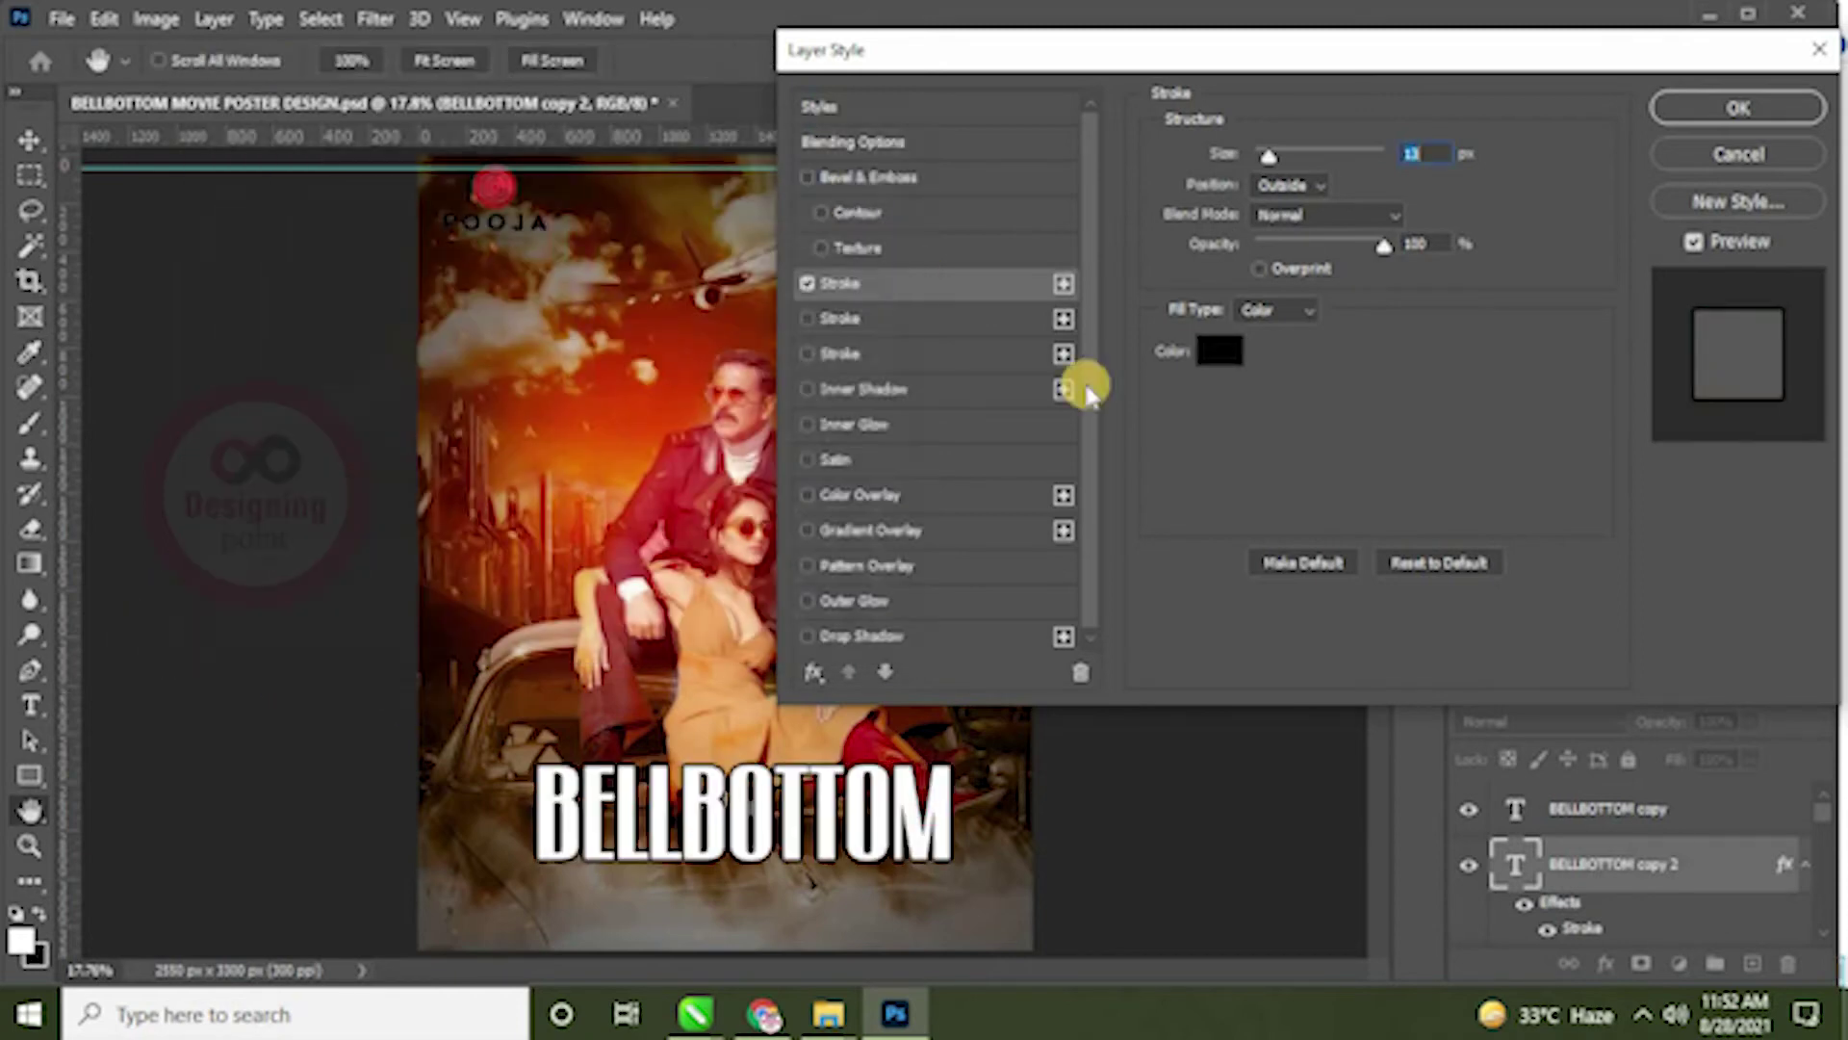
left_click(1737, 108)
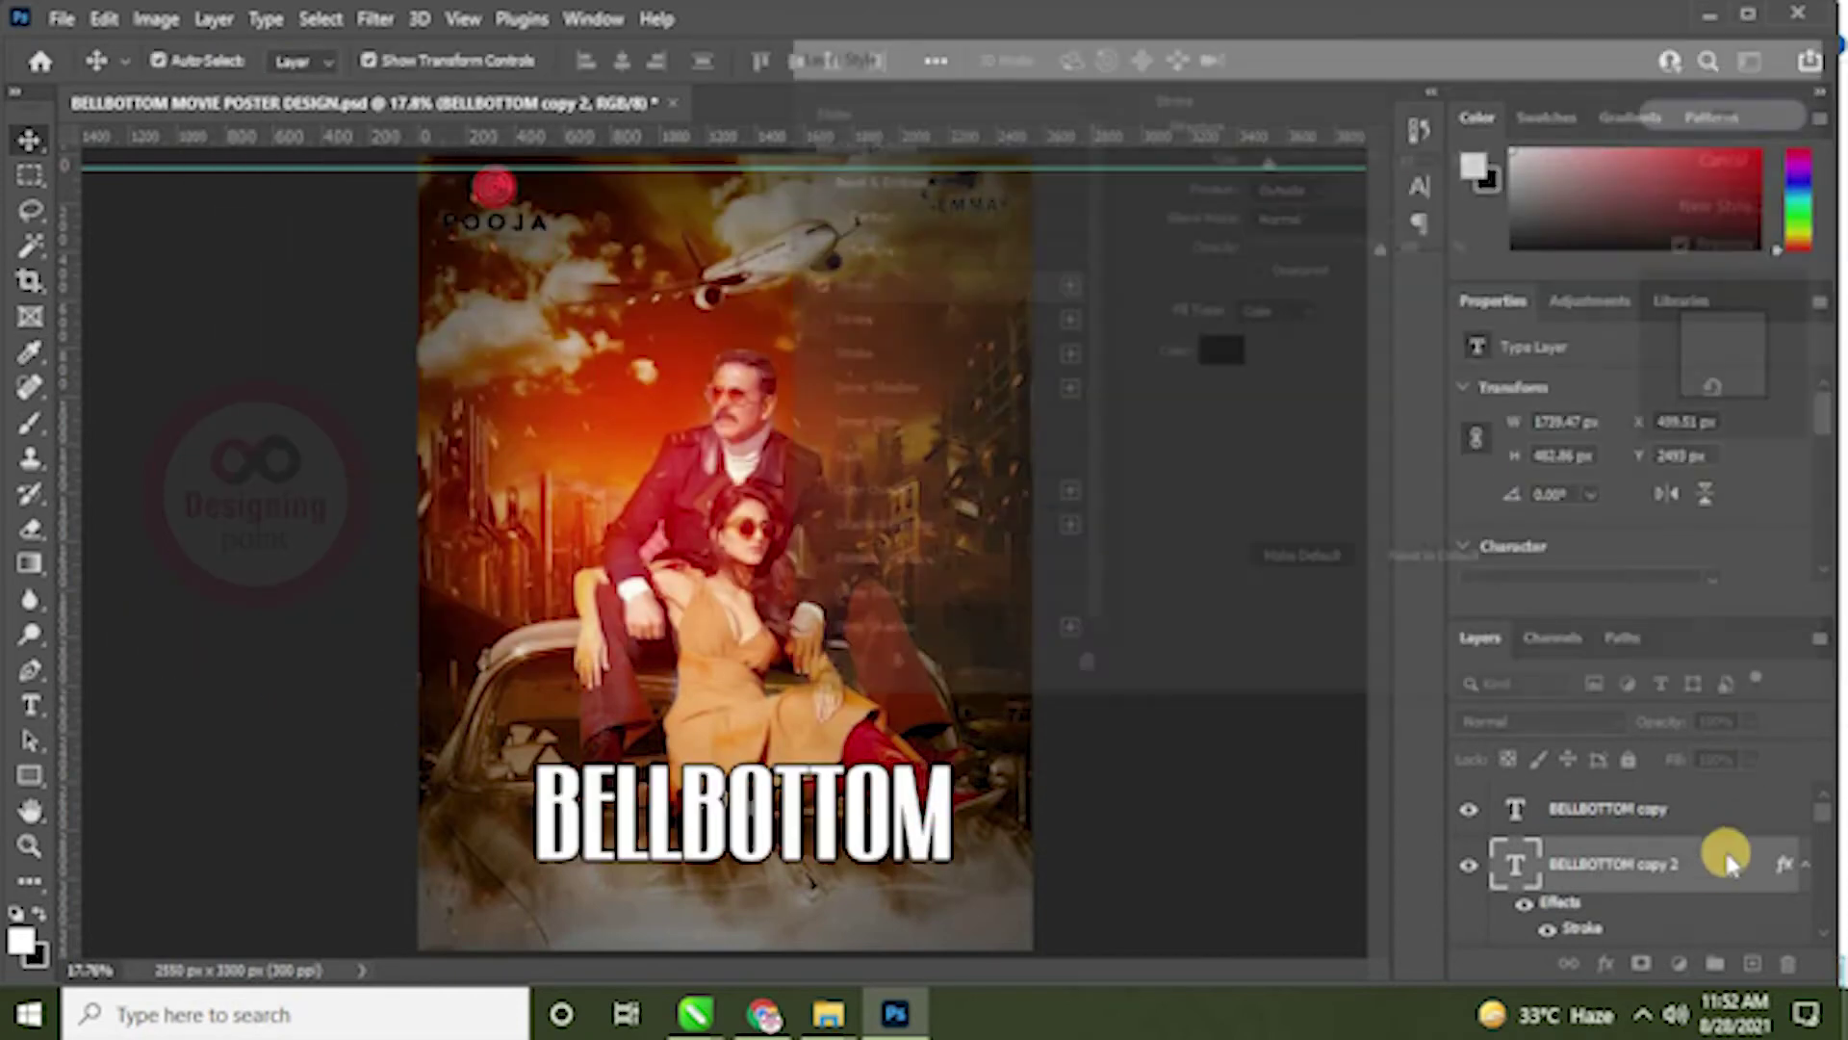
Step: Add a 59 px white outside stroke to the original BELLBOTTOM title layer
scroll(1826, 816, "down", 5)
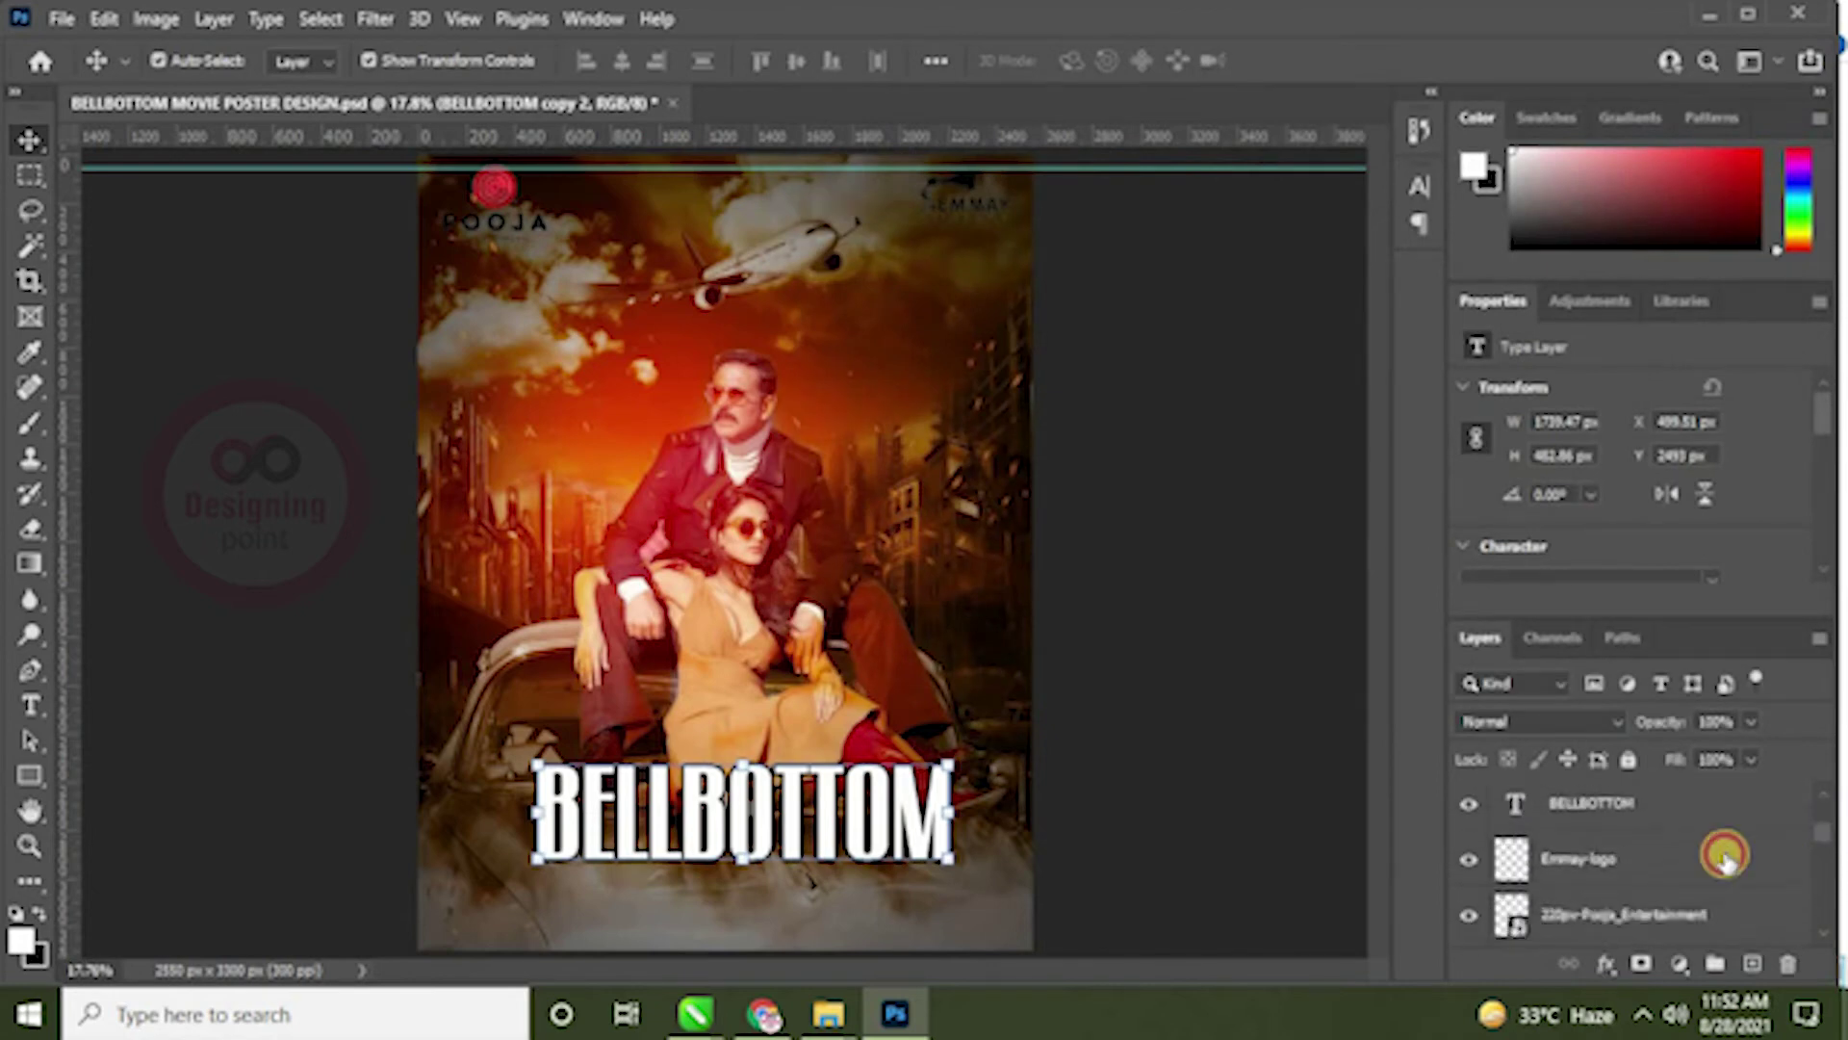
left_click(1627, 812)
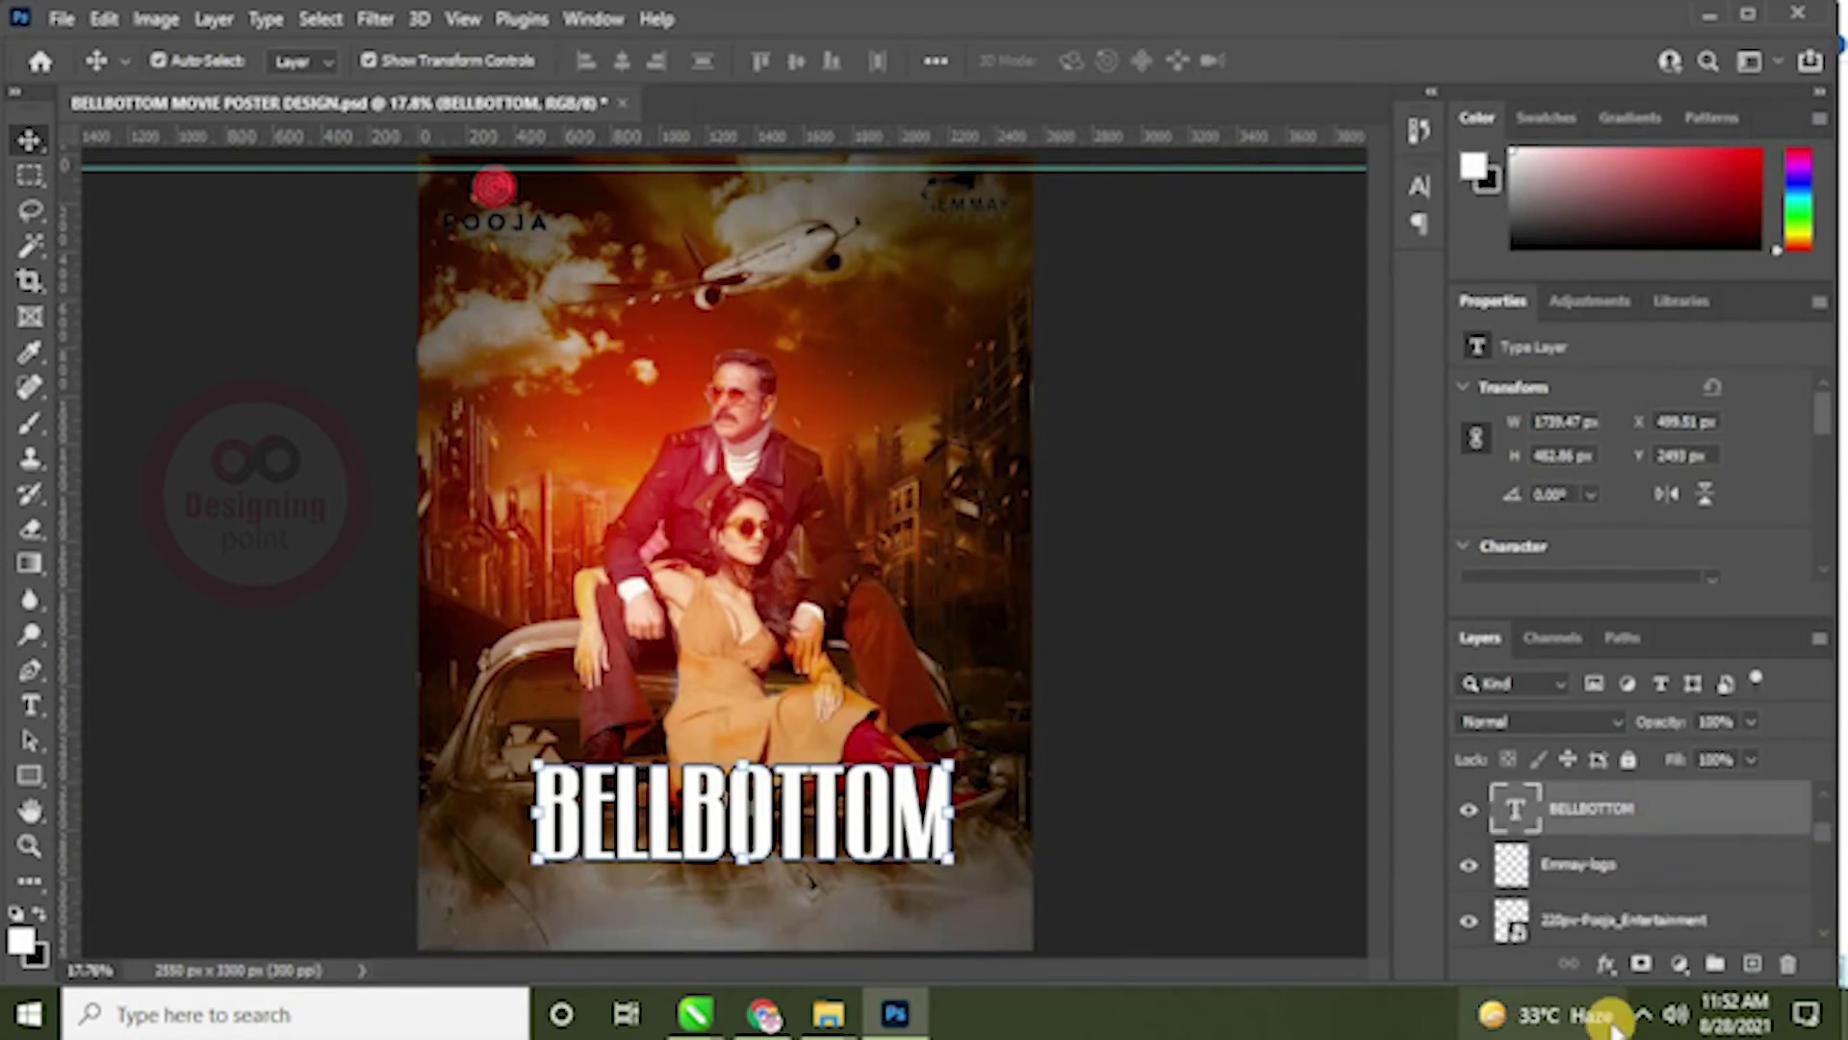
left_click(1605, 964)
left_click(1642, 767)
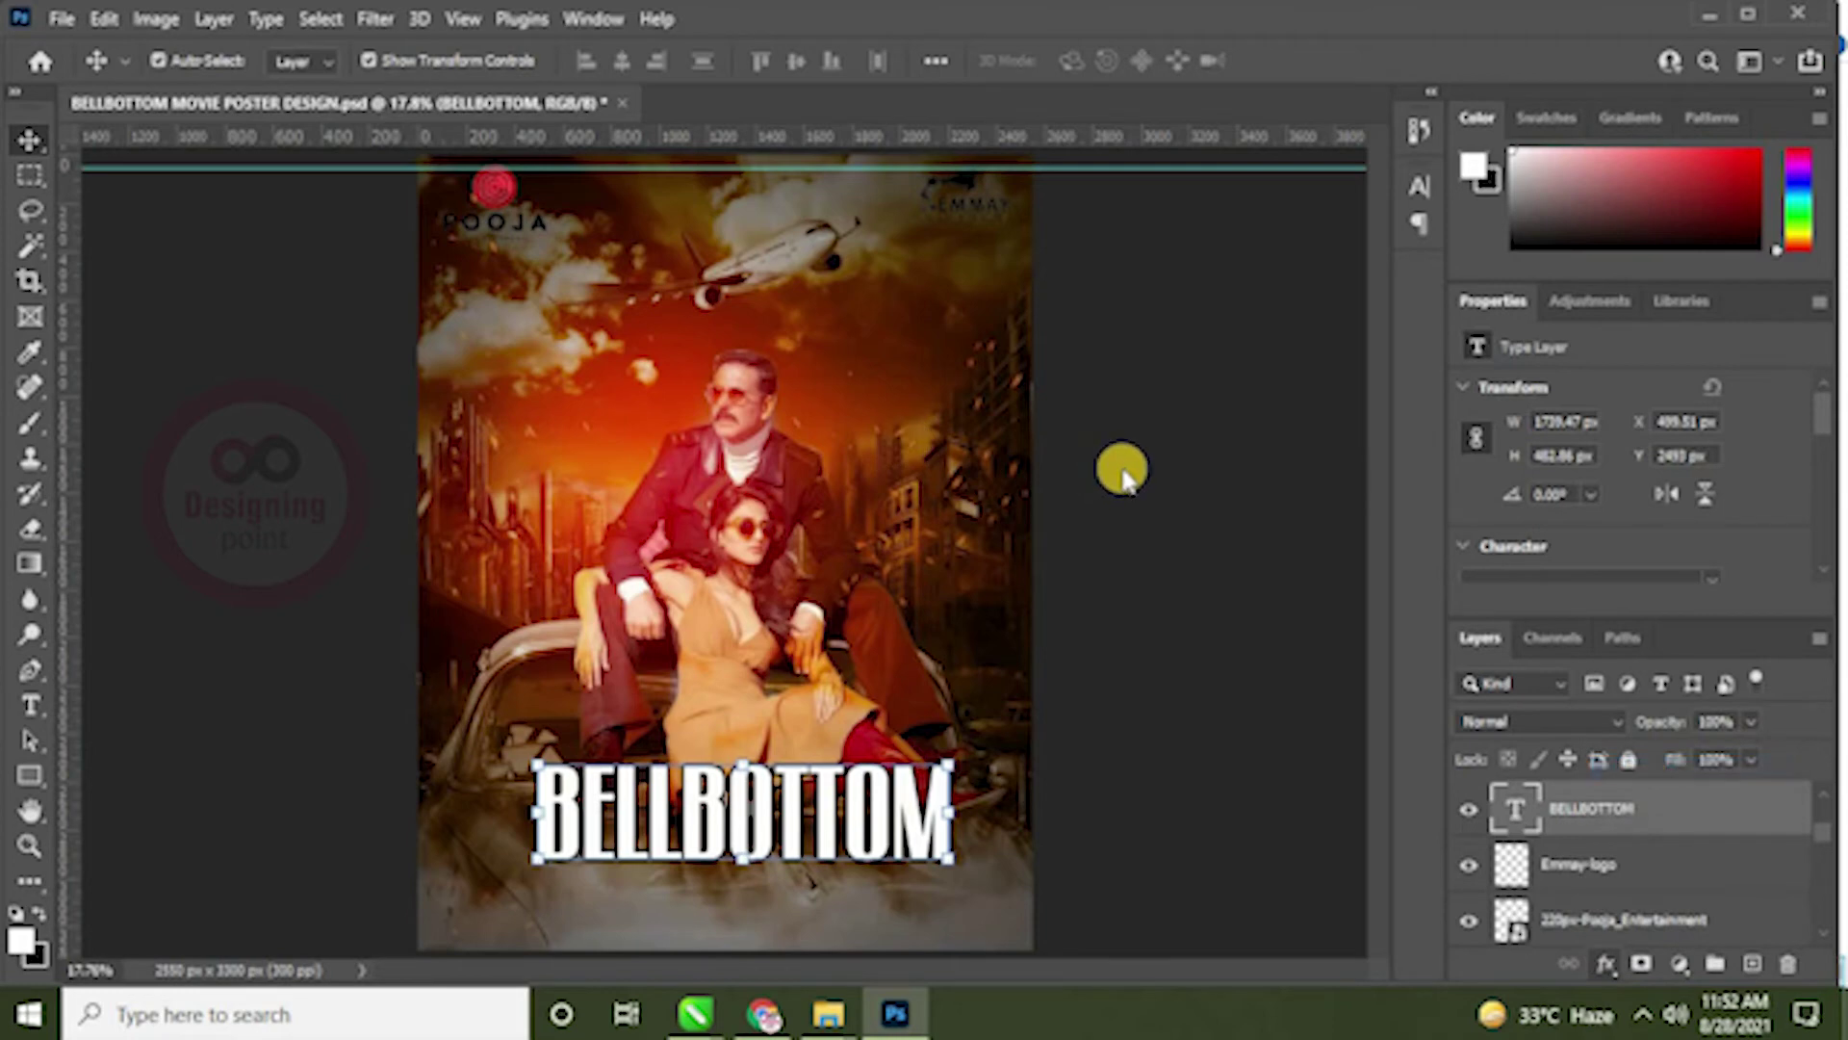
left_click_drag(1391, 153, 1295, 166)
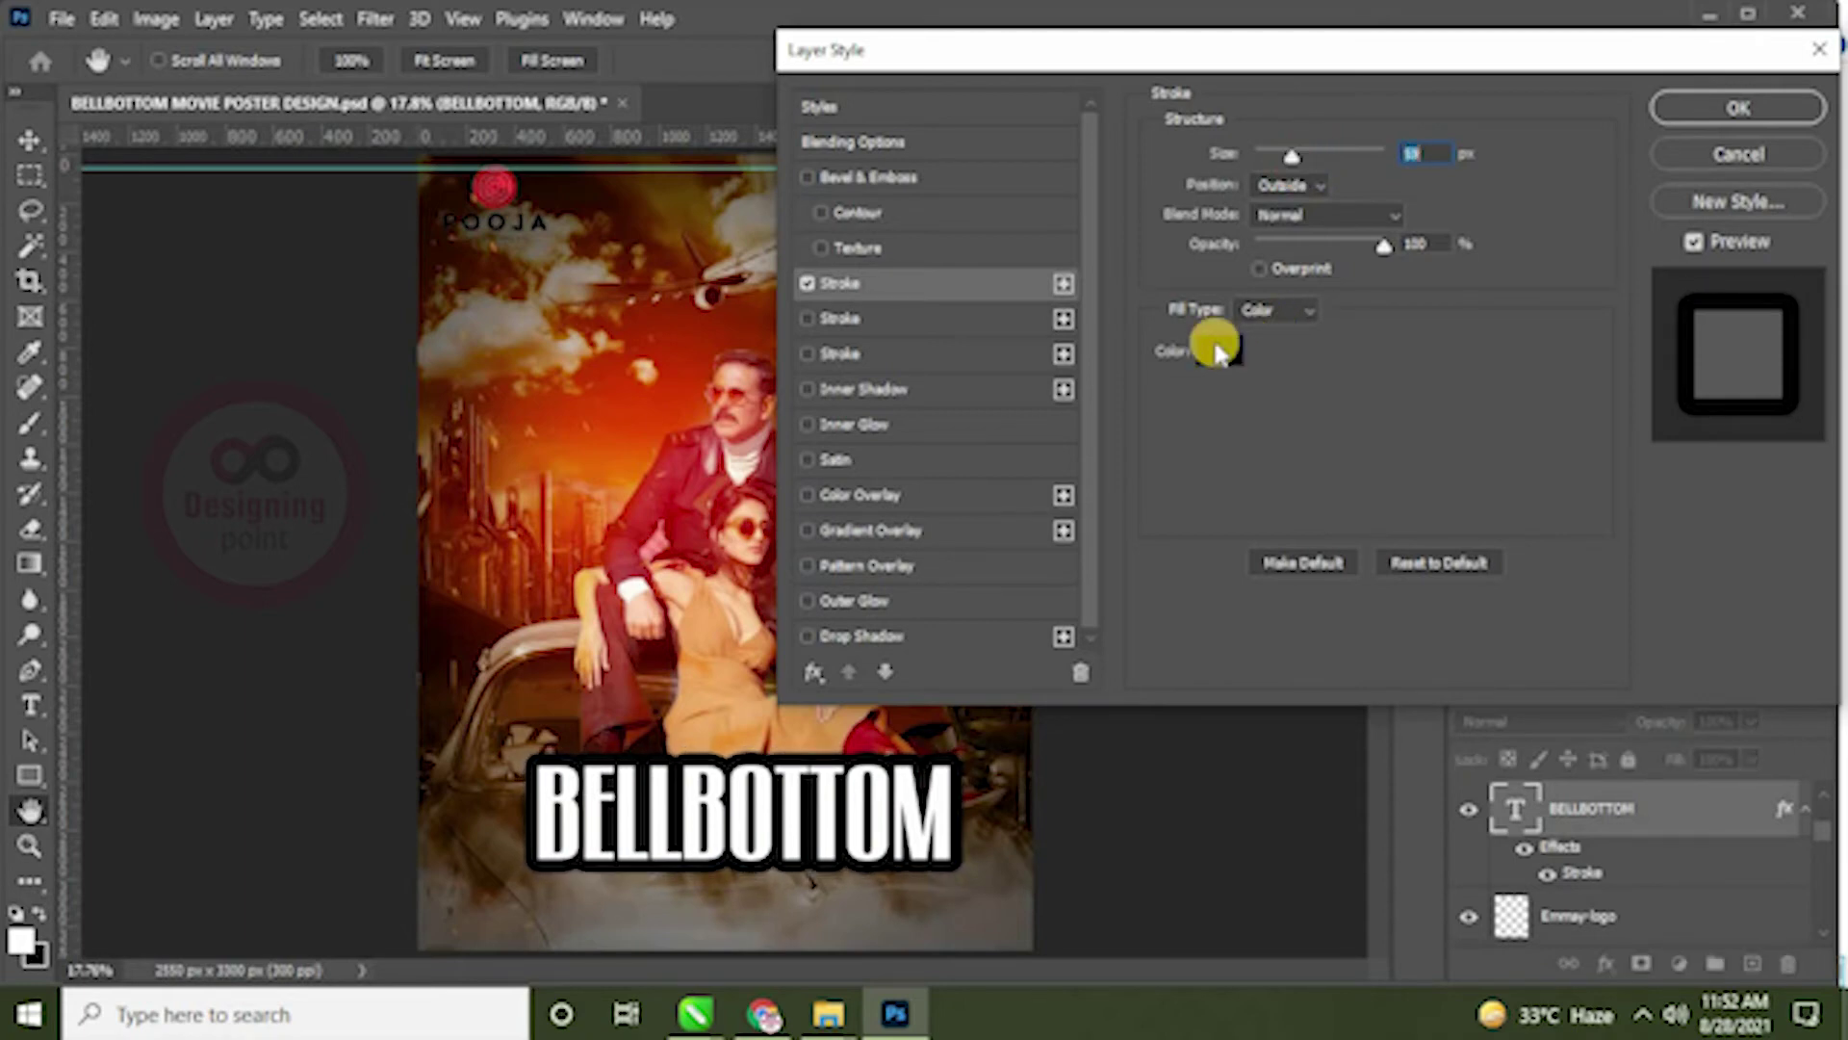
left_click(1214, 350)
left_click(130, 159)
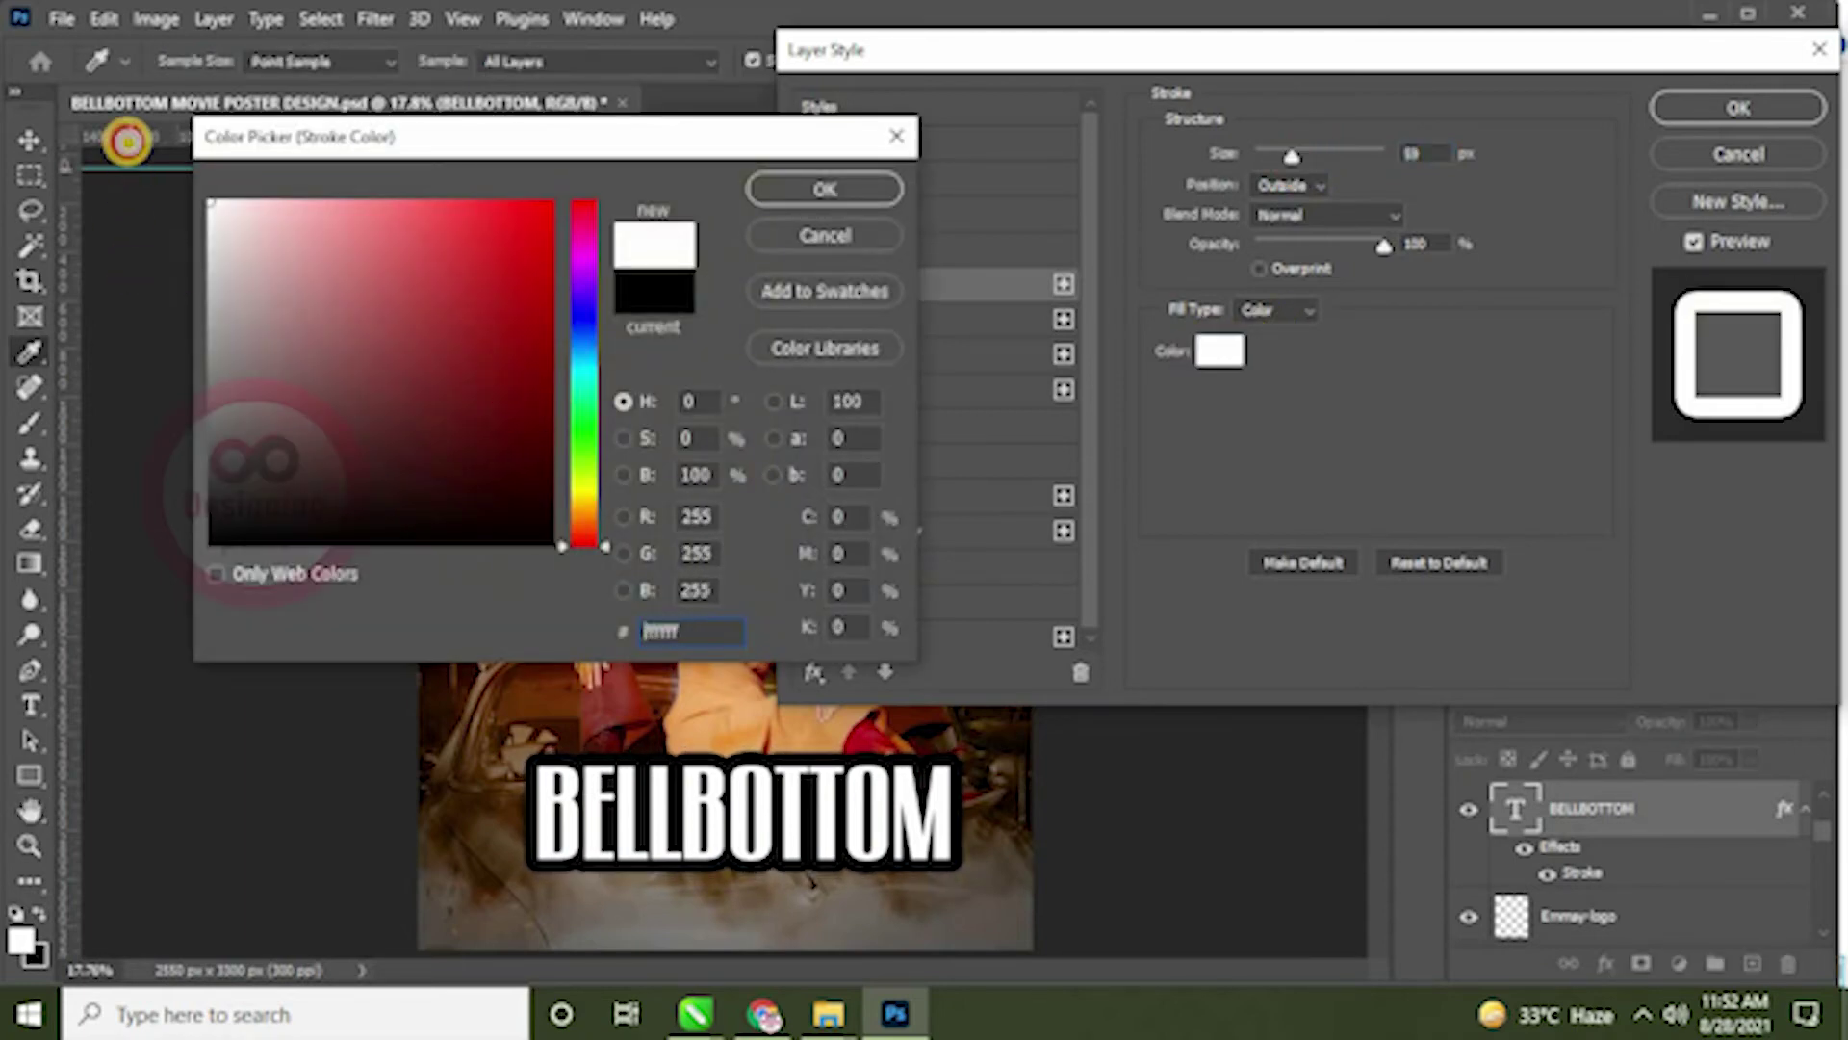
left_click(791, 195)
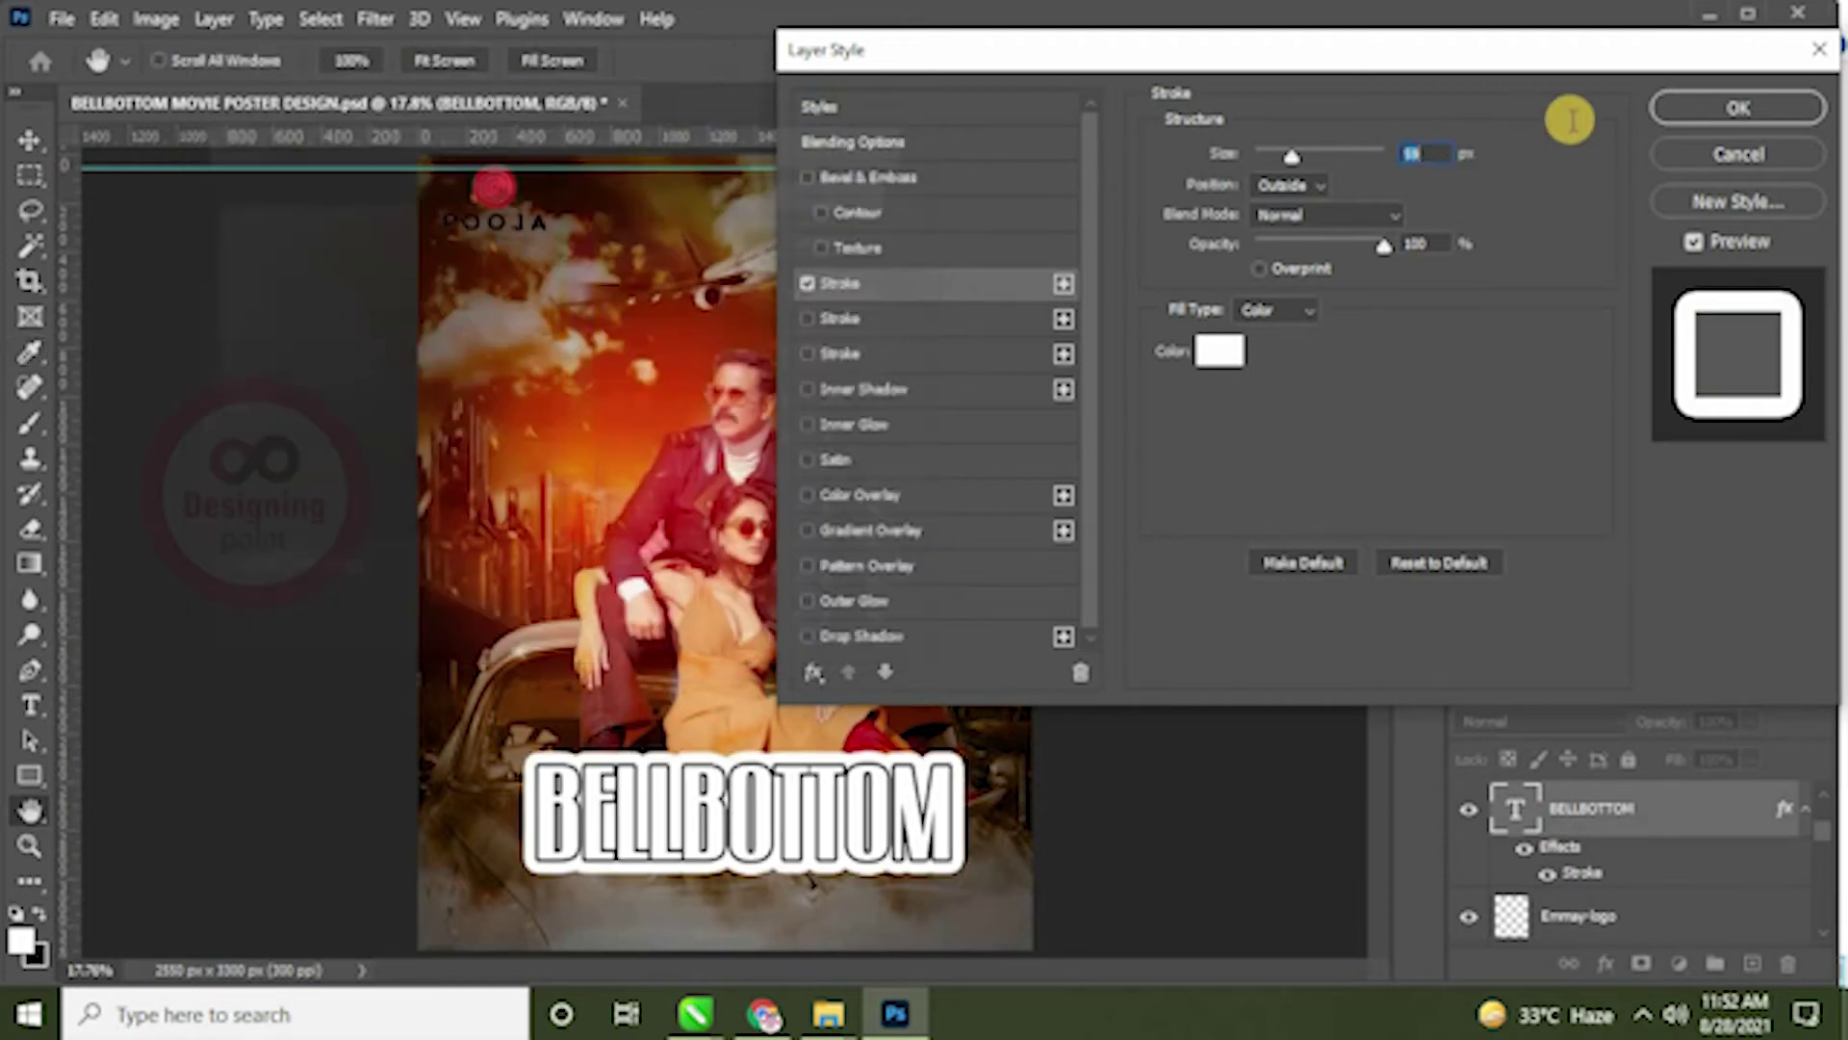
left_click(1728, 114)
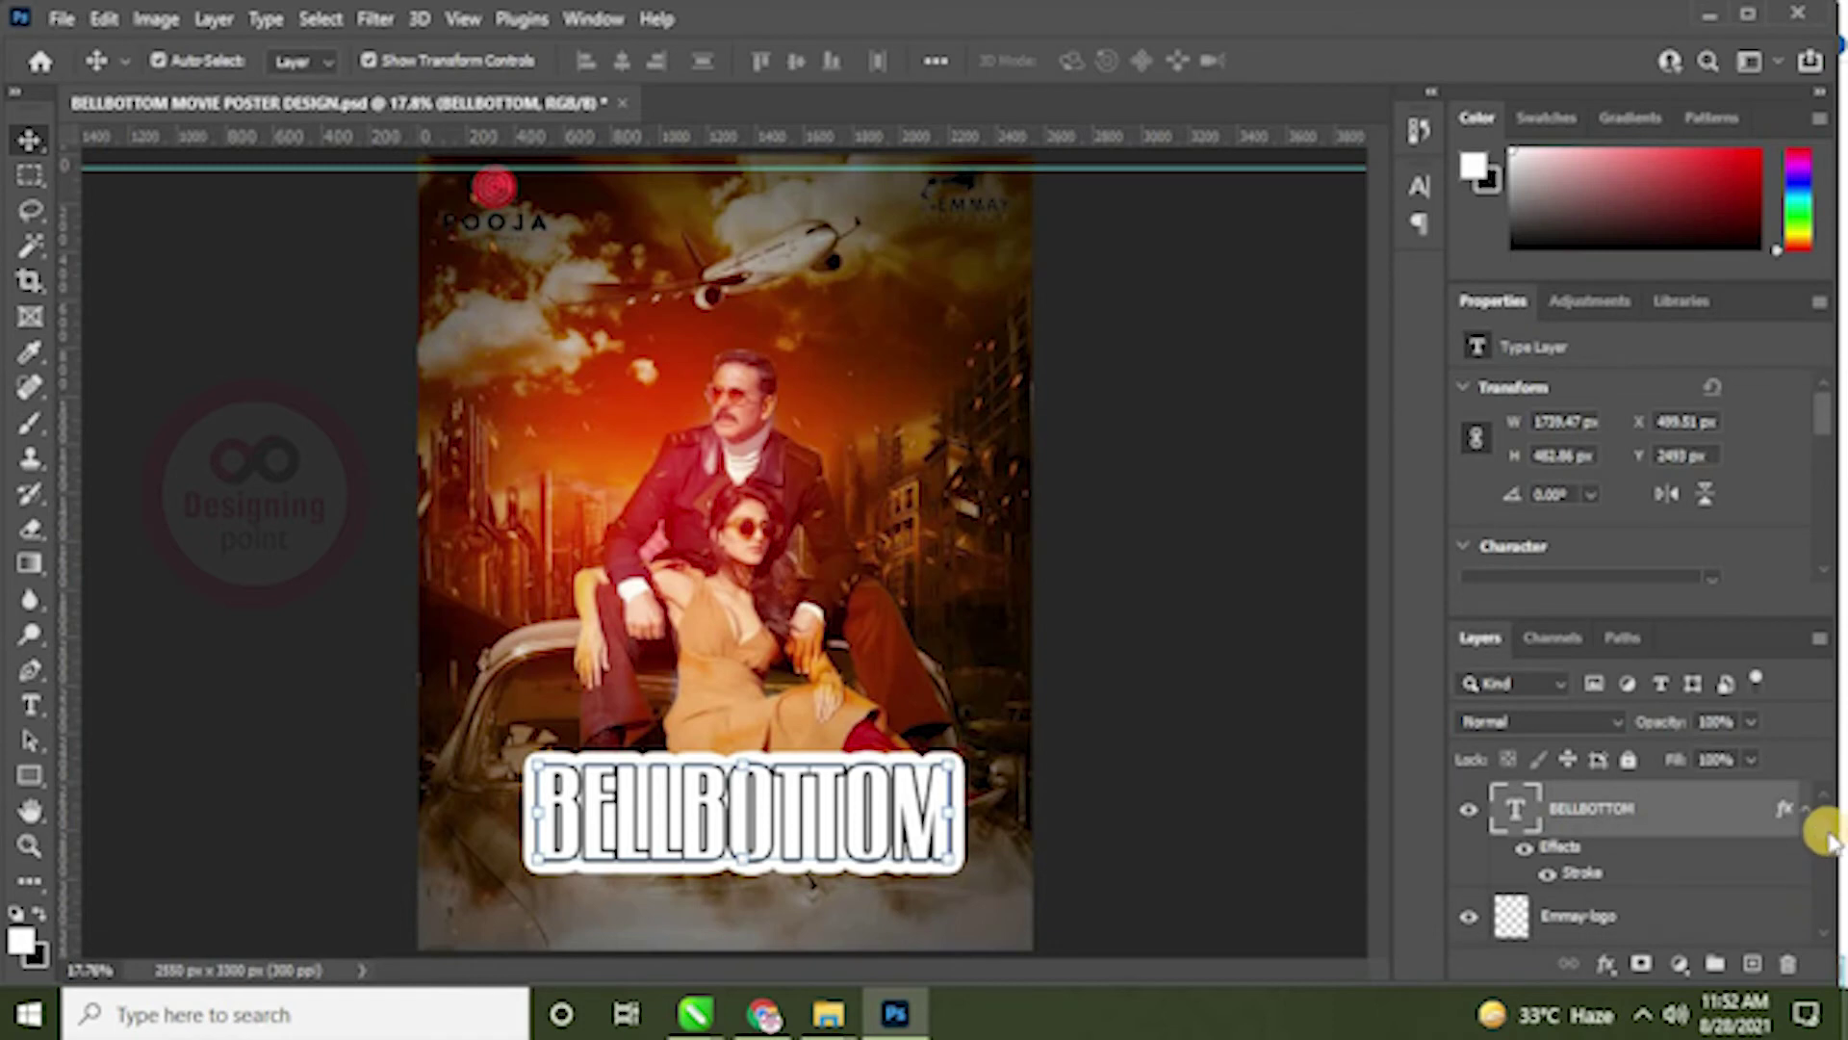
Step: Increase the black stroke on the BELLBOTTOM copy 2 layer to about 40 px
left_click_drag(1826, 830, 1825, 822)
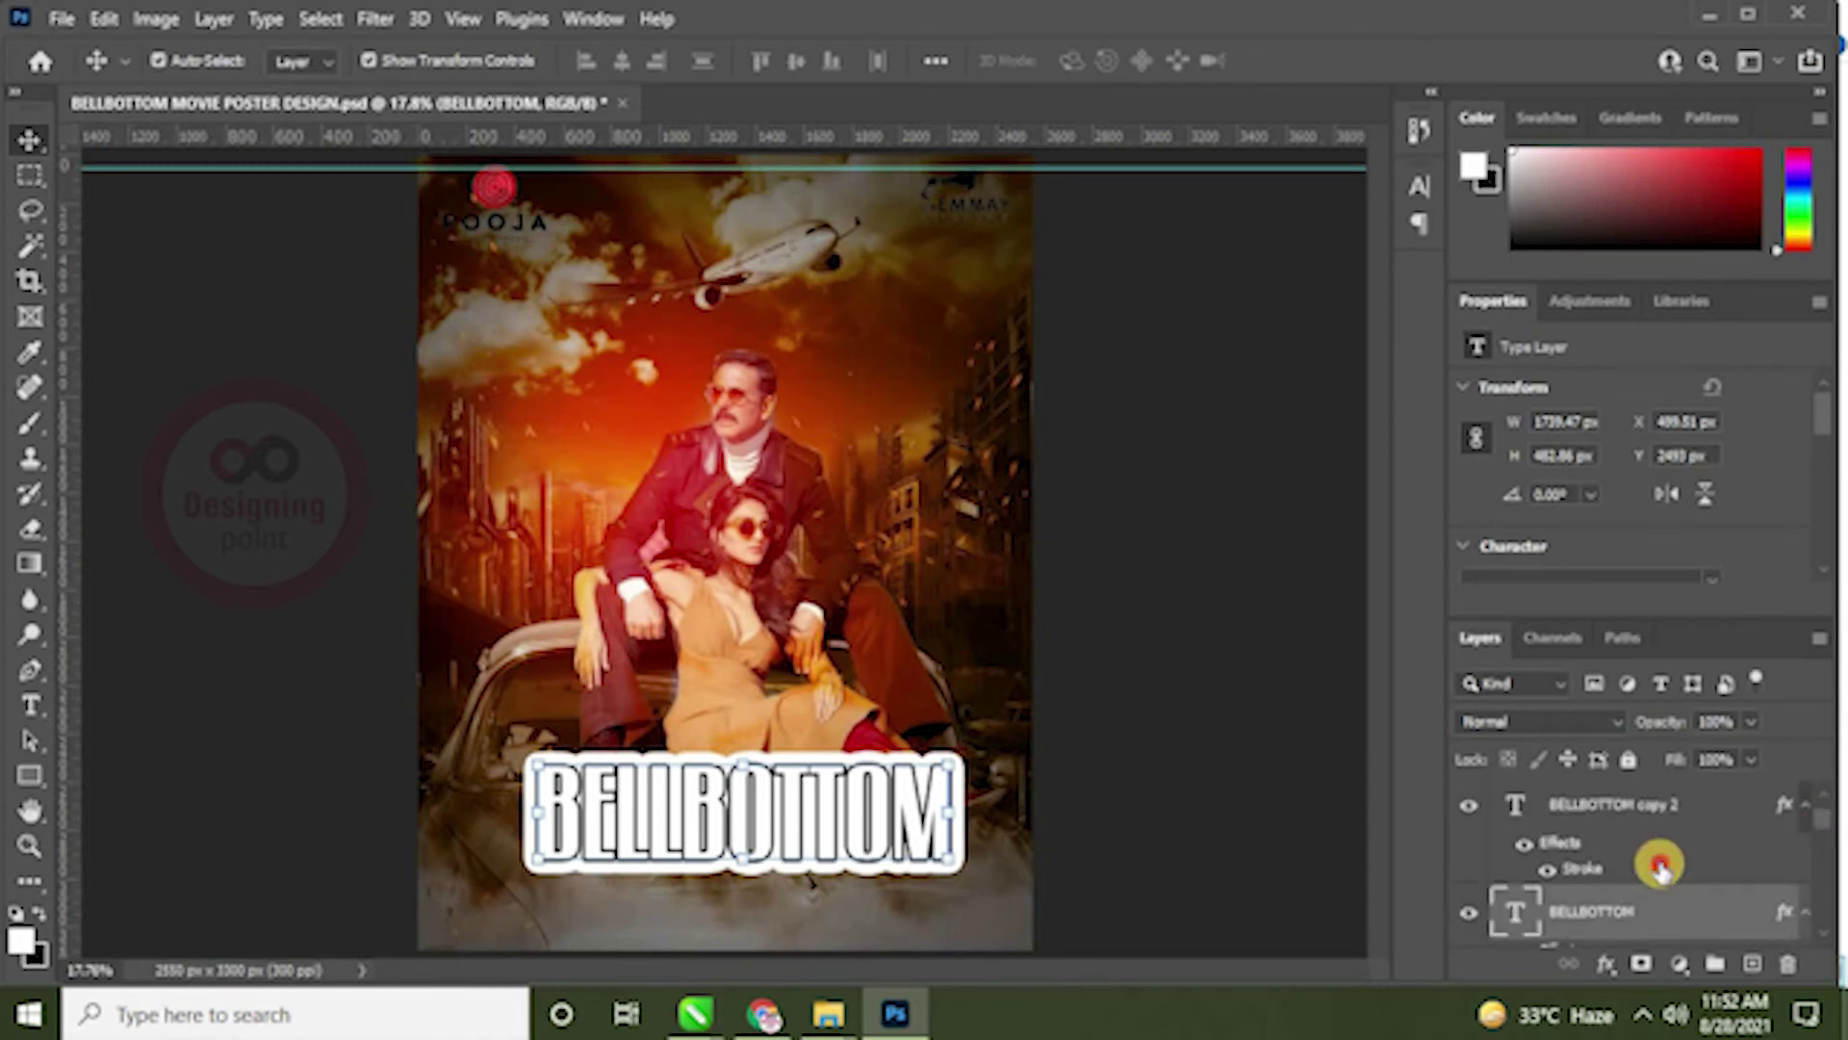
left_click(1603, 874)
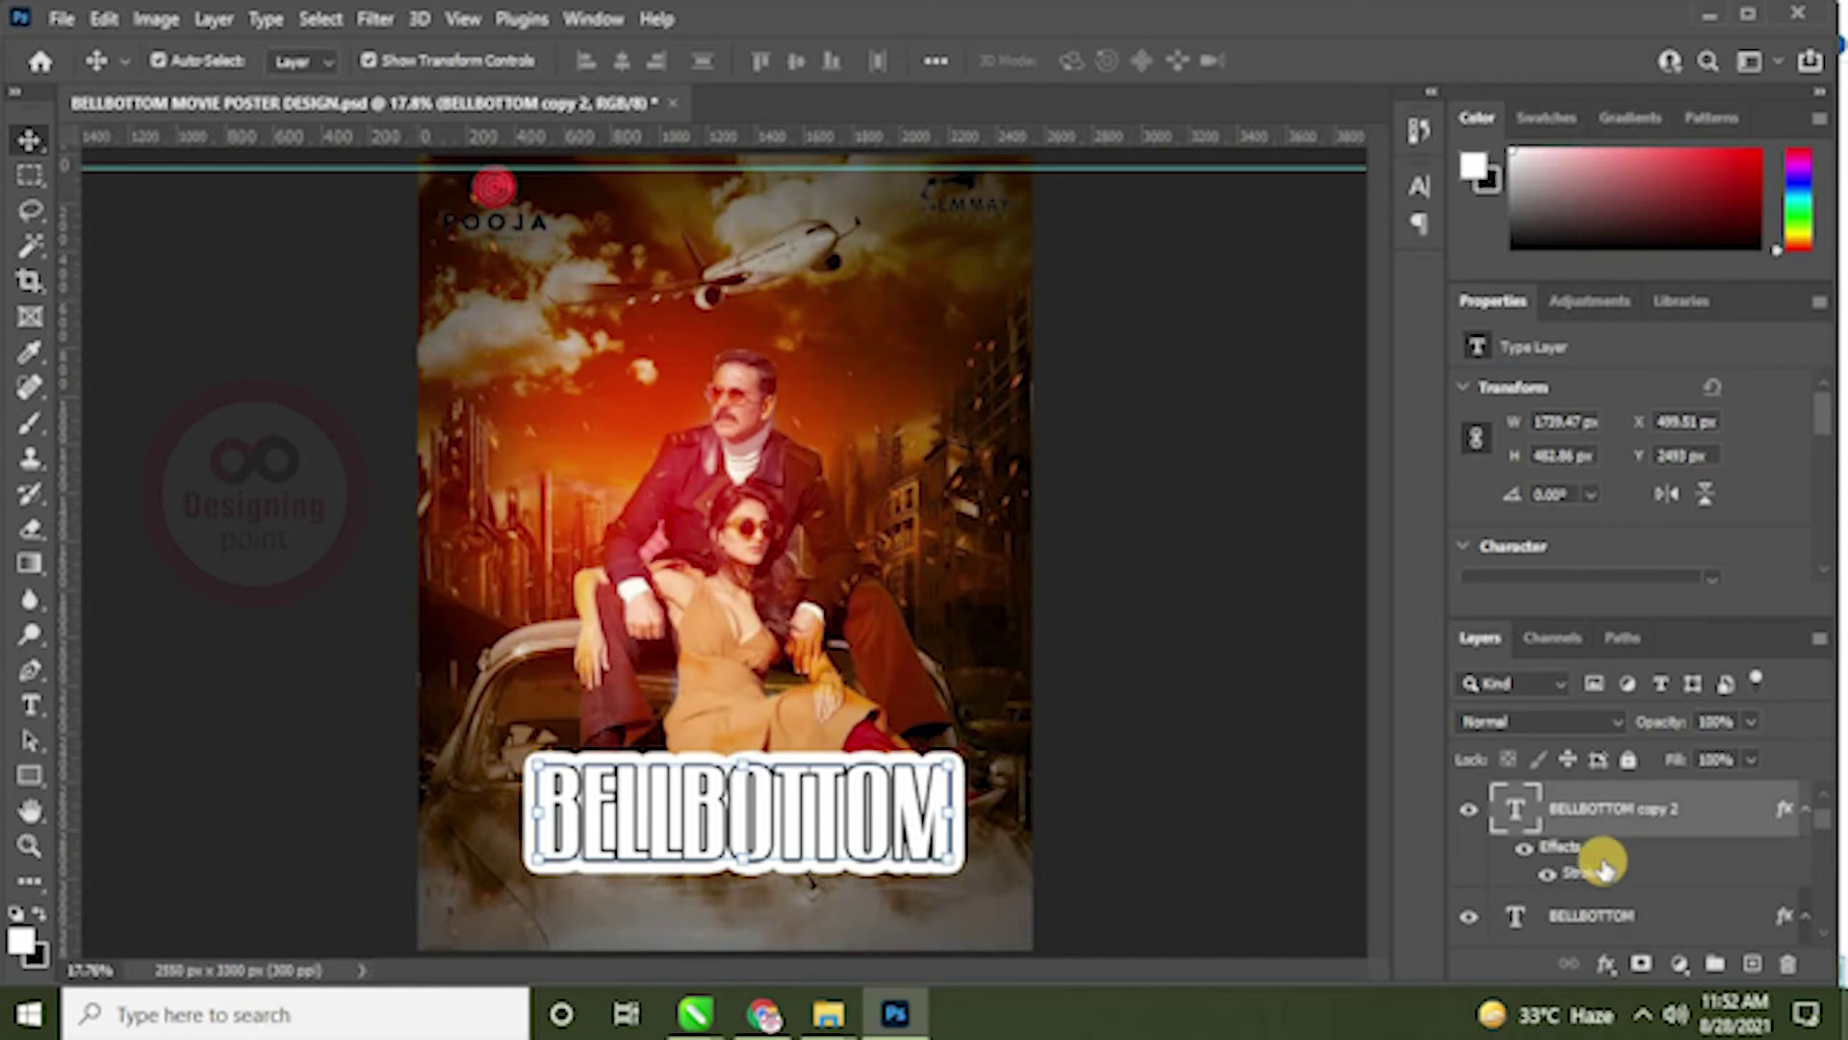
double_click(1578, 872)
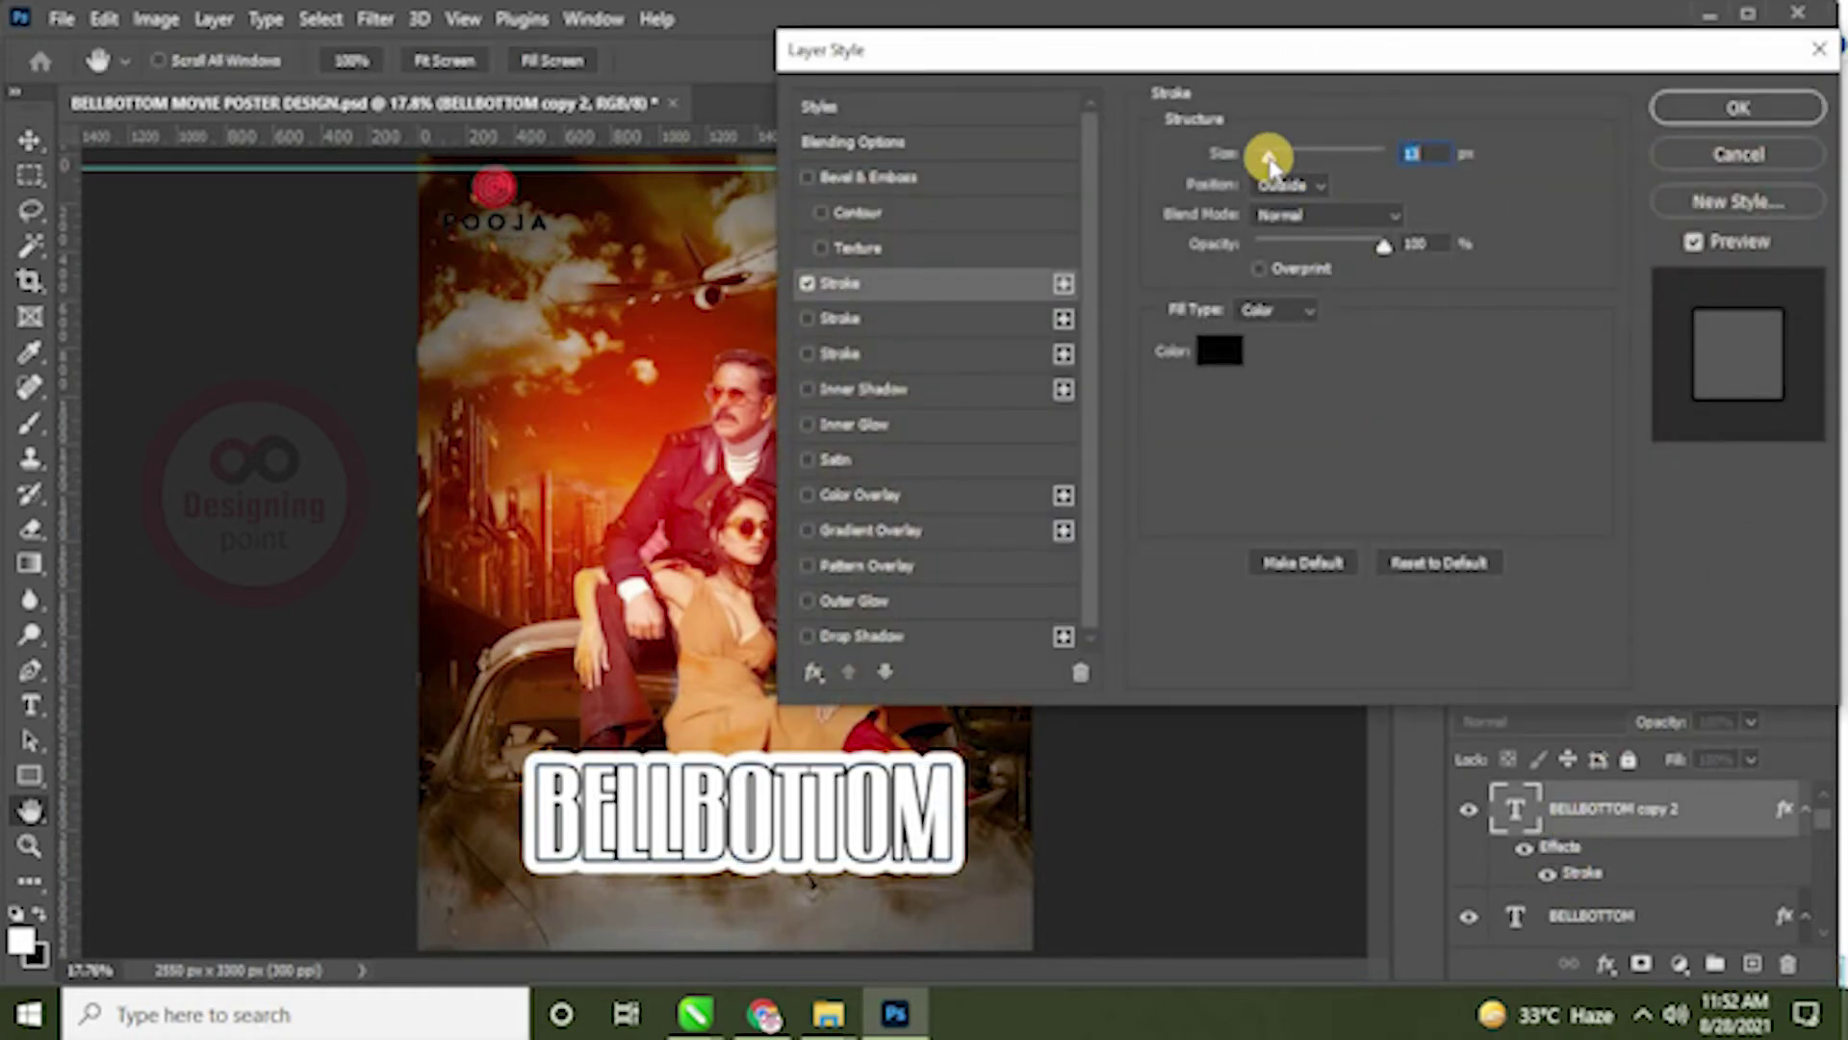
left_click_drag(1285, 159, 1285, 164)
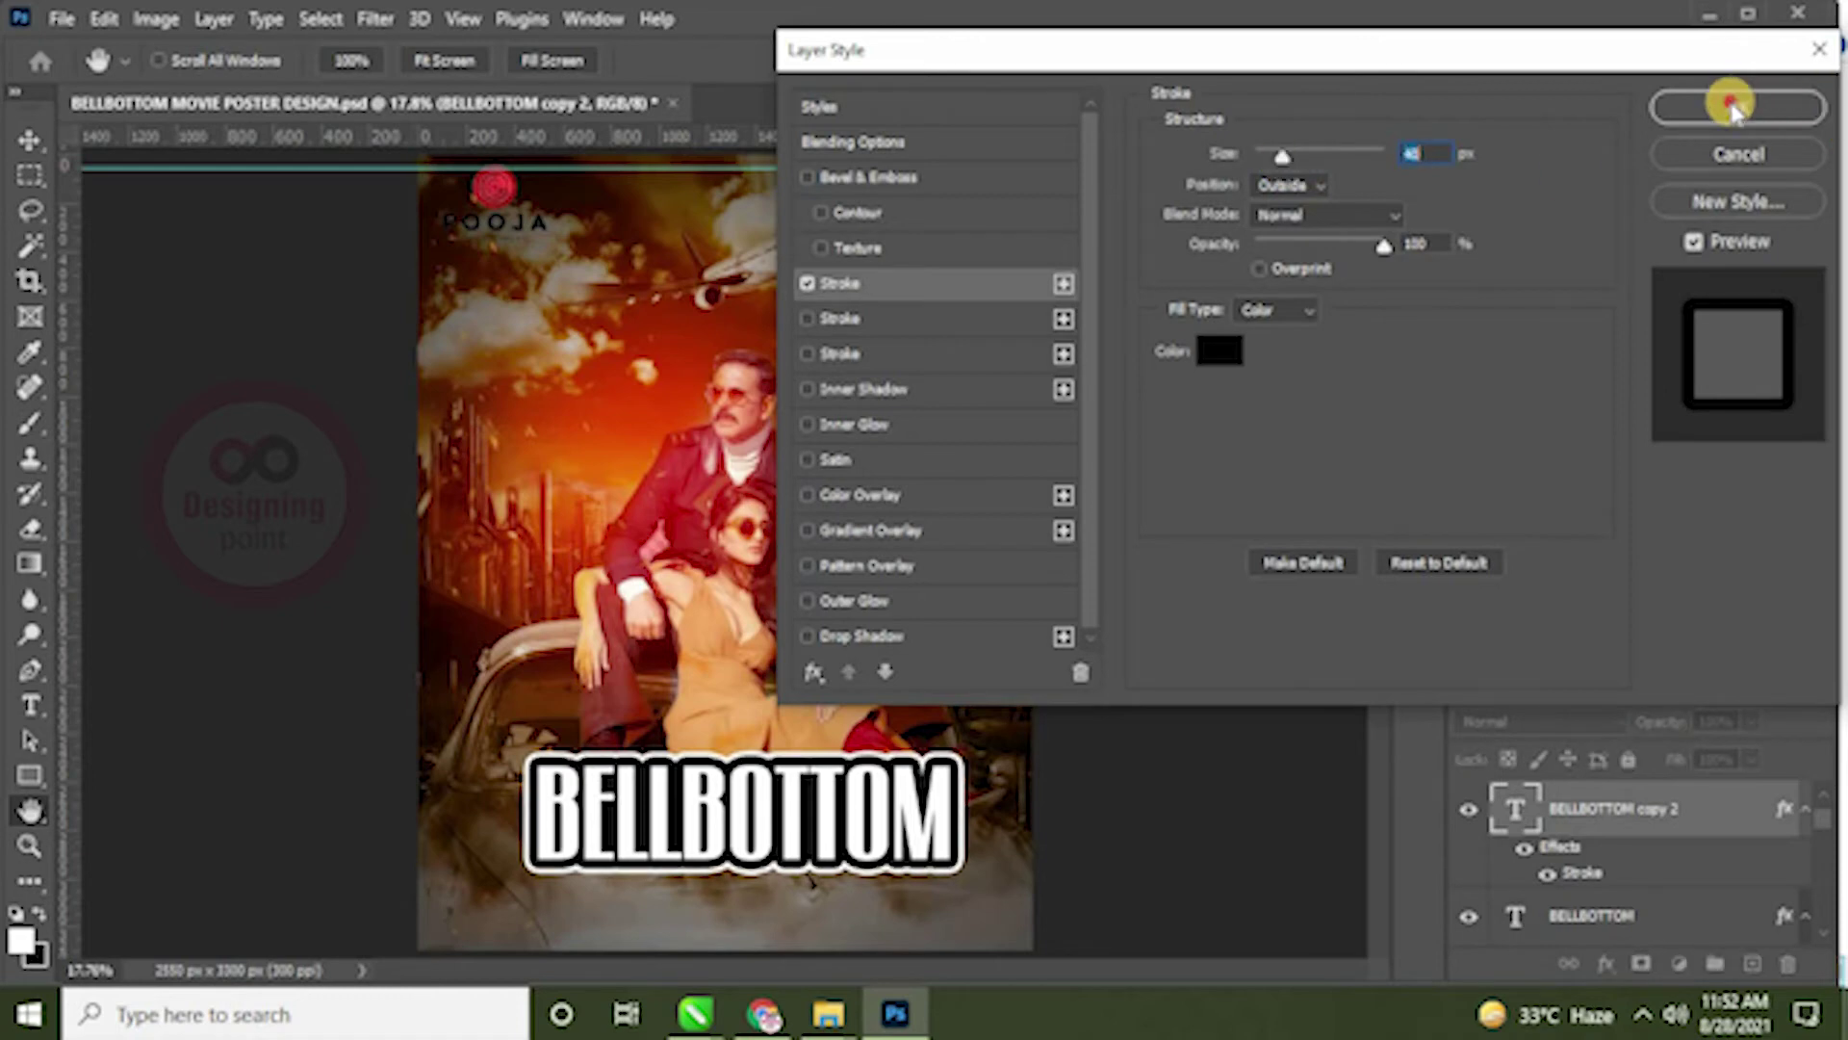
left_click(1781, 113)
Step: Place the parchment image 2413176 from the project folder directly above the BELLBOTTOM copy layer, over the lower half of the poster
left_click_drag(1826, 826, 1826, 809)
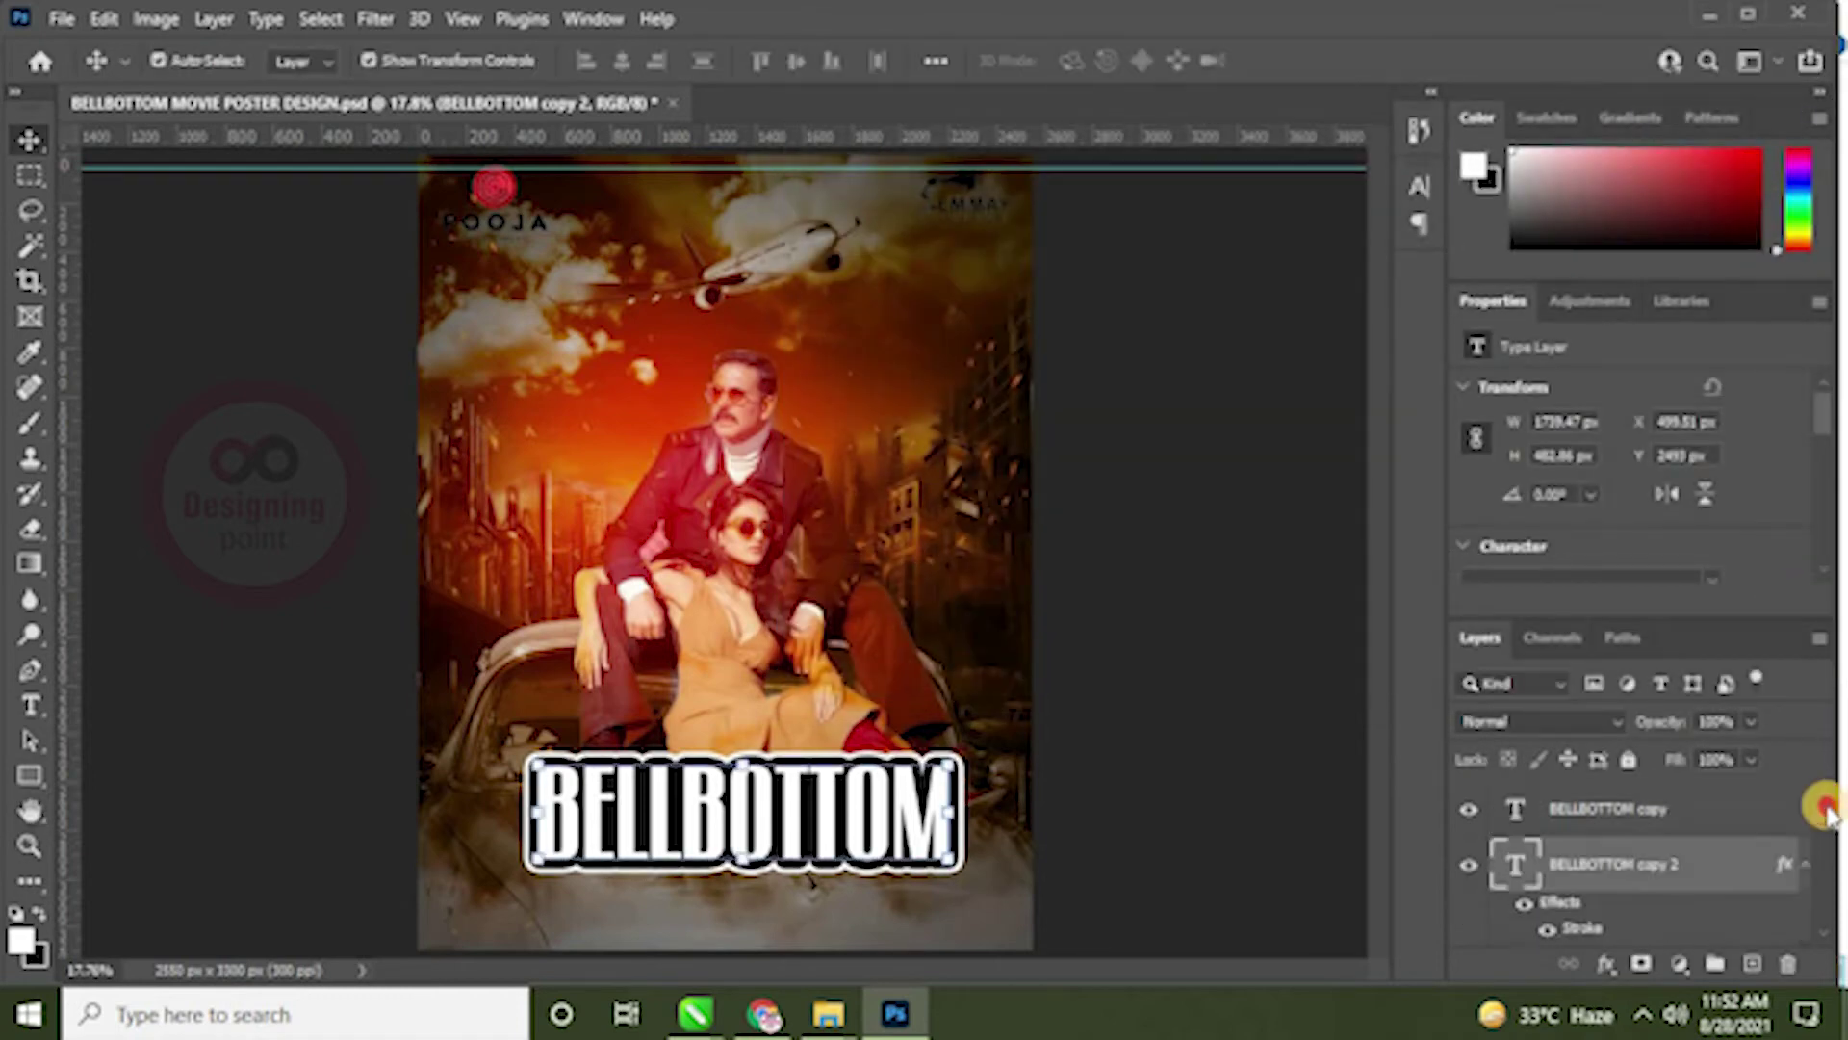
left_click(1662, 814)
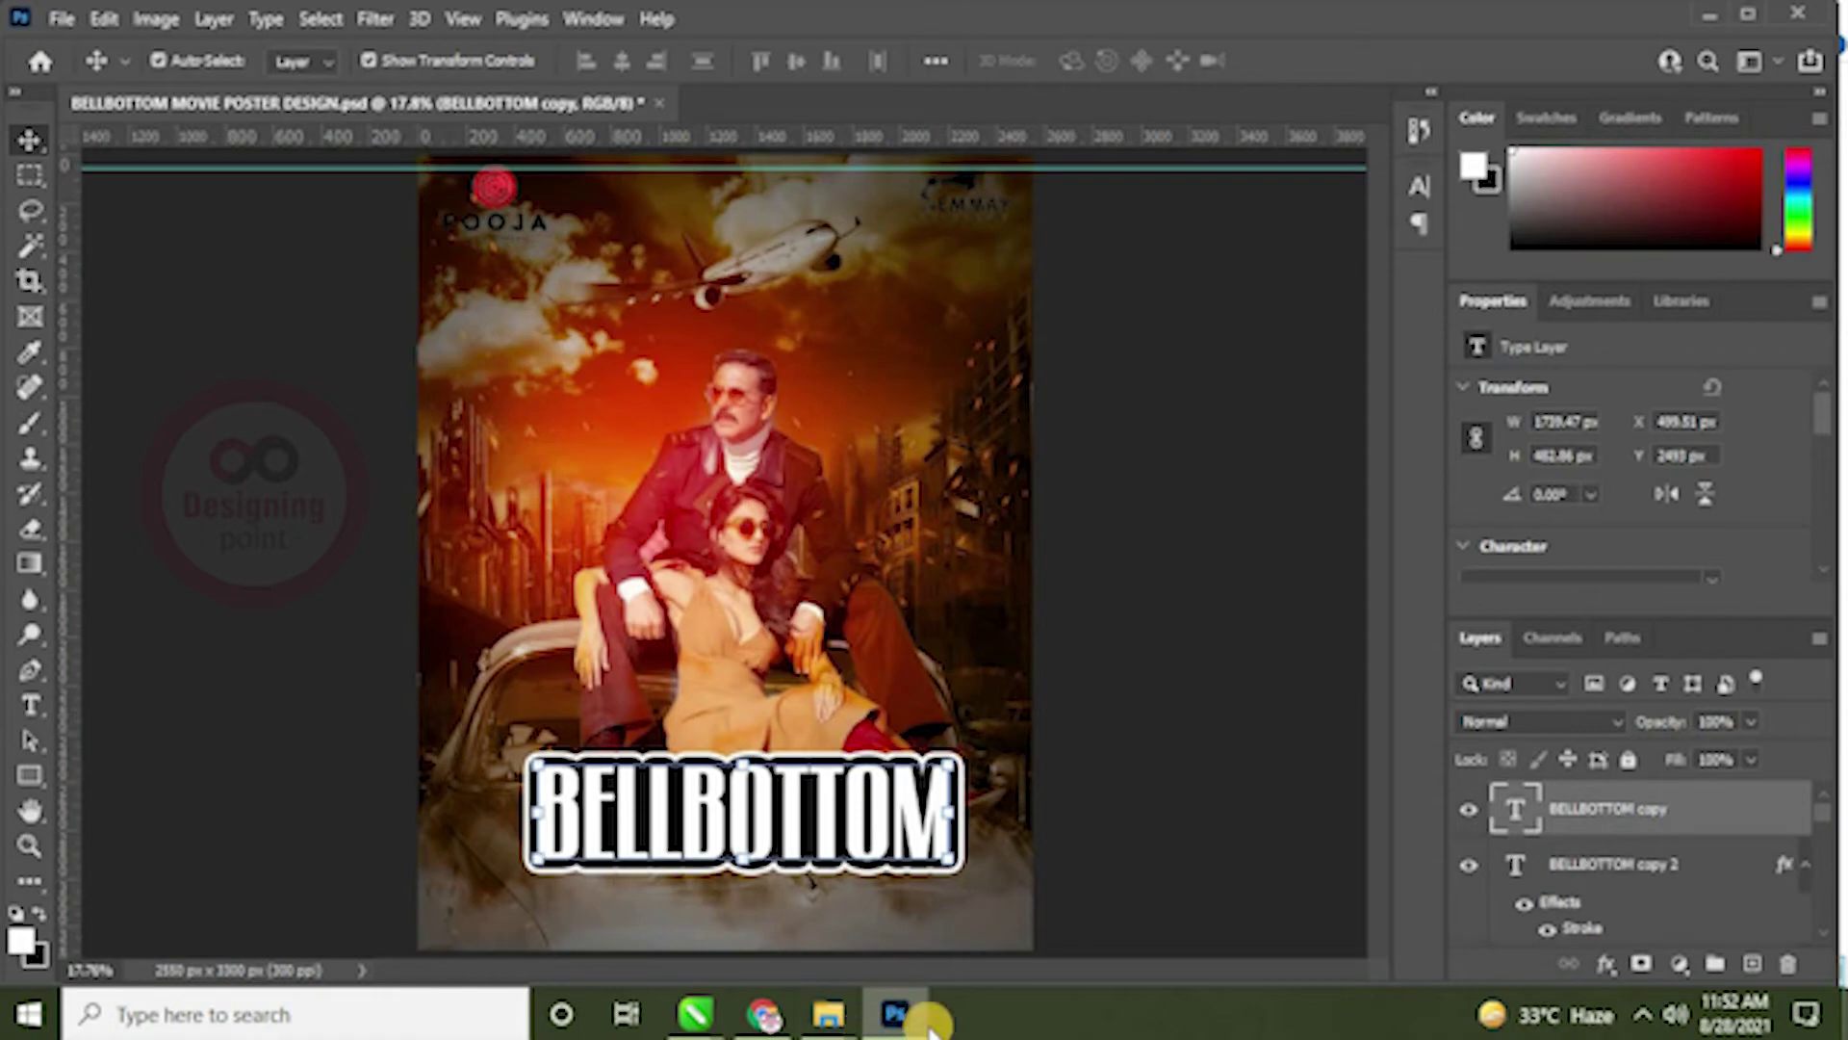
mouse_move(830, 1014)
left_click(1029, 876)
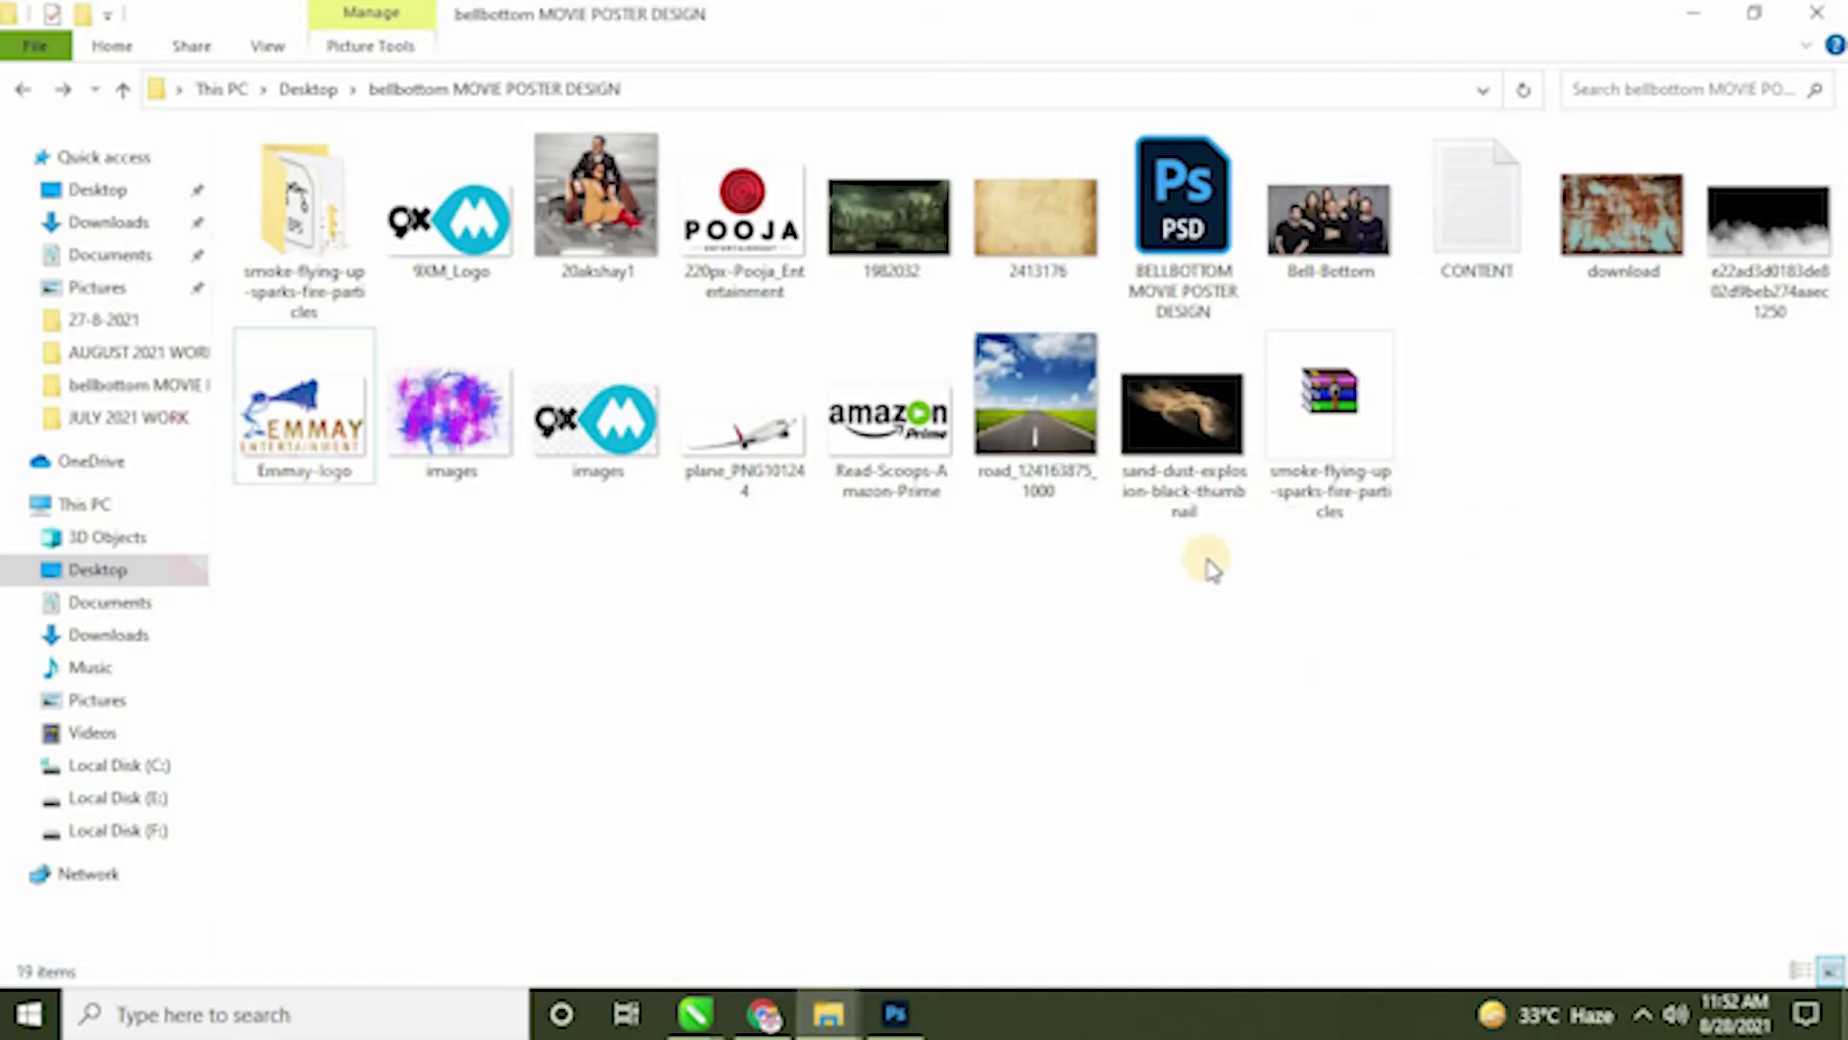
left_click_drag(1028, 246, 881, 772)
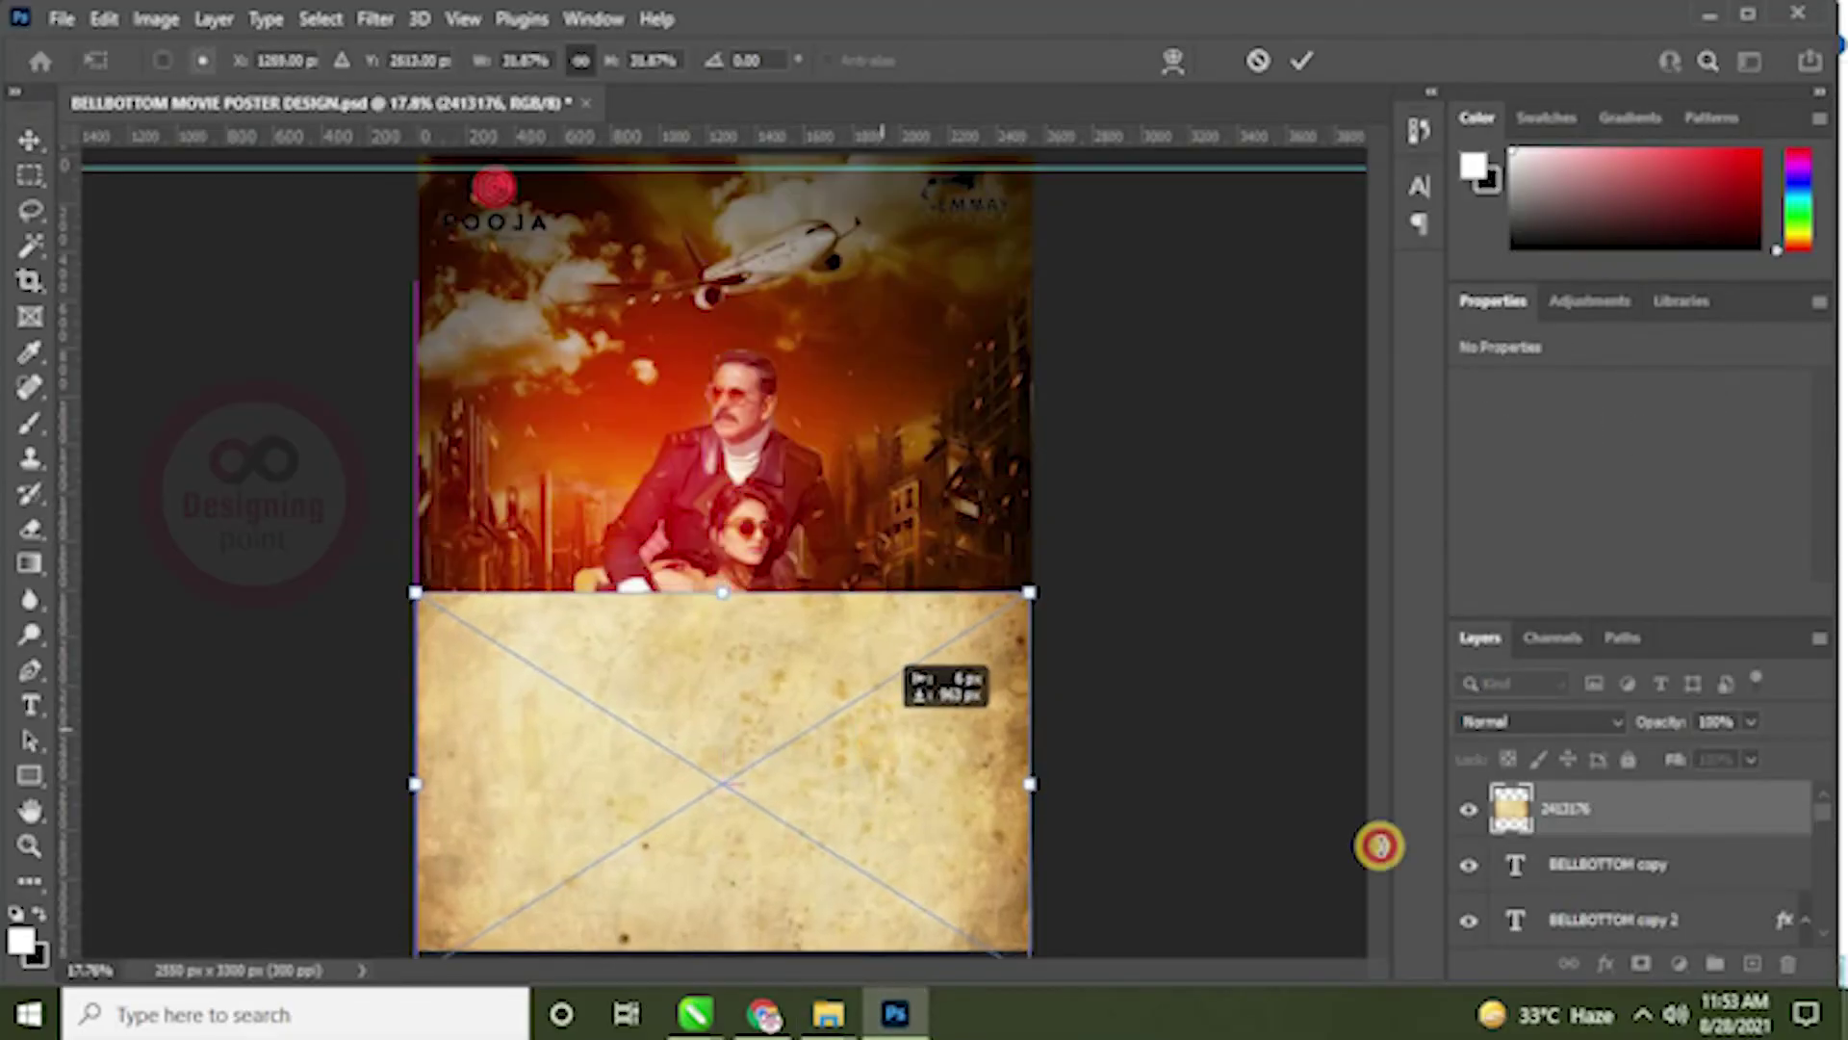
Step: Clip the parchment layer to the BELLBOTTOM copy text with a clipping mask
left_click(1598, 823)
right_click(1601, 823)
left_click(1330, 527)
right_click(1581, 823)
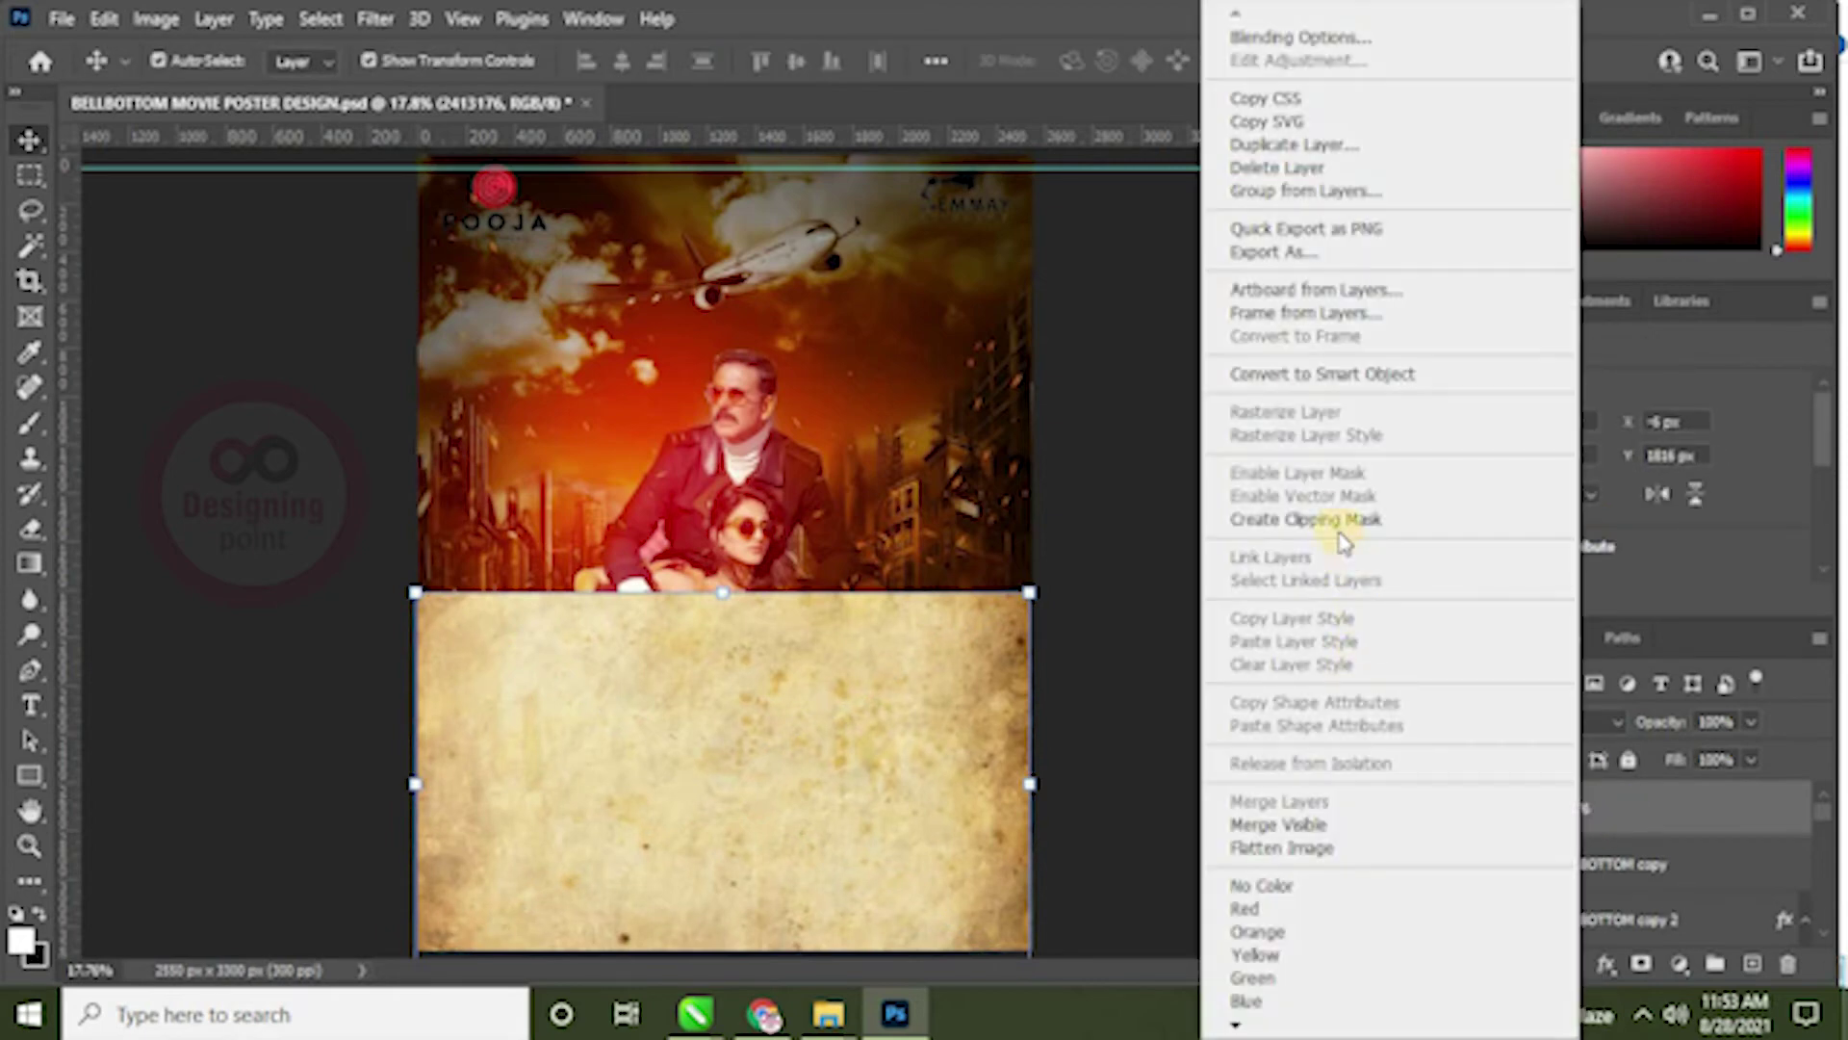
left_click(1340, 521)
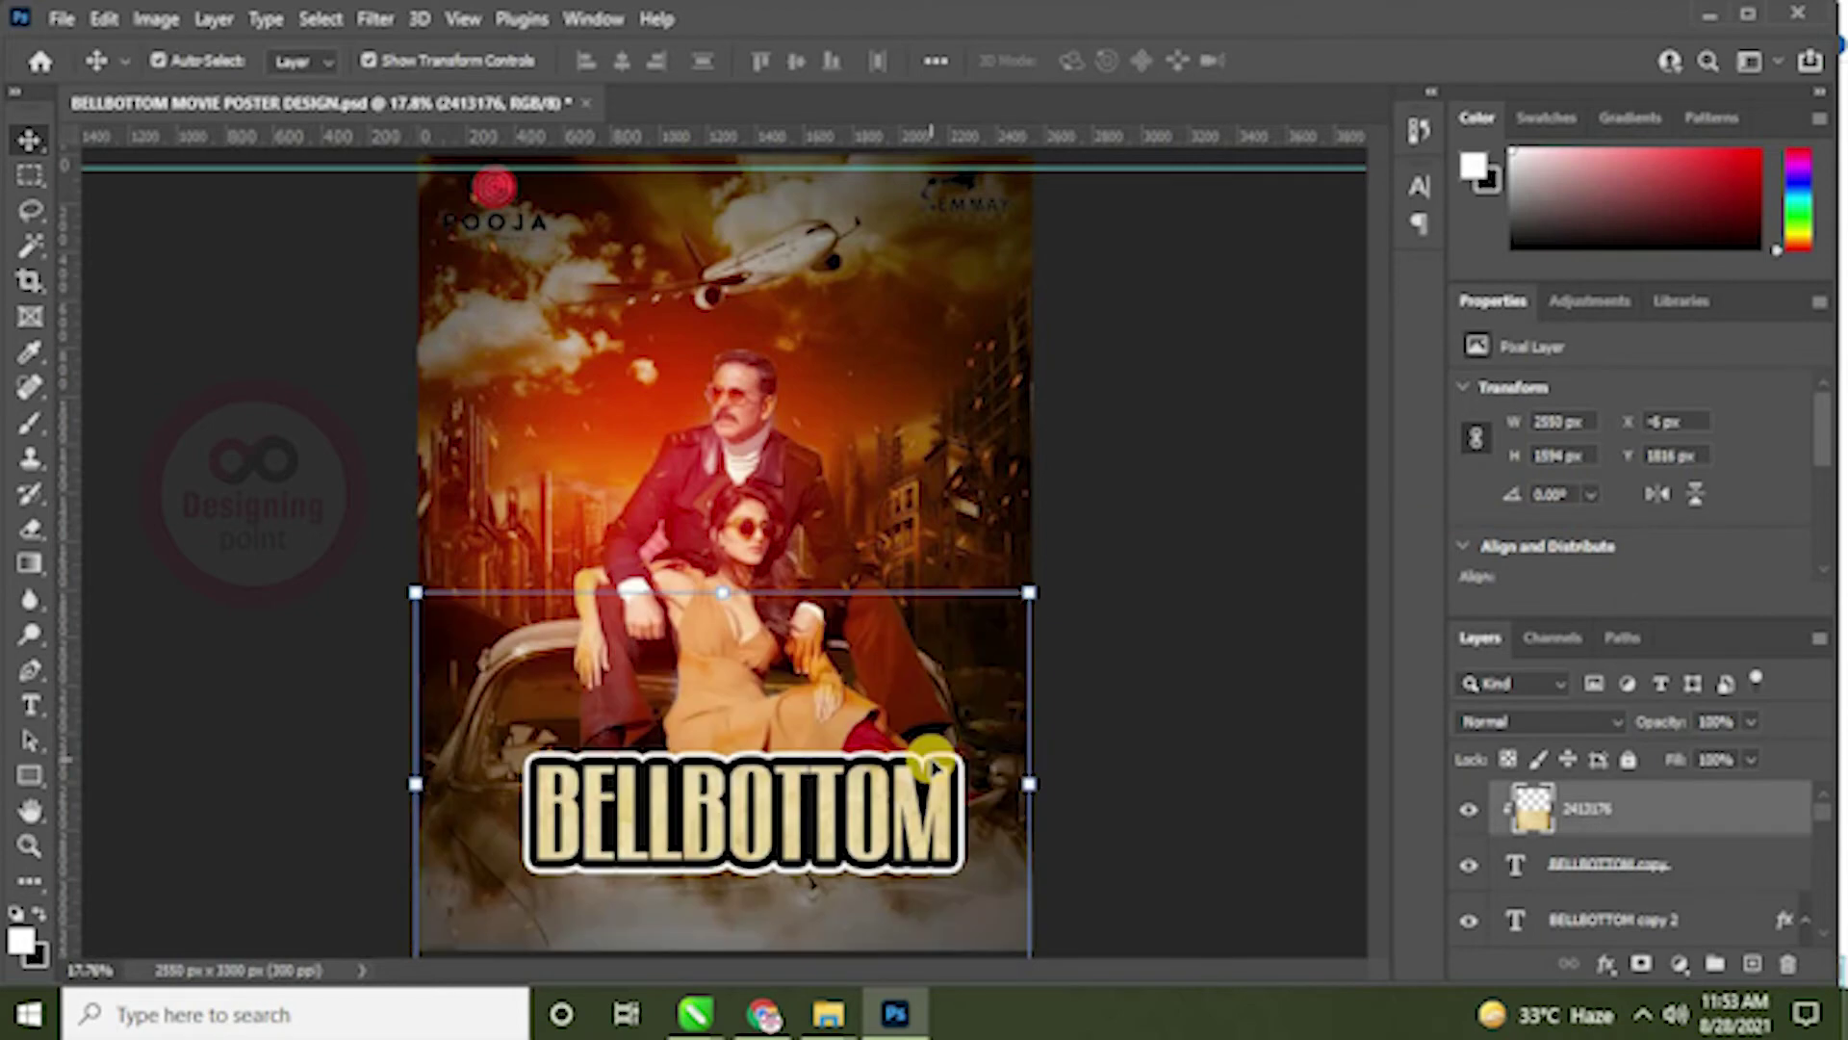
Step: Scale the clipped parchment texture down to about 75% over the title, and deselect its layer
left_click_drag(1024, 590, 918, 765)
left_click(1292, 695)
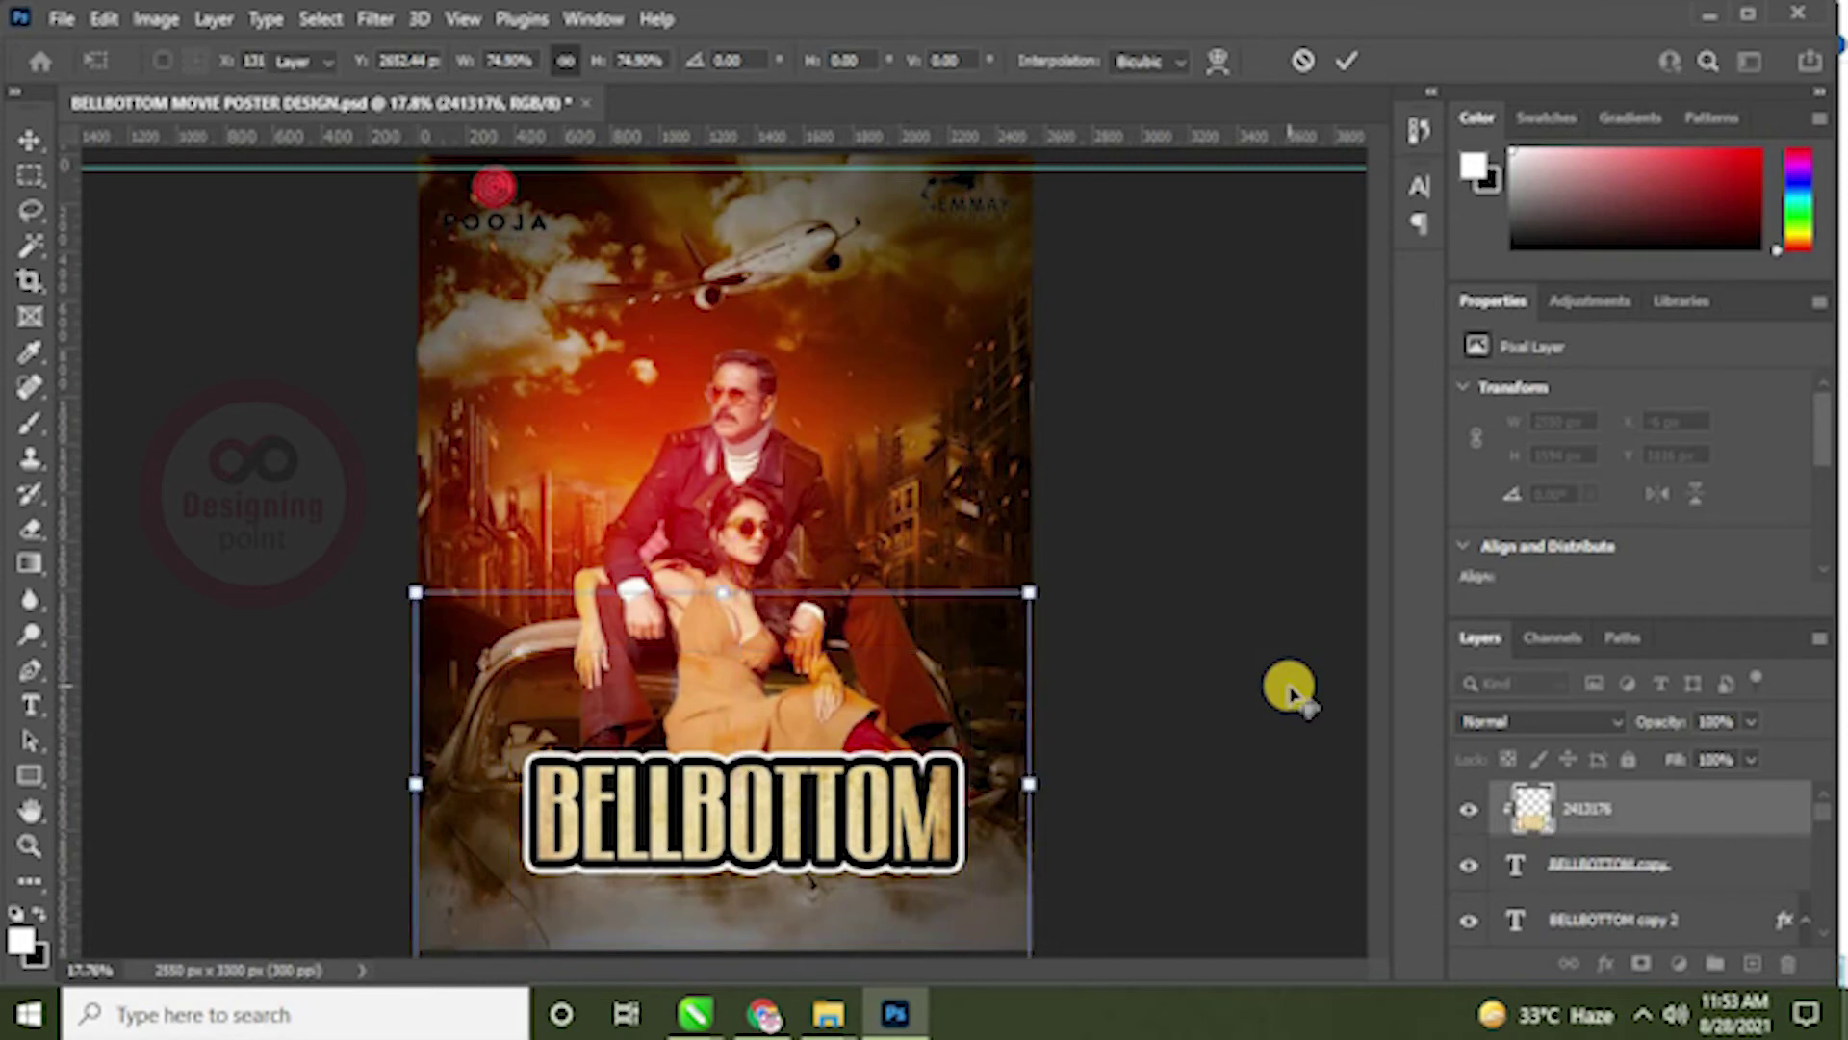
left_click(1292, 696)
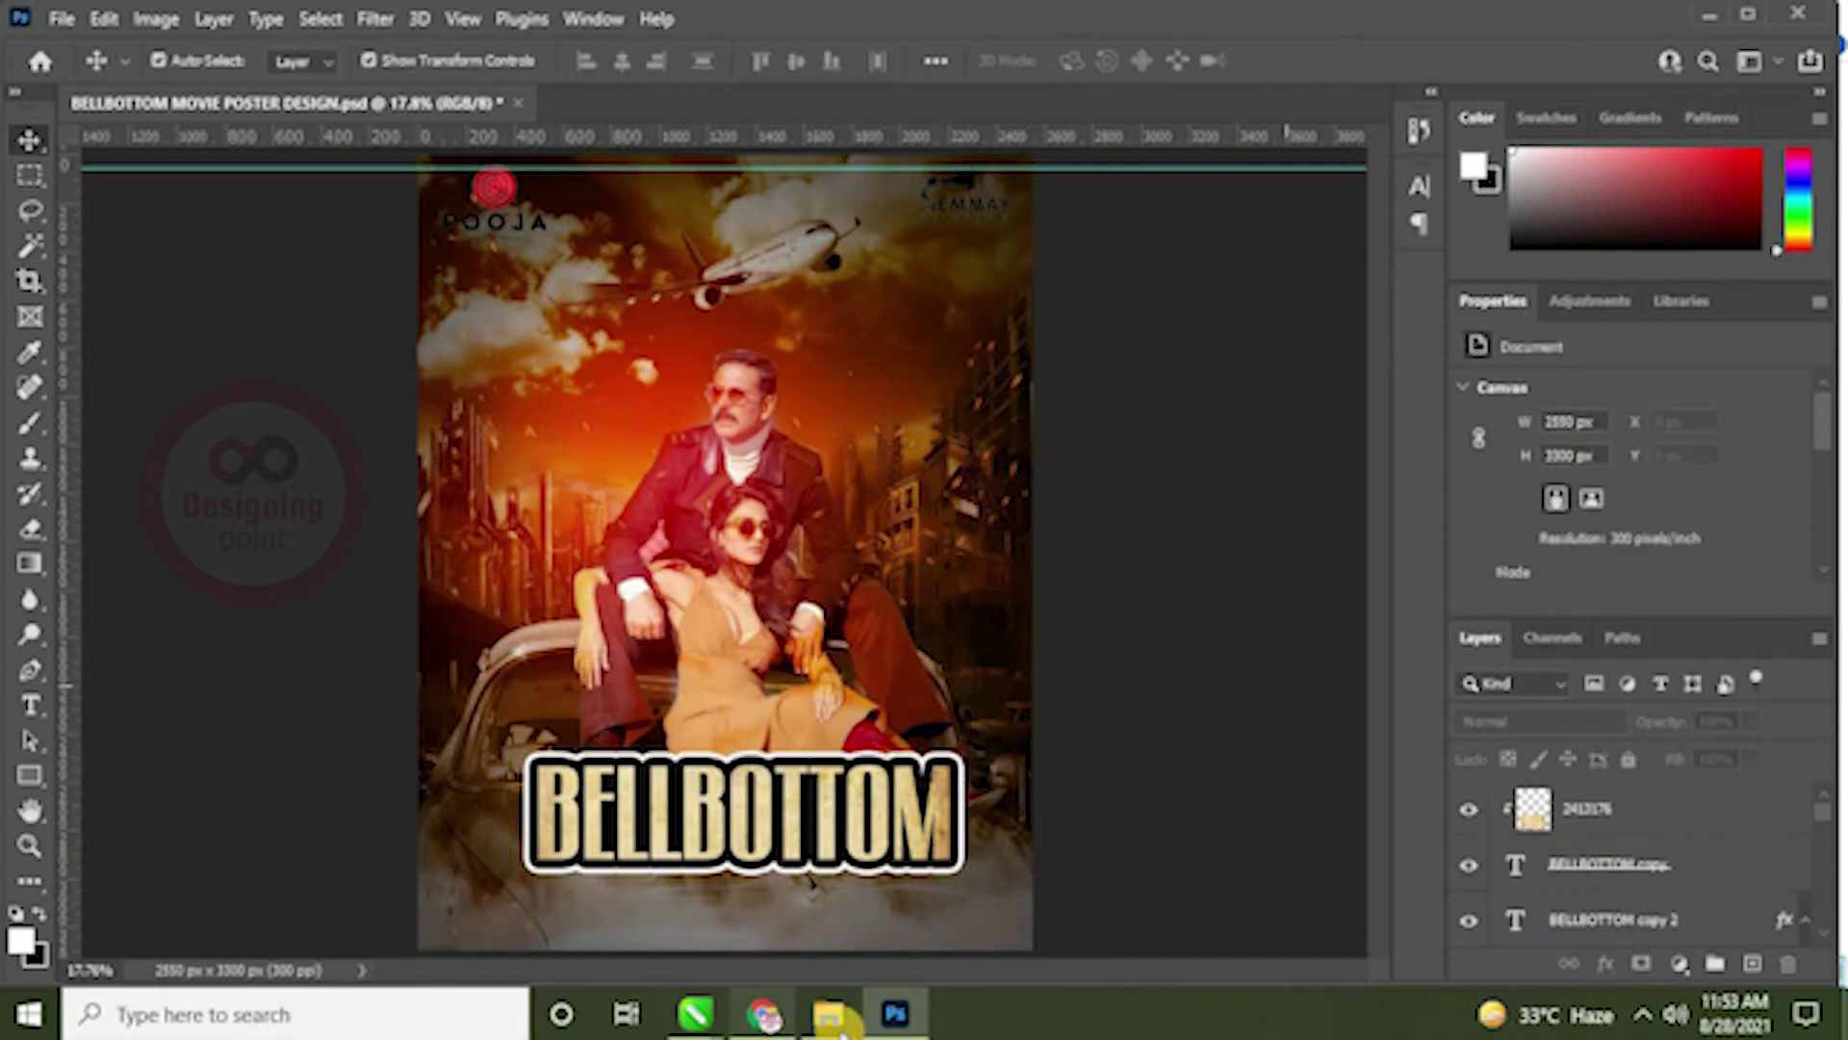
Step: Place the Read-Scoops-Amazon-Prime logo from the project folder into the poster's lower-left corner at about 15.9% scale
mouse_move(828, 1013)
left_click(681, 938)
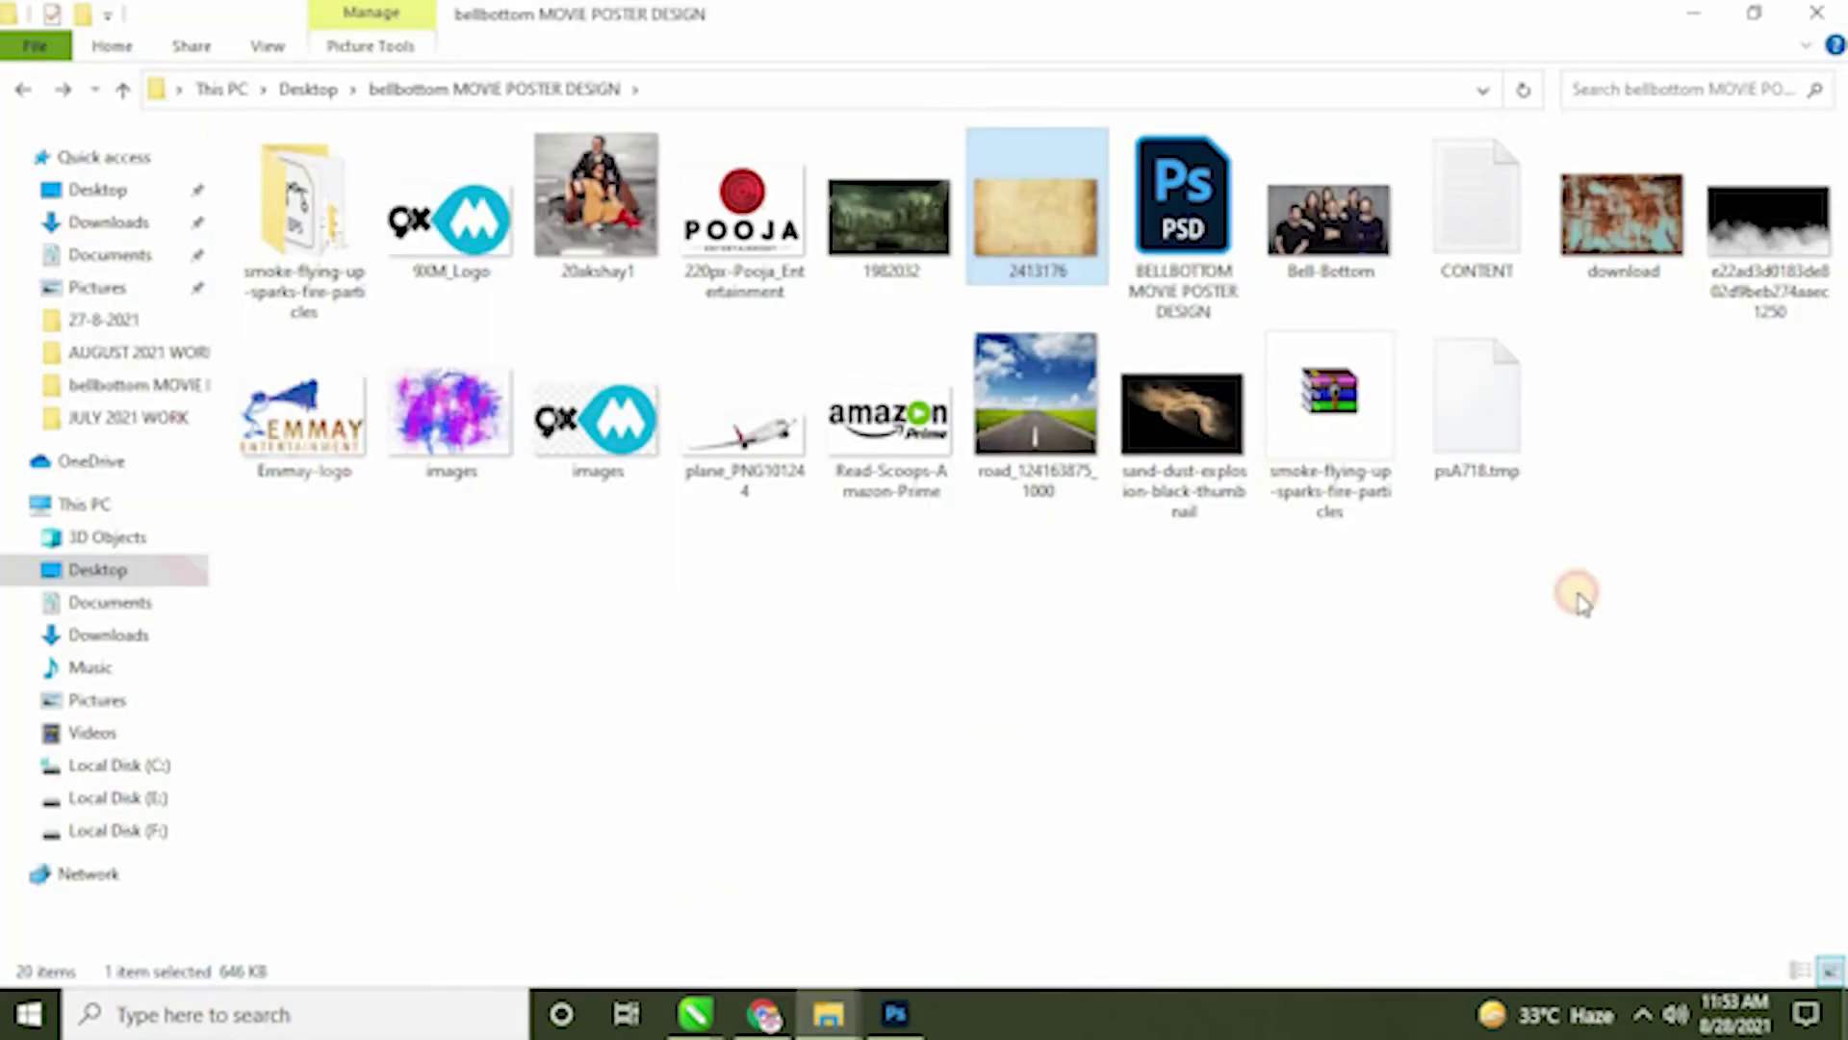
left_click(1562, 537)
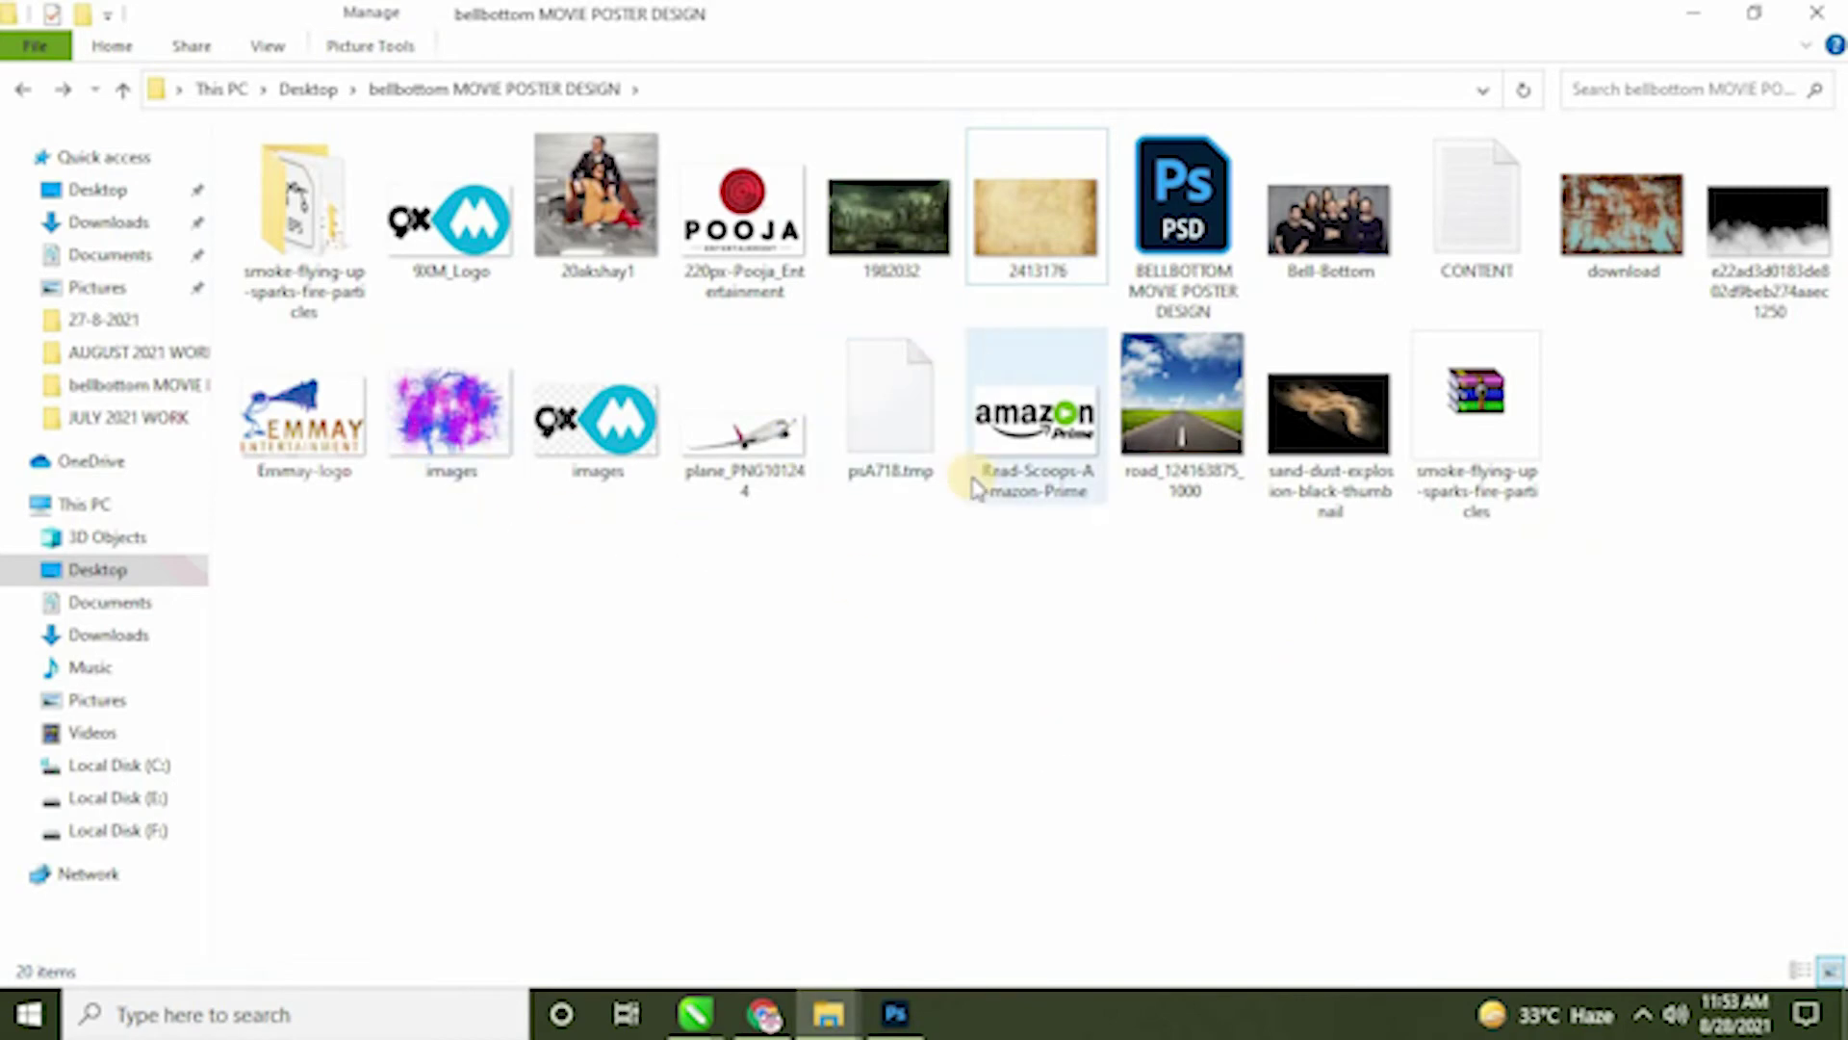
left_click(881, 423)
left_click_drag(880, 423, 553, 647)
left_click_drag(479, 755, 478, 964)
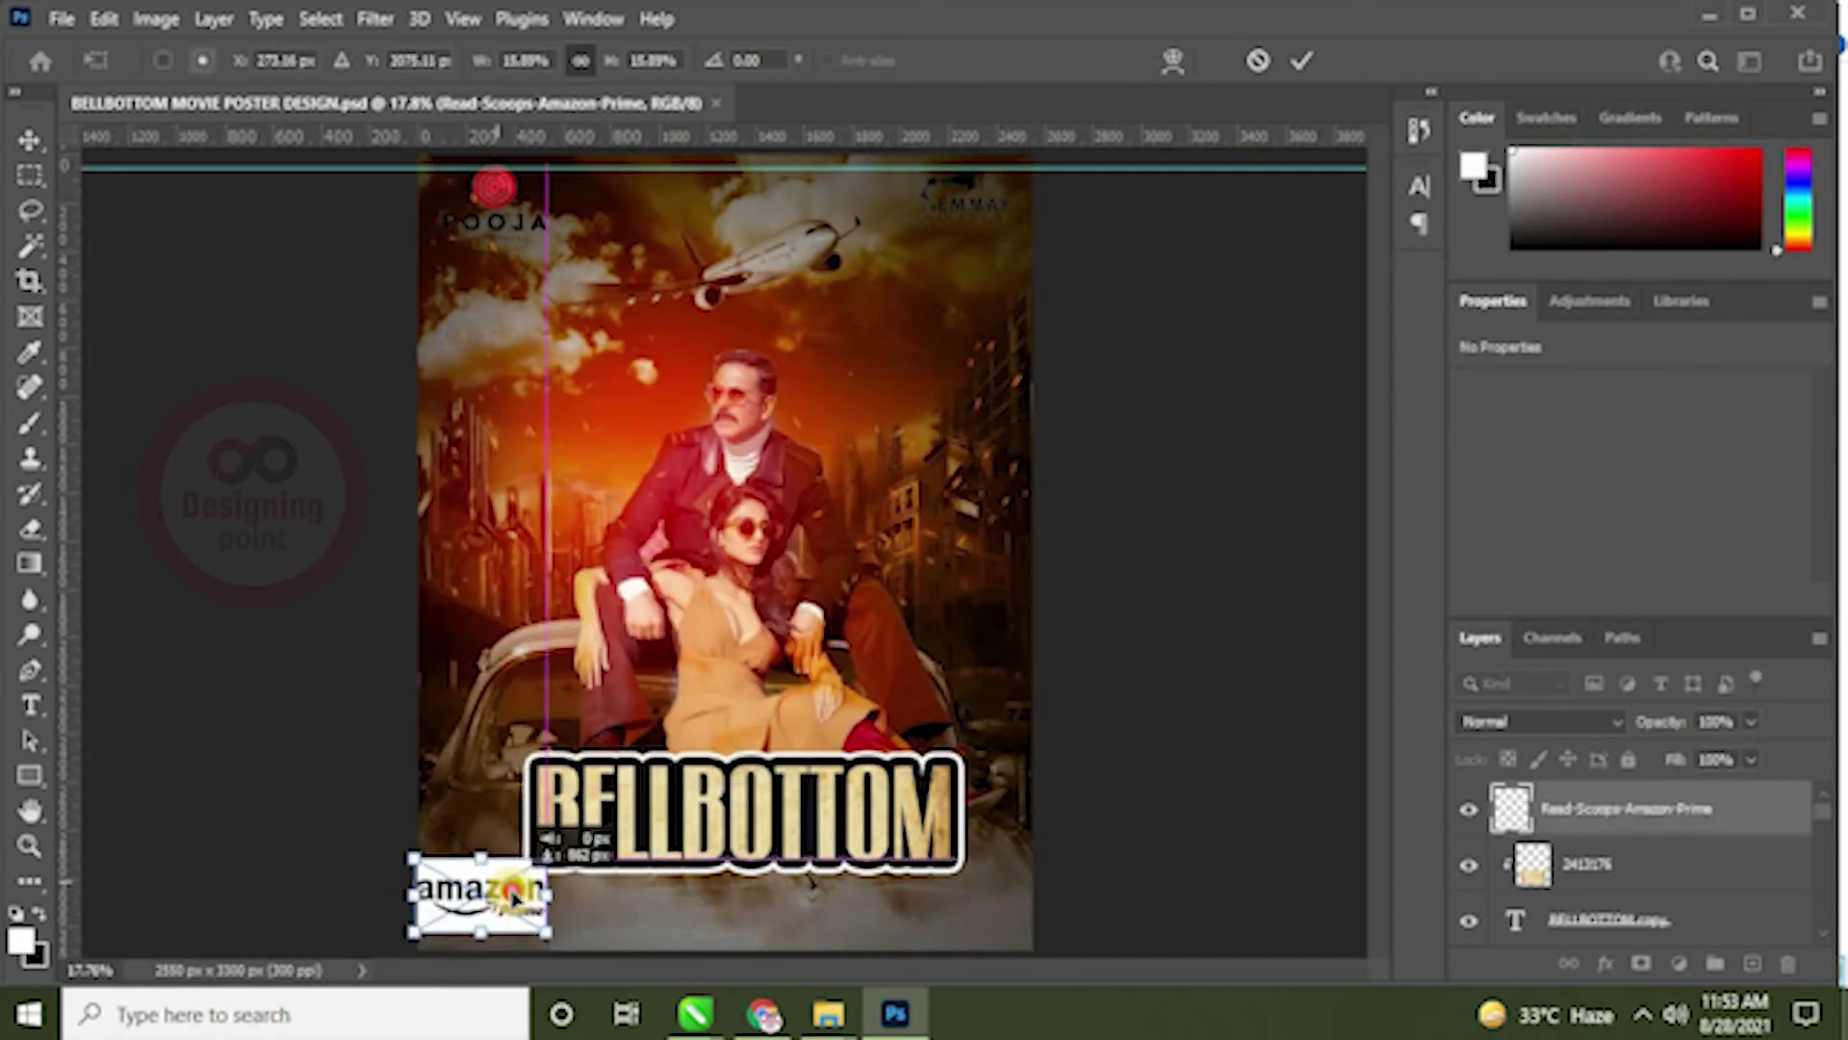
Step: Set the Amazon Prime logo layer's blend mode to Multiply and commit the placement
left_click(1587, 723)
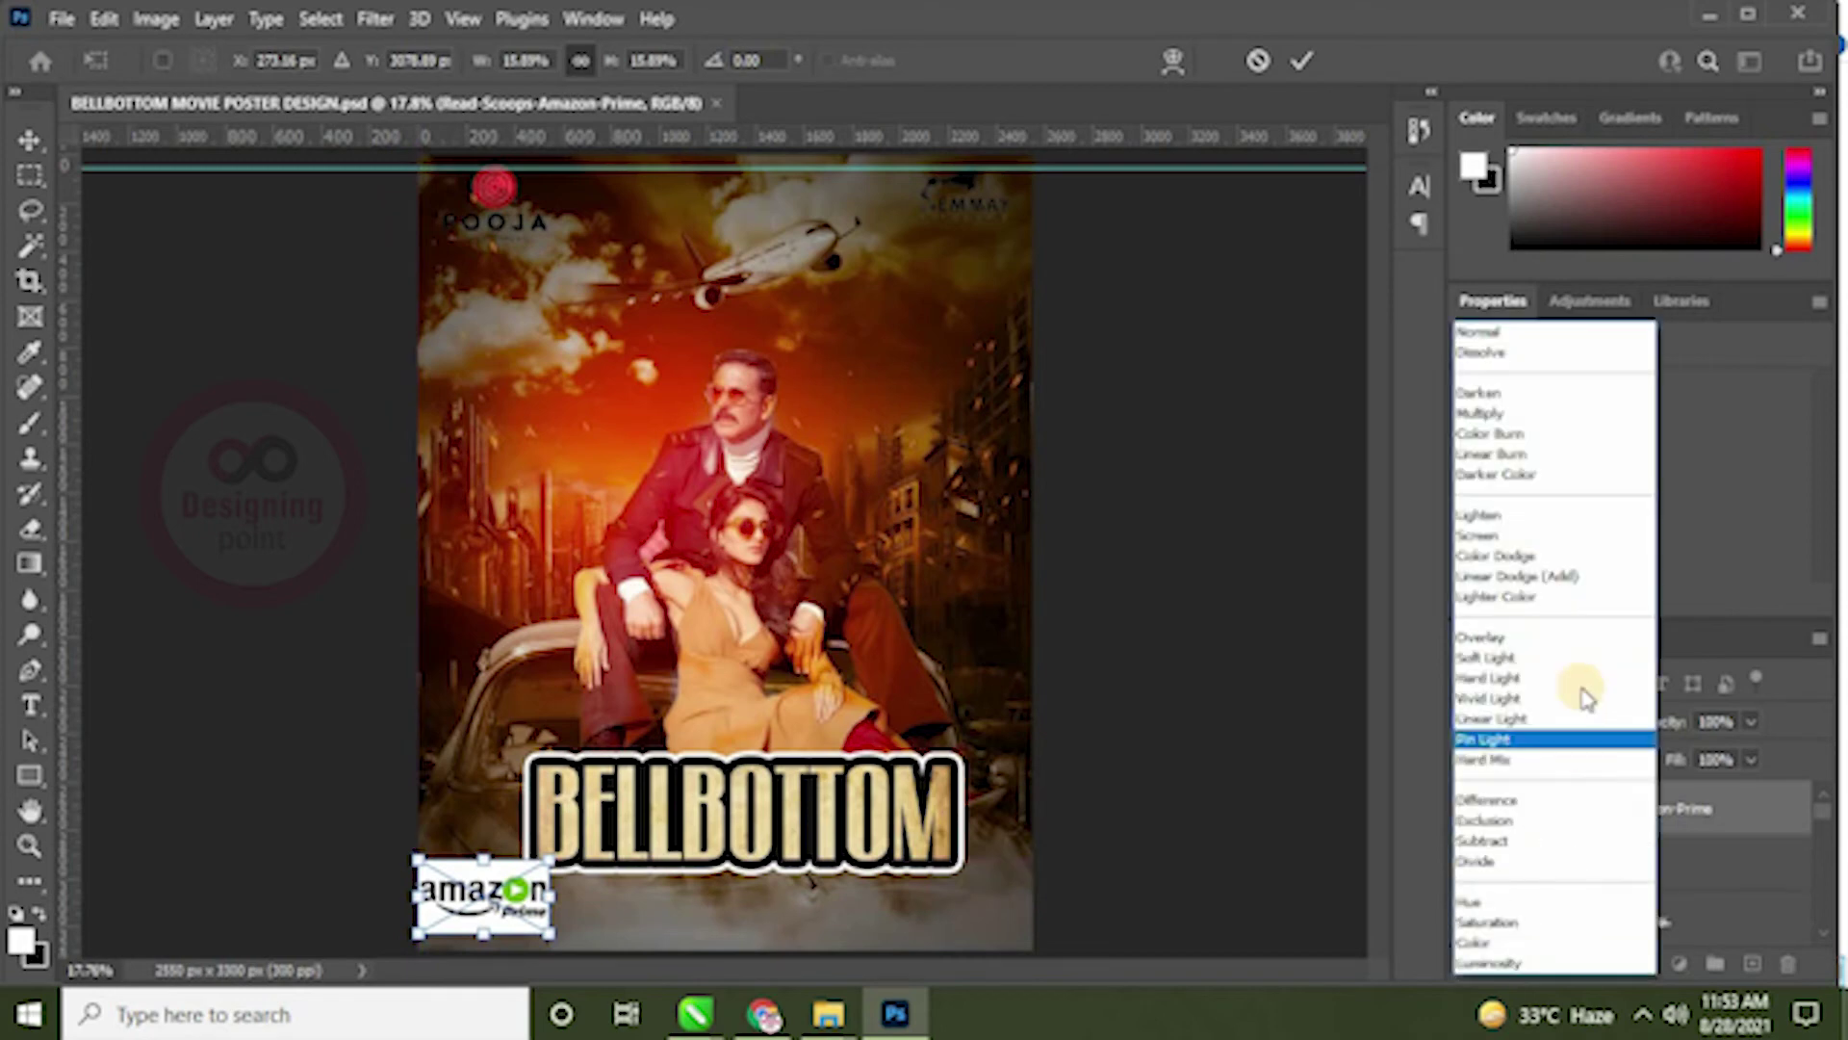
left_click(1509, 412)
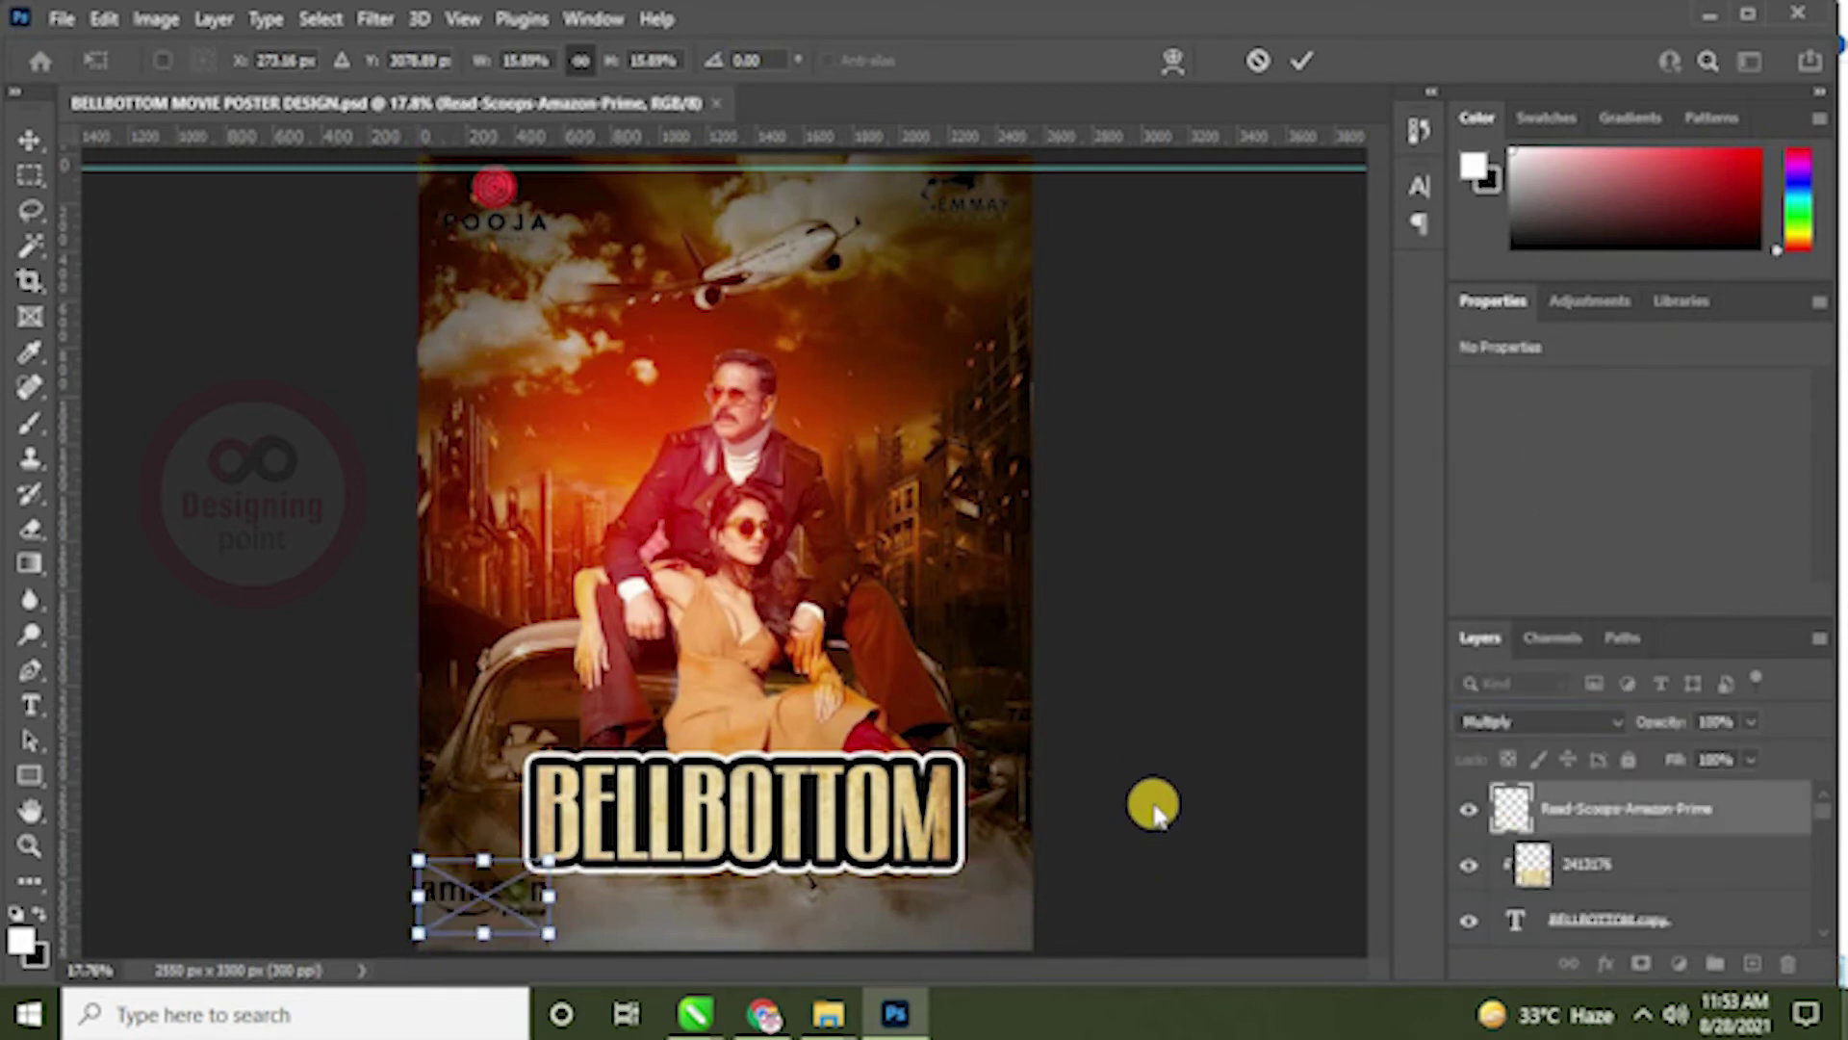
key("Return")
Step: Retouch the pink checked patch between the man's arm and the woman with an enlarged Clone Stamp on the road_124163875_1000 copy layer
key("ctrl+plus")
key("ctrl+plus")
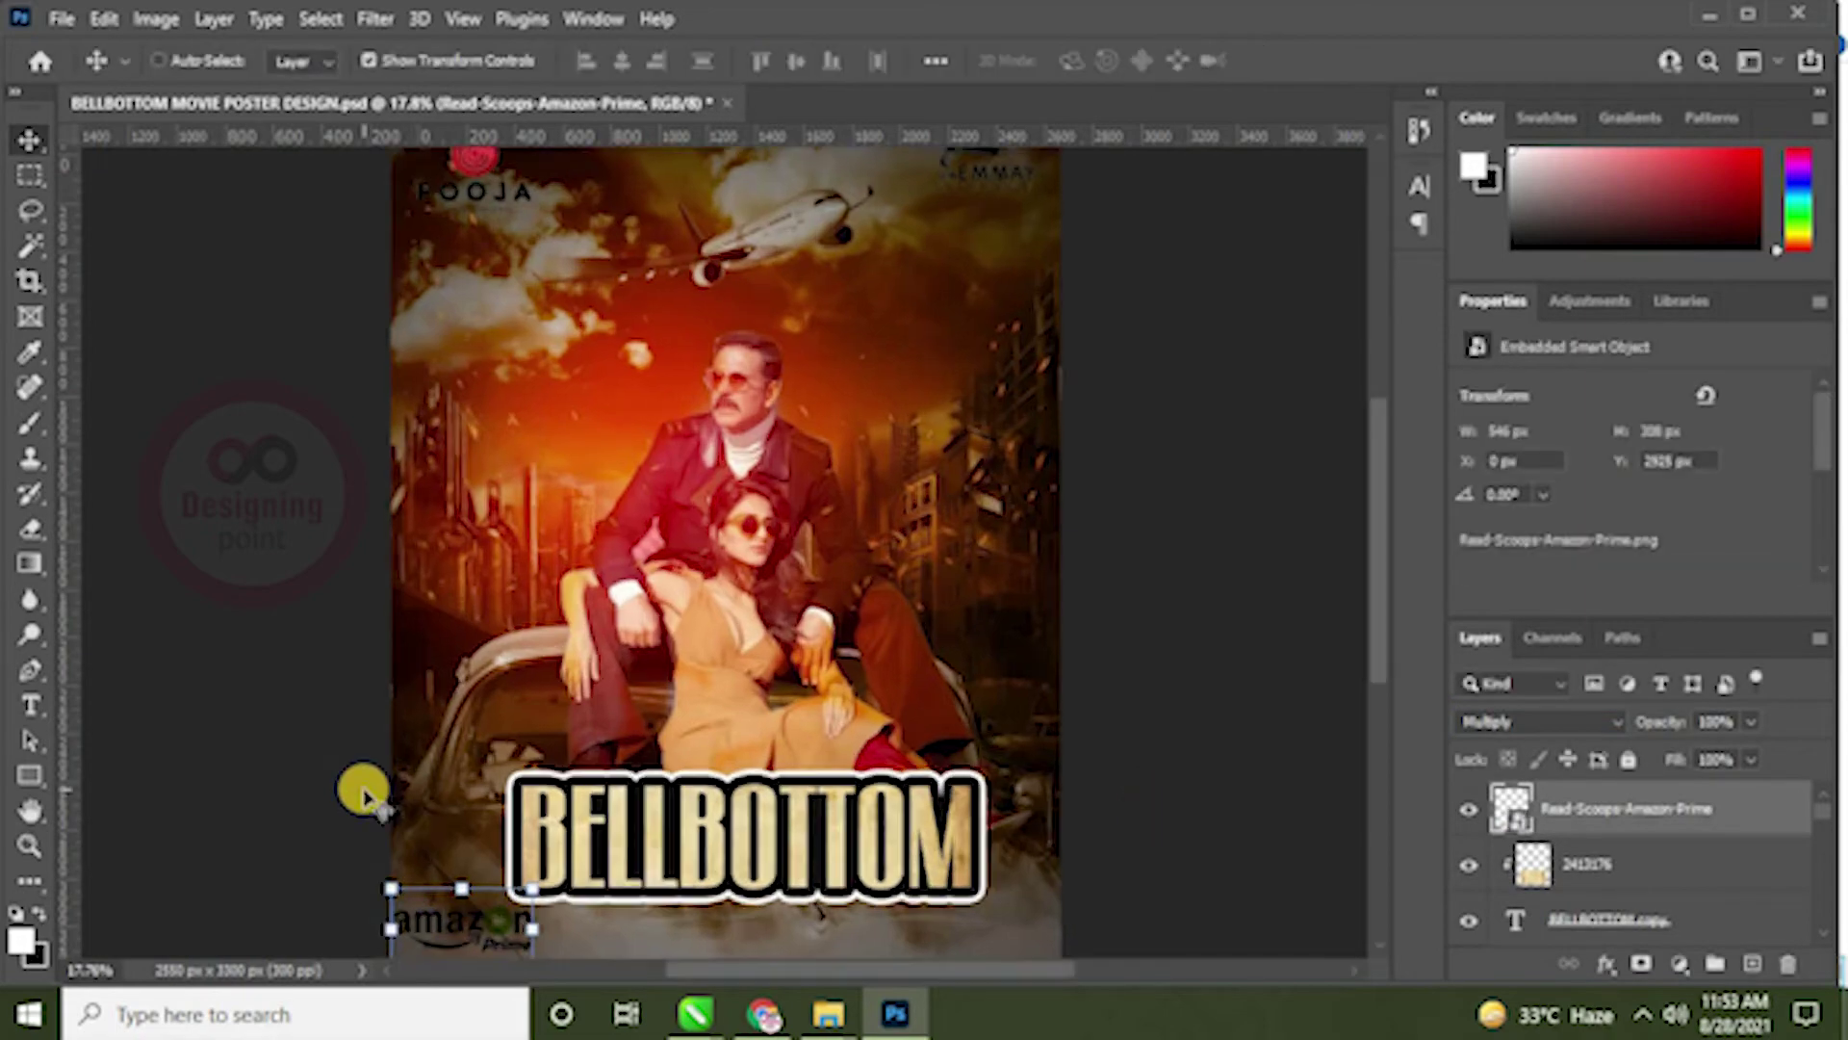
left_click_drag(515, 739, 383, 945)
left_click_drag(424, 816, 914, 741)
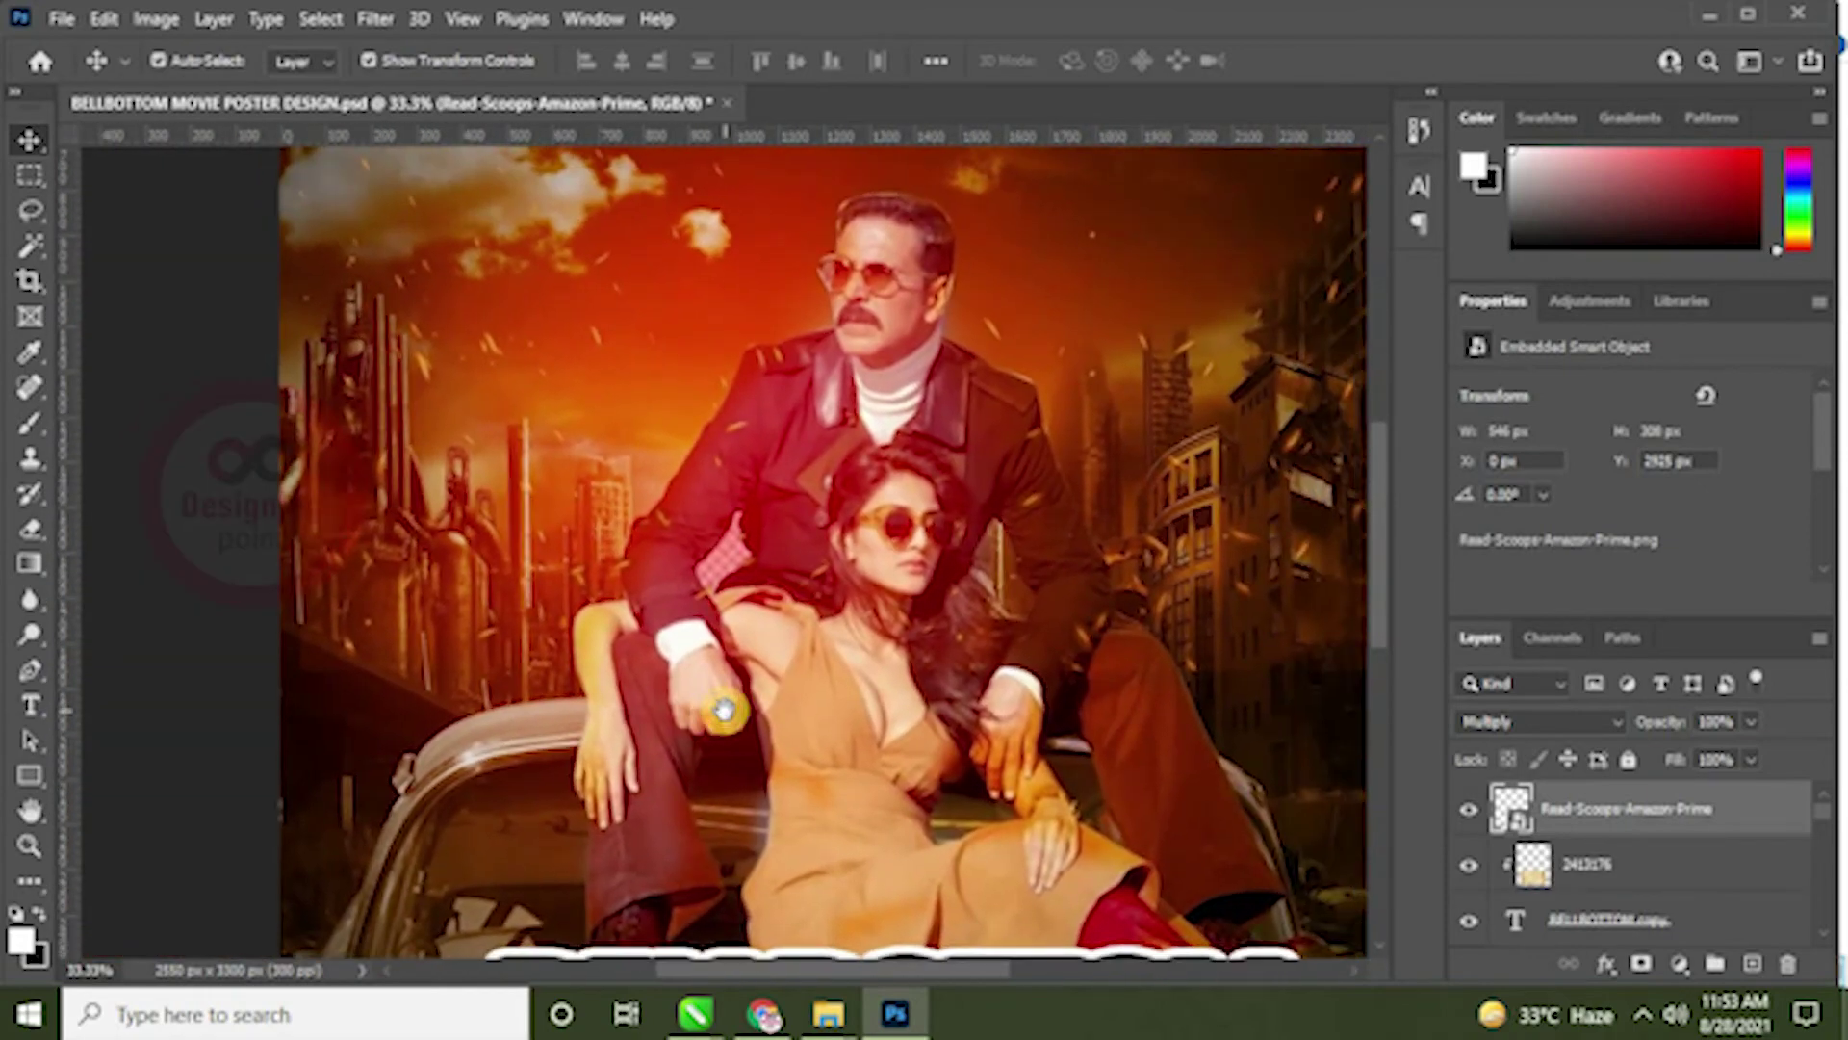
left_click_drag(744, 725, 664, 731)
left_click_drag(750, 779, 867, 621)
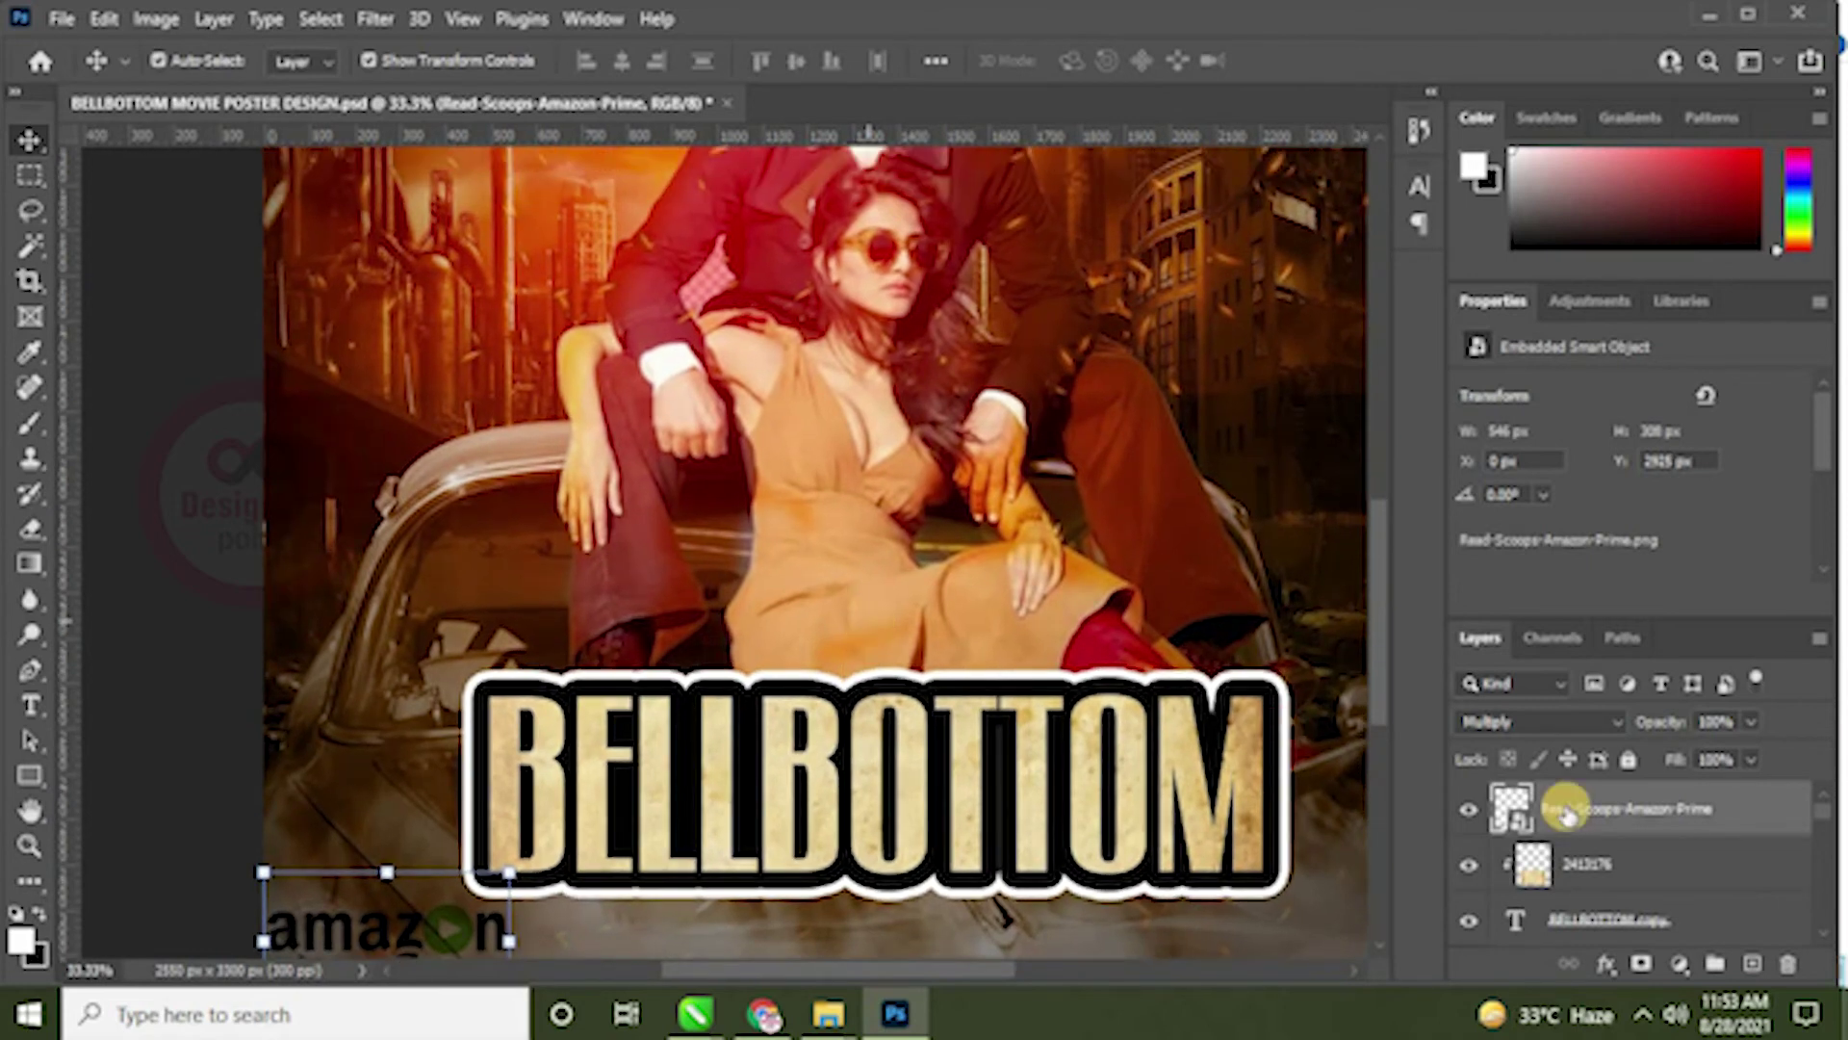
left_click_drag(1822, 820, 1828, 926)
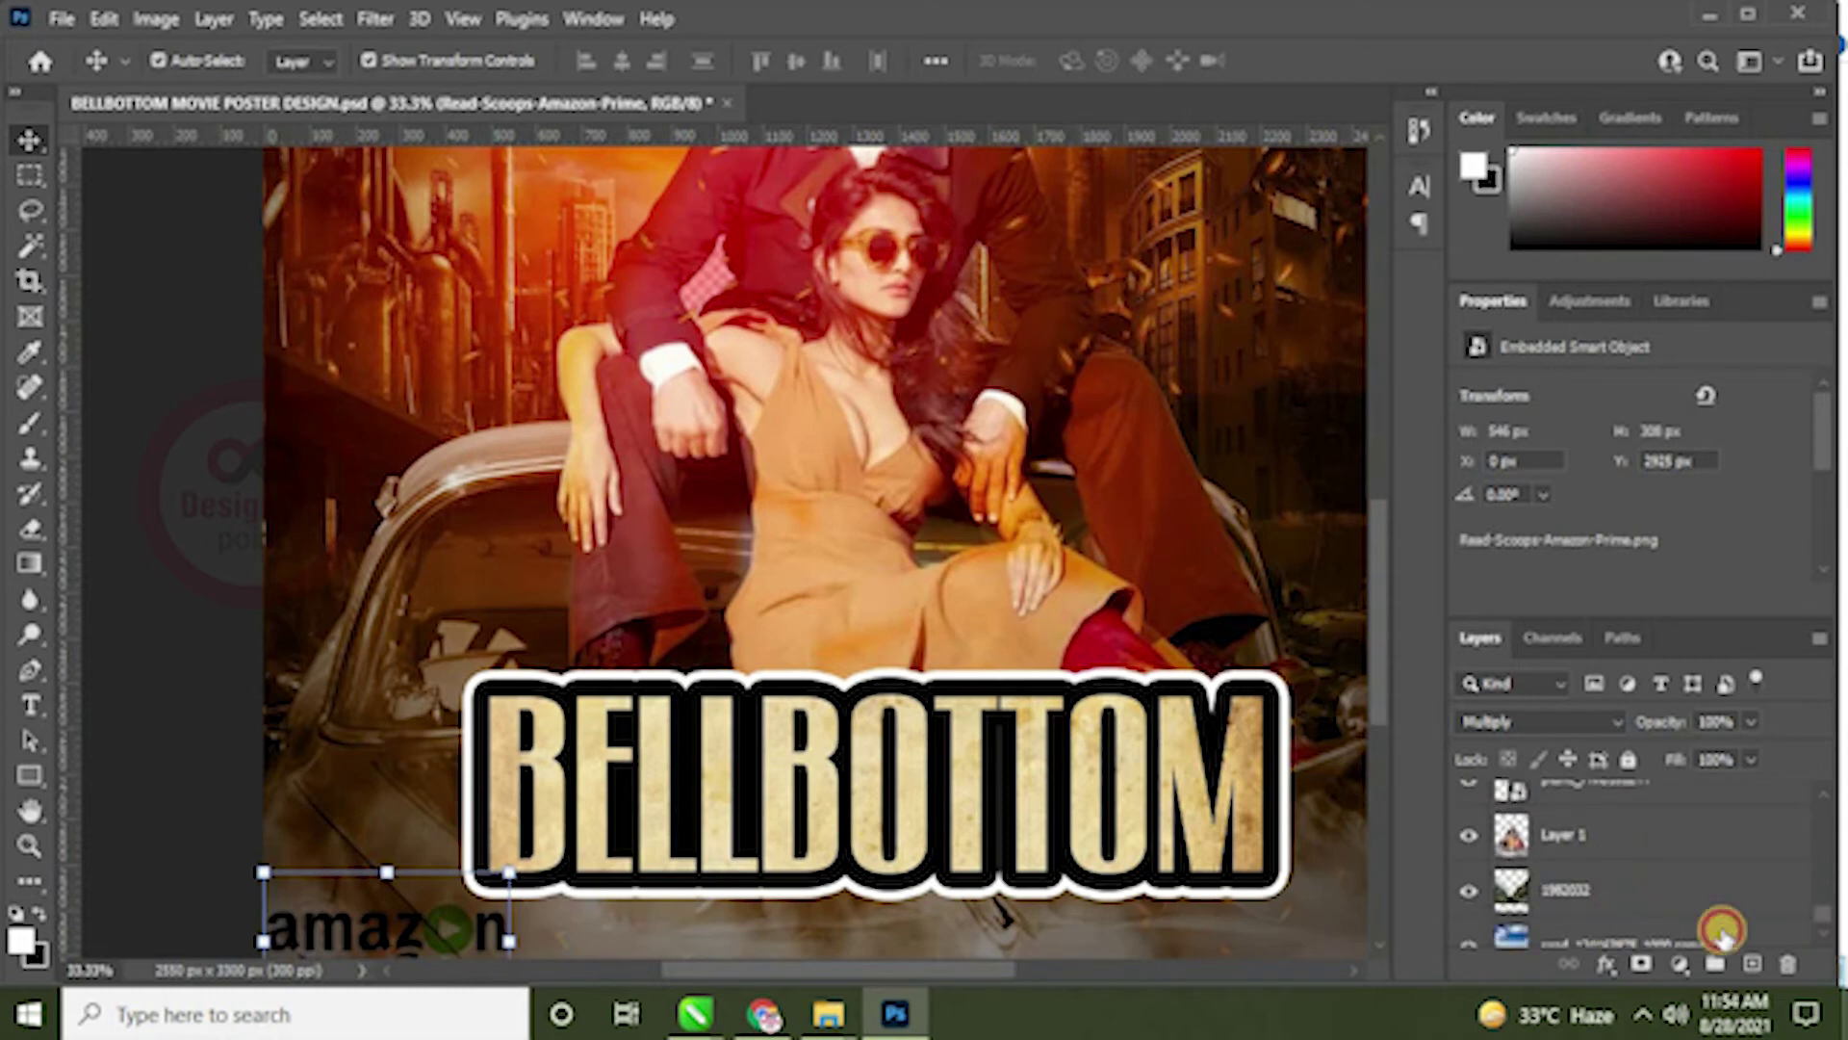
left_click(1796, 922)
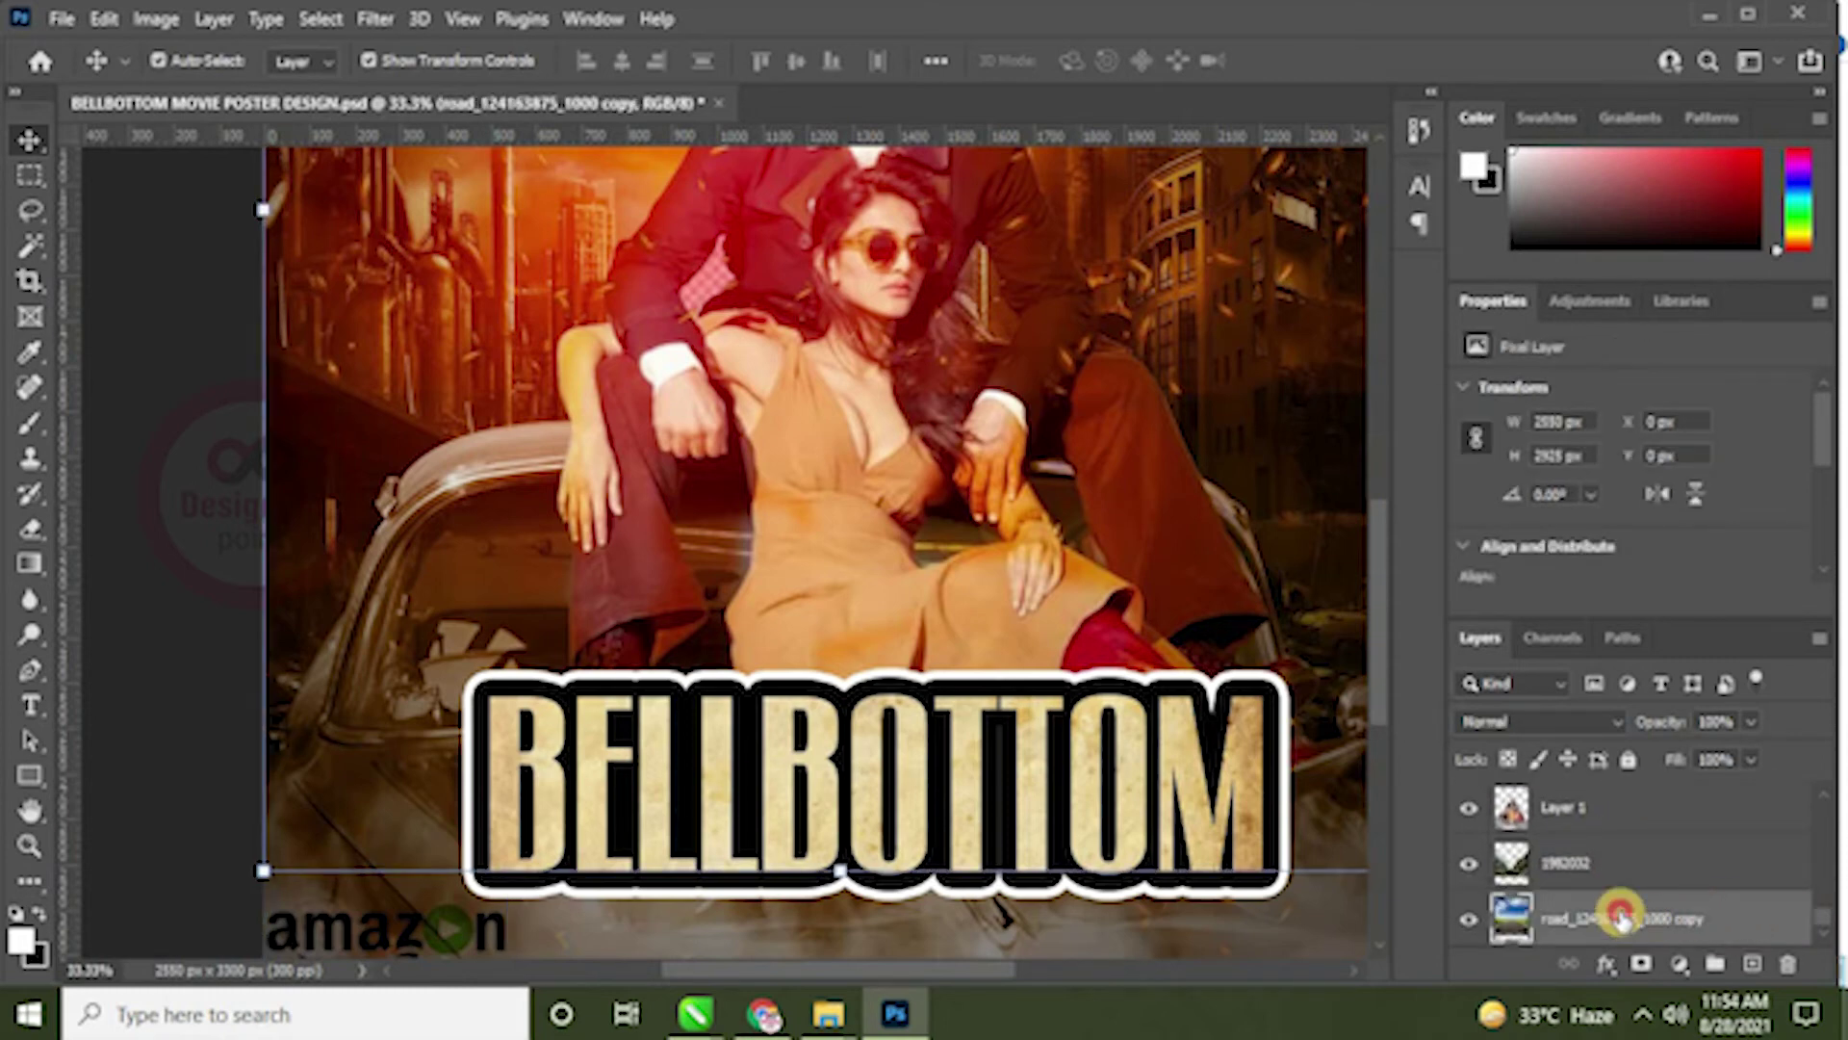
key("s")
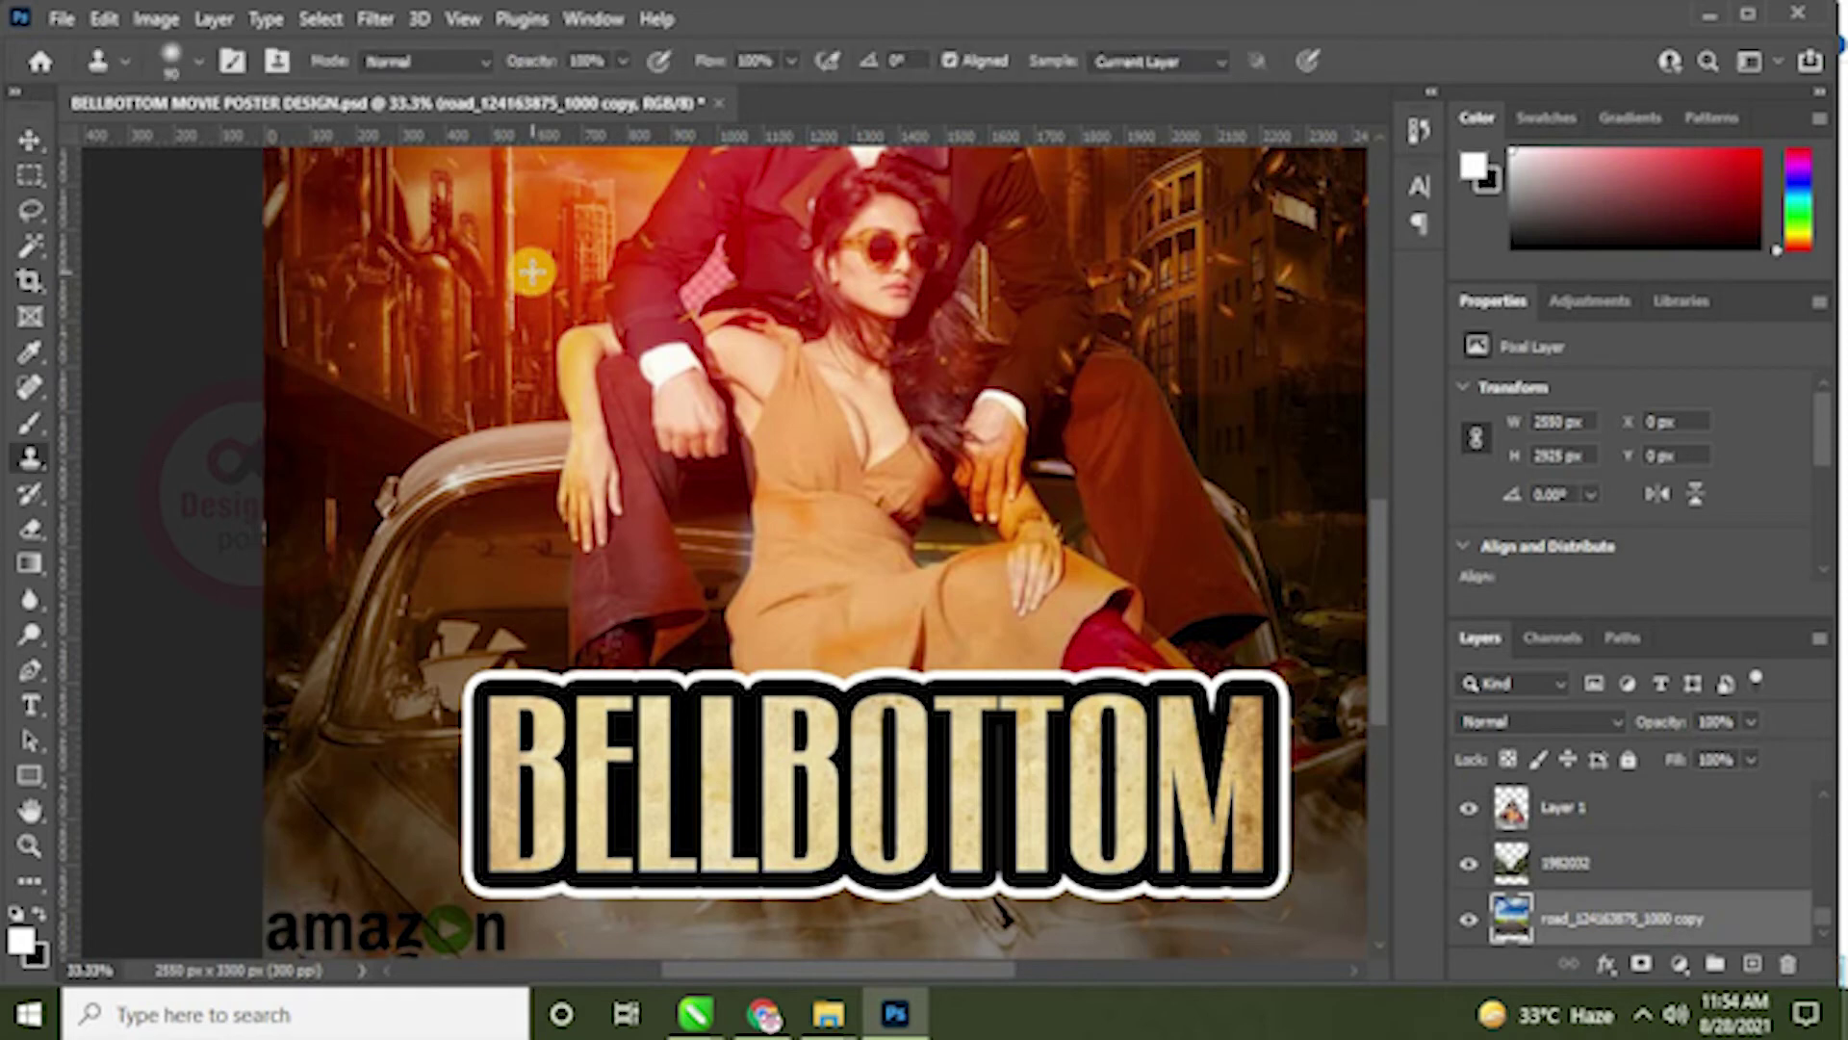
key("bracketright")
key("bracketright")
key("bracketright")
key("bracketright")
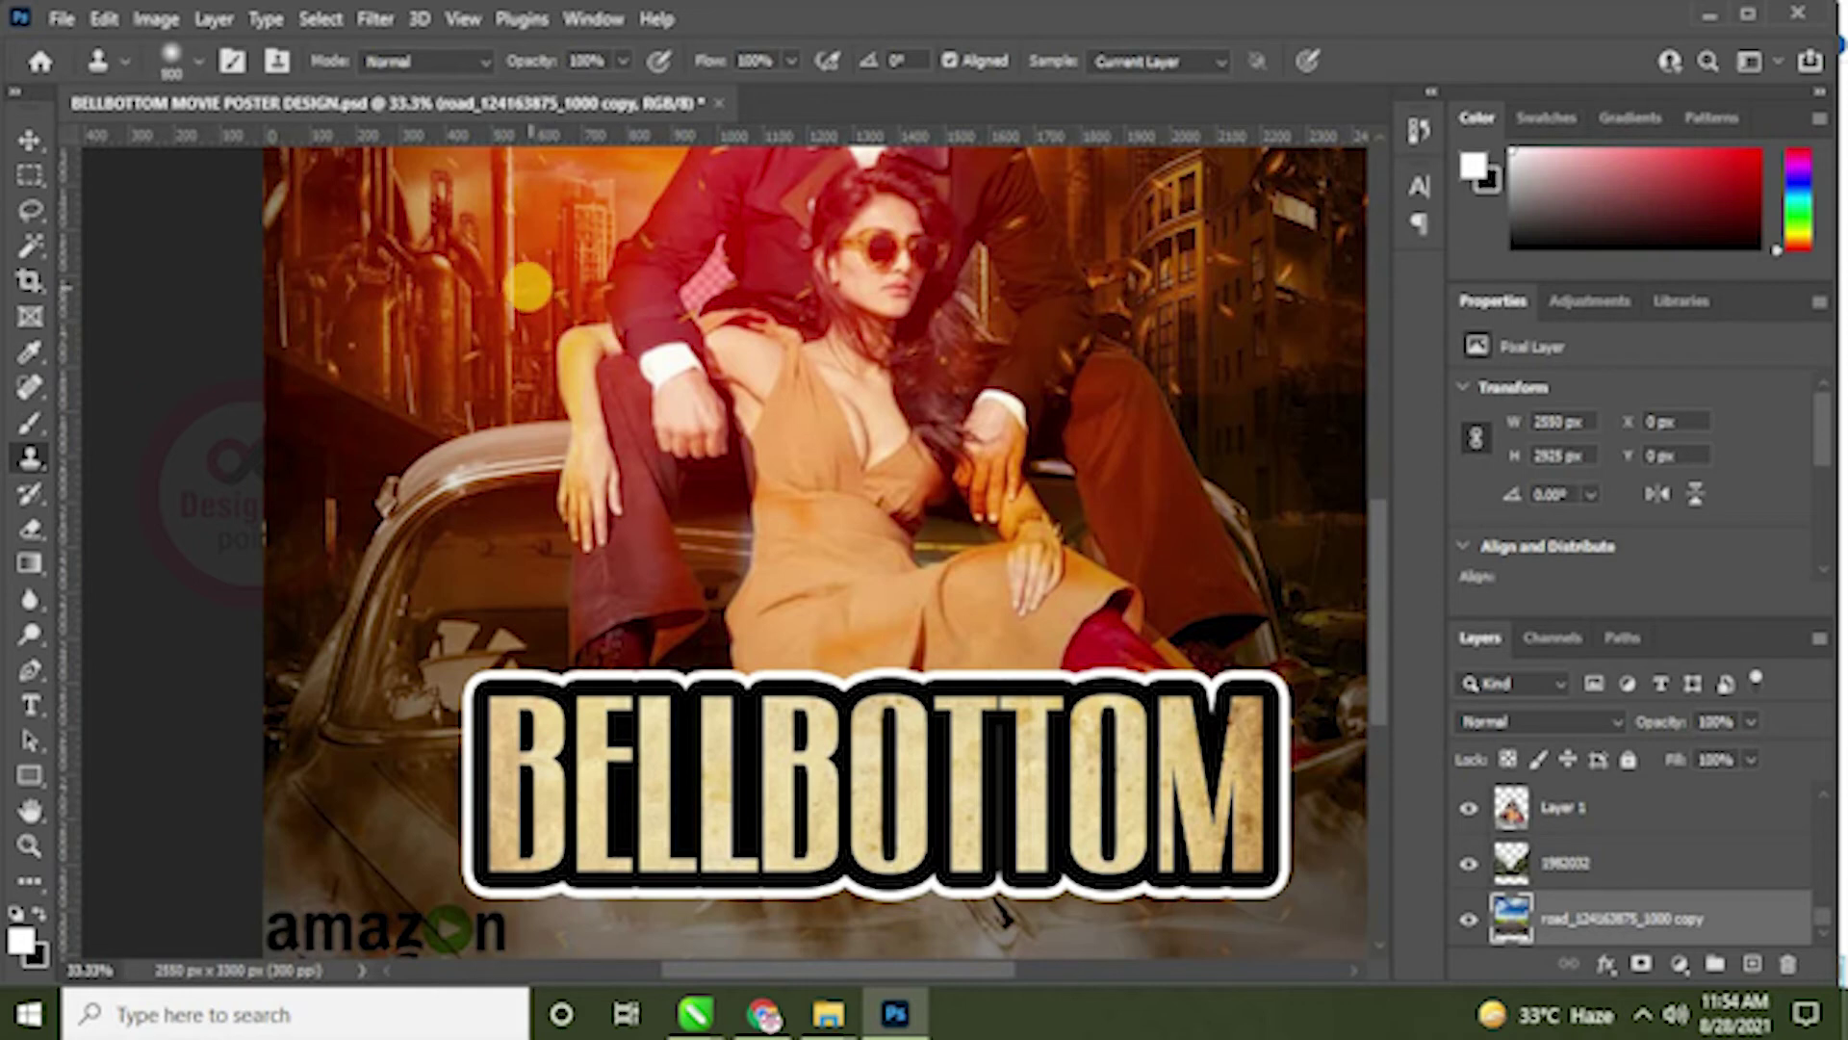
left_click(719, 287)
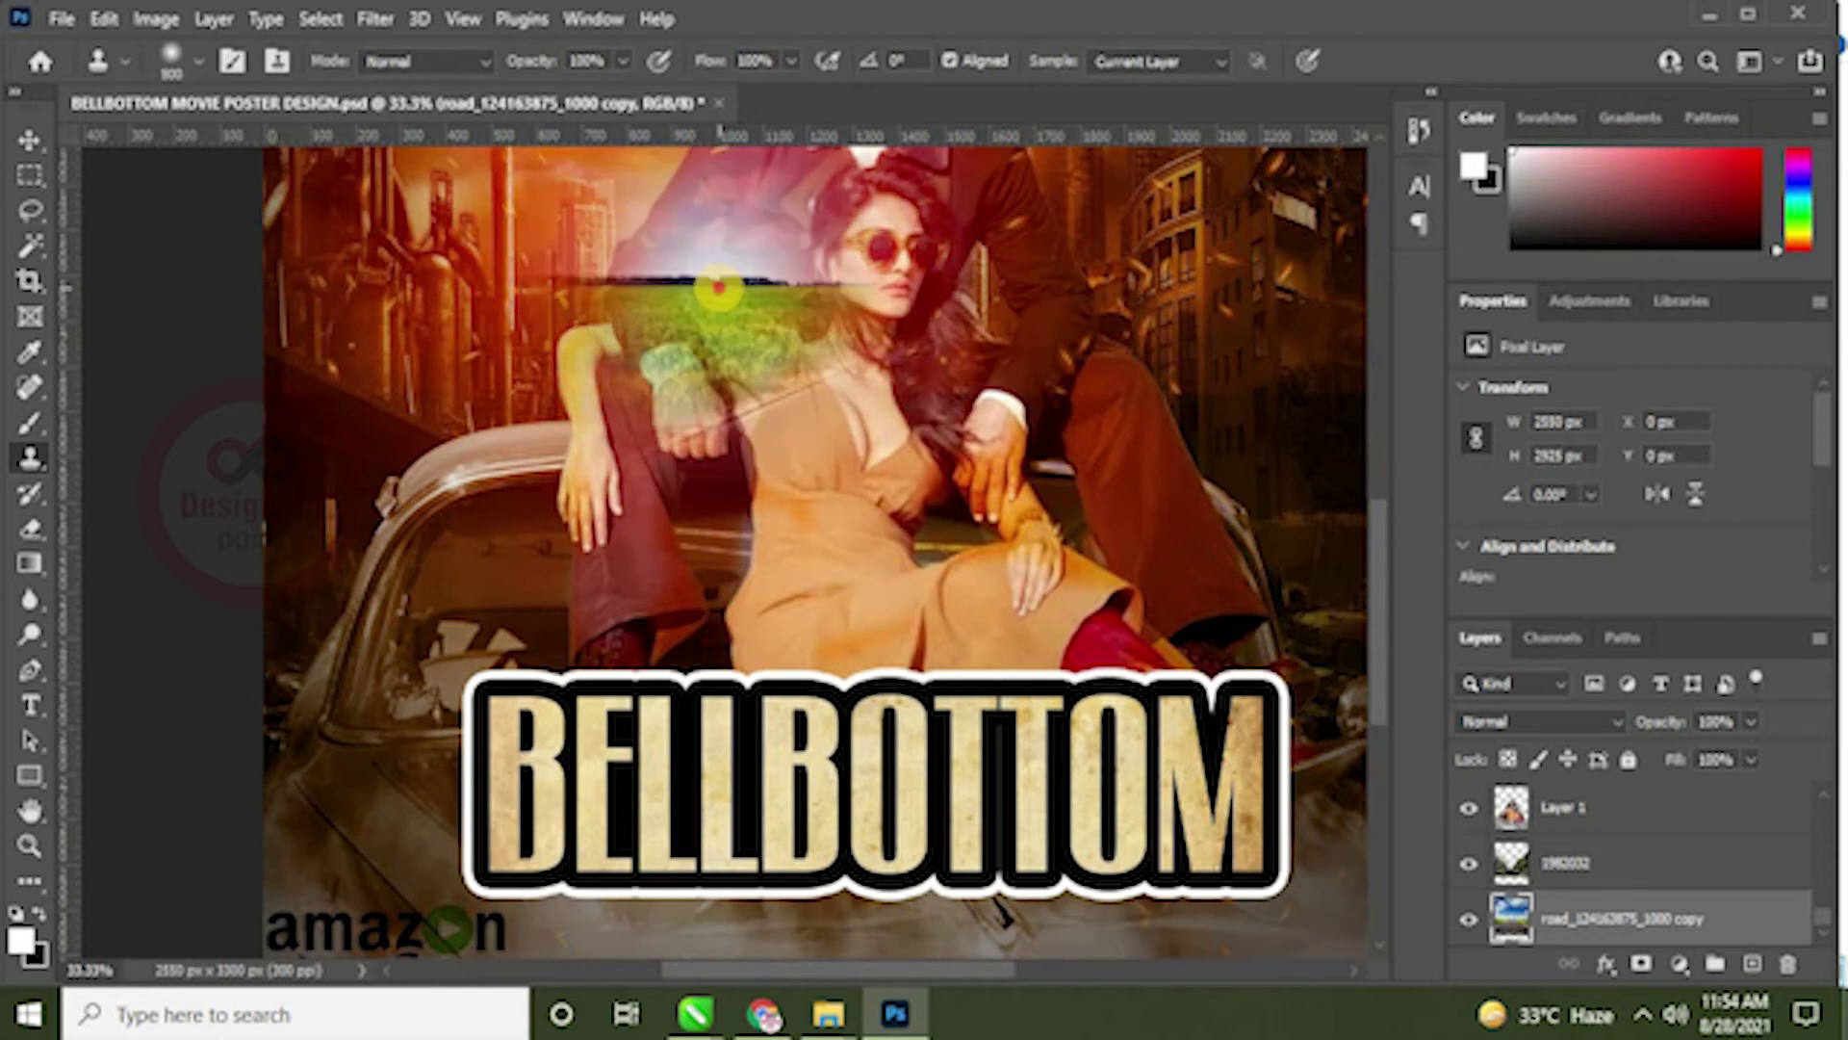
key("ctrl+z")
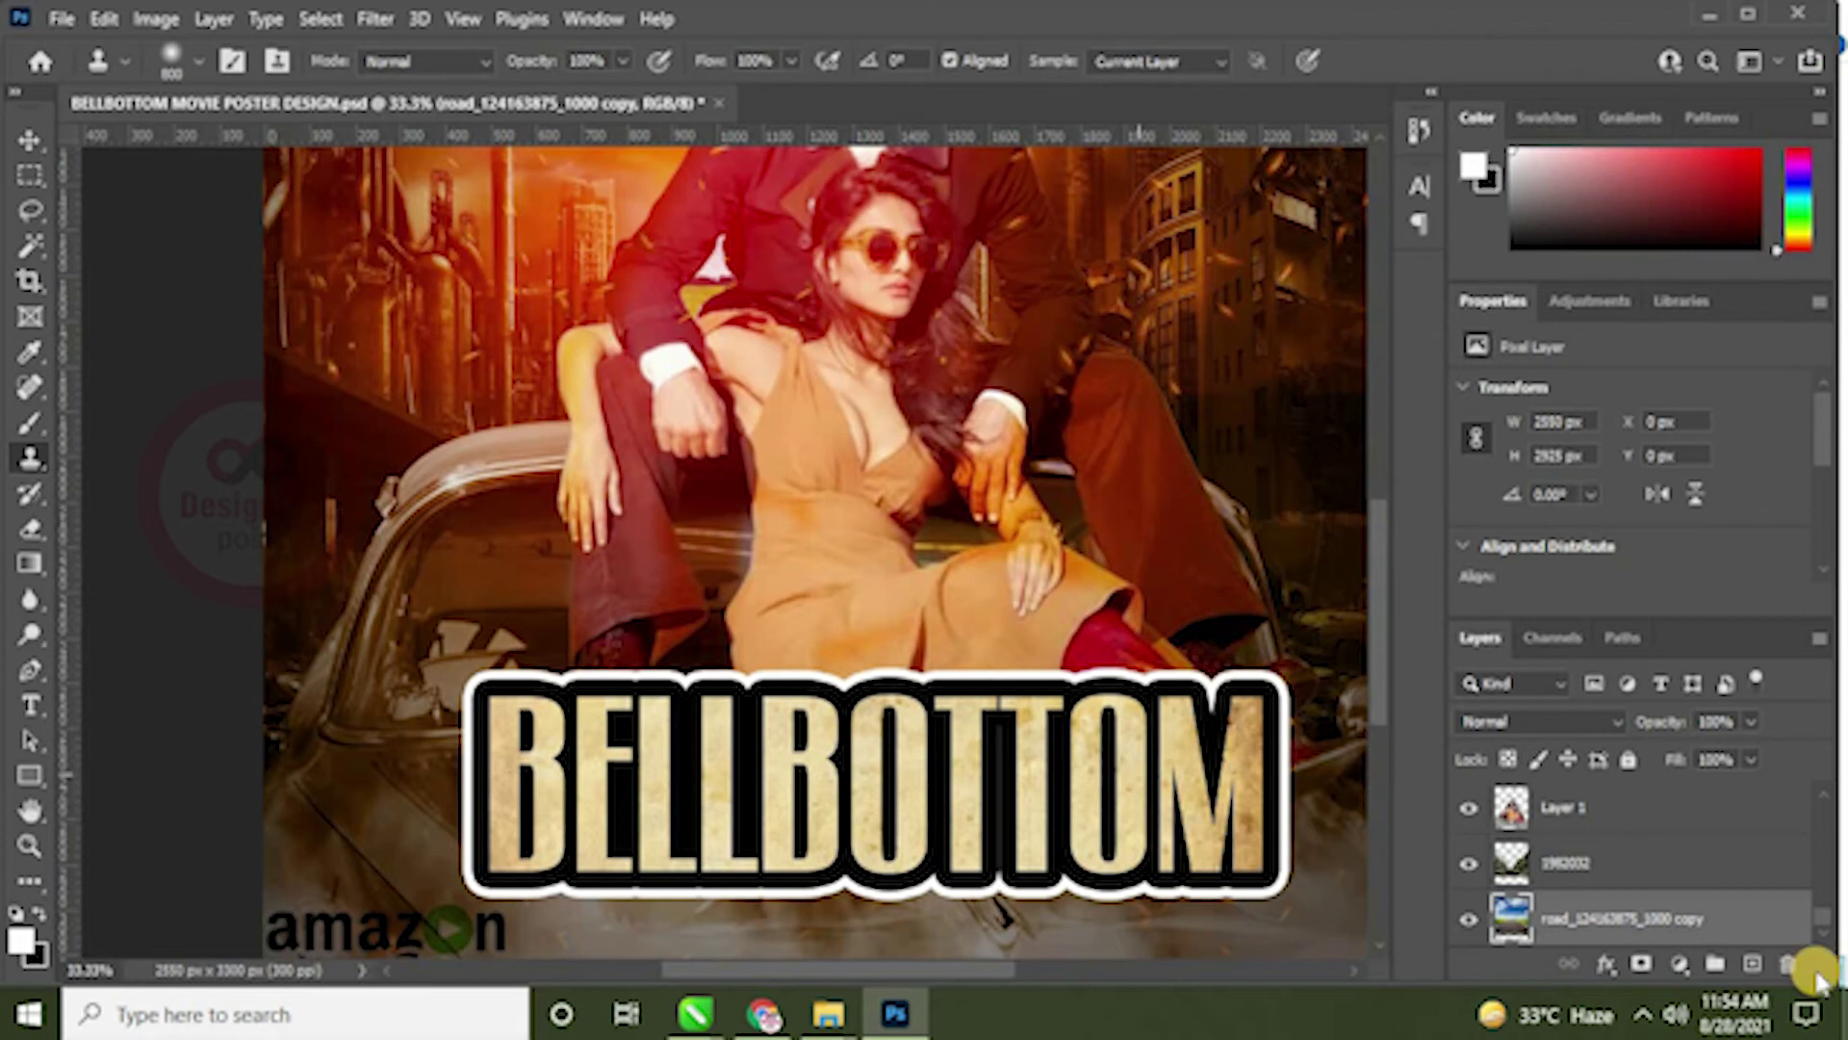
Step: Clone city texture on the 1982032 layer over the white gap between the man's arm and the woman, undoing the stray stamps
mouse_move(1817, 924)
left_mouse_down()
mouse_move(1826, 847)
mouse_move(1824, 919)
left_mouse_up()
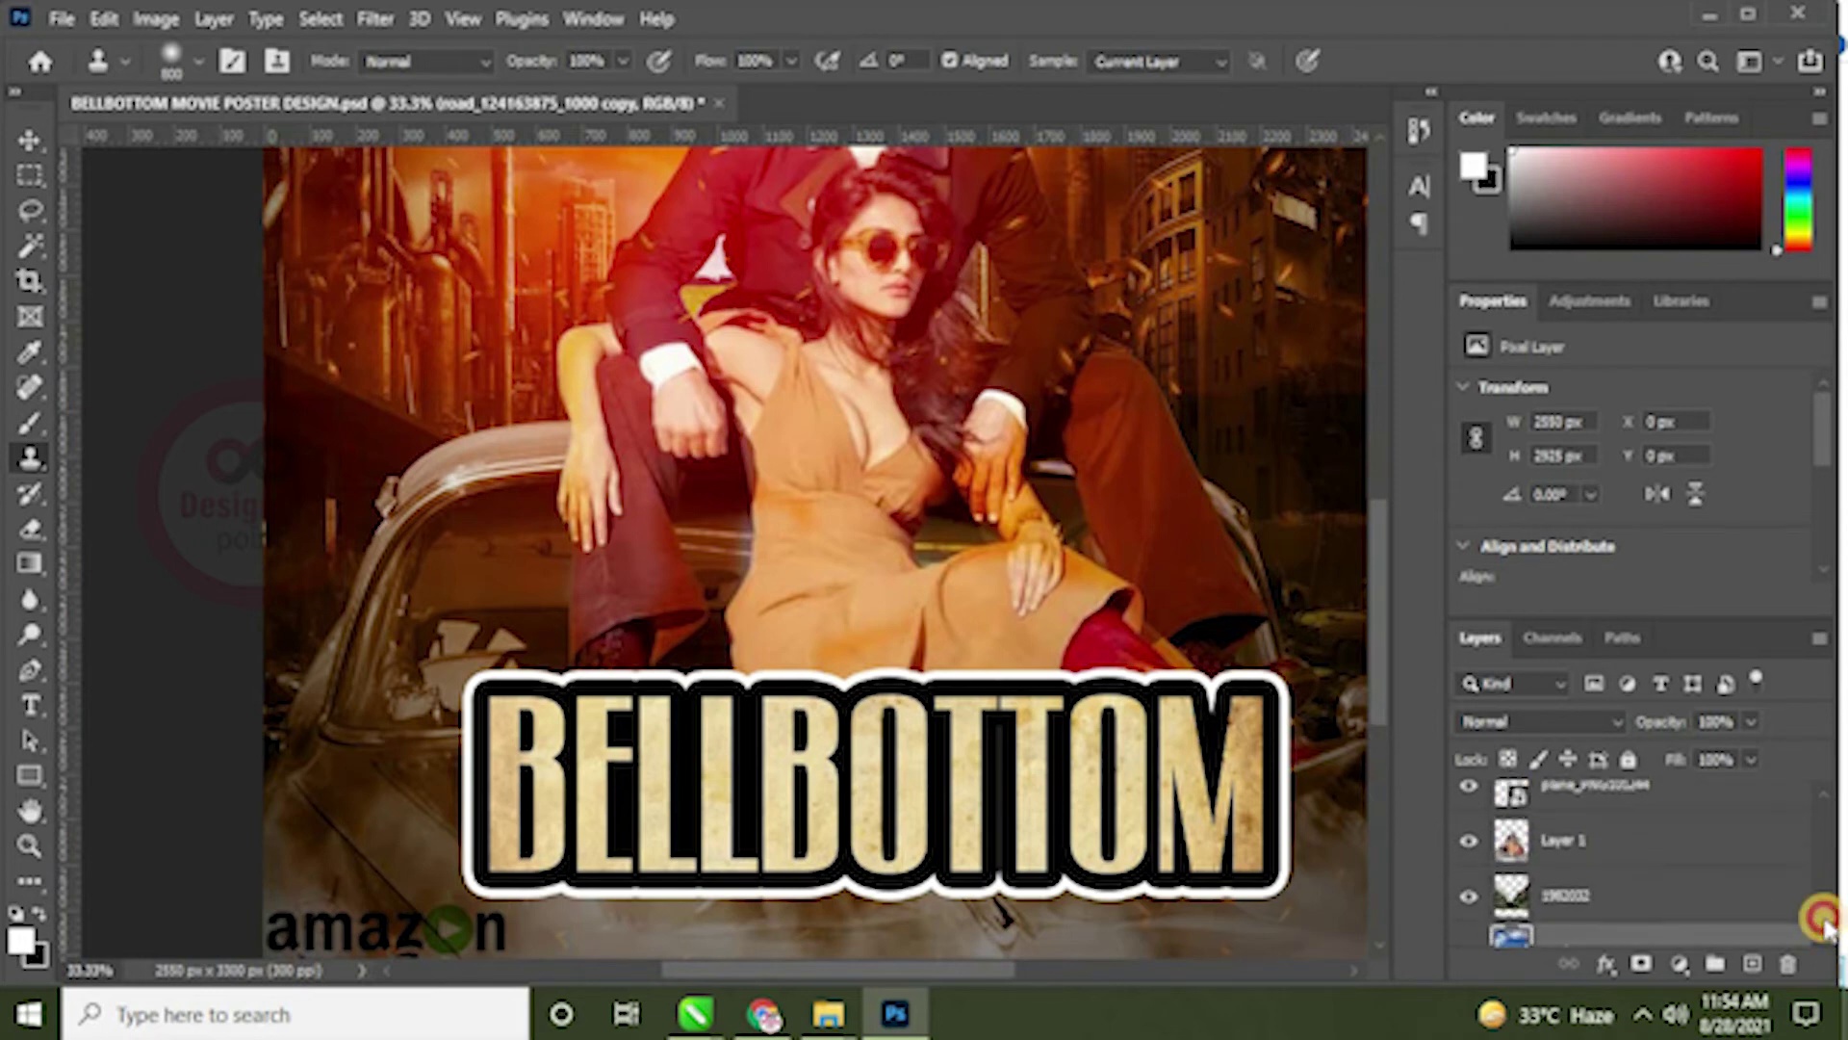
left_click(1649, 878)
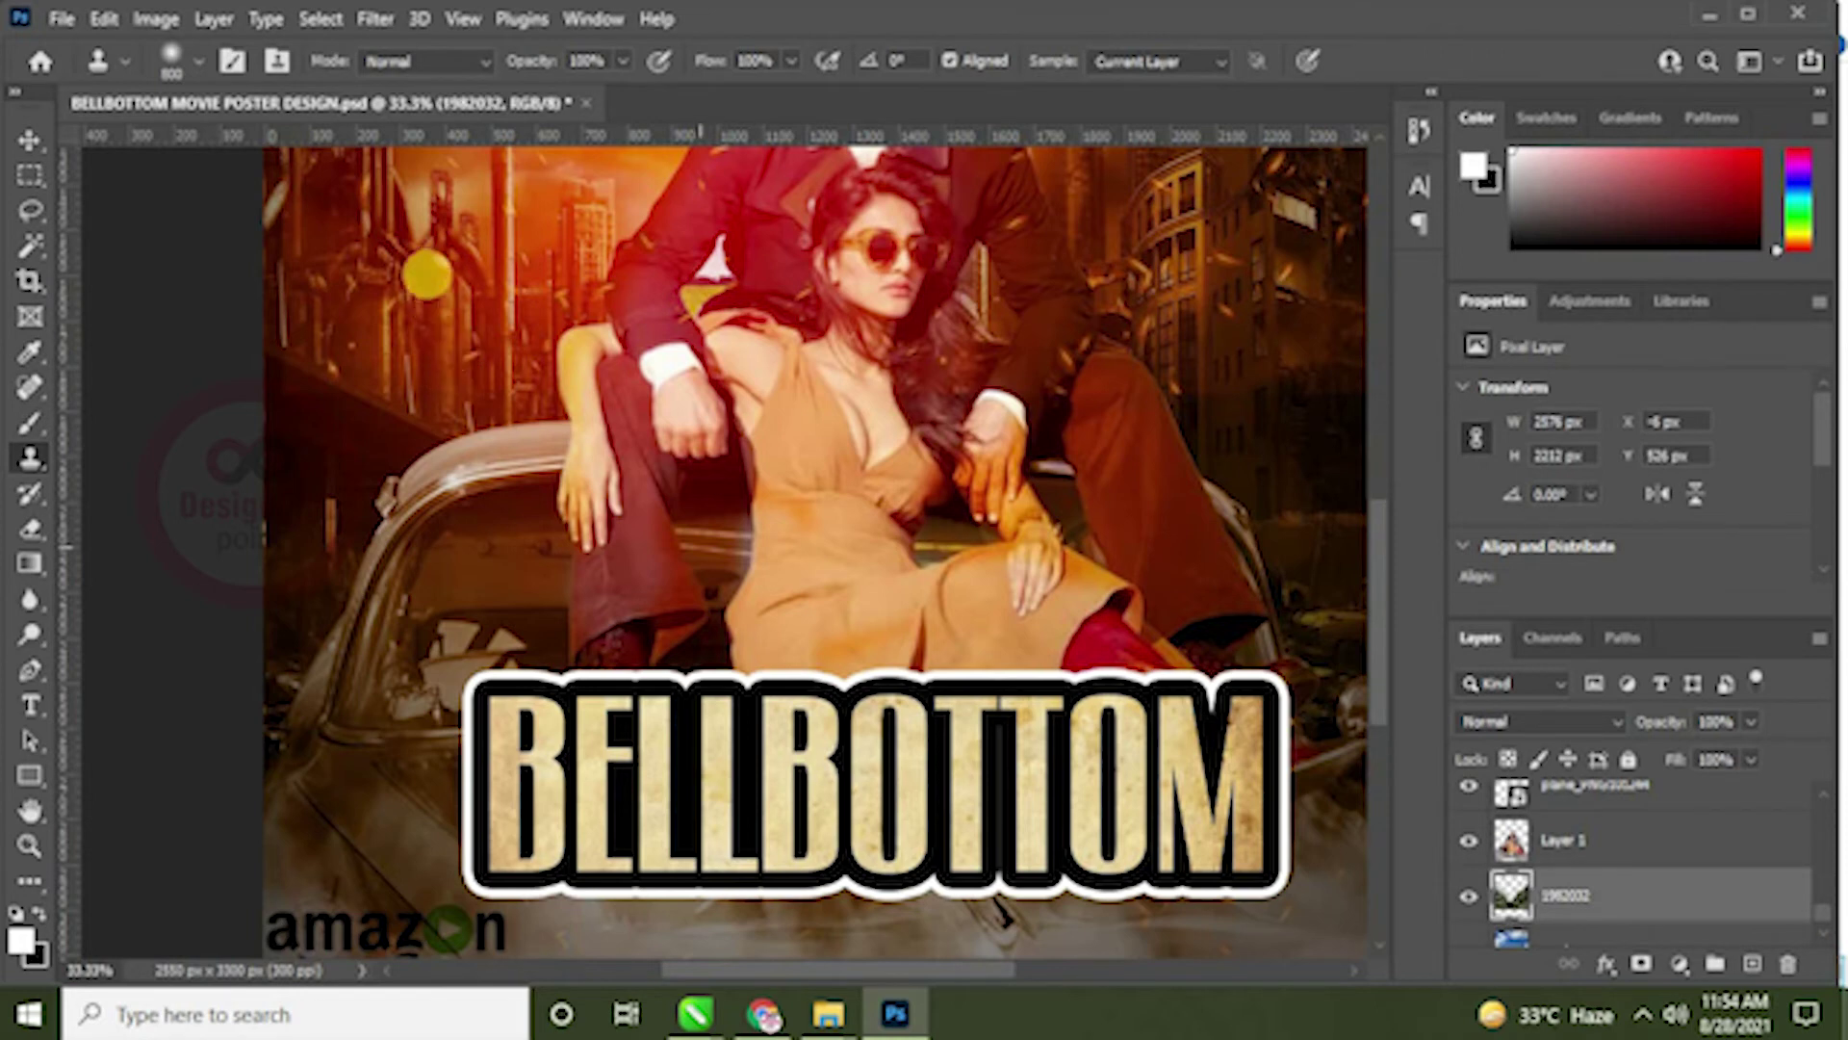
left_click_drag(482, 304, 728, 265)
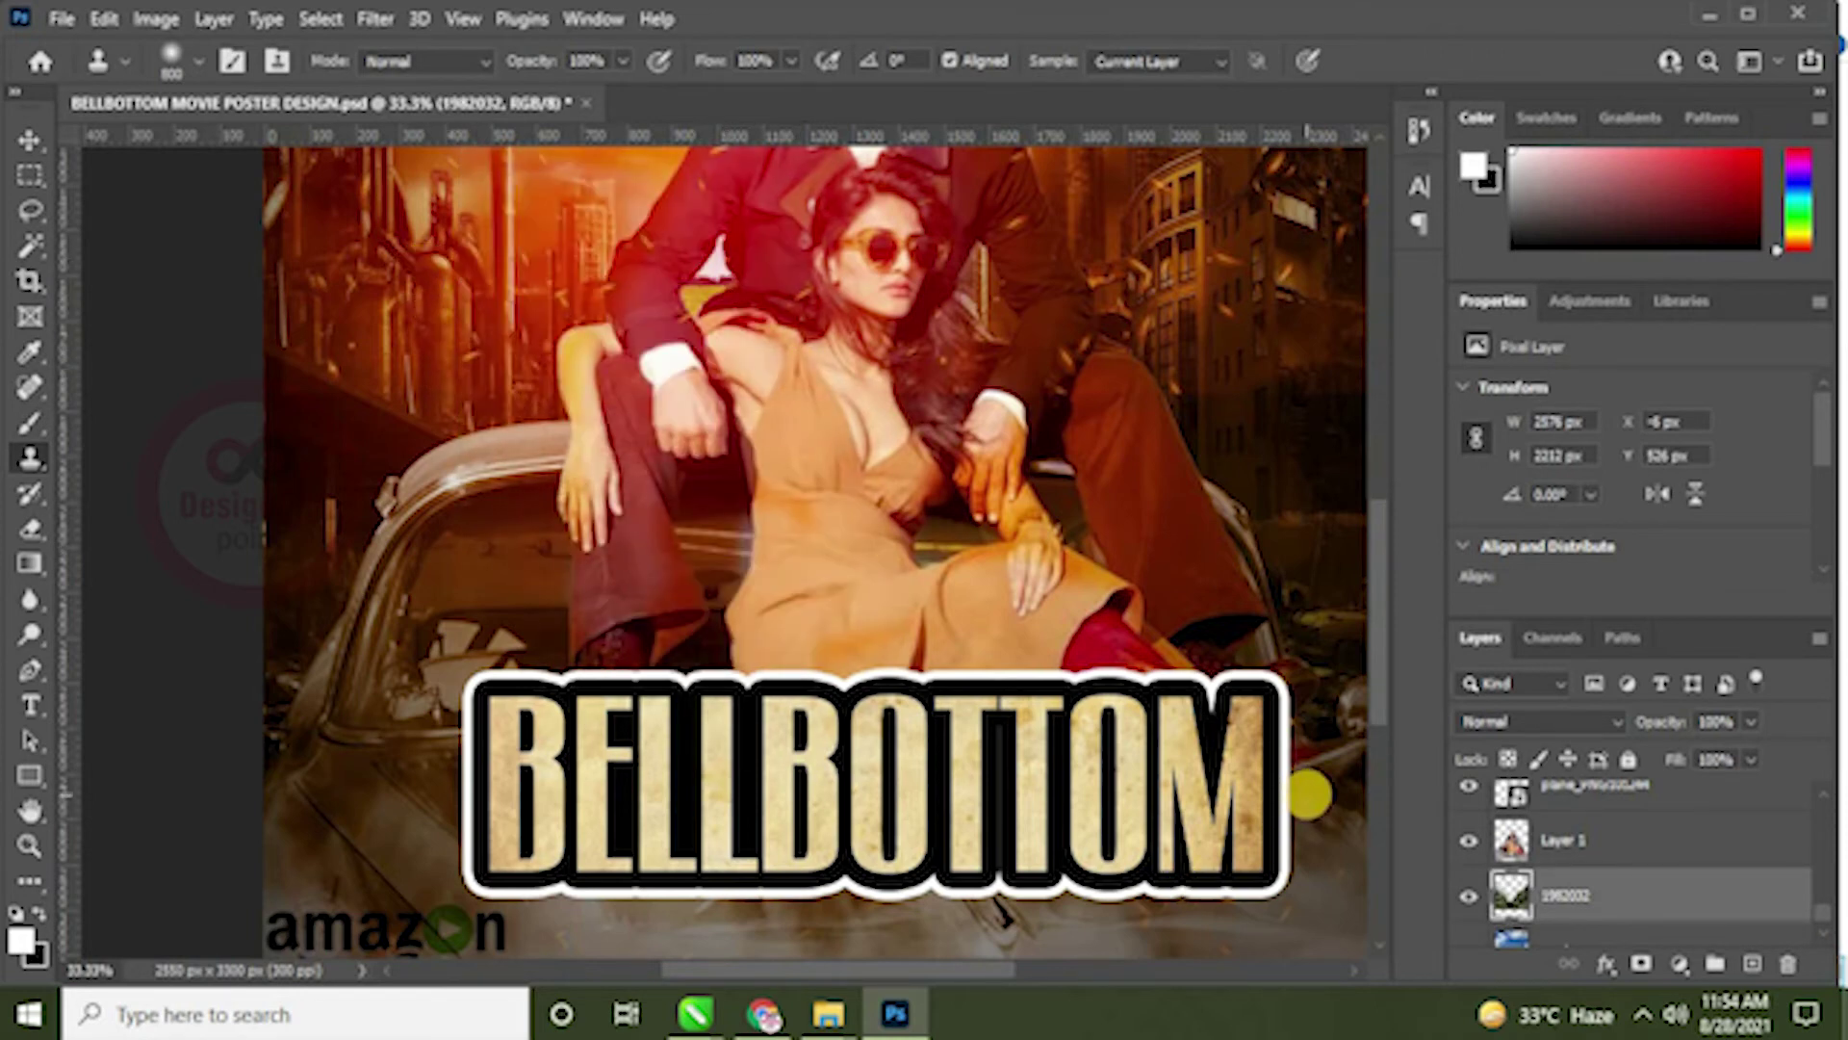
left_click(475, 306)
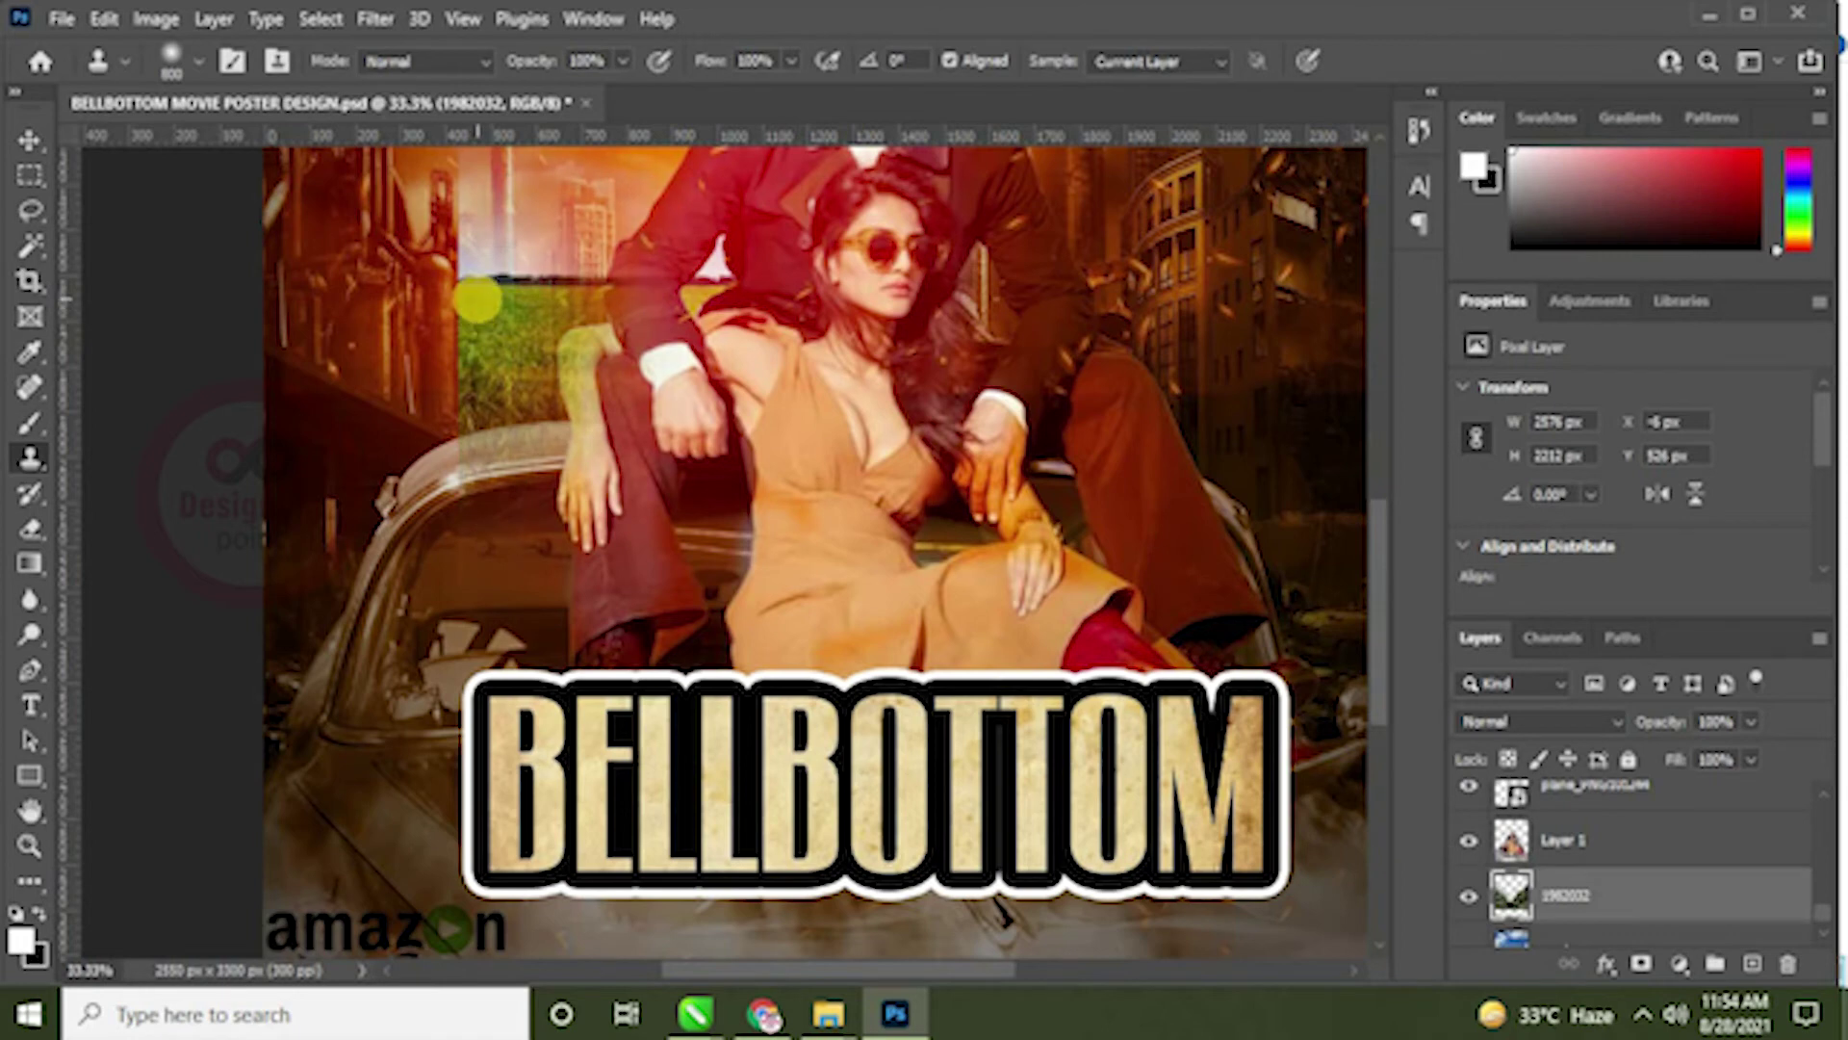
key("ctrl+z")
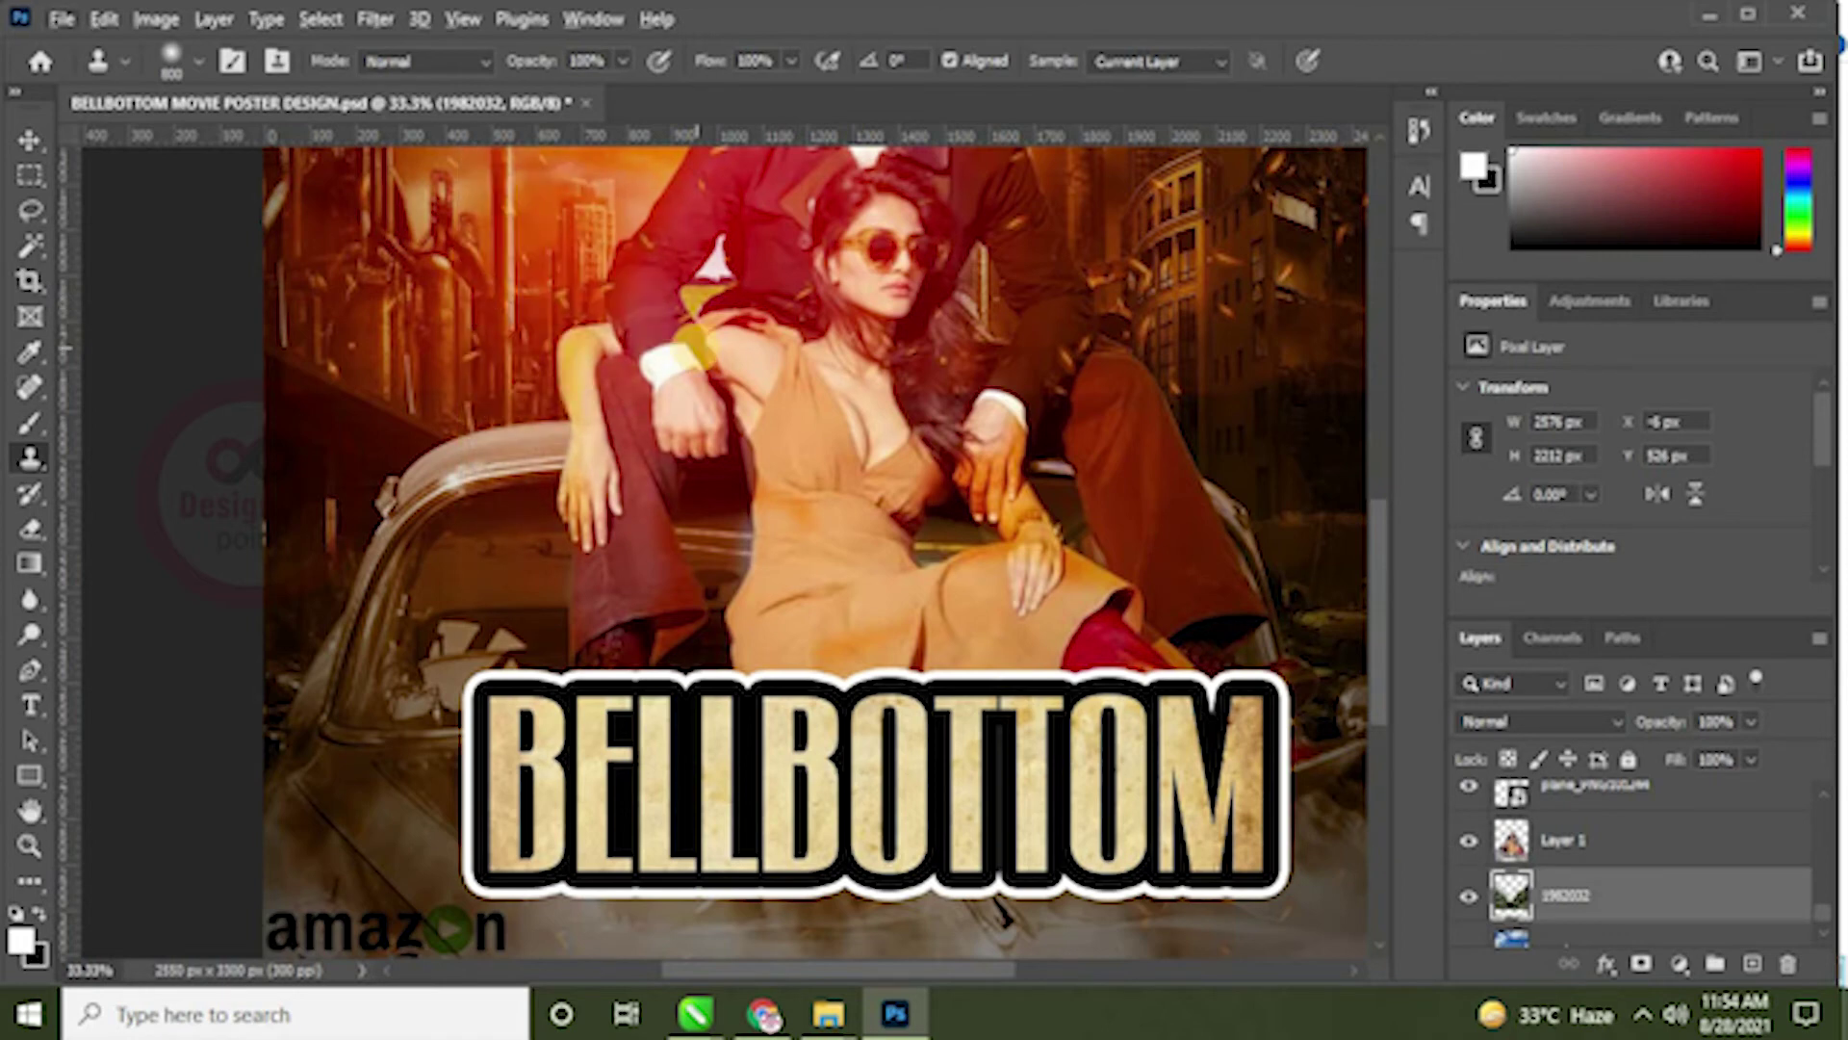
left_click(709, 291)
key("ctrl+z")
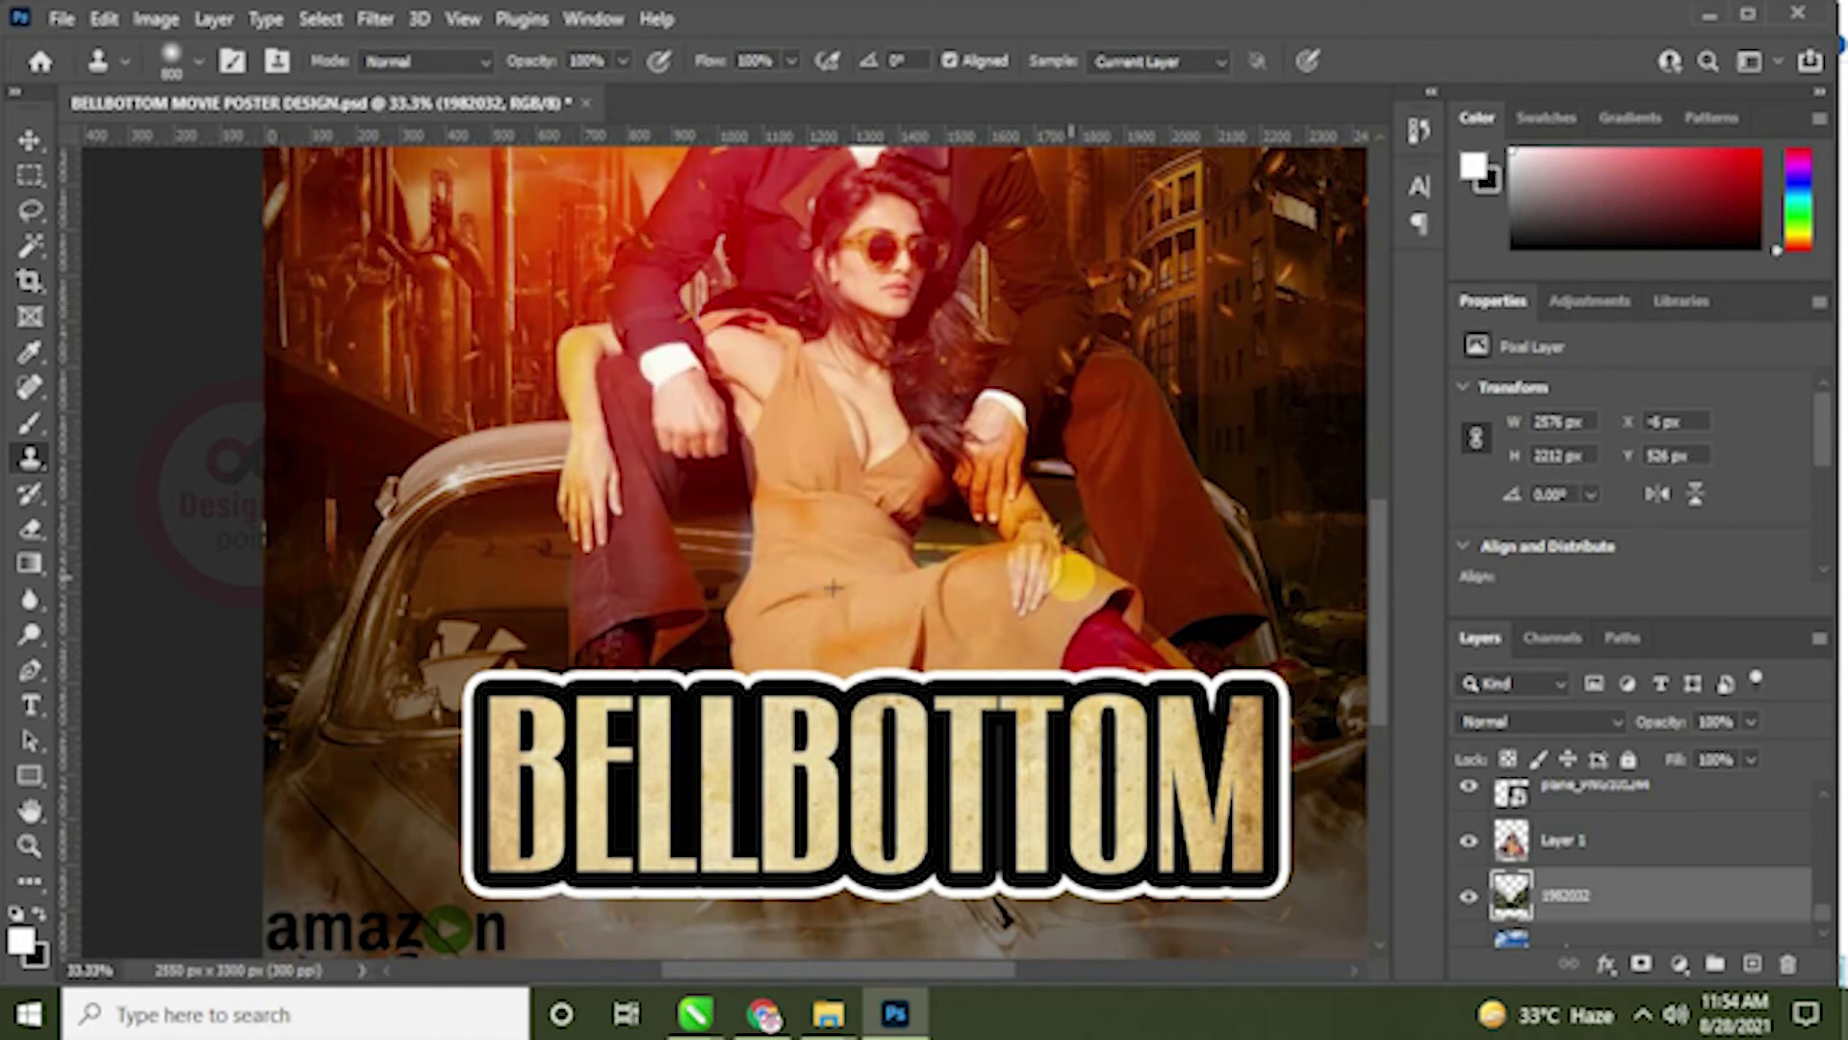
Step: Scale the Amazon Prime logo down to about 11.3%, set slightly in from the poster's lower-left corner, and save the document
key("v")
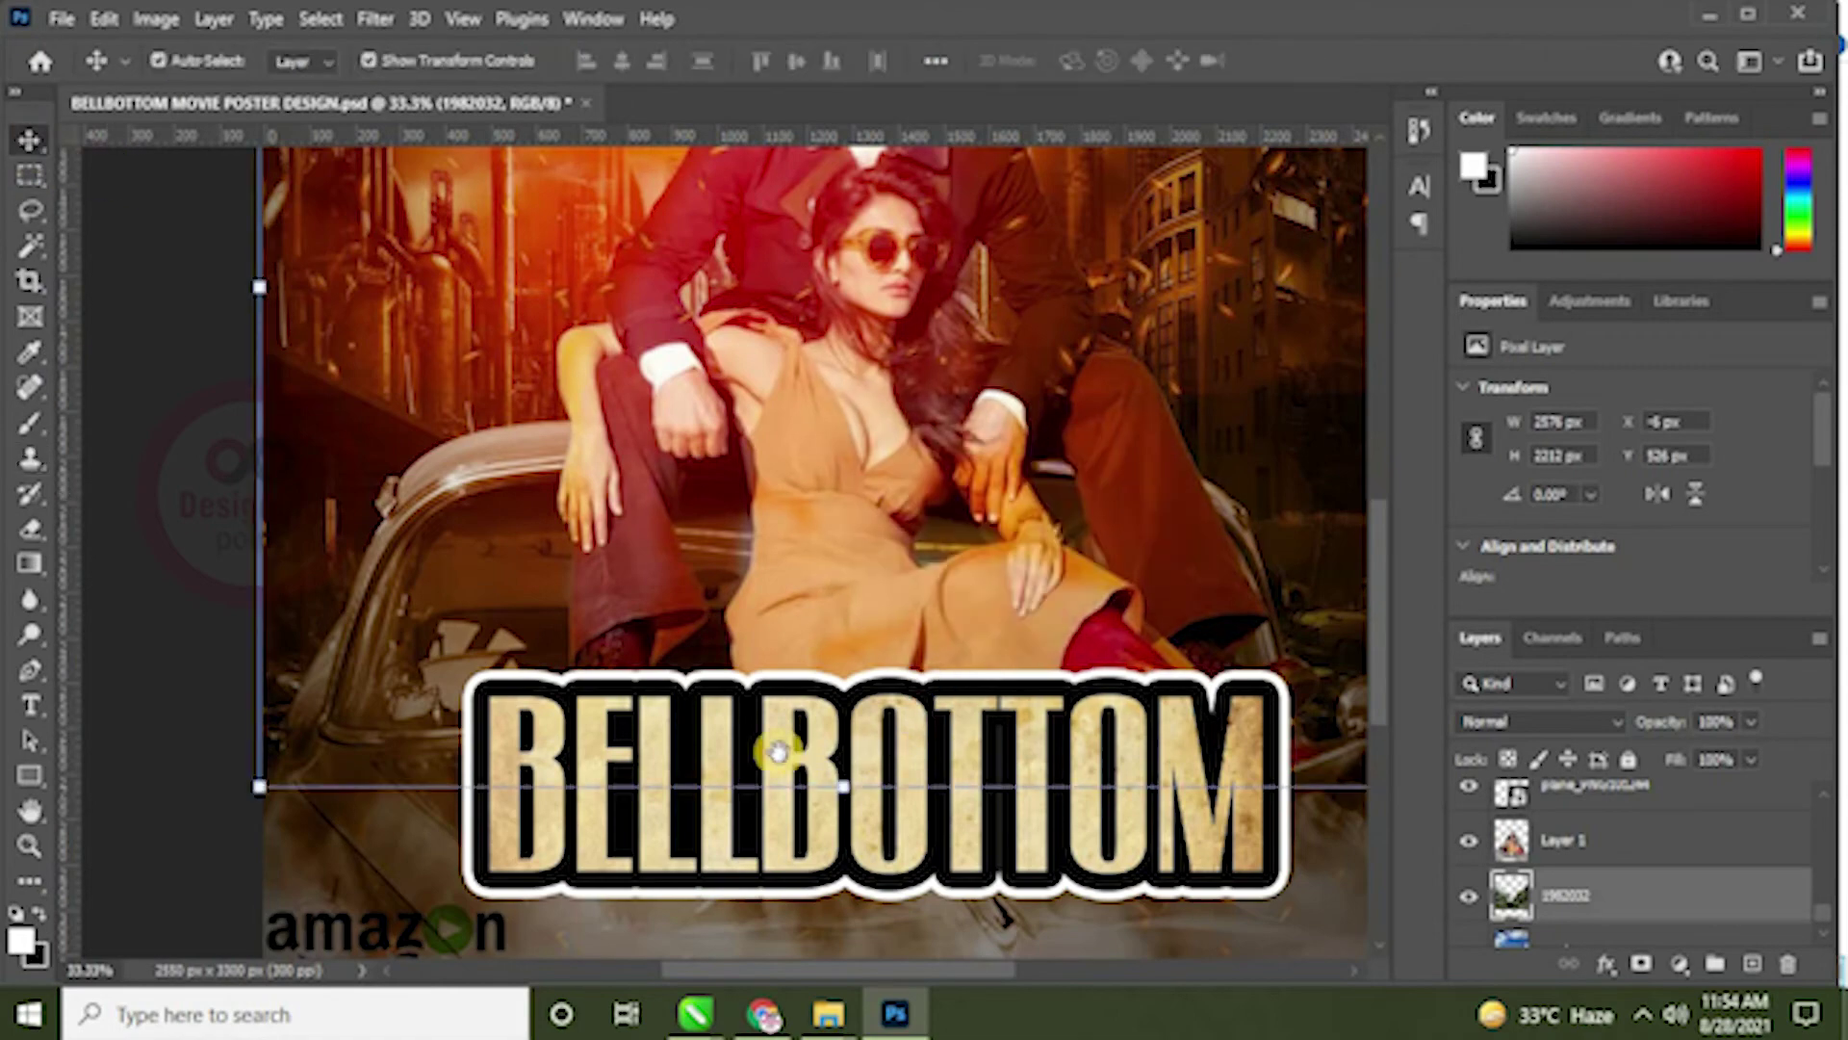
scroll(742, 401, "down", 5)
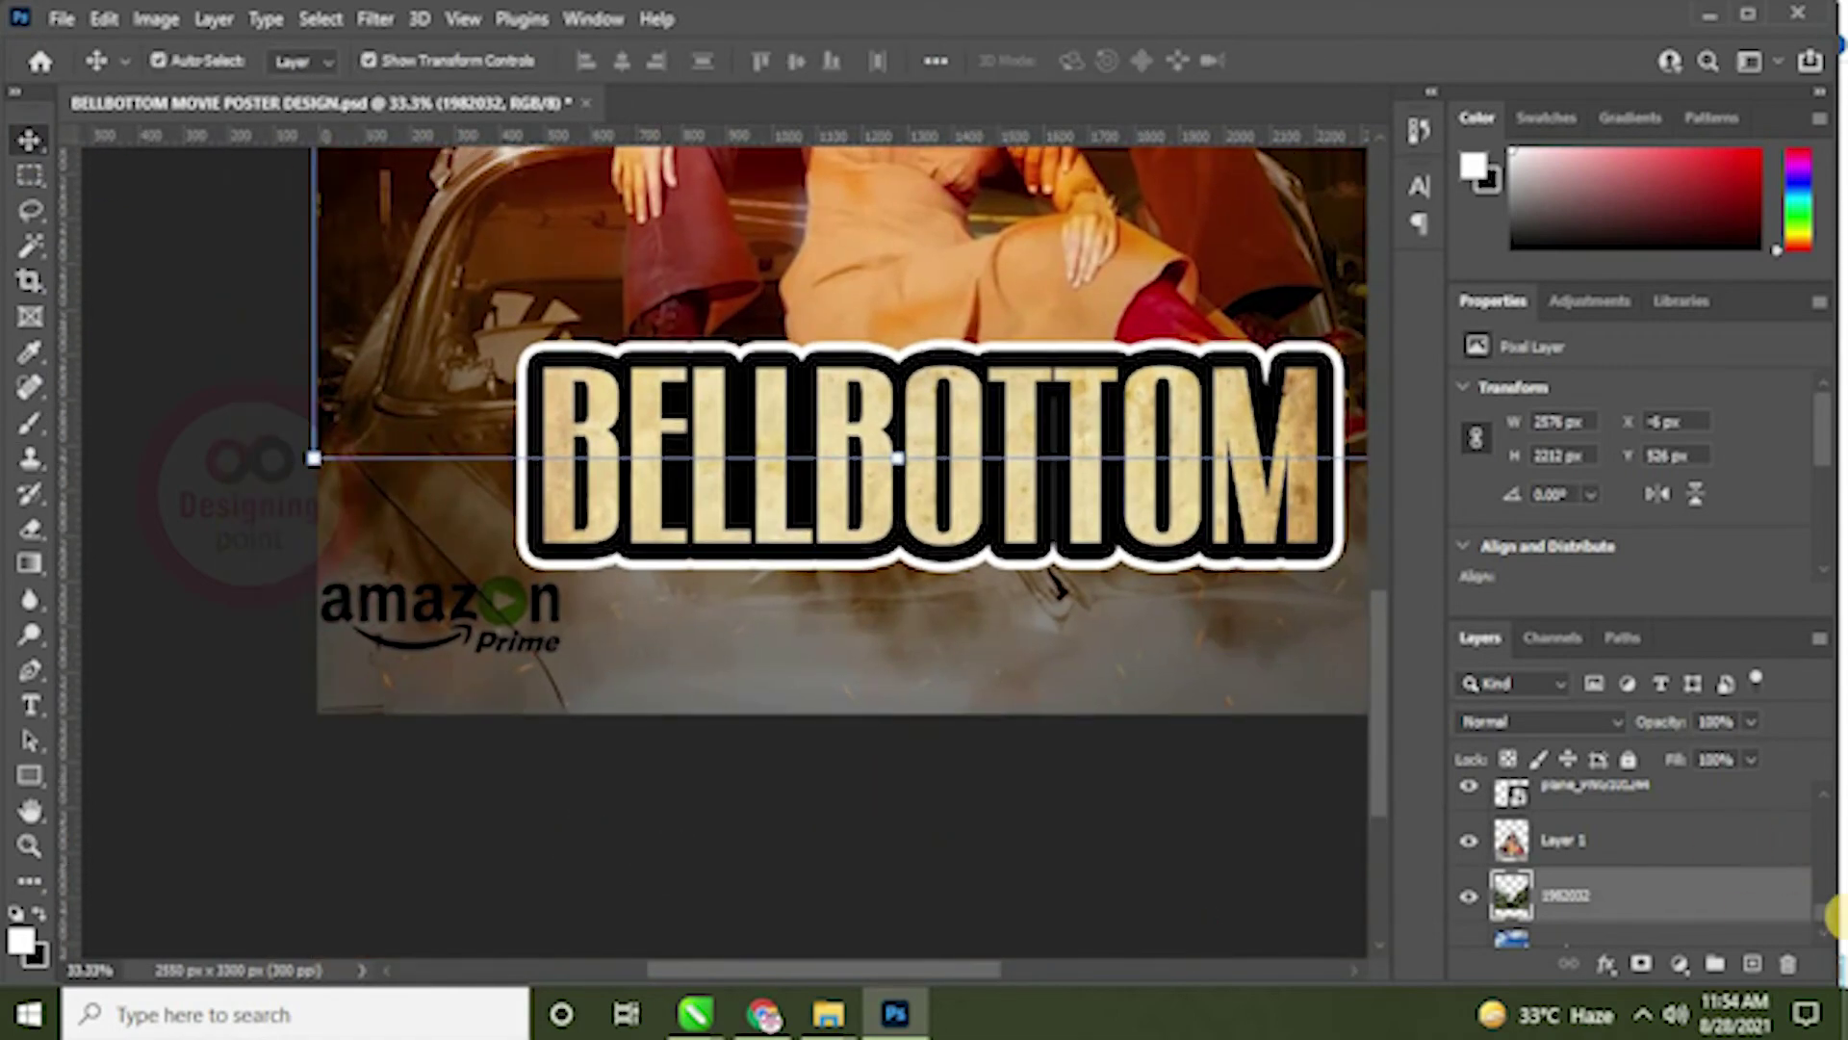
scroll(1815, 837, "up", 5)
left_click(1781, 838)
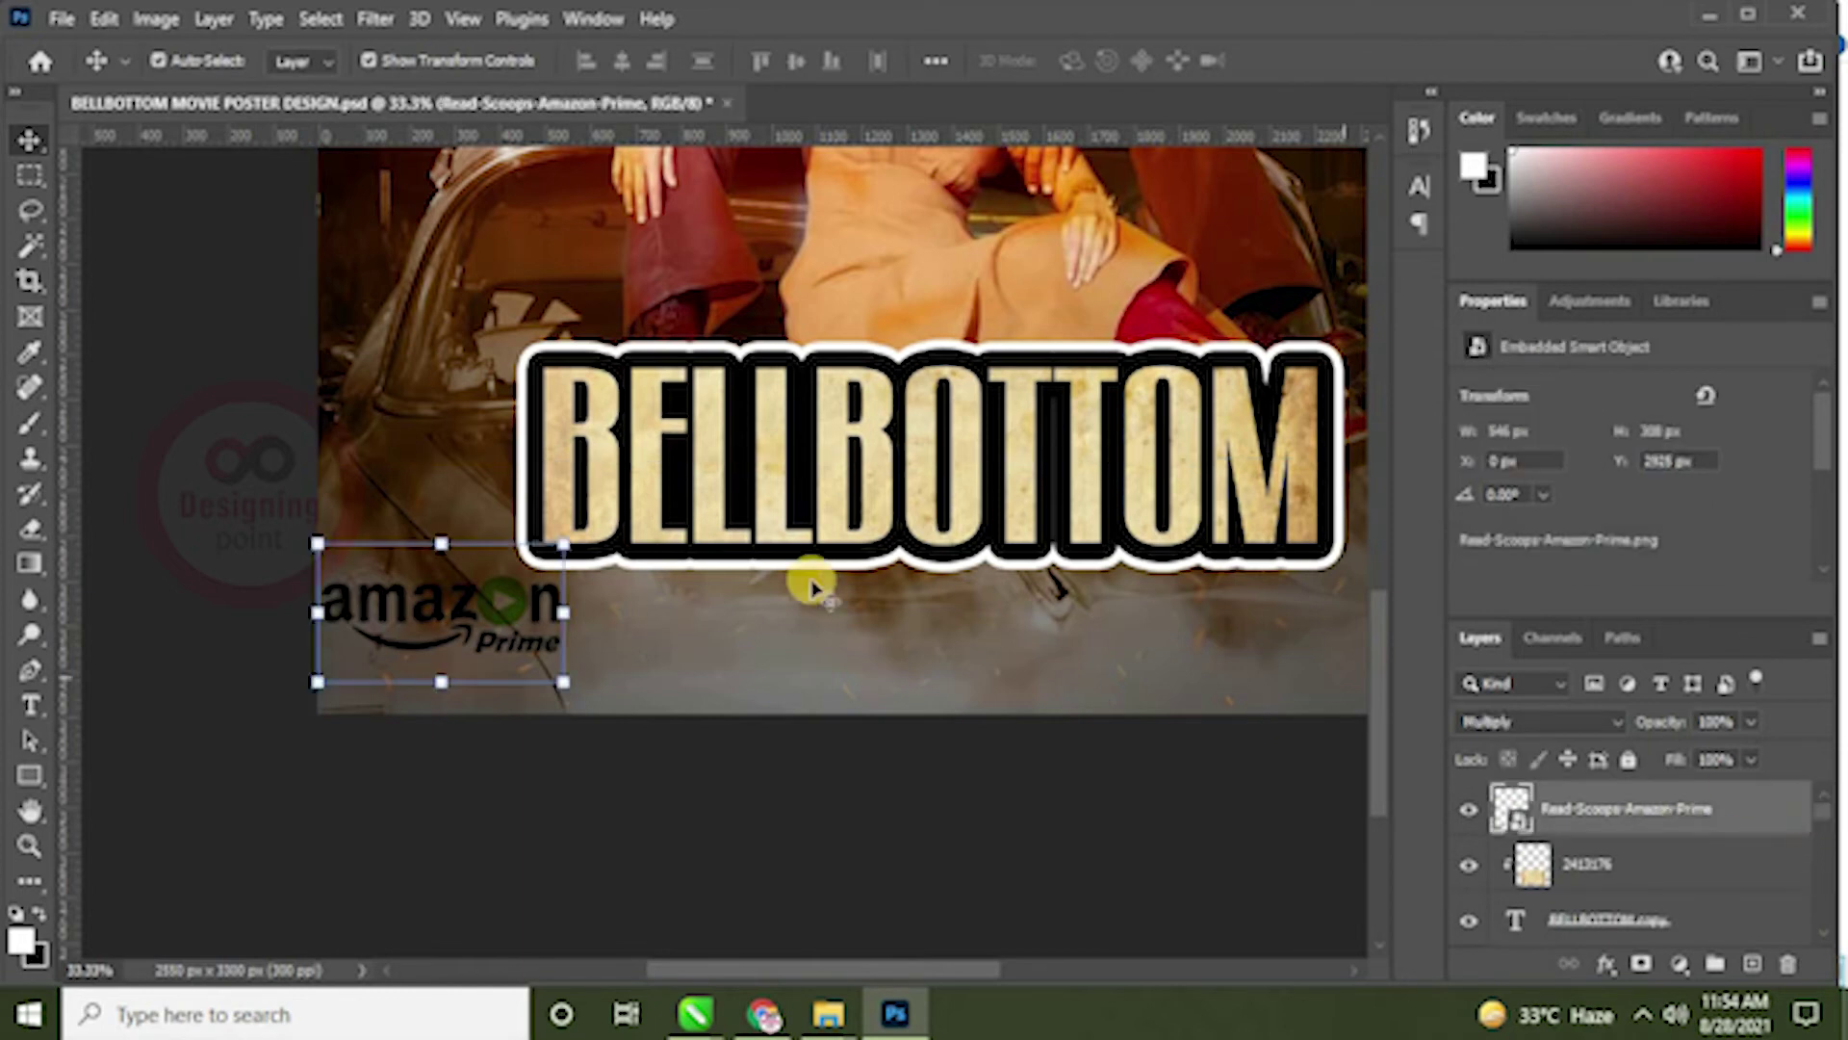
left_click_drag(565, 547, 486, 634)
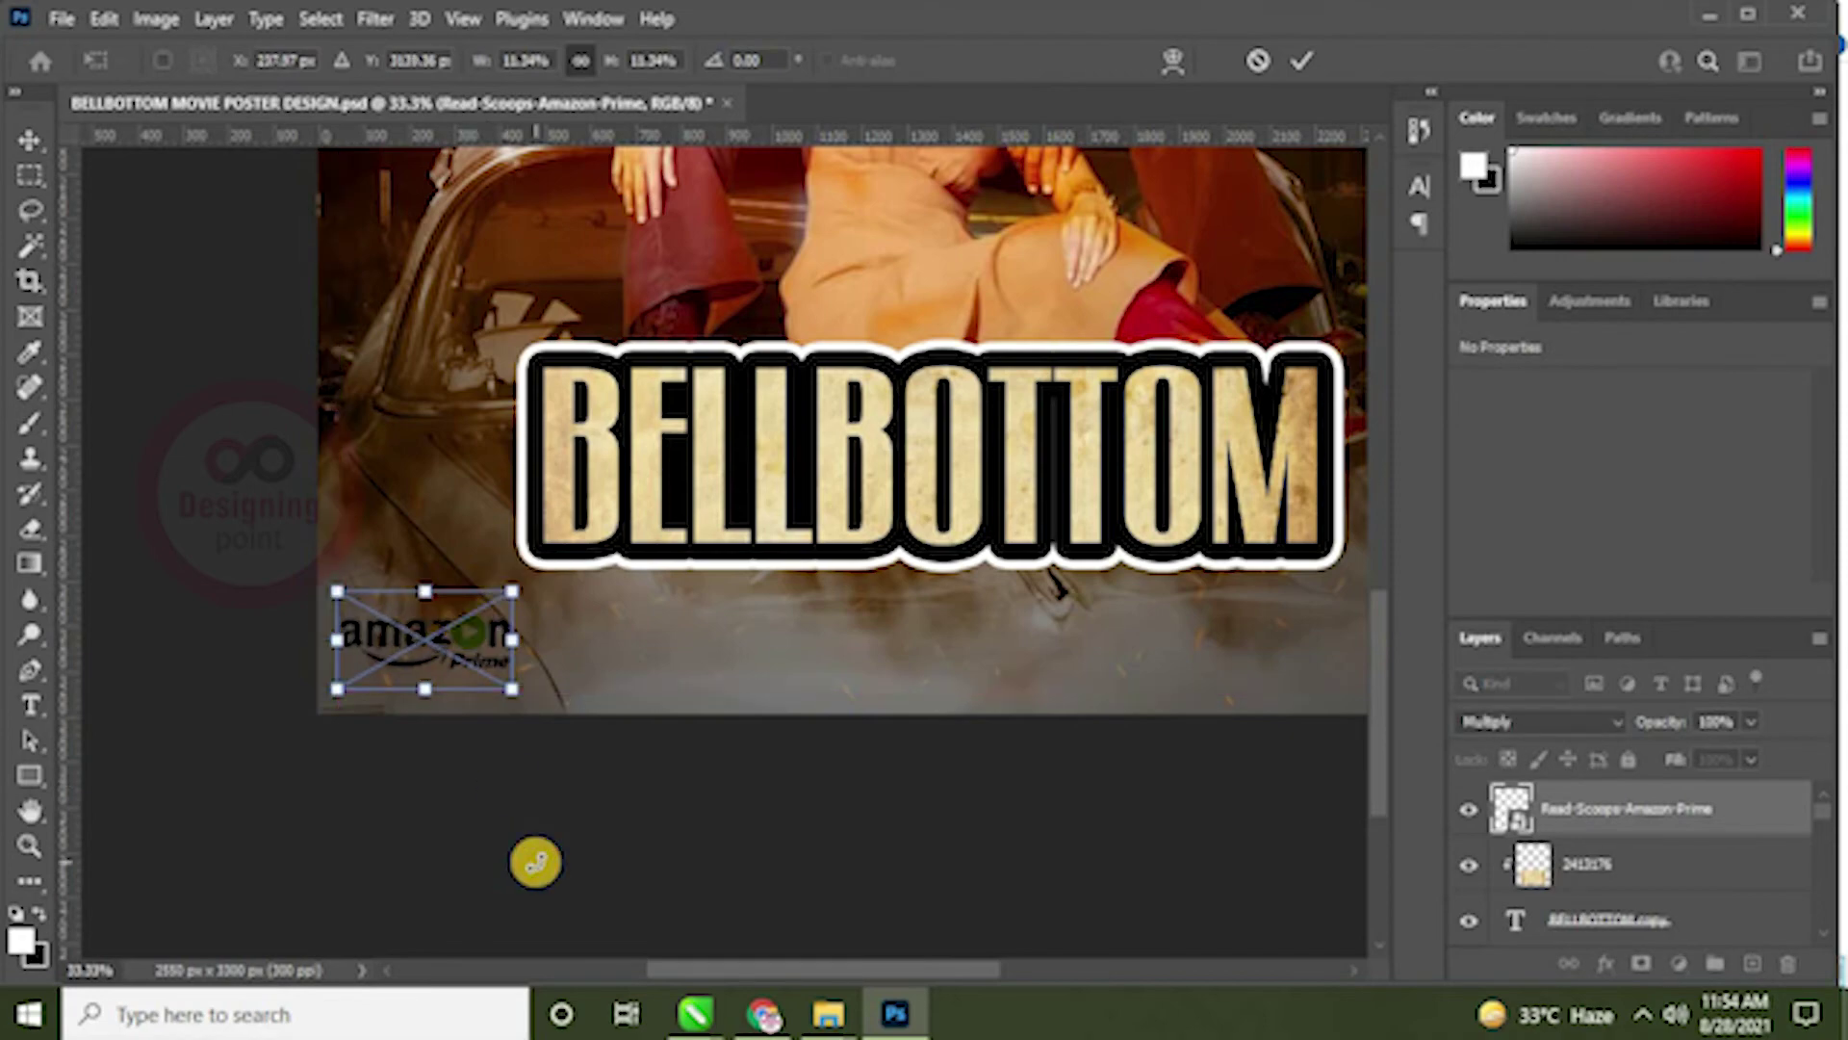
key("ctrl+0")
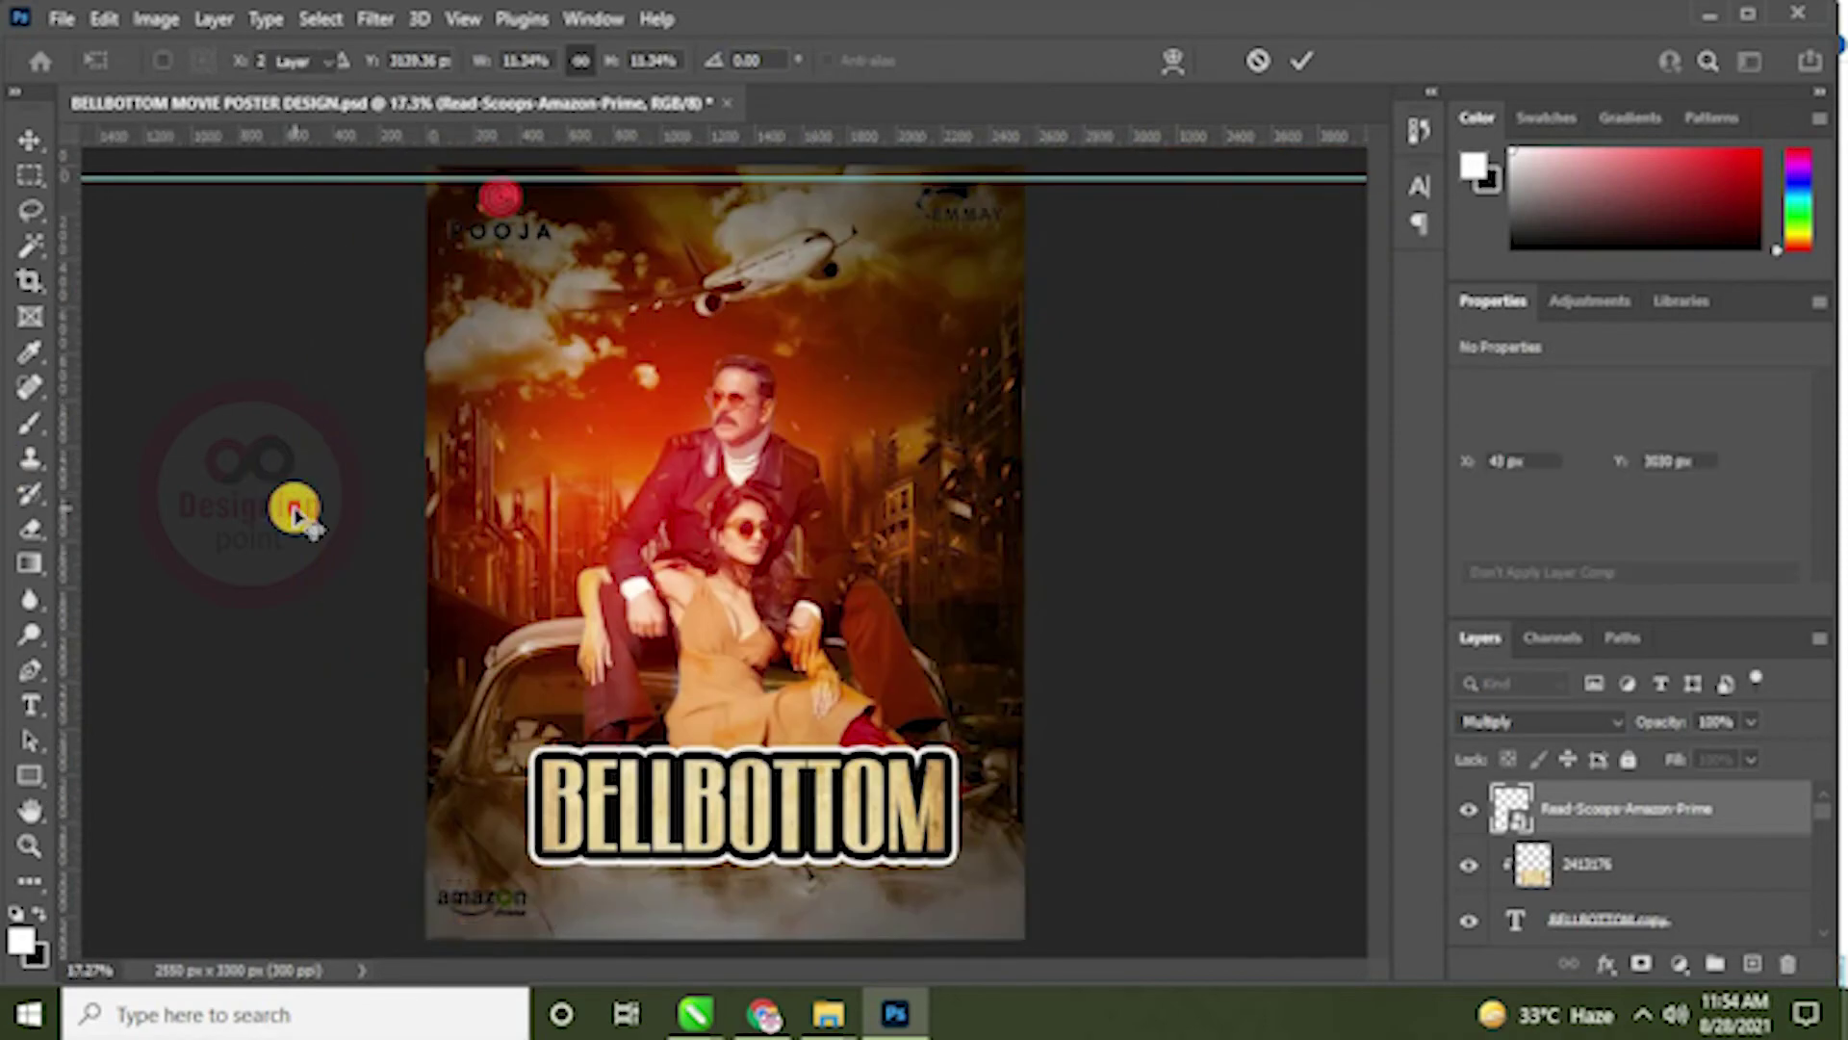
key("Return")
key("ctrl+s")
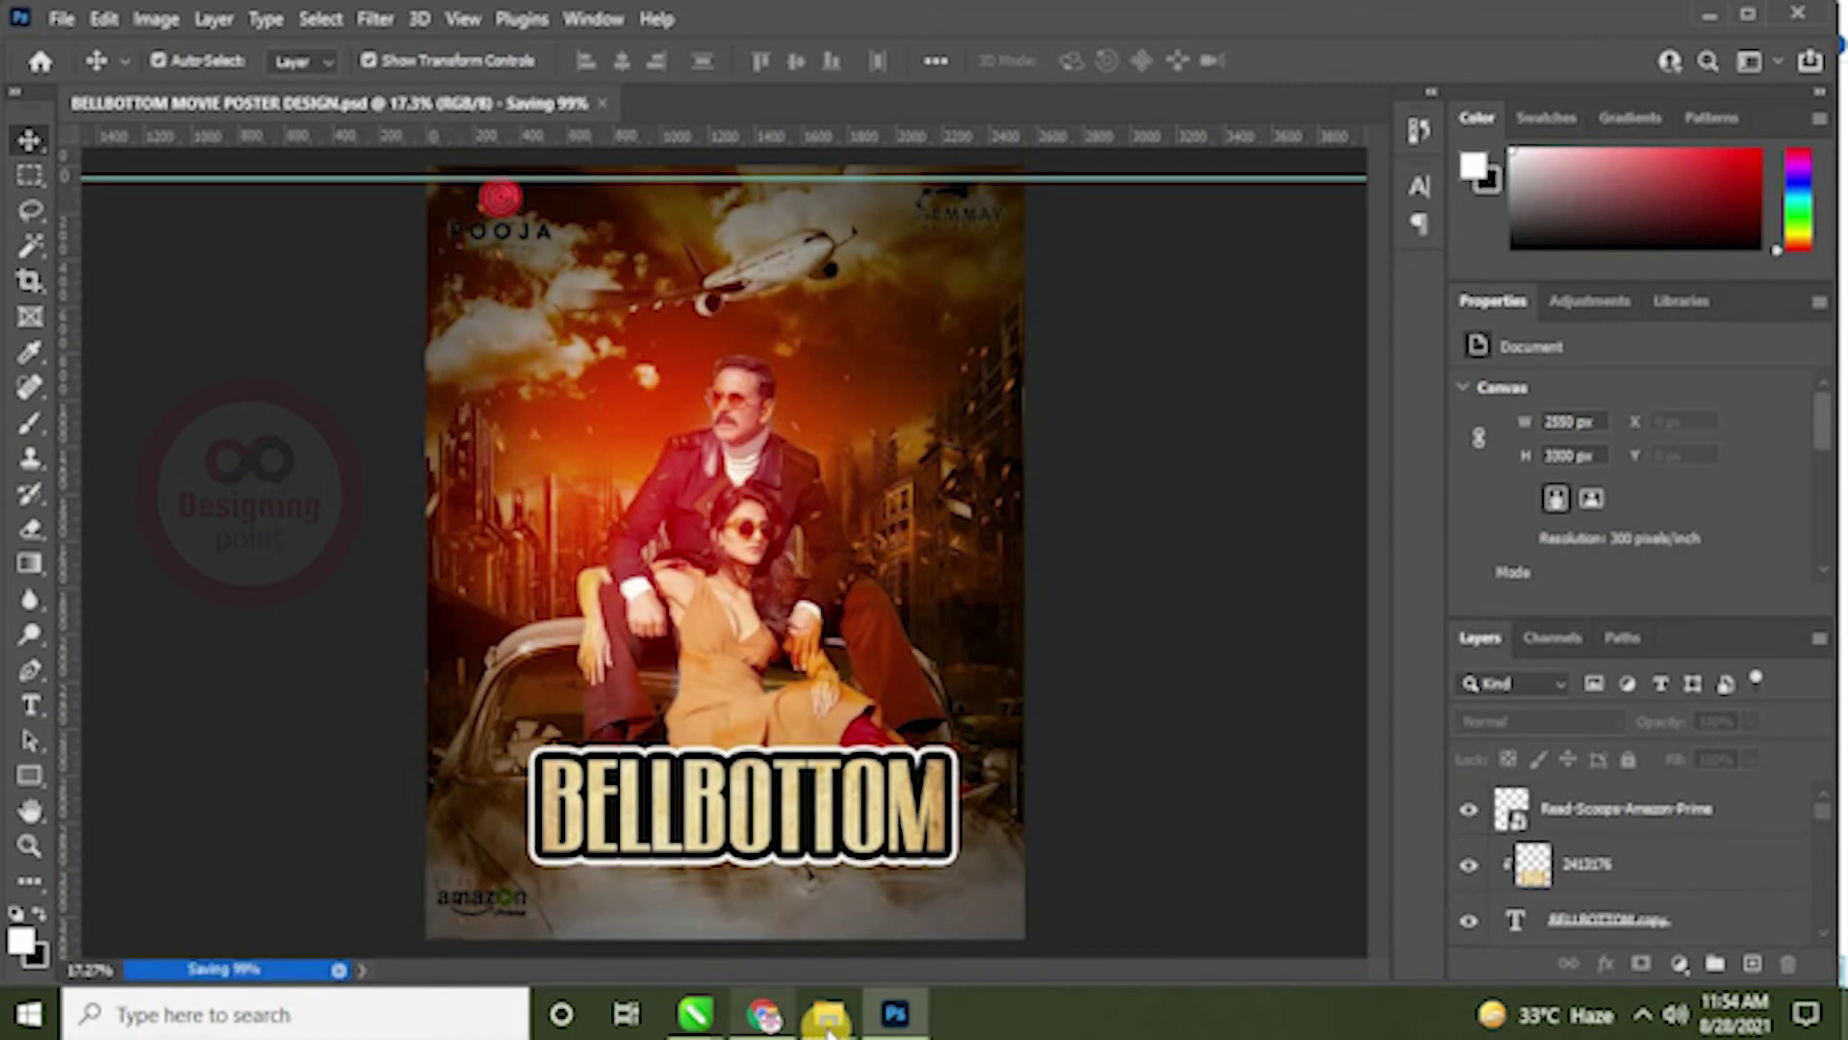
Step: Open the CONTENT text file from the project folder and copy the first item's two lines, from PPOJA ENTERRTAINMENT PRESENTS to EMMAY ENTERTAINMENT
mouse_move(828, 1022)
left_click(755, 953)
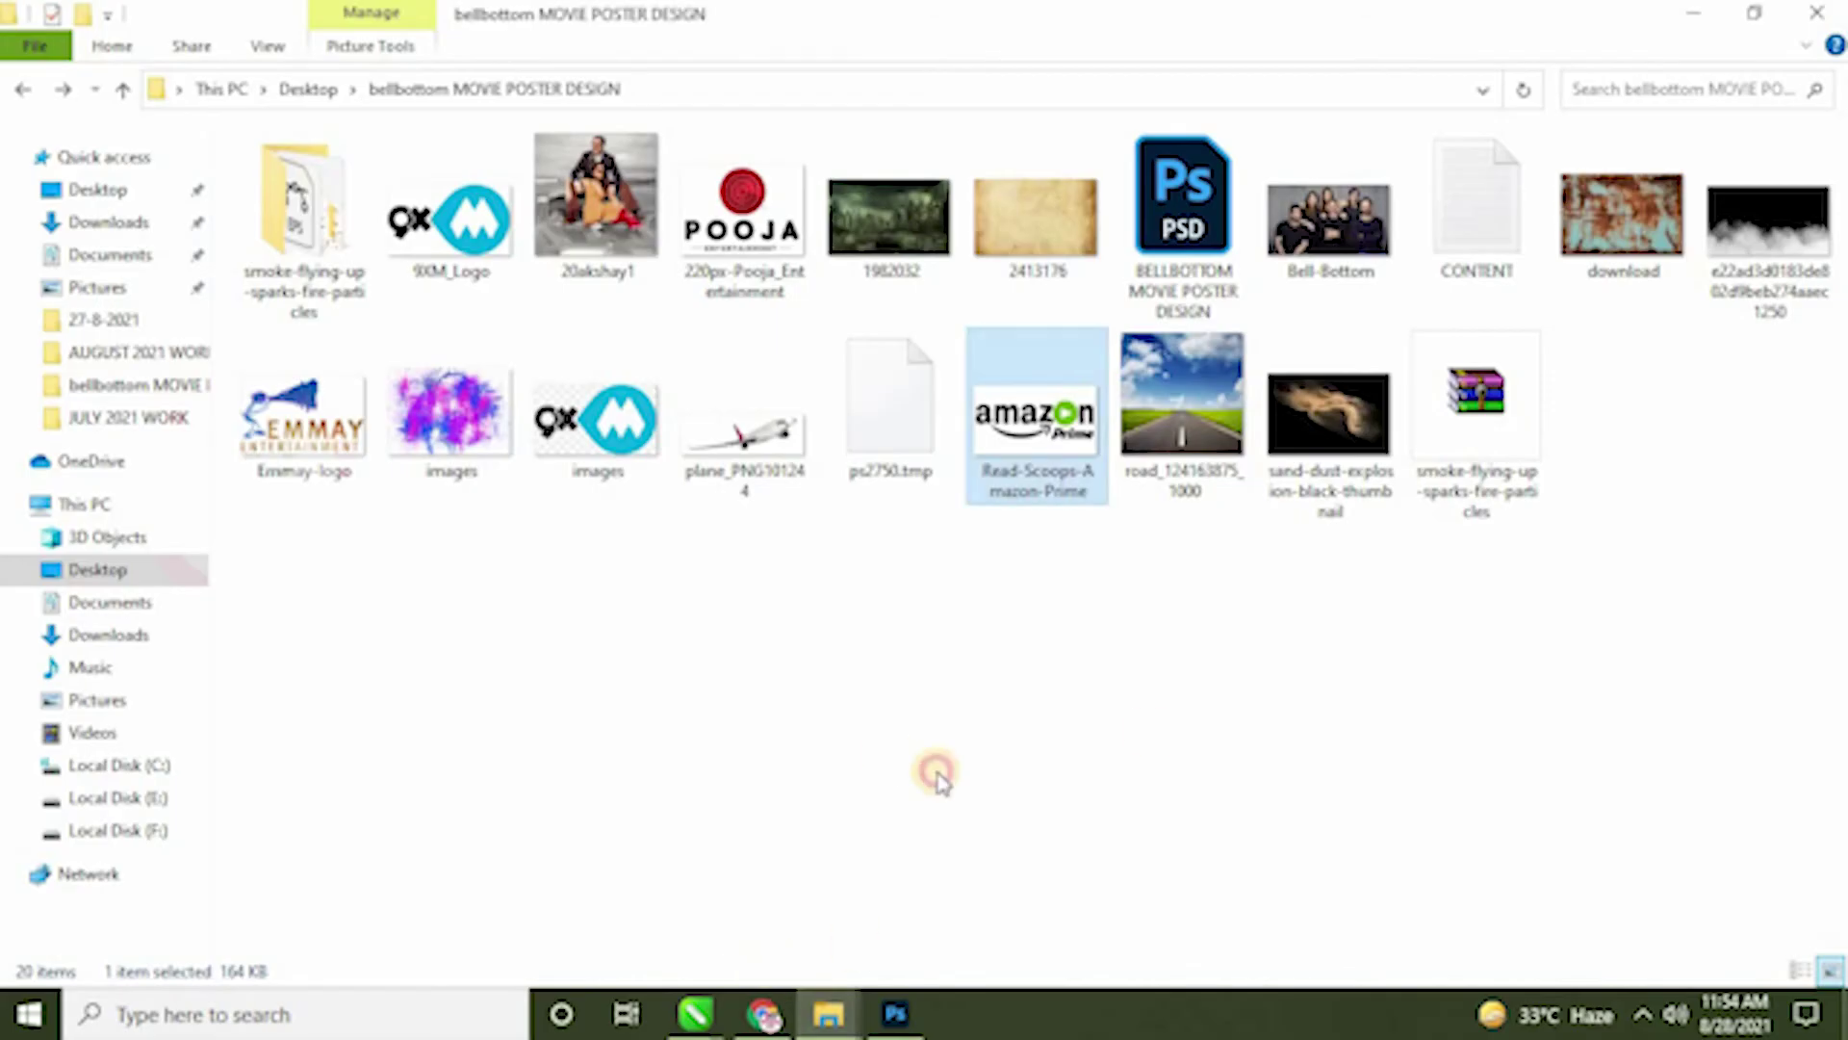
double_click(1475, 204)
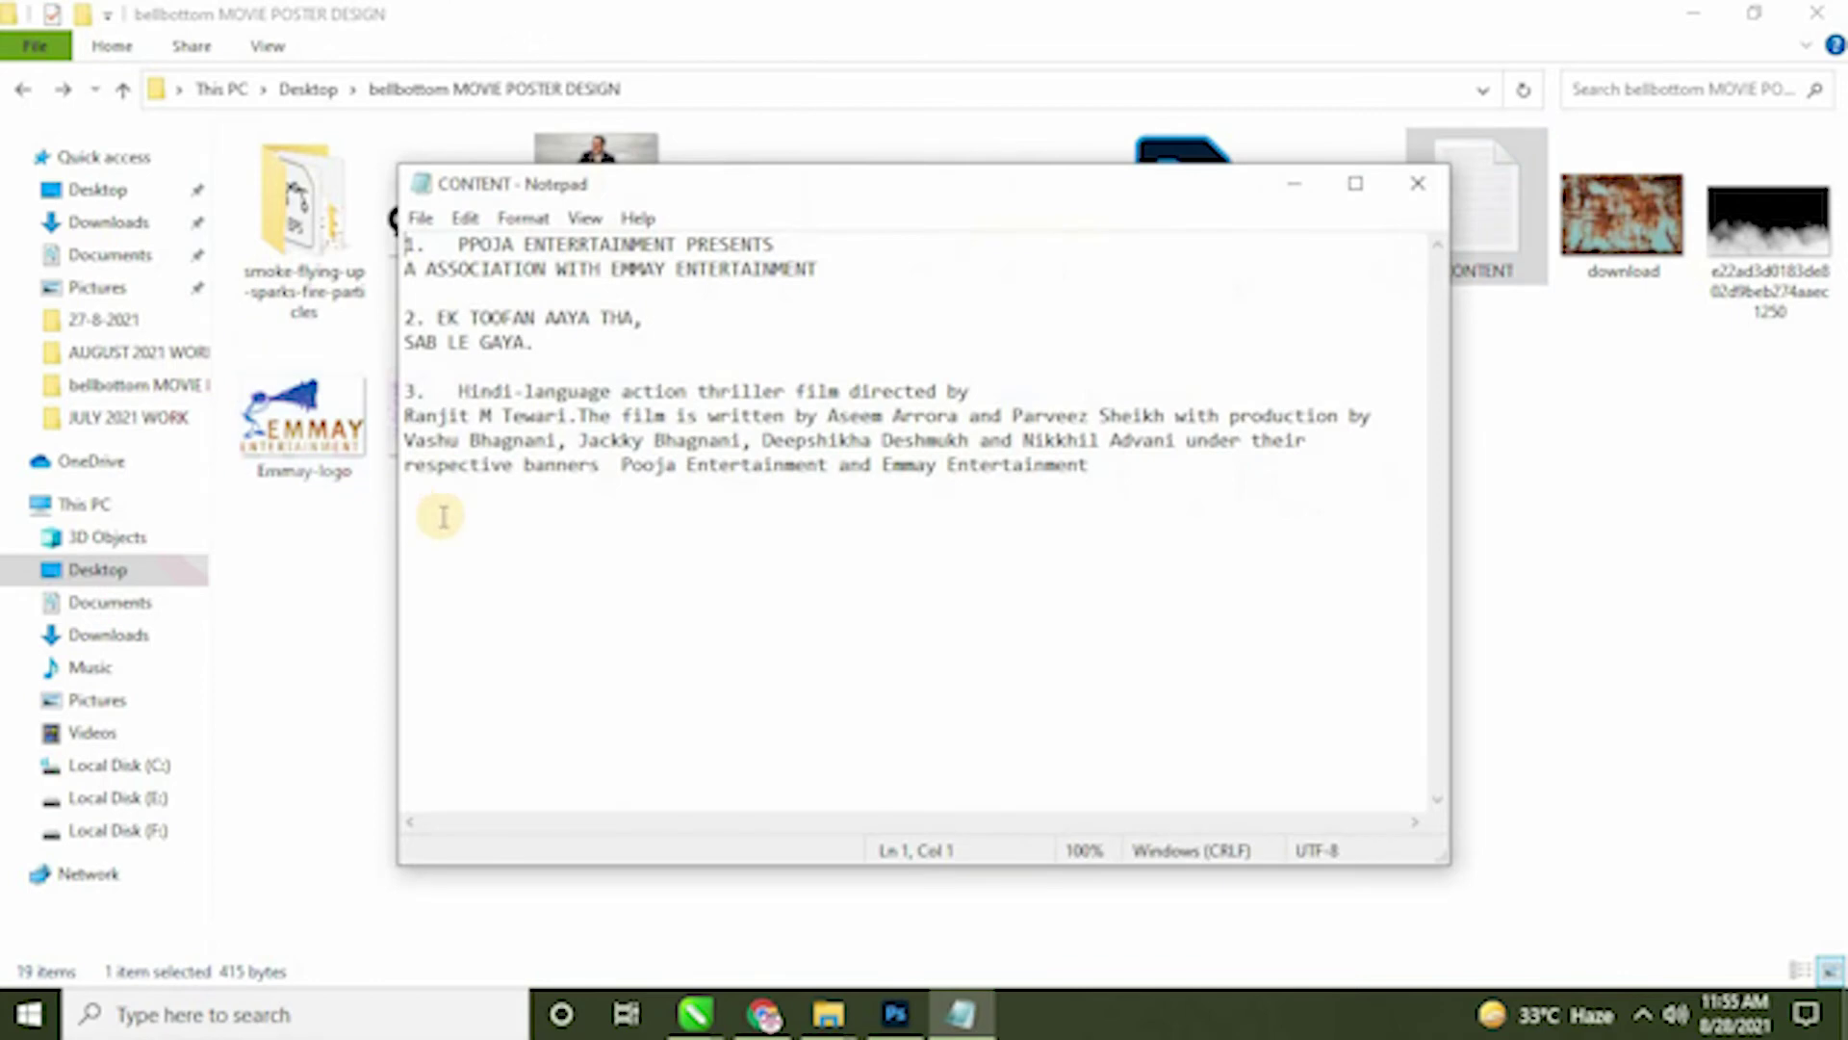
left_click_drag(577, 258, 813, 279)
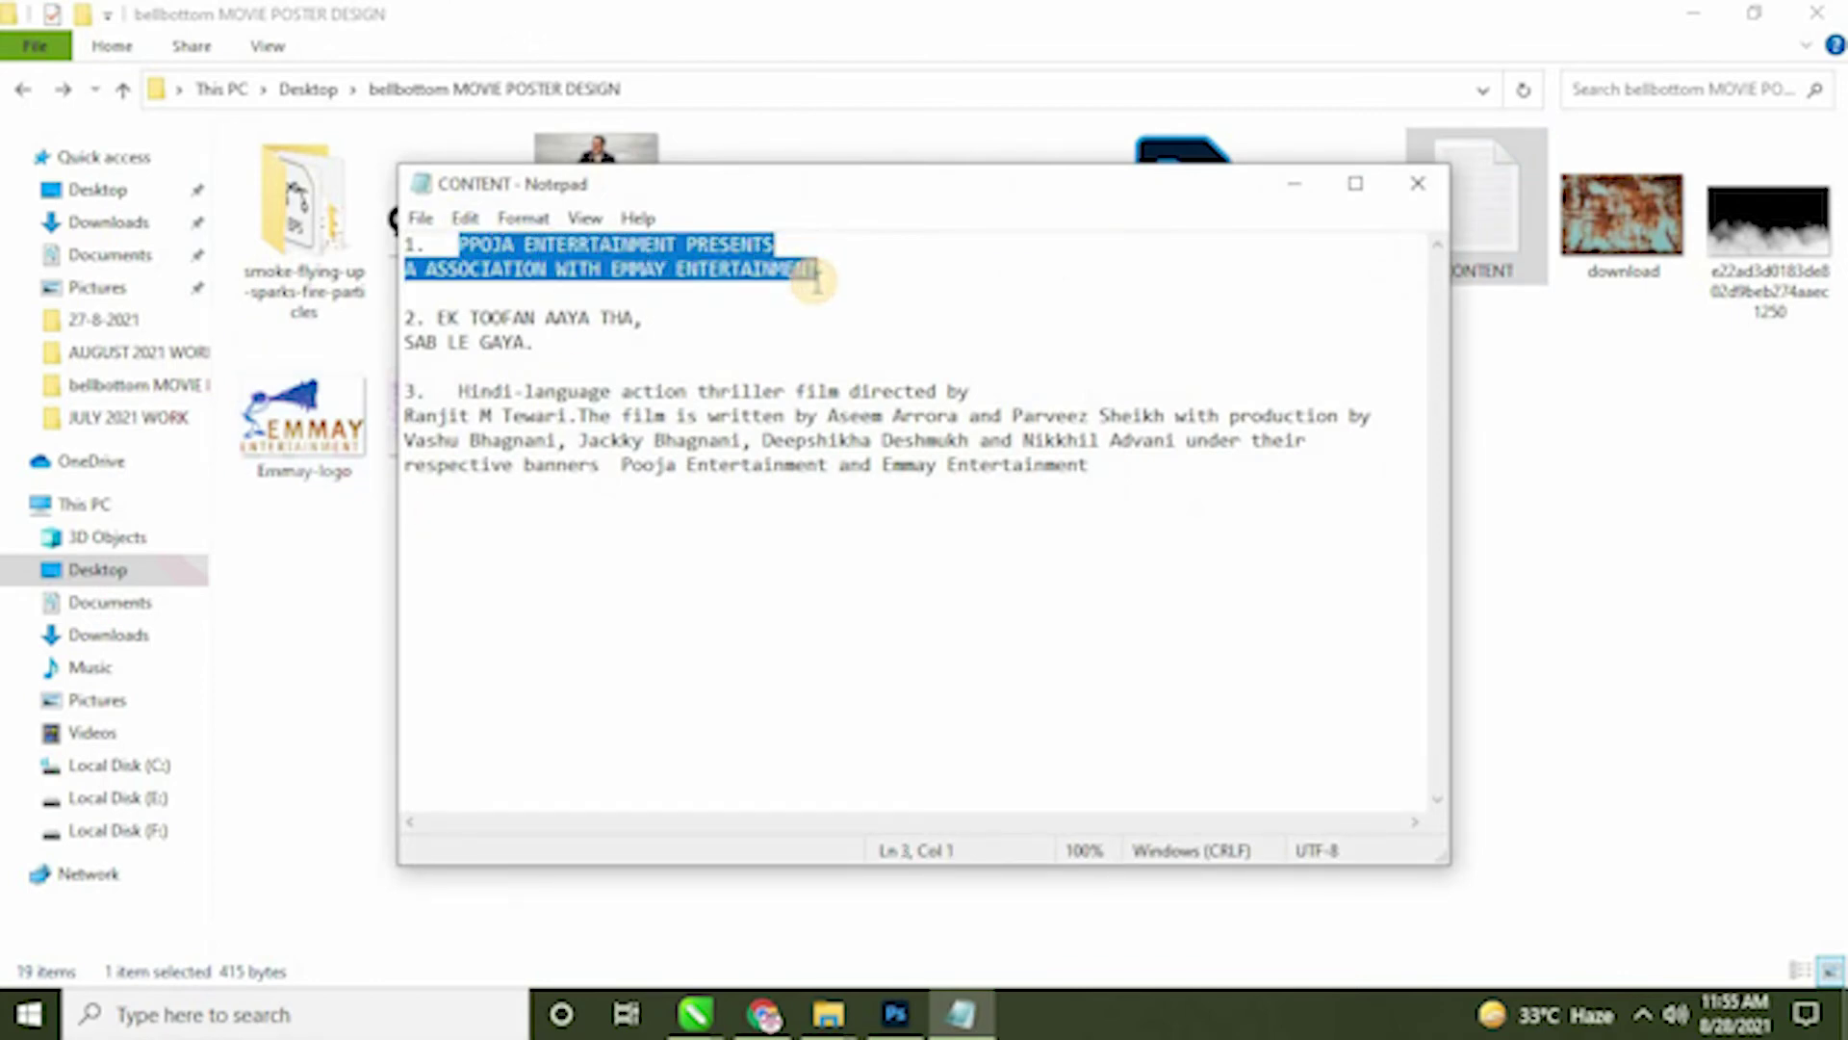
Step: Back in Photoshop, paste the copied presenter lines as a new text layer above the Amazon Prime logo layer, between the top logos
left_click(895, 1013)
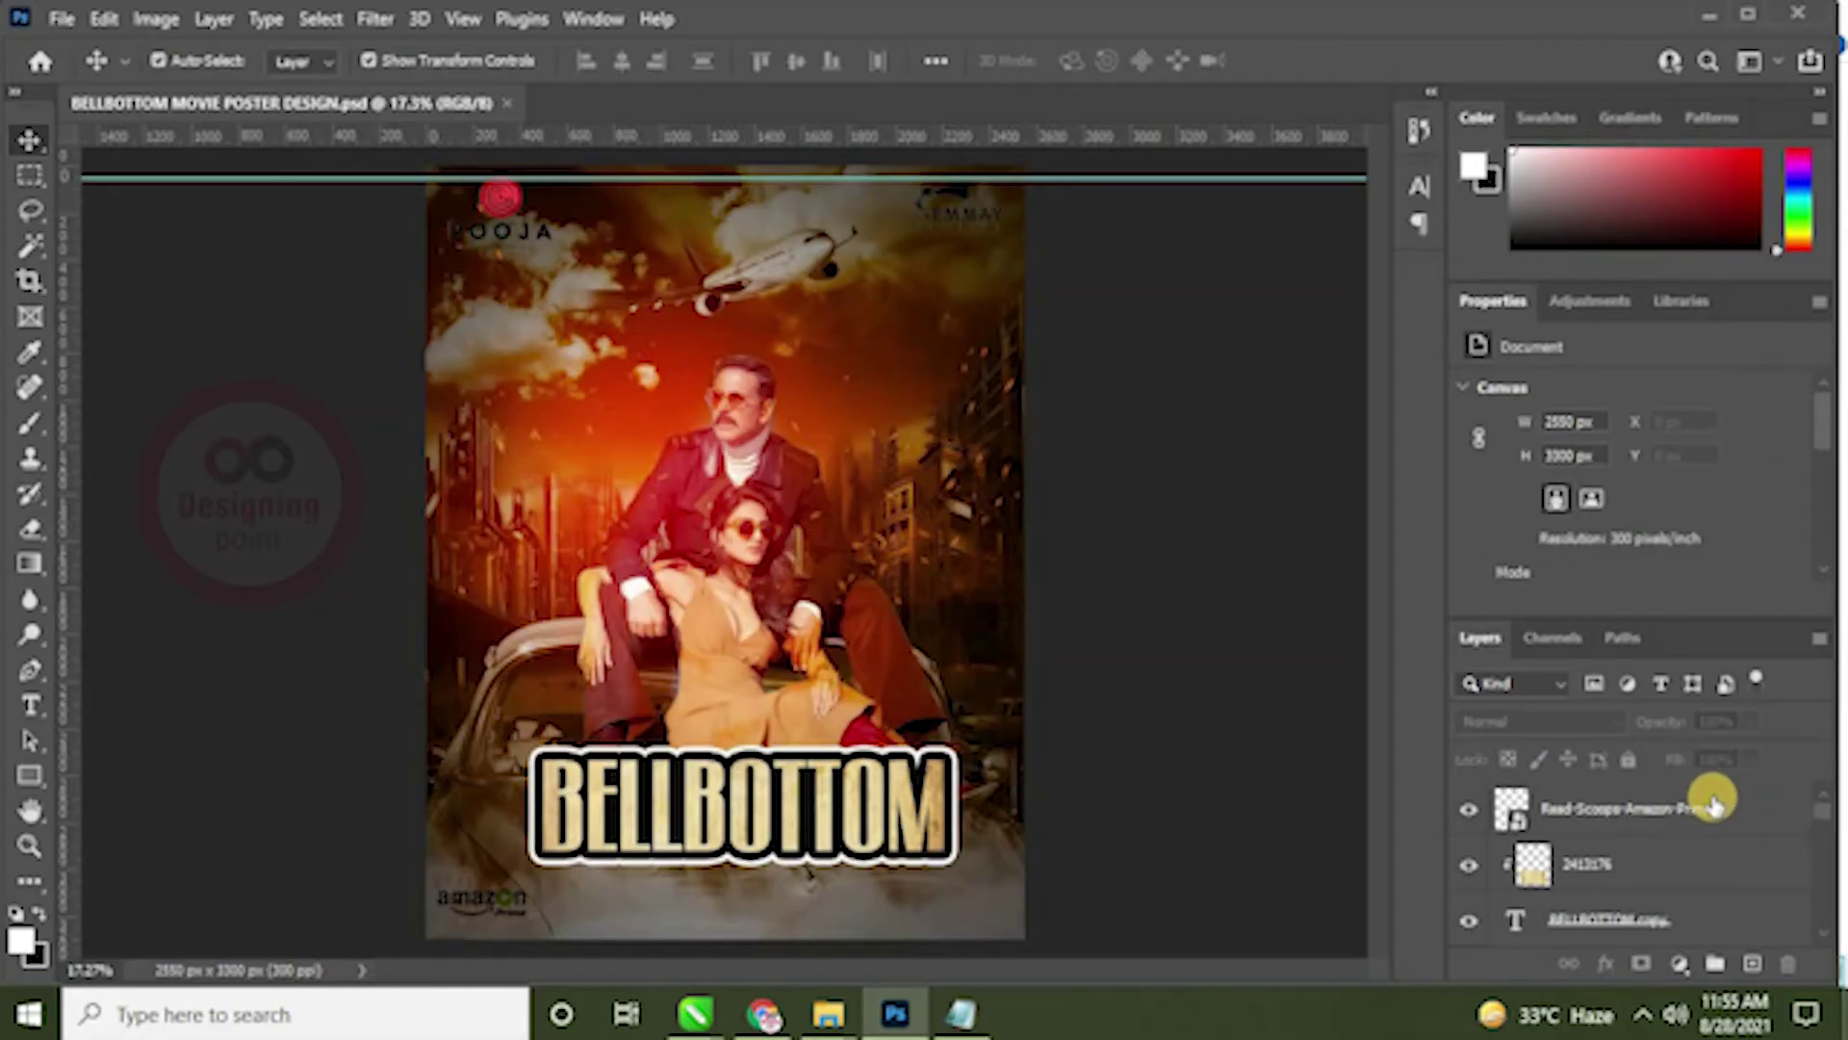
left_click(1636, 809)
left_click(30, 705)
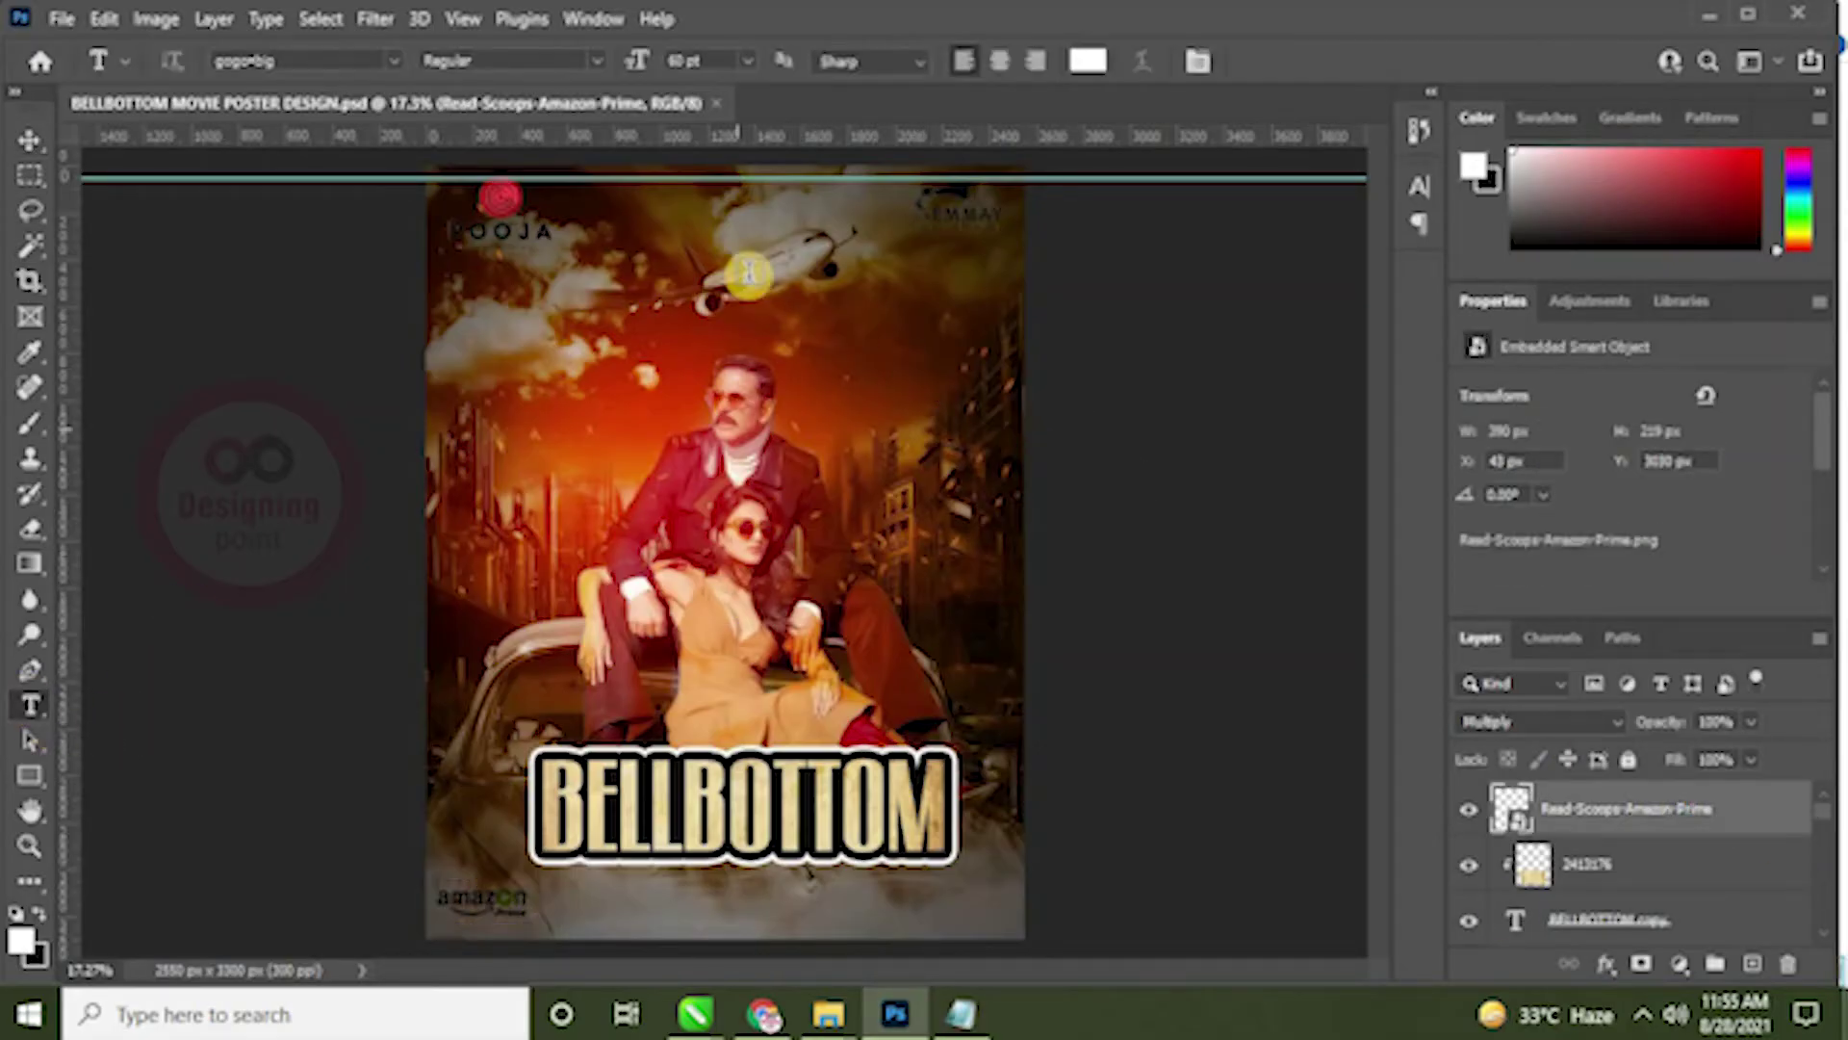
left_click(676, 220)
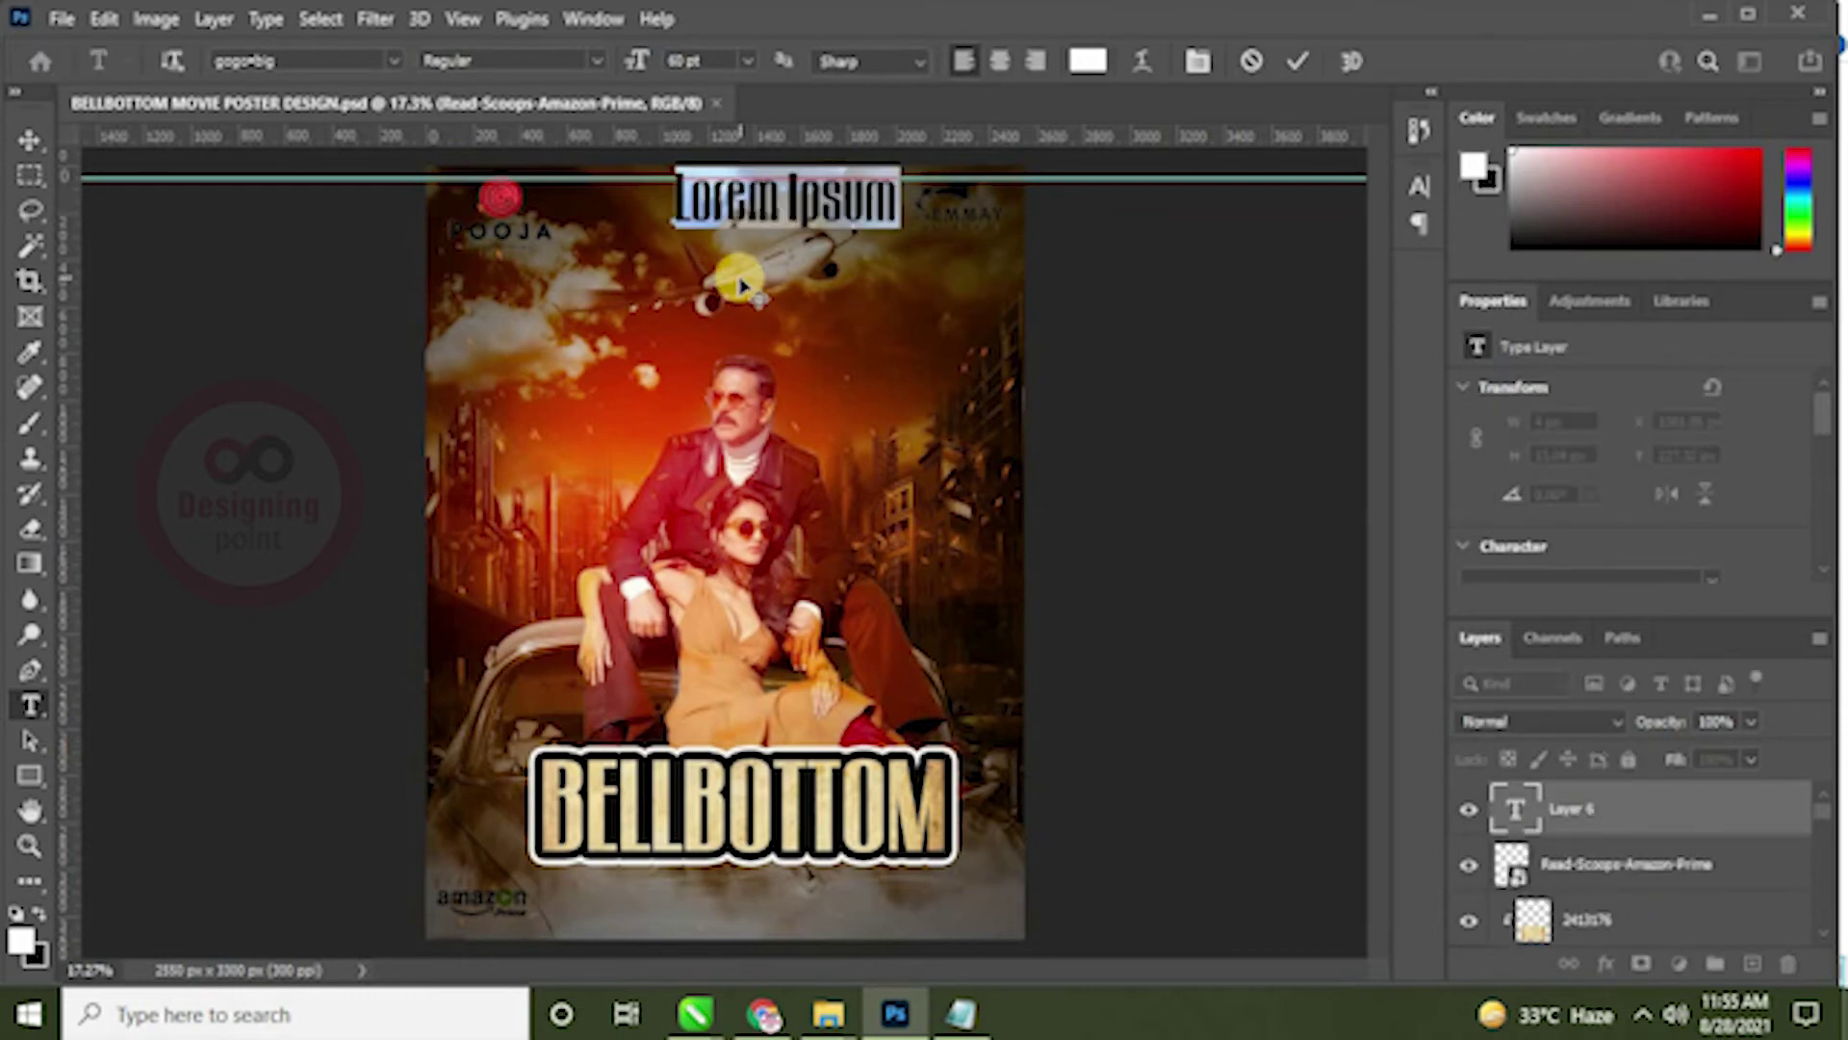
key("ctrl+v")
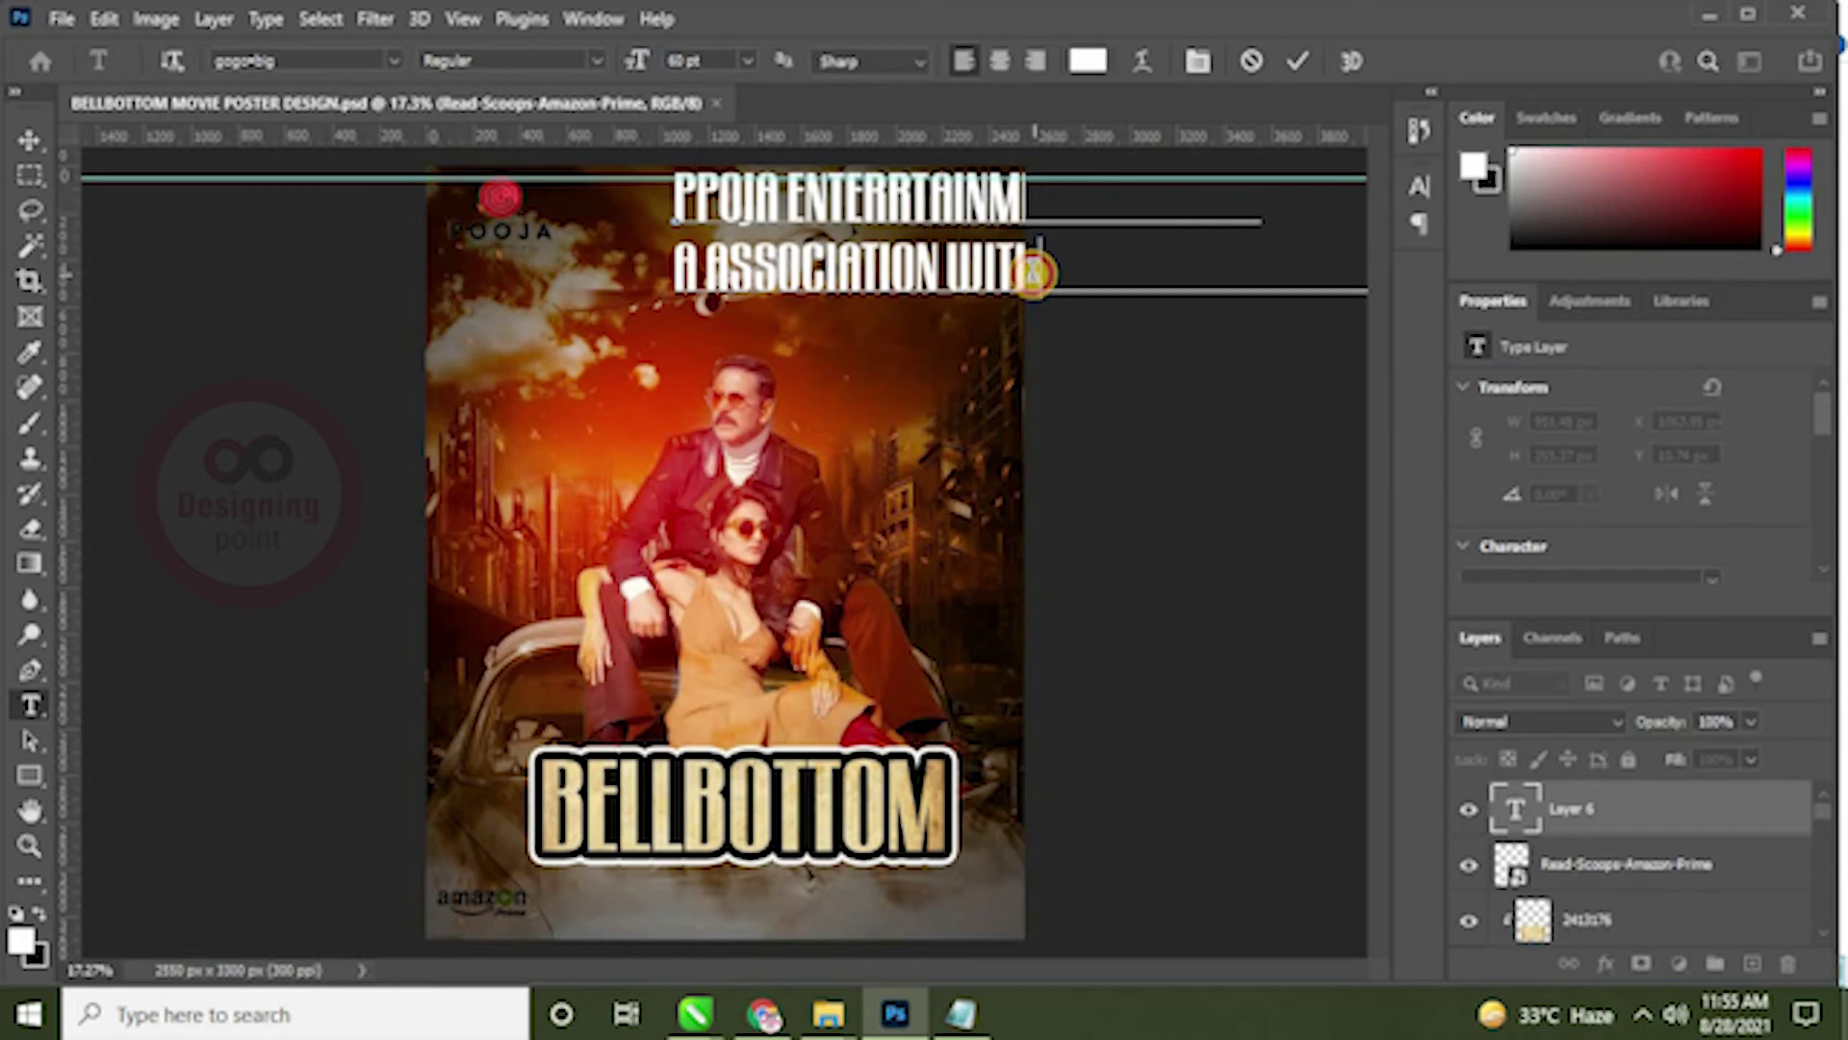
Step: Set the size of both pasted presenter lines to 14 pt and commit the text
left_click_drag(676, 193, 1221, 314)
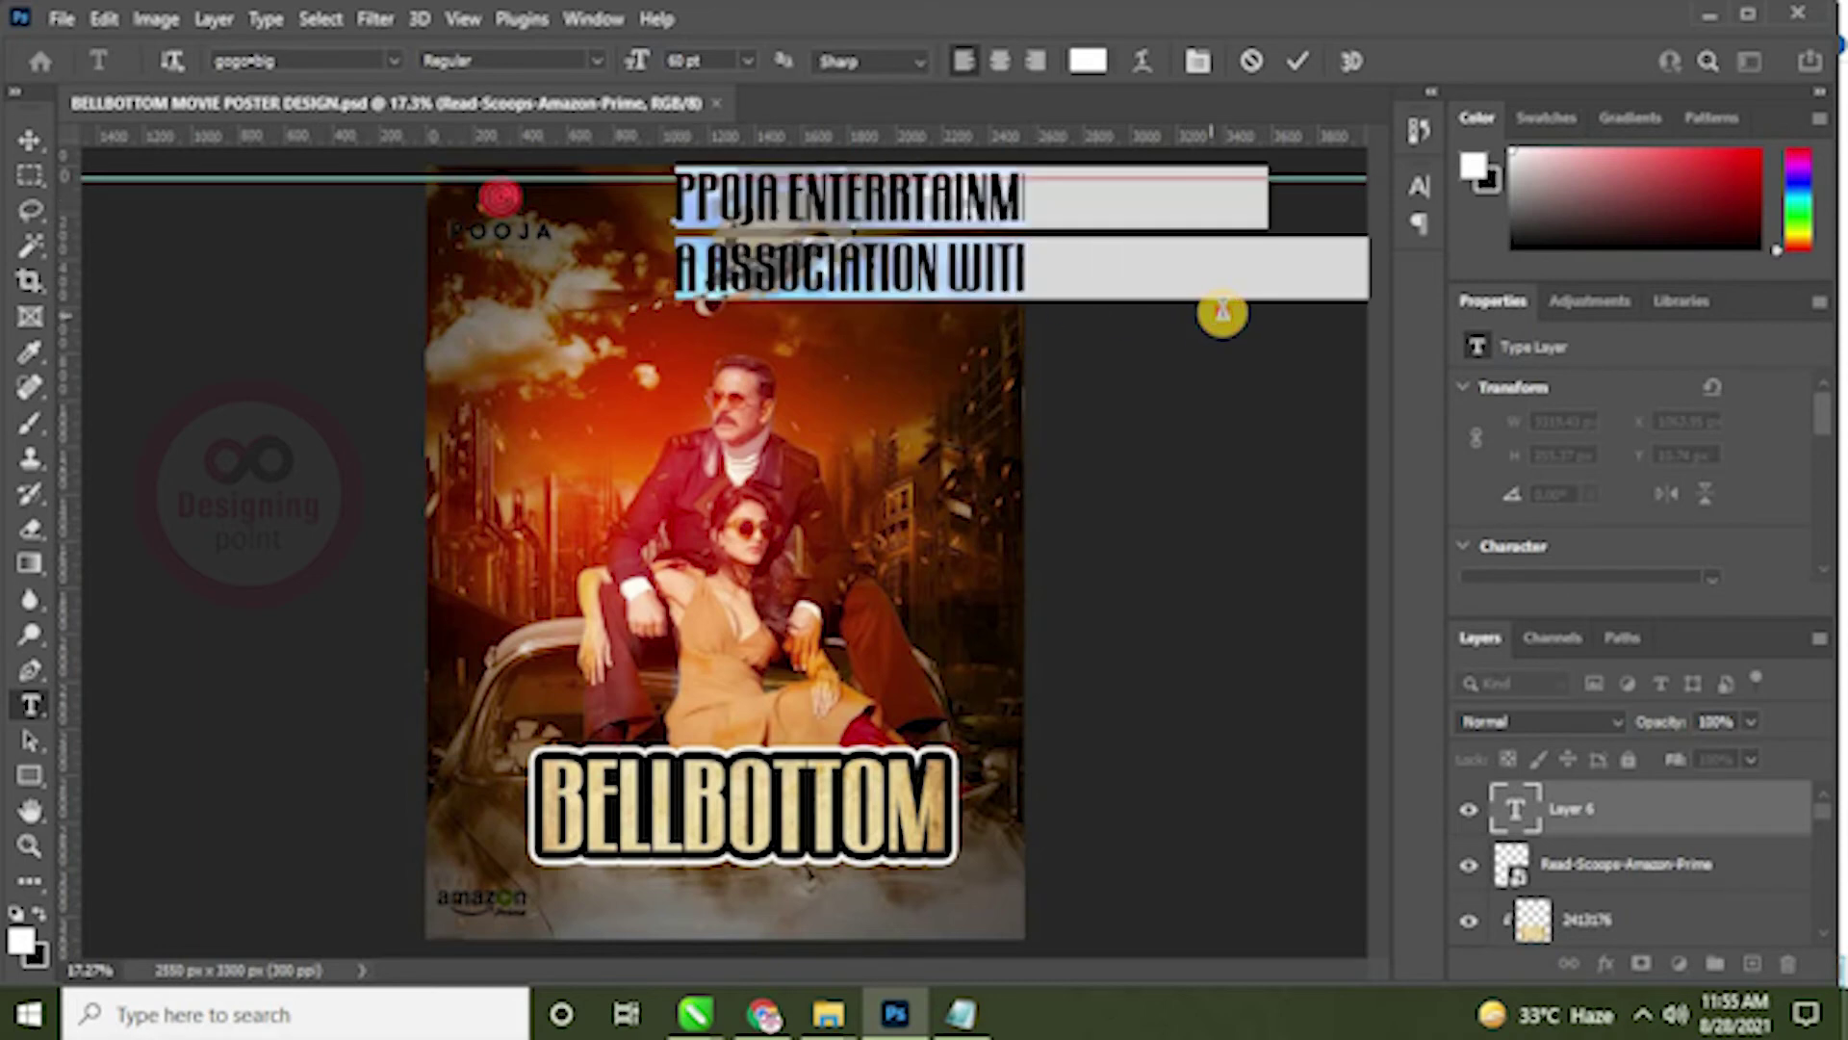
left_click(748, 60)
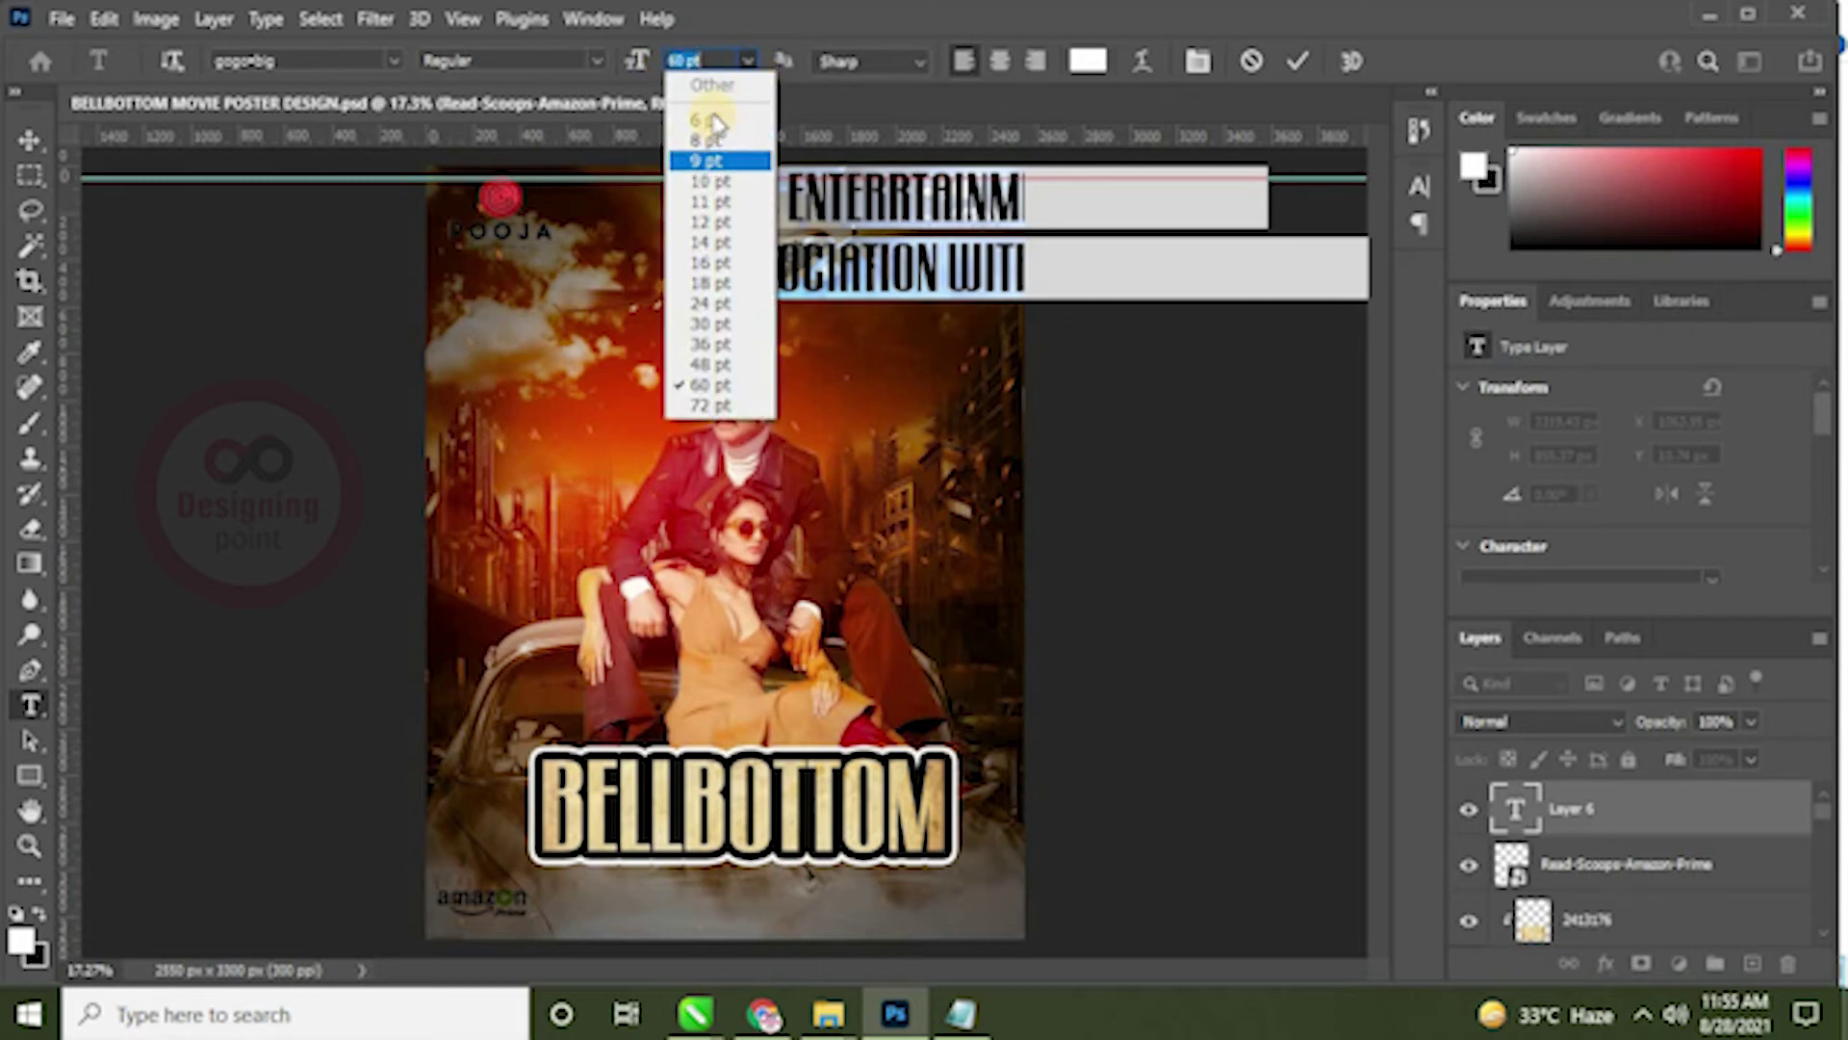
left_click(683, 60)
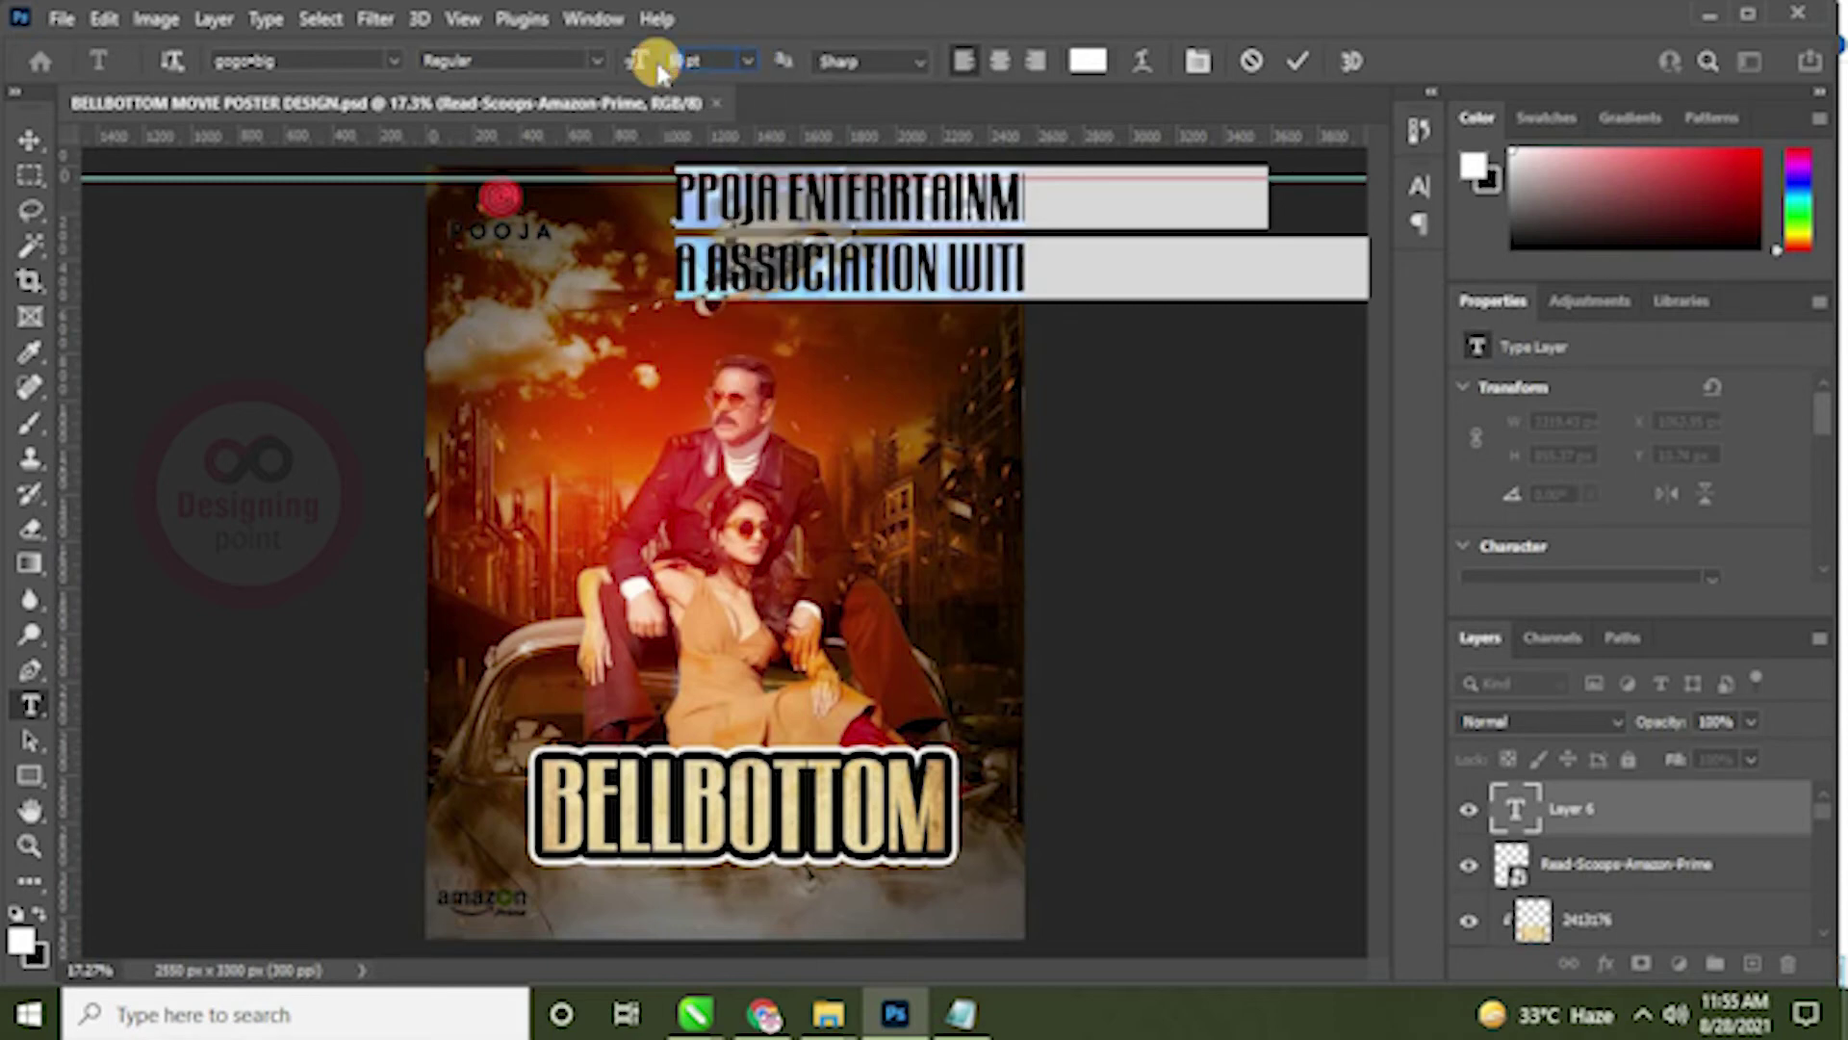
key("Return")
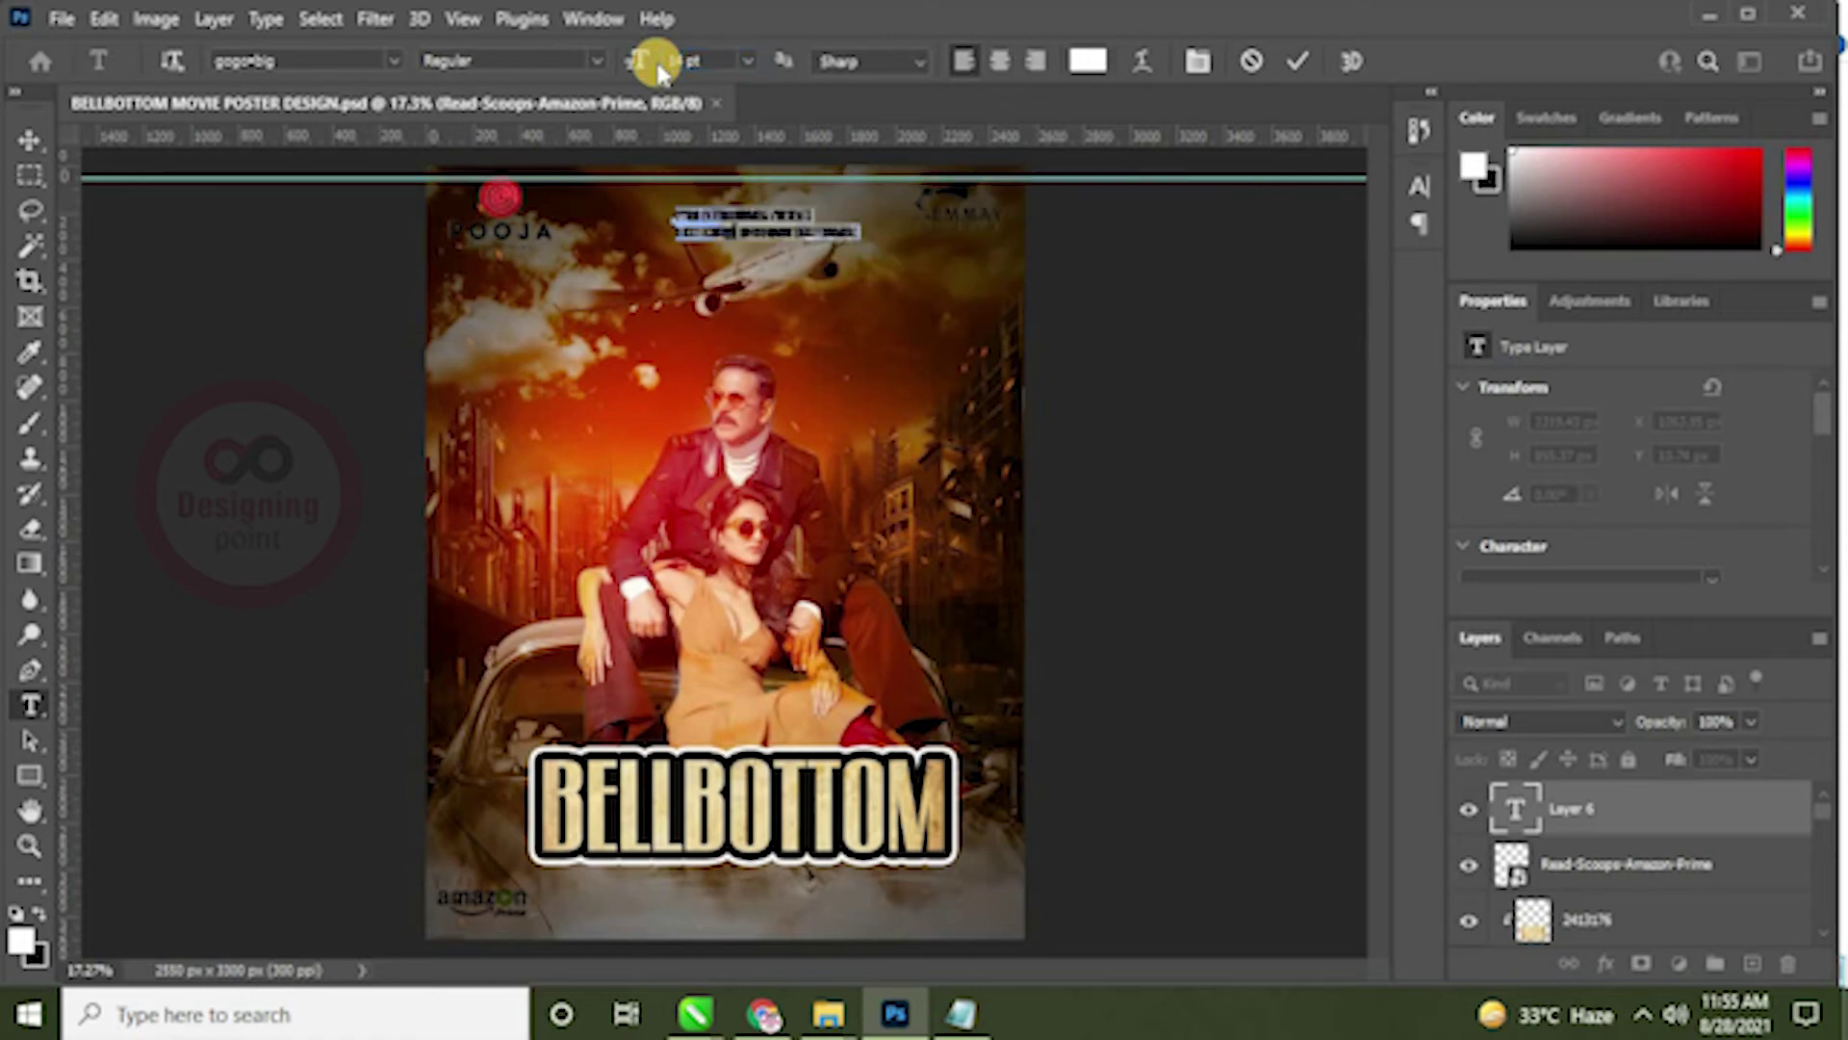
left_click(29, 140)
left_click(469, 250)
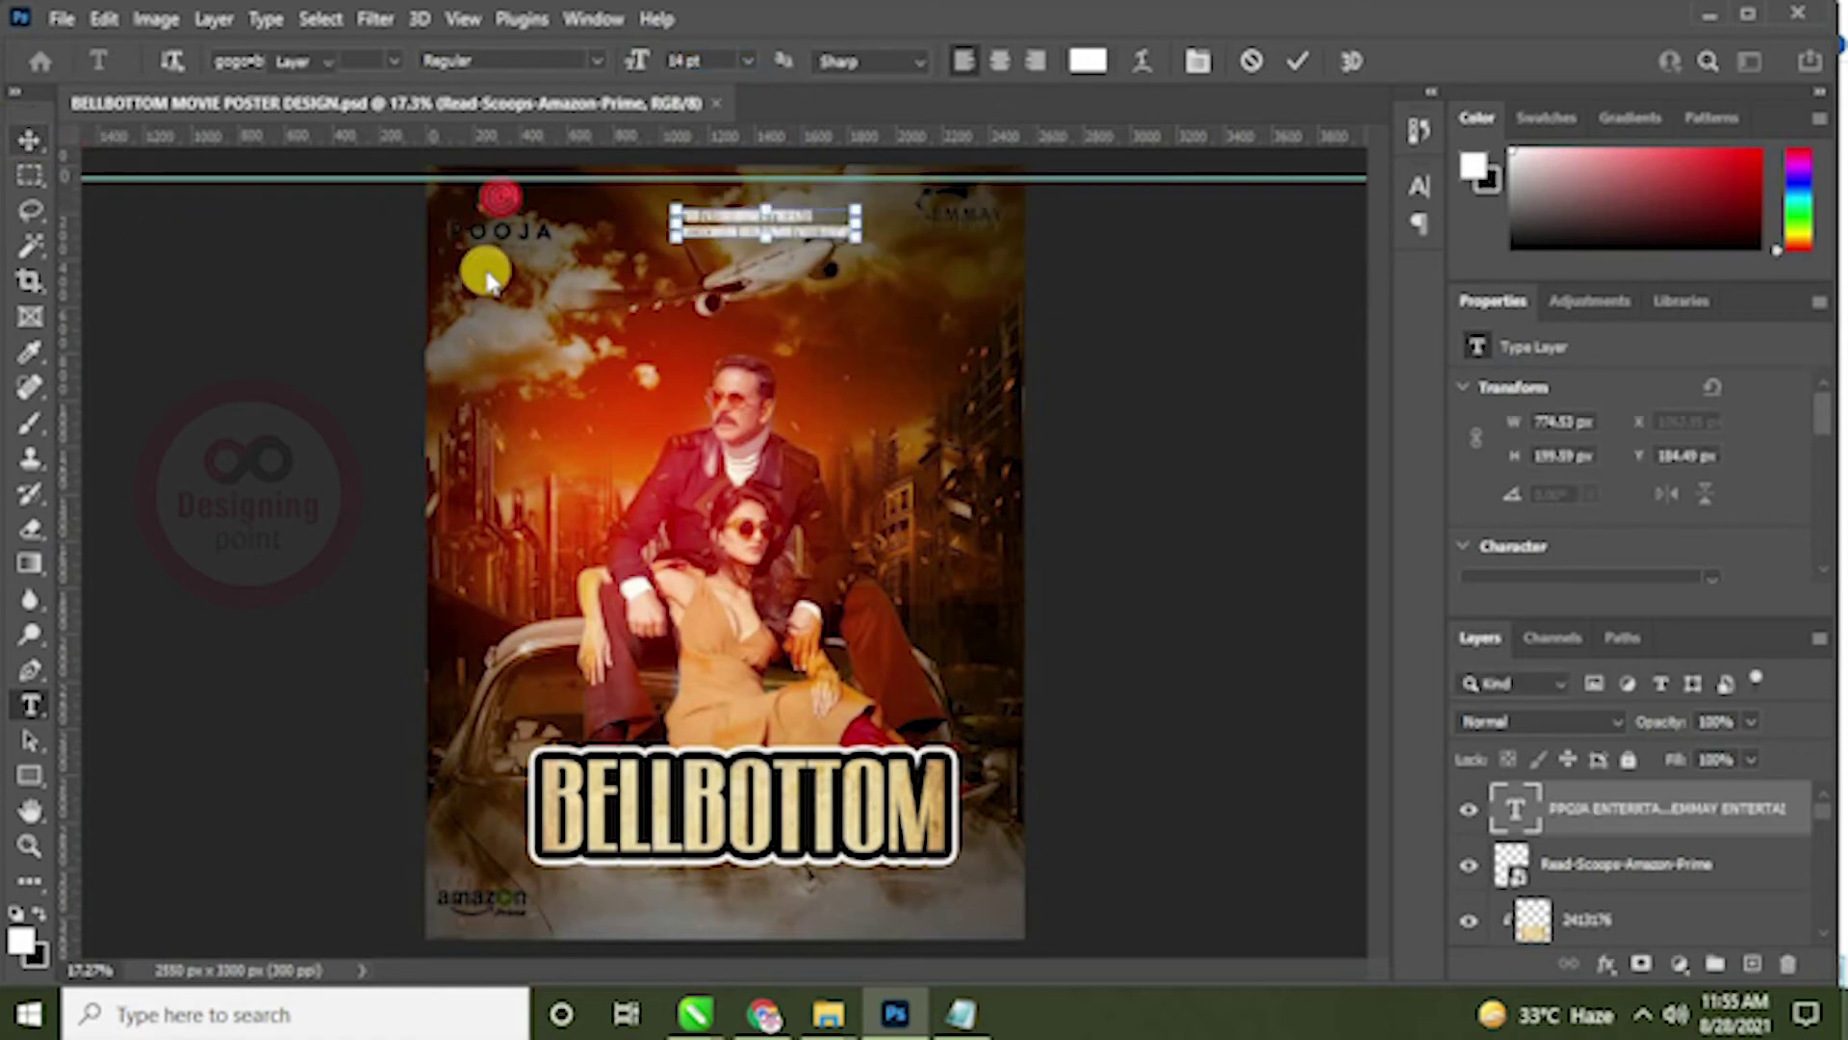
Step: Move the presenter lines up against the top guide, between the Pooja and Emmay logos
key("ctrl+plus")
key("ctrl+plus")
key("ctrl+plus")
left_click_drag(606, 301, 616, 672)
left_click_drag(763, 635, 665, 539)
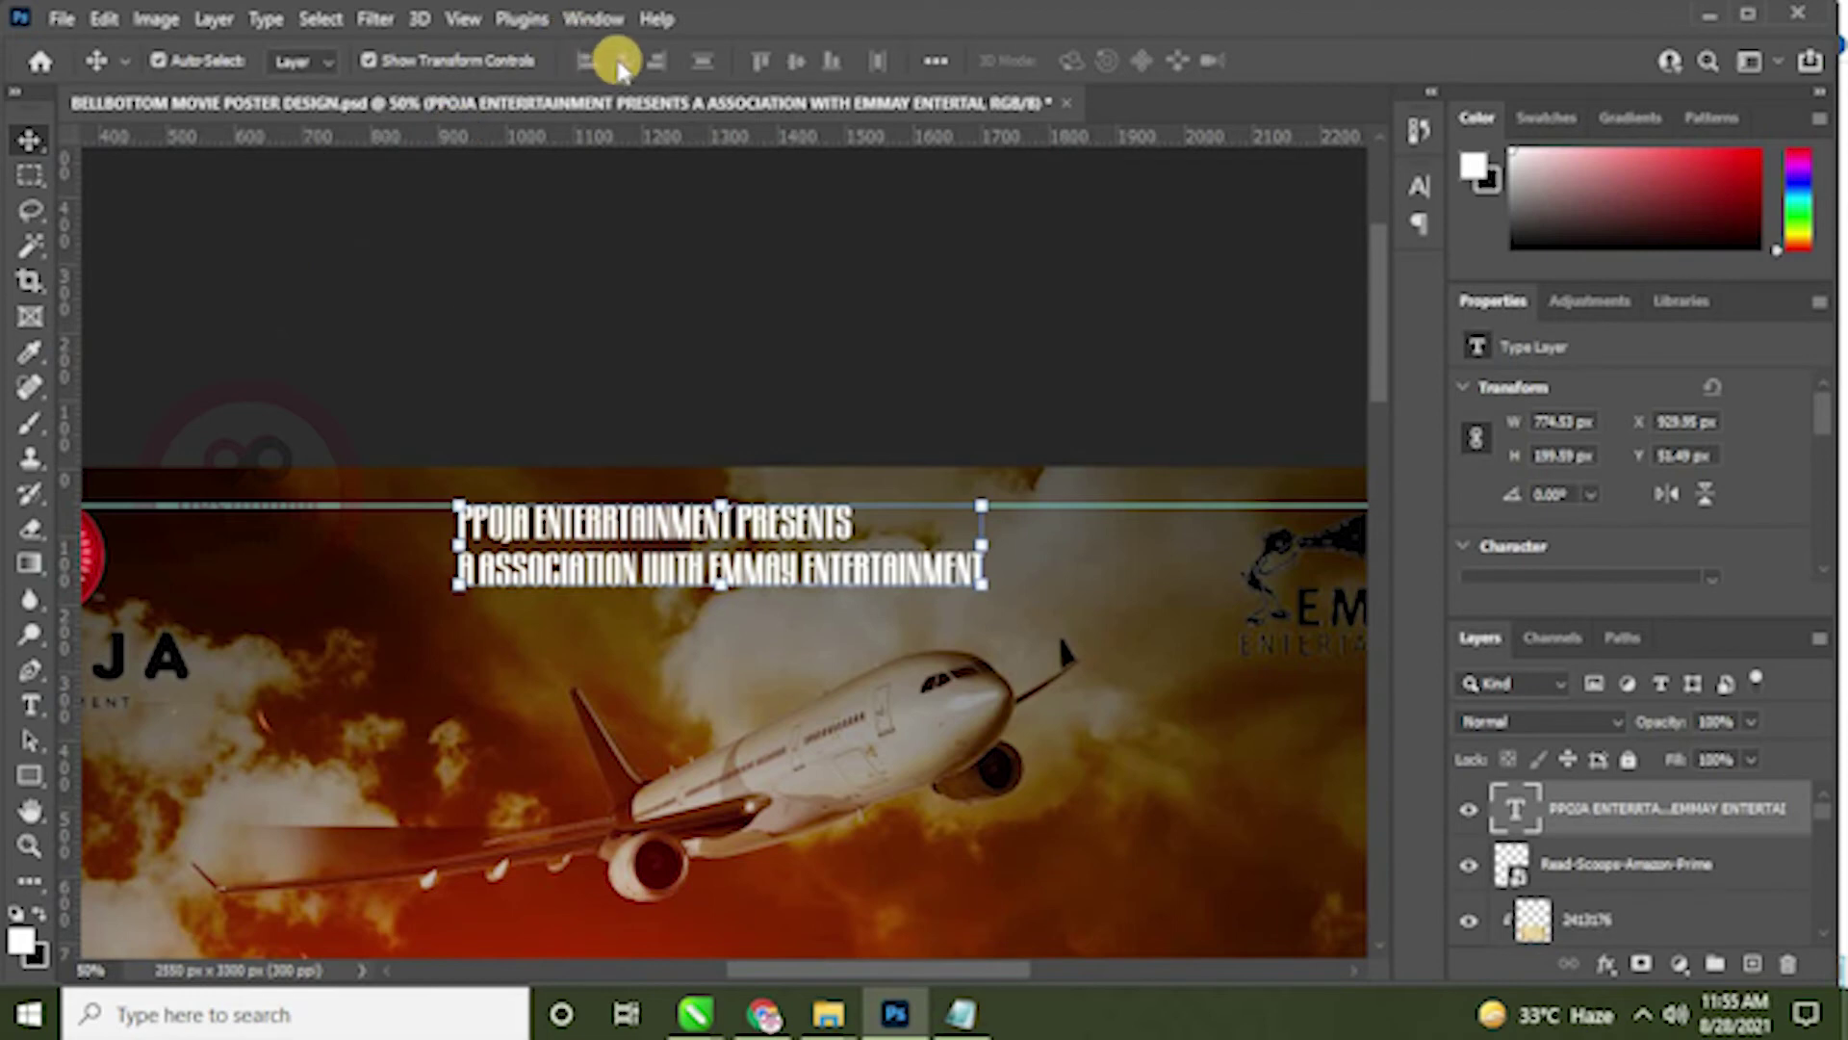
Step: Center-align the two presenter lines and move the text block back to the middle between the two logos
left_click(30, 704)
left_click_drag(983, 578, 401, 523)
left_click(1001, 60)
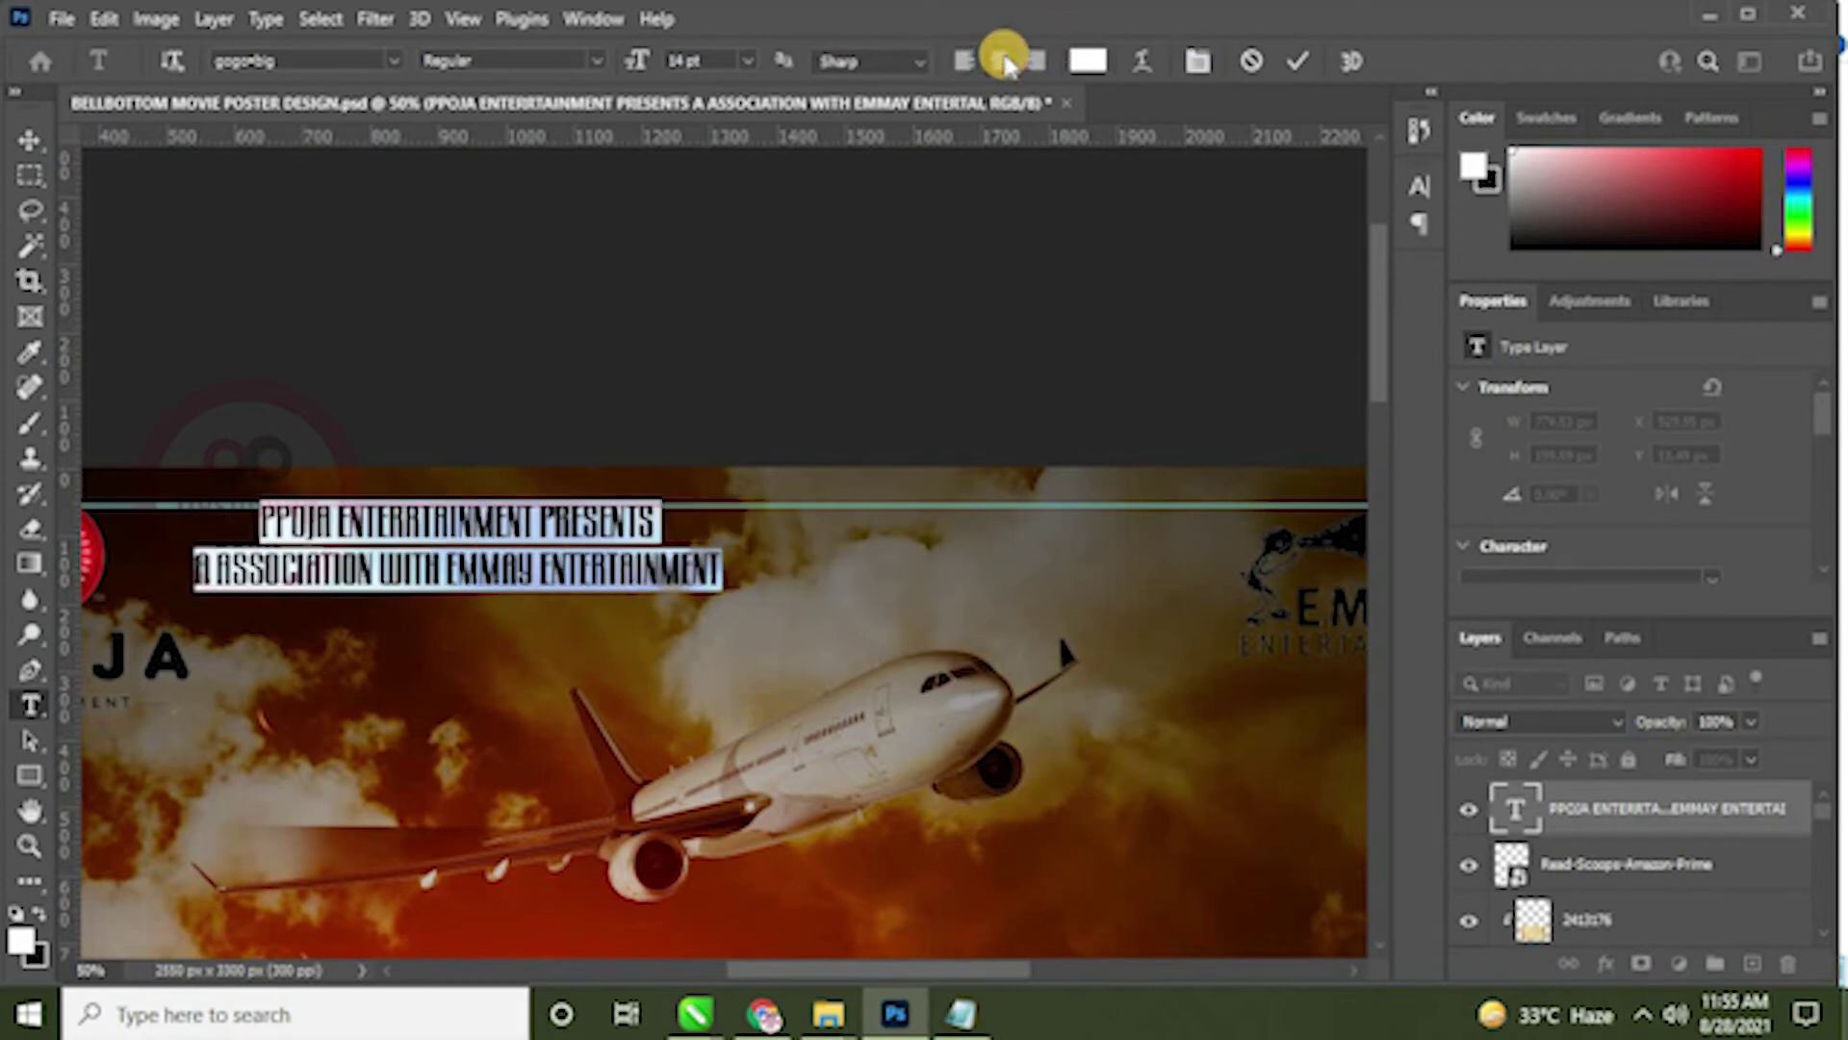
left_click(26, 136)
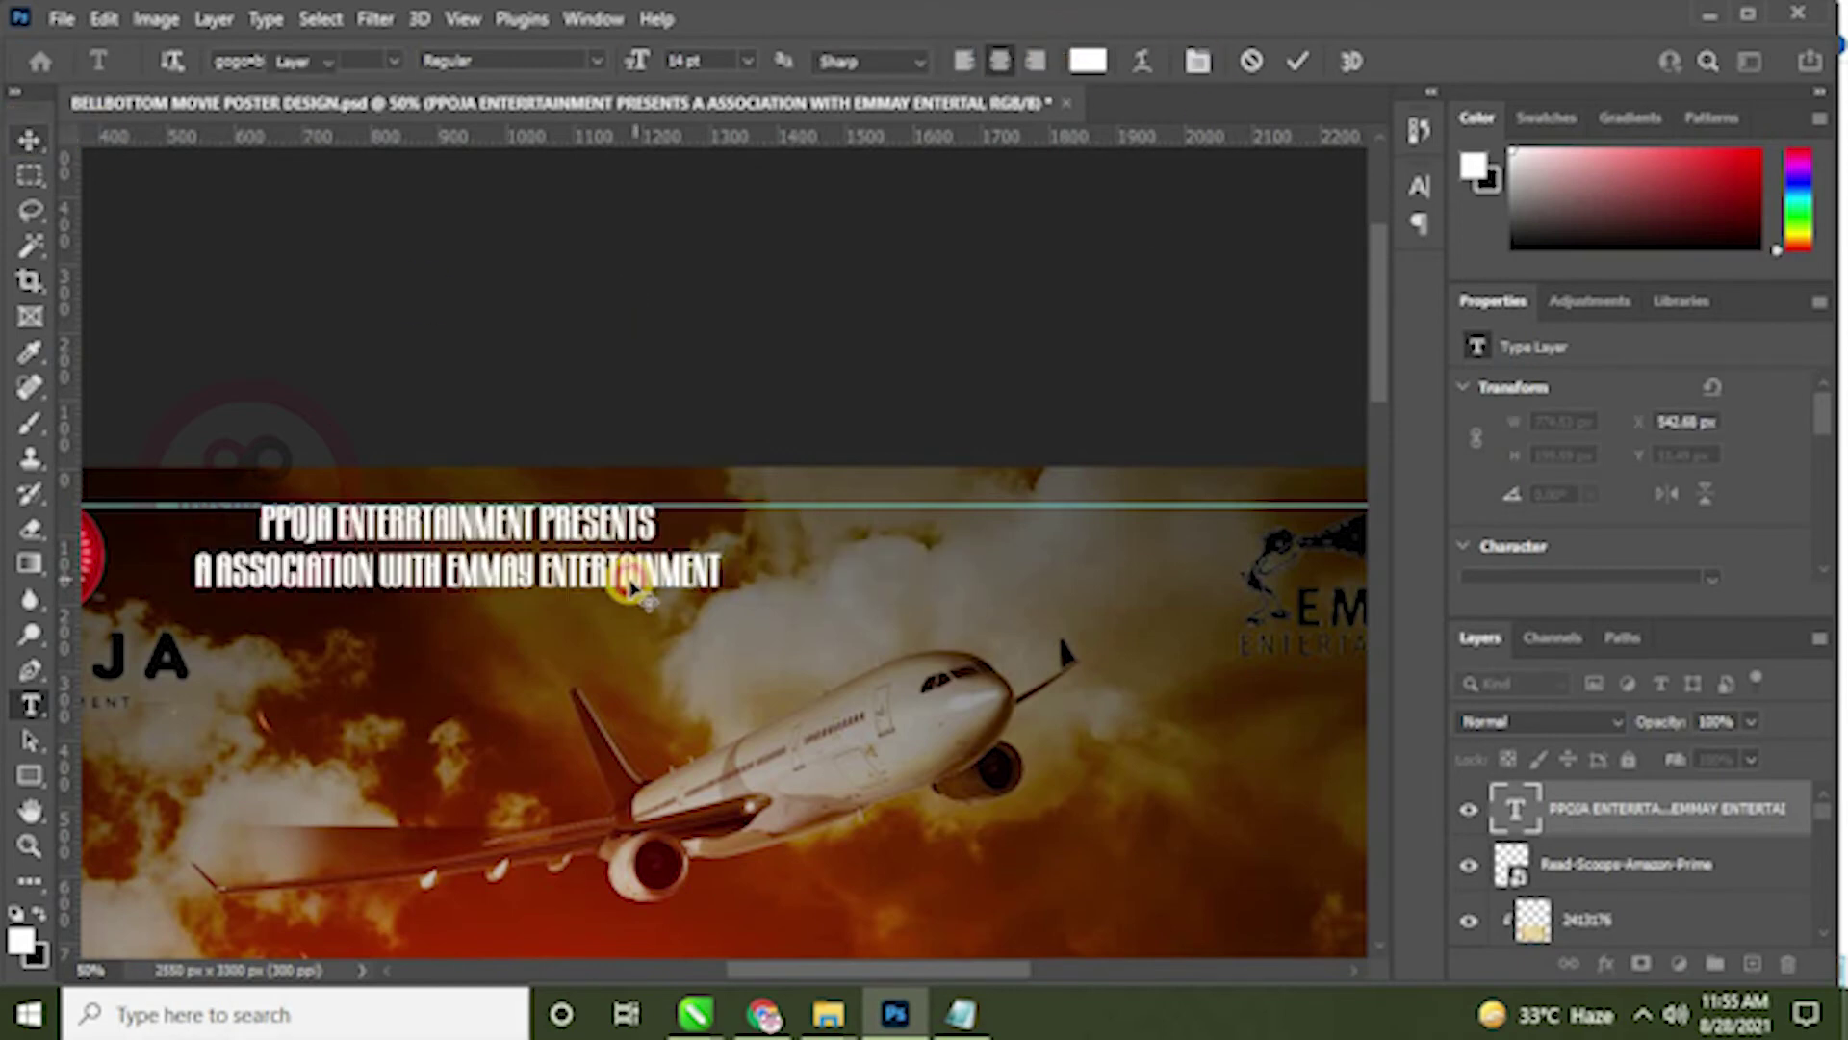
left_click_drag(797, 575, 915, 572)
Step: Change the font of the presenter lines to WOX~Modelist Italic Demo
double_click(914, 570)
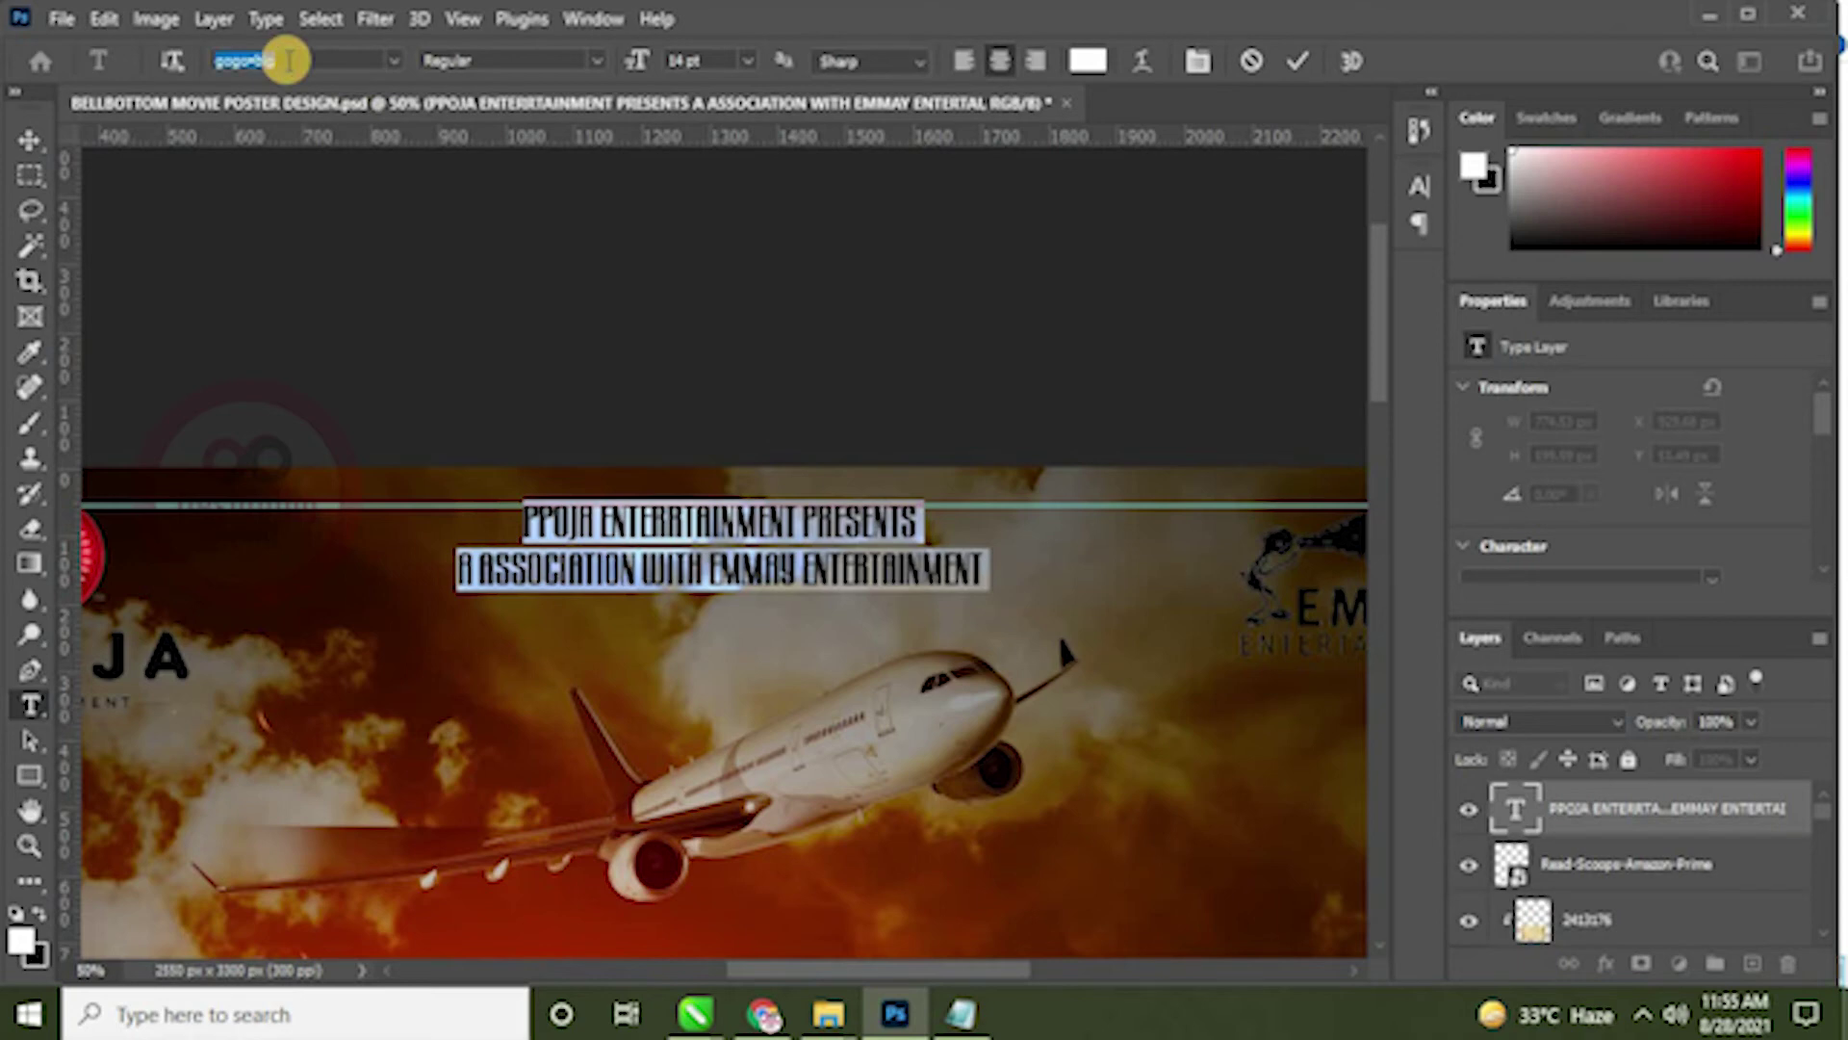
type("wox")
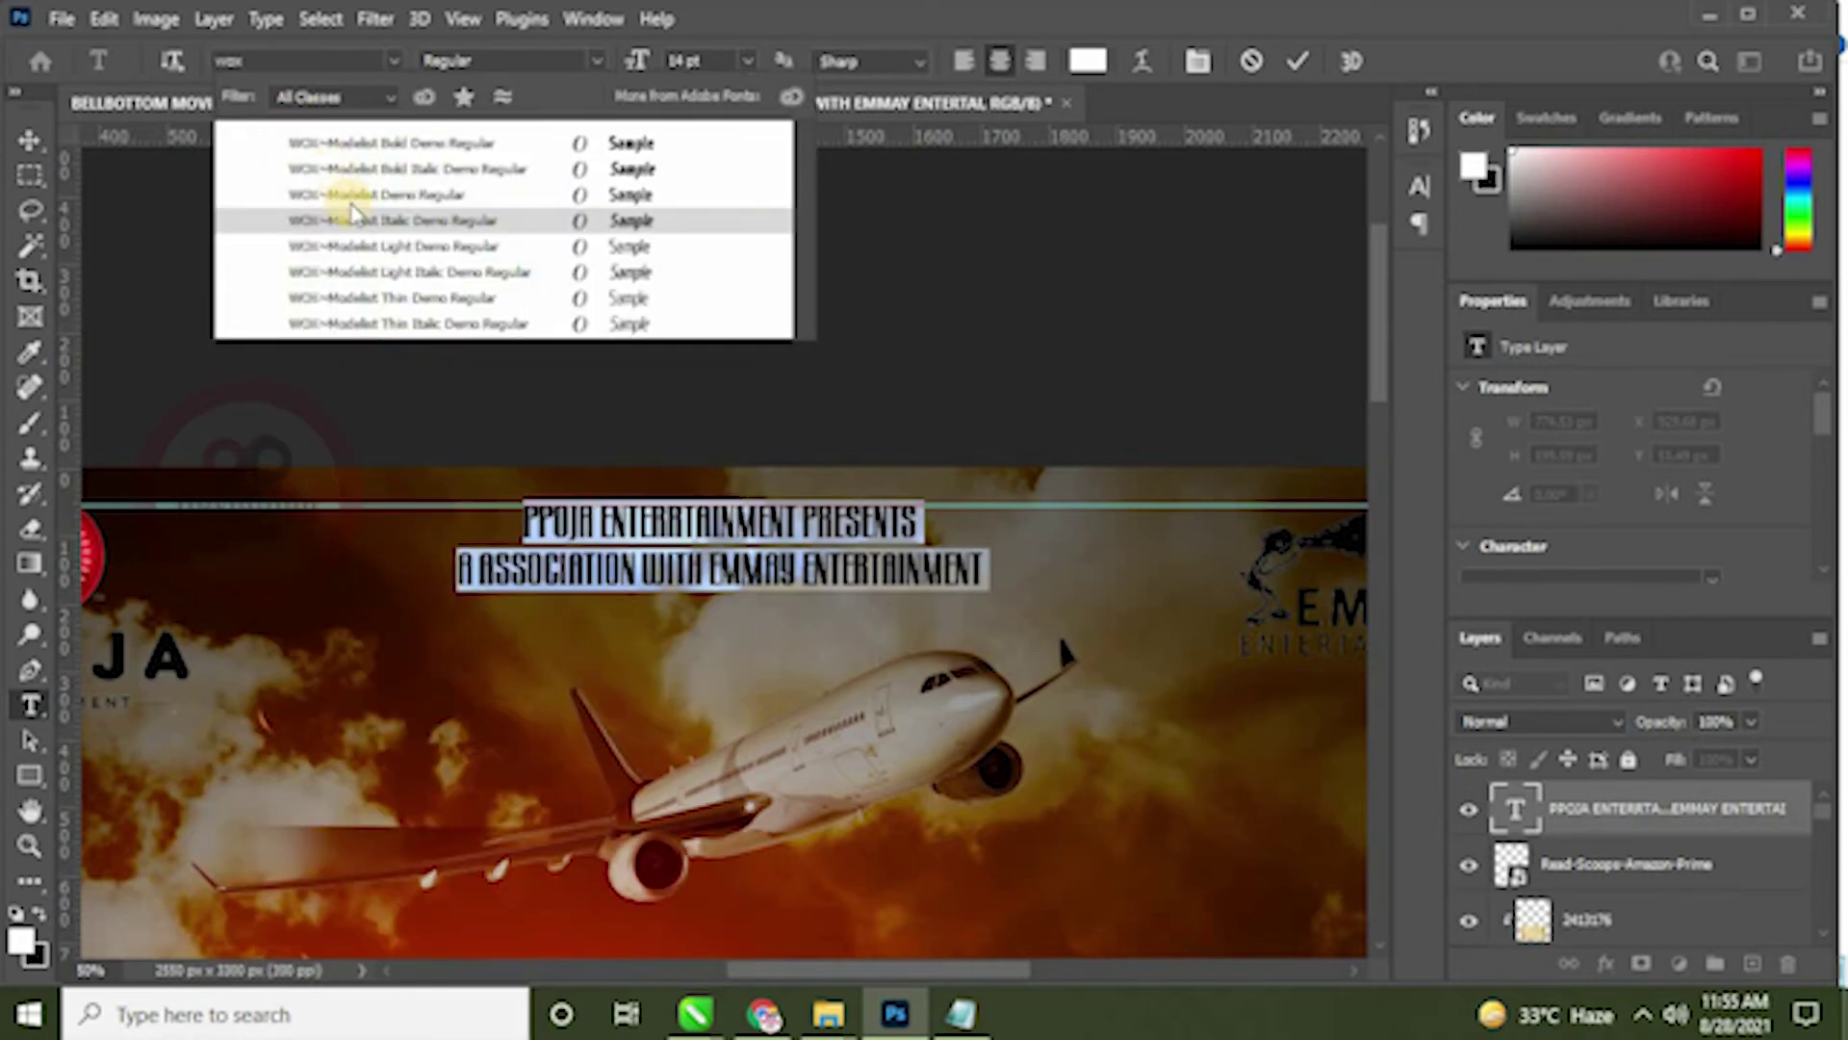
left_click(349, 194)
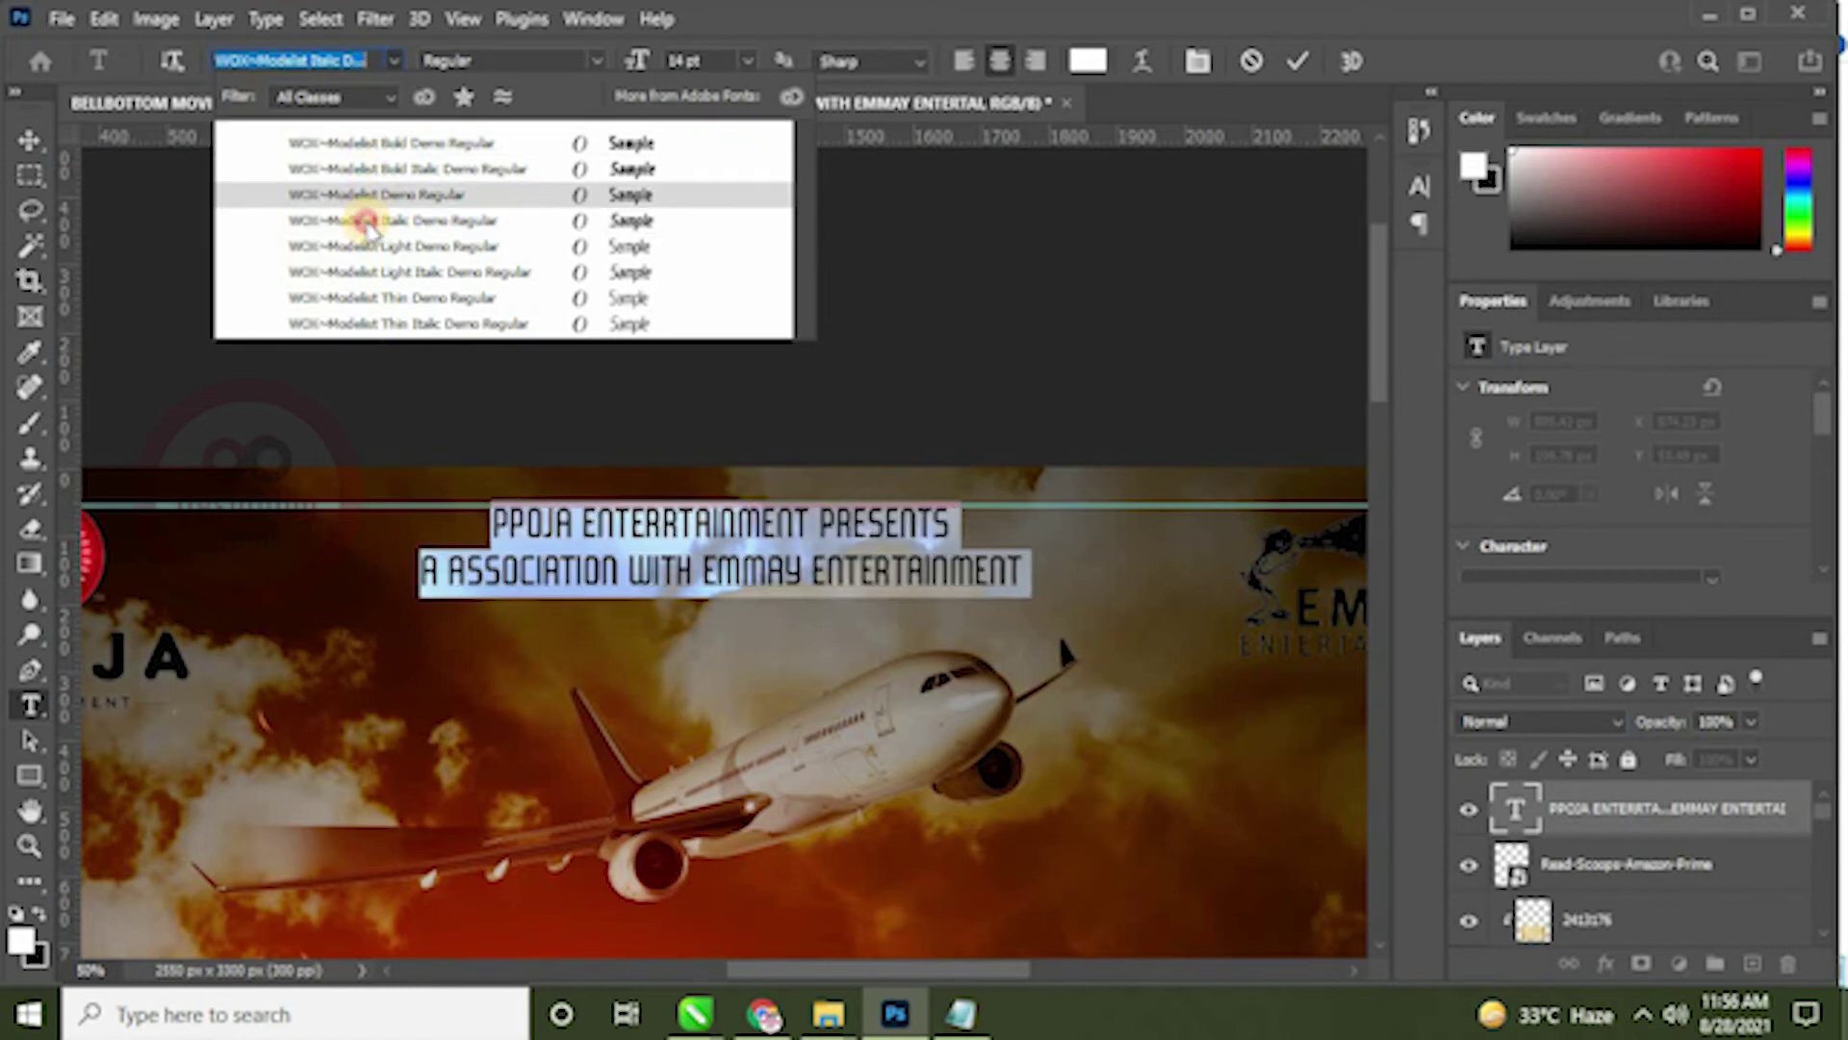
left_click(409, 279)
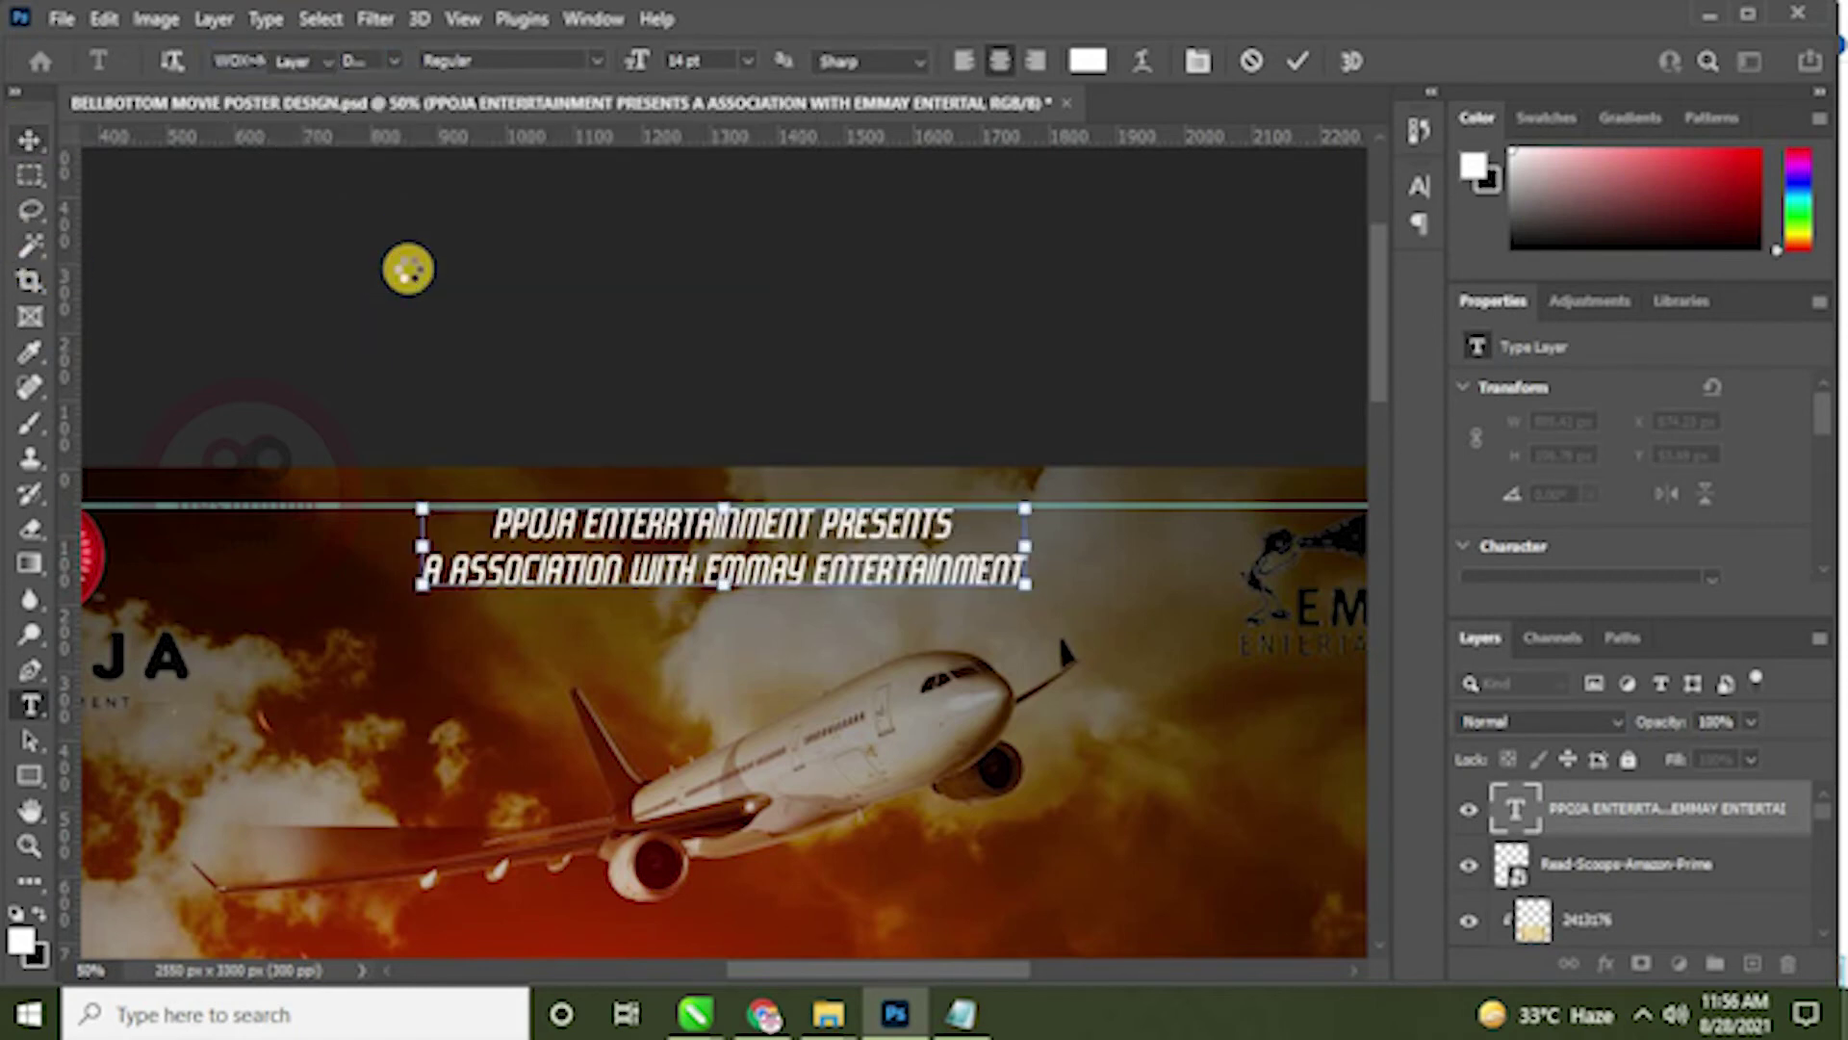
key("v")
Step: Correct the misspelled first word of the presenter text to POOJA
left_click_drag(607, 636, 635, 441)
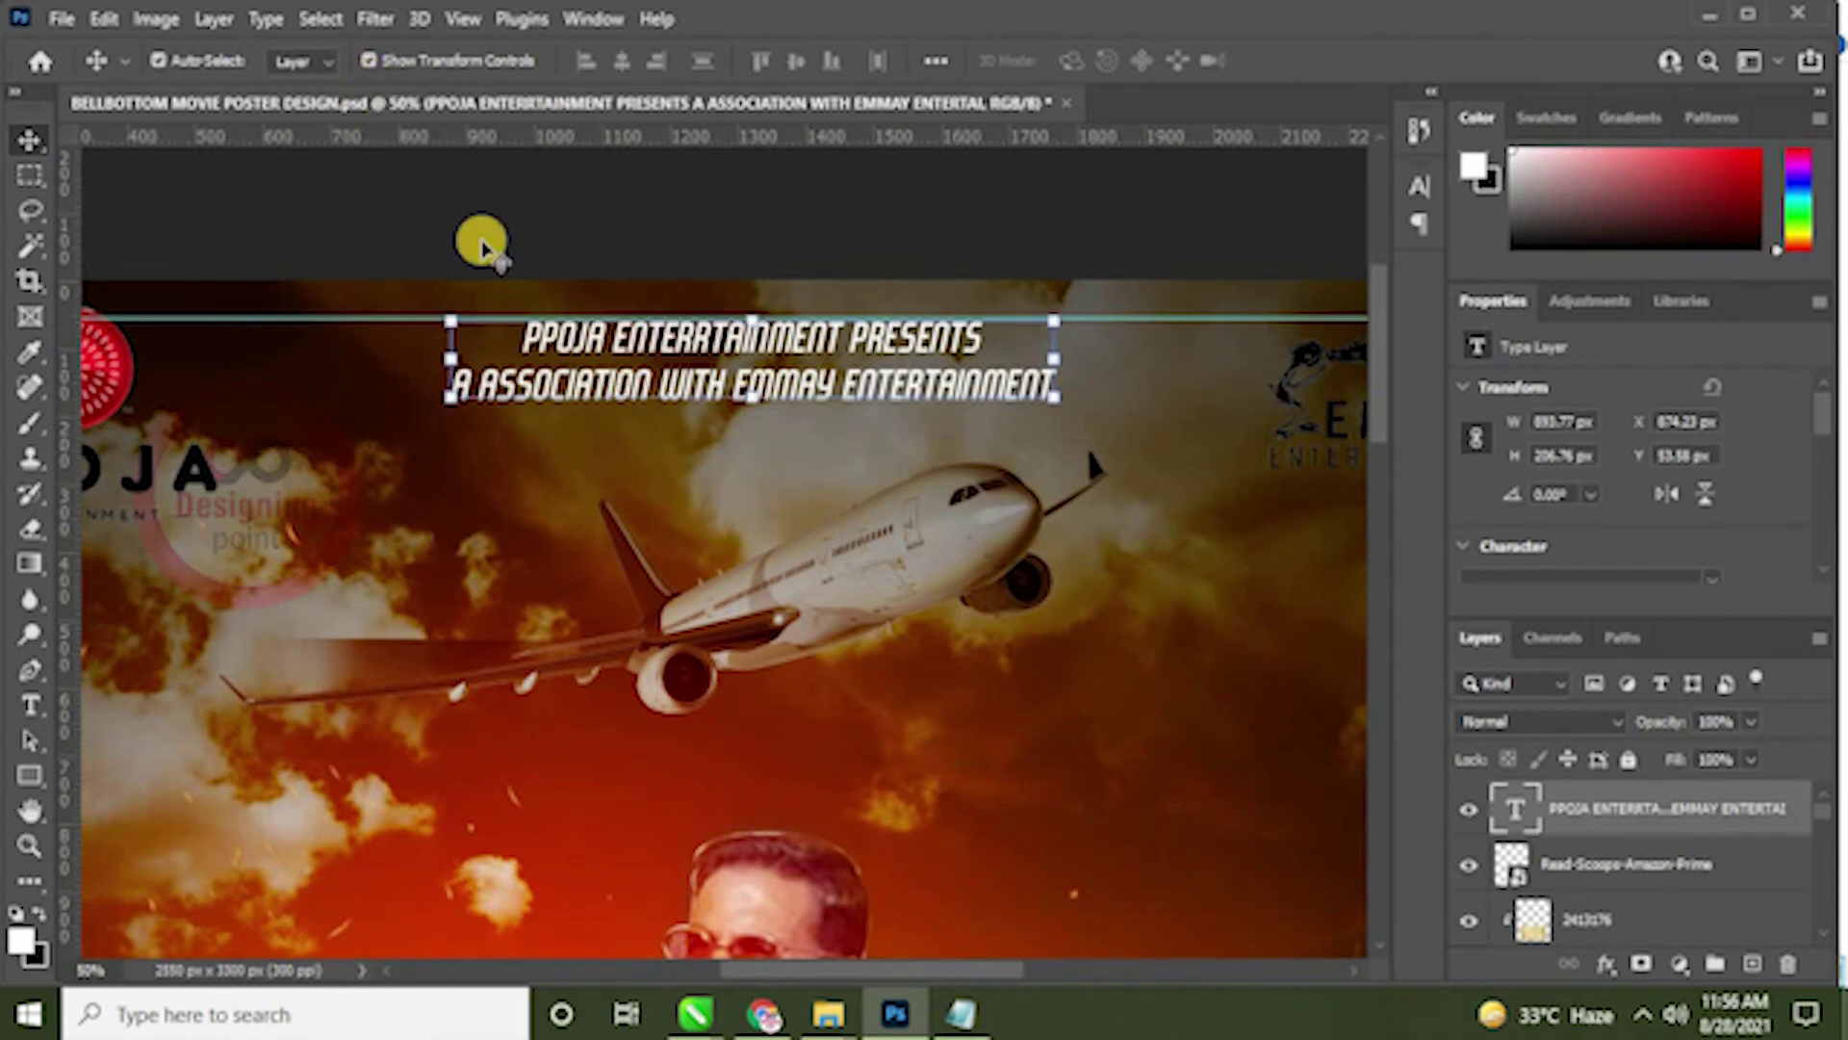
left_click(30, 706)
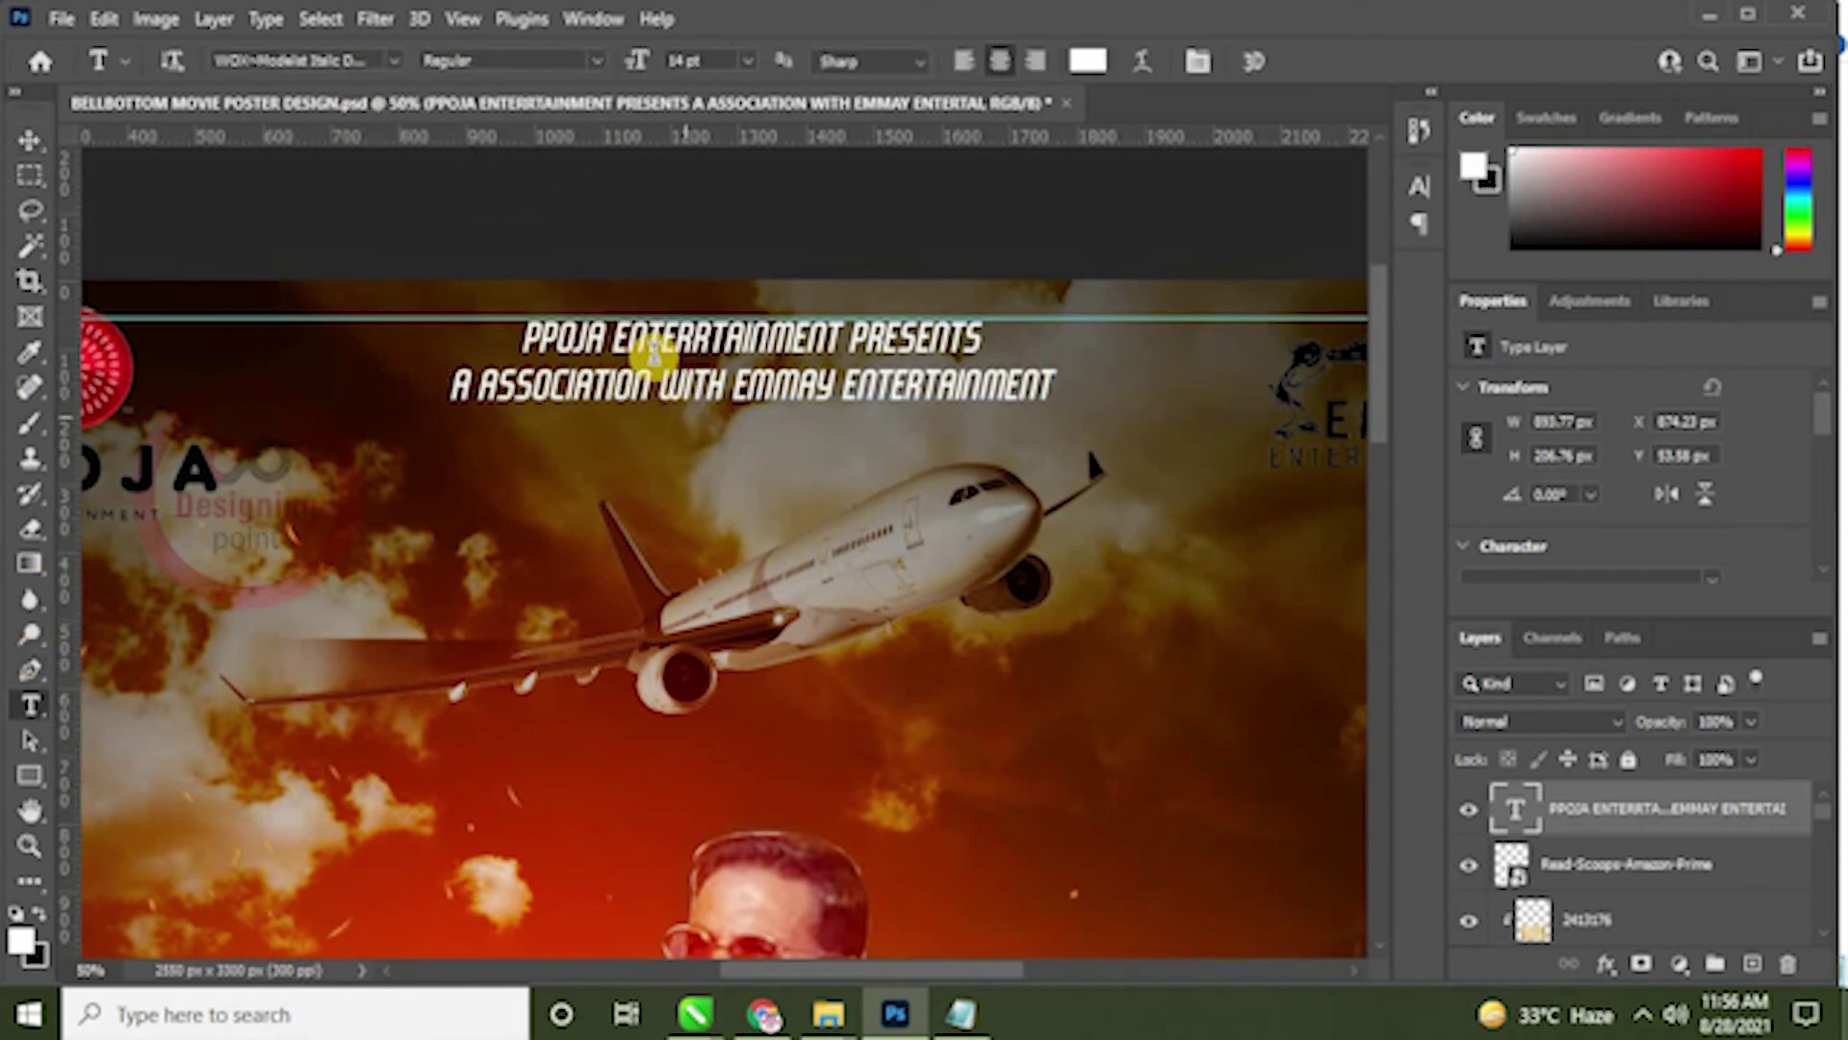
left_click(521, 332)
mouse_move(551, 343)
left_mouse_down()
mouse_move(634, 374)
mouse_move(598, 337)
mouse_move(545, 327)
mouse_move(577, 343)
left_mouse_up()
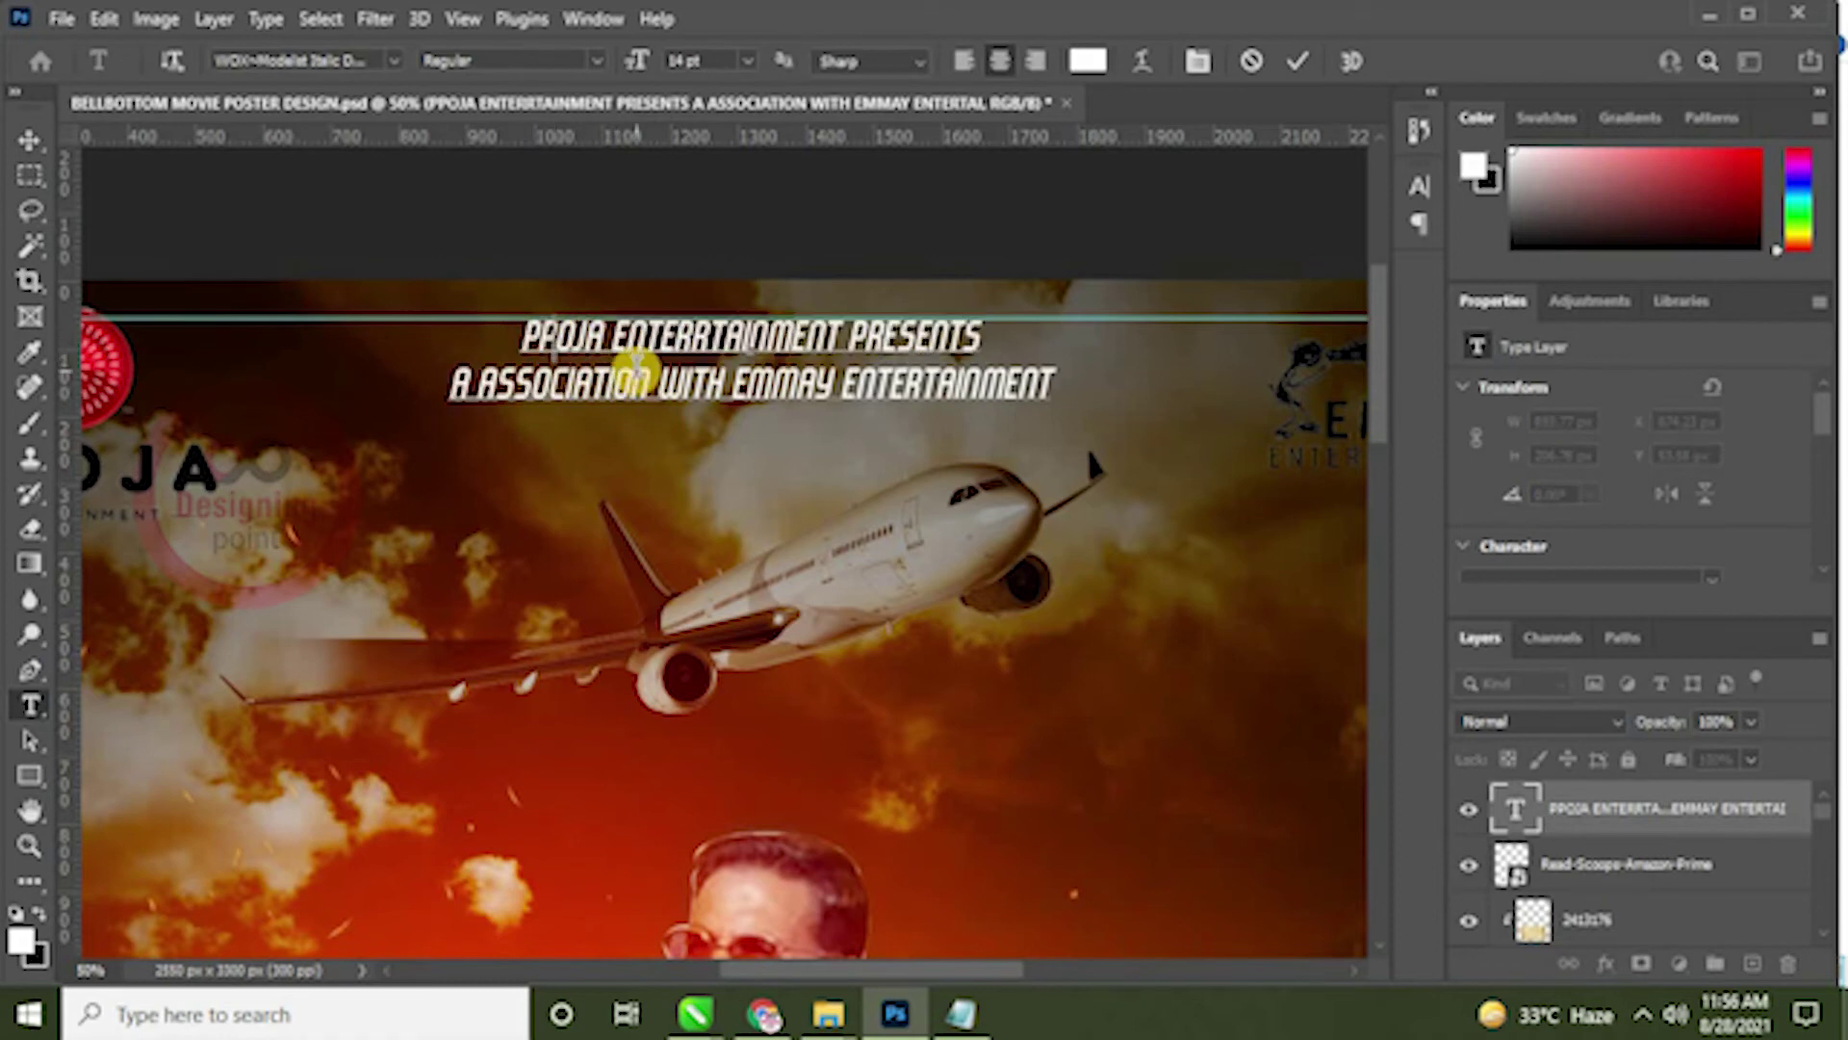
type("P")
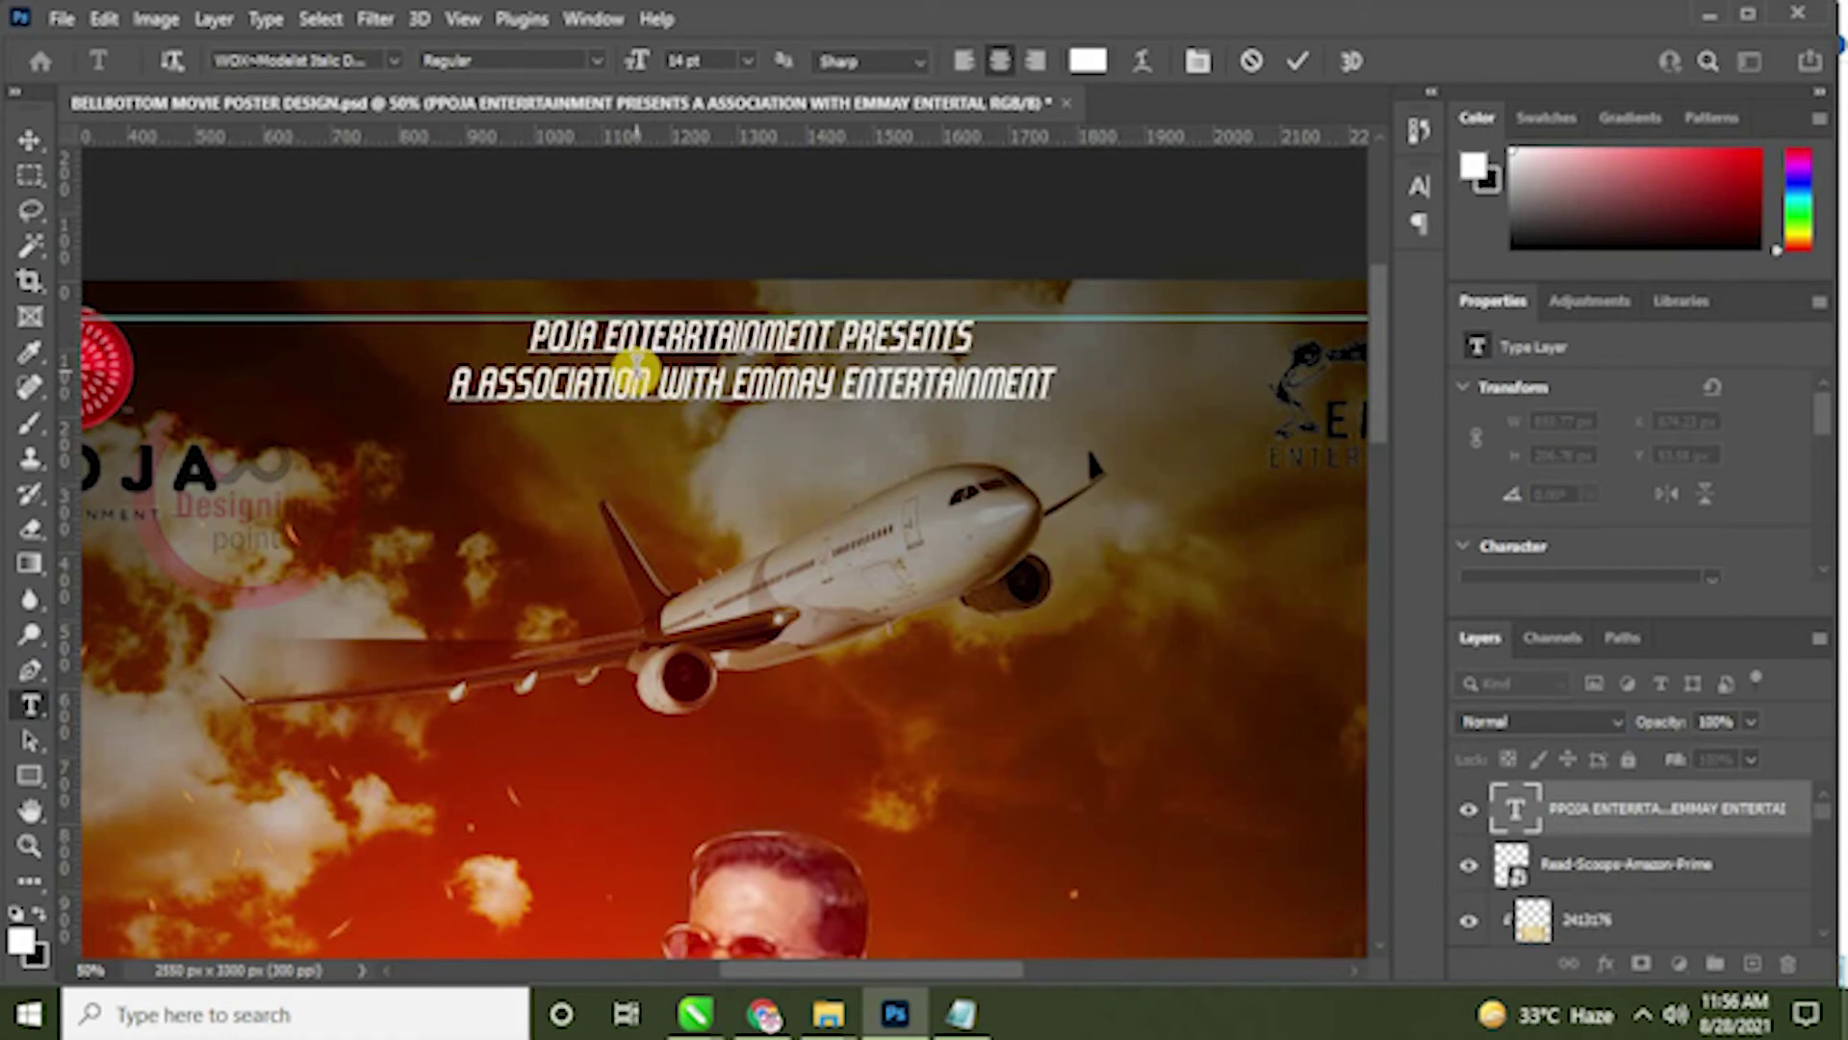
type("O")
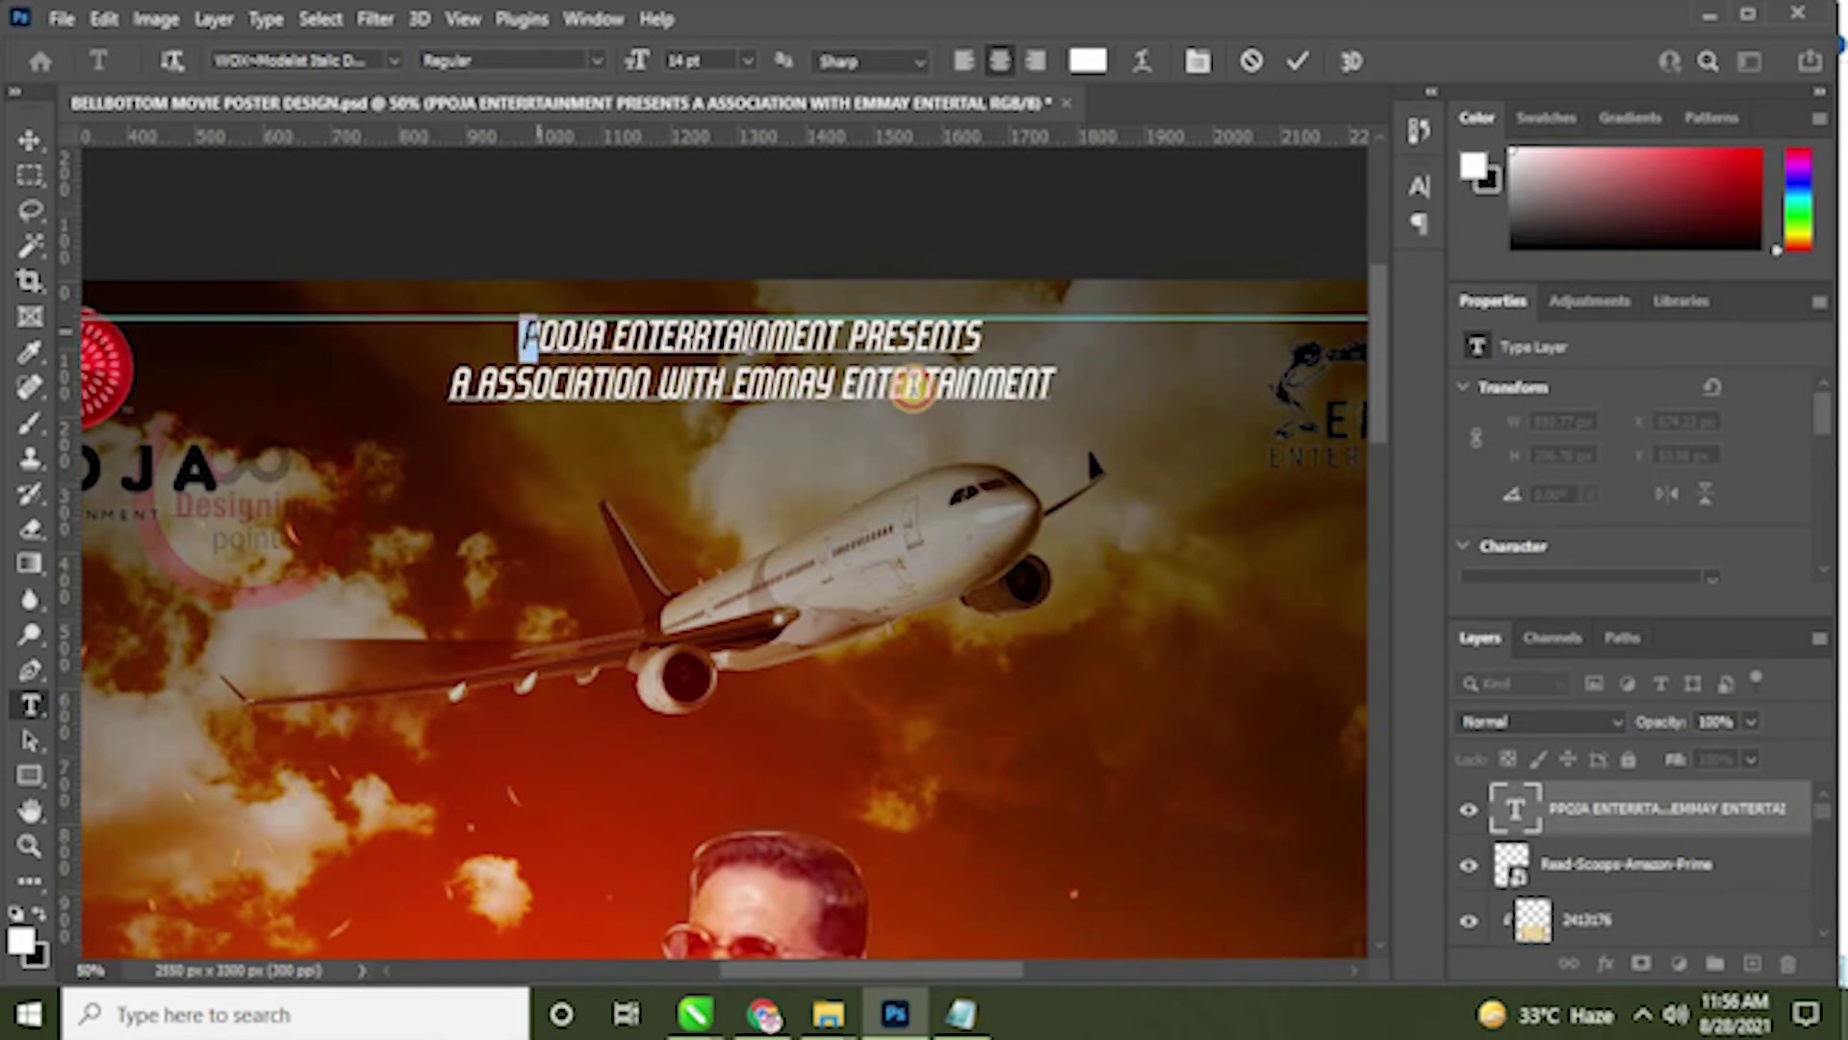
Step: Change the font of both presenter lines to WOX~Modelist Bold Demo and commit the text
left_click_drag(523, 330, 1089, 388)
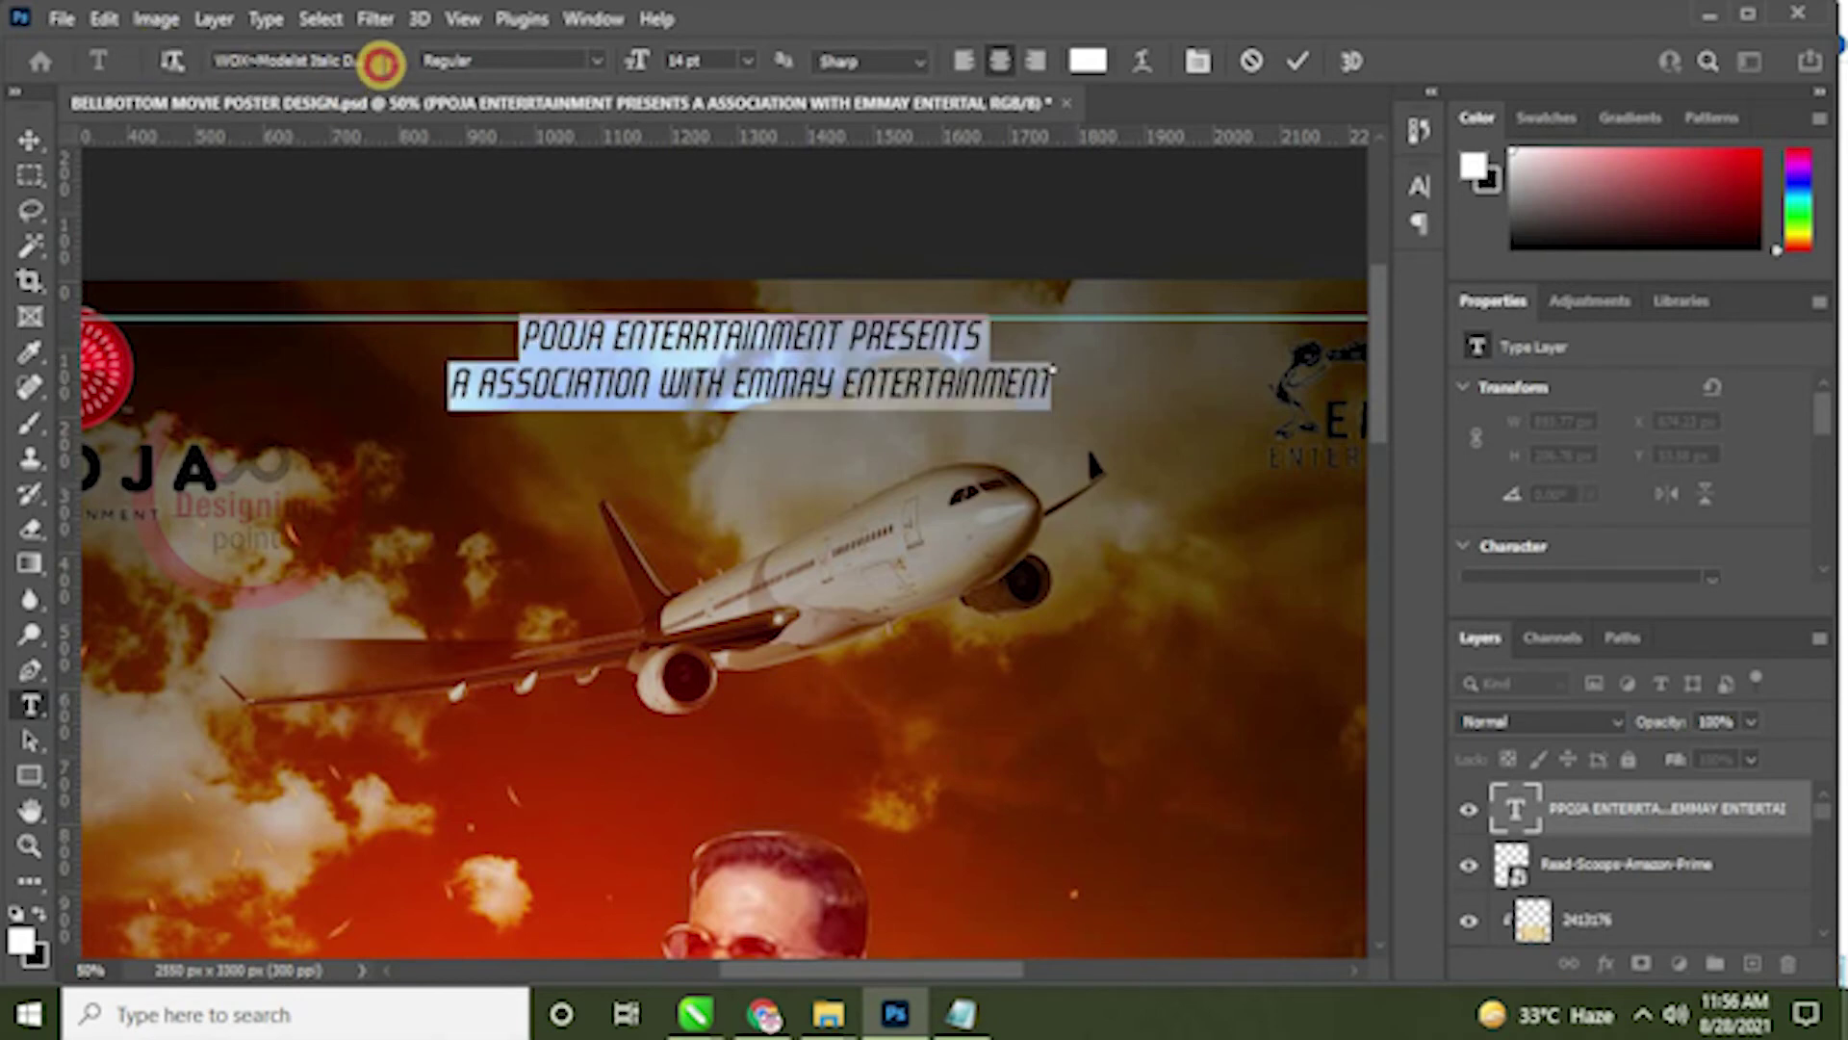
left_click(390, 62)
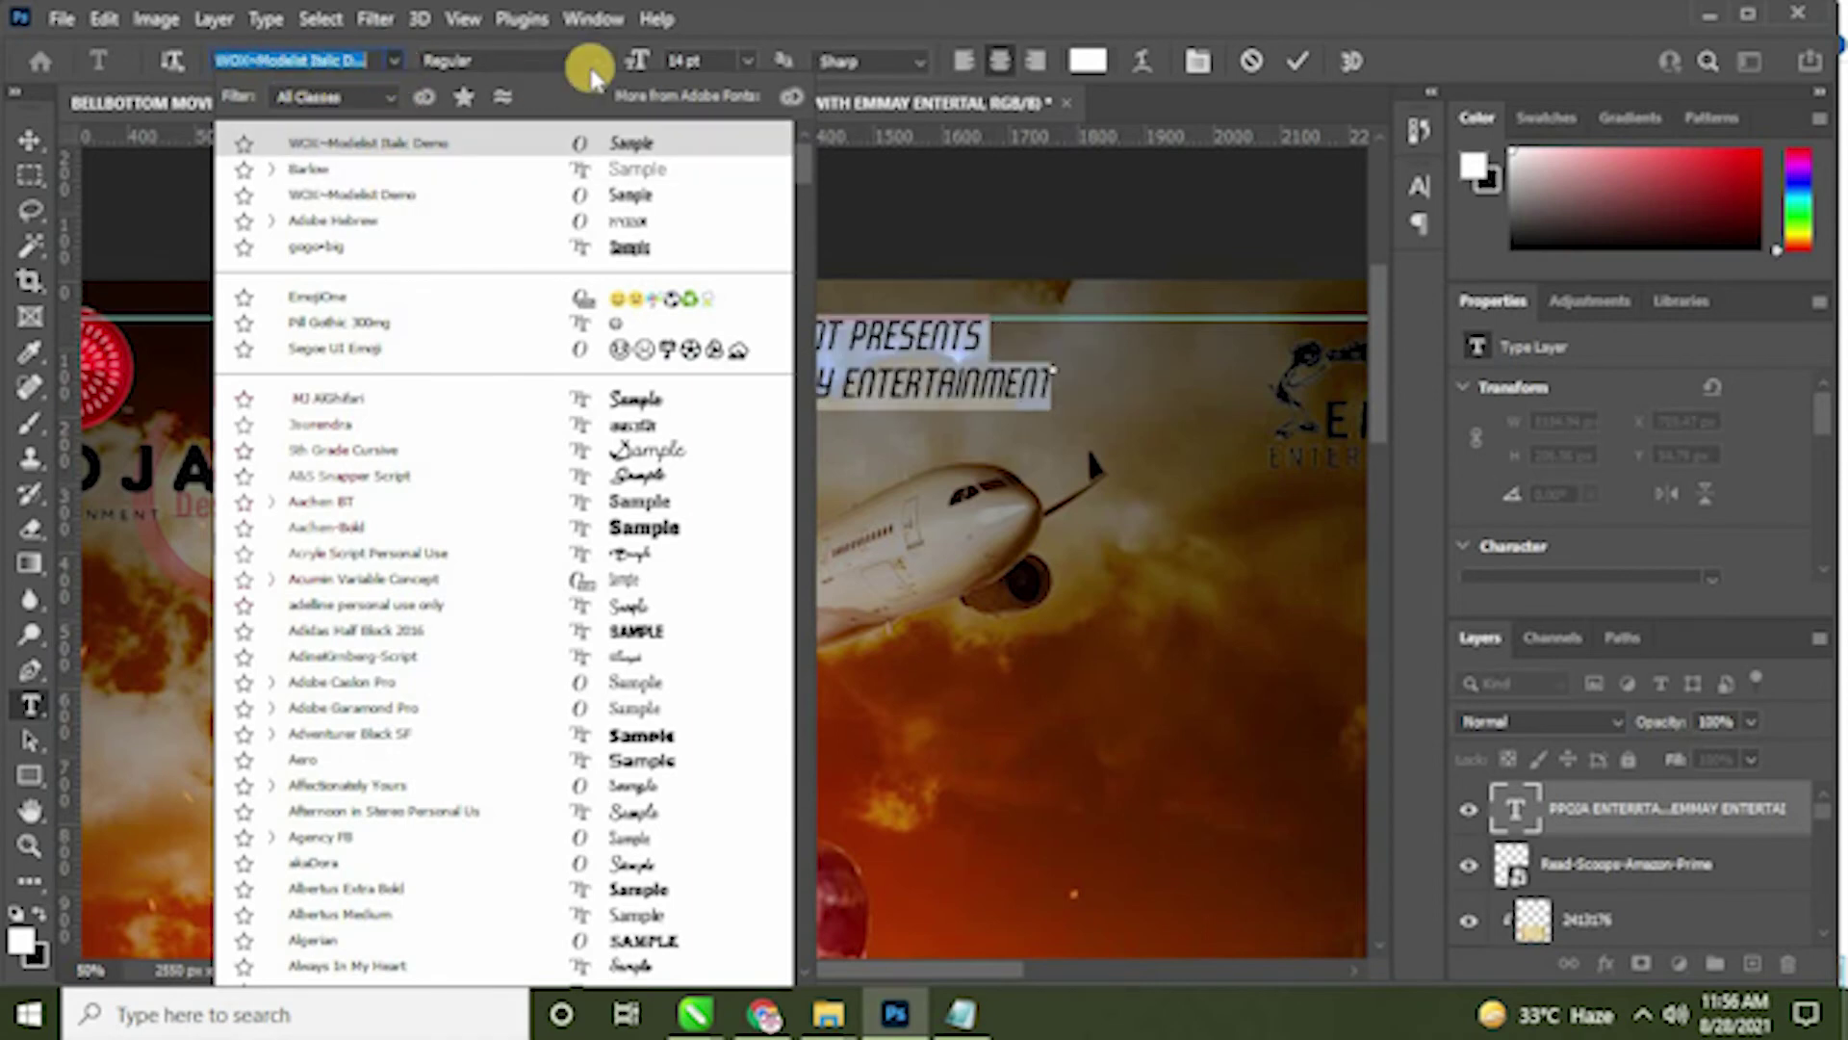
left_click(594, 62)
left_click(596, 61)
left_click(597, 62)
left_click(388, 61)
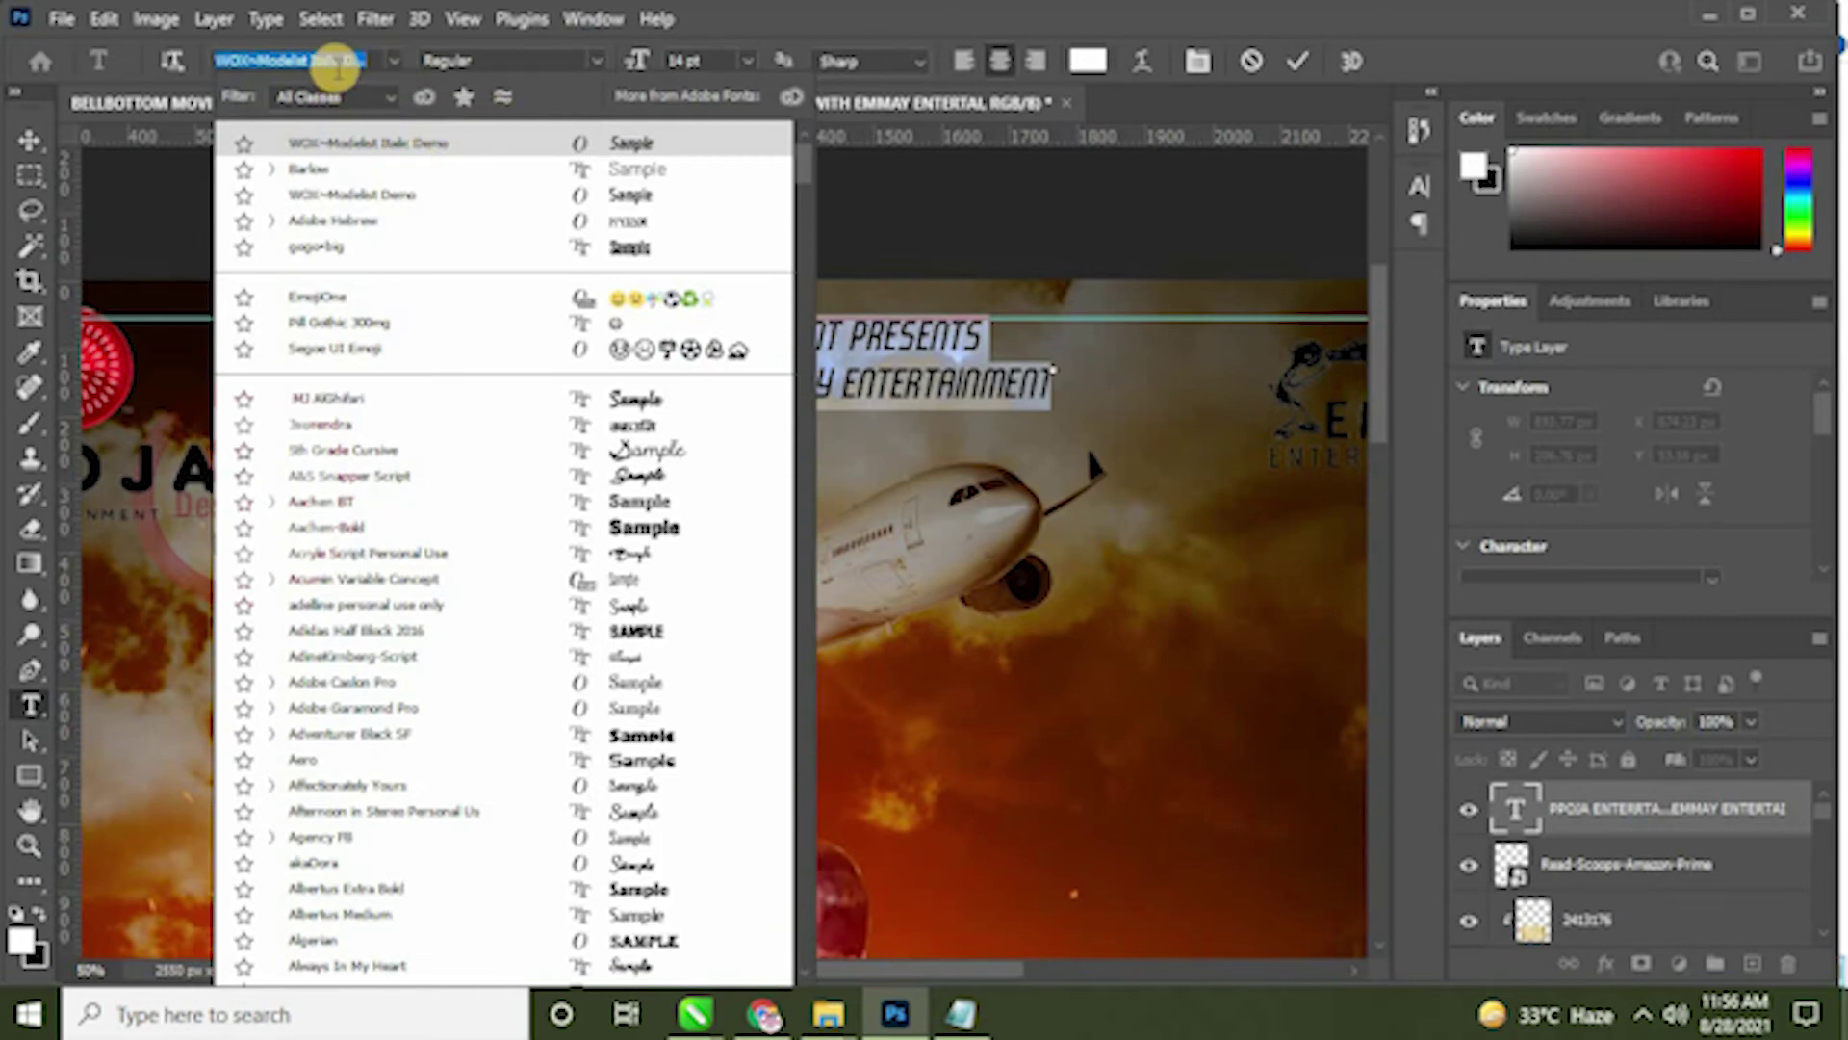
left_click(332, 61)
left_click(364, 61)
left_click_drag(224, 61, 539, 68)
type("W")
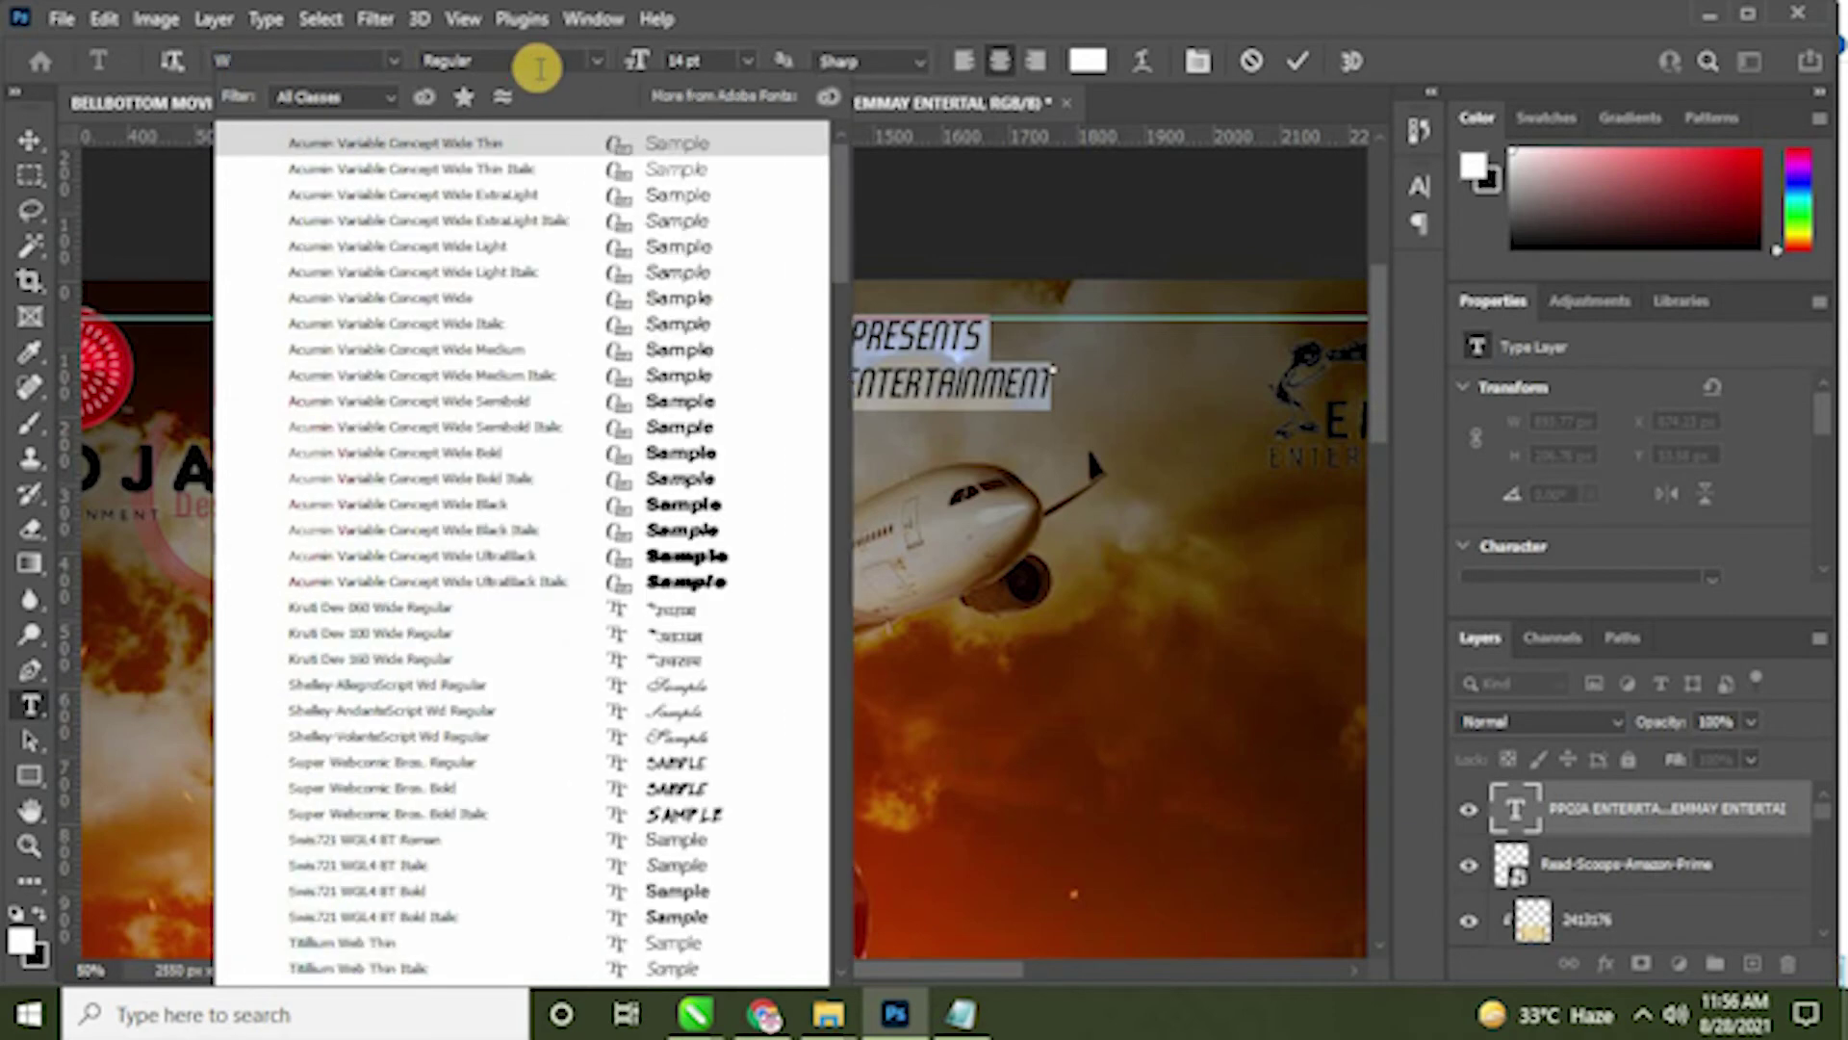
type("OX~Modelist Bold De...")
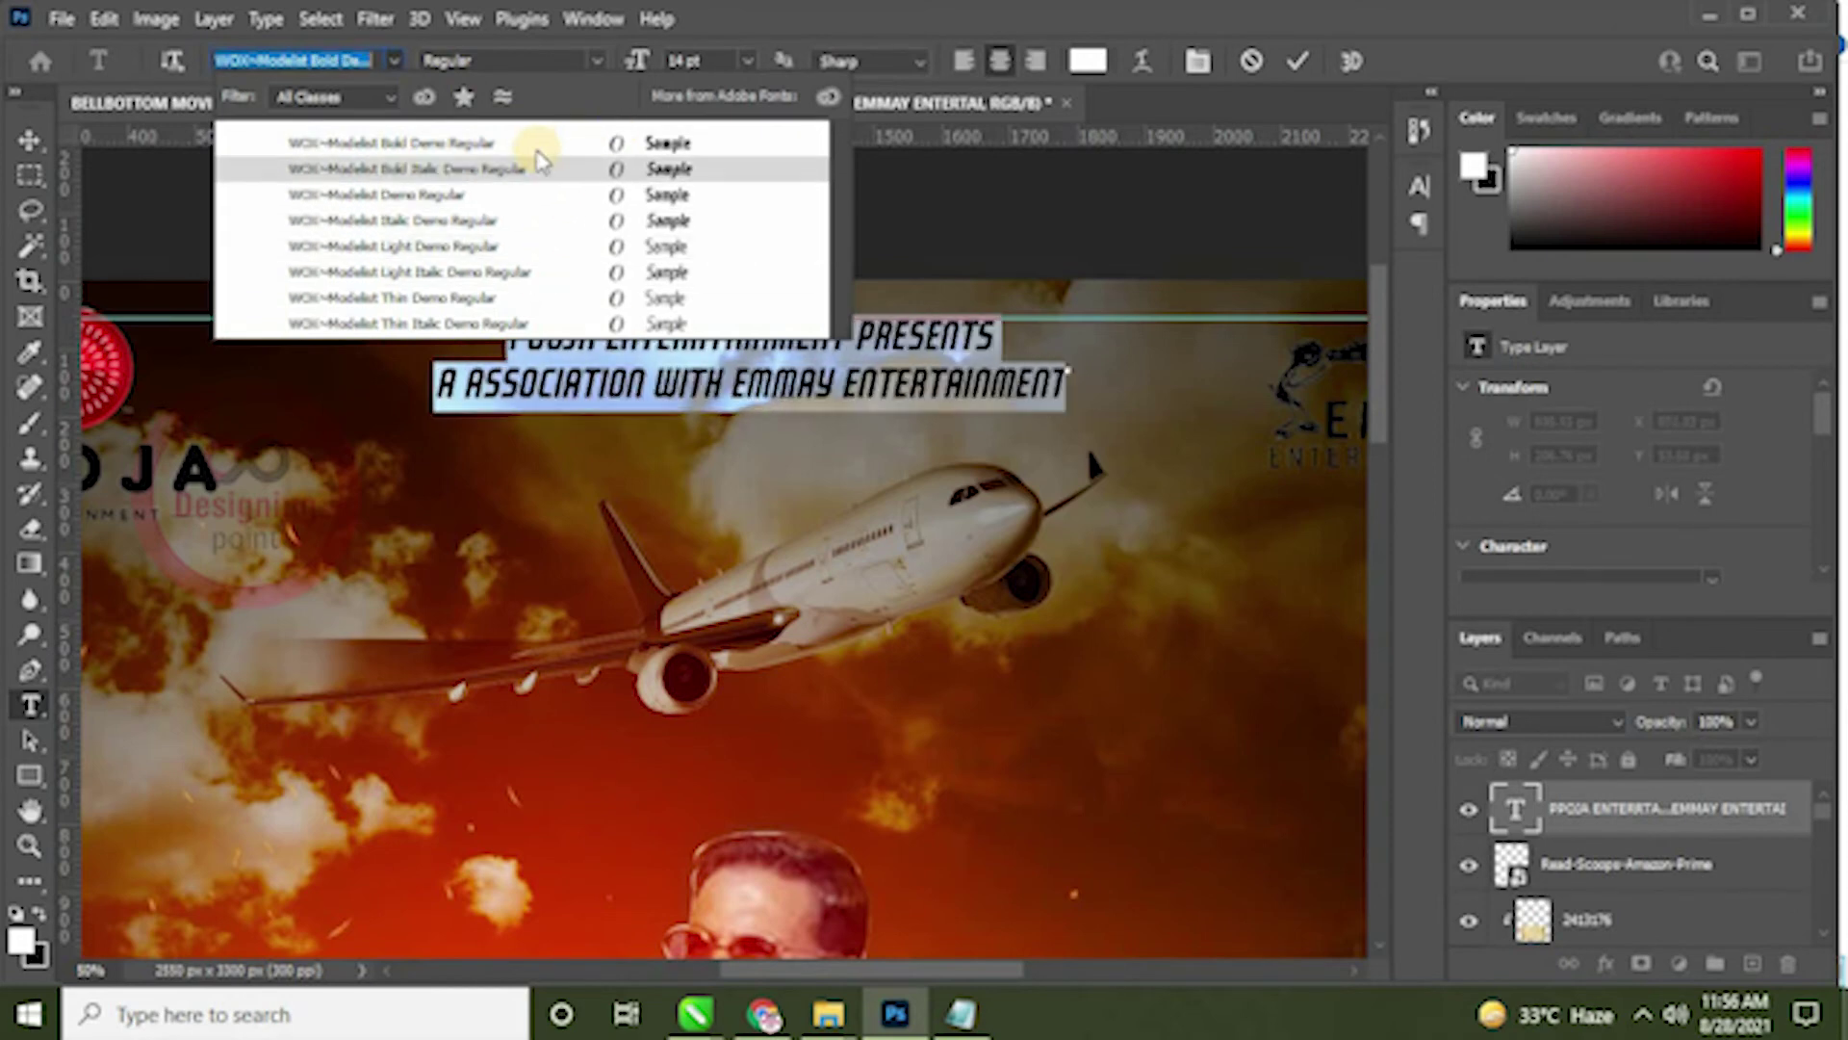
left_click(537, 146)
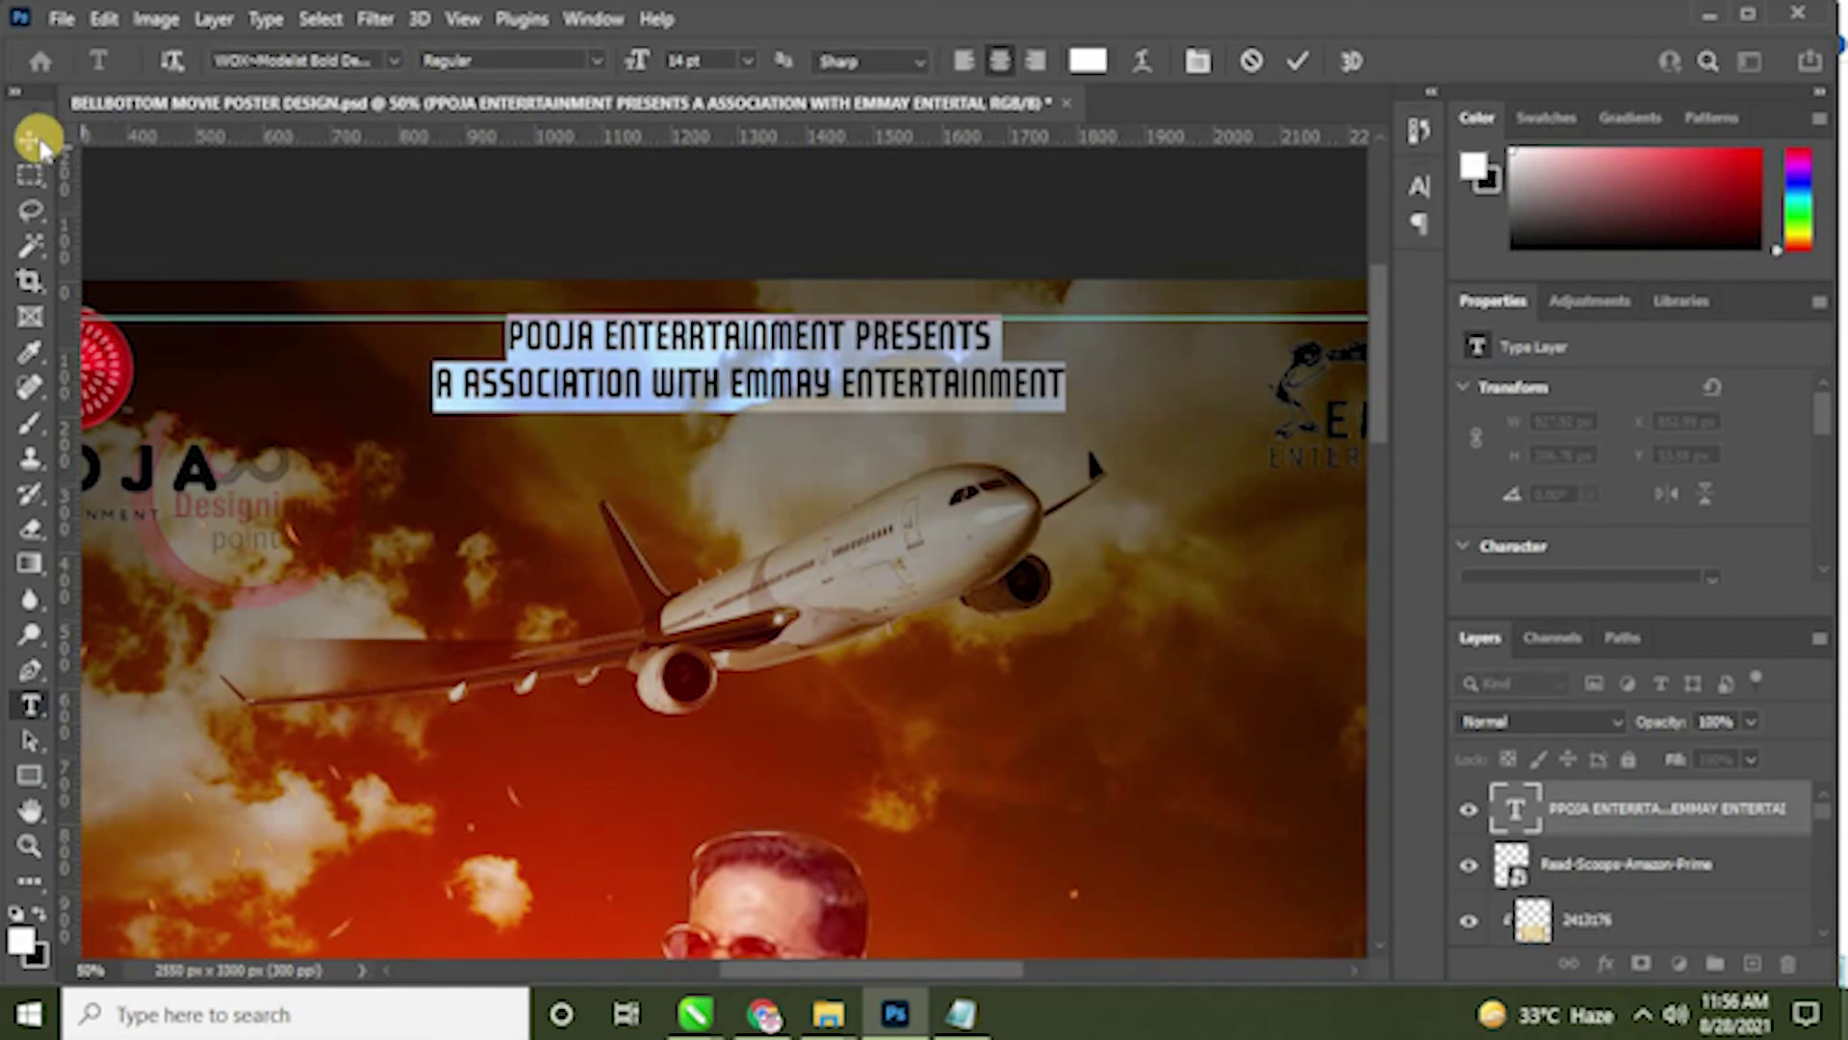
left_click(385, 210)
key("v")
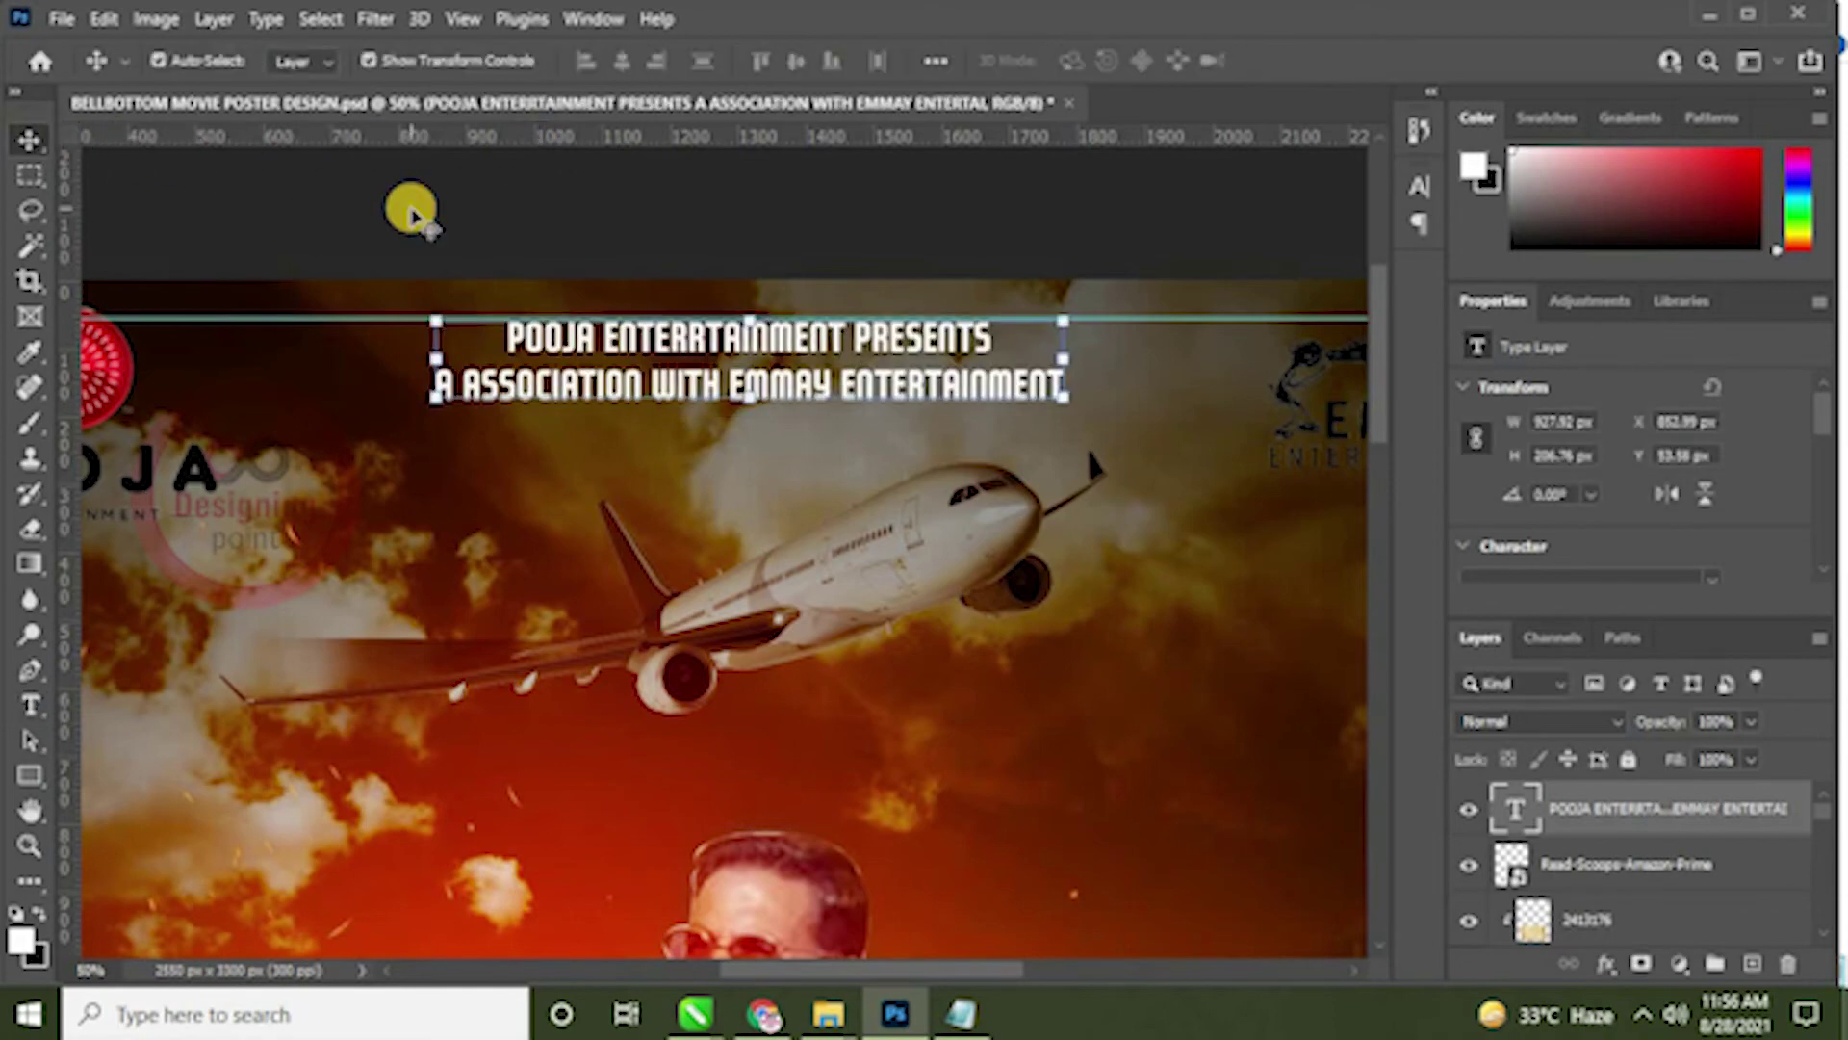
Step: Save the document, and select the second item's lines, EK TOOFAN AAYA THA, SAB LE GAYA., in the CONTENT text file for copying
key("ctrl+0")
left_click(219, 428)
key("ctrl+s")
key("alt+Tab")
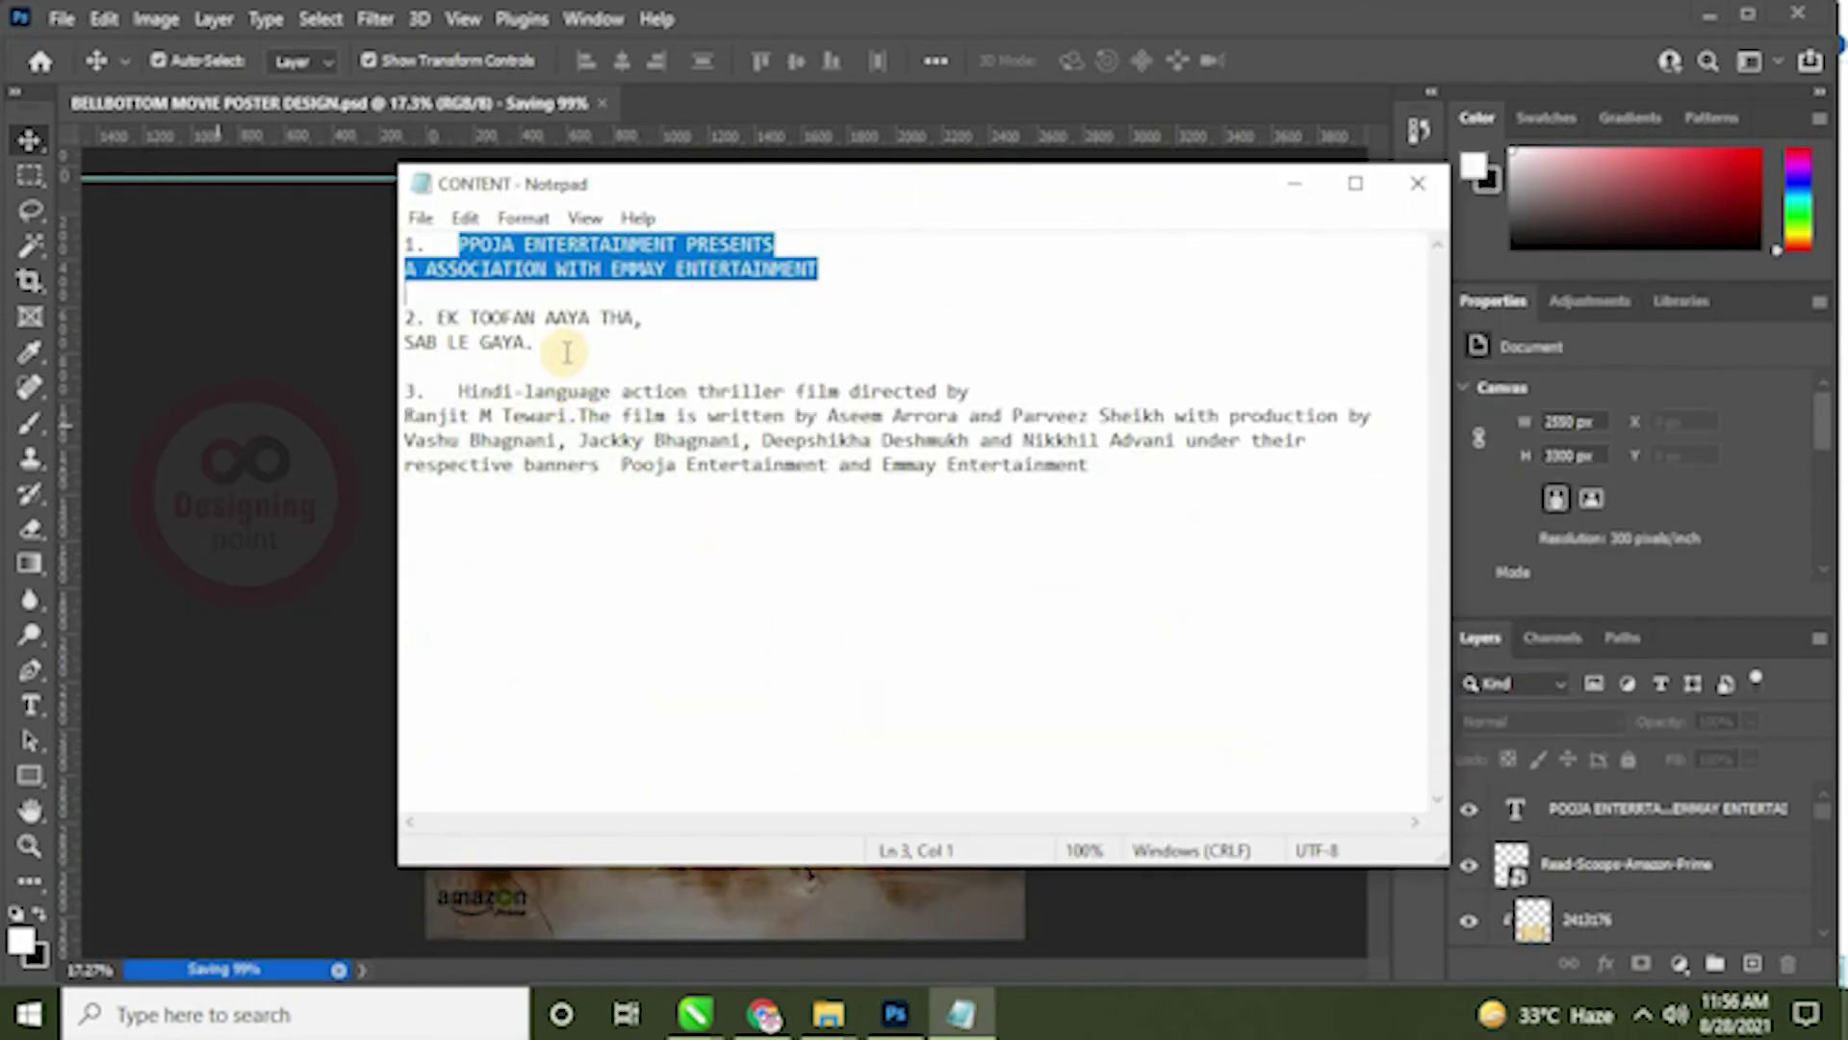
left_click(438, 318)
left_click_drag(438, 317, 541, 357)
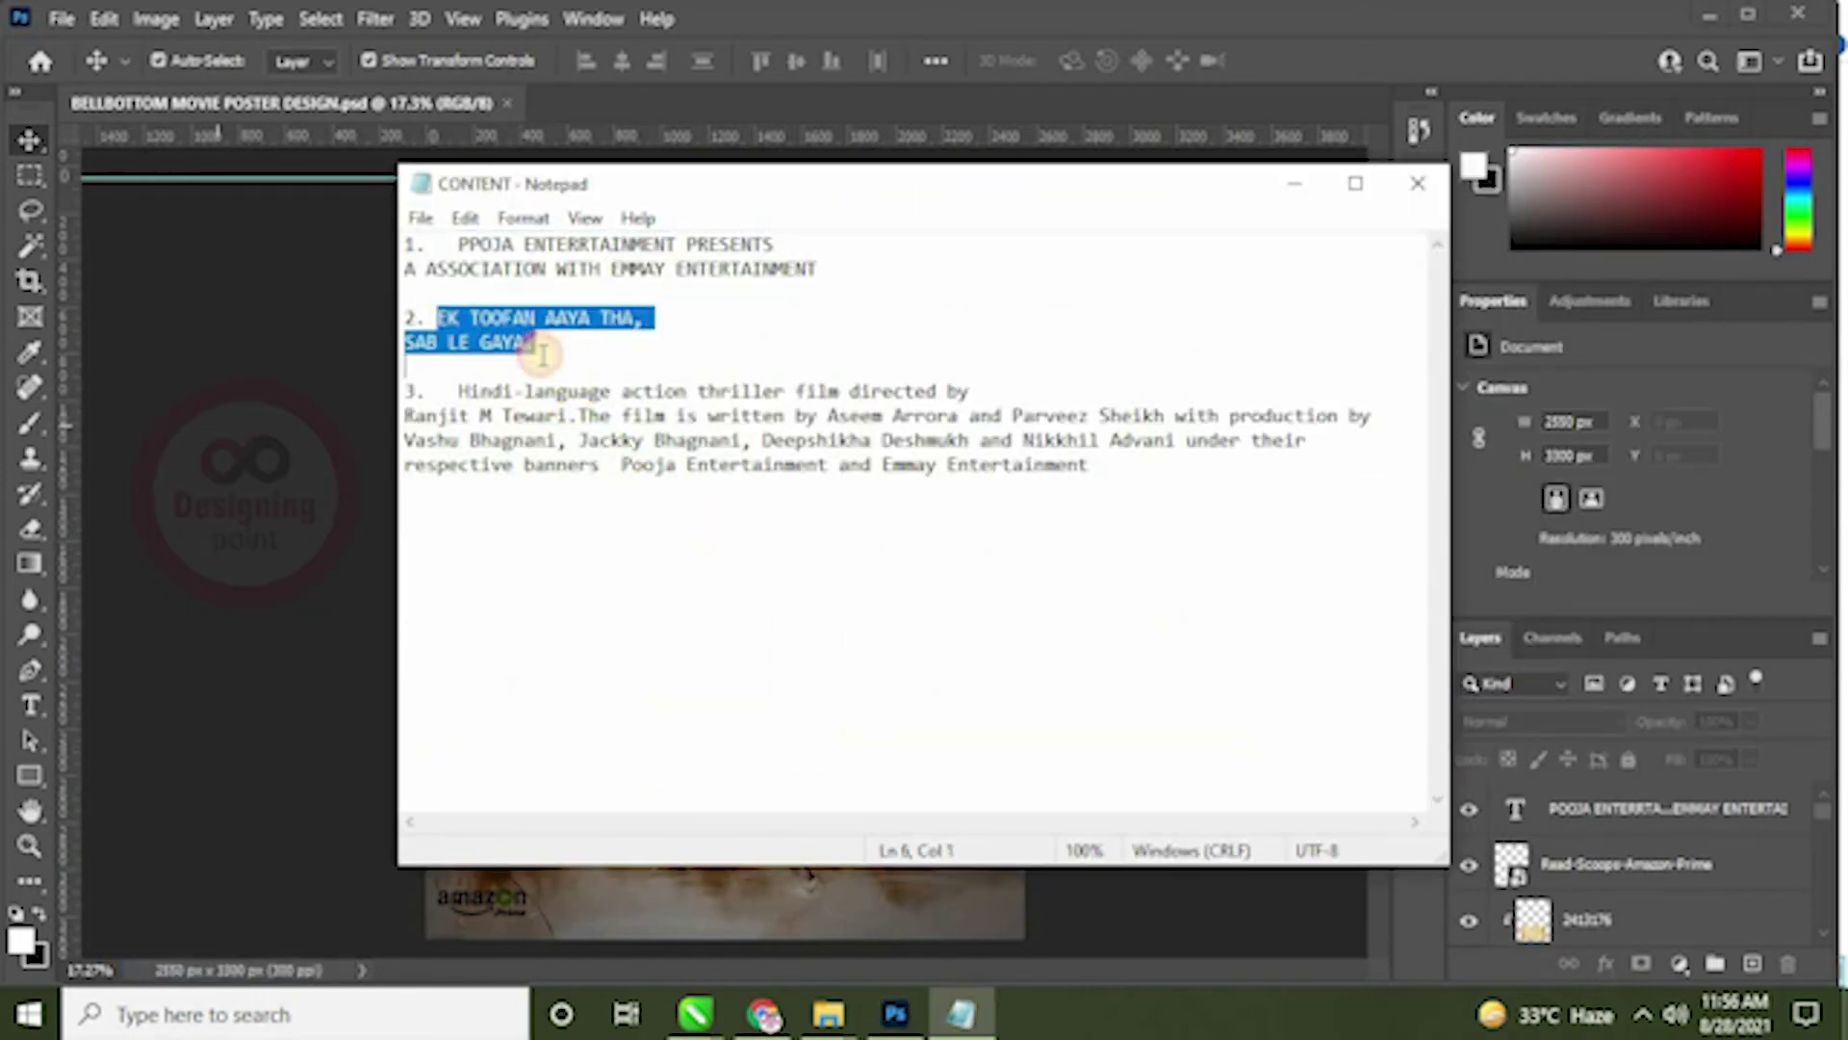
Step: Back in Photoshop, paste the tagline as a new text layer beside the man's head and scale it to about 156%
key("alt+Tab")
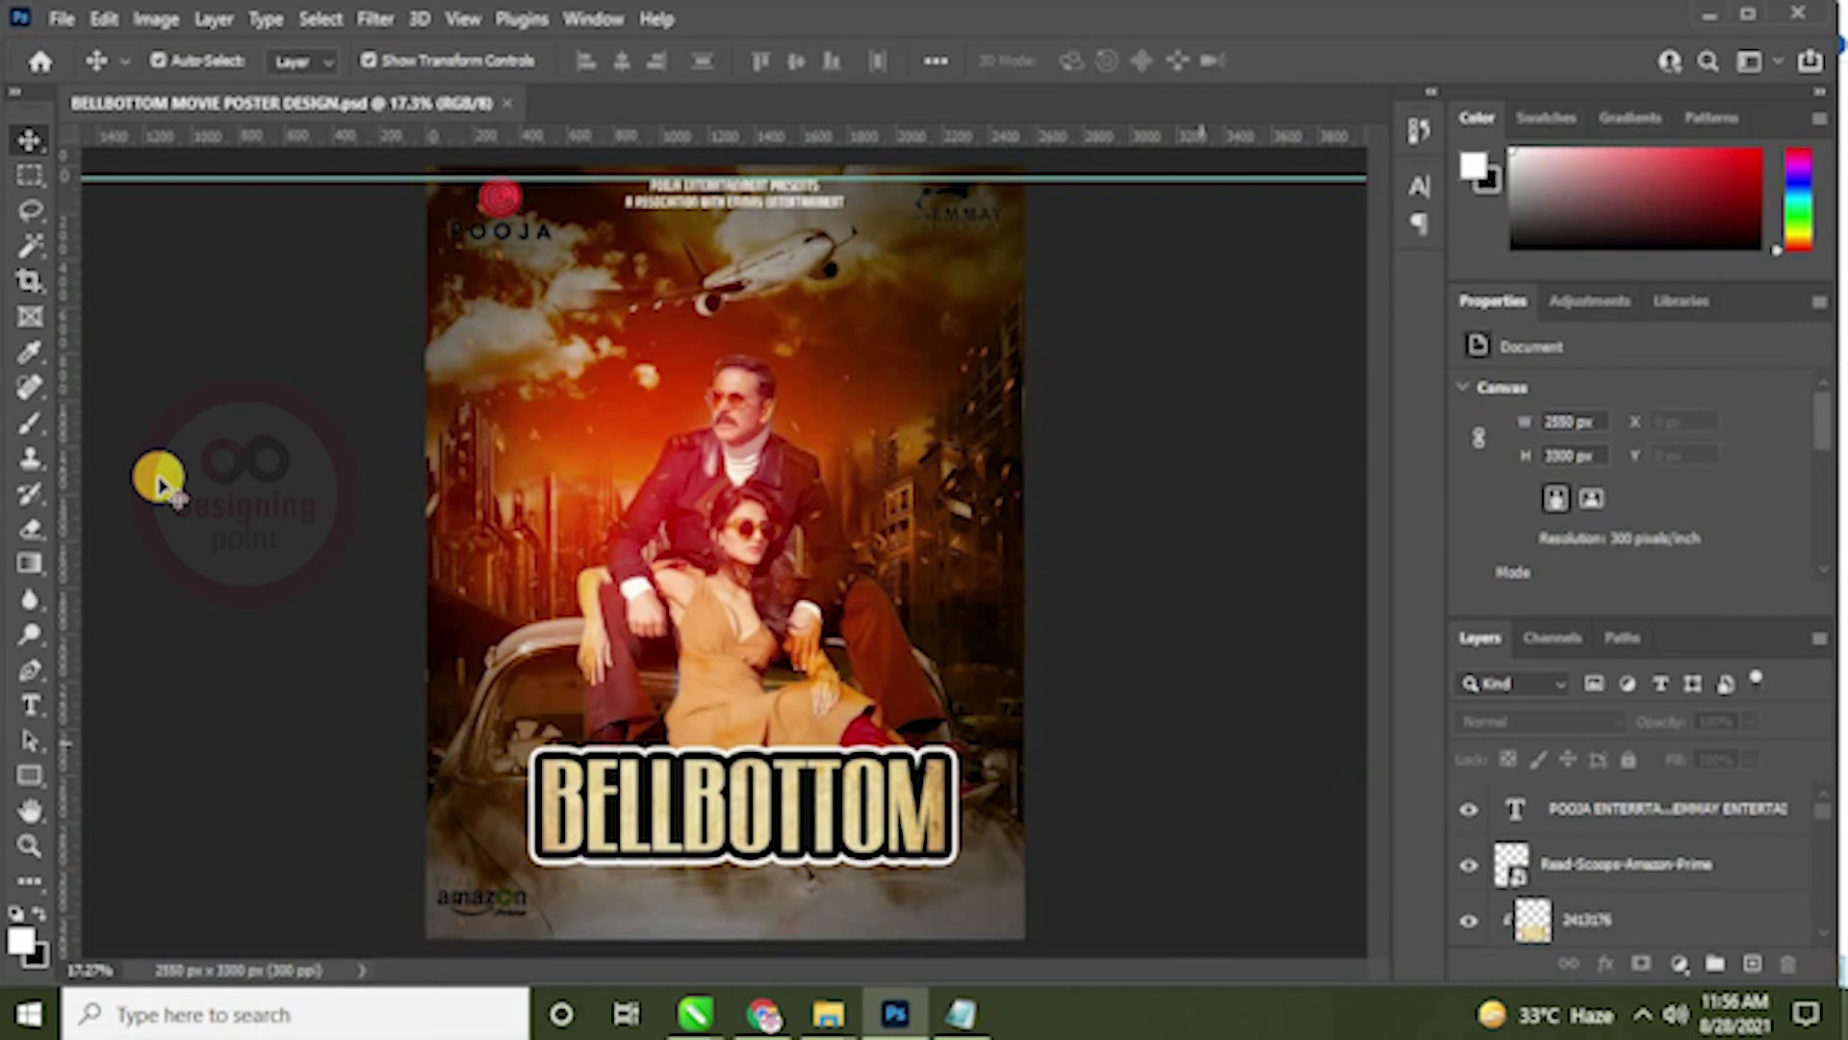
left_click(29, 702)
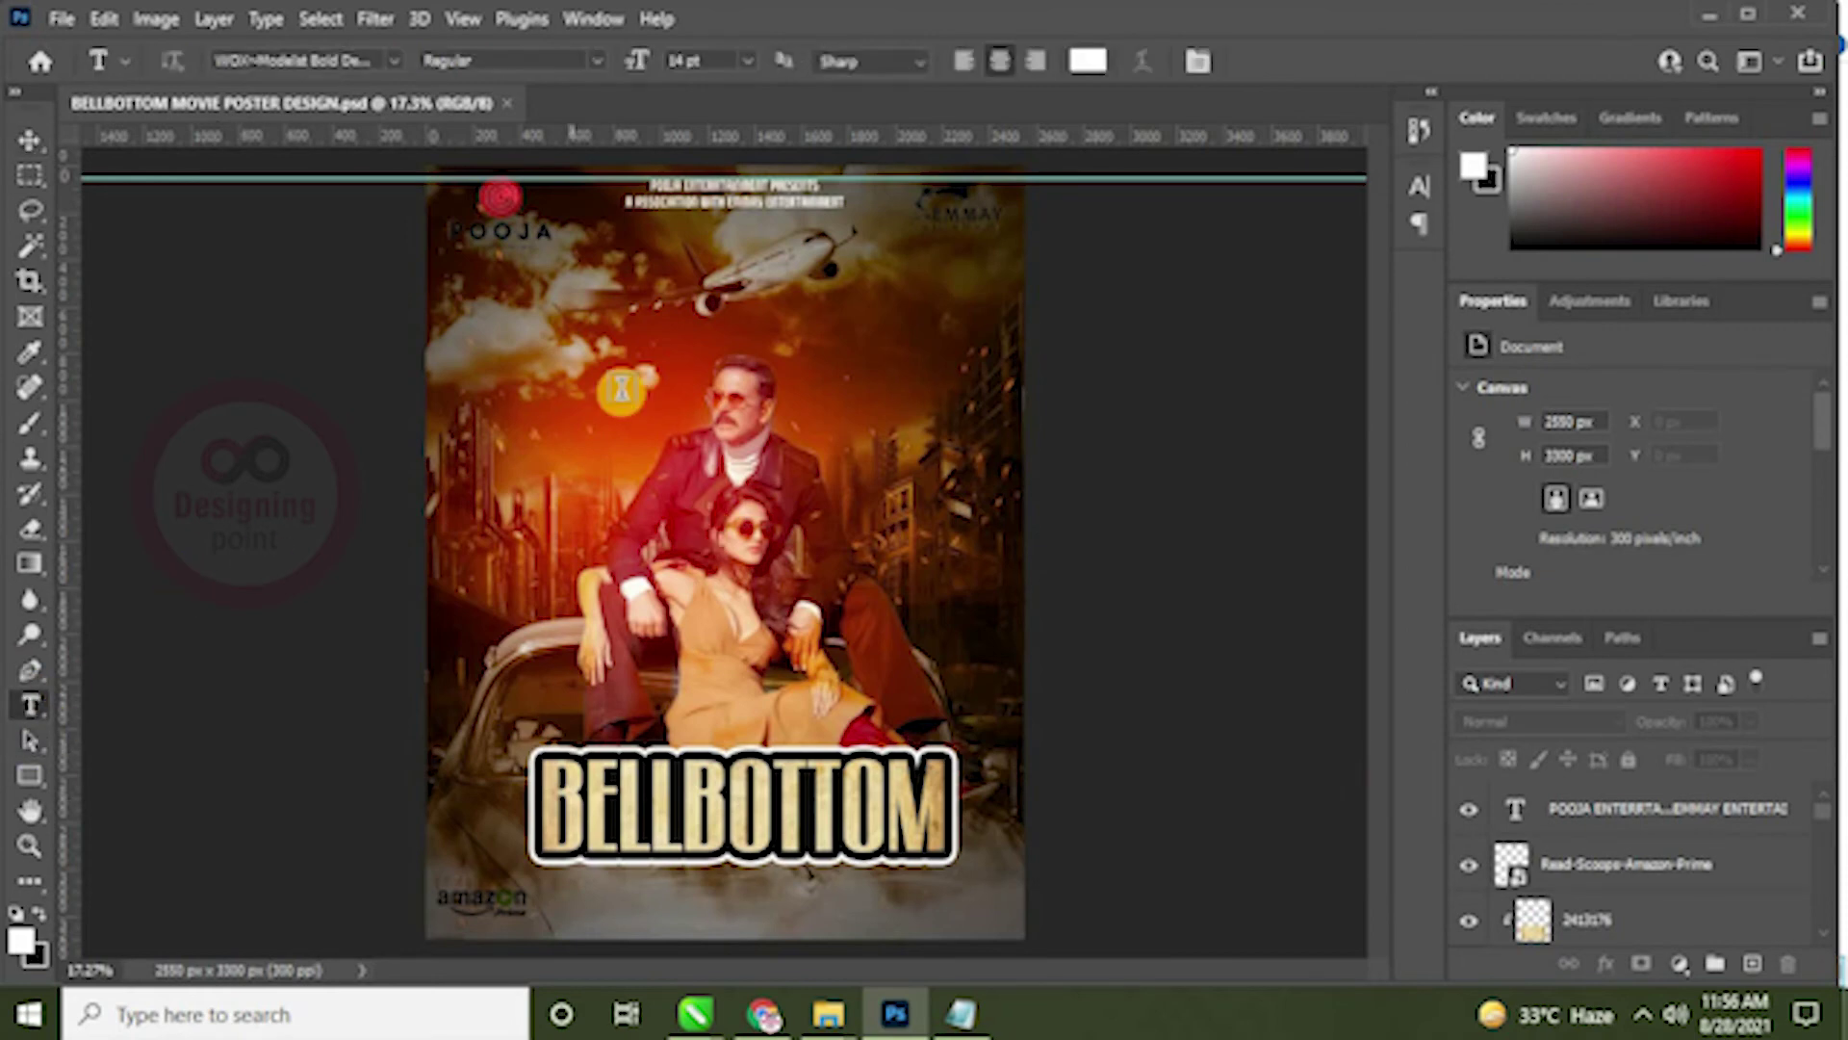
left_click(513, 415)
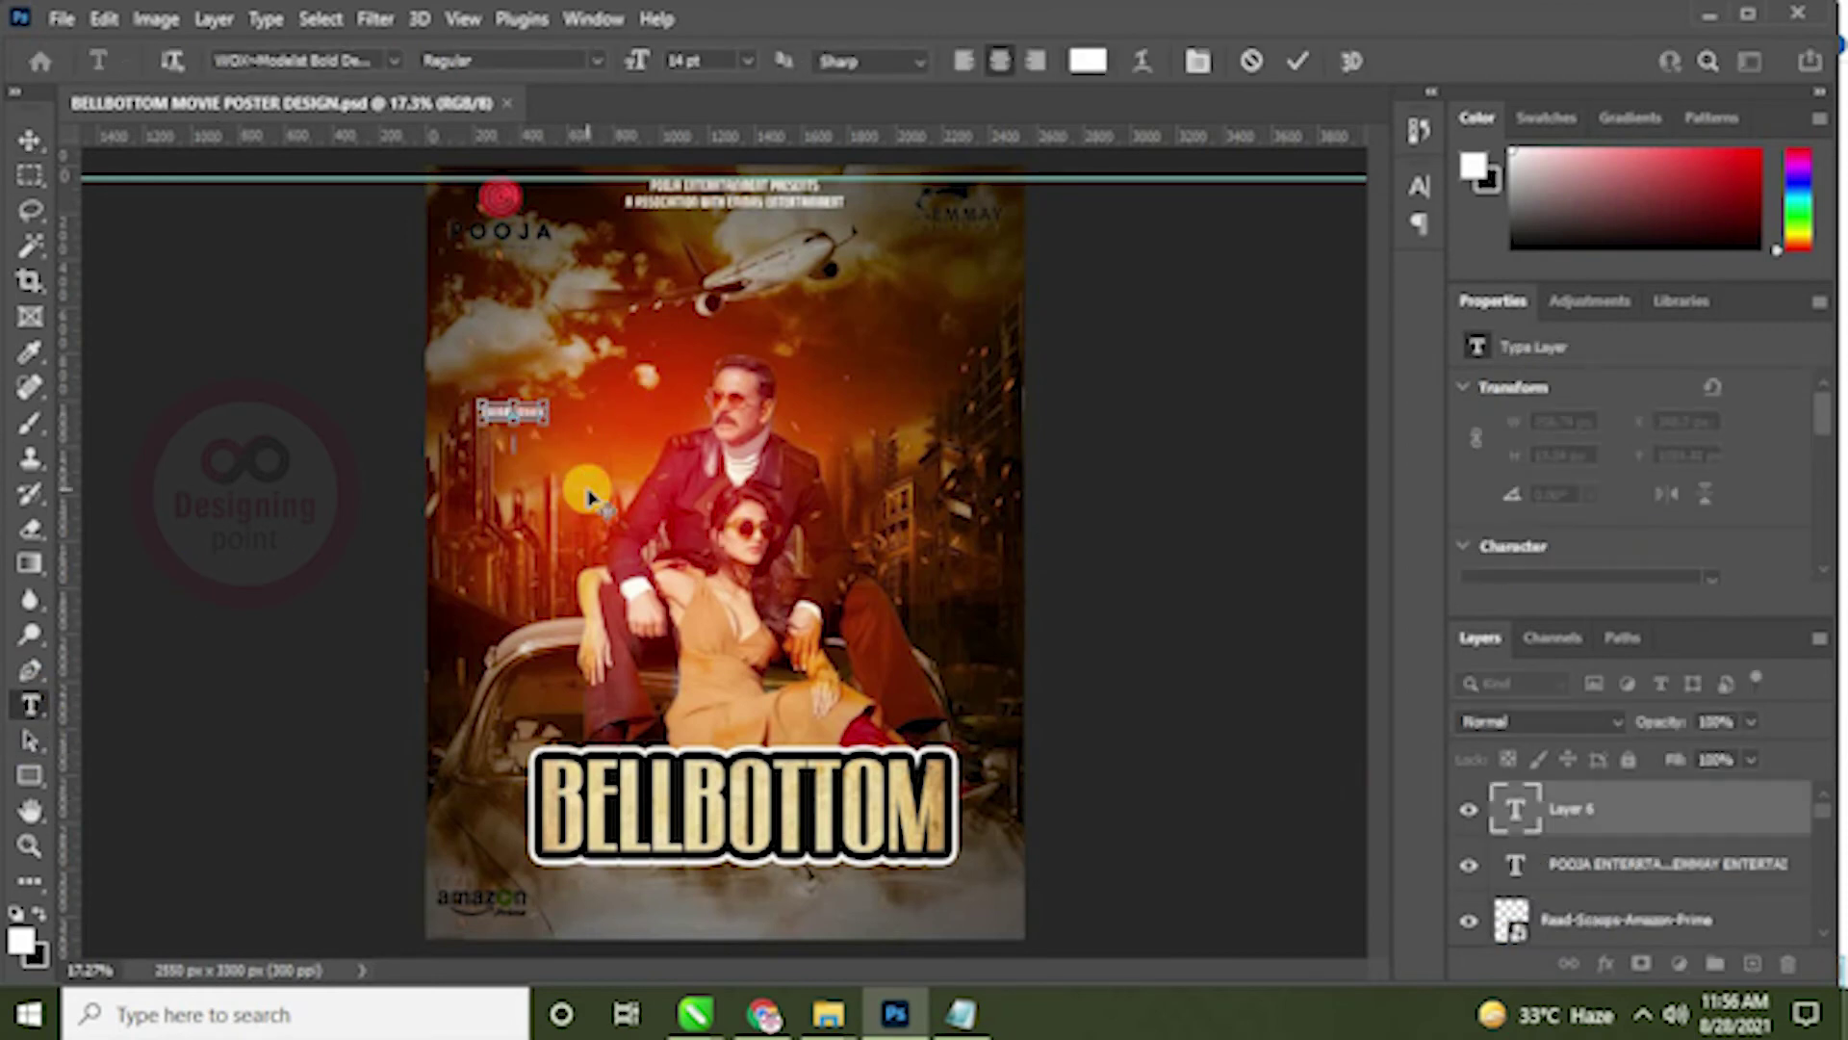
left_click(30, 139)
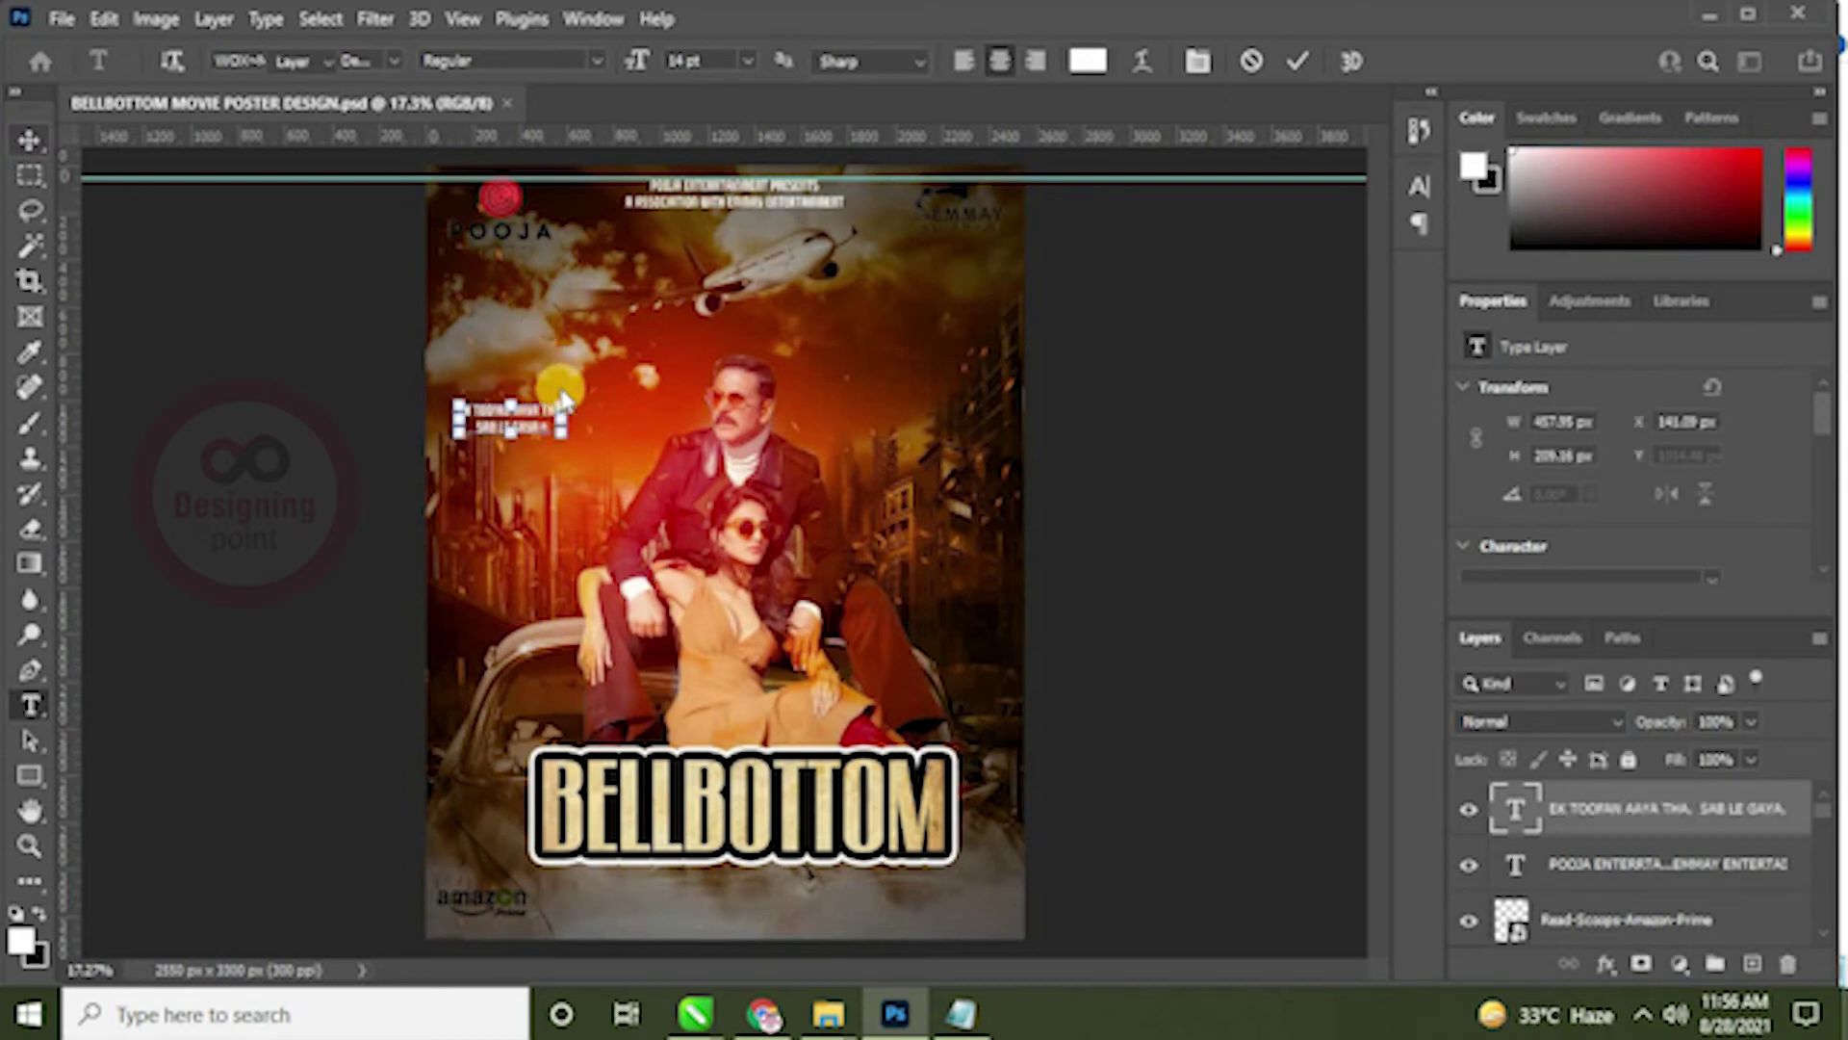
mouse_move(609, 382)
left_mouse_down()
mouse_move(625, 368)
mouse_move(600, 389)
left_mouse_up()
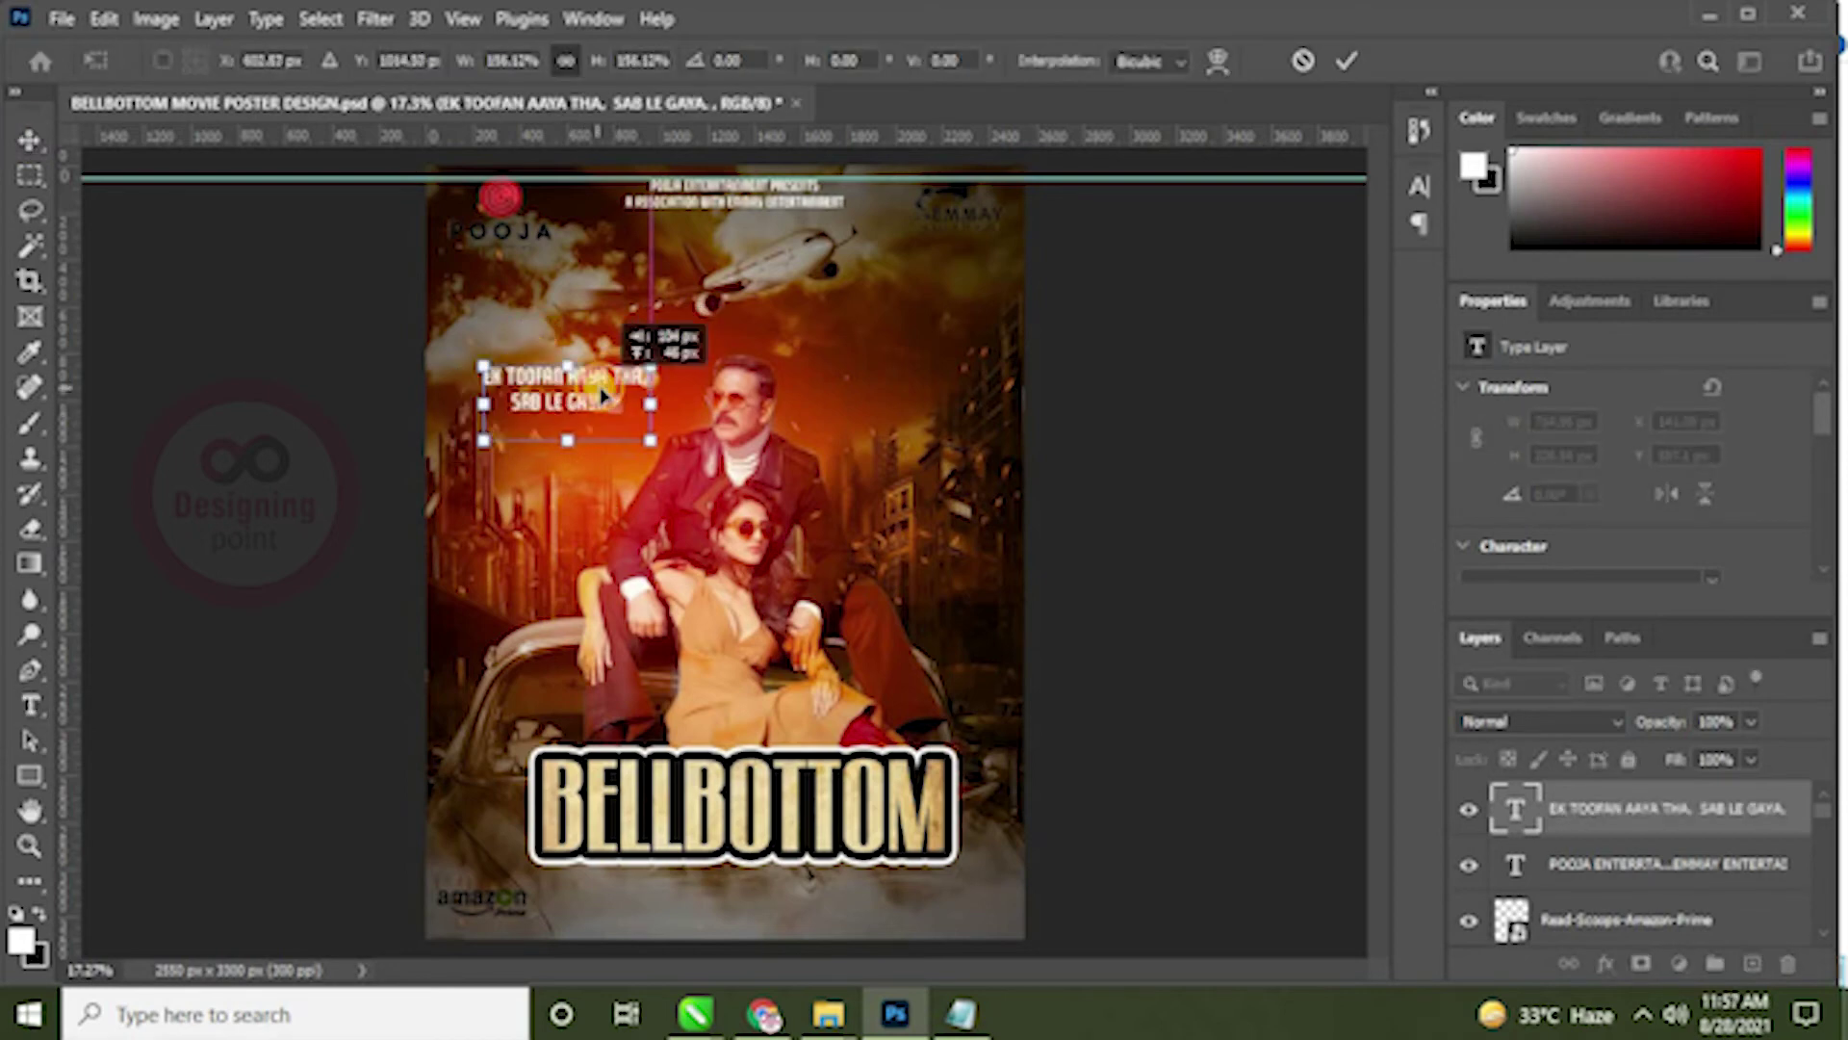
Step: Change the font of the EK TOOFAN AAYA THA, SAB LE GAYA. tagline to Barlow Black and commit the text
left_click(32, 711)
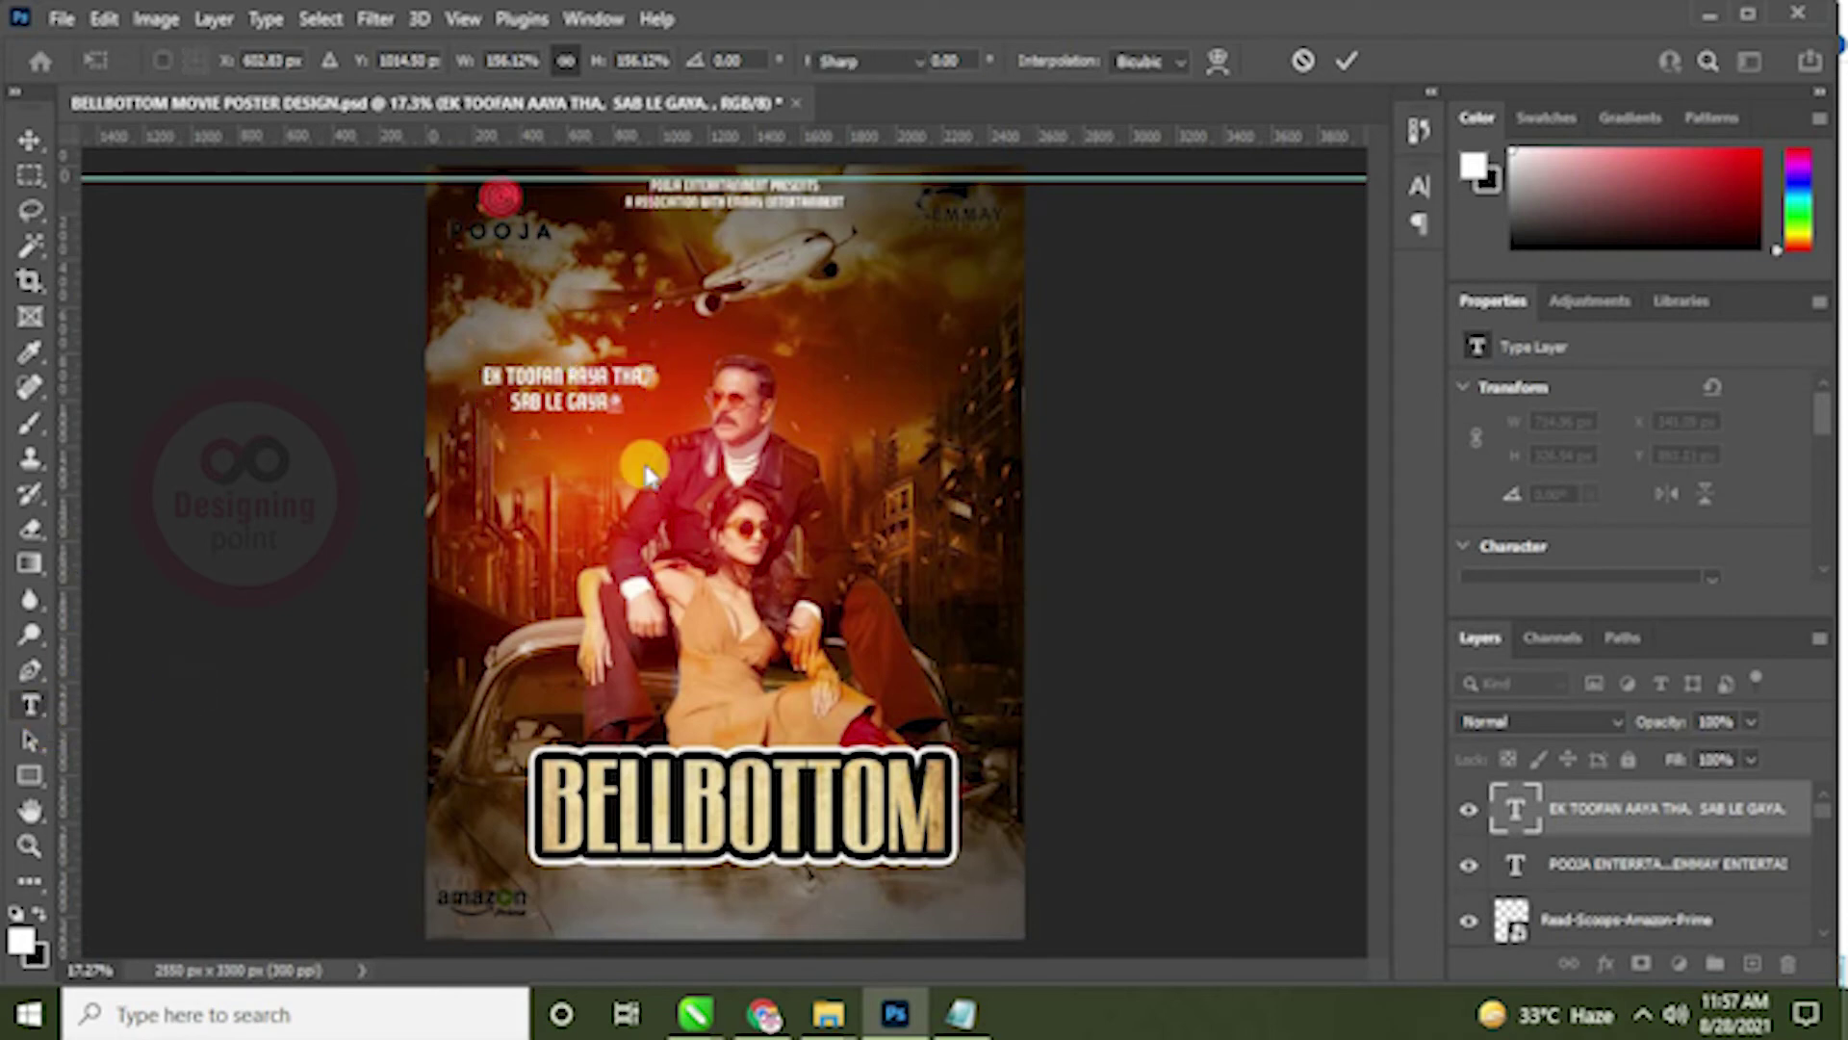
left_click(630, 409)
key("ctrl+a")
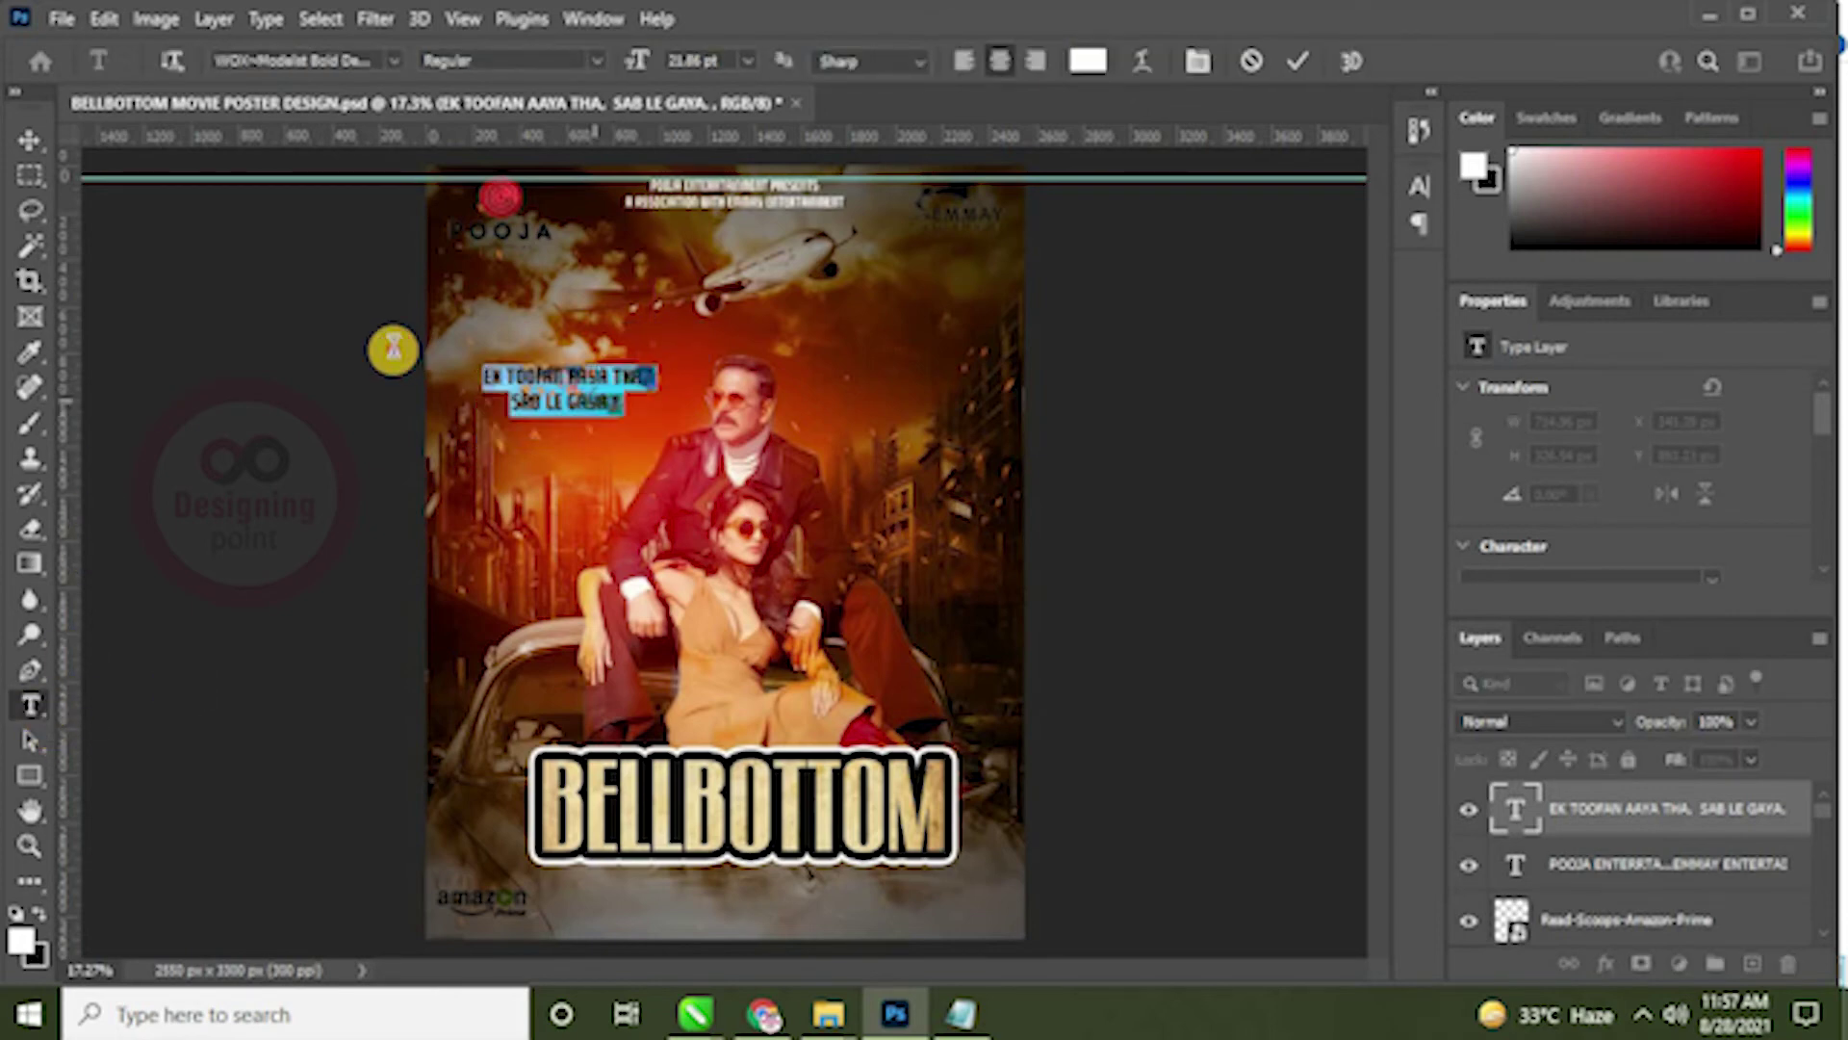
left_click(394, 61)
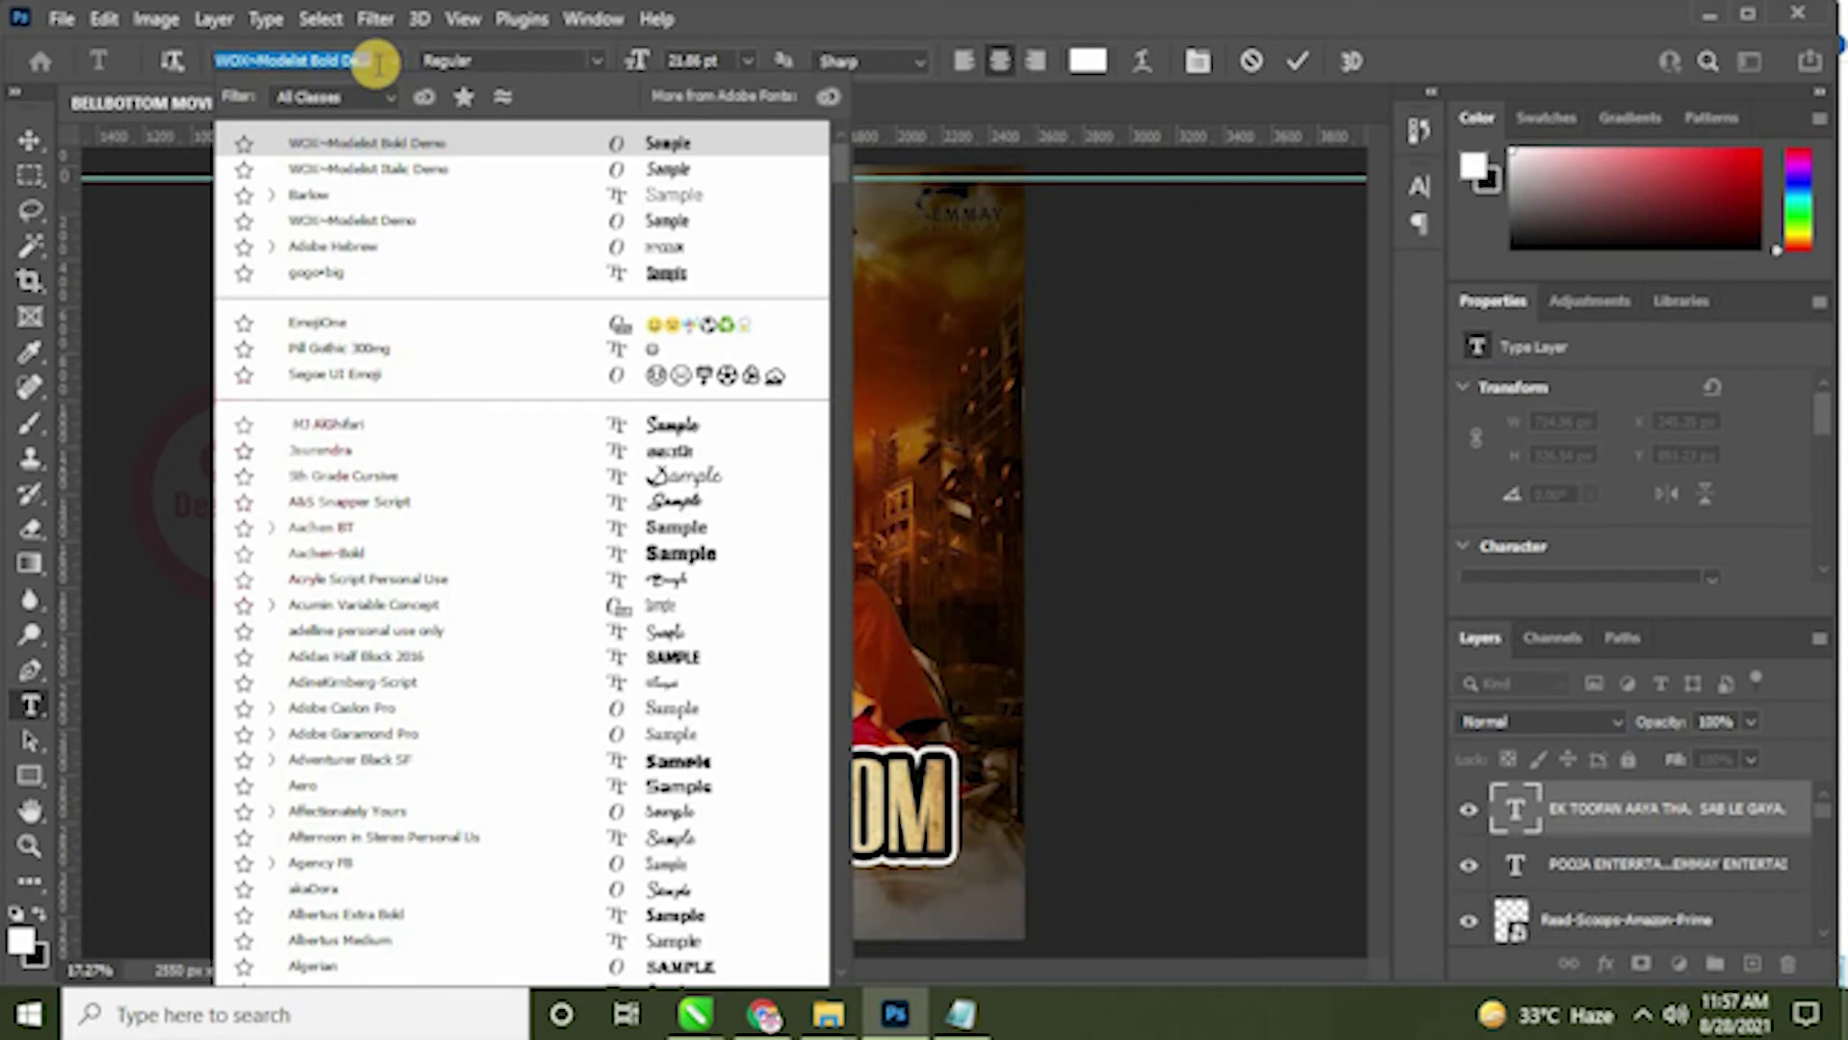
type("BARL")
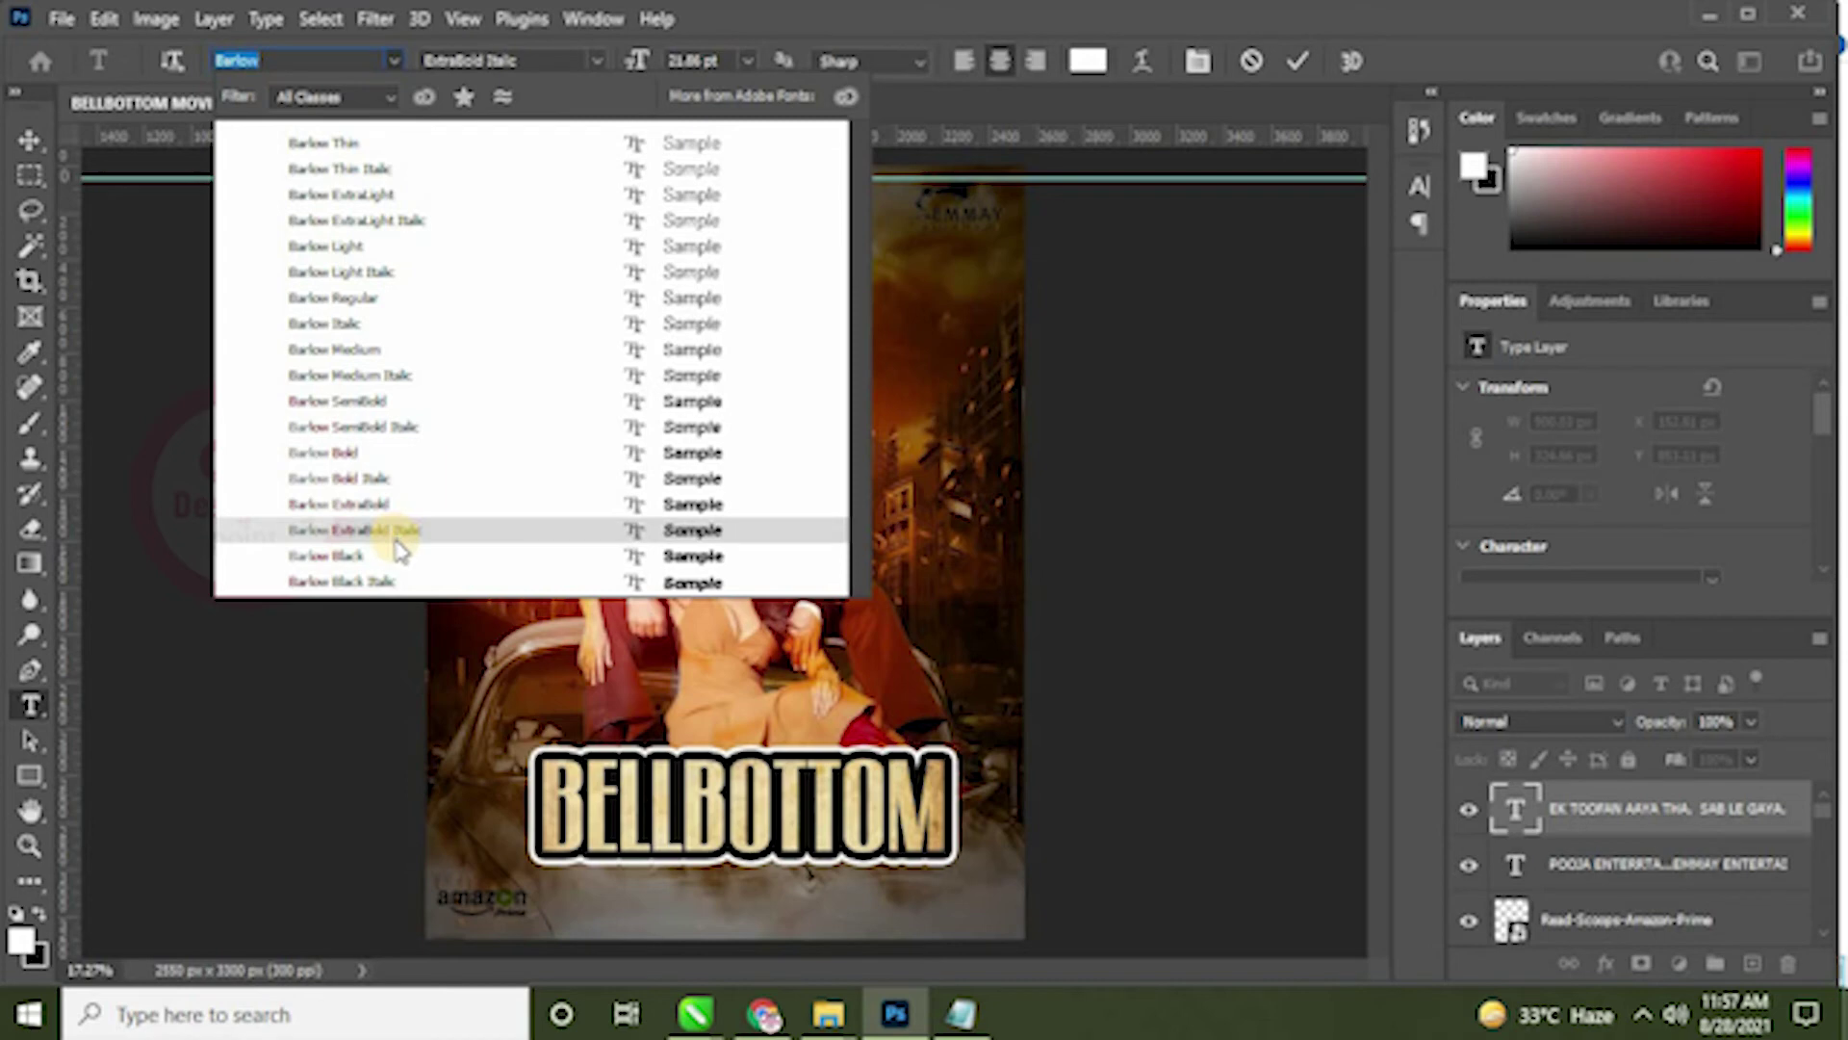
left_click(358, 559)
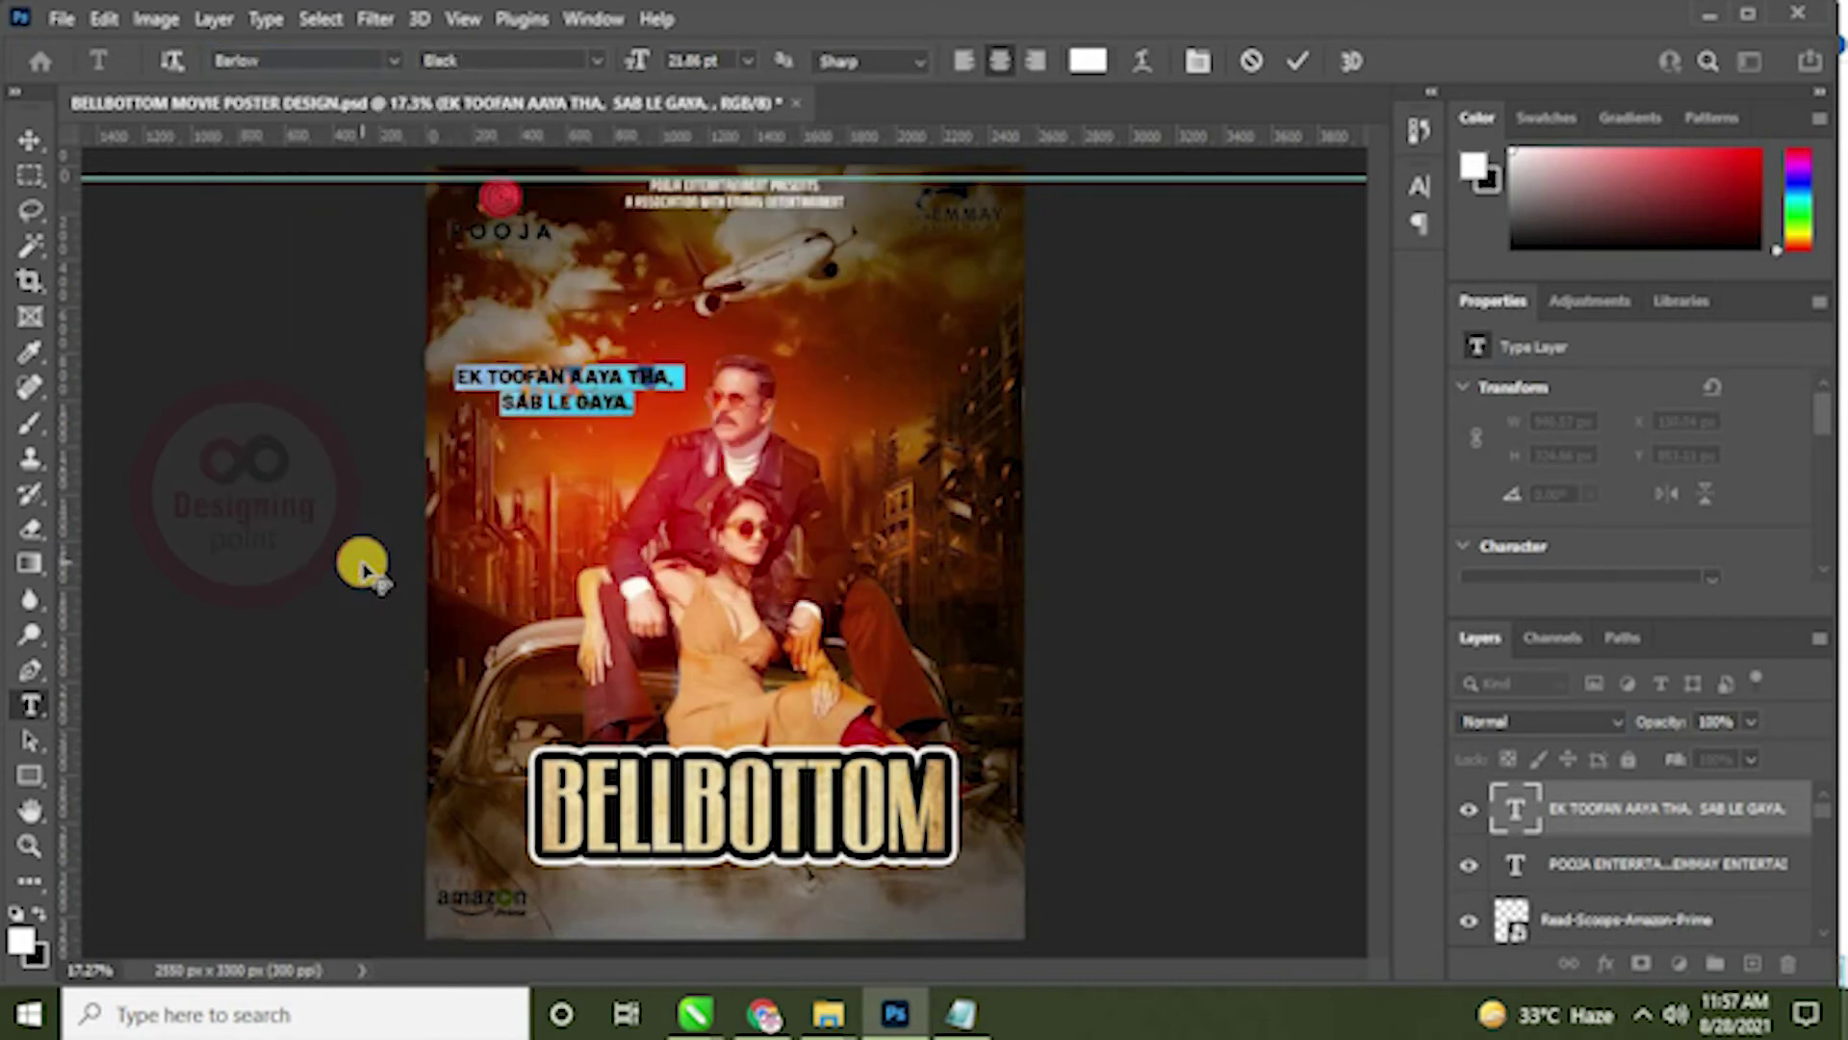
left_click(24, 141)
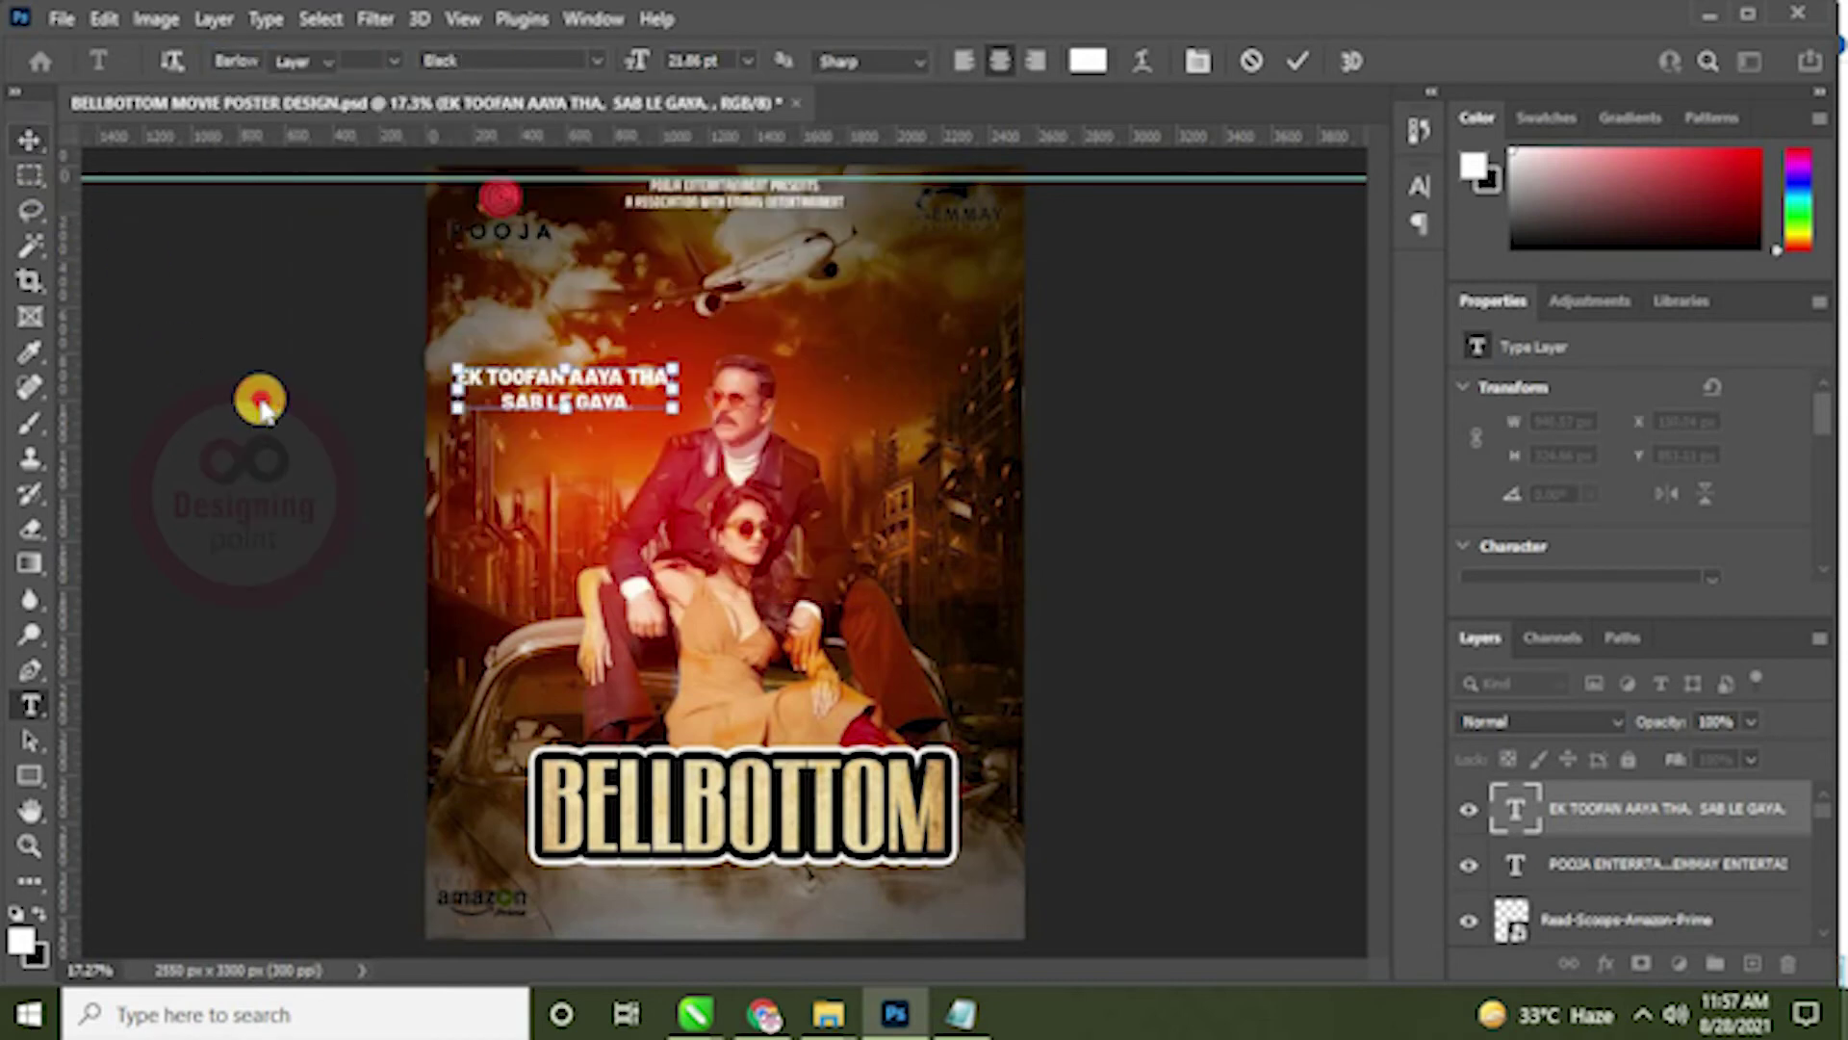
left_click(260, 405)
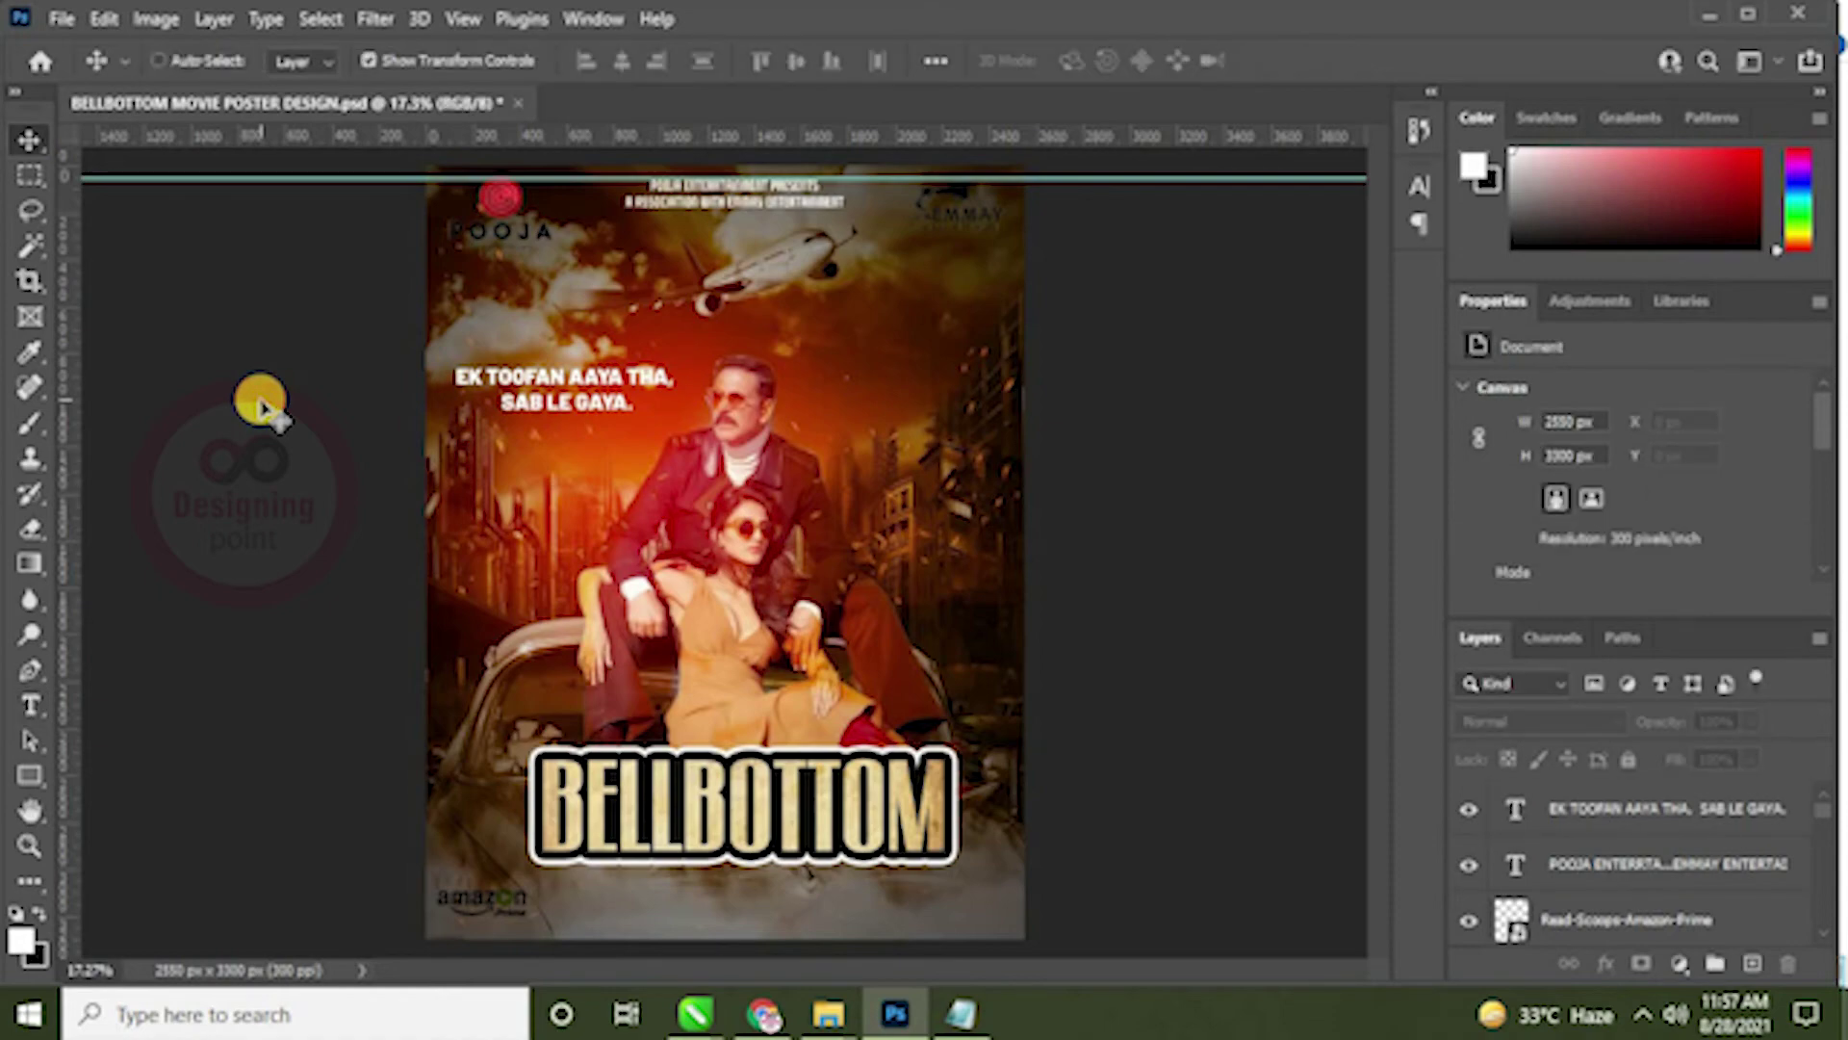
Step: Save the poster, and select the third item's film credit paragraph in the CONTENT text file for copying
key("ctrl+s")
key("alt+Tab")
left_click(610, 465)
left_click(461, 392)
left_click(1190, 521, "shift")
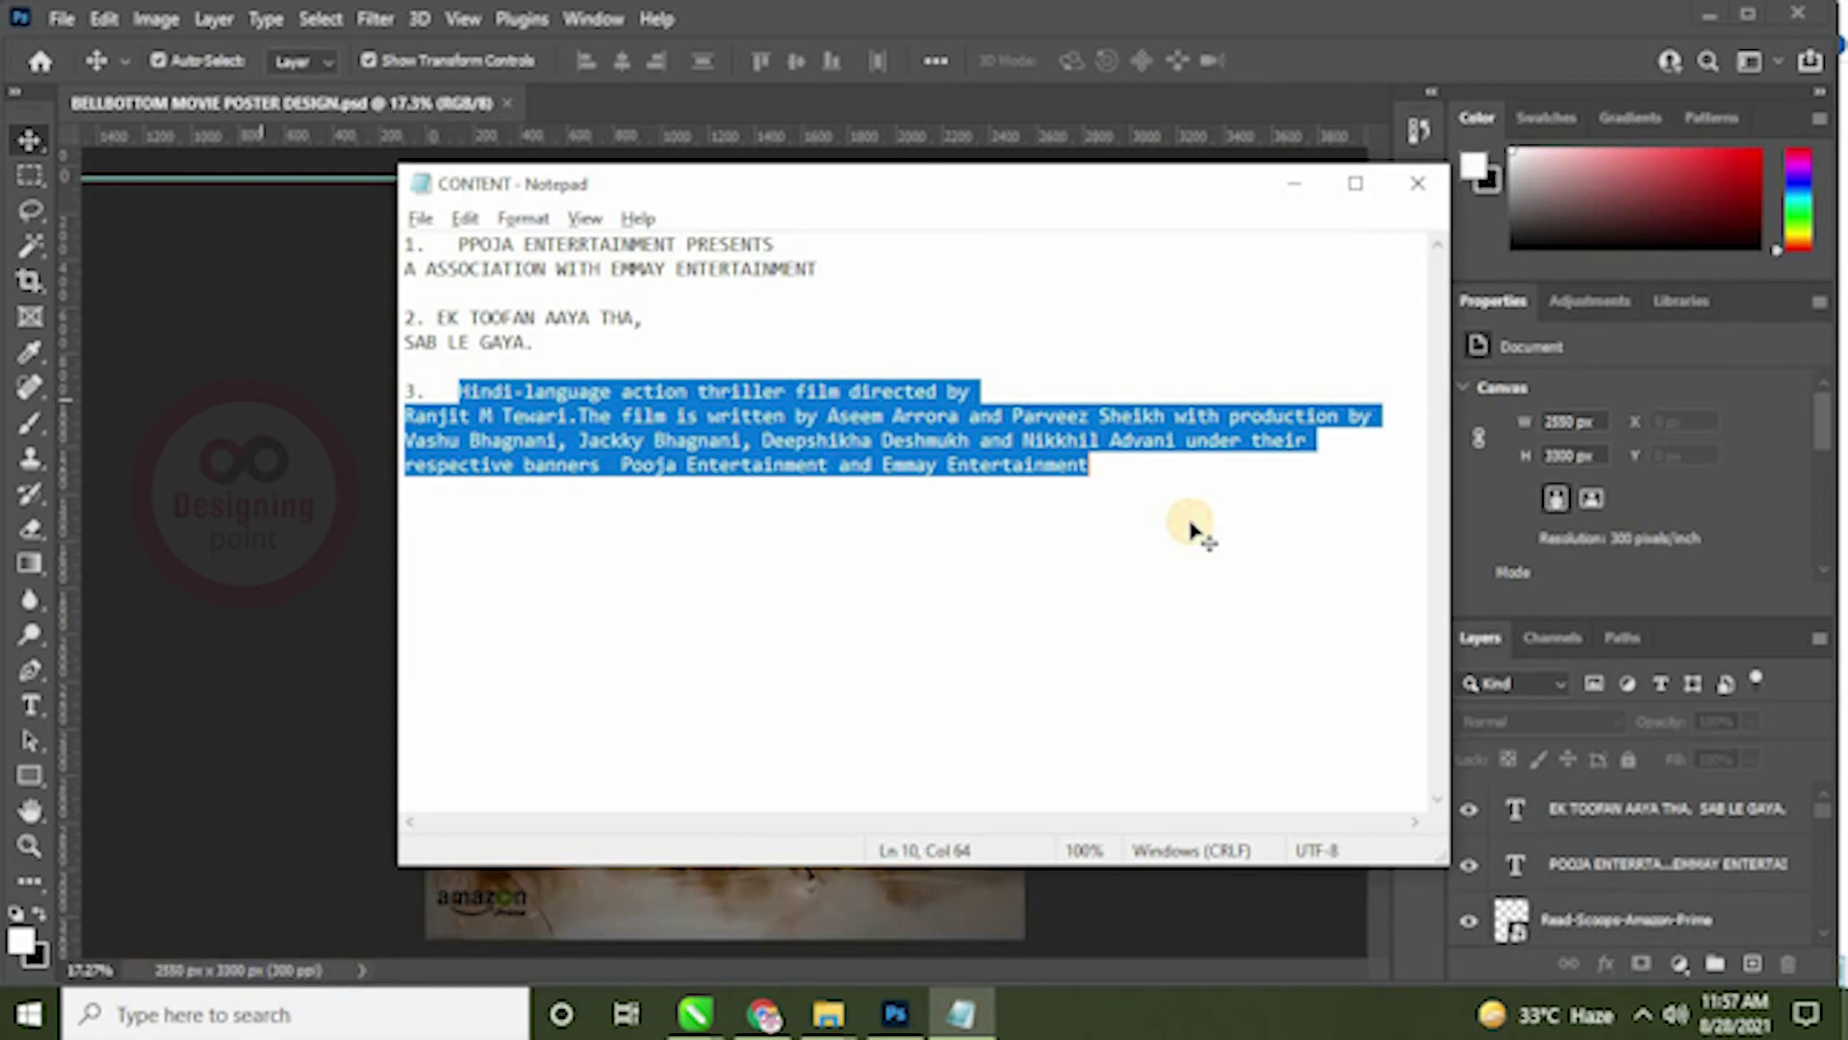
Step: Back in Photoshop, paste the credit paragraph into a text box beneath the BELLBOTTOM title and scale it to about 144%
key("alt+Tab")
left_click(29, 704)
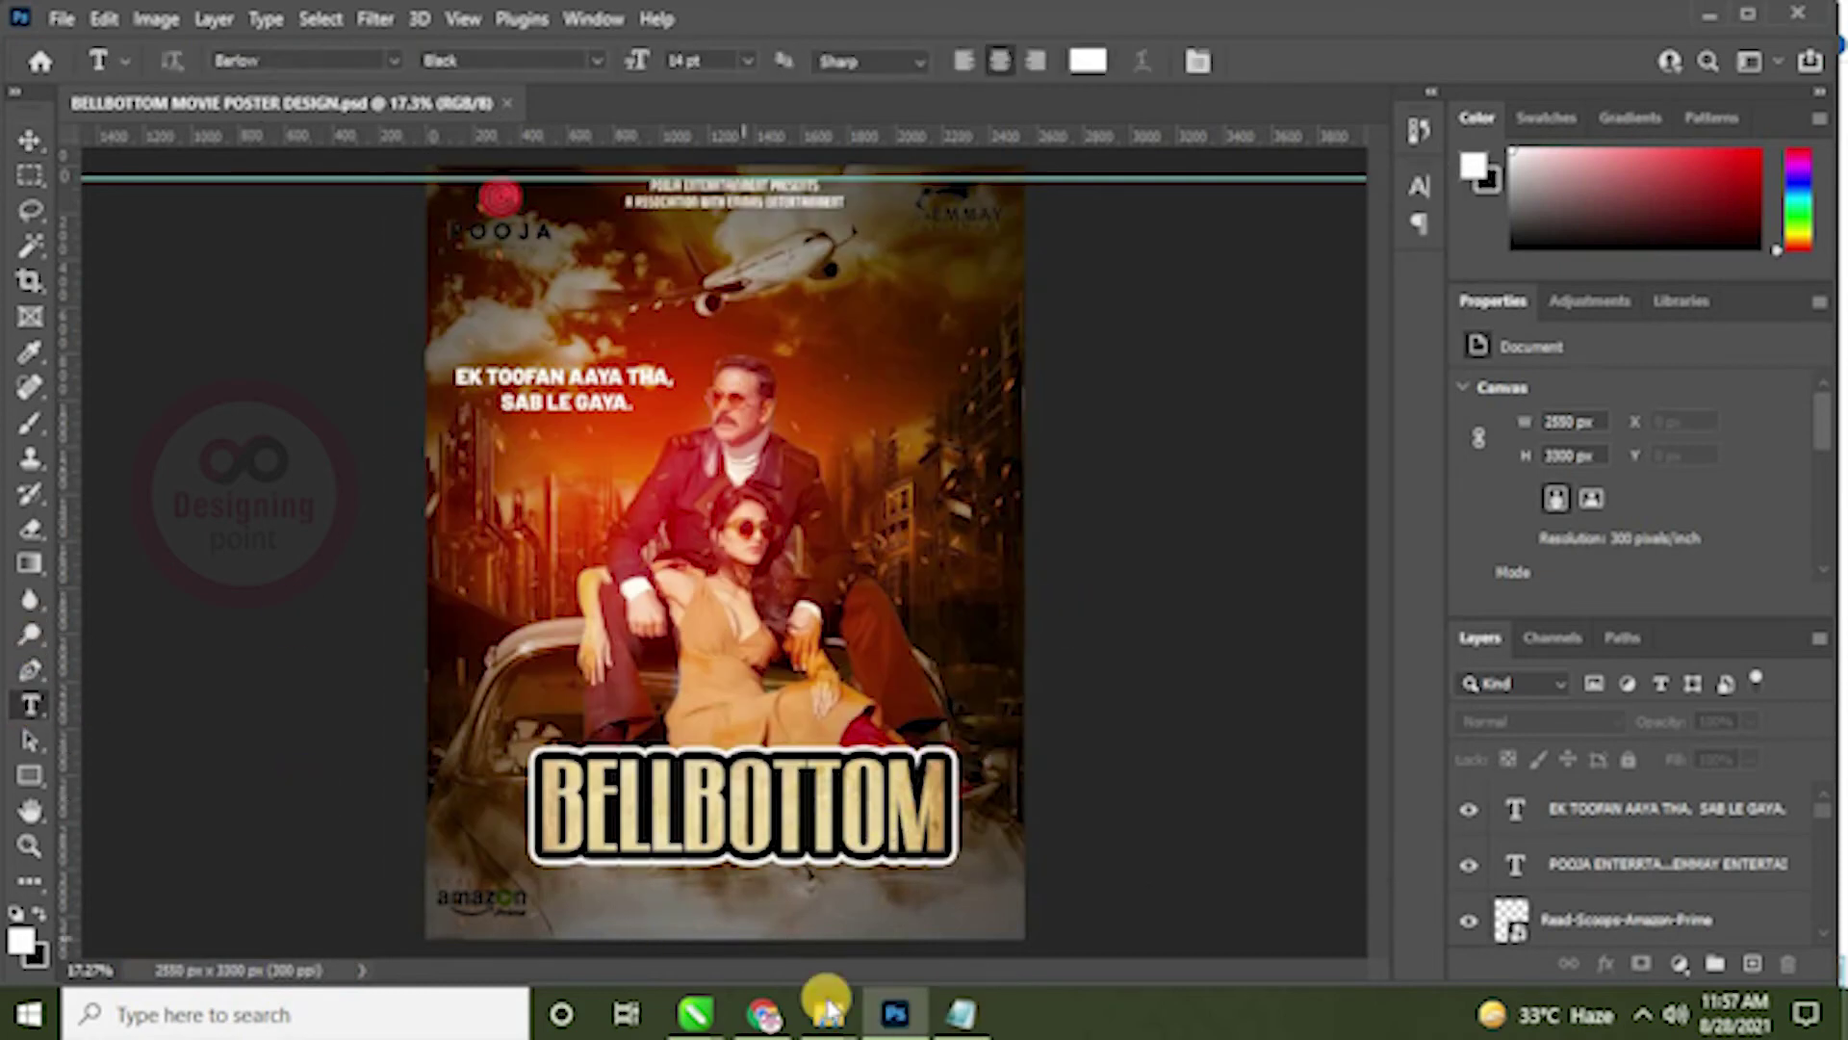
left_click_drag(549, 894, 962, 931)
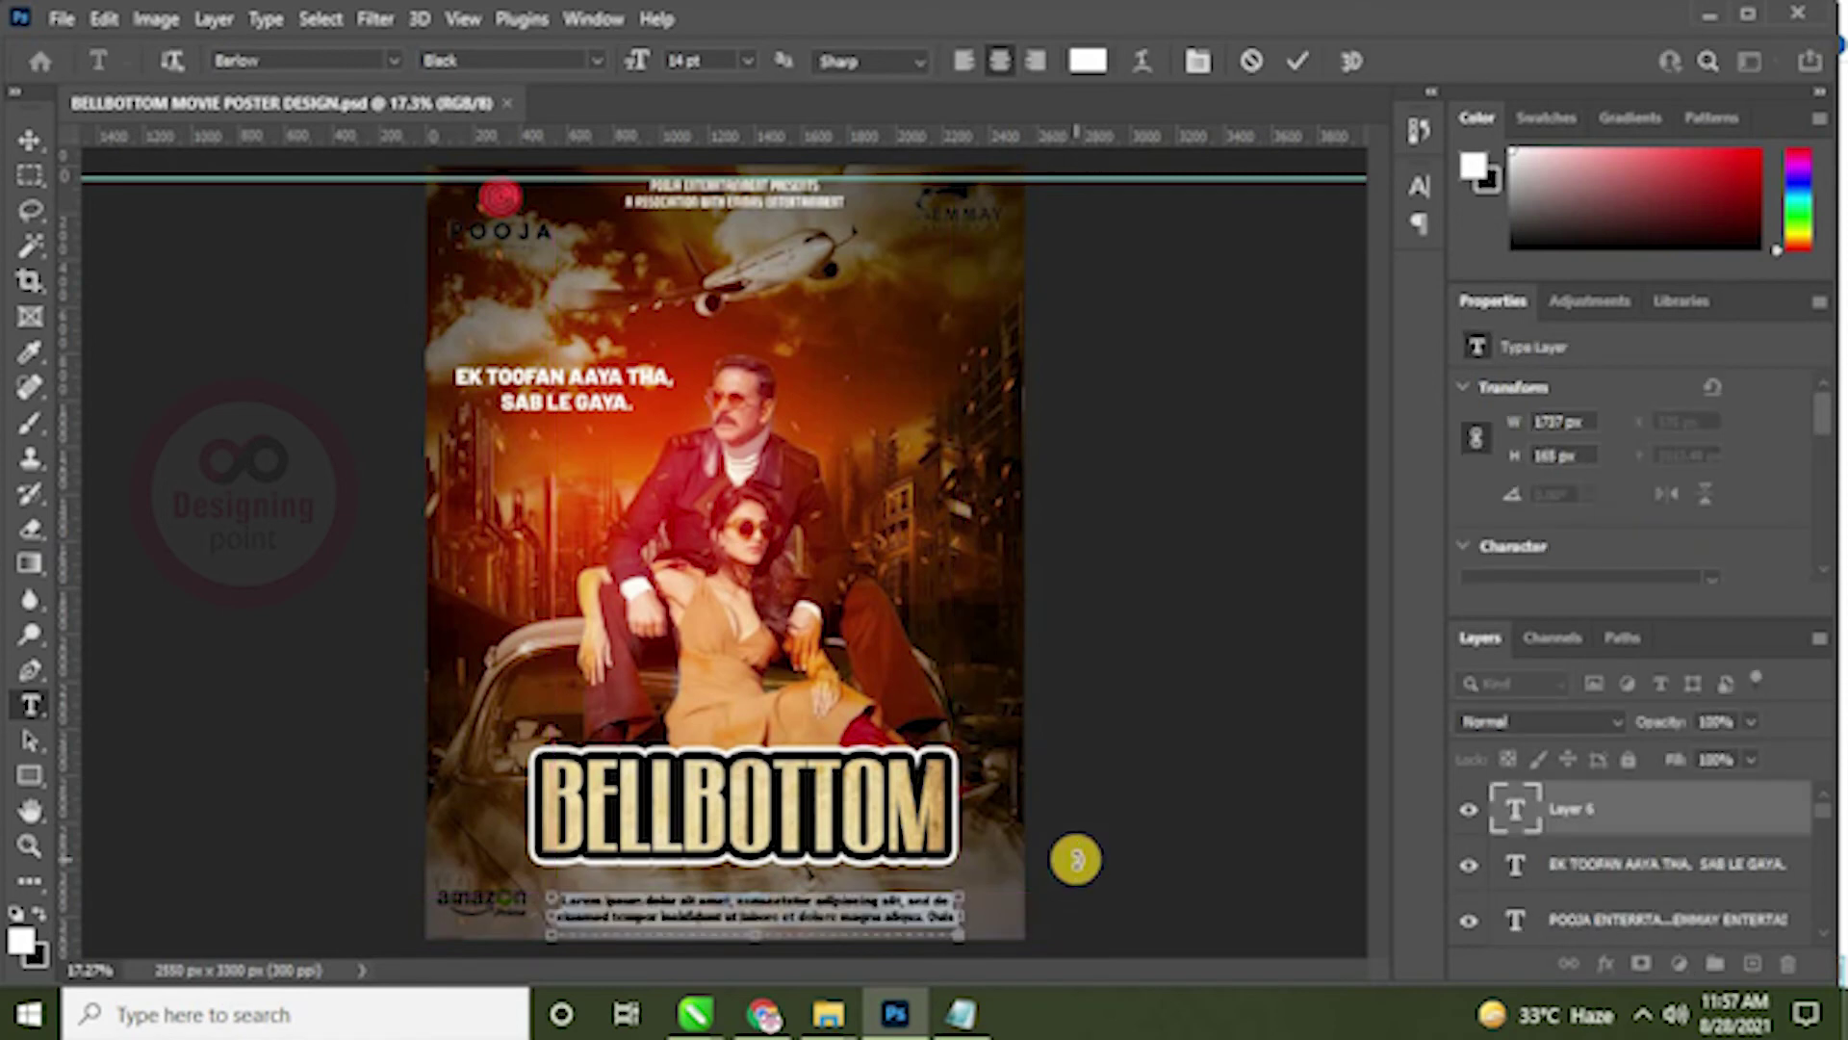
type("Hindi-language action thriller film directed by Ranjit M Tewari.The film is written by Aseem Arrora and Parveez")
left_click(21, 144)
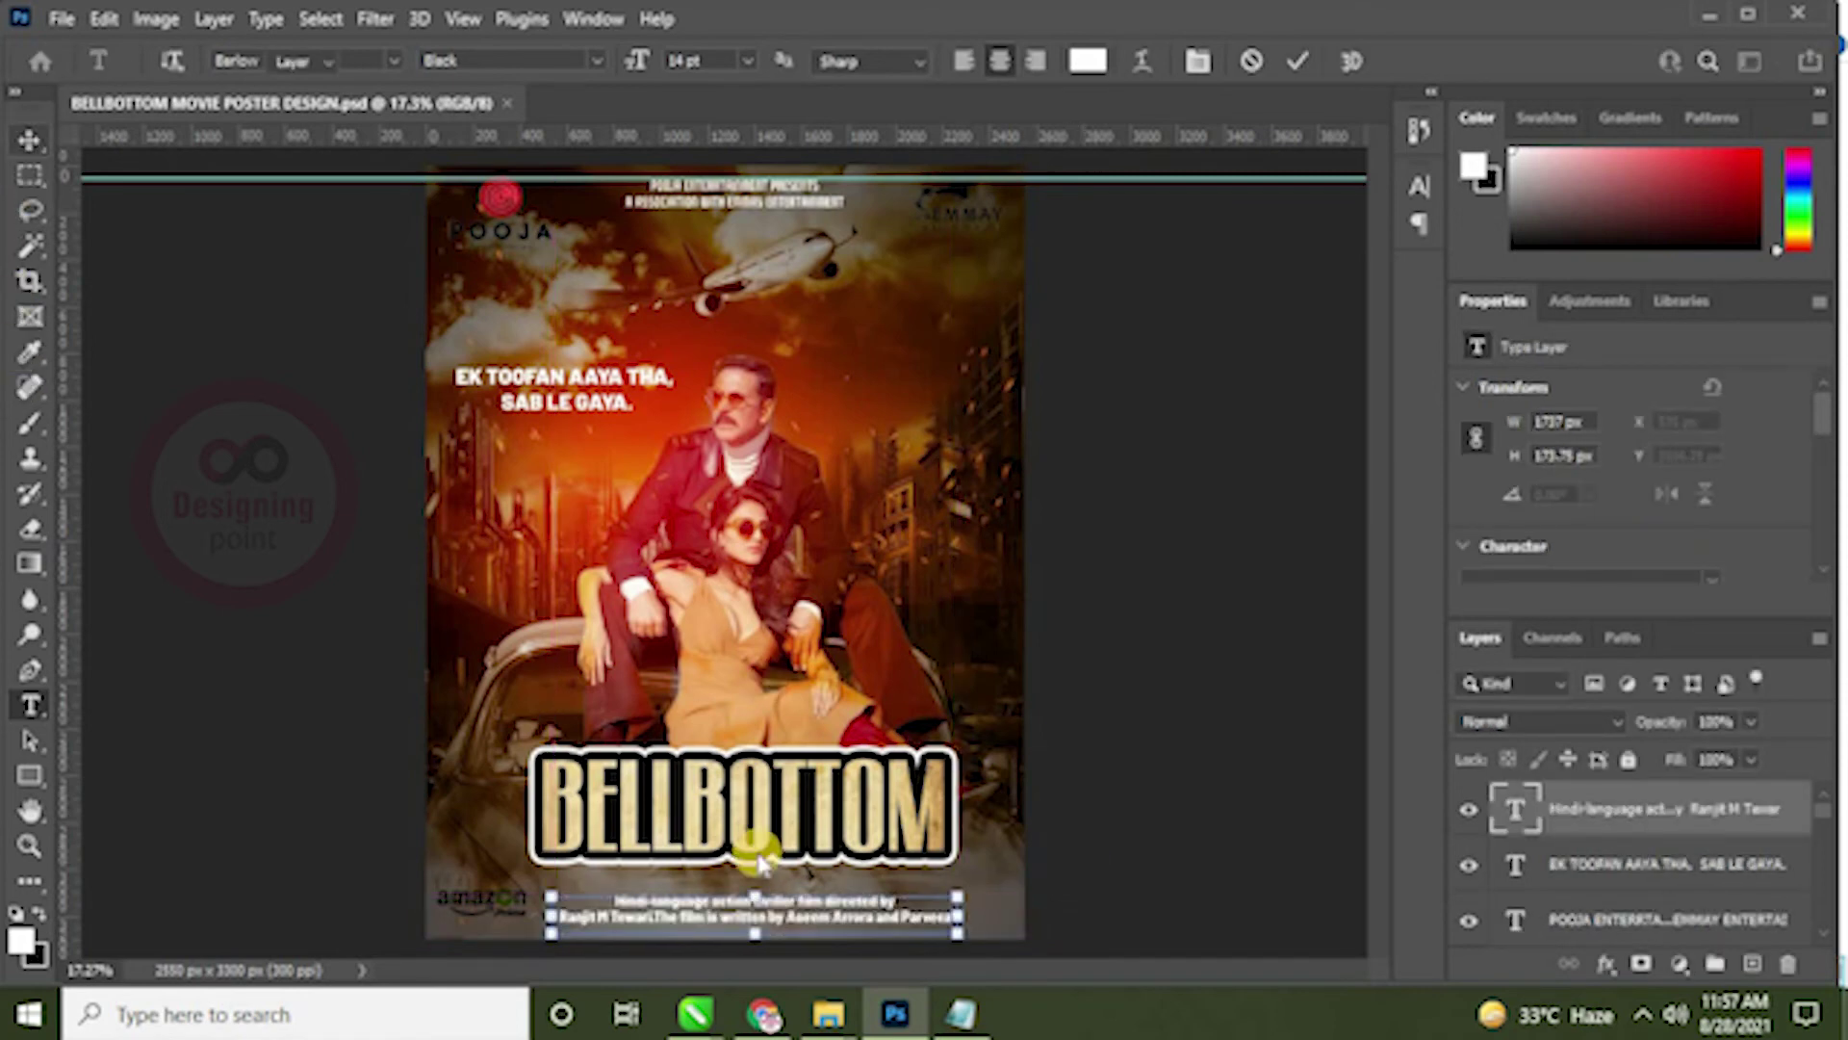
key("ctrl+t")
left_click_drag(757, 895, 763, 869)
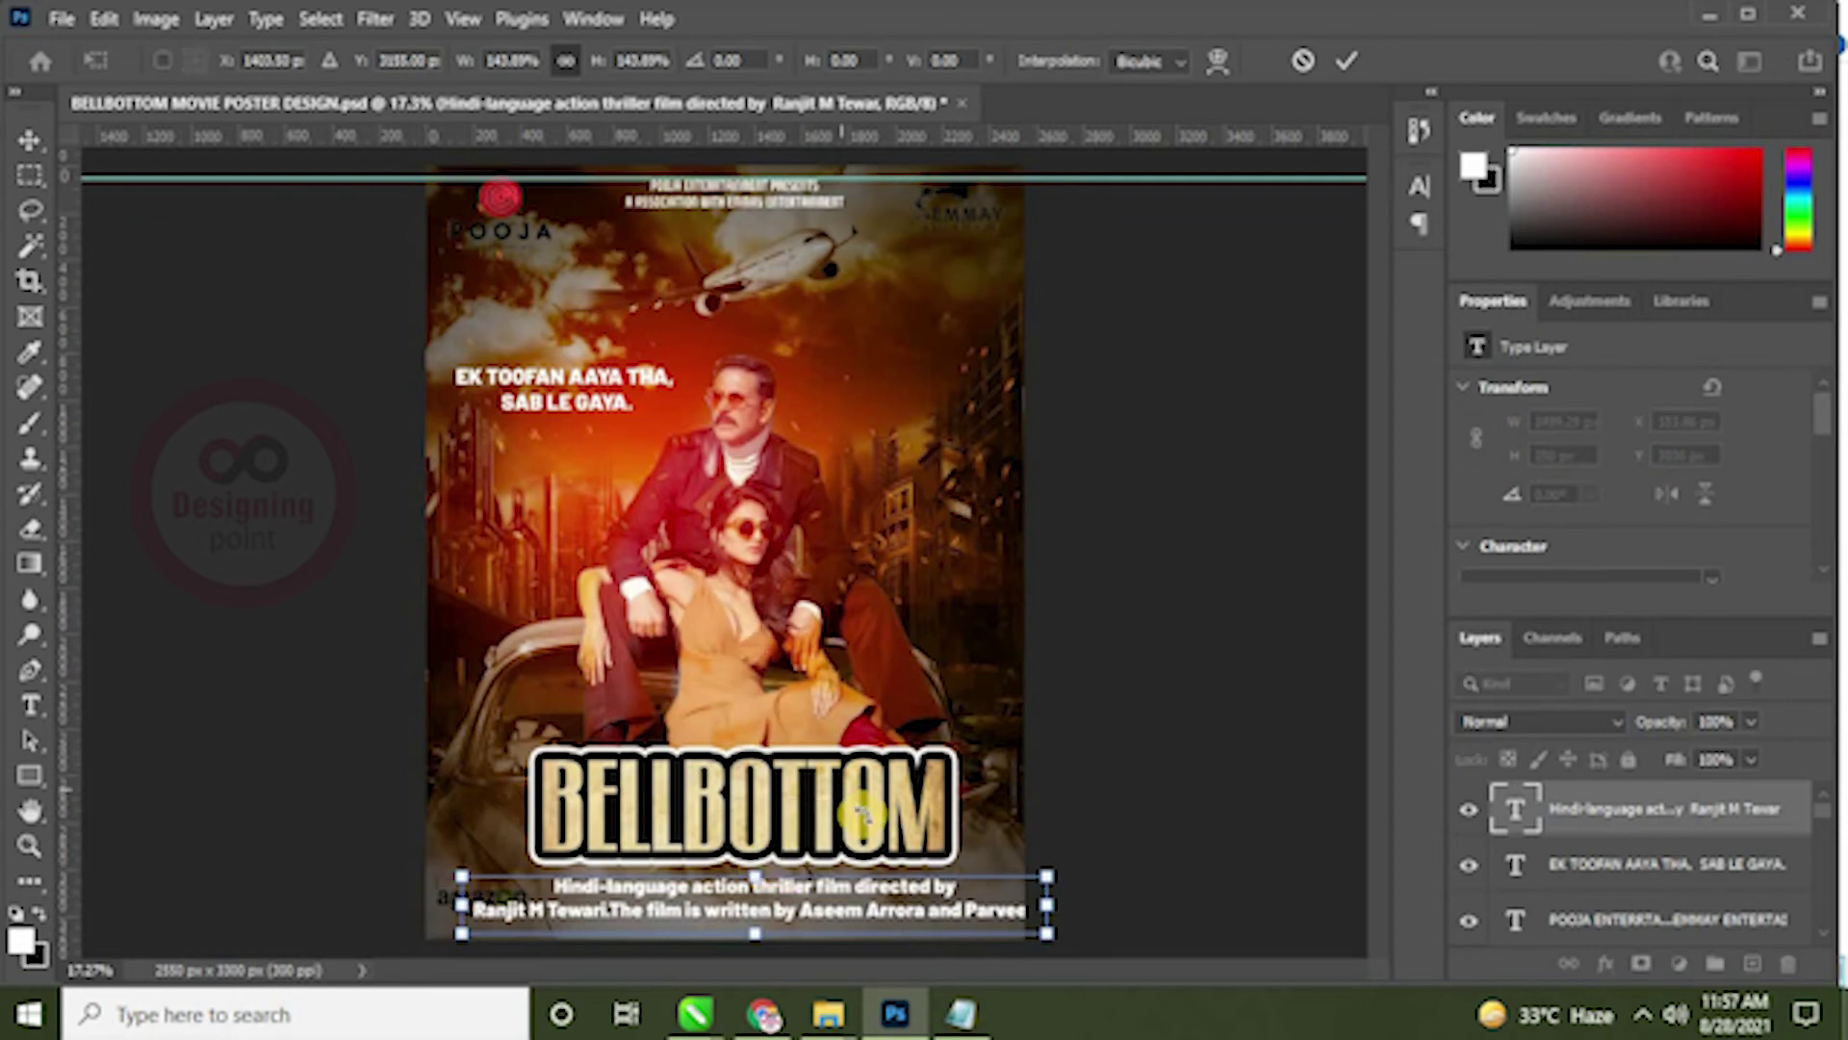
key("Return")
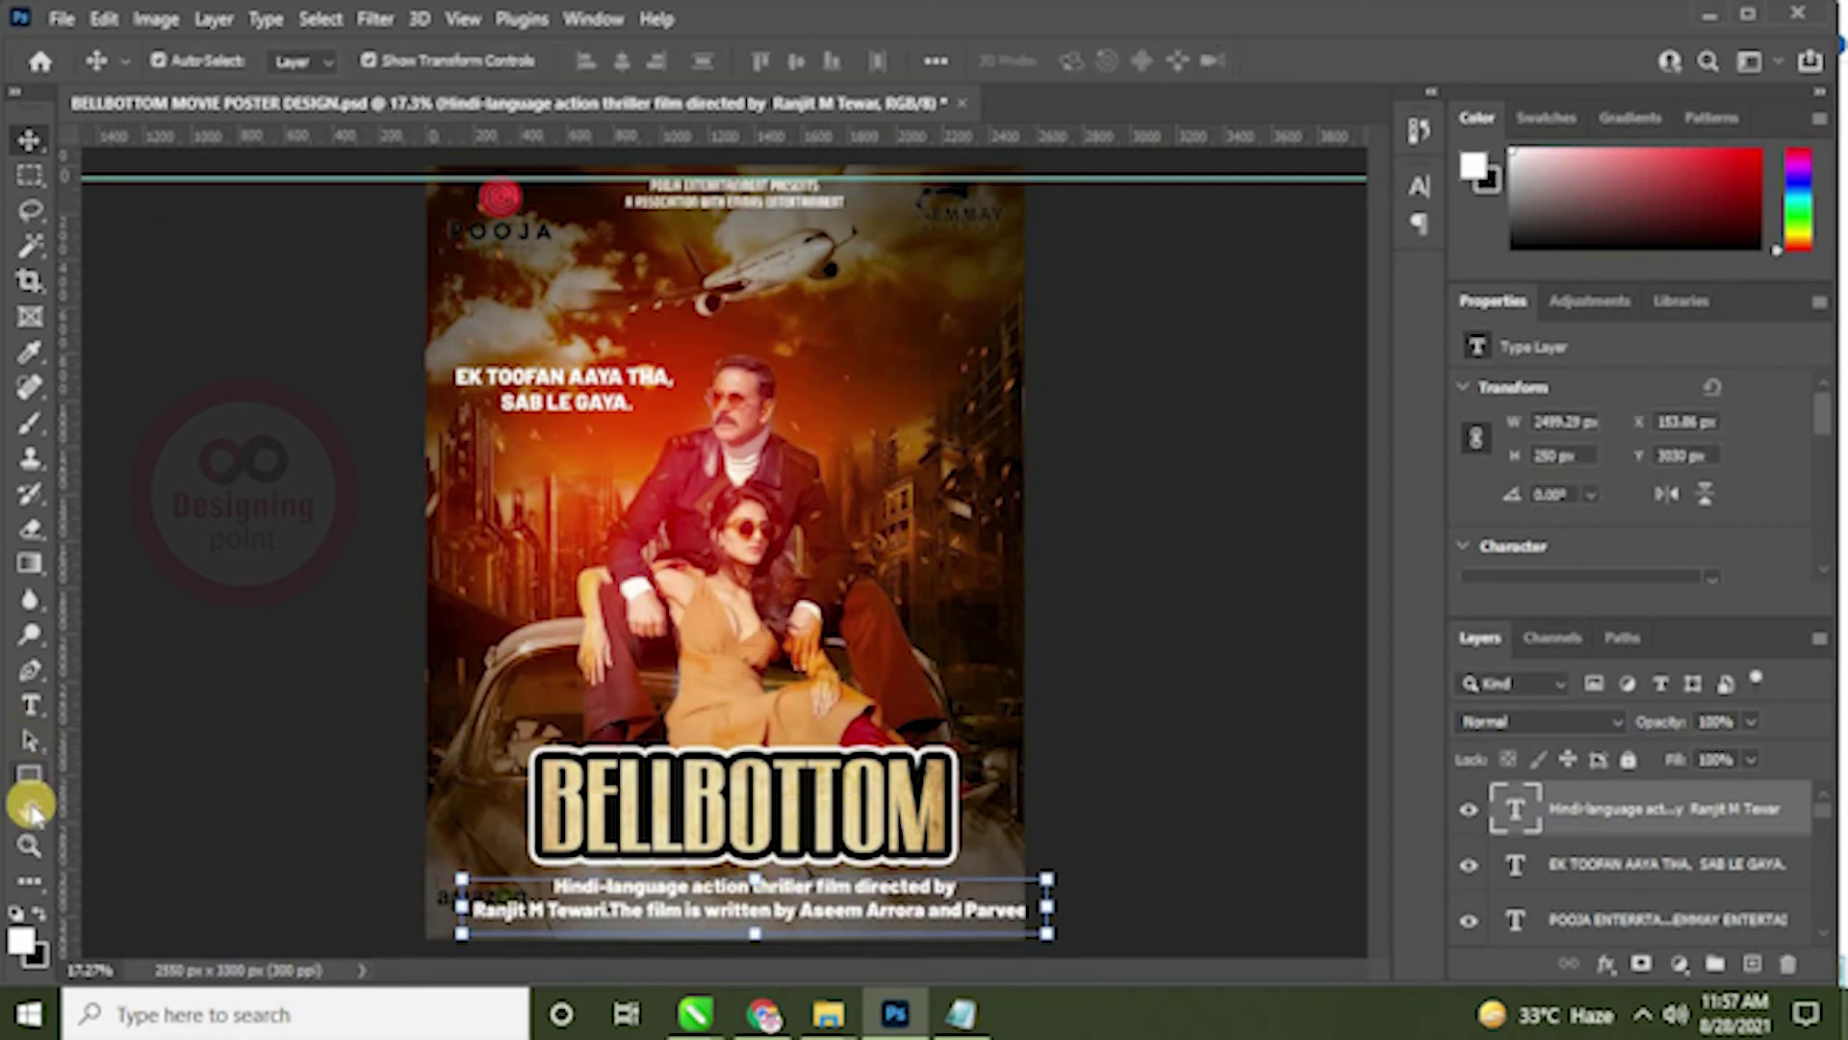
Step: Set the credit text's font to Barlow Light and commit the edit
left_click(563, 900)
key("ctrl+a")
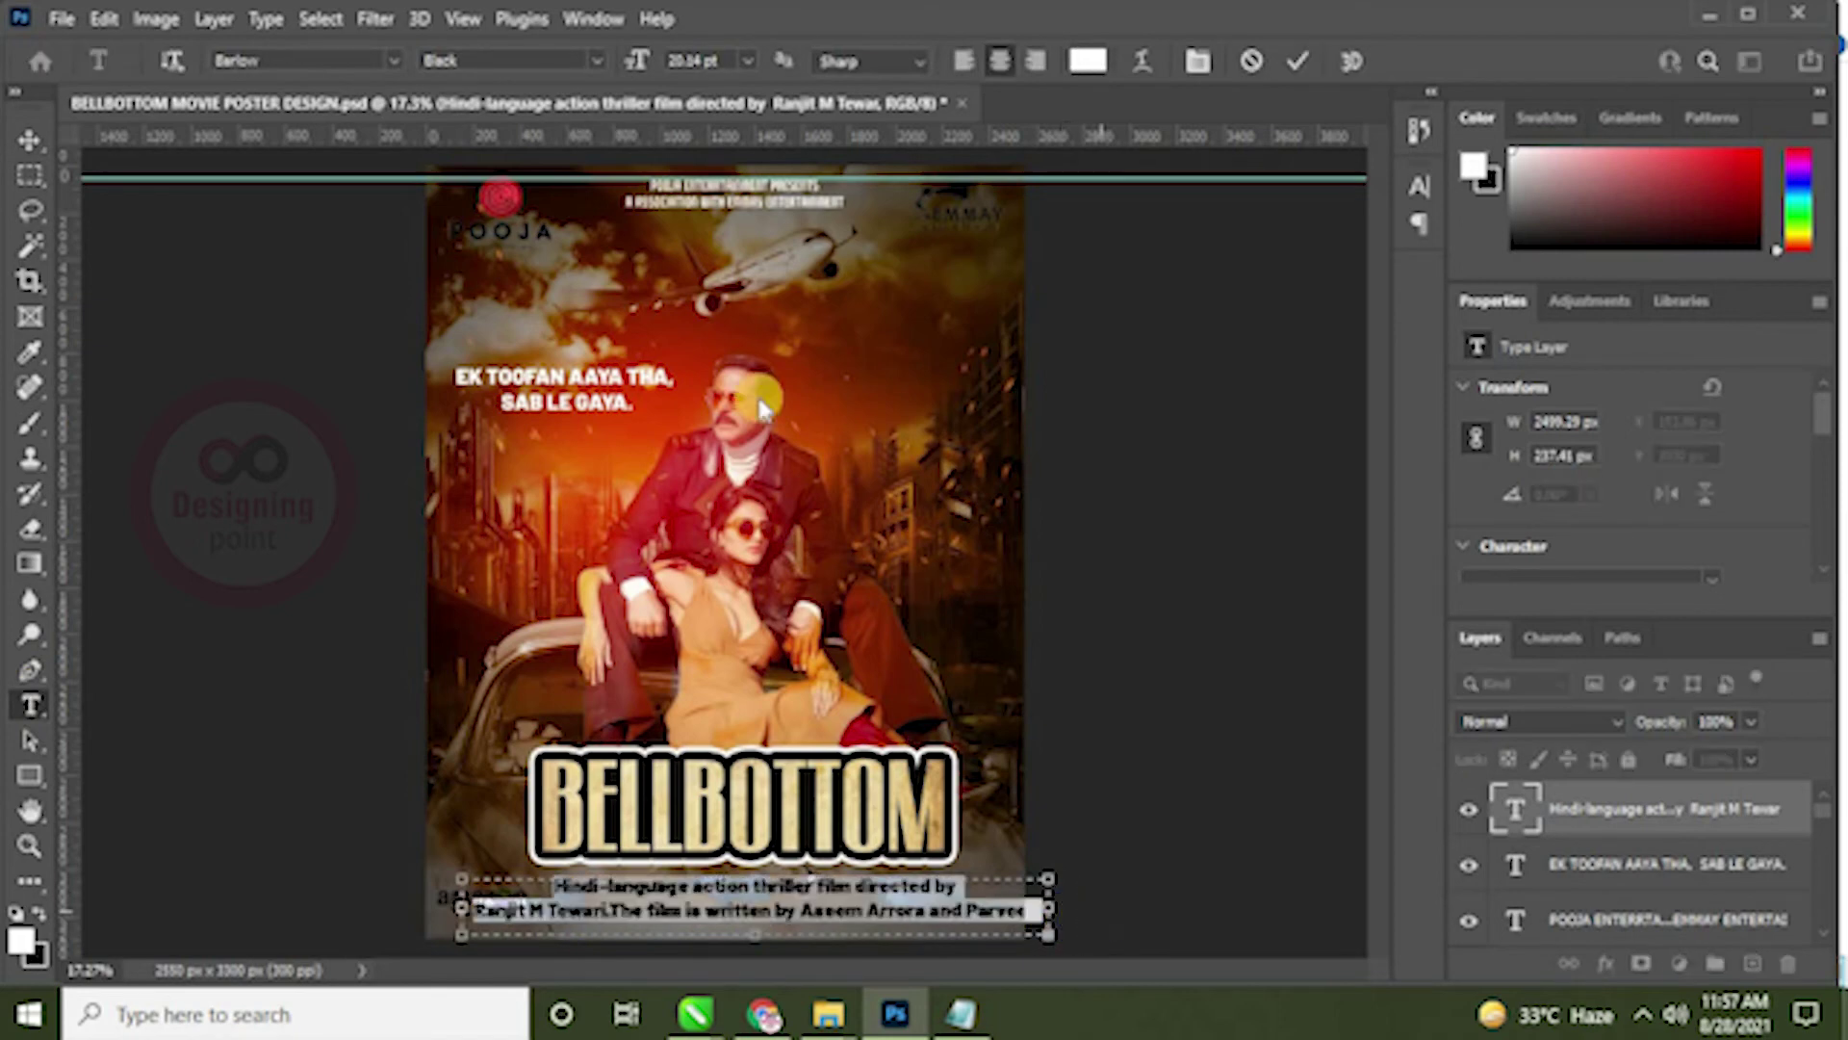
left_click(388, 62)
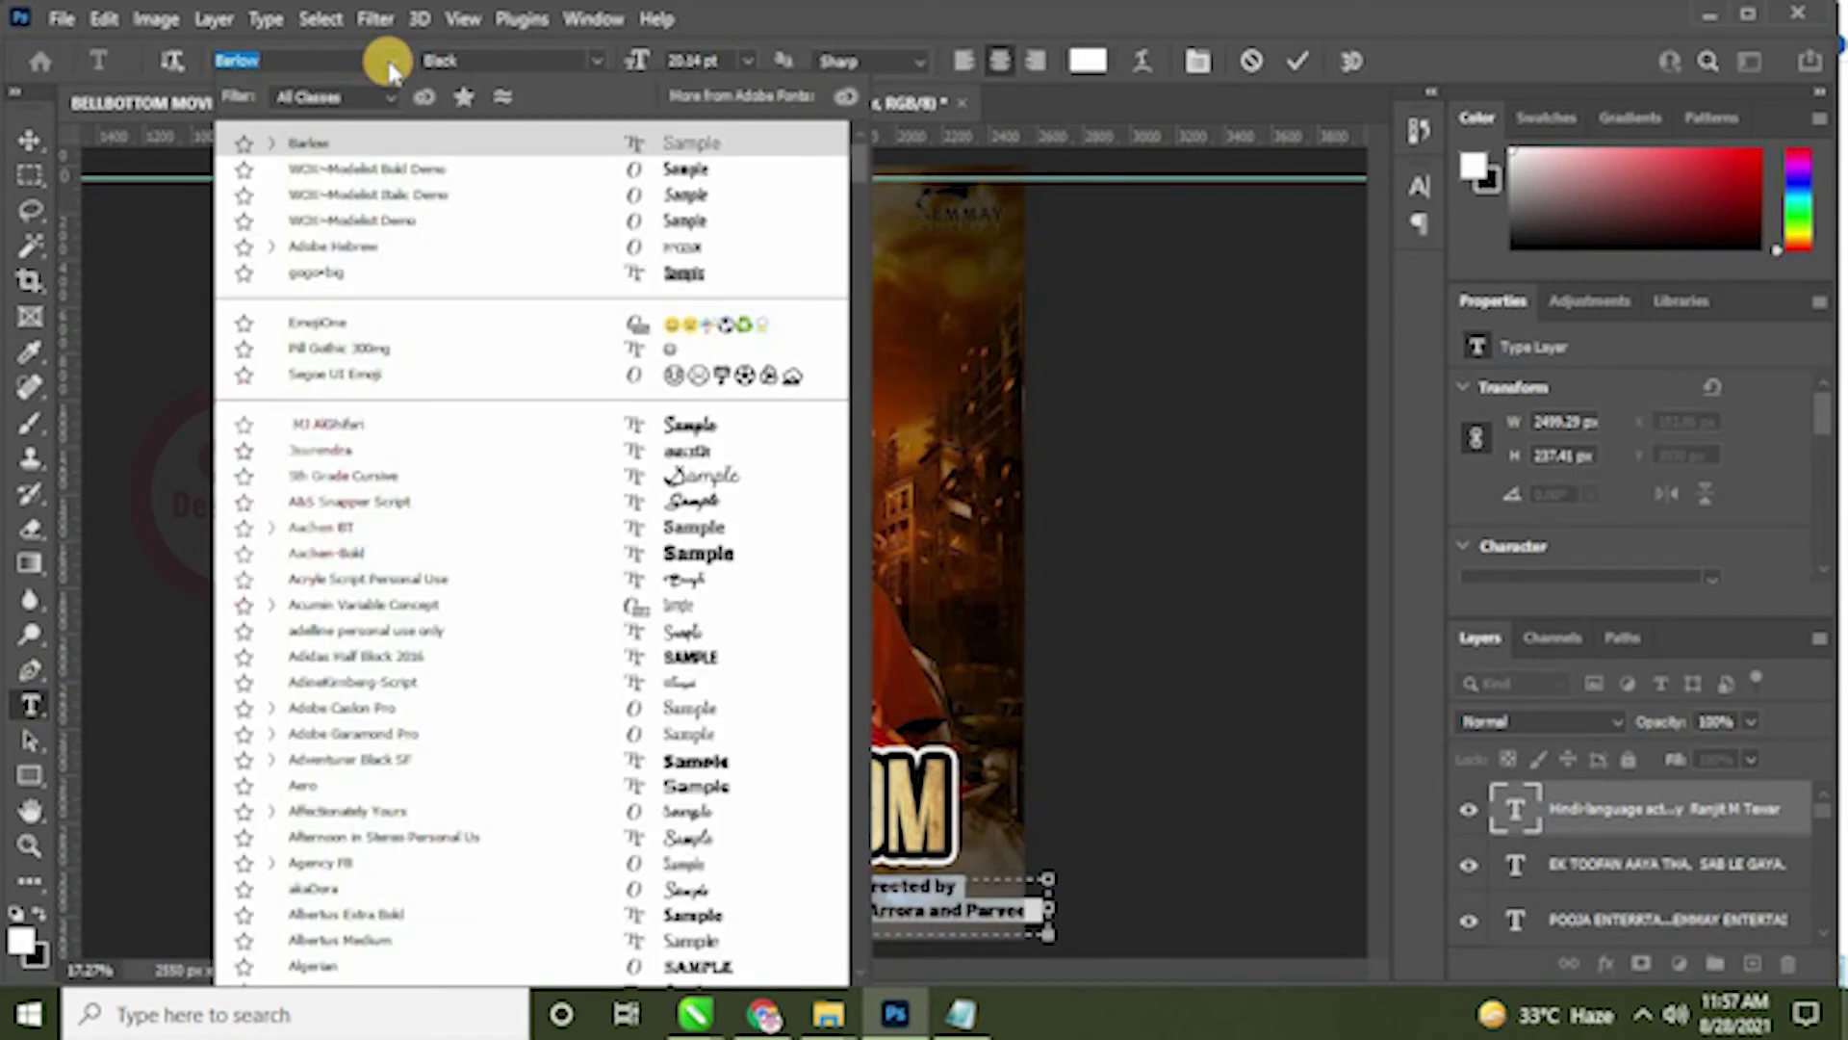
left_click(285, 55)
type("BARL")
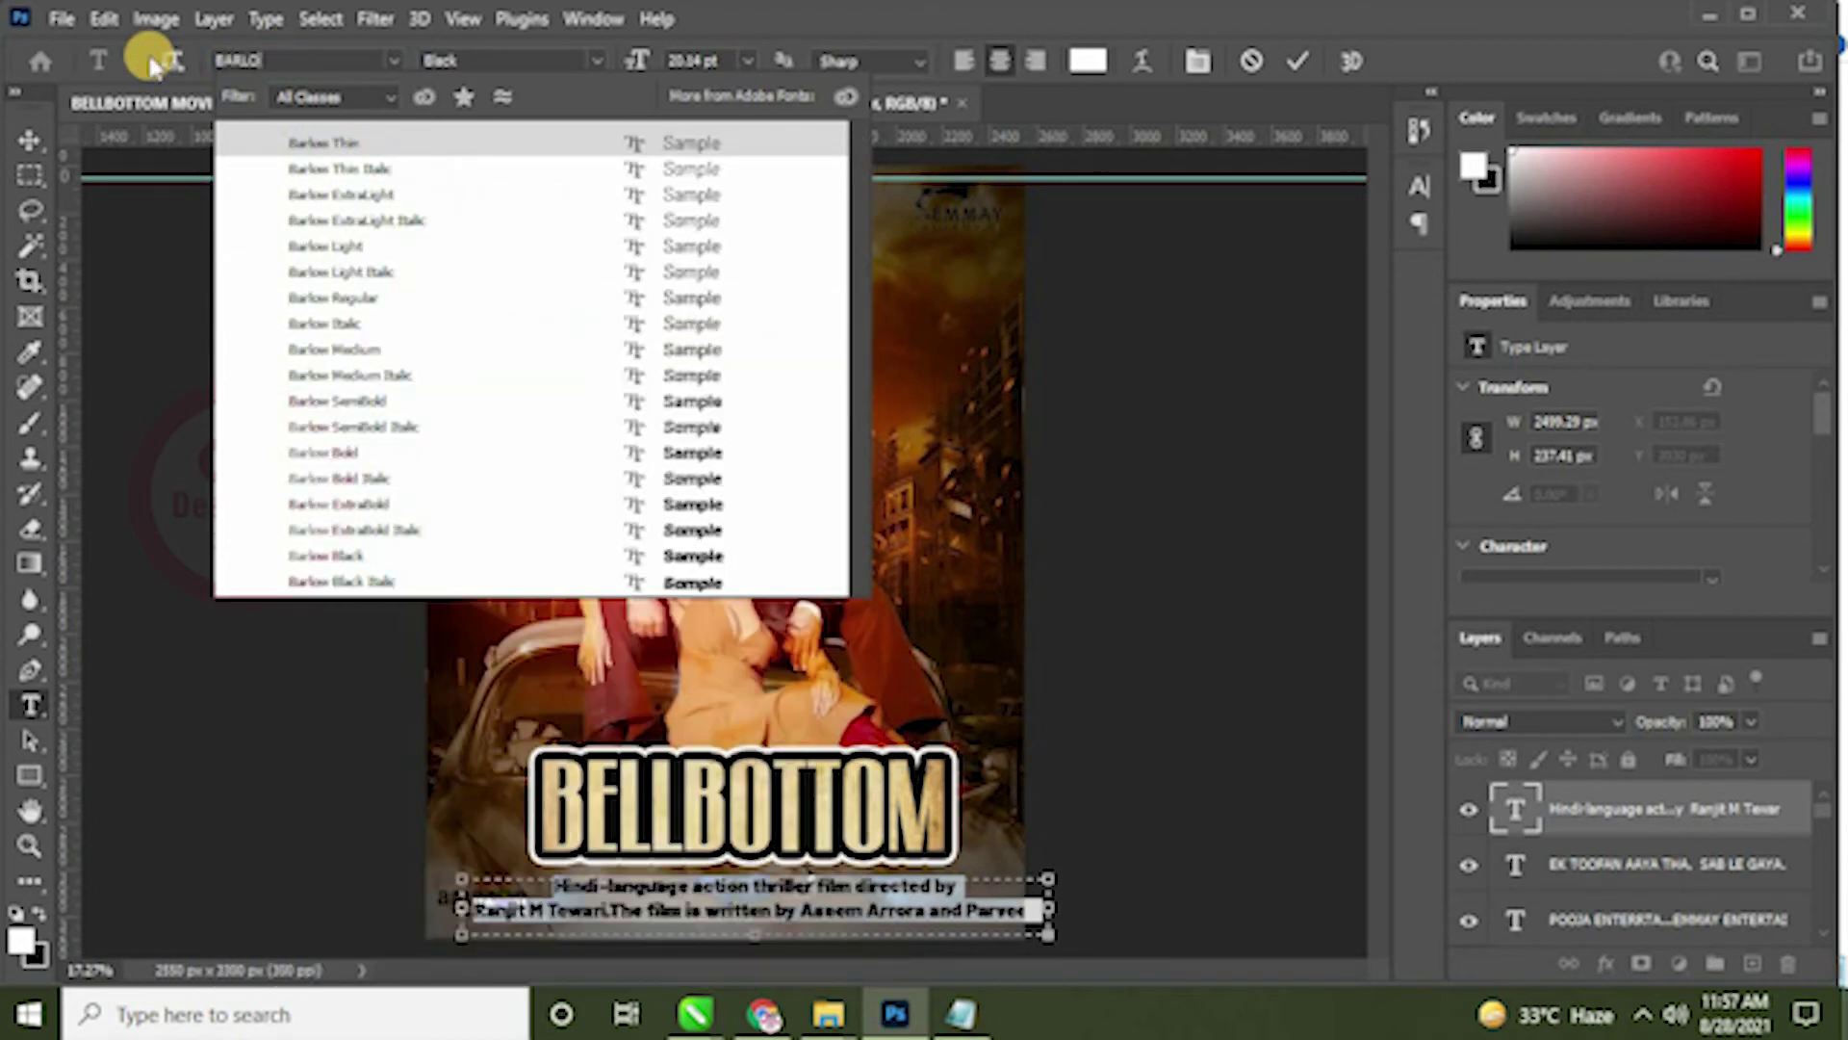
type("O")
left_click(356, 246)
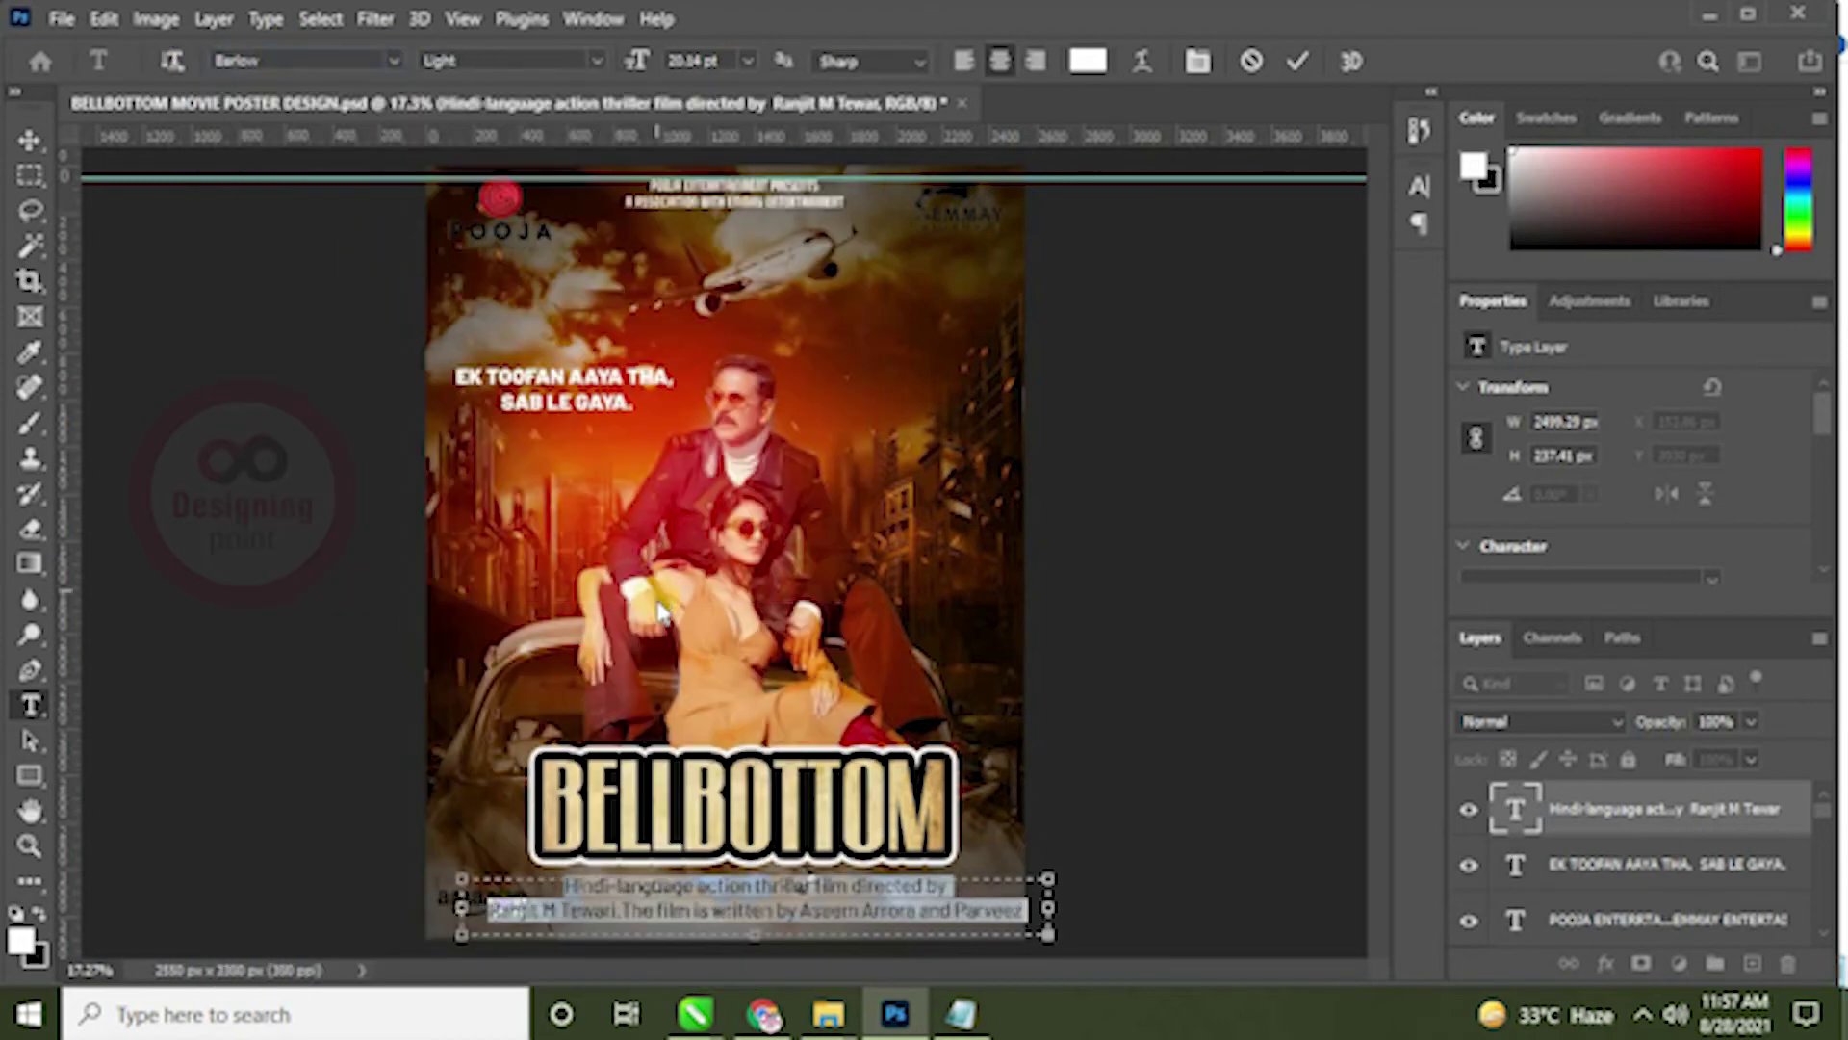
key("ctrl+plus")
key("ctrl+plus")
key("ctrl+plus")
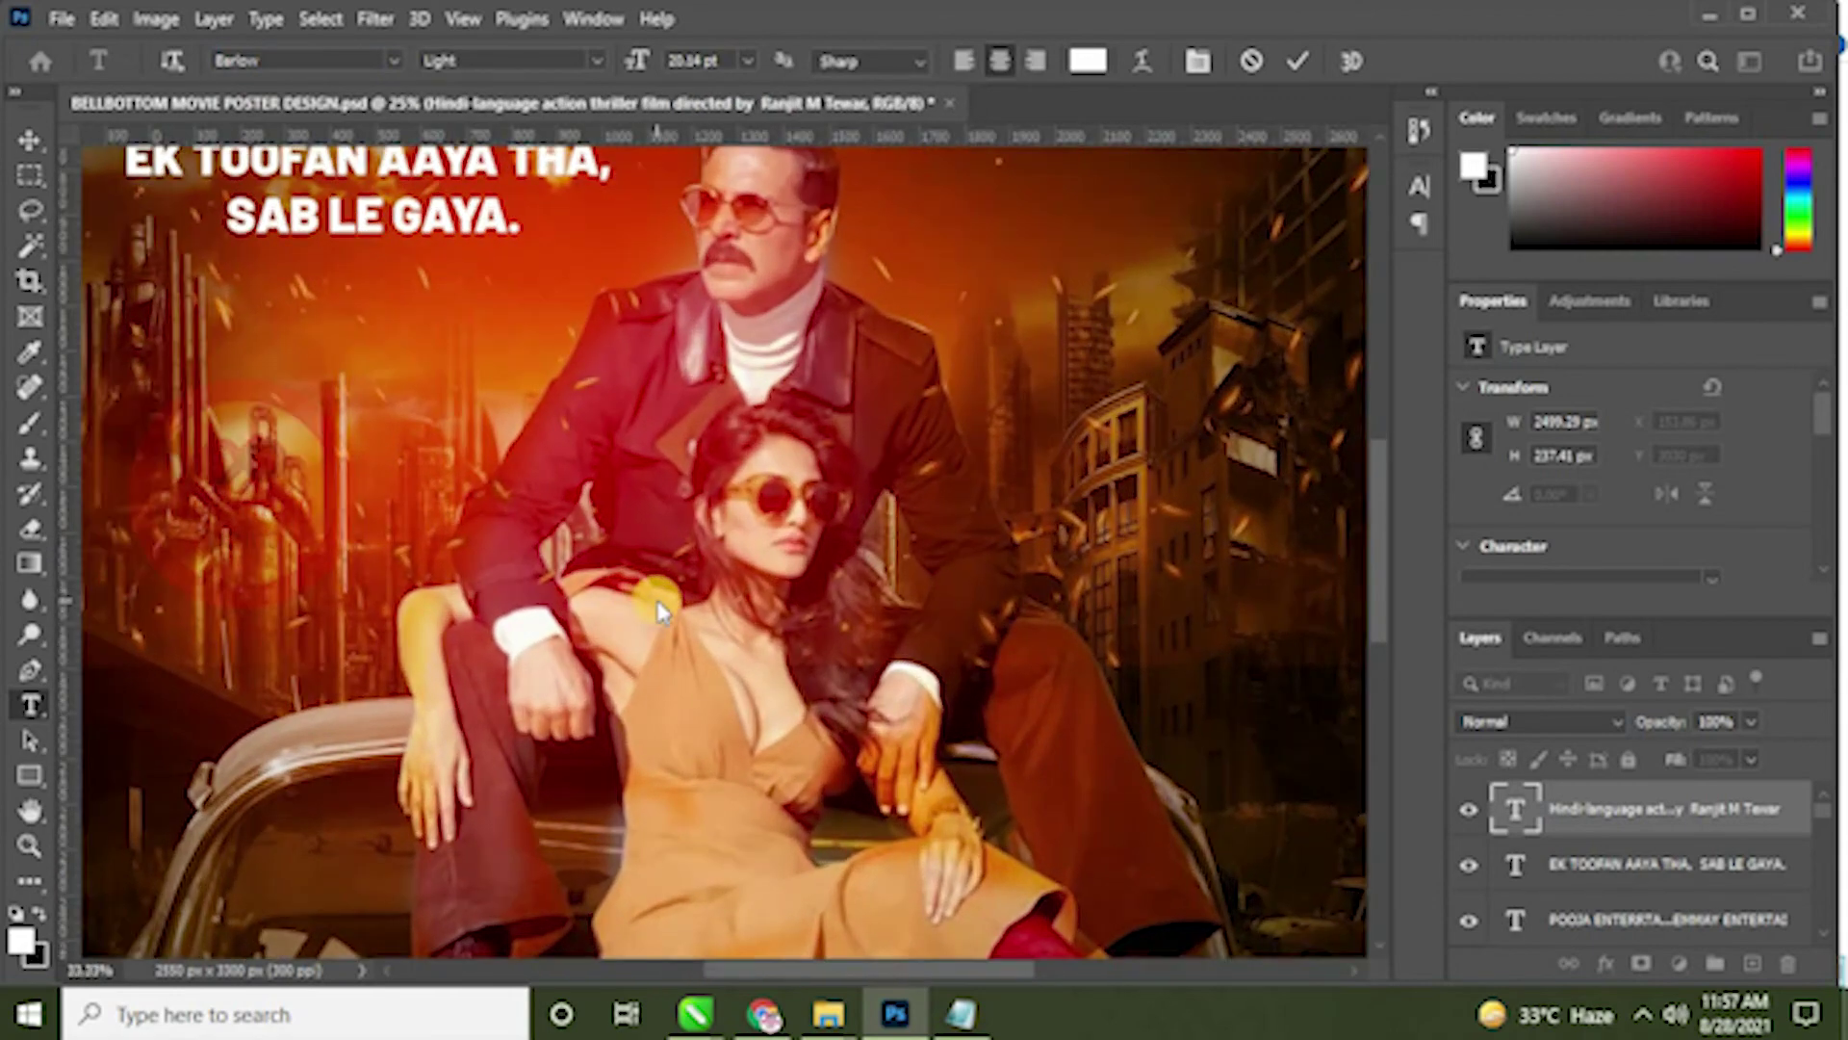
key("ctrl+Return")
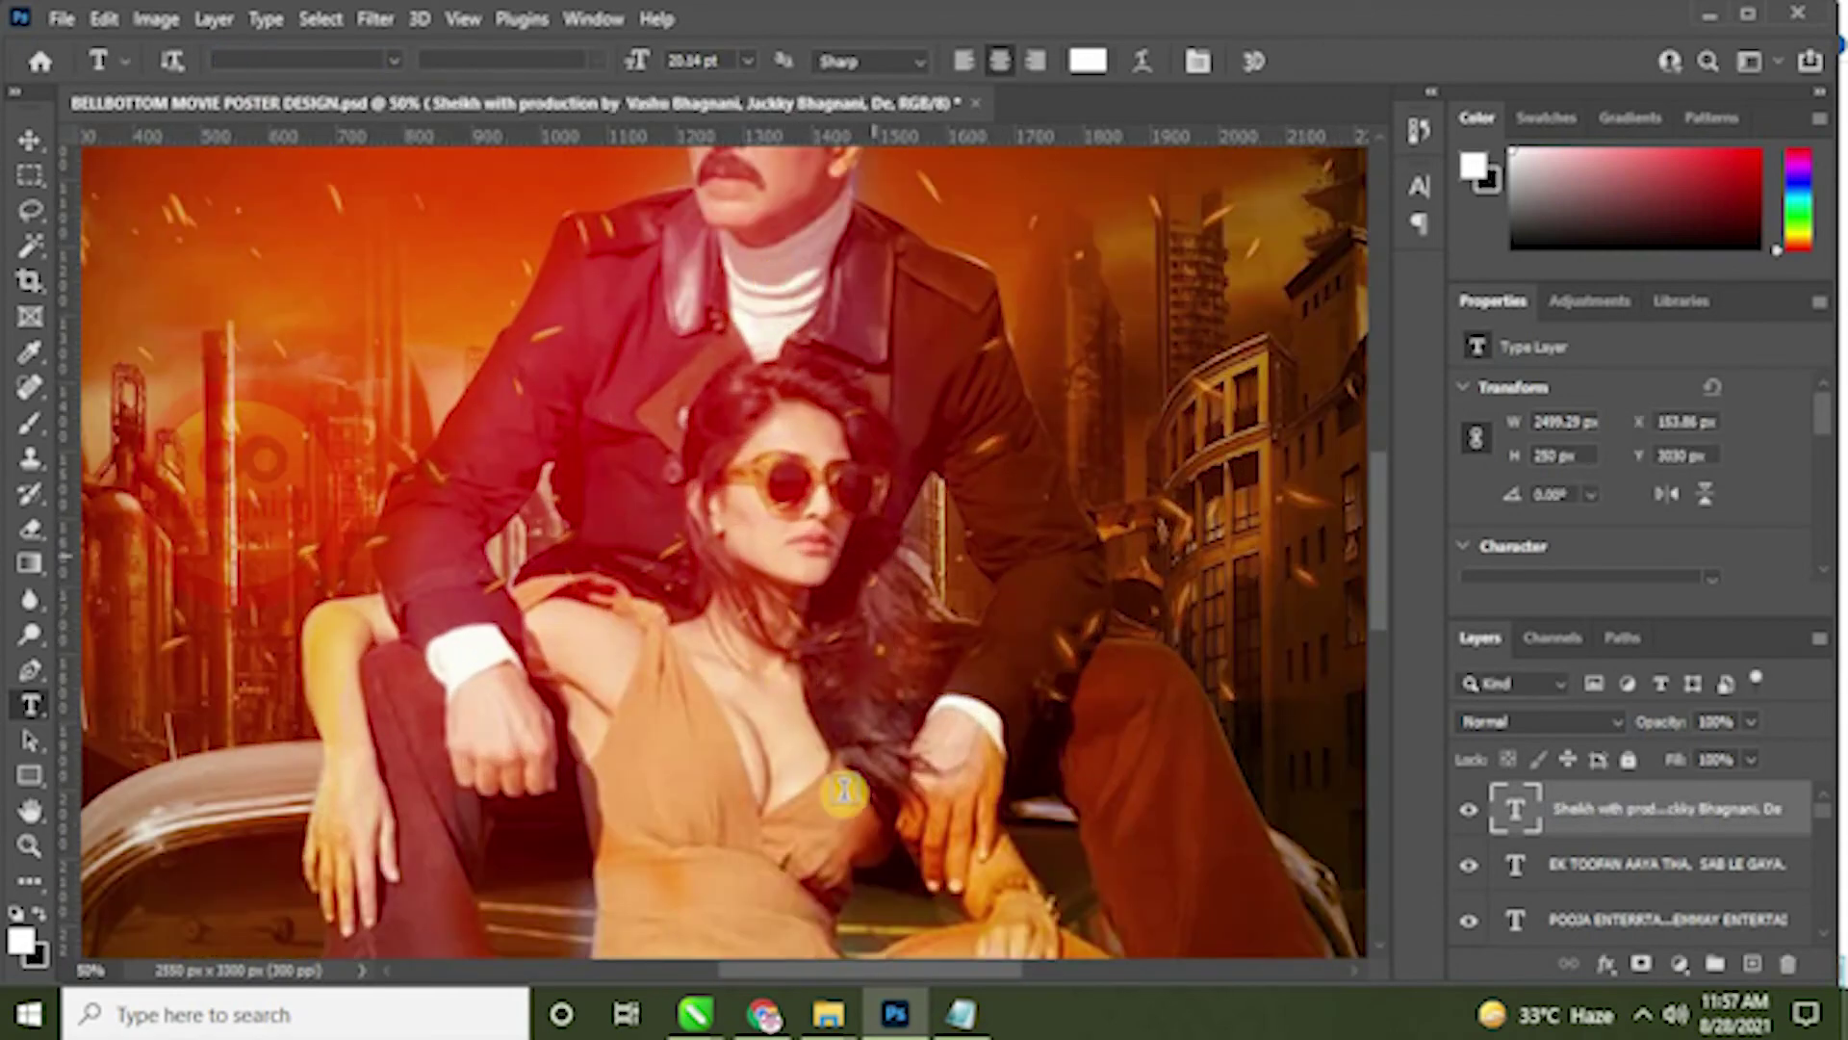
Step: Select the credit block's first line and the start of its second line, and set their font size to 12 pt
left_click_drag(806, 890, 804, 366)
scroll(770, 273, "down", 5)
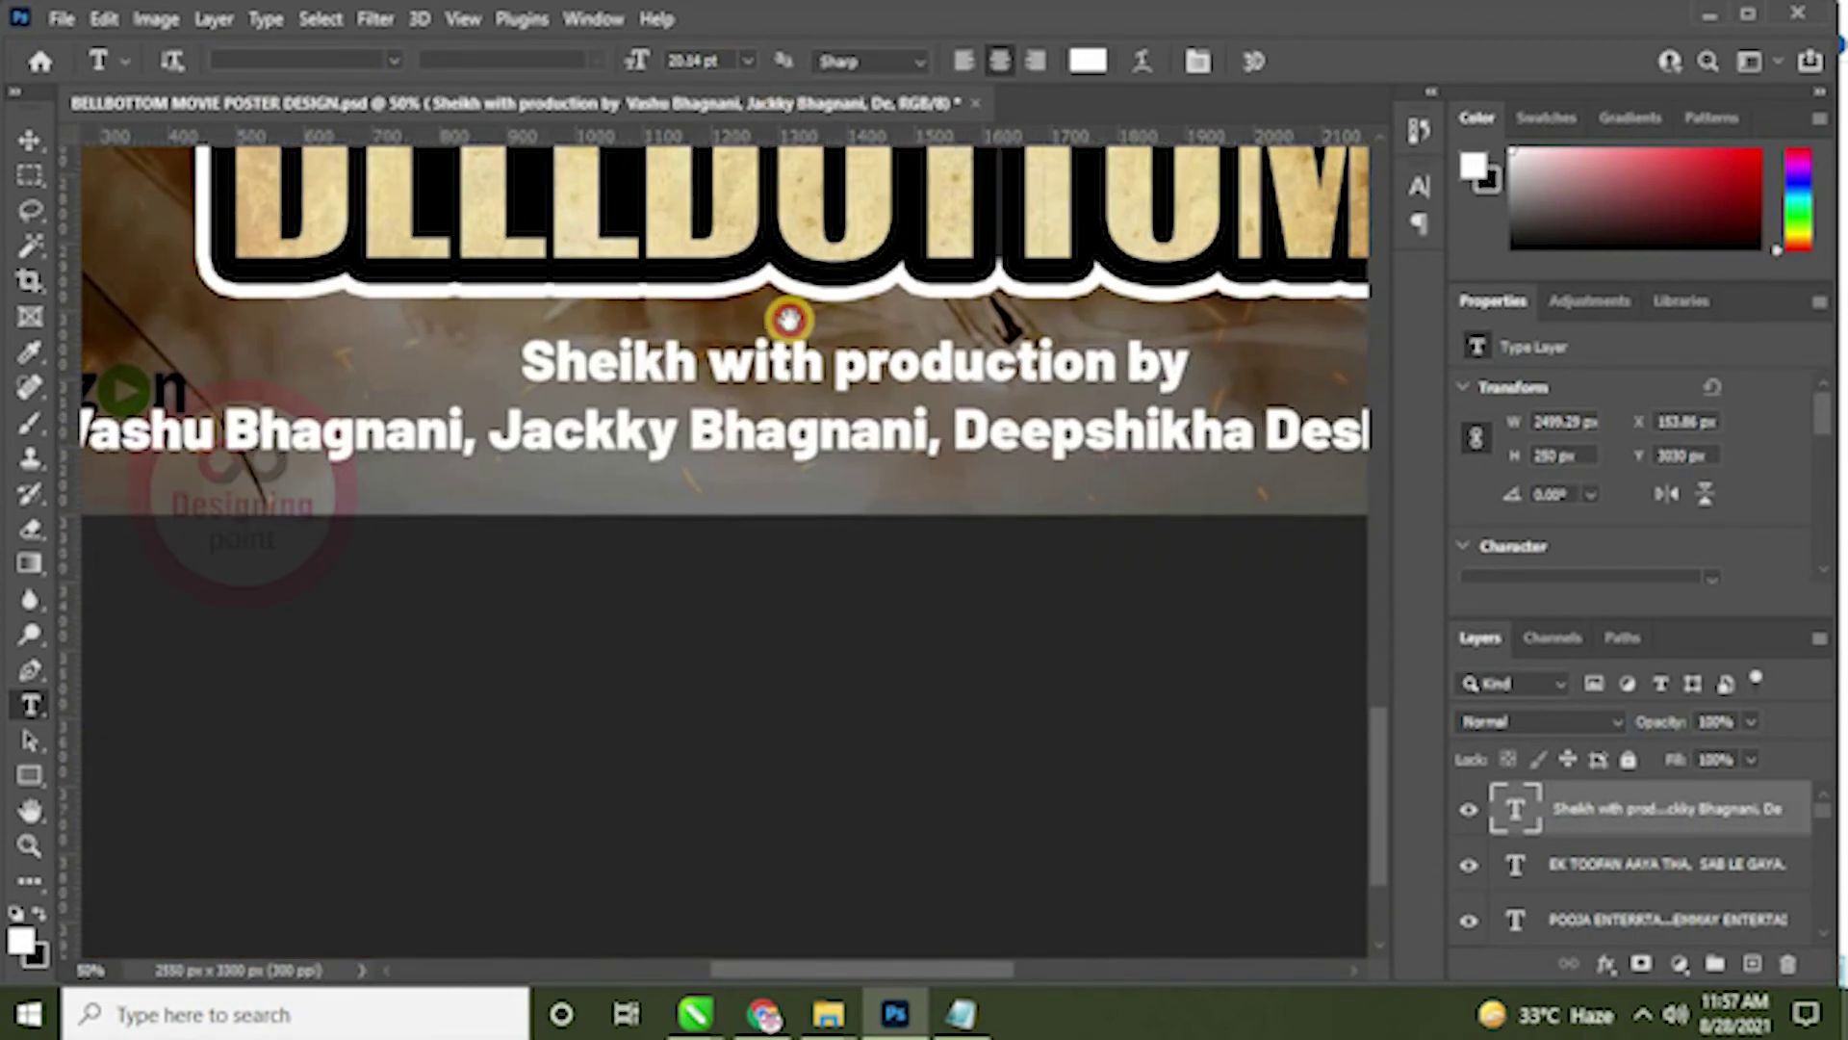
left_click(562, 356)
left_click(567, 355)
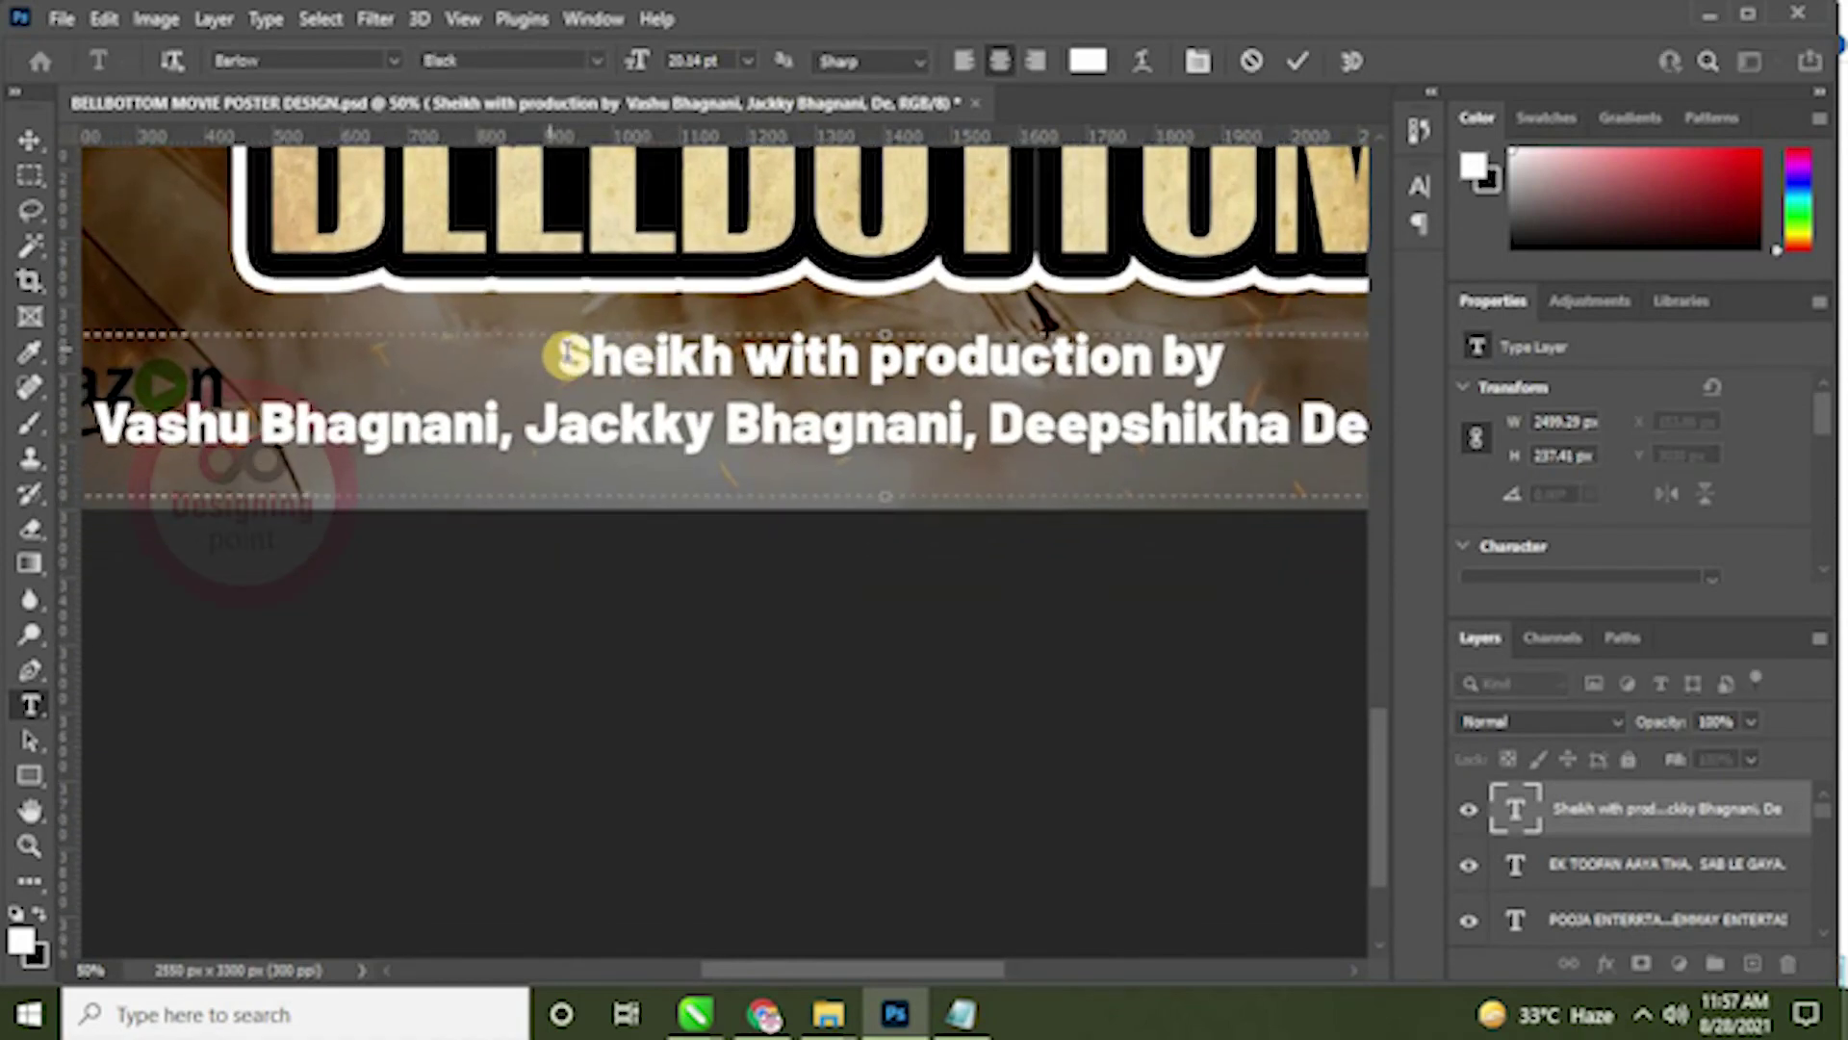
left_click(677, 60)
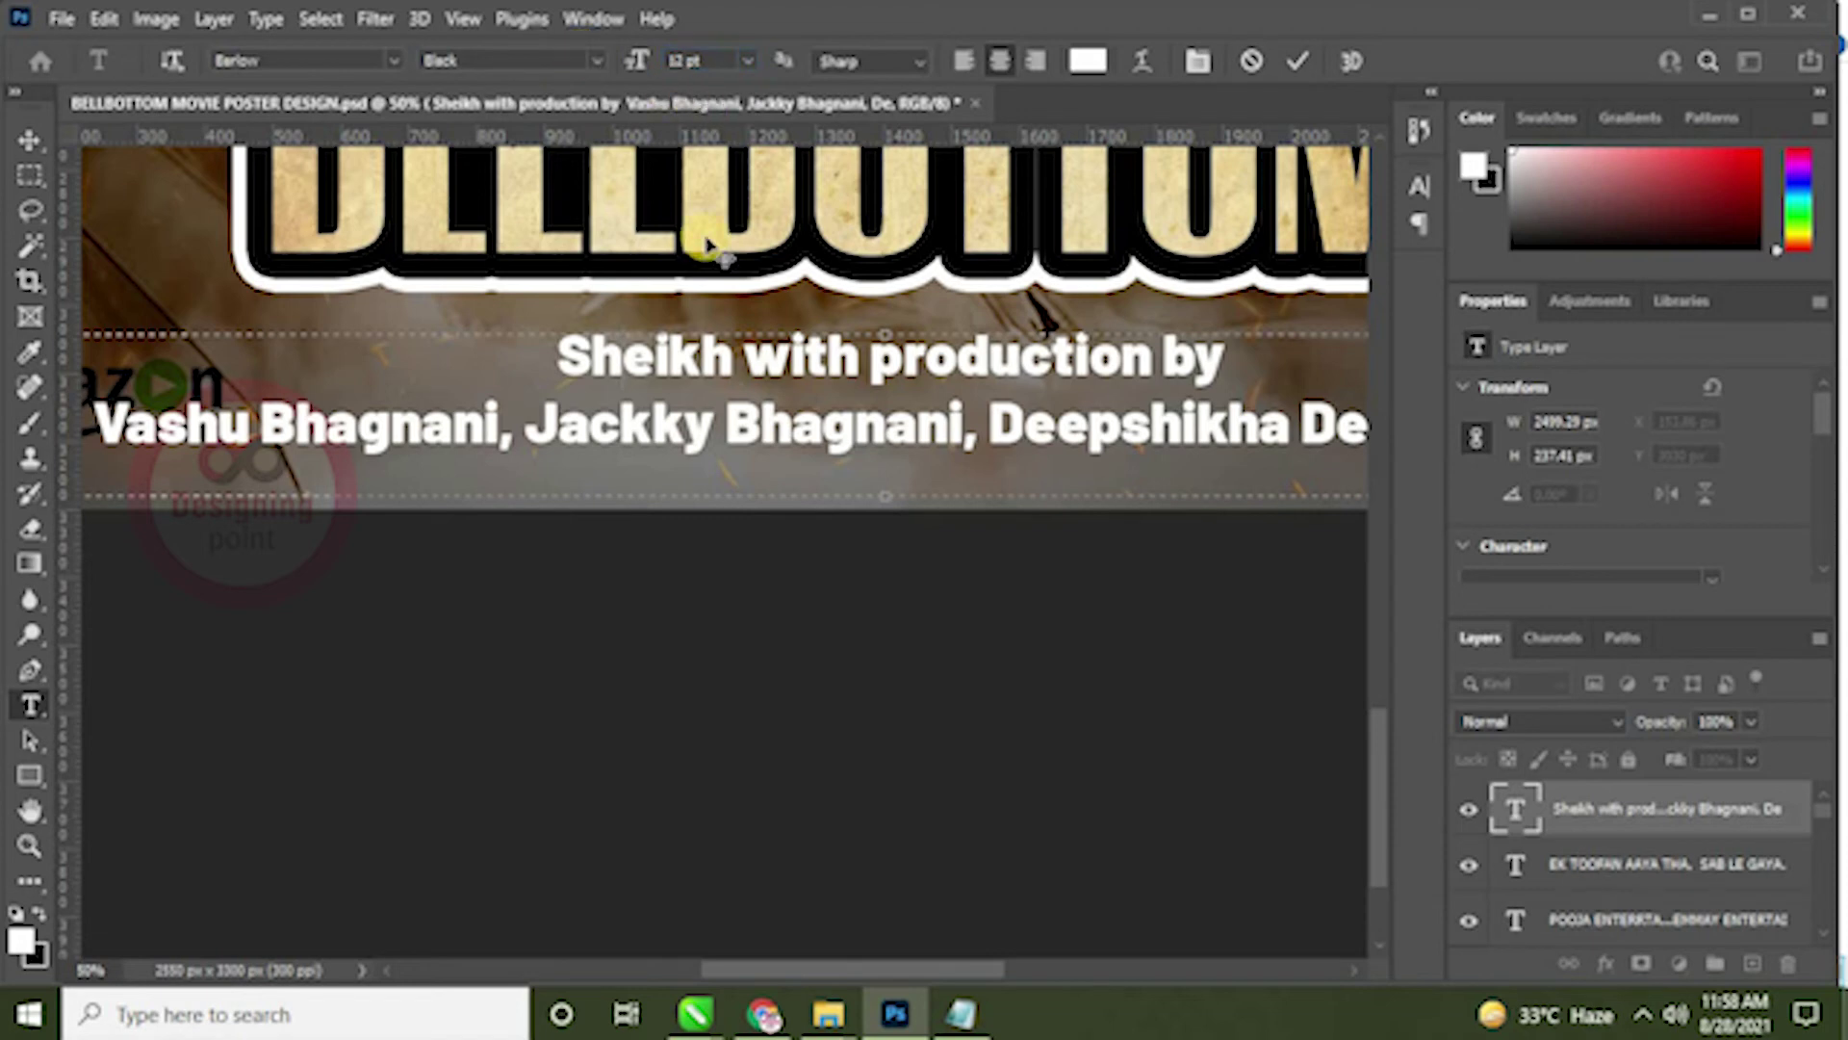
left_click_drag(553, 354, 1254, 484)
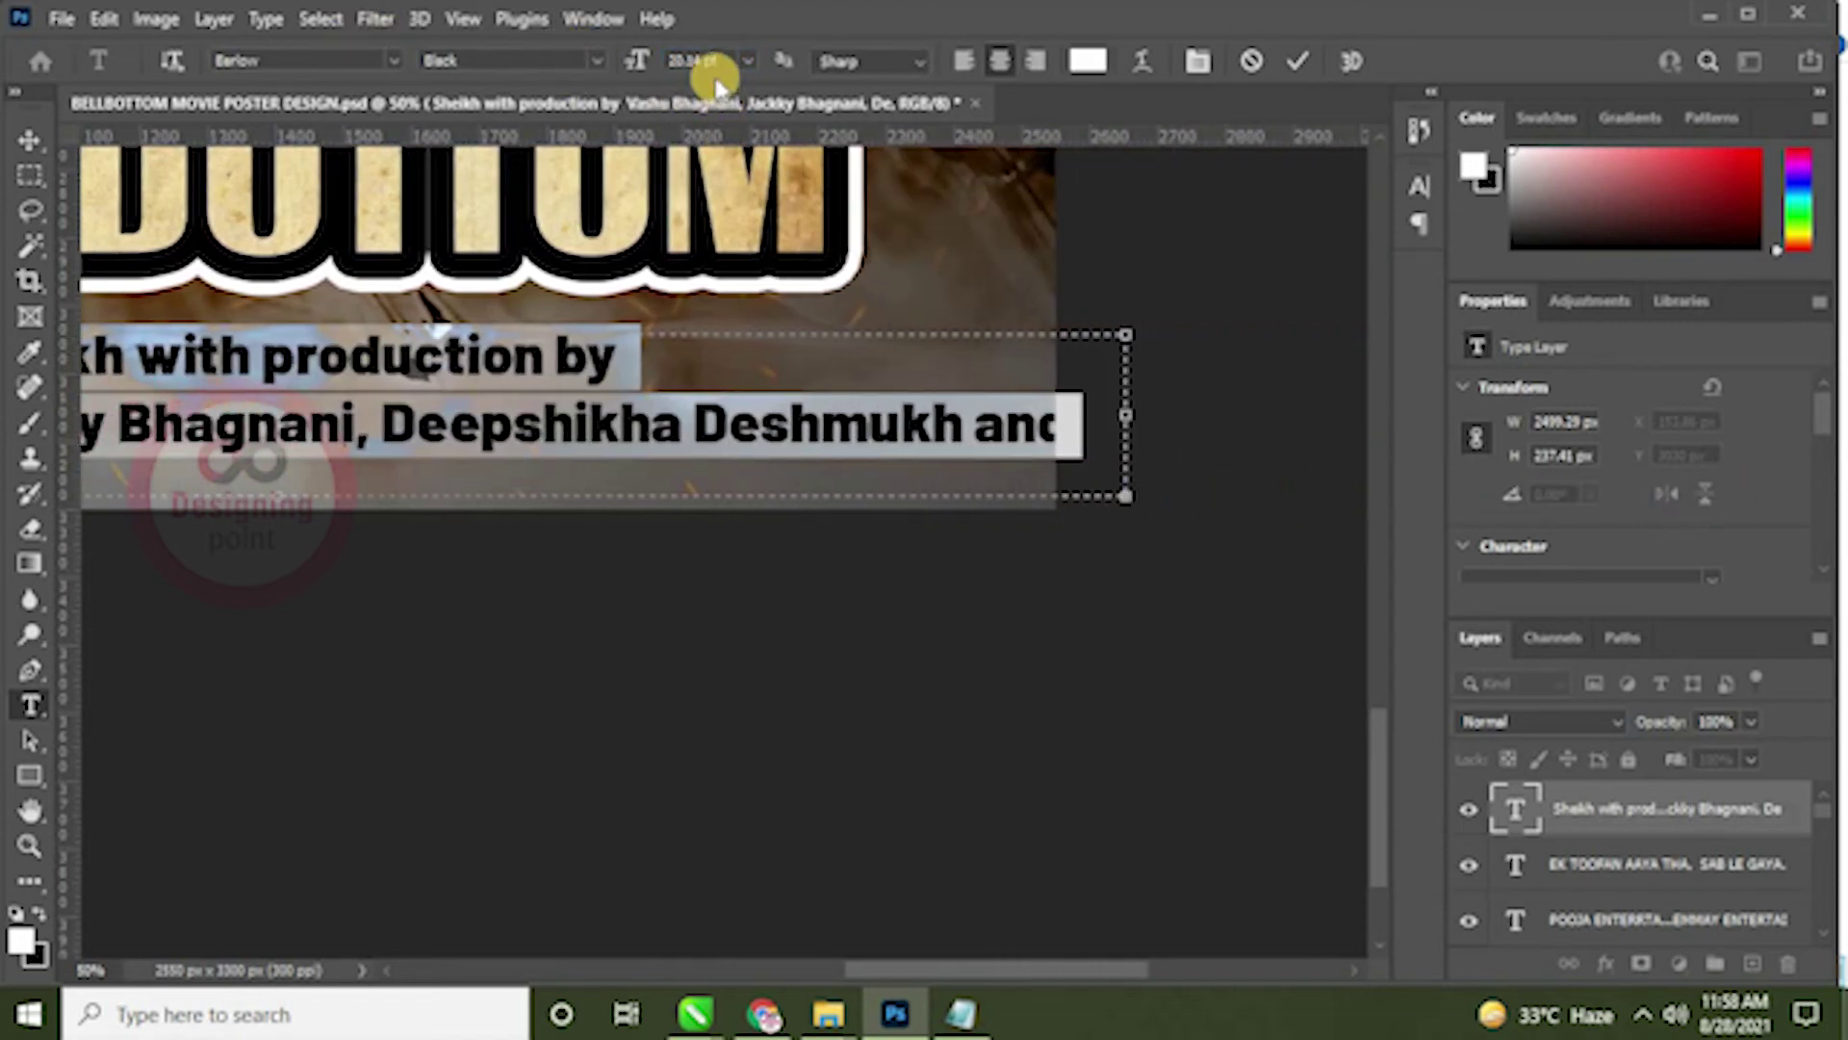
left_click(670, 61)
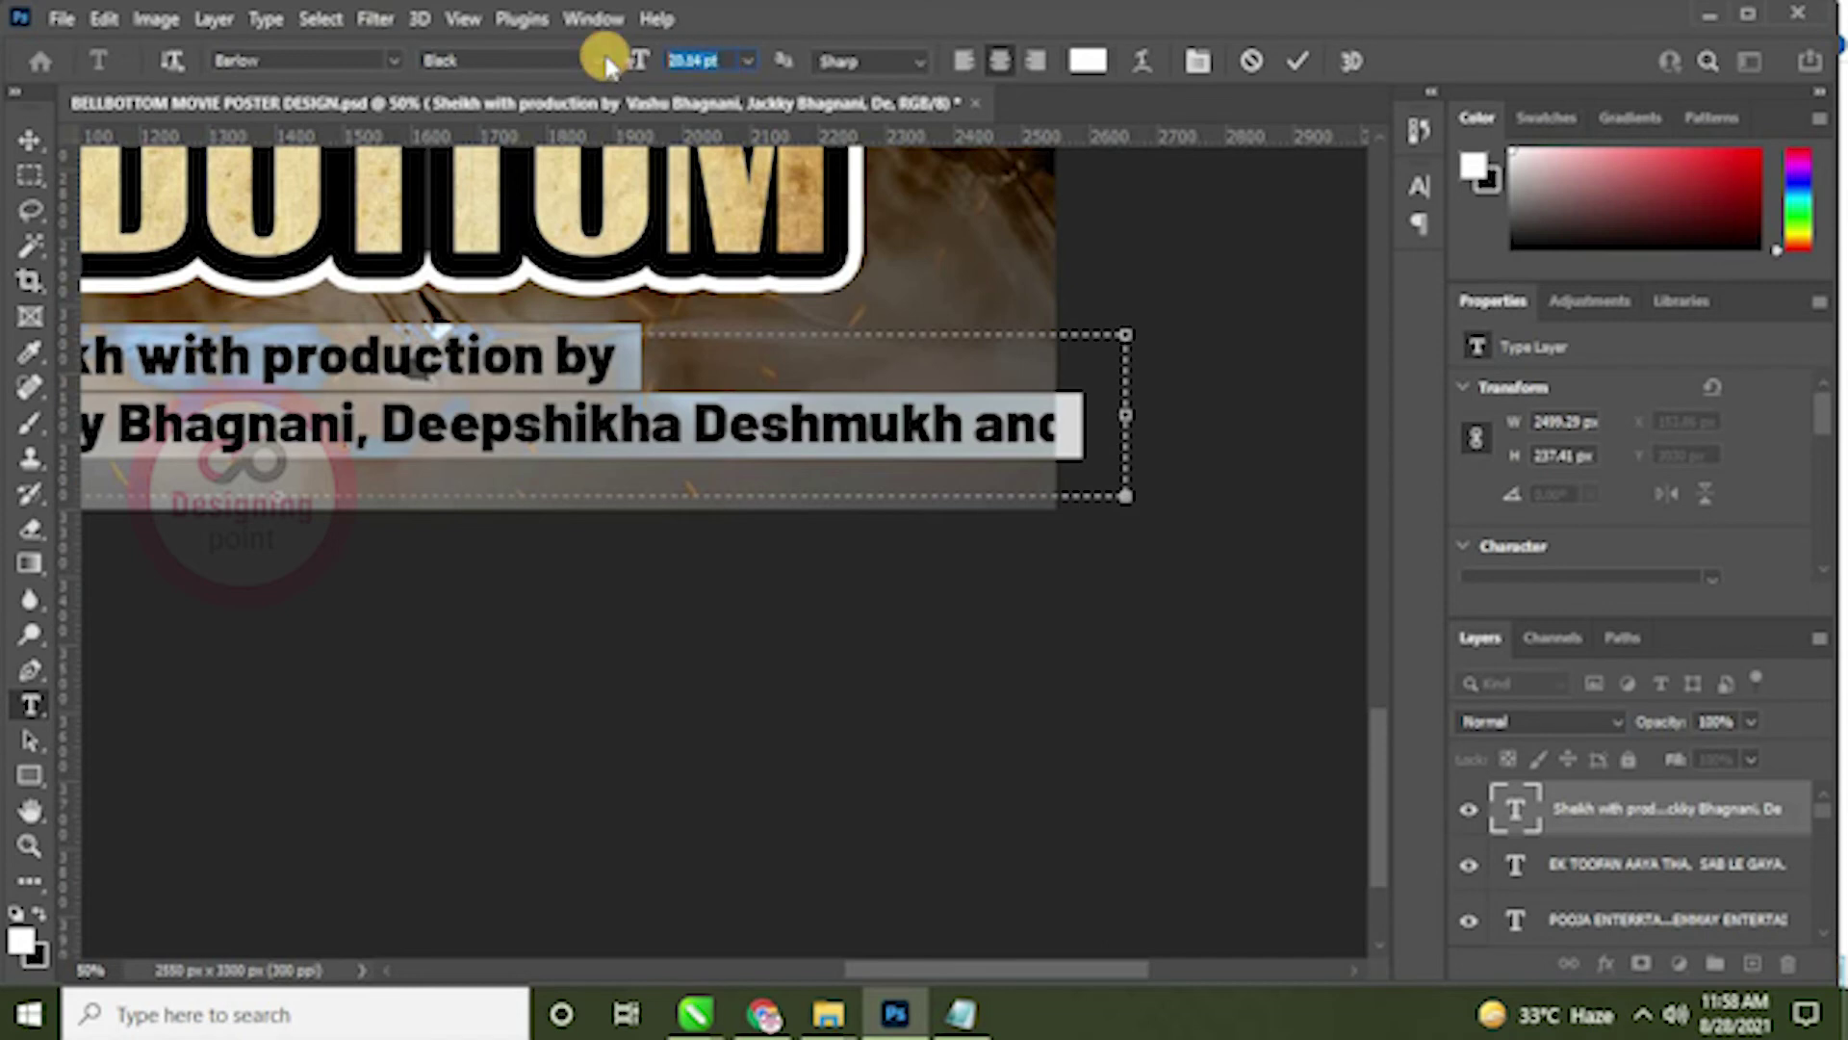
type("22")
key("Return")
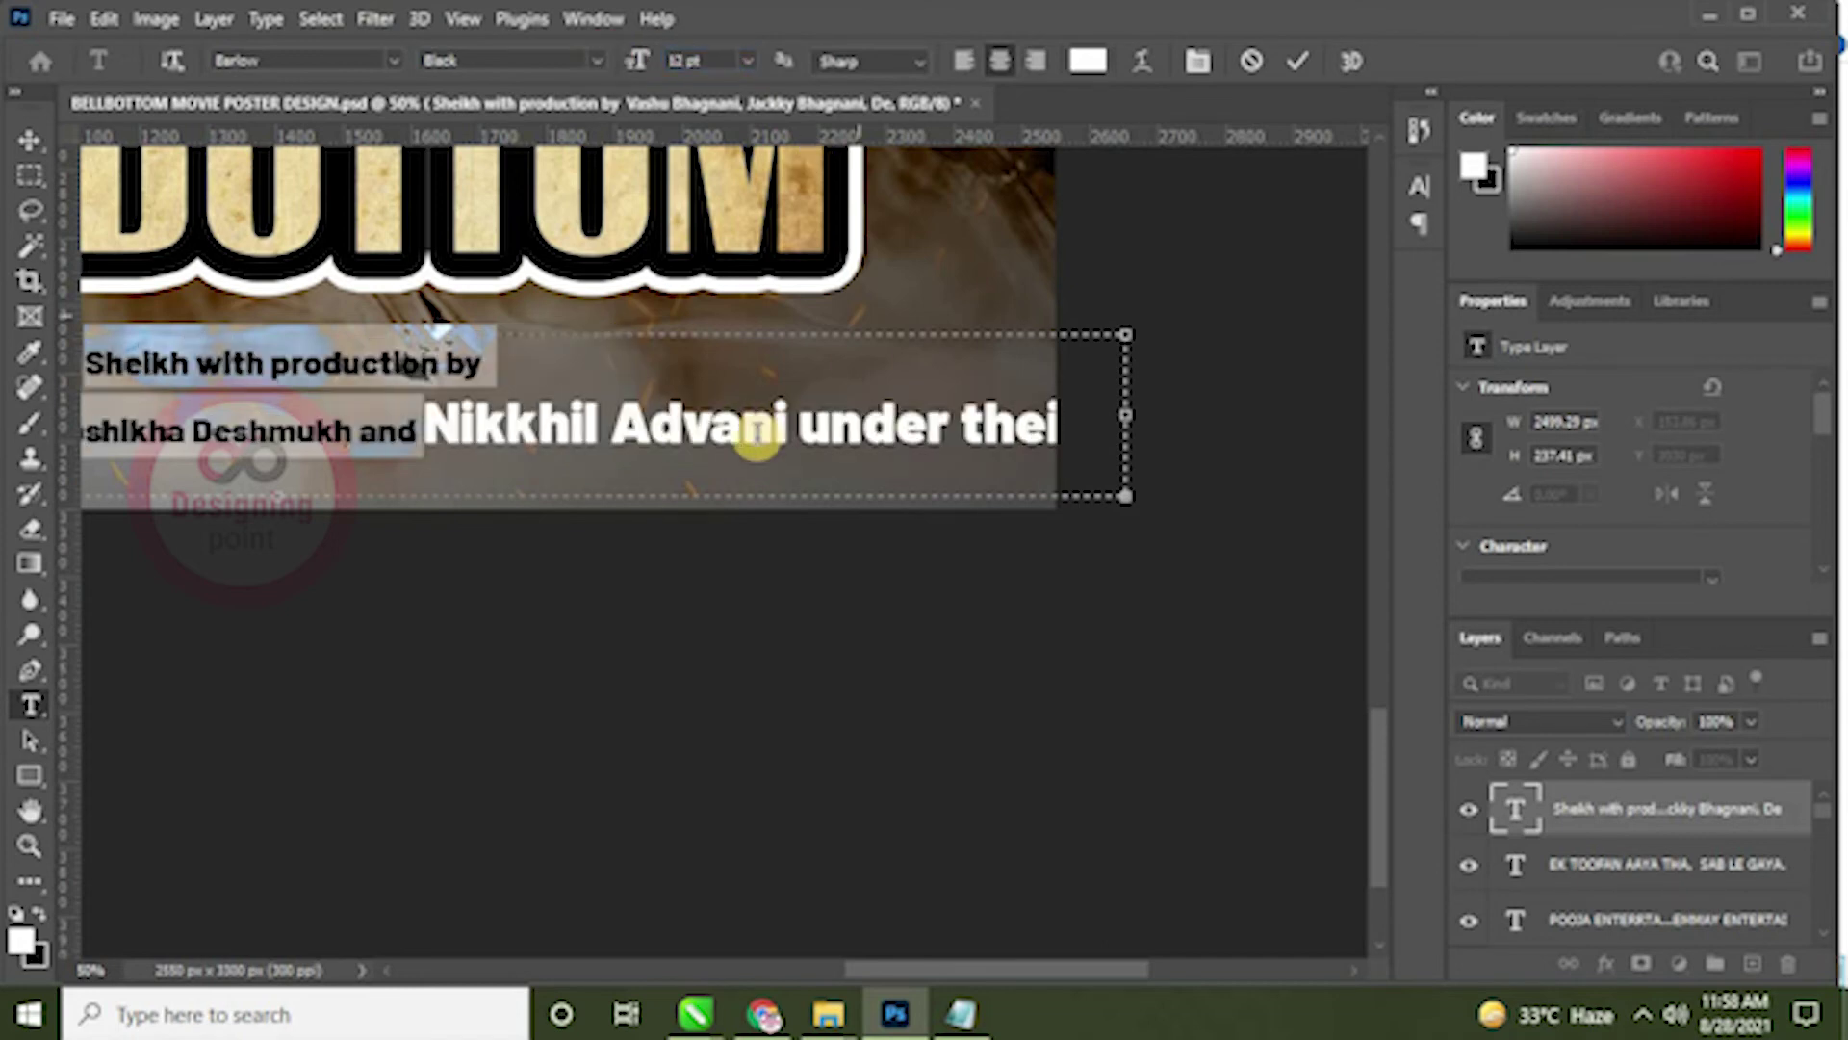
Step: Try to change the font size of the remaining larger words in the credit block's second line
left_click(425, 402)
left_click_drag(441, 429, 1348, 495)
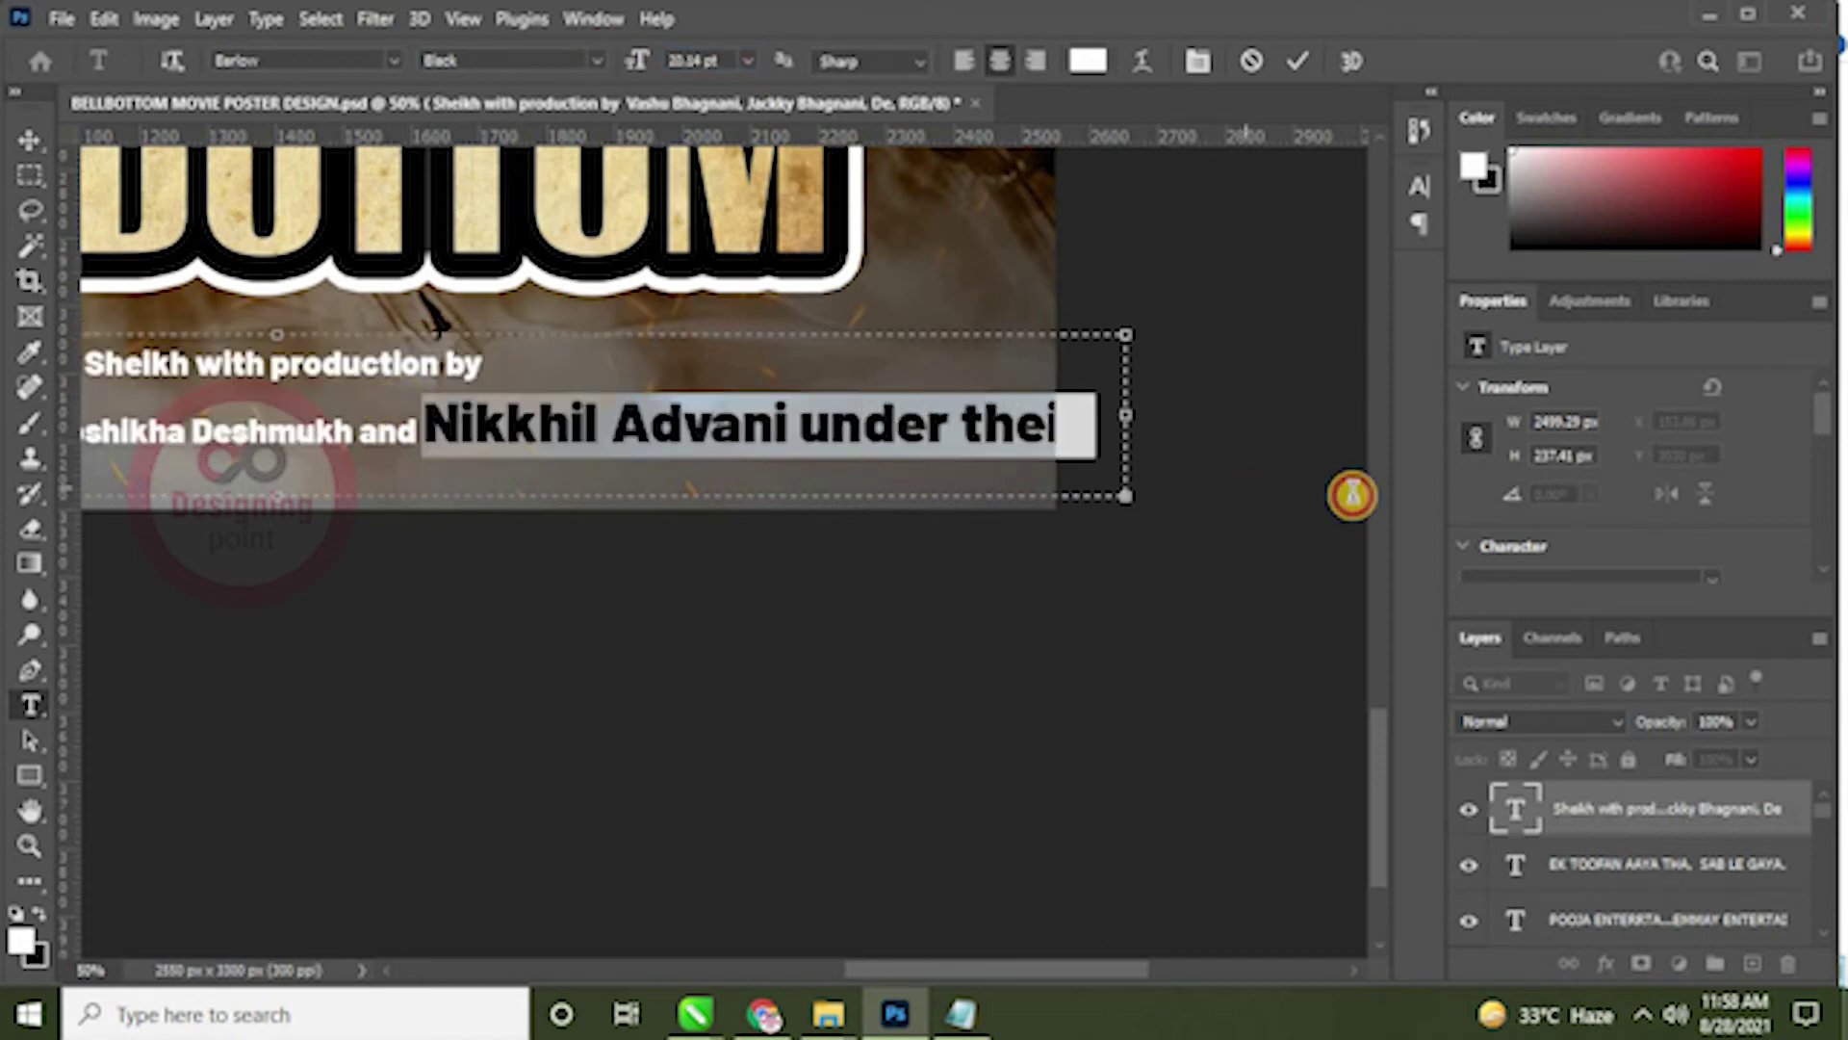
left_click_drag(712, 61, 655, 79)
key("Return")
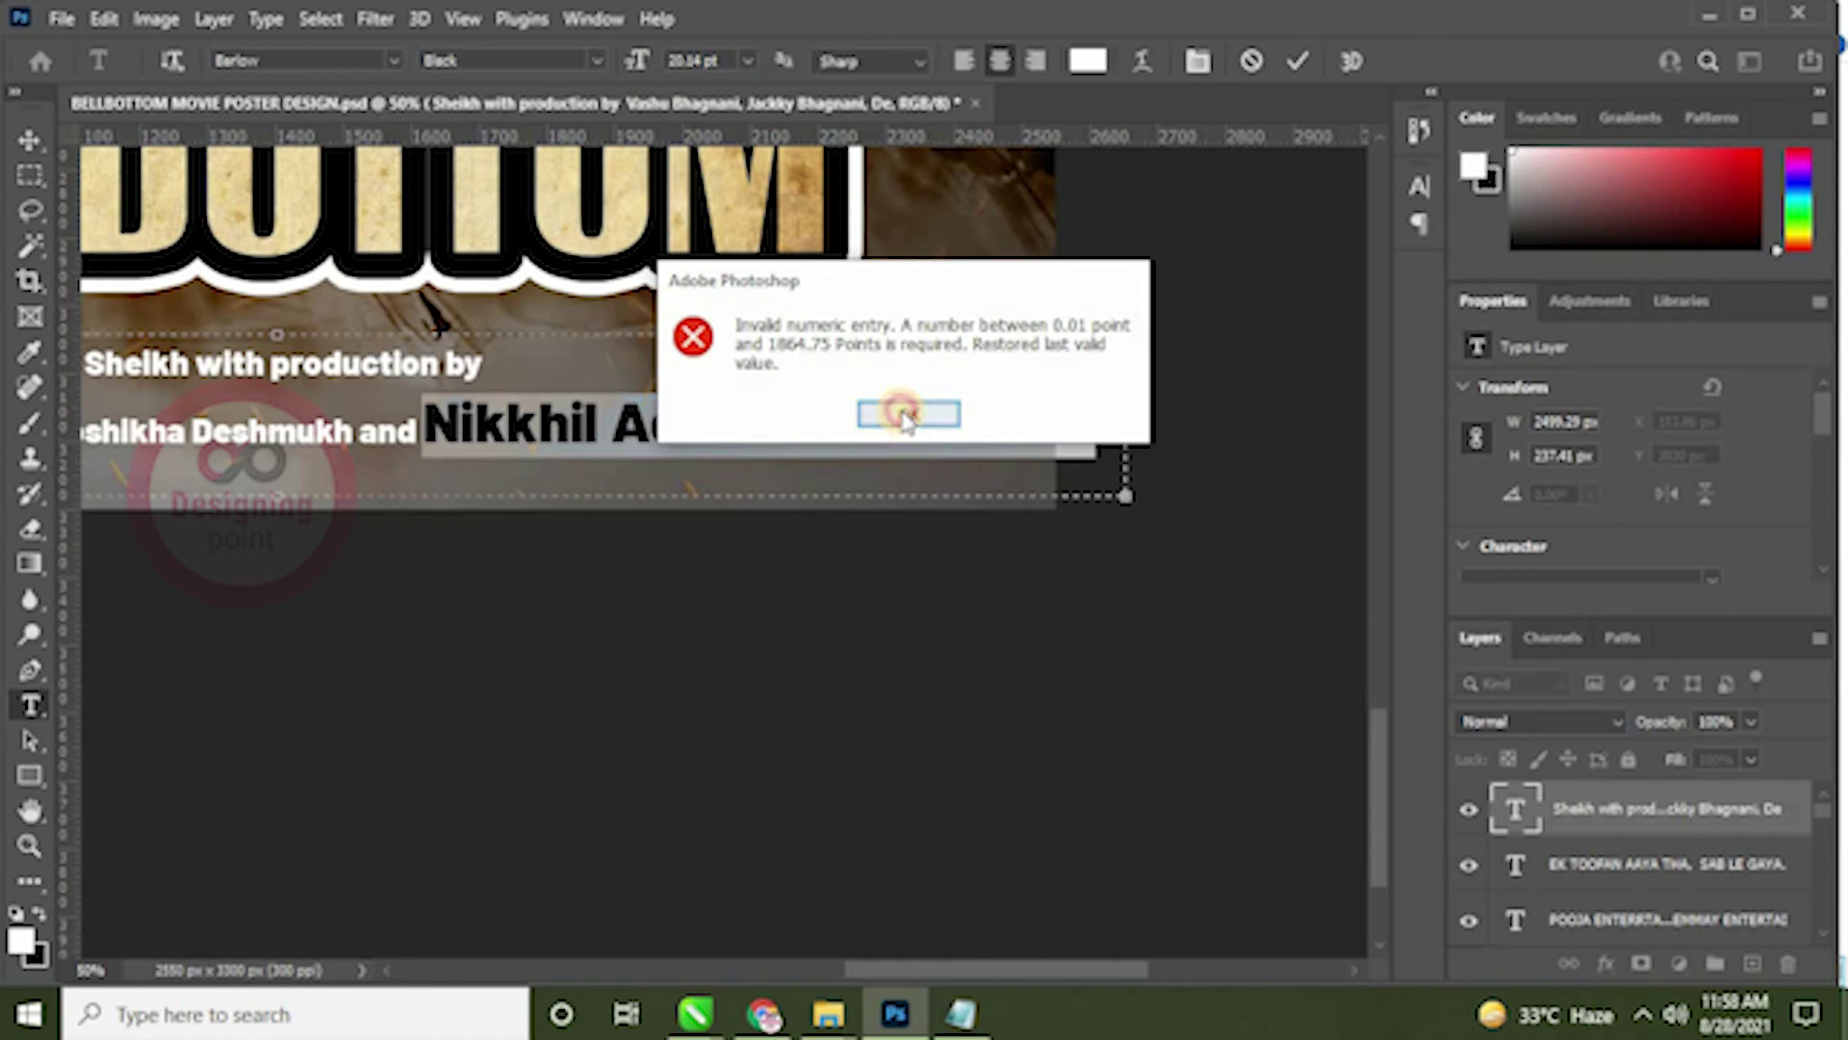
left_click(905, 414)
left_click(432, 576)
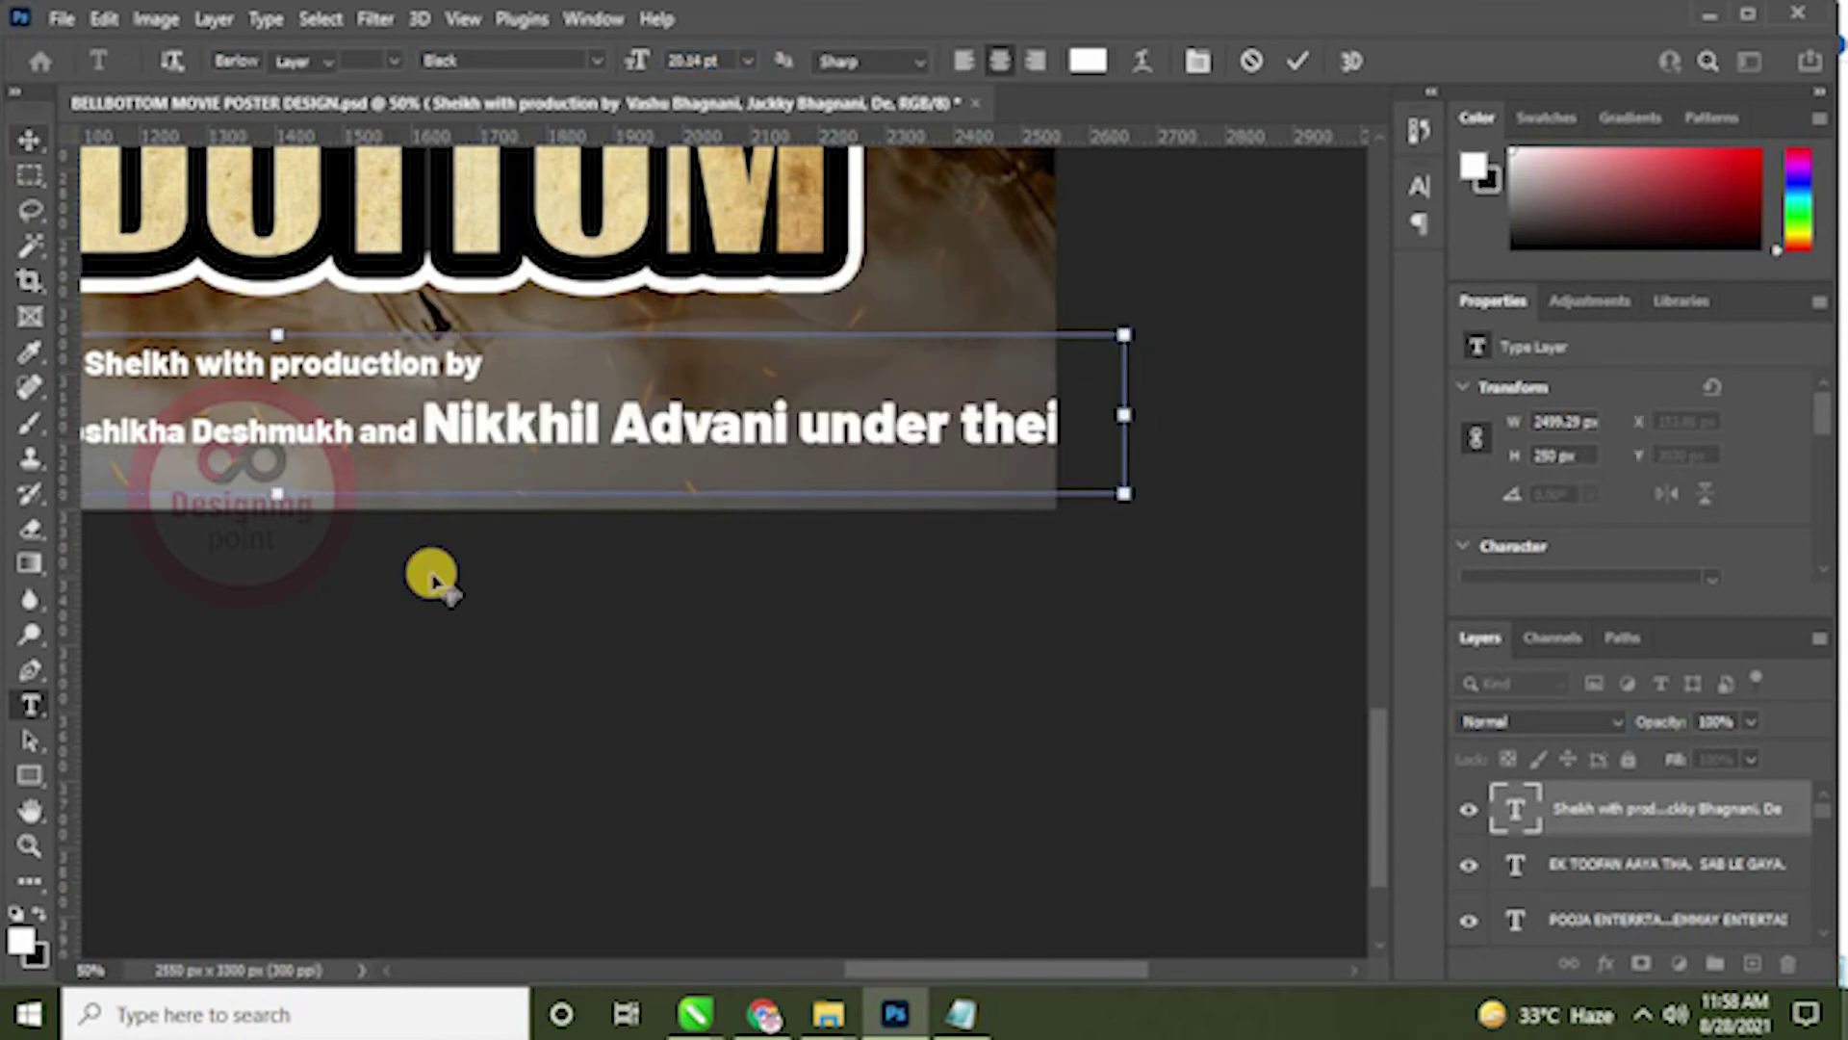
Step: Move the credit text block slightly up beneath the title, to about X 163 px, Y 3008 px
key("v")
key("ctrl+minus")
key("ctrl+minus")
key("ctrl+minus")
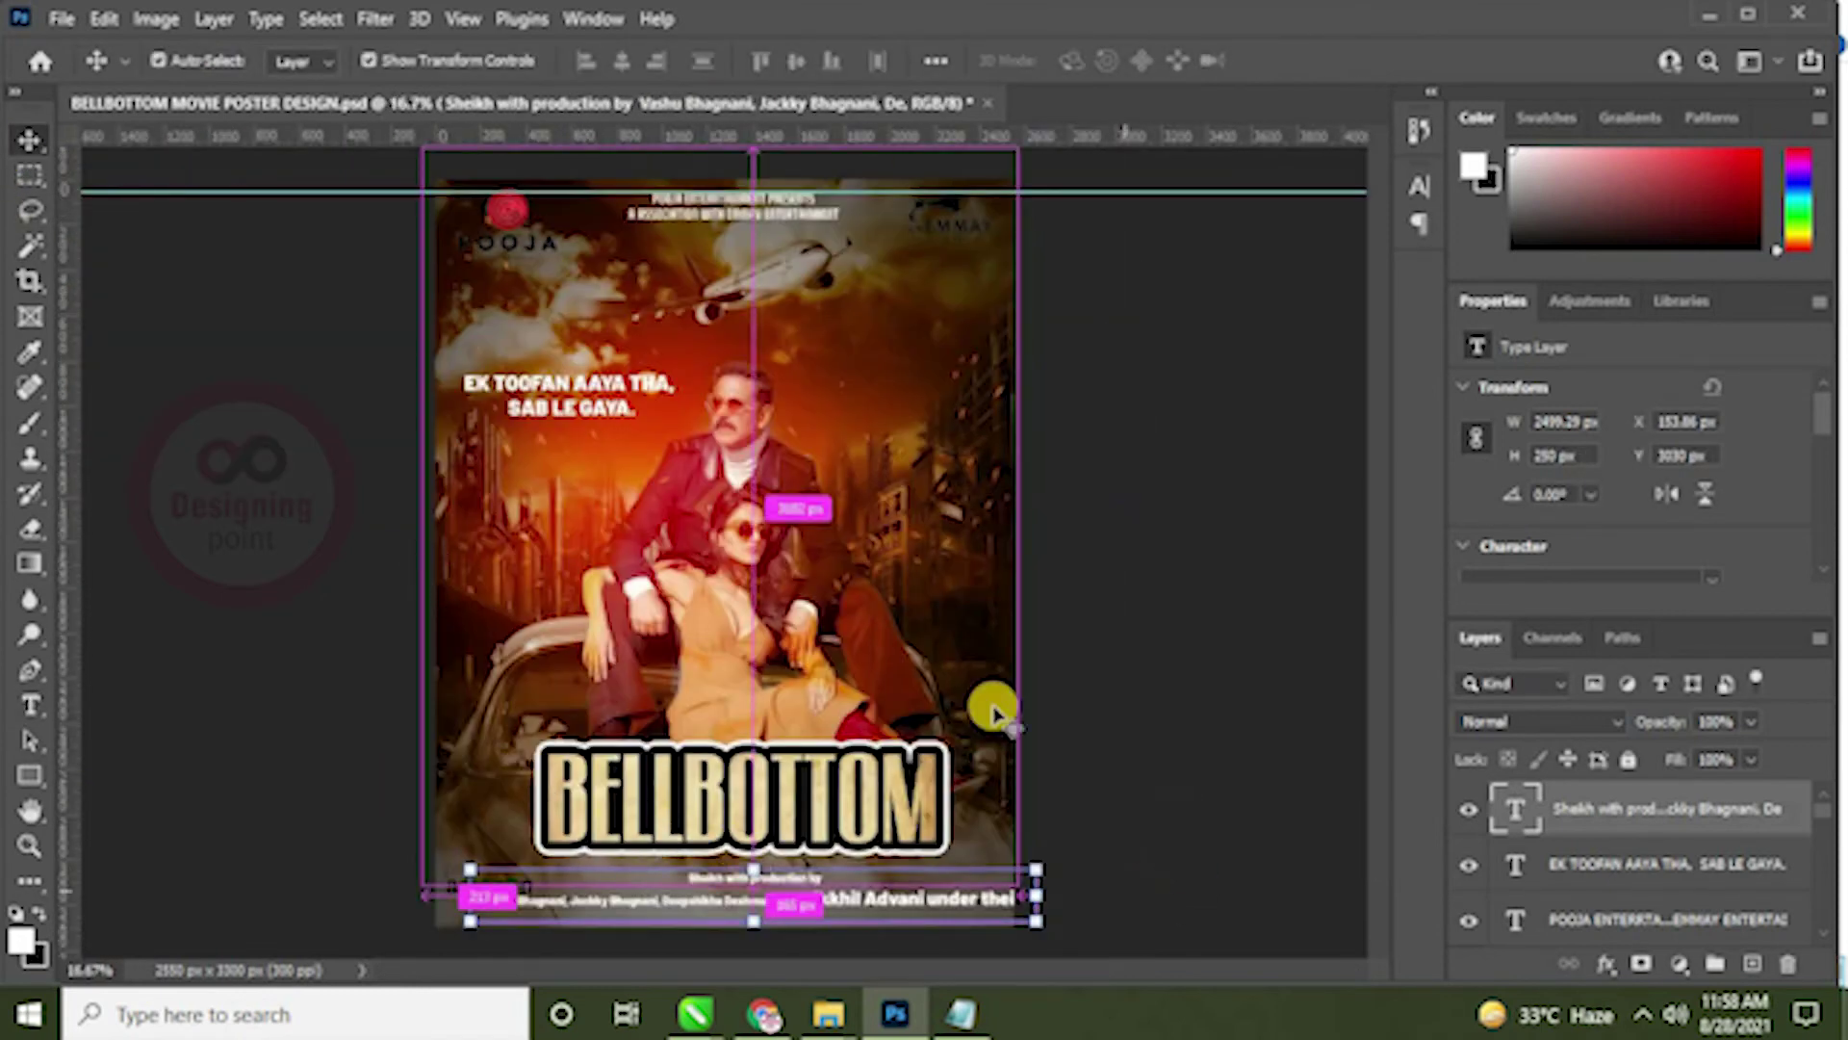
left_click(1093, 656)
key("ctrl+plus")
key("ctrl+plus")
key("ctrl+plus")
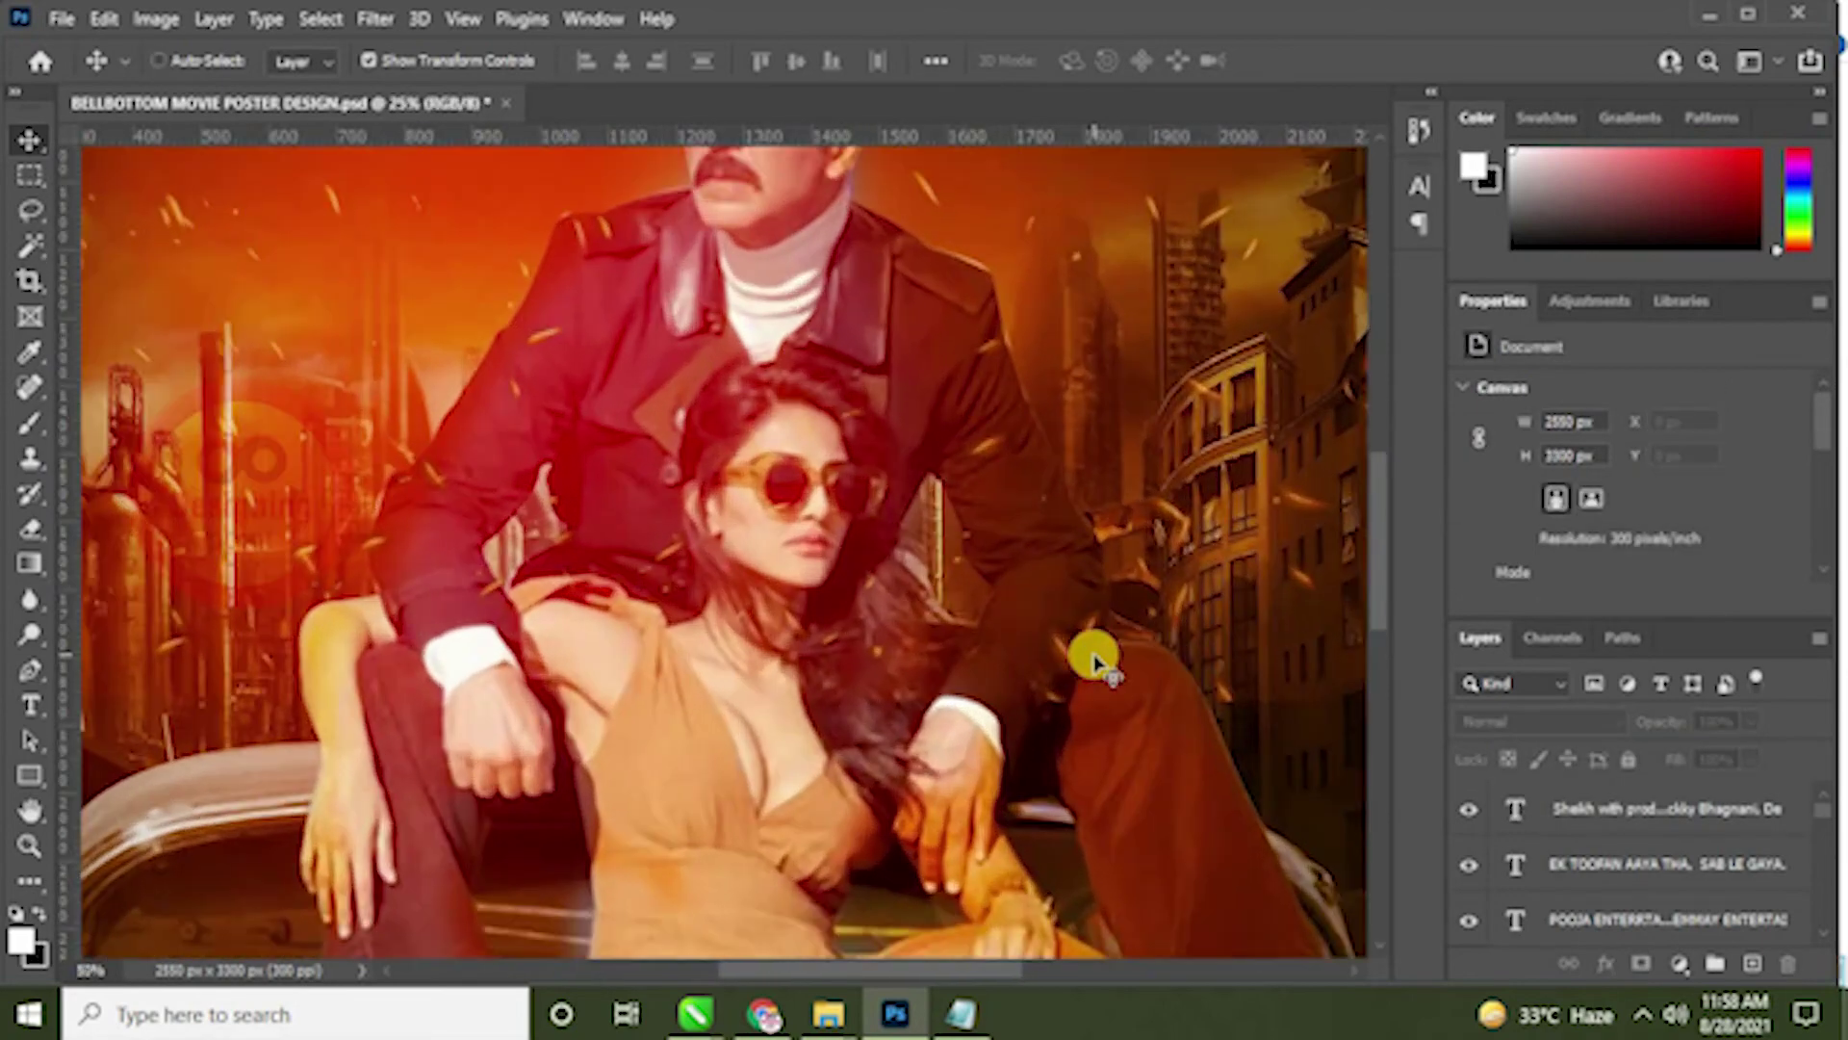
scroll(879, 796, "down", 10)
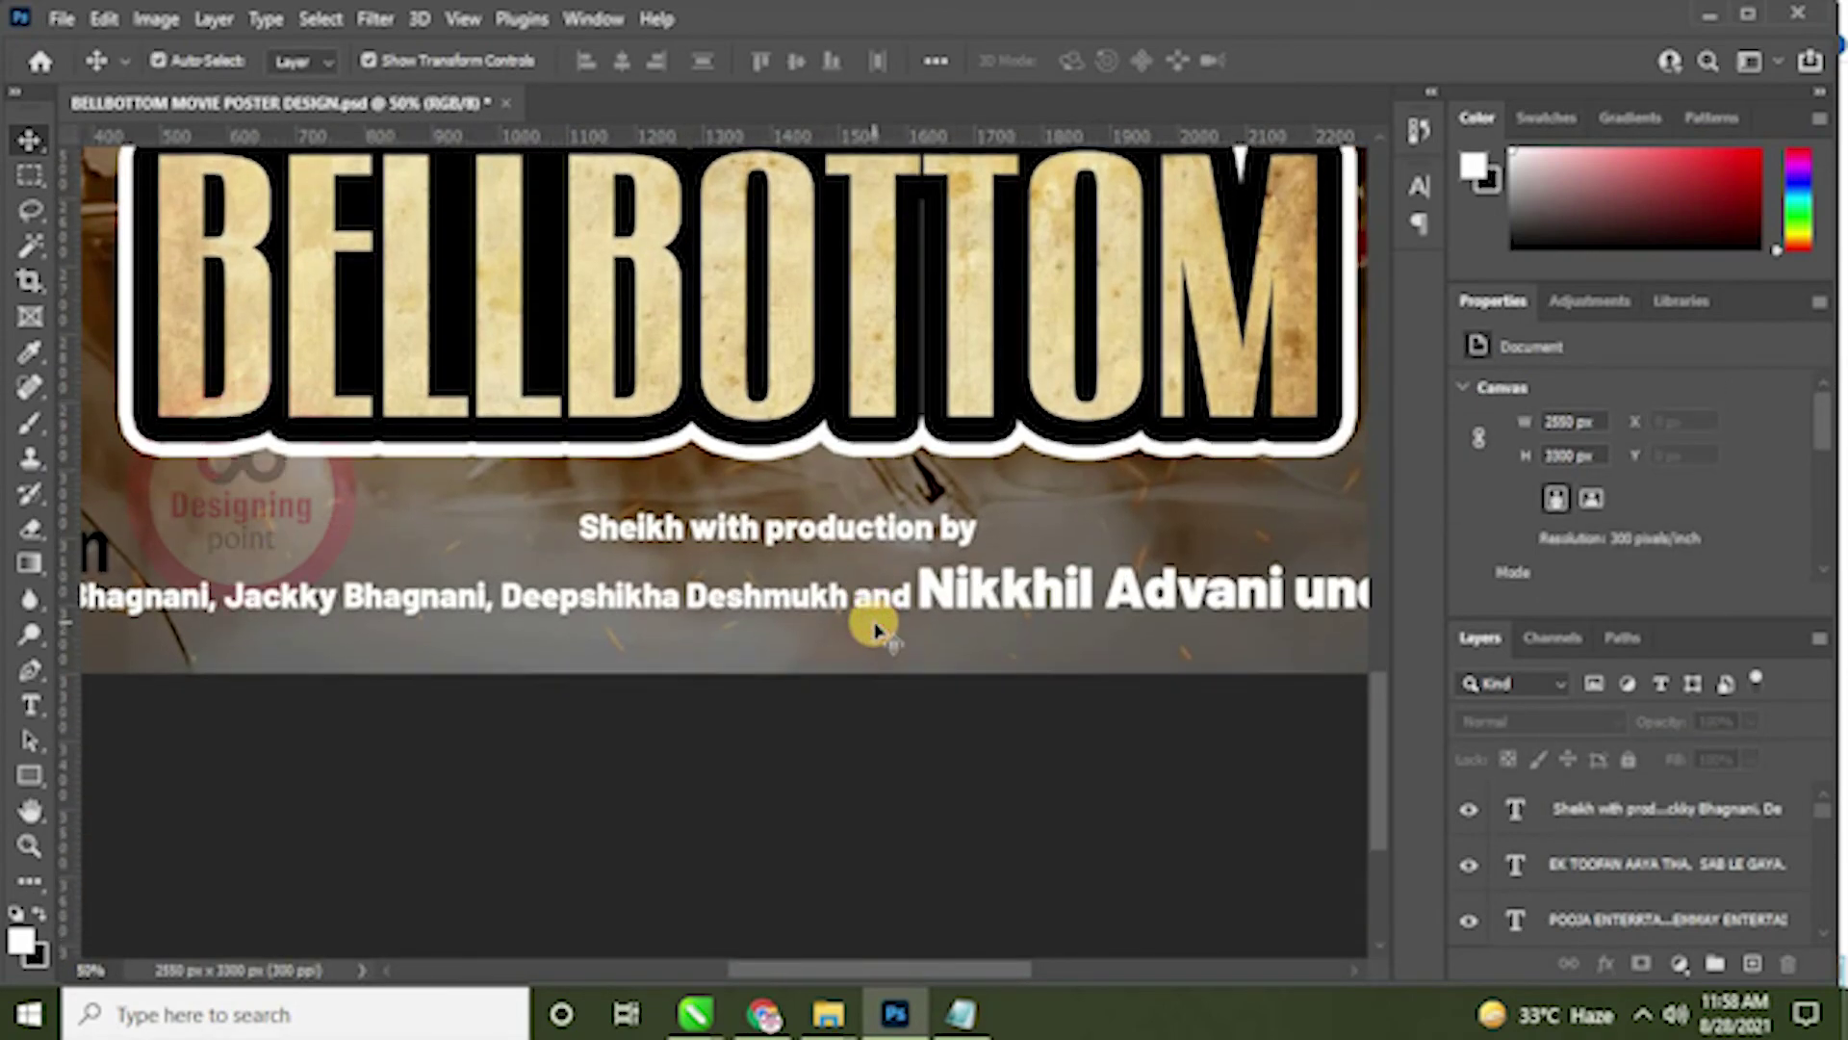
left_click_drag(977, 599, 1035, 554)
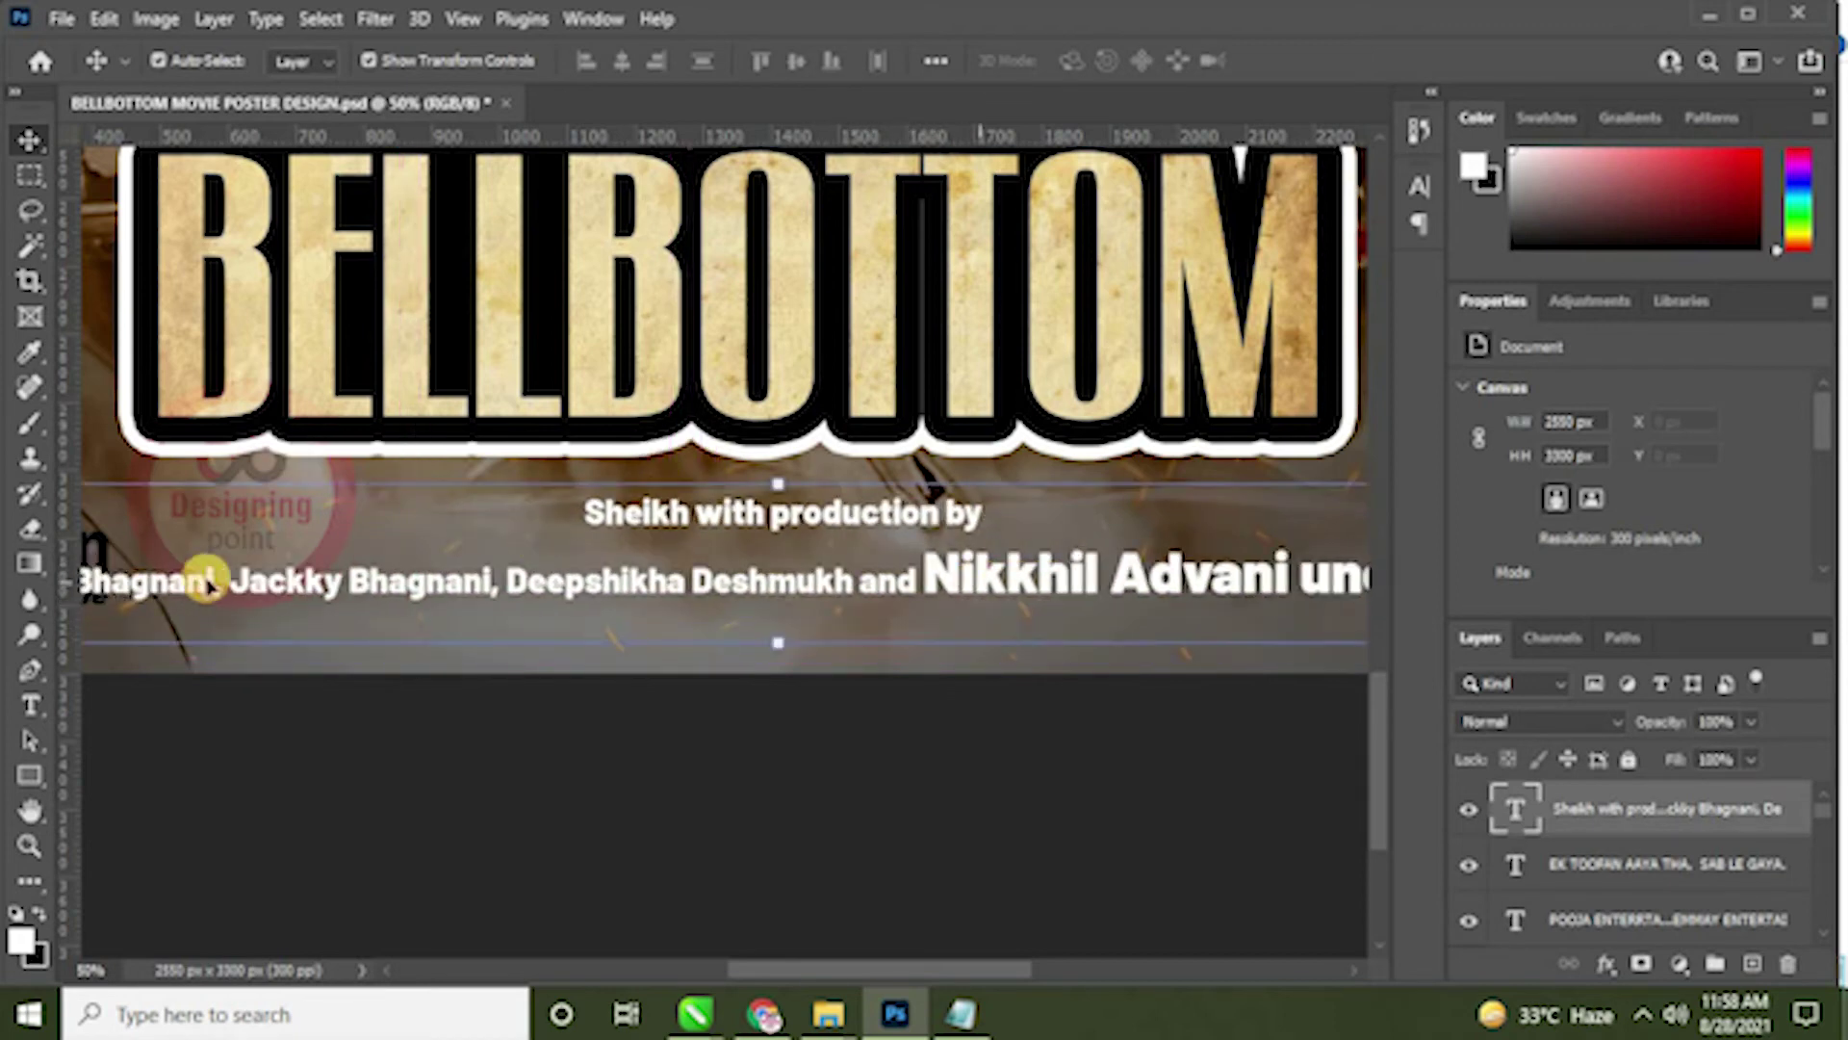
Step: Select the two visible lines of the credit text and set their font size to 6 pt
left_click(25, 707)
left_click_drag(1098, 590, 1155, 671)
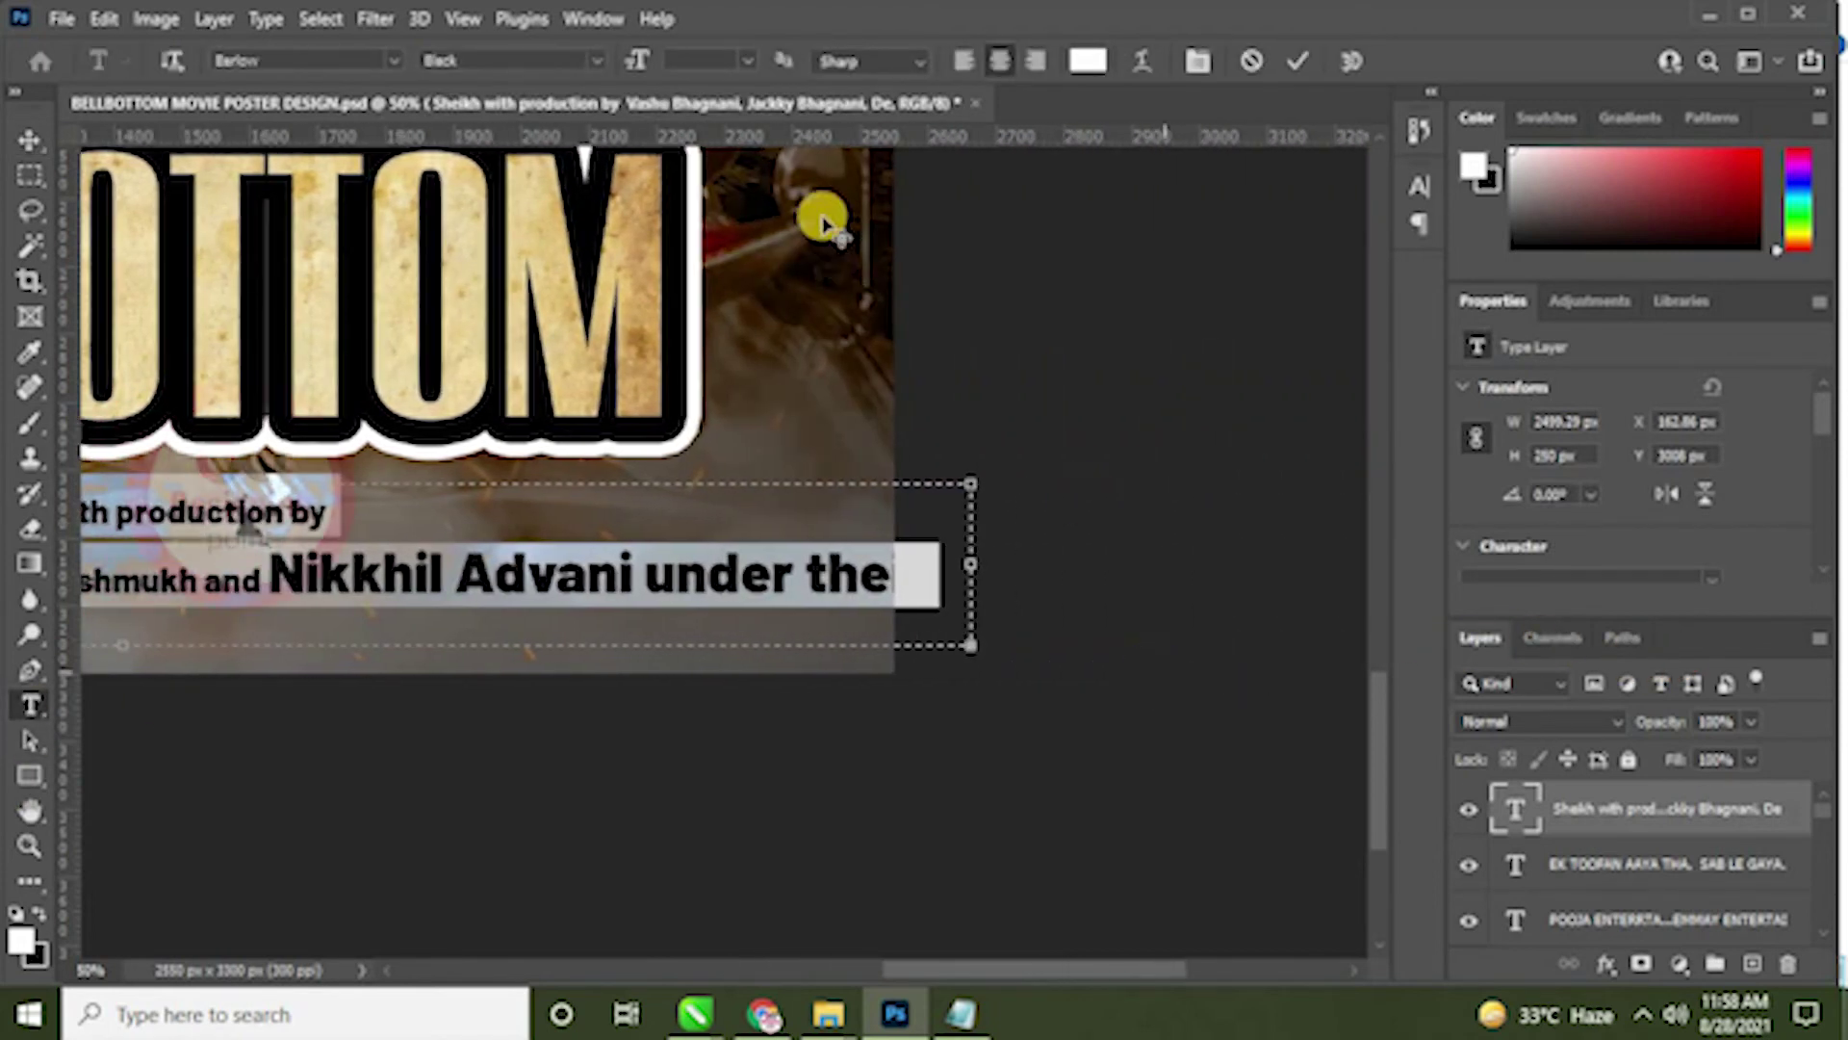
left_click(745, 61)
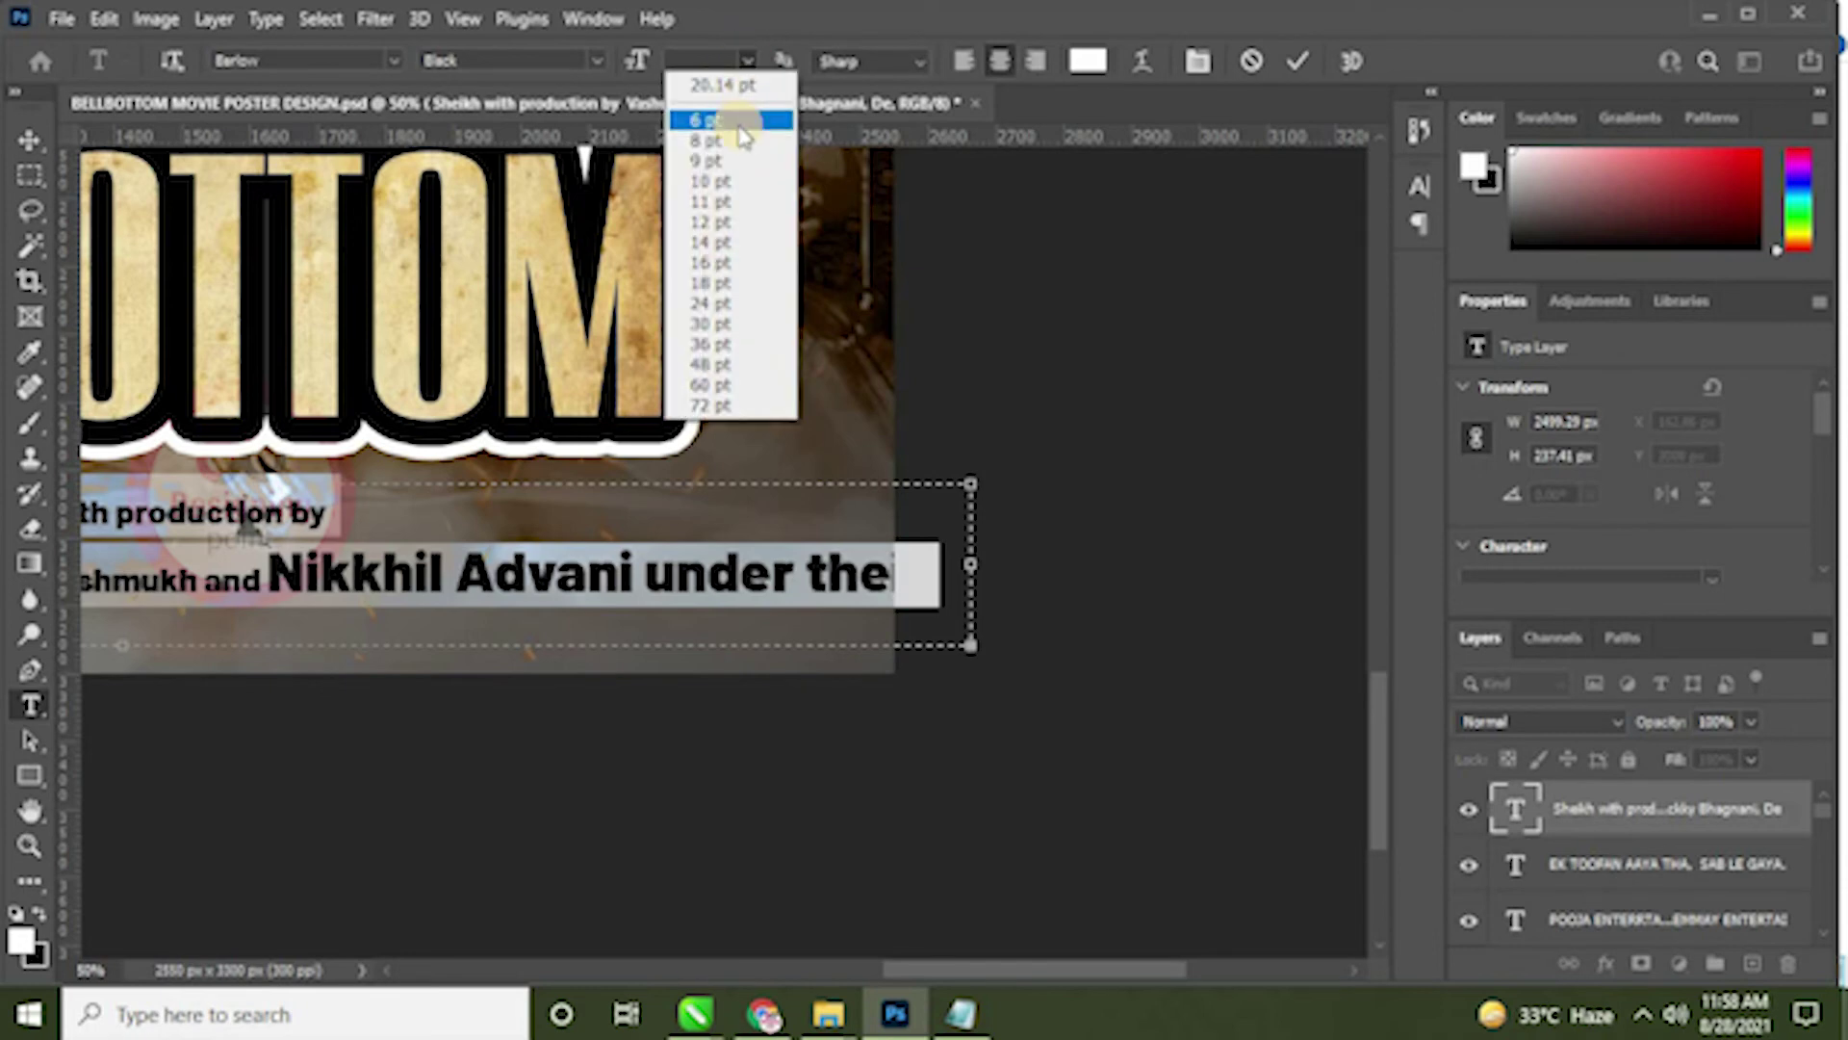
left_click(741, 120)
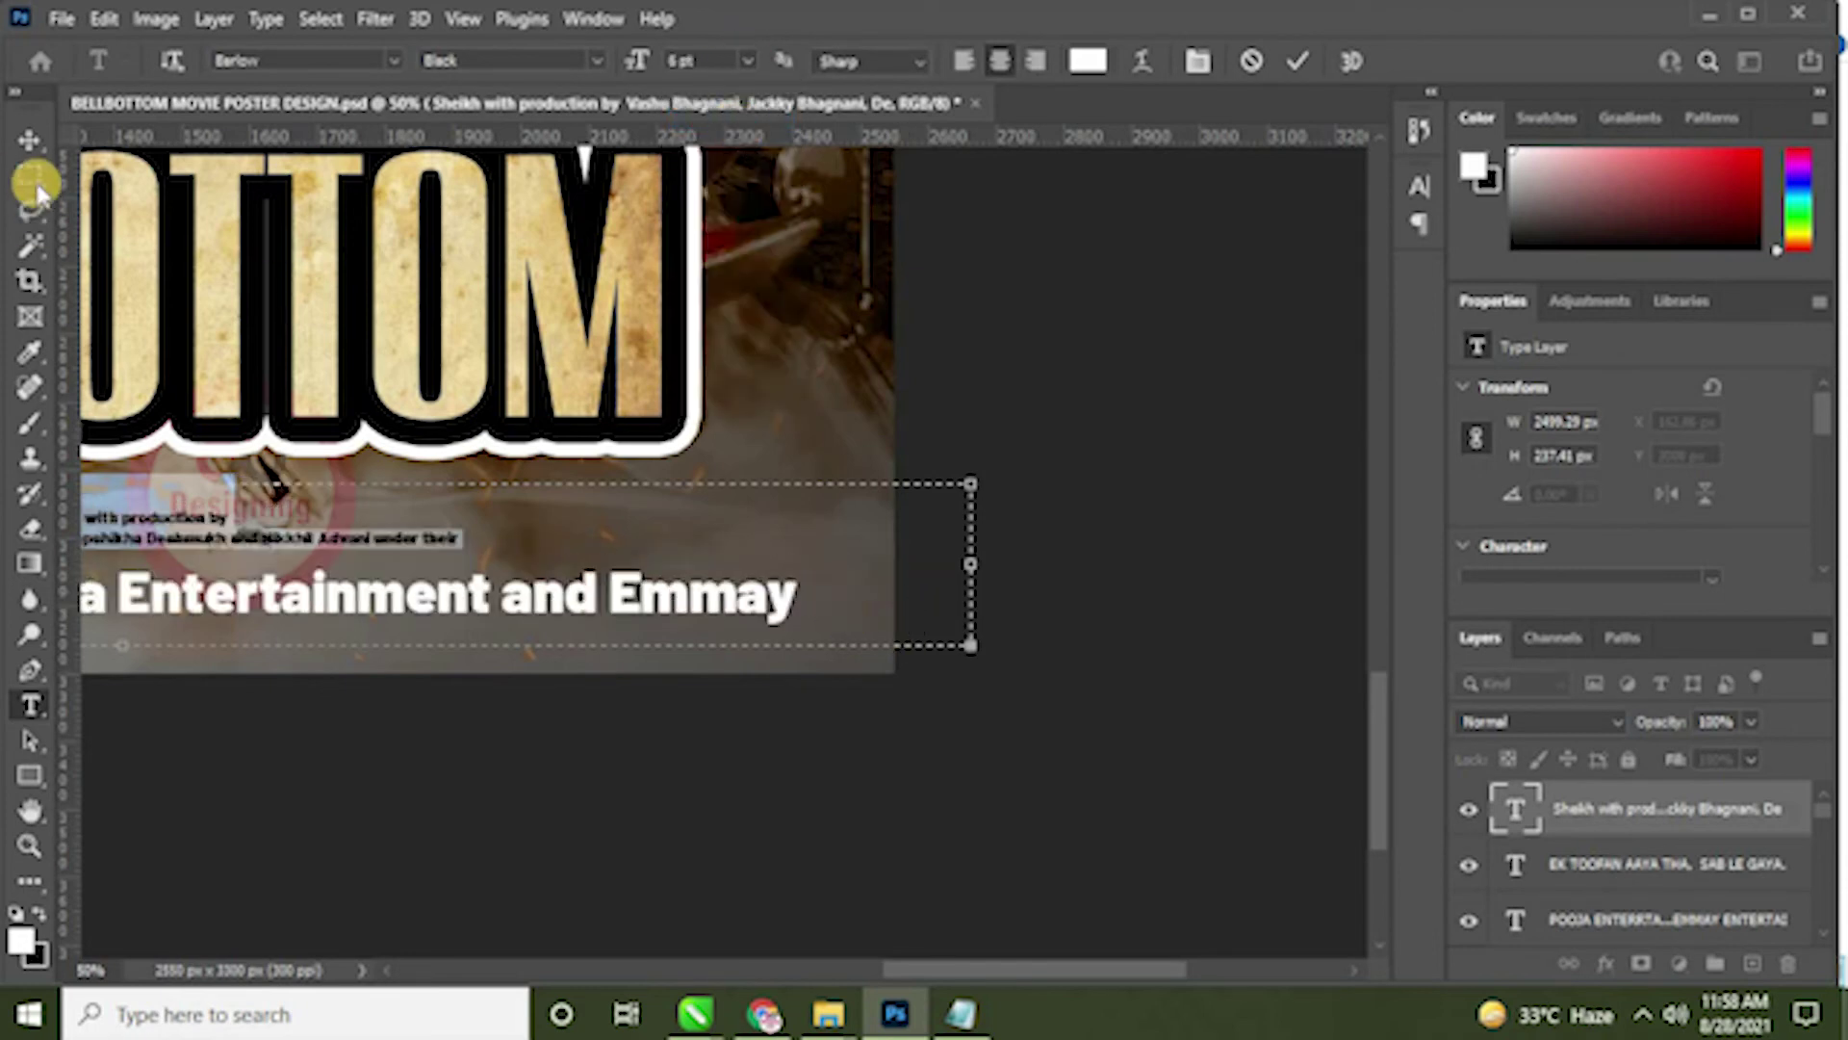
Step: Set the font size of the whole credit text block beneath the title to 8 pt
left_click(26, 142)
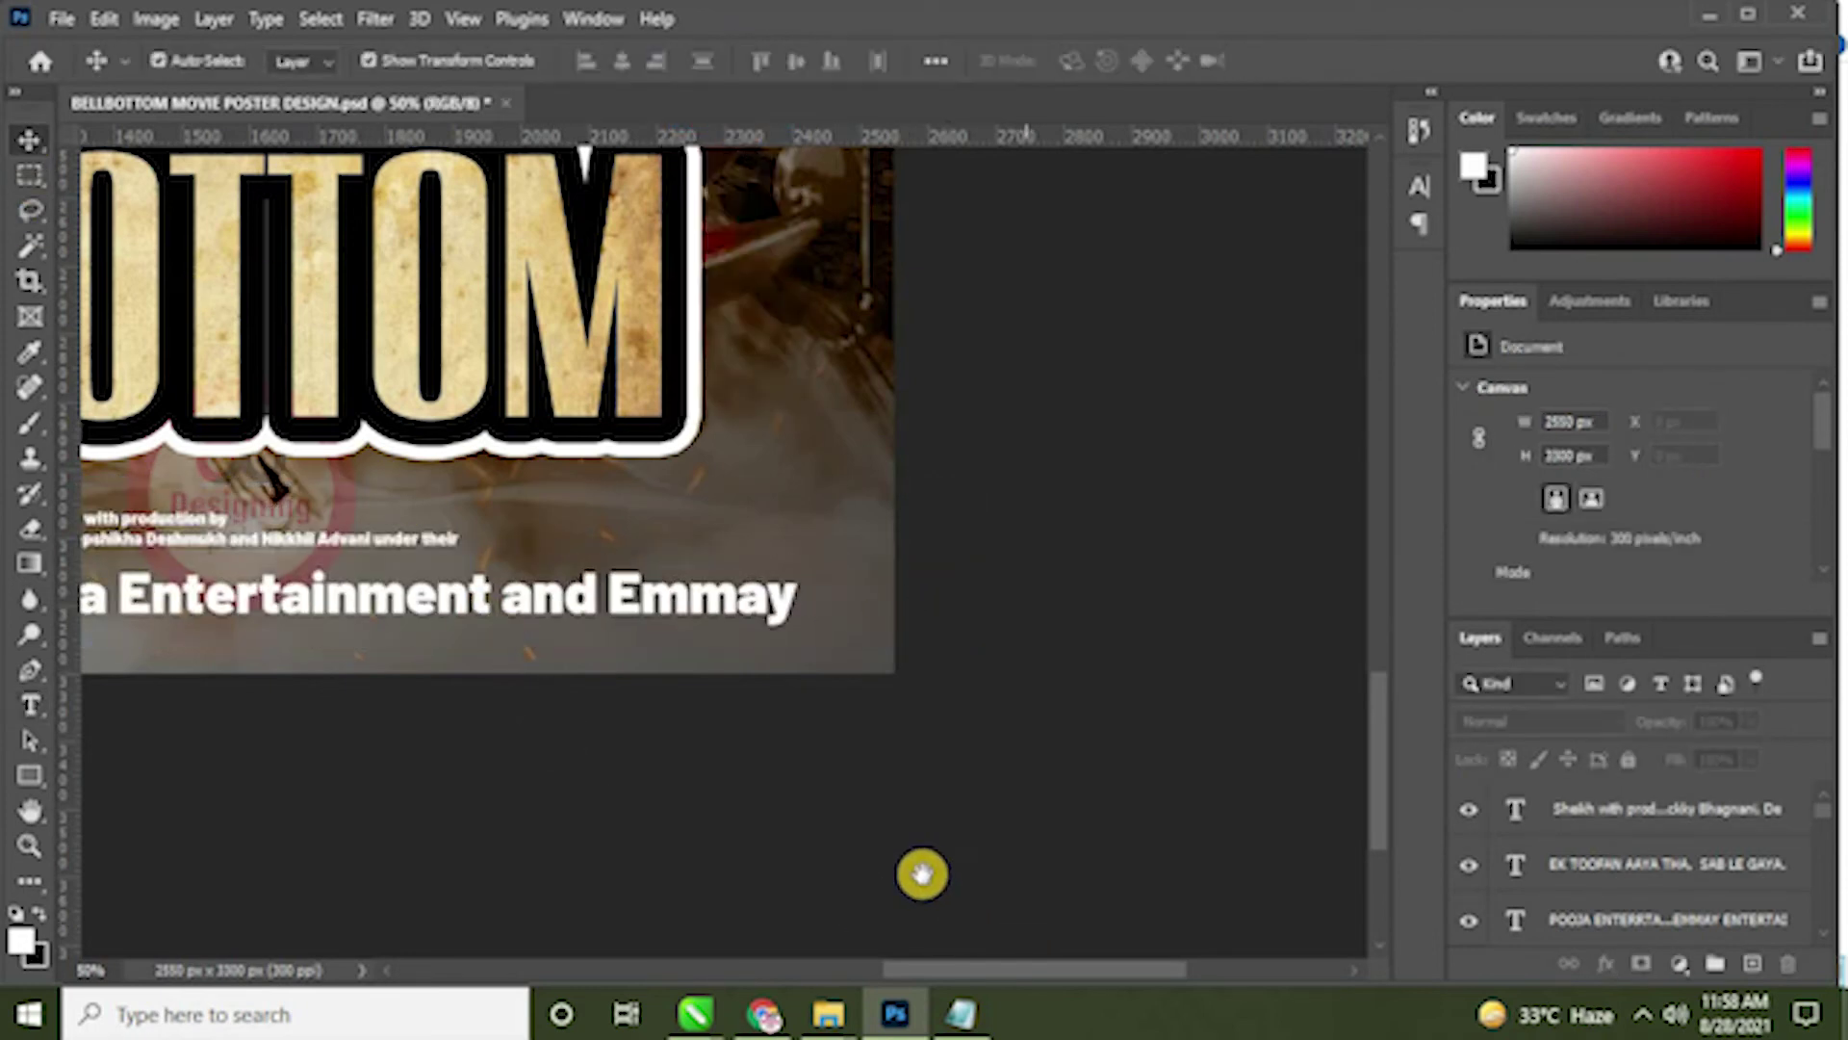
scroll(1006, 669, "left", 6)
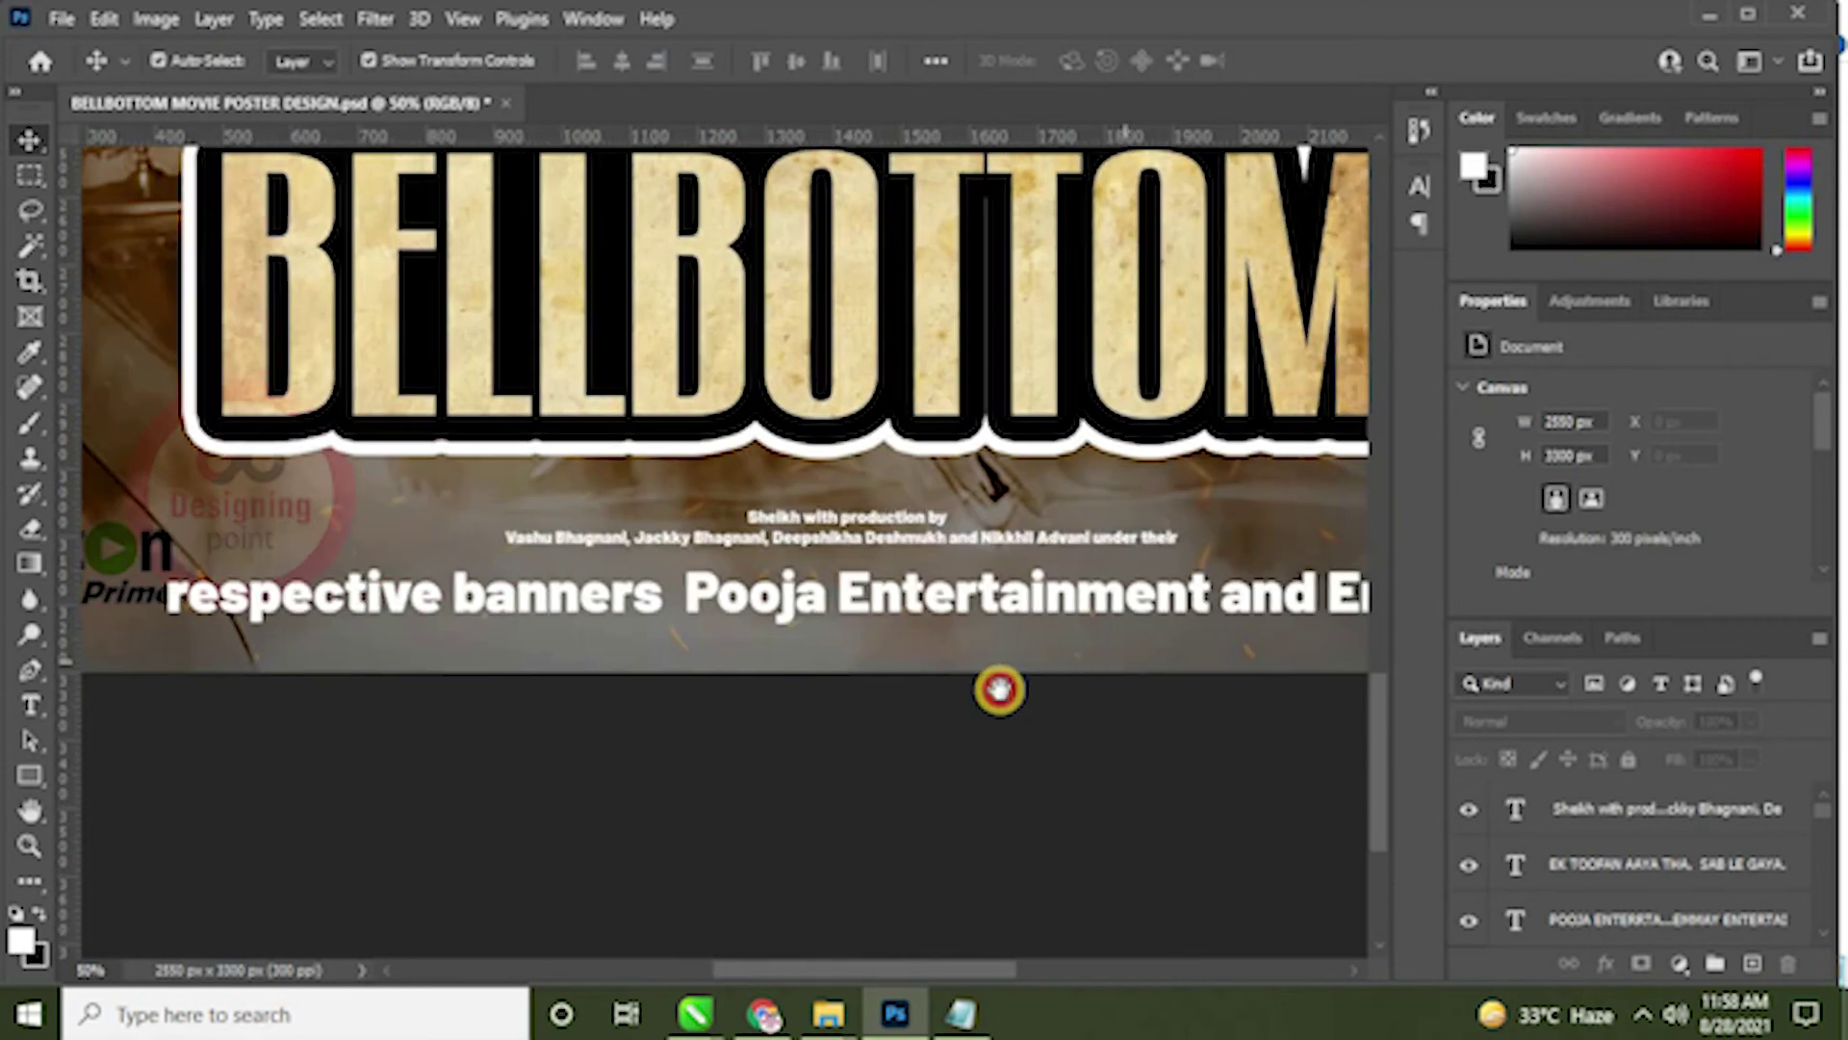
double_click(905, 612)
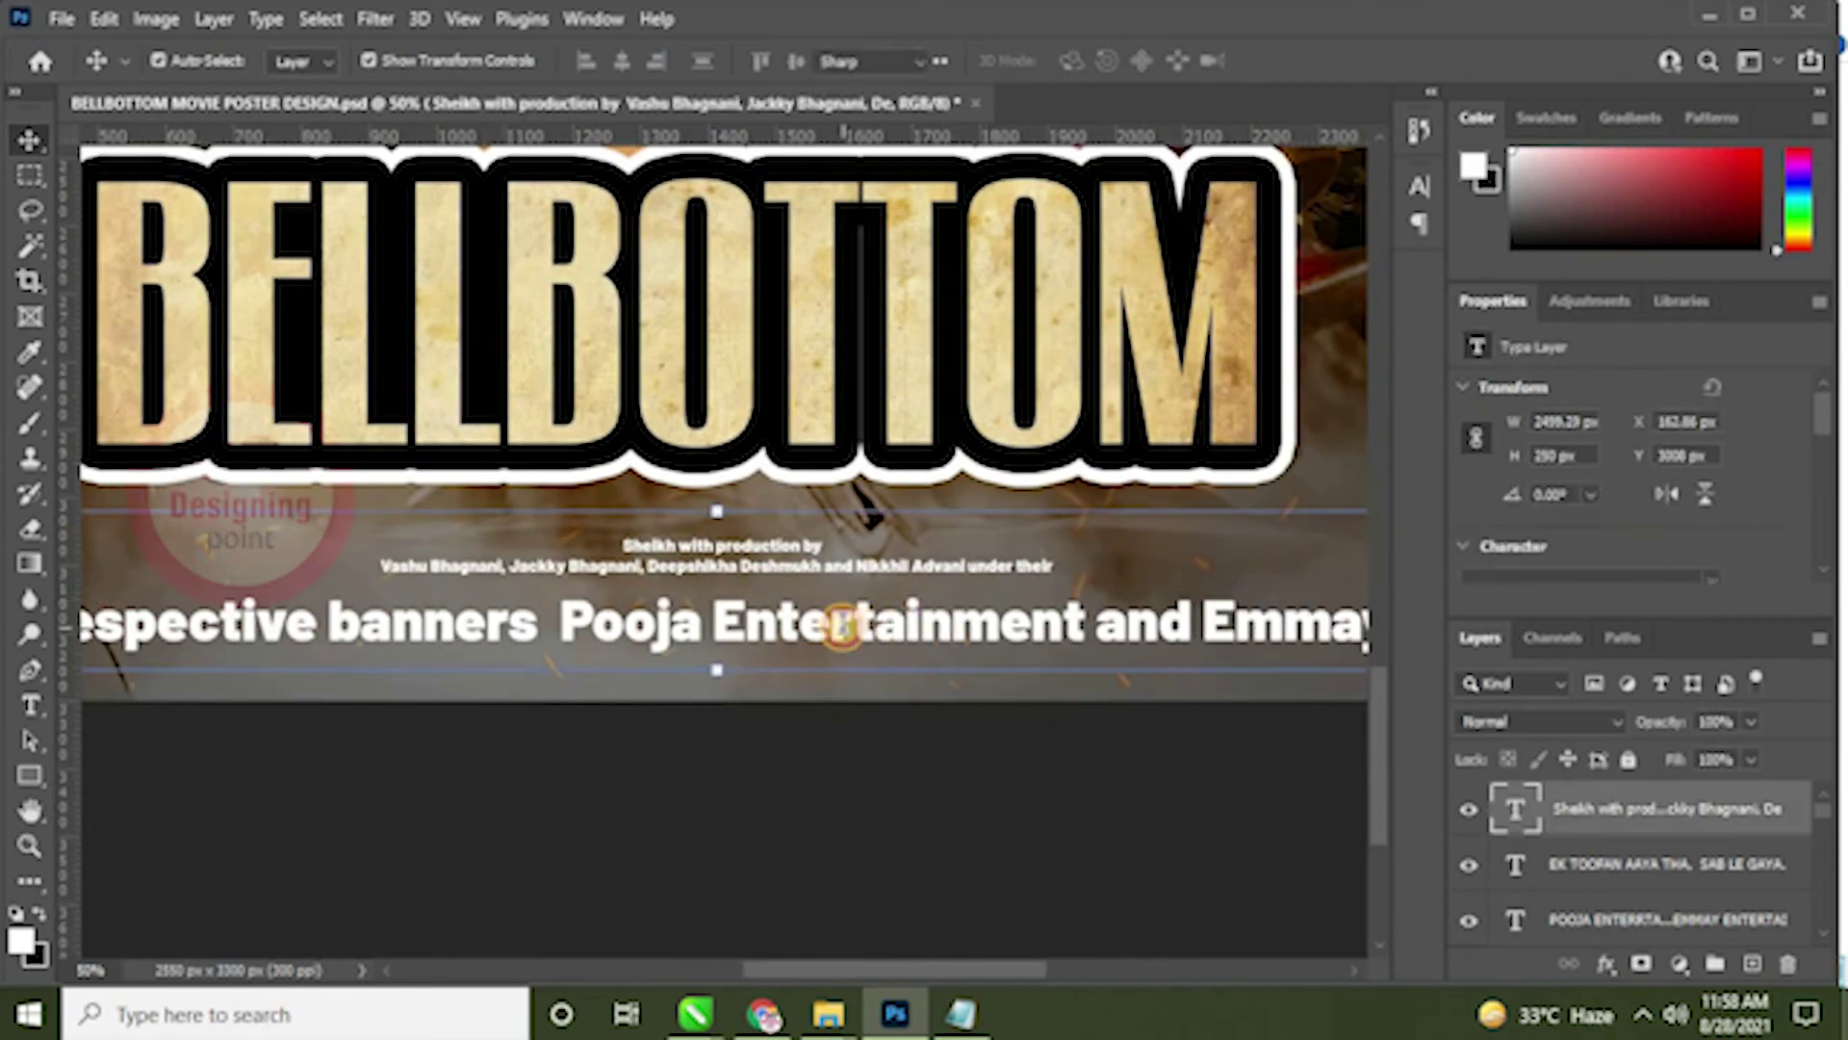
left_click(748, 61)
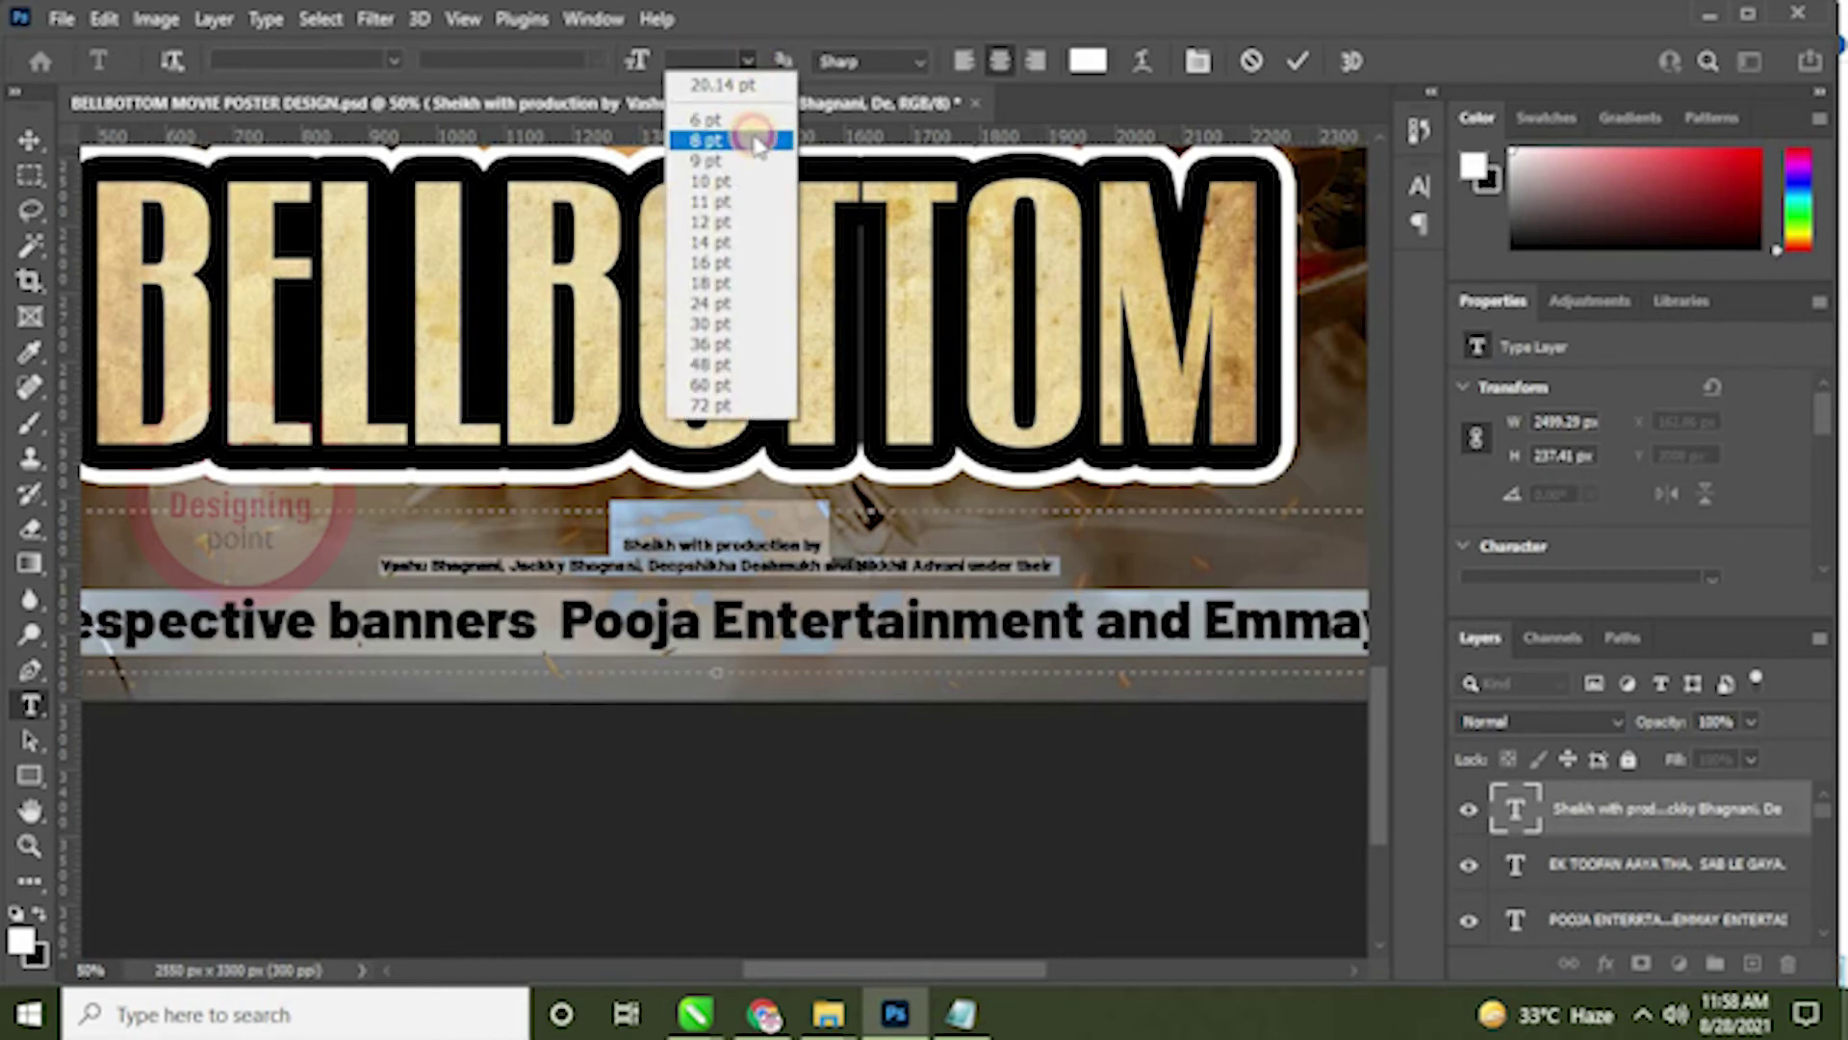
left_click(758, 142)
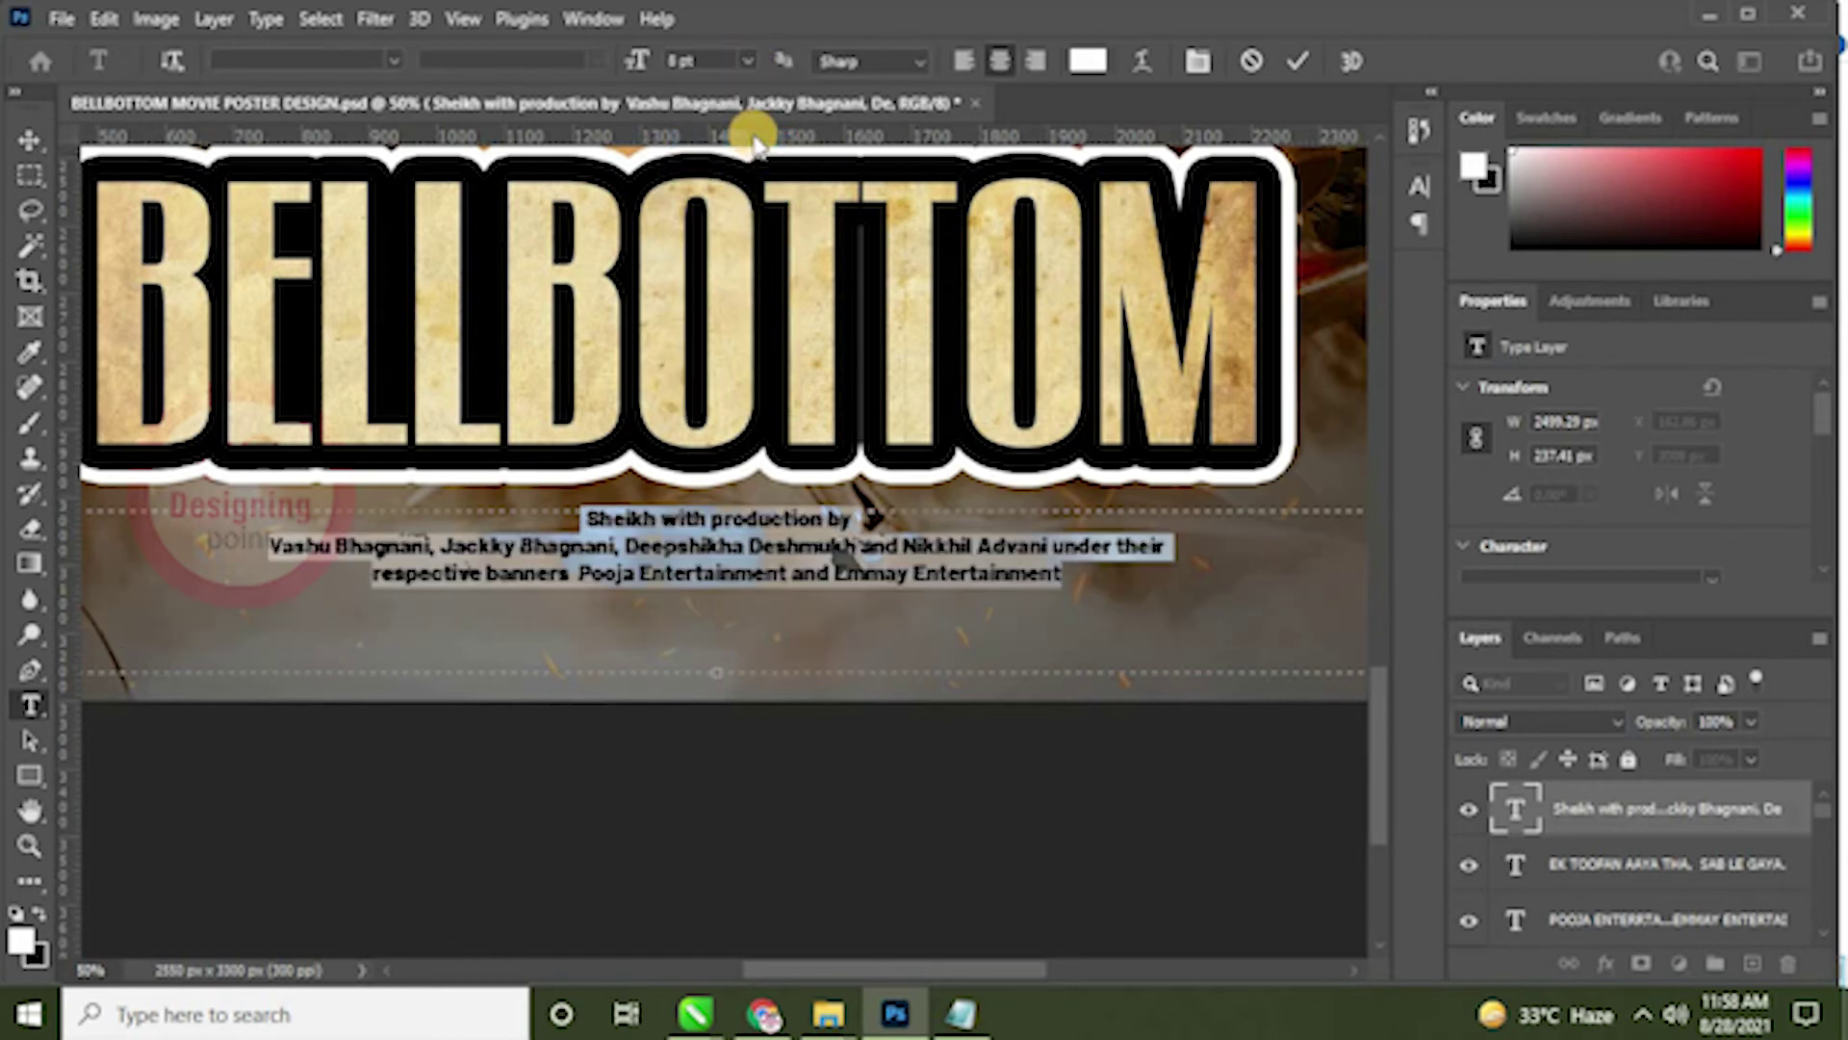
left_click(13, 138)
Step: Compare the credit text with the CONTENT notes in Notepad and delete the credit text layer from the poster
key("alt+Tab")
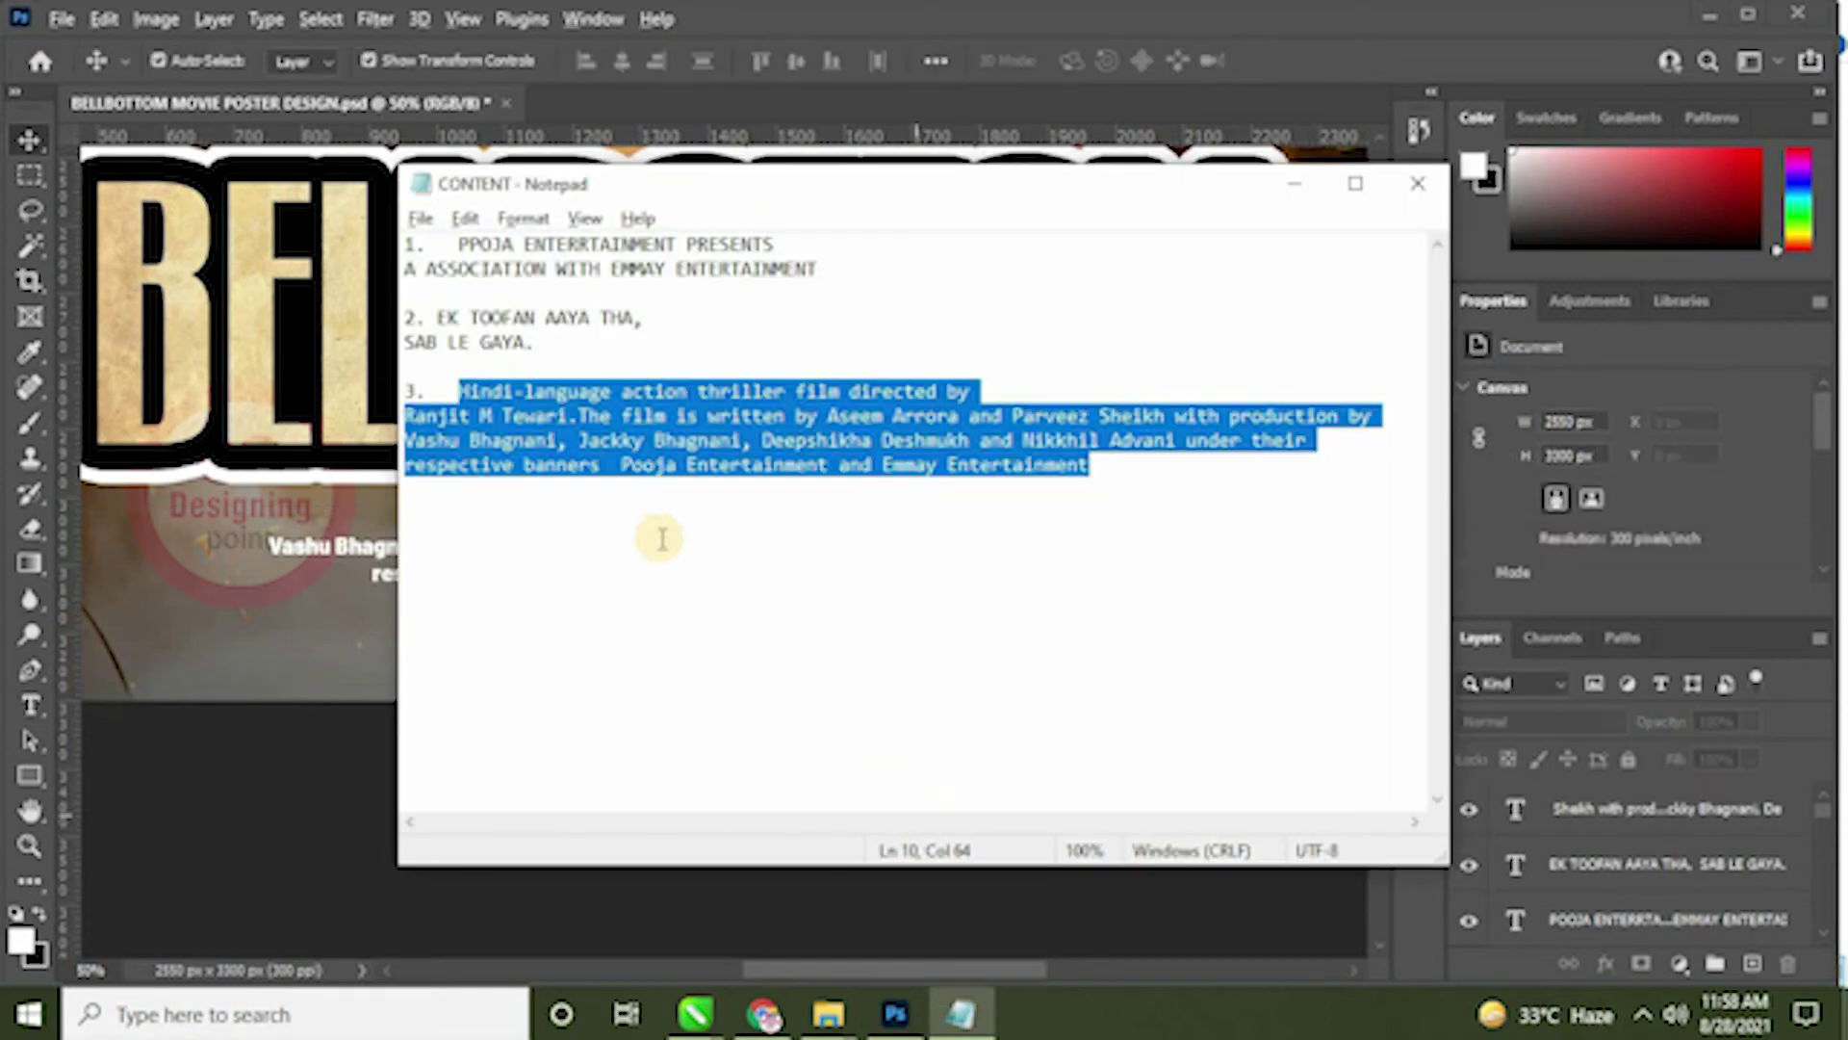
key("alt+Tab")
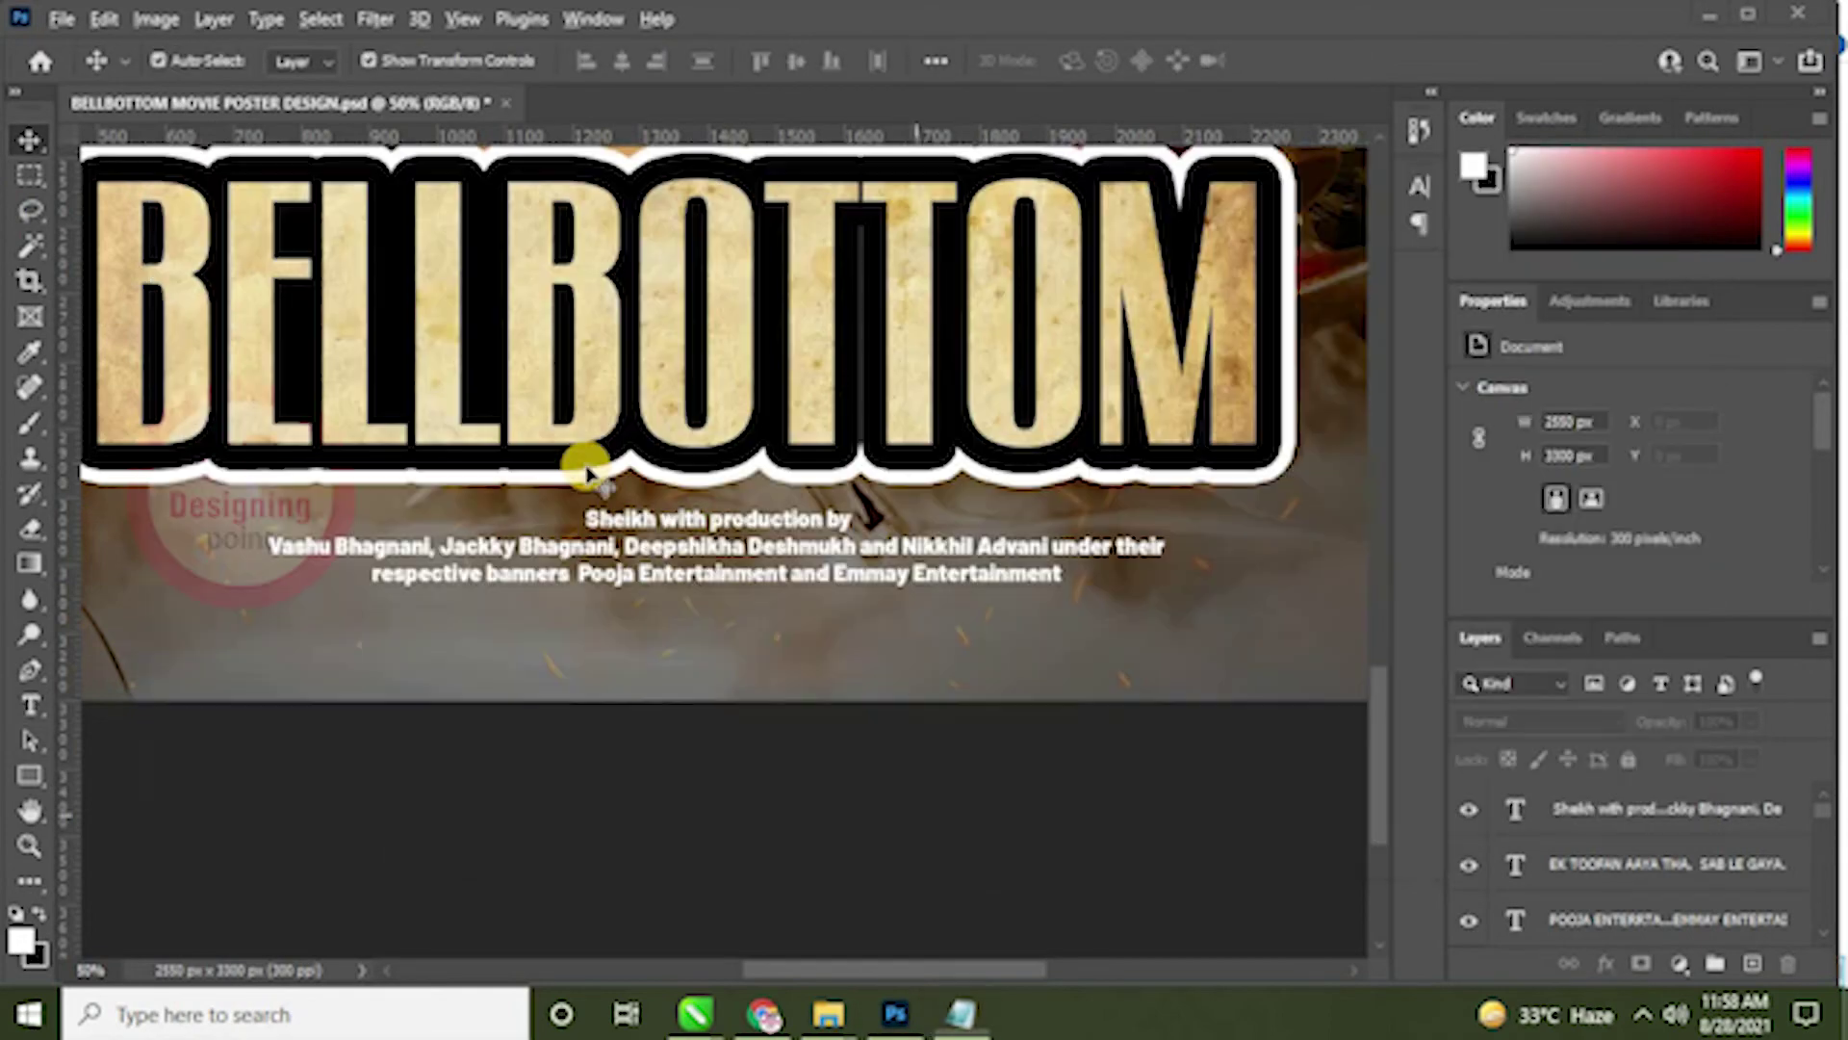
key("alt+Tab")
double_click(663, 563)
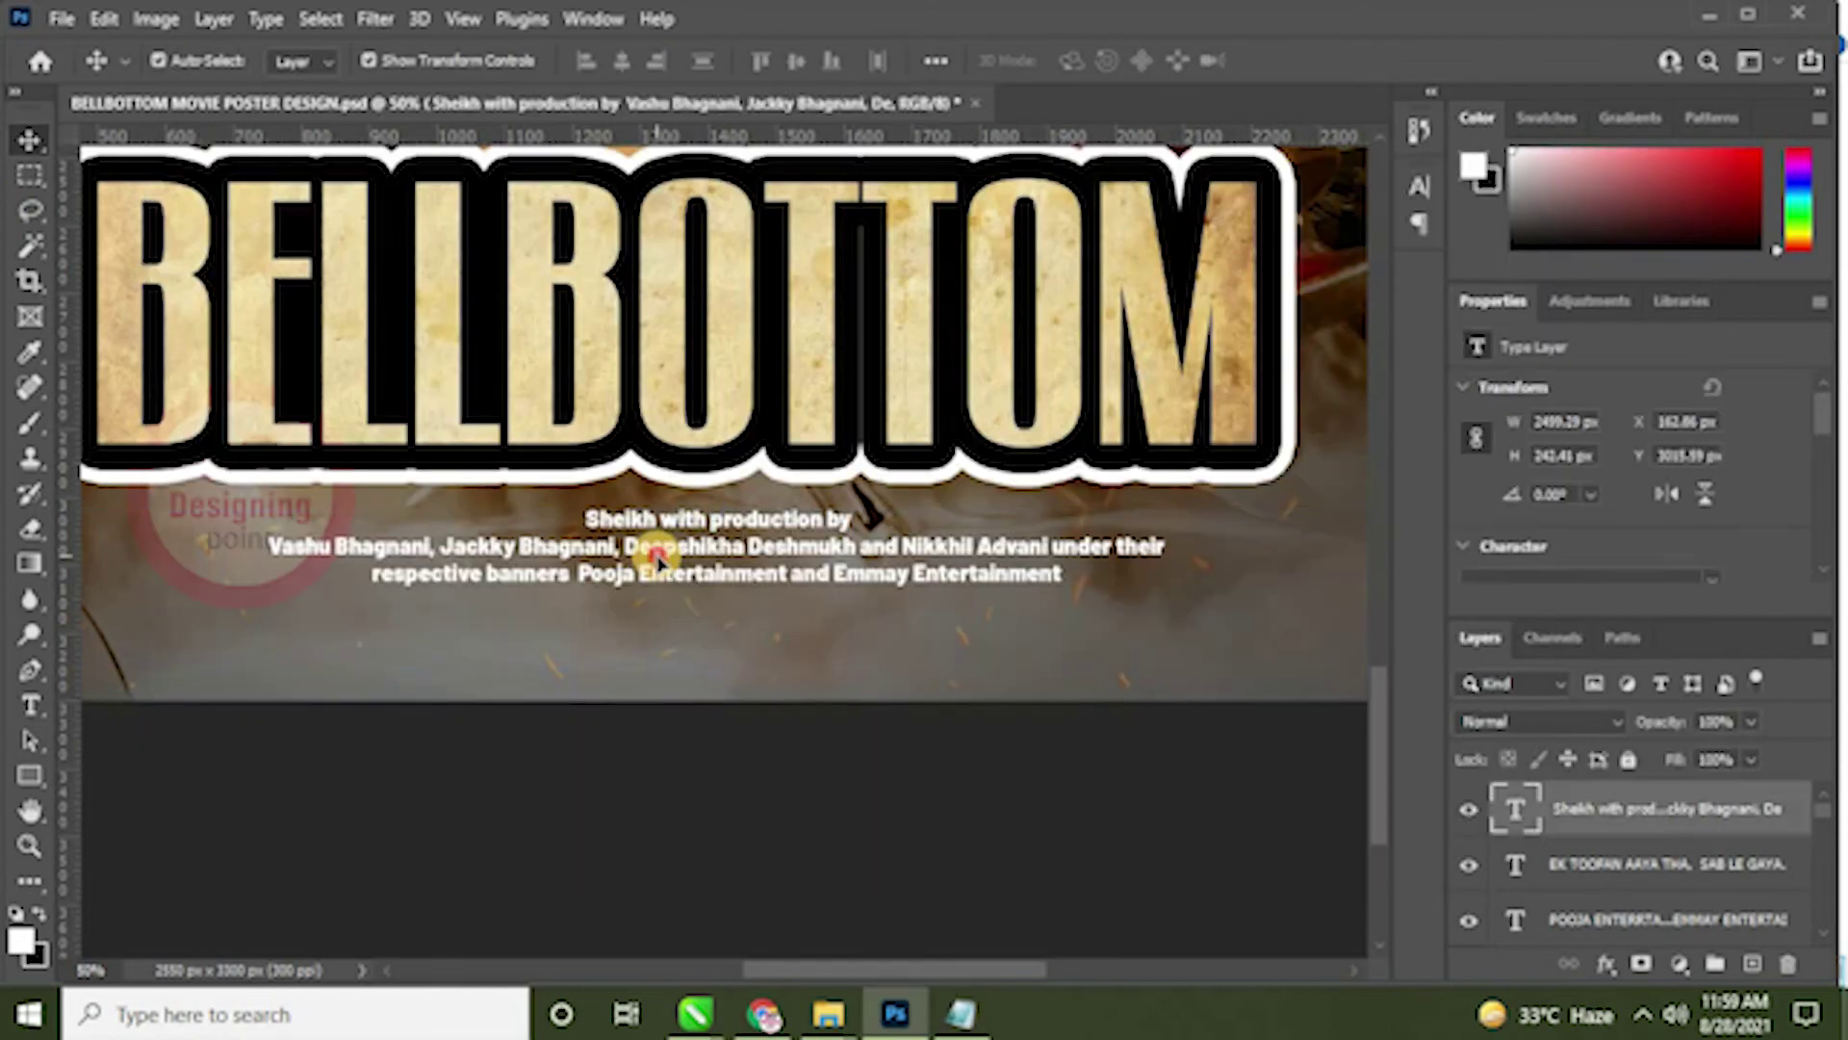
key("ctrl+a")
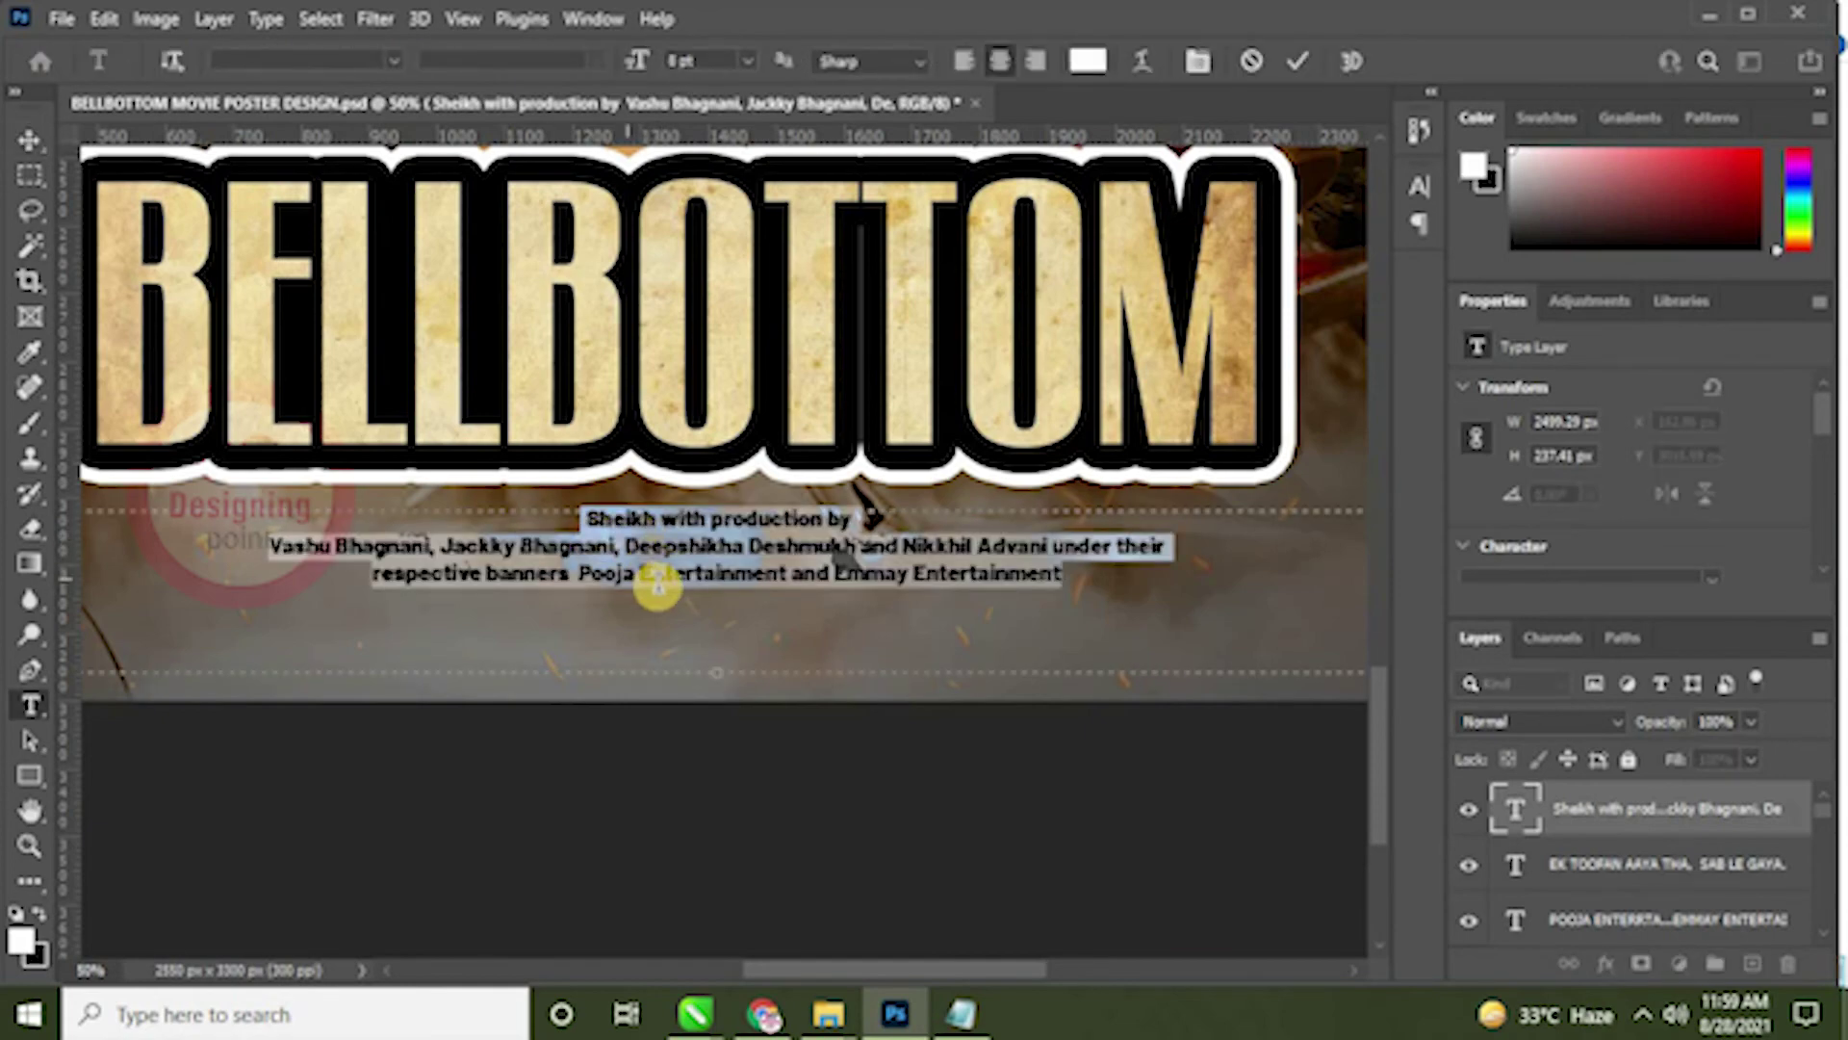
key("alt+Tab")
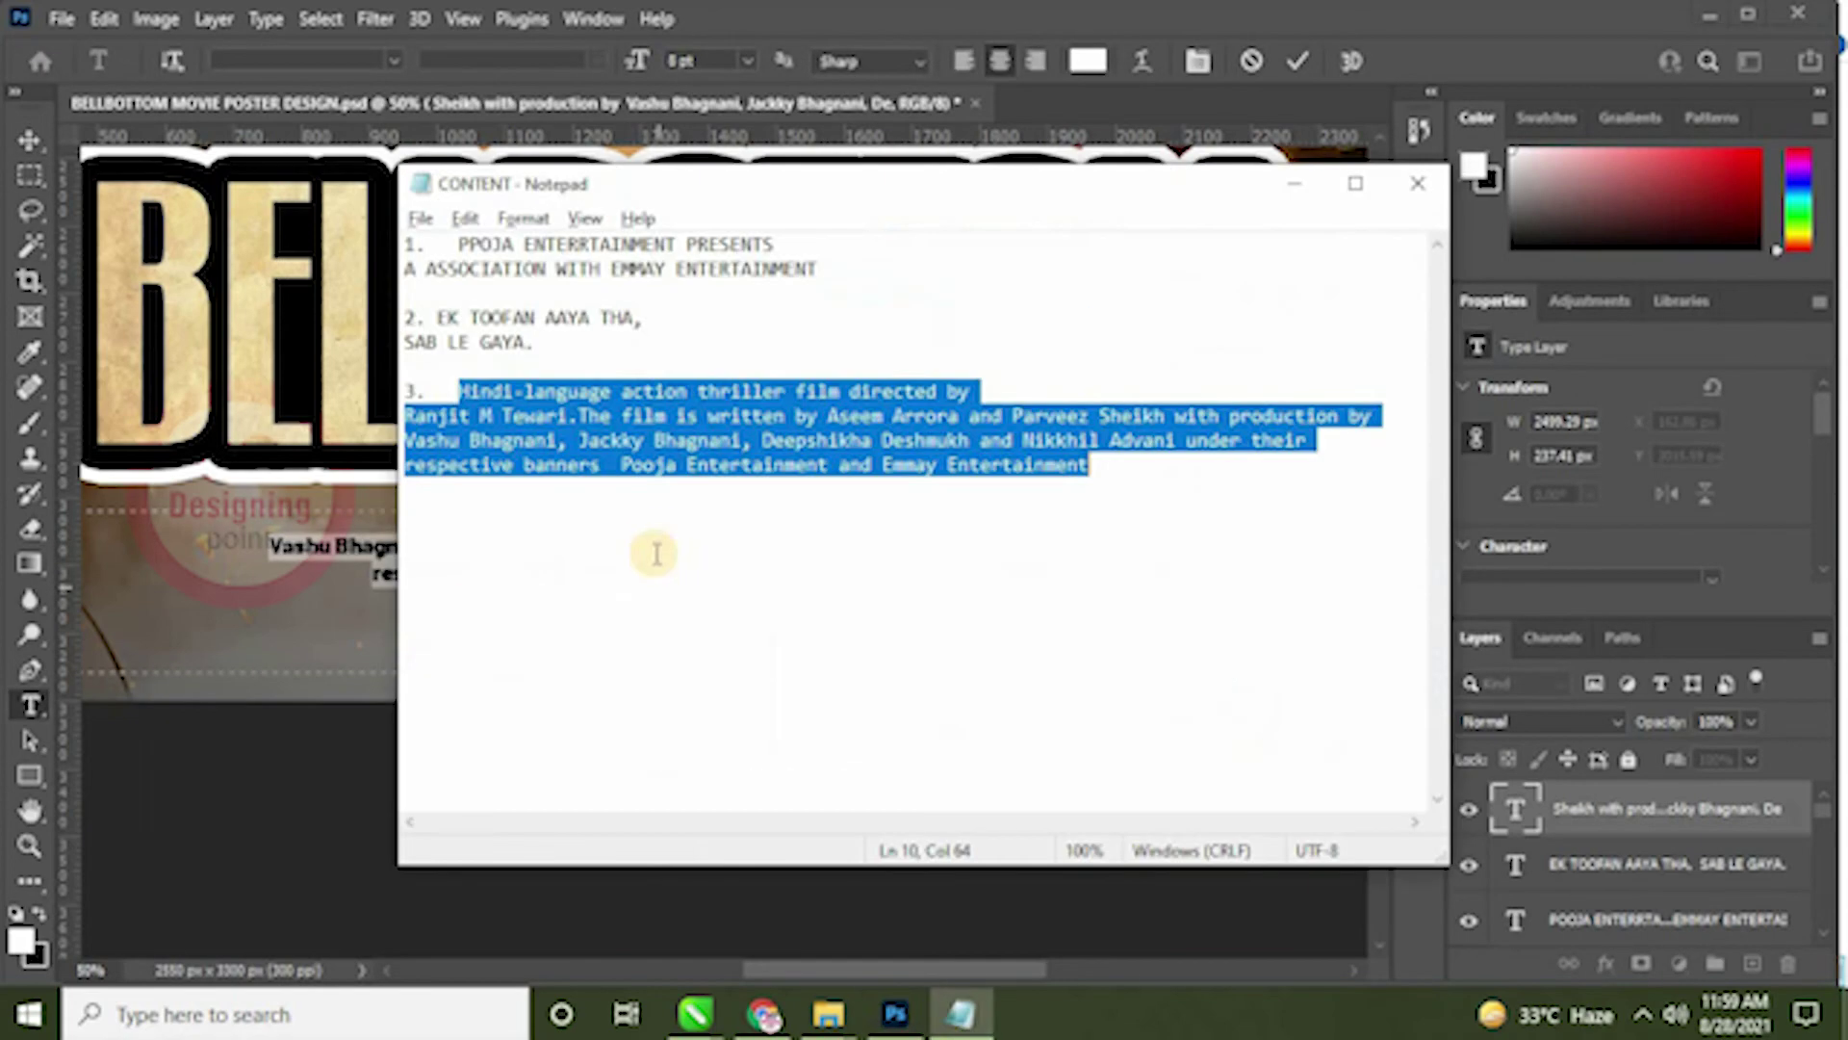
key("alt+Tab")
left_click(27, 143)
left_click(970, 626)
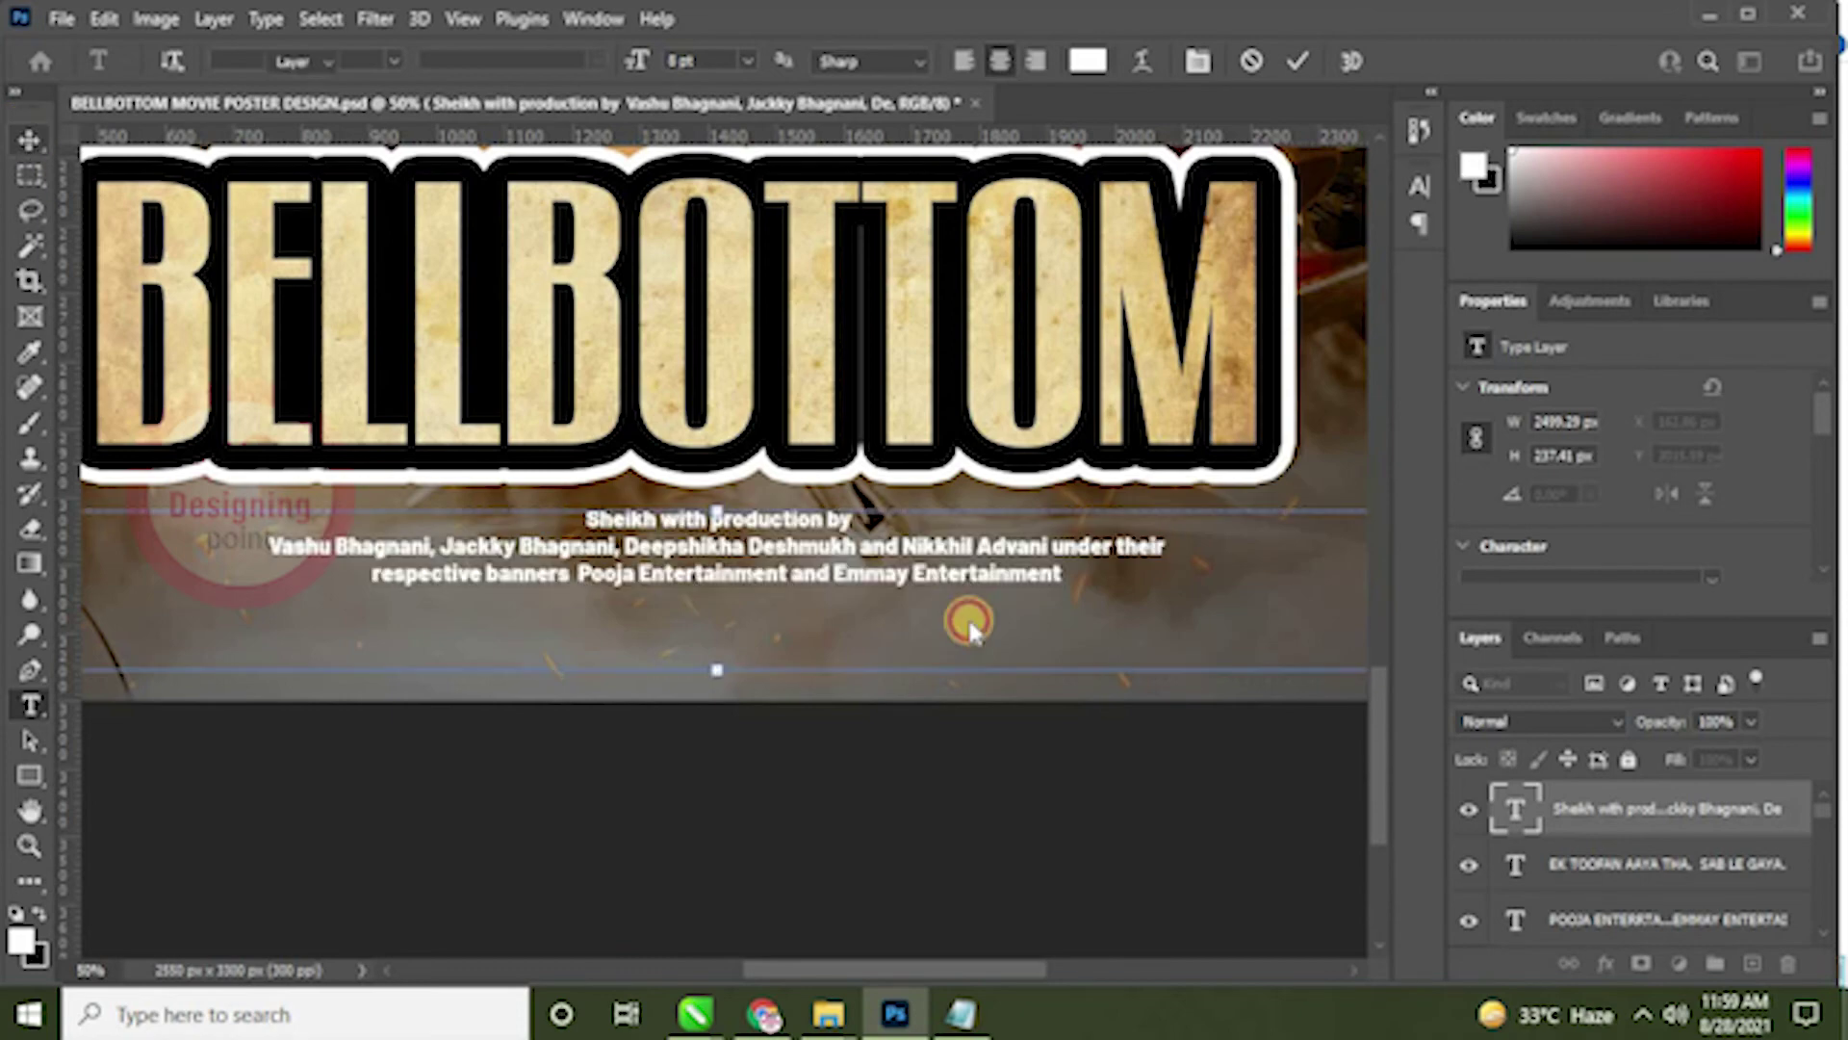
key("Delete")
Step: Add a new text layer beneath the title and paste the full credit paragraph copied from the Notepad notes
key("alt+Tab")
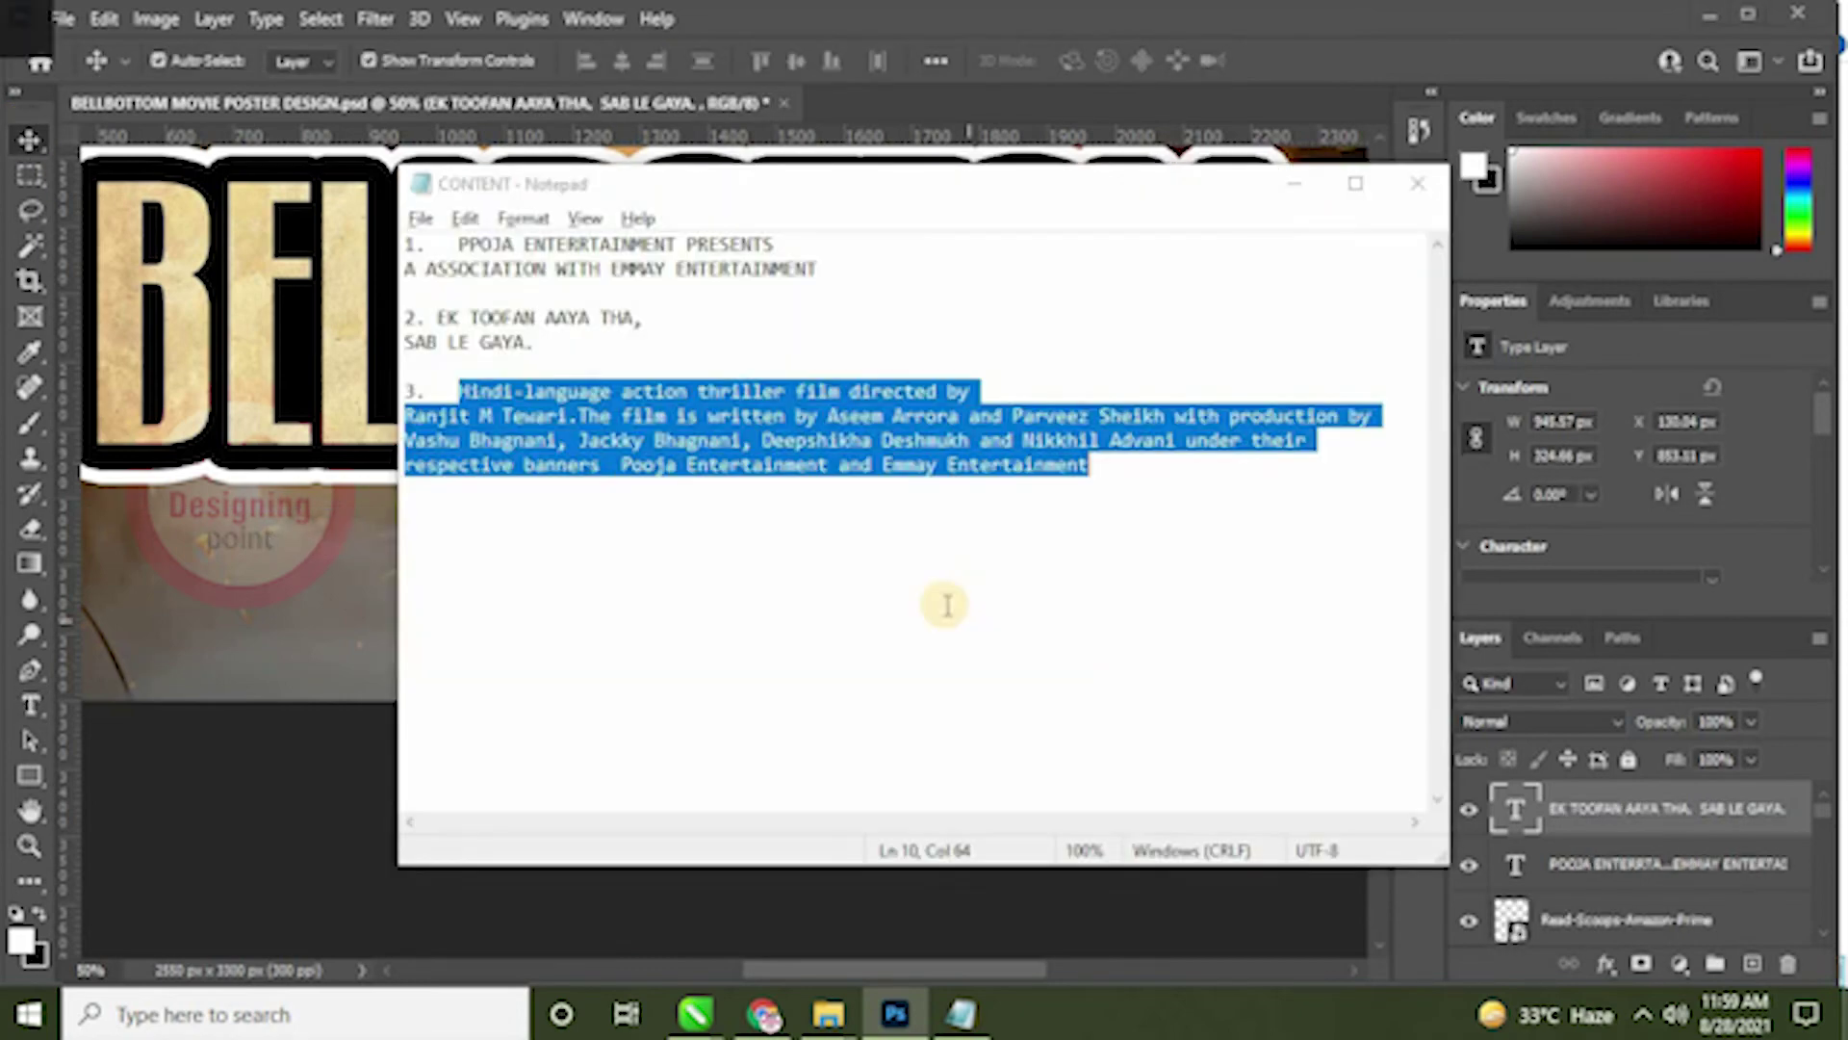
key("alt+Tab")
left_click(30, 706)
left_click(252, 528)
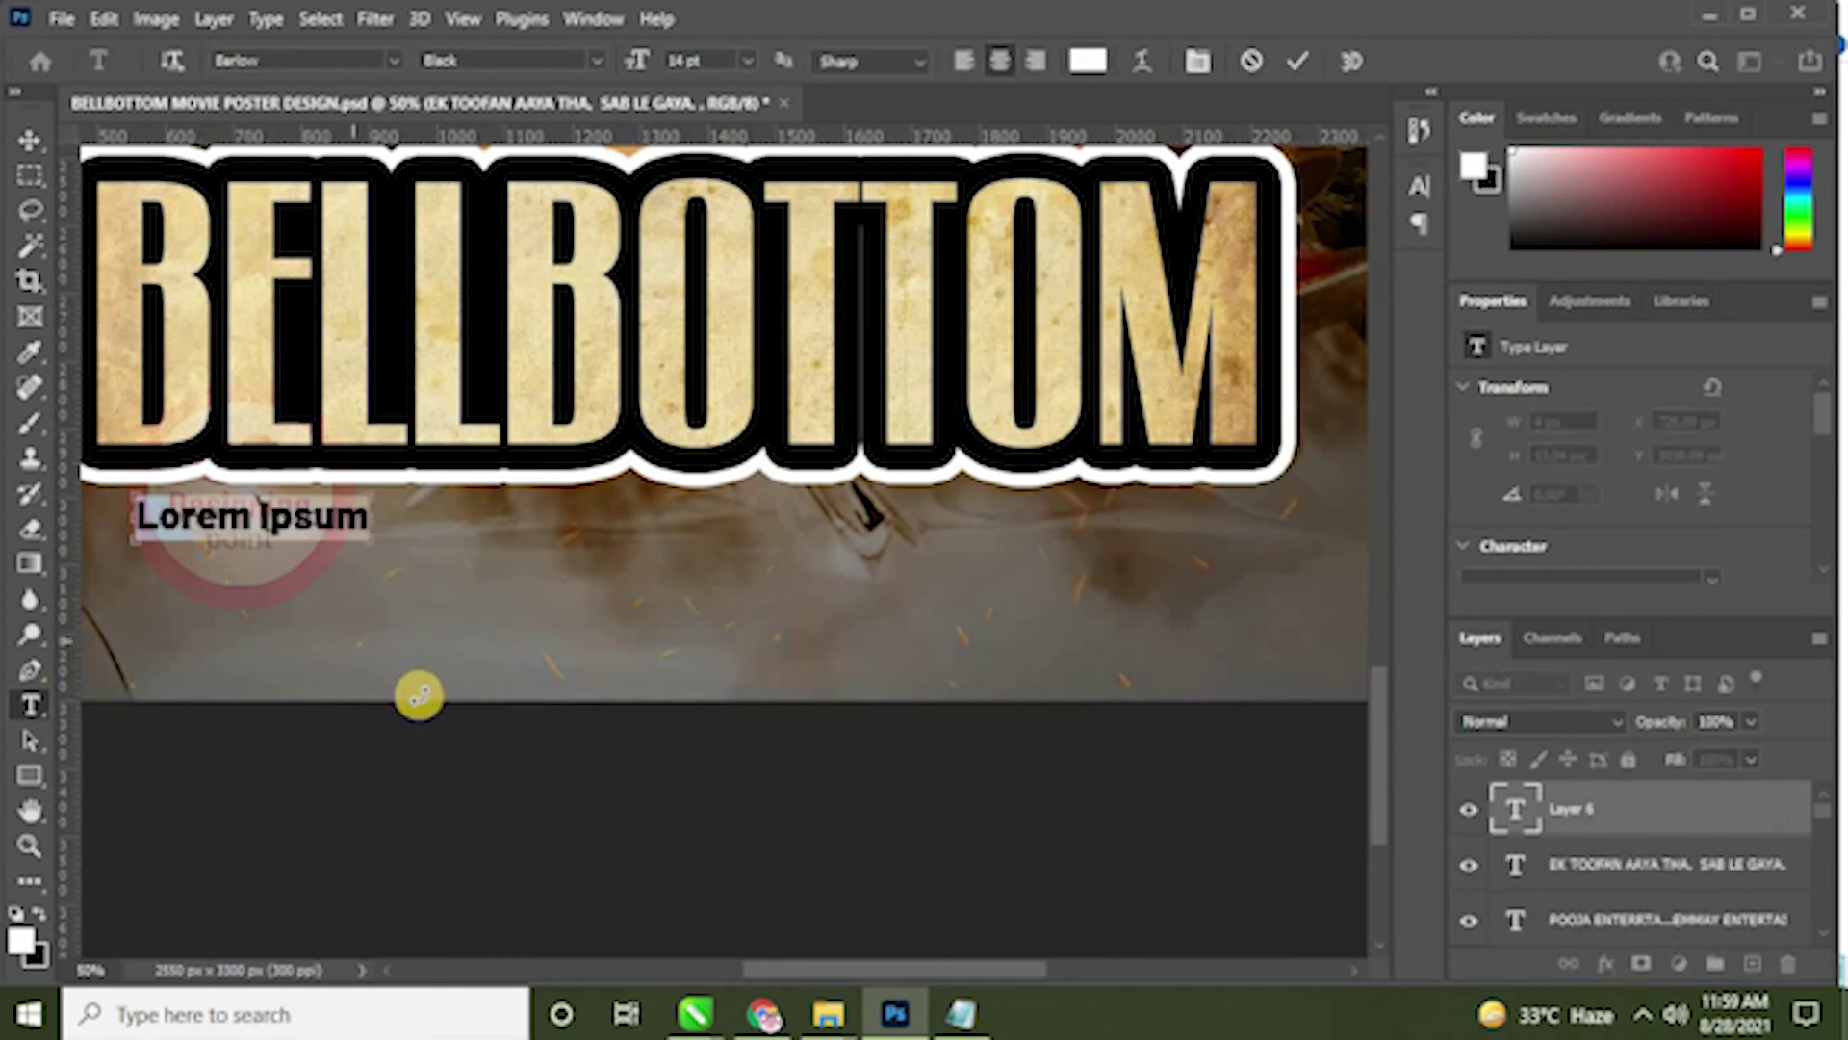
type("ge action thriller film directed by y Aseem Arrora and Parveez Sheikh with production by Deepshikha Deshmukh and Nikkhil Advani under their ja Entertainment and Emmay Entertainment")
left_click(29, 142)
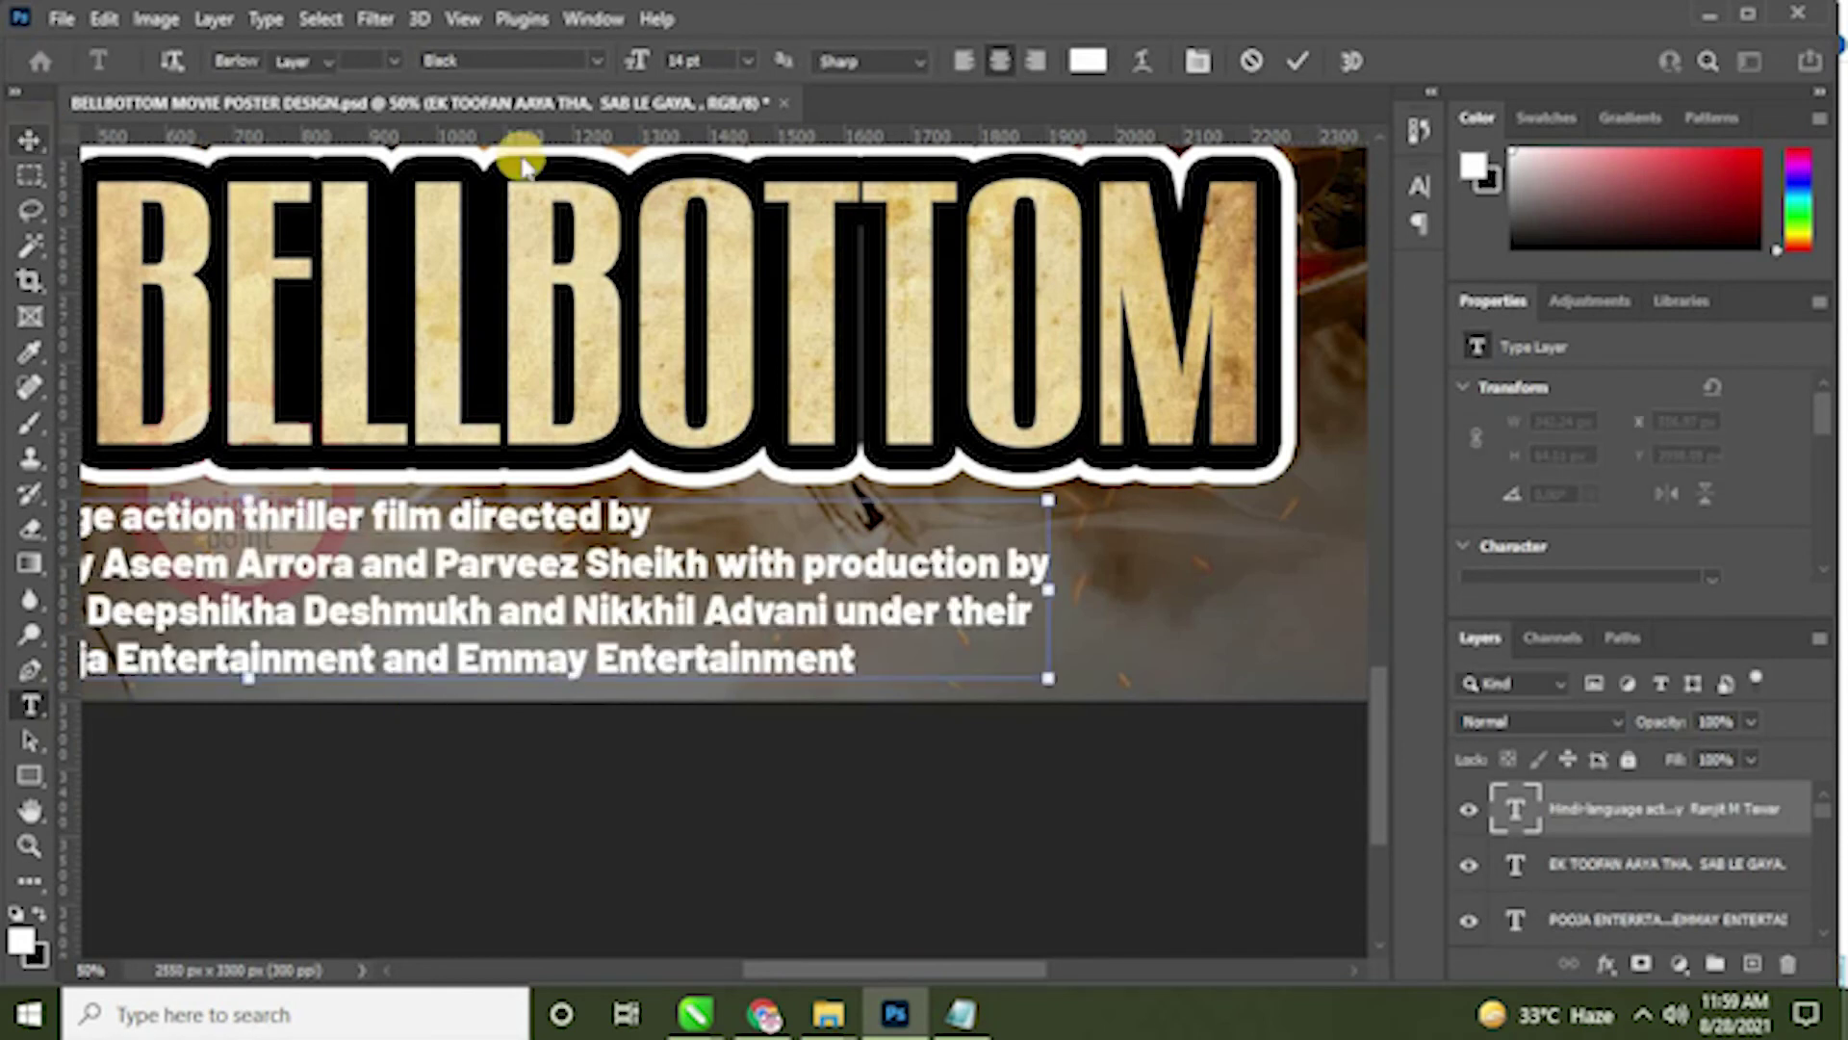
Step: Change the font of the whole credit paragraph to Barlow Medium
double_click(858, 668)
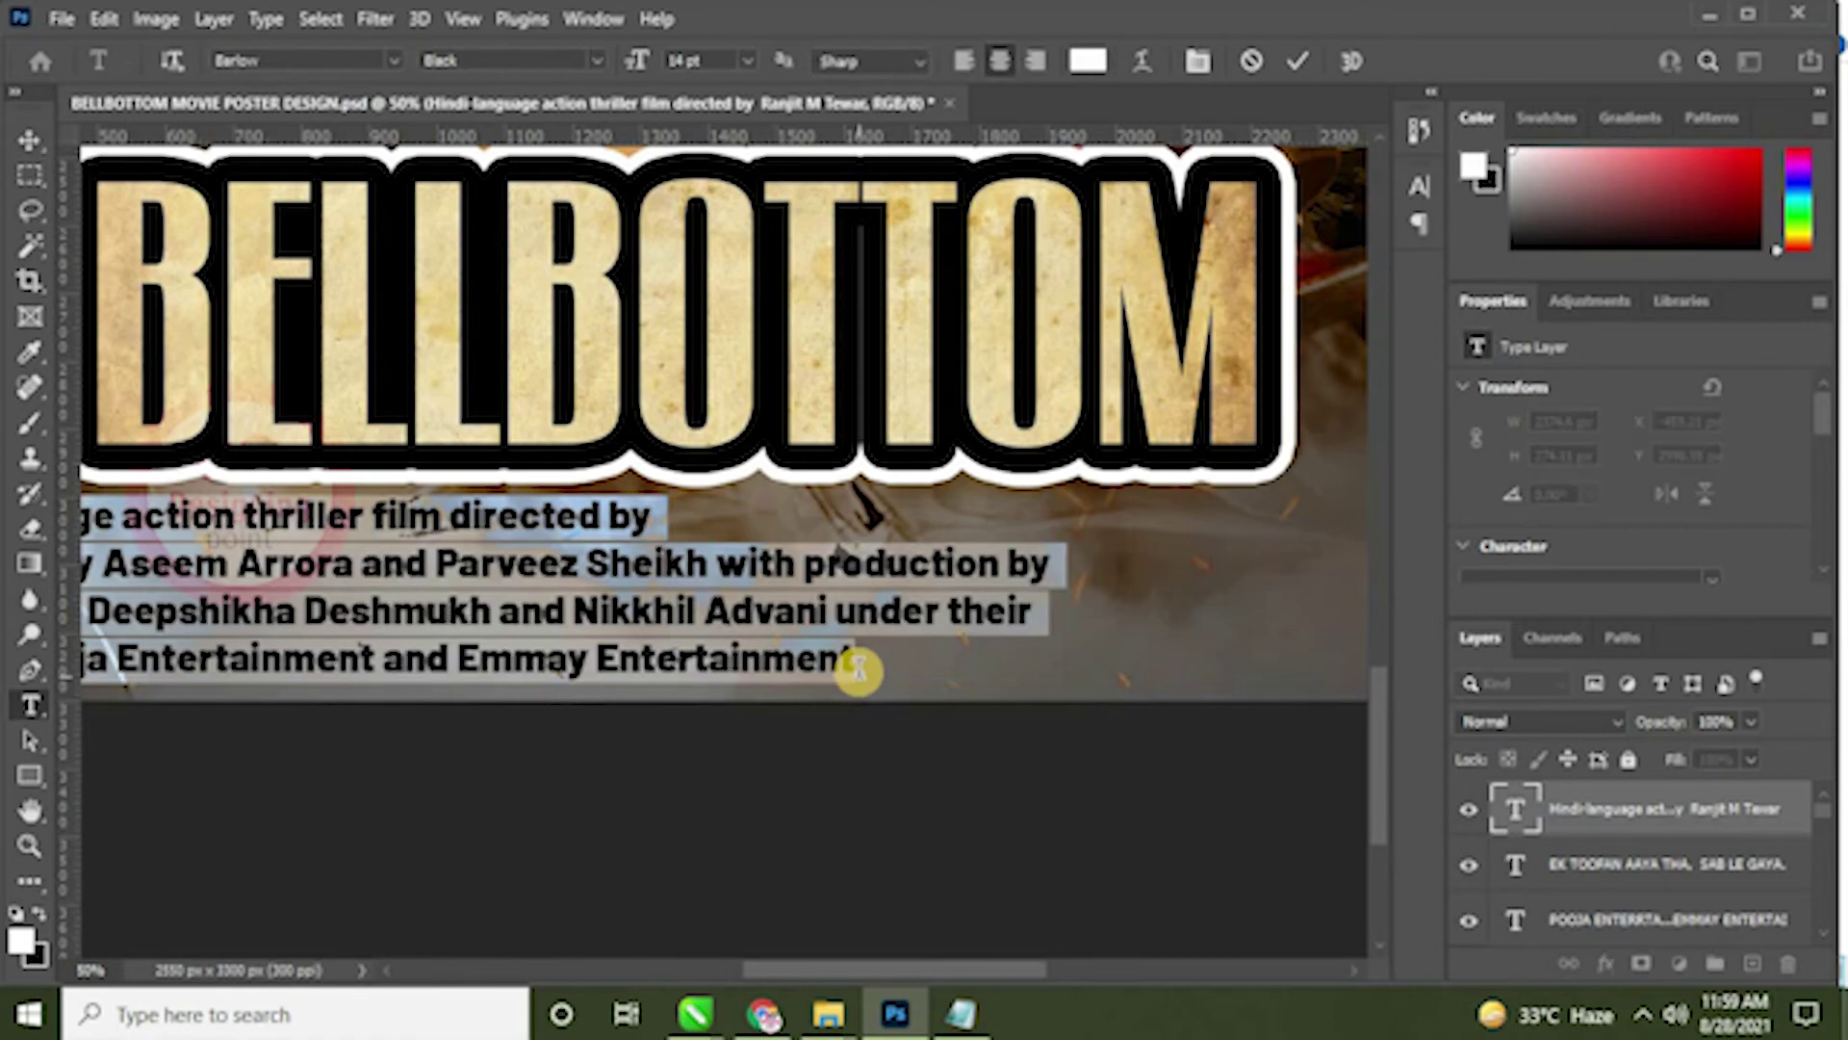
left_click(391, 63)
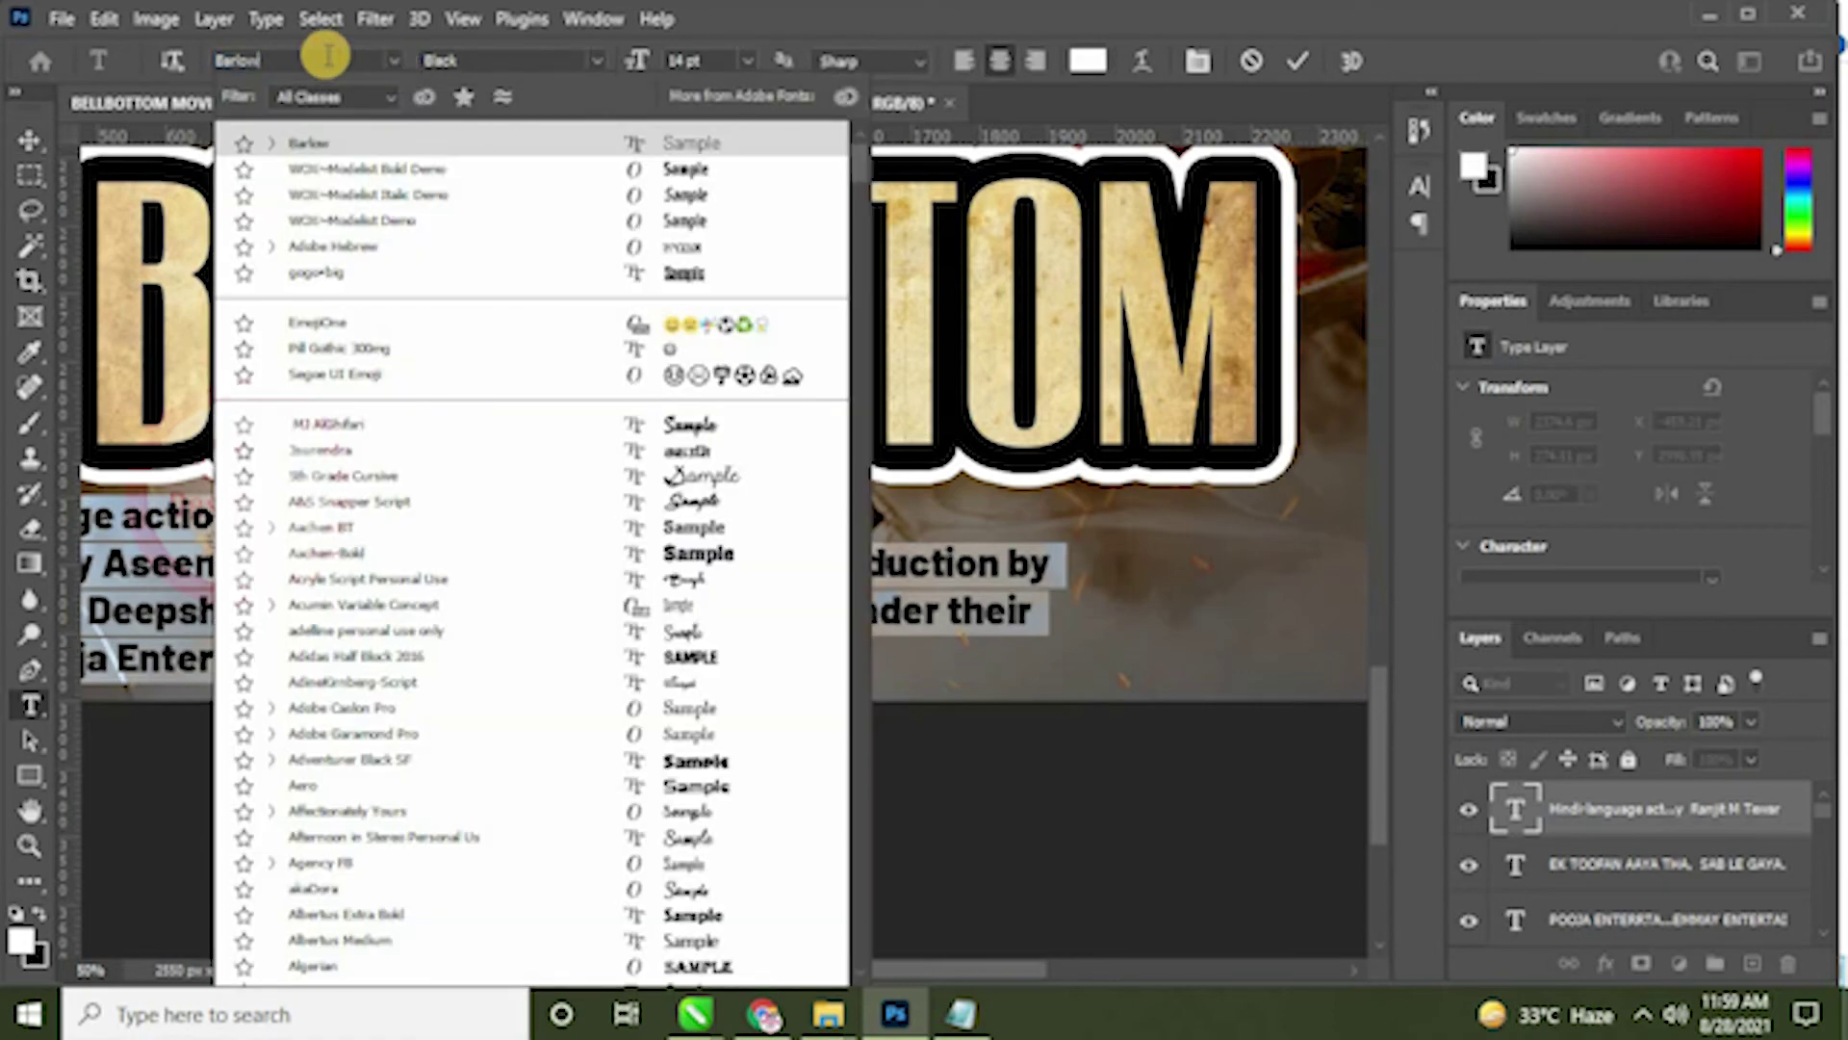
key("BackSpace")
type("B")
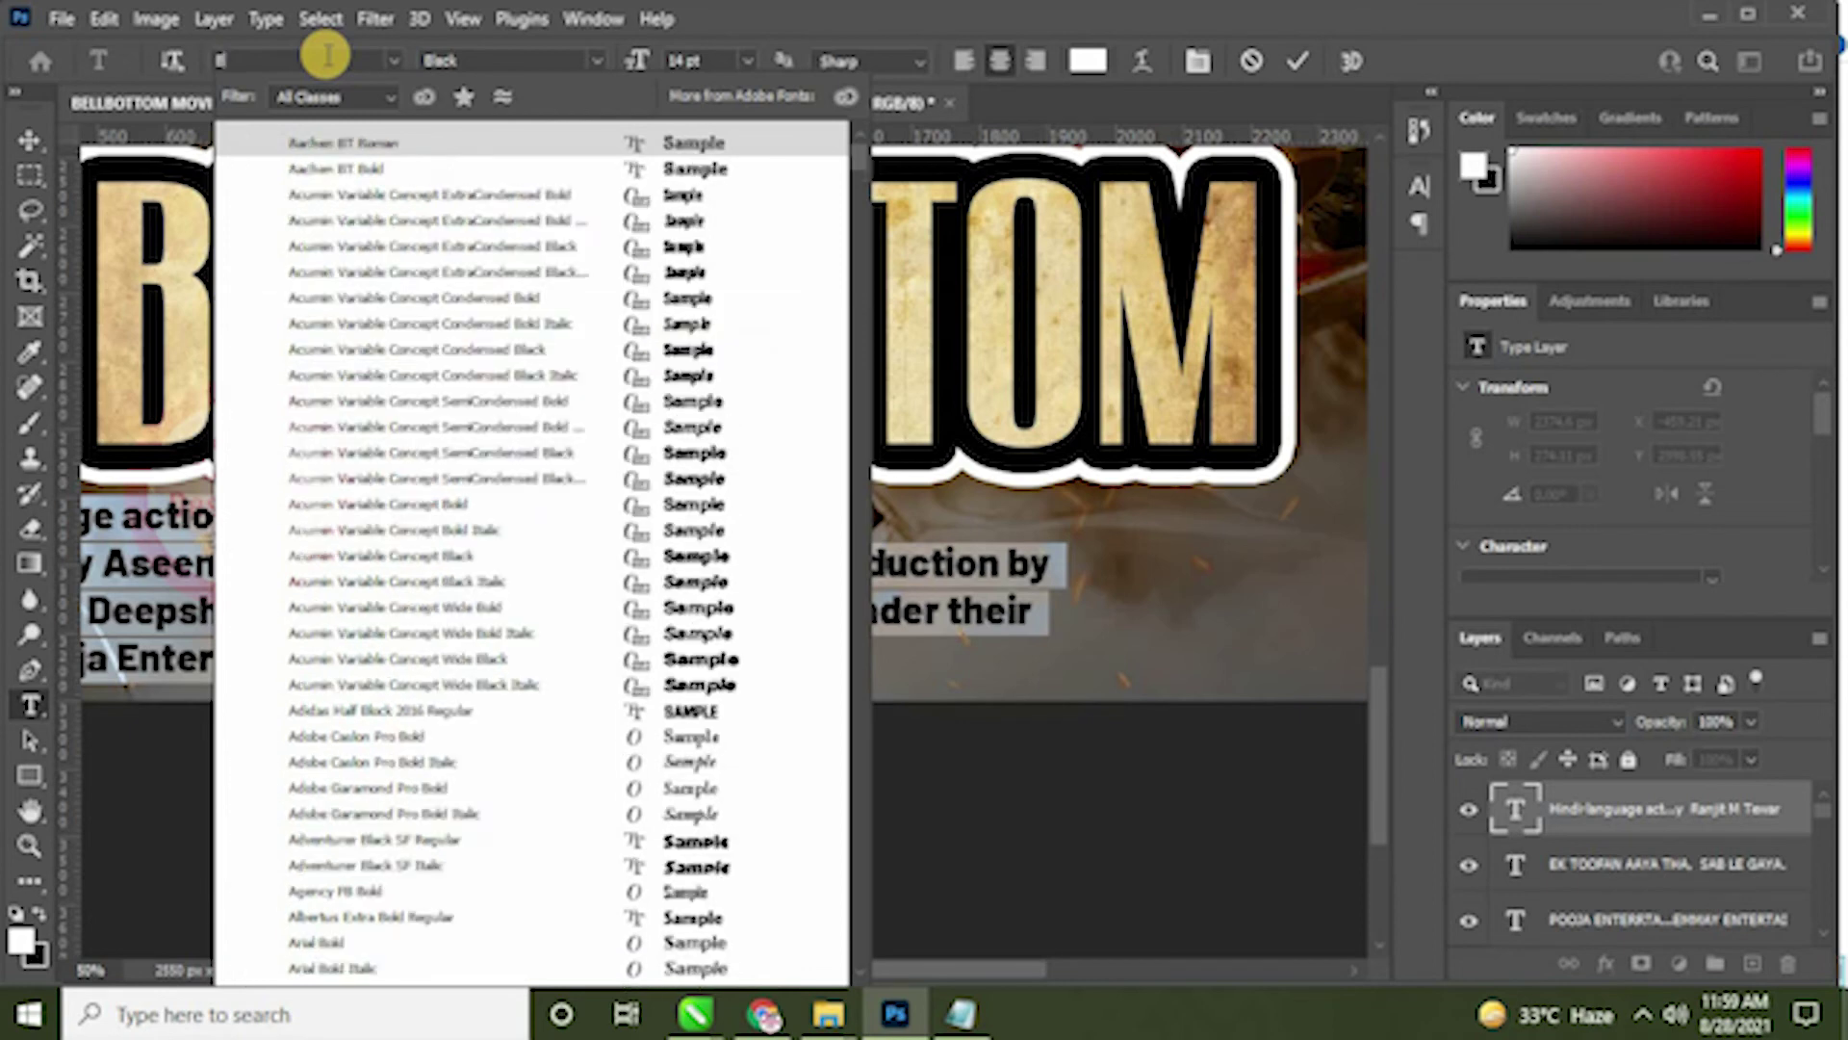
type("ARLO")
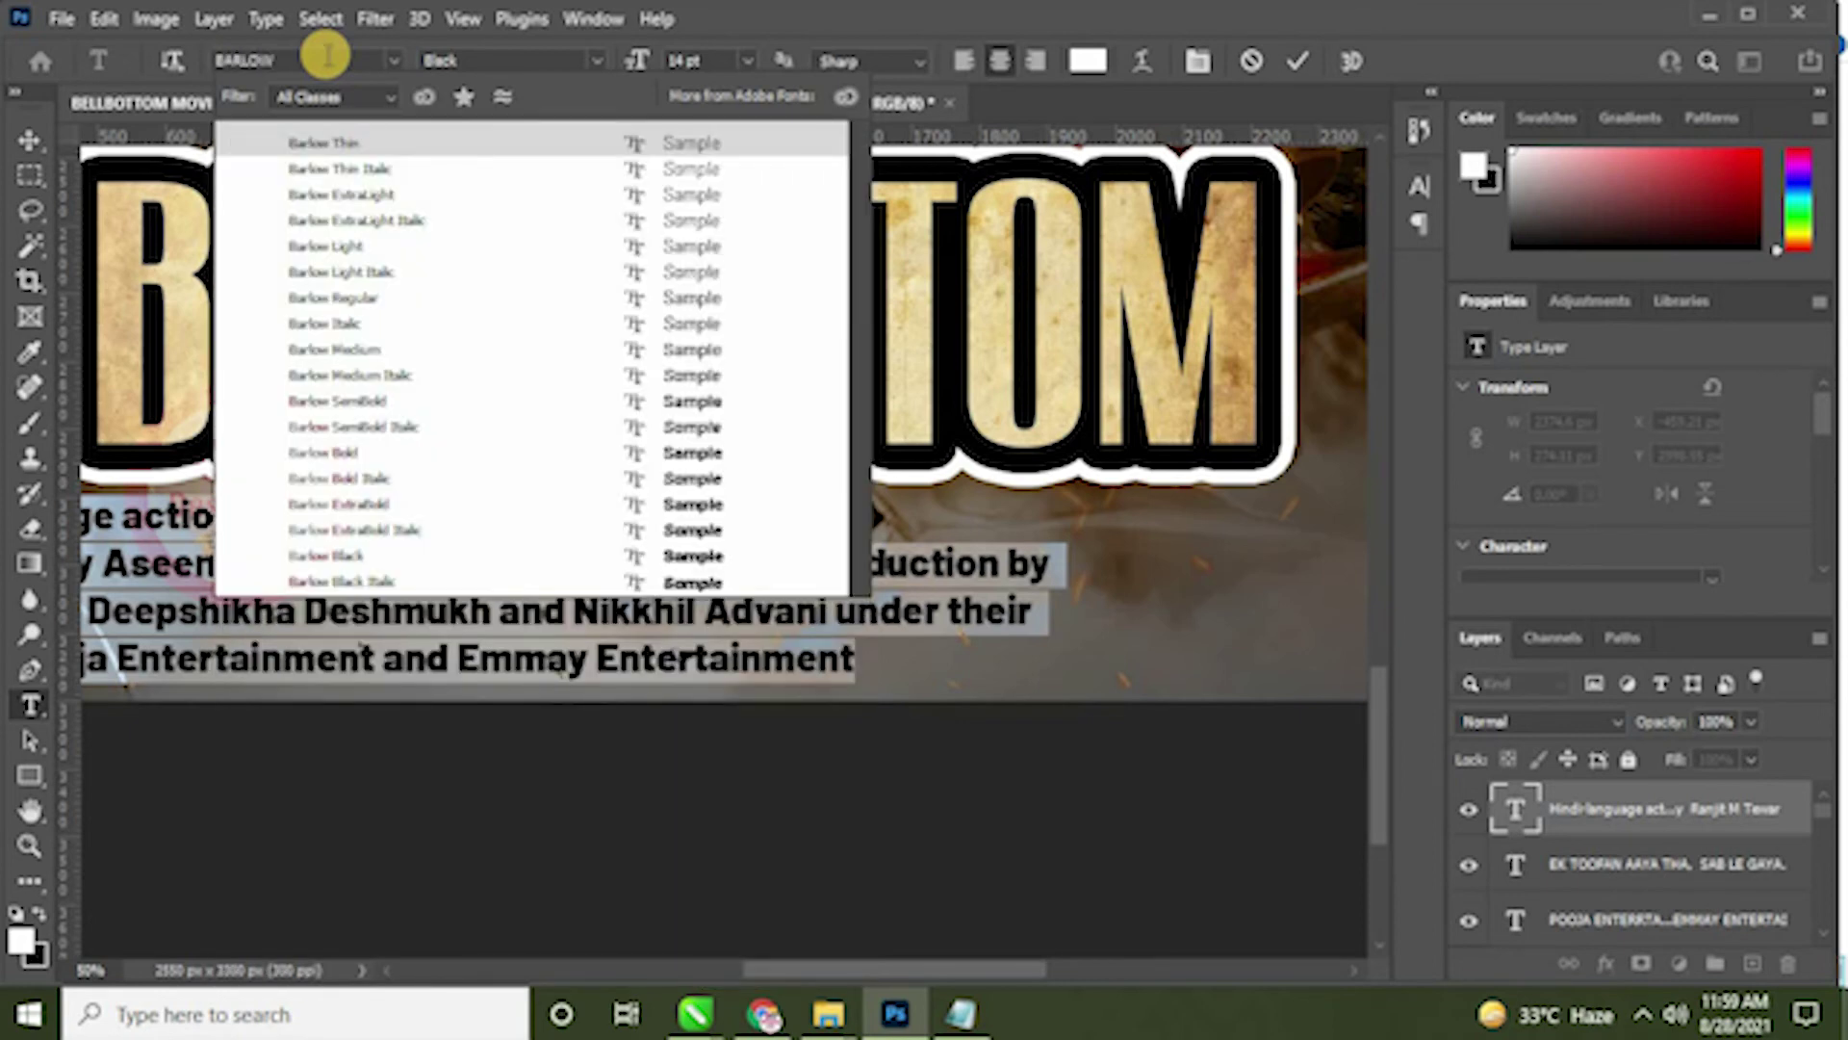
left_click(376, 356)
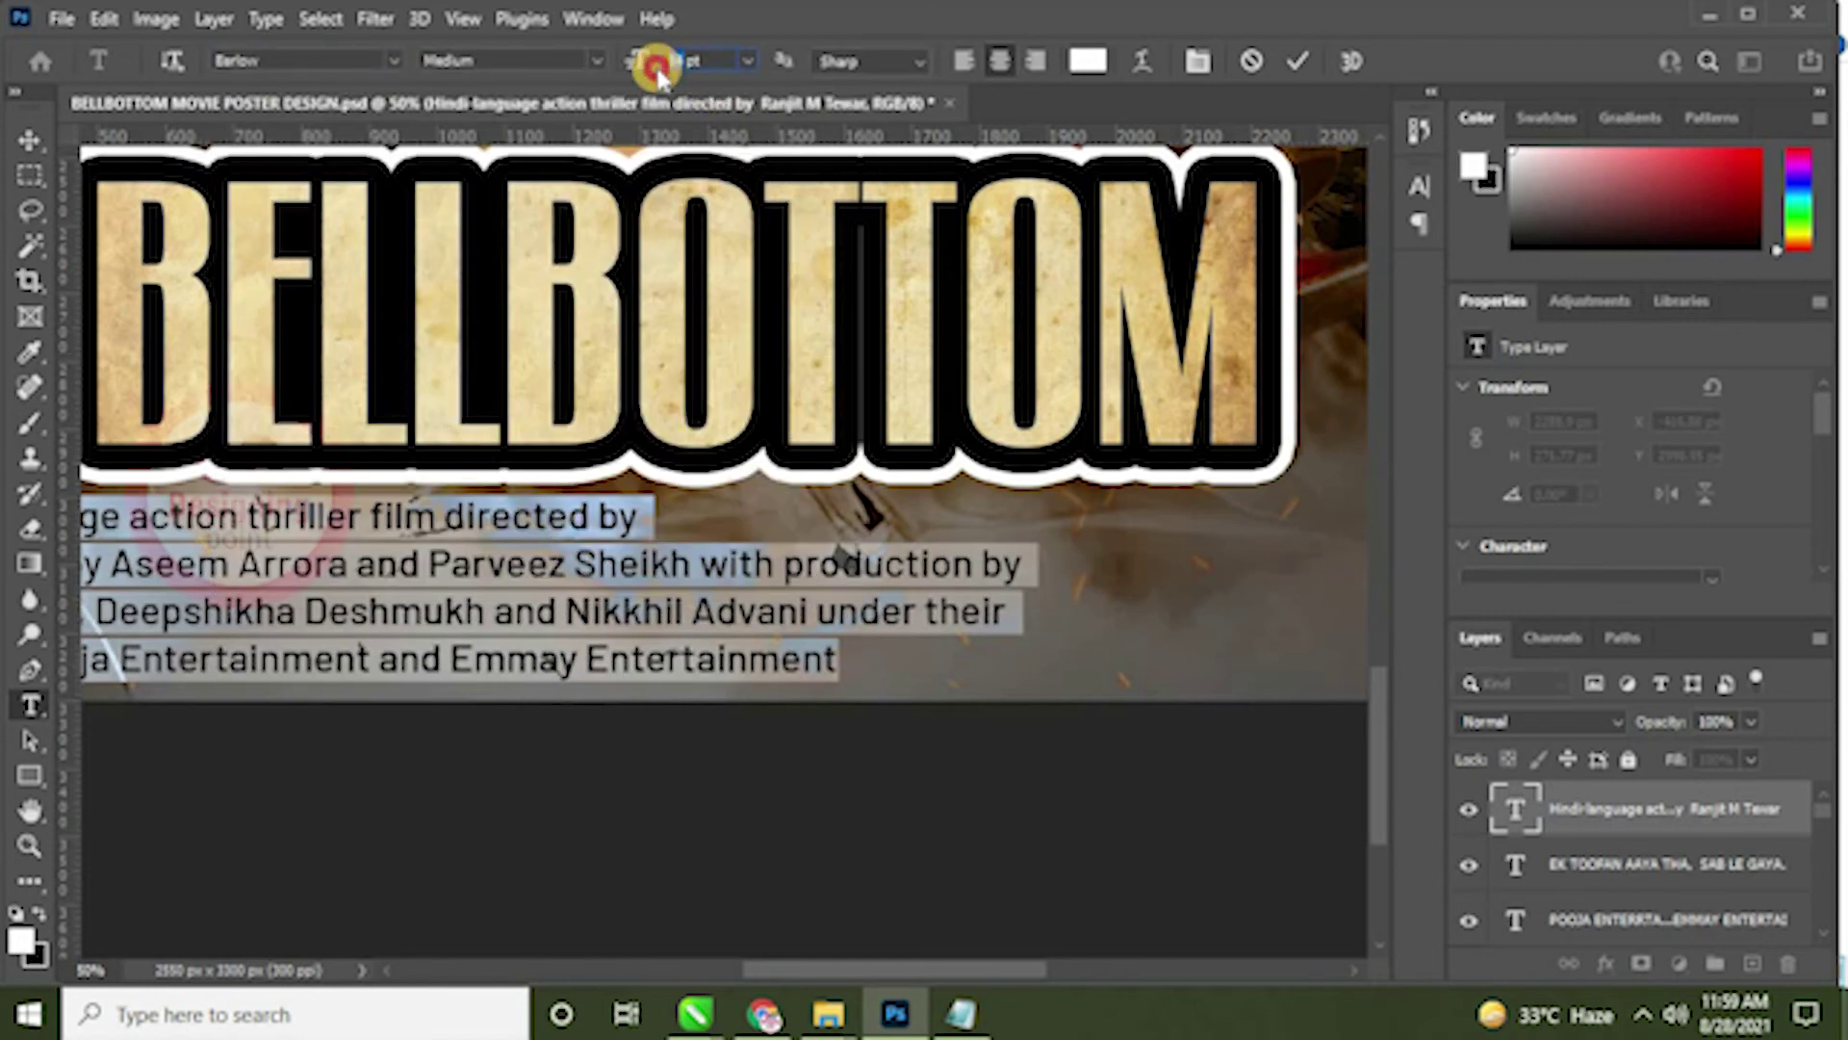
Step: Set the credit paragraph's size to 12 pt and move it beneath the title, to about X 323 px, Y 2998 px
type("12")
key("Return")
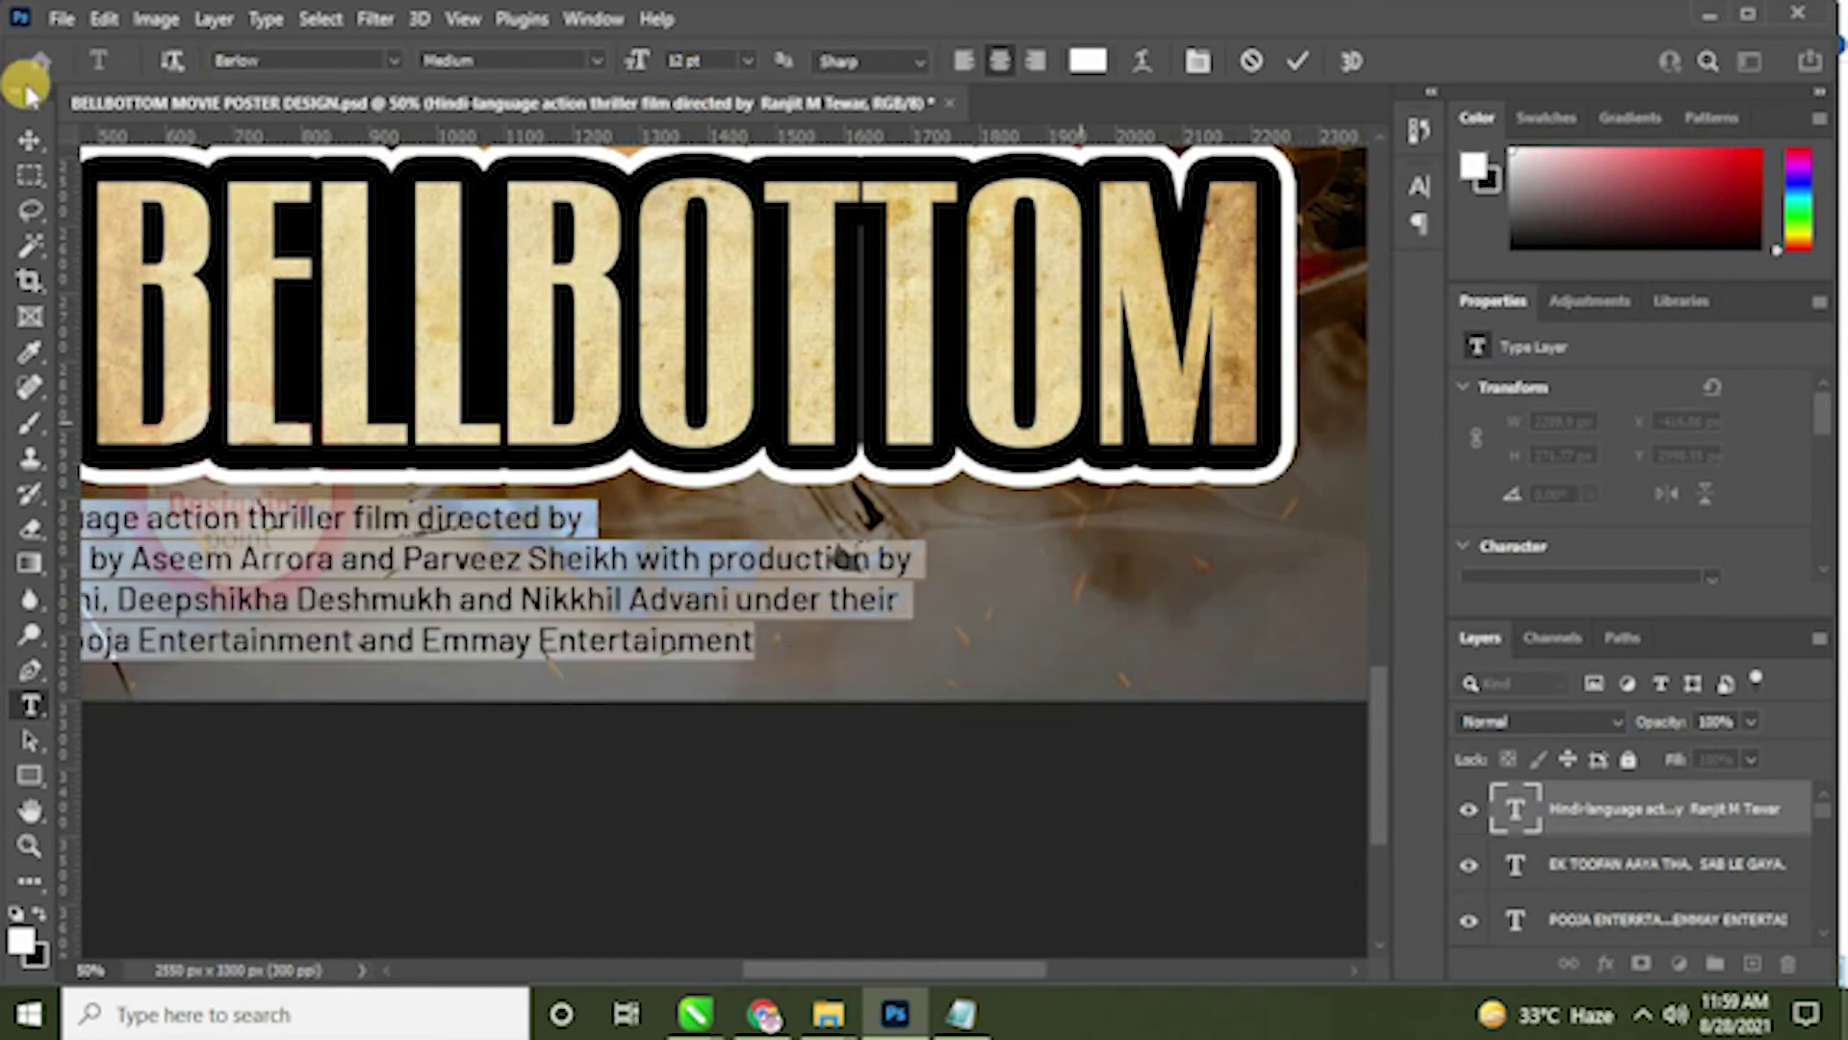
left_click(27, 135)
left_click_drag(574, 571, 962, 570)
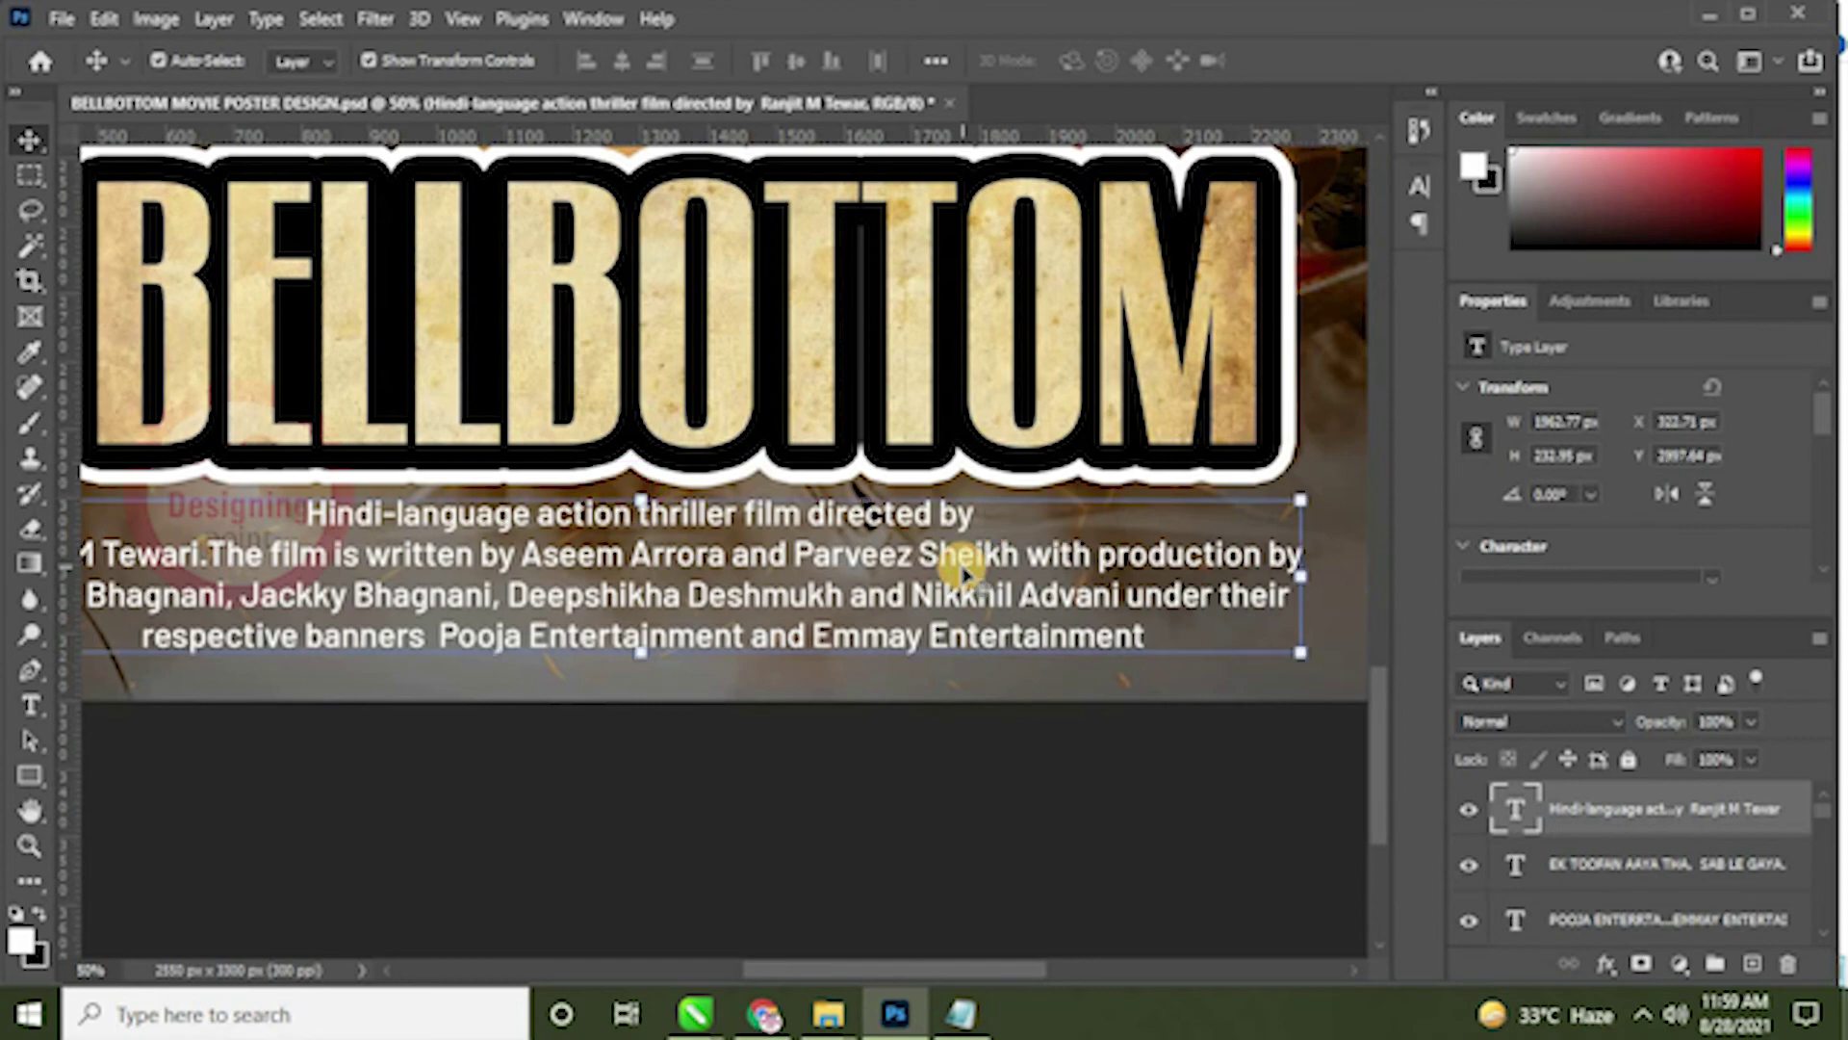
key("ctrl+minus")
key("ctrl+minus")
key("ctrl+minus")
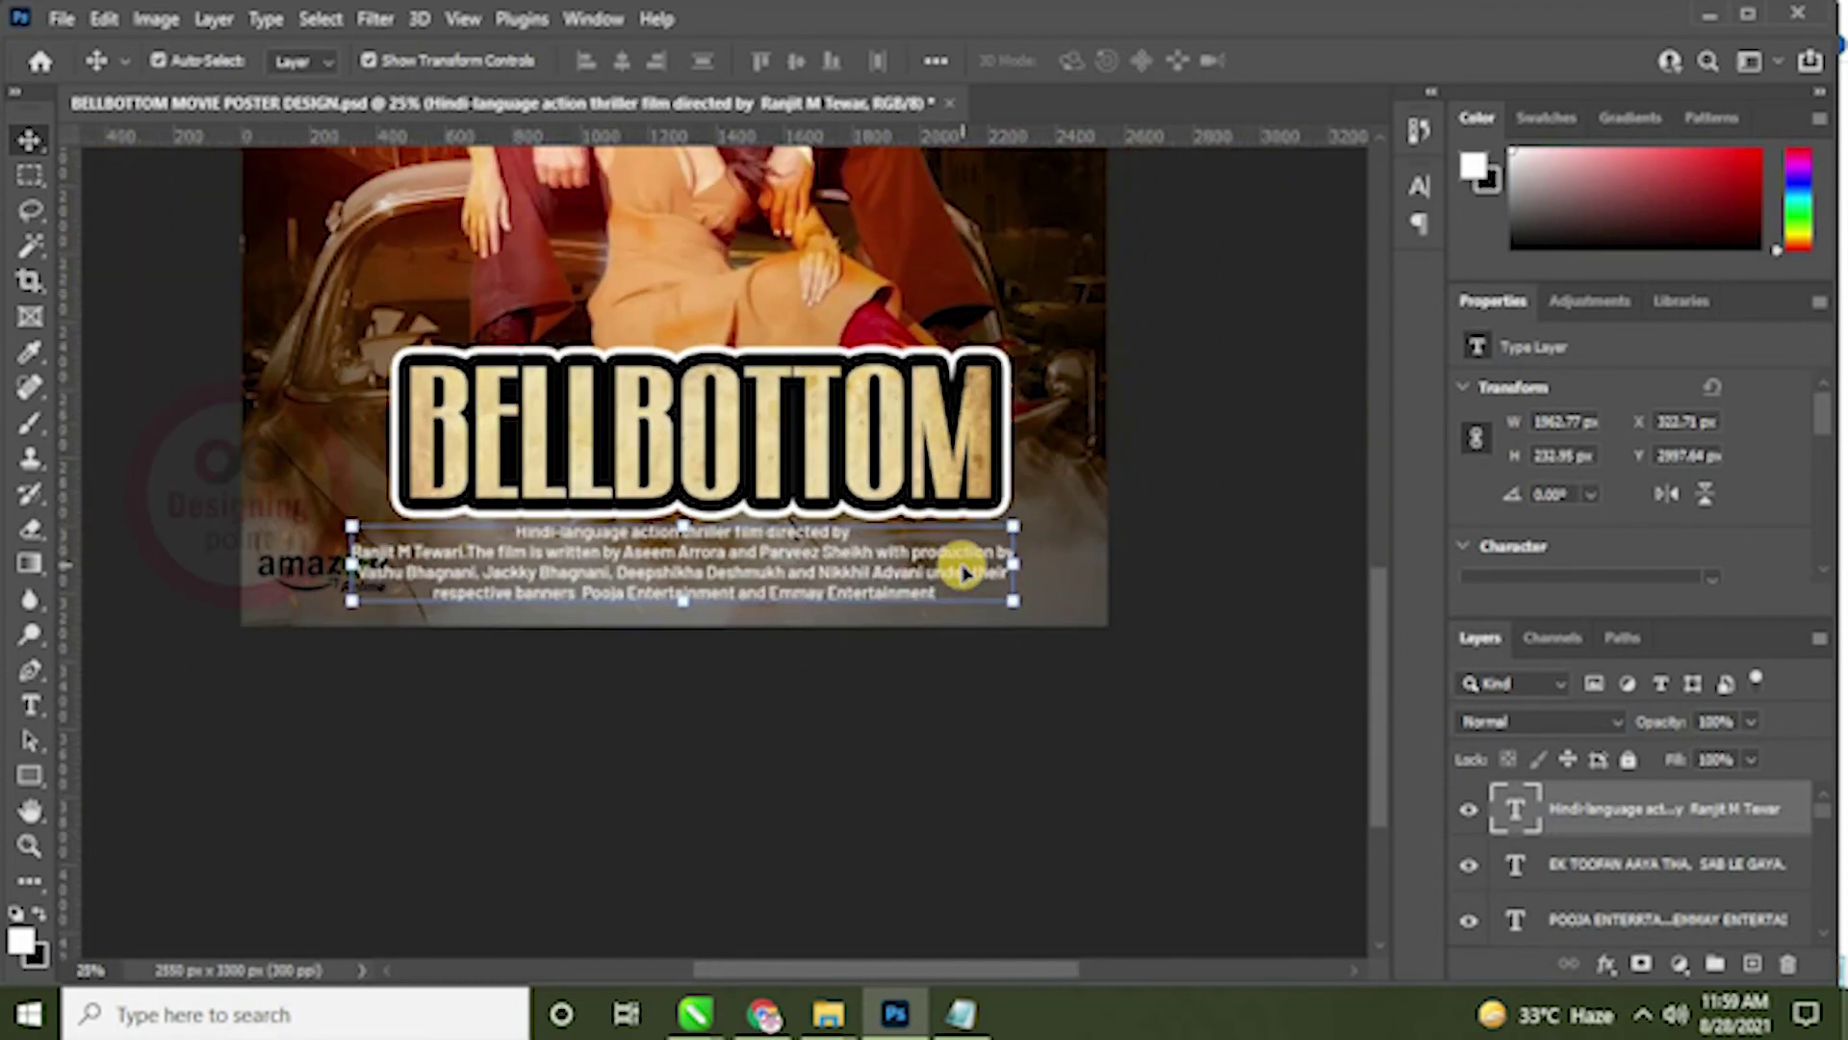
left_click(775, 433, "ctrl")
key("c")
left_click(819, 665)
left_click(1245, 635)
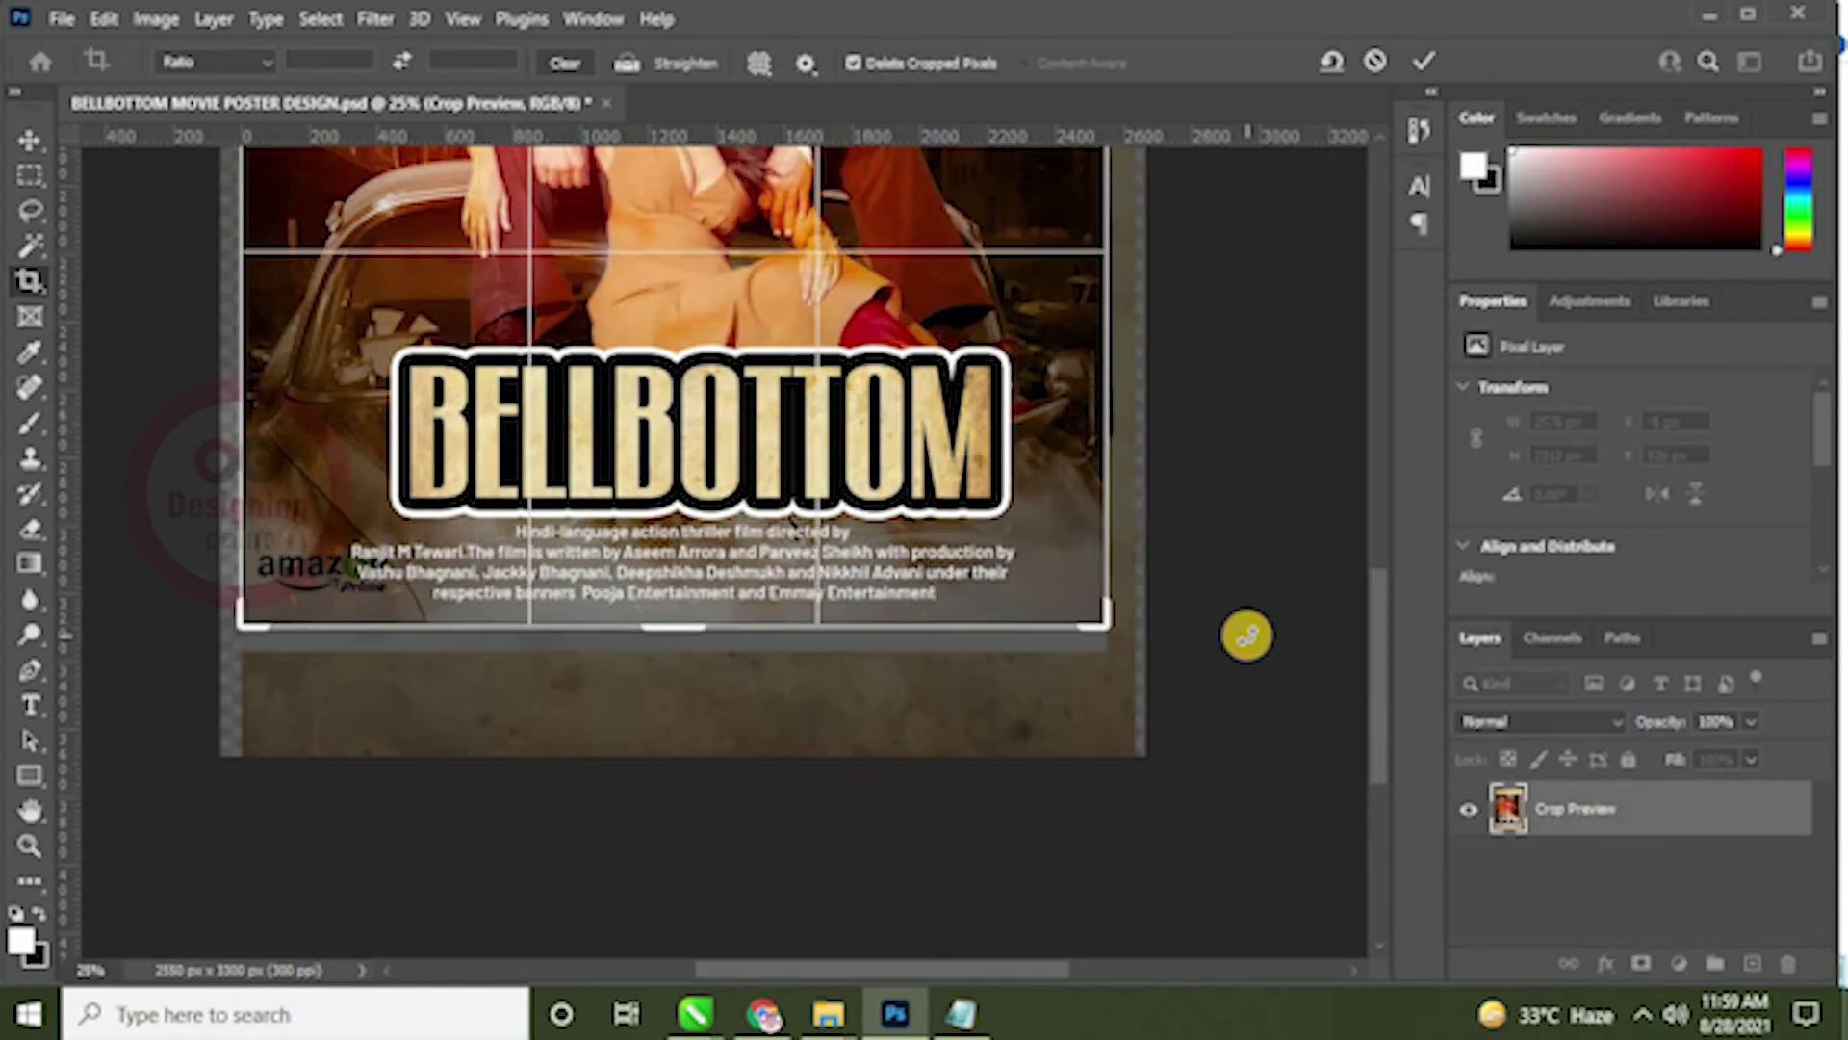
left_click(34, 142)
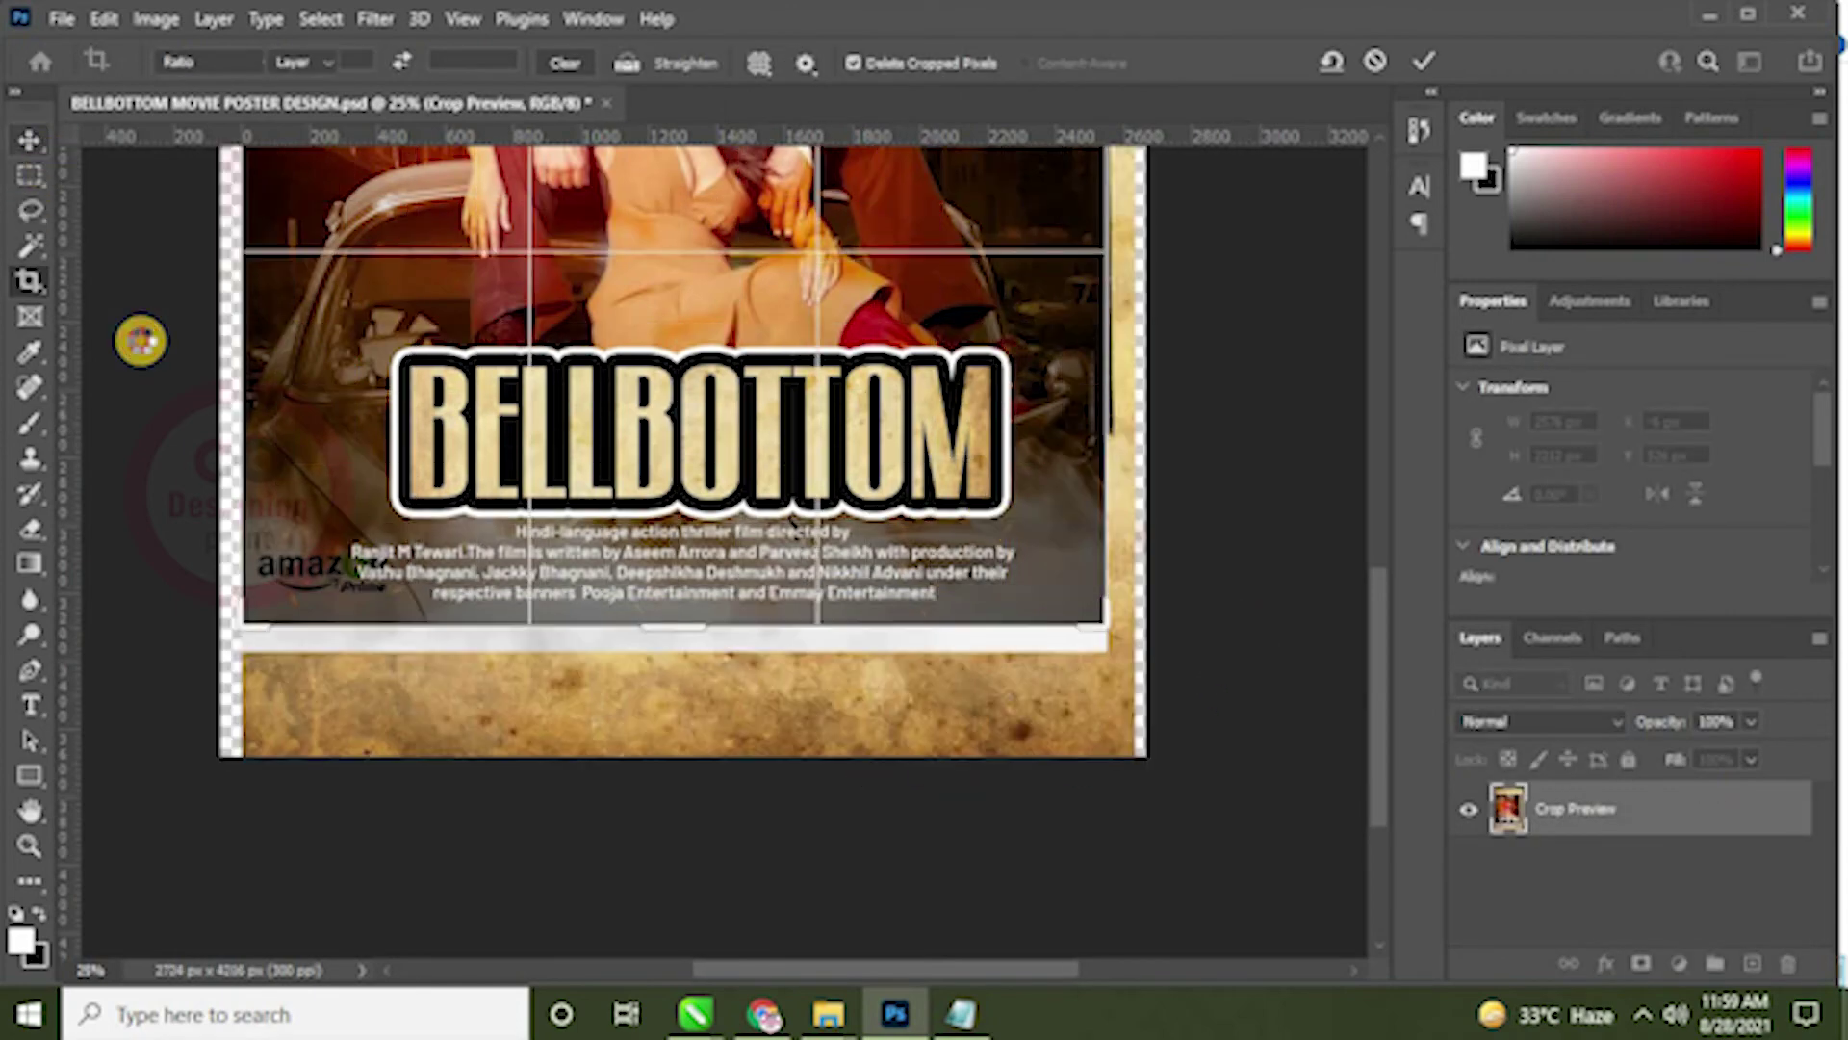
key("v")
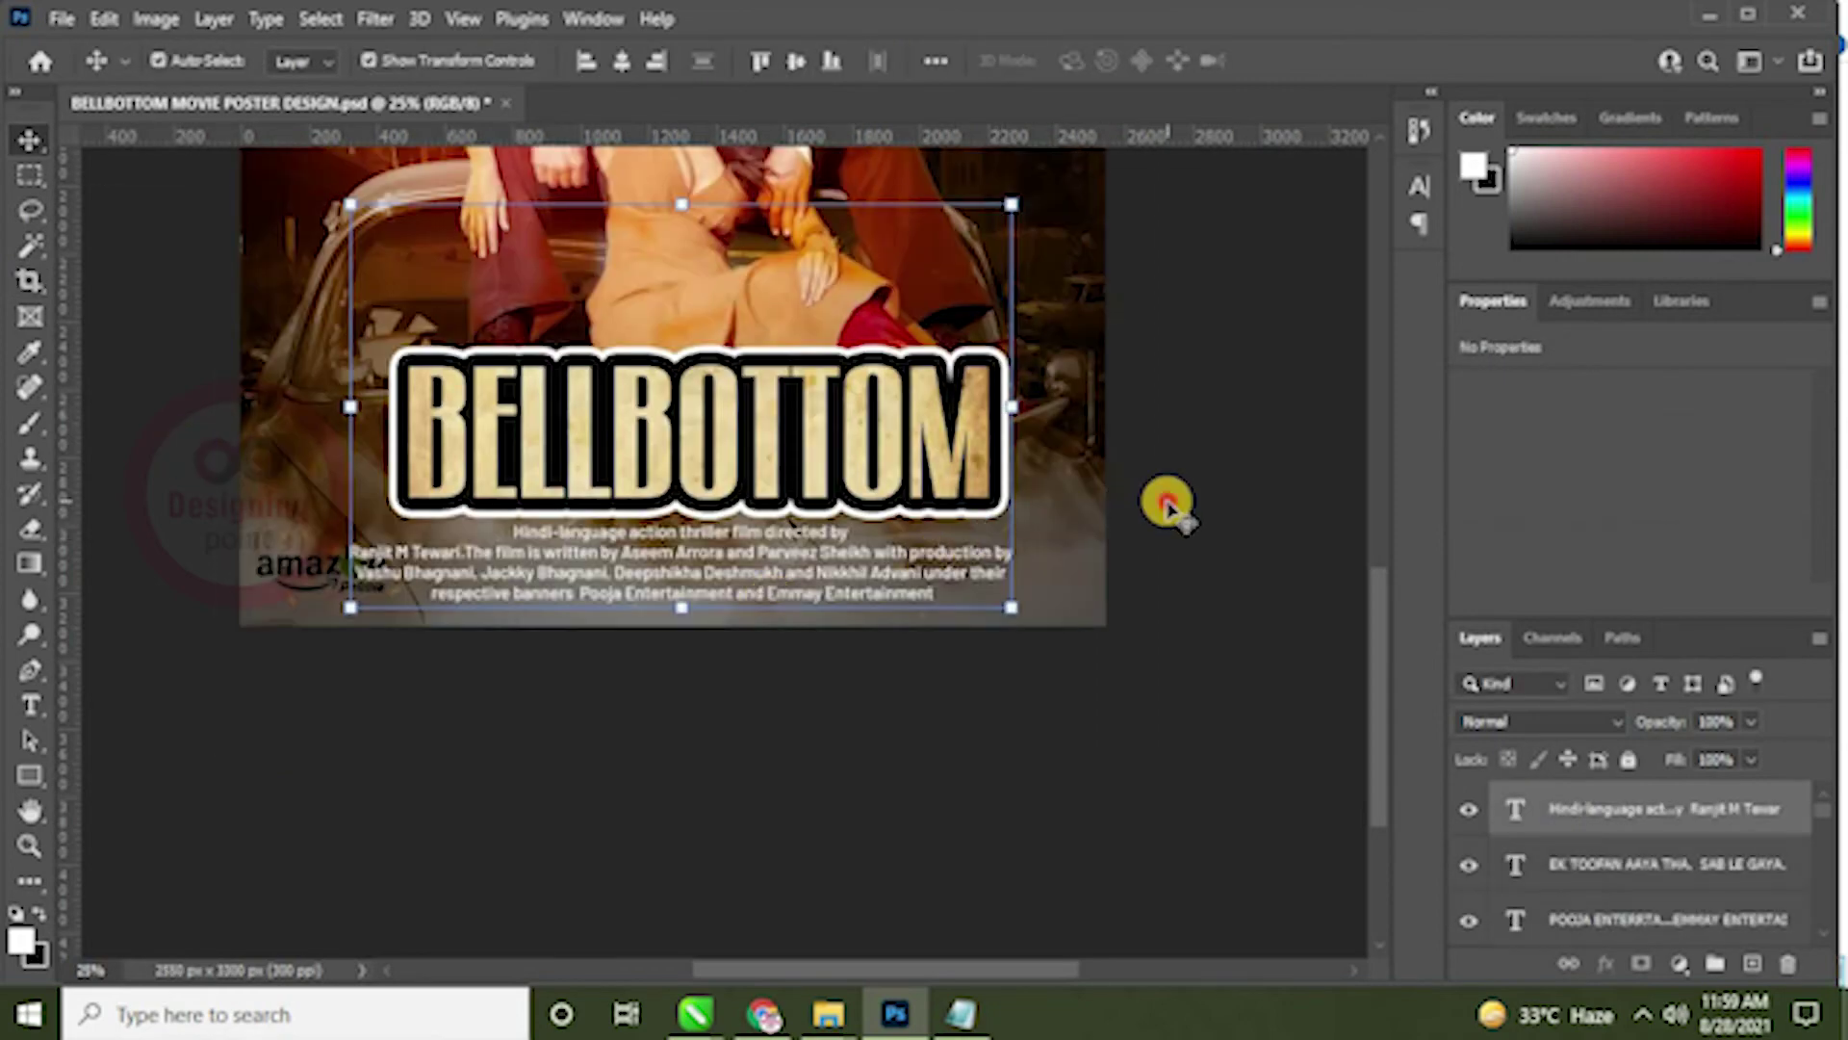
Step: Shift the credit paragraph slightly away from the Amazon Prime logo, to about X 399 px, Y 2988 px
key("ctrl+plus")
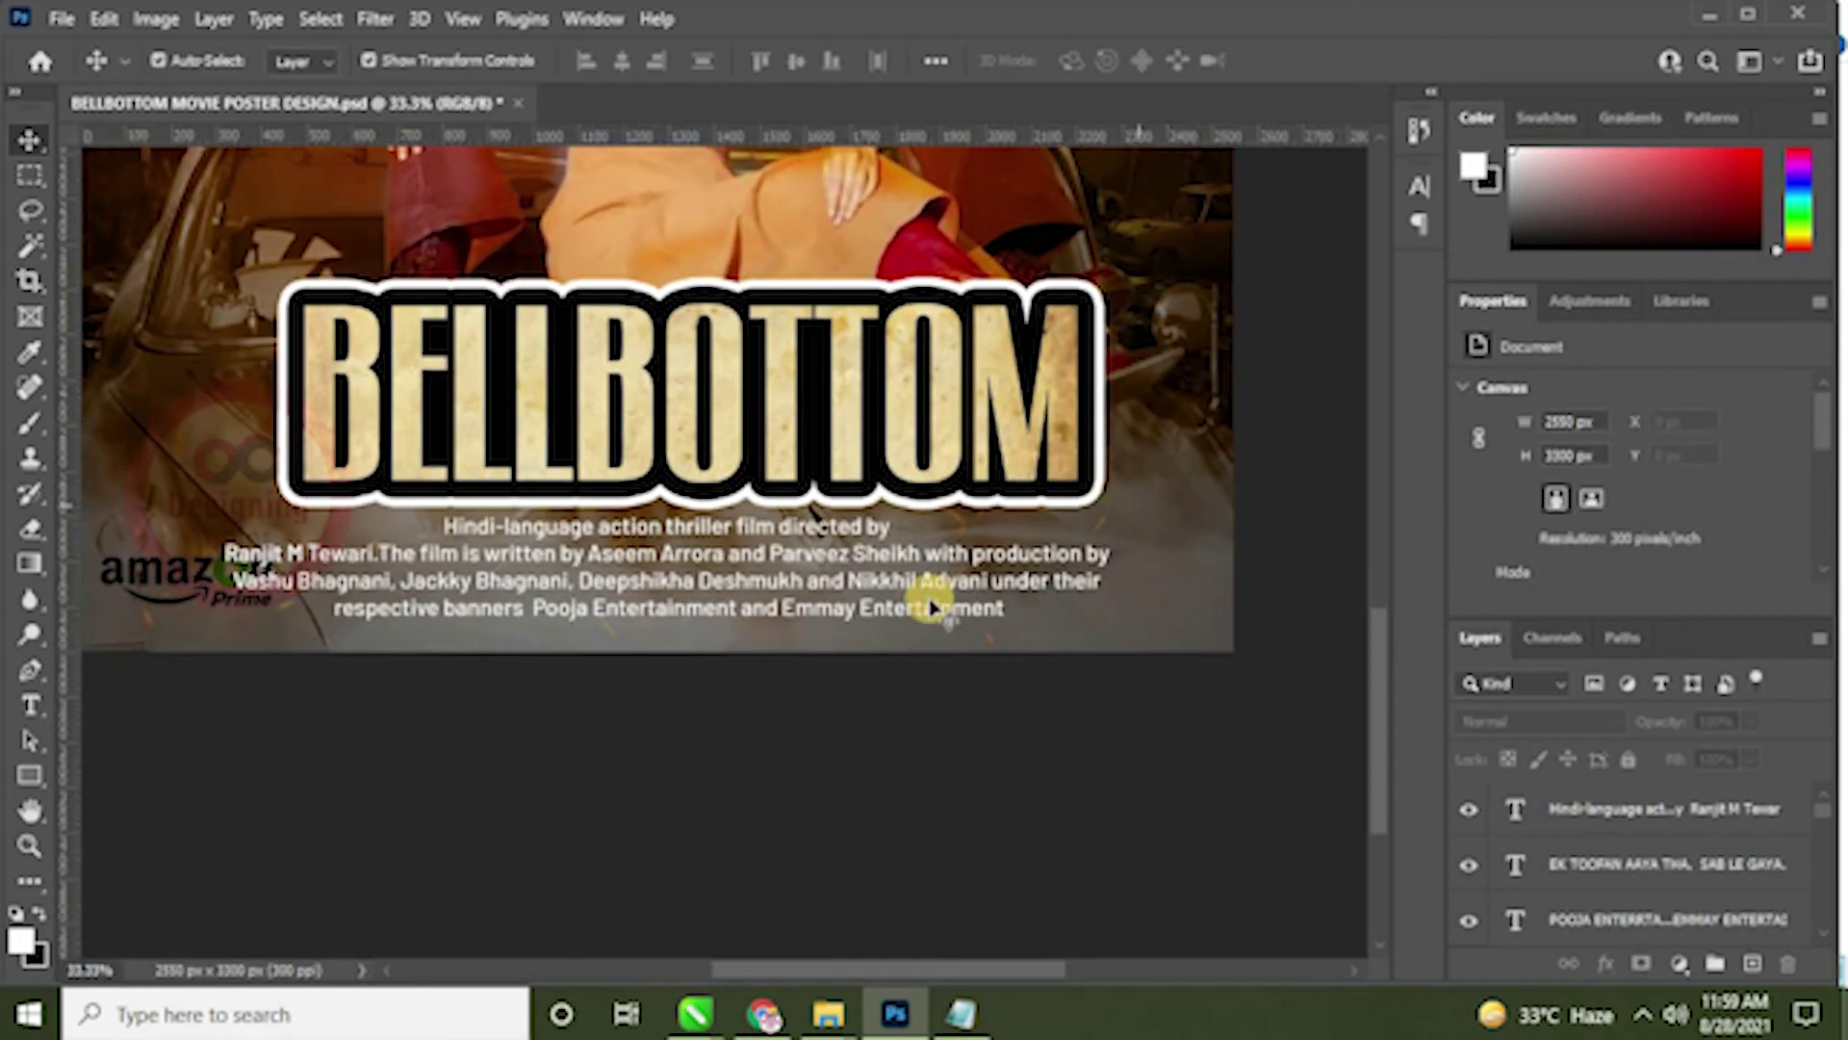
left_click_drag(912, 557, 941, 542)
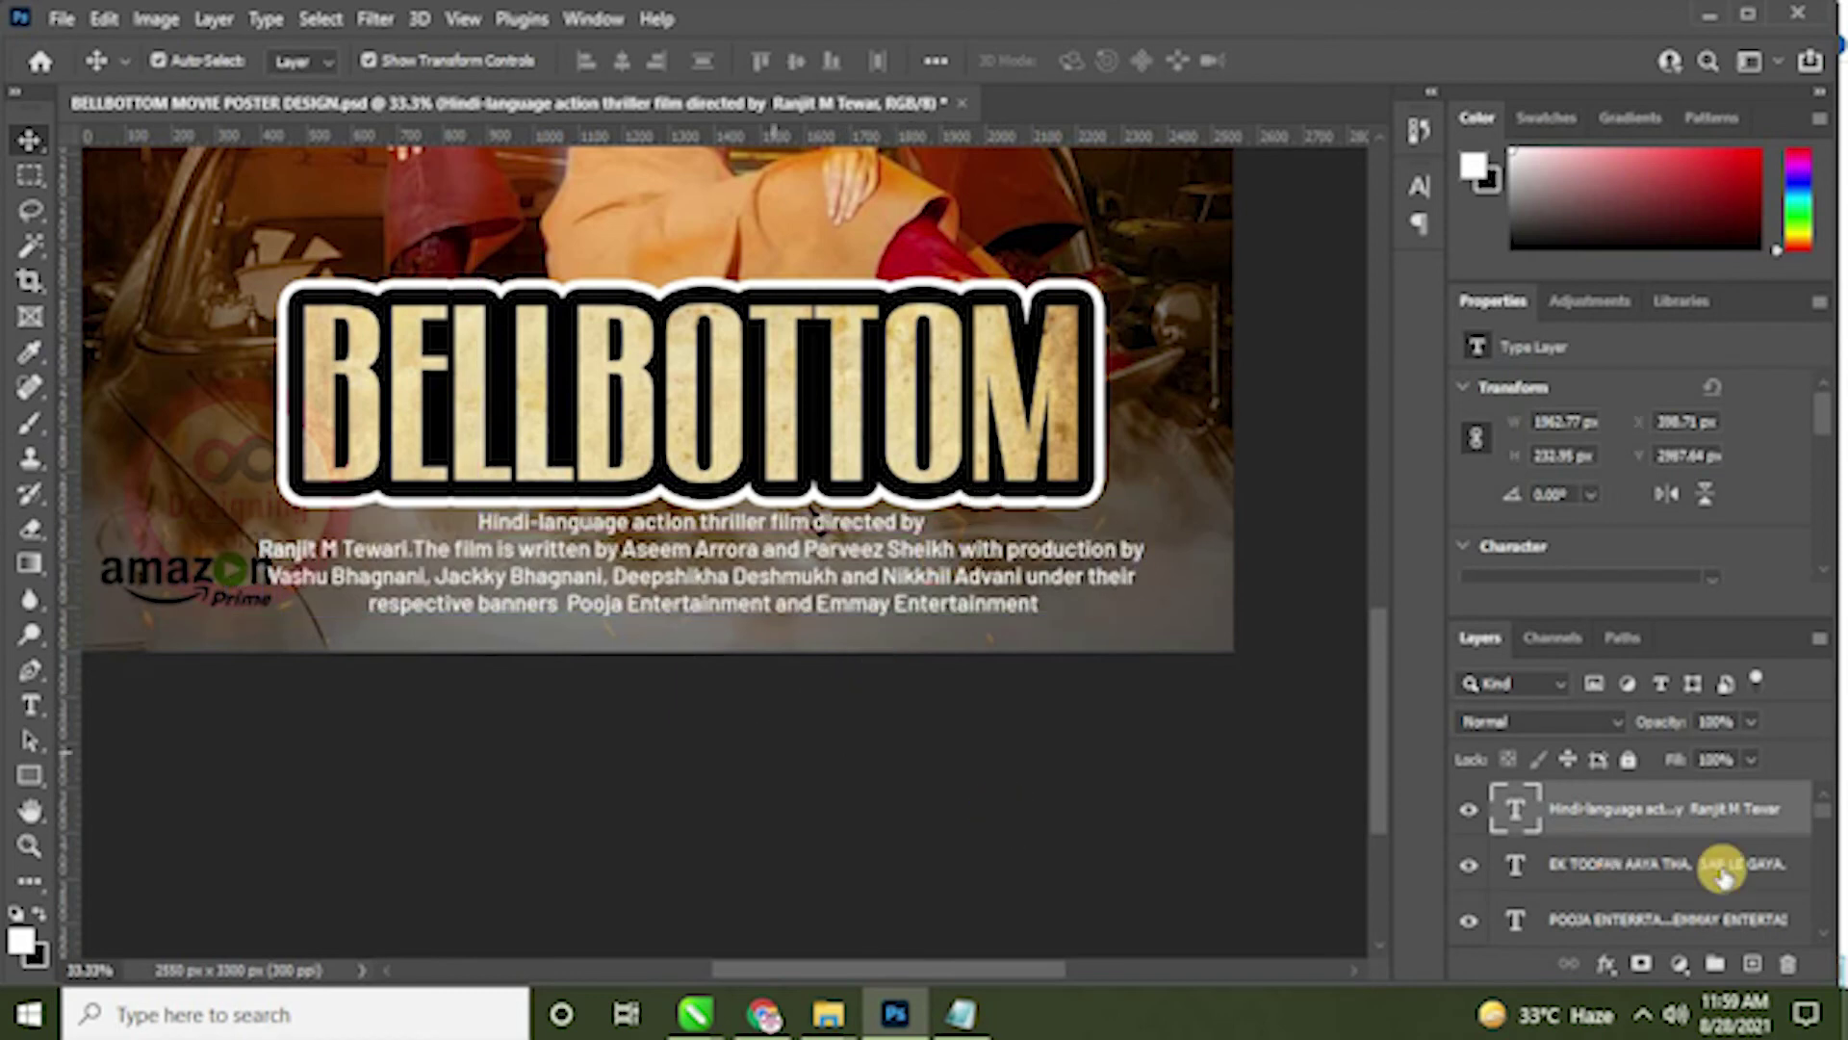
left_click(1819, 849)
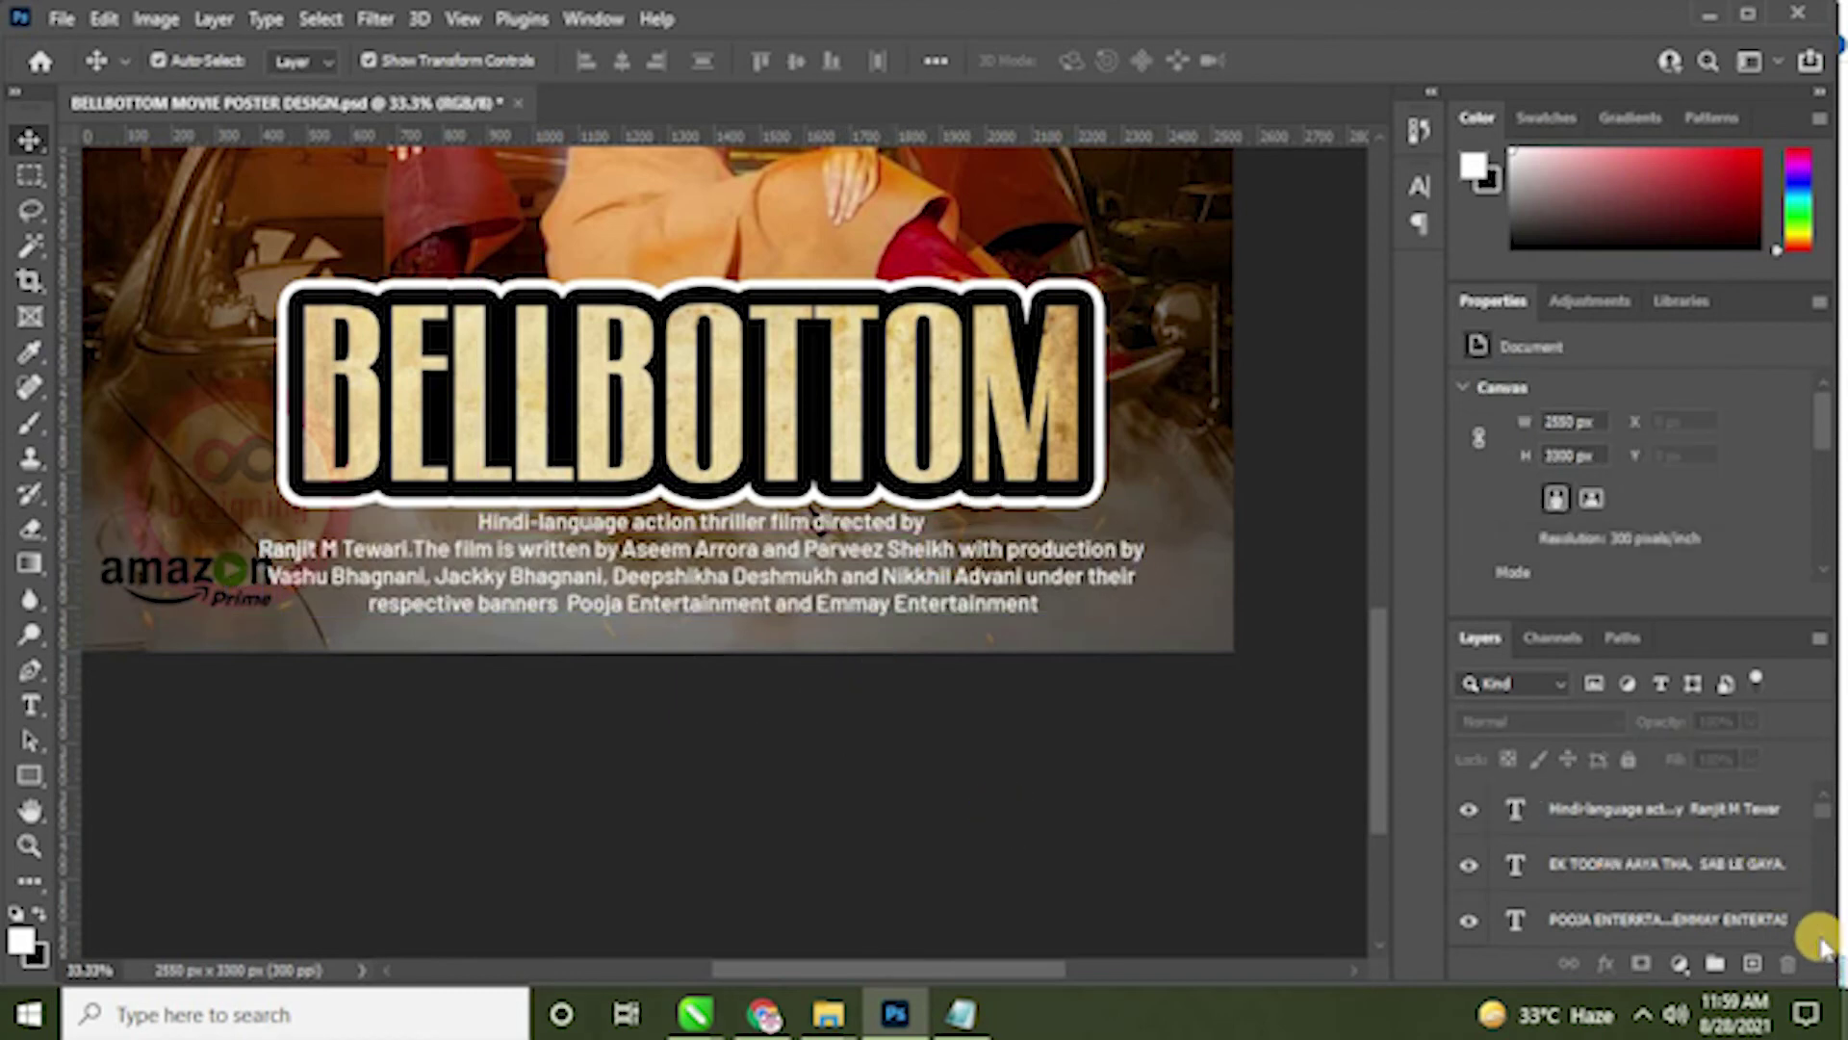
Step: Scale the Read-Scoops-Amazon-Prime logo down to 320 × 180 px beside the credit paragraph
left_click(1822, 944)
left_click(1673, 926)
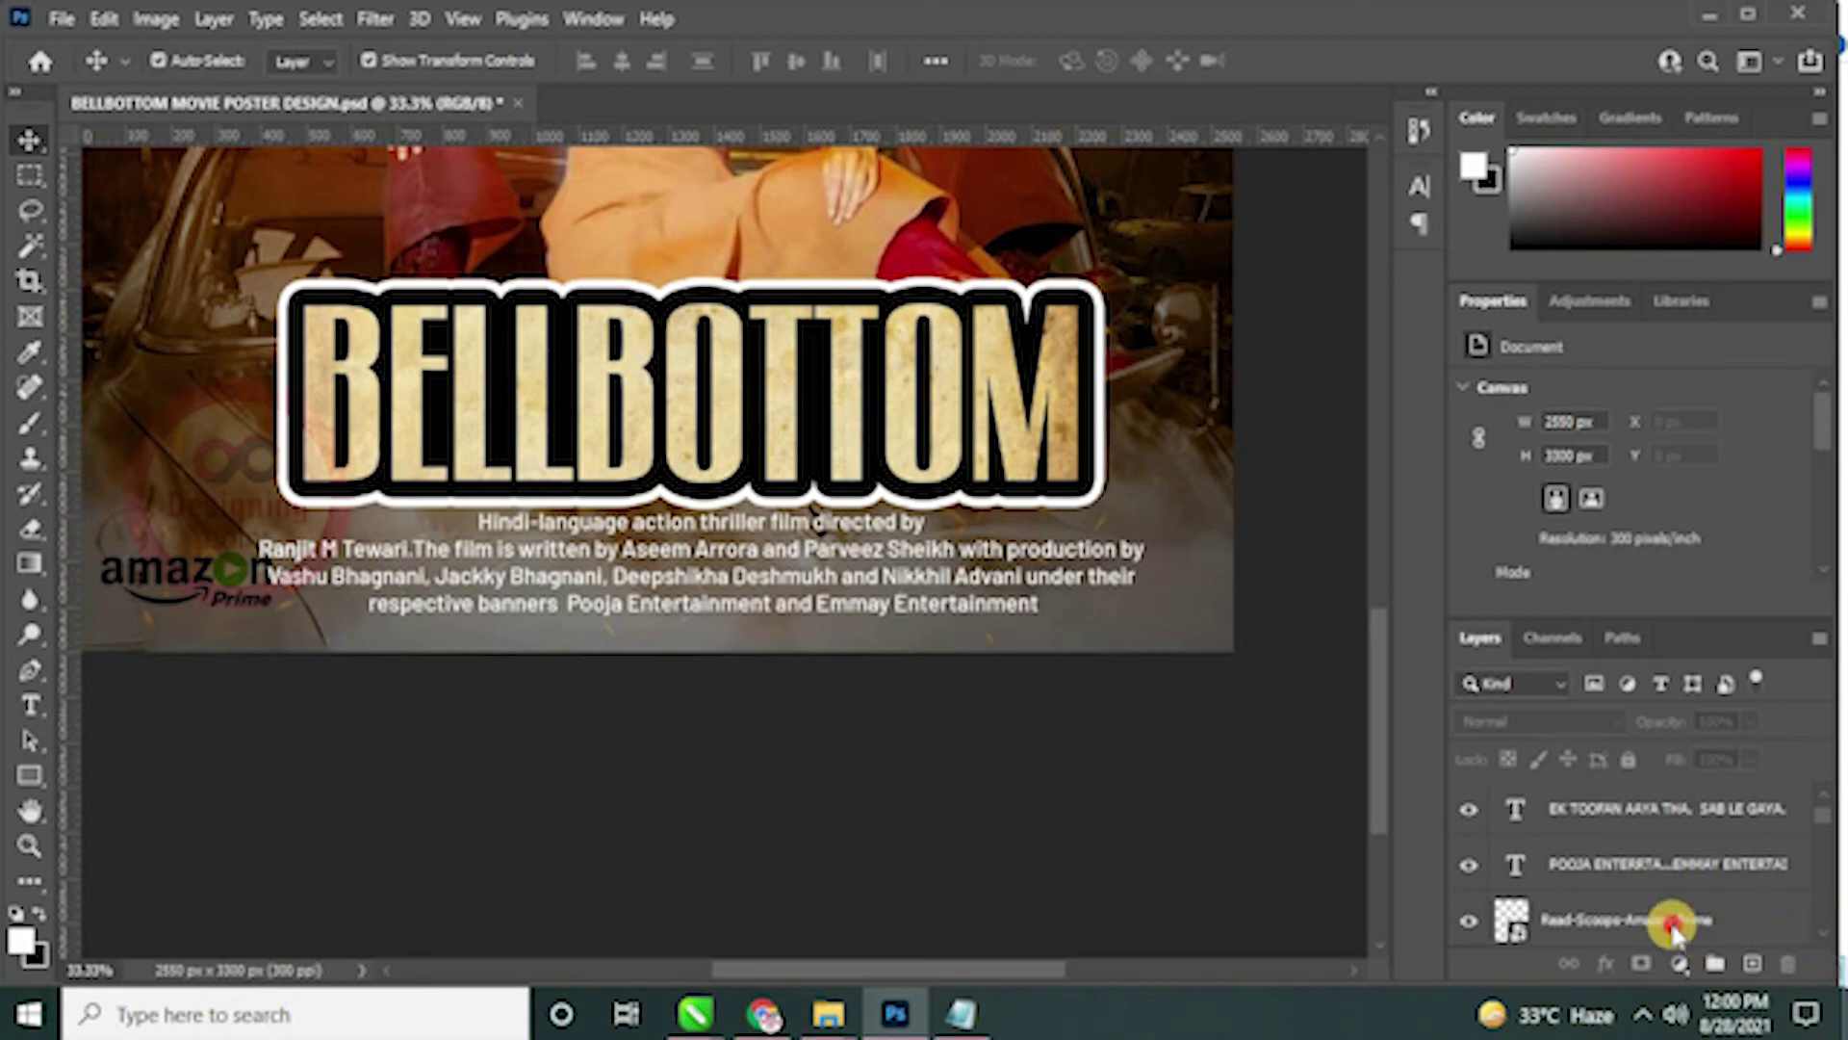
left_click(240, 577)
left_click_drag(273, 626, 231, 626)
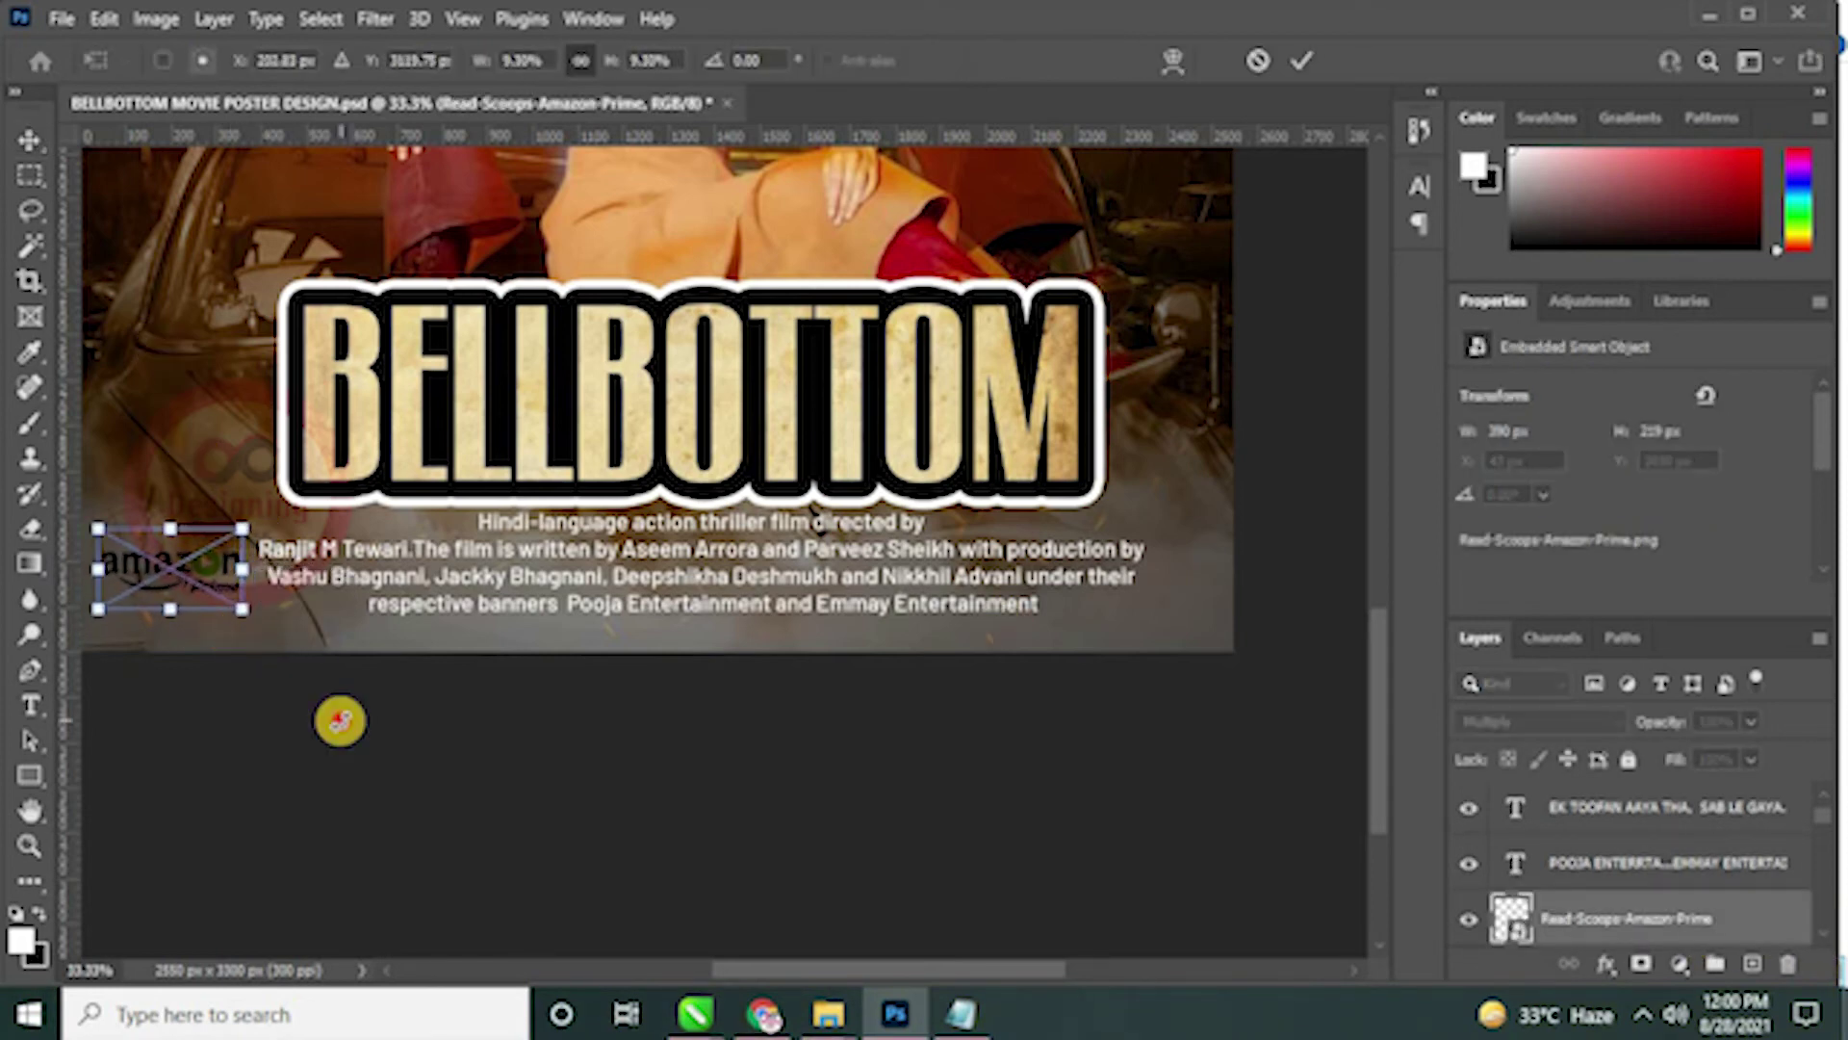
left_click(341, 720)
left_click(644, 726)
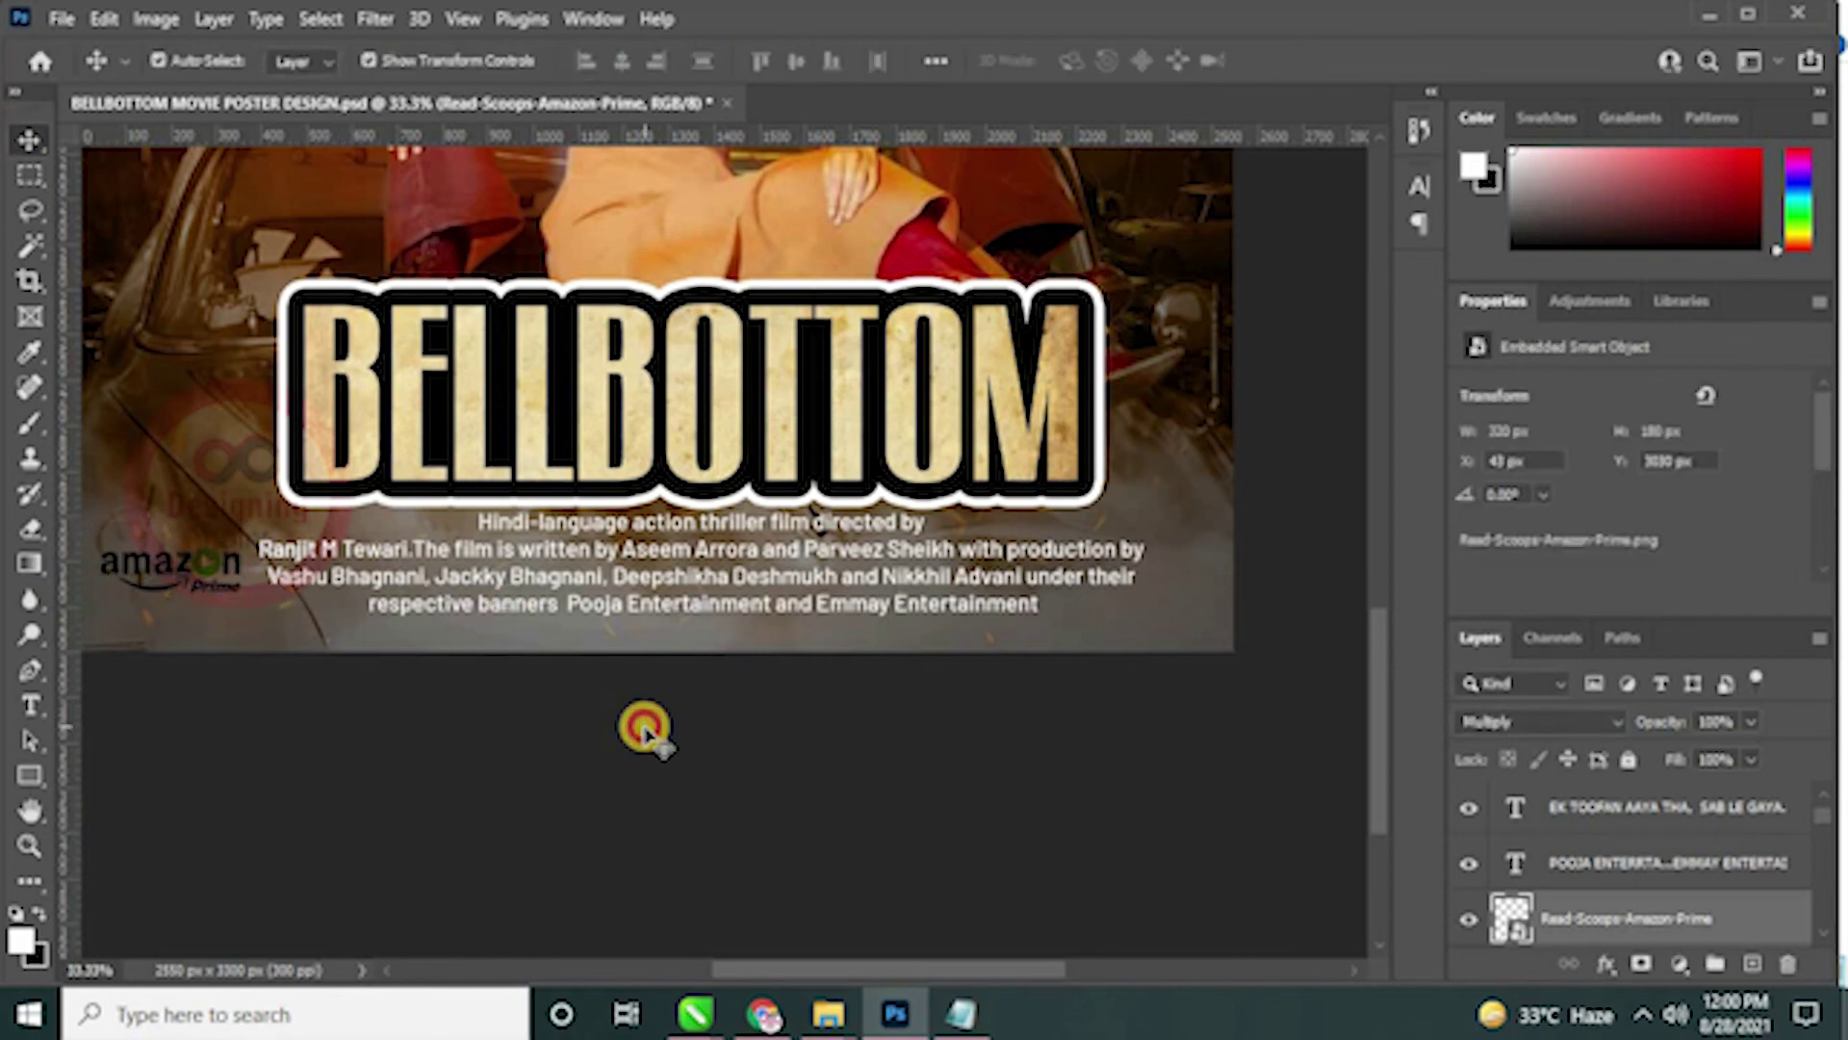
left_click(644, 732)
Step: Fit the whole poster in view and save the document
key("ctrl+0")
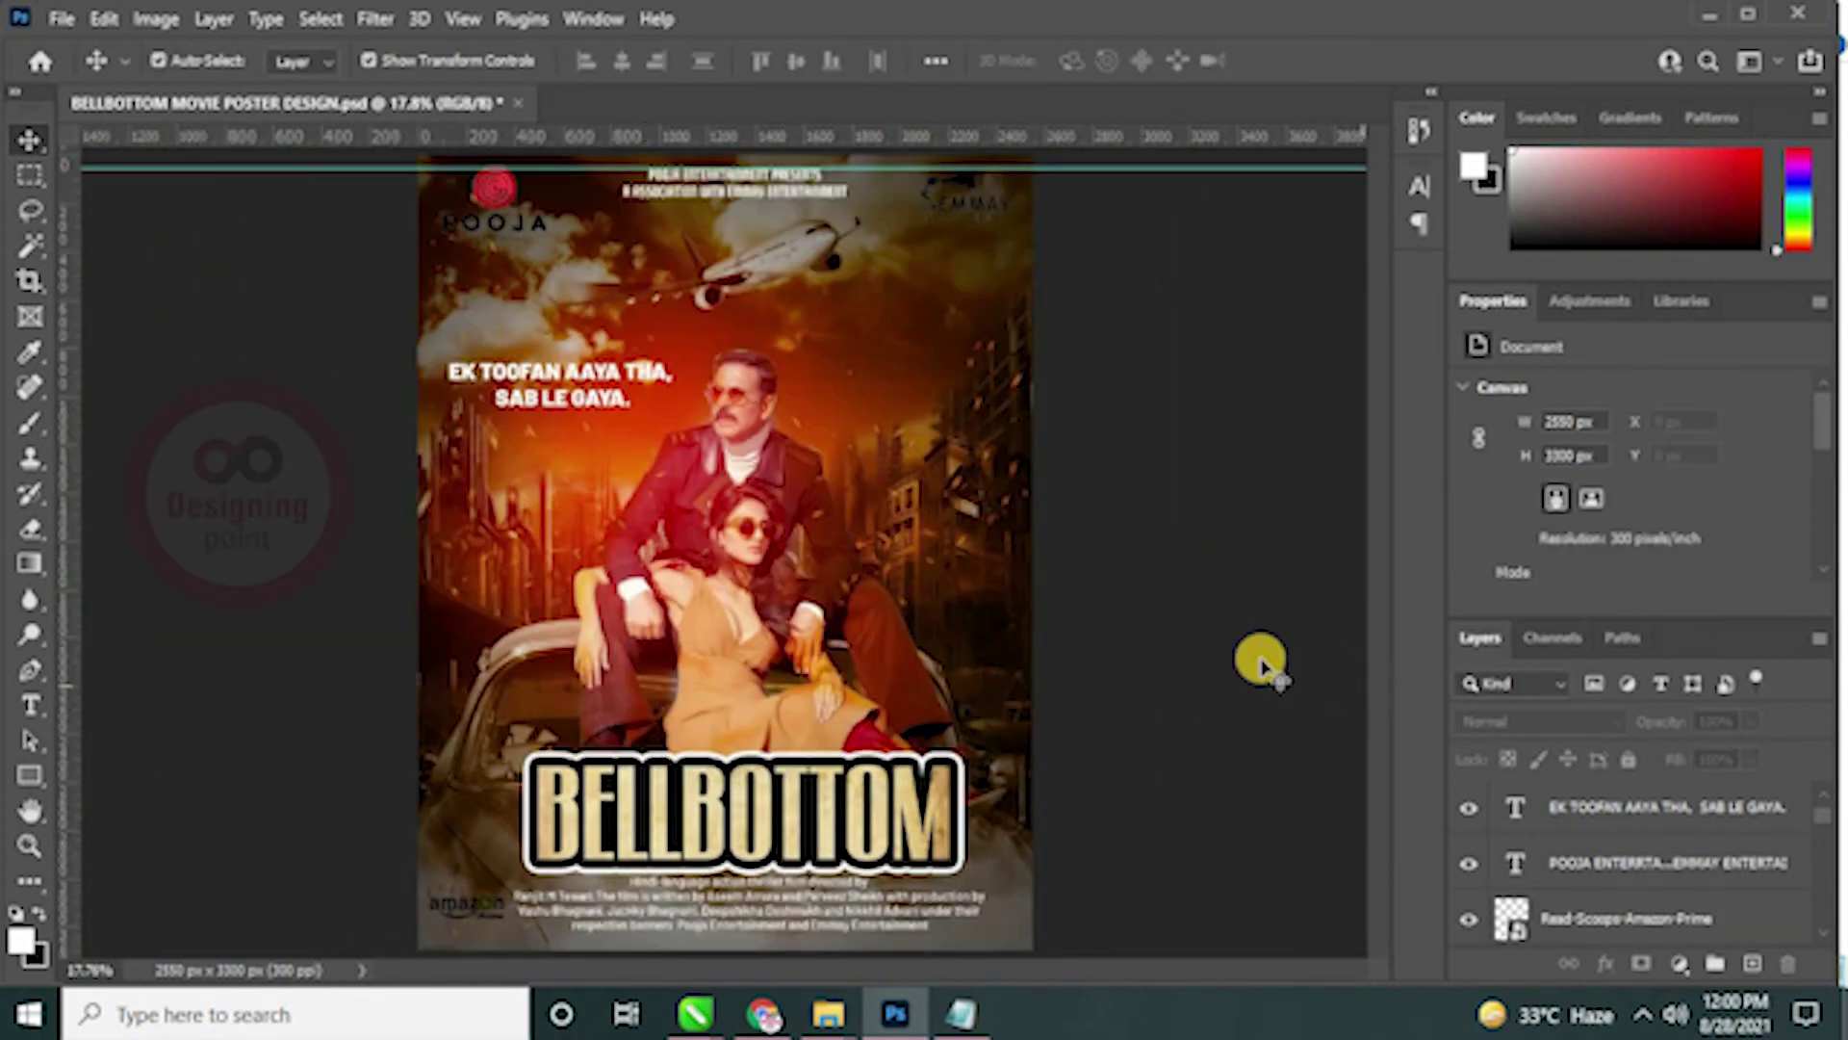
key("ctrl+s")
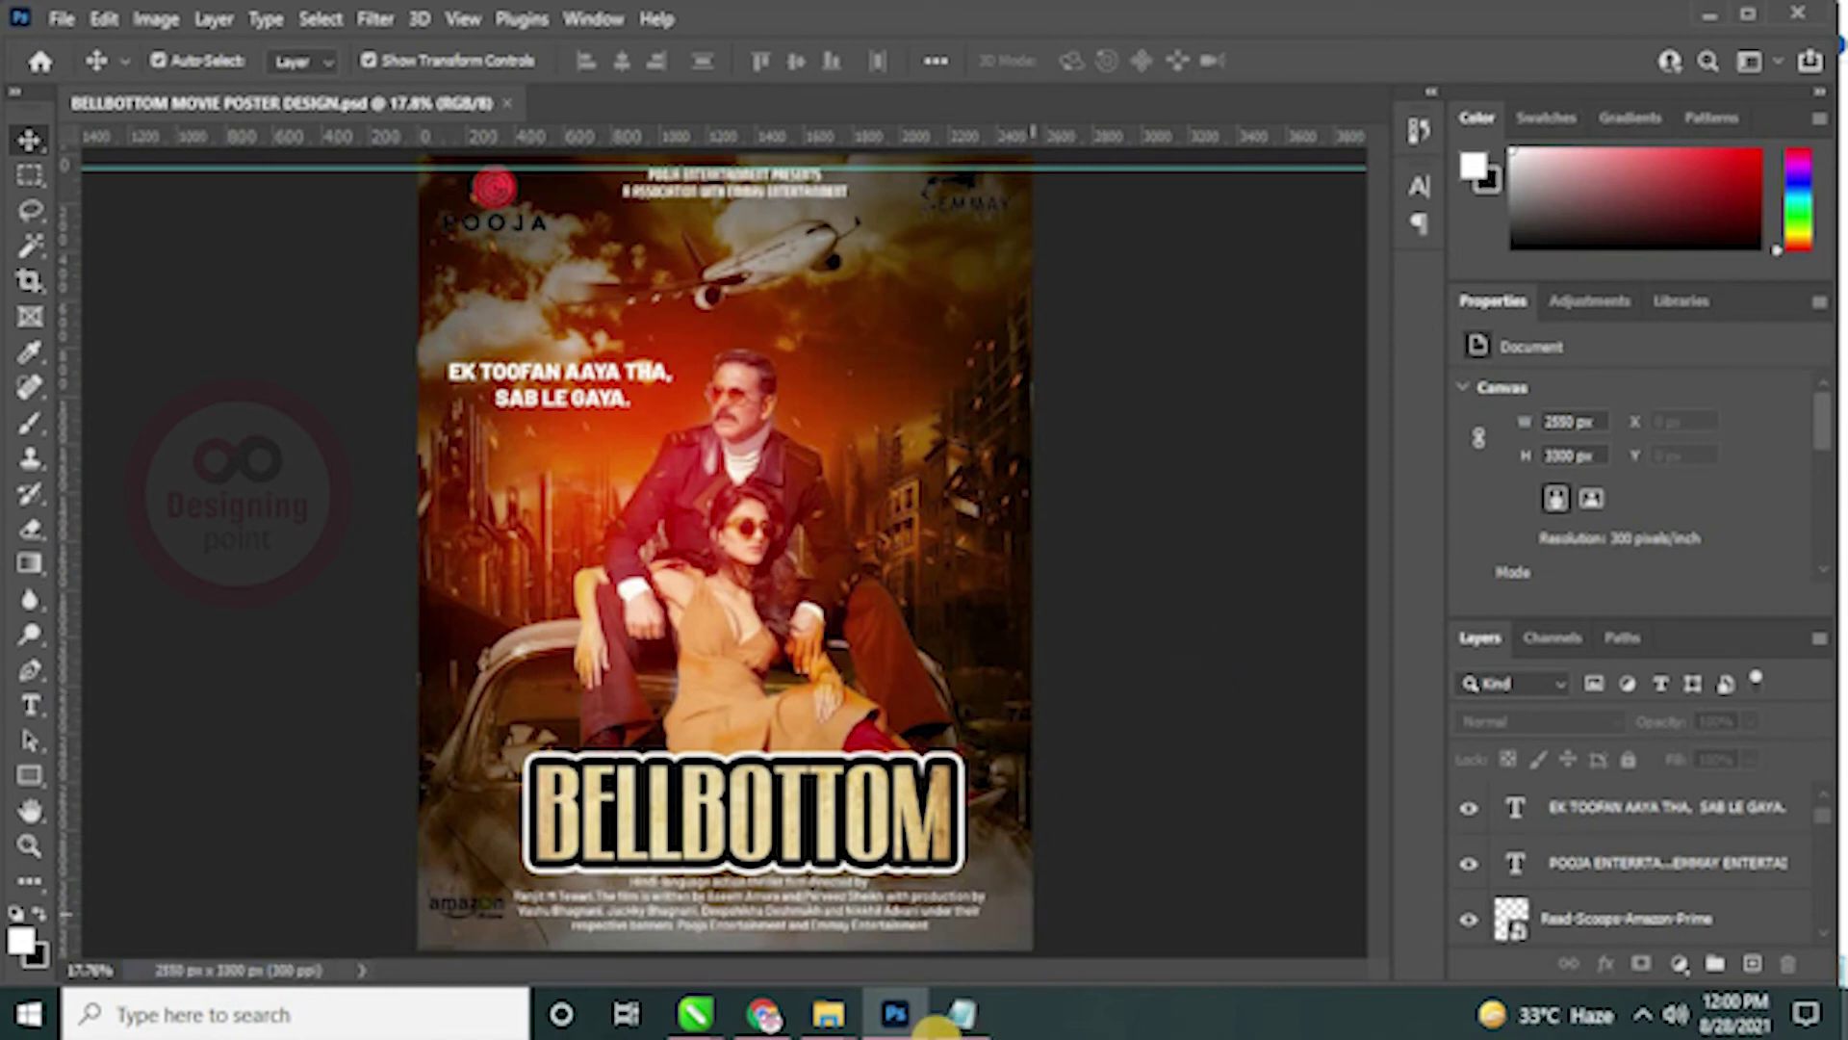
Step: Place the 9XM_Logo image in the poster, scaled to 5.25%, in the lower-right corner at about X 2483 px, Y 3150 px
mouse_move(835, 1022)
left_click(730, 940)
left_click(597, 413)
left_click(421, 220)
left_click_drag(421, 219, 1004, 741)
left_click_drag(1031, 370, 1172, 867)
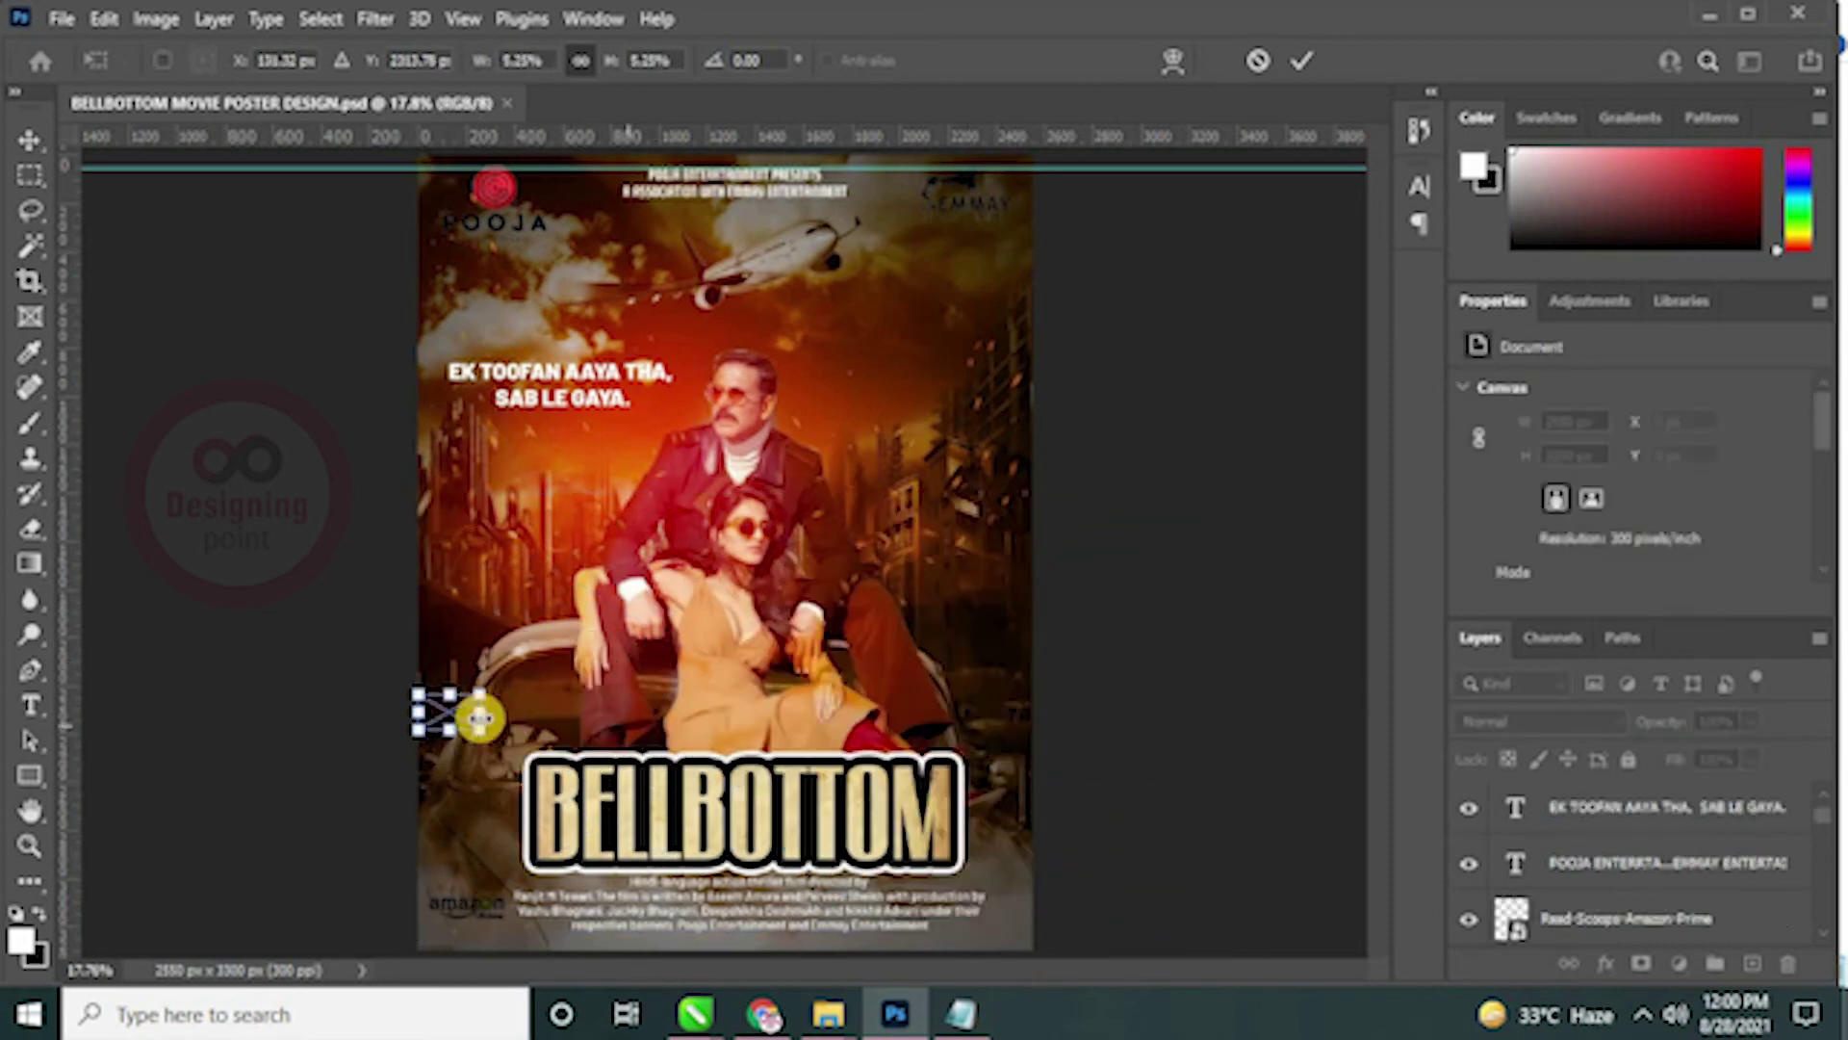
left_click_drag(478, 712, 555, 747)
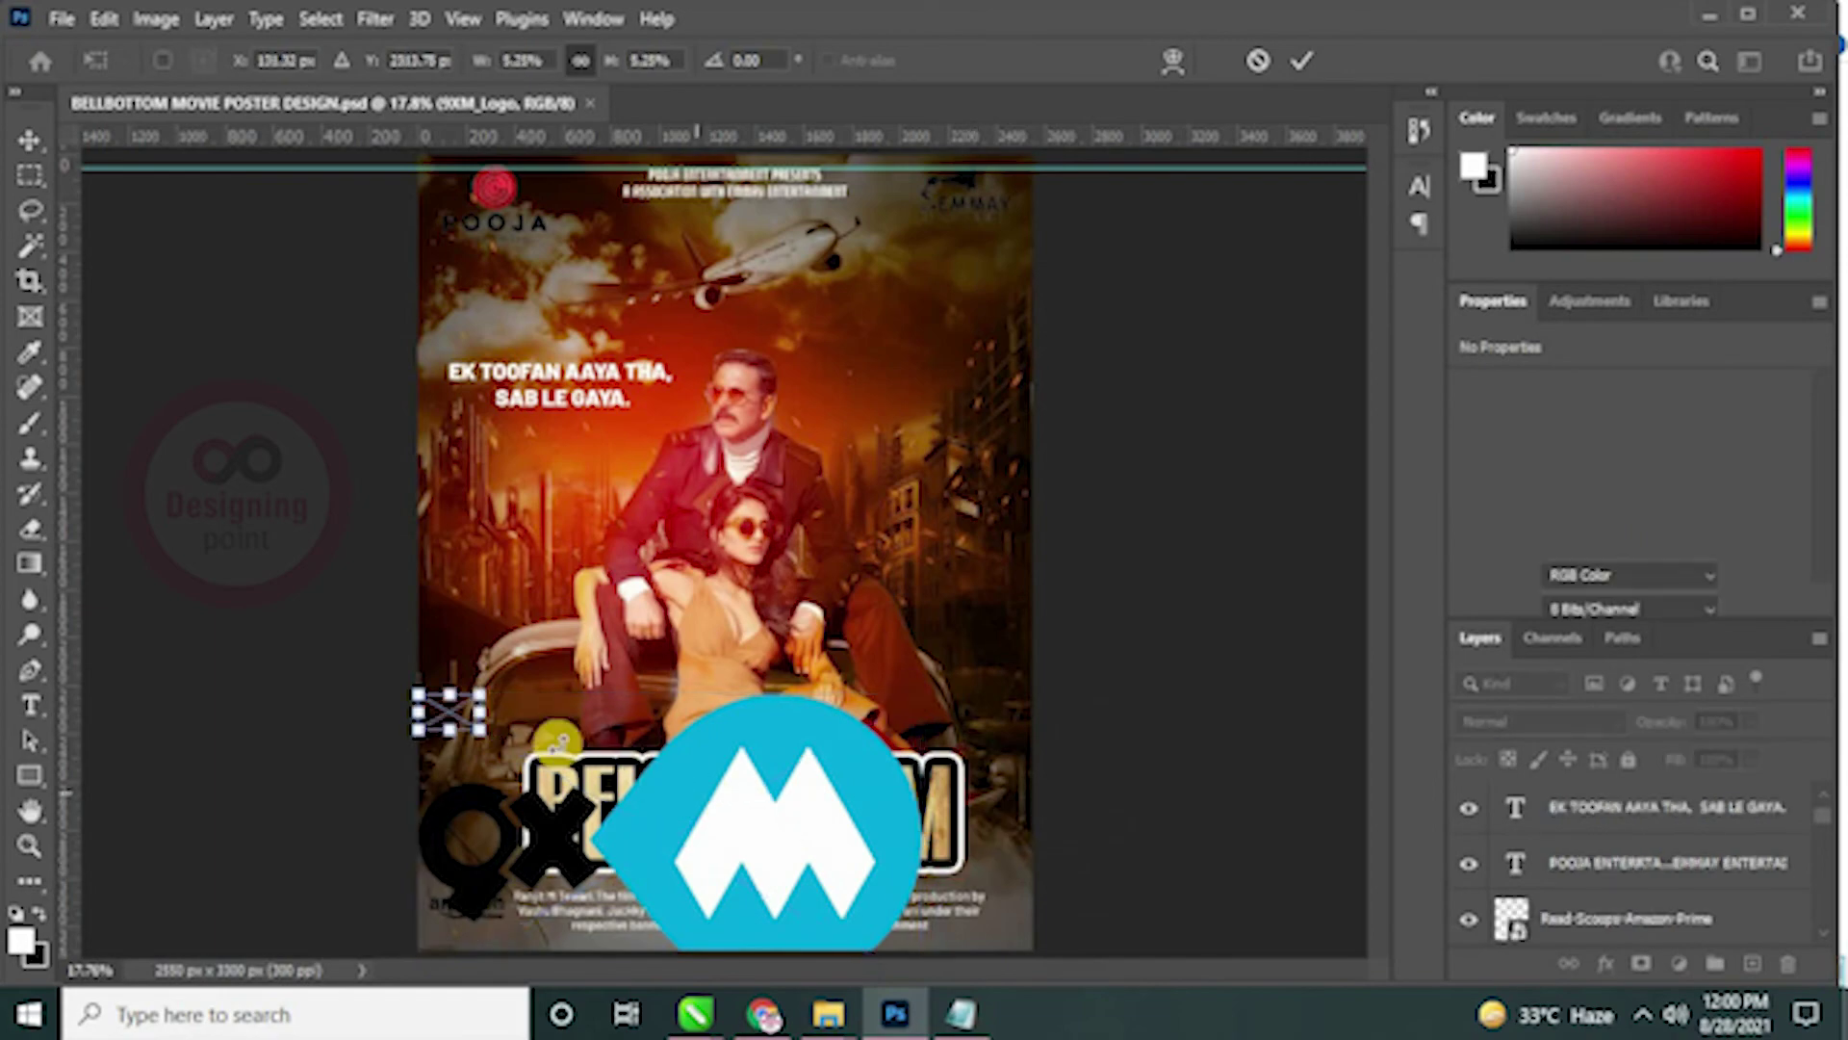
left_click_drag(442, 711, 1172, 924)
left_click_drag(798, 788, 1018, 919)
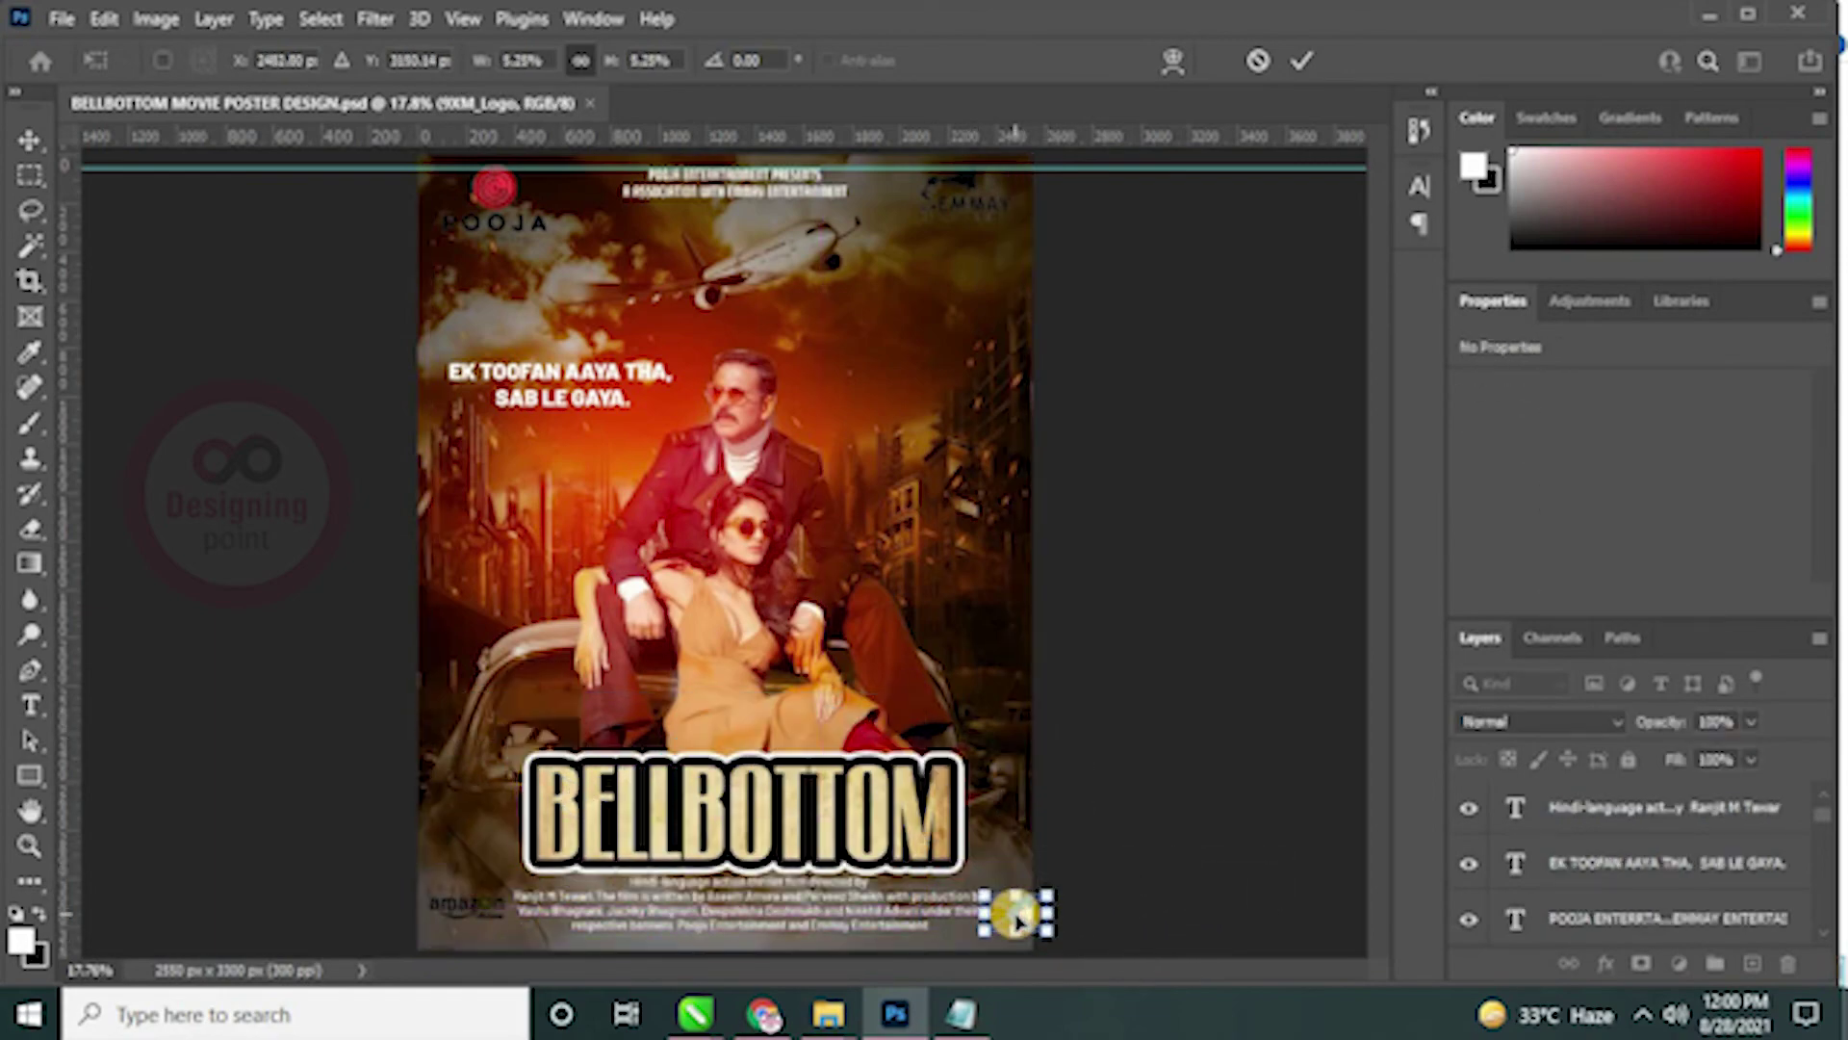
Step: Scale the 9XM logo down to 3.83% and move it above the credit text's right end, at about X 2428 px, Y 2959 px
key("ctrl+plus")
key("ctrl+plus")
left_click_drag(846, 817, 826, 583)
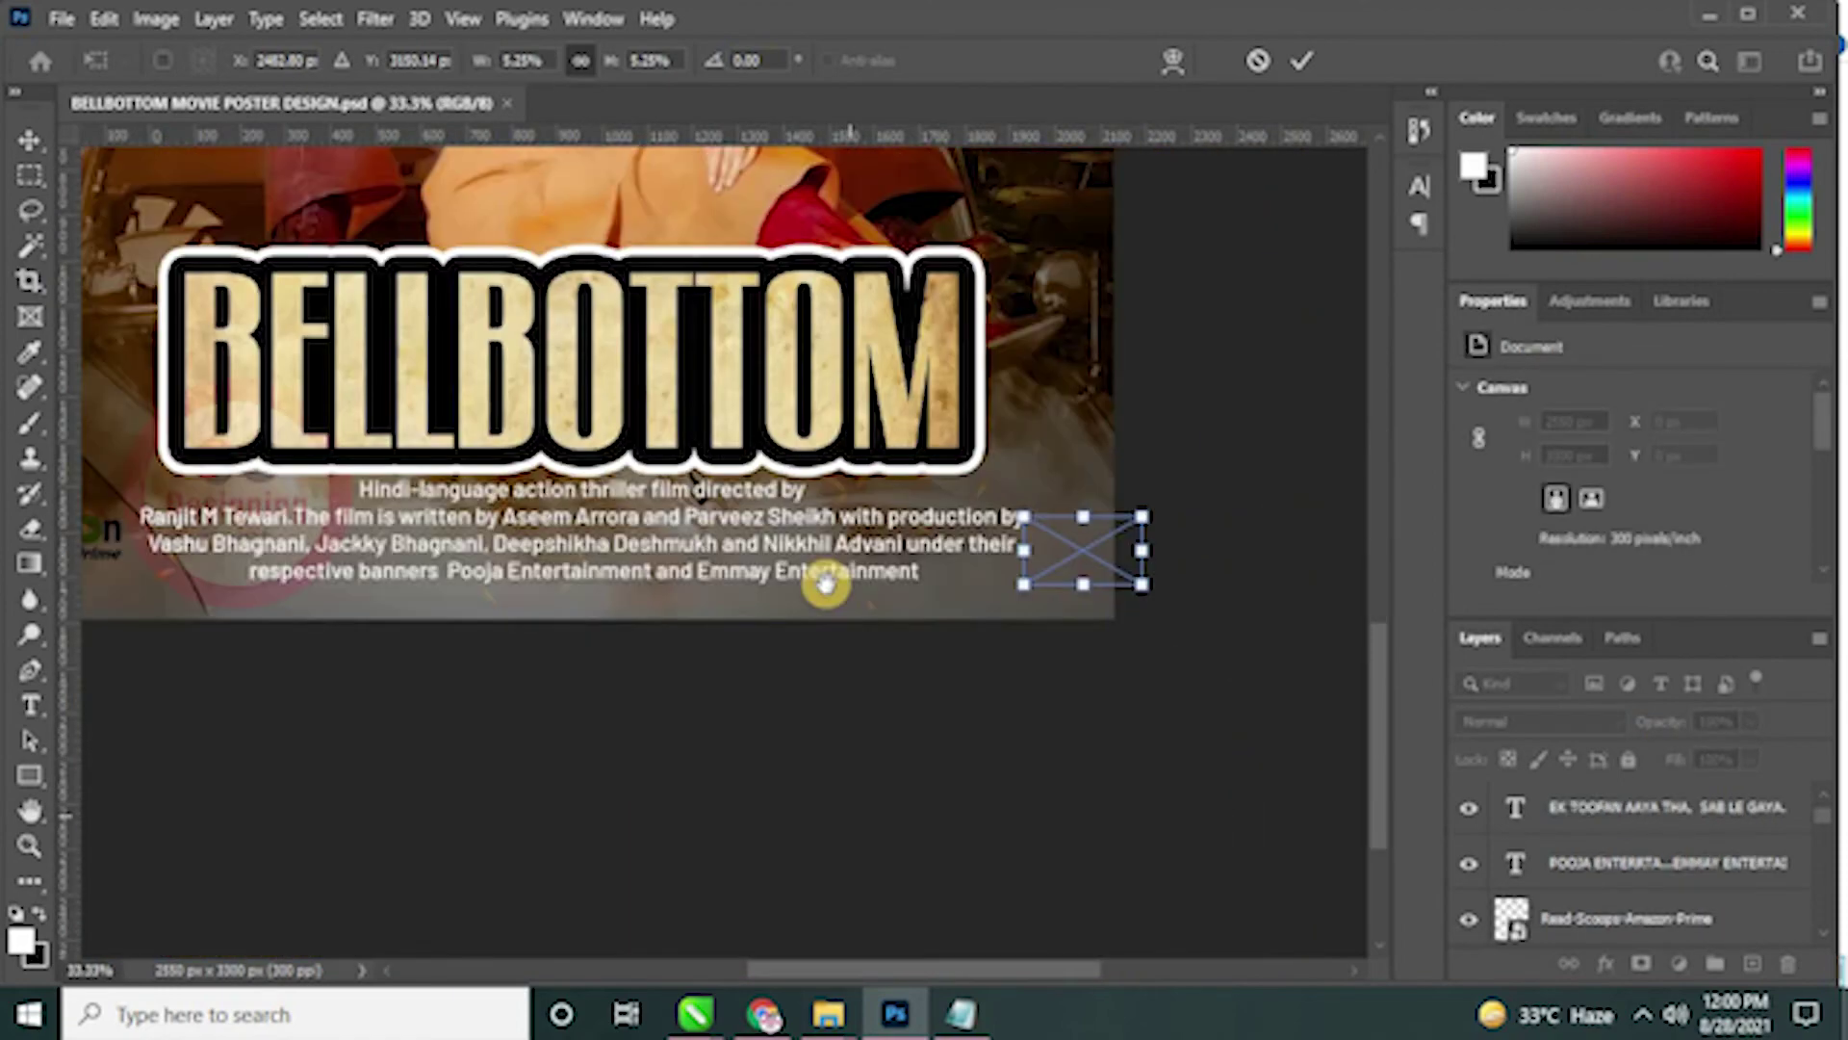
left_click_drag(1074, 487, 1042, 503)
mouse_move(1013, 438)
left_mouse_down()
mouse_move(996, 353)
mouse_move(1024, 410)
left_mouse_up()
left_click_drag(520, 706, 714, 859)
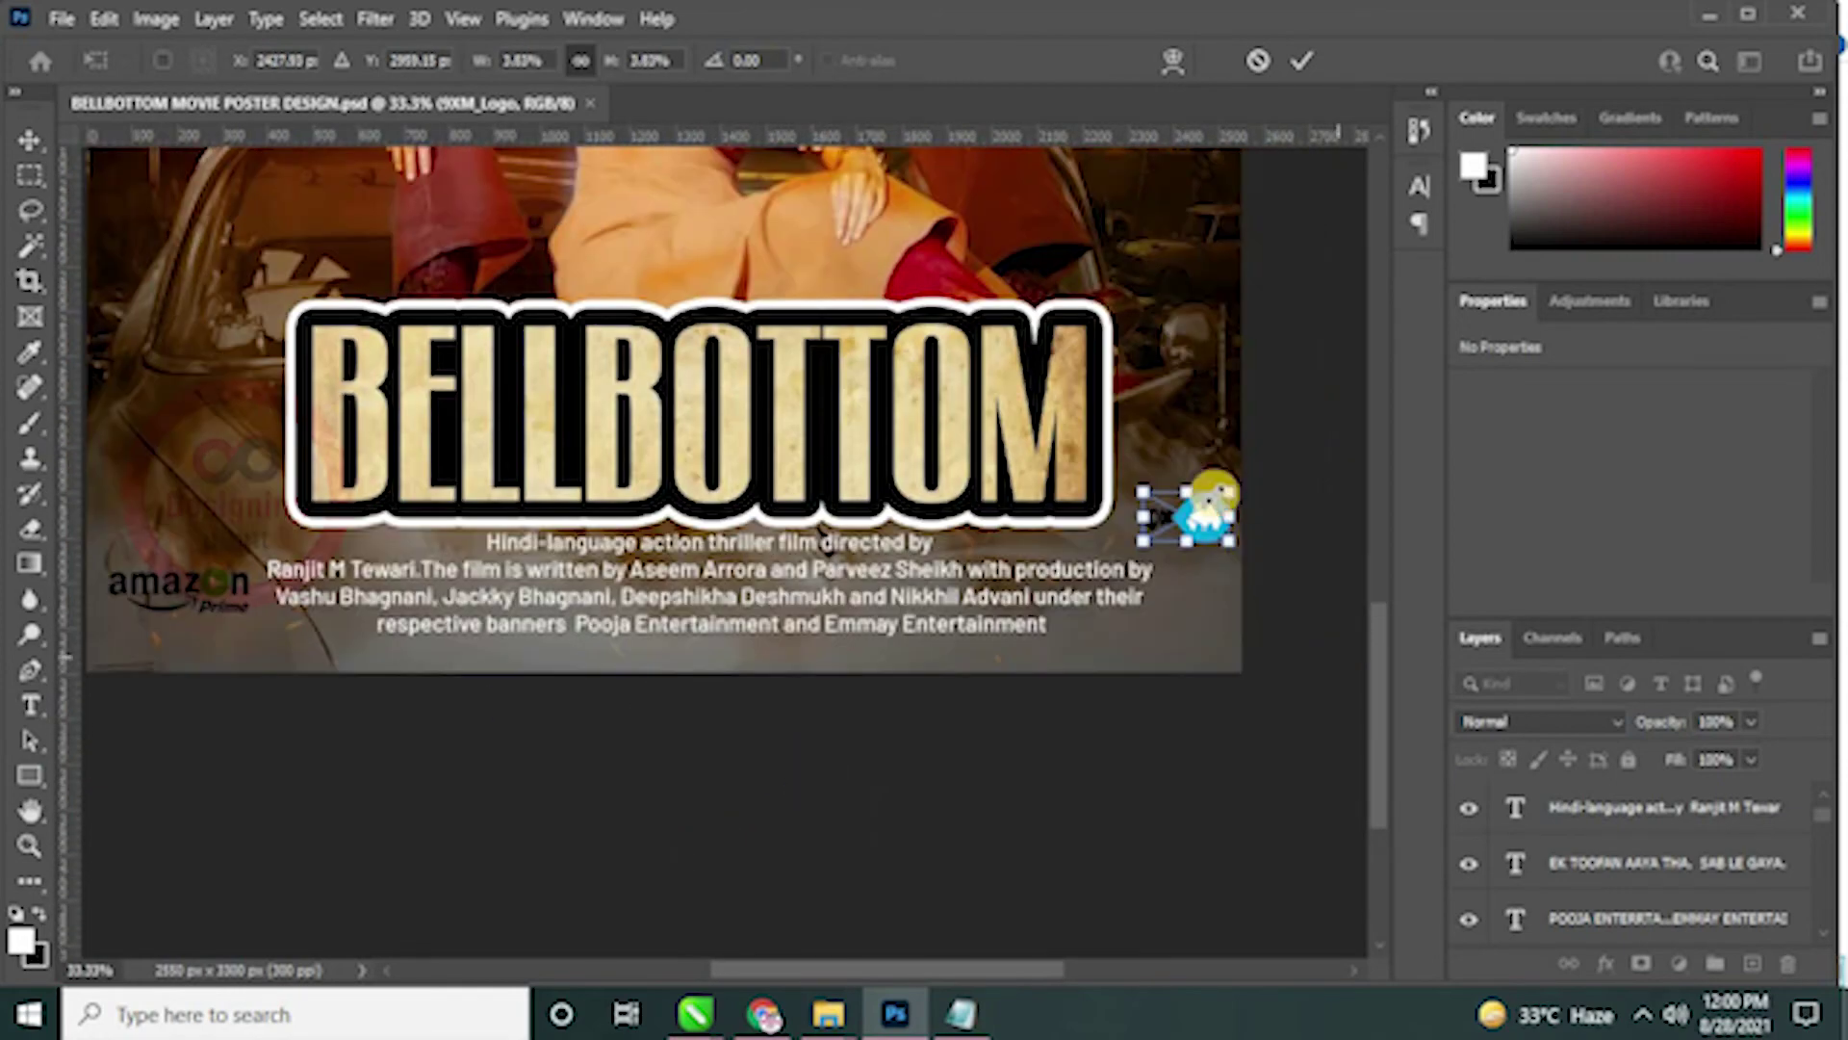
left_click(1311, 357)
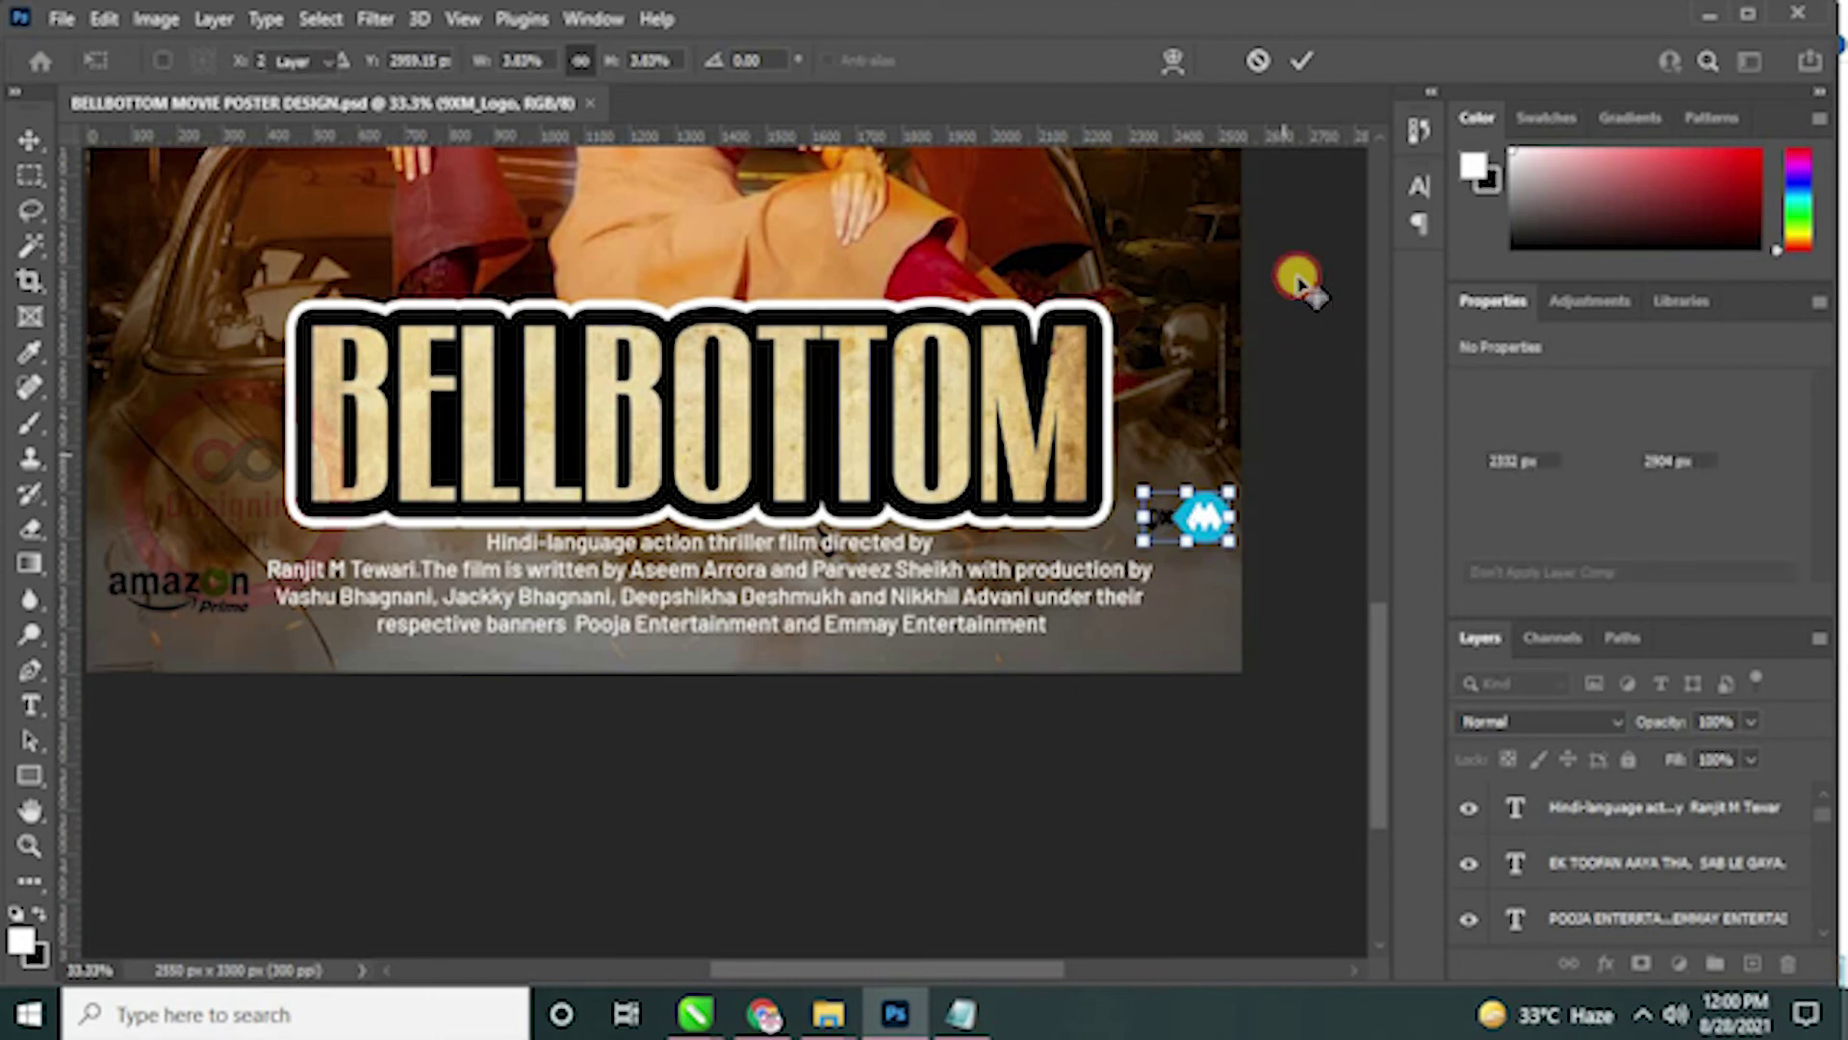
left_click(1276, 357)
Step: Align the Amazon Prime logo with the 9XM logo's top edge using a temporary horizontal guide, at X 43 px, Y 2870 px
left_click_drag(1277, 357, 1233, 495)
left_click_drag(186, 598, 206, 525)
left_click(289, 734)
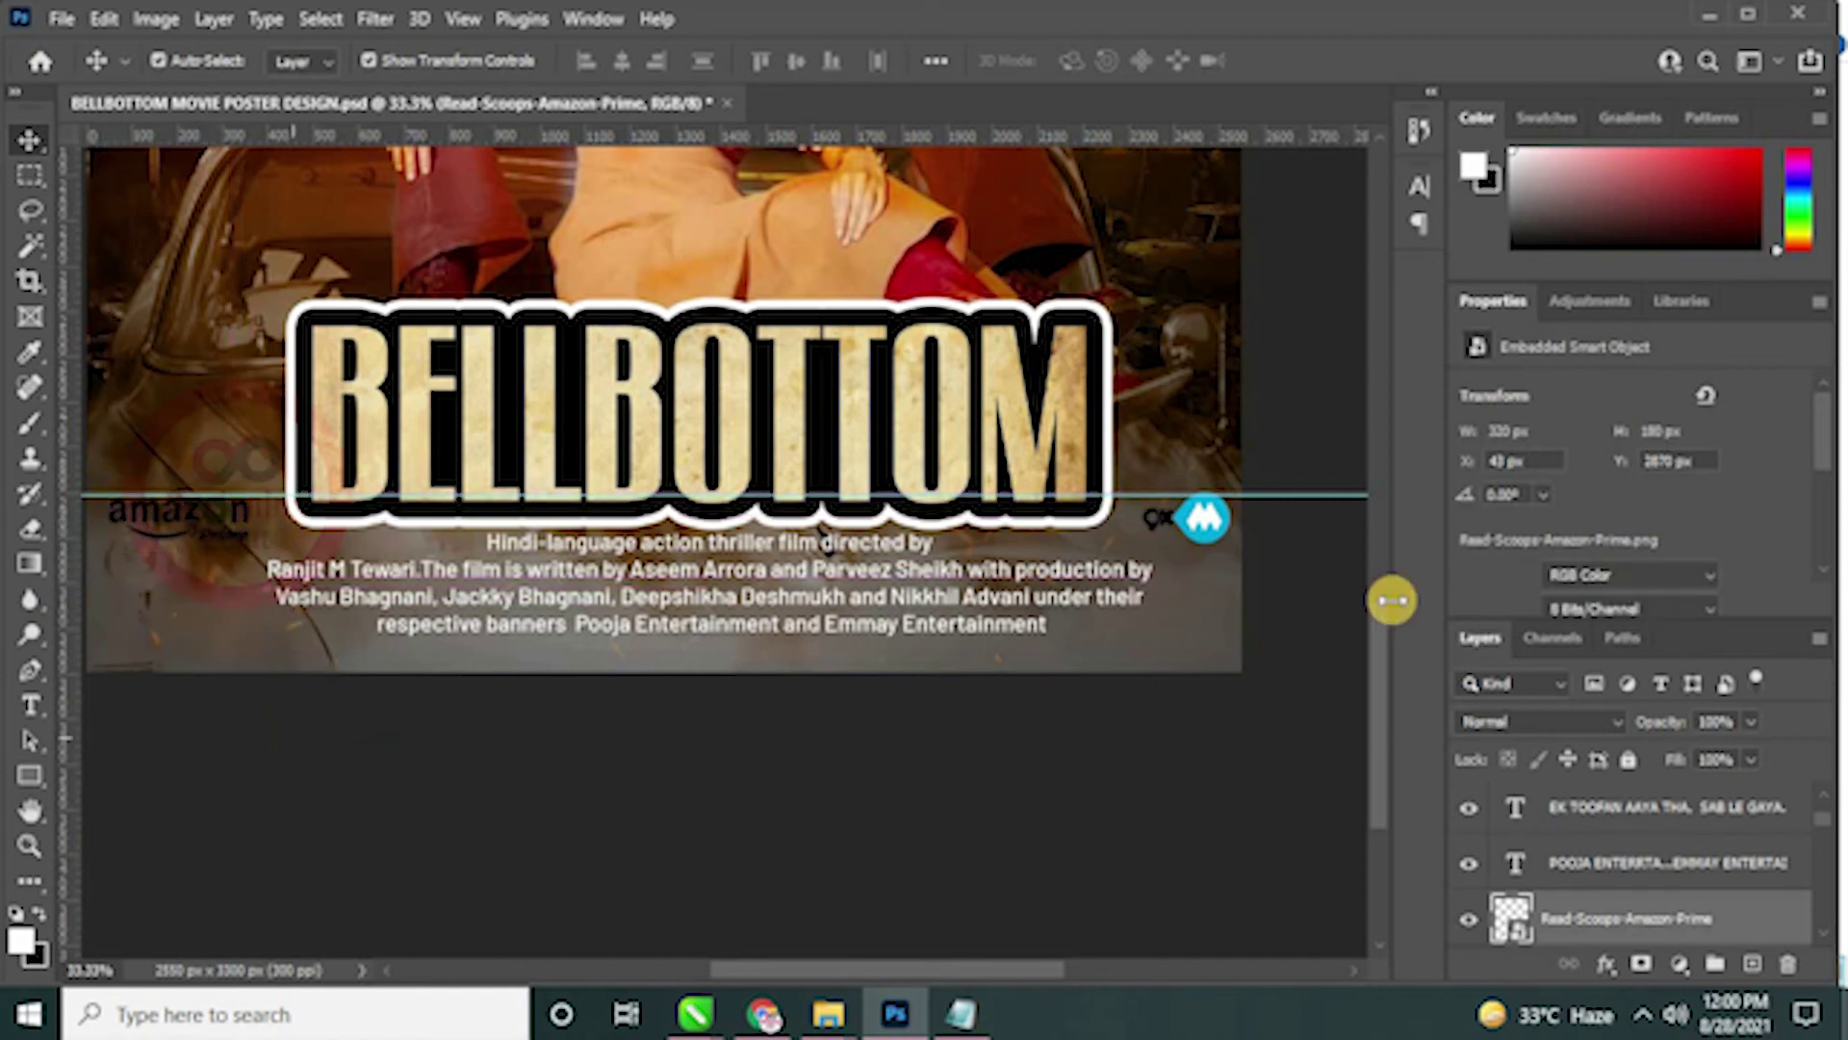
left_click_drag(1301, 496, 1300, 96)
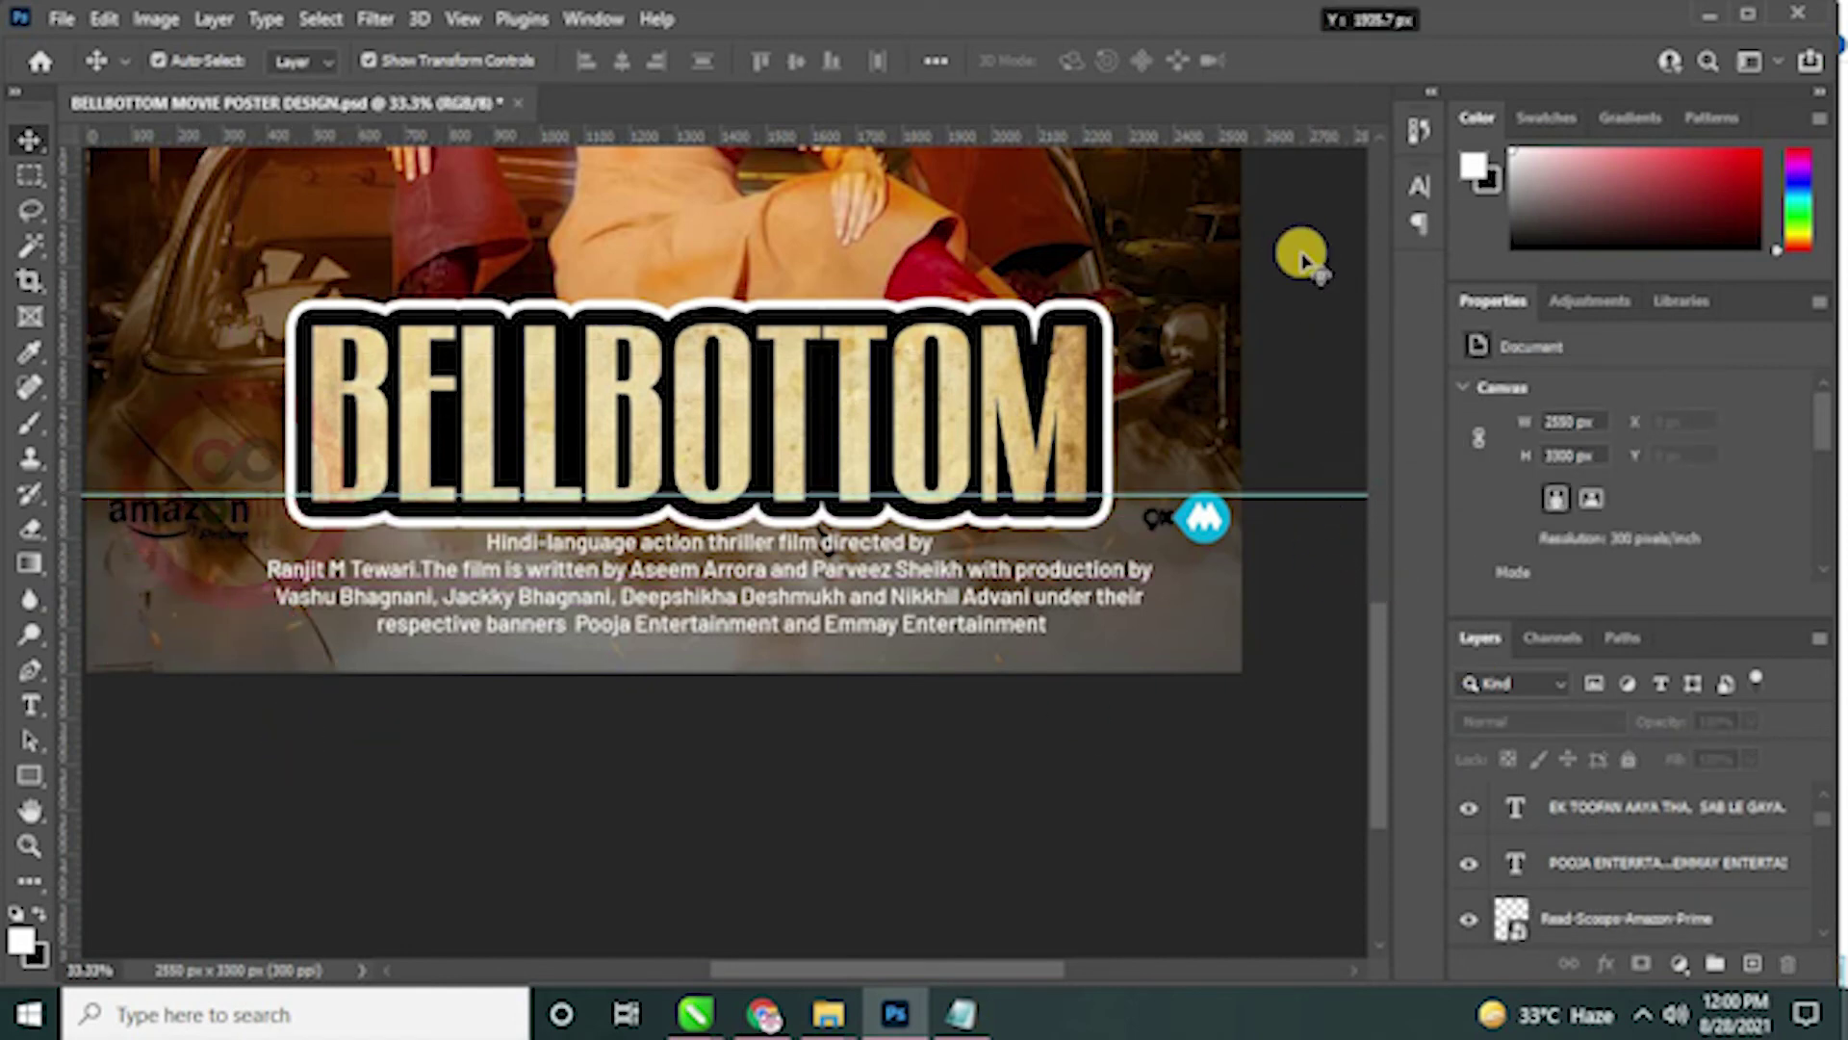
Step: Remove the remaining horizontal guides near the poster's top edge and save the document
key("ctrl+0")
key("ctrl+s")
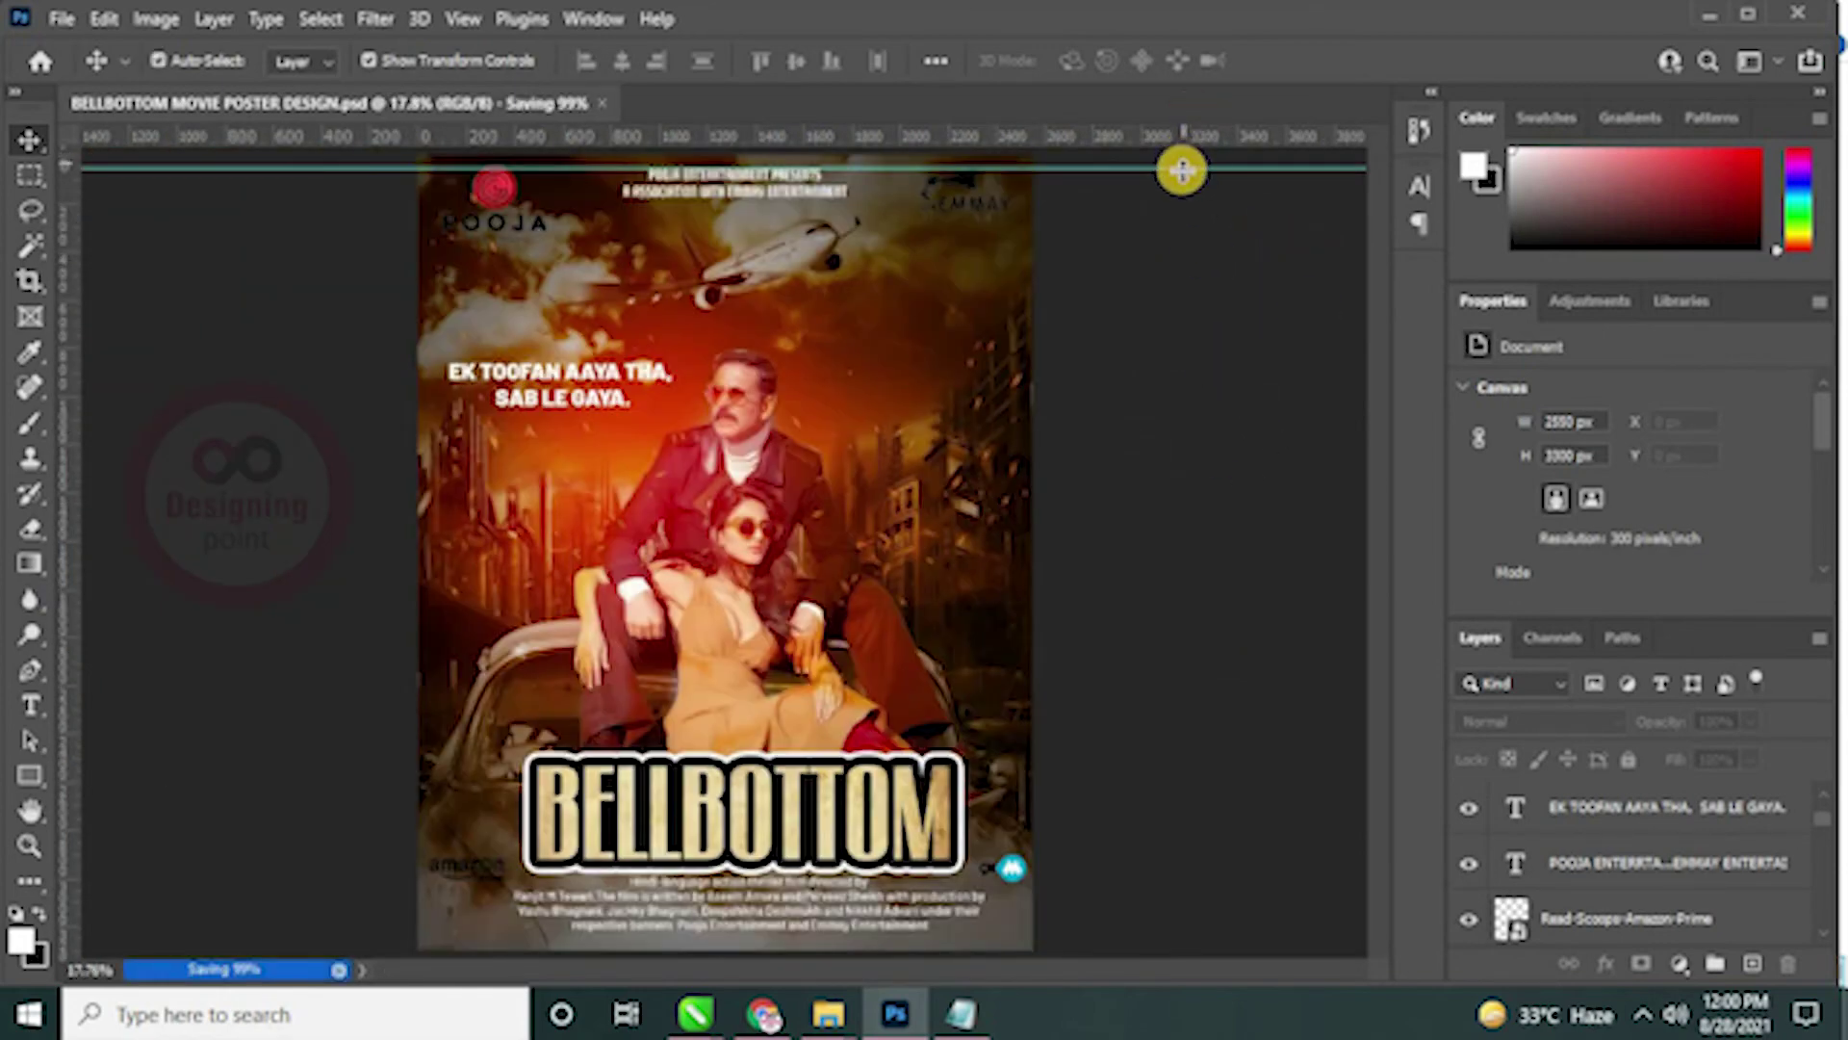
left_click_drag(1182, 170, 1181, 173)
left_click(1180, 292)
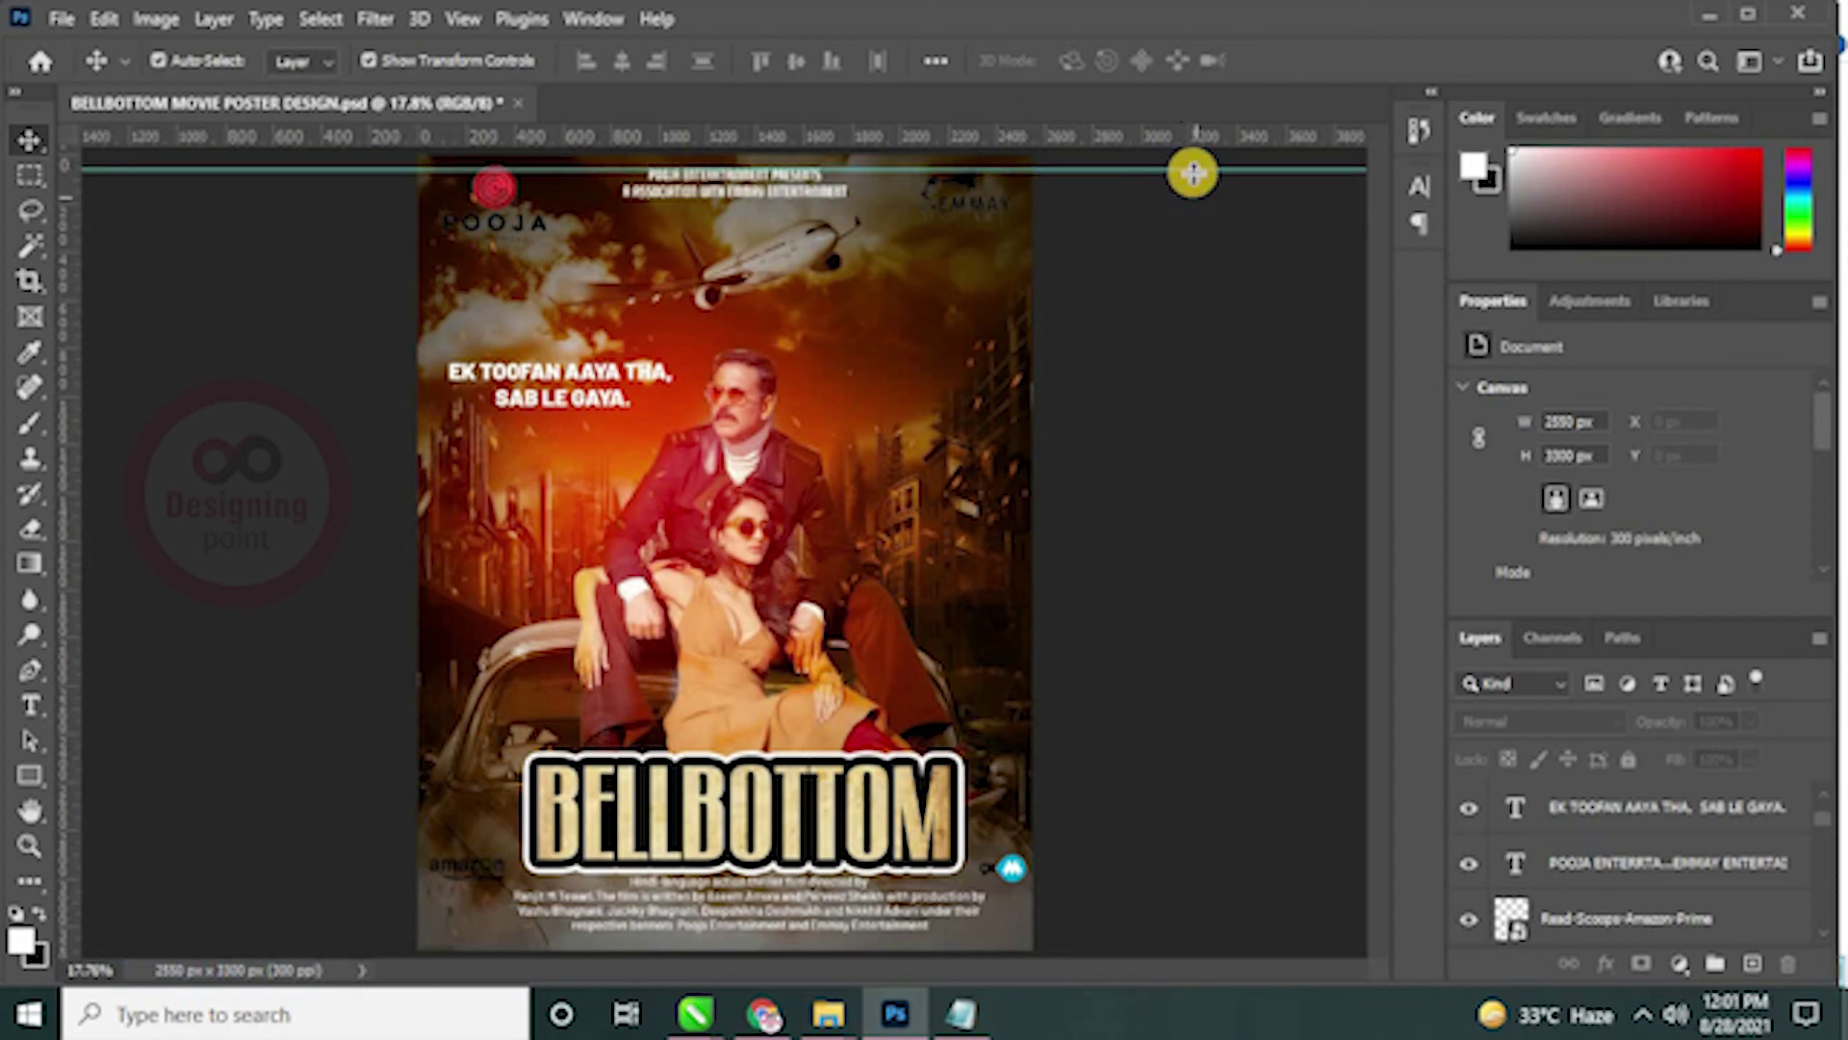
left_click_drag(1187, 170, 1184, 132)
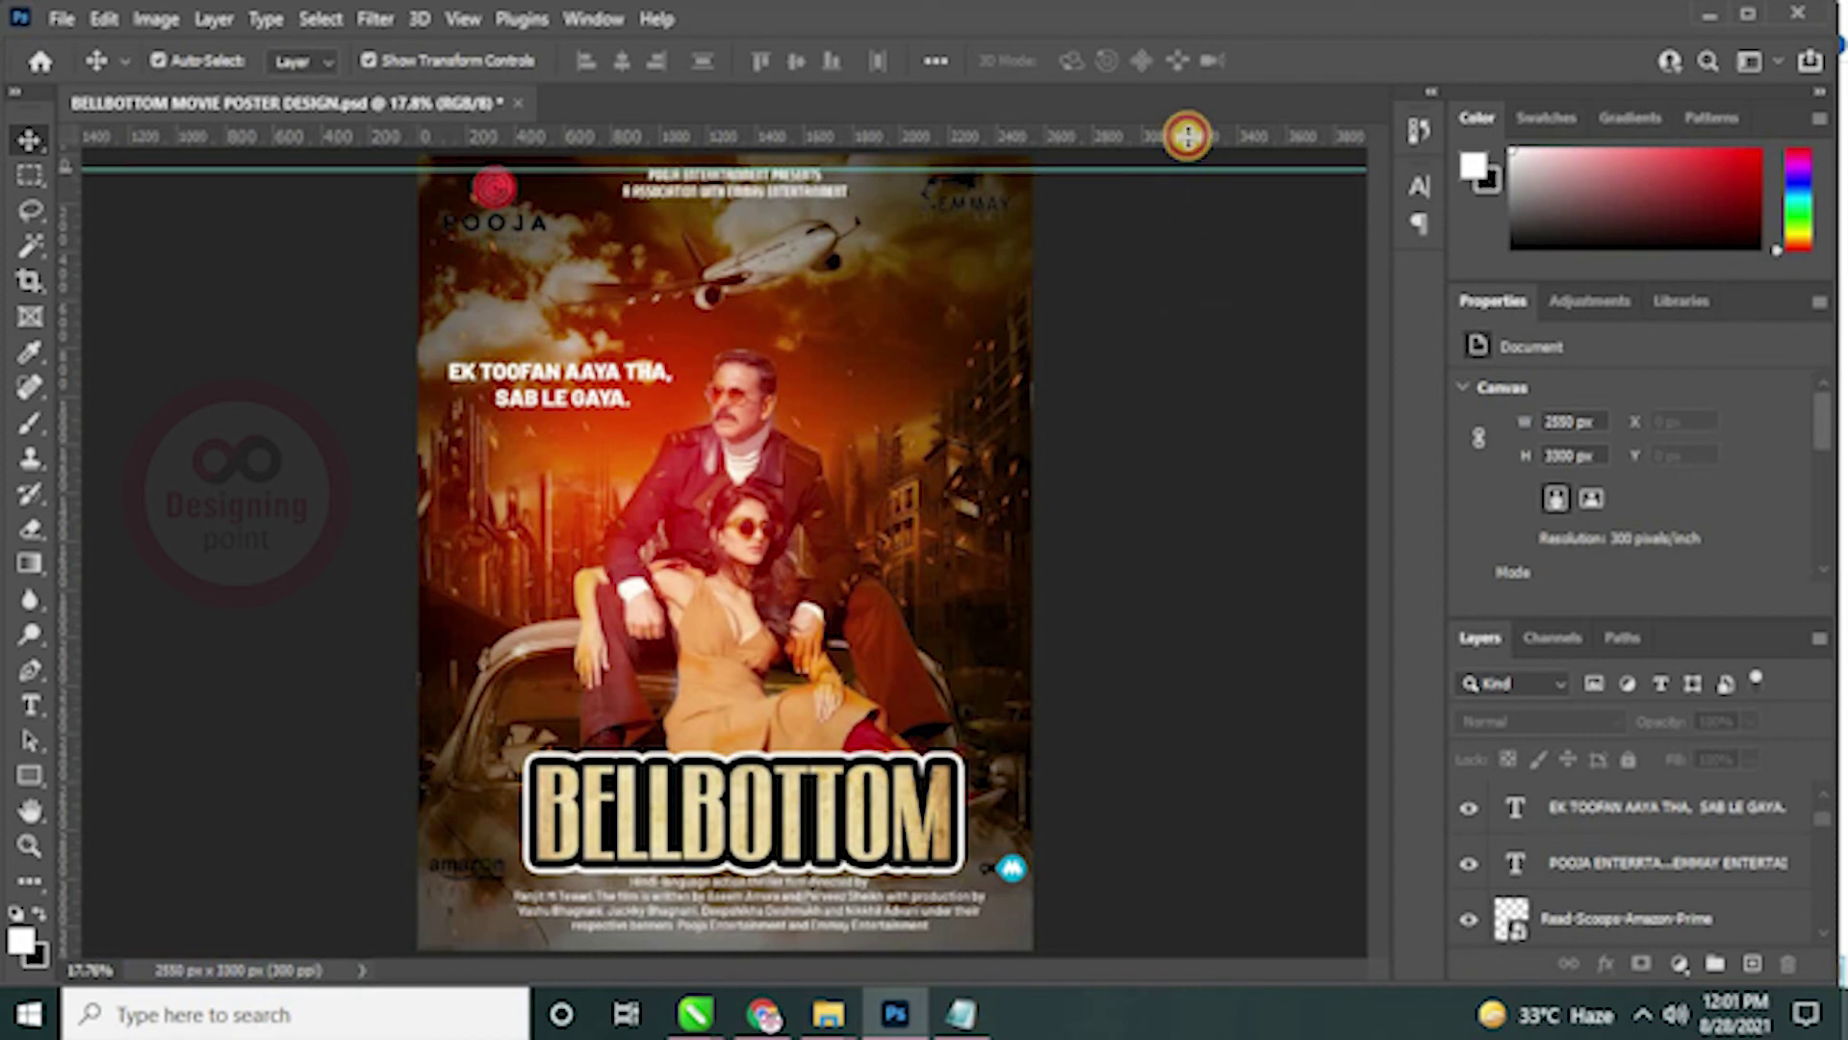
key("ctrl+s")
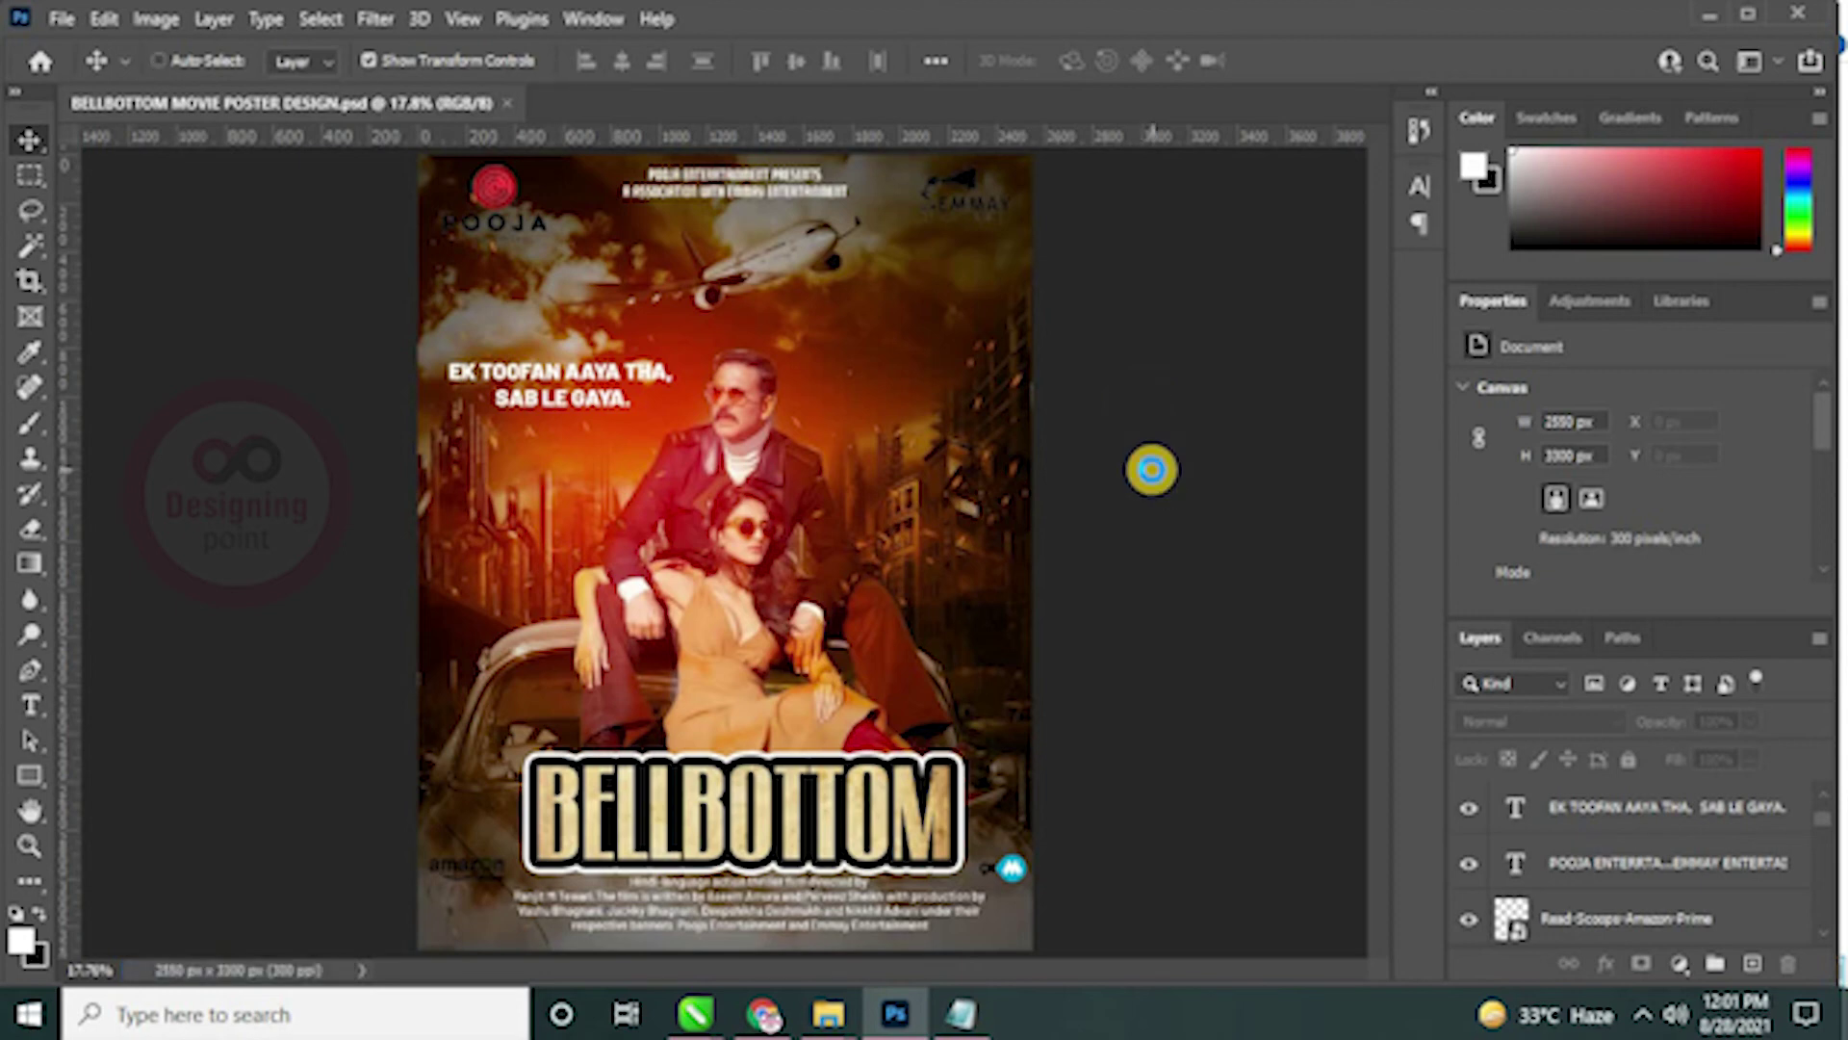
Step: Save a JPEG copy of the poster to the Desktop as BELLBOTTOM MOVIE POSTER DESIGN
key("ctrl+shift+s")
key("Escape")
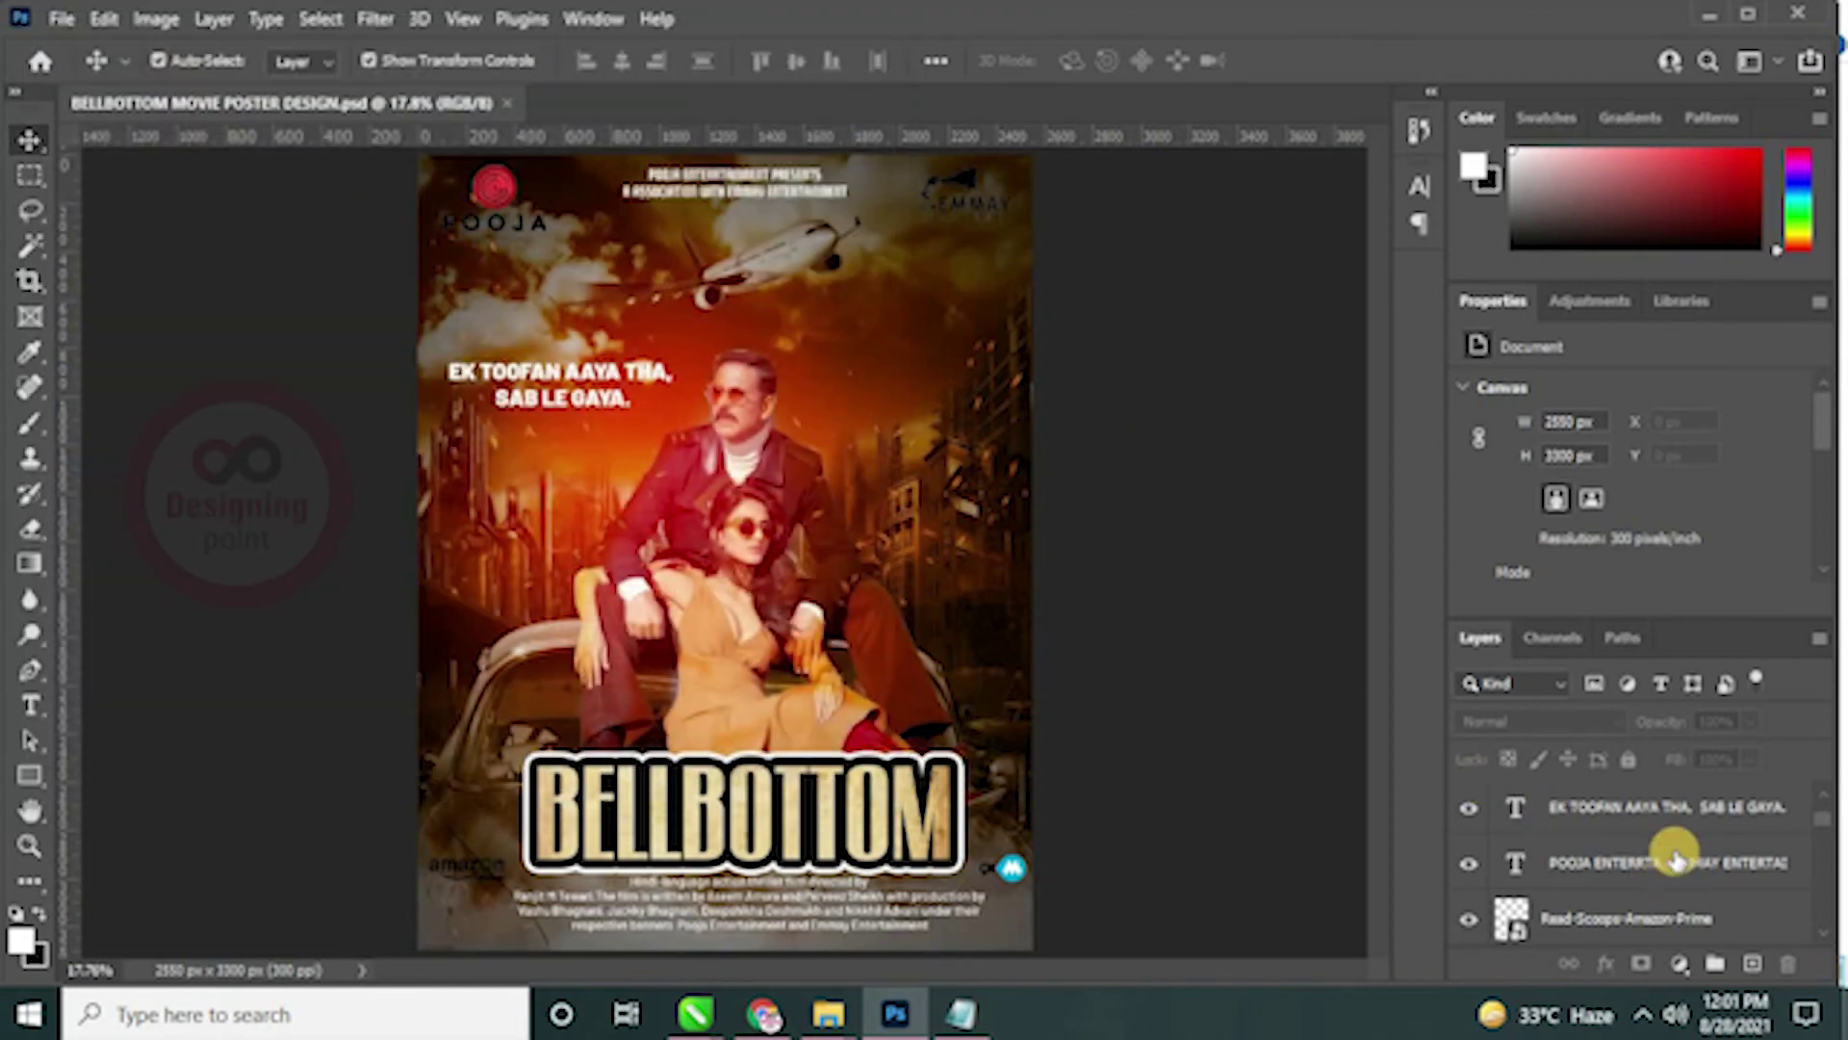
key("ctrl")
key("ctrl+shift+s")
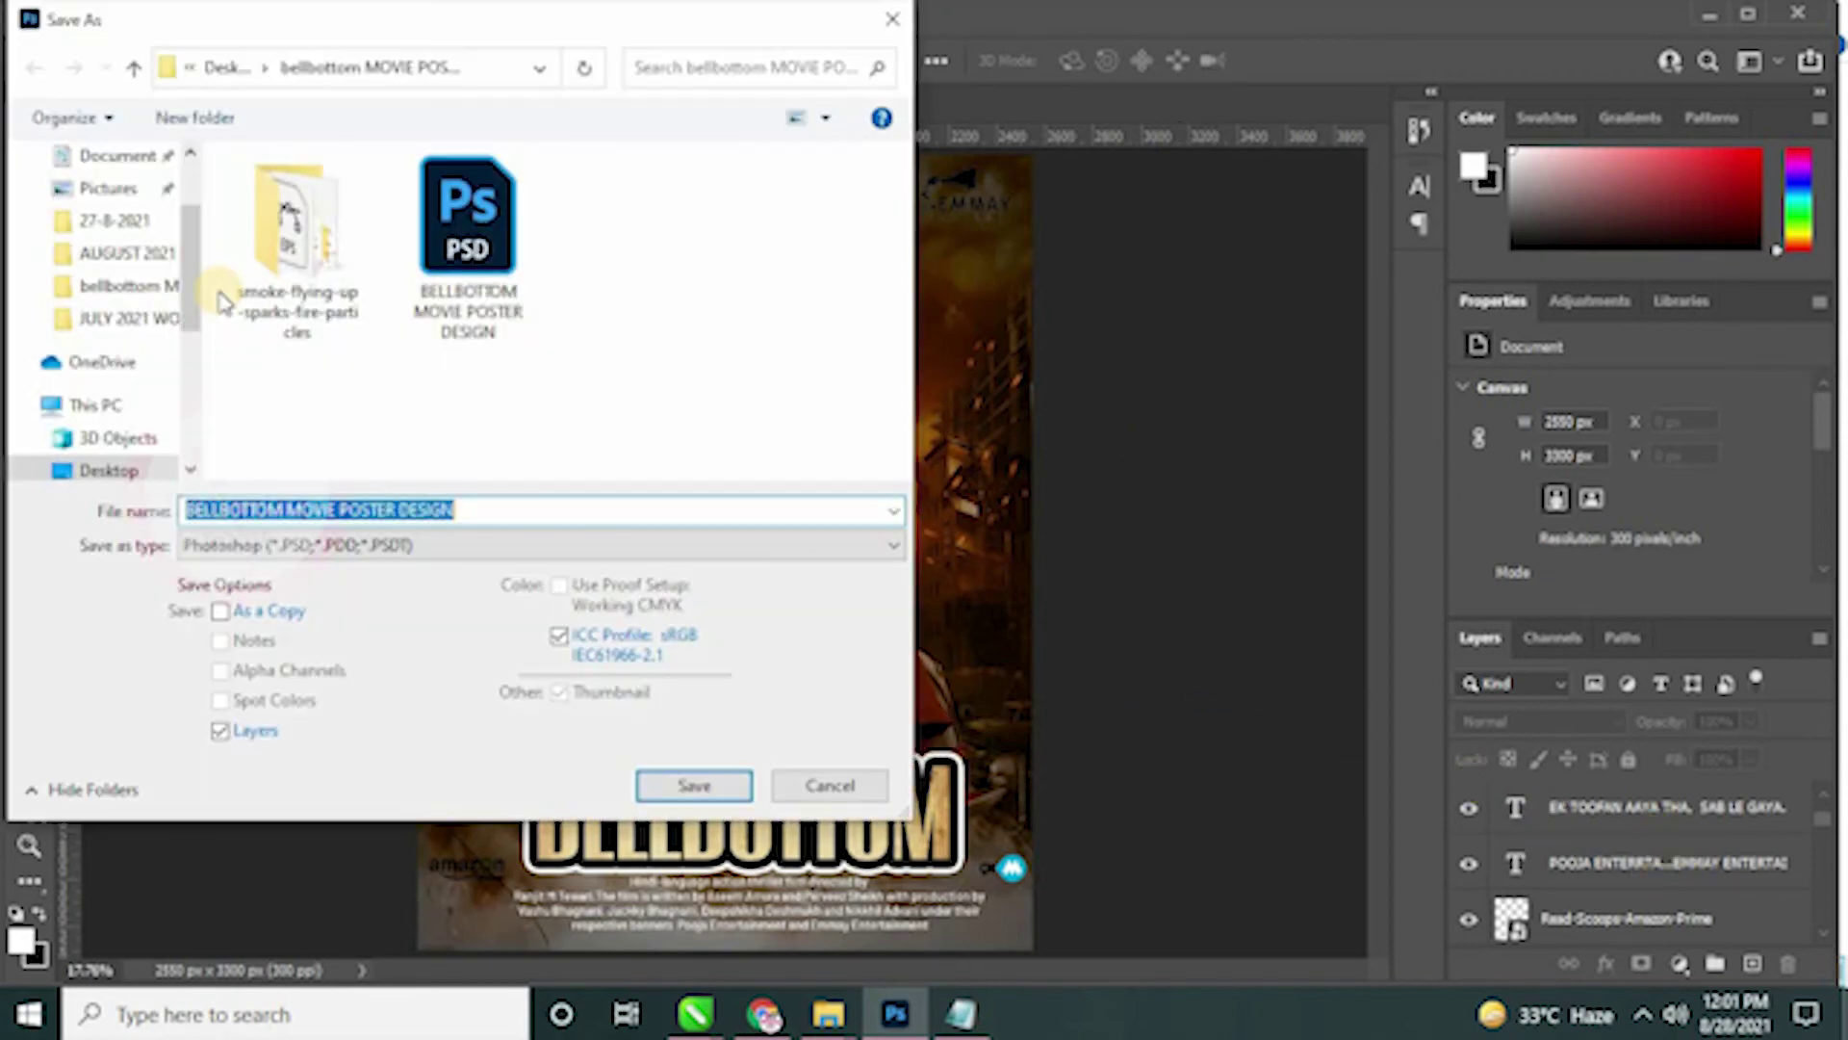
scroll(105, 222, "up", 3)
left_click(90, 211)
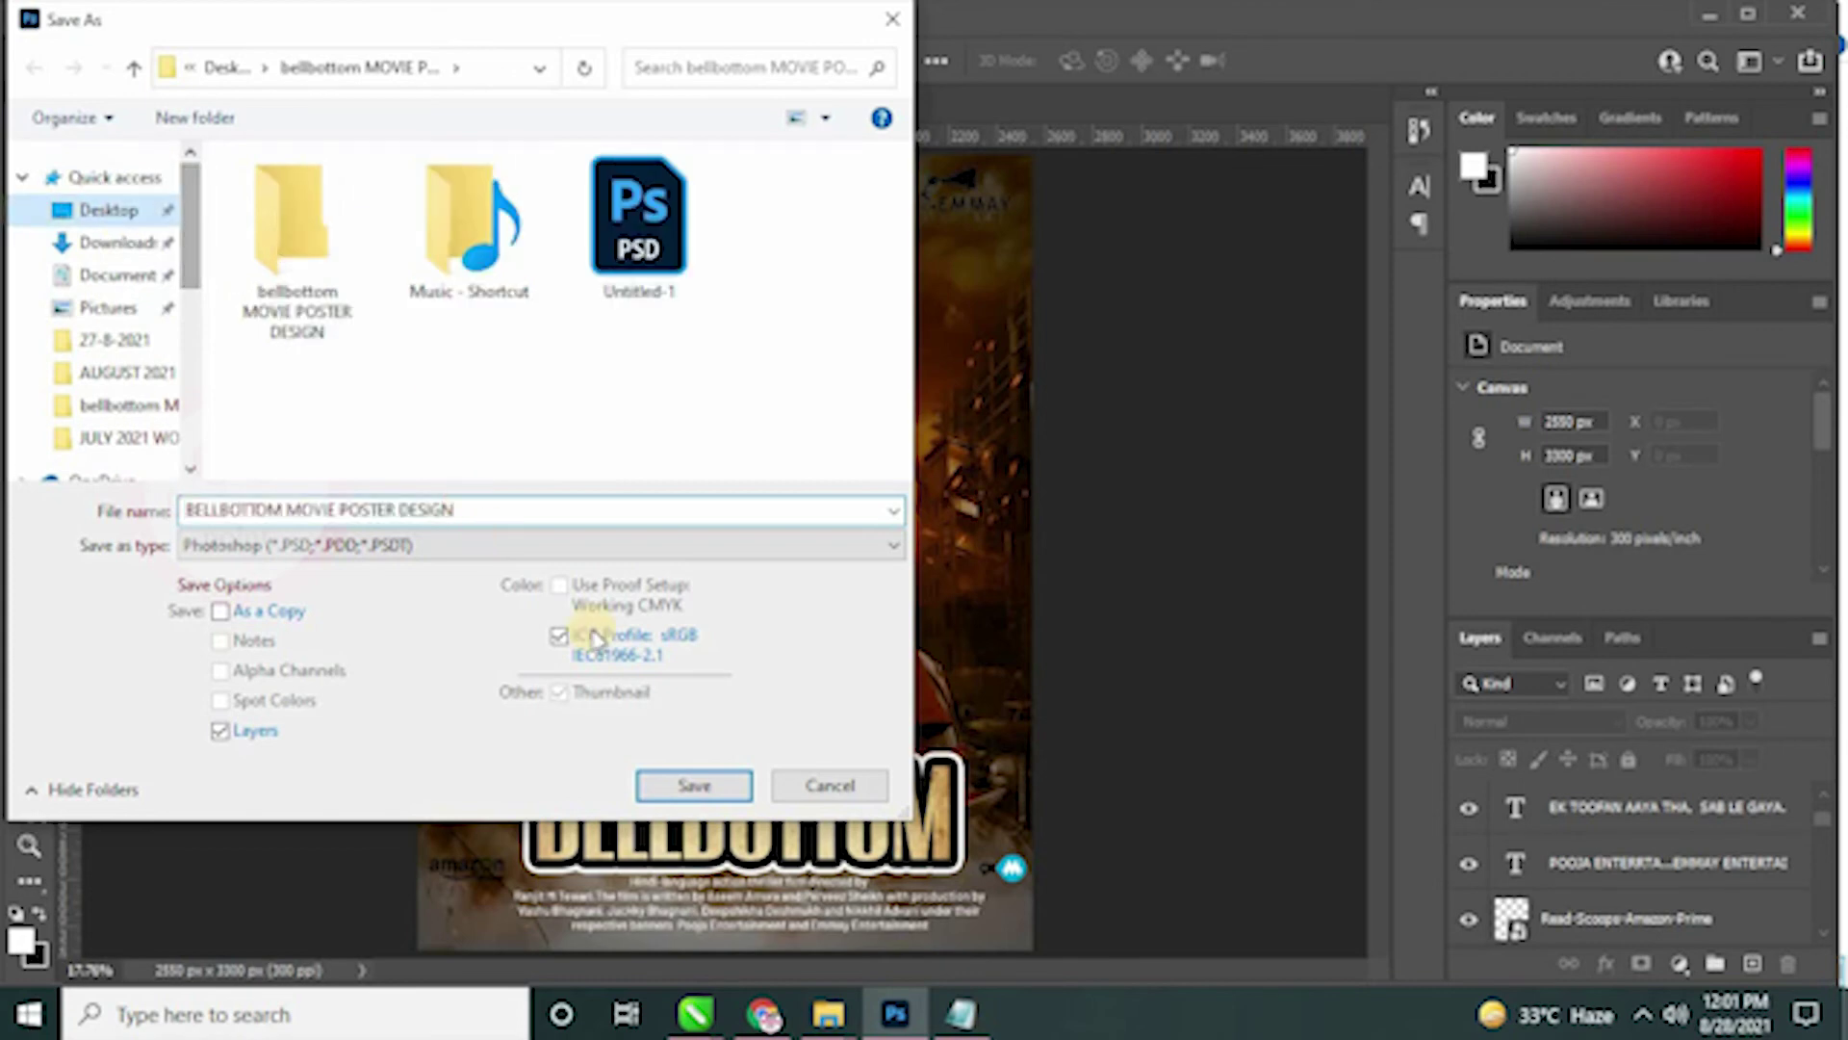
left_click(260, 610)
left_click(289, 545)
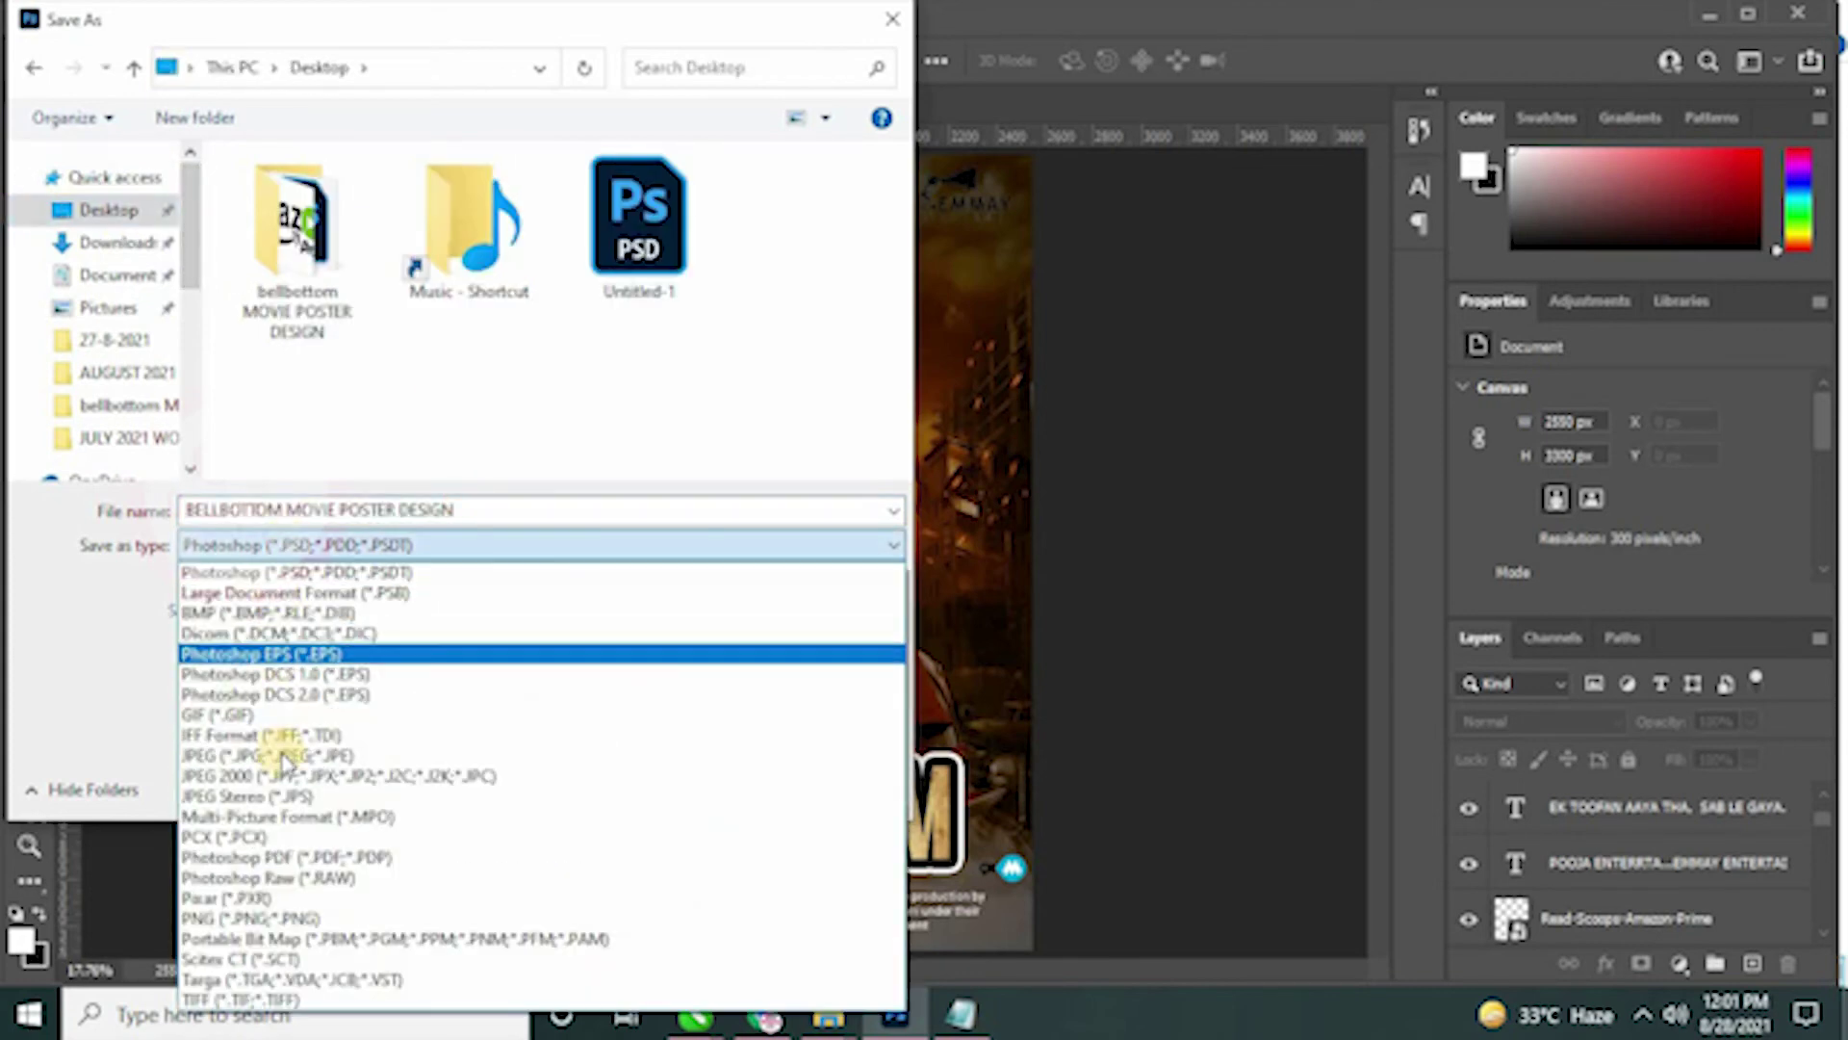
left_click(346, 755)
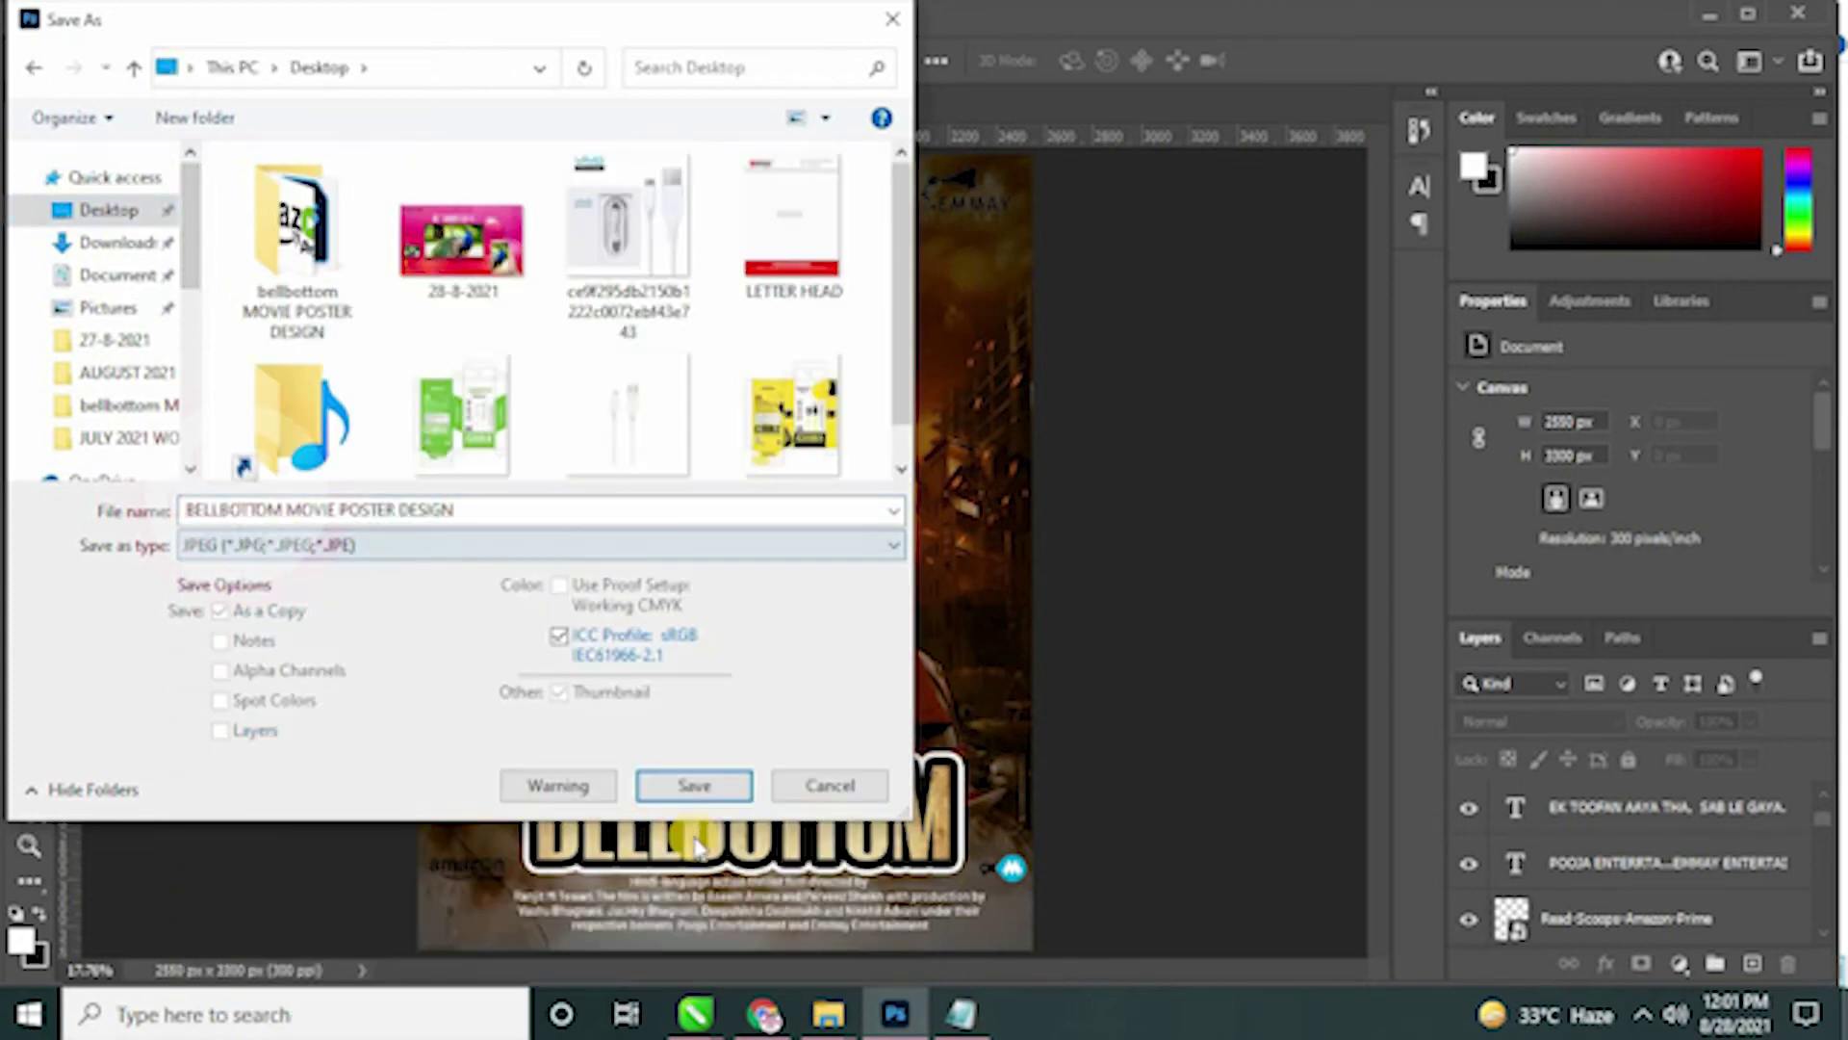
left_click(691, 785)
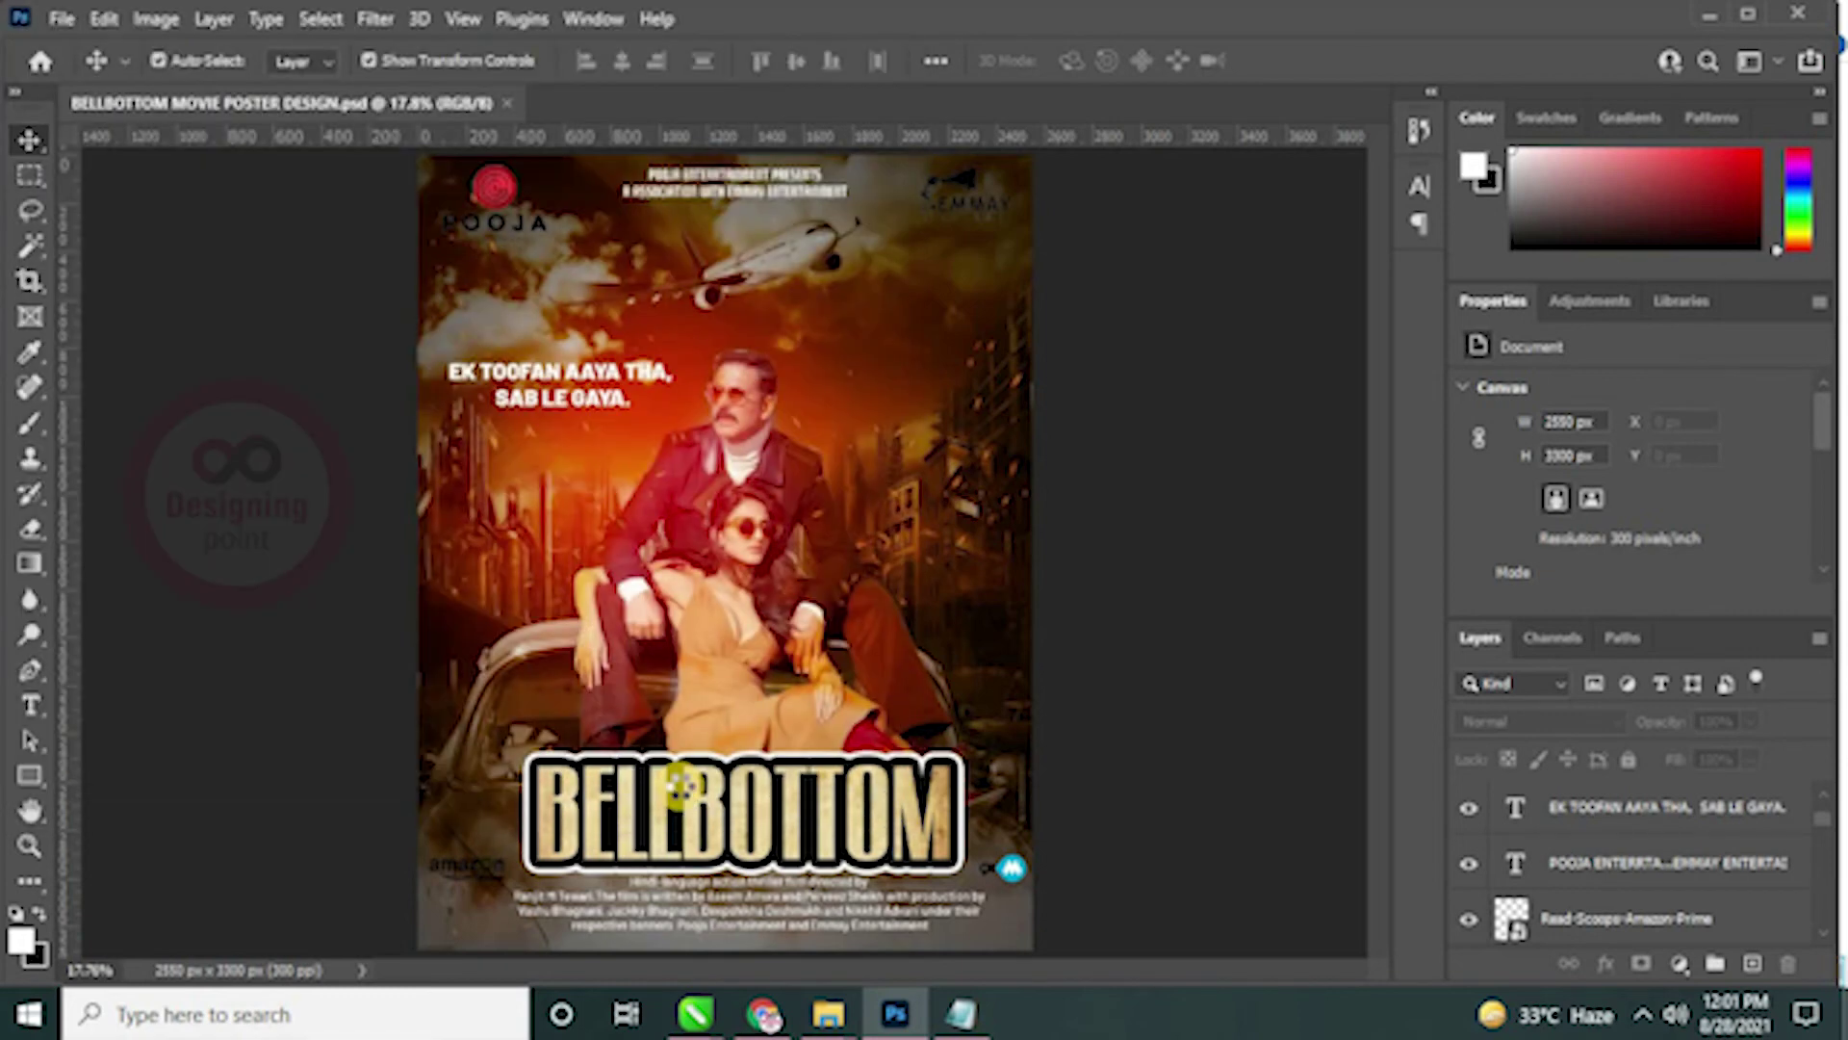
left_click(810, 227)
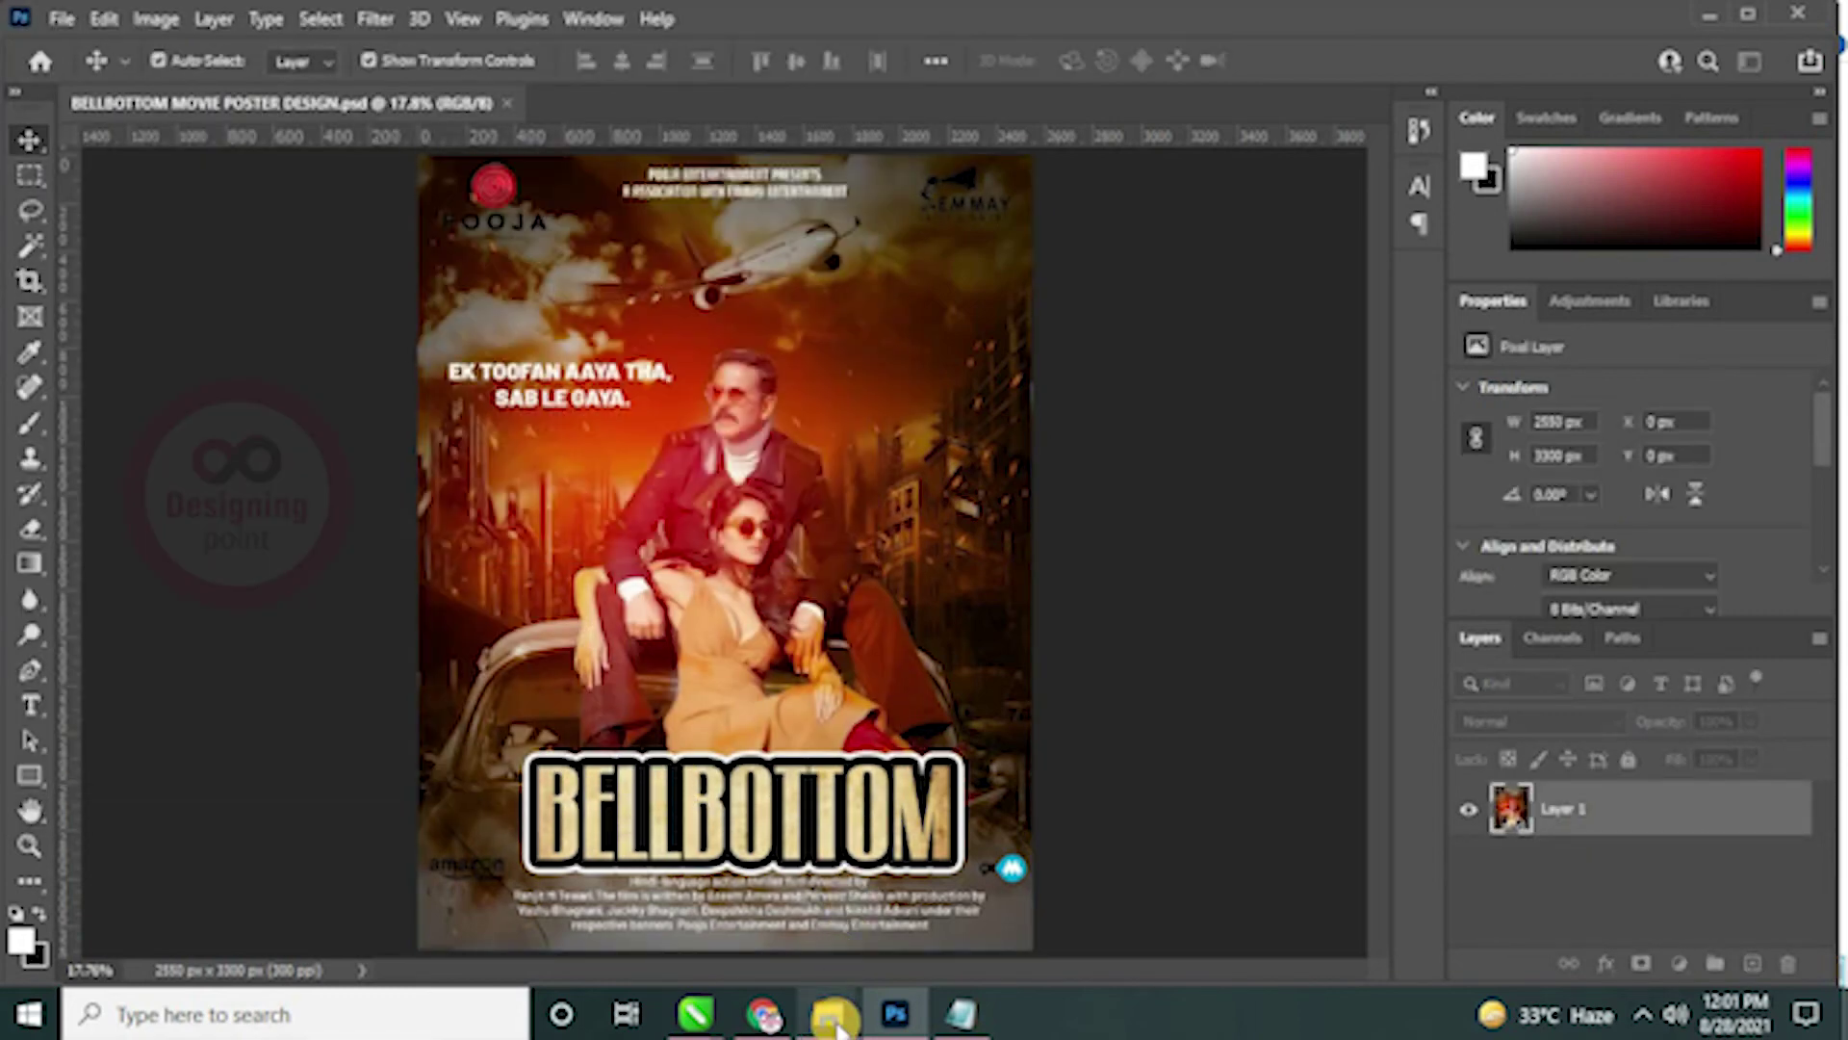
Step: Switch to File Explorer, refresh the Desktop folder and view the exported BELLBOTTOM MOVIE POSTER DESIGN image in Photos
left_click(830, 1011)
left_click(760, 914)
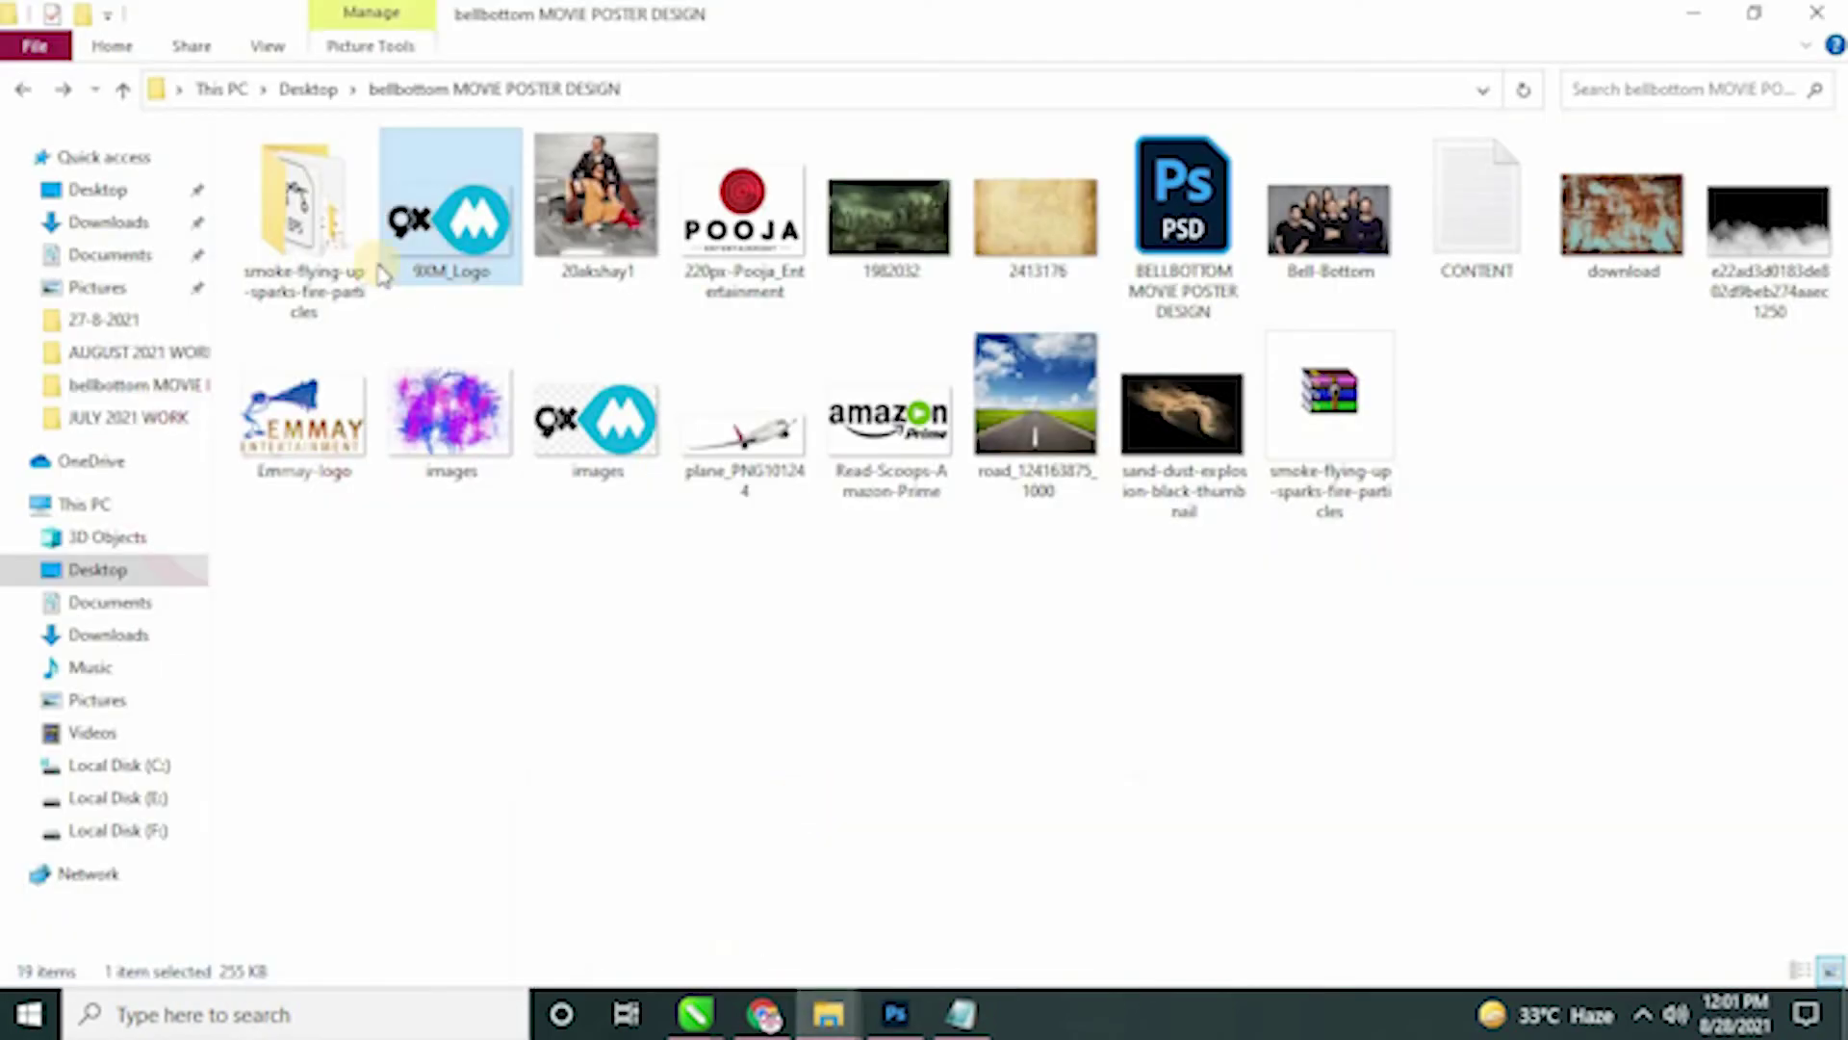
left_click(132, 187)
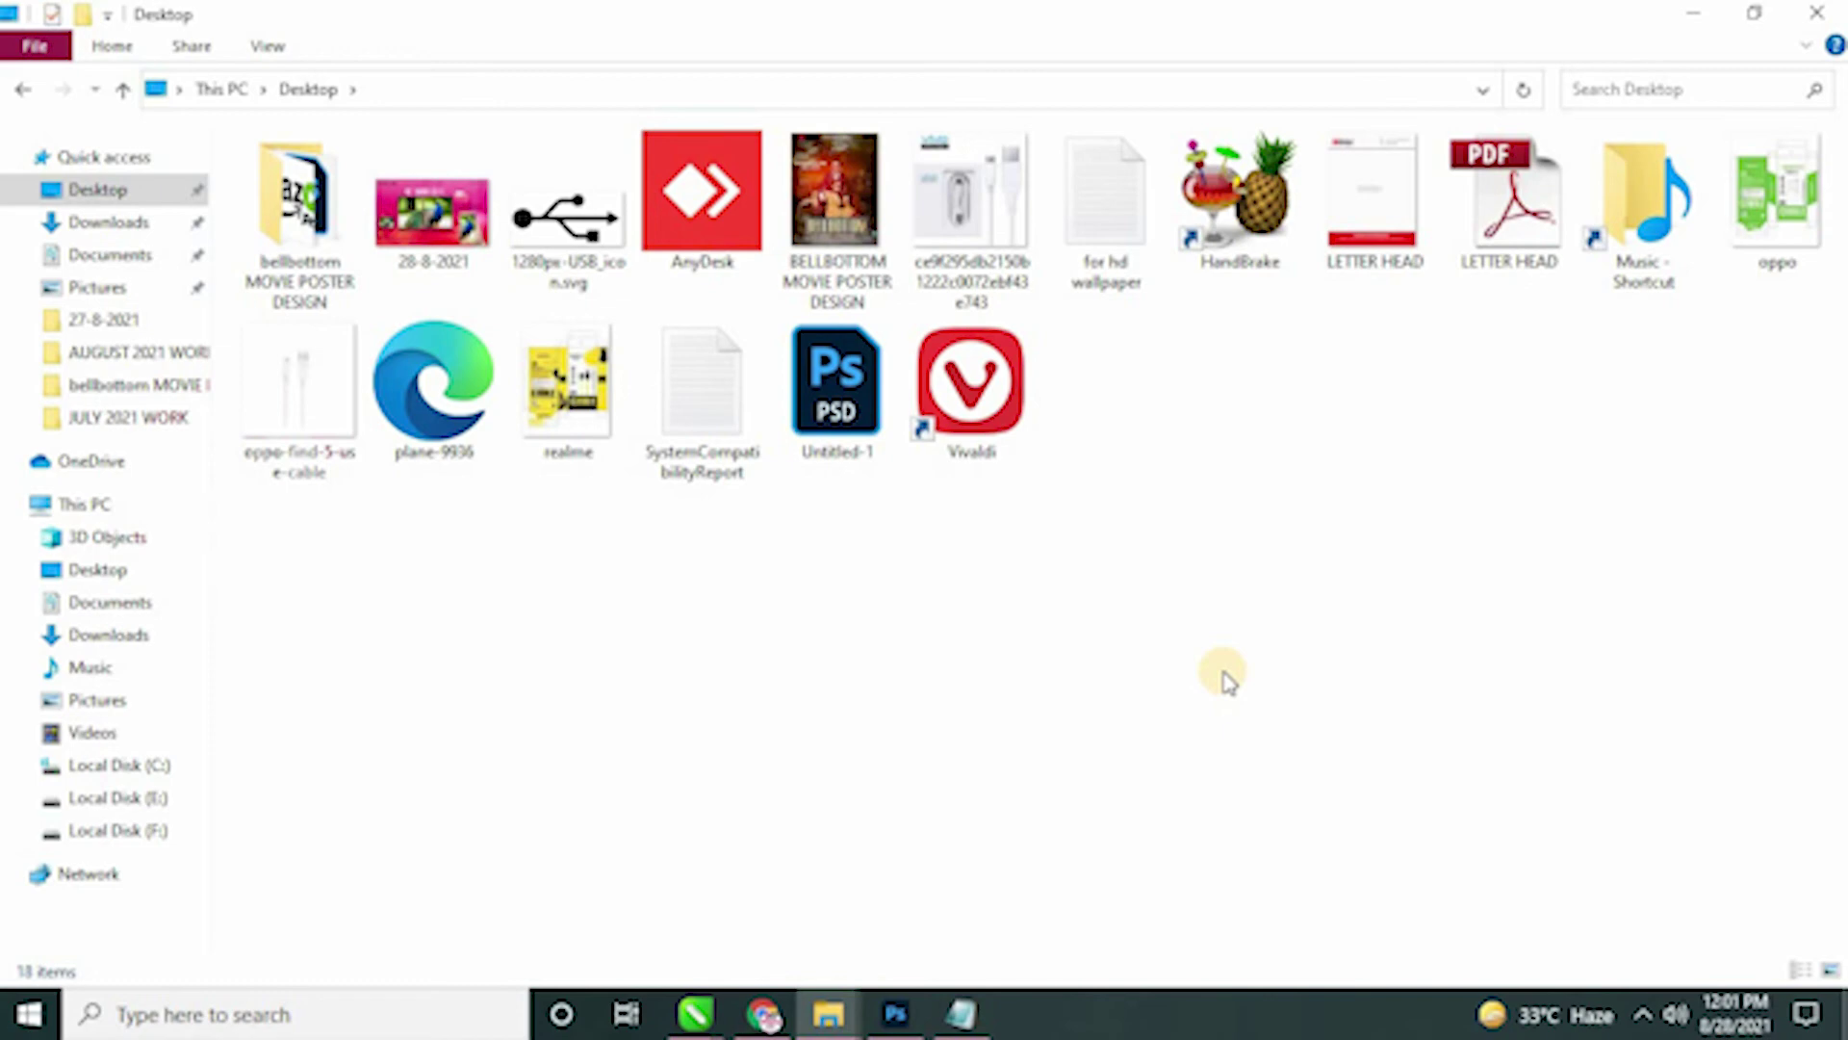
right_click(1222, 674)
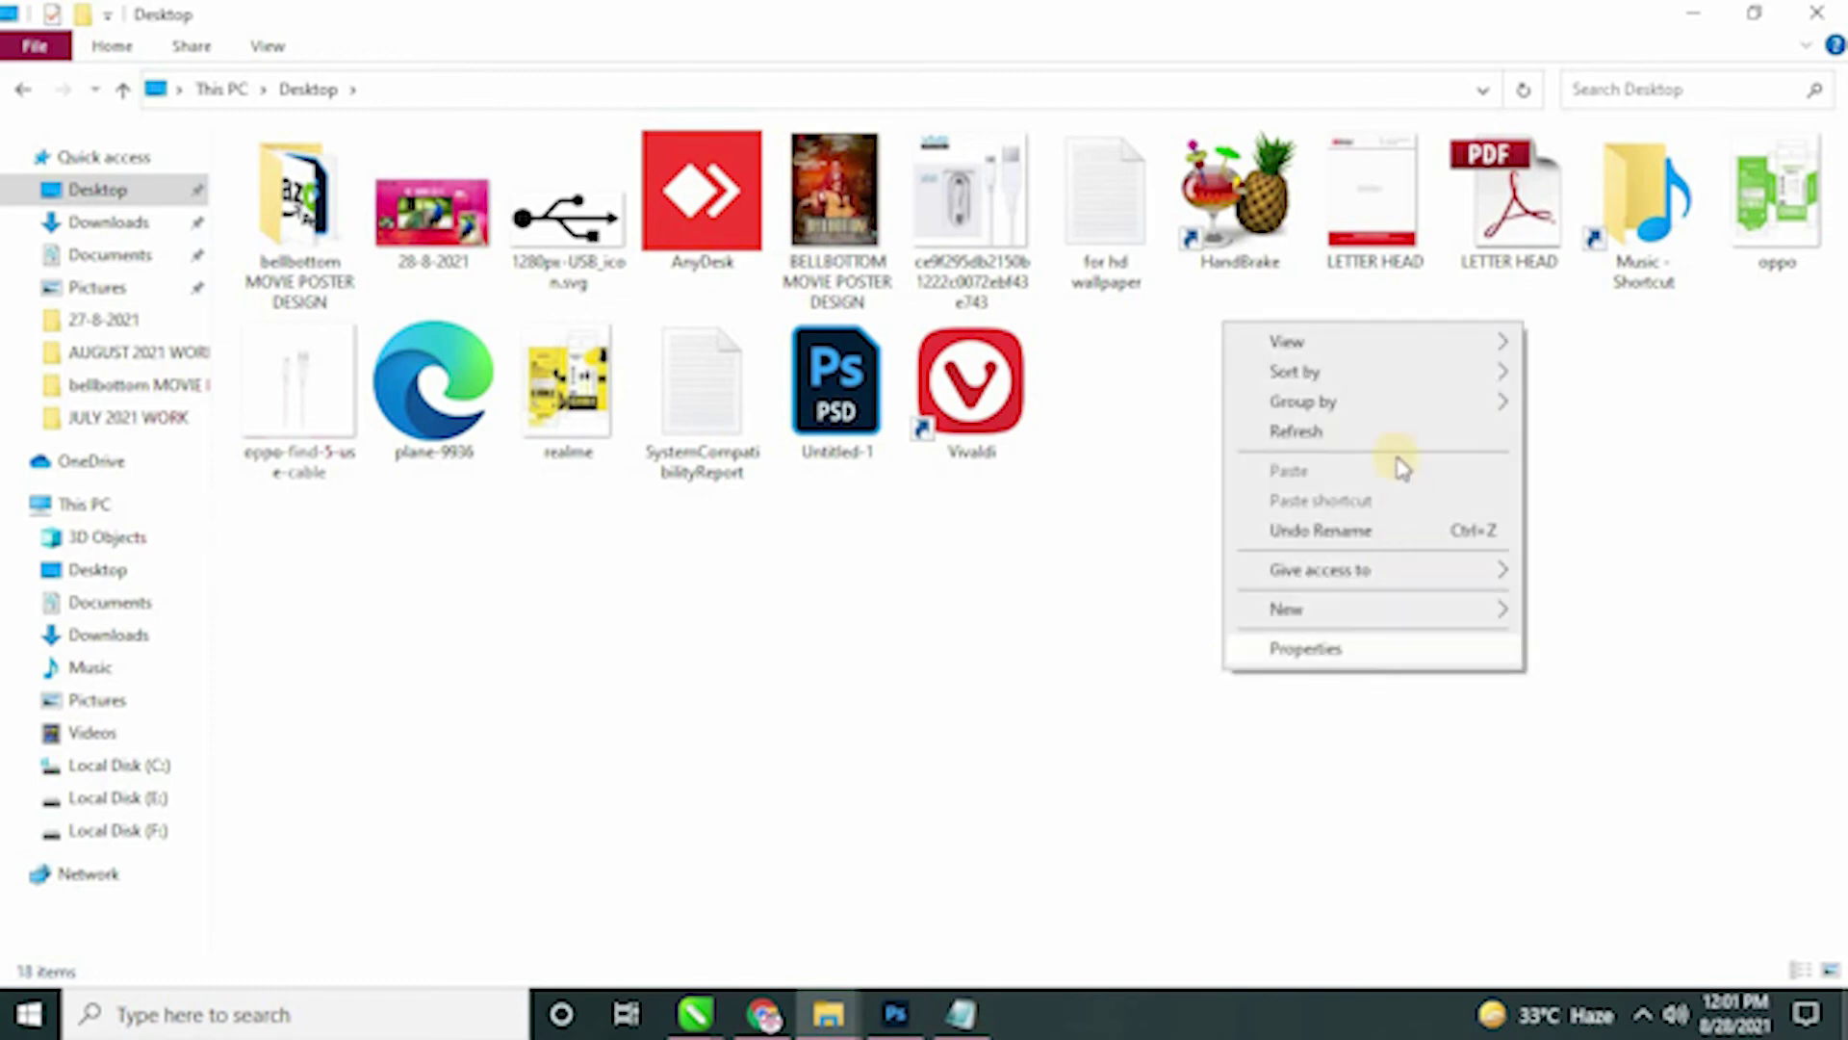
left_click(1326, 431)
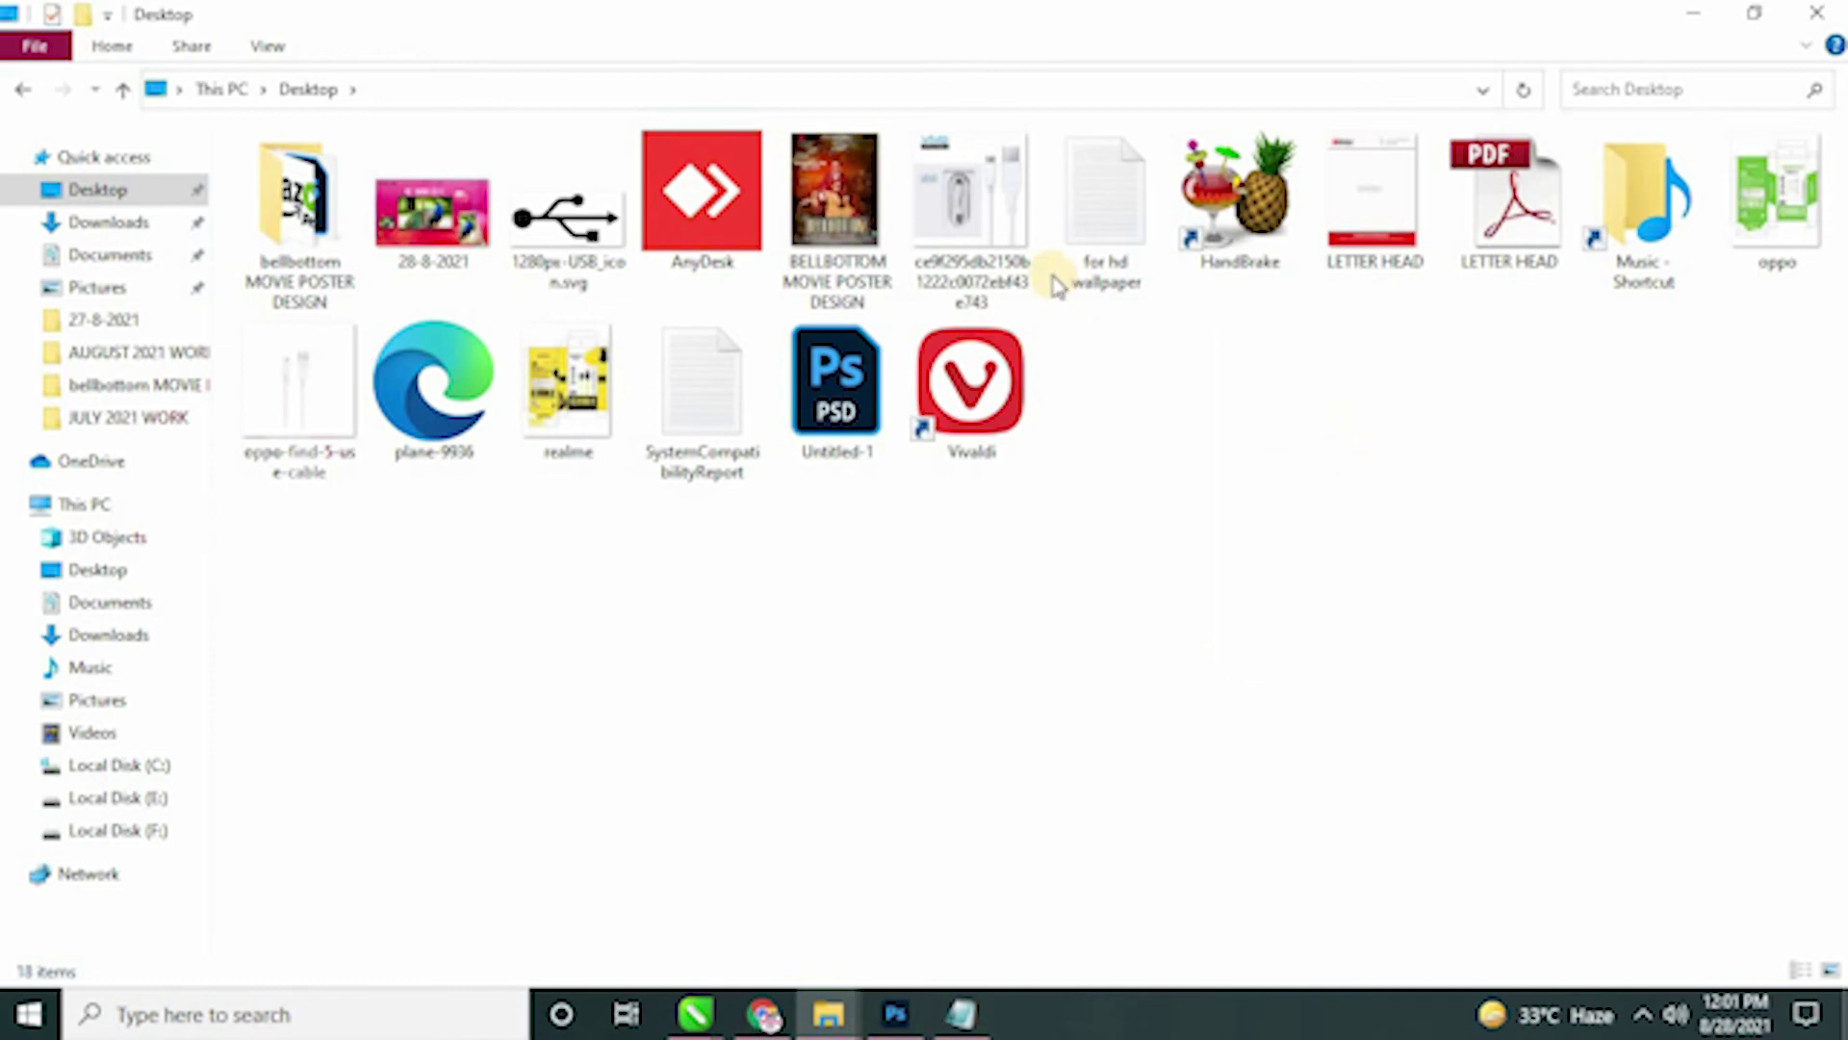
left_click(874, 212)
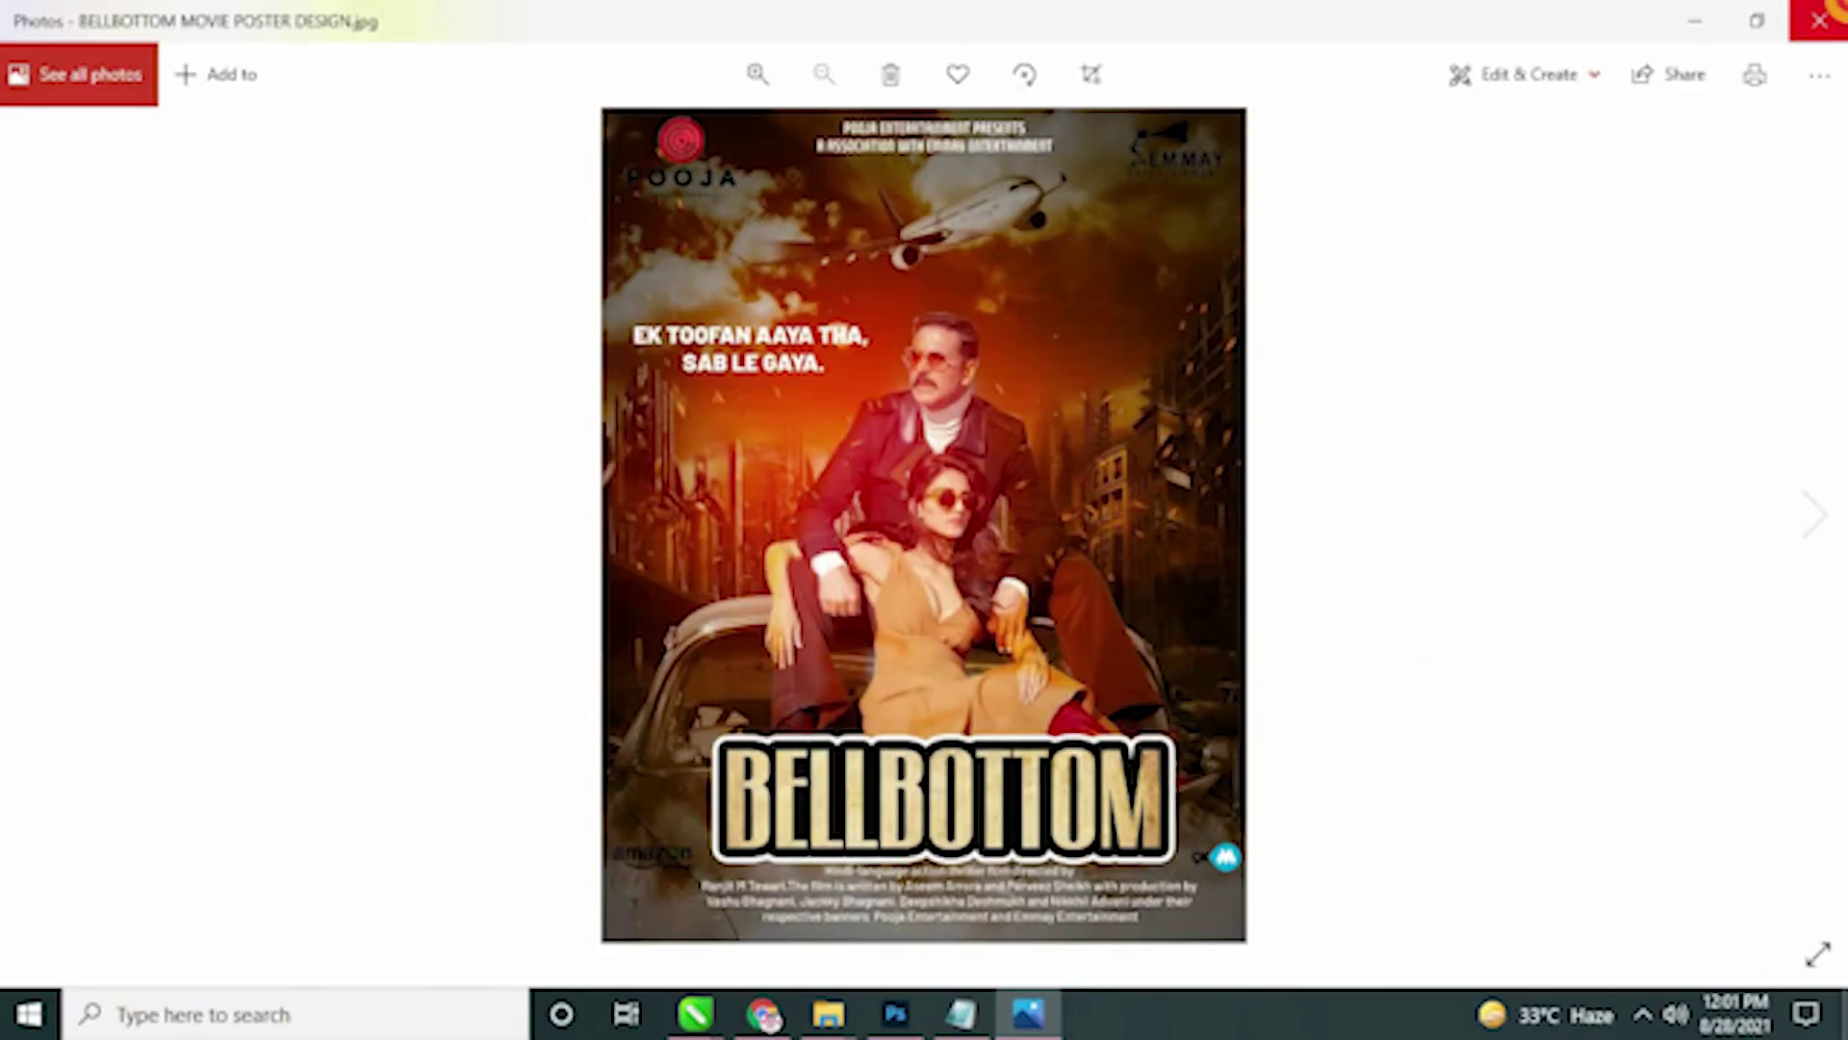
left_click(1819, 18)
Step: Launch Adobe Lightroom Classic
left_click(34, 1009)
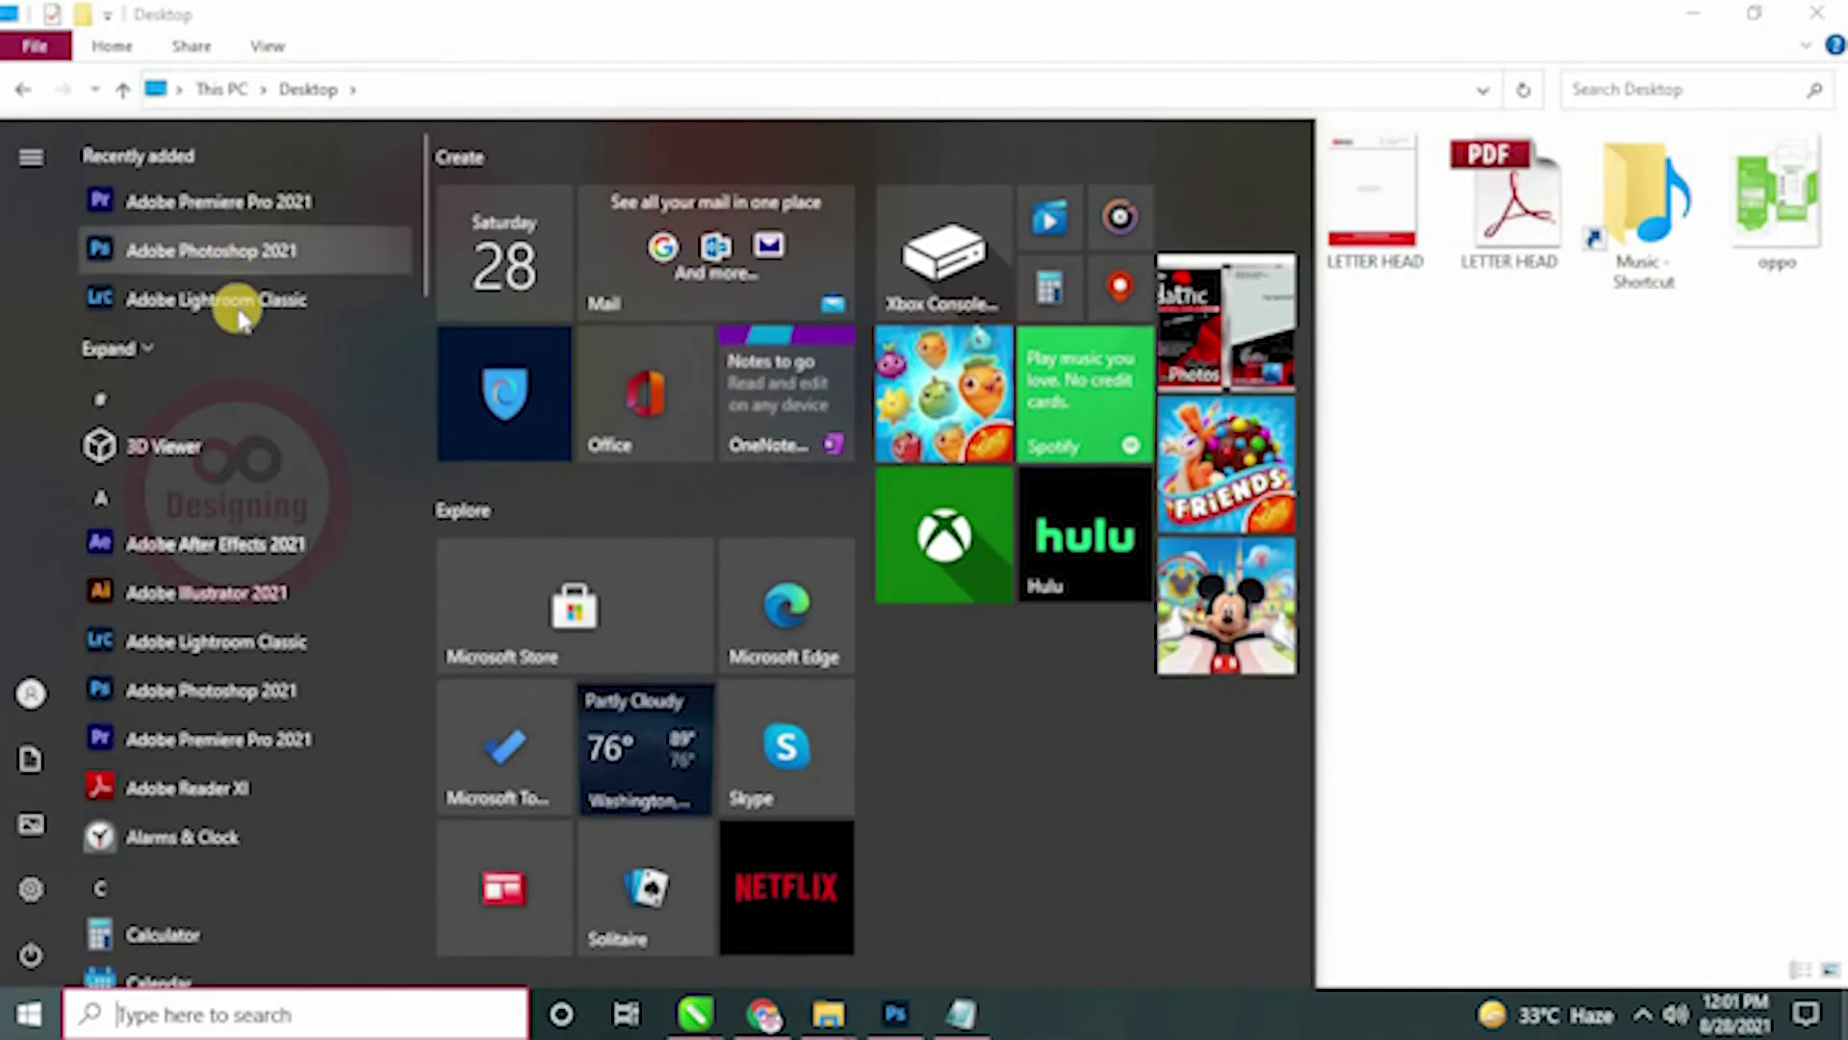
left_click(237, 300)
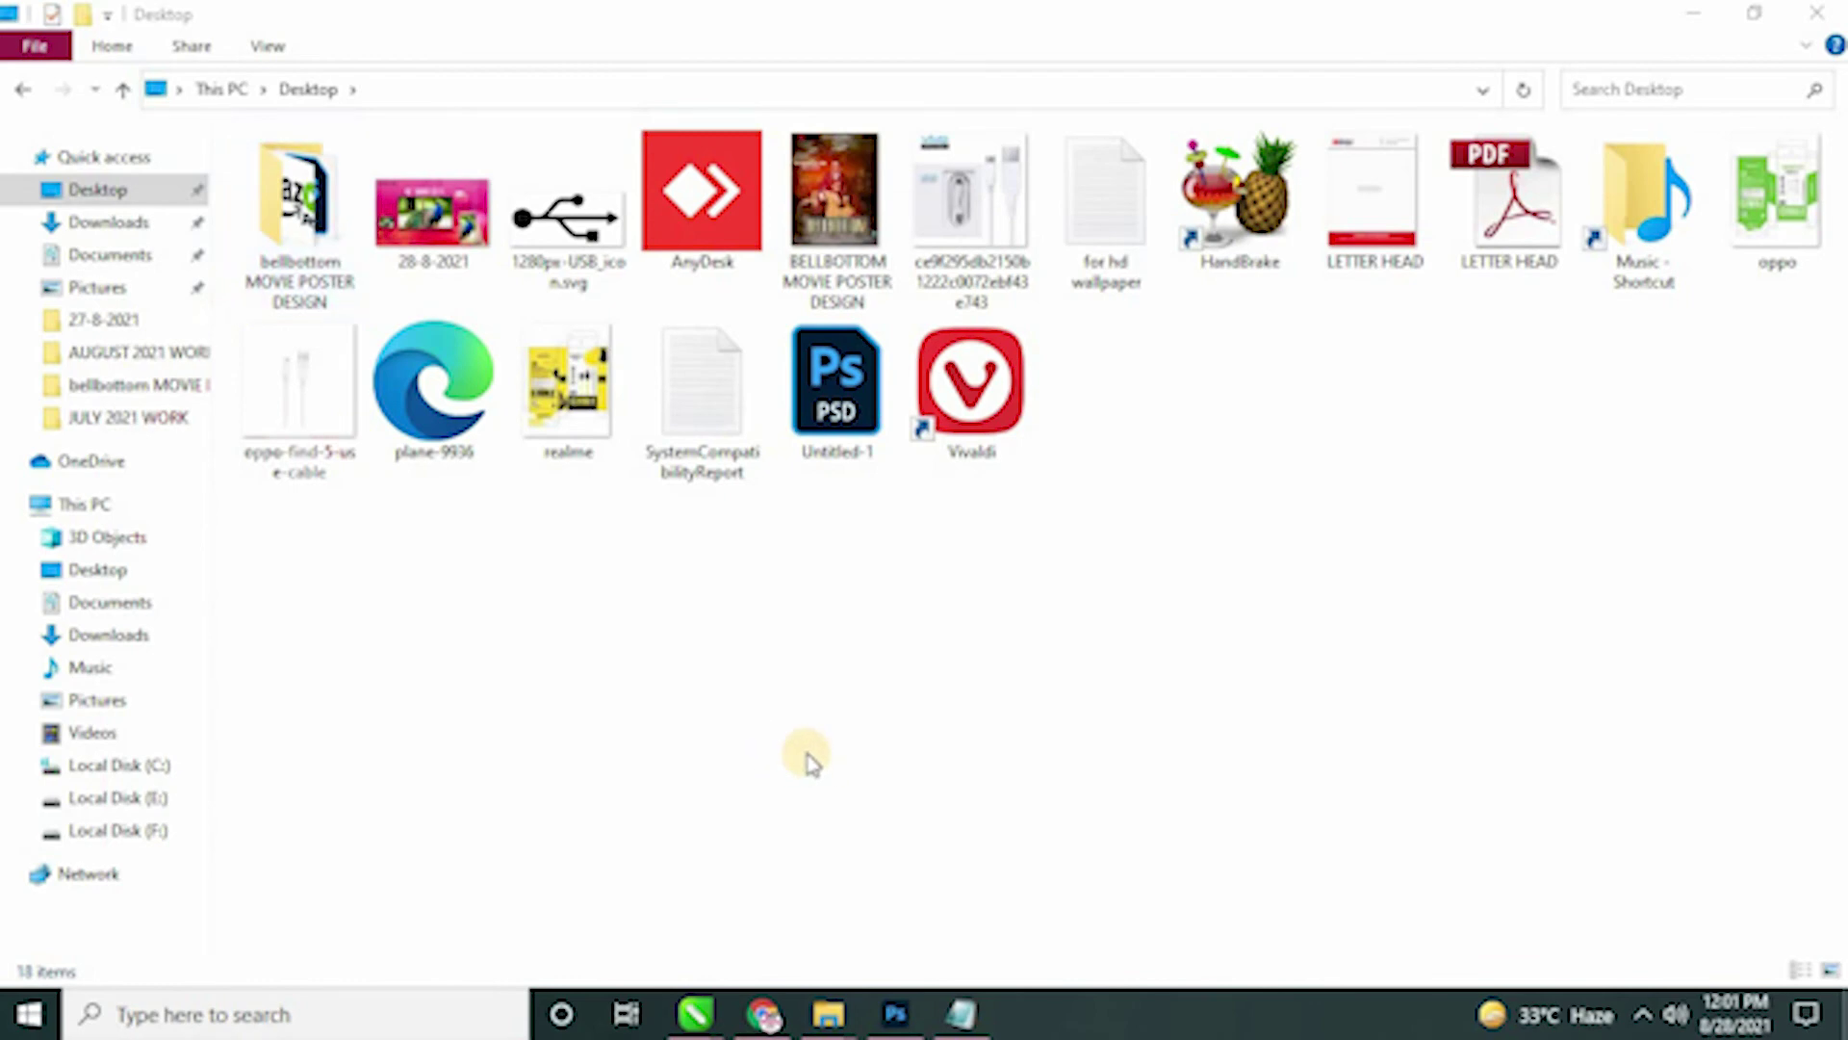
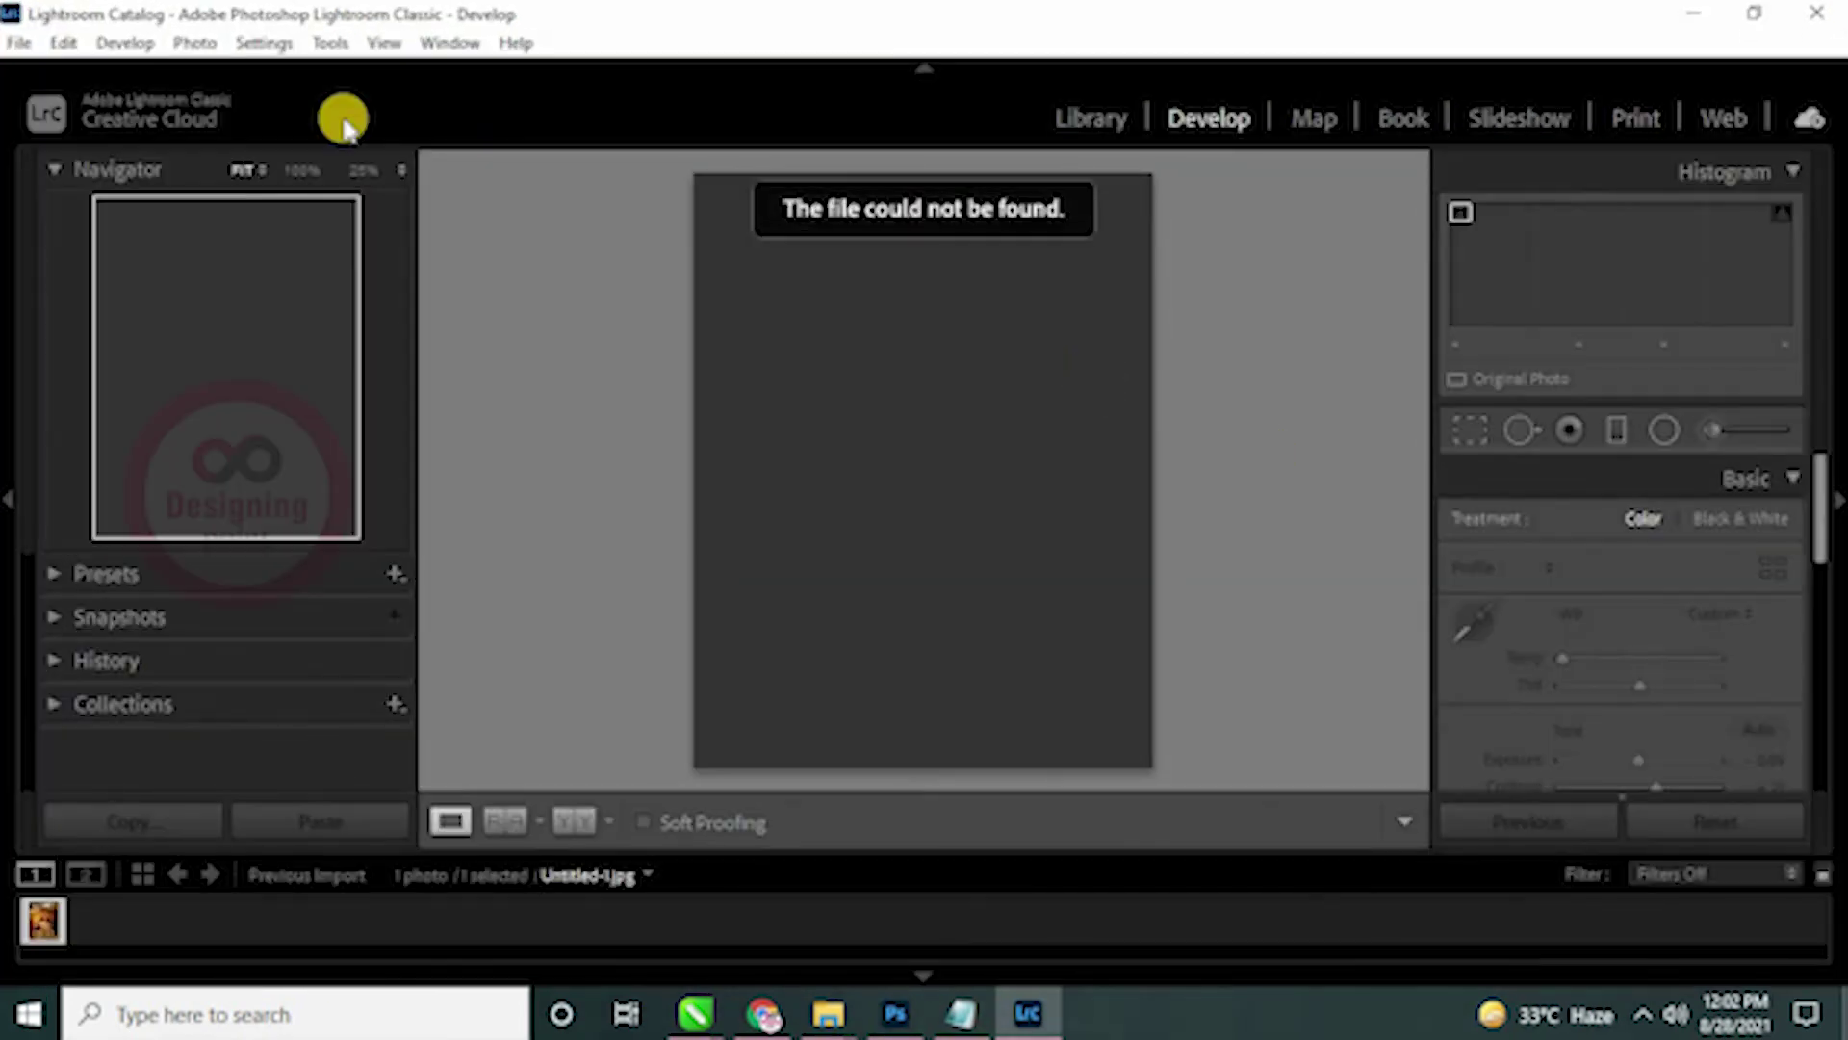
left_click(189, 123)
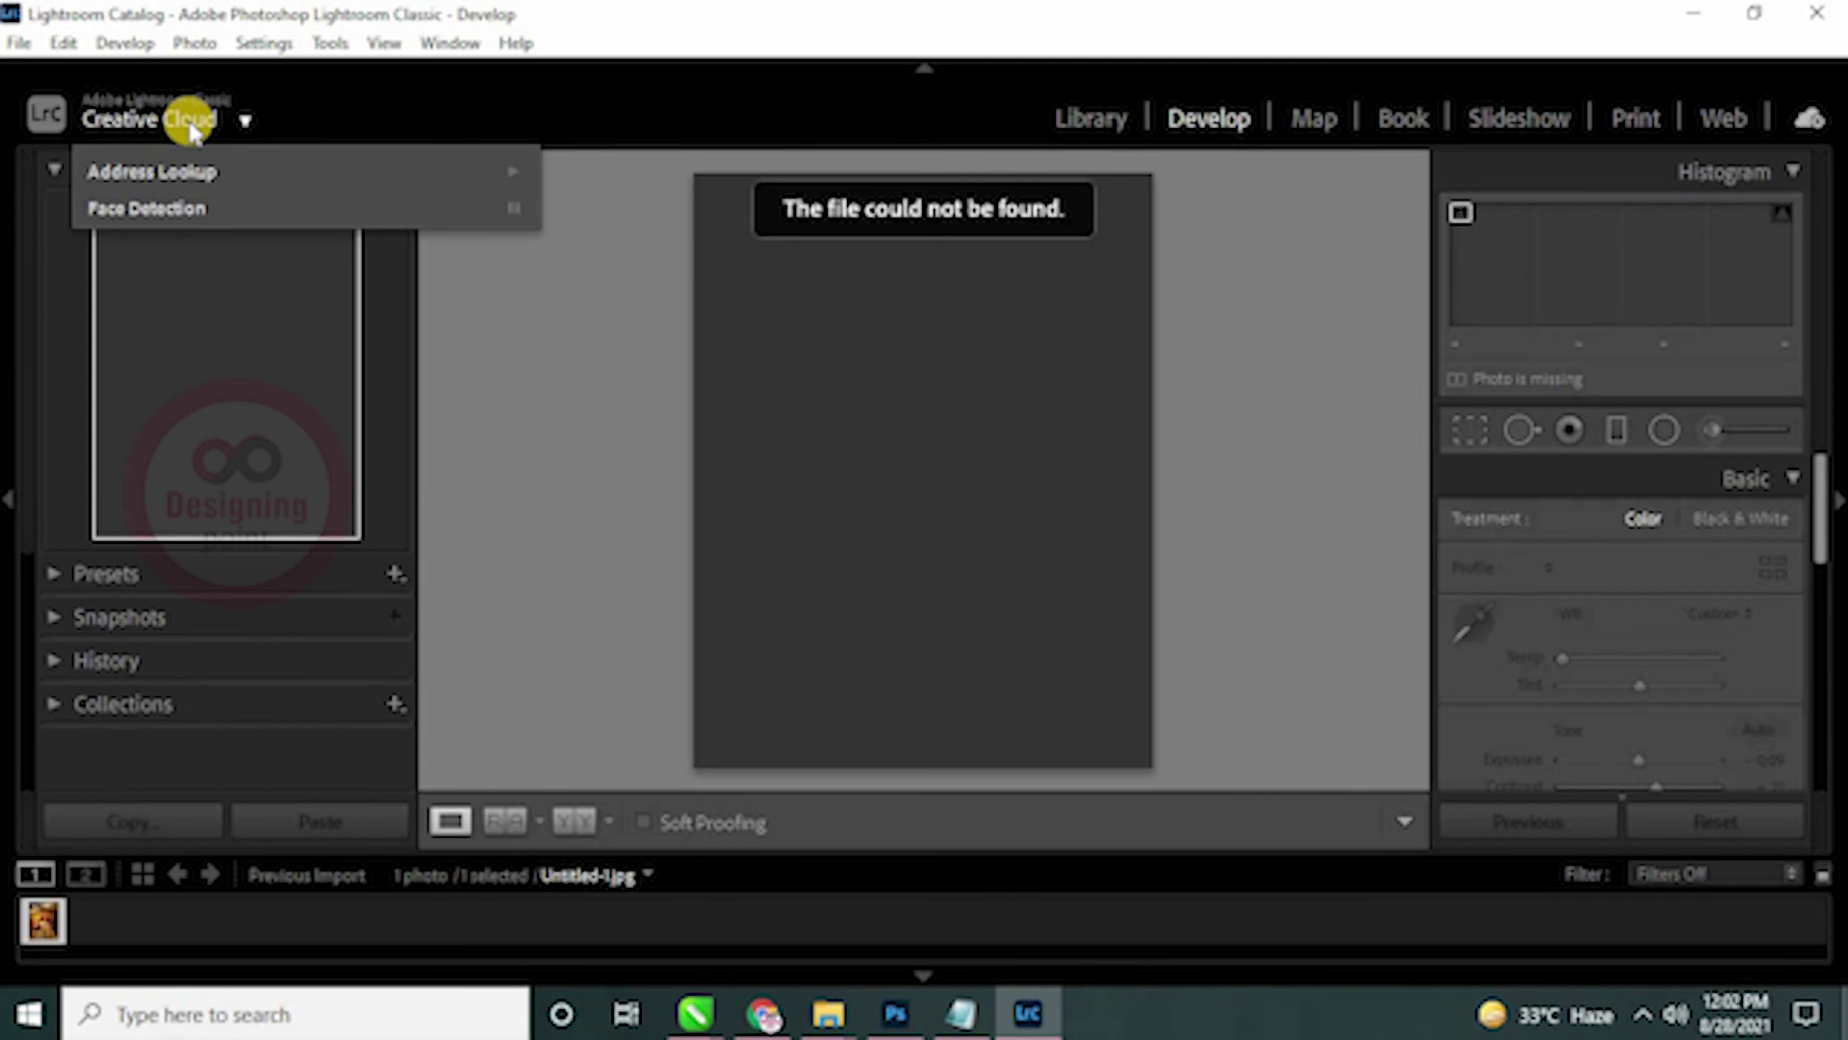
left_click(5, 45)
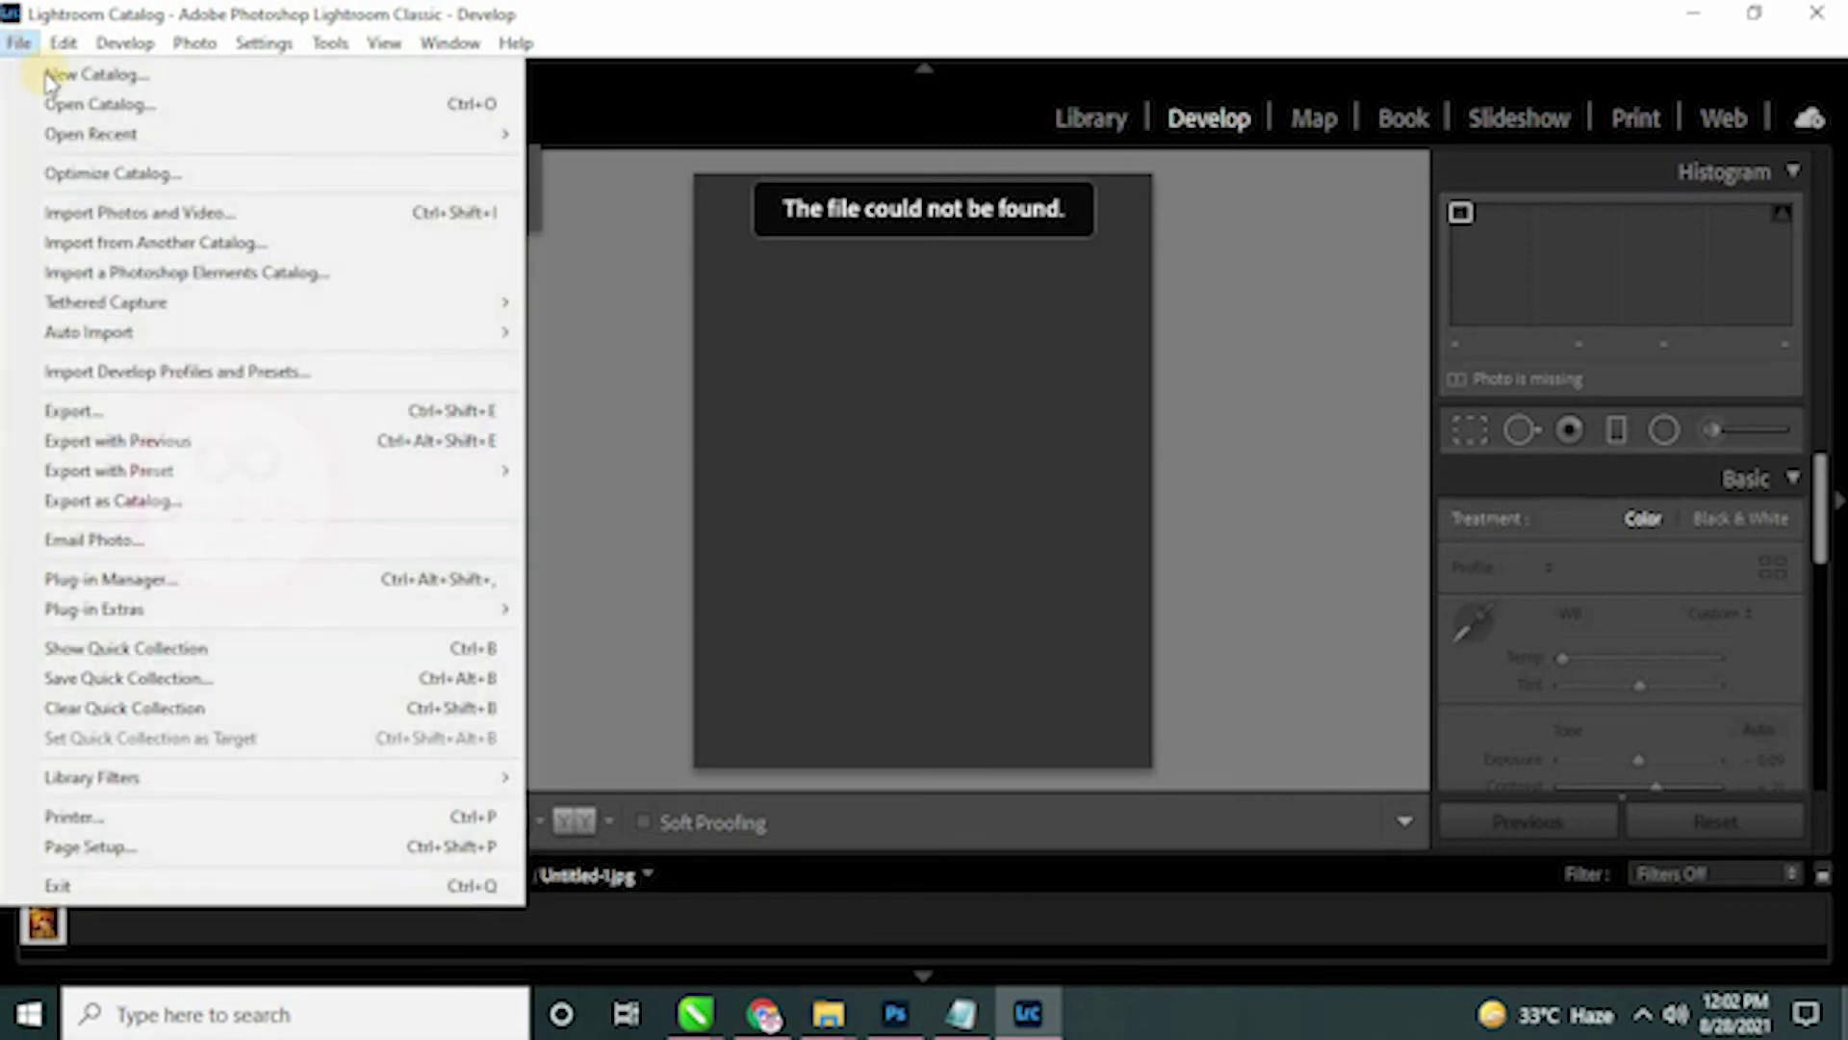
left_click(198, 420)
left_click(1182, 534)
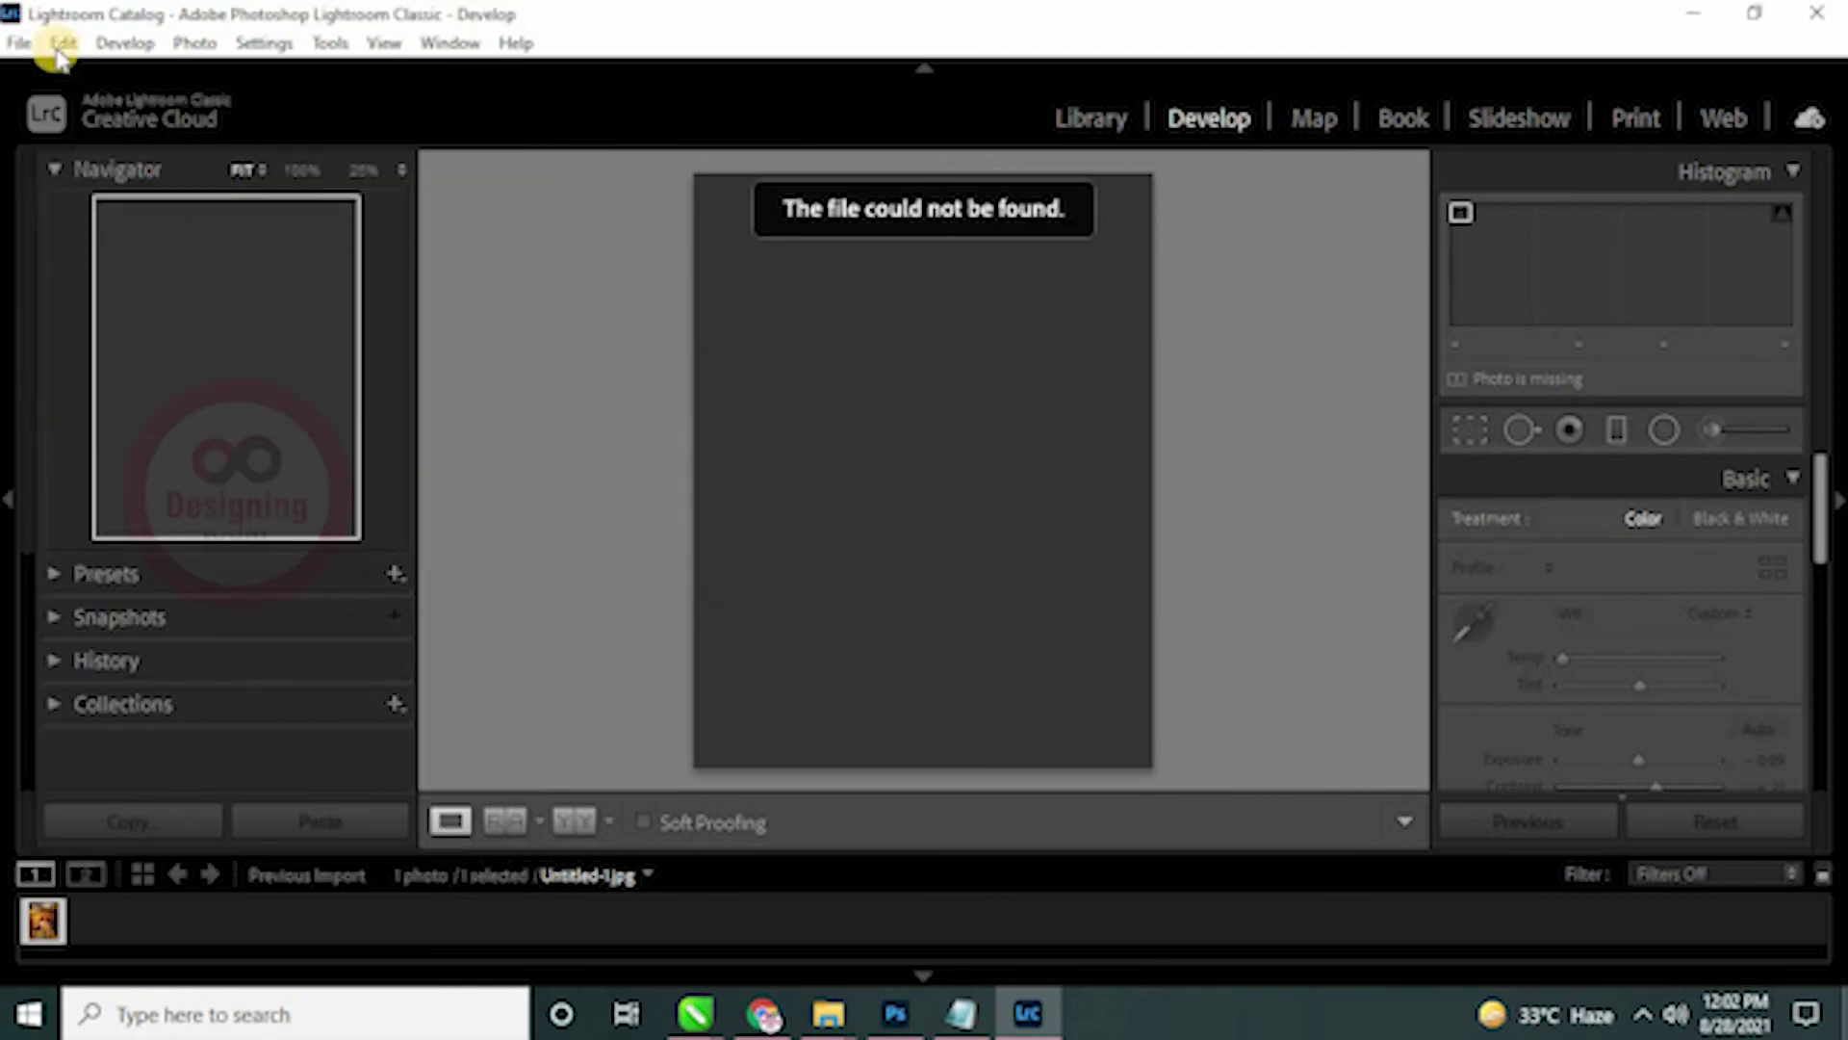
Step: Import only BELLBOTTOM MOVIE POSTER DESIGN.jpg from the Desktop folder into the catalog
left_click(19, 44)
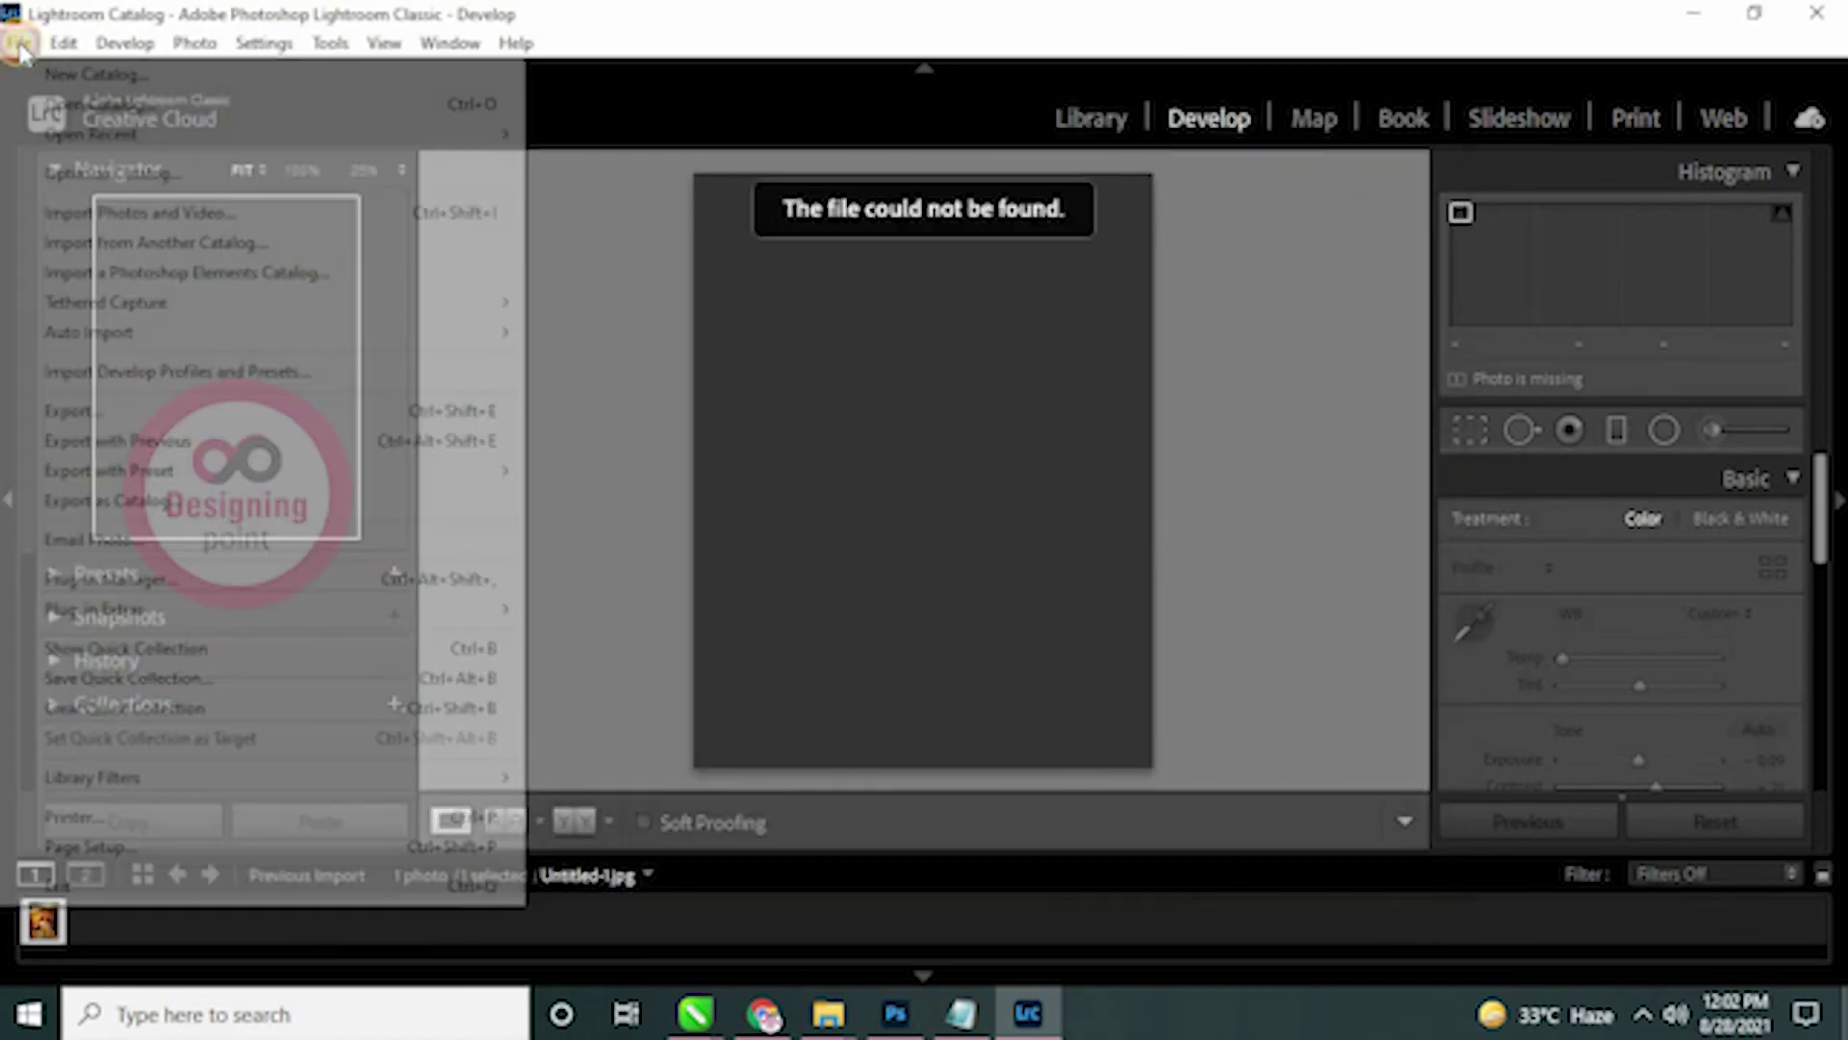
left_click(120, 213)
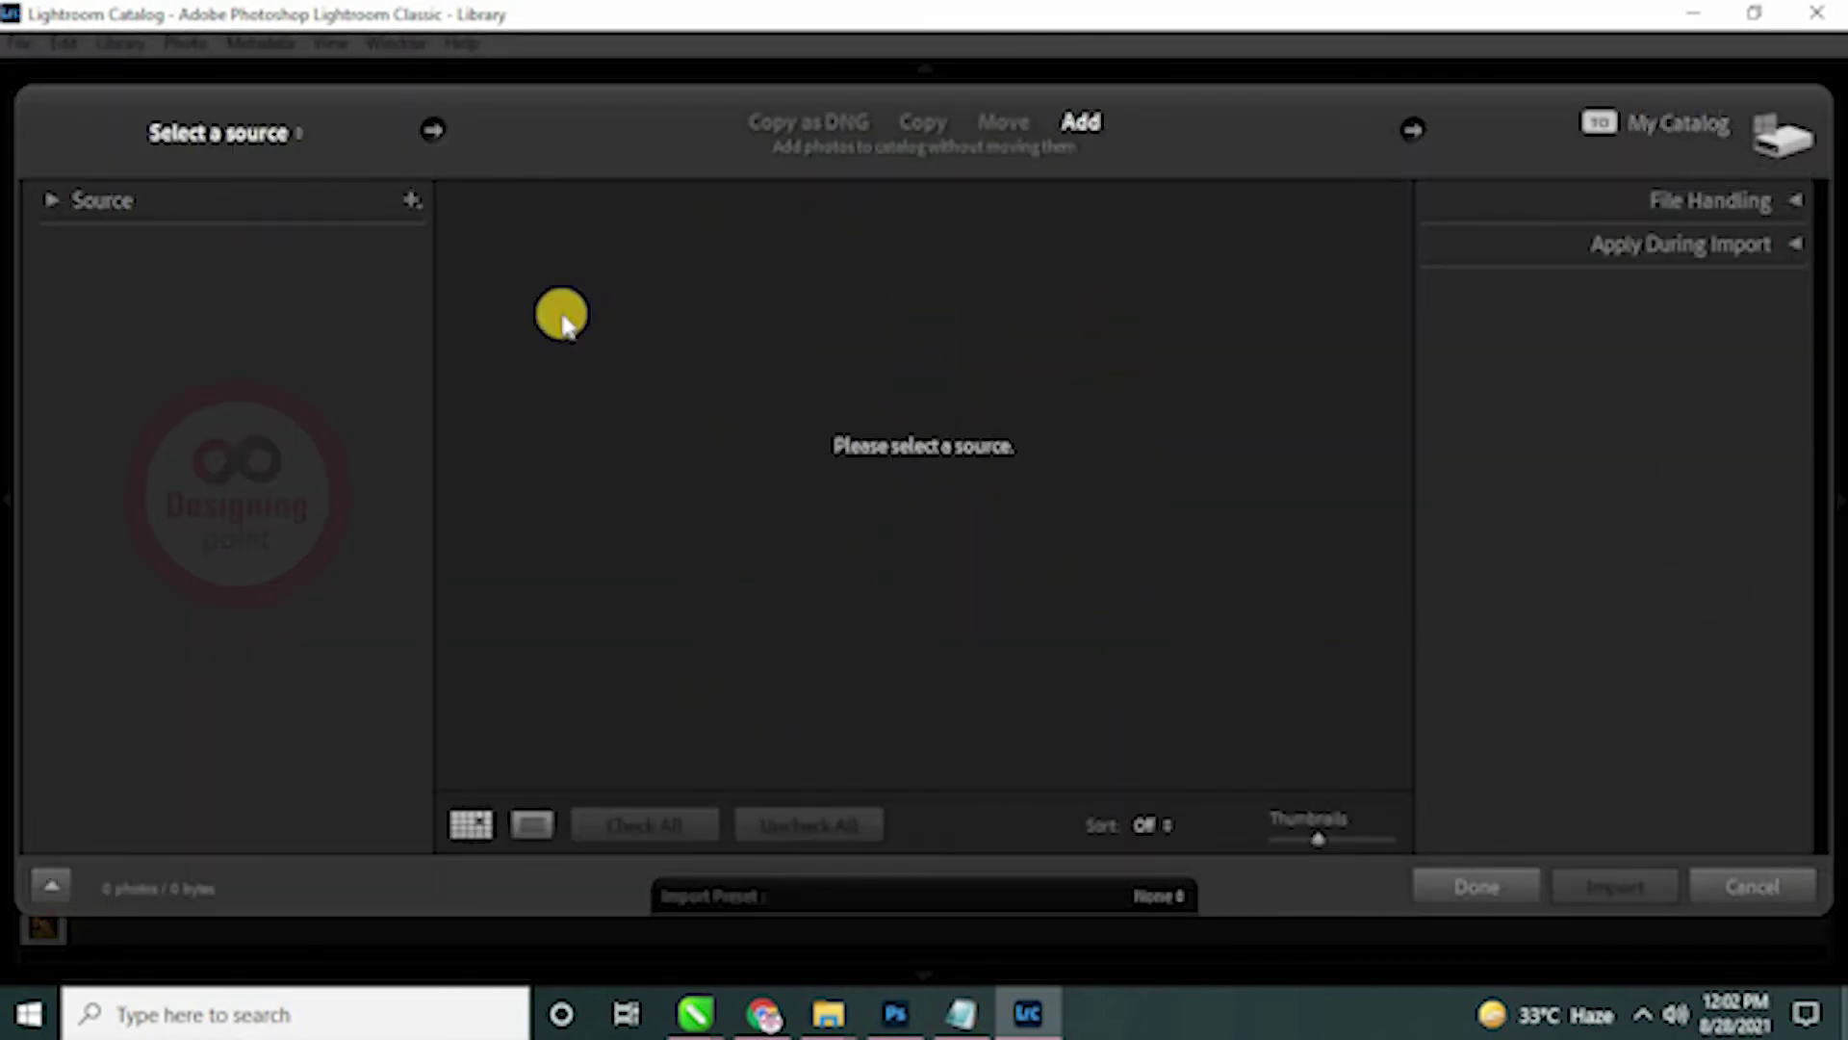
left_click(288, 135)
left_click(236, 231)
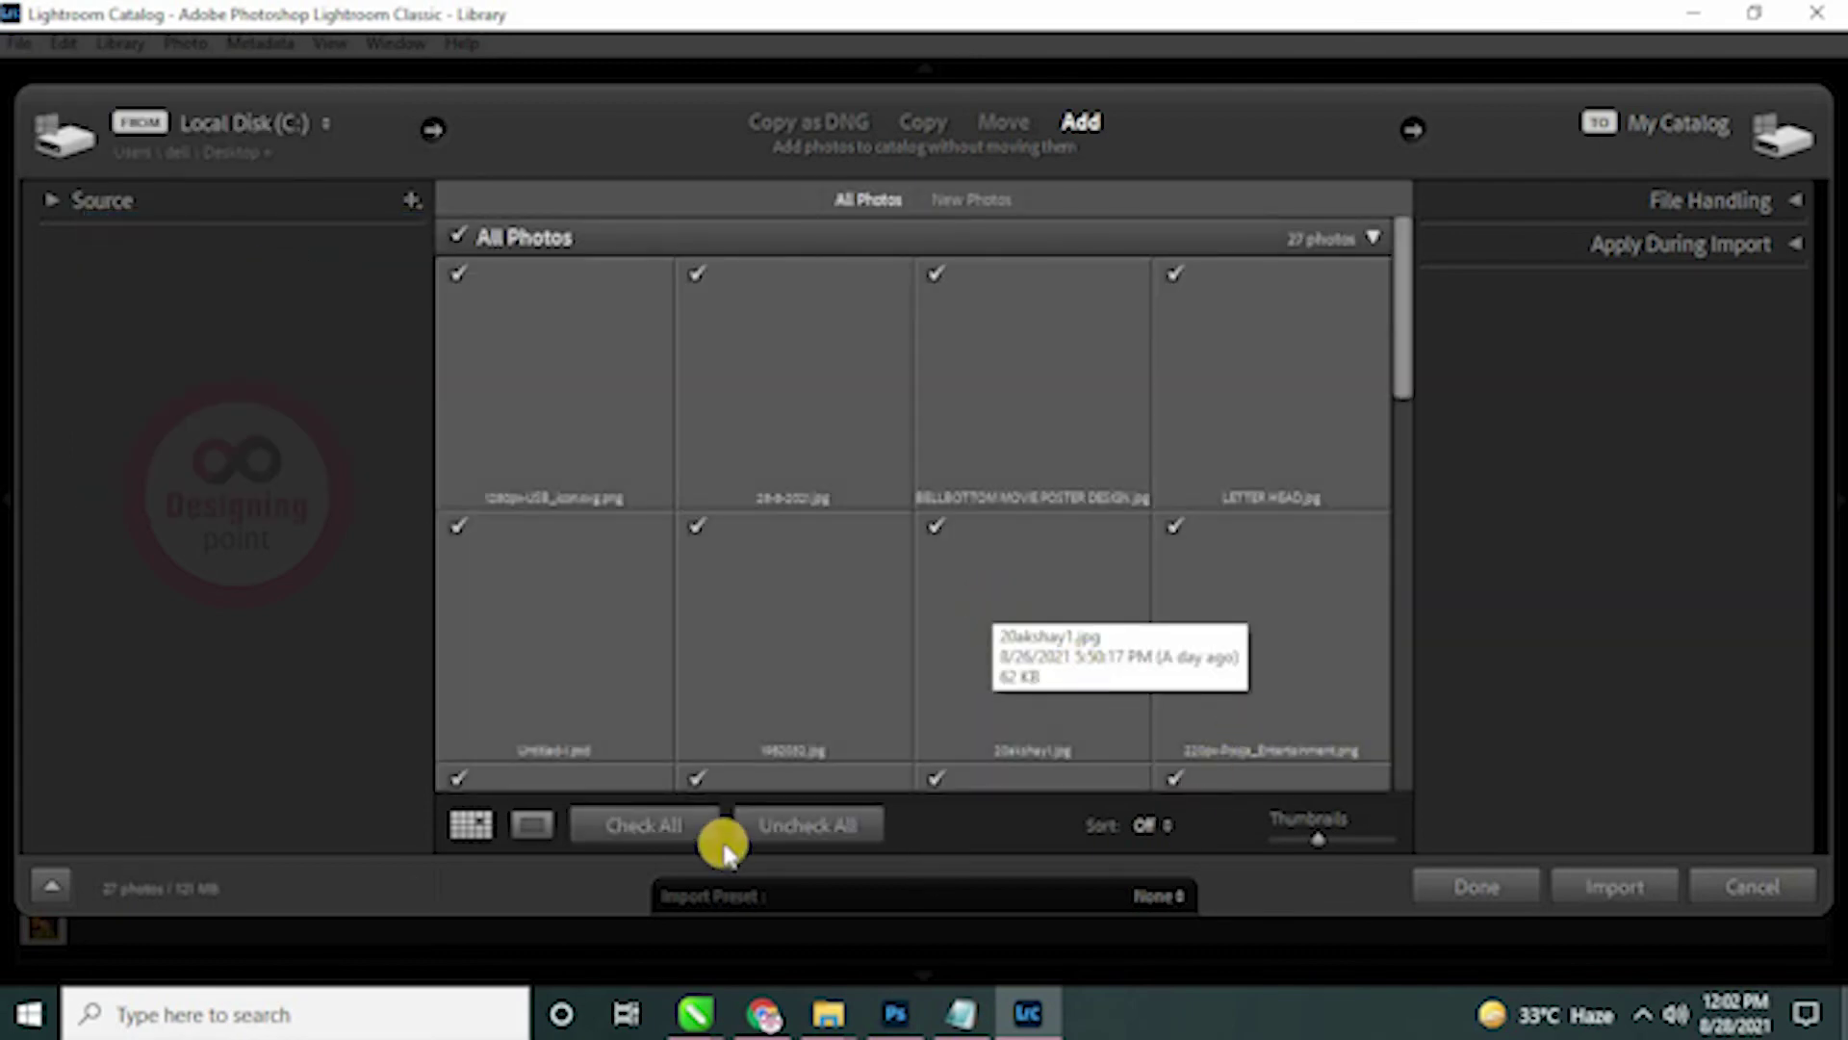
left_click(784, 824)
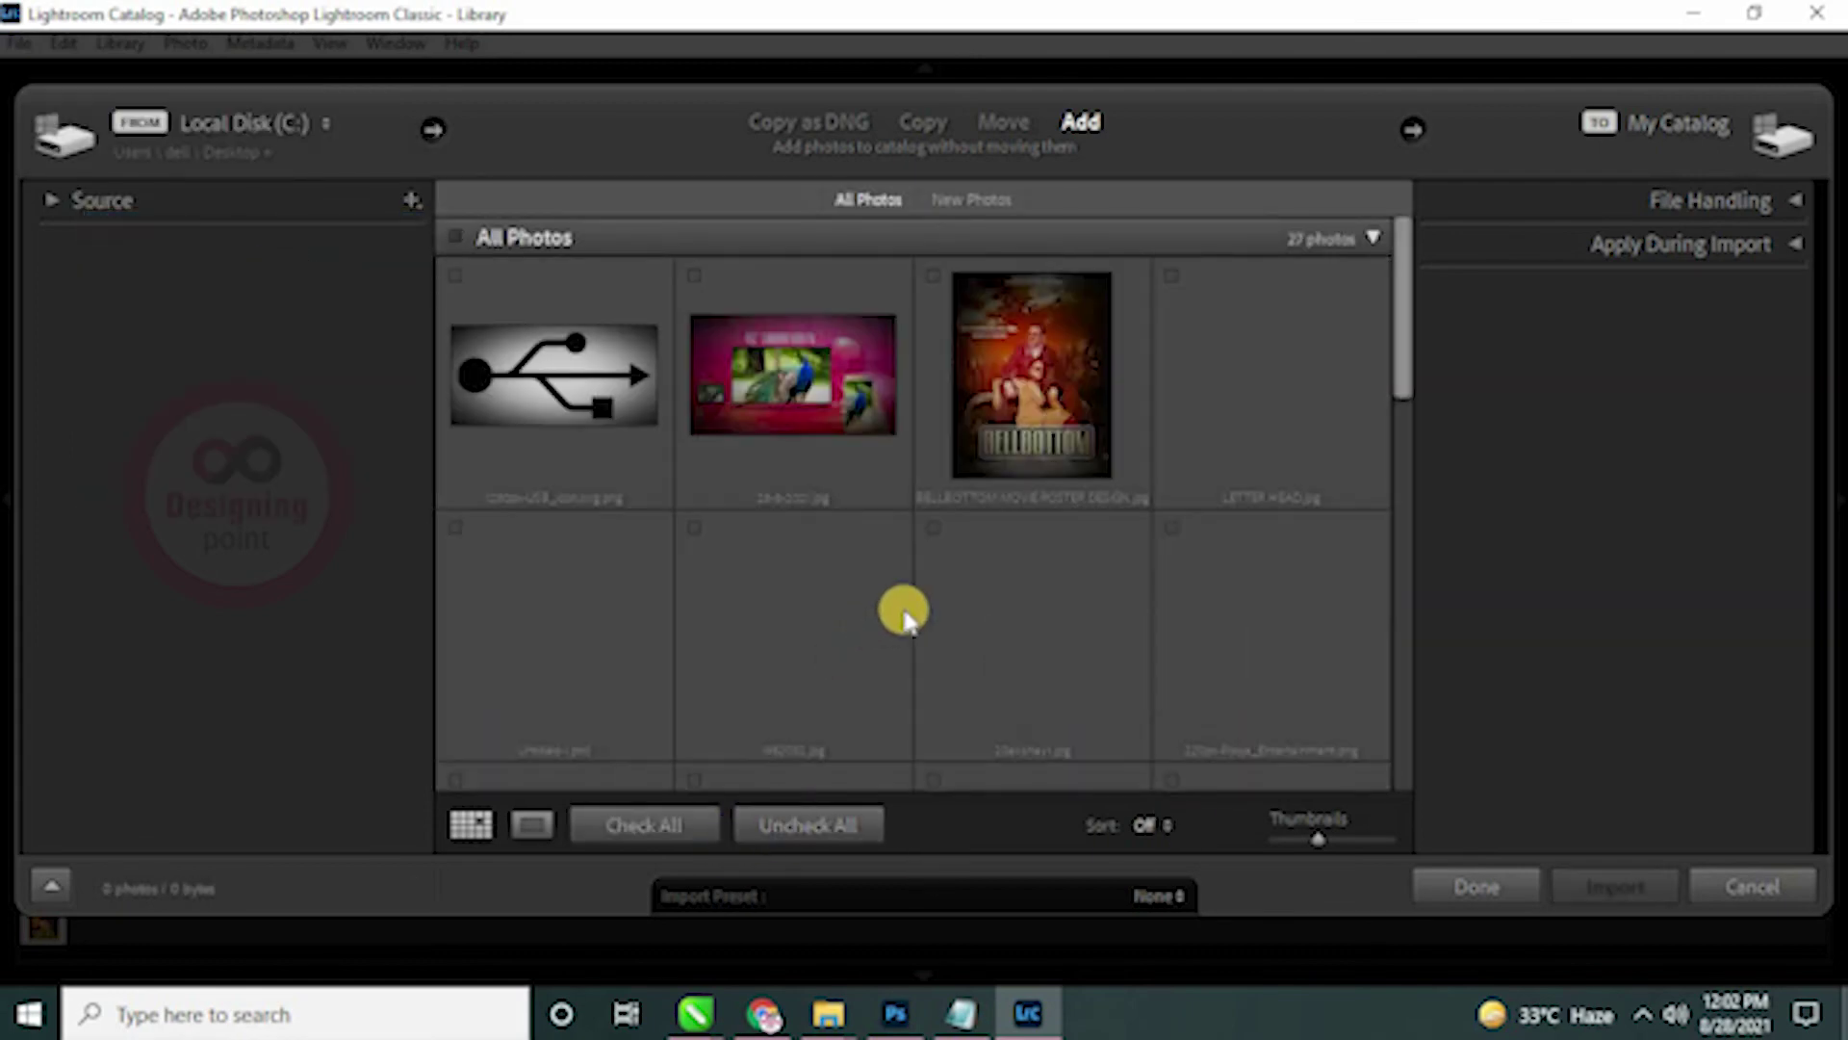
left_click(935, 274)
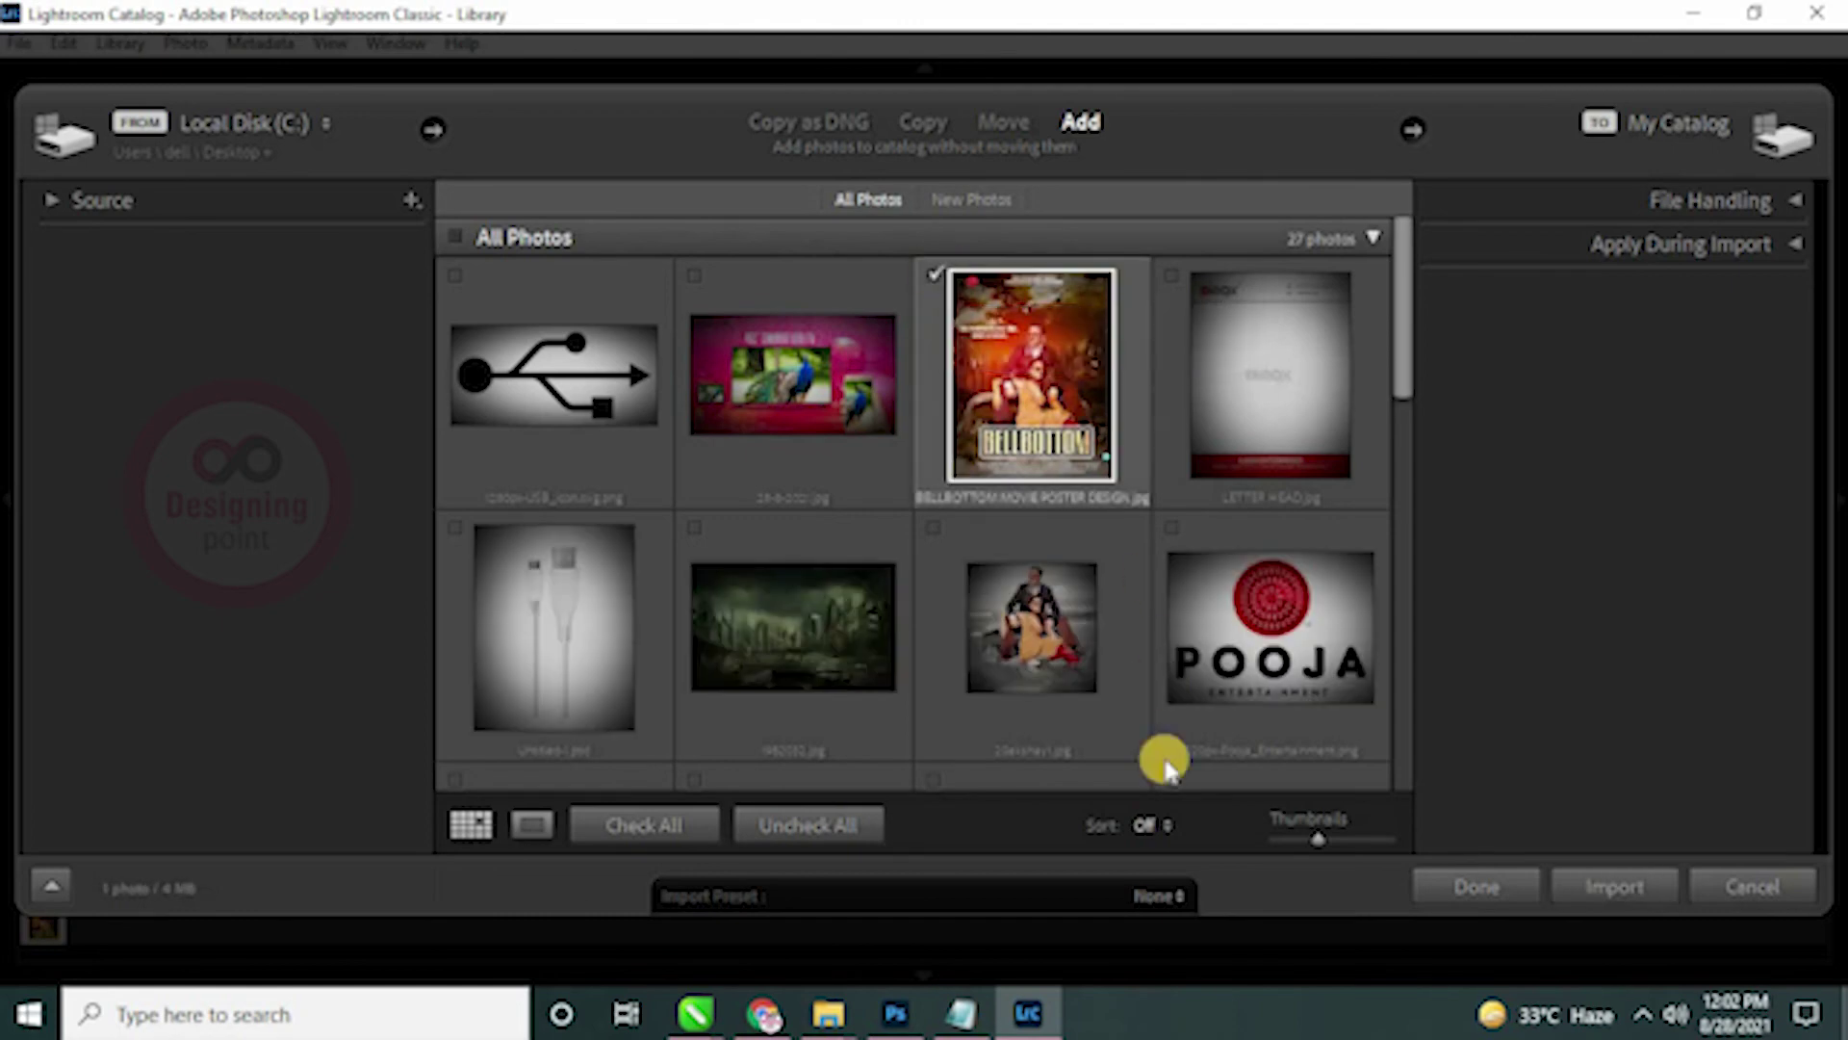
left_click(1617, 888)
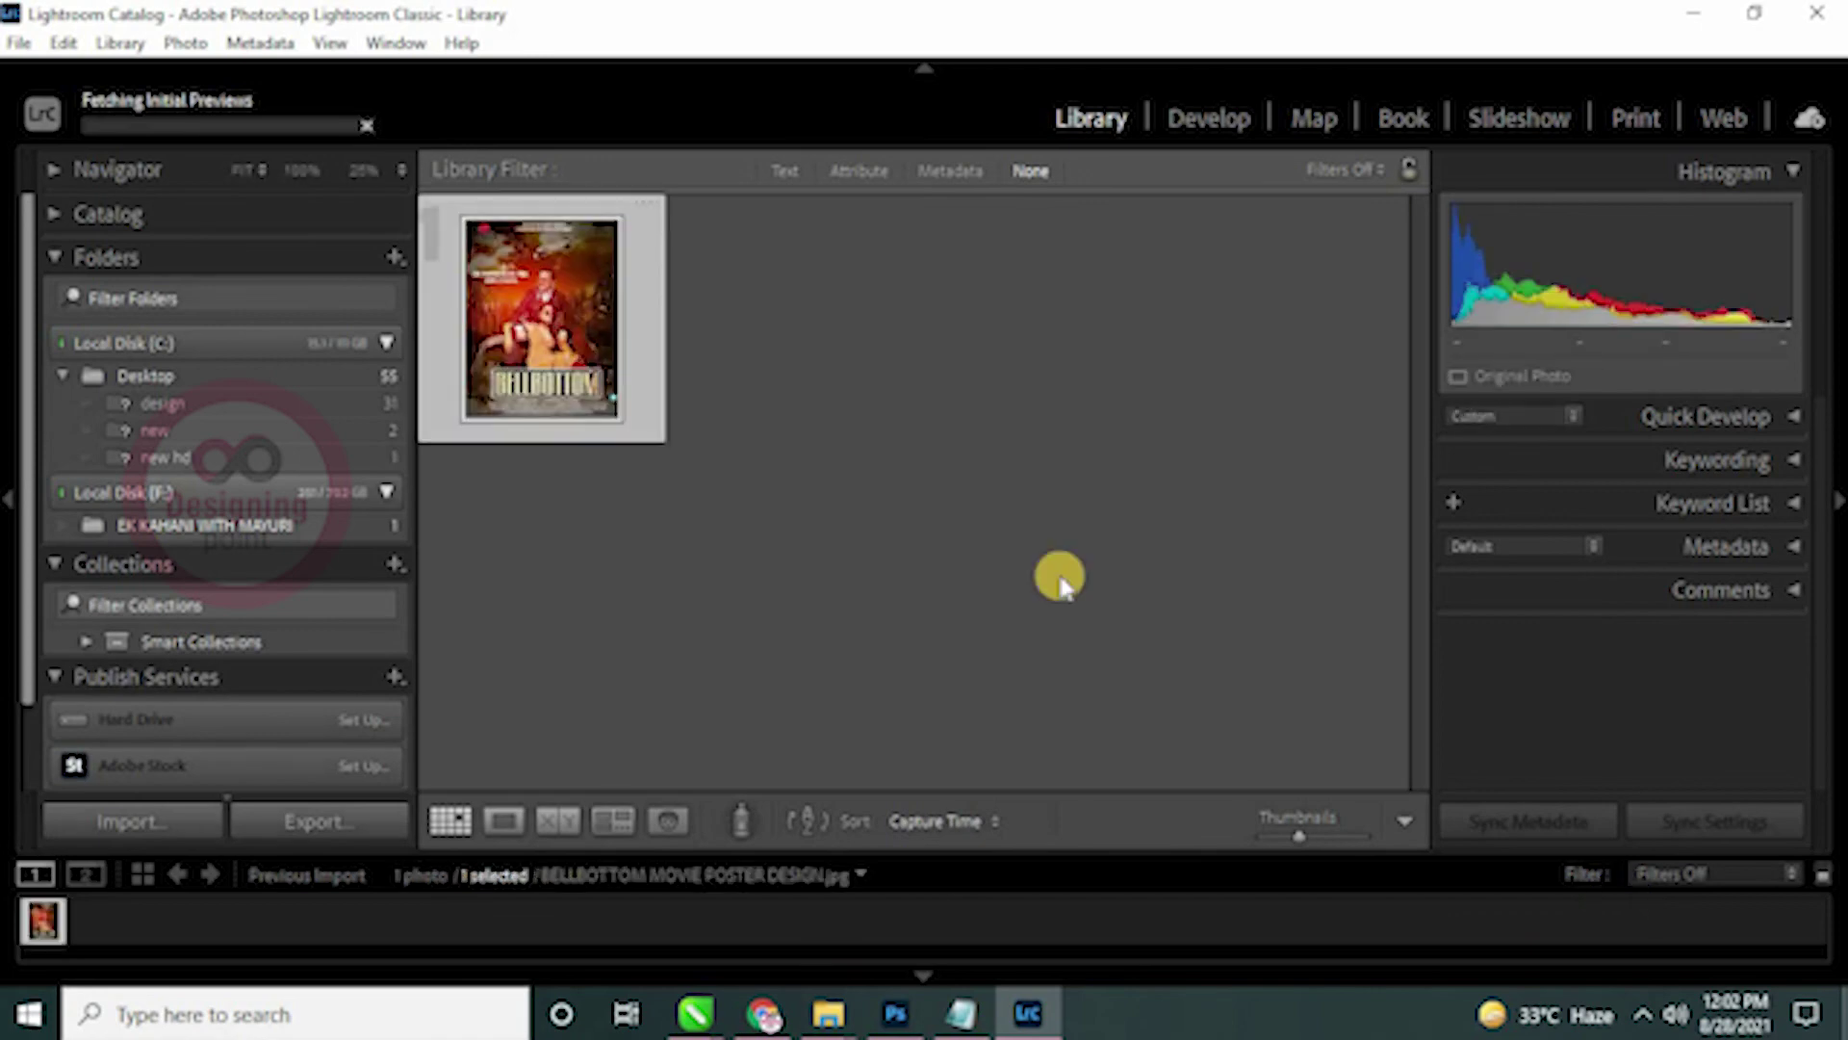
Step: Open the imported poster in the Develop module and set its Texture to -100
double_click(515, 348)
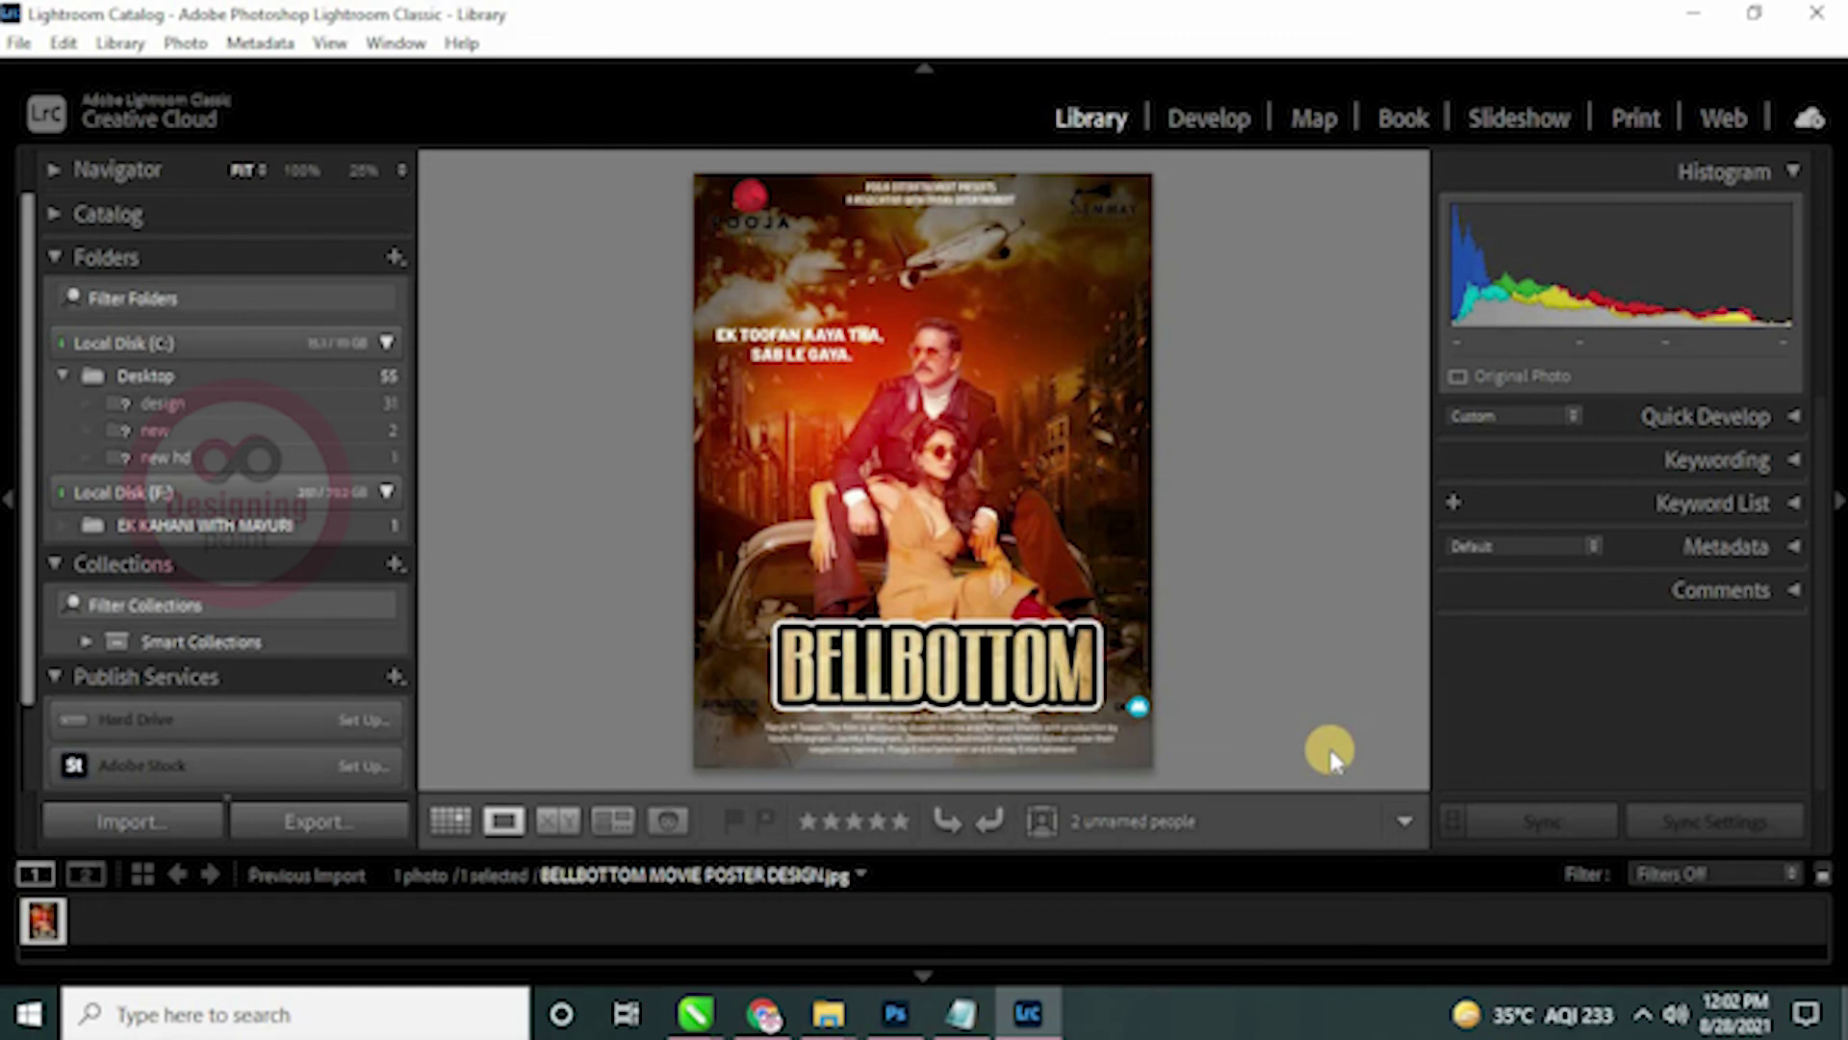
key("d")
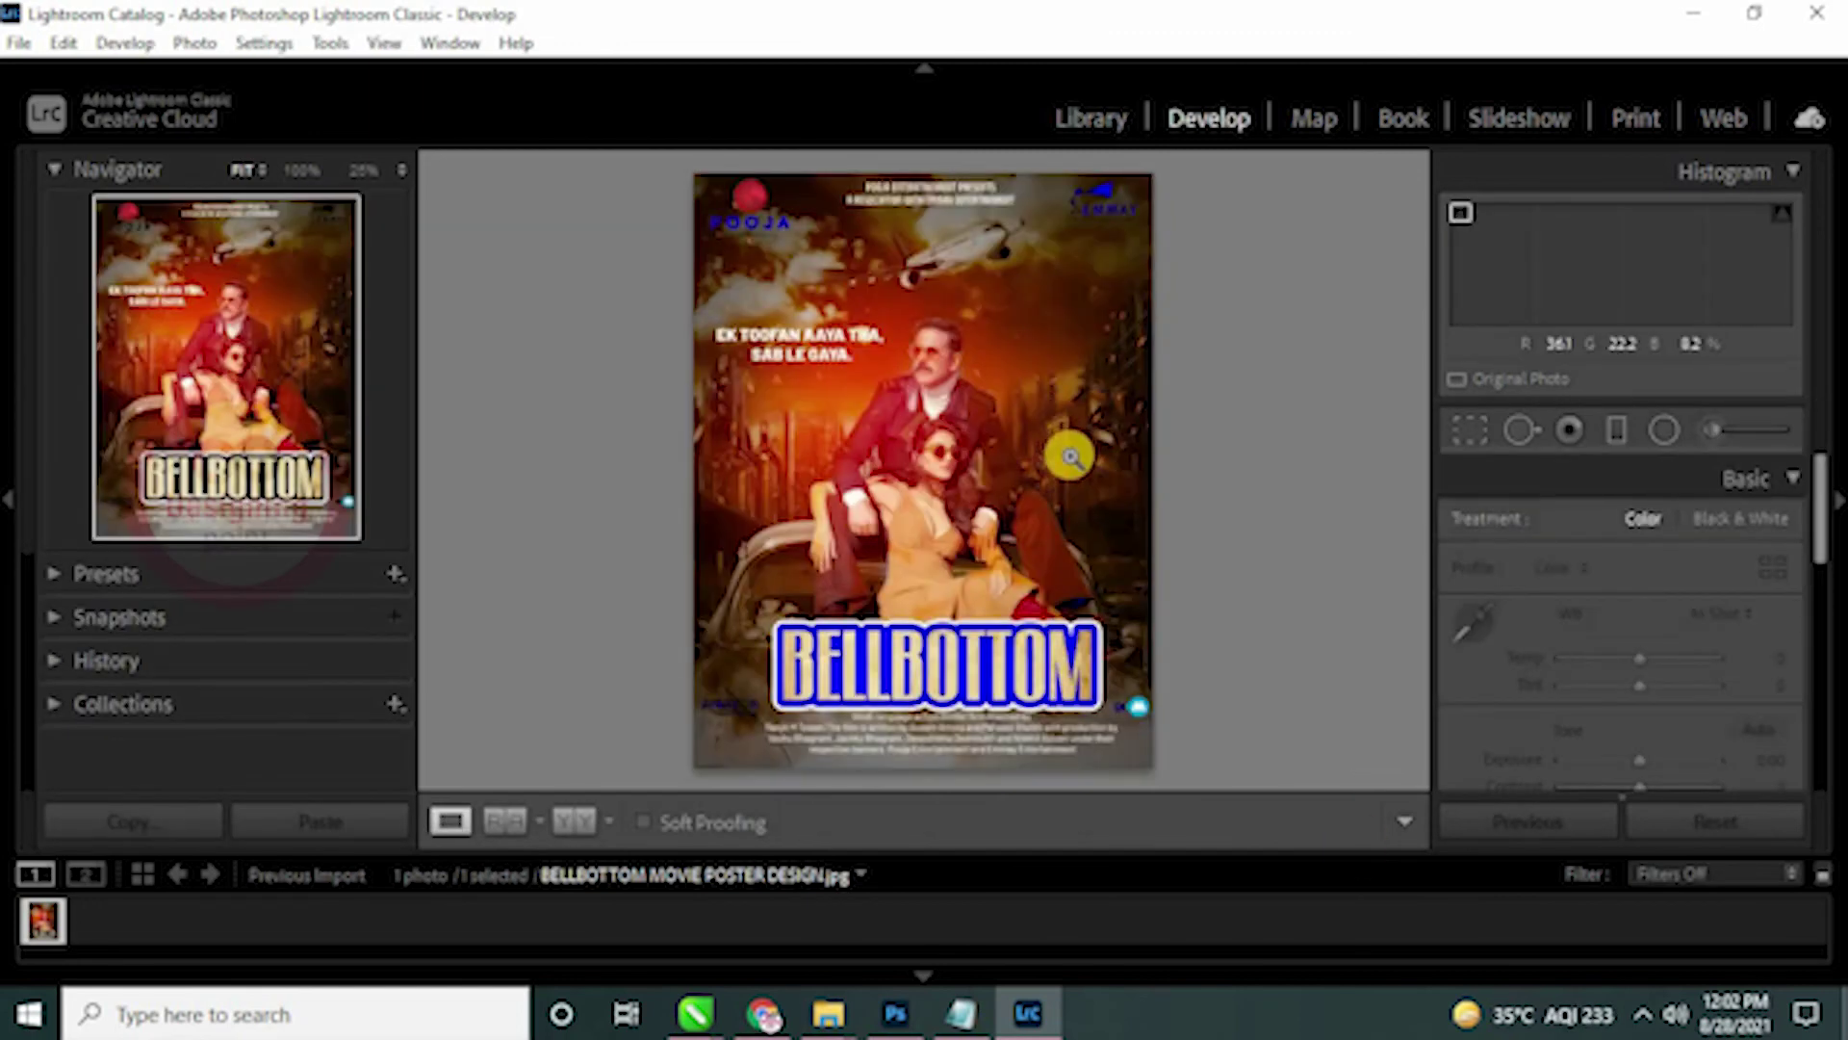
left_click_drag(1819, 536, 1817, 635)
left_click_drag(1642, 683, 1564, 697)
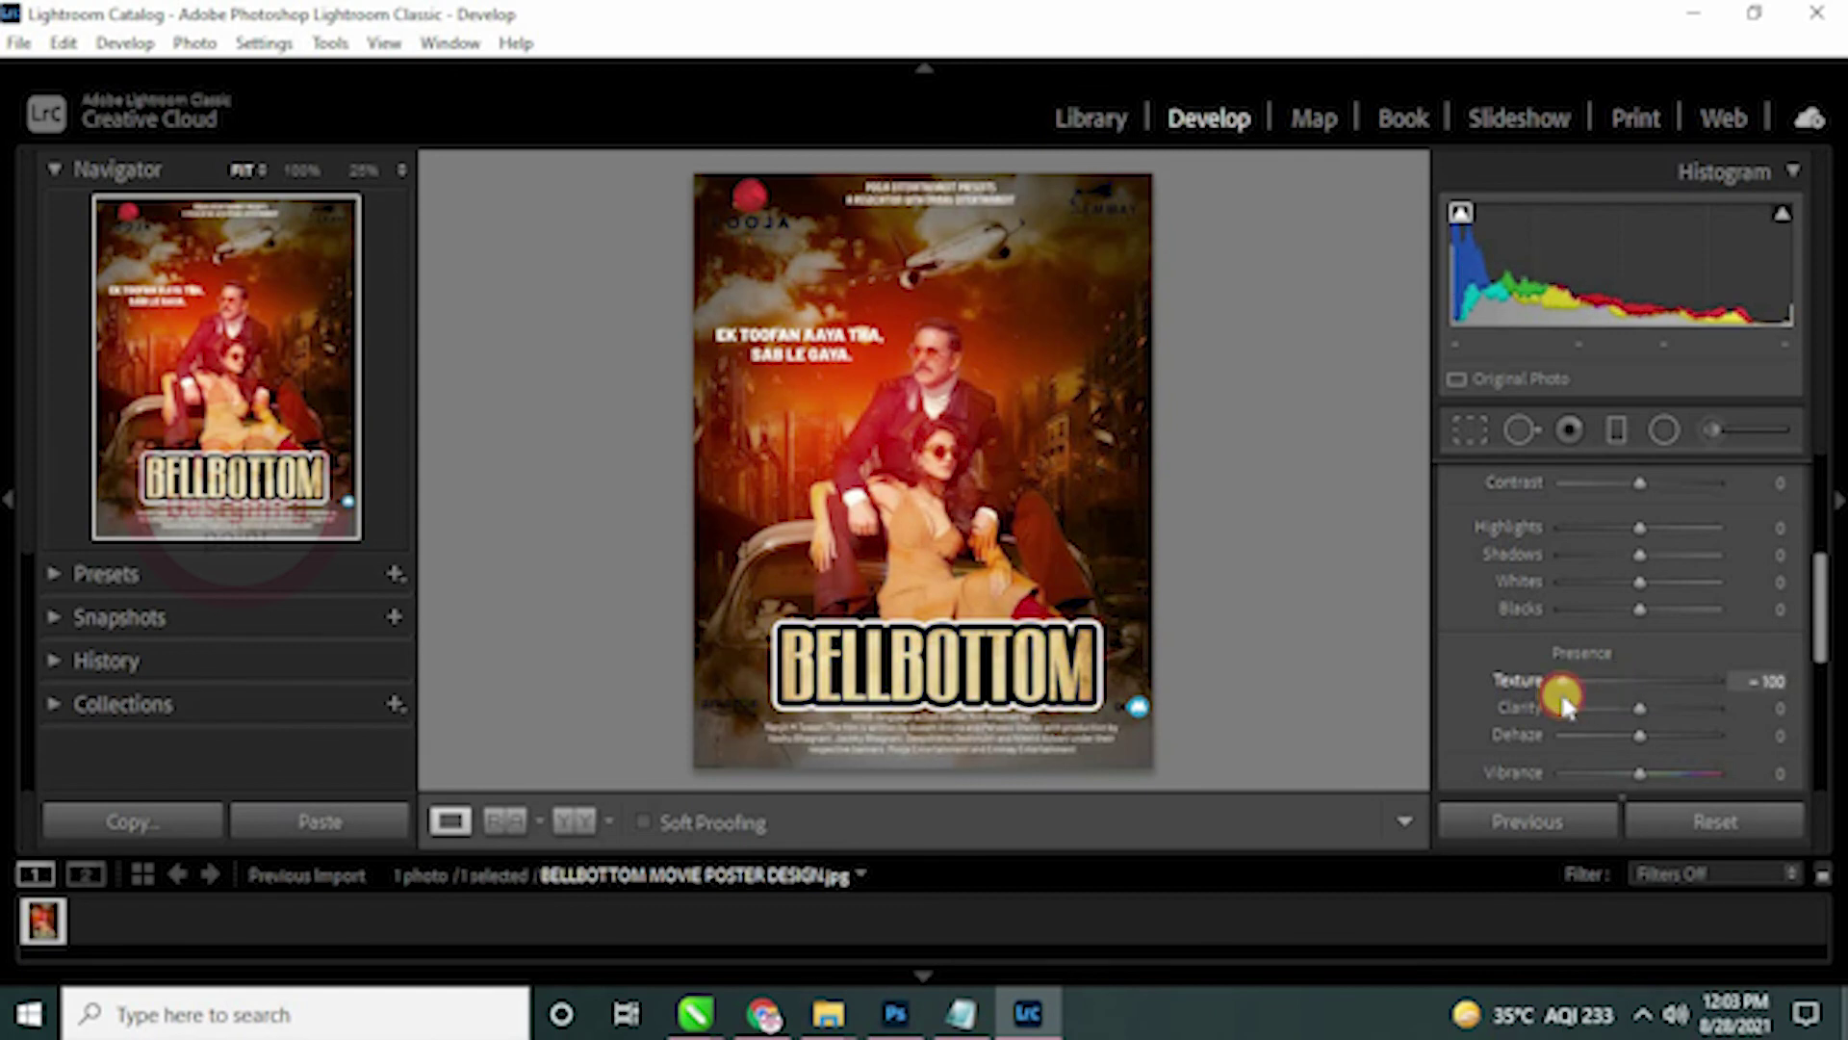
mouse_move(1819, 573)
left_mouse_down()
mouse_move(1806, 523)
mouse_move(1792, 565)
mouse_move(1806, 574)
mouse_move(1815, 514)
mouse_move(1819, 536)
left_mouse_up()
left_click(1794, 484)
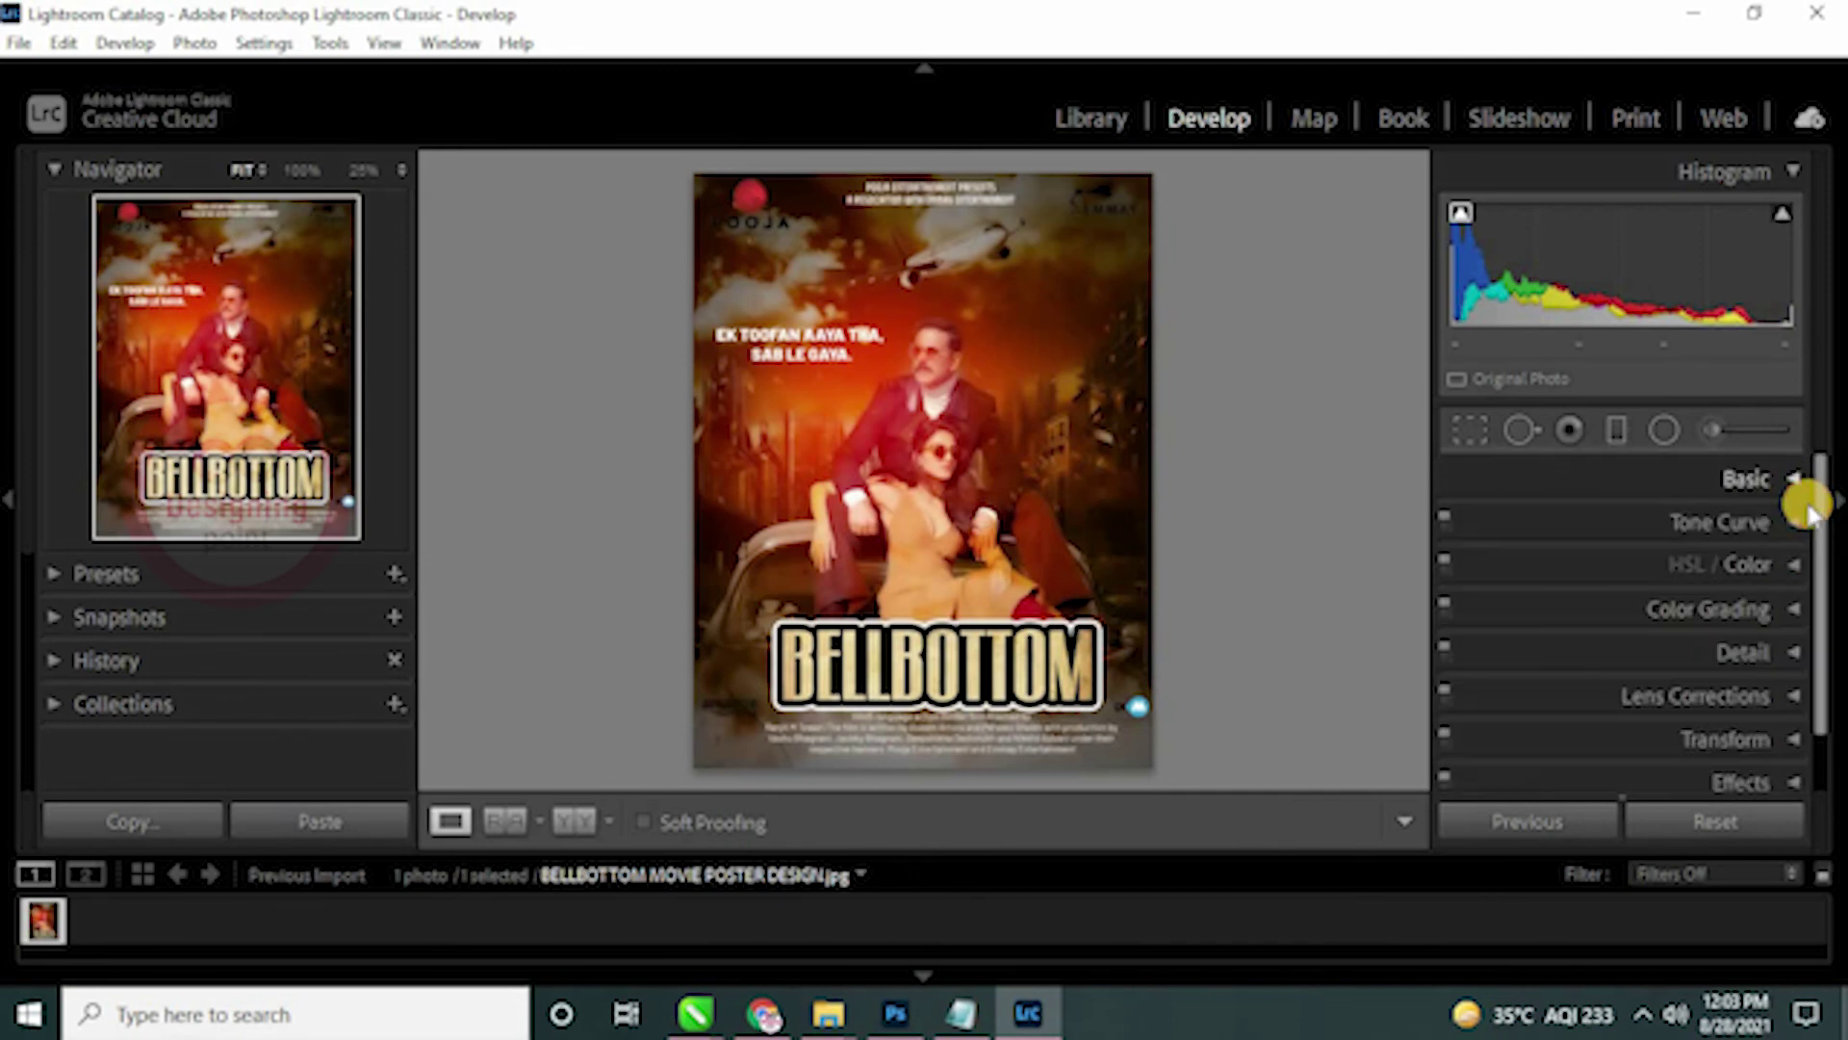
Step: In the Calibration settings, set the Shadows Tint to -25 and the Red Primary Saturation to +28
left_click_drag(1819, 516, 1785, 770)
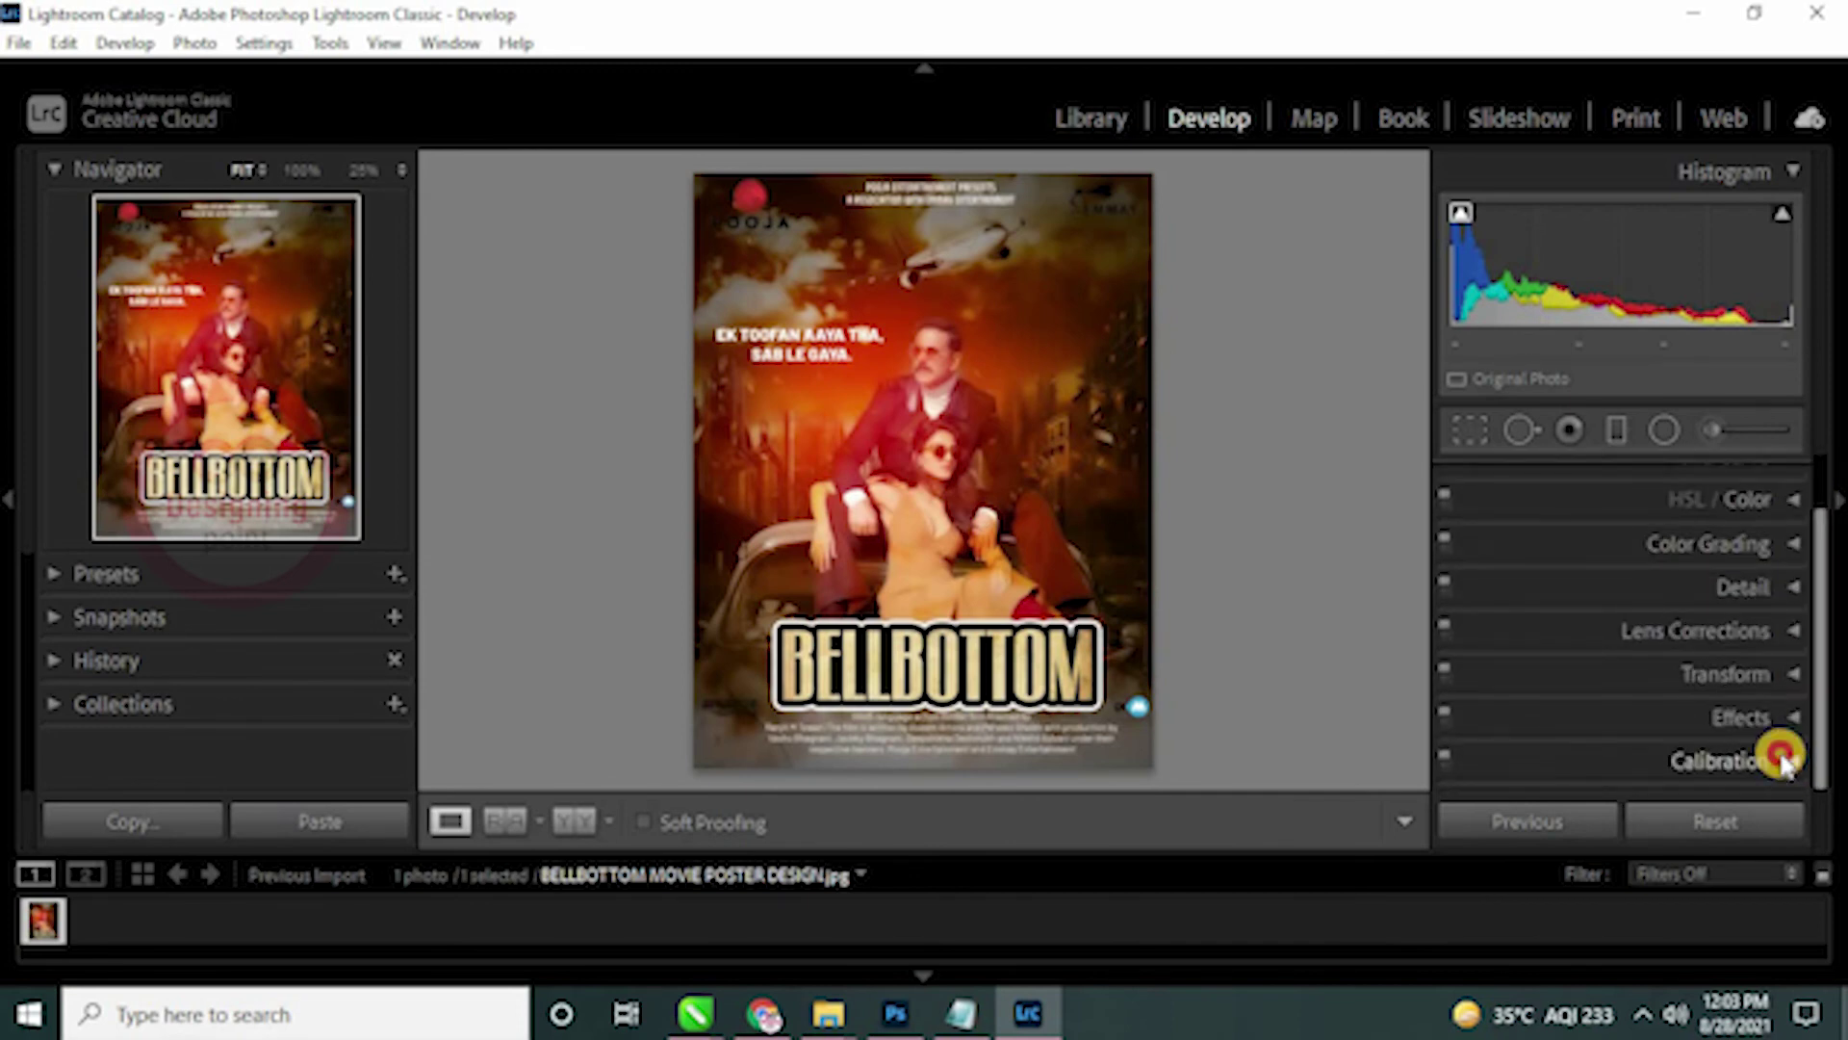
left_click(1786, 765)
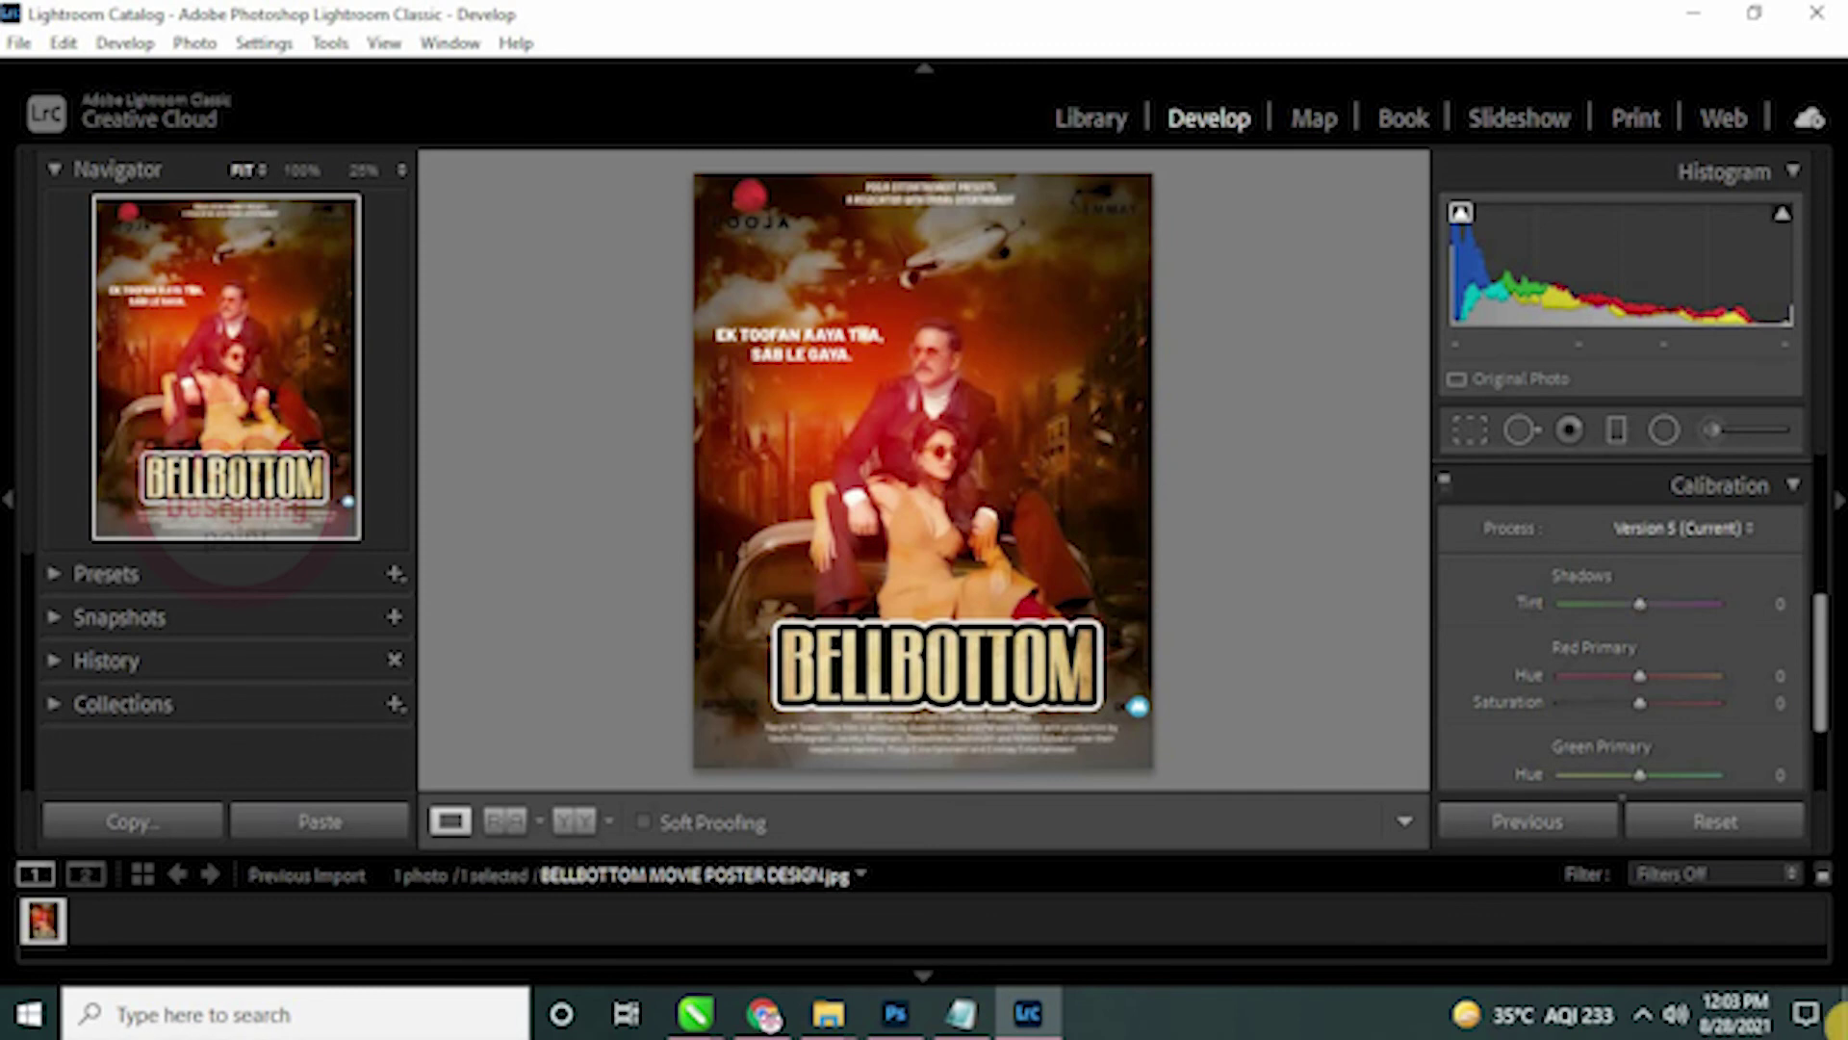
left_click_drag(1641, 616, 1652, 730)
left_click_drag(1668, 729, 1650, 751)
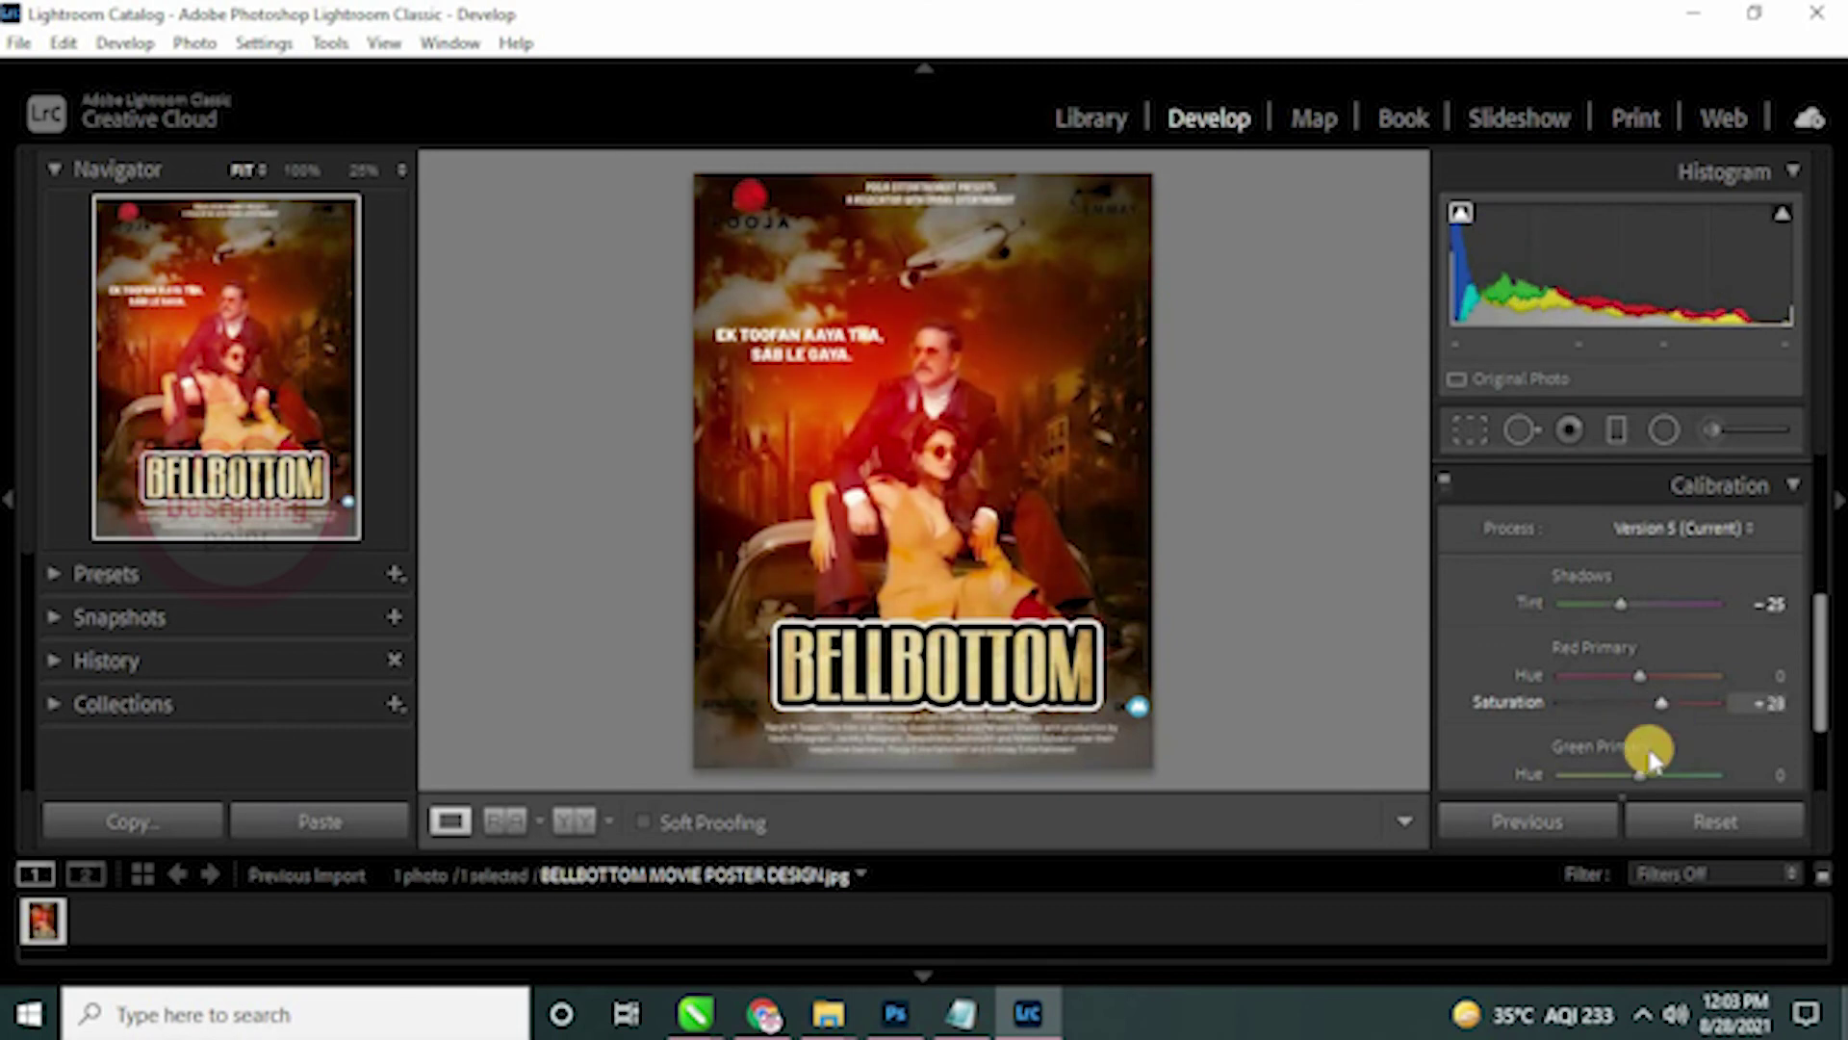
Step: Set the Green Primary Saturation in the Calibration settings to -88
left_click(1817, 674)
left_click_drag(1820, 676, 1820, 708)
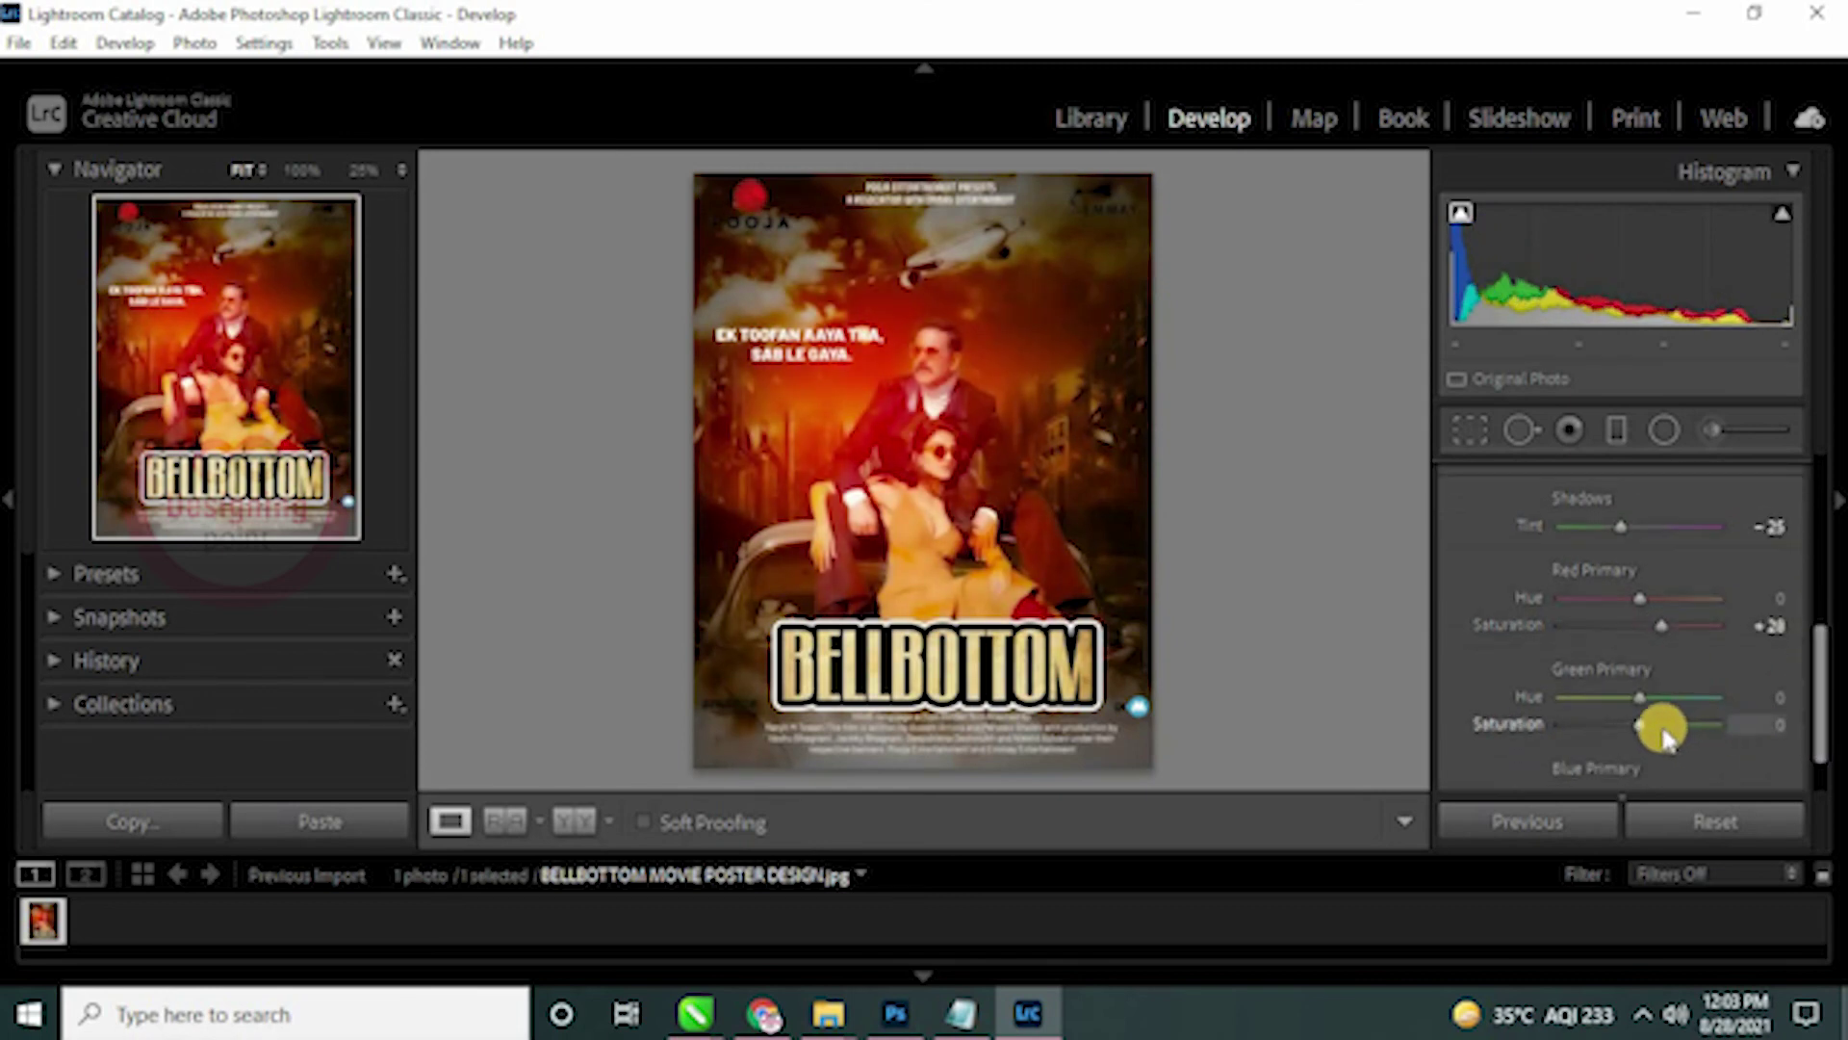
left_click_drag(1653, 736, 1572, 739)
Step: Set the Blue Primary Hue to +28 and its Saturation to about +16, and collapse the Calibration settings
left_click(1825, 688)
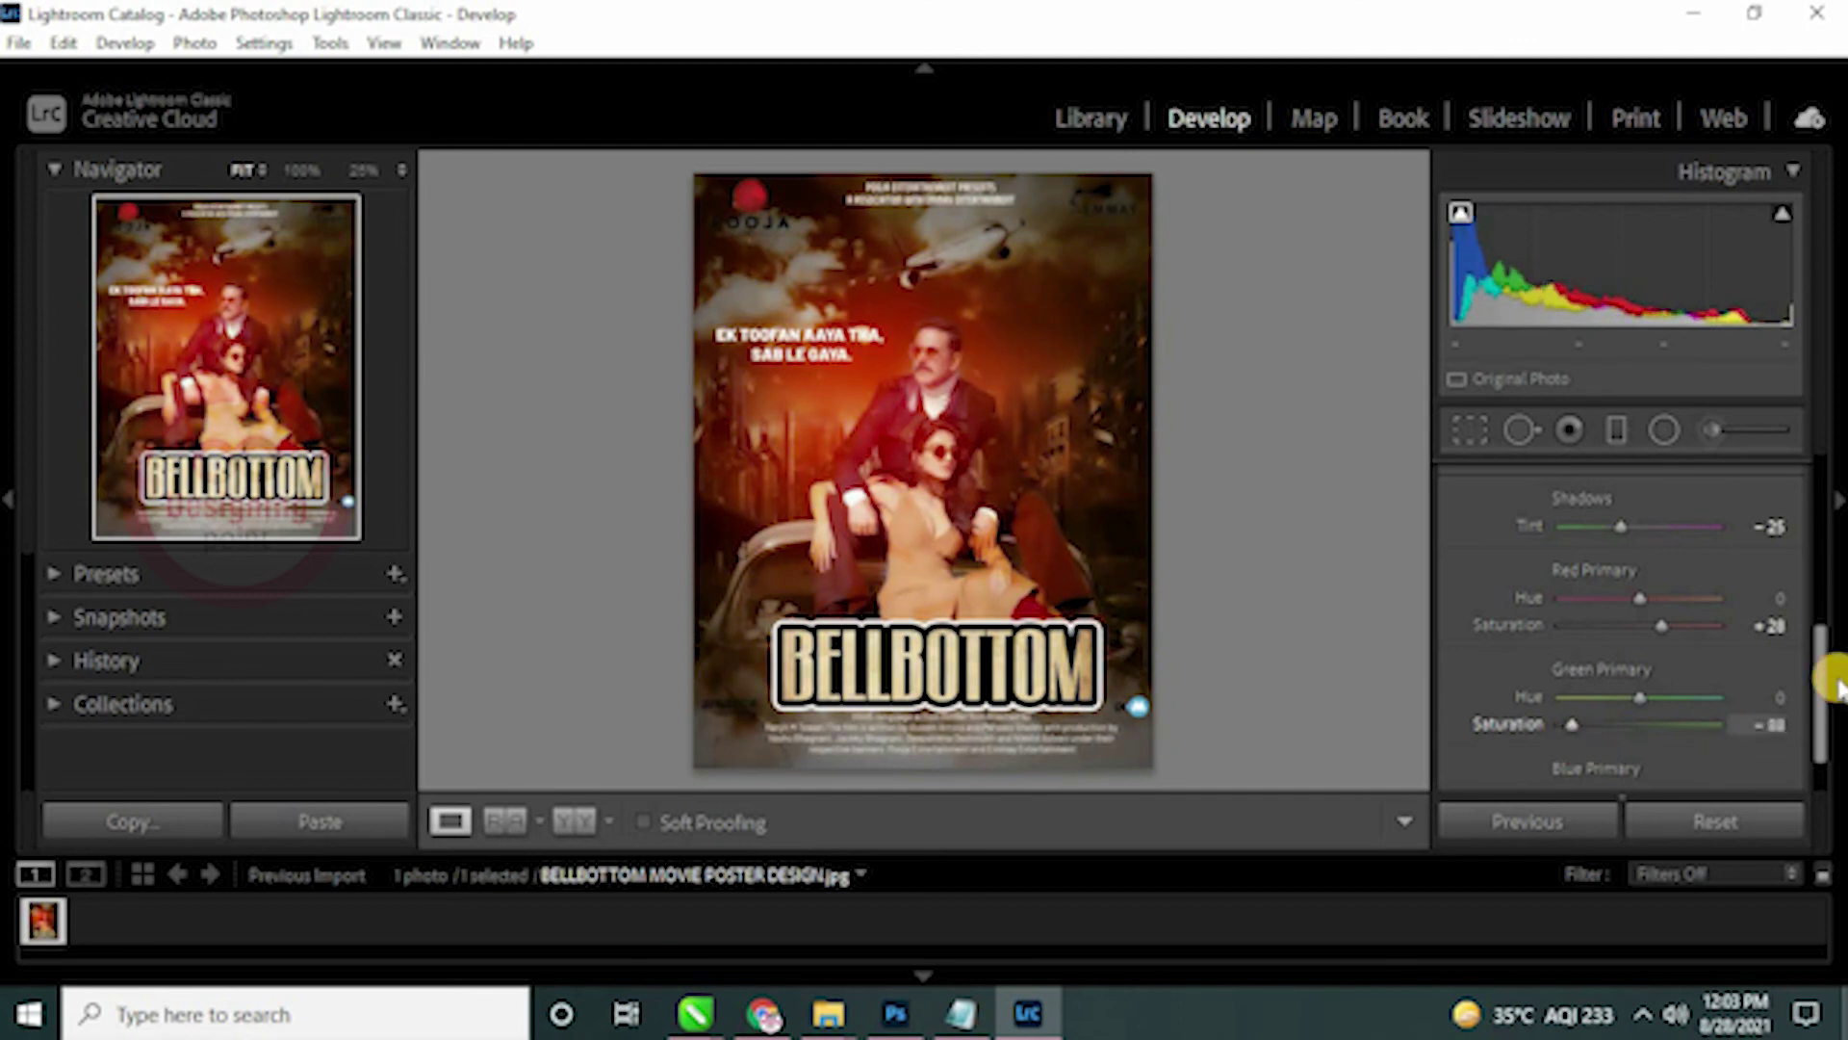
left_click_drag(1817, 659, 1819, 726)
left_click(1654, 740)
left_click_drag(1645, 736, 1655, 782)
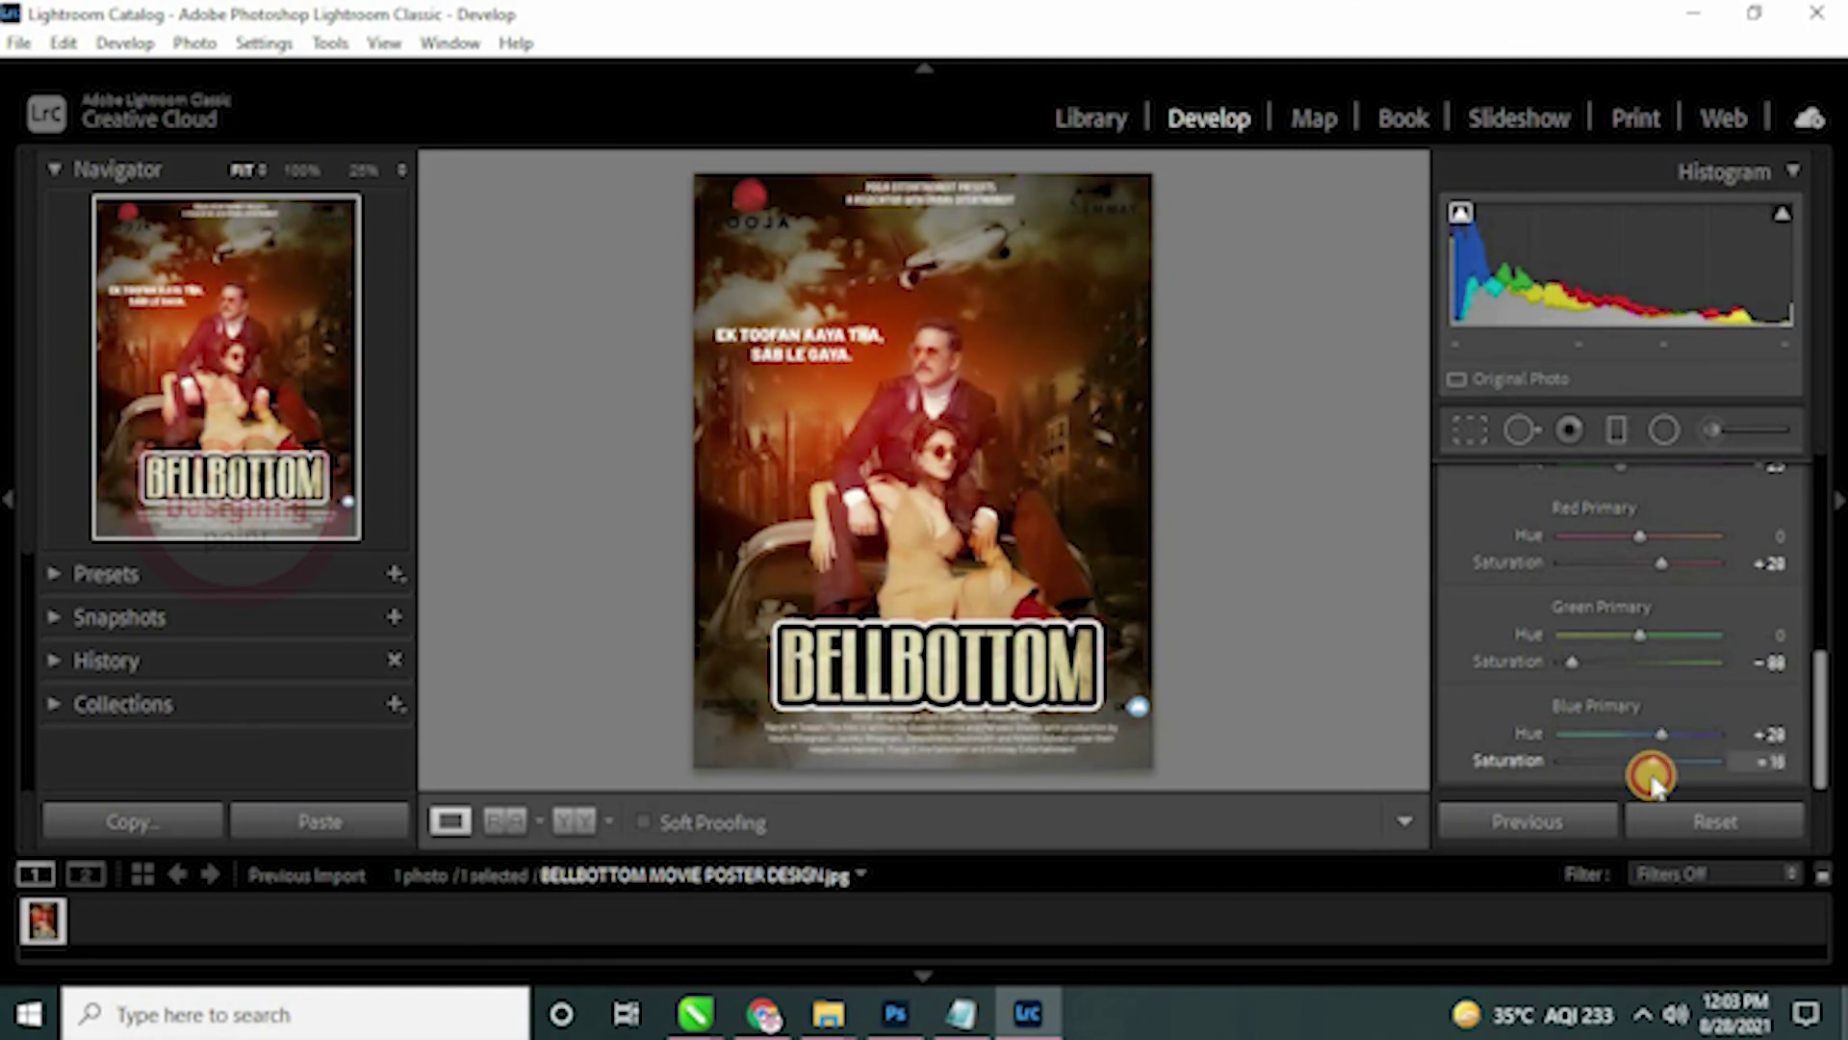
scroll(1815, 625, "up", 3)
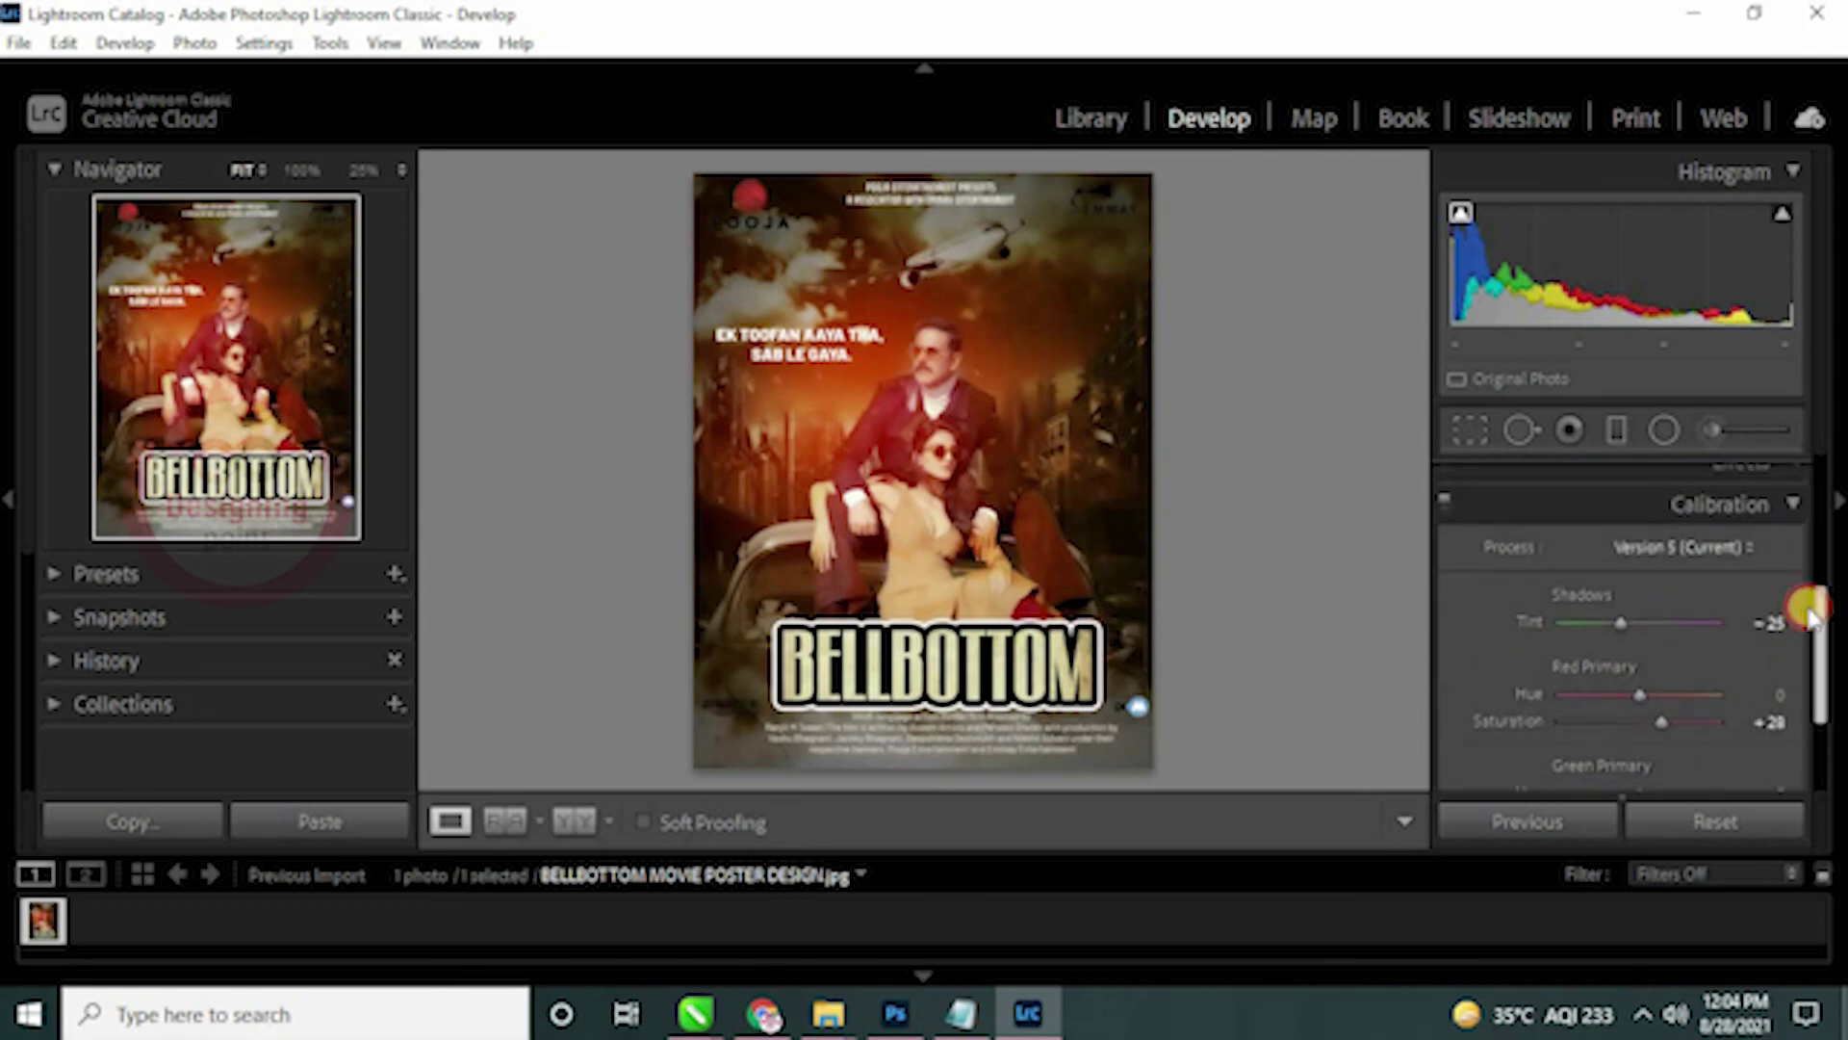
left_click(1789, 502)
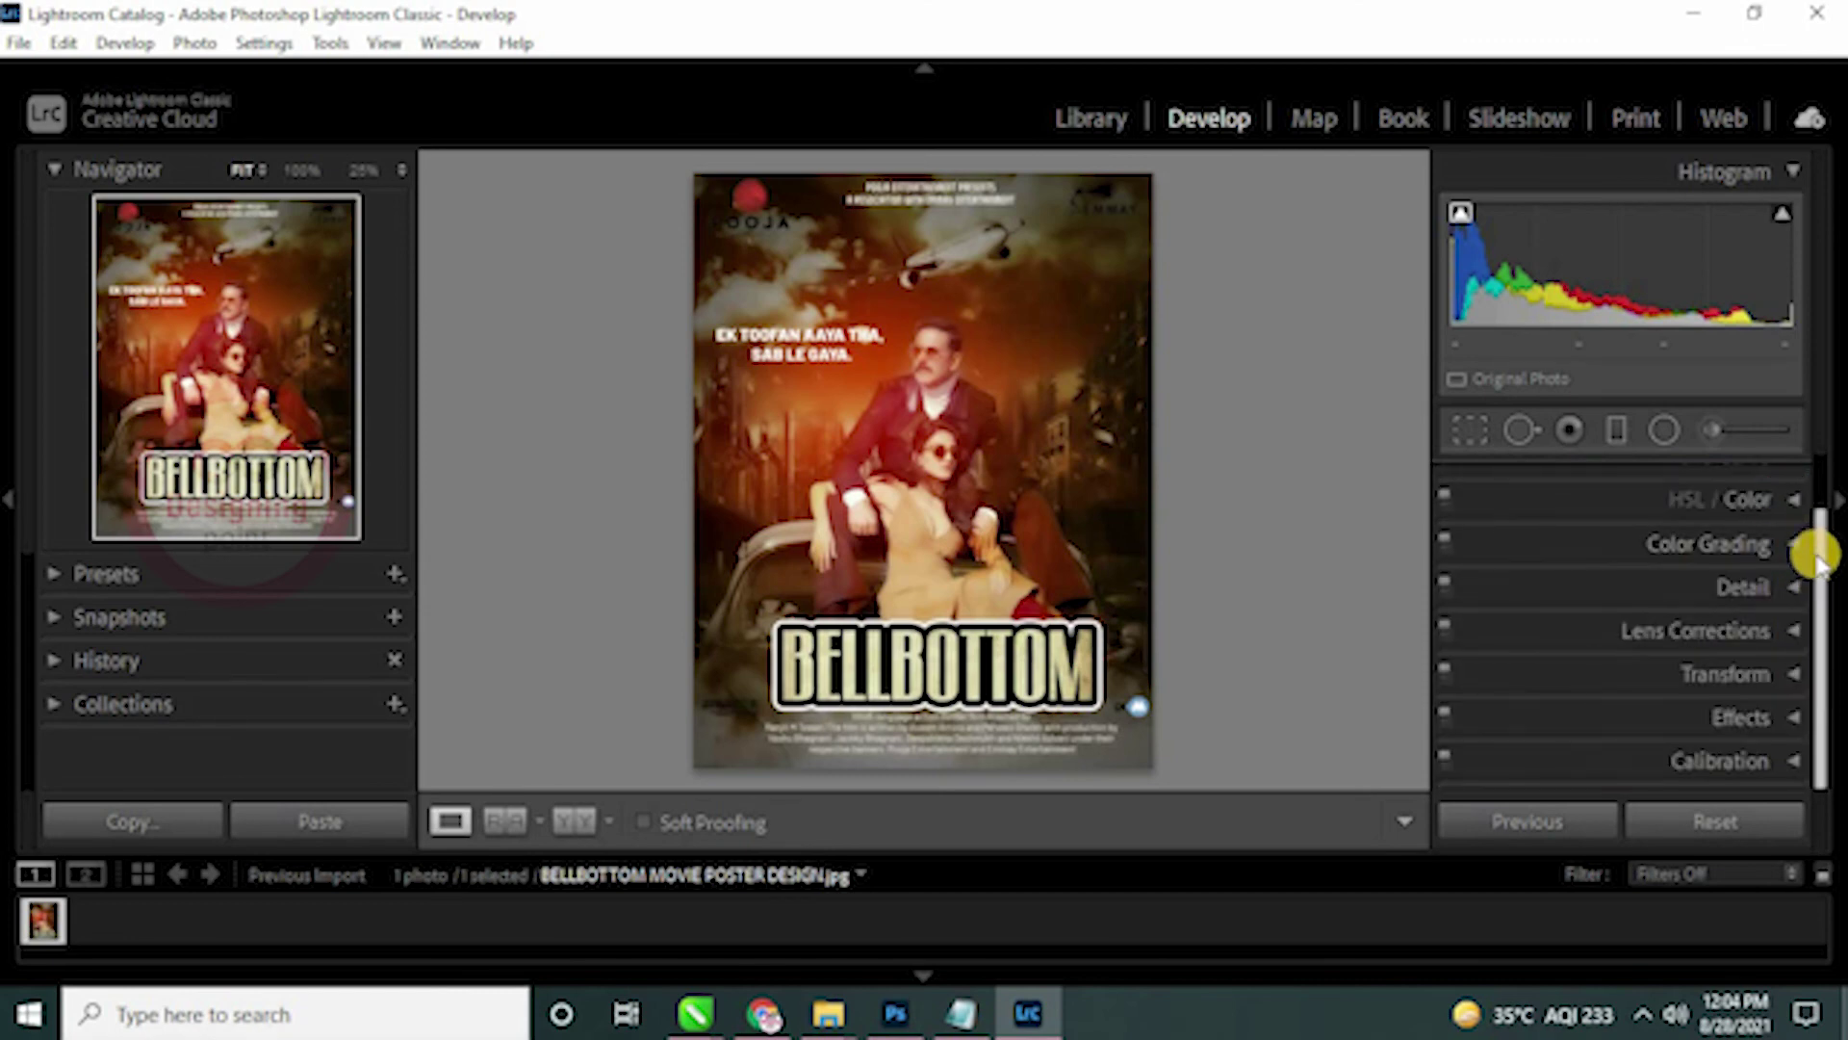
Step: In Color Grading, lower the luminance of the midtones and shadows and raise the luminance of the highlights
scroll(1815, 563, "up", 1)
left_click(1788, 580)
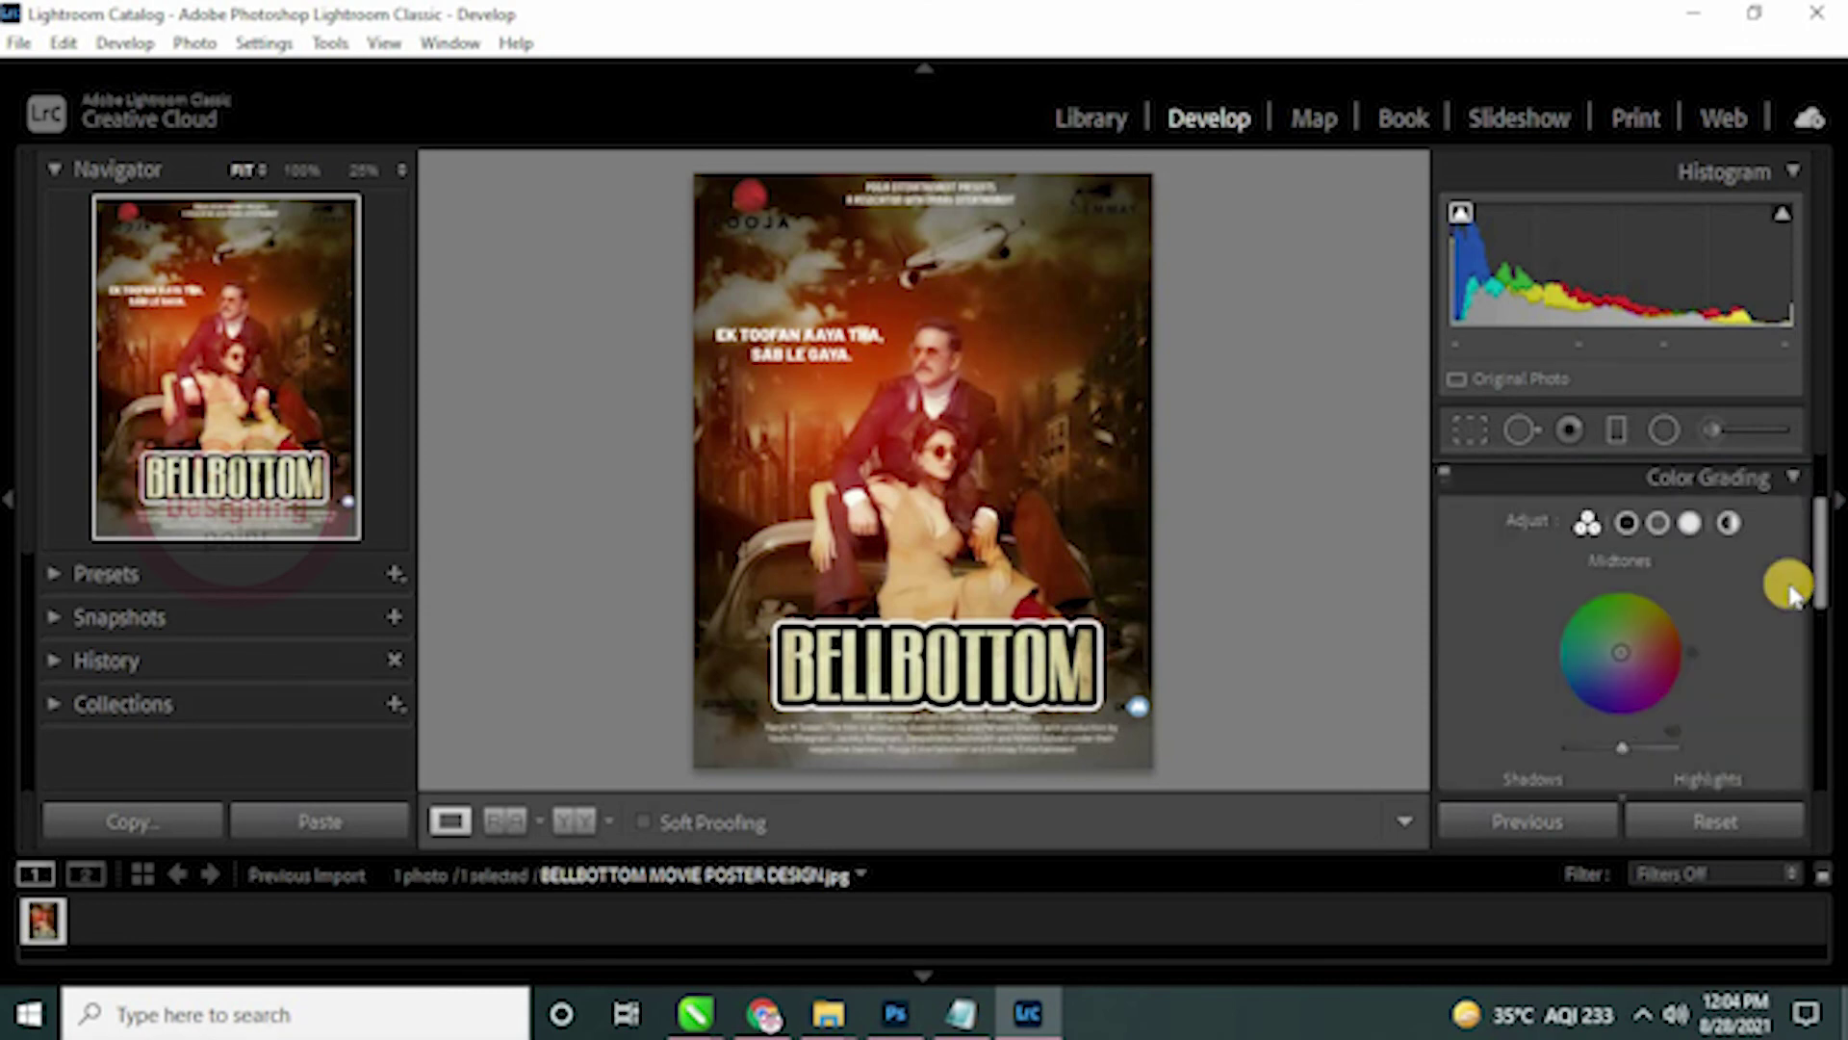
mouse_move(1627, 755)
left_mouse_down()
mouse_move(1584, 759)
mouse_move(1614, 767)
left_mouse_up()
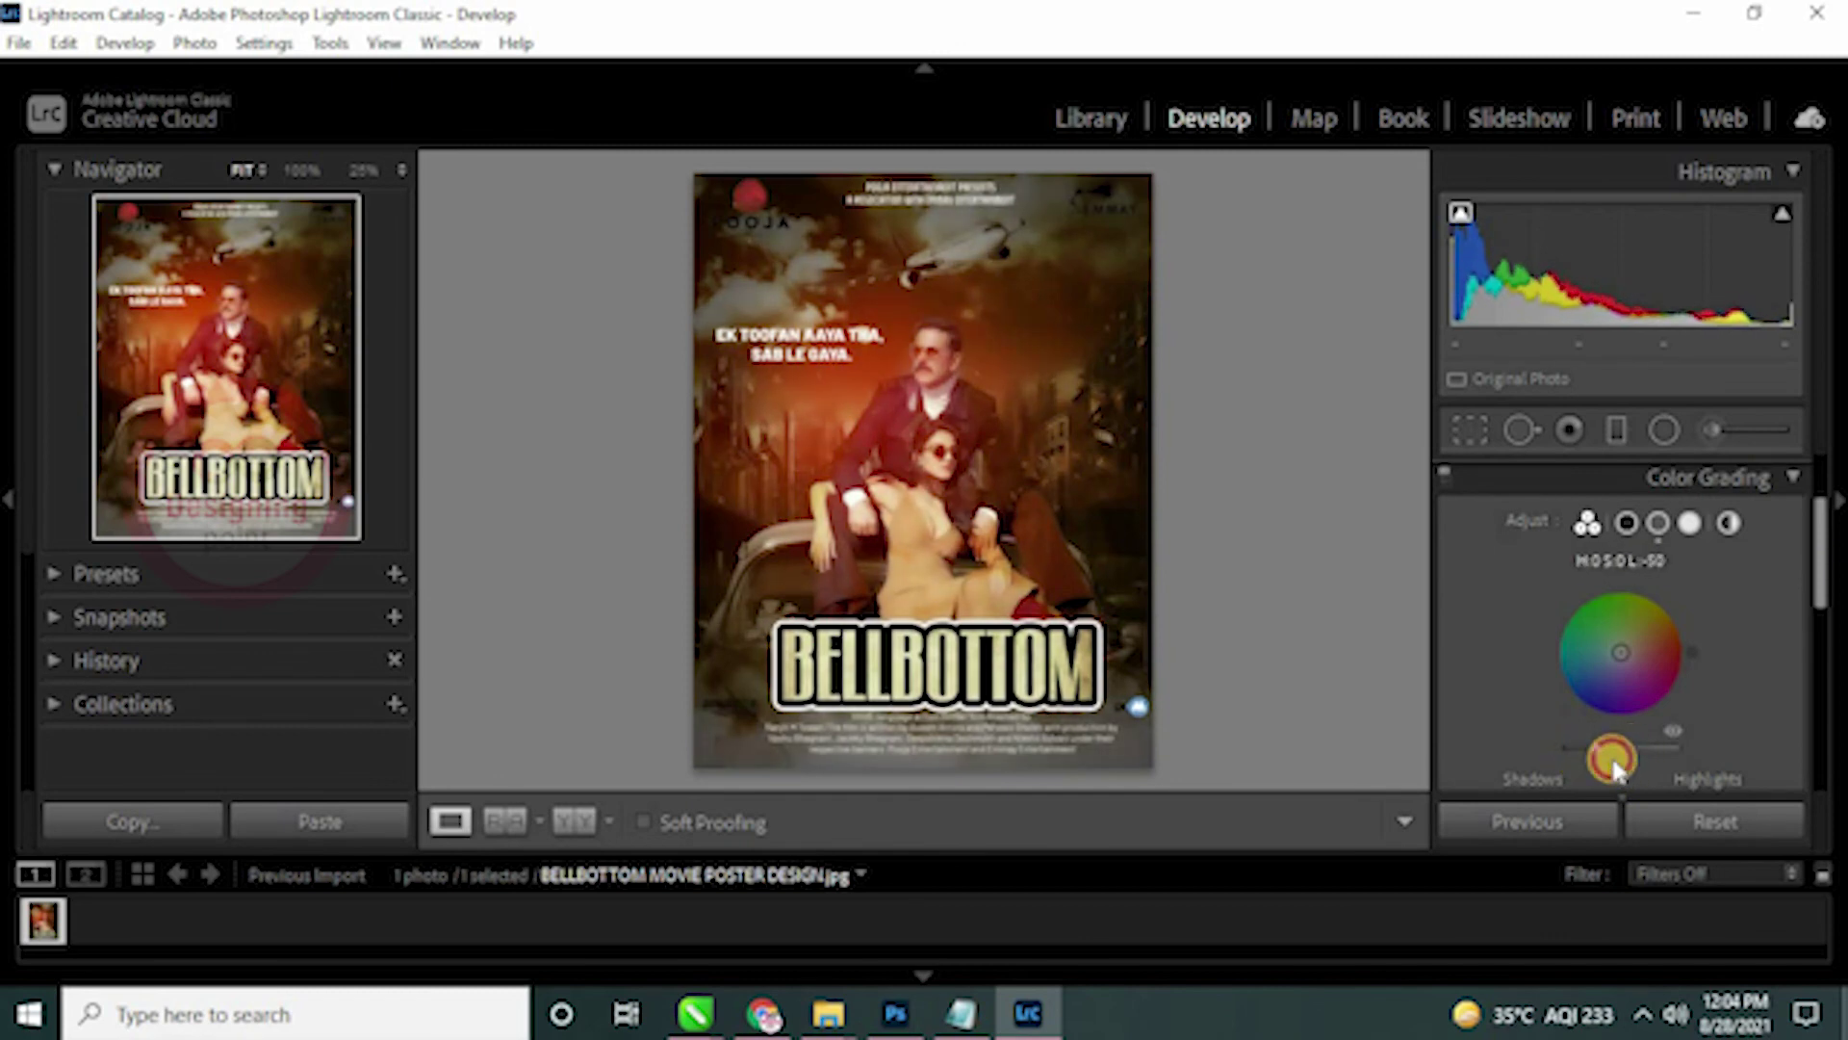
left_click_drag(1817, 577, 1809, 674)
mouse_move(1531, 727)
left_mouse_down()
mouse_move(1553, 724)
mouse_move(1509, 734)
left_mouse_up()
mouse_move(1711, 727)
left_mouse_down()
mouse_move(1731, 737)
mouse_move(1688, 742)
mouse_move(1735, 733)
left_mouse_up()
Step: Increase the Blending and Balance of the Color Grading and collapse its settings
left_click_drag(1819, 621, 1806, 651)
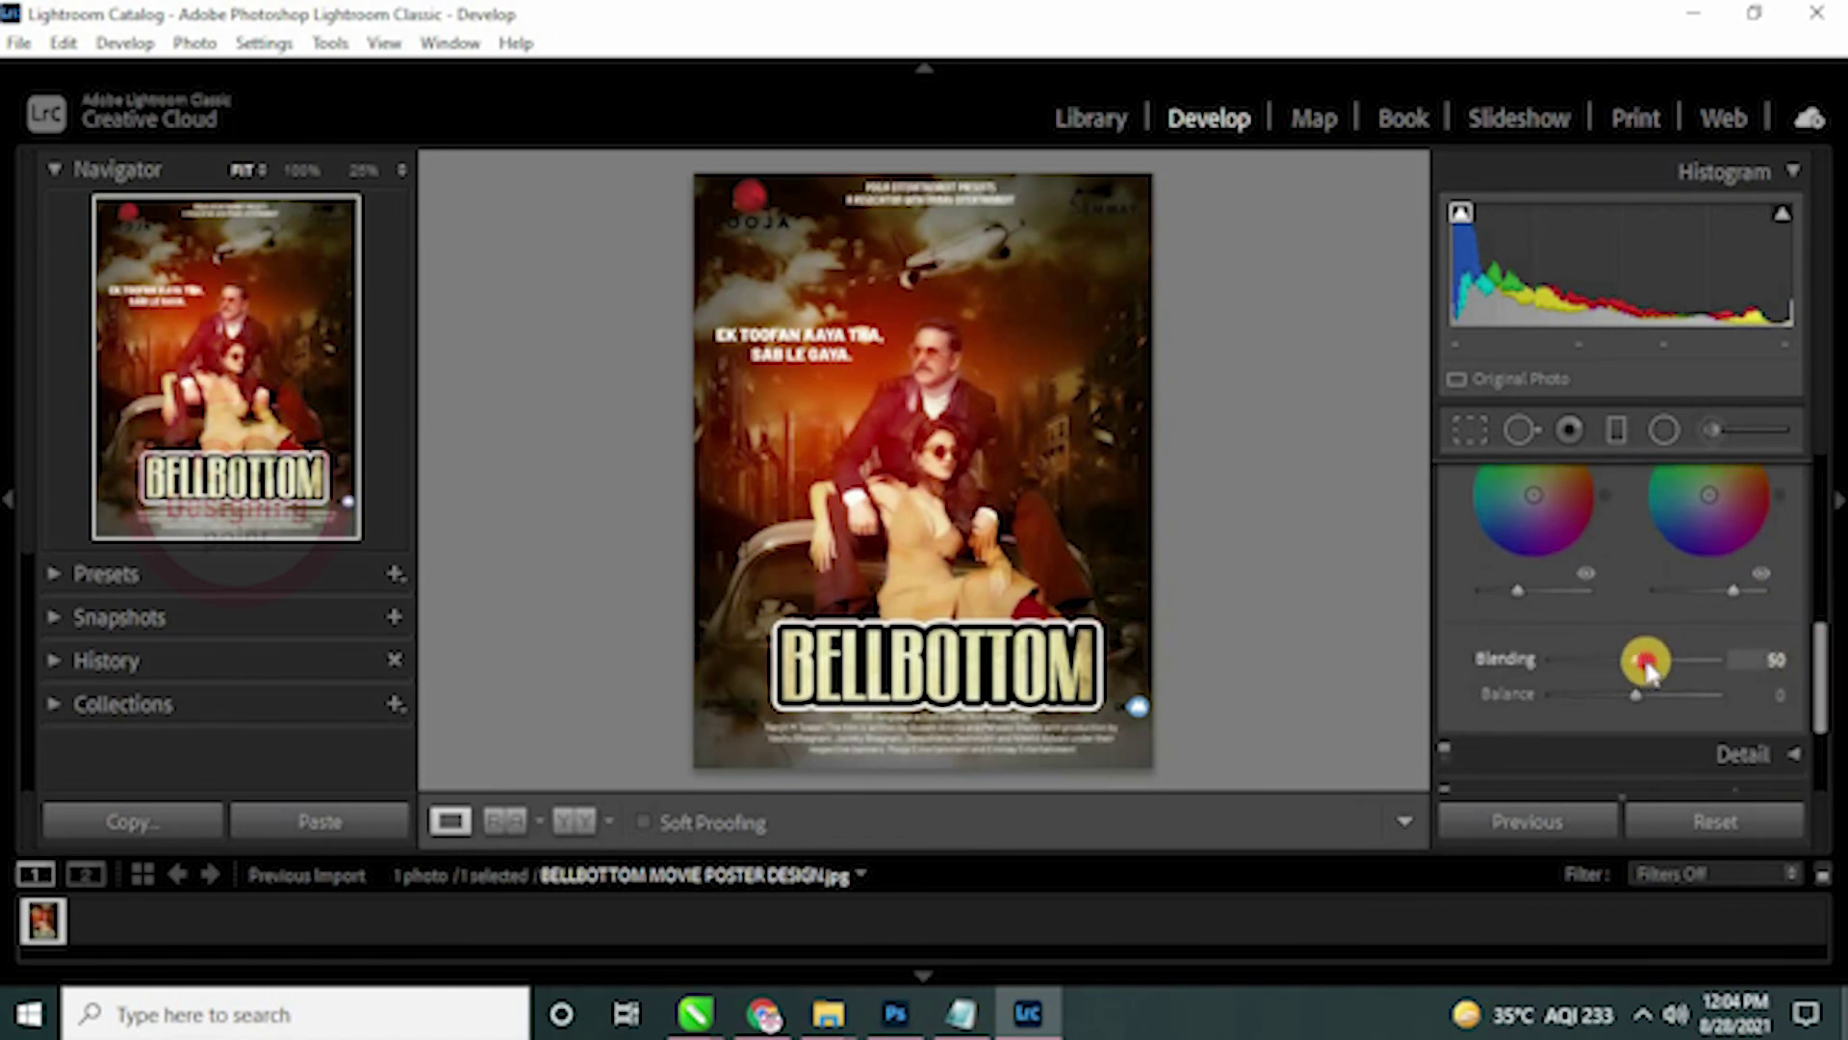
left_click_drag(1680, 671, 1711, 705)
left_click_drag(1815, 661, 1827, 523)
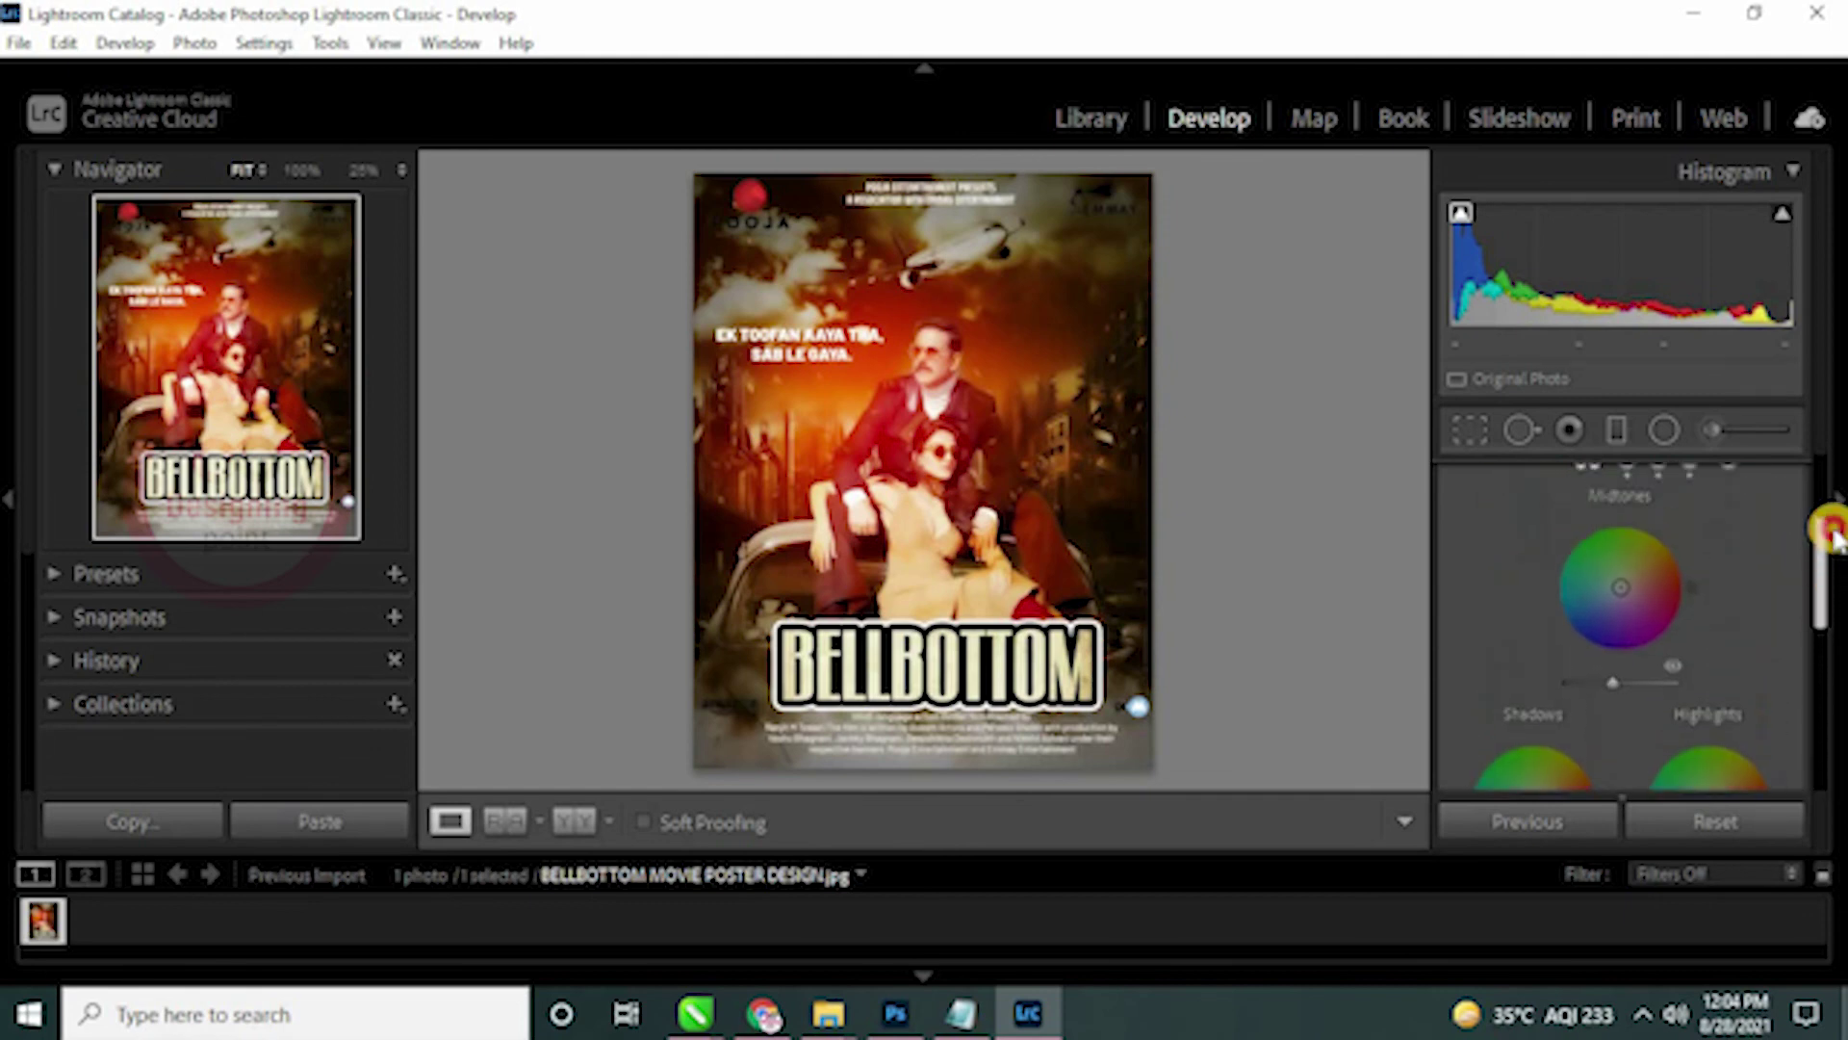
scroll(1802, 548, "up", 3)
left_click(1782, 558)
Step: Pull the upper part of the Tone Curve down to darken the poster, and collapse the curve settings
left_click_drag(1820, 516, 1817, 472)
left_click(1786, 522)
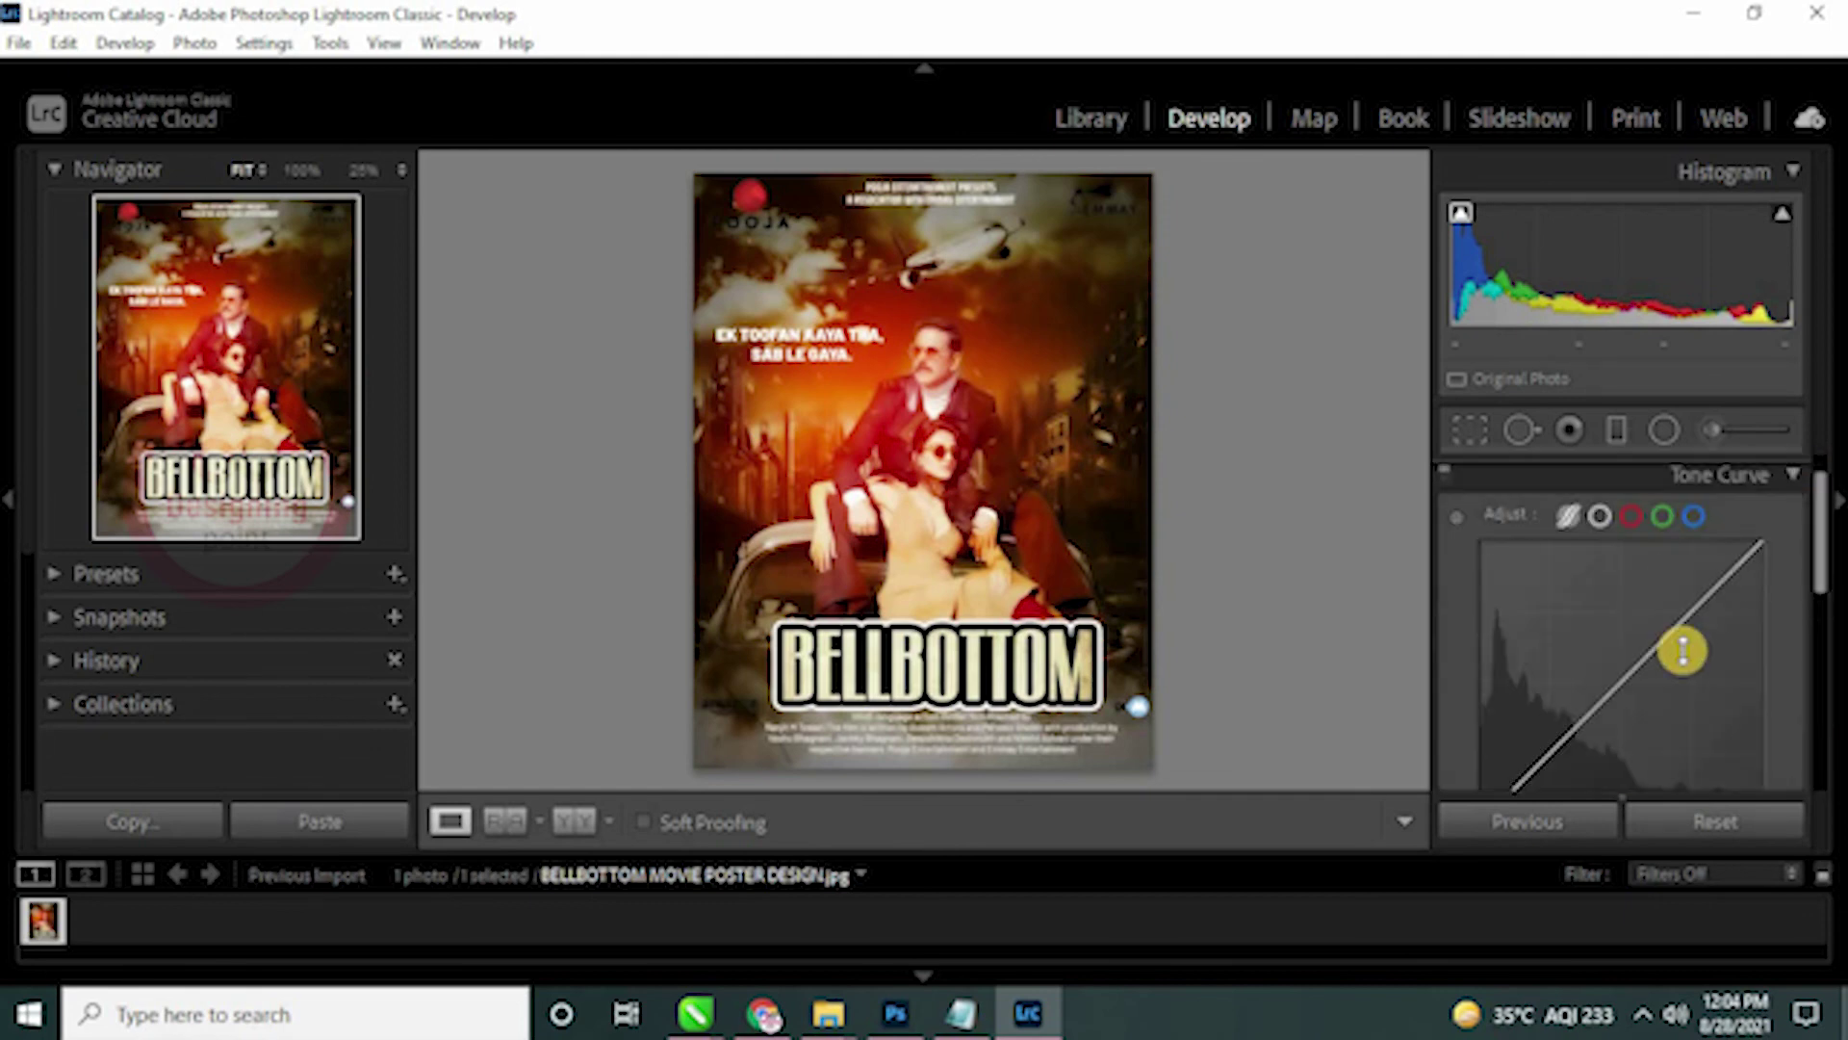
left_click_drag(1660, 633, 1666, 693)
left_click(1794, 478)
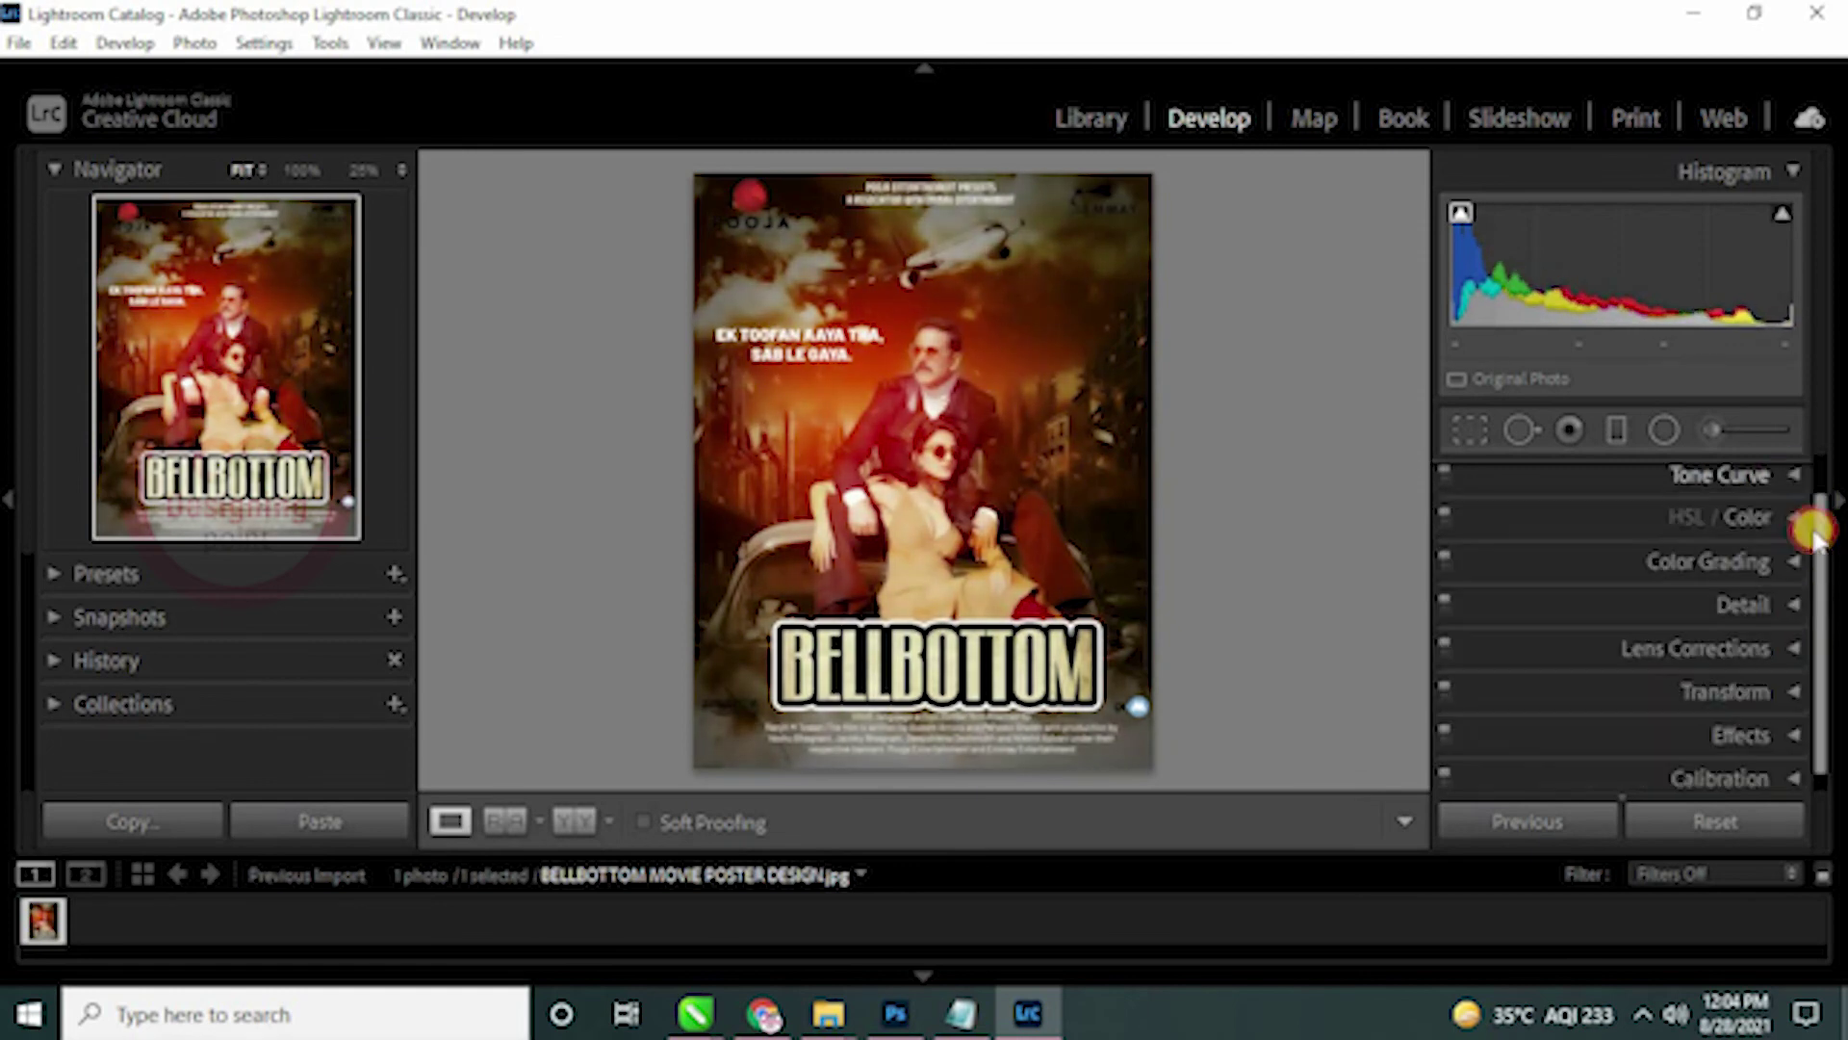
Step: Activate the Adjustment Brush for local corrections on the poster
scroll(1720, 465, "up", 1)
left_click(1710, 429)
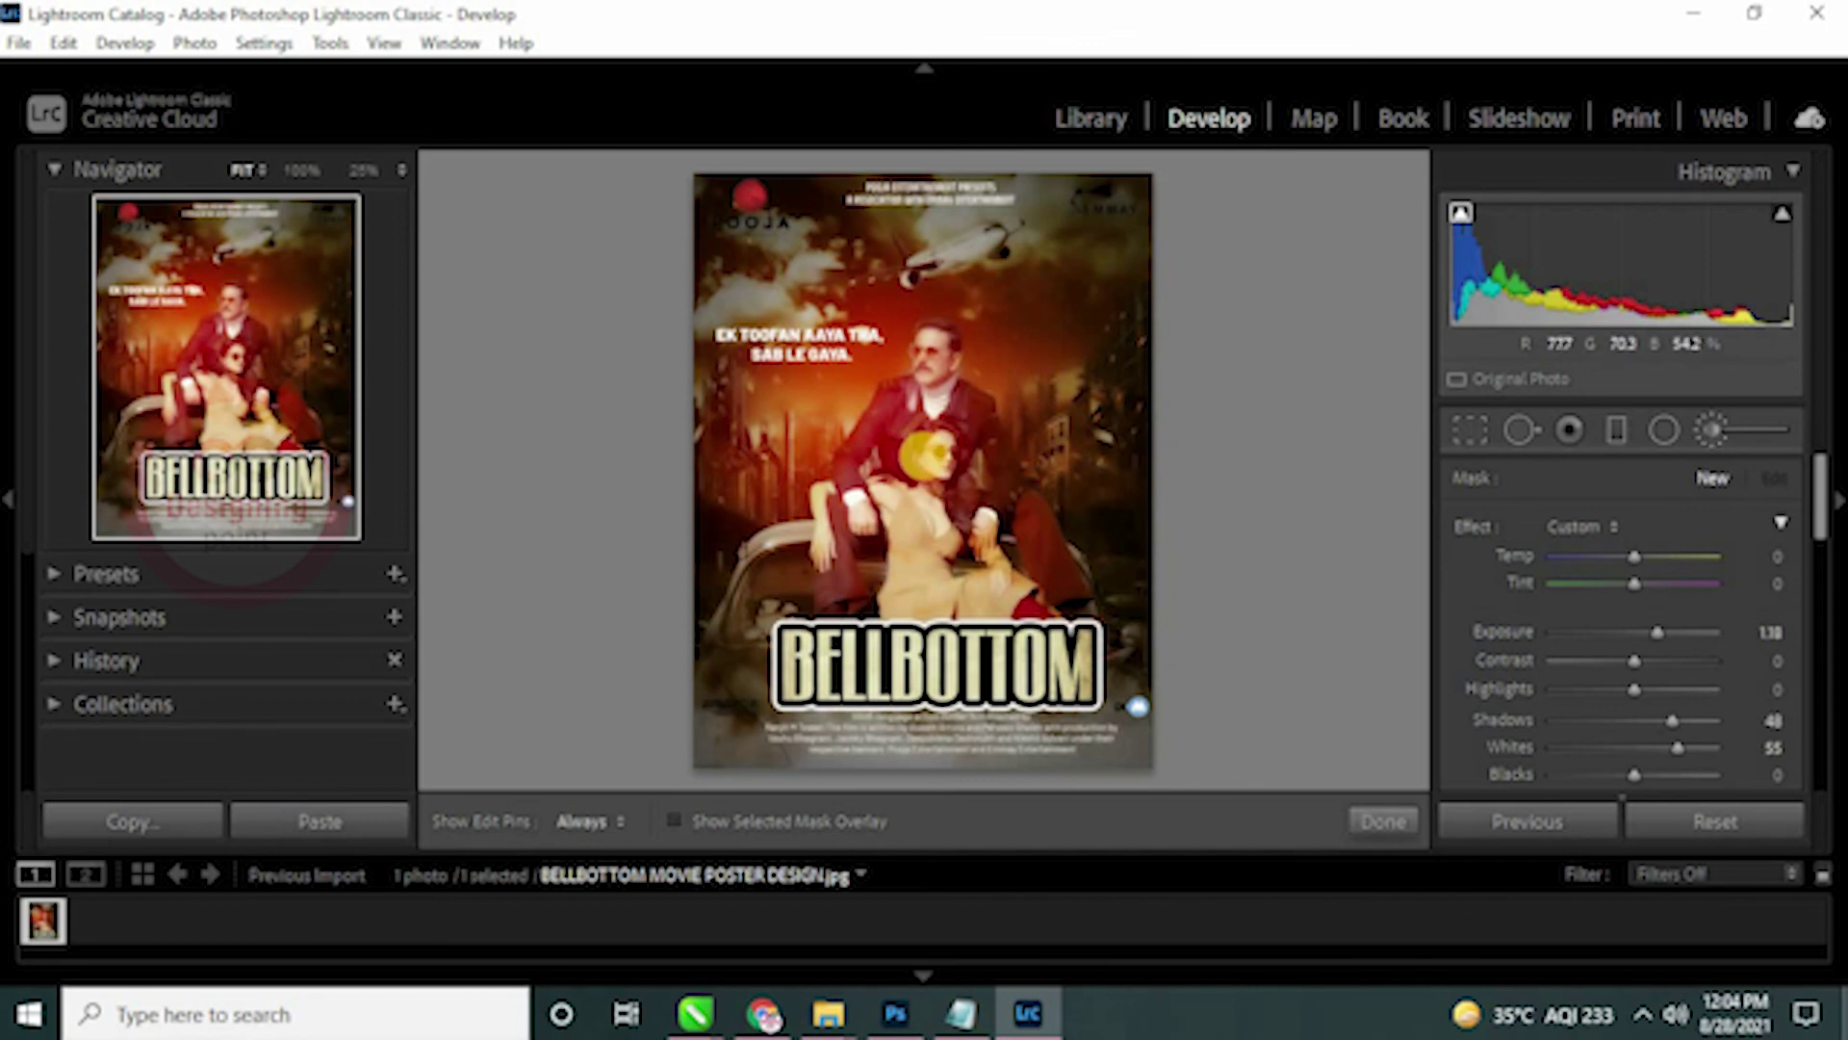
Step: Try single Adjustment Brush dabs beside the woman's face and on the man's shoulder, undoing each one
left_click(922, 456)
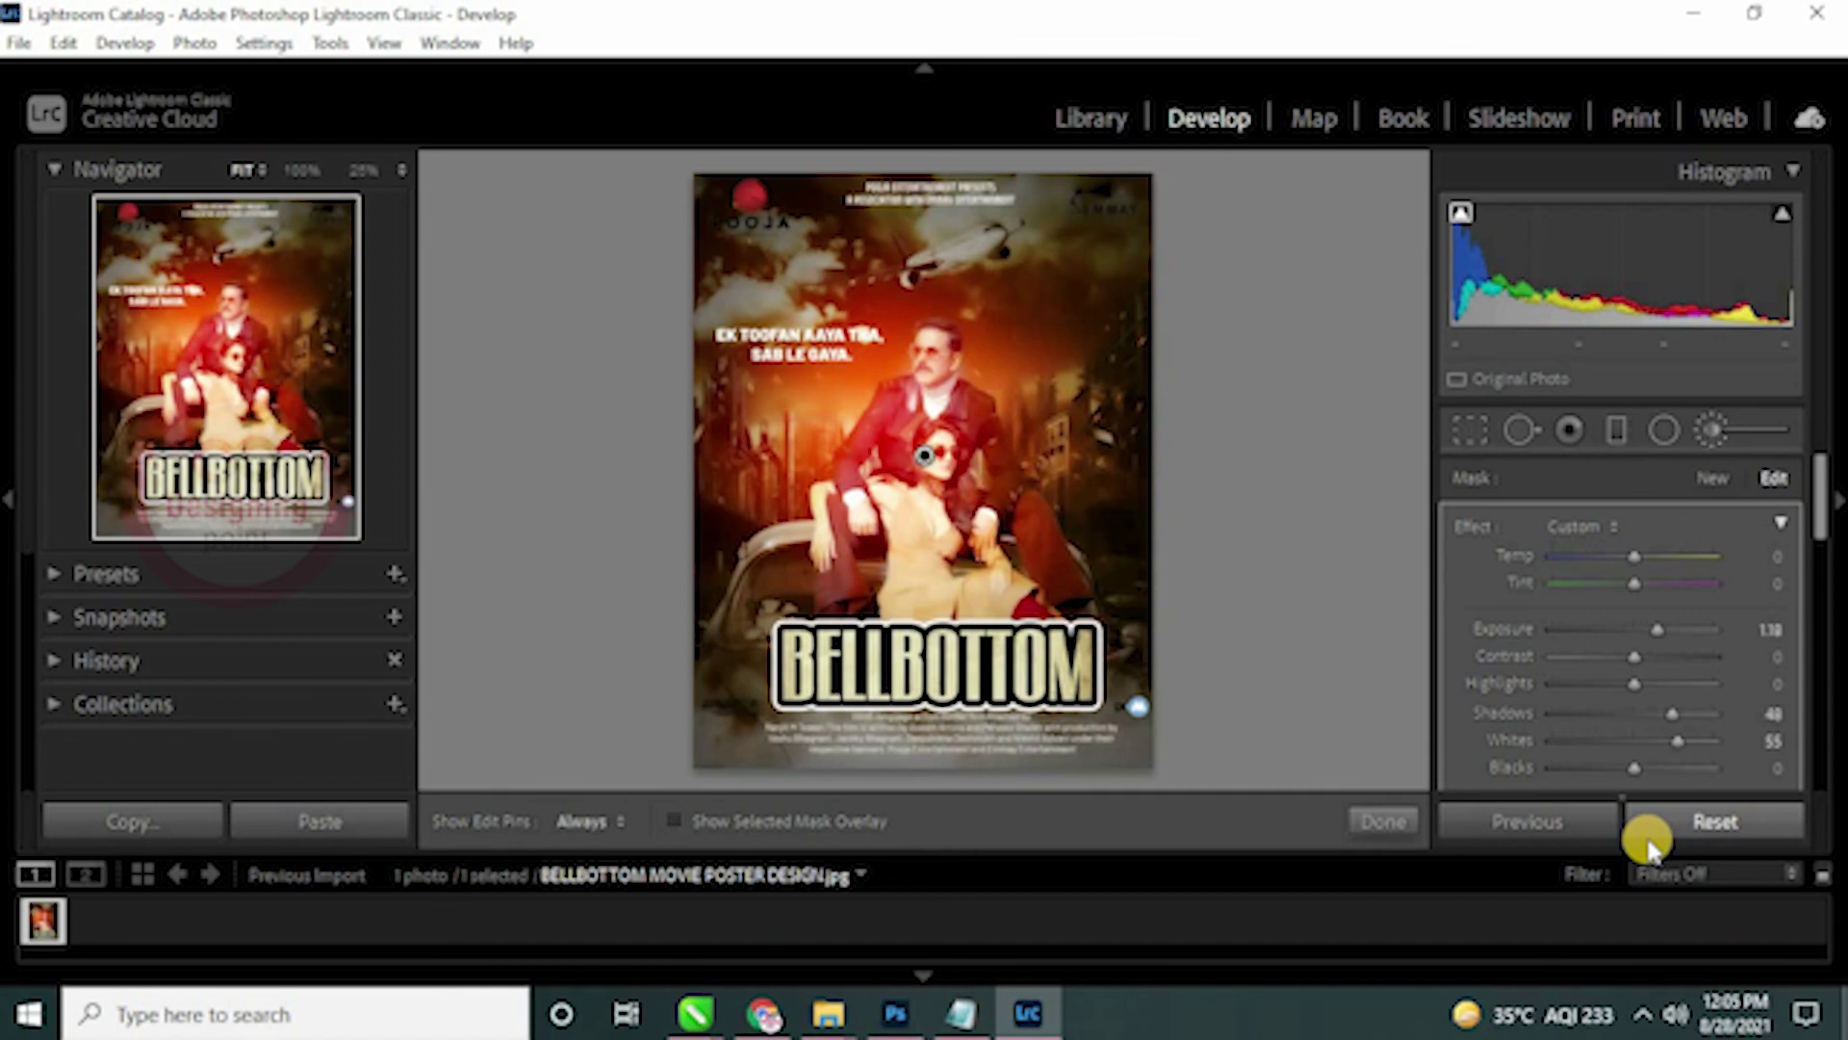
key("ctrl+z")
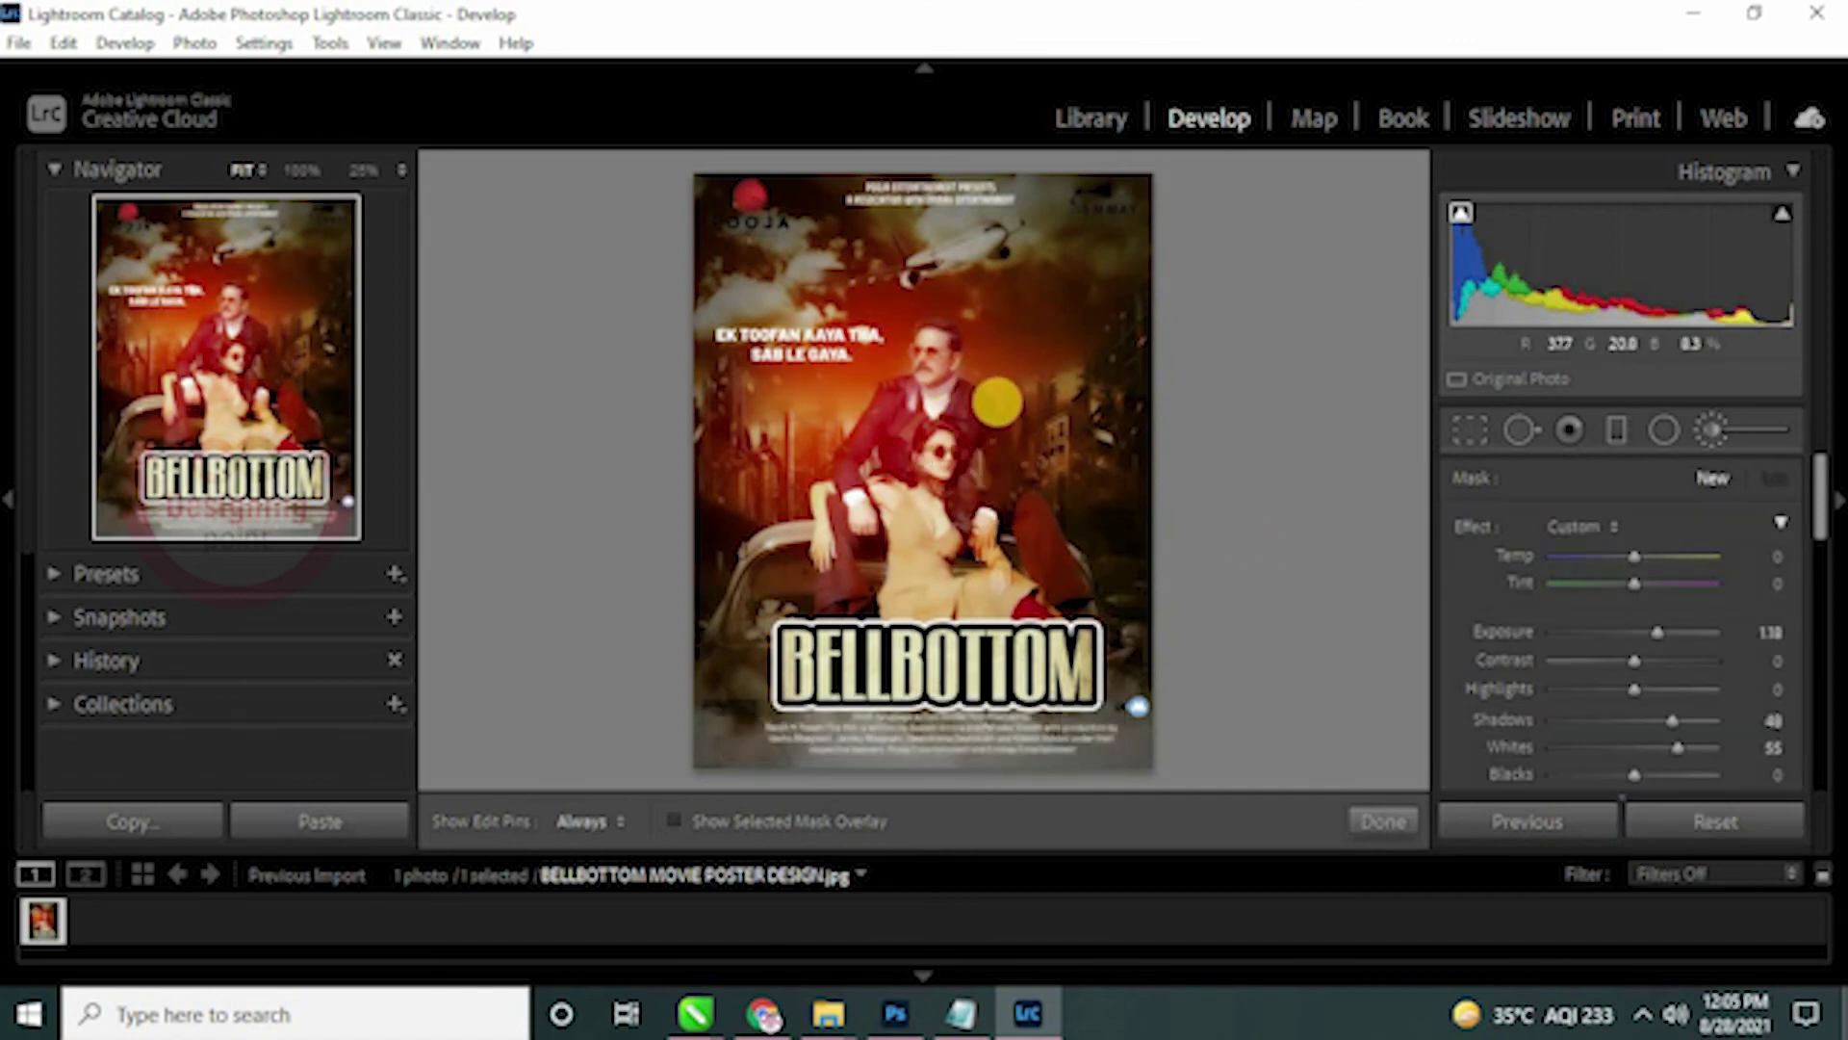
left_click(979, 392)
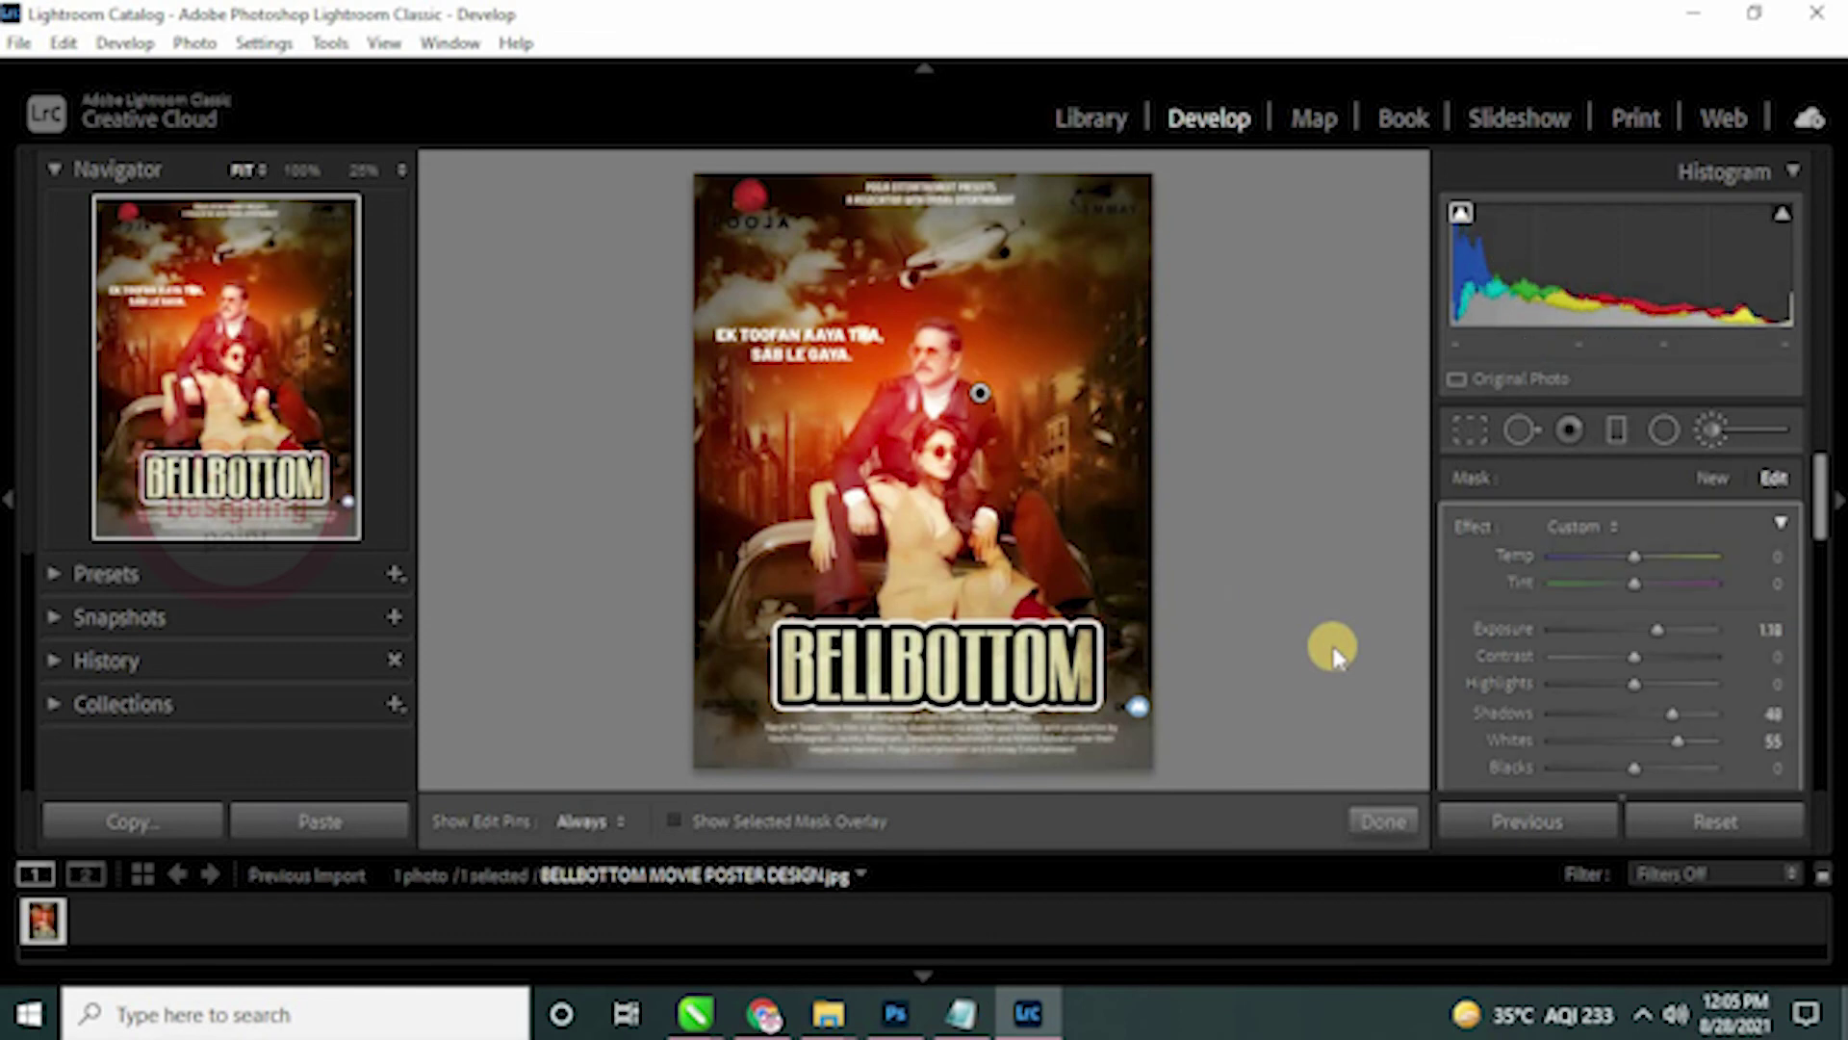
key("ctrl+z")
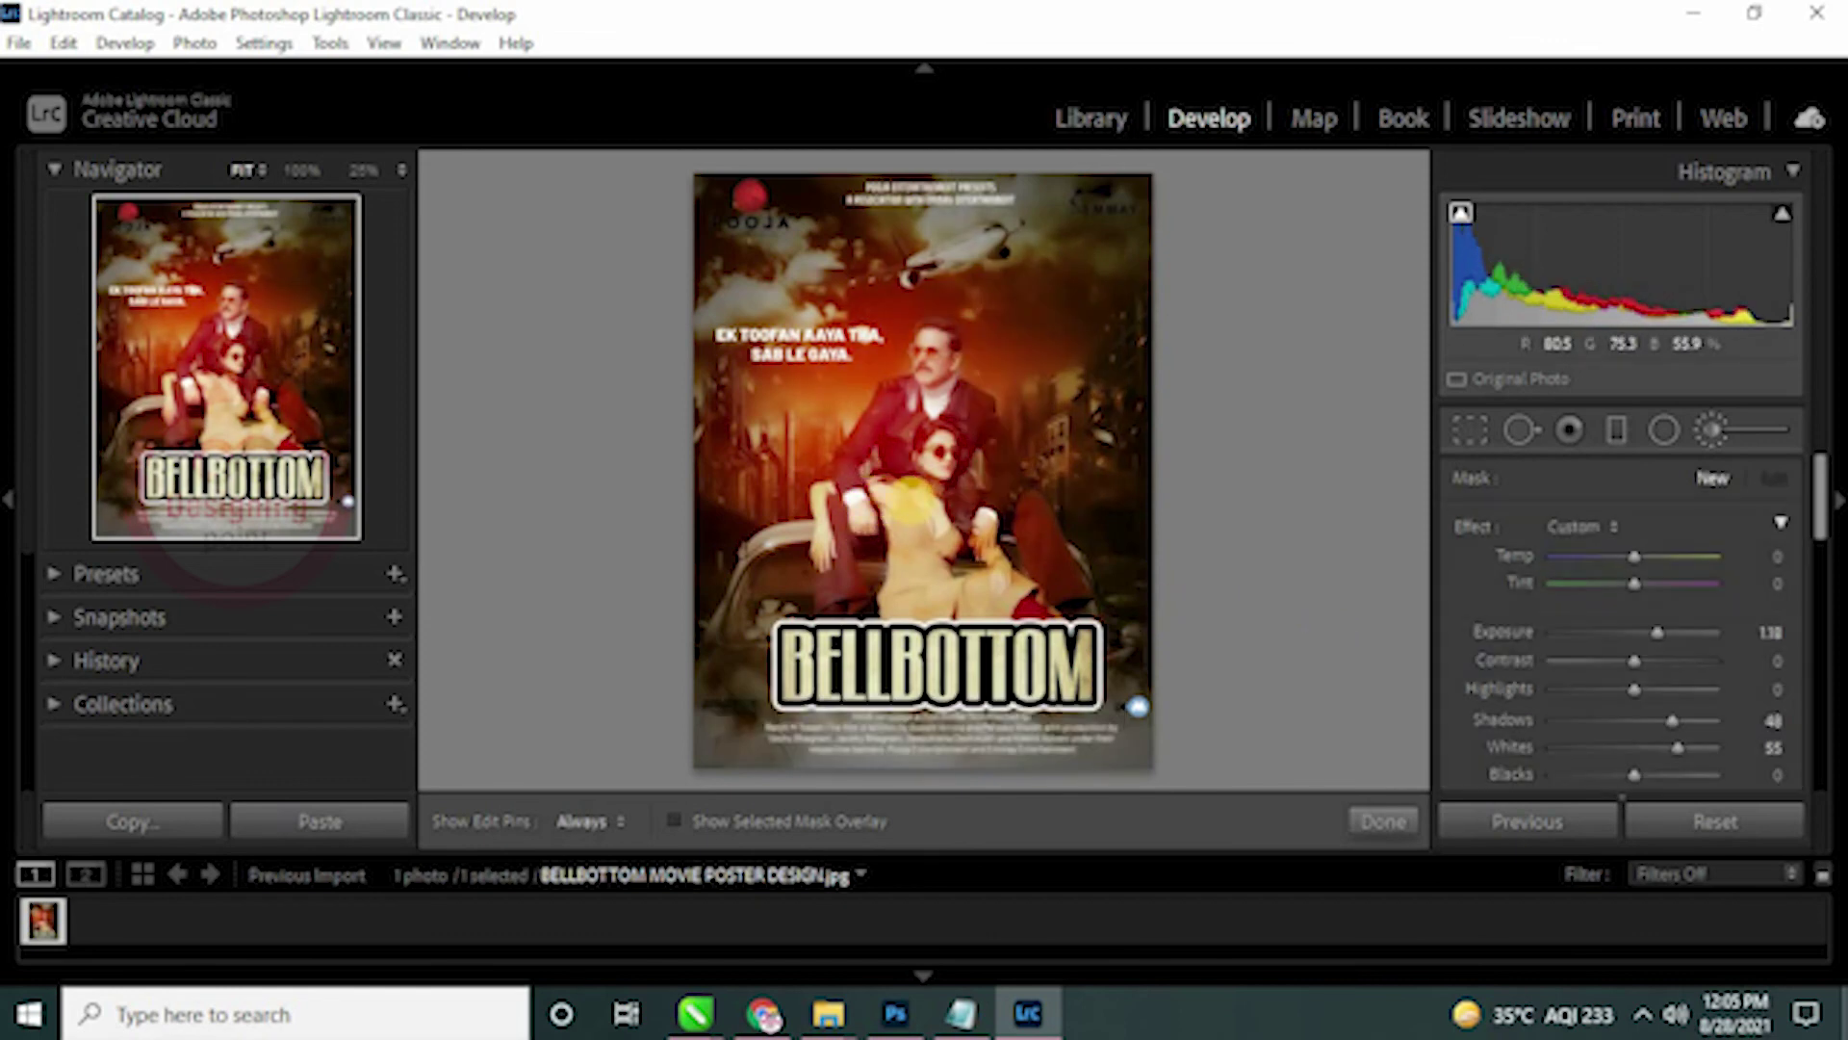
Step: Dab the Adjustment Brush on the woman's chest with Temp -34, Tint -29, Exposure 1.04, Contrast 56, Highlights -41, Shadows -8, Whites 1 and Blacks -1
left_click(911, 500)
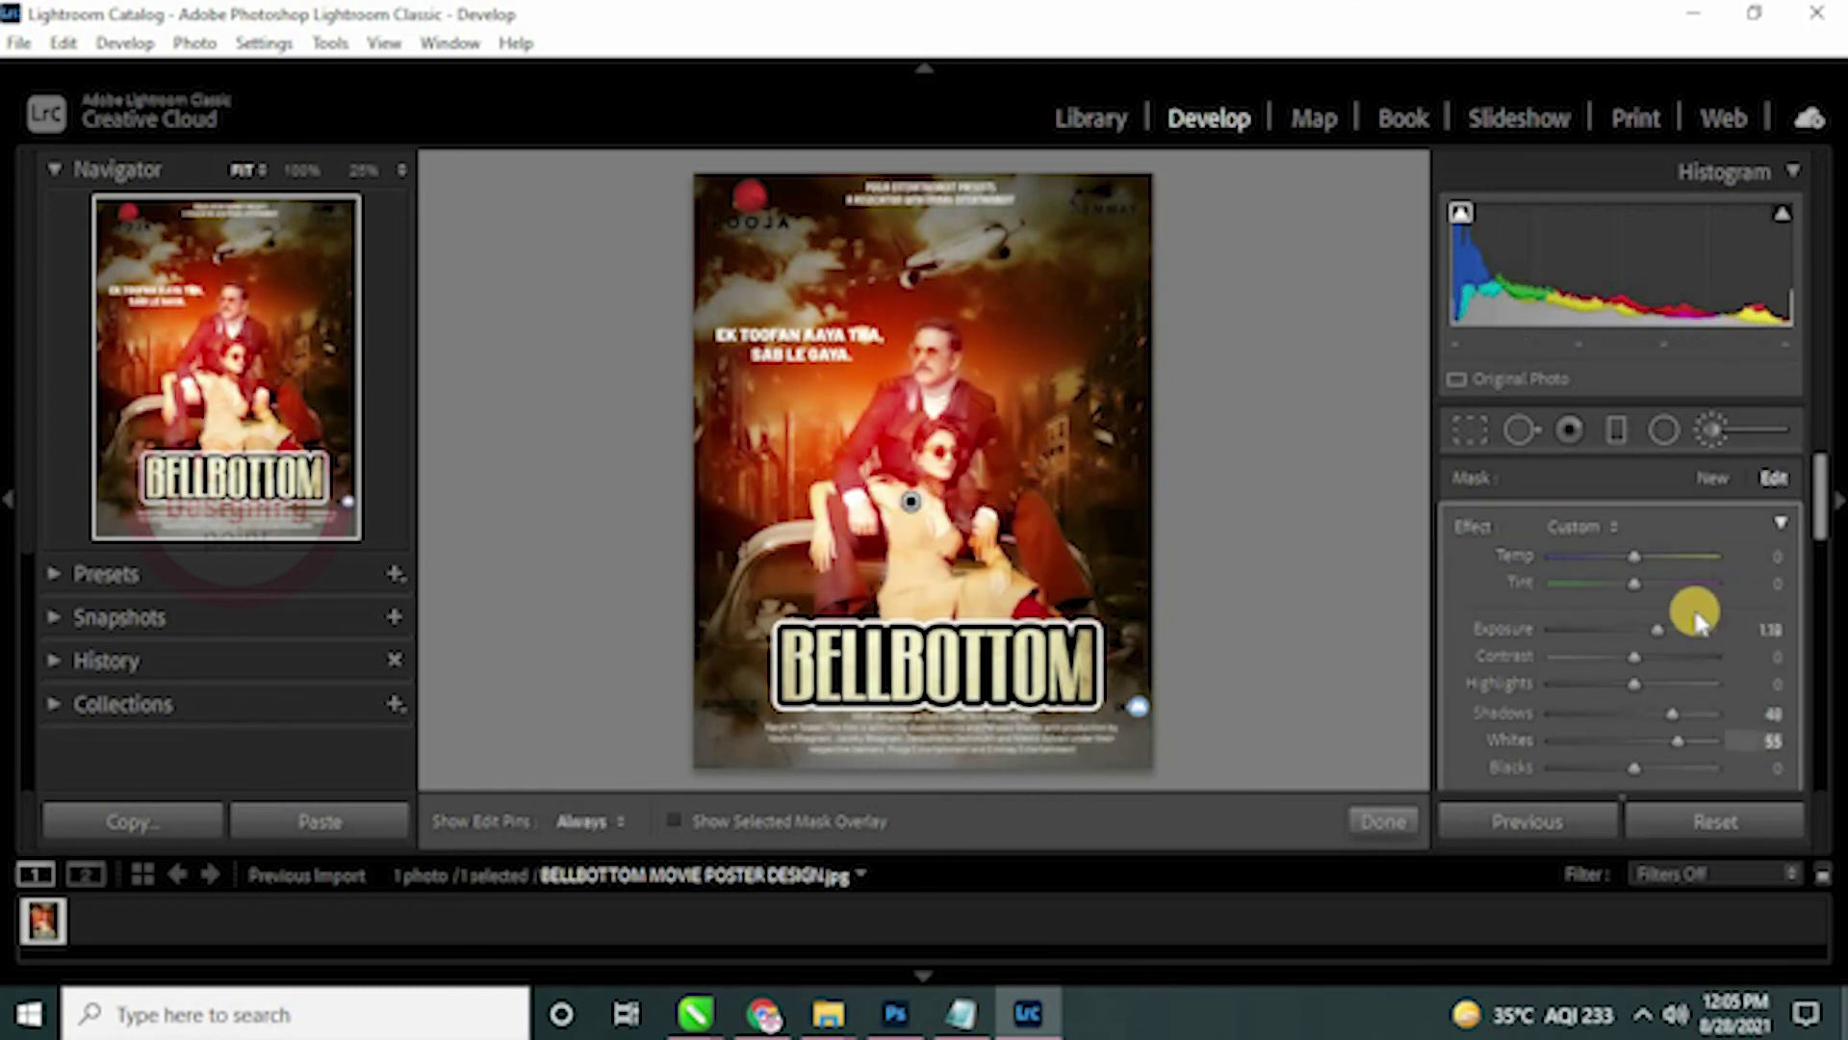
mouse_move(1637, 566)
left_mouse_down()
mouse_move(1666, 561)
mouse_move(1604, 594)
mouse_move(1650, 631)
mouse_move(1592, 632)
mouse_move(1654, 633)
mouse_move(1630, 654)
mouse_move(1682, 658)
mouse_move(1601, 683)
left_mouse_up()
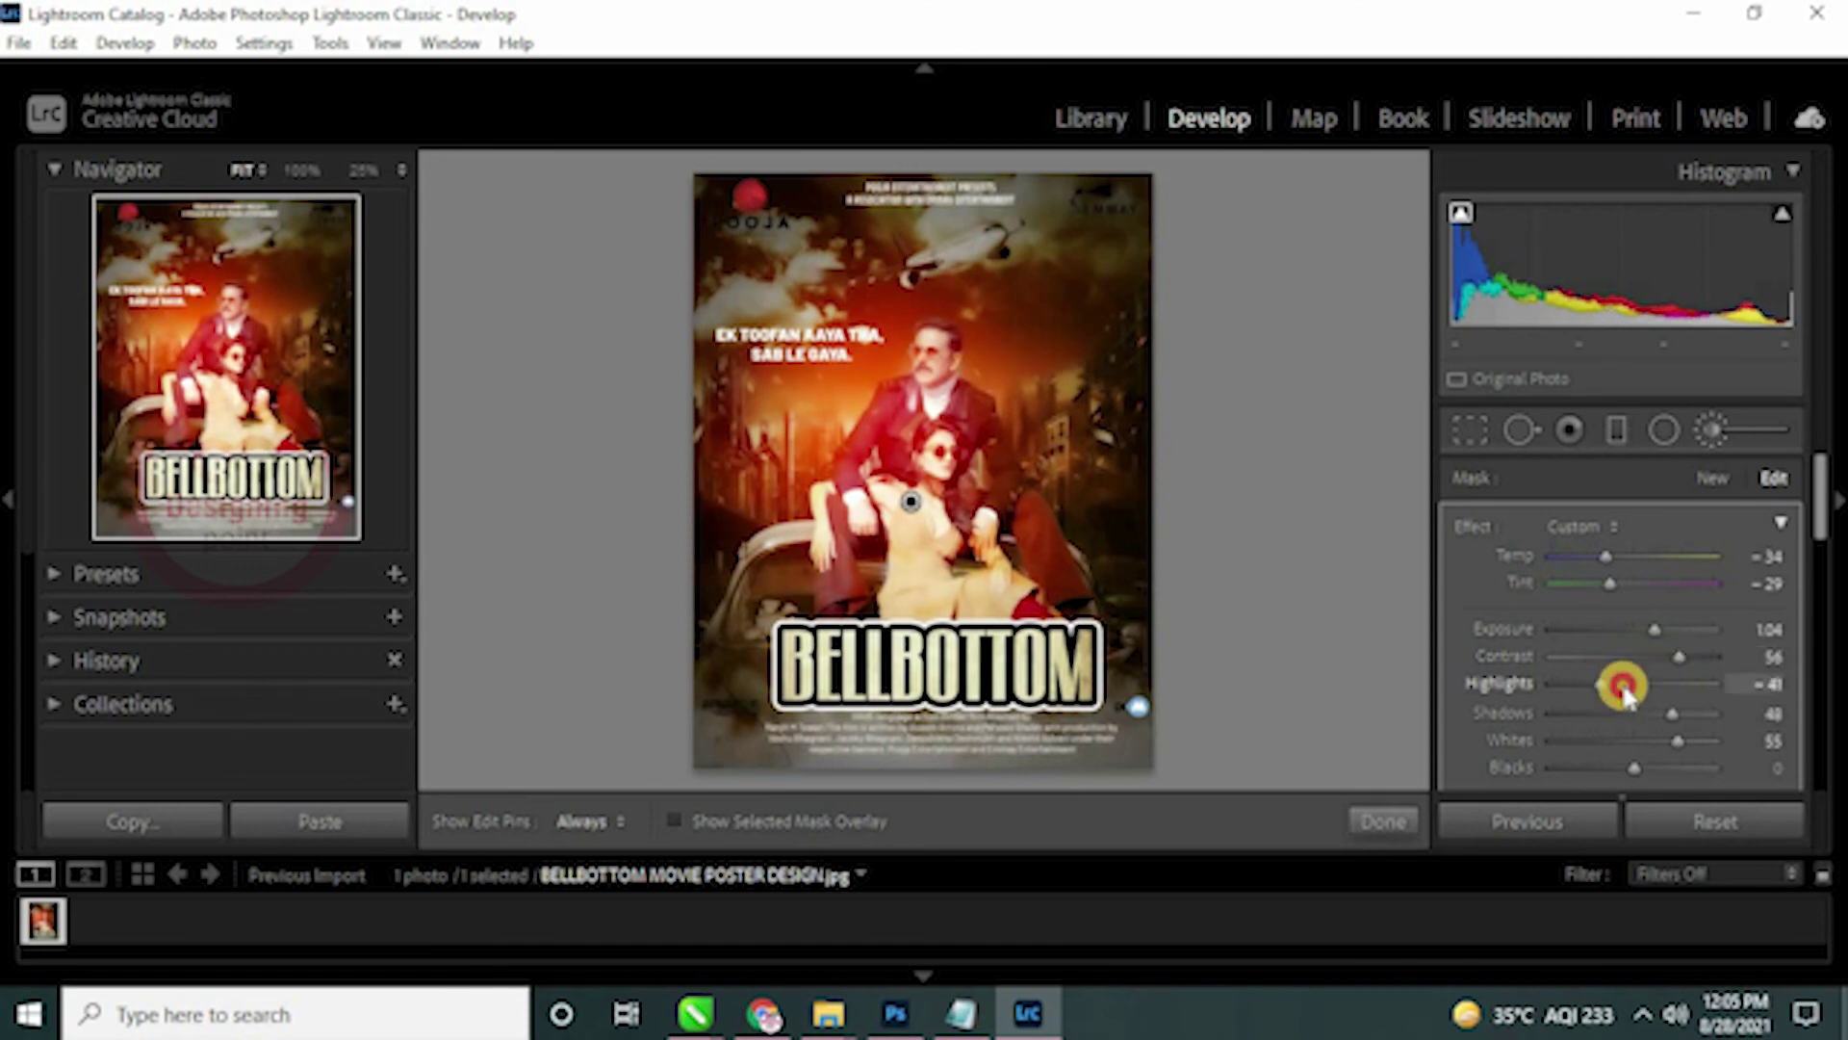
left_click(1626, 713)
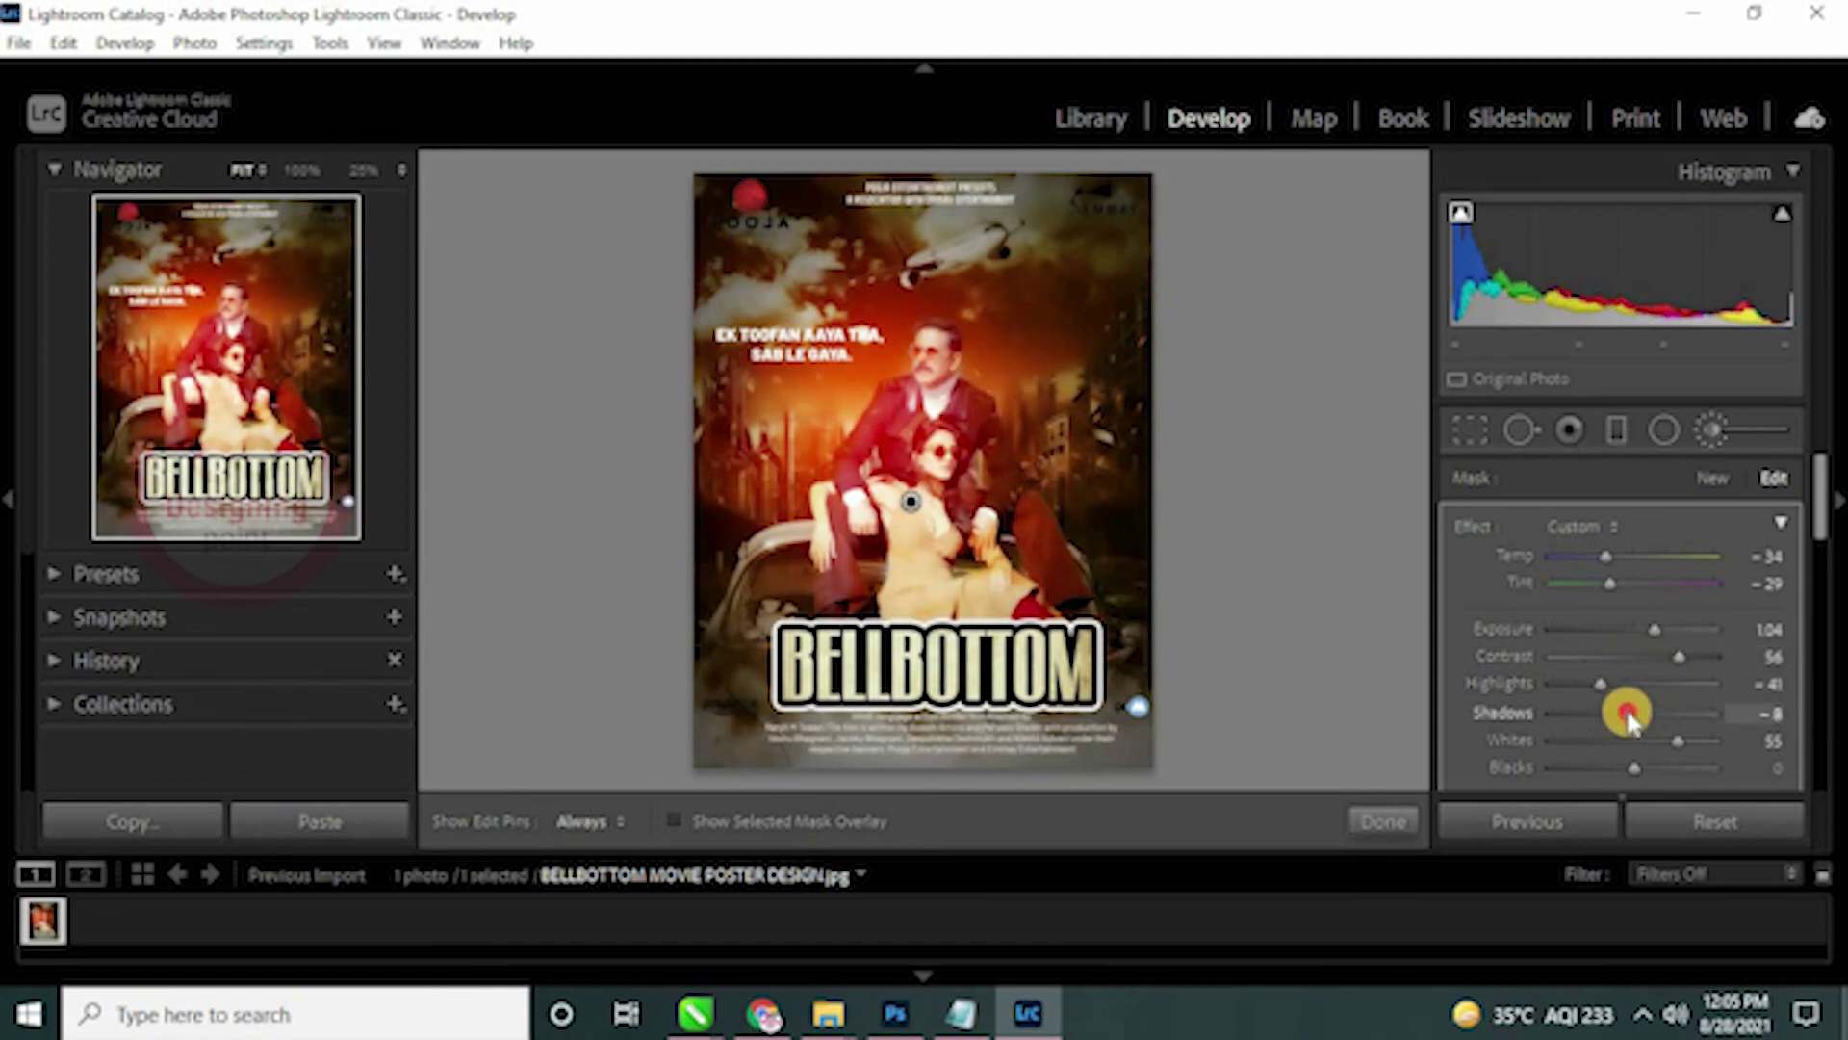
left_click_drag(1676, 742, 1643, 772)
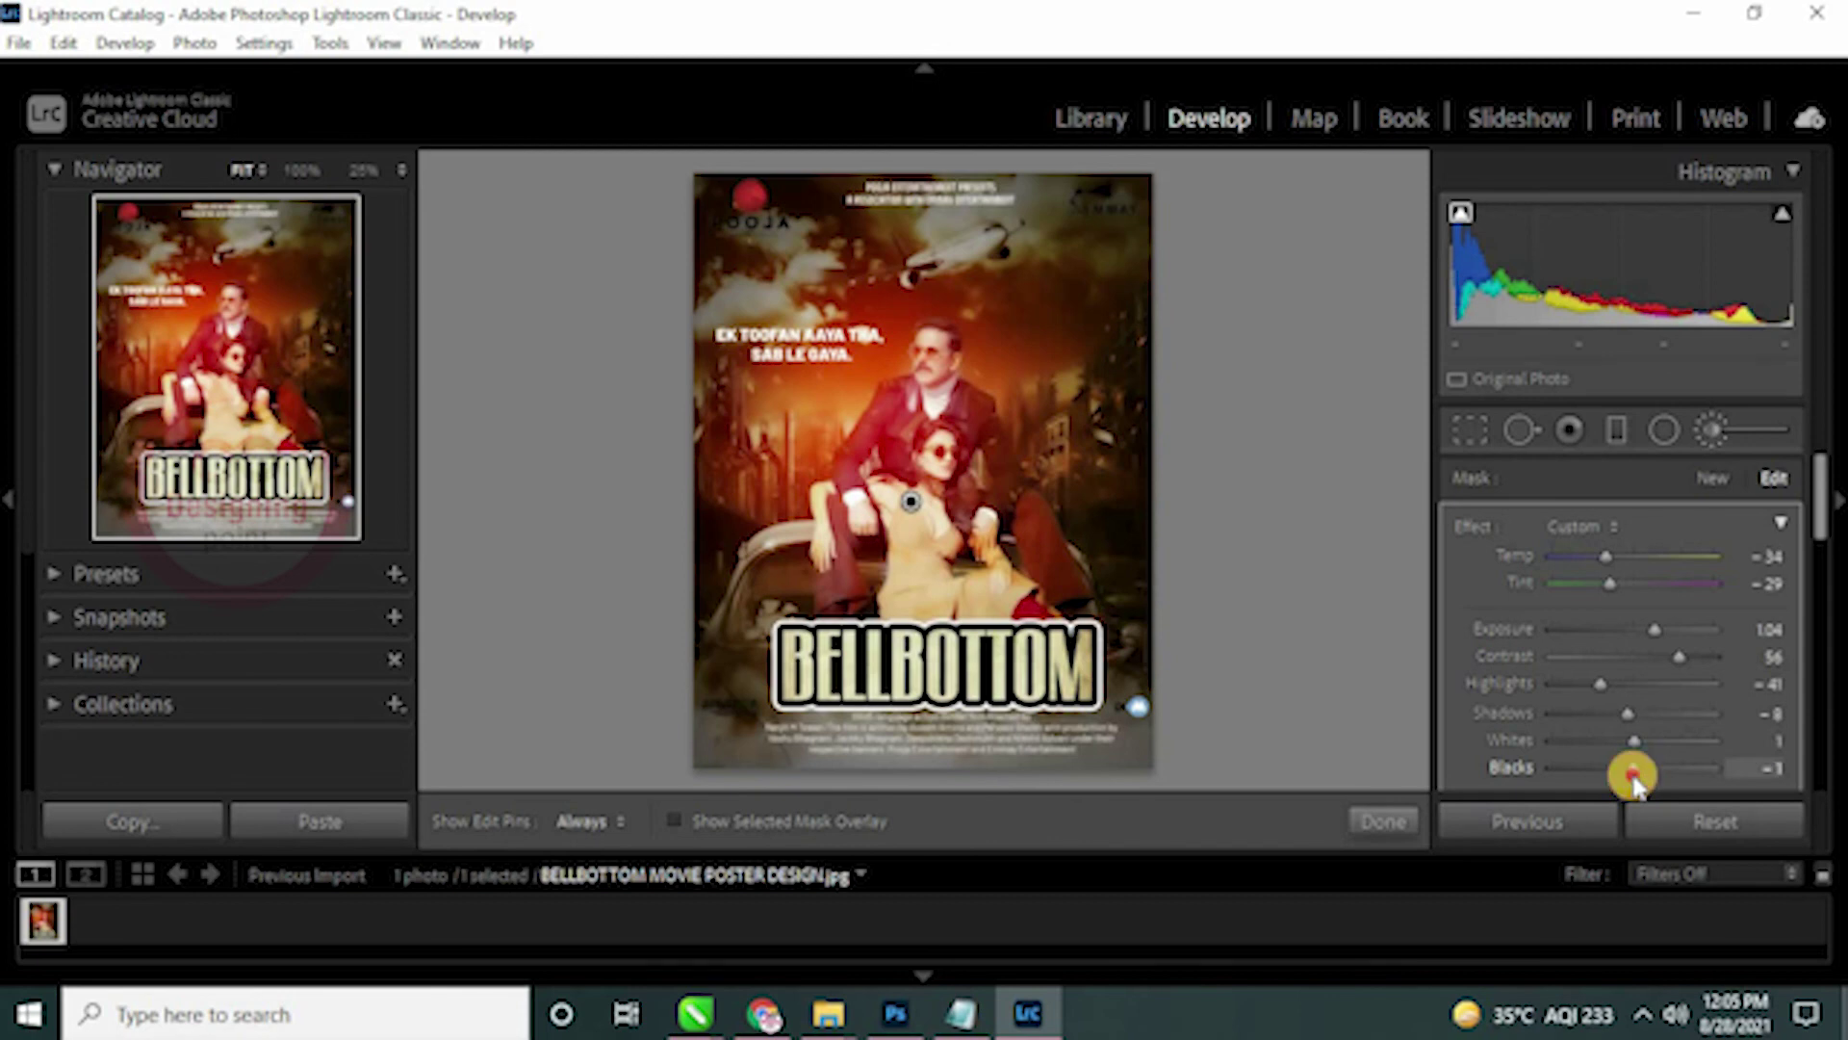
Step: Set the brush adjustment's Clarity to 56, Dehaze to 66 and Hue to 11.2
left_click_drag(1816, 516, 1816, 574)
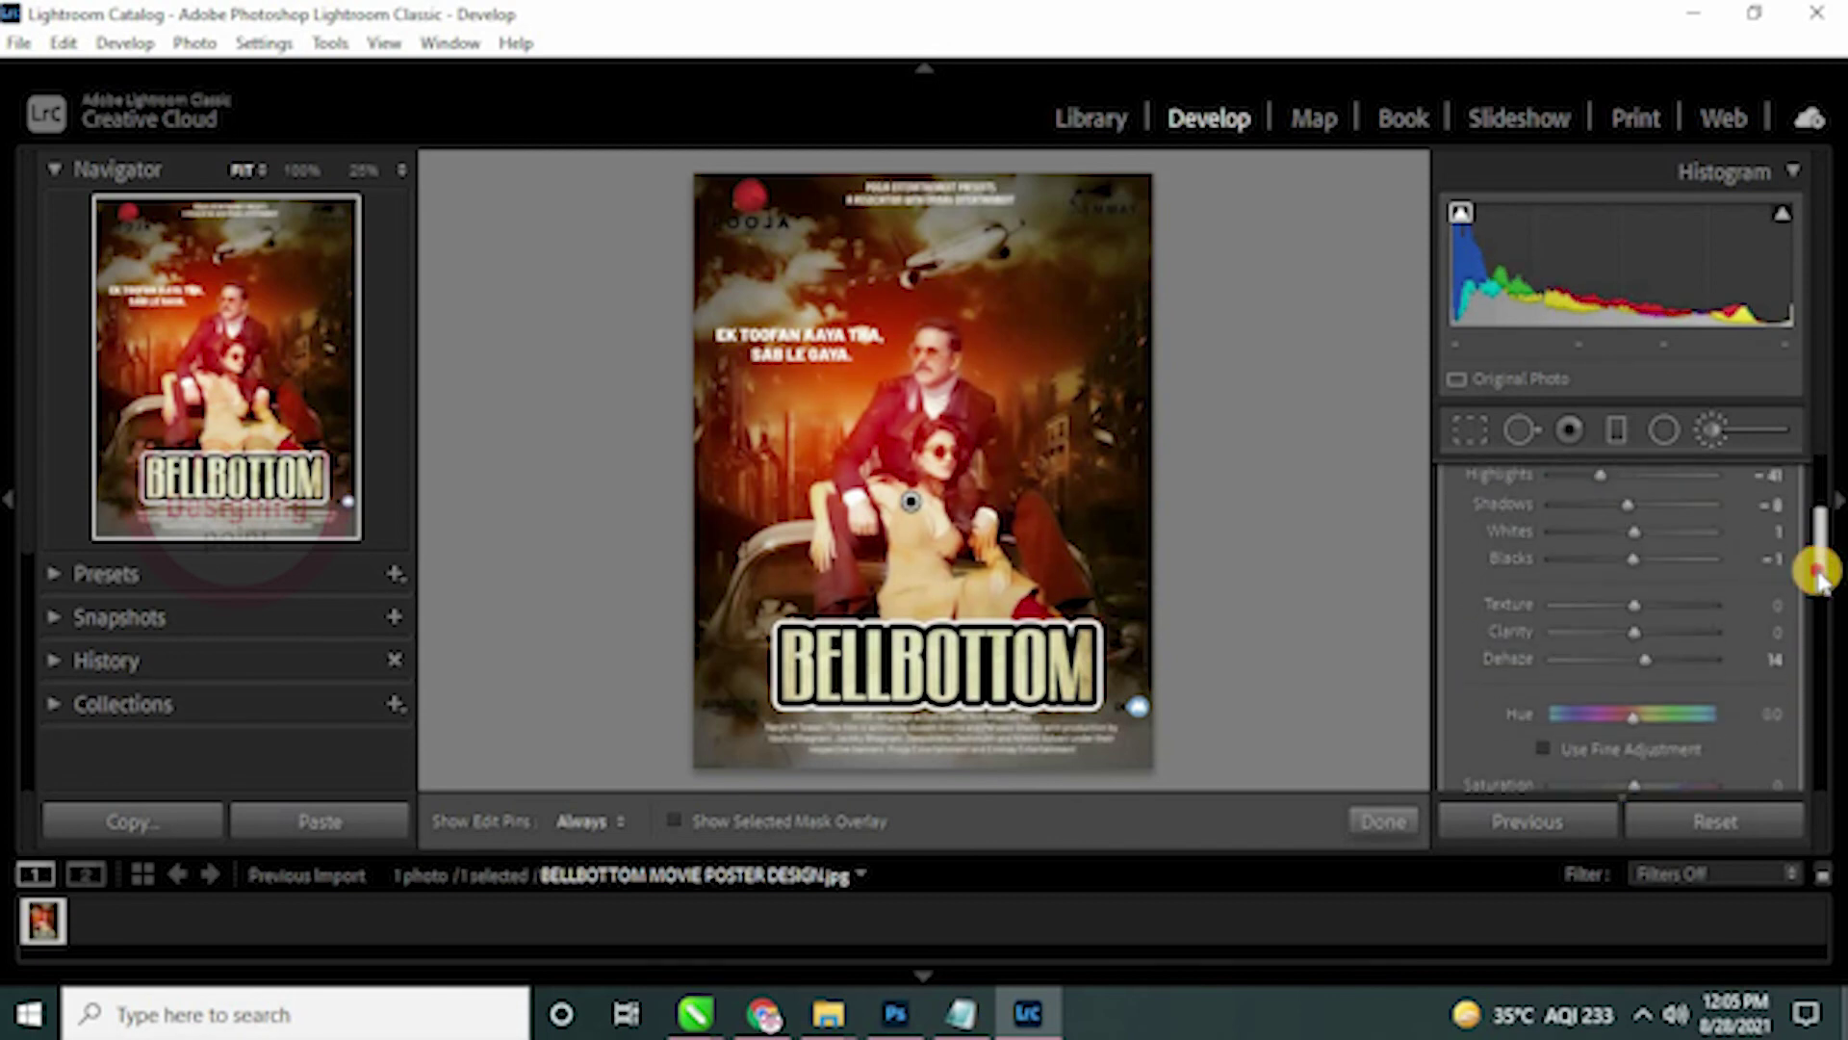
left_click_drag(1637, 636, 1689, 664)
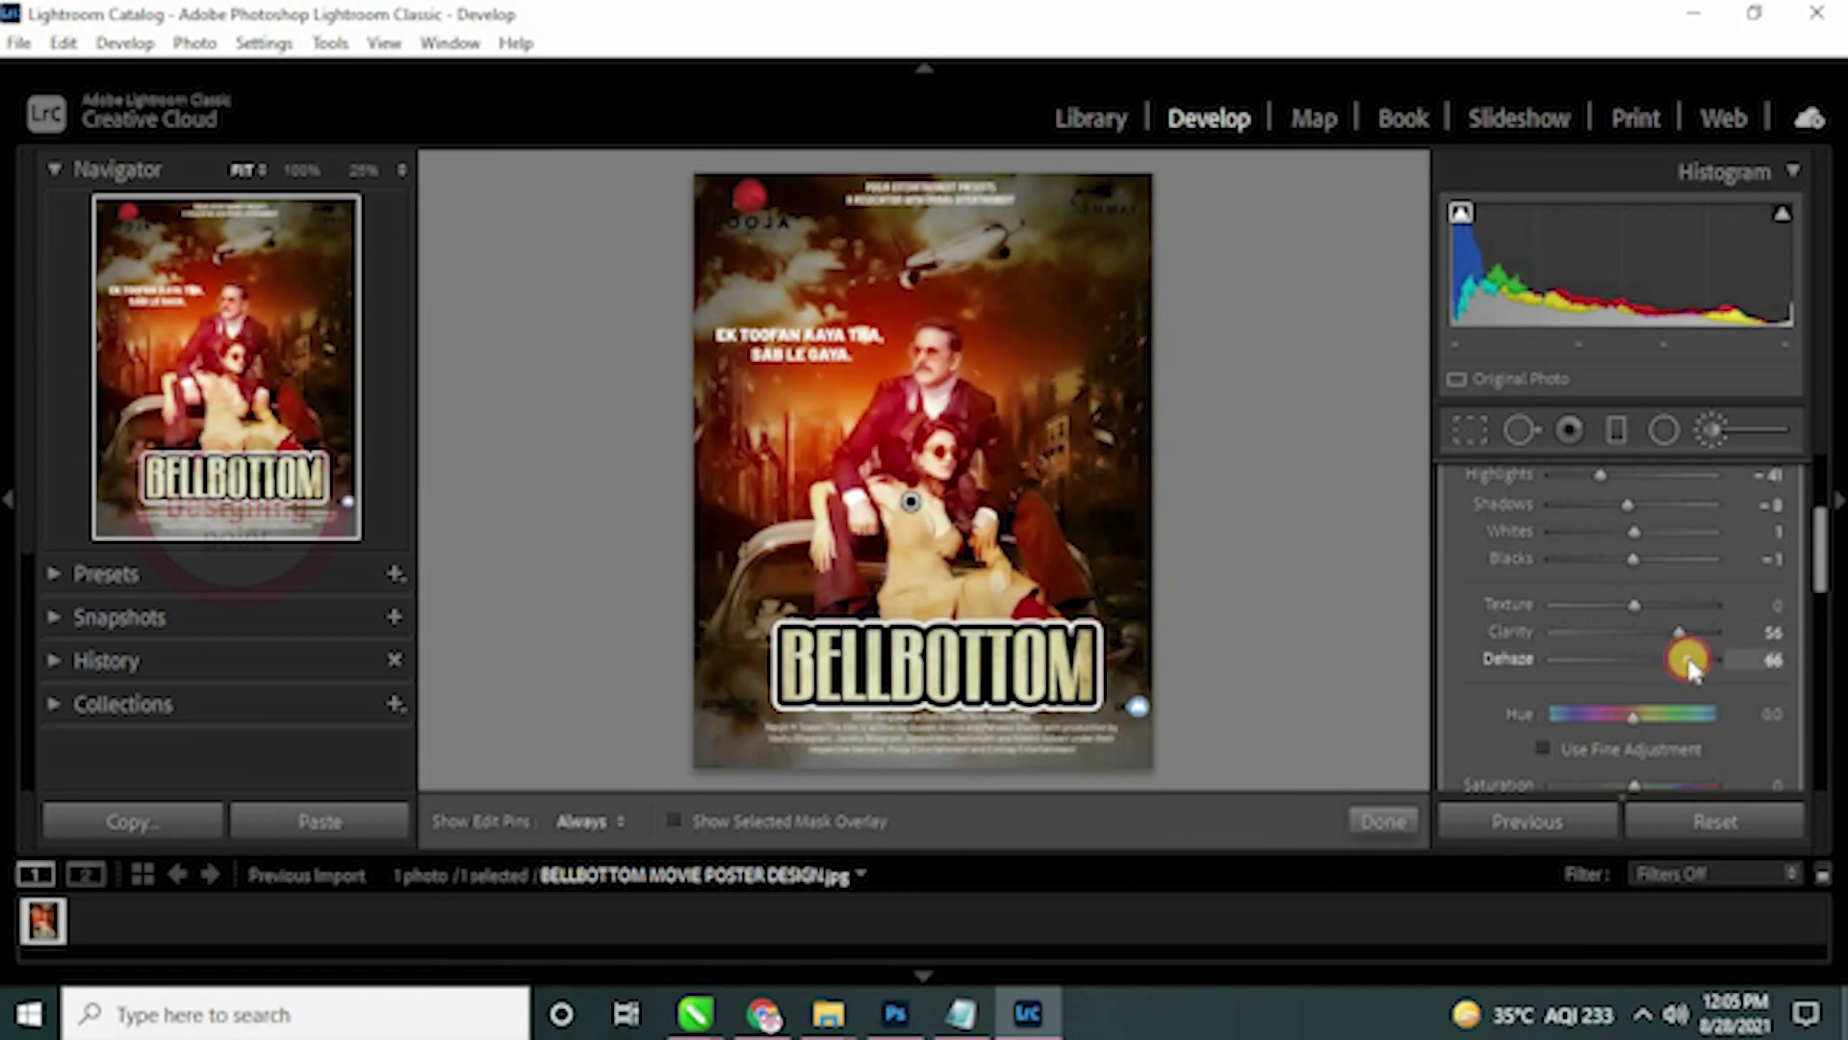
left_click_drag(1819, 553, 1822, 621)
scroll(1633, 568, "up", 1)
left_click_drag(1636, 535, 1643, 550)
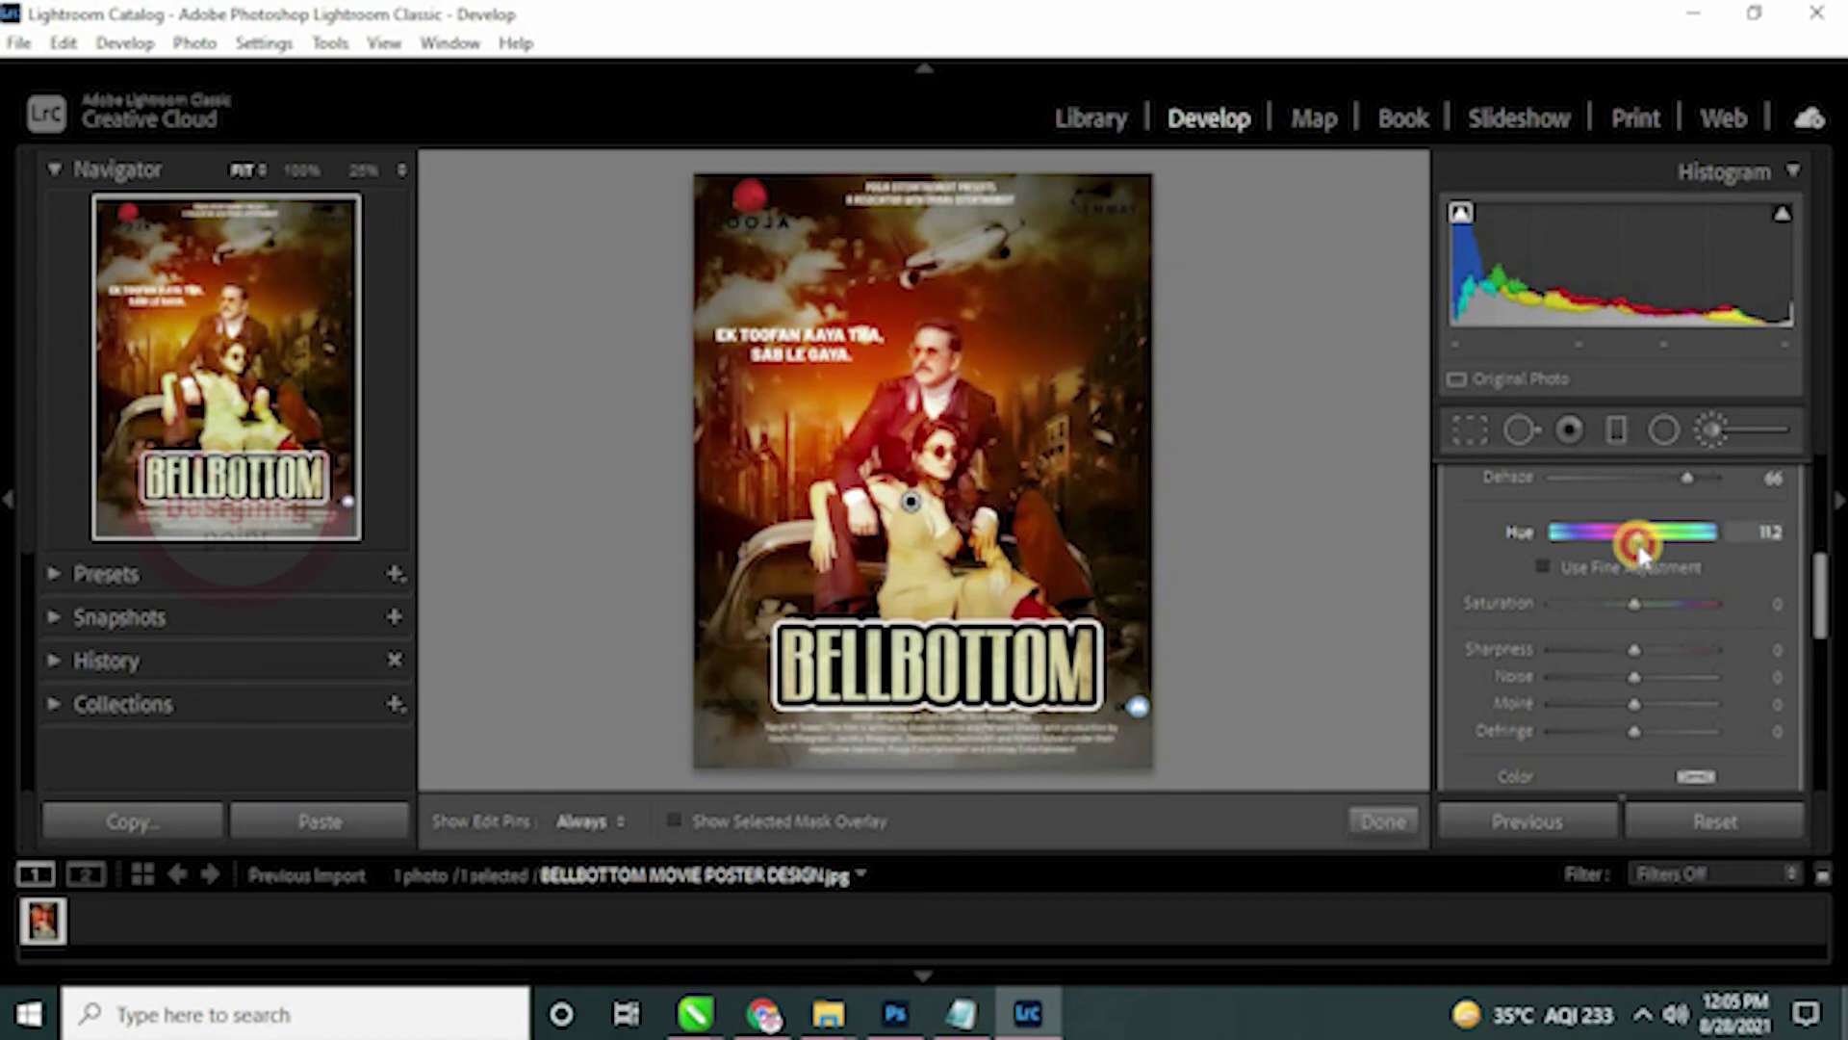
left_click_drag(1641, 549, 1640, 551)
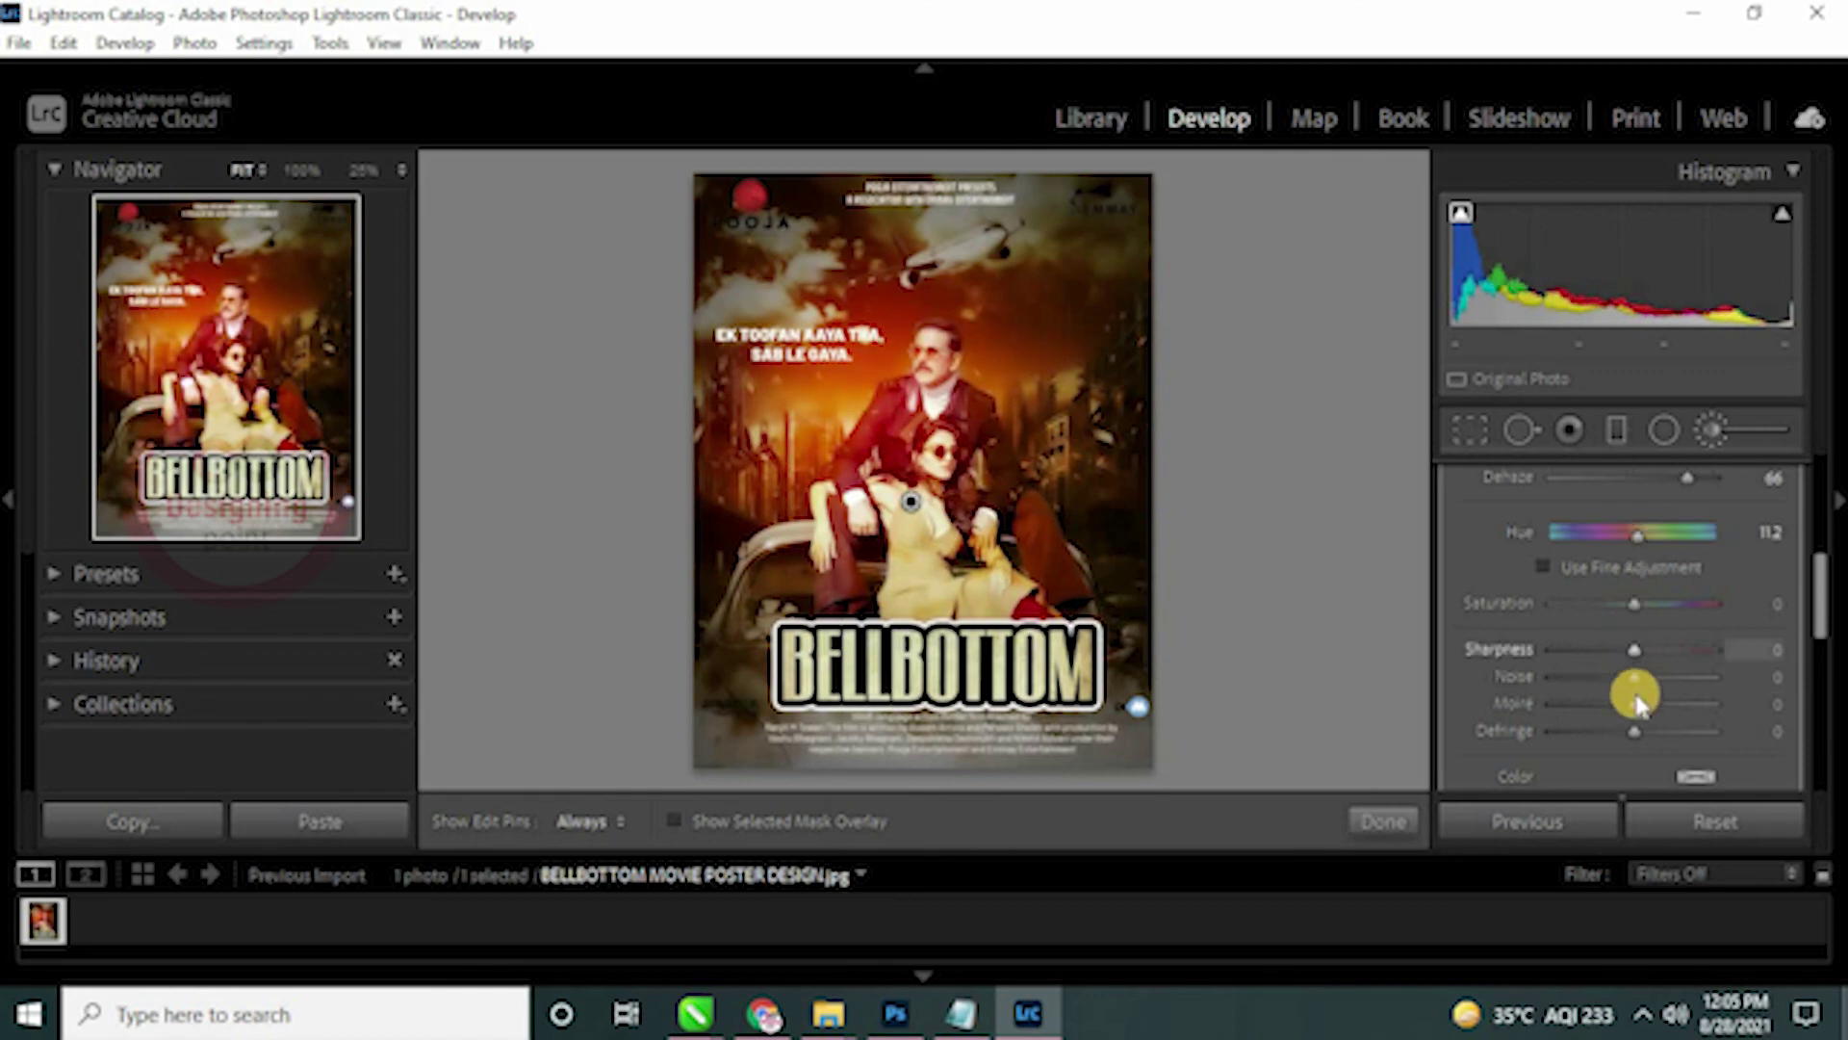
left_click_drag(1820, 627, 1818, 491)
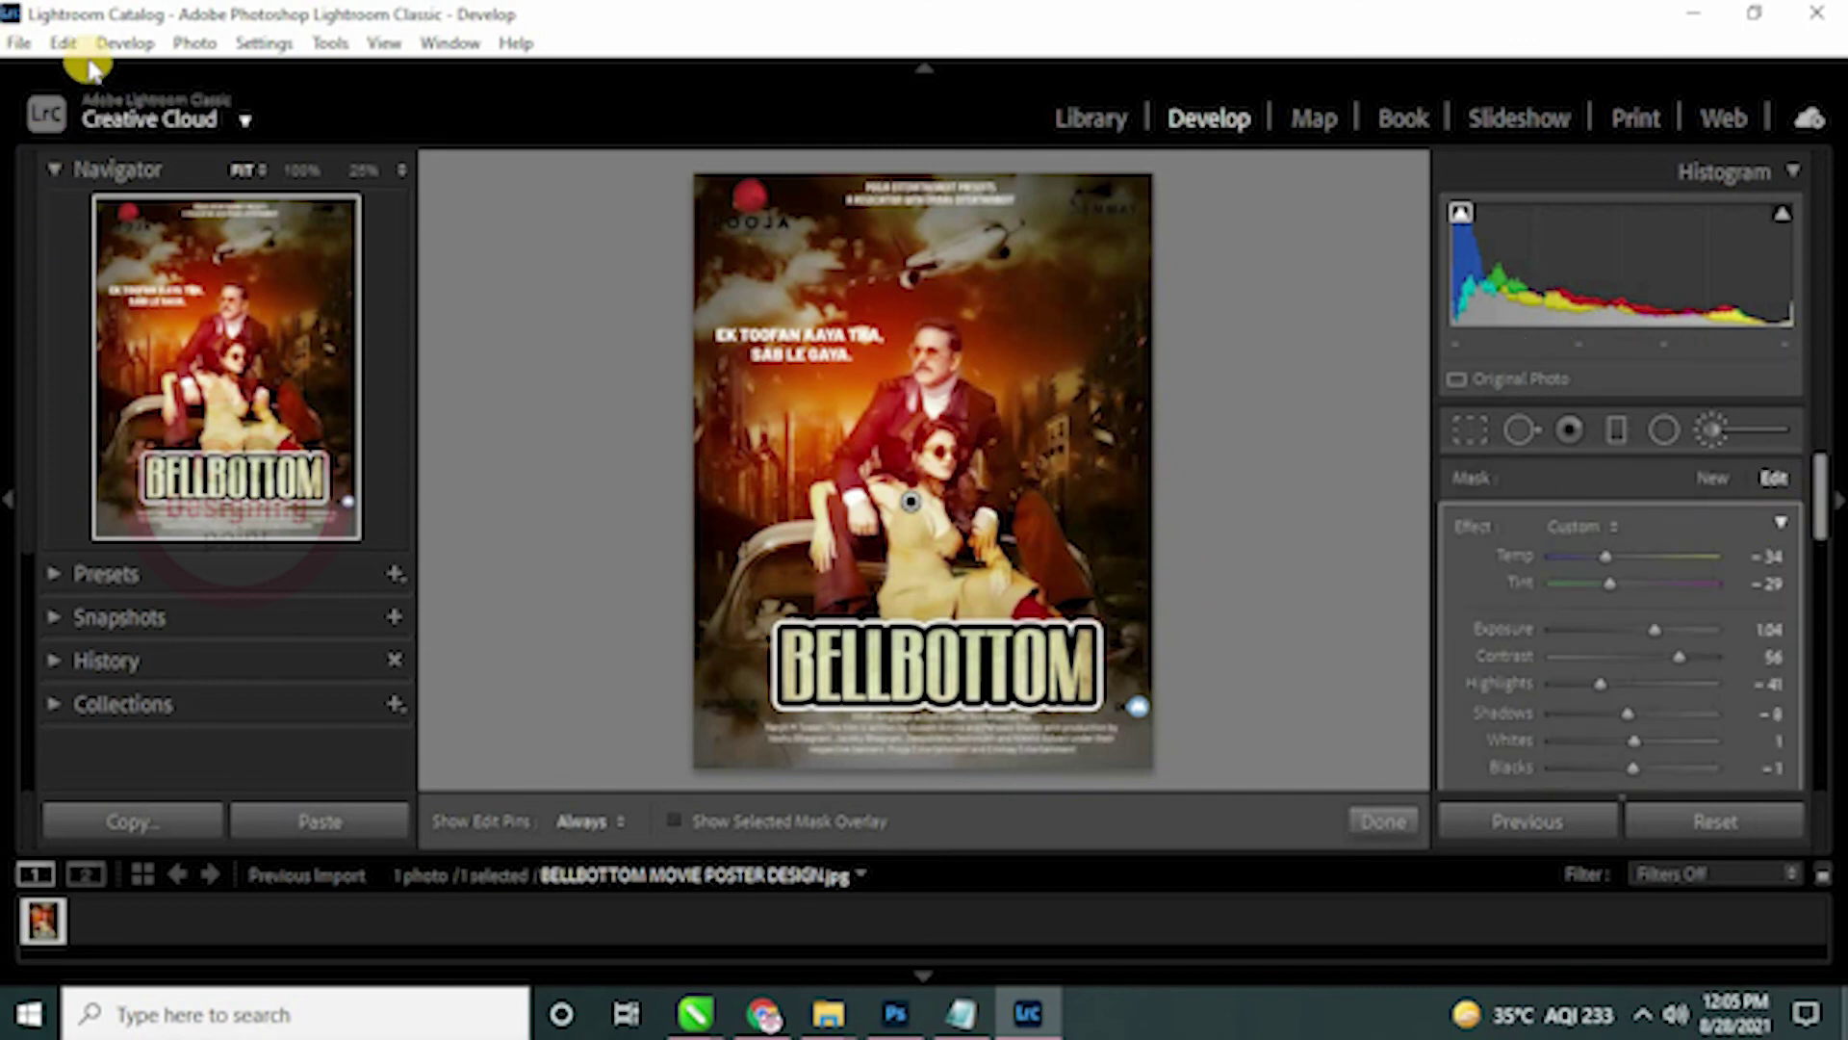
Step: Start exporting the poster and set the export location to the Desktop folder "bellbottom MOVIE POSTER DESIGN"
left_click(19, 49)
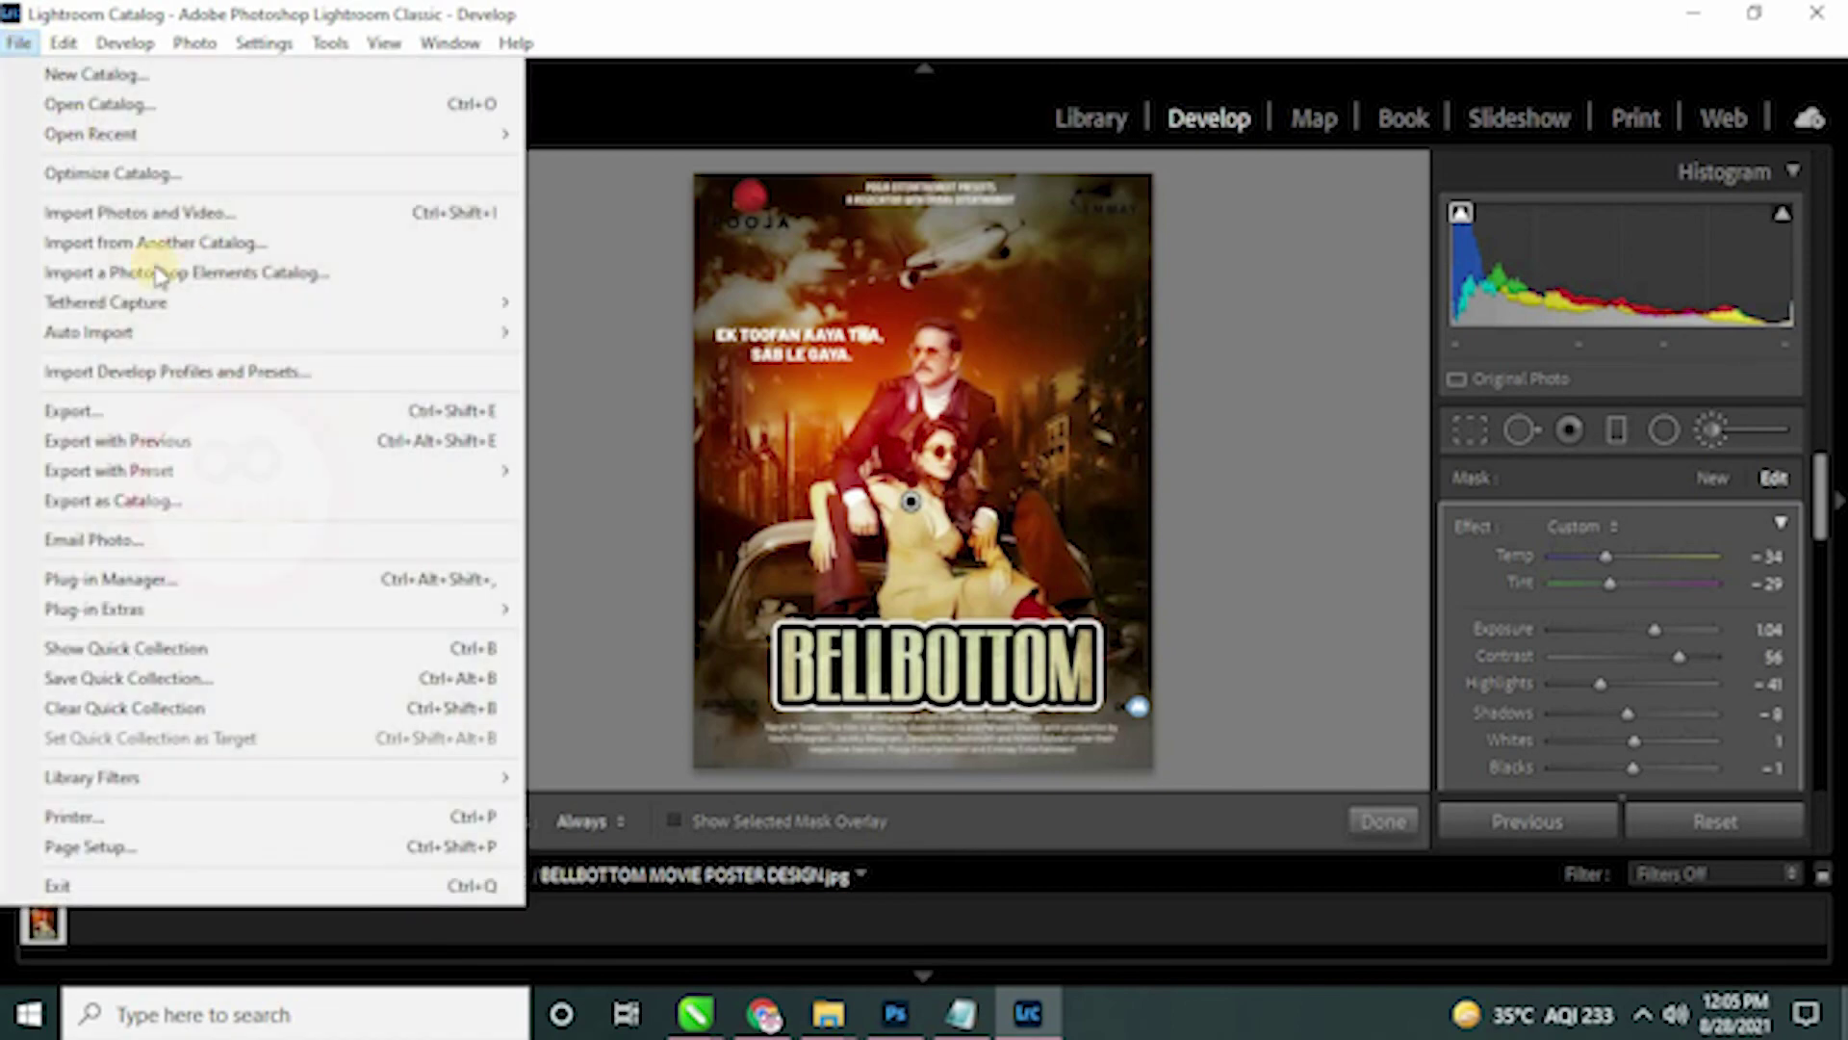
left_click(156, 414)
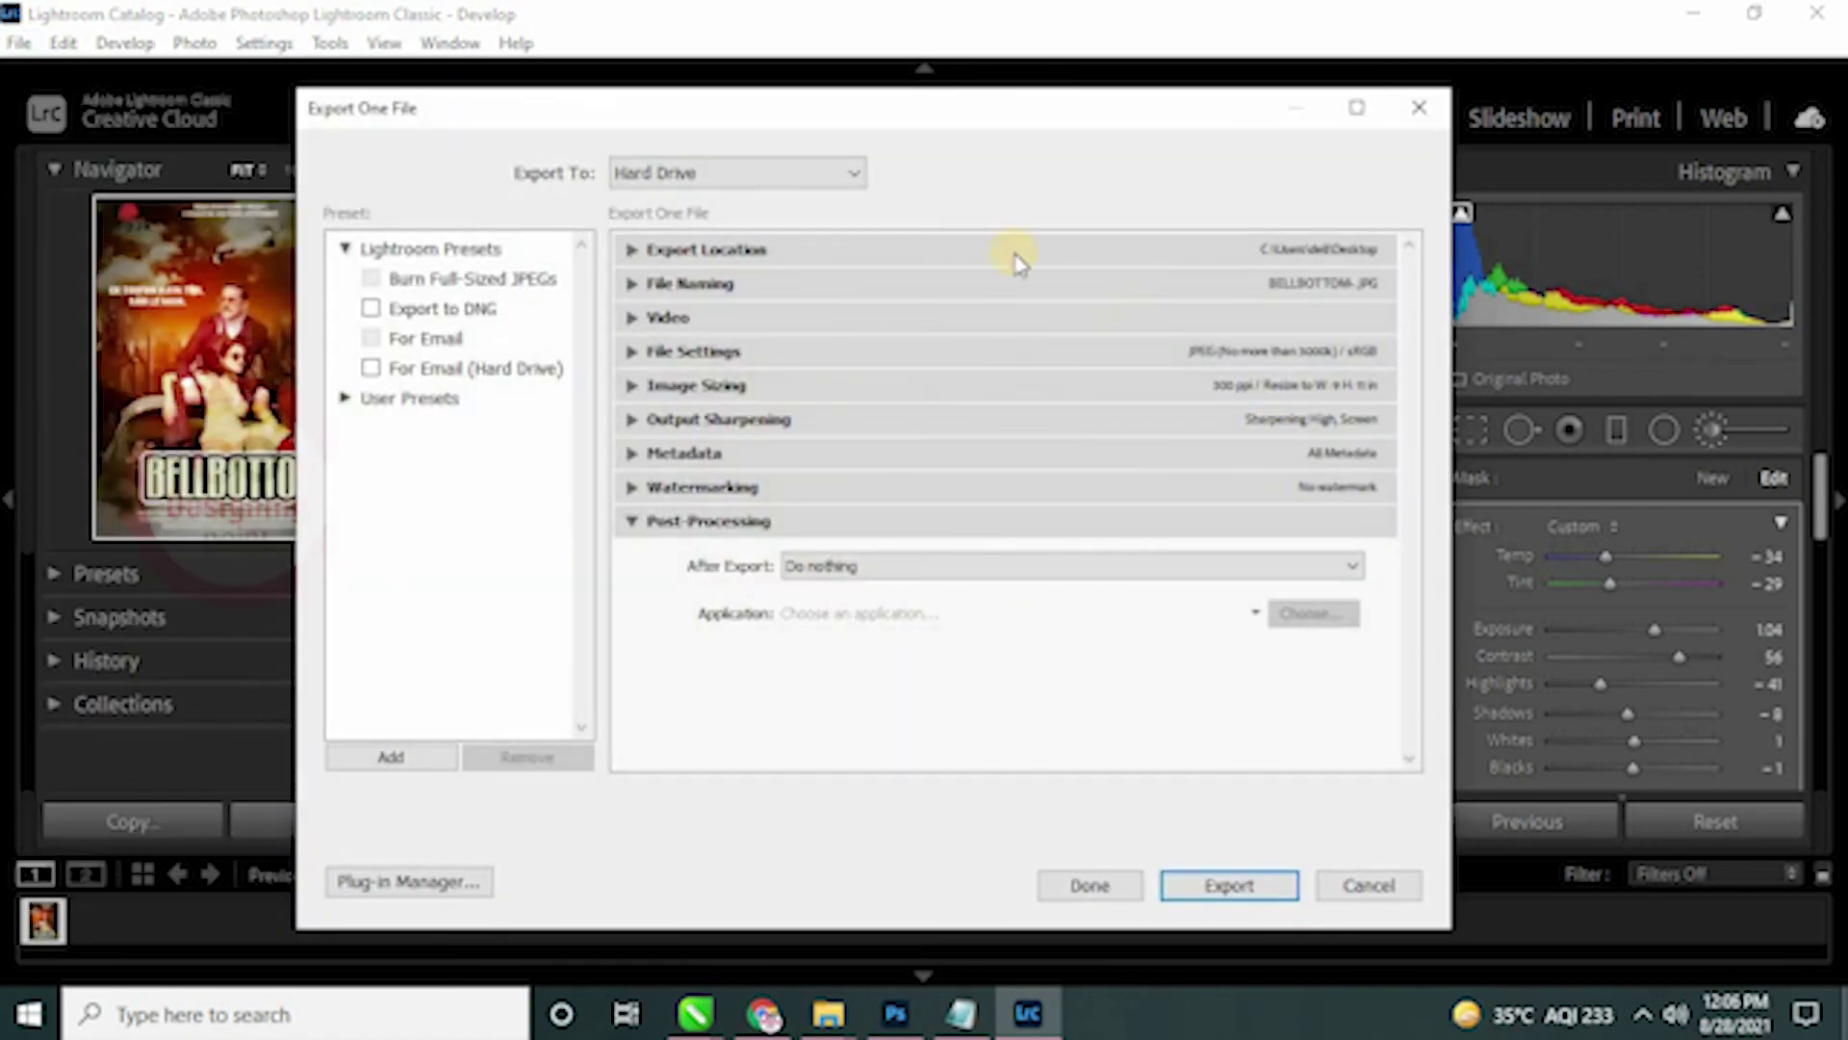
left_click(640, 254)
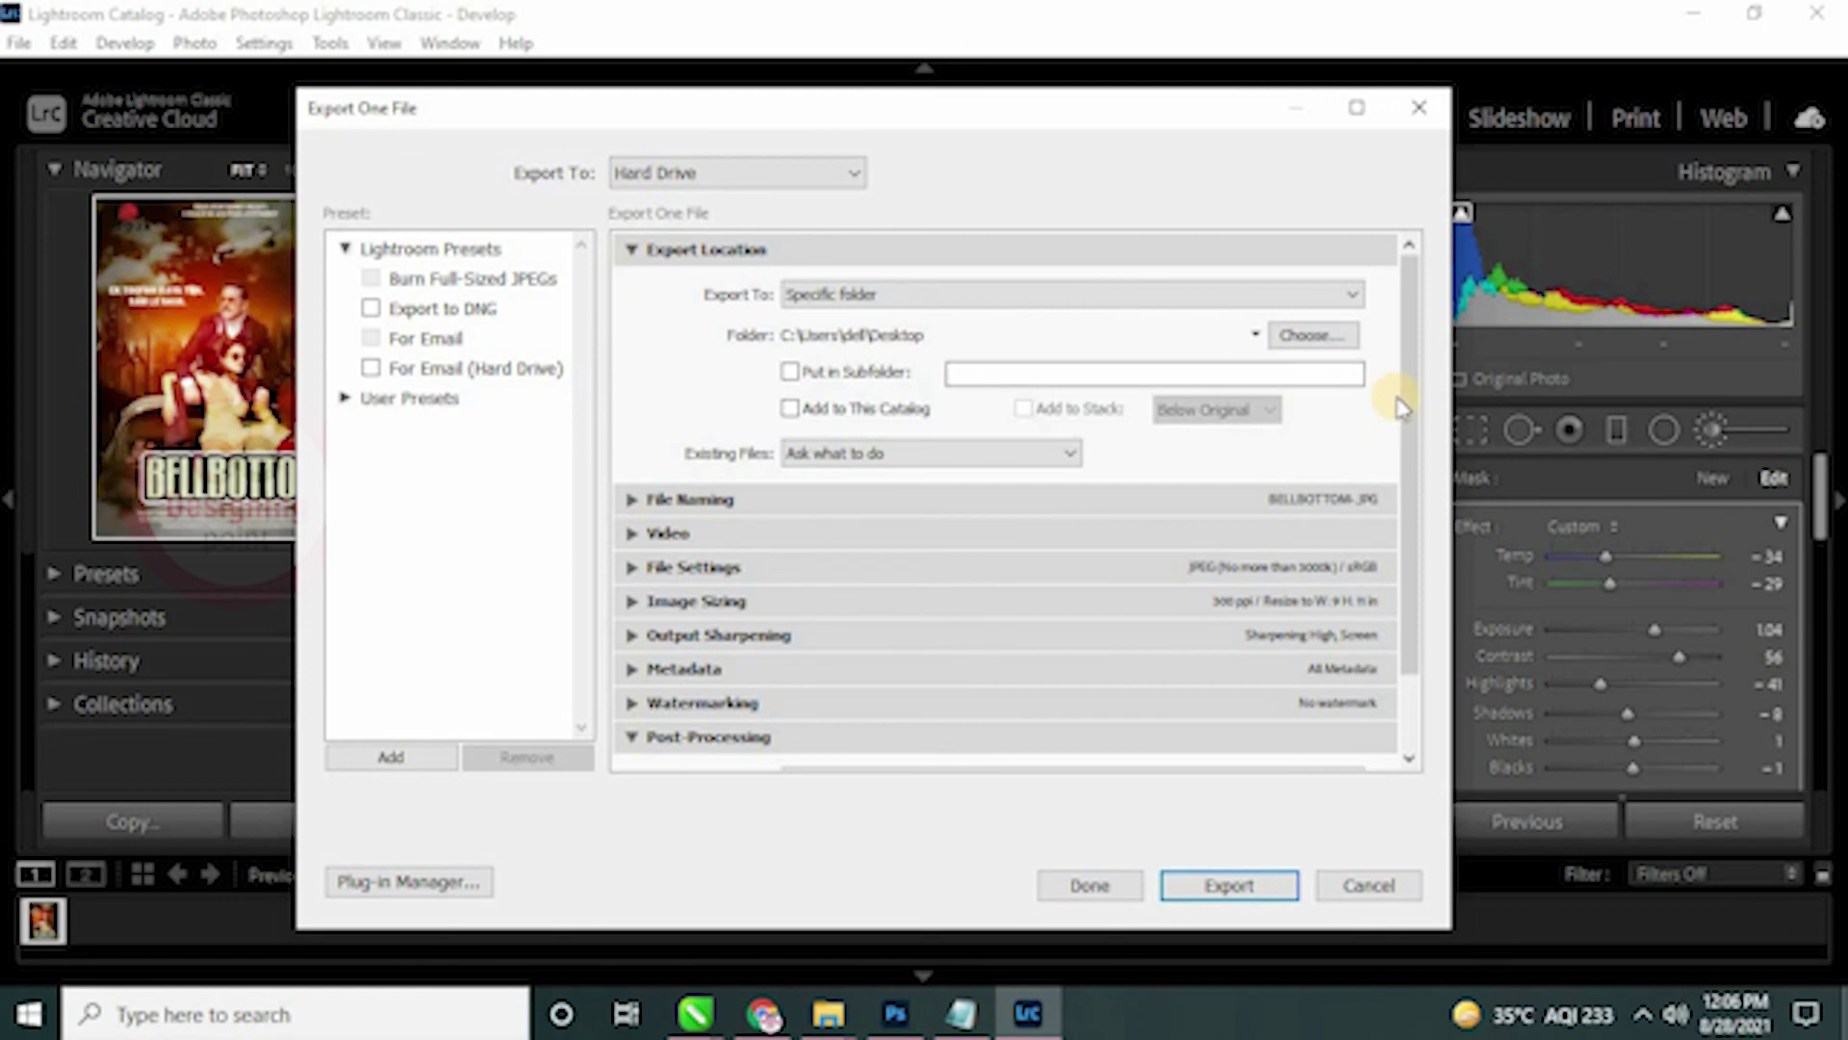
left_click(1315, 336)
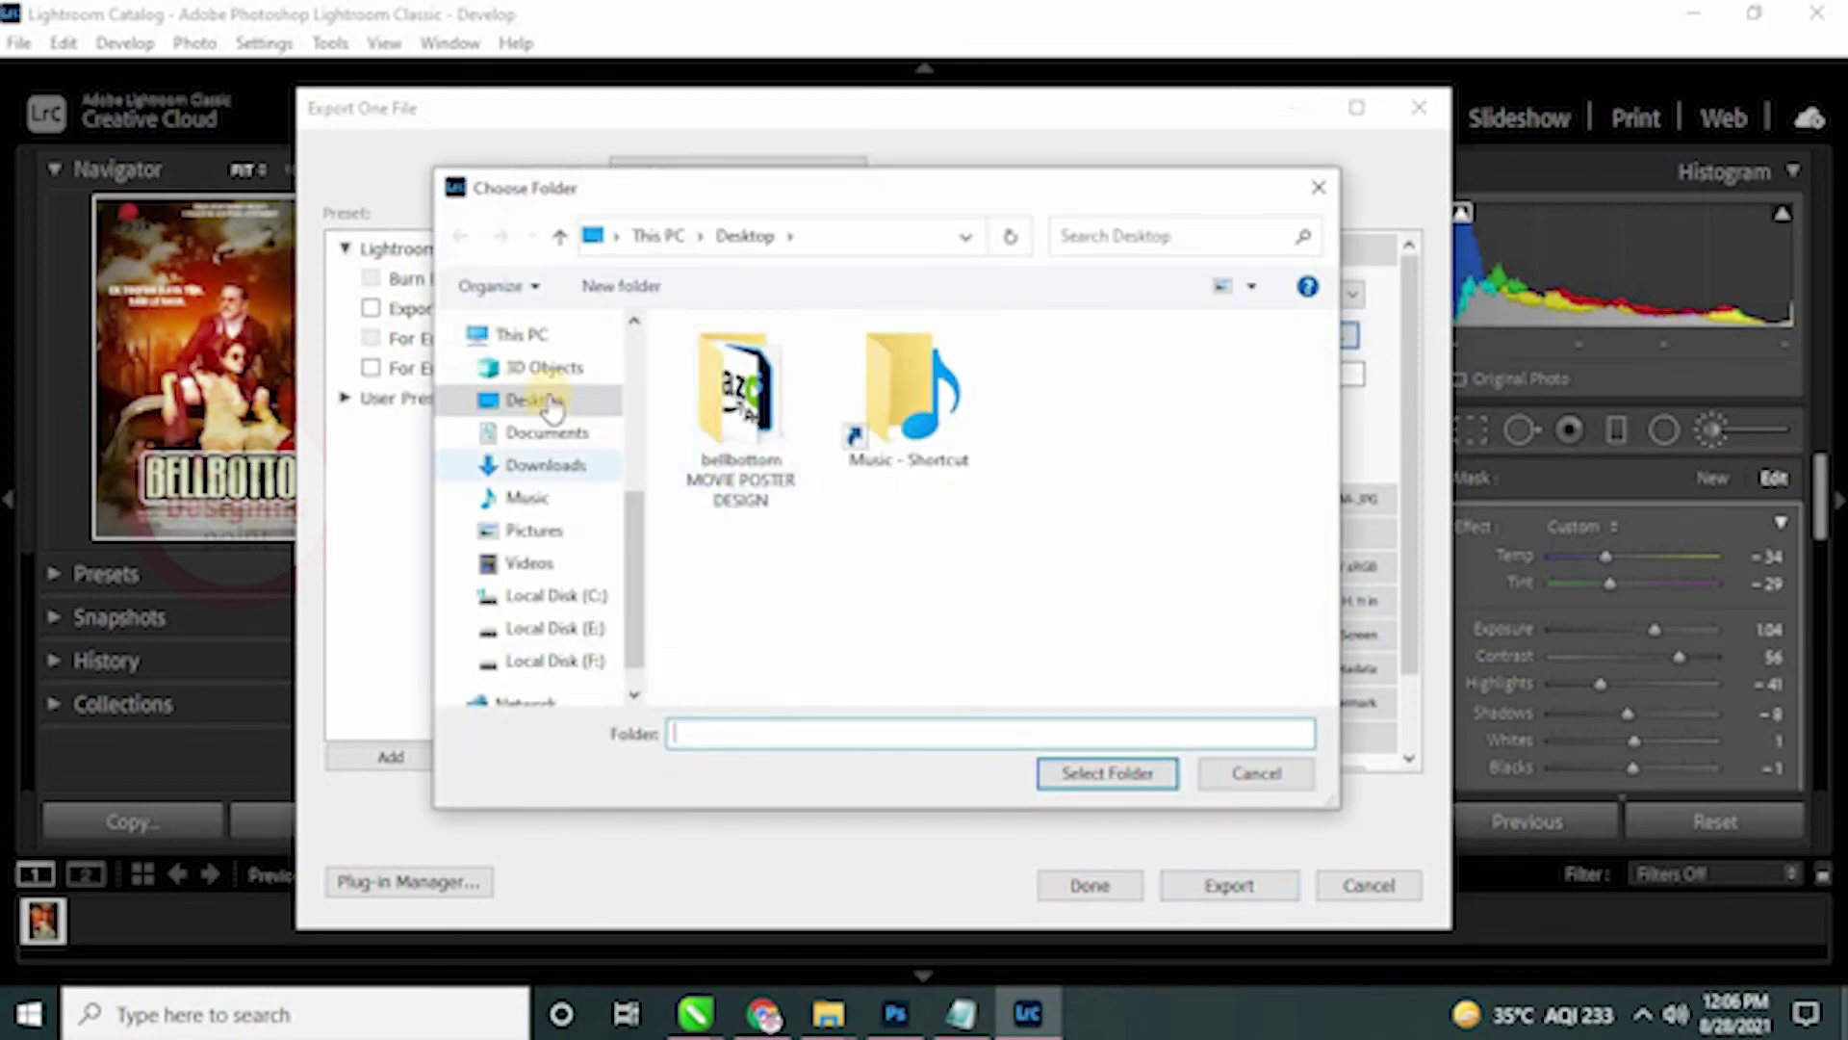
double_click(766, 397)
left_click(1105, 776)
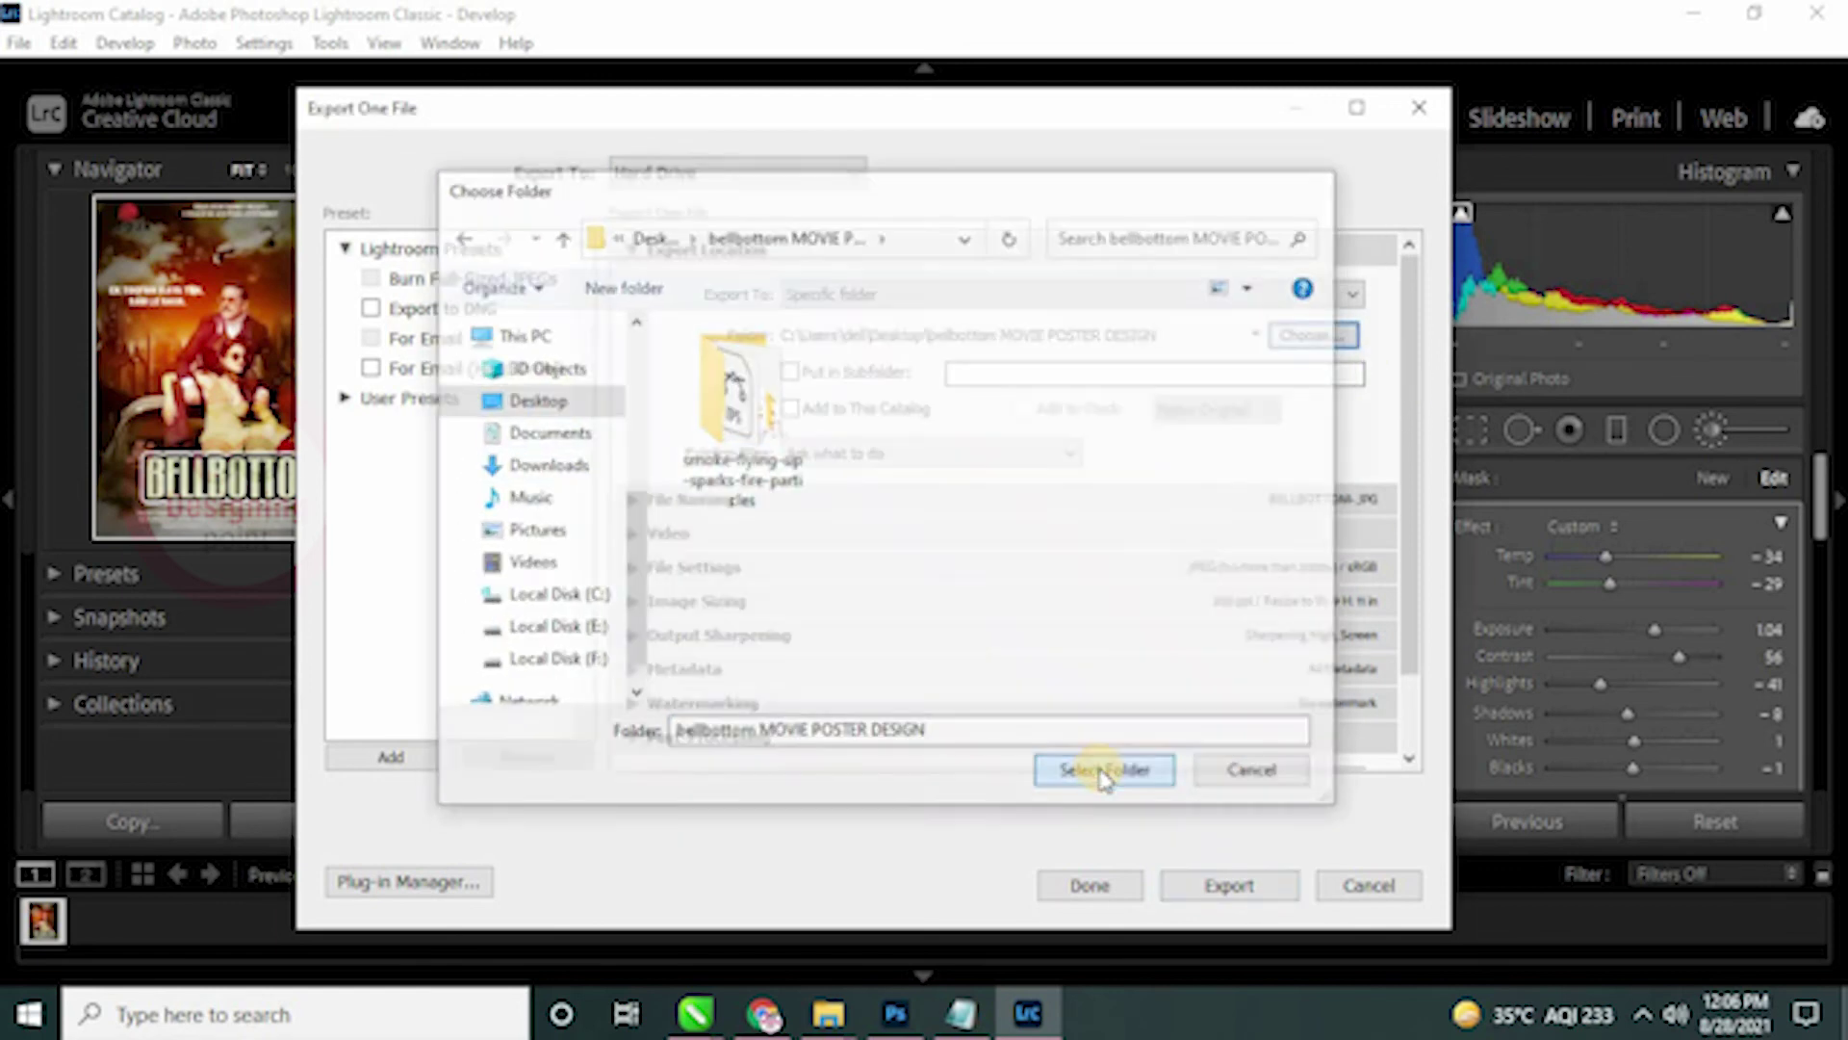
left_click(636, 250)
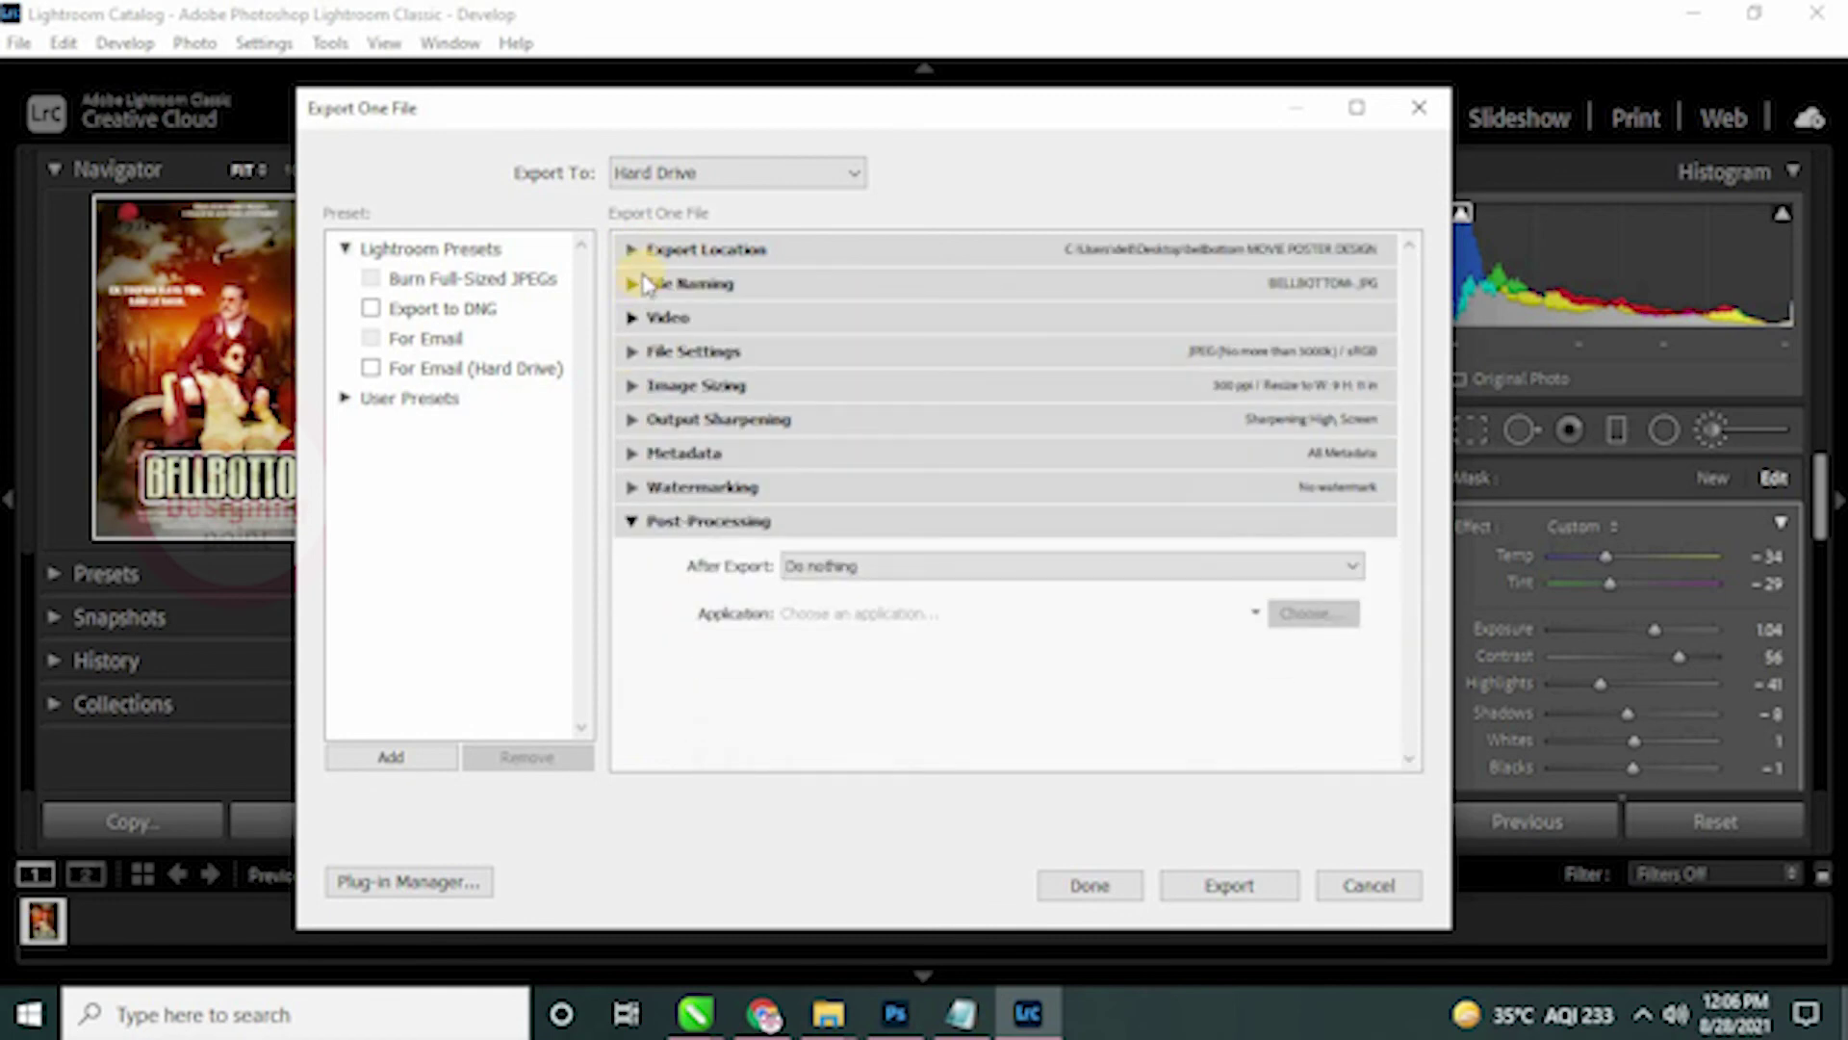
Step: Review the file naming, file settings and image sizing options, and export the poster to the hard drive
left_click(633, 284)
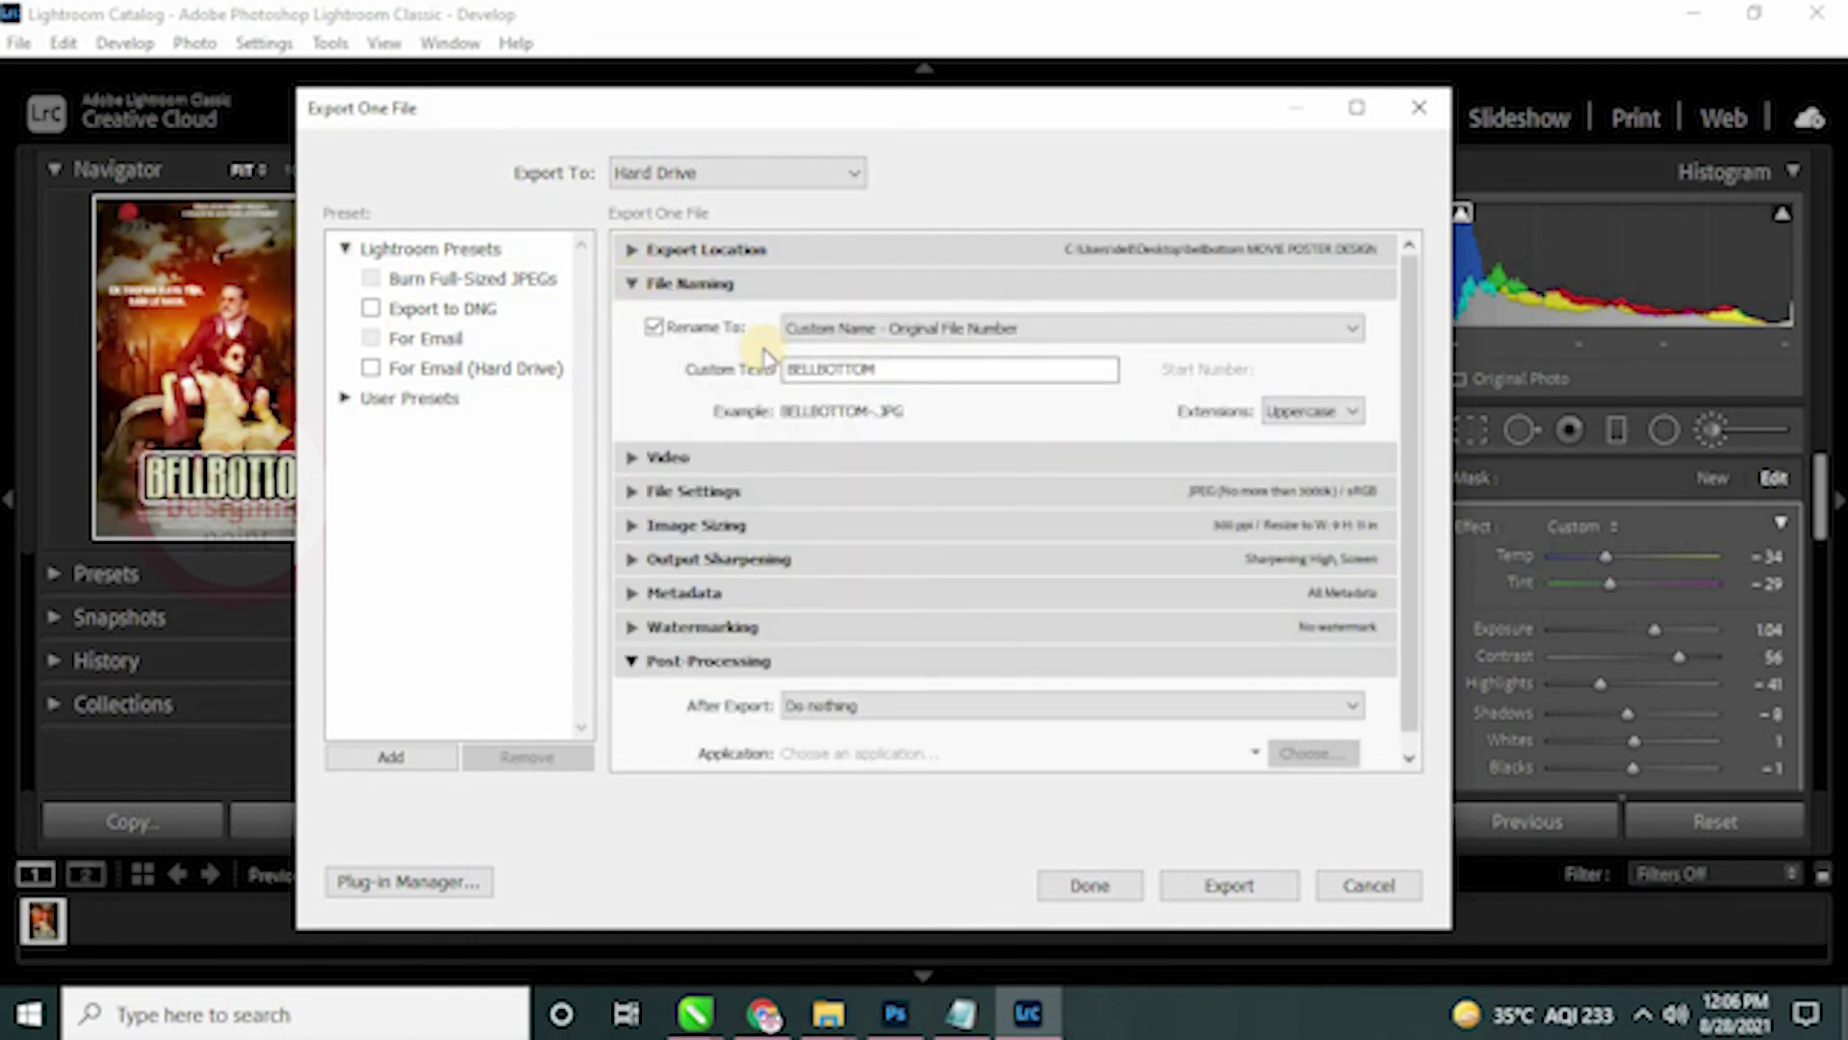
left_click(632, 284)
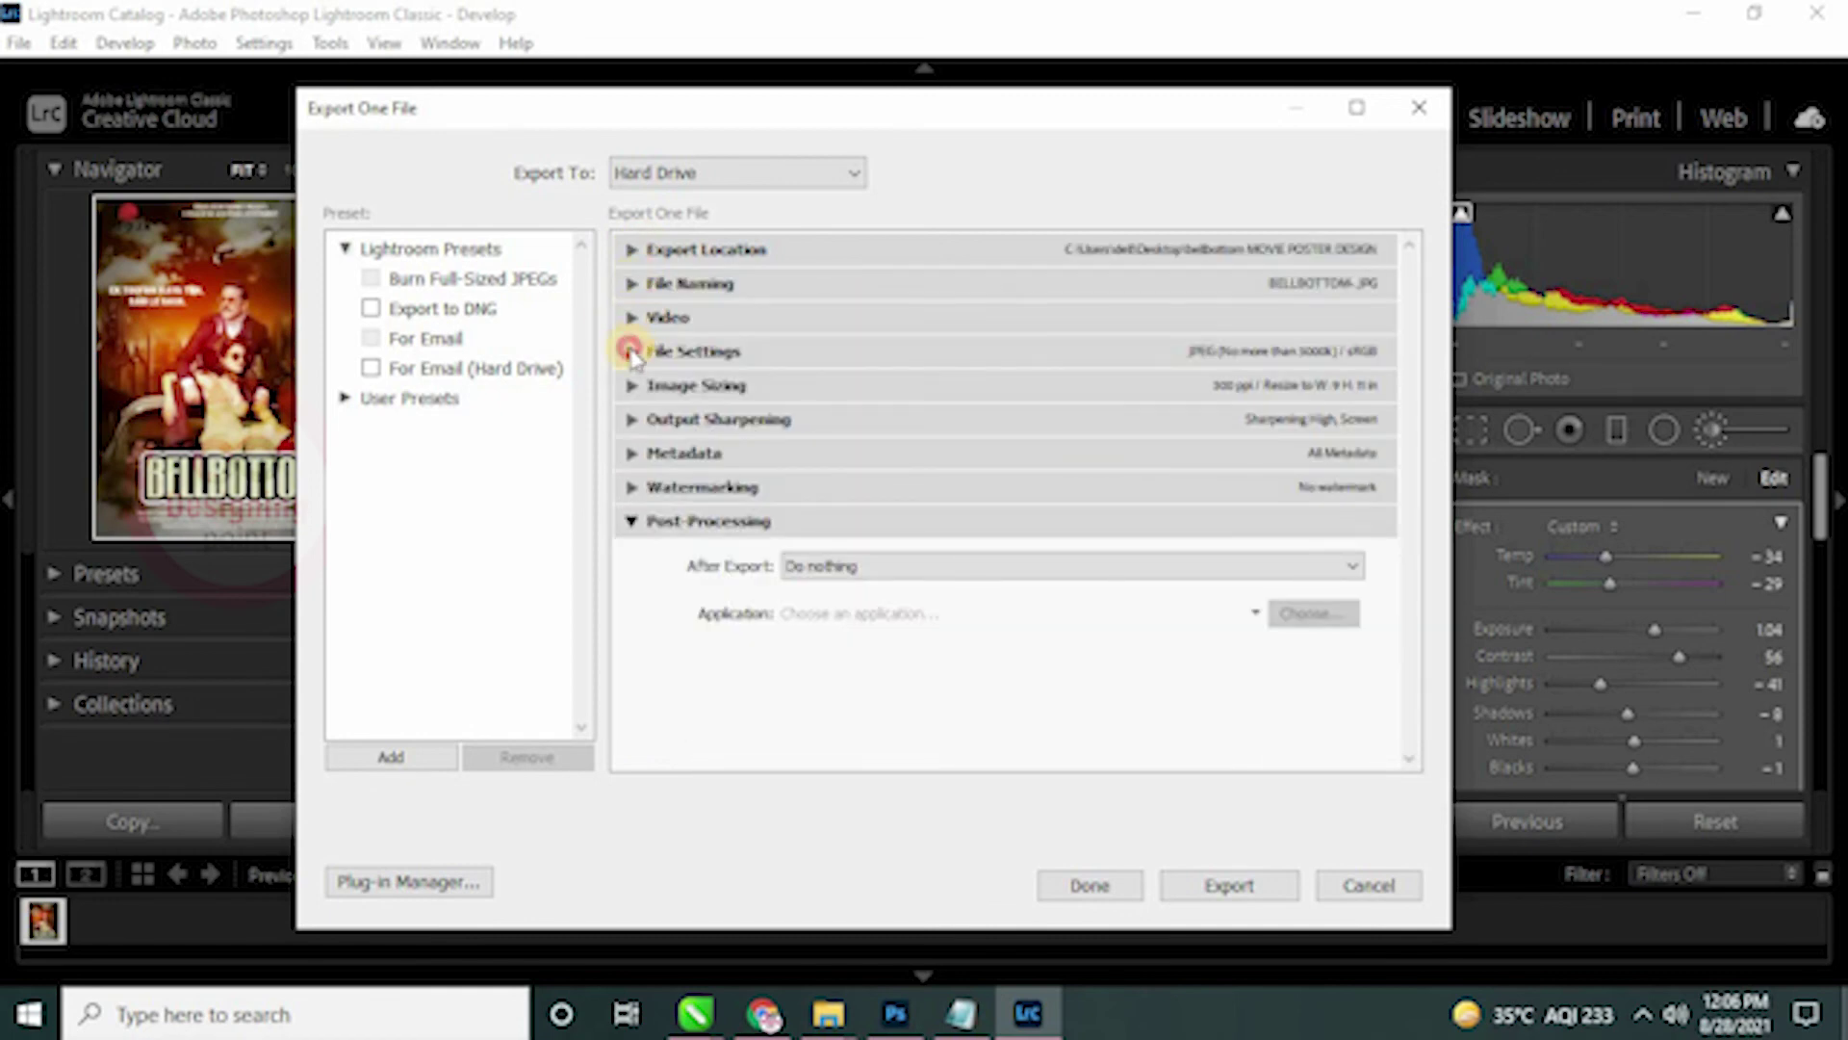
left_click(632, 353)
left_click(632, 352)
left_click(632, 387)
left_click(632, 387)
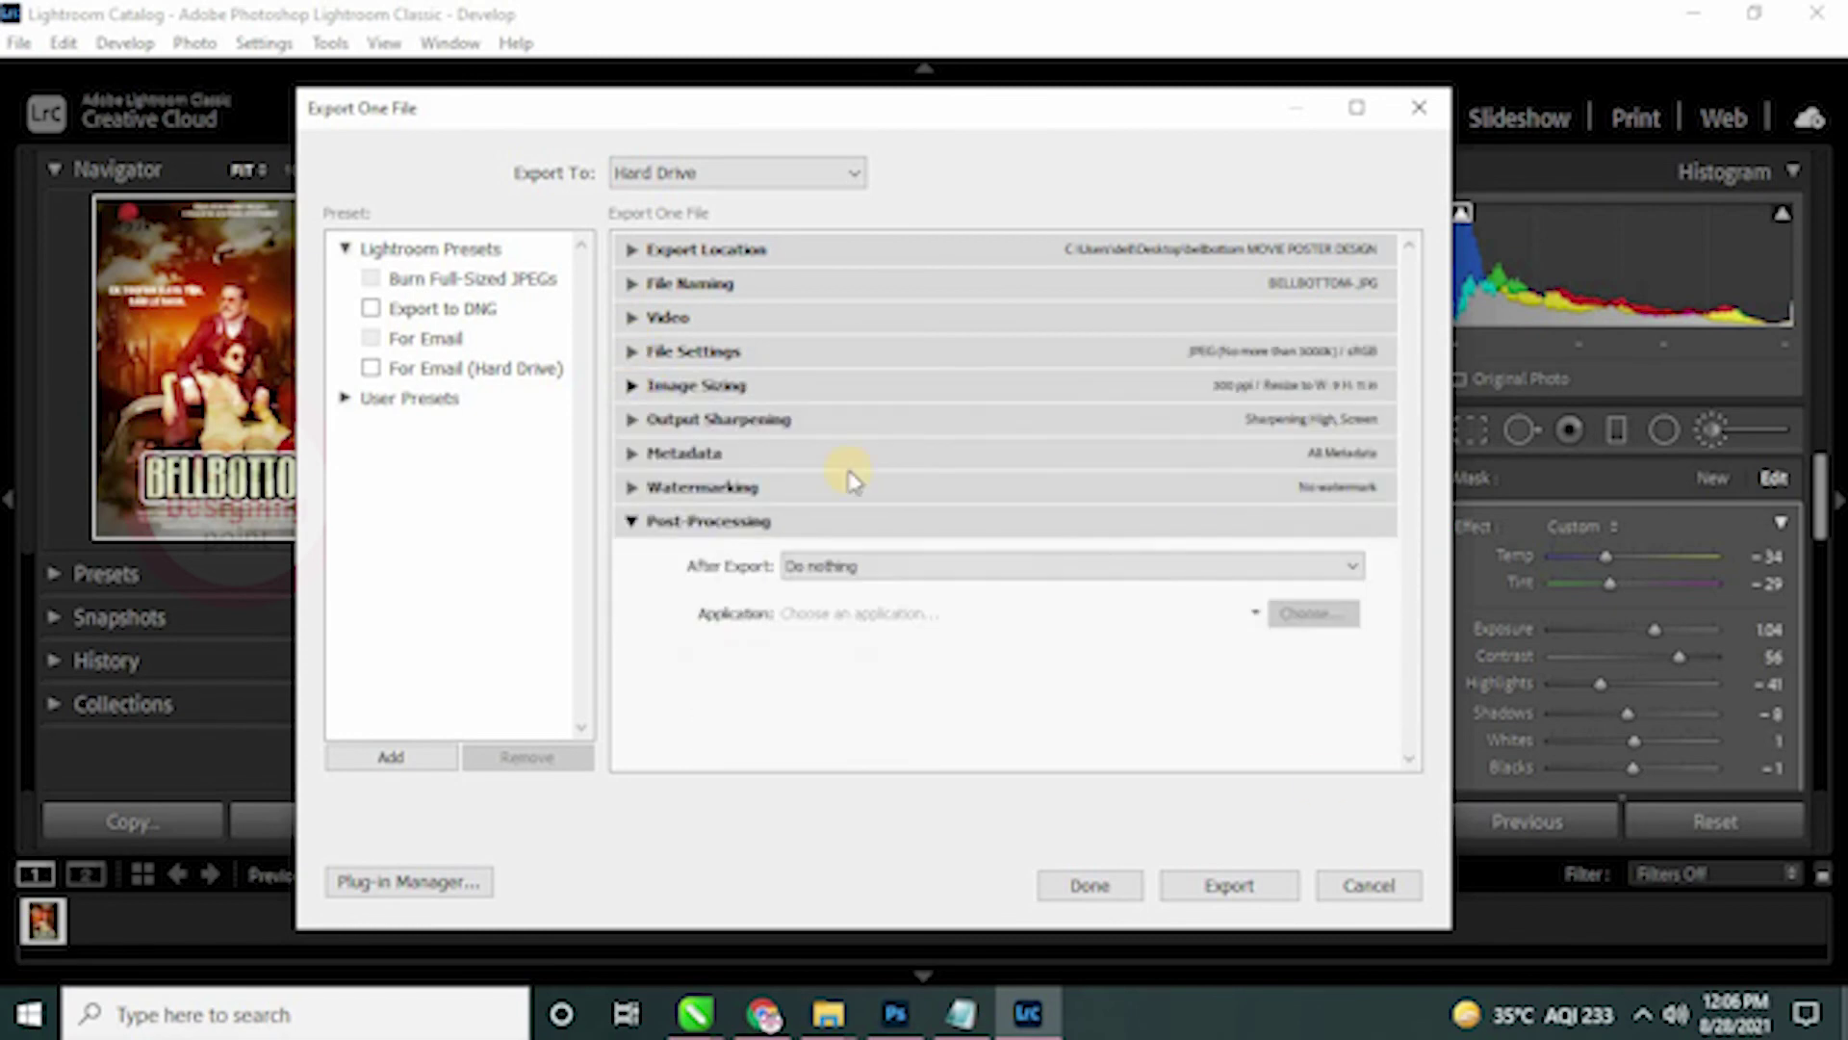
left_click(1230, 885)
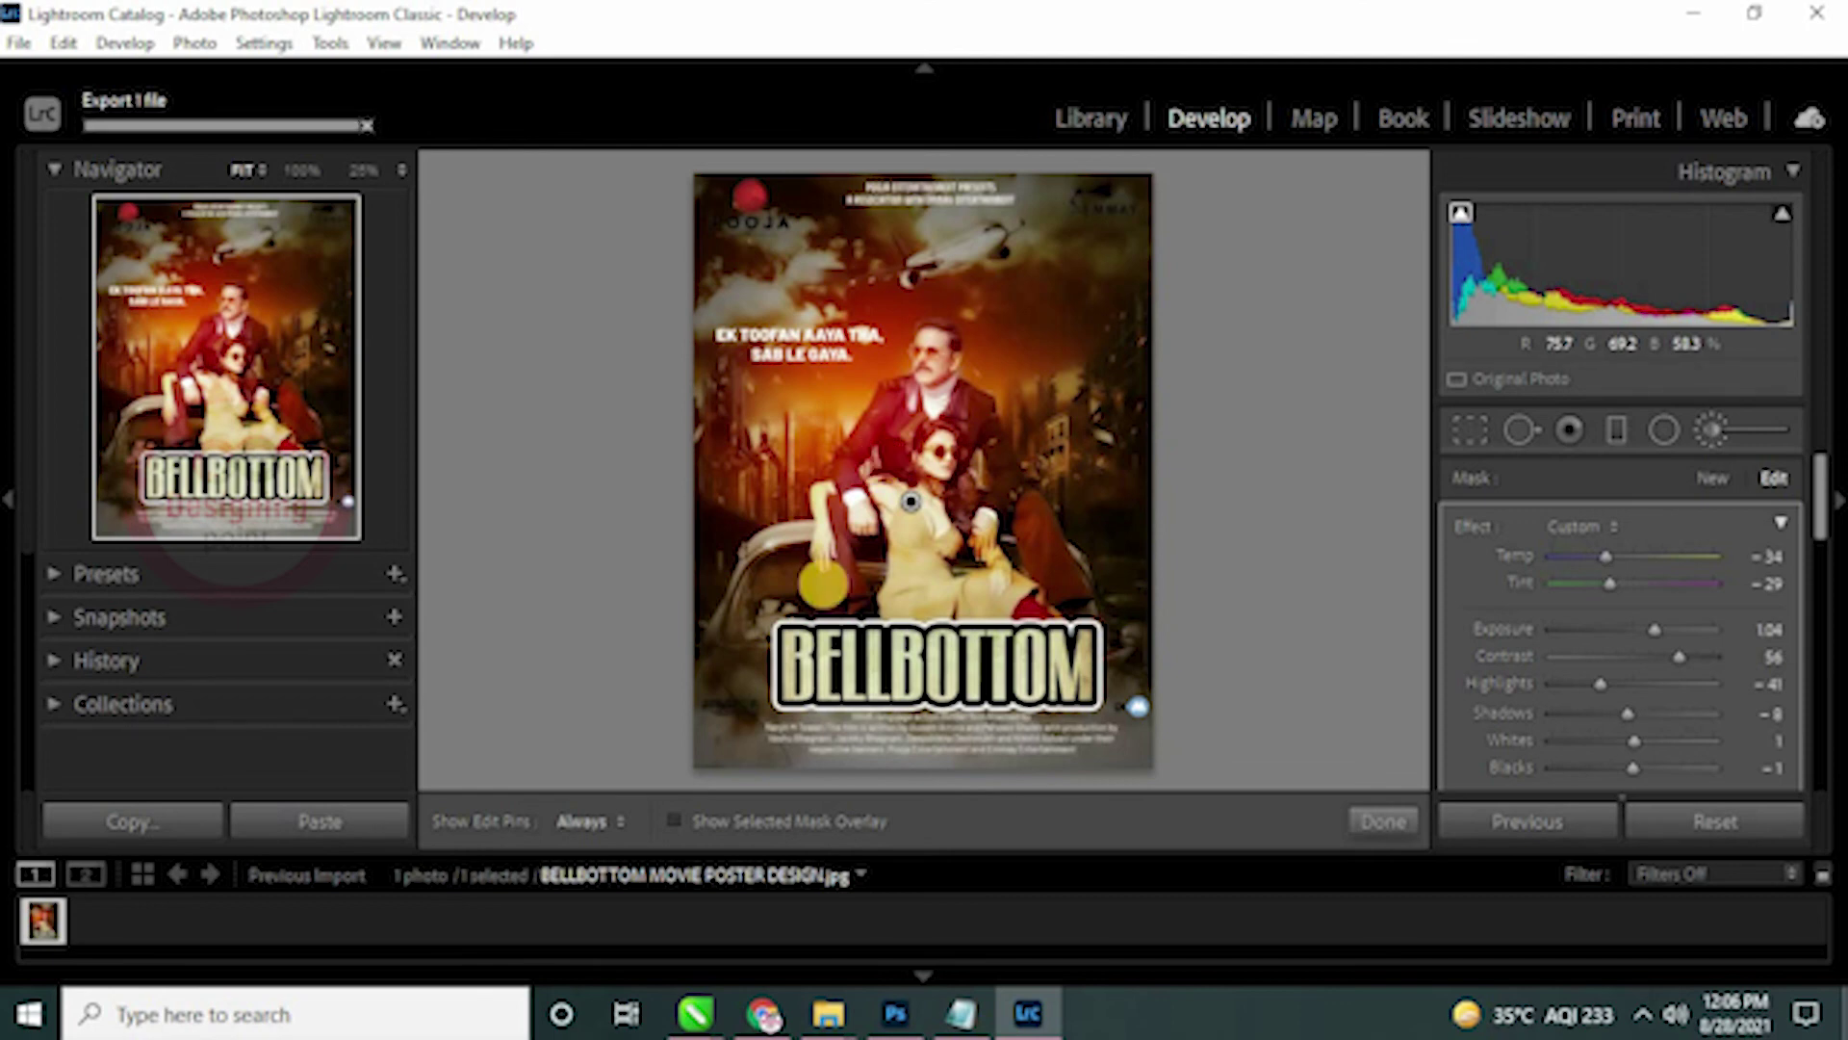
Step: Switch to File Explorer and open the exported BELLBOTTOM- image from the Desktop's "bellbottom MOVIE POSTER DESIGN" folder
mouse_move(827, 1011)
left_click(670, 887)
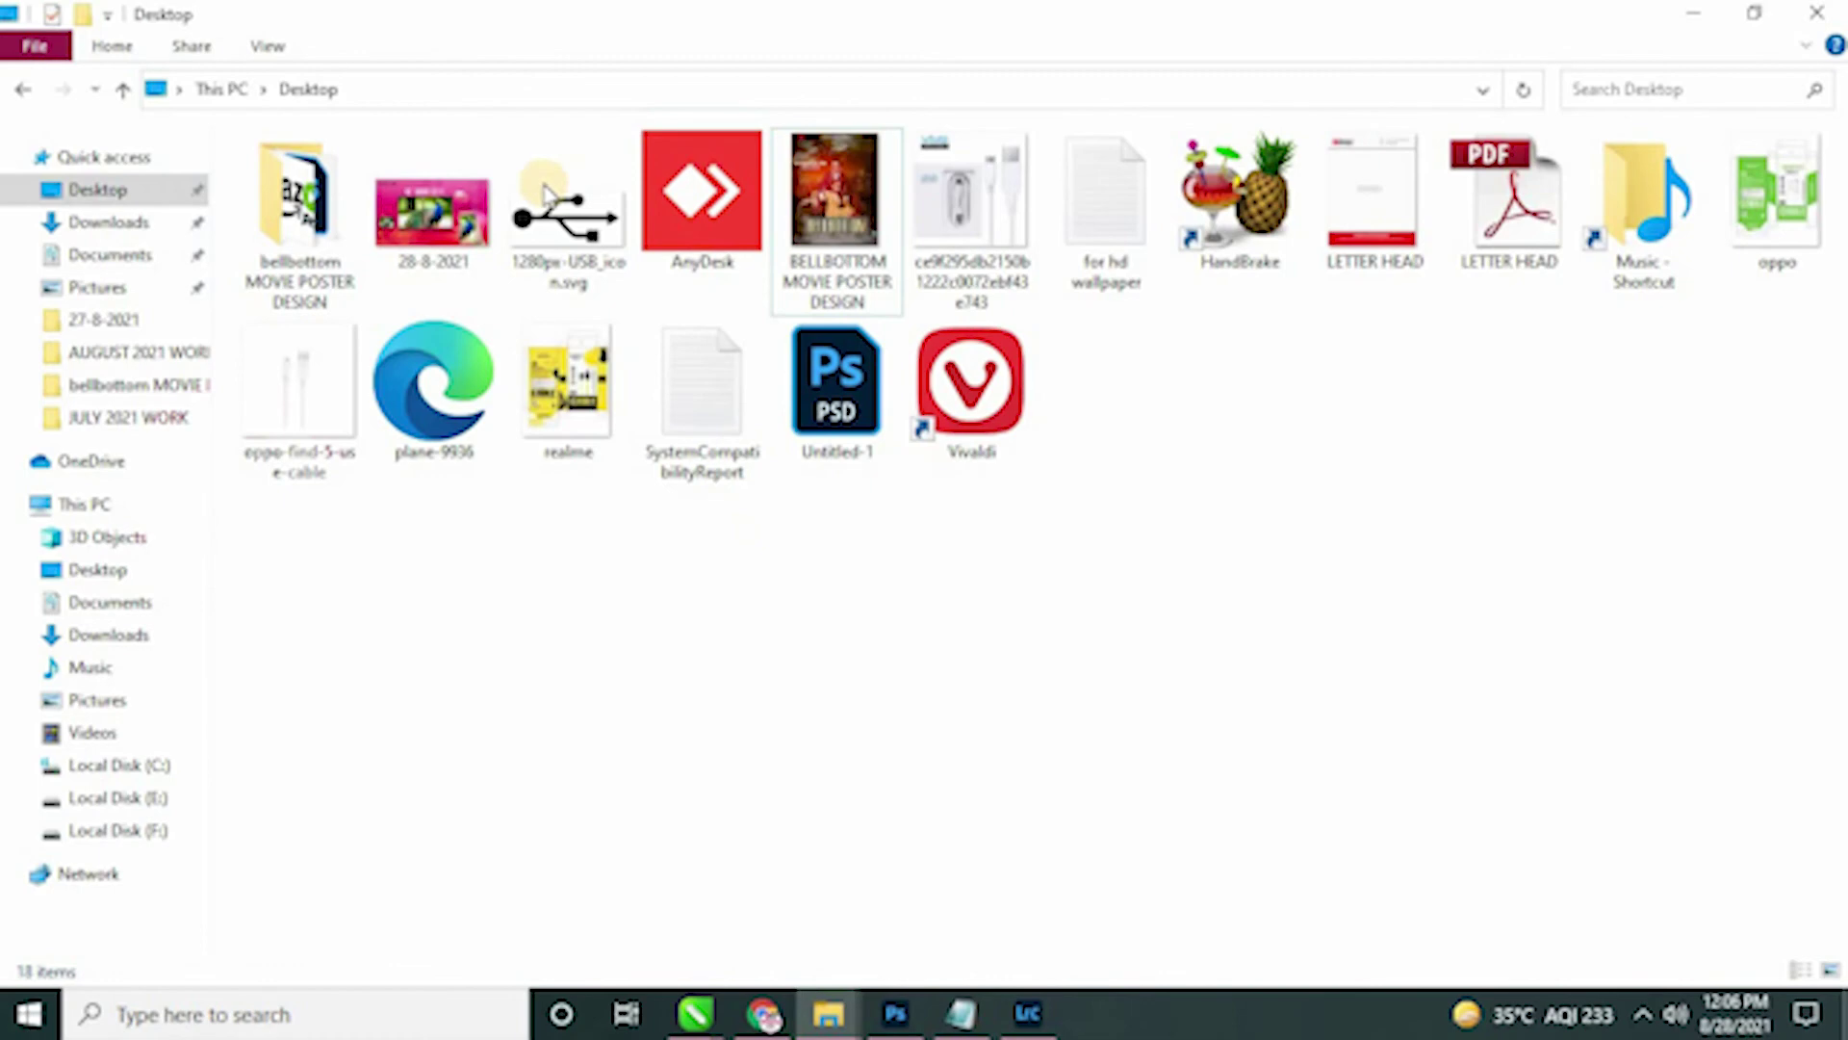
left_click(313, 214)
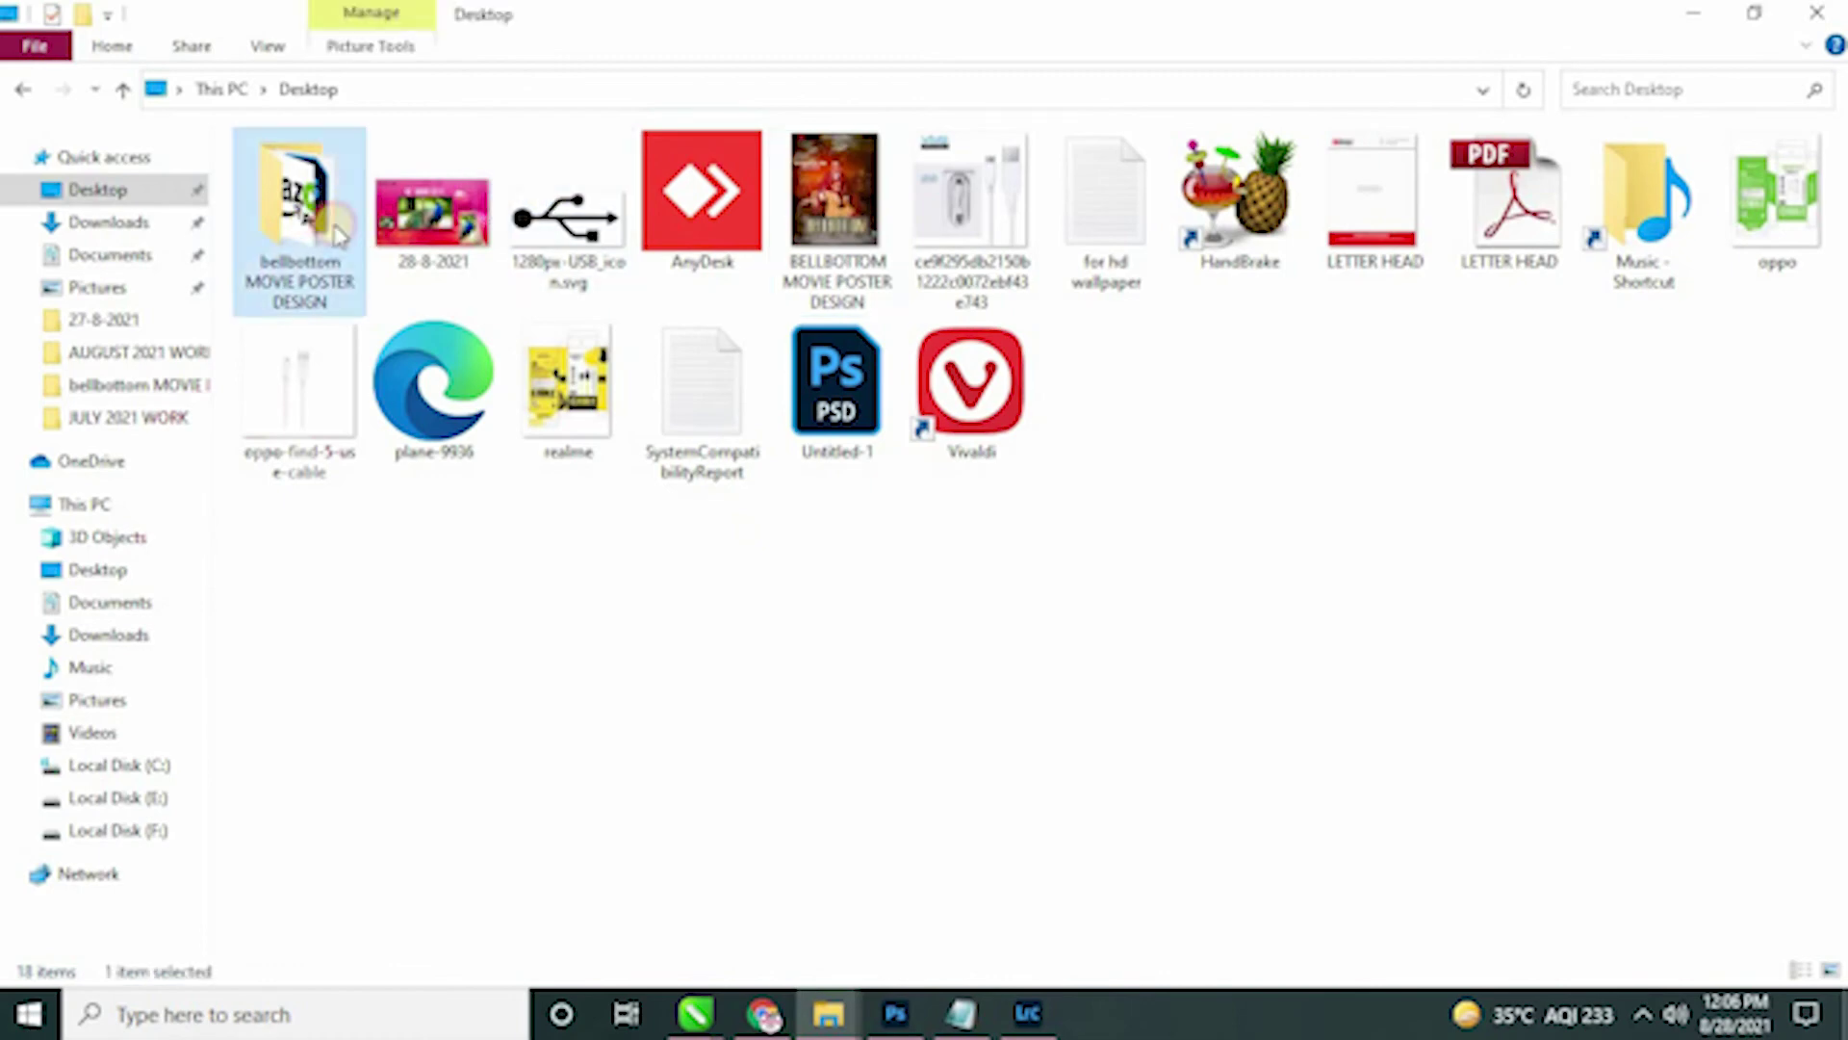
double_click(289, 279)
double_click(1362, 248)
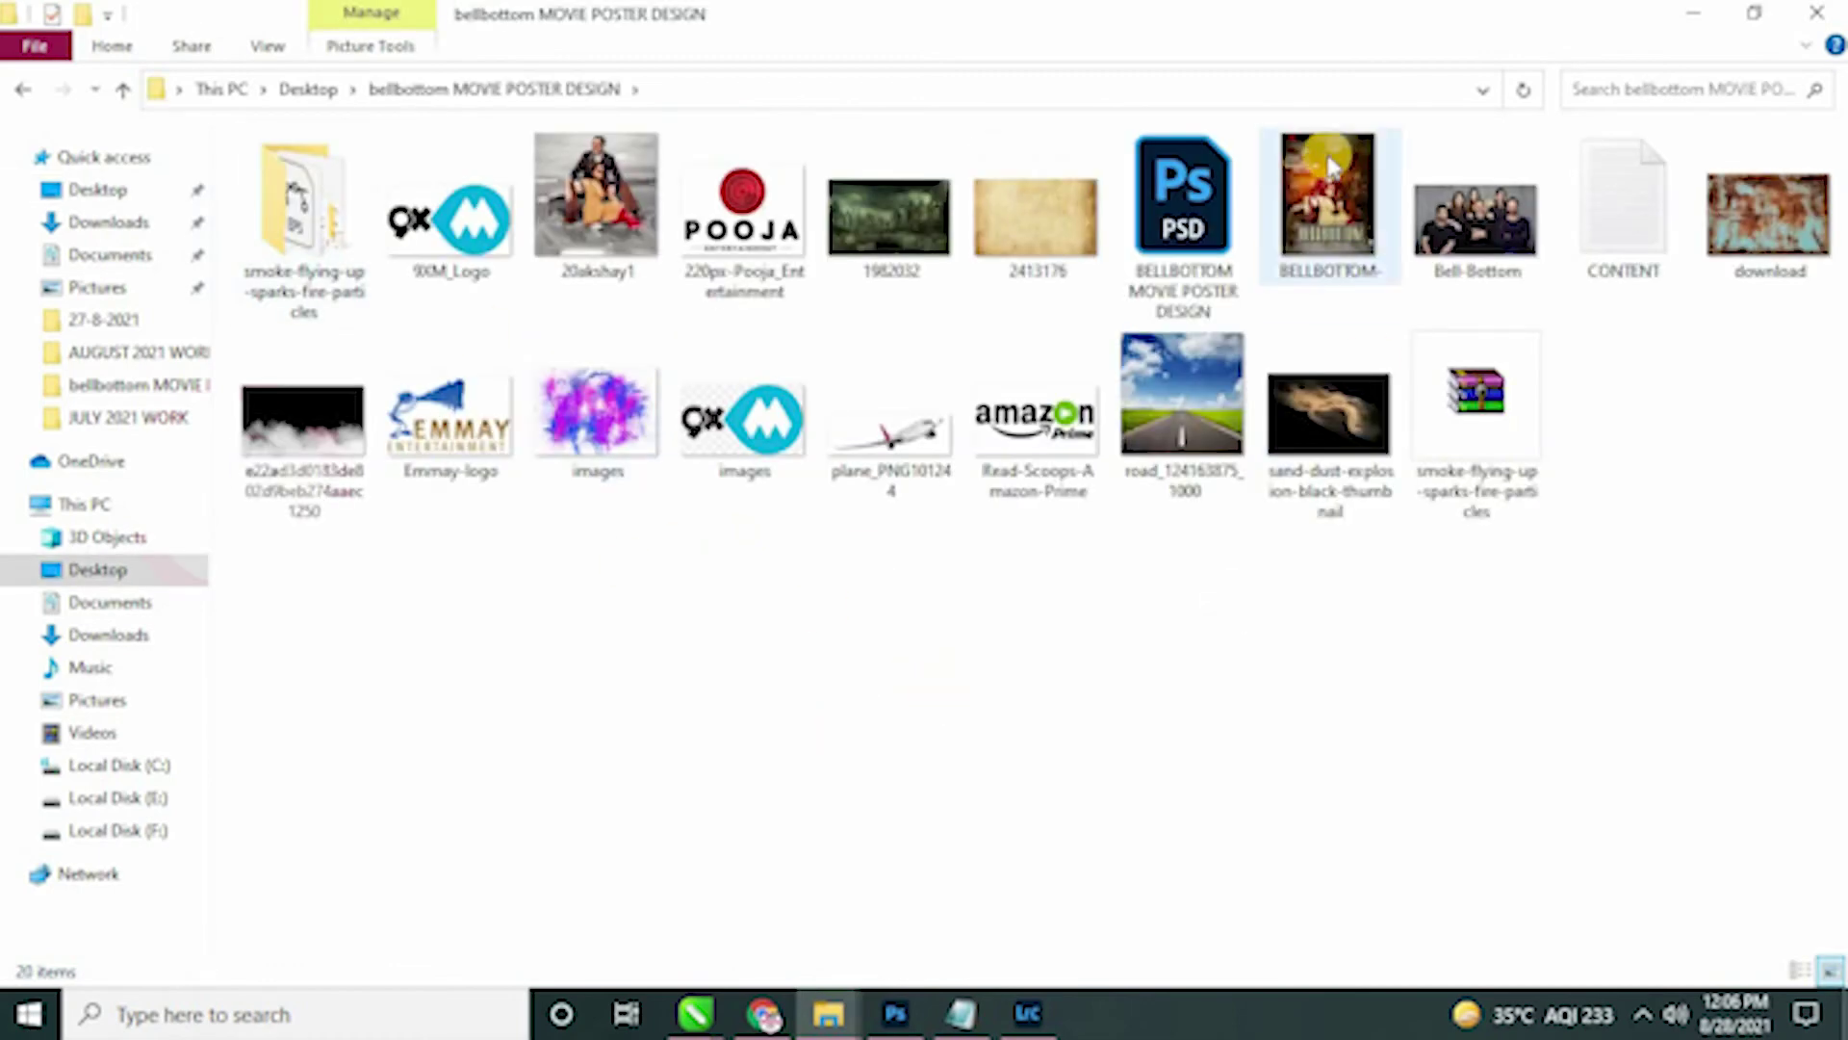